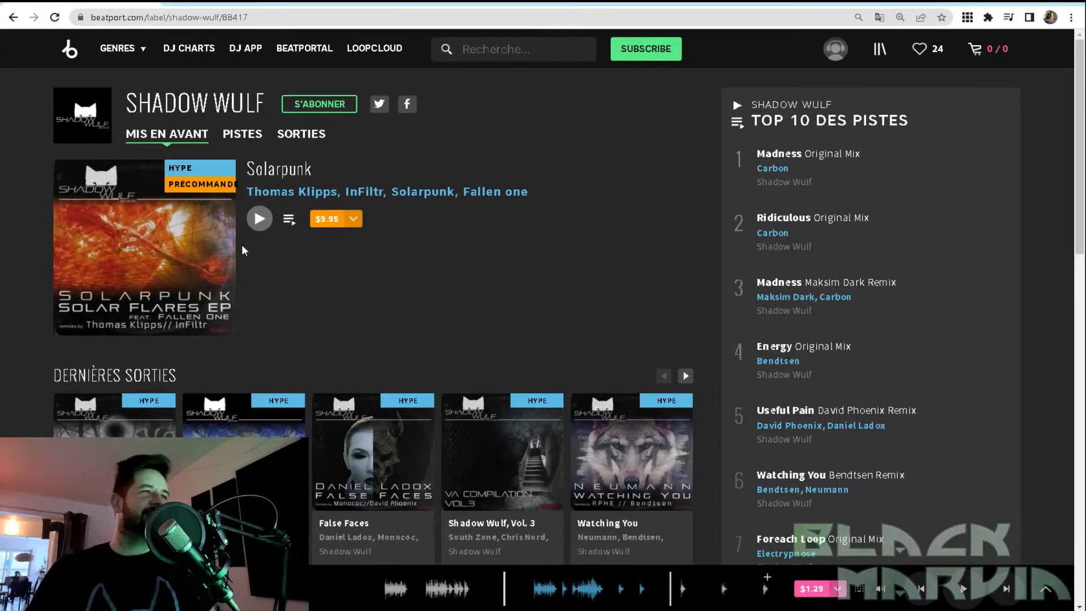
# Open the Solarpunk release page from the Shadow Wulf label and compare its release date with the system calendar
pyautogui.click(181, 249)
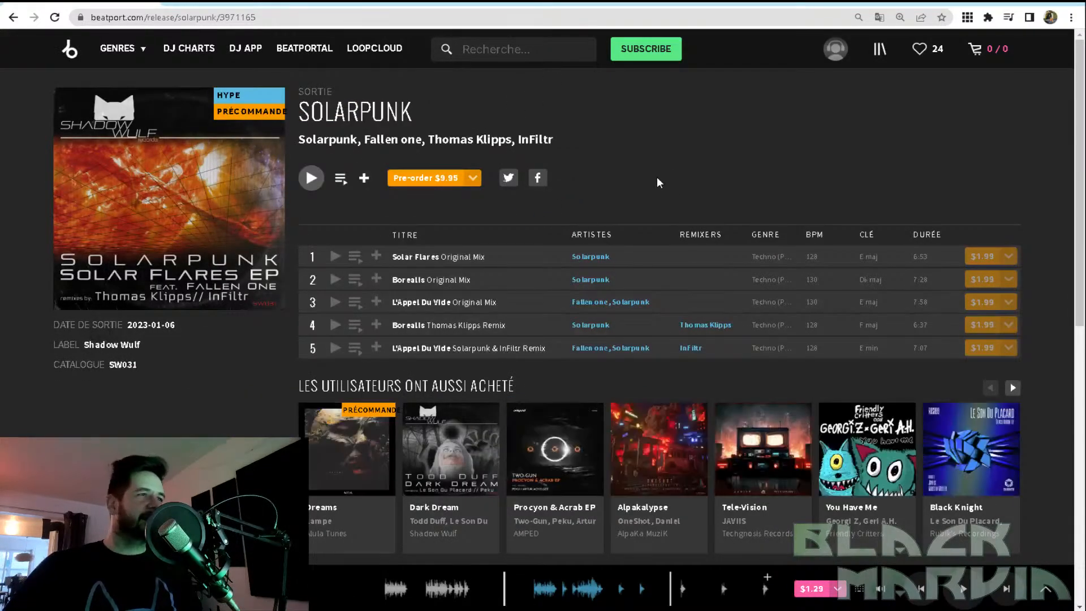
pyautogui.click(1036, 609)
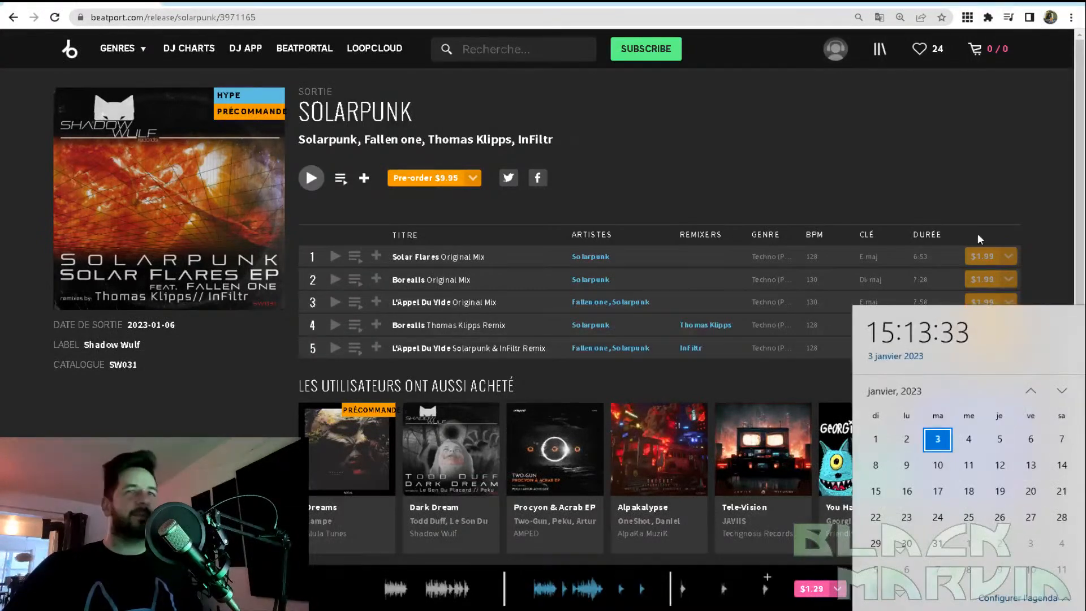
pyautogui.click(923, 171)
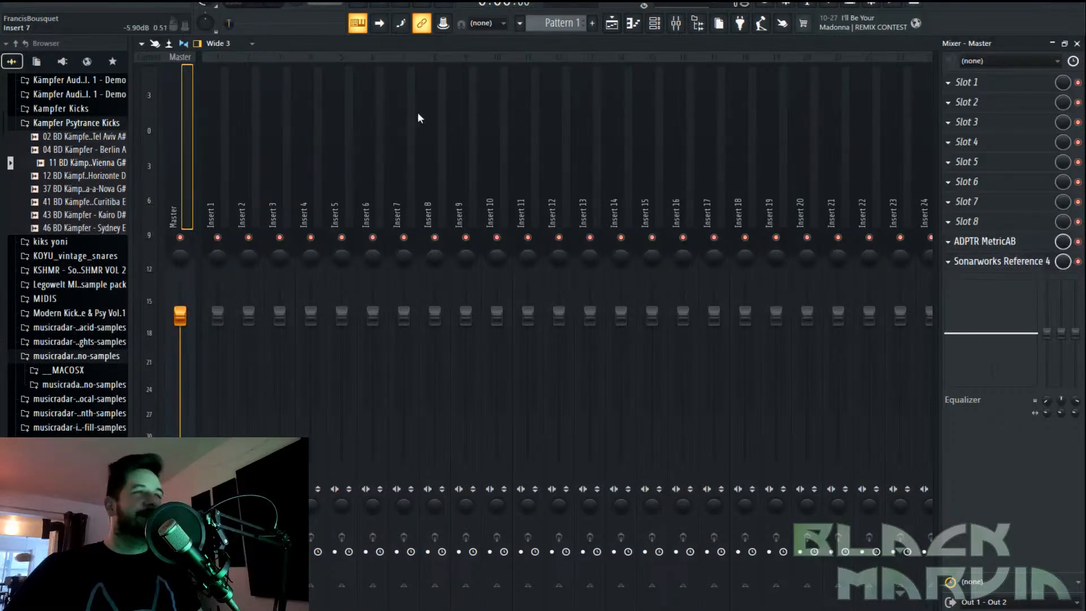
# In FL Studio, audition samples from the Kampfer Kicks folder and replace the 808 Kick channel with sample 05 BD in G#
pyautogui.click(654, 23)
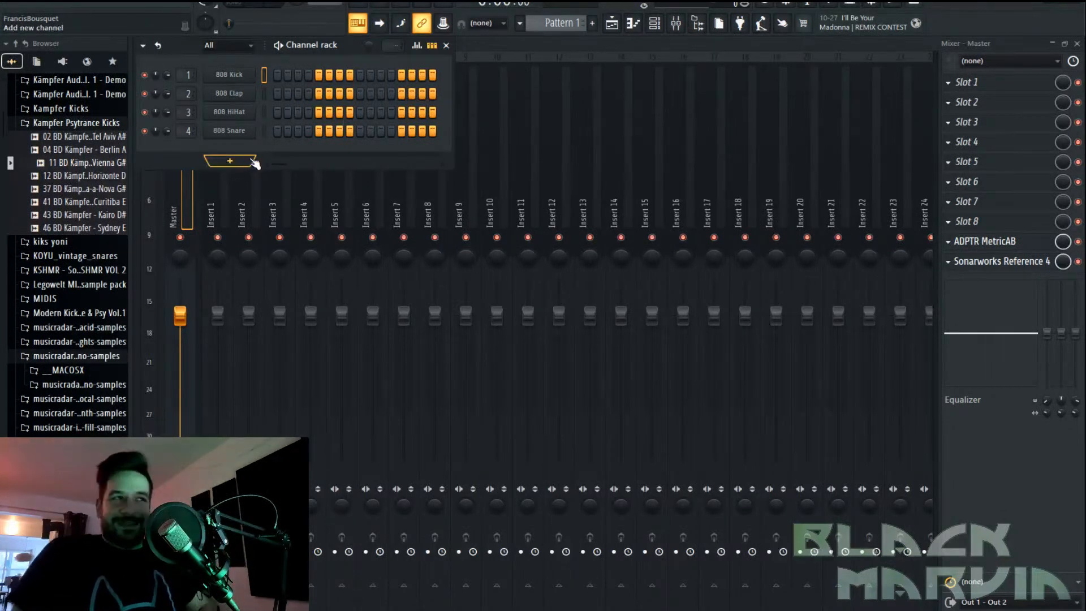
pyautogui.click(101, 109)
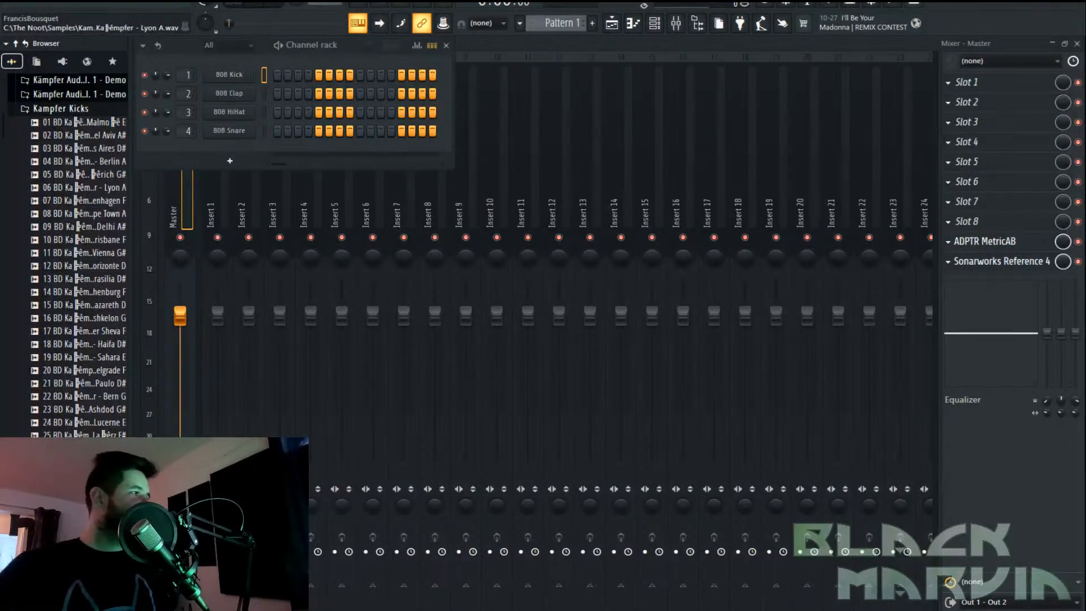
pyautogui.click(80, 188)
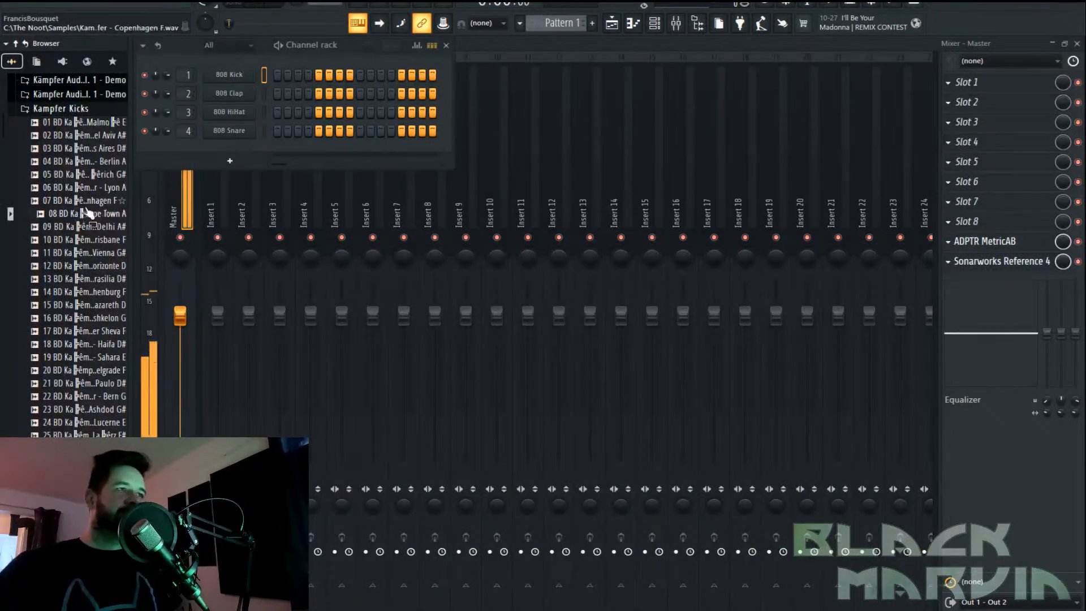
pyautogui.click(91, 176)
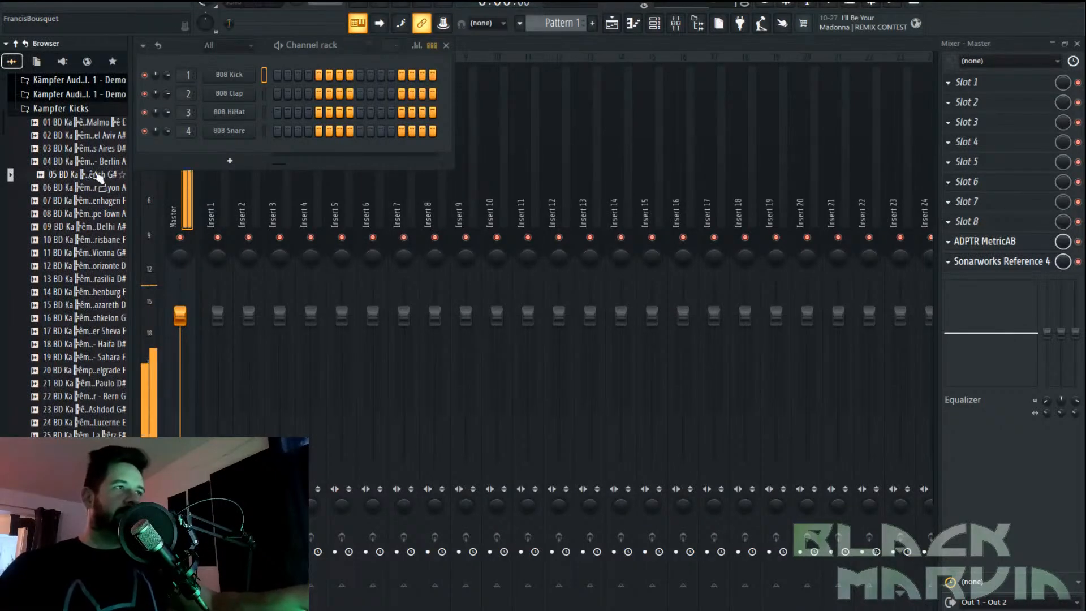
pyautogui.click(95, 164)
pyautogui.click(95, 174)
pyautogui.moveTo(95, 175); pyautogui.dragTo(260, 72)
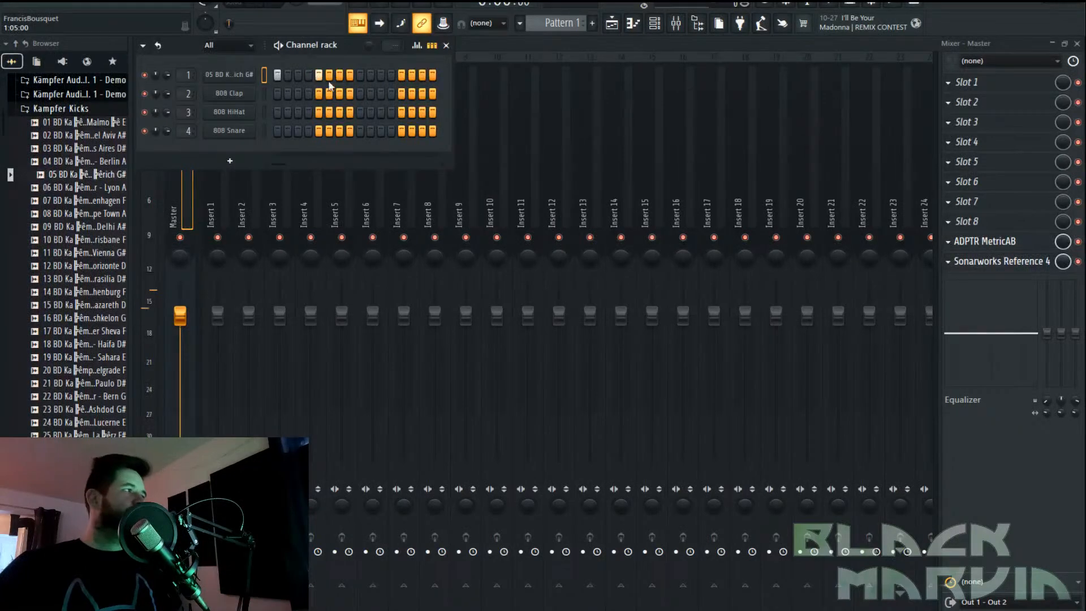
# Complete the kick on steps 1, 5, 9 and 13, and place Pattern 1 across the first eight bars of Track 1
pyautogui.click(361, 75)
pyautogui.click(409, 76)
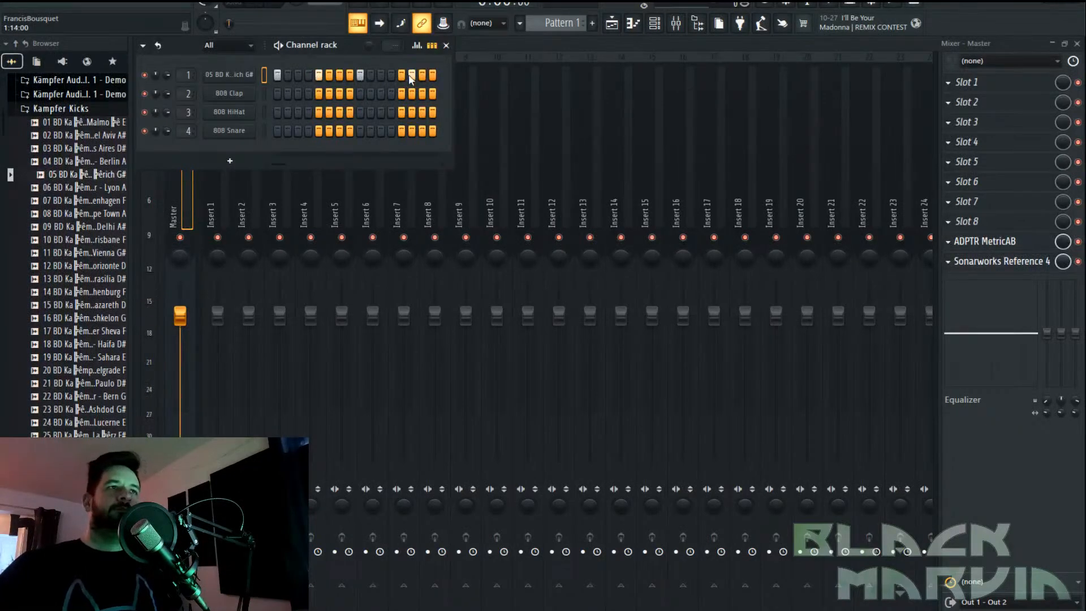
pyautogui.click(611, 24)
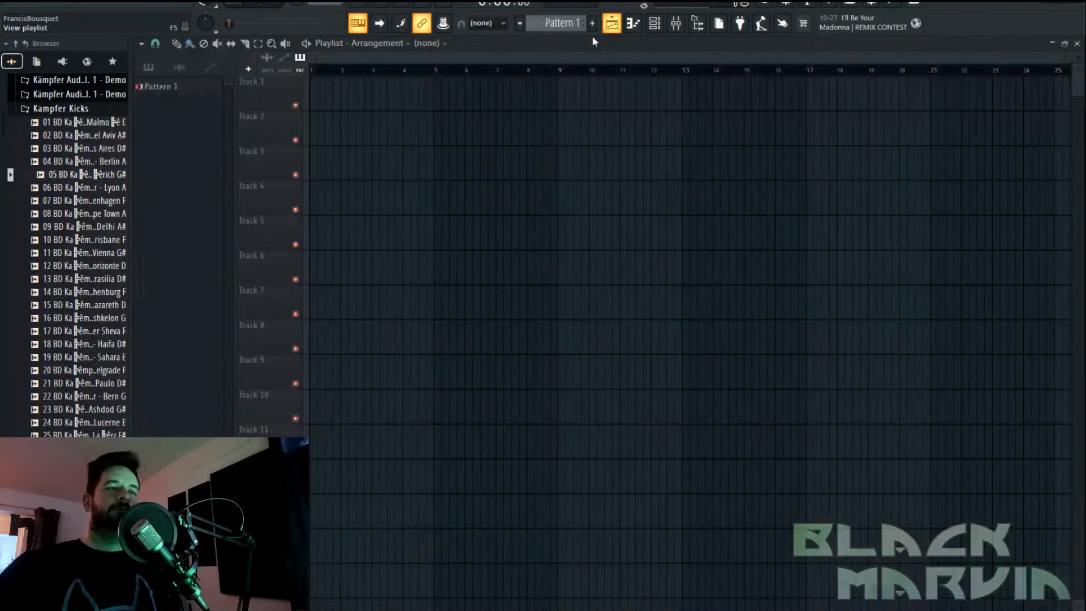
pyautogui.moveTo(327, 84)
pyautogui.mouseDown()
pyautogui.moveTo(347, 95)
pyautogui.moveTo(543, 87)
pyautogui.mouseUp()
pyautogui.press('space')
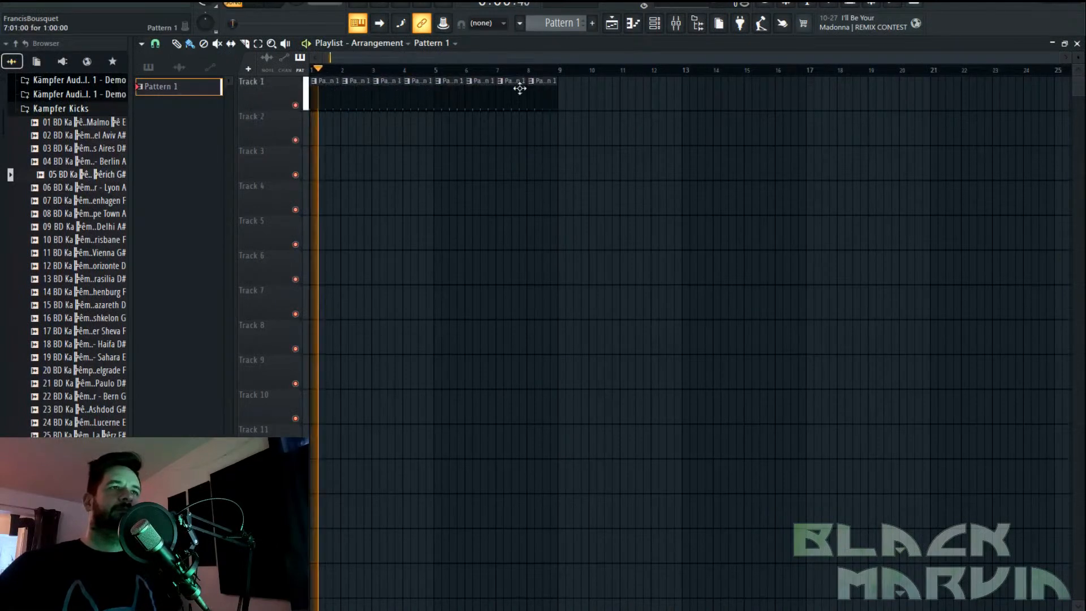
pyautogui.press('space')
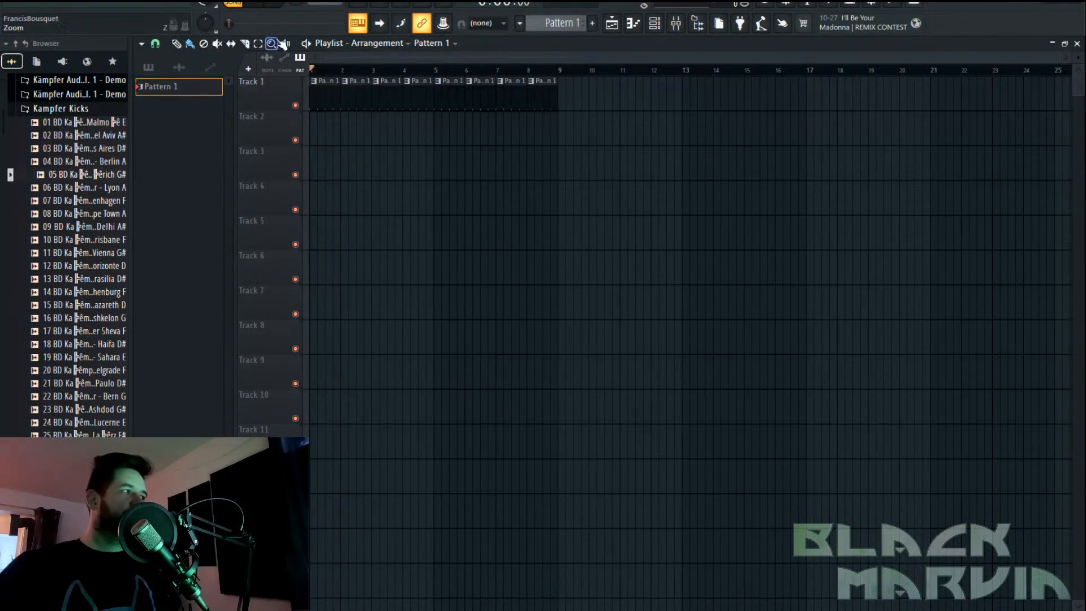
# Review the Sonarworks Reference 4 calibration plugin on the Master mixer track, and close it
pyautogui.click(676, 23)
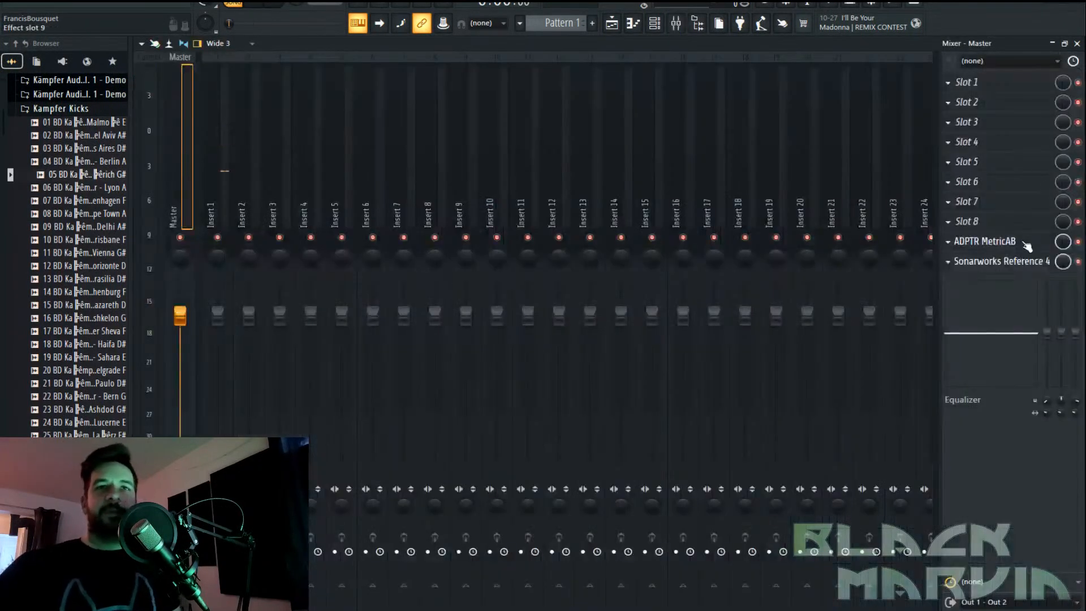
pyautogui.click(1027, 260)
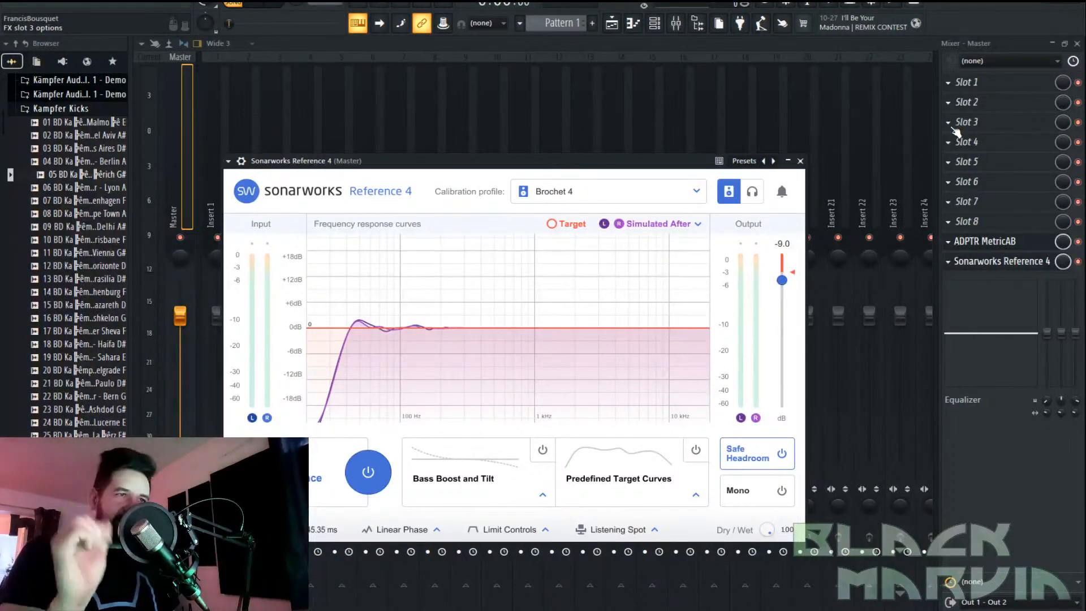
pyautogui.click(380, 469)
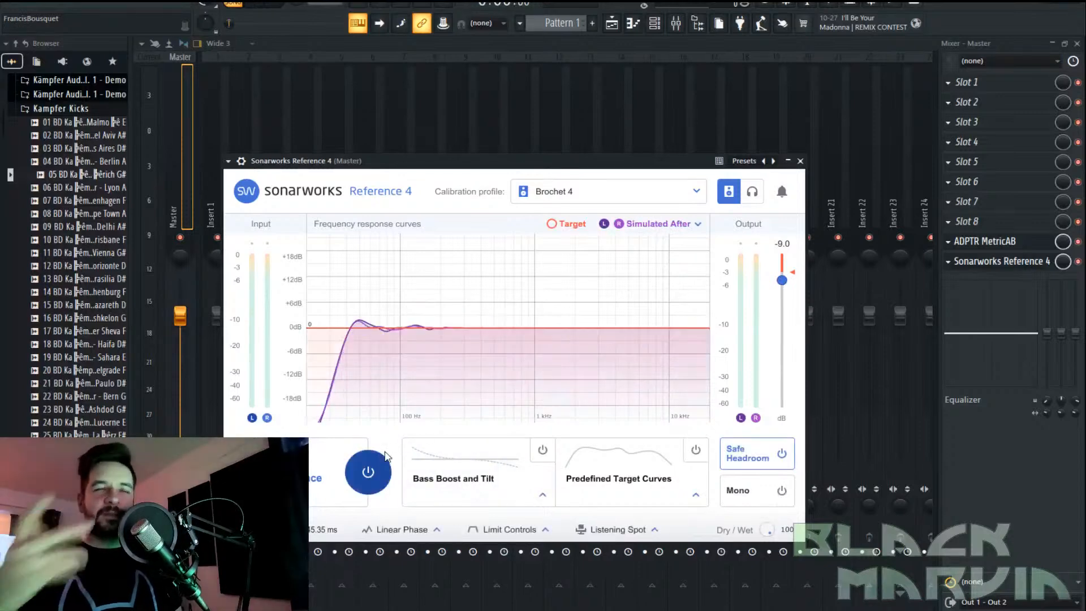
pyautogui.click(800, 162)
# Create a new pattern named Bass
pyautogui.click(659, 31)
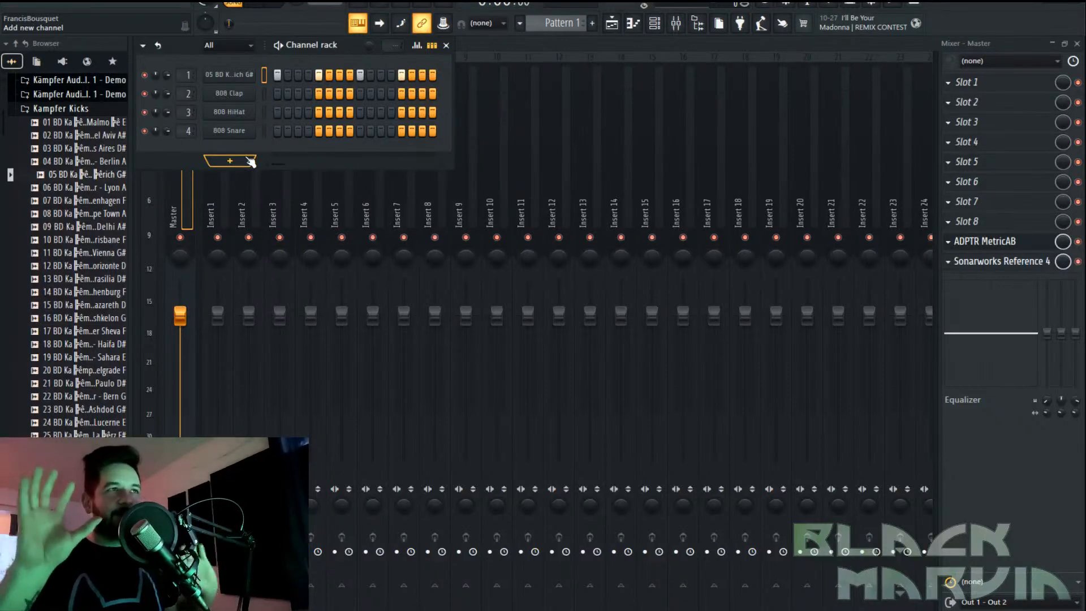
pyautogui.click(594, 25)
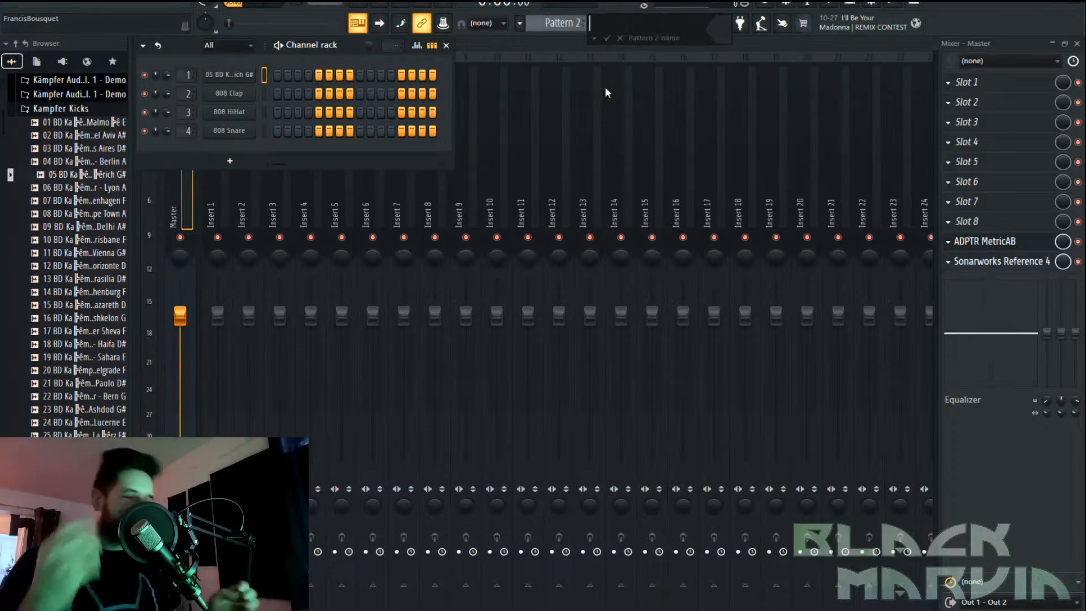
pyautogui.write('Bass')
pyautogui.press('Return')
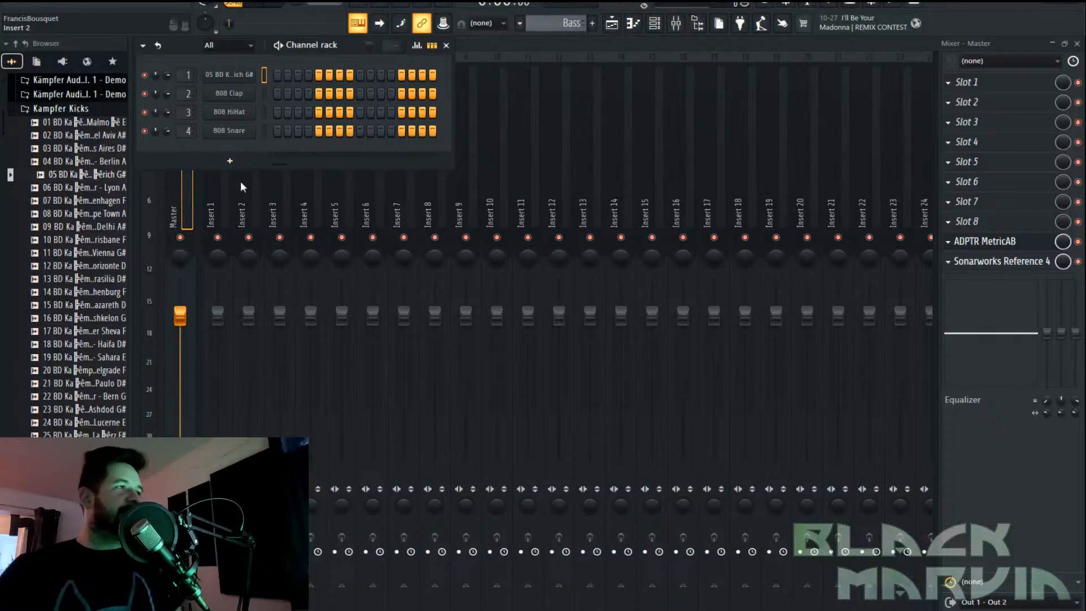
# Add a Spire-1.5 synth channel to the Bass pattern and move its window clear of the channel rack
pyautogui.click(229, 161)
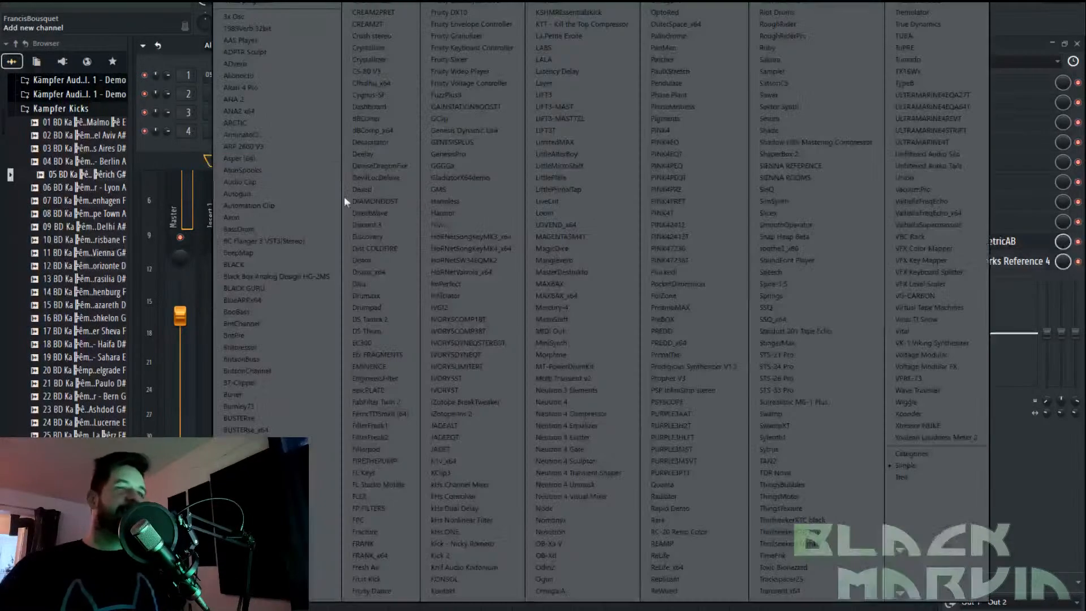
pyautogui.click(844, 284)
pyautogui.moveTo(530, 136); pyautogui.dragTo(729, 112)
# Load the BS - Blaze preset from the FS - Polymorph For Spire user library into Spire
pyautogui.click(514, 137)
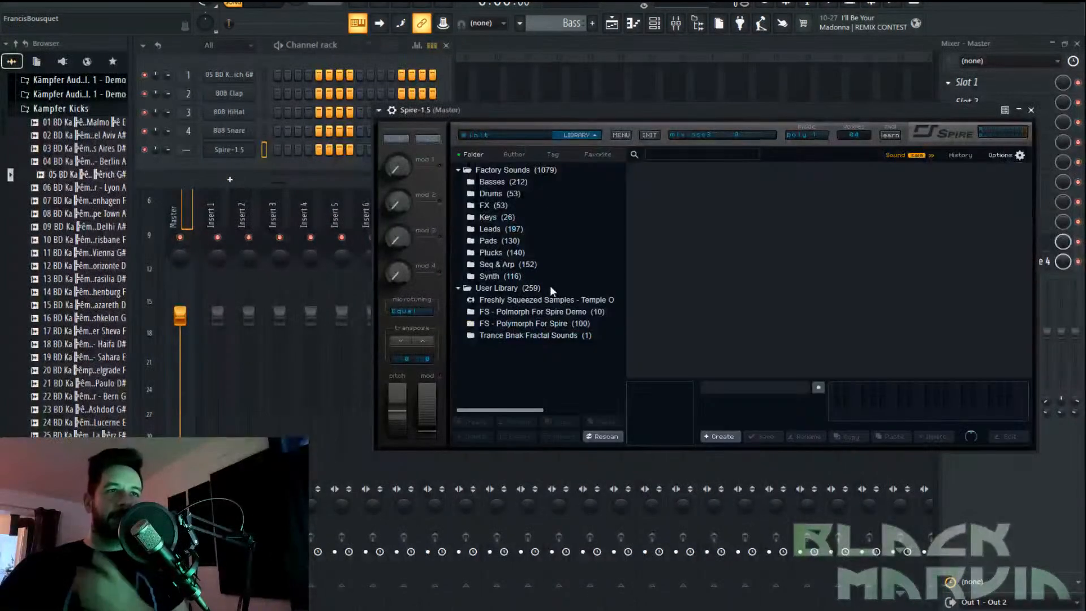
pyautogui.click(557, 324)
pyautogui.scroll(-5, 696, 238)
pyautogui.scroll(5, 700, 252)
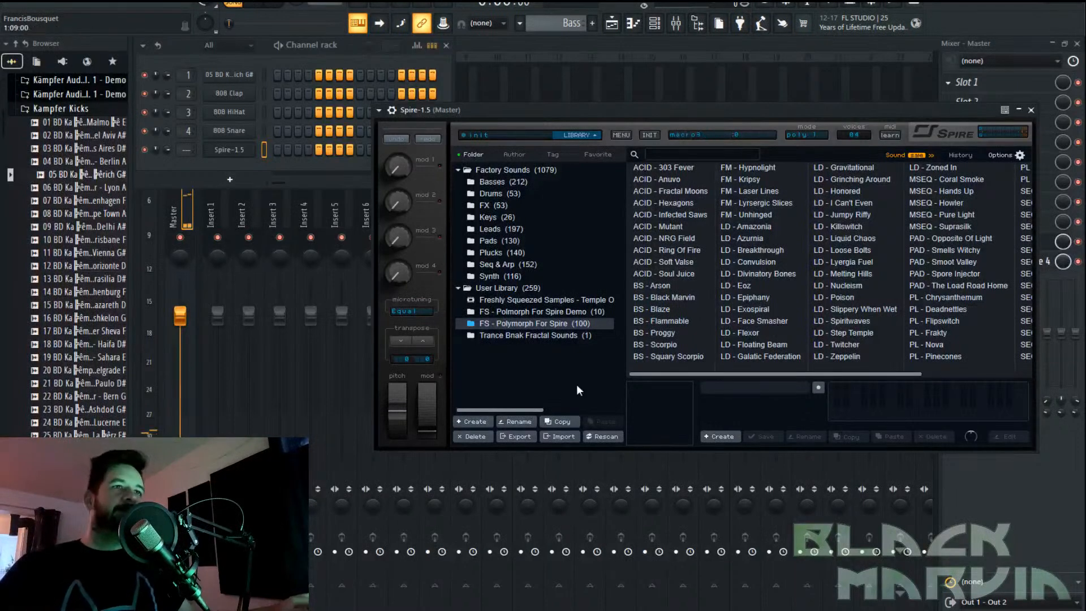
pyautogui.click(660, 306)
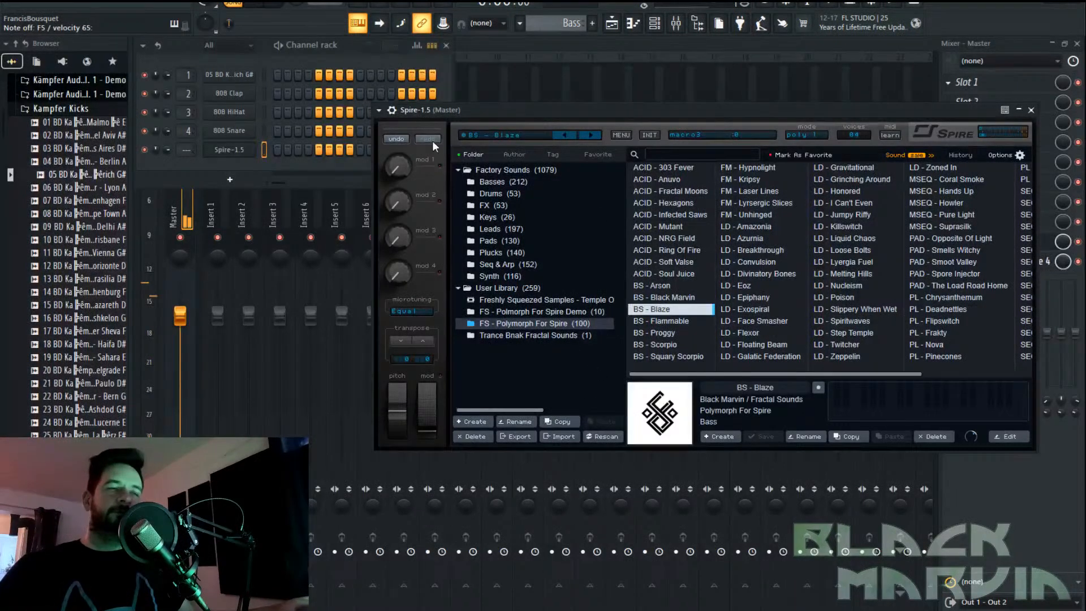
# Start the bass line with an E4 note in Spire's piano roll, and place a Bass clip on playlist Track 2
pyautogui.rightClick(234, 150)
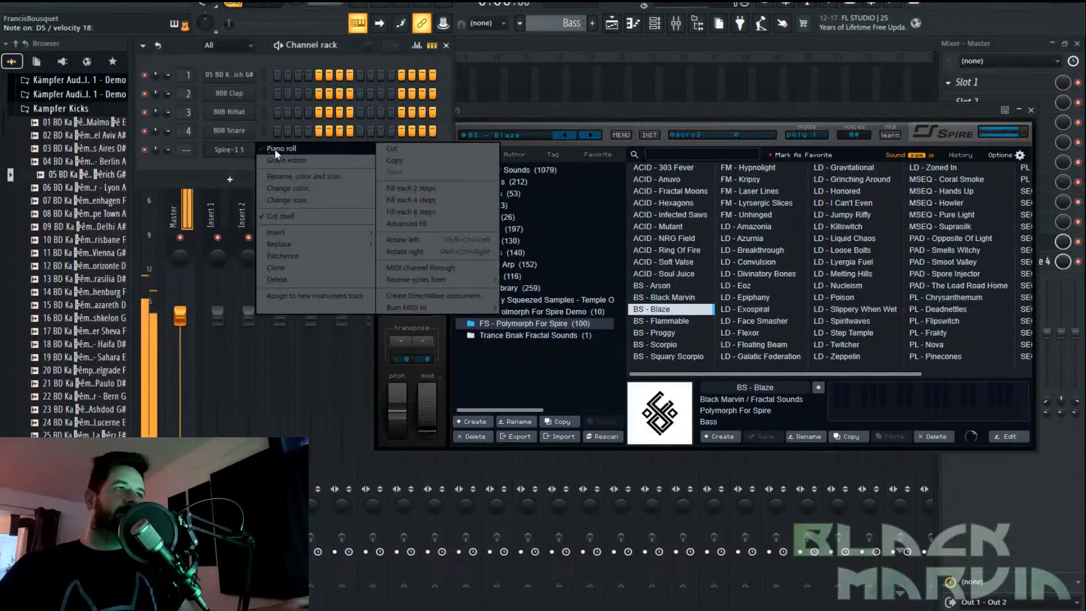
pyautogui.click(273, 150)
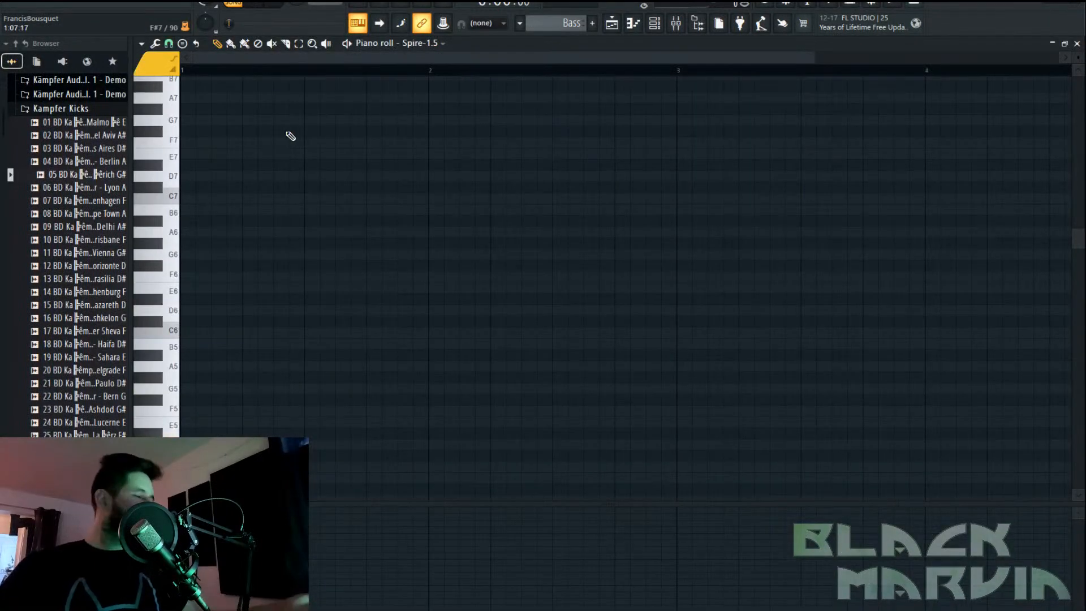
pyautogui.scroll(-4, 277, 299)
pyautogui.click(185, 390)
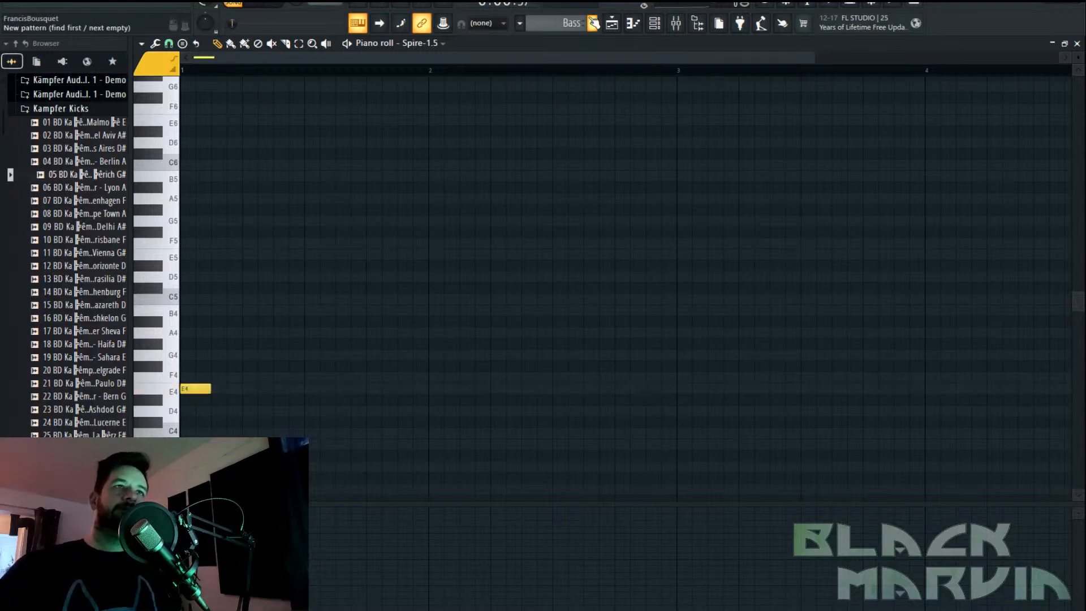
pyautogui.click(612, 23)
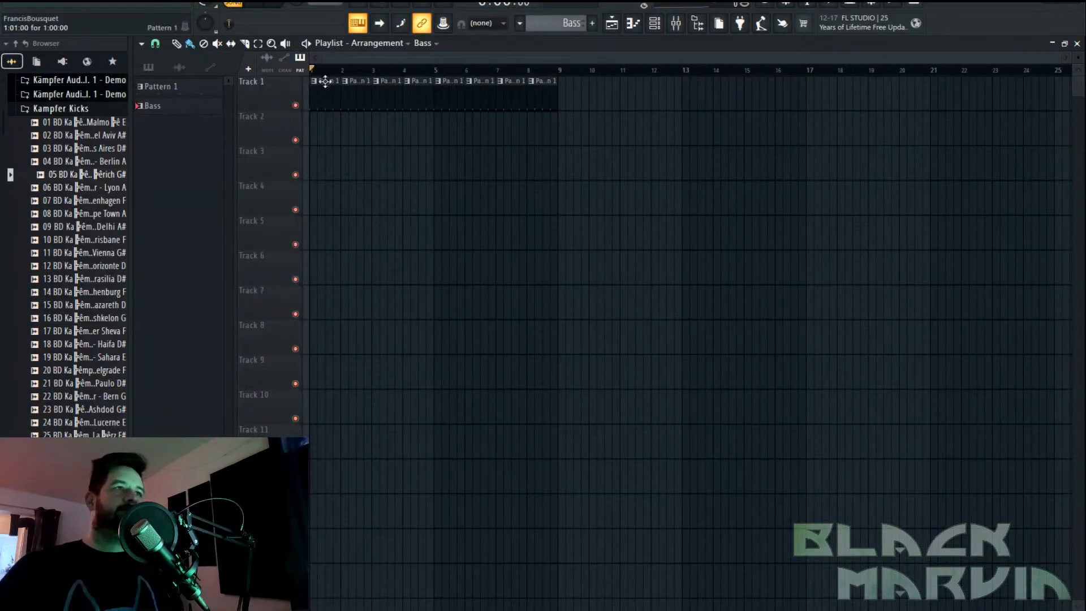
pyautogui.click(326, 138)
pyautogui.doubleClick(328, 140)
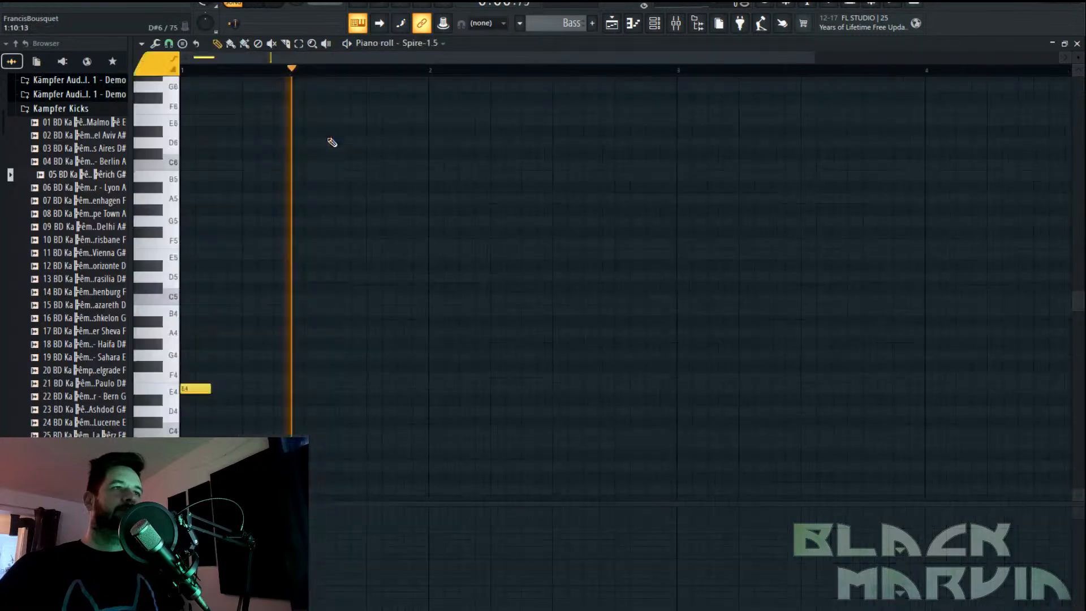
# Enter short E4 bass notes on sixteenth steps 2–4, 6–8 and 10–12, leaving the kick steps empty
pyautogui.click(216, 388)
pyautogui.click(231, 388)
pyautogui.click(277, 389)
pyautogui.press('space')
pyautogui.click(262, 388)
pyautogui.click(293, 388)
pyautogui.click(324, 389)
pyautogui.click(339, 389)
pyautogui.moveTo(357, 394); pyautogui.dragTo(373, 394)
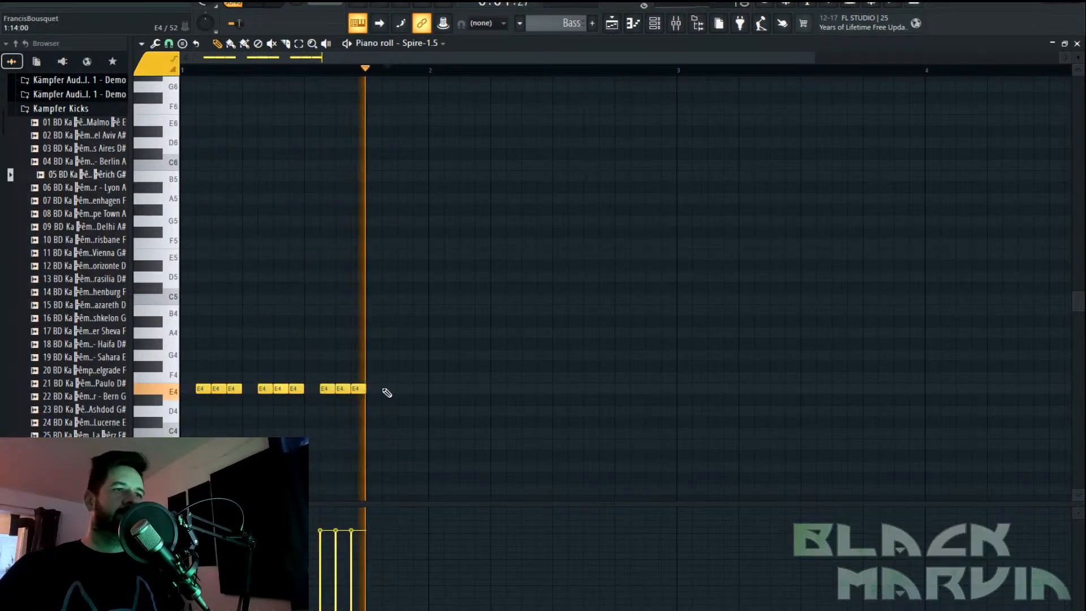
# Add E4 notes on steps 14 and 15, and remove the E4 note on step 11
pyautogui.click(387, 388)
pyautogui.click(402, 389)
pyautogui.click(340, 388)
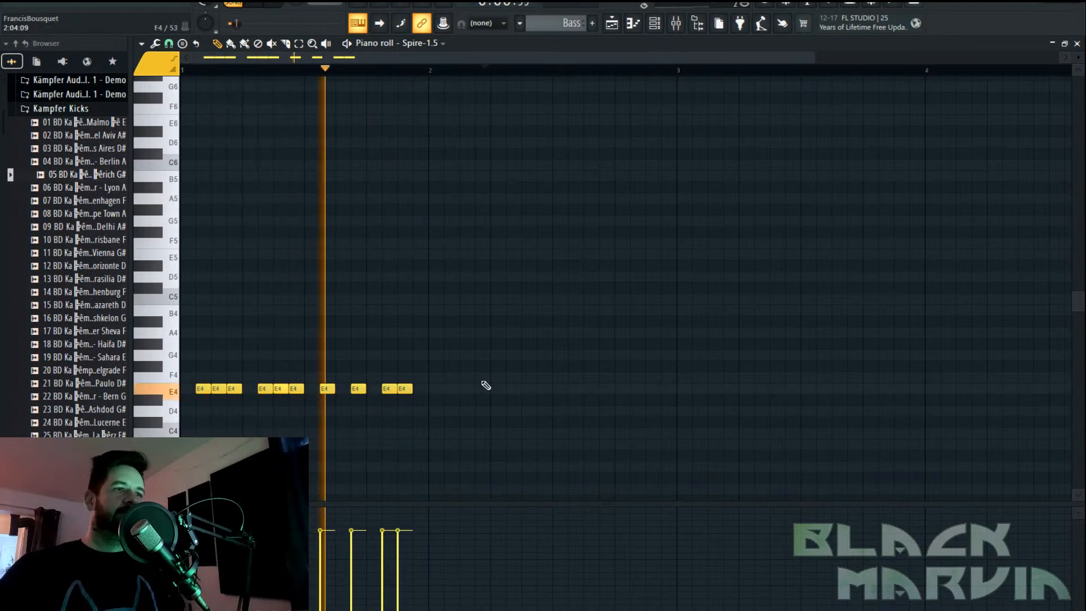
# Try the bass line without the E4 note on step 14, and put the note back
pyautogui.press('space')
pyautogui.press('space')
pyautogui.rightClick(389, 390)
pyautogui.rightClick(340, 388)
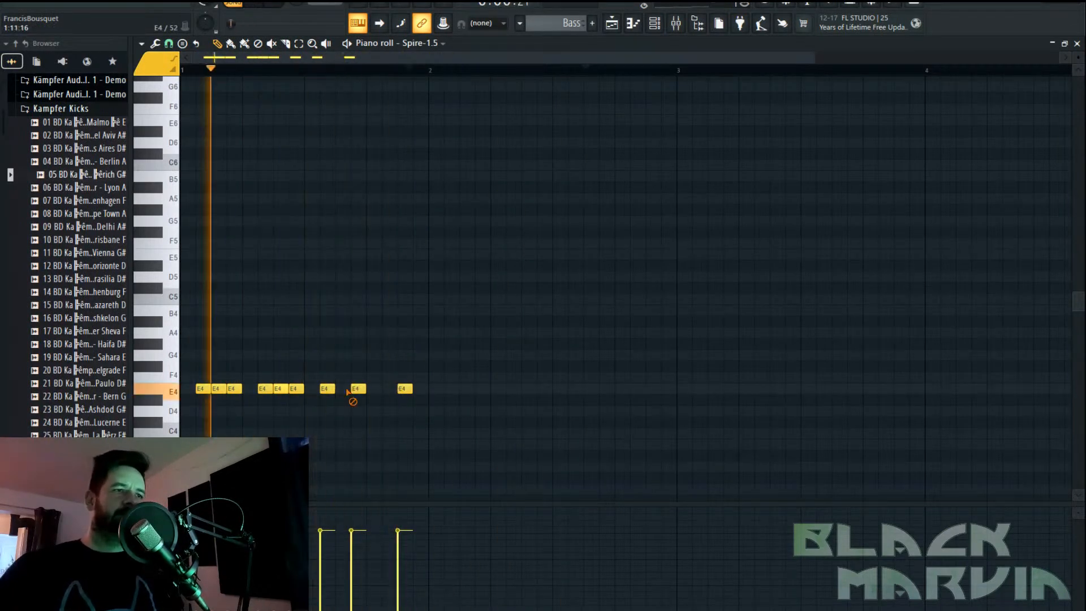
pyautogui.click(386, 389)
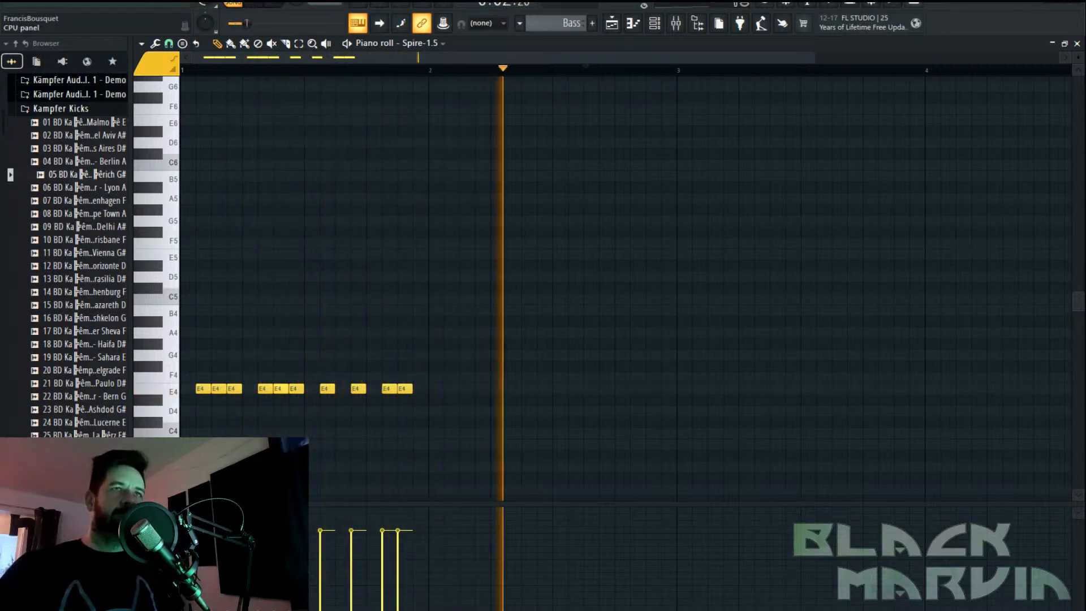
# Place the Bass pattern across the first eight bars of Track 2, aligned with the kick clips, and play the arrangement
pyautogui.press('F5')
pyautogui.moveTo(372, 128); pyautogui.dragTo(729, 137)
pyautogui.rightClick(719, 139)
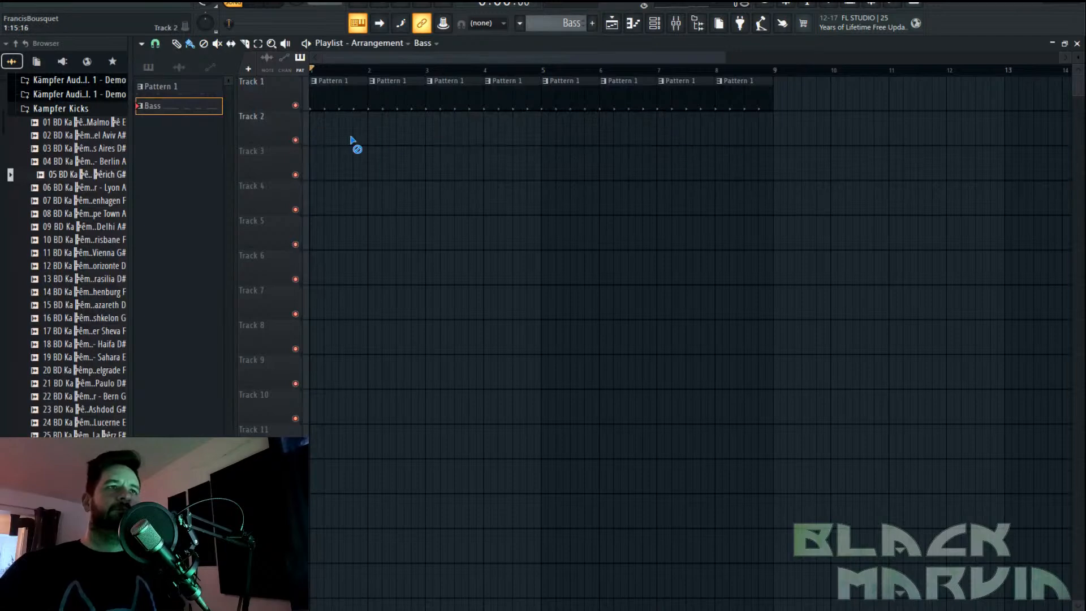
pyautogui.moveTo(325, 137)
pyautogui.mouseDown()
pyautogui.moveTo(567, 151)
pyautogui.moveTo(627, 138)
pyautogui.mouseUp()
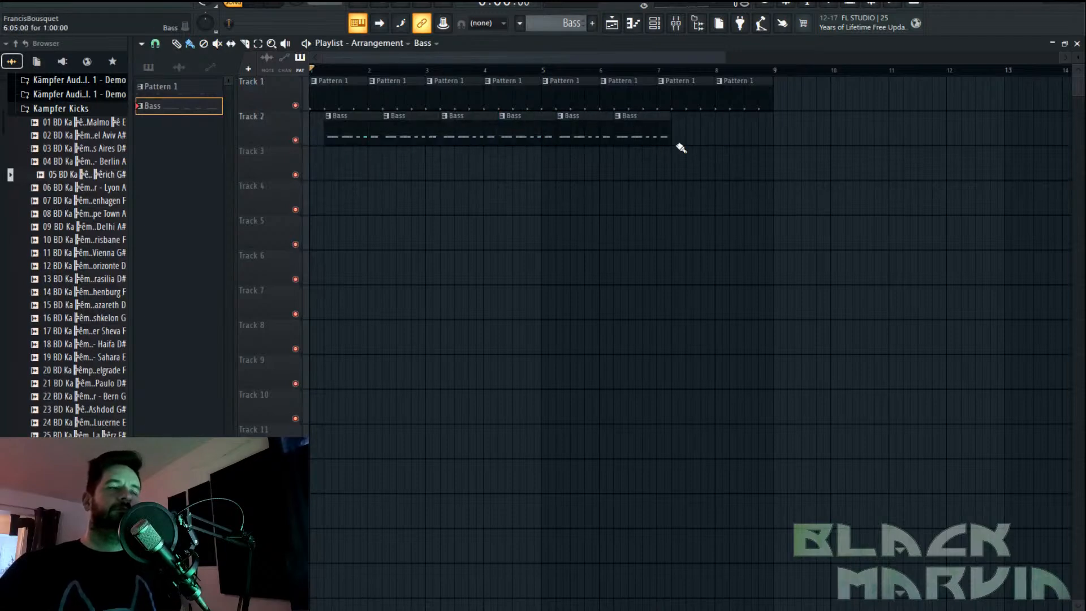
pyautogui.moveTo(726, 146); pyautogui.dragTo(310, 138)
pyautogui.moveTo(659, 132)
pyautogui.mouseDown()
pyautogui.moveTo(645, 131)
pyautogui.moveTo(780, 133)
pyautogui.mouseUp()
pyautogui.press('space')
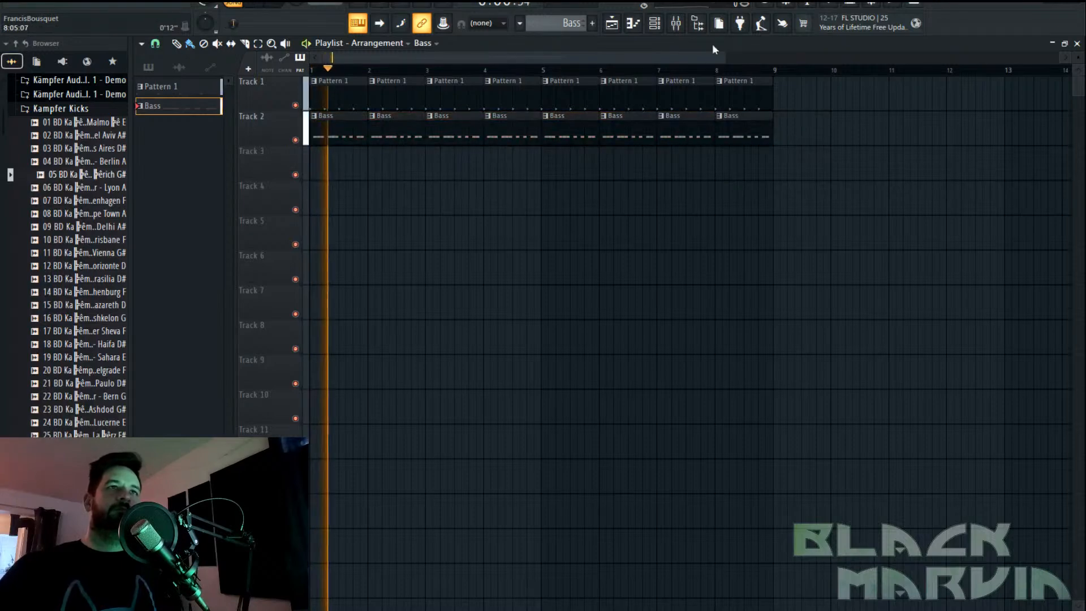
# Route the Spire bass channel to mixer insert 2
pyautogui.press('F9')
pyautogui.rightClick(258, 68)
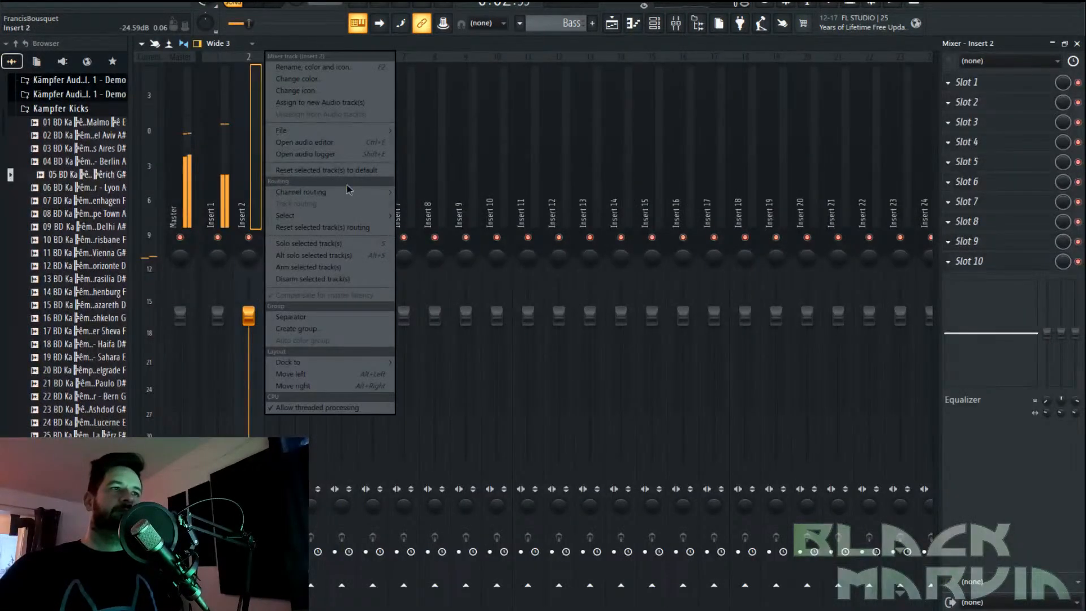
pyautogui.moveTo(348, 191)
pyautogui.click(453, 193)
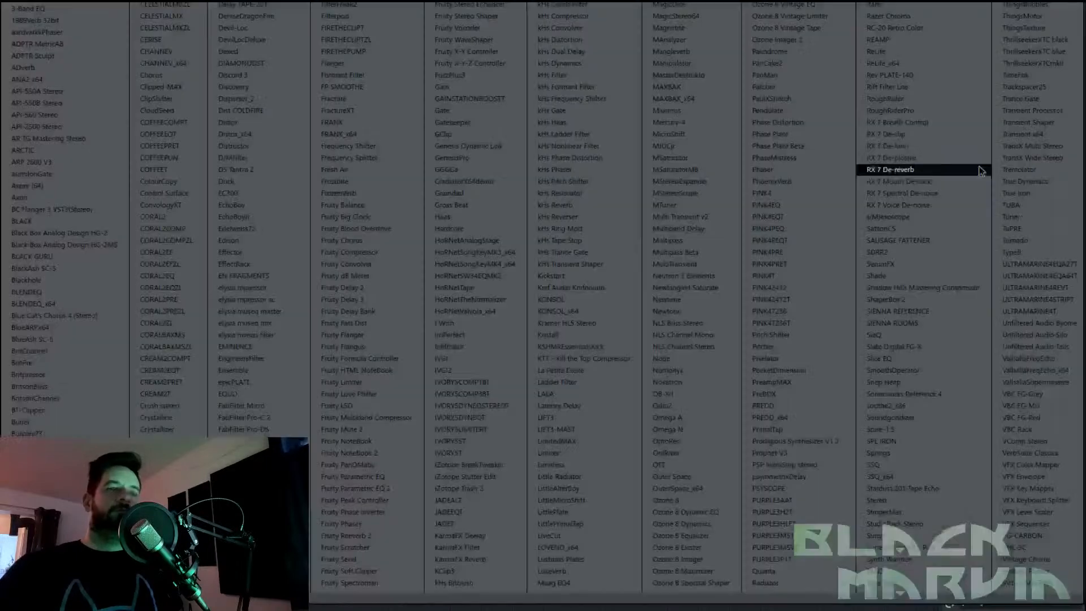
# Load BritsonChannel into slot 5 of mixer insert 1 and set its gain to 4.0 while the track plays
pyautogui.click(967, 162)
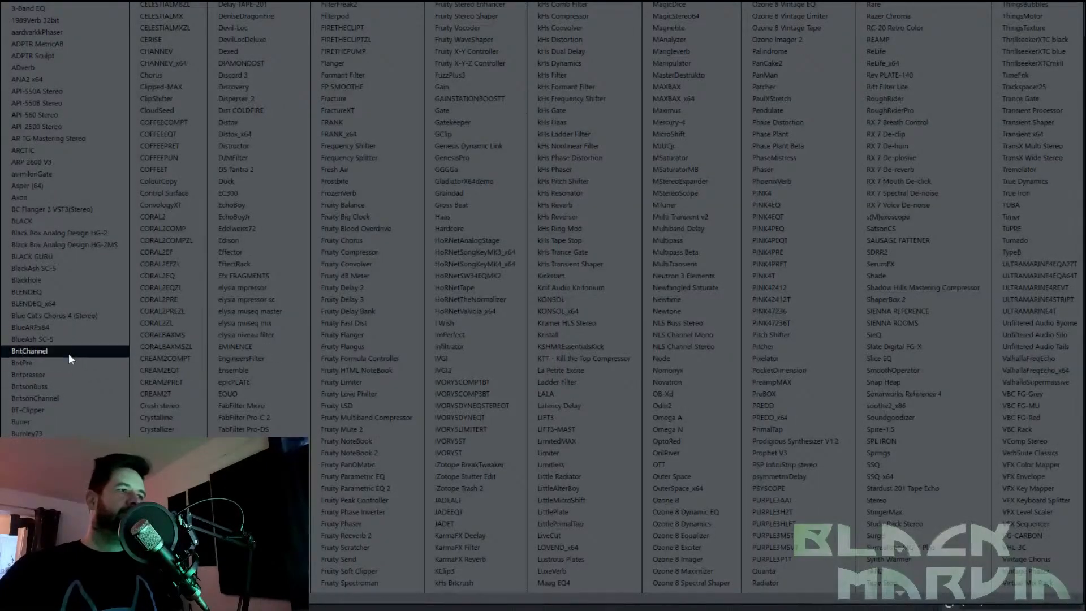
pyautogui.click(80, 400)
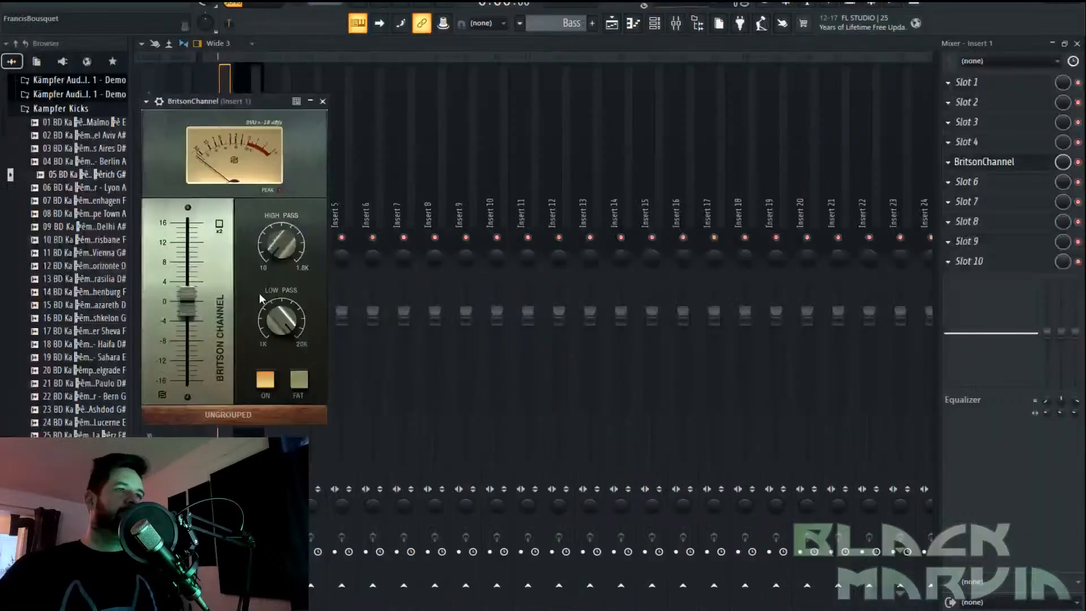
pyautogui.moveTo(179, 314); pyautogui.dragTo(192, 291)
pyautogui.moveTo(237, 102); pyautogui.dragTo(642, 158)
pyautogui.moveTo(592, 344); pyautogui.dragTo(592, 337)
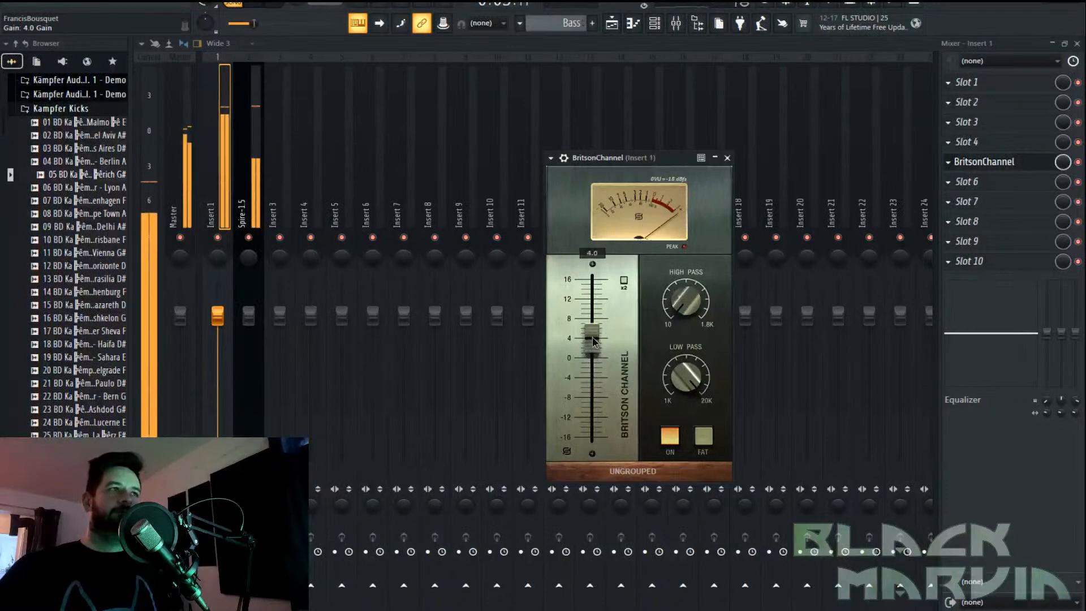
# Load Duck into slot 5 of the Spire mixer track and apply its user preset Synth 3
pyautogui.click(258, 152)
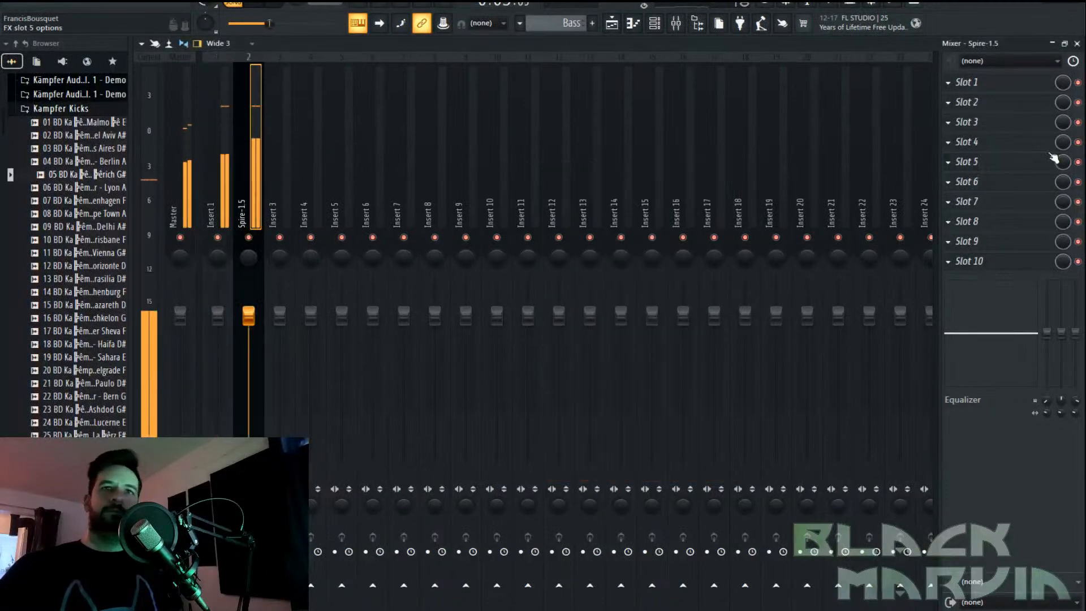
pyautogui.click(1056, 161)
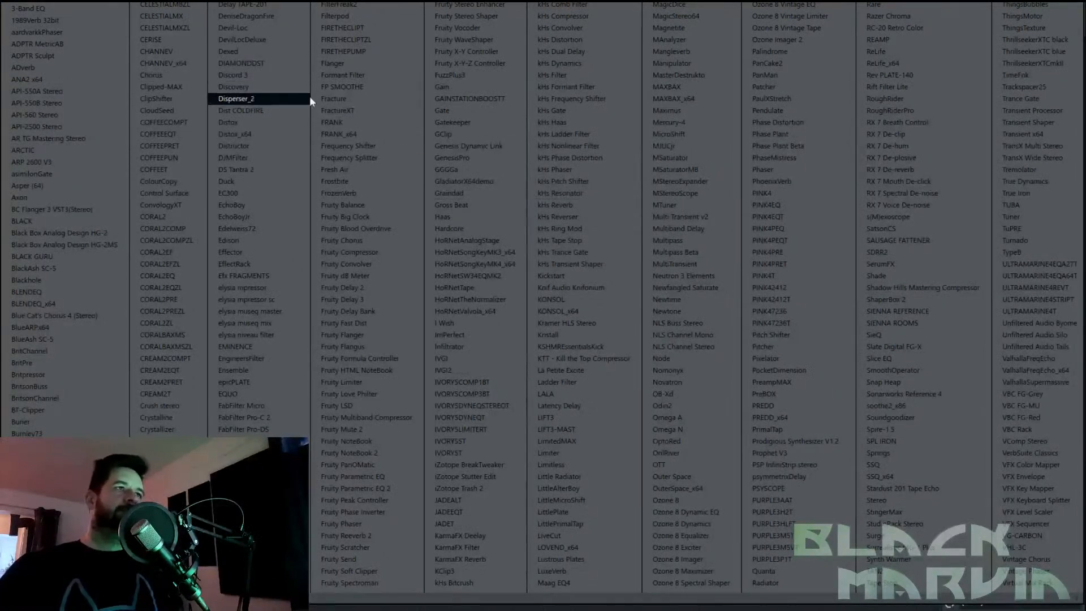
pyautogui.click(229, 182)
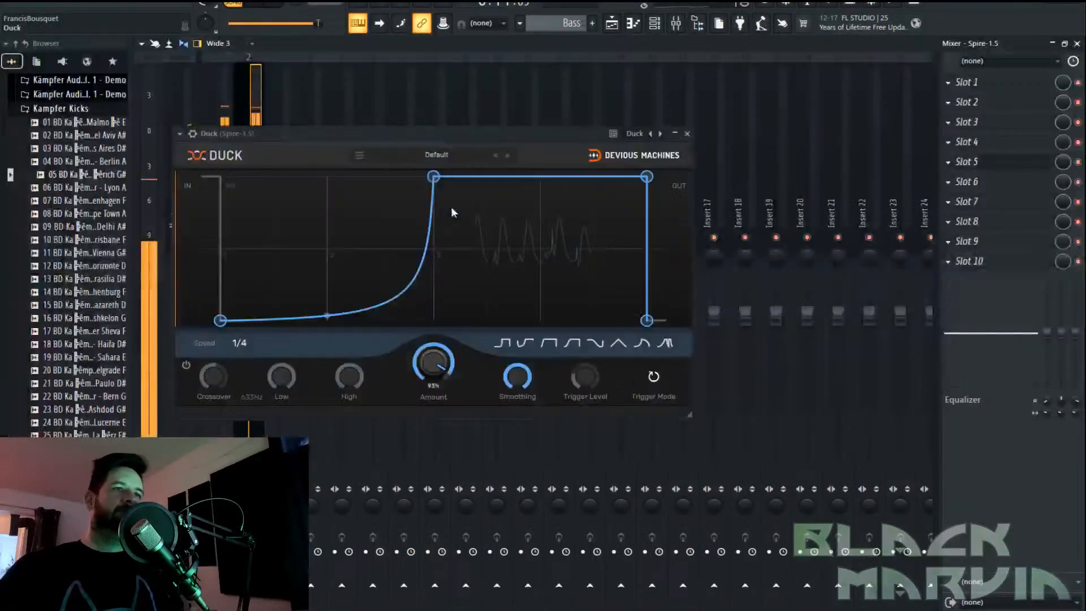
pyautogui.click(422, 163)
pyautogui.moveTo(452, 172)
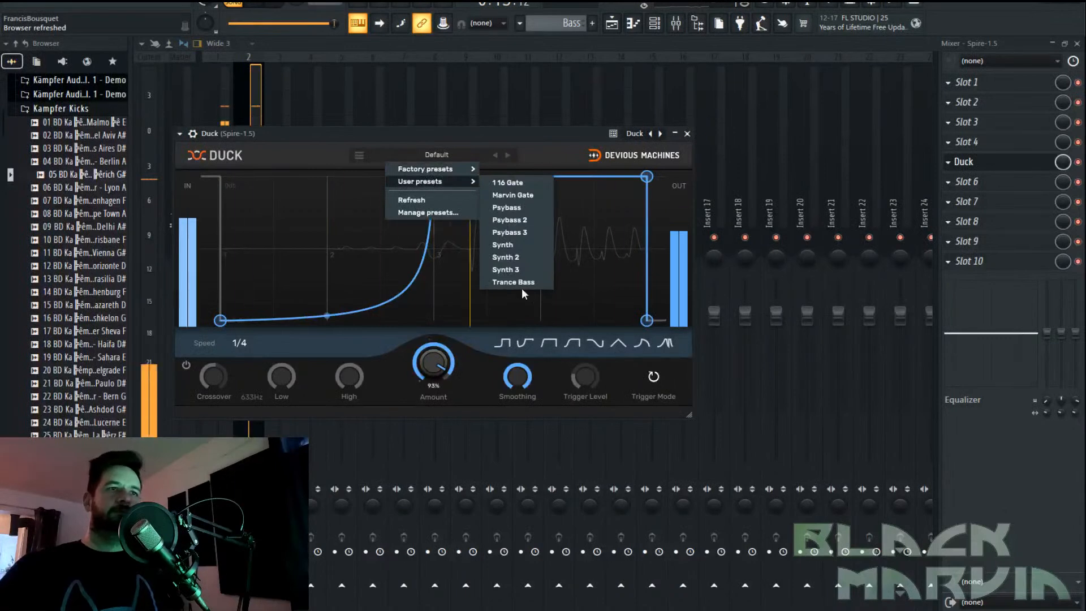
pyautogui.click(519, 281)
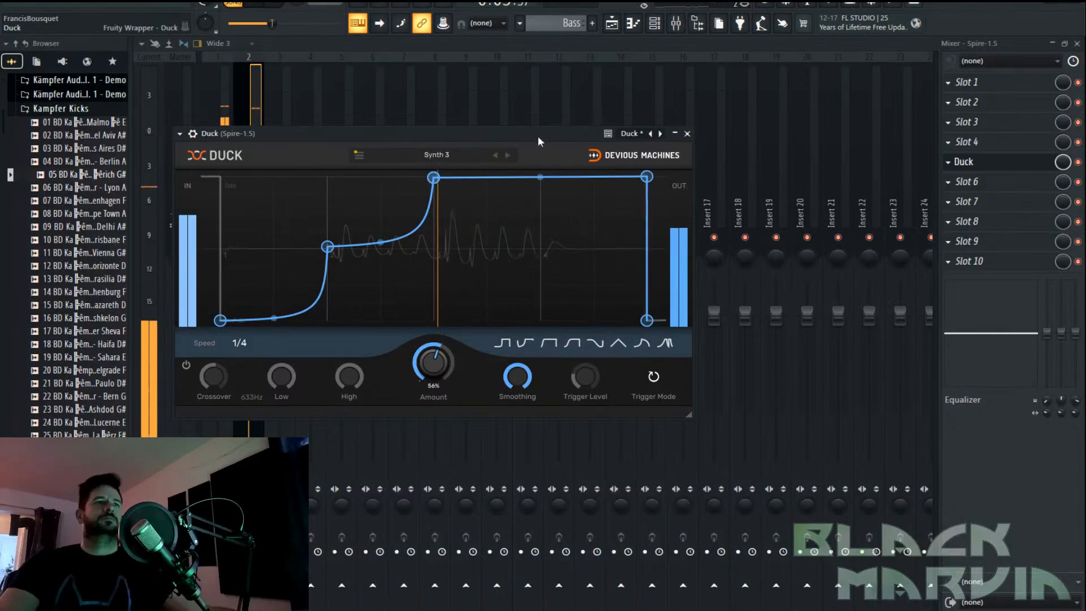
pyautogui.click(686, 133)
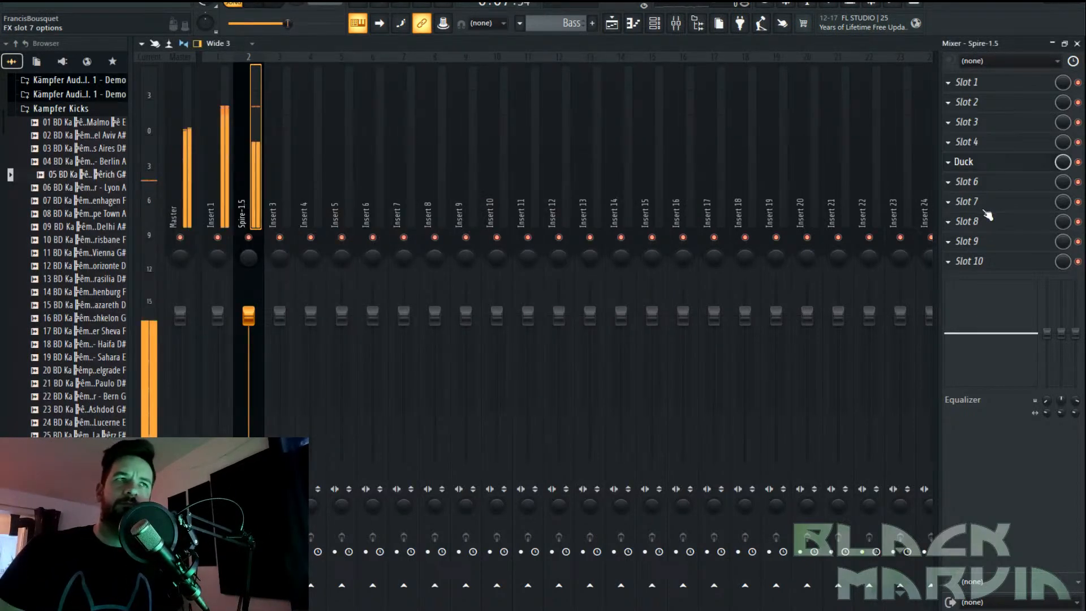
# Audition the Spire bass presets BS - Flammable, BS - Proggy and BS - Scorpio during playback
pyautogui.click(654, 22)
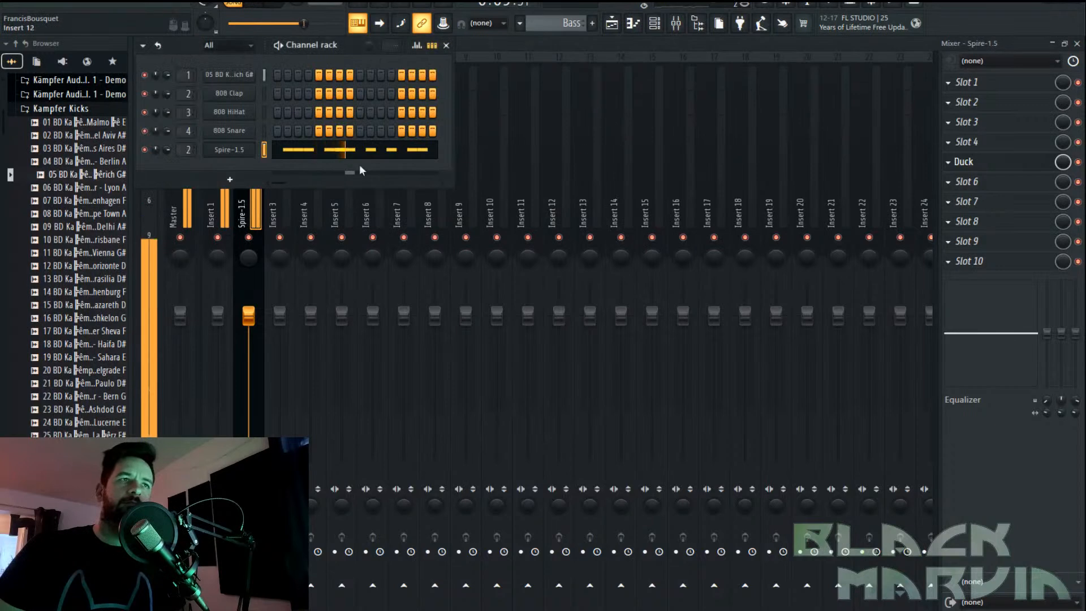
pyautogui.click(242, 153)
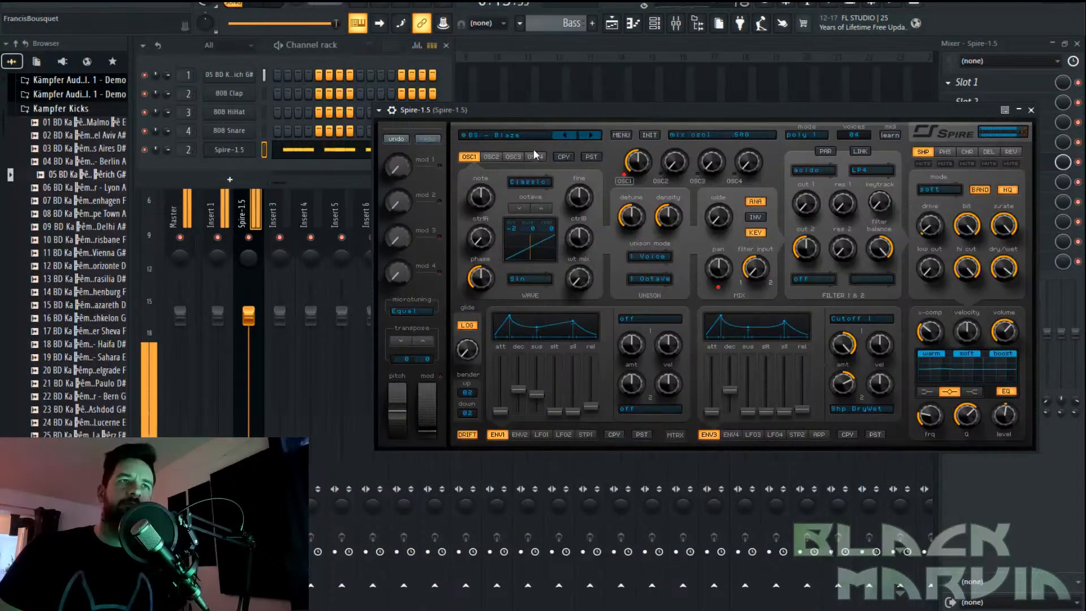
pyautogui.click(591, 136)
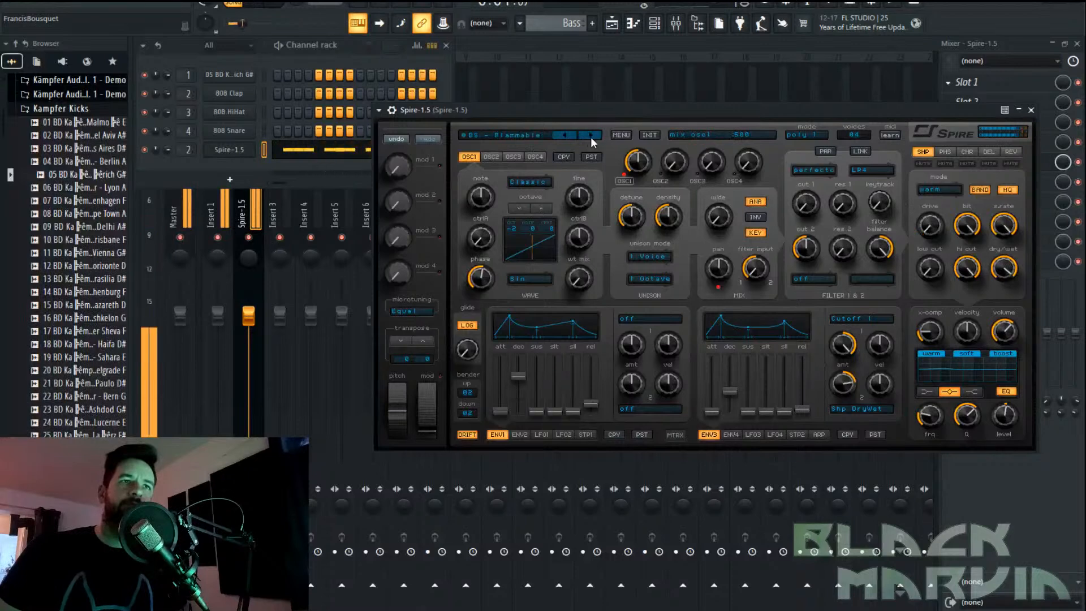
pyautogui.click(590, 136)
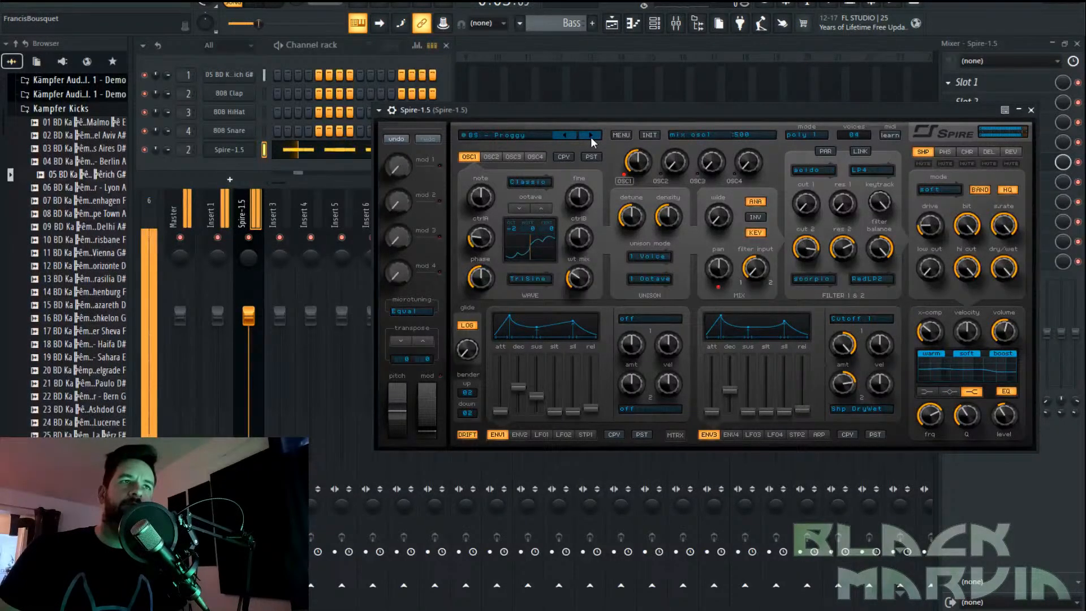
pyautogui.click(590, 136)
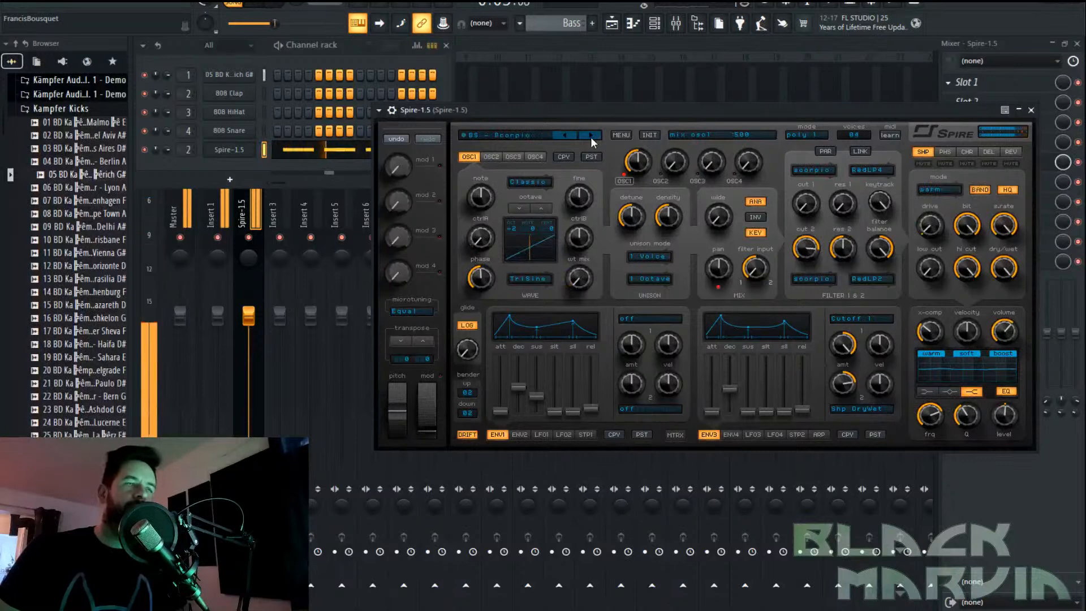
# Try the Spire bass line without the E4 notes on steps 3 and 7, and put both notes back
pyautogui.rightClick(243, 153)
pyautogui.click(273, 149)
pyautogui.rightClick(235, 155)
pyautogui.click(269, 149)
pyautogui.press('space')
pyautogui.press('space')
pyautogui.press('space')
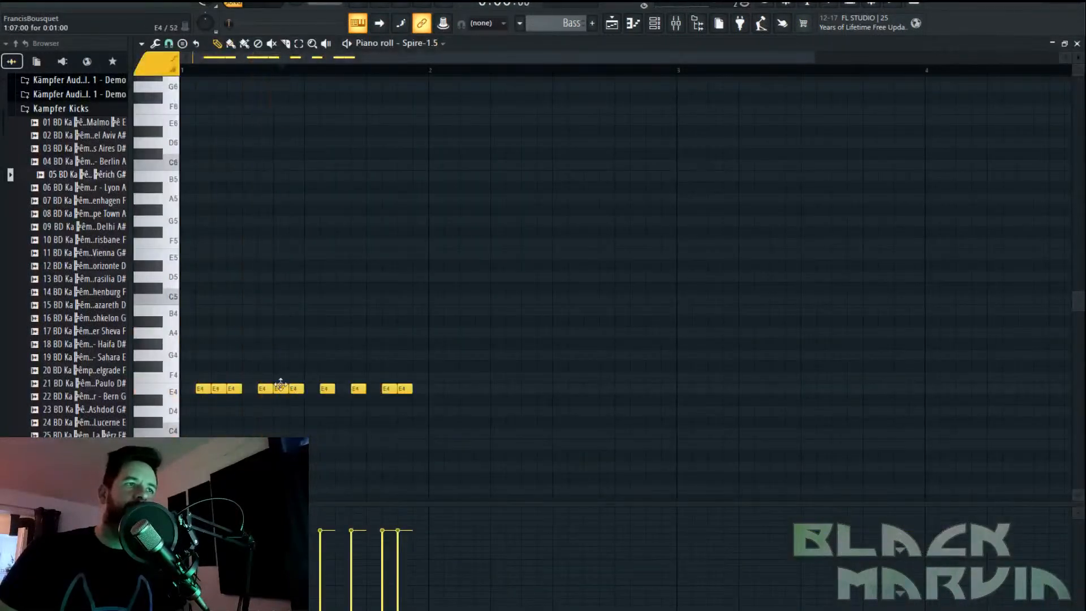
pyautogui.rightClick(215, 389)
pyautogui.press('space')
pyautogui.rightClick(282, 391)
pyautogui.press('space')
pyautogui.press('space')
pyautogui.click(220, 391)
pyautogui.press('space')
pyautogui.click(278, 390)
pyautogui.press('space')
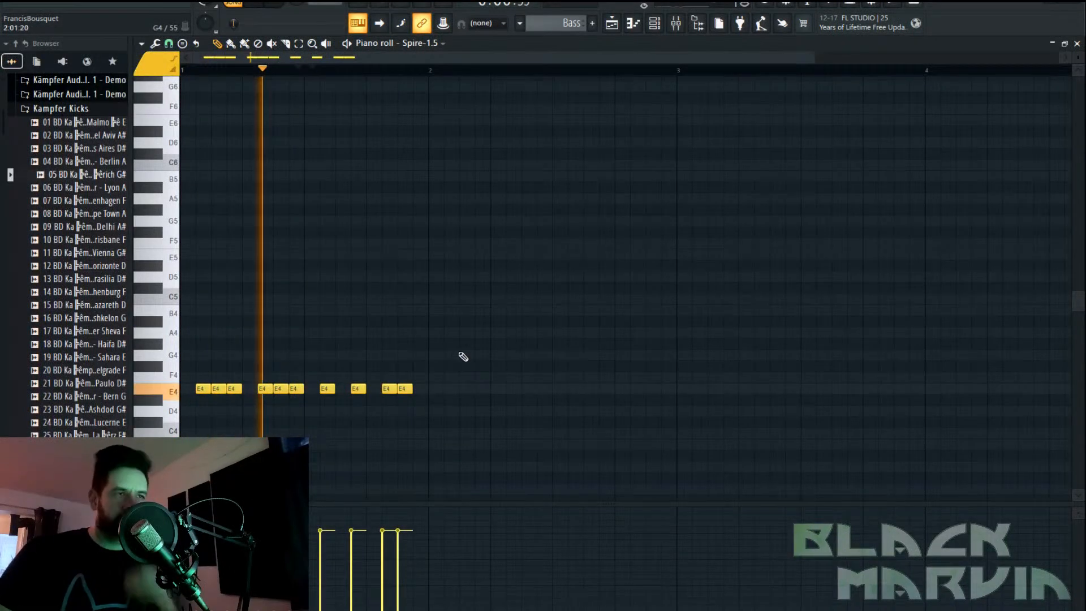
# Load the BS - Arson preset from the FS - Polymorph For Spire folder into Spire while the bass line plays
pyautogui.click(655, 22)
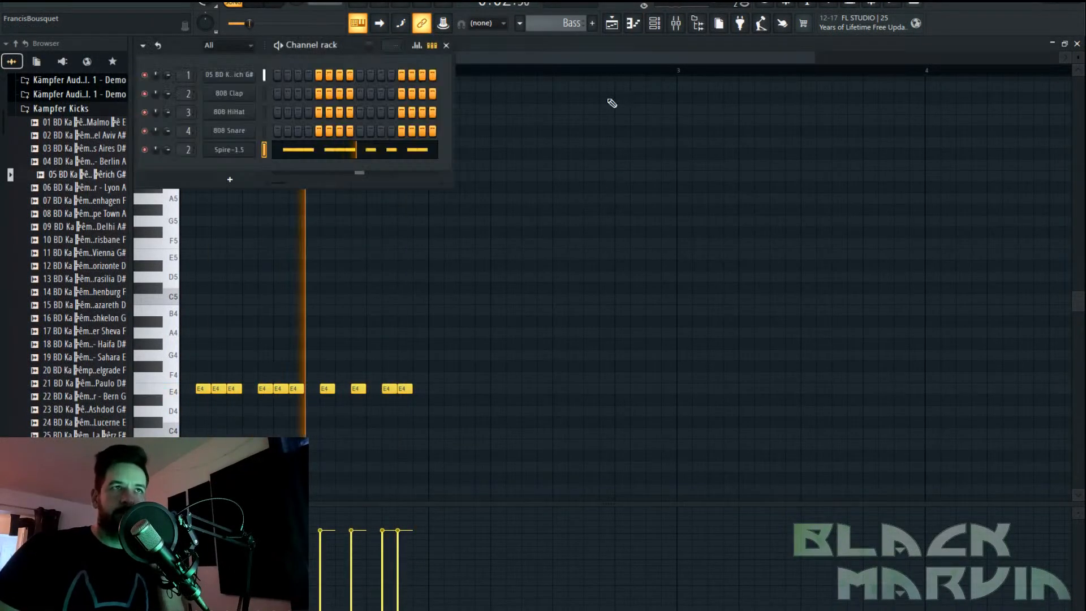
pyautogui.press('space')
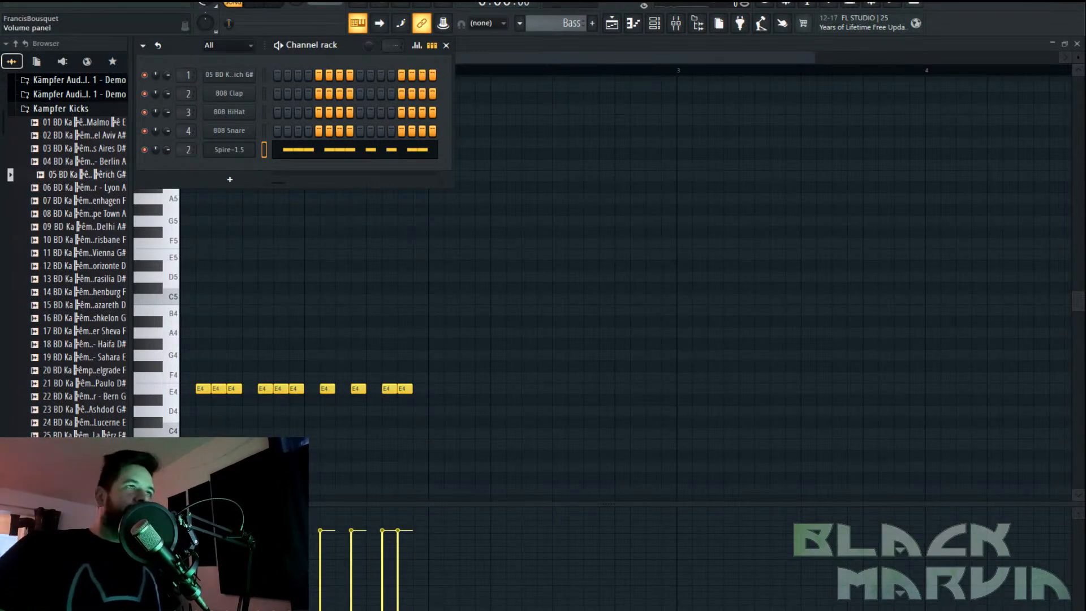
pyautogui.click(253, 7)
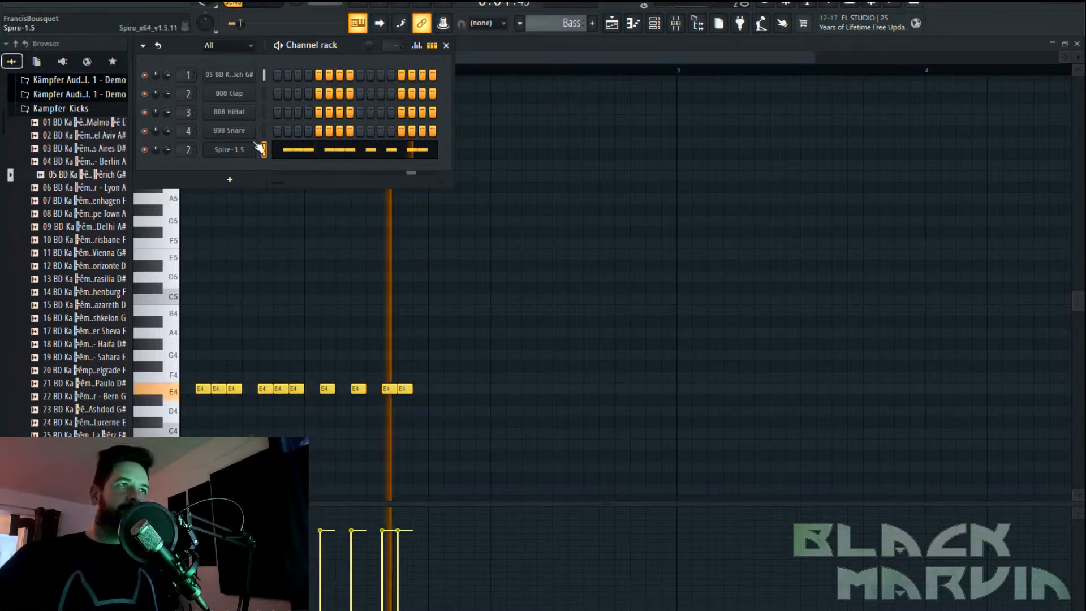
pyautogui.click(249, 150)
pyautogui.click(529, 134)
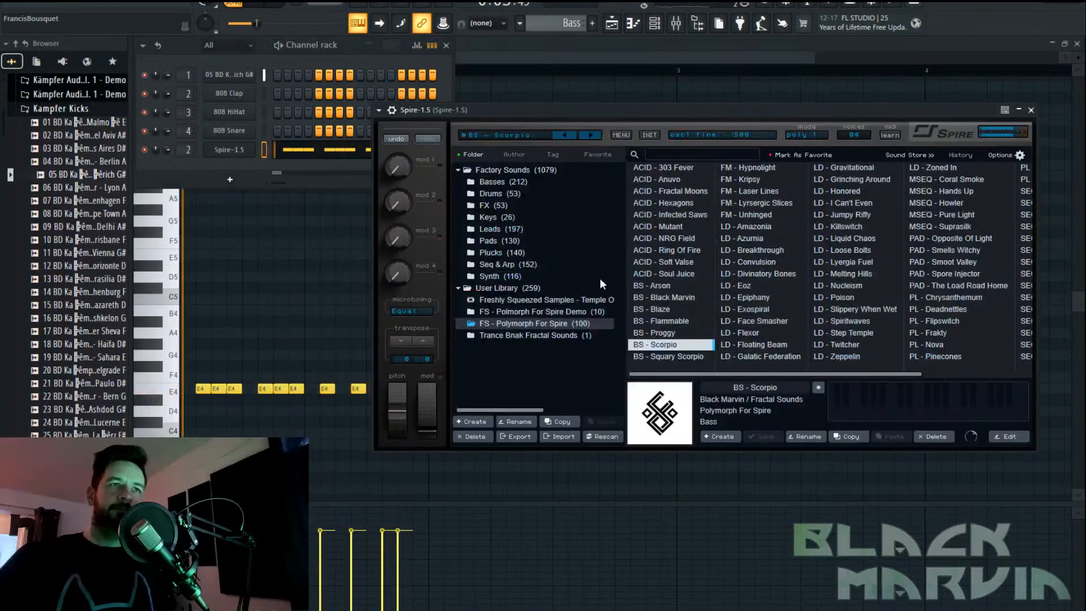
pyautogui.click(678, 287)
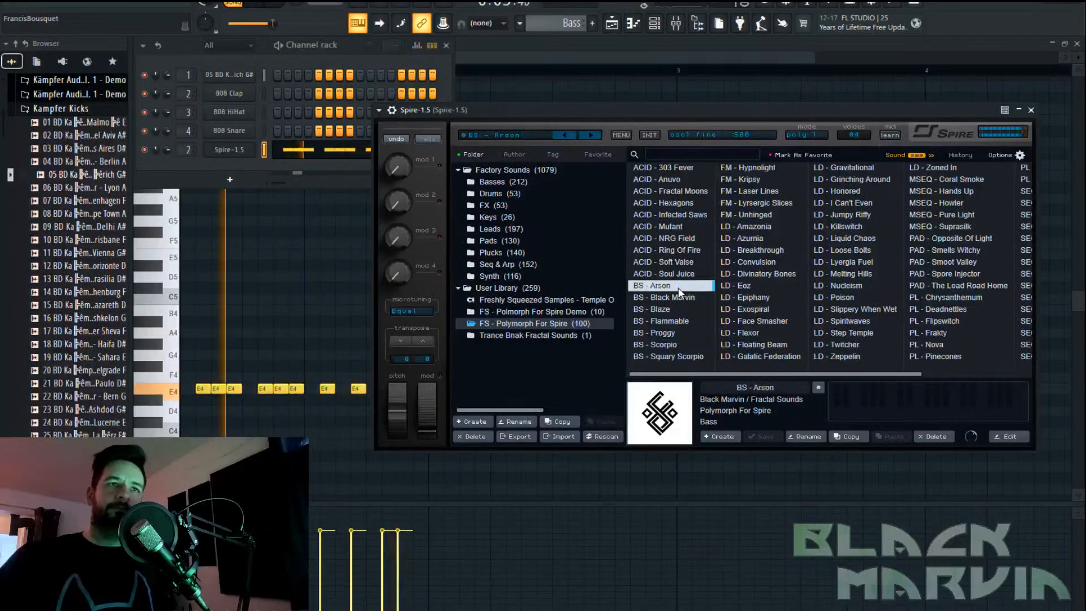
pyautogui.click(1031, 109)
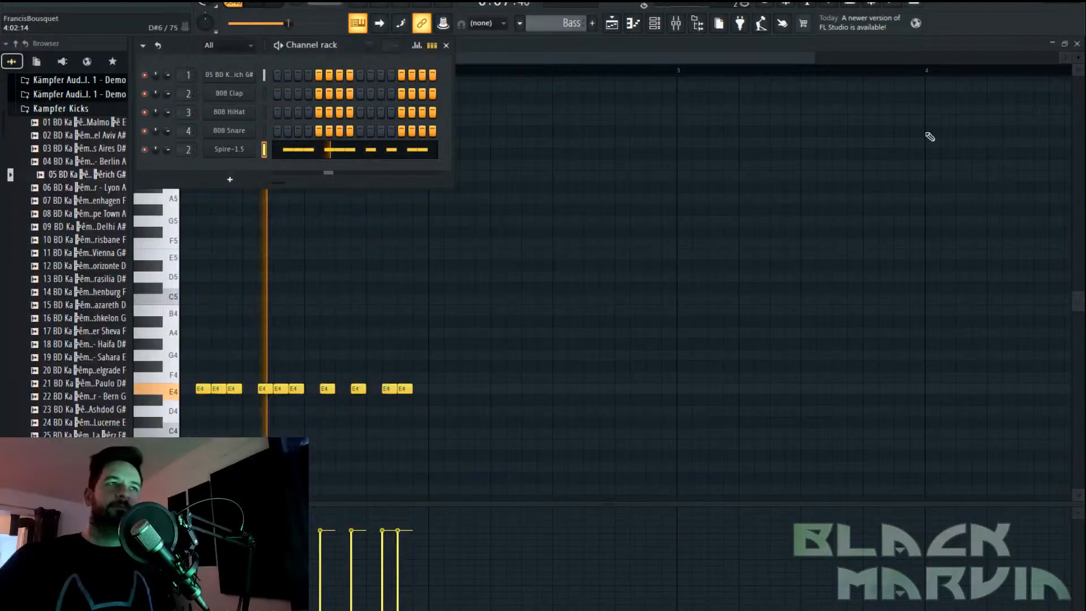
# Stop playback, bring up the mixer and reopen the Spire bass synth to view its settings
pyautogui.press('F9')
pyautogui.press('space')
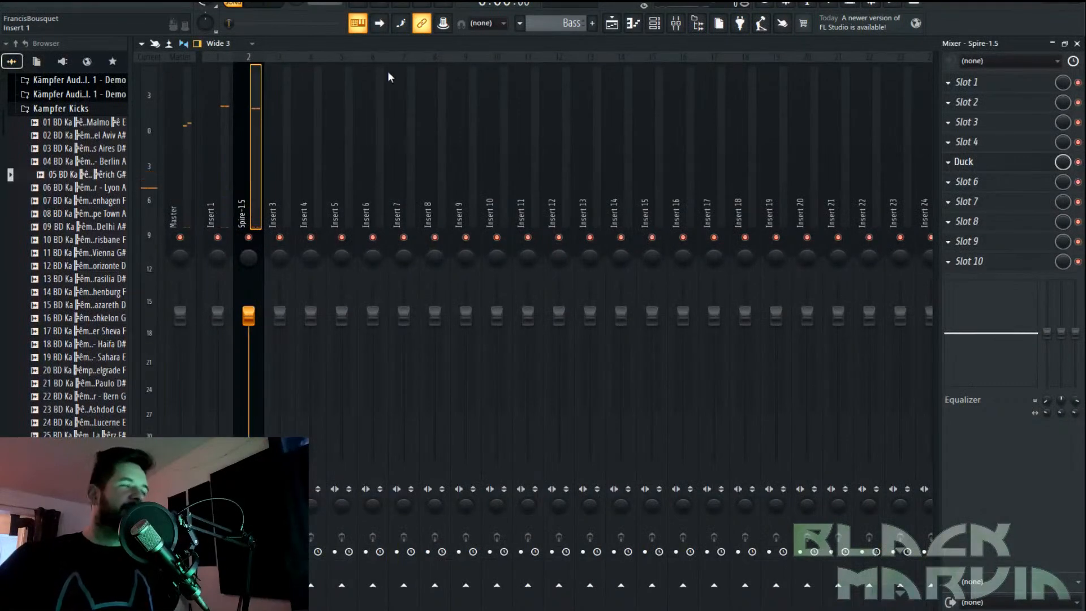
pyautogui.click(656, 25)
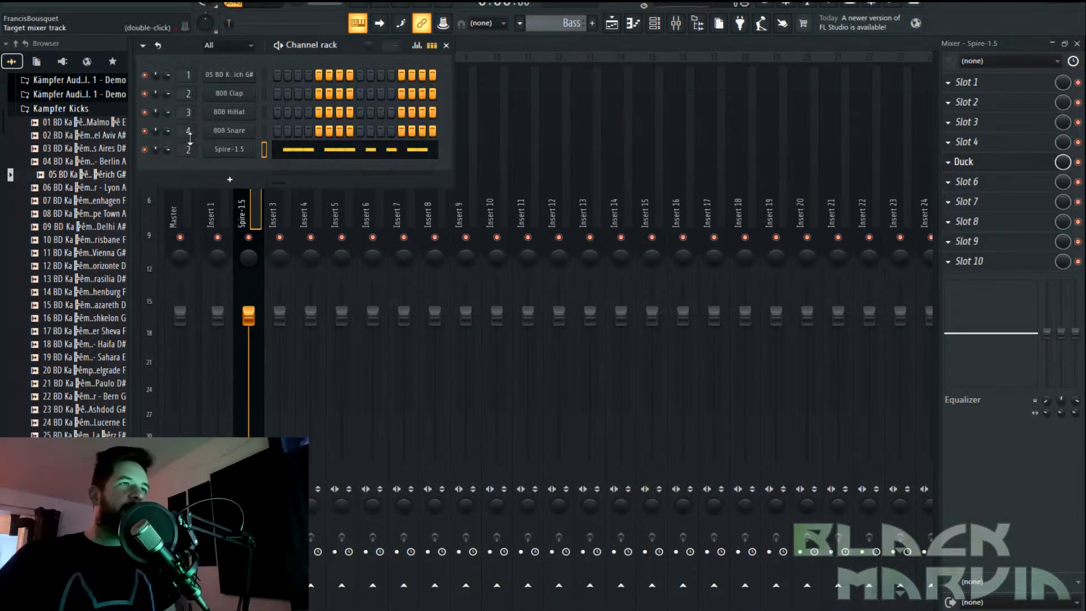
pyautogui.click(229, 151)
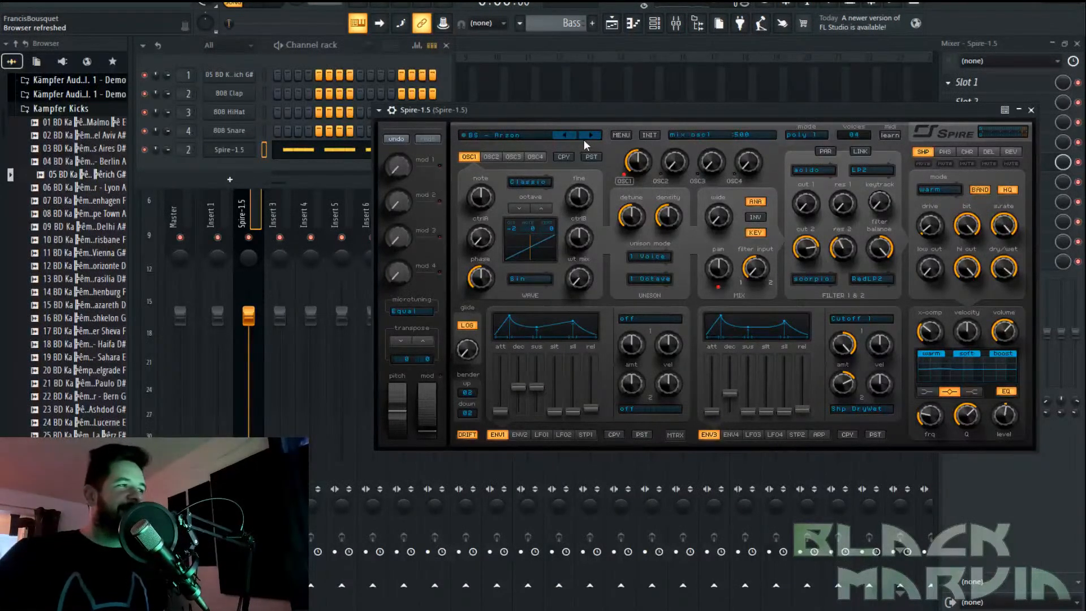
# Save the untitled project as Spire Stream.flp, browsing from the Data (E:) drive
pyautogui.click(10, 4)
pyautogui.click(36, 69)
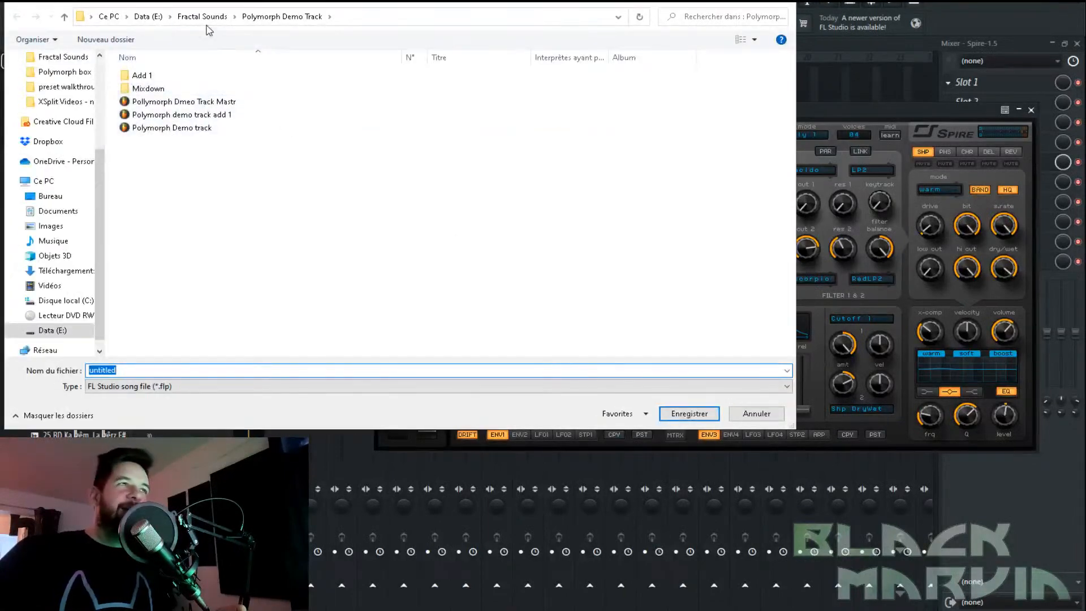
pyautogui.click(156, 16)
pyautogui.moveTo(198, 2); pyautogui.dragTo(0, 5)
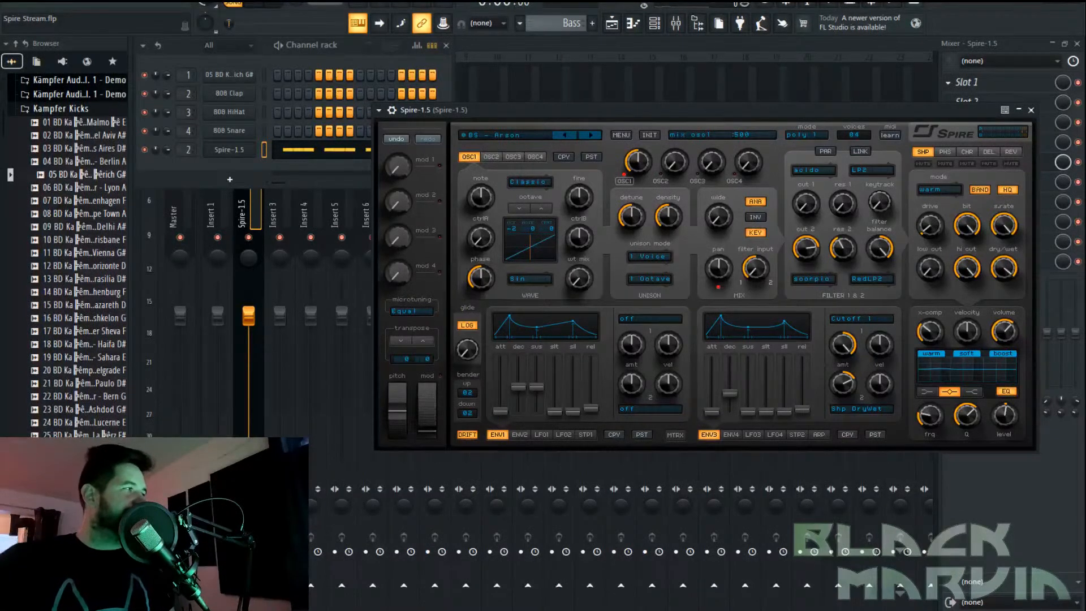
# Close the Spire synth and load Multipass into a free effect slot below Duck on the Spire mixer track
pyautogui.click(541, 51)
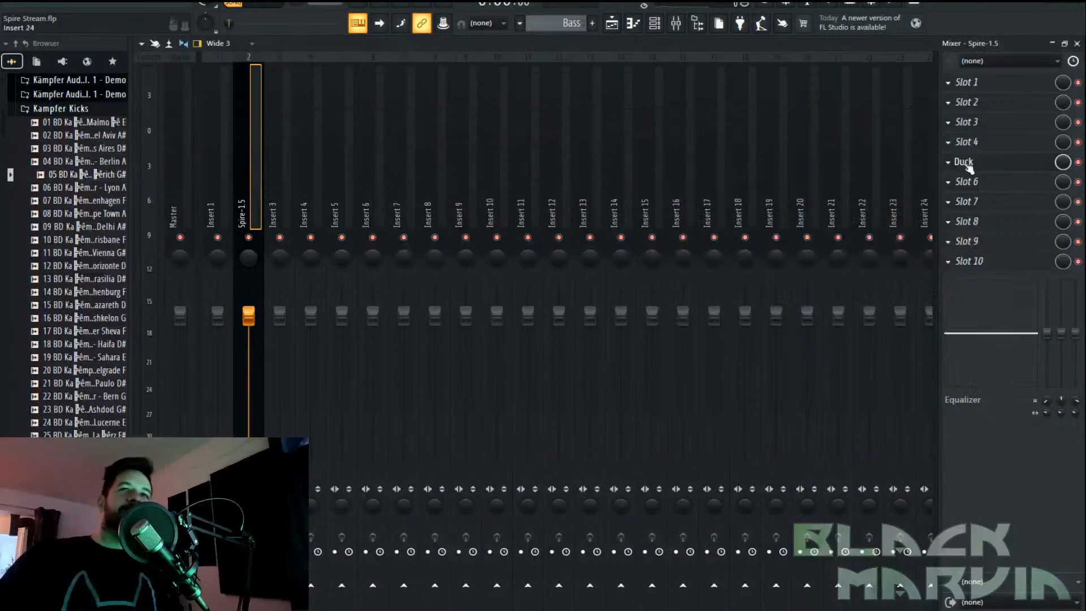
pyautogui.click(992, 209)
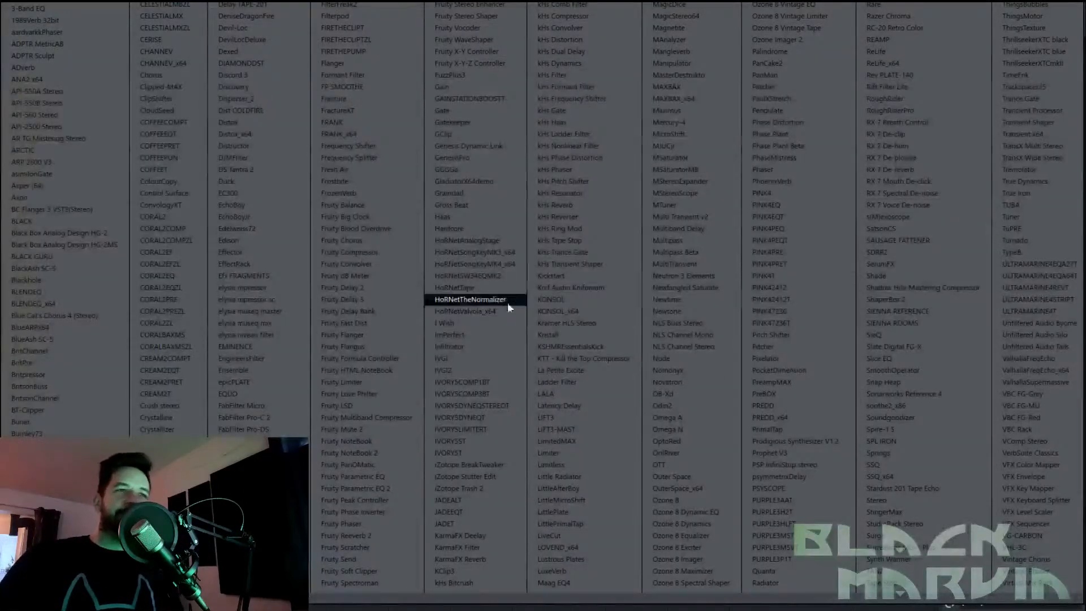
pyautogui.scroll(-1, 740, 390)
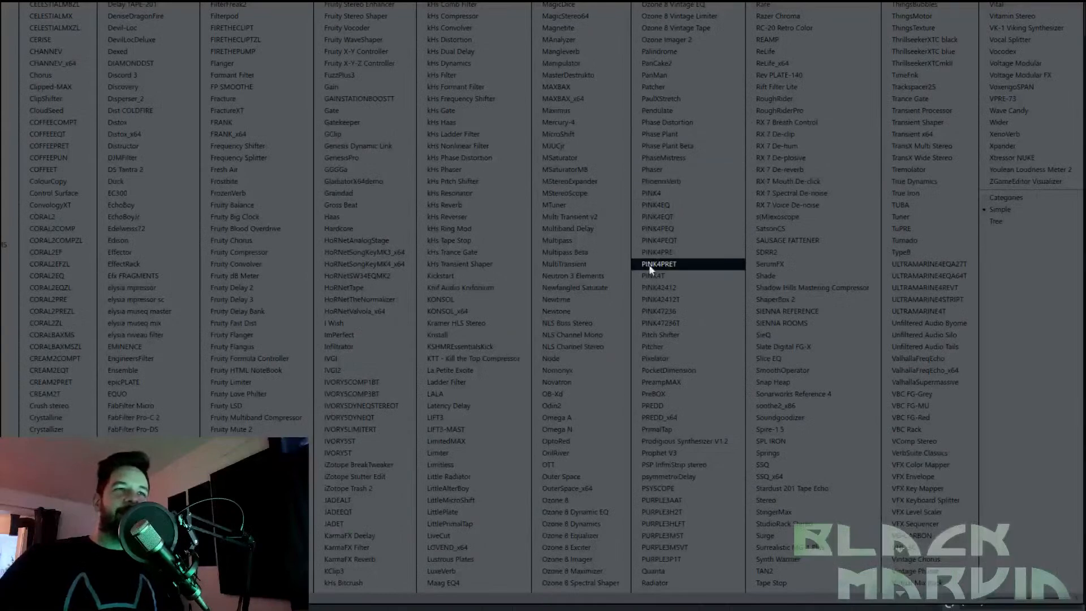
pyautogui.click(594, 241)
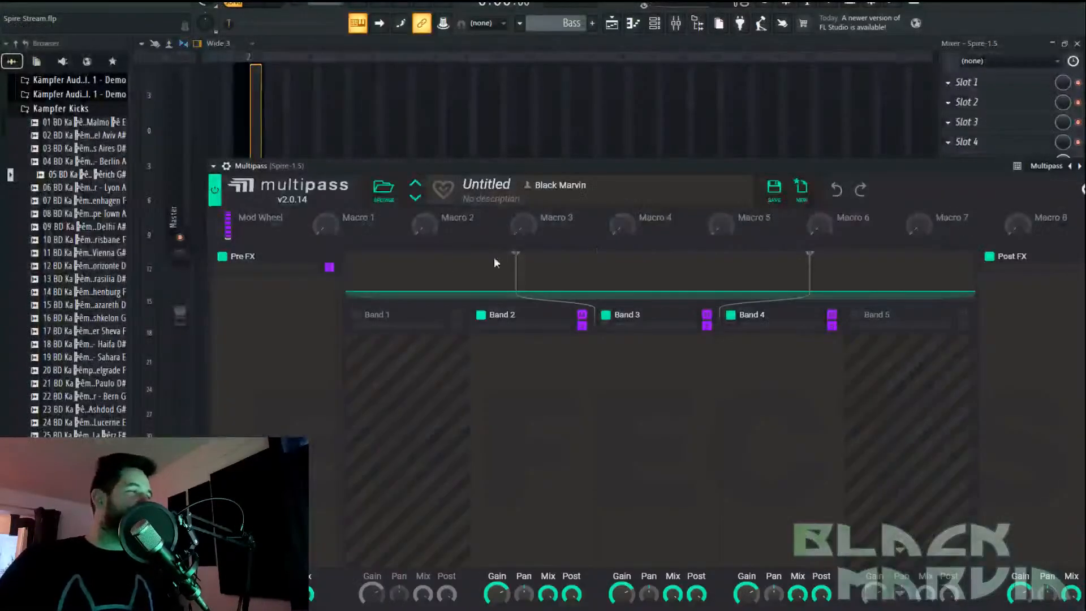
# During playback, add an Overdrive Distortion to Multipass band 3 and move the split below that band to 296 Hz
pyautogui.press('space')
pyautogui.click(689, 376)
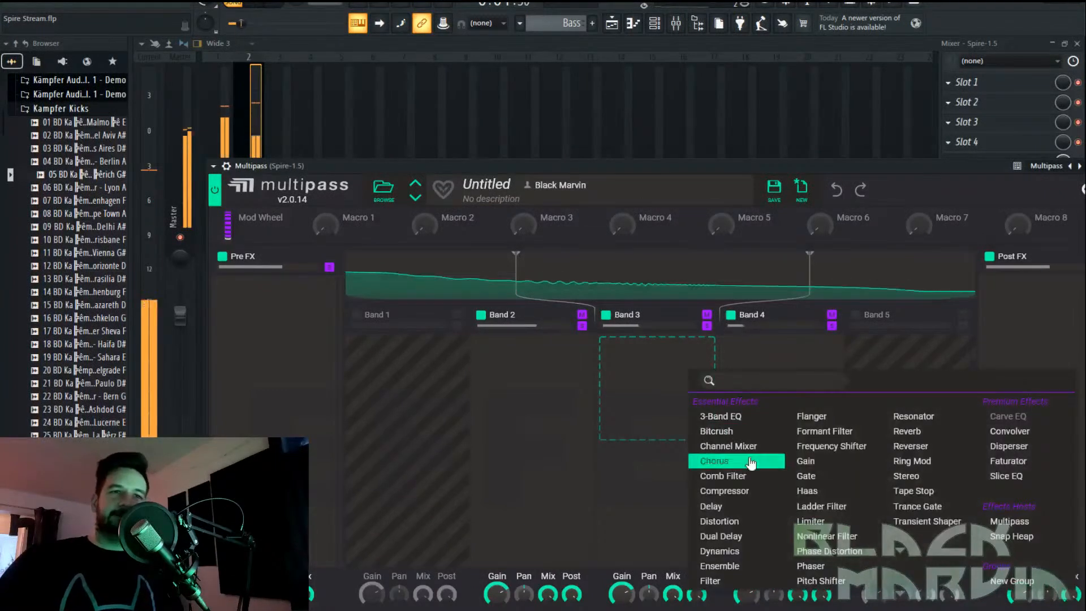
pyautogui.click(718, 518)
pyautogui.moveTo(517, 277); pyautogui.dragTo(530, 277)
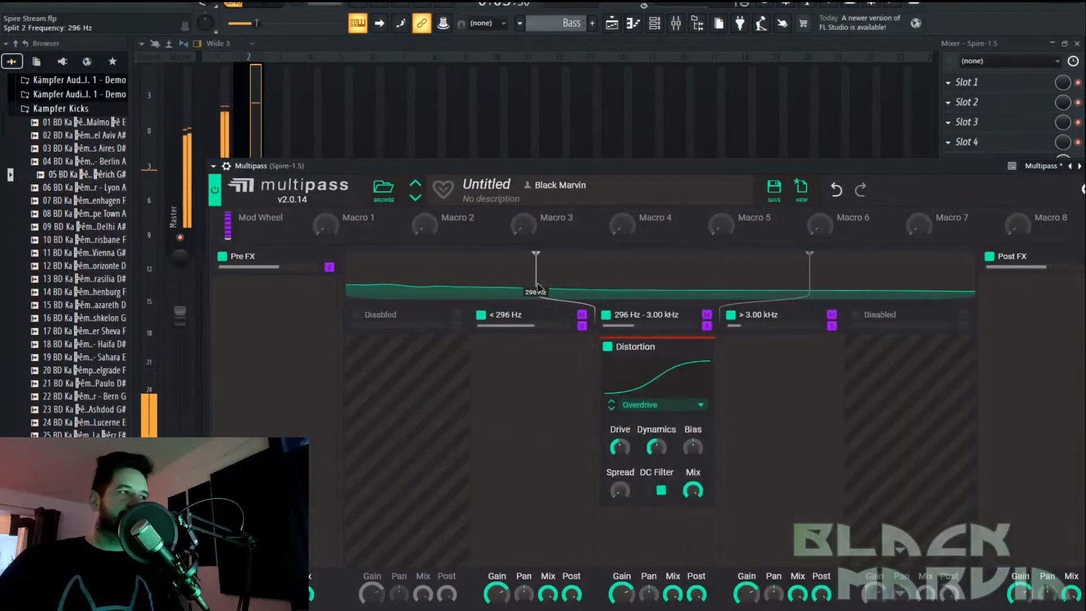
# Lower the first Multipass split to 280 Hz, copy the Overdrive Distortion into the band above 3.00 kHz and audition it
pyautogui.moveTo(622, 445); pyautogui.dragTo(622, 459)
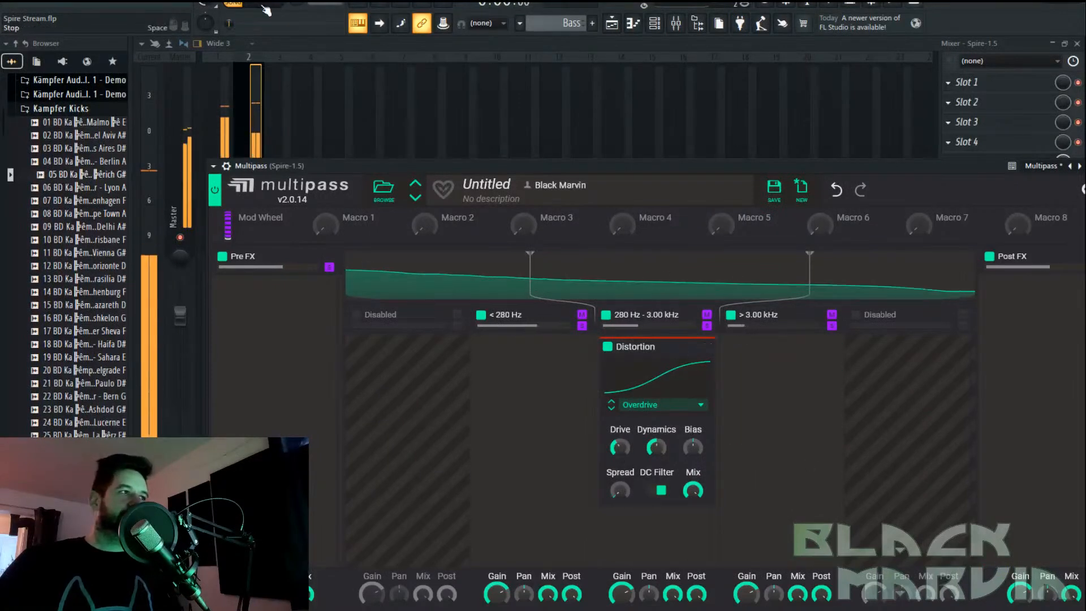
pyautogui.press('space')
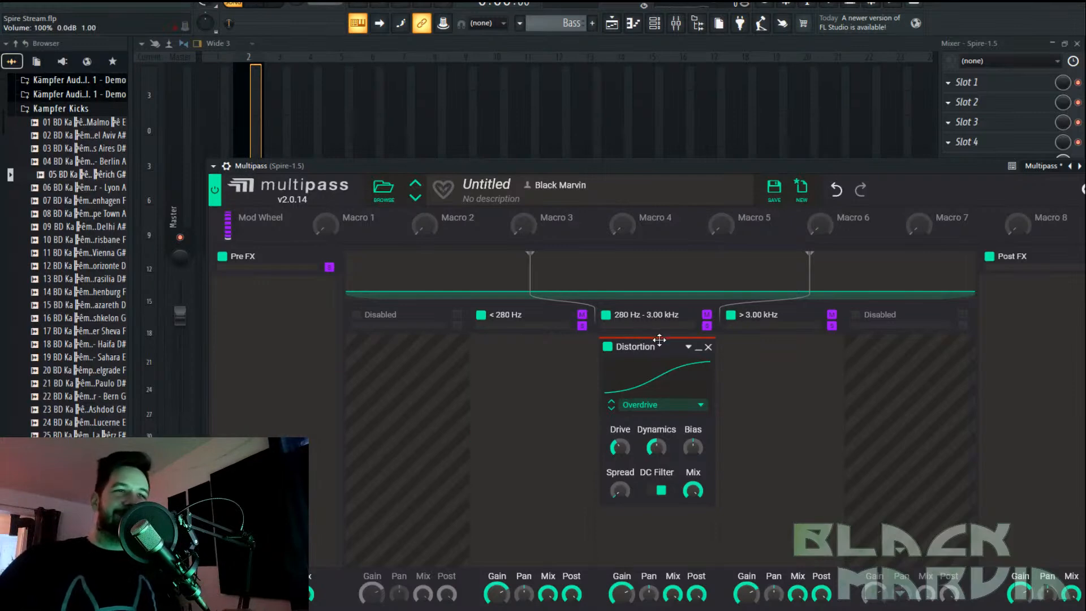
pyautogui.moveTo(653, 342); pyautogui.dragTo(781, 346)
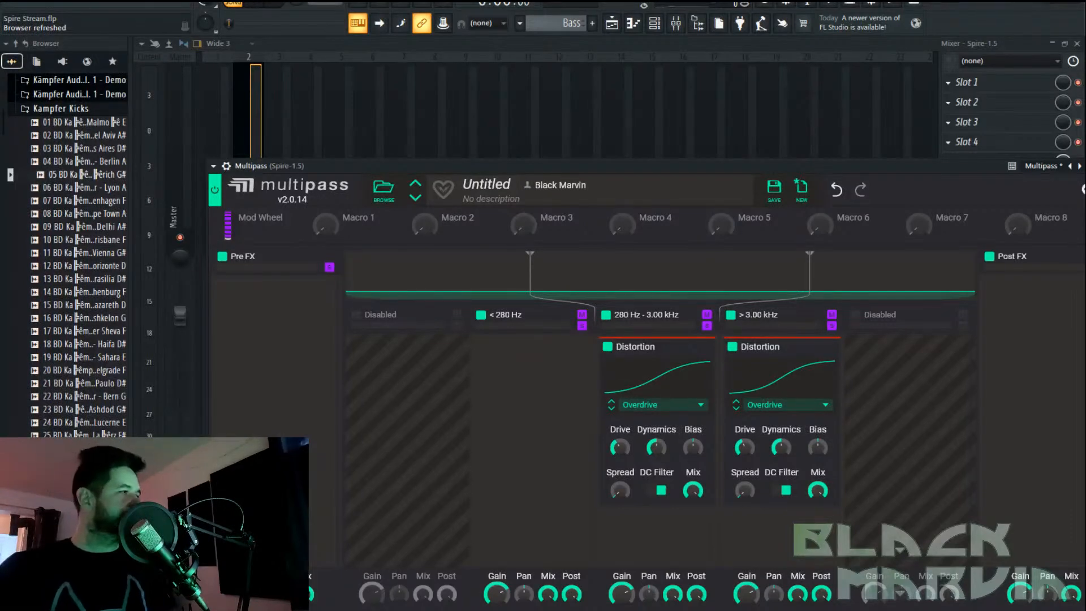
pyautogui.press('space')
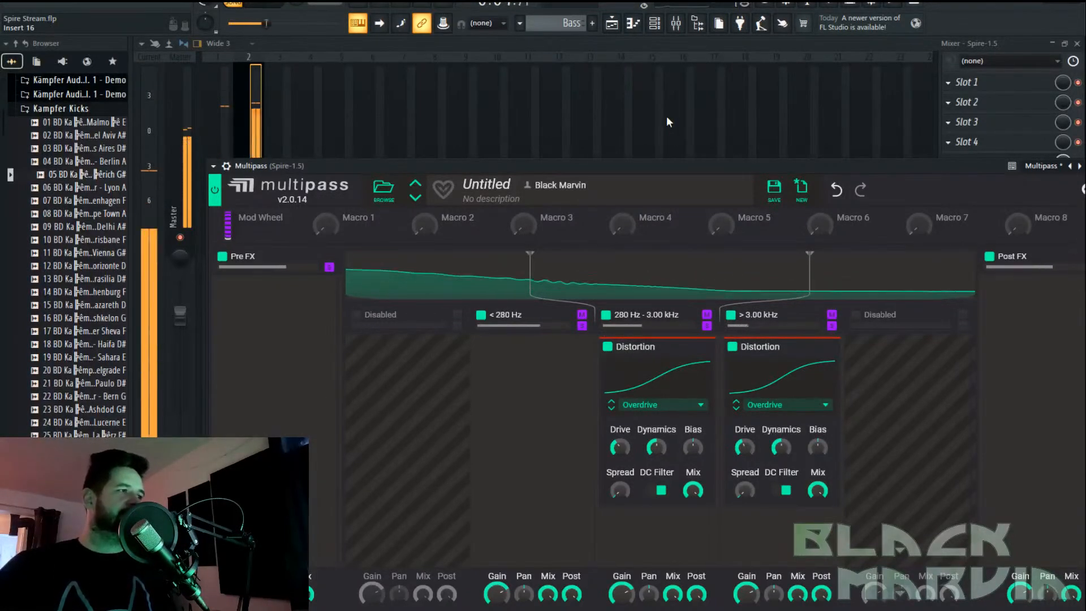
pyautogui.click(276, 4)
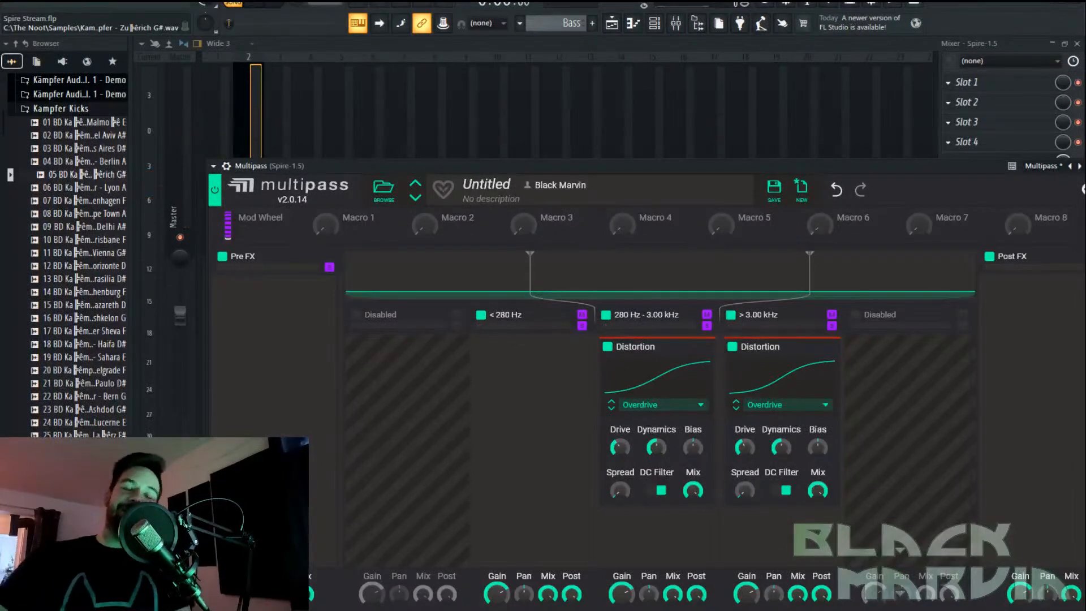
# Close Multipass, look through the playback devices in the Windows sound settings and leave them without making changes
pyautogui.click(1046, 610)
pyautogui.click(1047, 610)
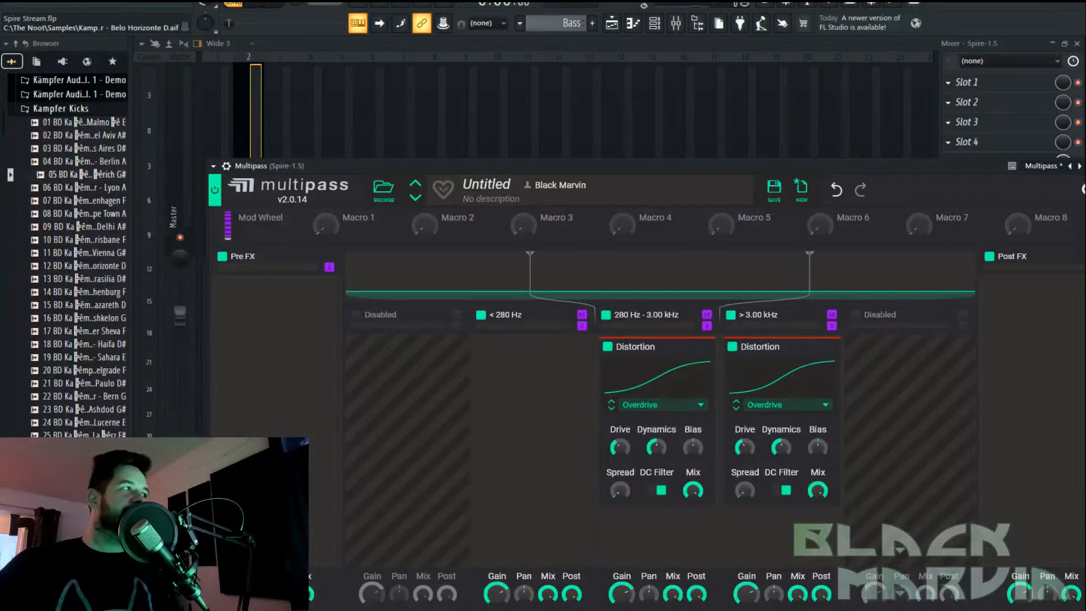
pyautogui.click(436, 45)
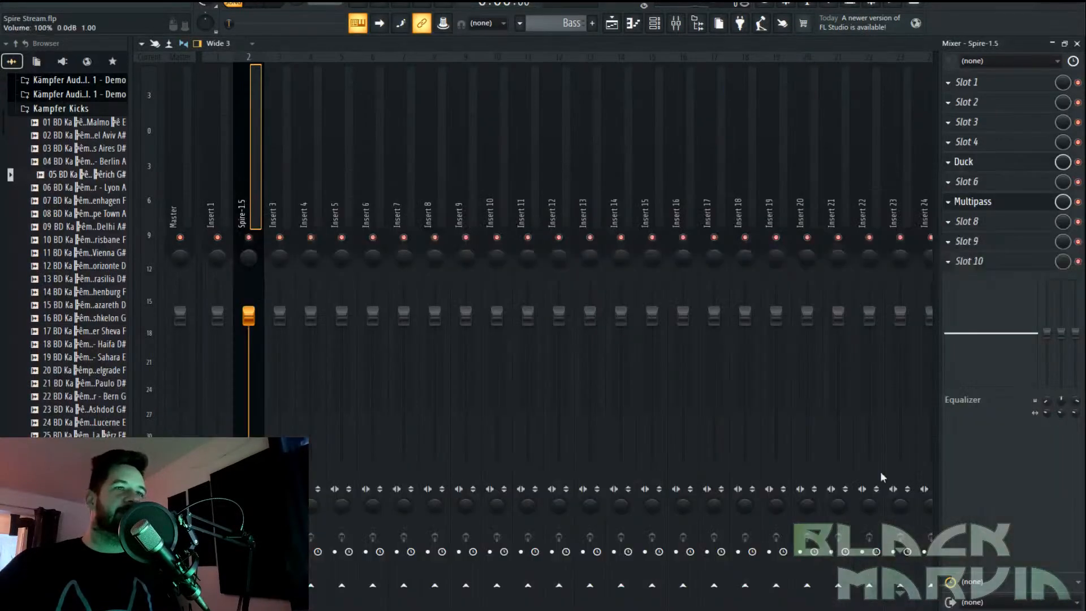
pyautogui.click(974, 610)
pyautogui.rightClick(971, 600)
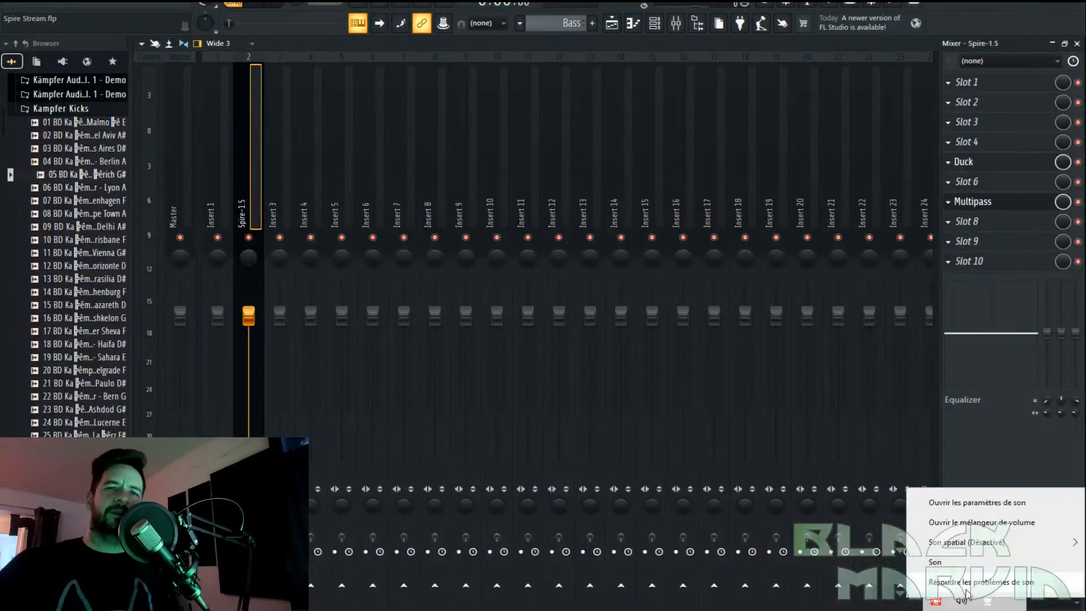
pyautogui.click(966, 565)
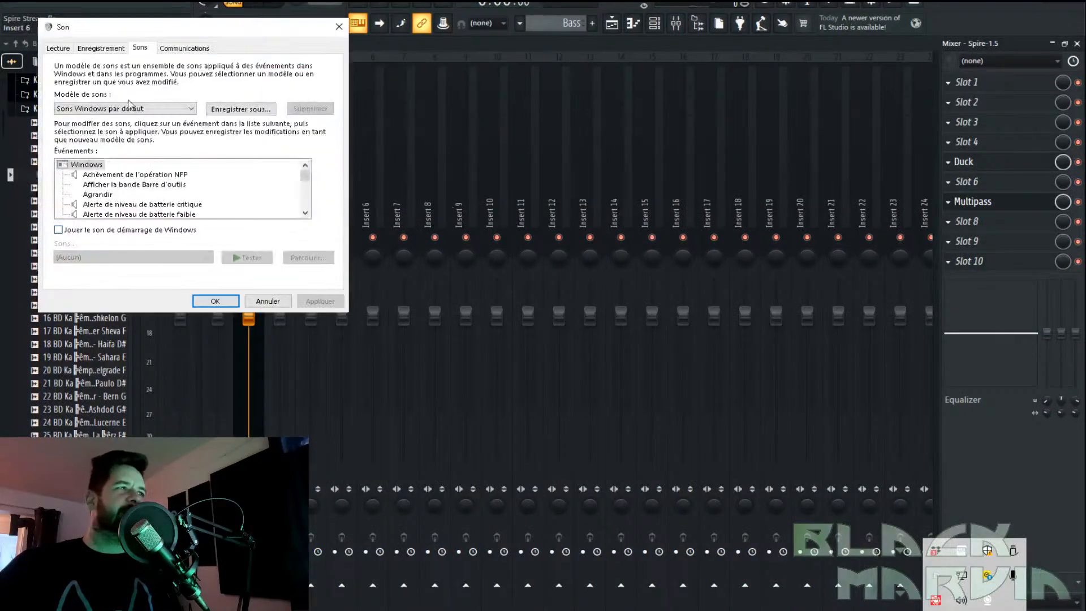
pyautogui.click(57, 48)
pyautogui.scroll(-2, 216, 182)
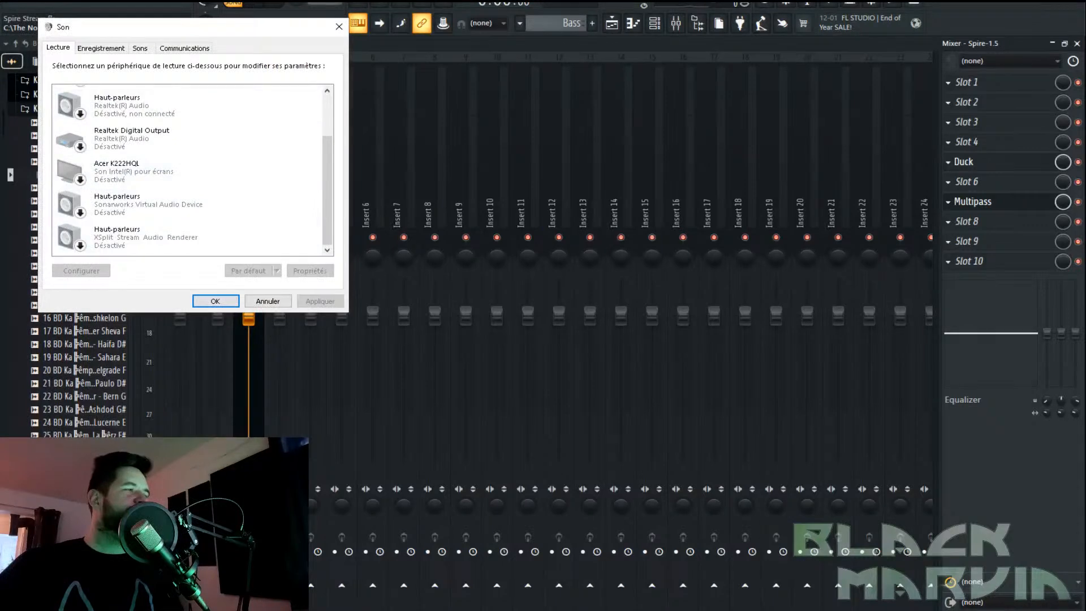
pyautogui.click(268, 301)
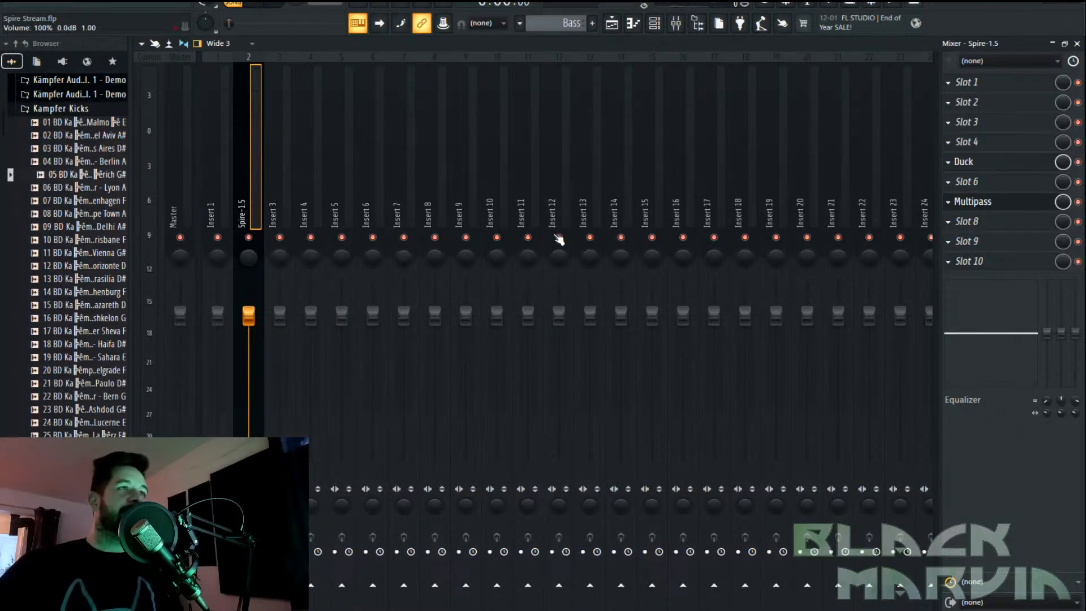
# On the Spire mixer track, move Duck up to slot 3 and Multipass up to slot 4
pyautogui.click(612, 24)
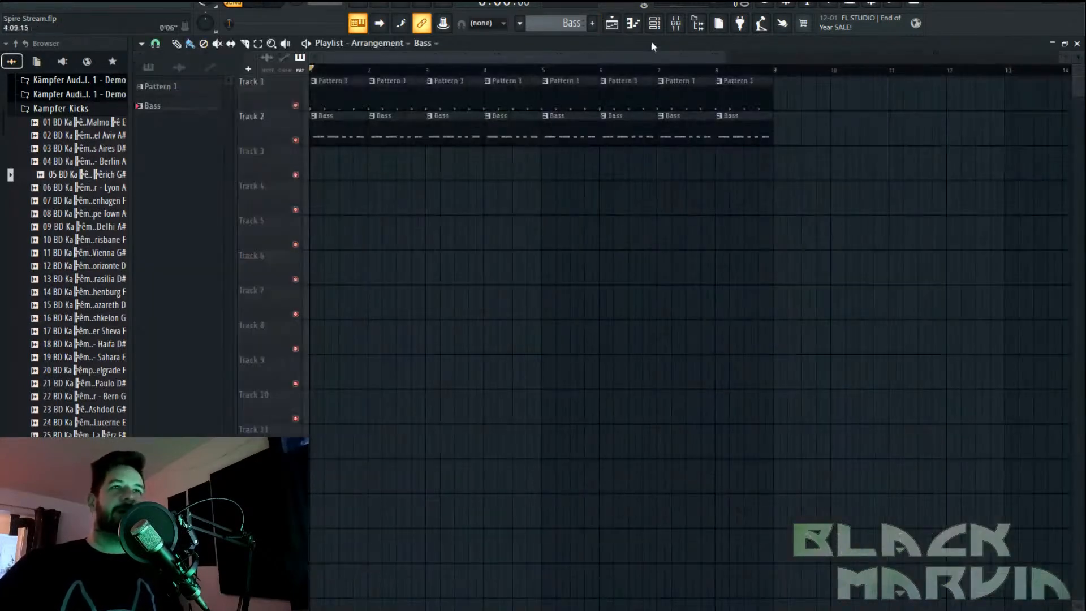
pyautogui.click(676, 23)
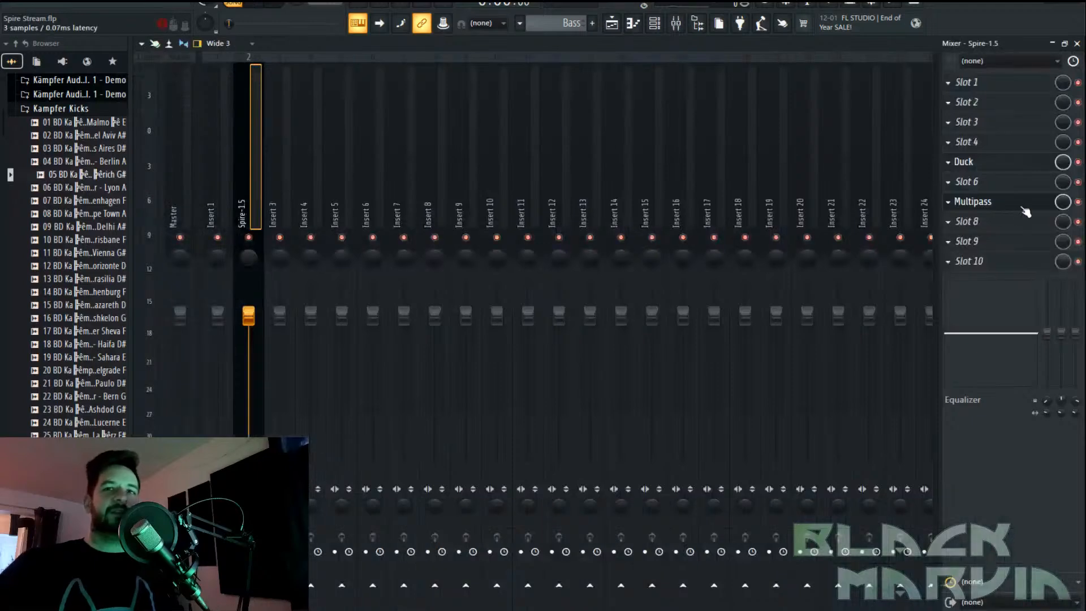
pyautogui.scroll(2, 1007, 164)
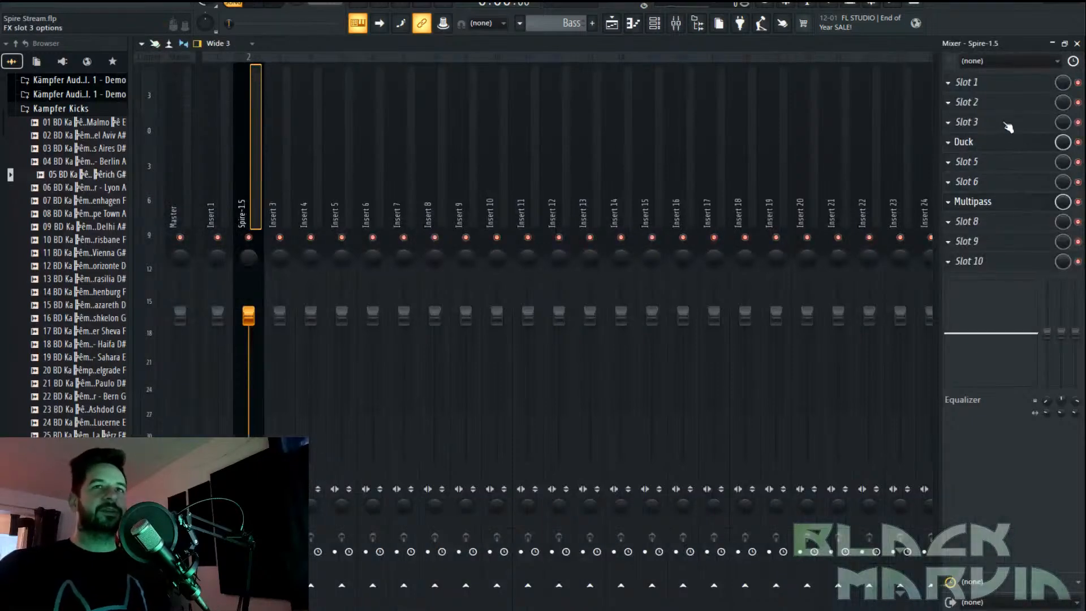
pyautogui.scroll(2, 1017, 202)
pyautogui.scroll(2, 1018, 164)
# Review the Duck and Multipass settings on the Spire track, repositioning Multipass to show it fully, and close it
pyautogui.click(1012, 123)
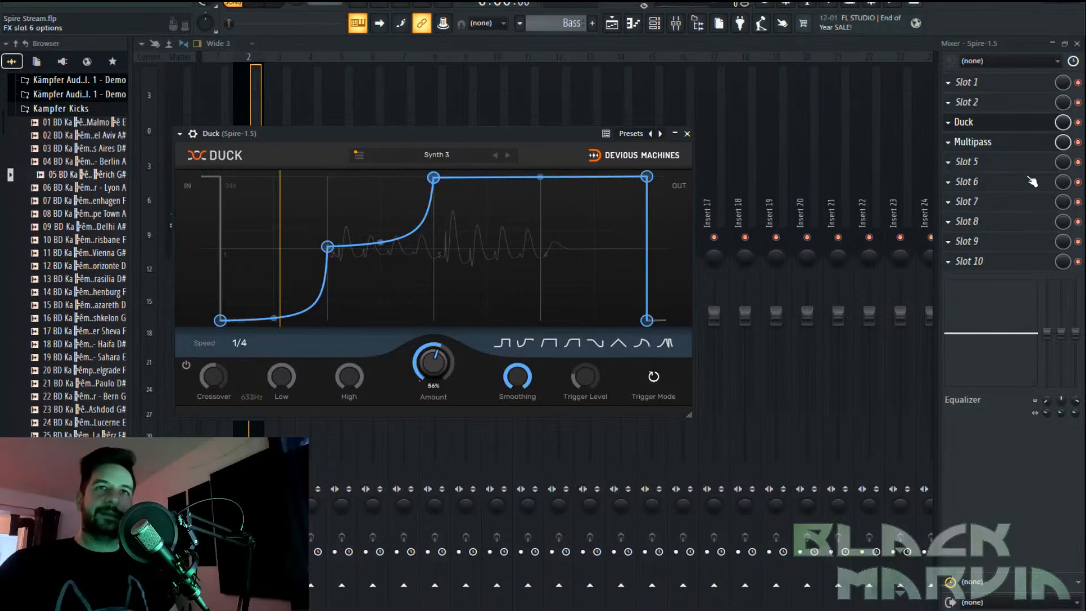
pyautogui.click(962, 142)
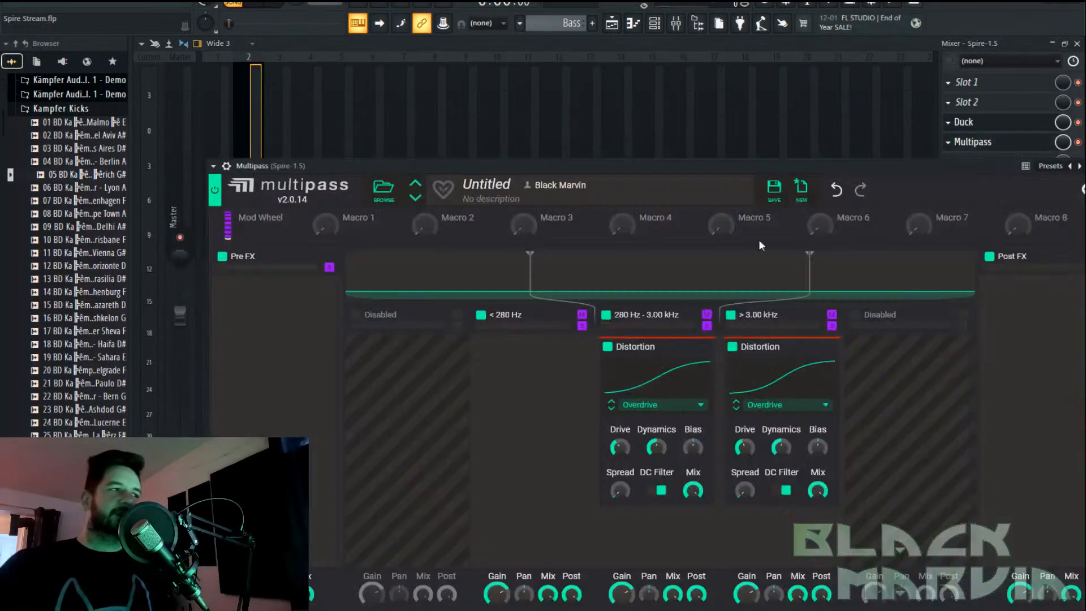
pyautogui.moveTo(596, 166); pyautogui.dragTo(634, 67)
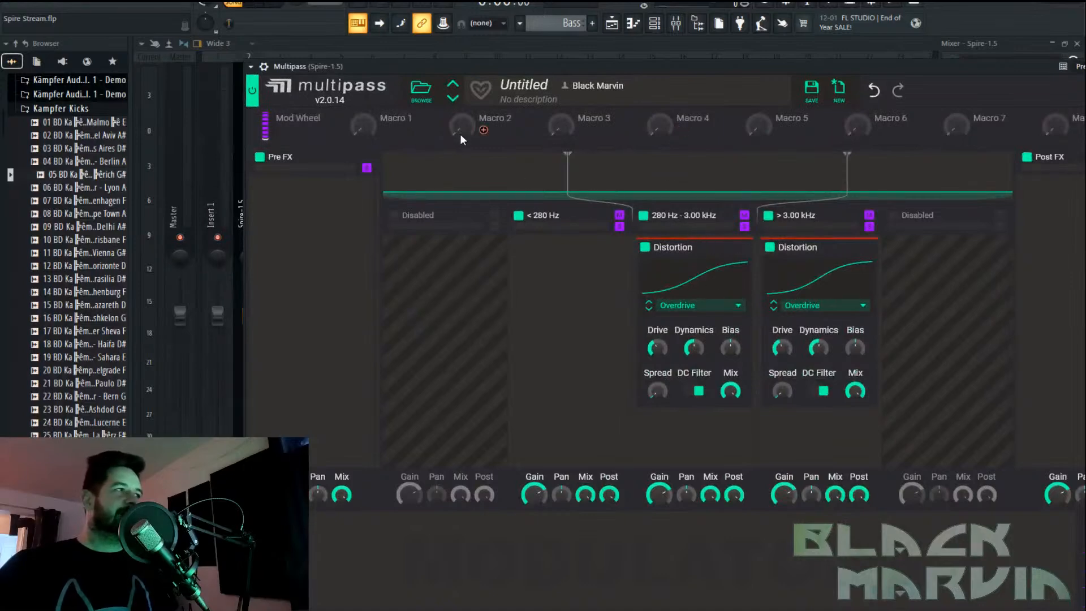
pyautogui.moveTo(1021, 63); pyautogui.dragTo(977, 37)
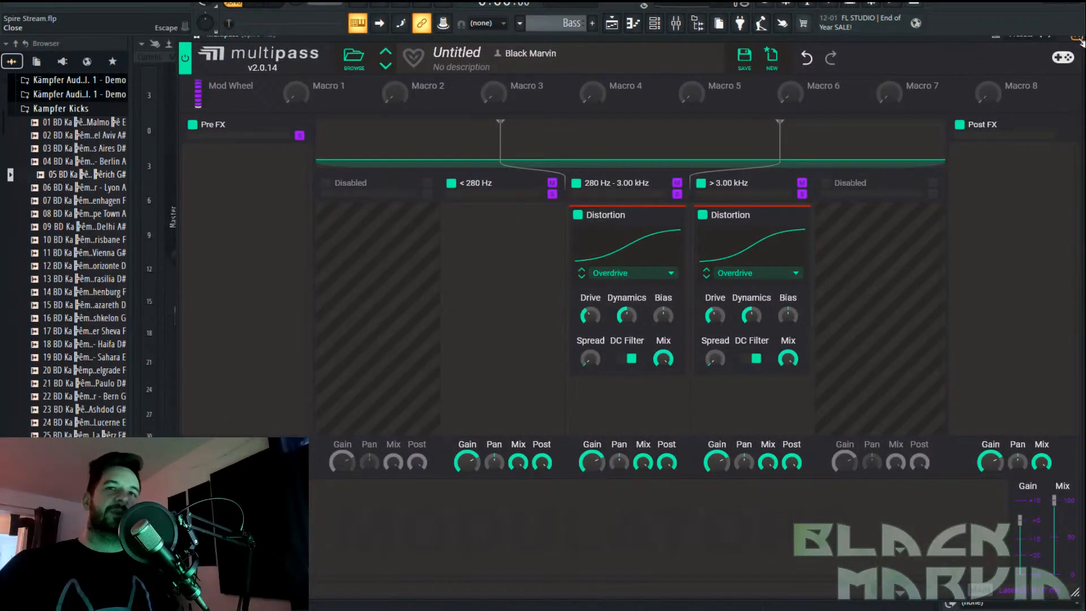
pyautogui.click(1076, 36)
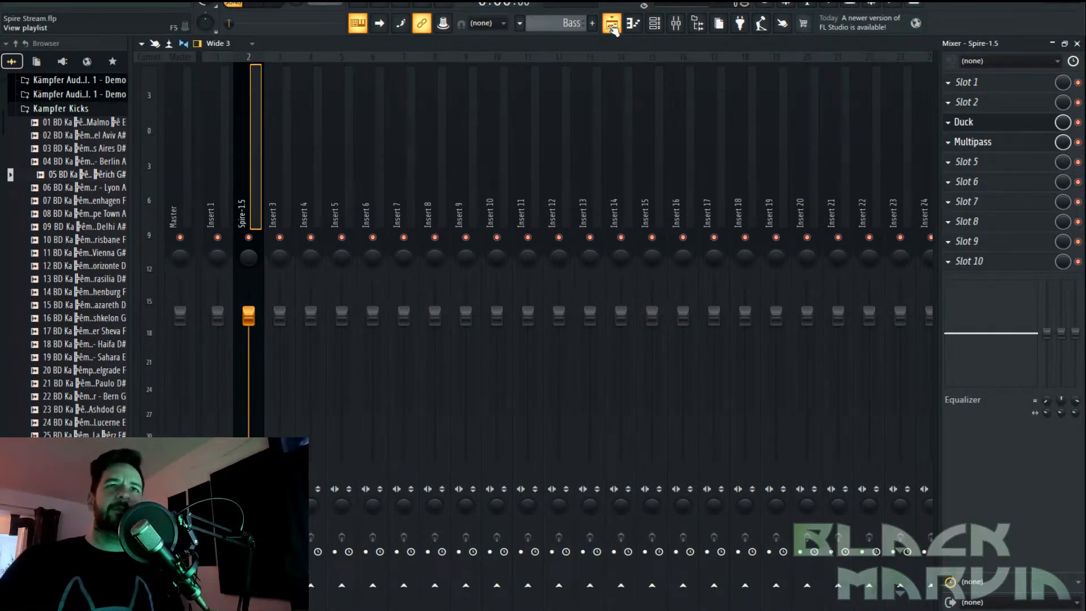
# Load True Iron into slot 6 of the Spire track with Strength 10.00 and output -2.3, and close it
pyautogui.click(1012, 190)
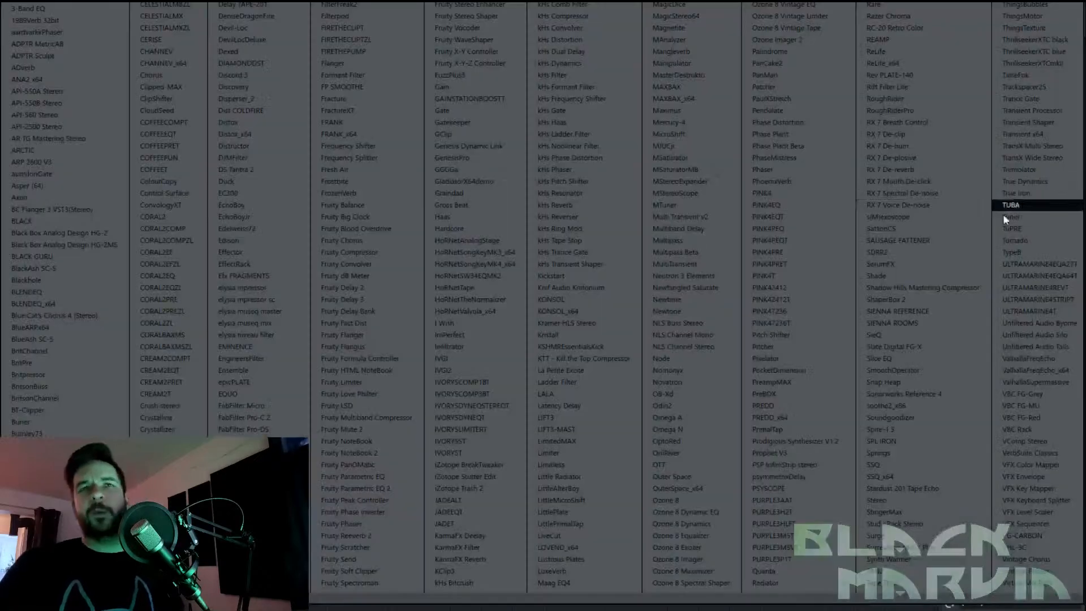
pyautogui.click(1042, 195)
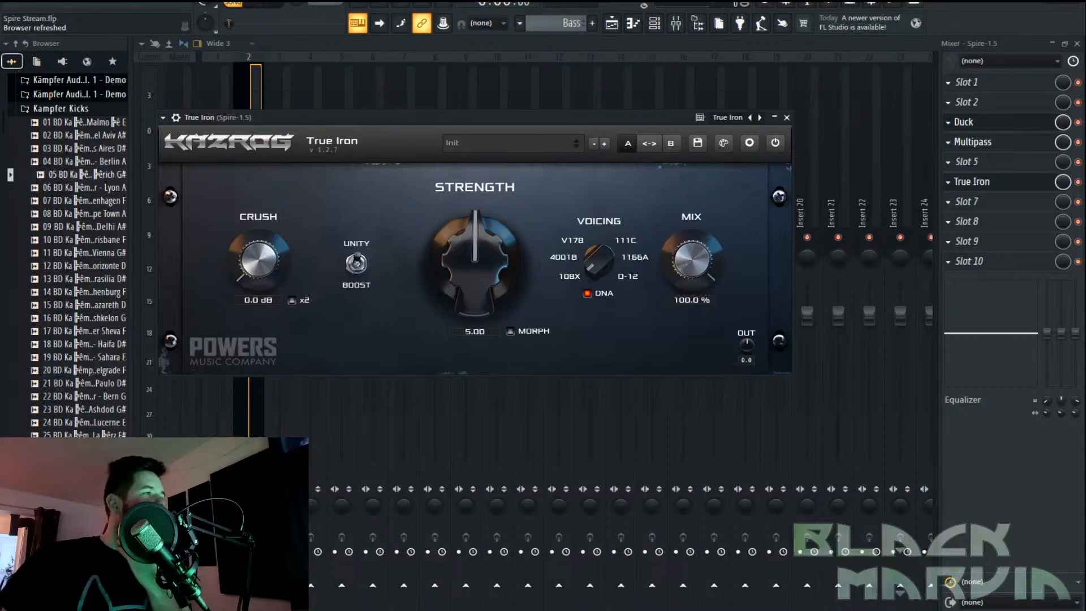
pyautogui.moveTo(493, 249); pyautogui.dragTo(499, 23)
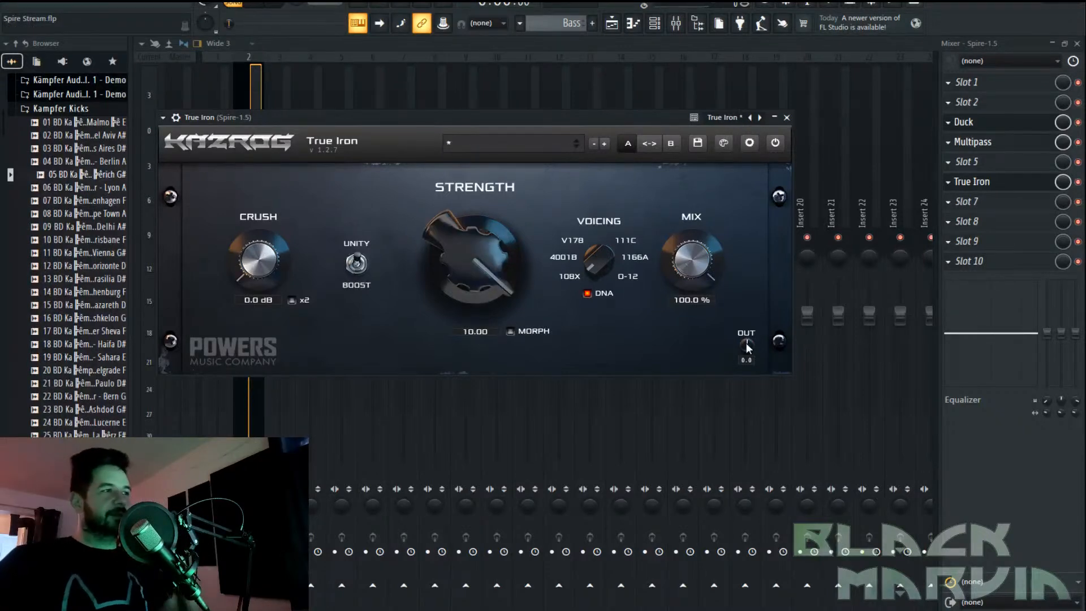
pyautogui.moveTo(747, 356); pyautogui.dragTo(725, 389)
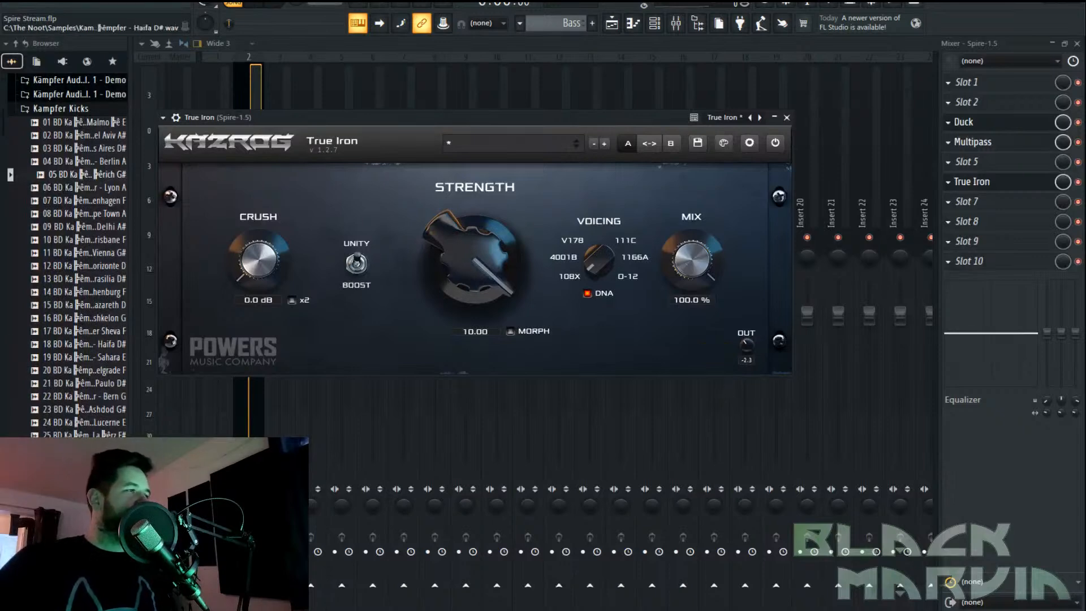
pyautogui.click(786, 117)
# In the playlist, duplicate the eight bars of Pattern 1 and Bass clips so they fill bars 9 to 16
pyautogui.click(217, 192)
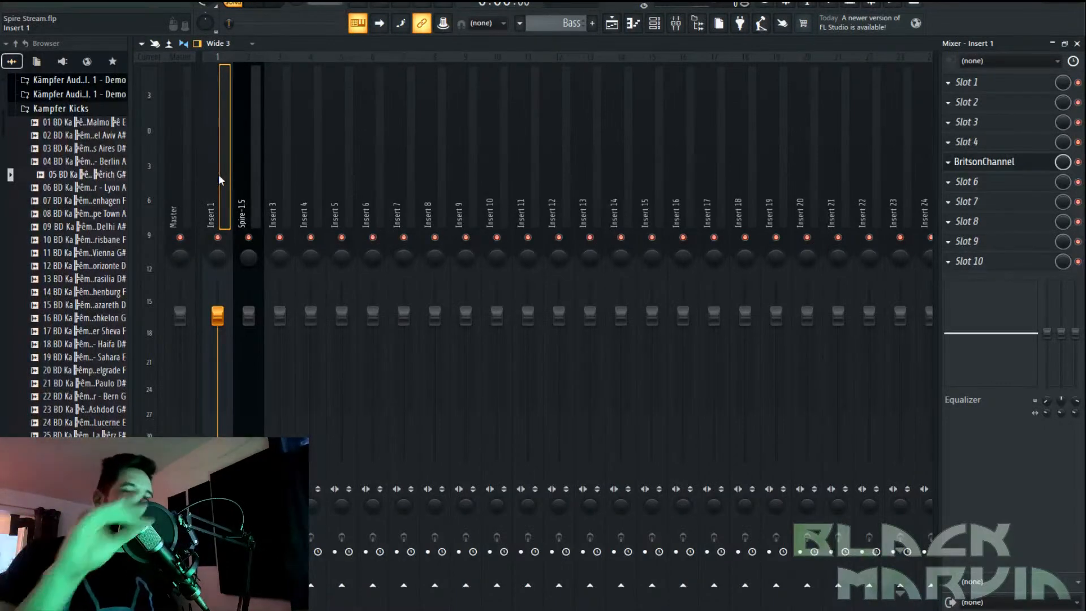
pyautogui.click(612, 23)
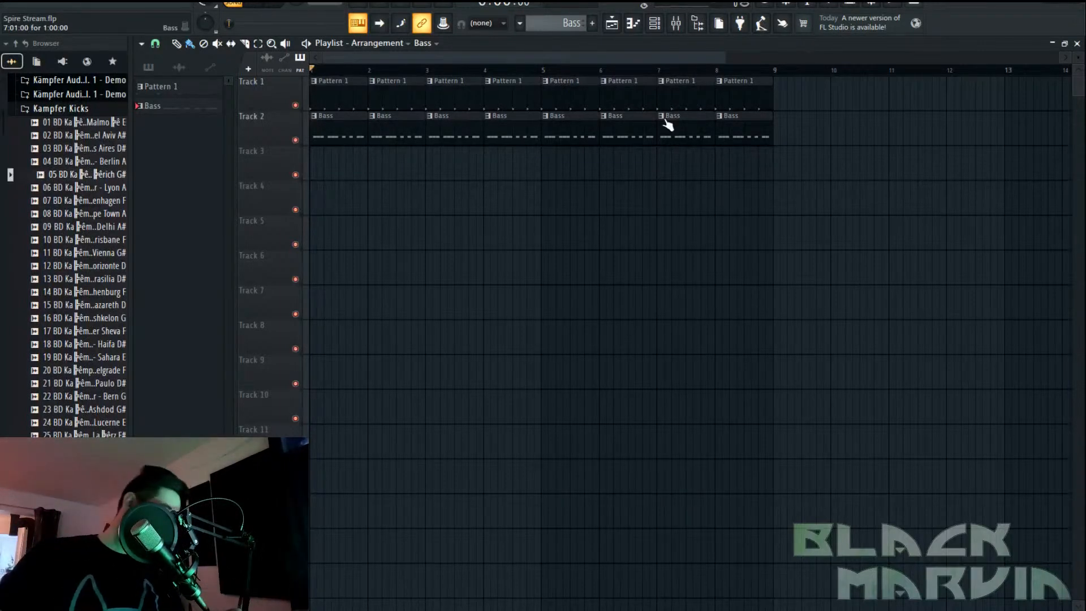
pyautogui.moveTo(834, 108); pyautogui.dragTo(797, 99)
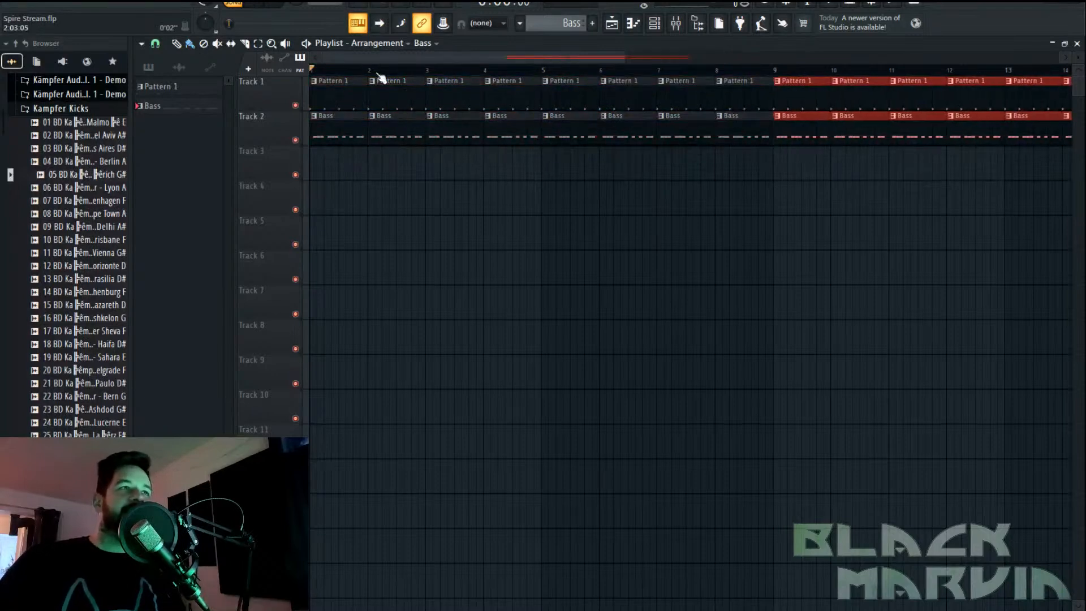
pyautogui.scroll(-2, 423, 164)
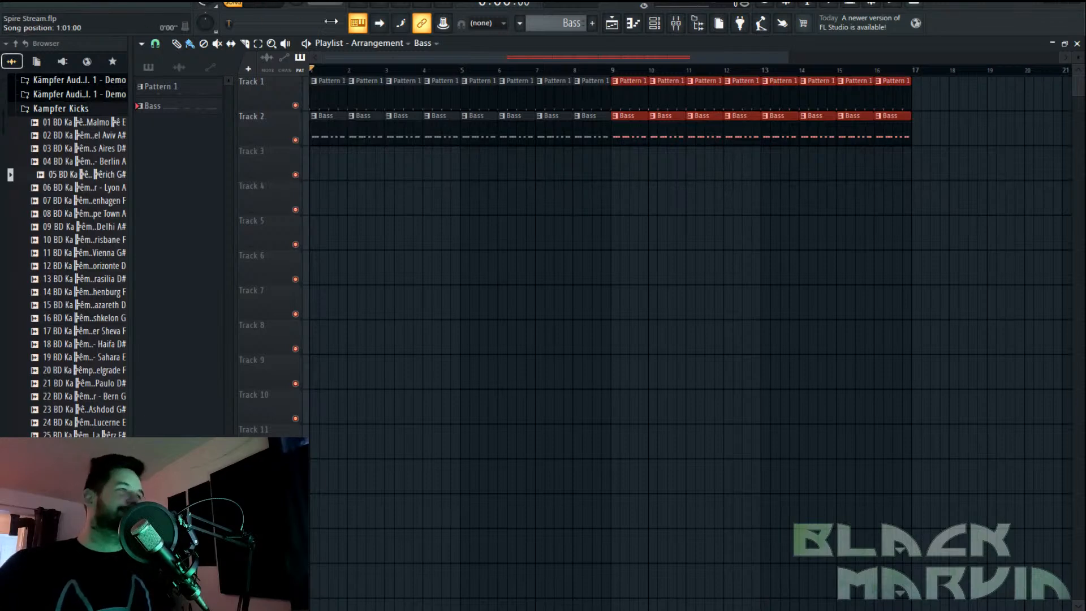
# During playback, add the FP_FG Lift Snare from the Futurephonic Geometrics FF Snares folder as a new channel, and stop playback
pyautogui.click(261, 5)
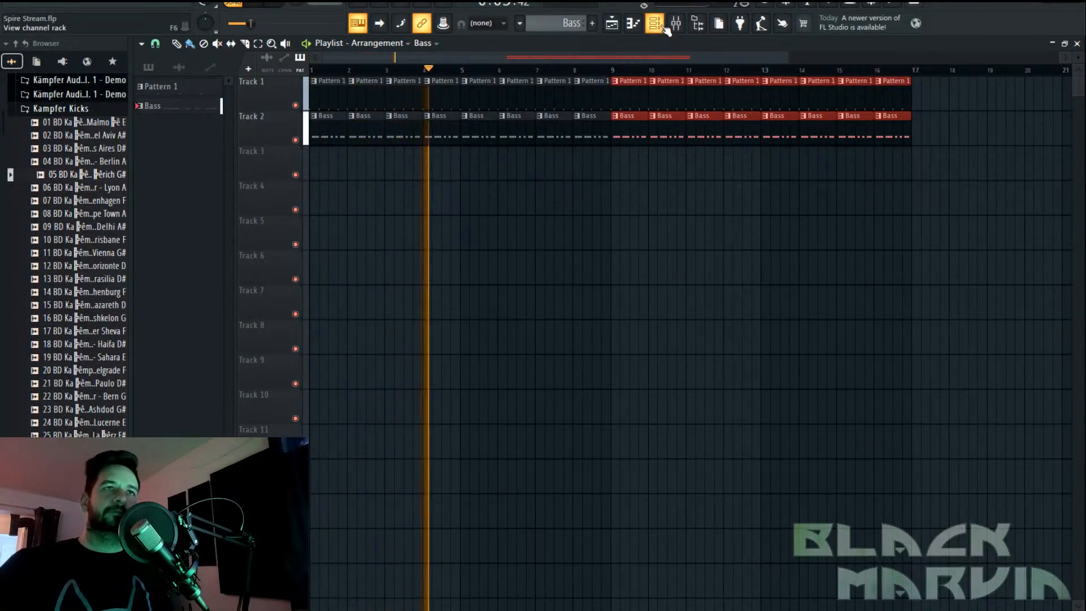
pyautogui.click(103, 110)
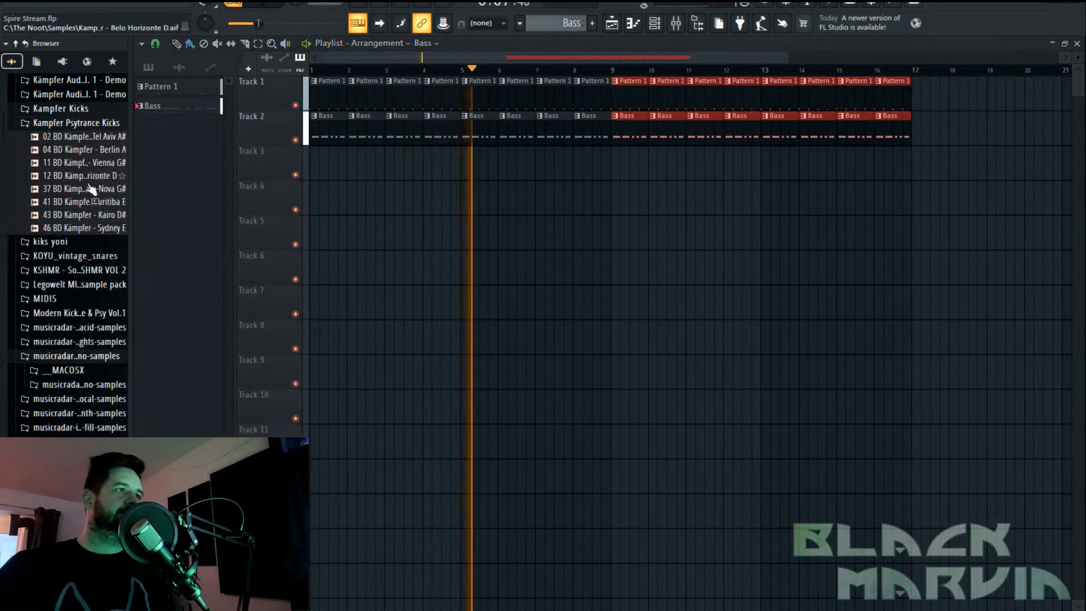
pyautogui.scroll(10, 105, 284)
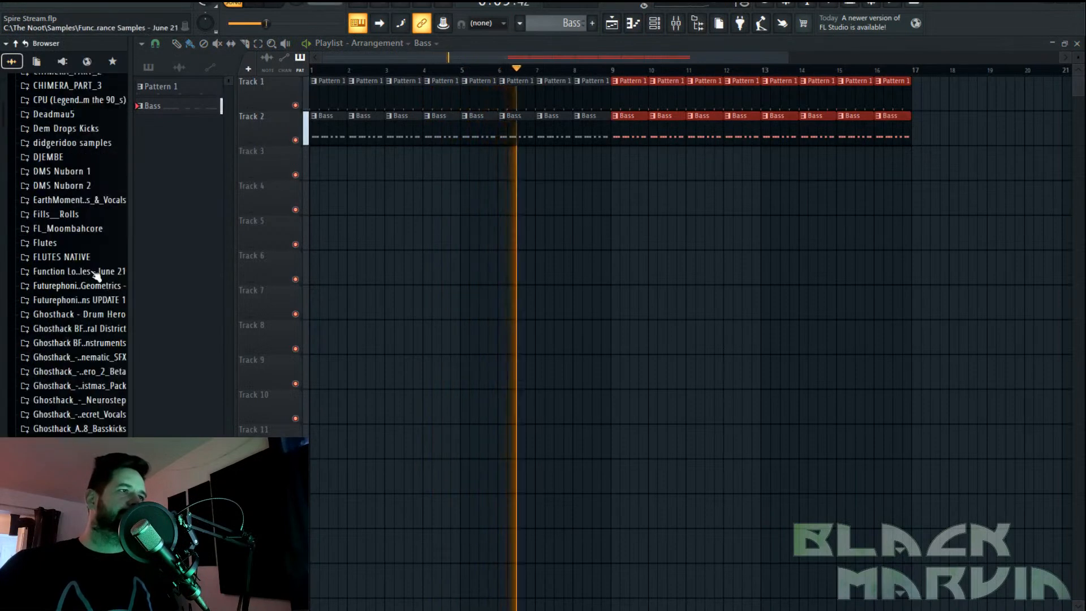
pyautogui.click(91, 285)
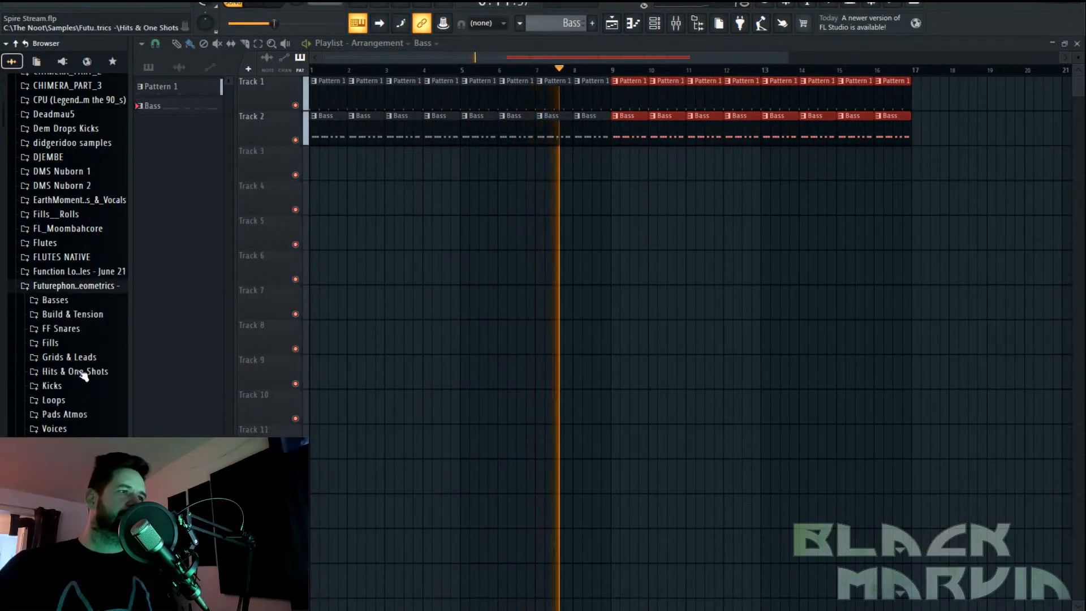
pyautogui.click(67, 328)
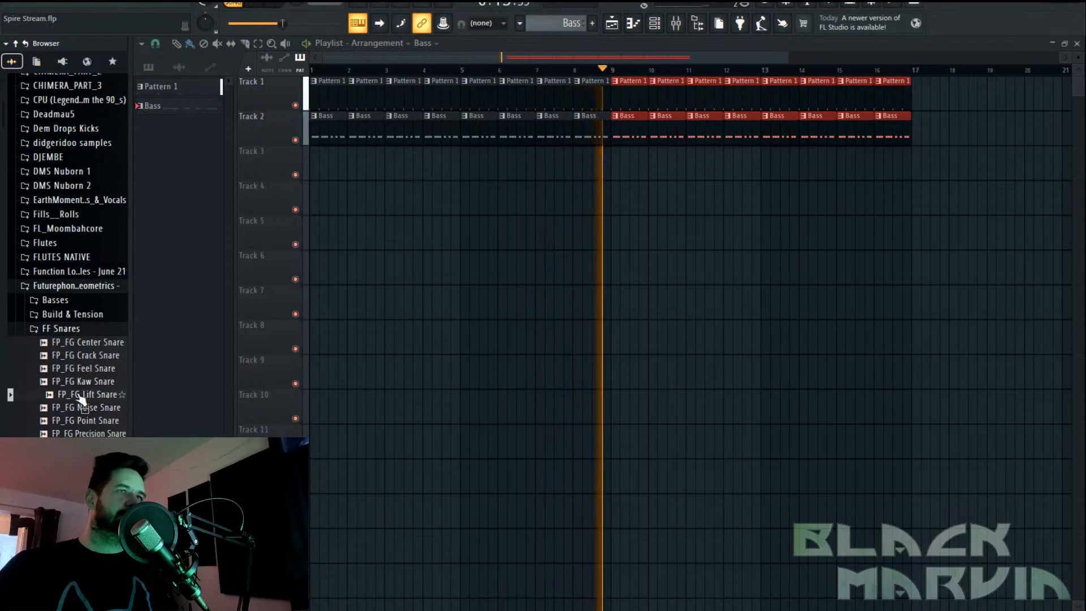
pyautogui.press('F6')
pyautogui.moveTo(107, 394); pyautogui.dragTo(280, 195)
pyautogui.press('space')
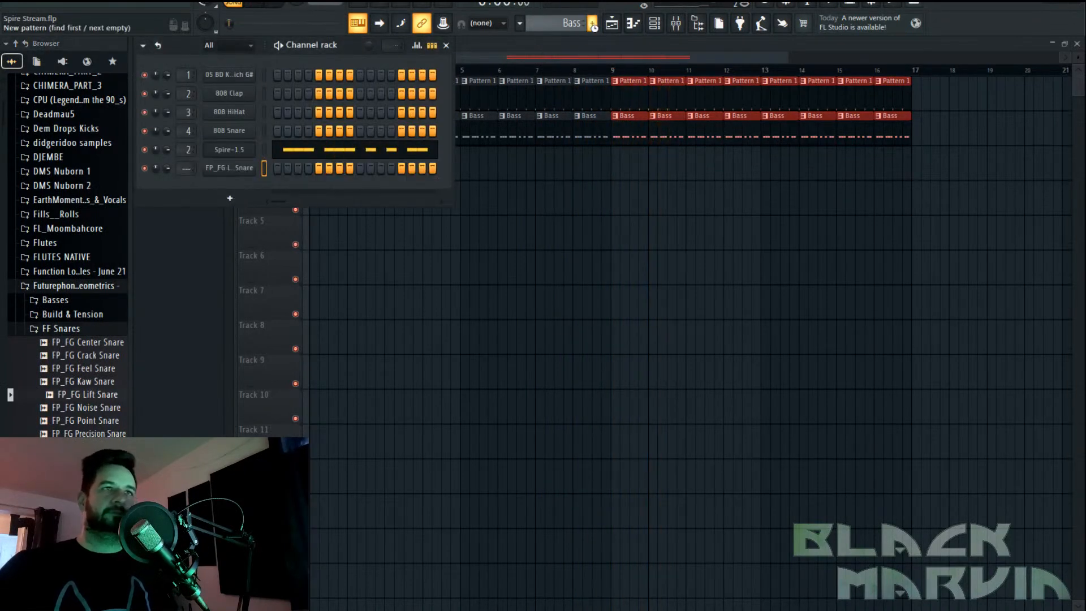
# Create a pattern named snare with the Lift Snare hits, place it at bar 1 of Track 3 and start playback
pyautogui.click(592, 22)
pyautogui.write('snare')
pyautogui.press('Return')
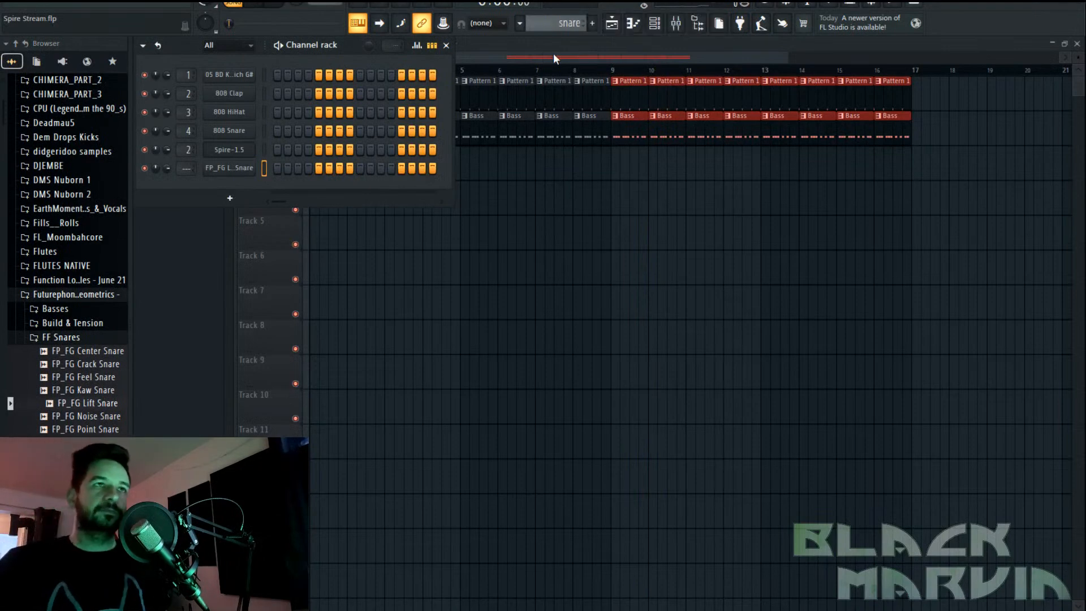
pyautogui.click(546, 171)
pyautogui.moveTo(553, 170); pyautogui.dragTo(289, 154)
pyautogui.press('space')
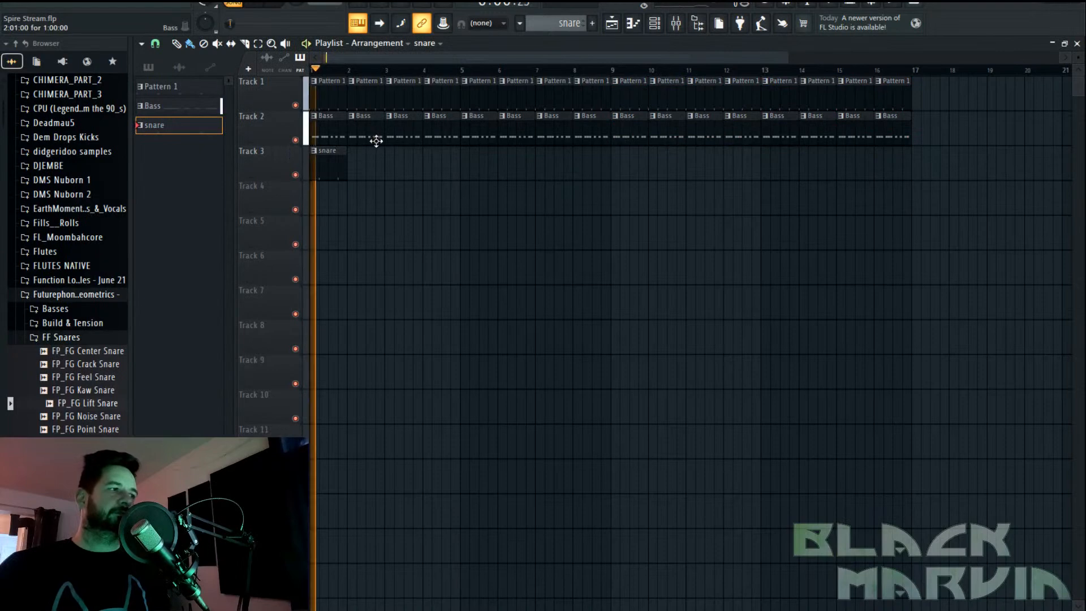
# Fill Track 3 with snare clips up to bar 16 and shape the Lift Snare channel's volume envelope with a 21% decay time
pyautogui.moveTo(354, 168); pyautogui.dragTo(885, 167)
pyautogui.click(654, 24)
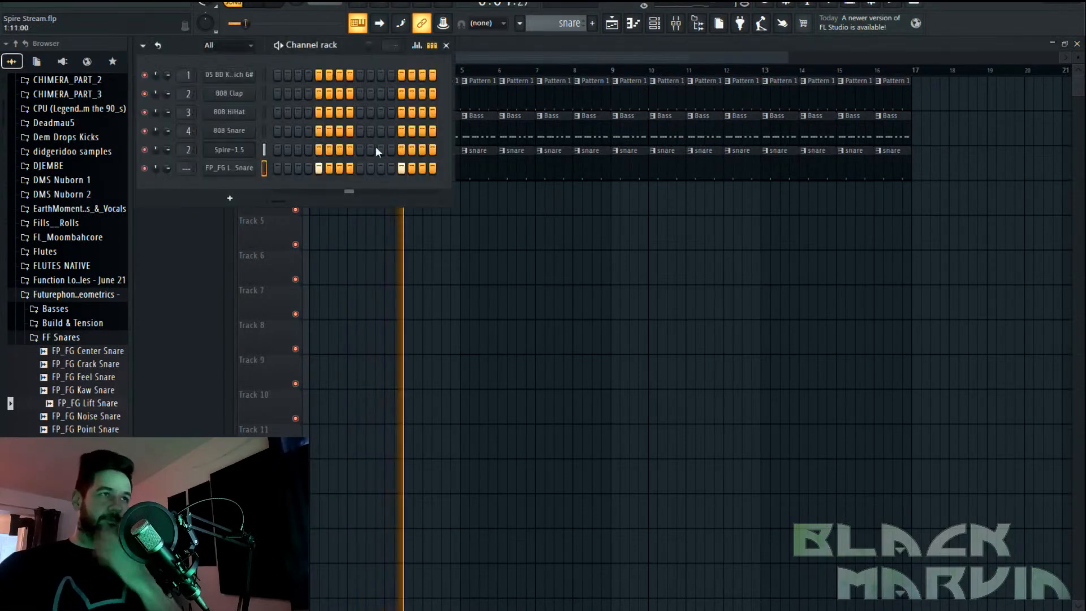
pyautogui.click(229, 171)
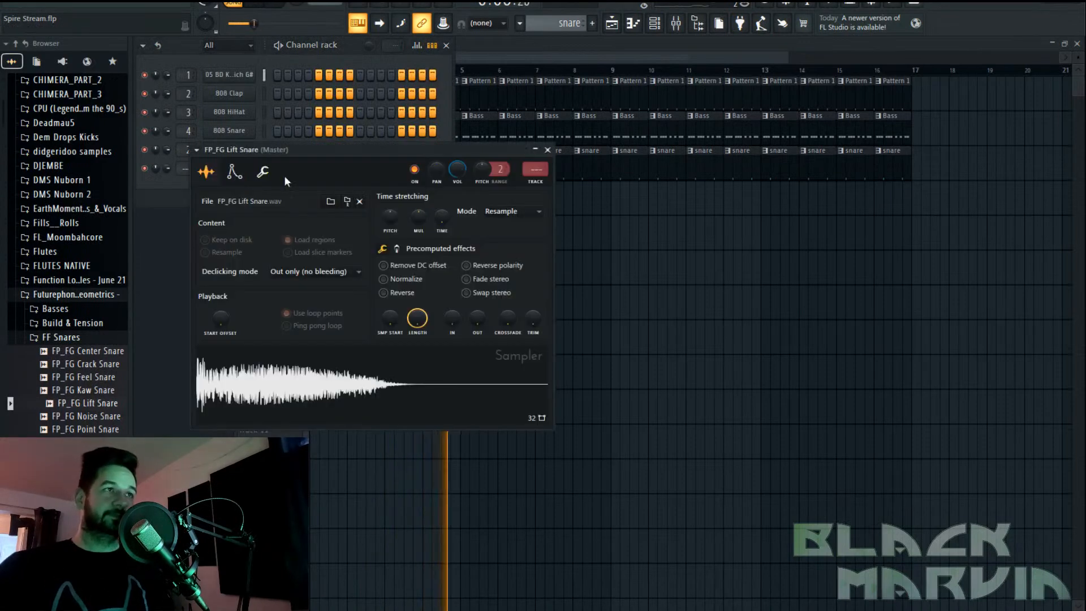
pyautogui.click(235, 172)
pyautogui.moveTo(234, 290); pyautogui.dragTo(254, 326)
pyautogui.moveTo(275, 289); pyautogui.dragTo(280, 307)
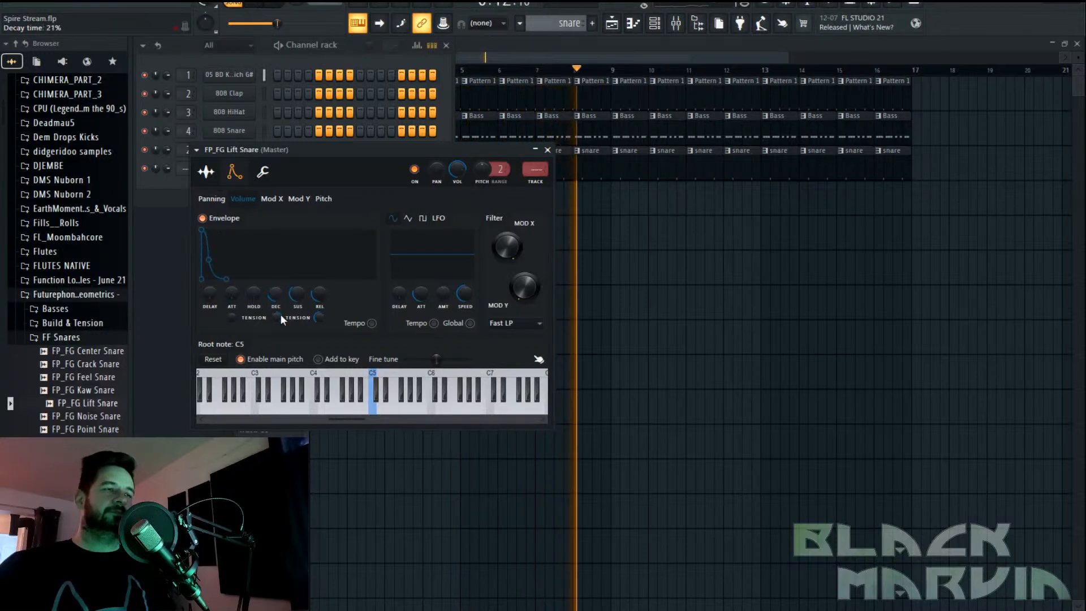
# Route the Lift Snare channel to mixer insert 20, naming the insert after the channel, and return to the playlist
pyautogui.press('F9')
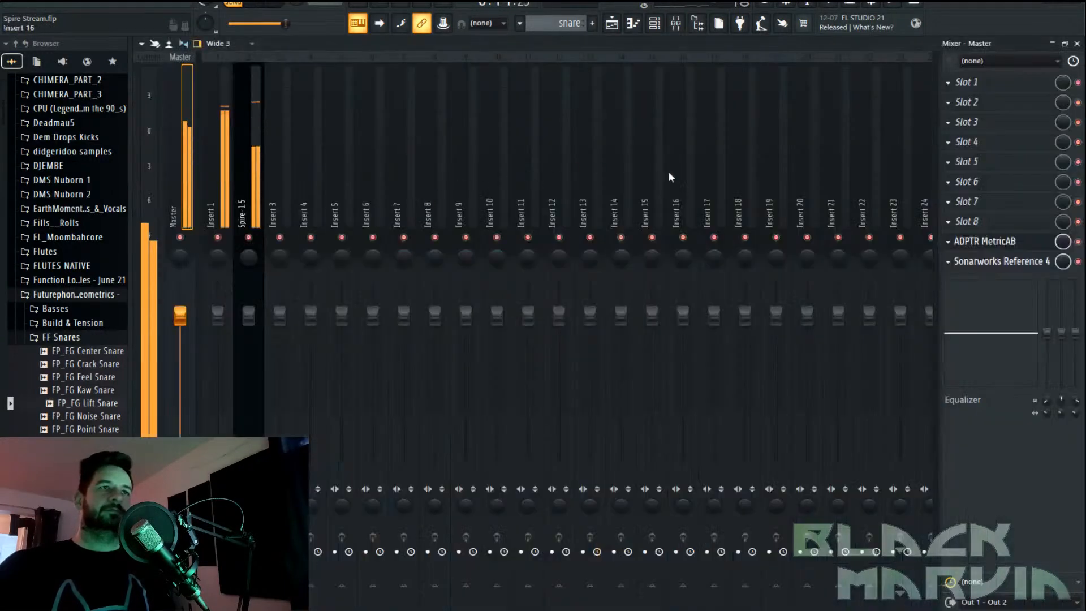
pyautogui.hscroll(3, 665, 172)
pyautogui.rightClick(720, 164)
pyautogui.moveTo(826, 189)
pyautogui.click(962, 195)
pyautogui.click(612, 23)
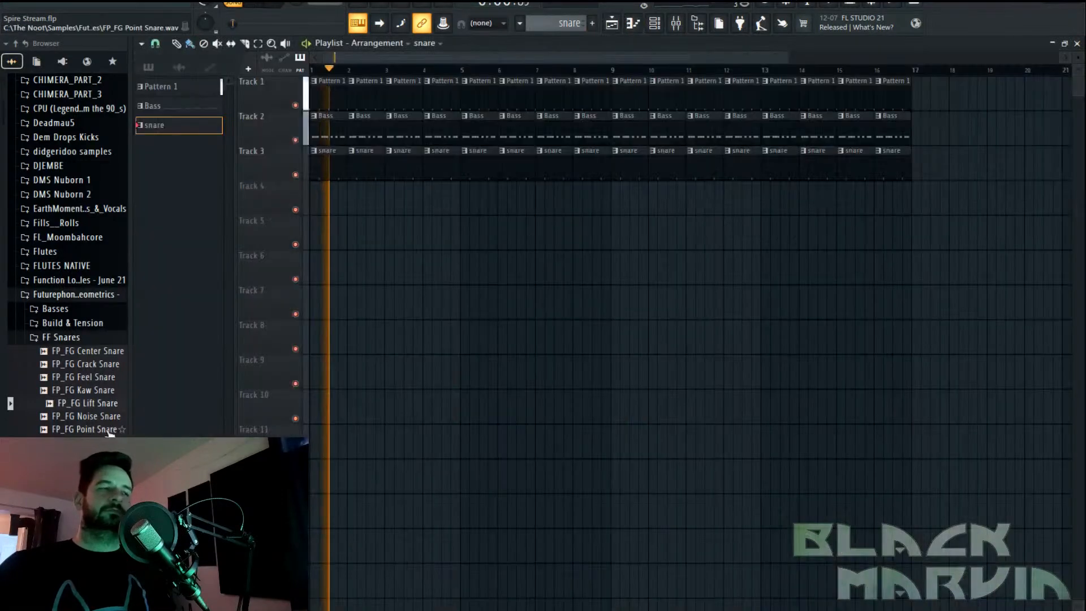
# Try the FP_FG Noise, Point and Precision snares in place of the Lift Snare sample, going back to Point Snare
pyautogui.click(666, 32)
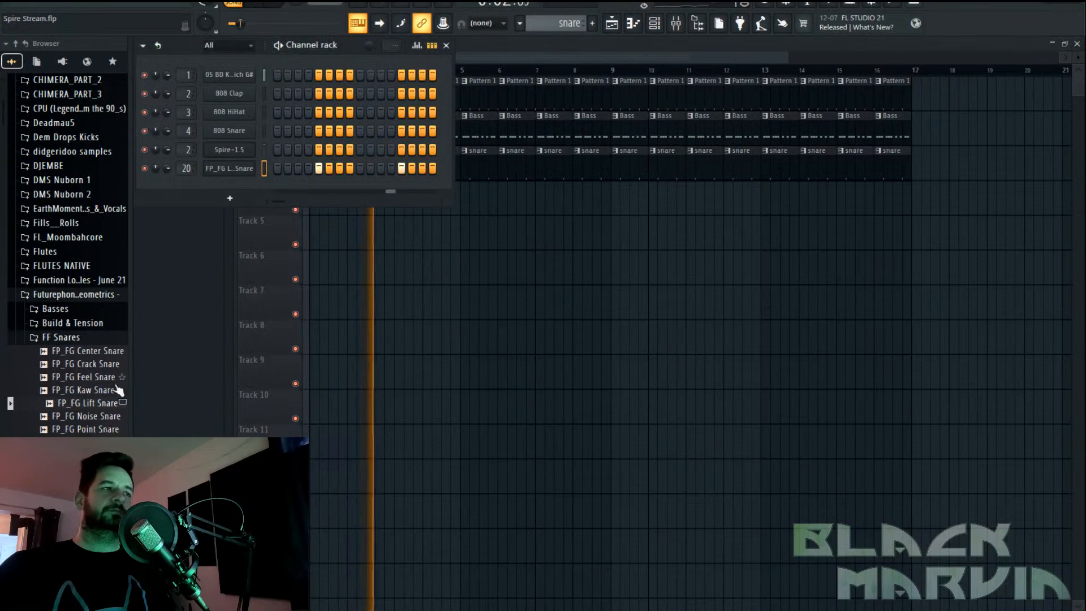
pyautogui.moveTo(82, 417); pyautogui.dragTo(223, 174)
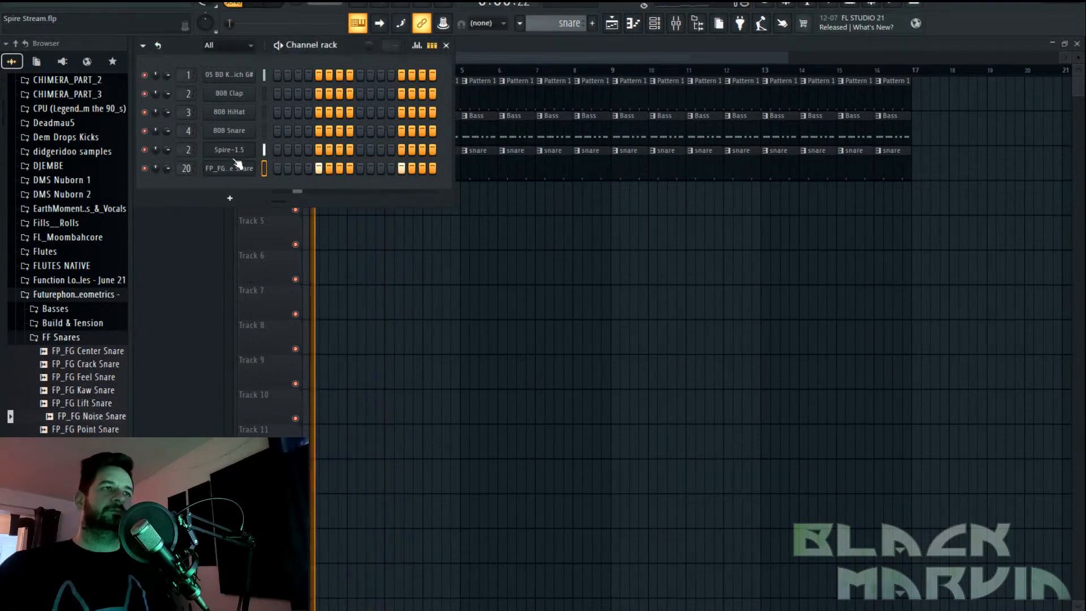
pyautogui.moveTo(97, 430); pyautogui.dragTo(232, 170)
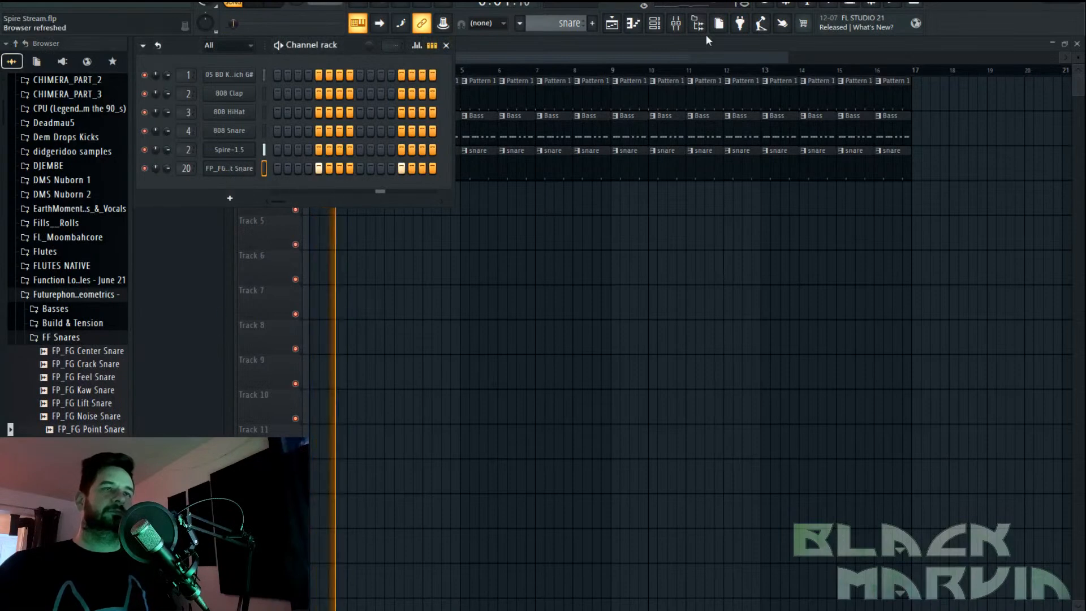
pyautogui.moveTo(85, 442); pyautogui.dragTo(236, 173)
pyautogui.press('space')
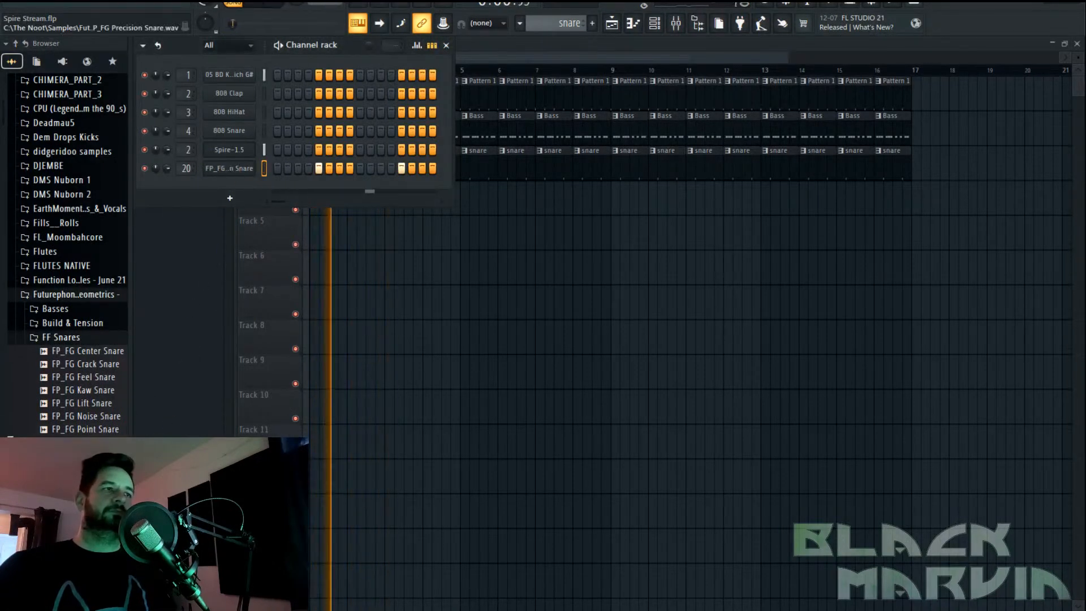
pyautogui.moveTo(85, 429); pyautogui.dragTo(230, 168)
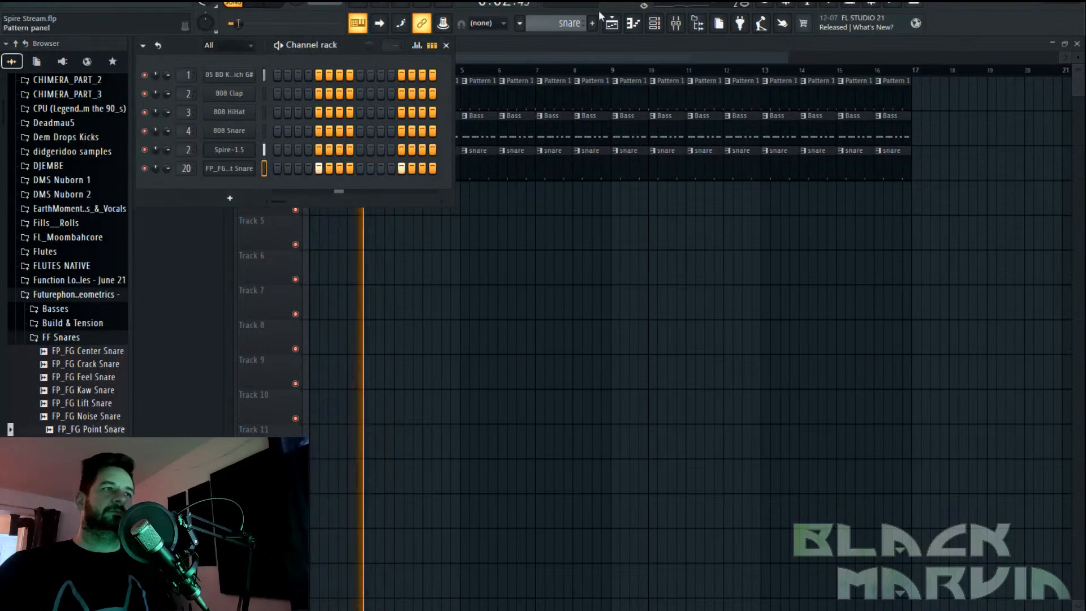
# Load Fruity parametric EQ 2 into slot 8 of the snare's mixer track with the HP preset, raising the high-pass cutoff and dipping band 4
pyautogui.click(676, 23)
pyautogui.click(1003, 228)
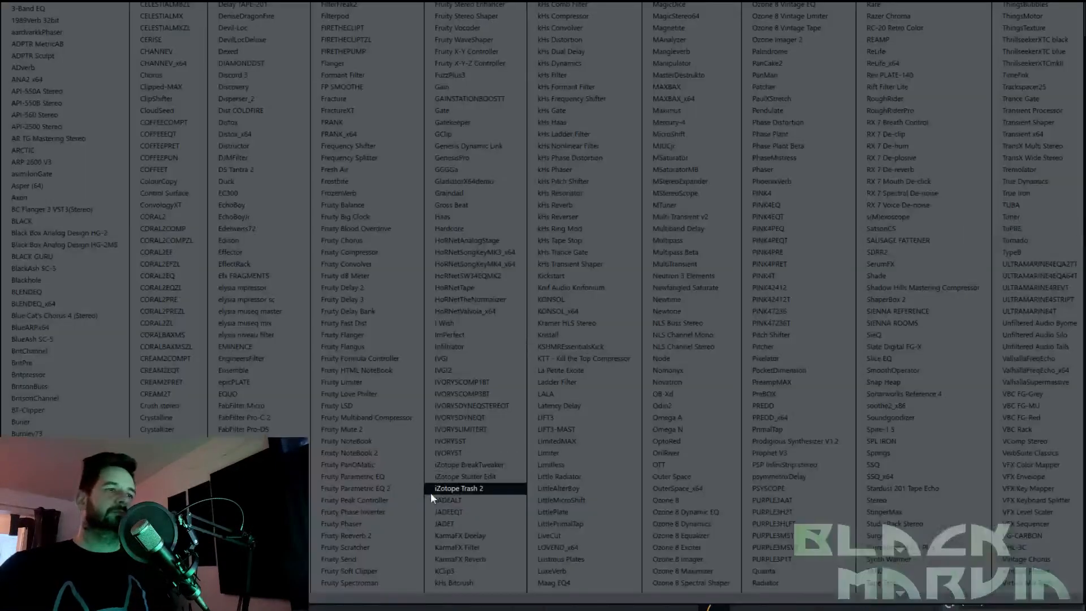
pyautogui.click(408, 490)
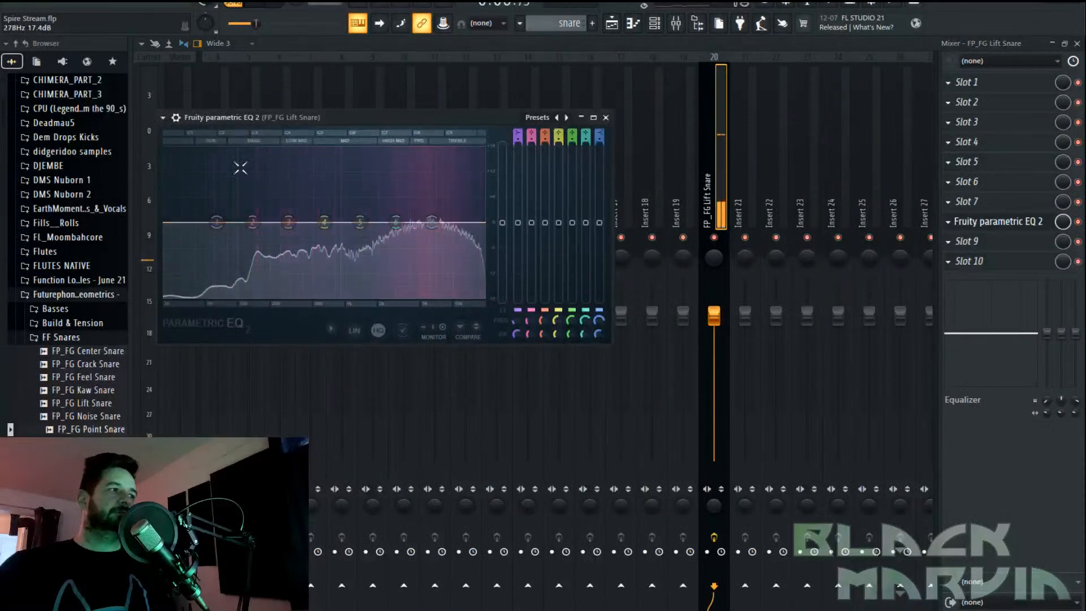
pyautogui.click(162, 119)
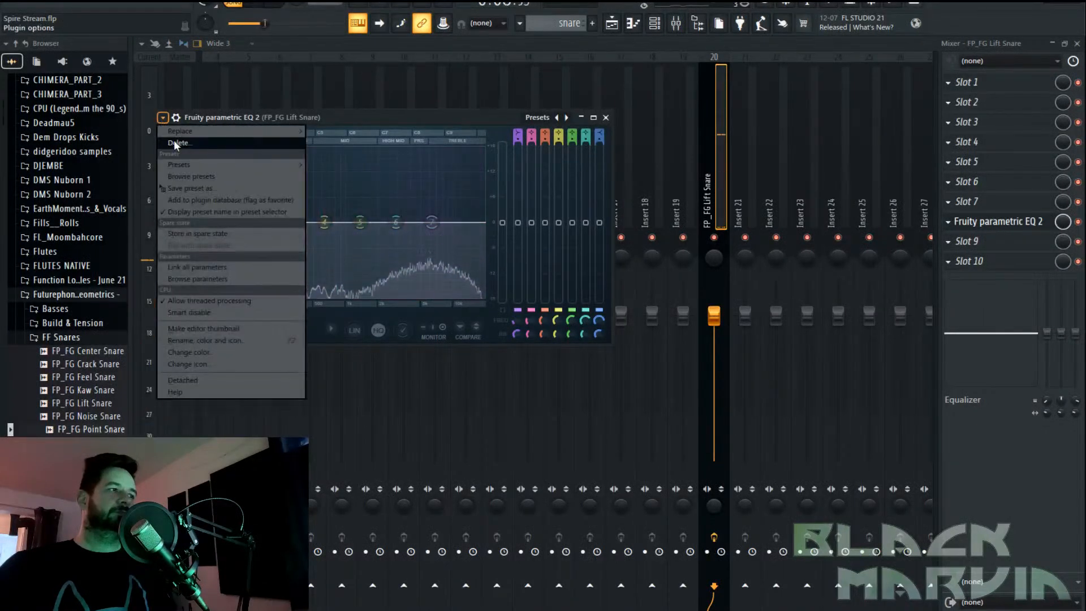
pyautogui.moveTo(195, 165)
pyautogui.click(314, 181)
pyautogui.moveTo(217, 221); pyautogui.dragTo(365, 248)
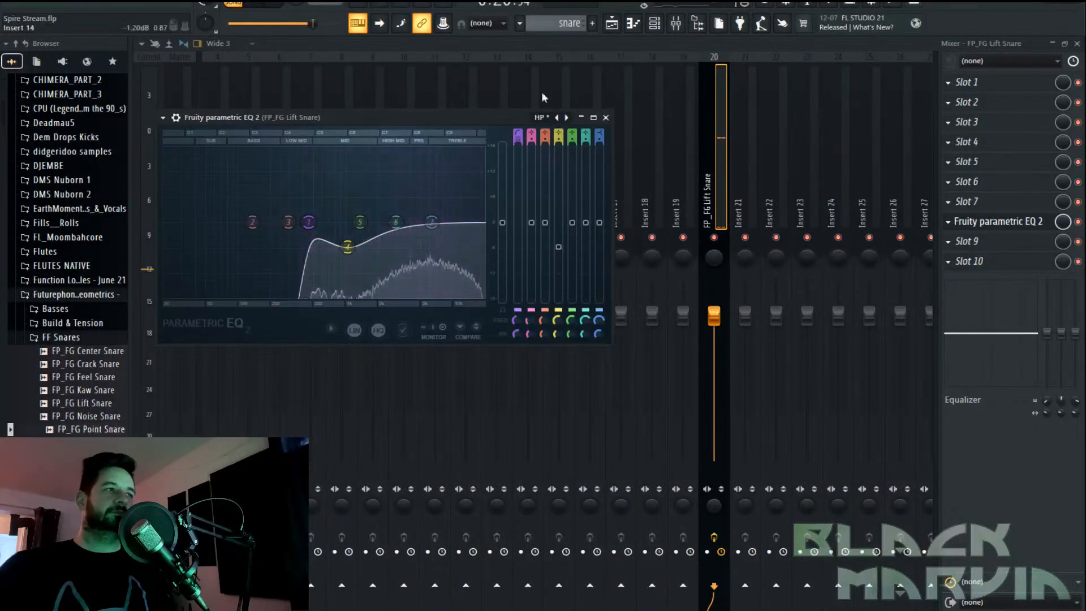
# Replace the snare sample with the FP_FG snare starting with W, slightly reduce the EQ's band 4 cut, and stop playback in the playlist
pyautogui.click(654, 24)
pyautogui.moveTo(10, 429); pyautogui.dragTo(232, 170)
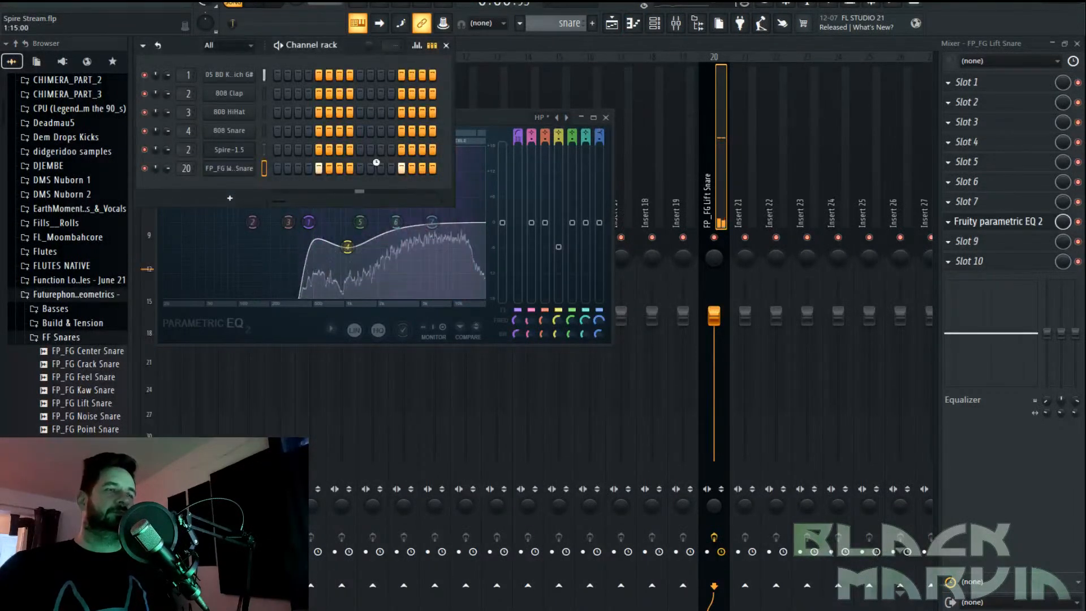
pyautogui.moveTo(348, 247); pyautogui.dragTo(349, 244)
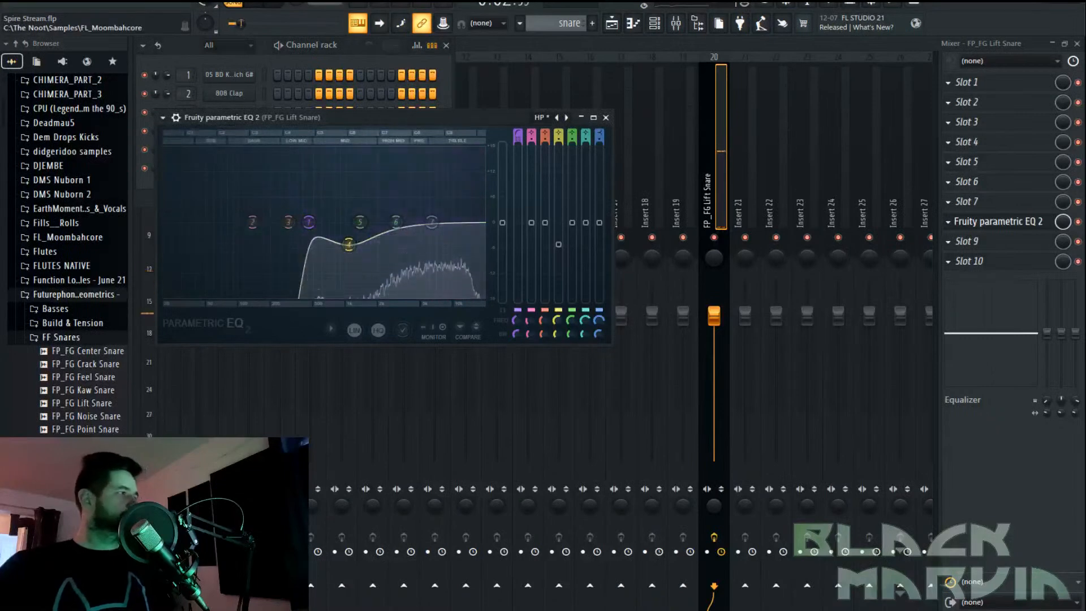
pyautogui.click(611, 23)
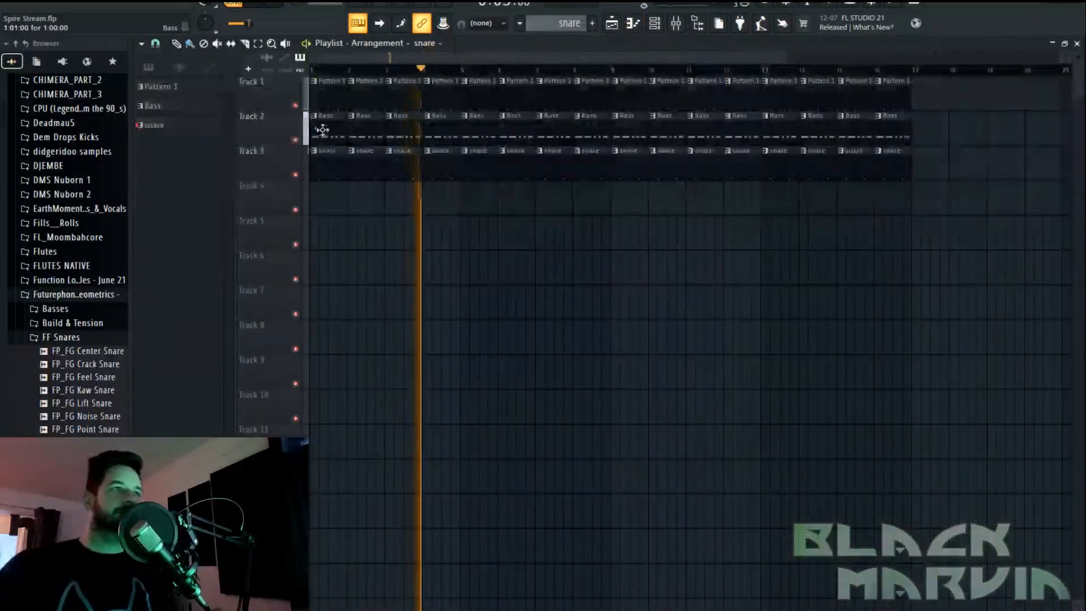
pyautogui.press('space')
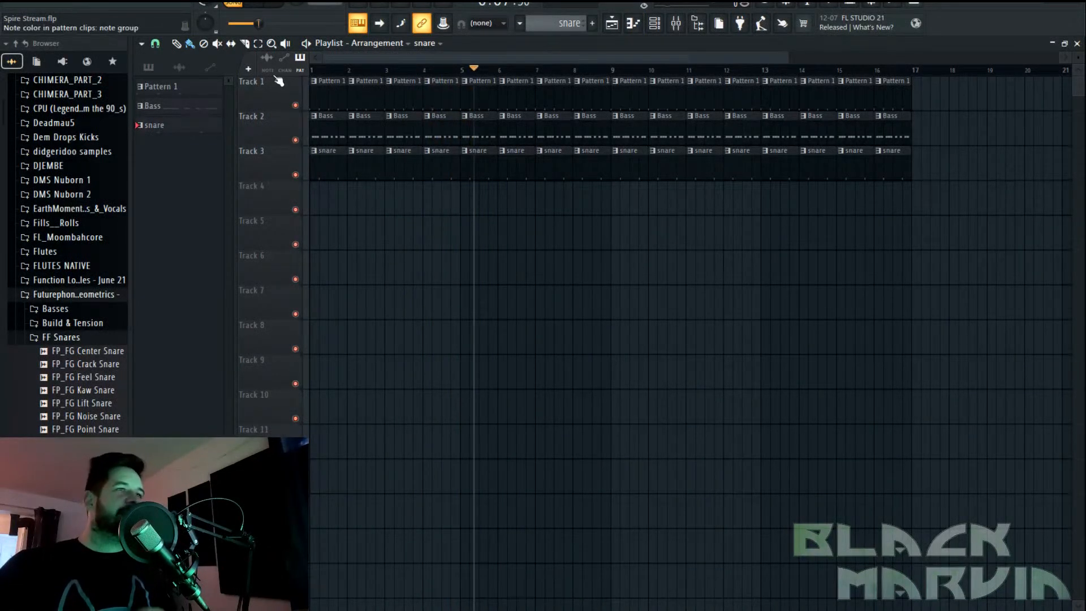
# Collapse the FF Snares folder and look through the other sample folders in the browser
pyautogui.click(103, 341)
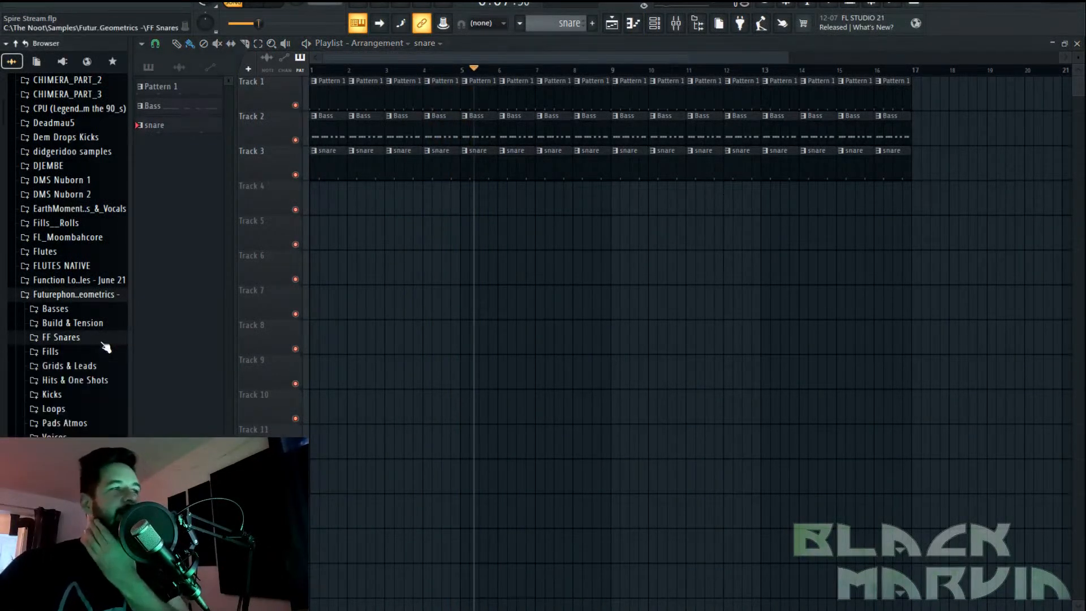
pyautogui.scroll(10, 91, 229)
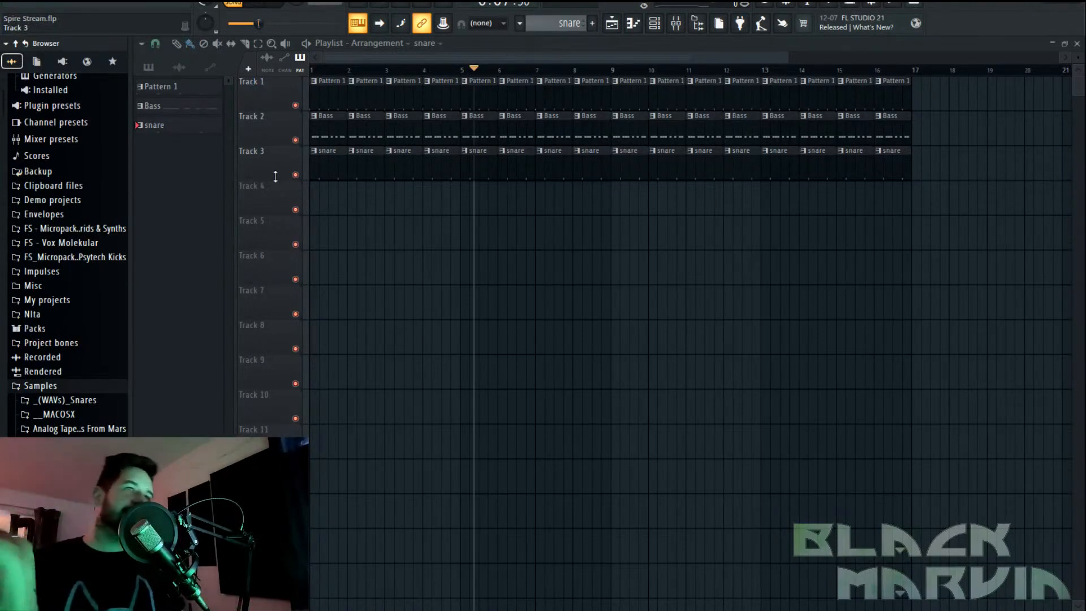
pyautogui.scroll(-12, 106, 250)
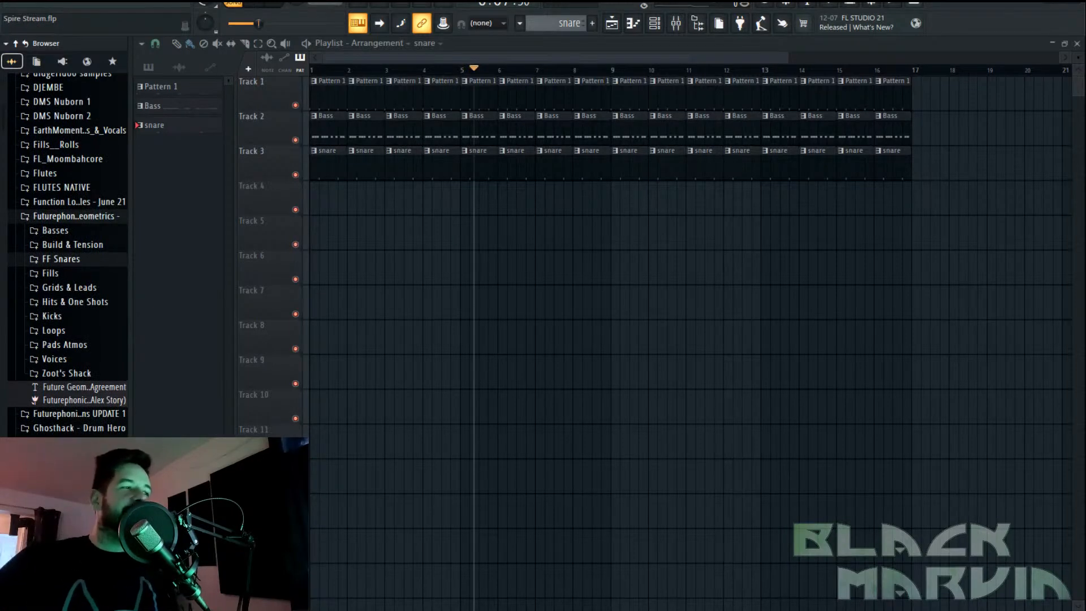
# Launch System Mechanic from the Windows search and close it again
pyautogui.press('super')
pyautogui.write('dp')
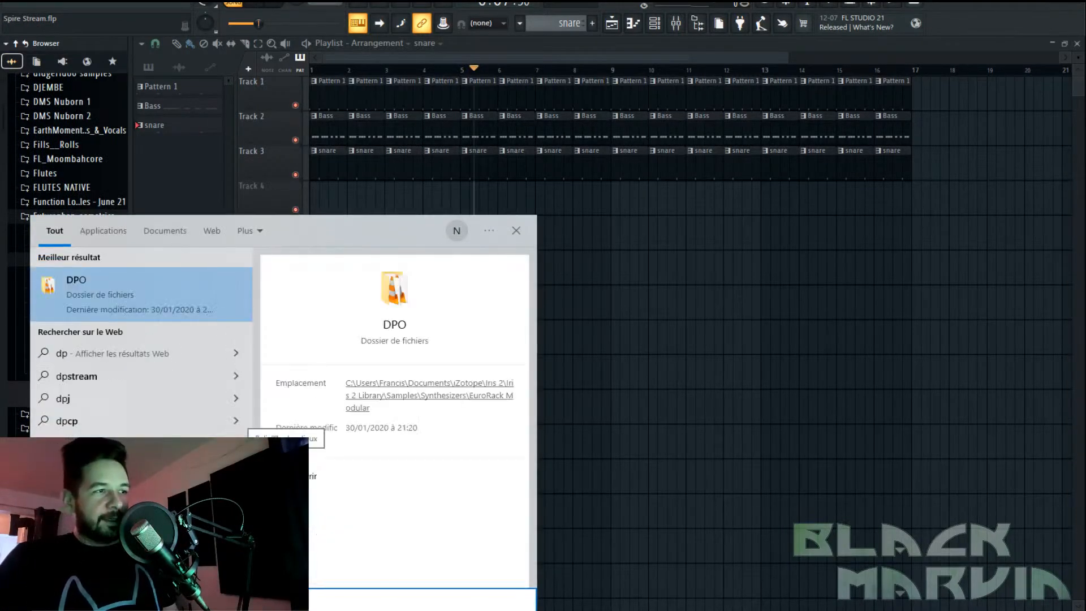
pyautogui.press('BackSpace')
pyautogui.write('pr')
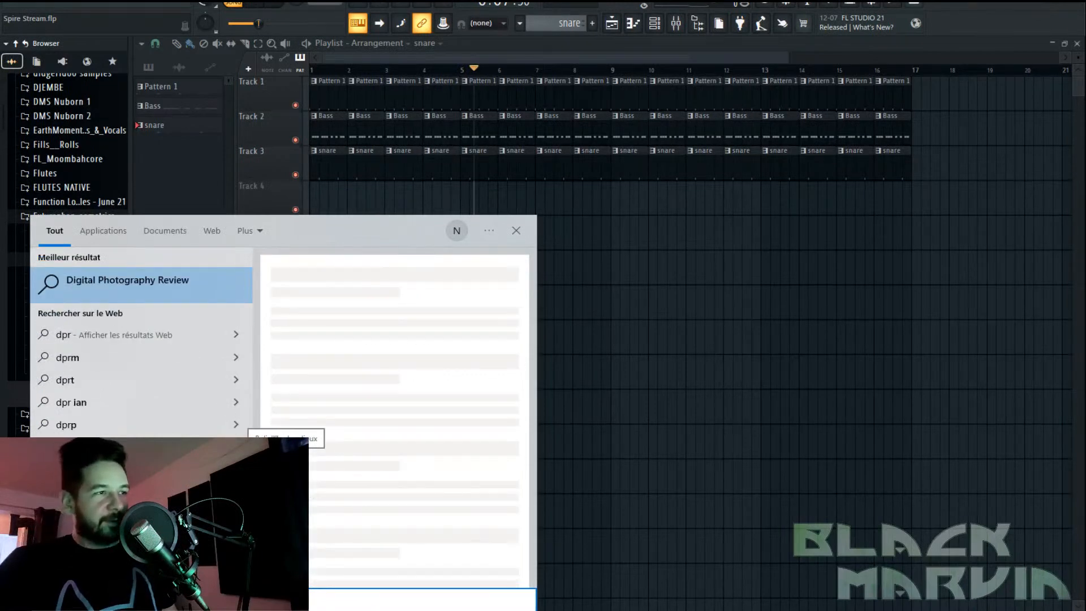
pyautogui.press('BackSpace')
pyautogui.press('BackSpace')
pyautogui.press('BackSpace')
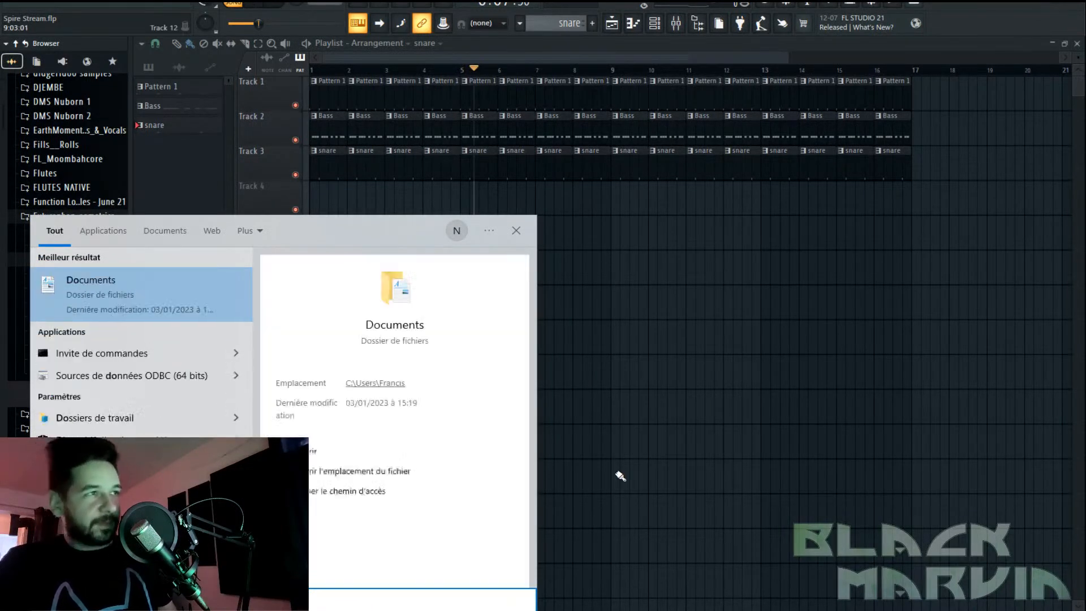
pyautogui.write('syst')
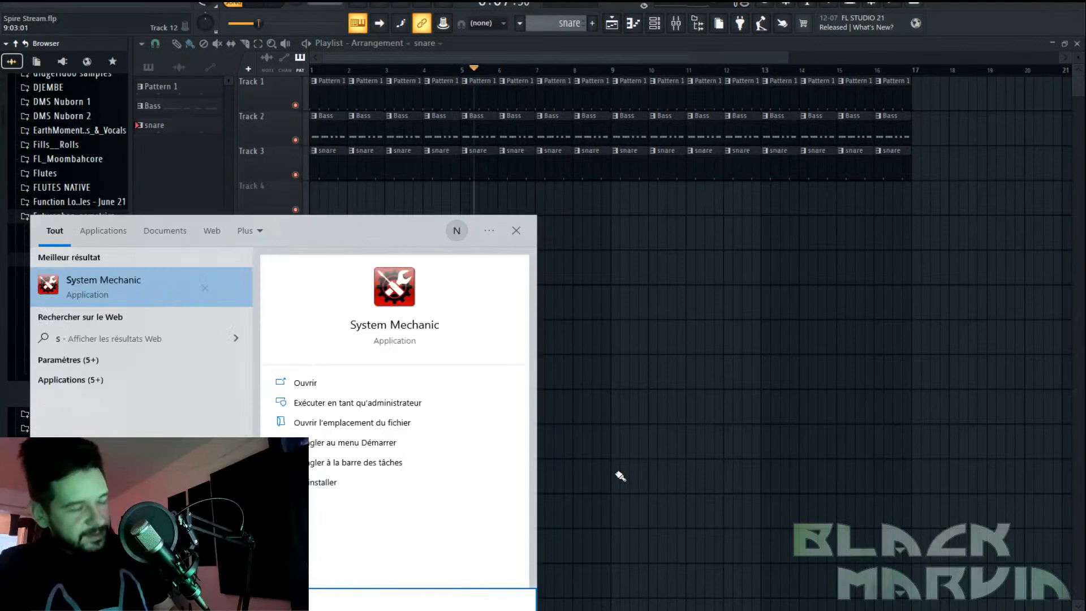
pyautogui.click(476, 385)
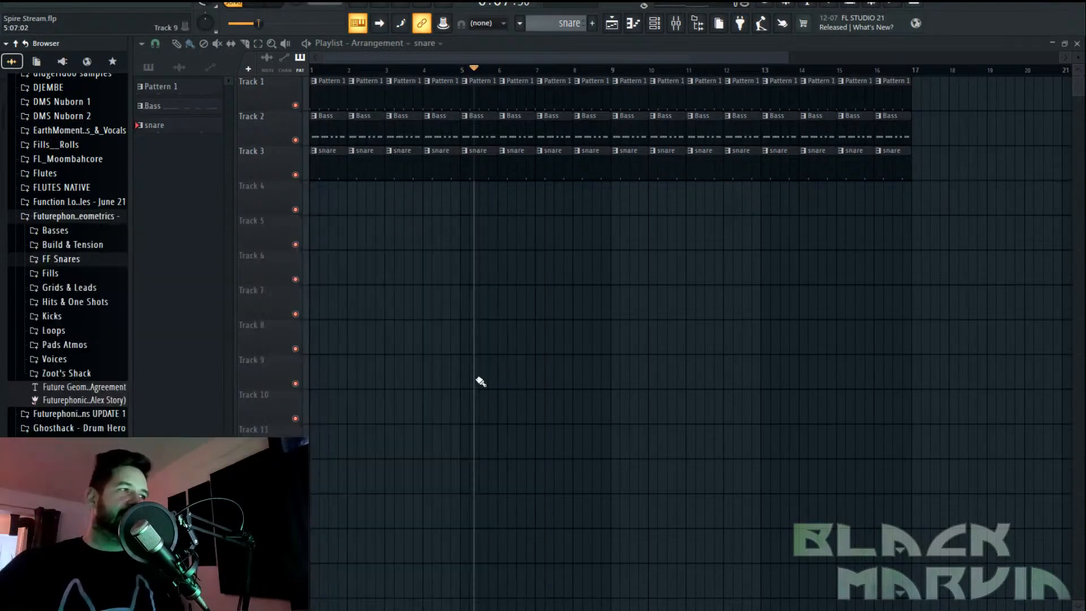
pyautogui.click(510, 388)
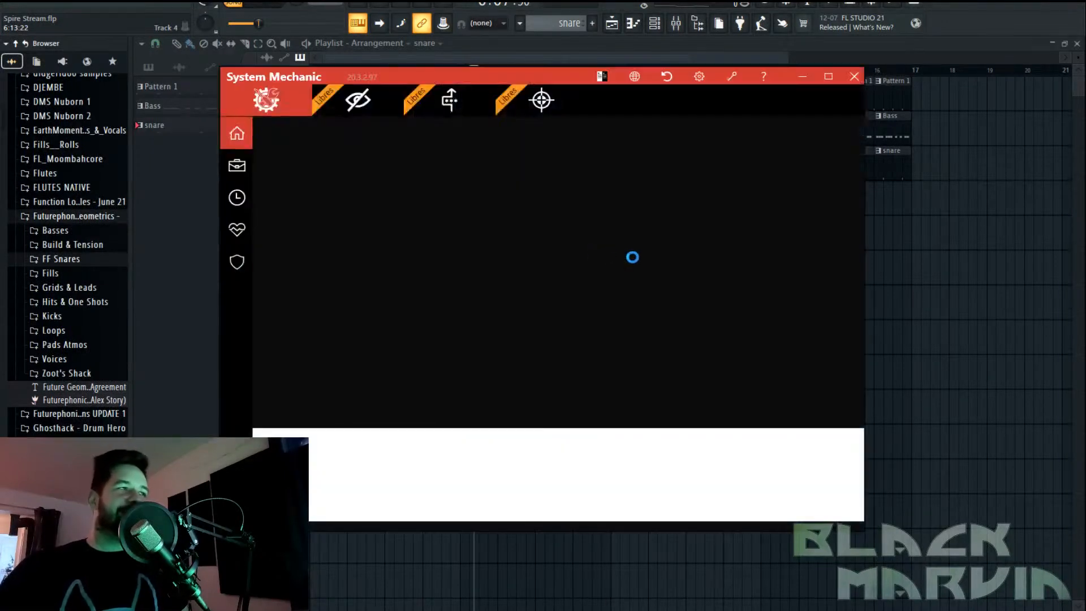
pyautogui.click(854, 76)
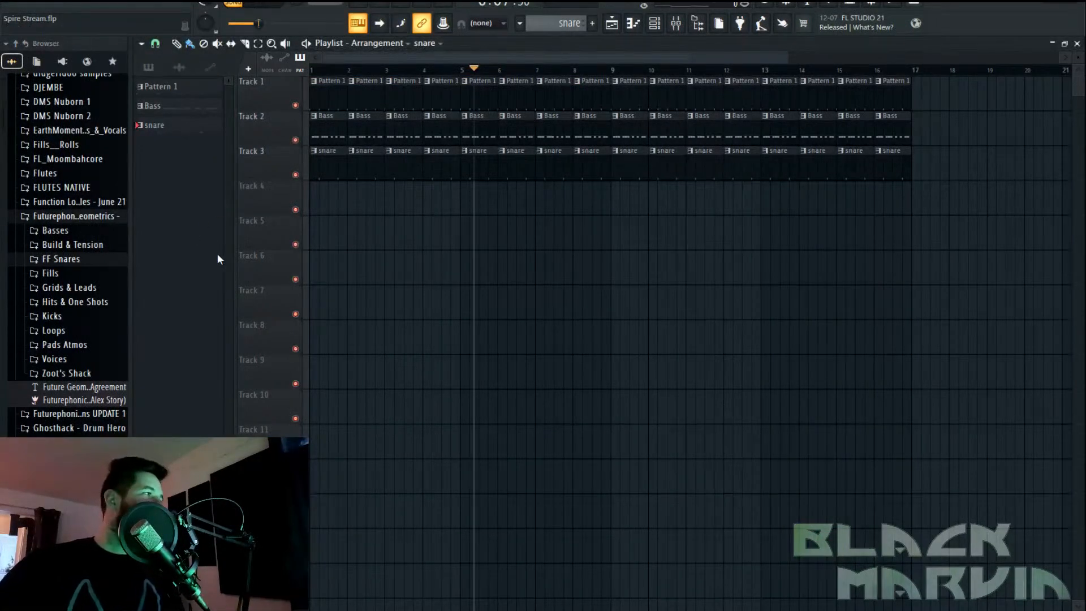
# Locate the SLSE Drum Hits folder in the sample library and expand its SLSE Closed Hats folder
pyautogui.scroll(4, 91, 252)
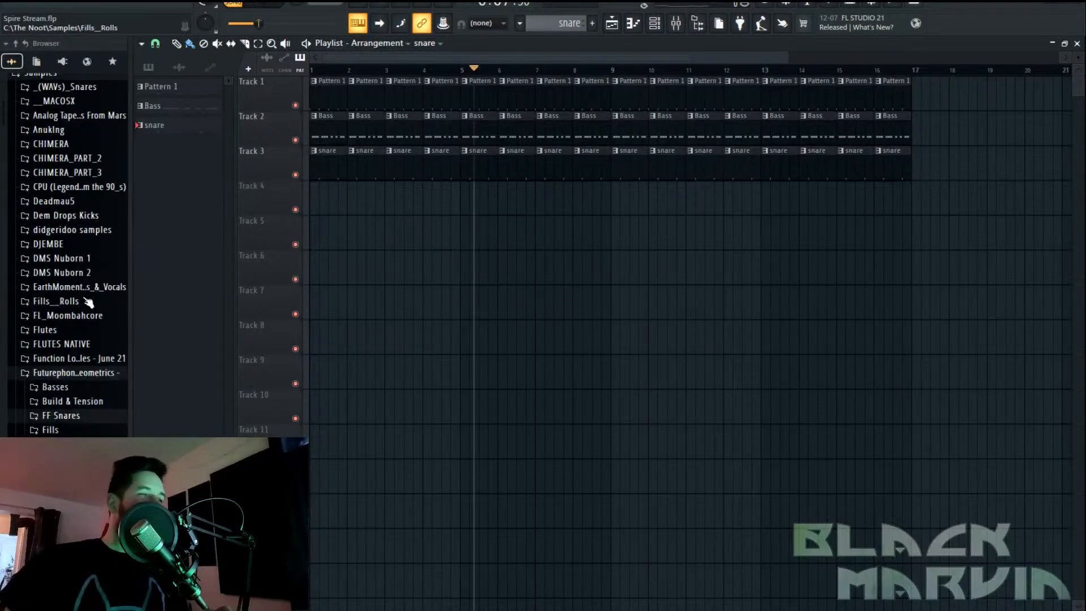
pyautogui.scroll(8, 82, 241)
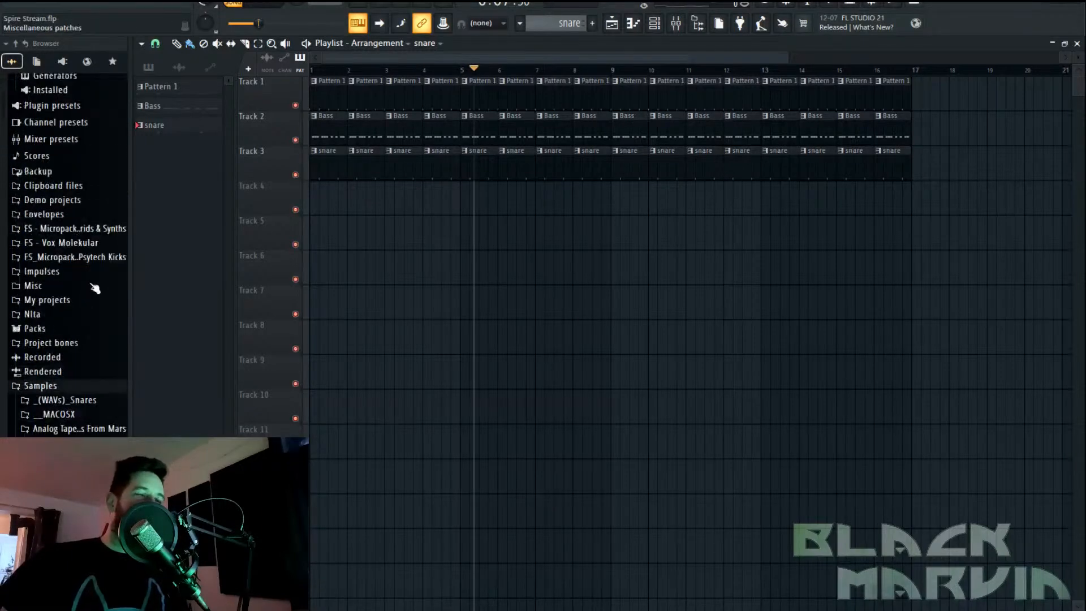
pyautogui.scroll(-12, 97, 305)
pyautogui.scroll(5, 97, 306)
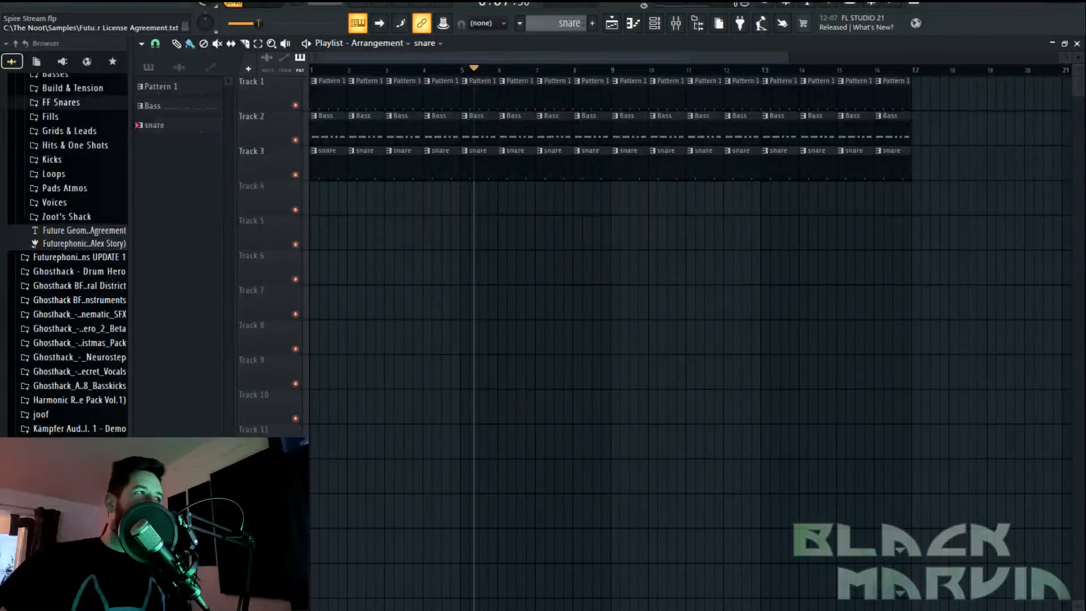
pyautogui.scroll(-10, 91, 292)
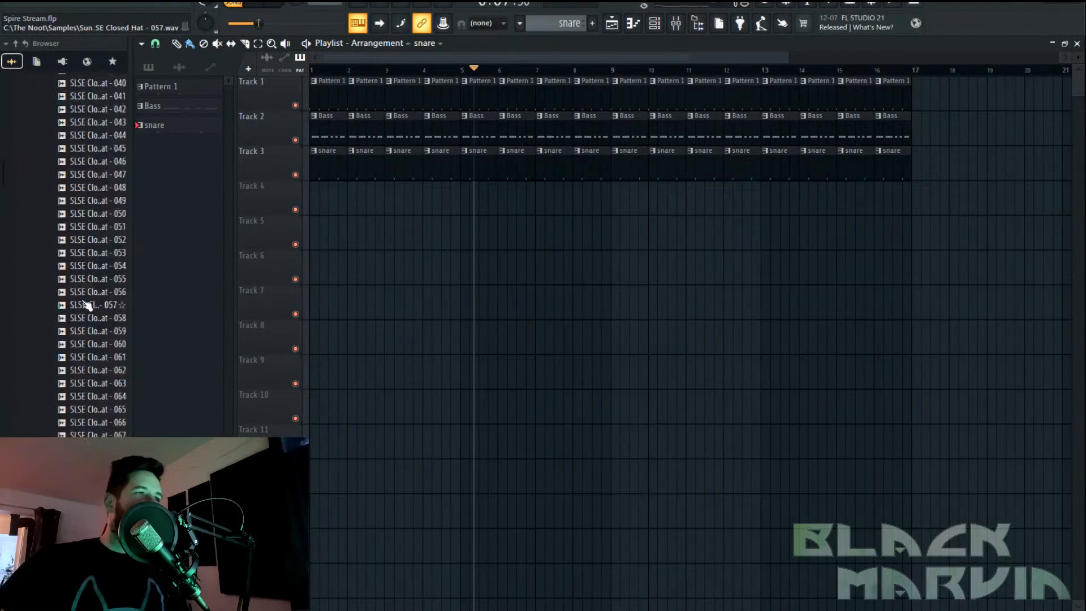
pyautogui.scroll(3, 82, 290)
pyautogui.click(87, 268)
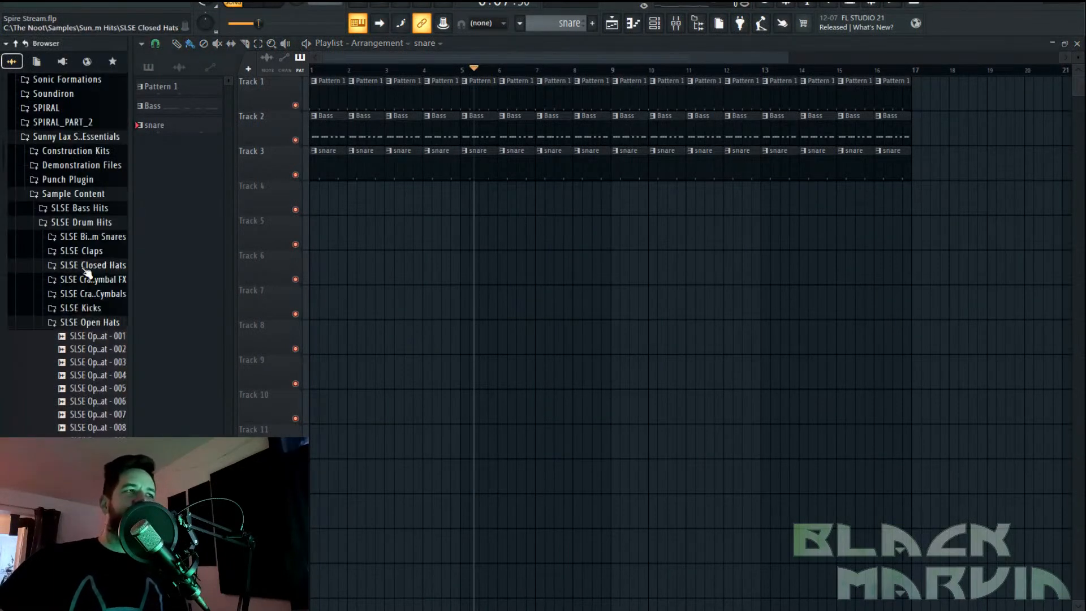
pyautogui.click(103, 272)
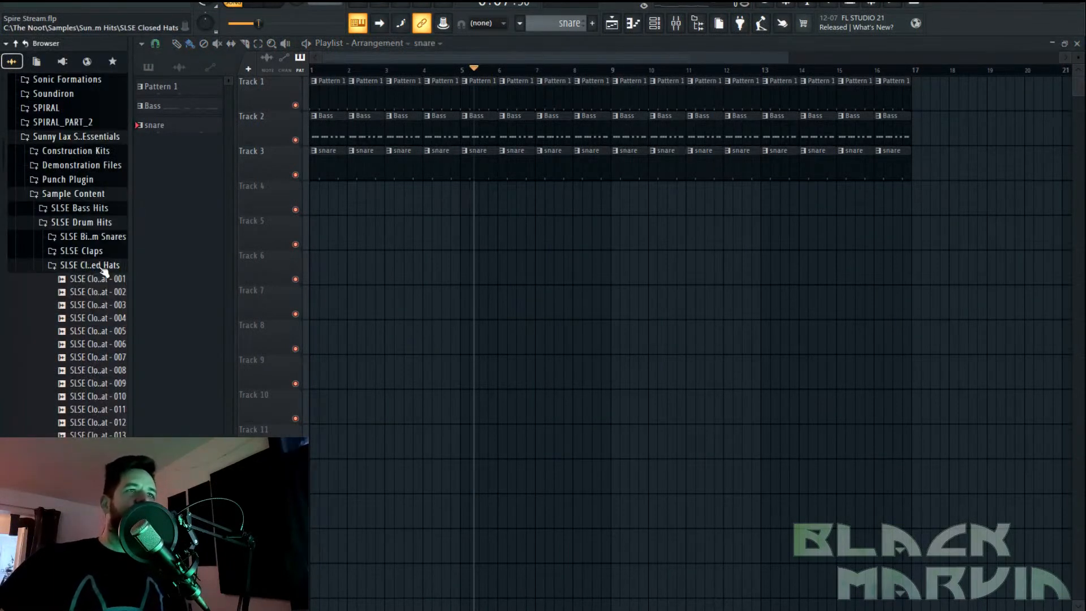
# Audition the SLSE Closed Hat samples, including 006, 012 and 037 to 040, with the channel rack open
pyautogui.moveTo(105, 344); pyautogui.dragTo(108, 351)
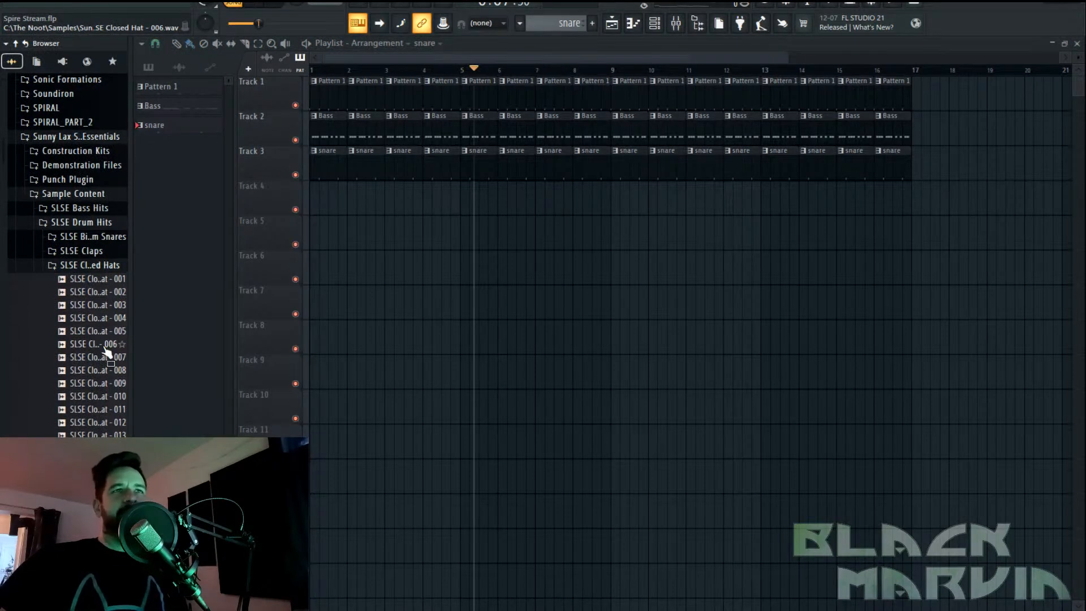
pyautogui.click(655, 24)
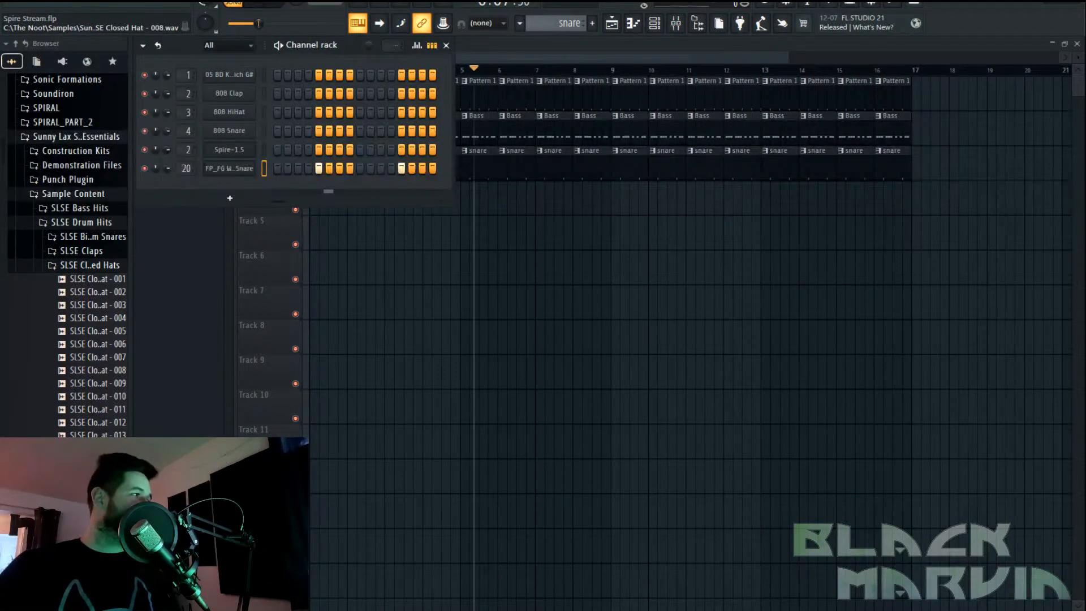
pyautogui.click(95, 426)
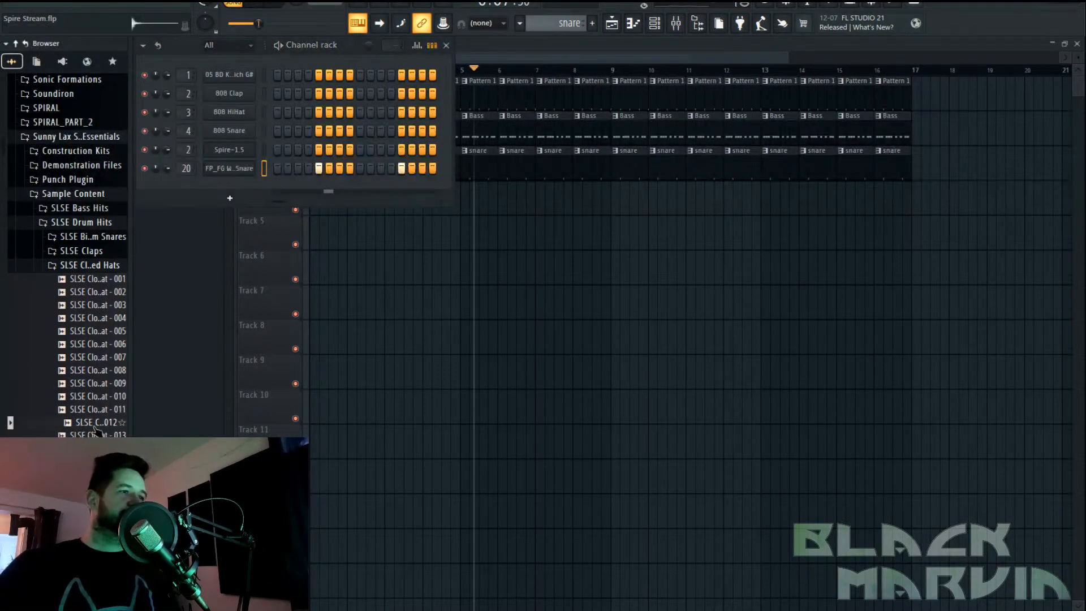
pyautogui.scroll(-10, 90, 396)
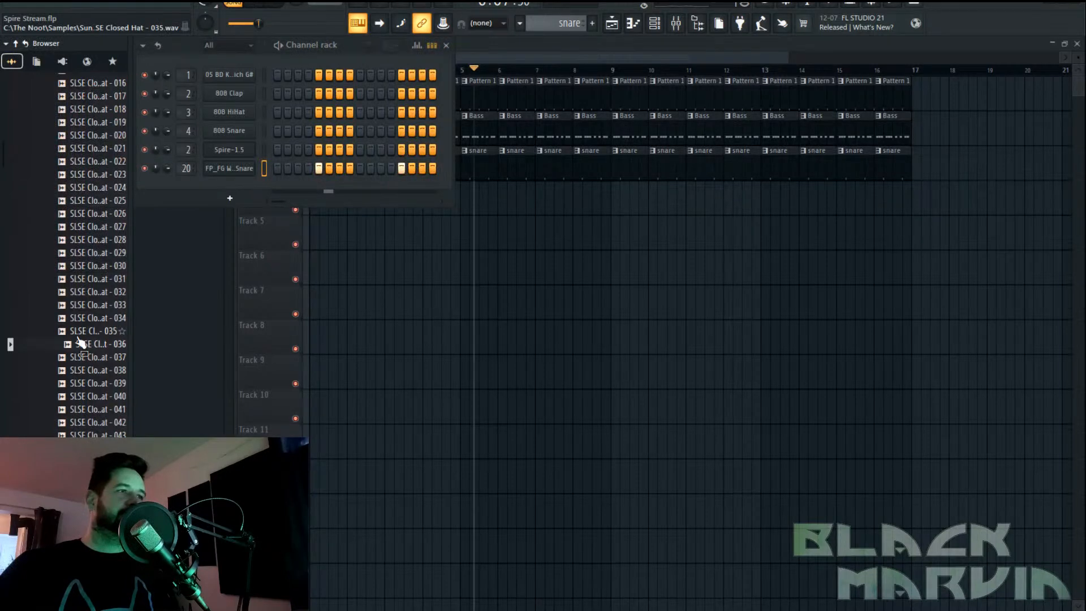
pyautogui.click(73, 356)
pyautogui.click(81, 370)
pyautogui.click(86, 383)
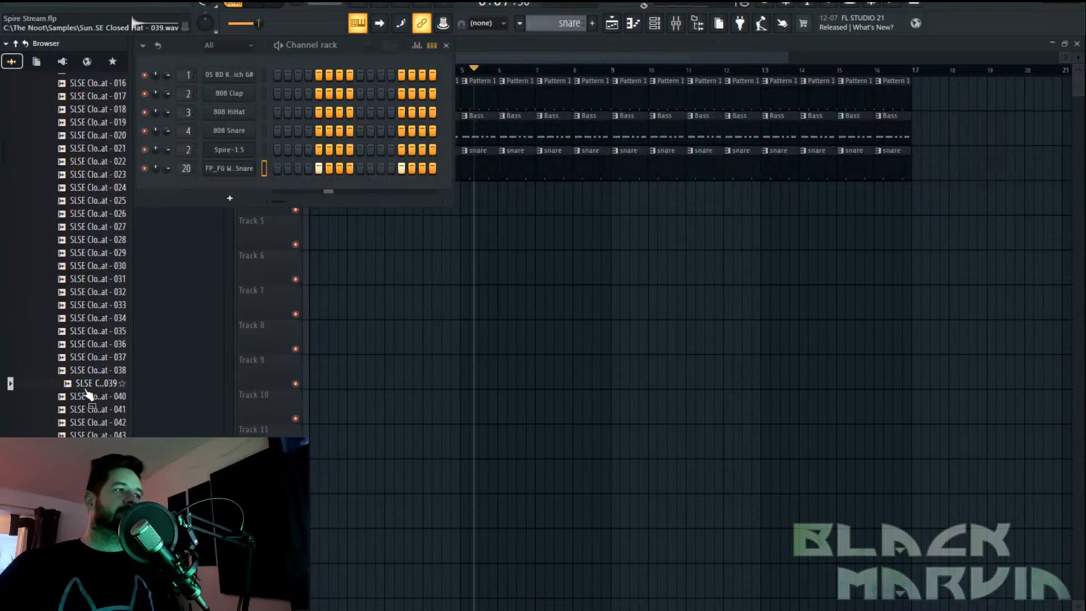
pyautogui.click(90, 396)
# Add SLSE Closed Hat 040 as a channel in a new pattern named HH, with hits on steps 3, 7, 11 and 15
pyautogui.moveTo(220, 199); pyautogui.dragTo(220, 187)
pyautogui.scroll(-2, 586, 25)
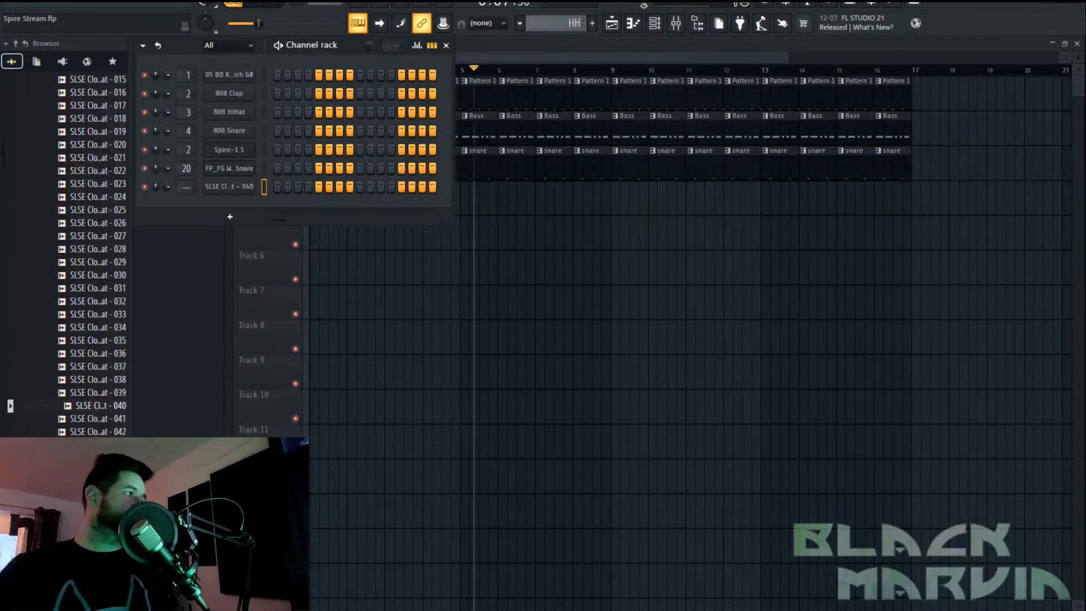
pyautogui.click(260, 5)
pyautogui.click(339, 187)
pyautogui.click(391, 187)
pyautogui.click(391, 186)
pyautogui.click(381, 187)
pyautogui.click(421, 187)
pyautogui.press('space')
# Place the HH pattern at bar 1 of track 5, repeat it through bar 16, and play the arrangement
pyautogui.click(621, 223)
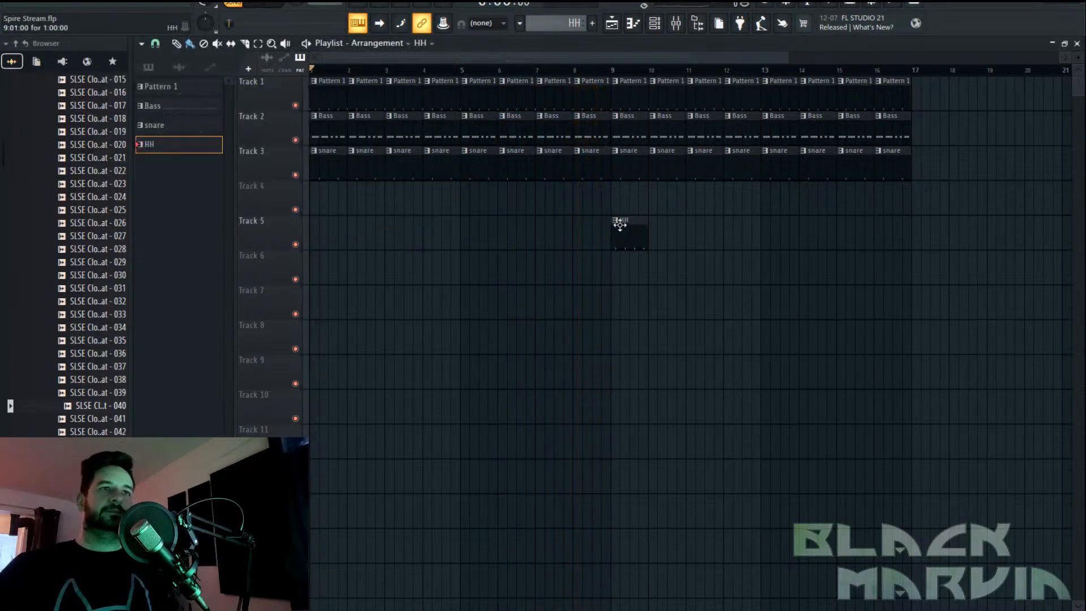
pyautogui.moveTo(621, 223); pyautogui.dragTo(250, 223)
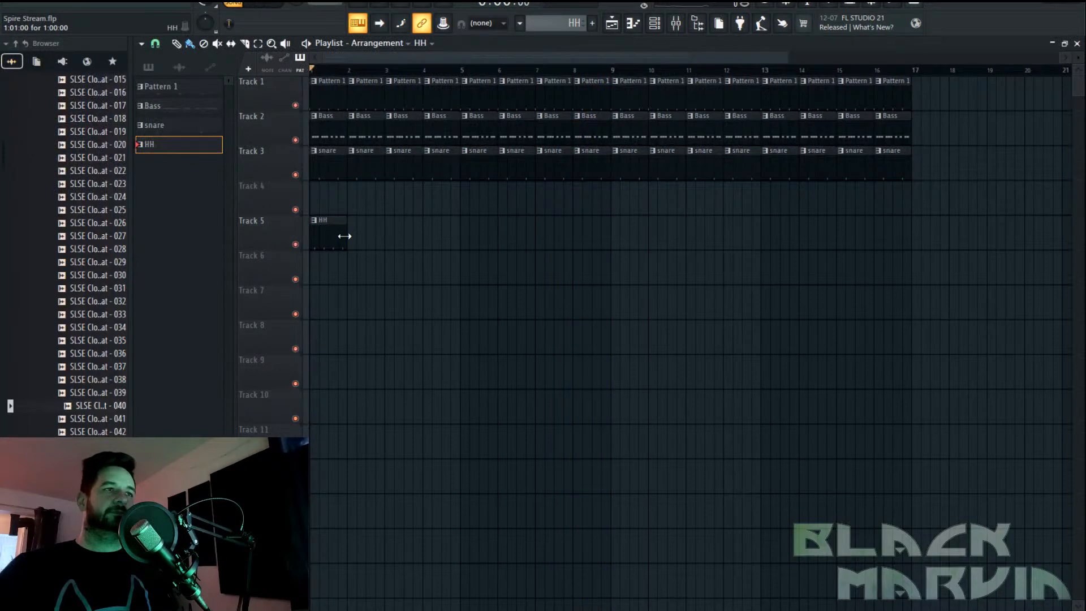
pyautogui.moveTo(354, 235); pyautogui.dragTo(905, 240)
pyautogui.press('space')
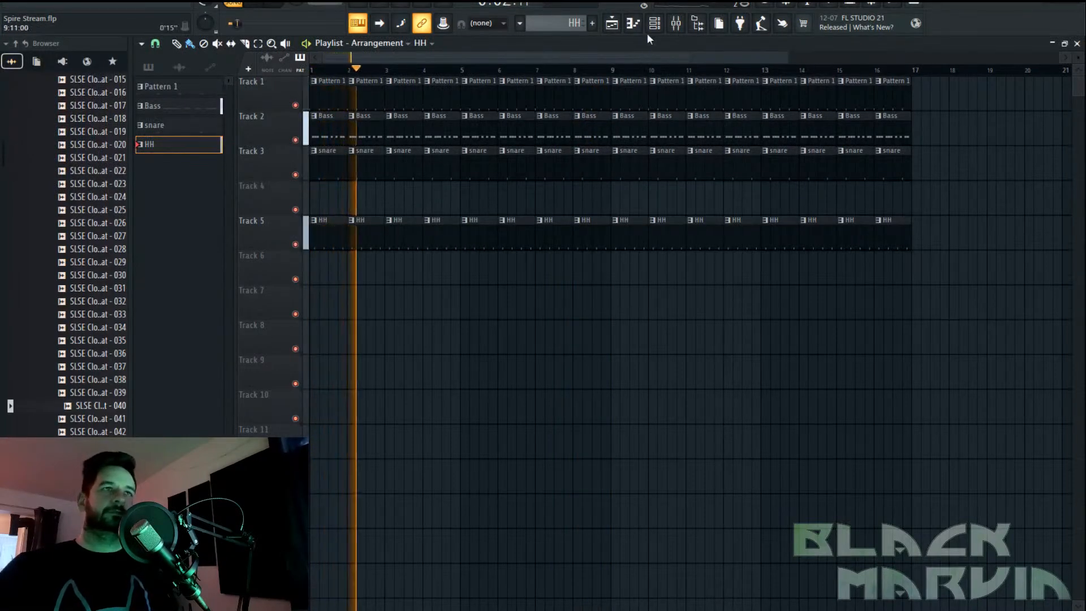
# Try other closed hats on the HH pattern's channel during playback, settle on SLSE Closed Hat 045, and stop playback
pyautogui.press('F6')
pyautogui.moveTo(103, 429); pyautogui.dragTo(227, 188)
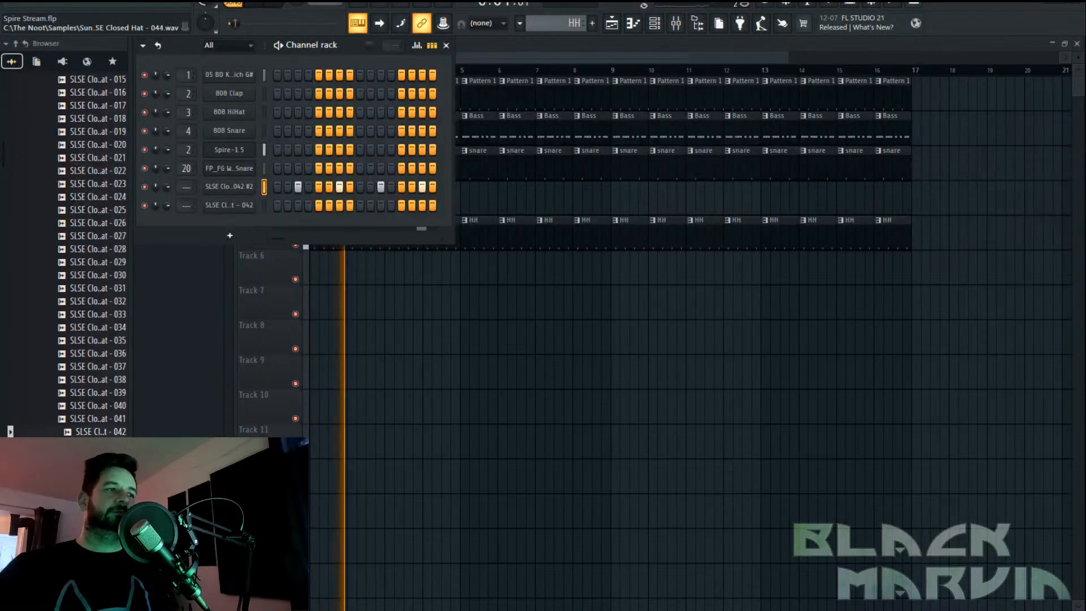
pyautogui.scroll(-2, 249, 192)
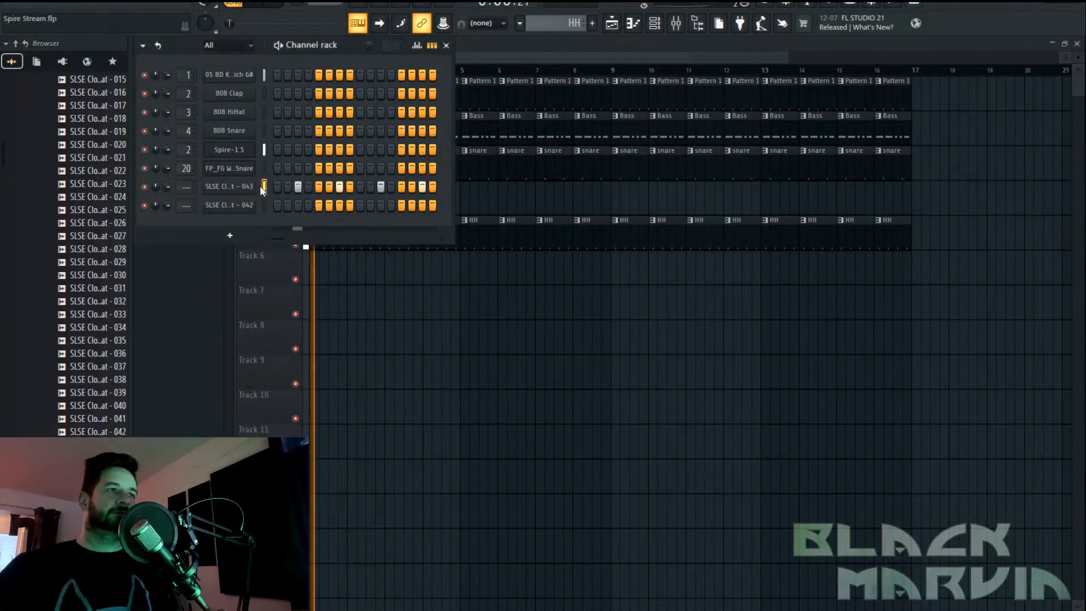
pyautogui.scroll(-1, 229, 186)
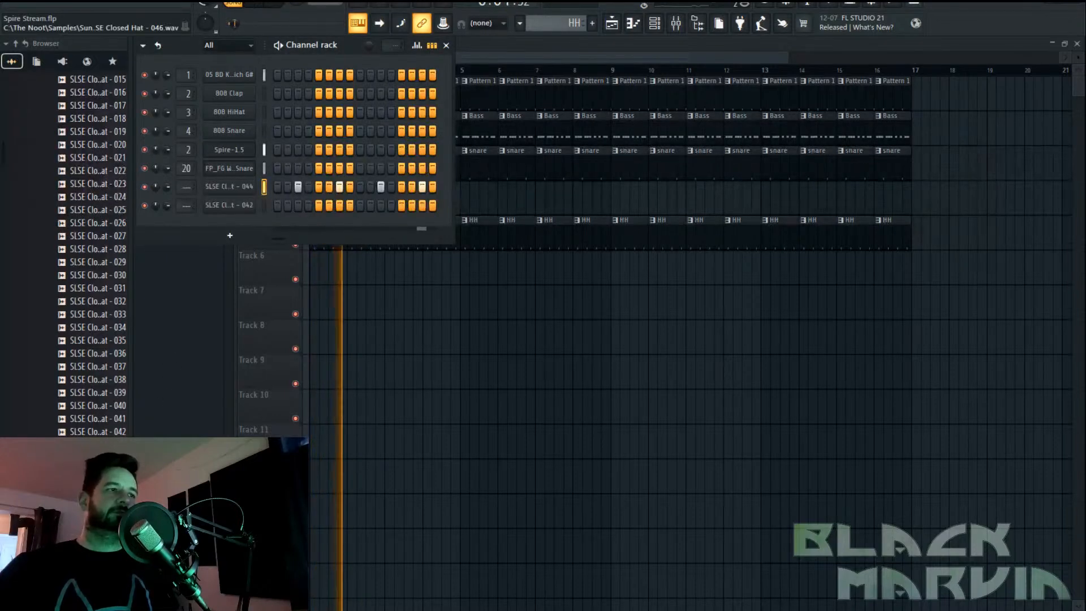
pyautogui.scroll(-1, 247, 189)
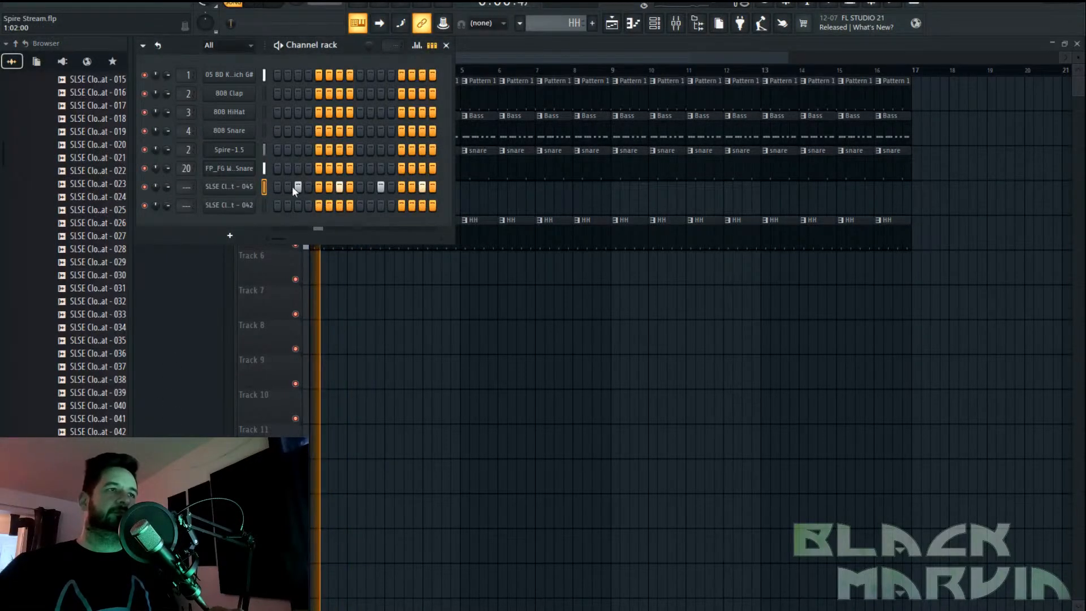
pyautogui.click(591, 58)
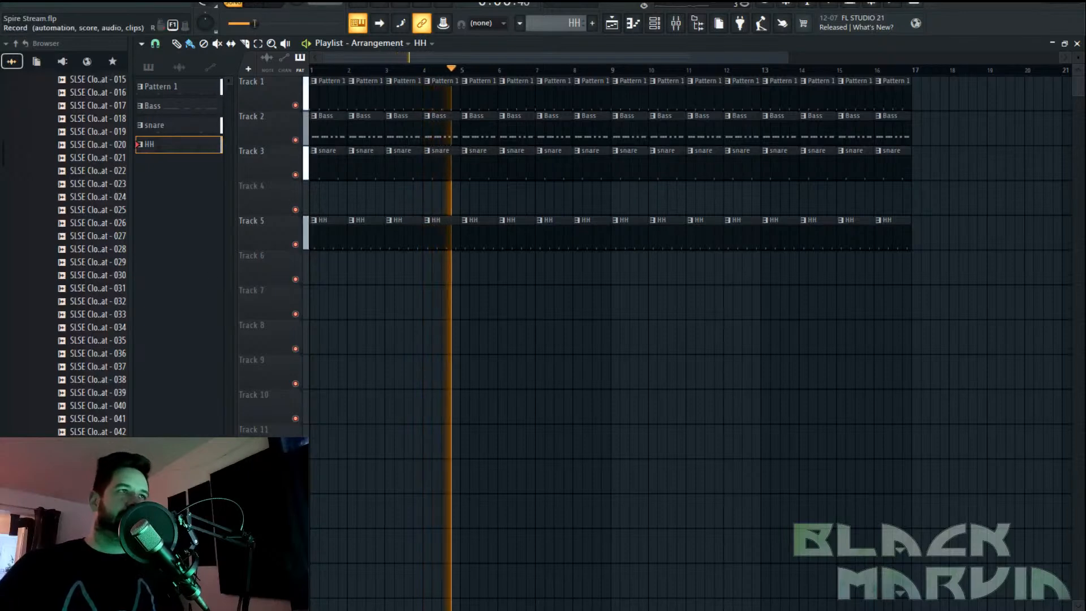
pyautogui.press('space')
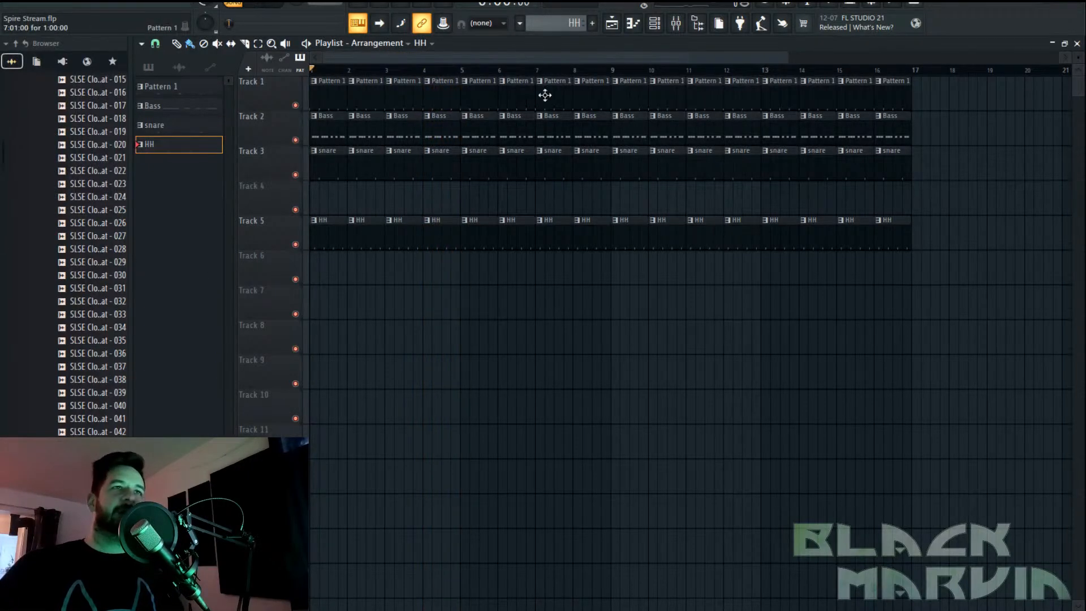
# Create a pattern named Roll HH, add SLSE Closed Hat 046 as a new channel, fill all 16 steps, and start playback
pyautogui.click(675, 24)
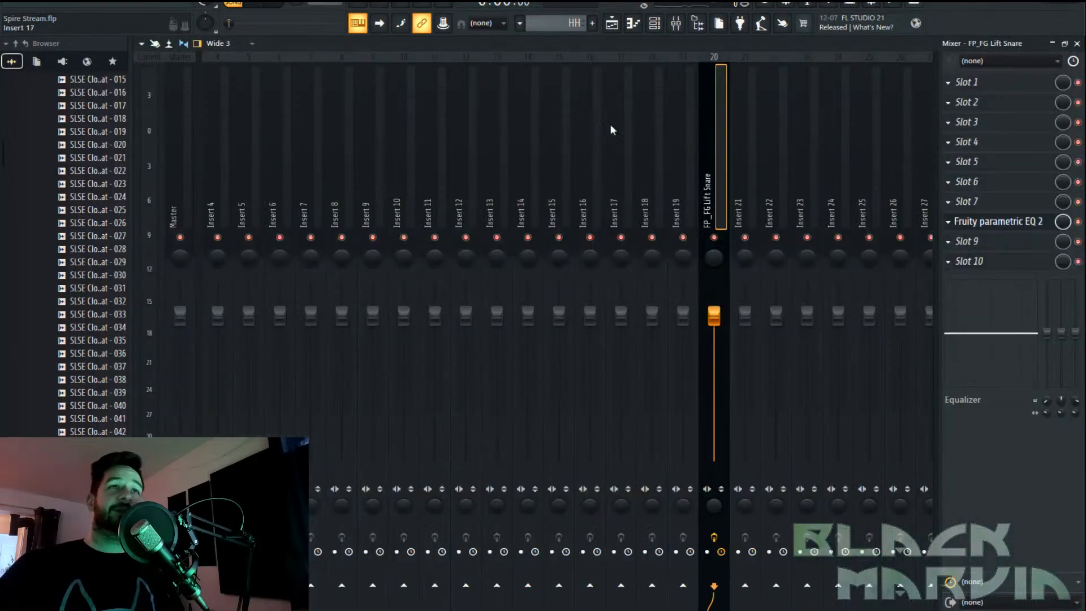
pyautogui.click(612, 24)
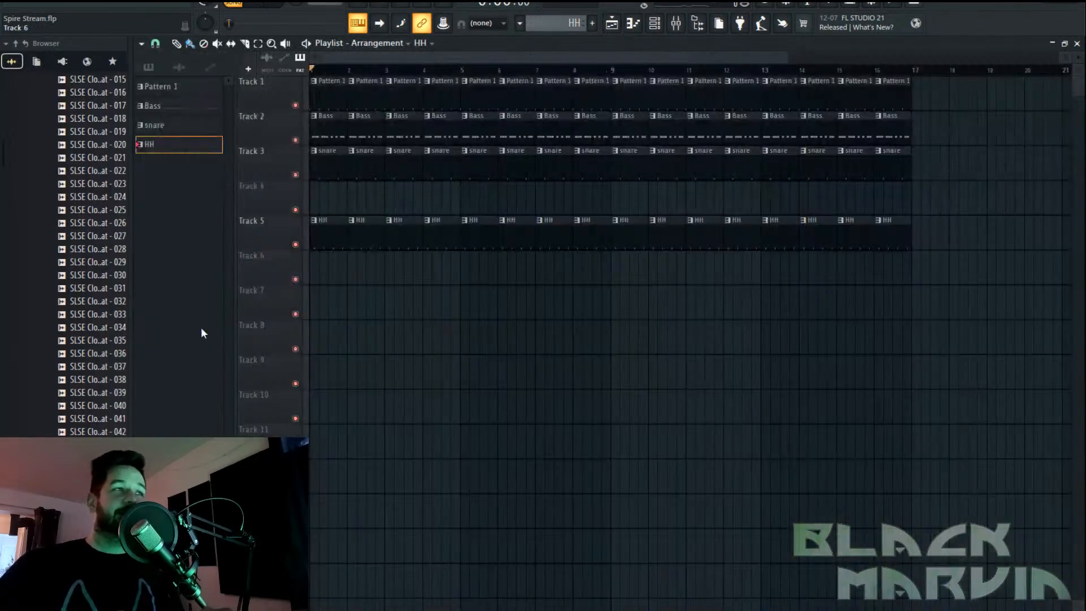
pyautogui.click(652, 29)
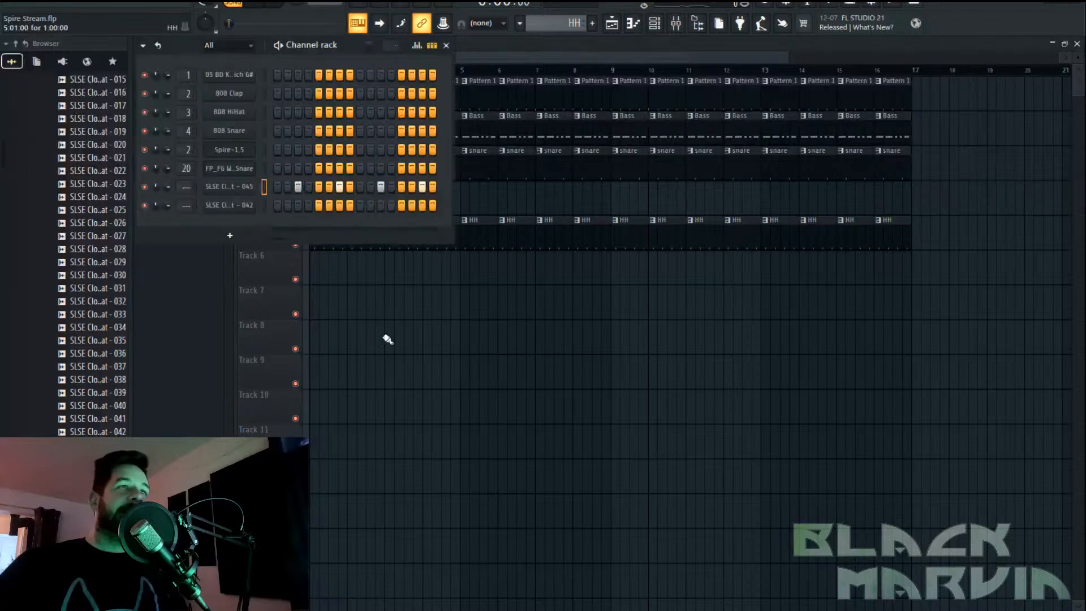
pyautogui.click(592, 23)
pyautogui.write('Roll HH')
pyautogui.press('Return')
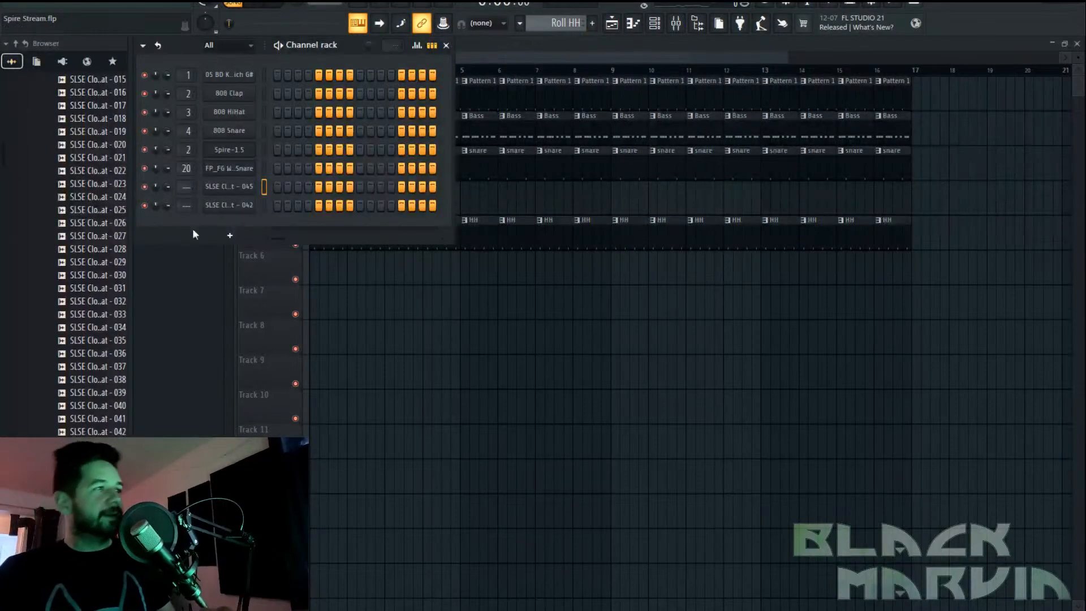
pyautogui.moveTo(244, 224); pyautogui.dragTo(243, 226)
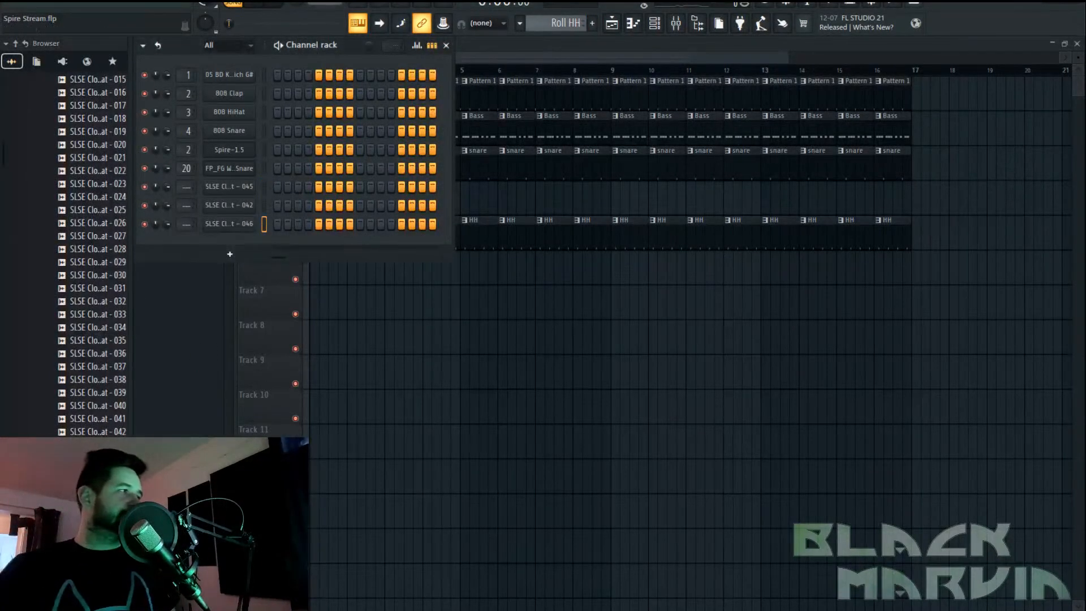
pyautogui.press('space')
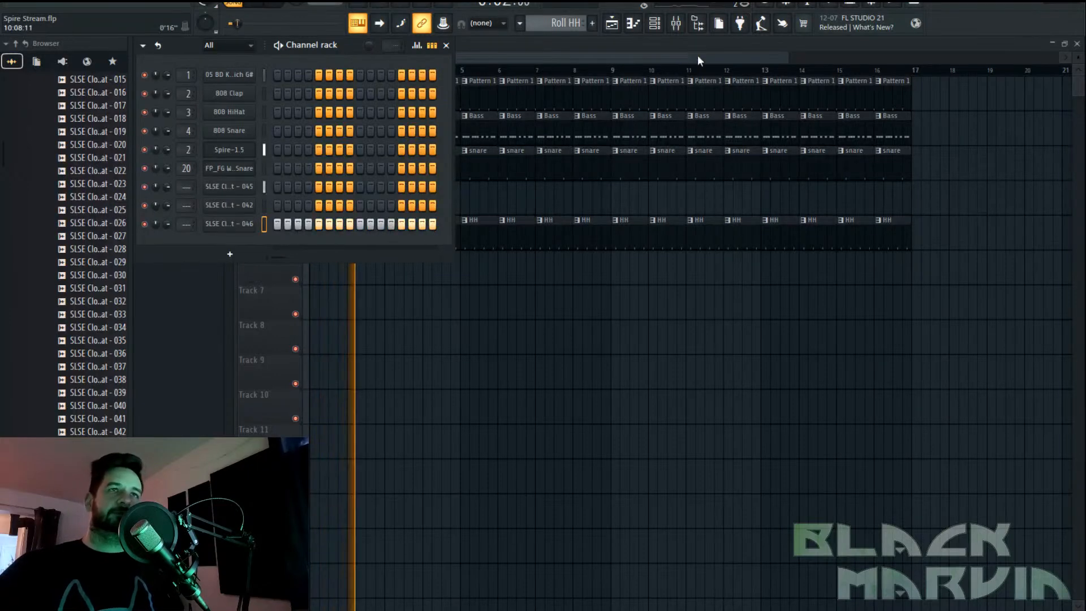
# Route the SLSE Closed Hat 046 channel to mixer track 17 and load the Duck plugin into slot 6
pyautogui.click(676, 22)
pyautogui.rightClick(713, 190)
pyautogui.moveTo(770, 190)
pyautogui.click(1017, 190)
pyautogui.click(1013, 178)
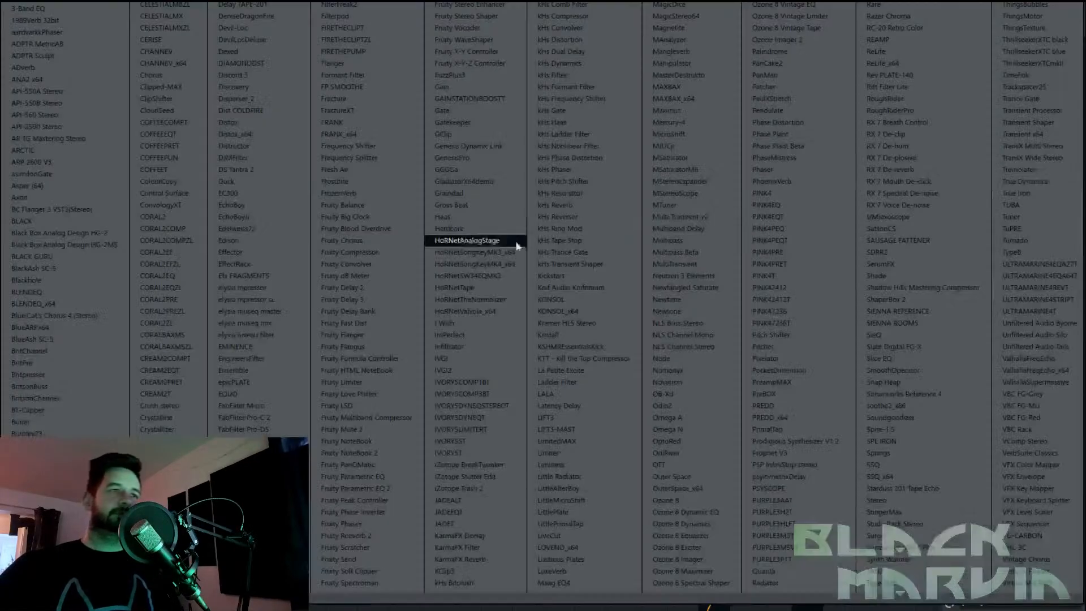
pyautogui.click(284, 182)
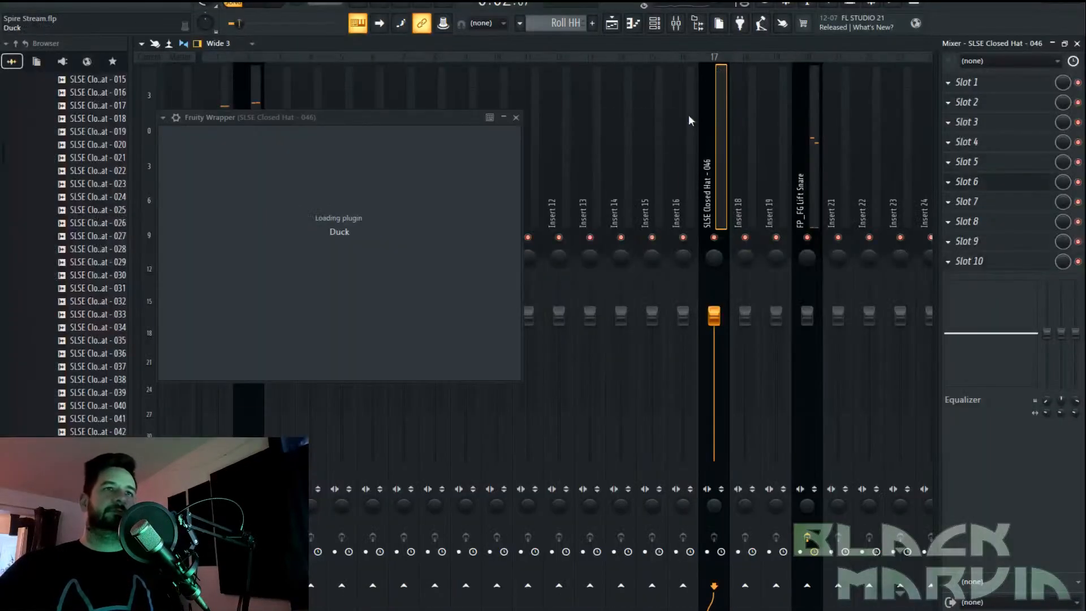
# Paint the Roll HH pattern along track 6 from bar 1 across the arrangement's length and play it
pyautogui.click(612, 22)
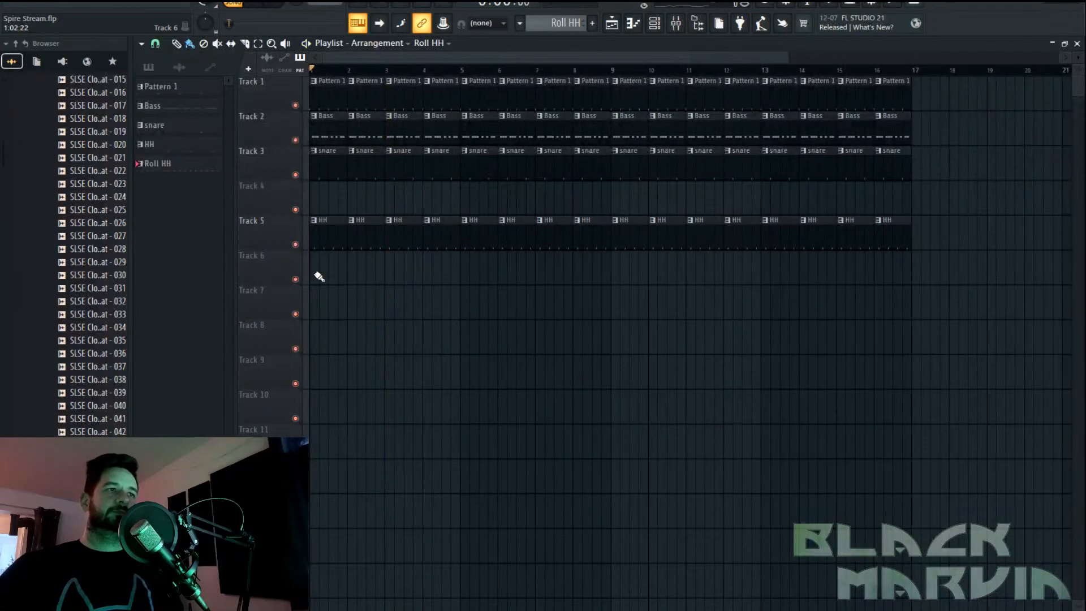
pyautogui.moveTo(319, 276); pyautogui.dragTo(939, 272)
pyautogui.press('space')
# In the closed hat's Duck plugin, load the Synth 3 user preset, set Amount to 100%, and slightly lower the second curve point
pyautogui.click(676, 24)
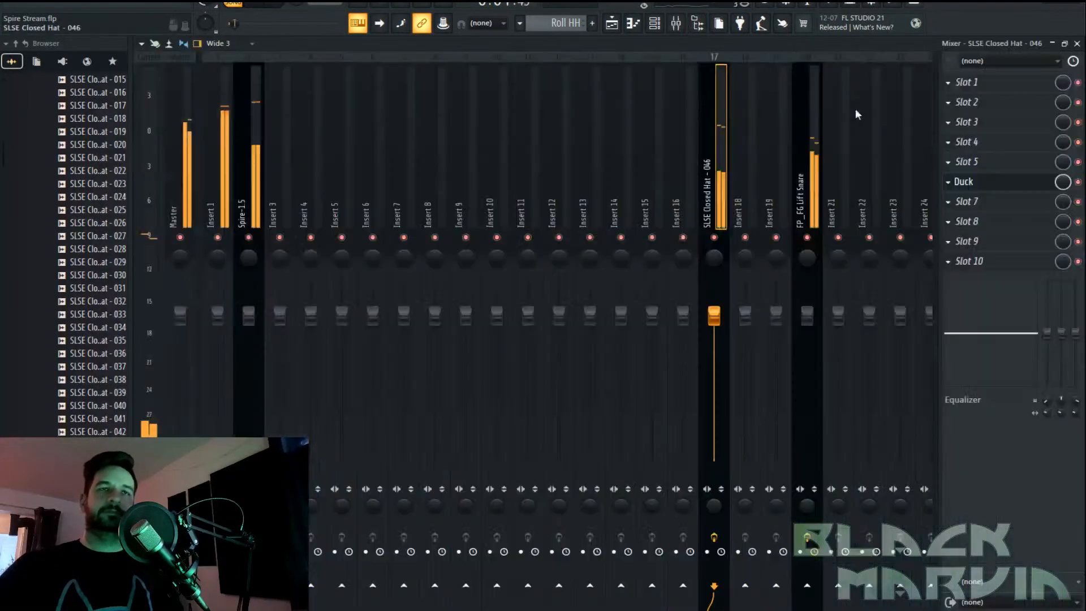
pyautogui.click(1009, 186)
pyautogui.click(420, 141)
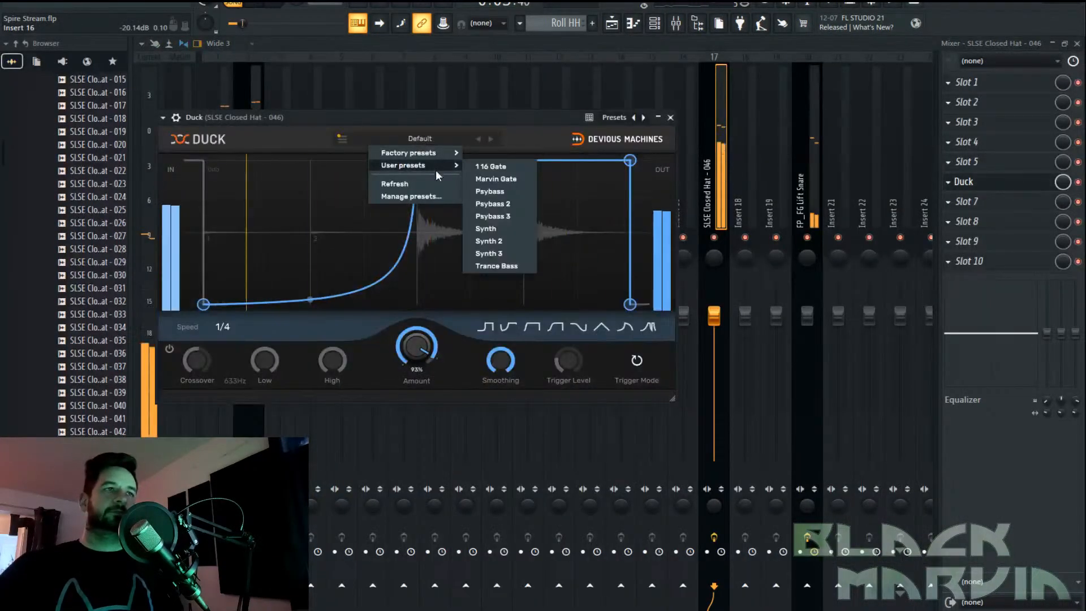
pyautogui.click(498, 251)
pyautogui.moveTo(416, 346); pyautogui.dragTo(414, 333)
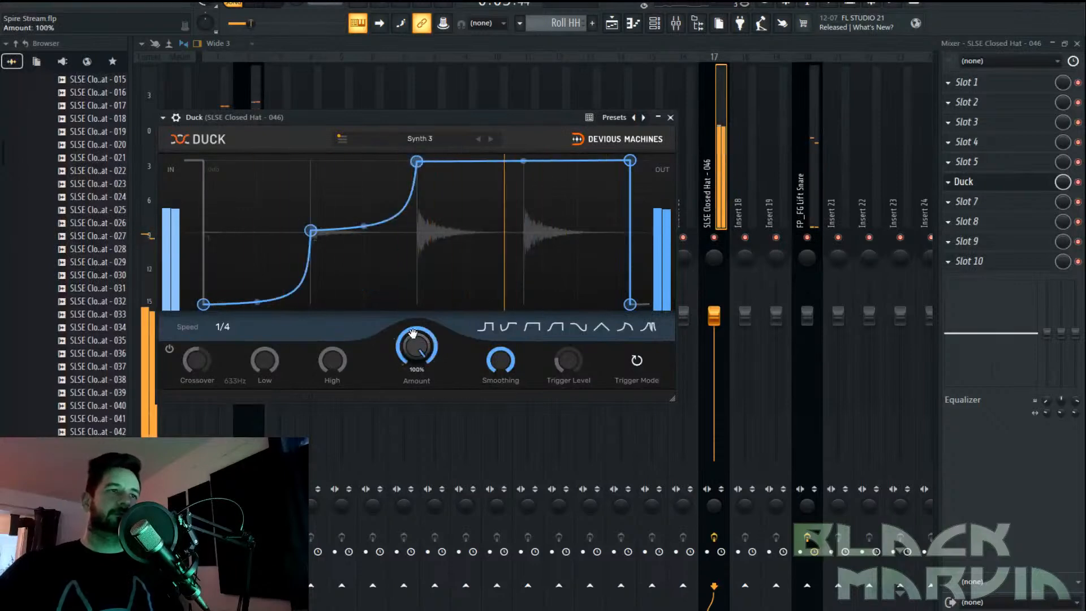
pyautogui.moveTo(312, 233); pyautogui.dragTo(312, 244)
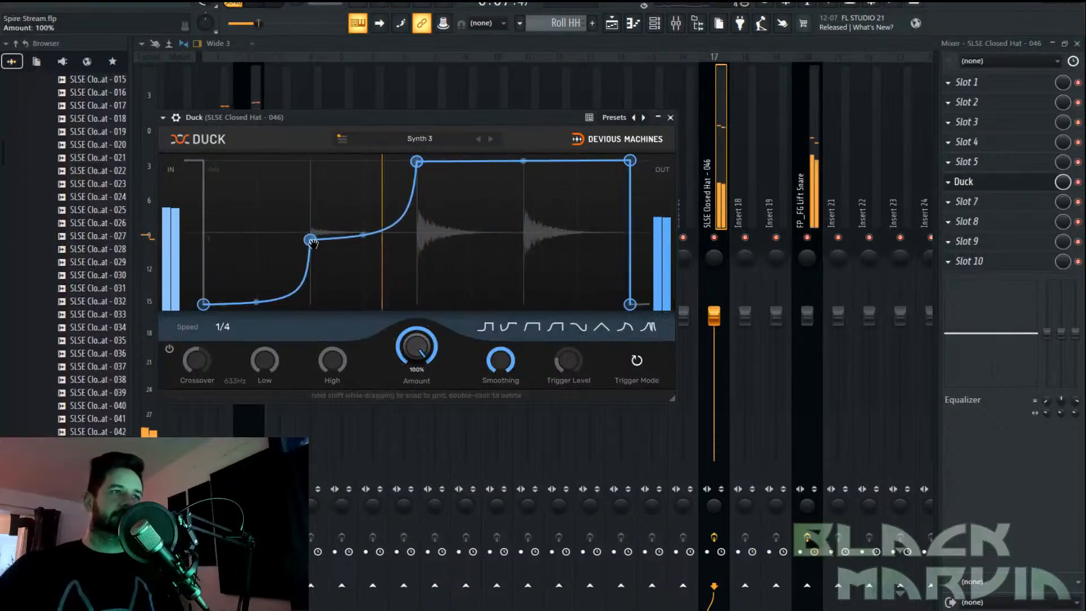
# Load Fruity Parametric EQ 2 into slot 10 of the closed hat's mixer track and apply its HP preset
pyautogui.click(980, 217)
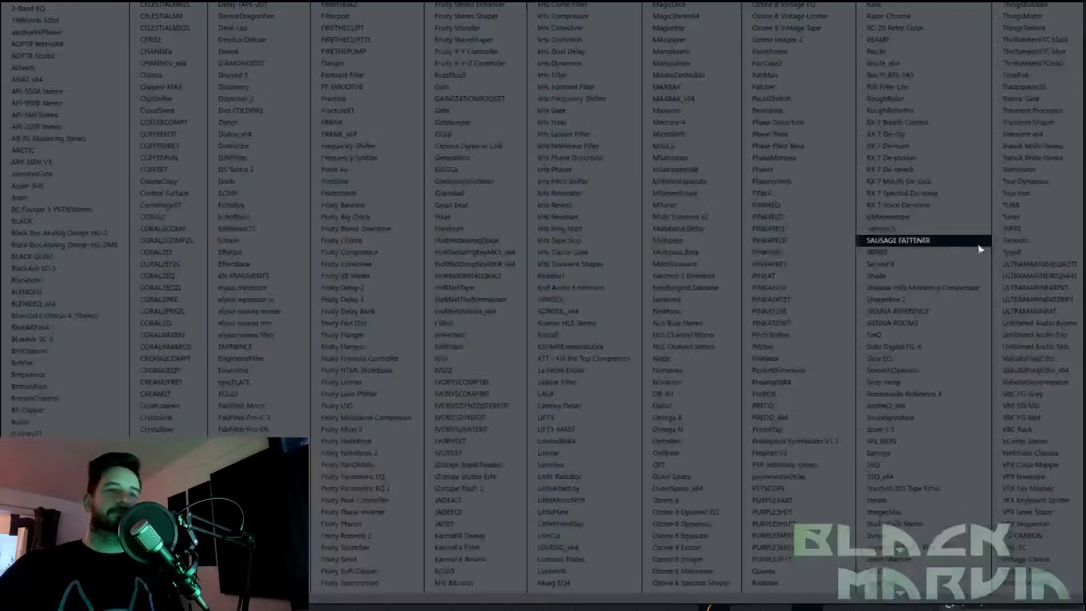
pyautogui.click(358, 489)
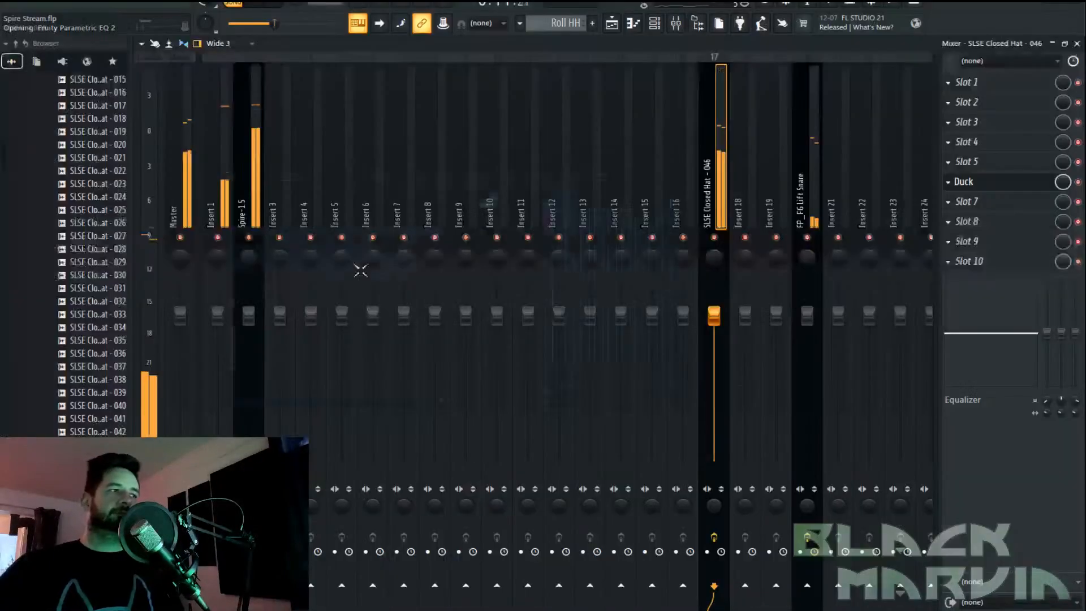
pyautogui.click(230, 182)
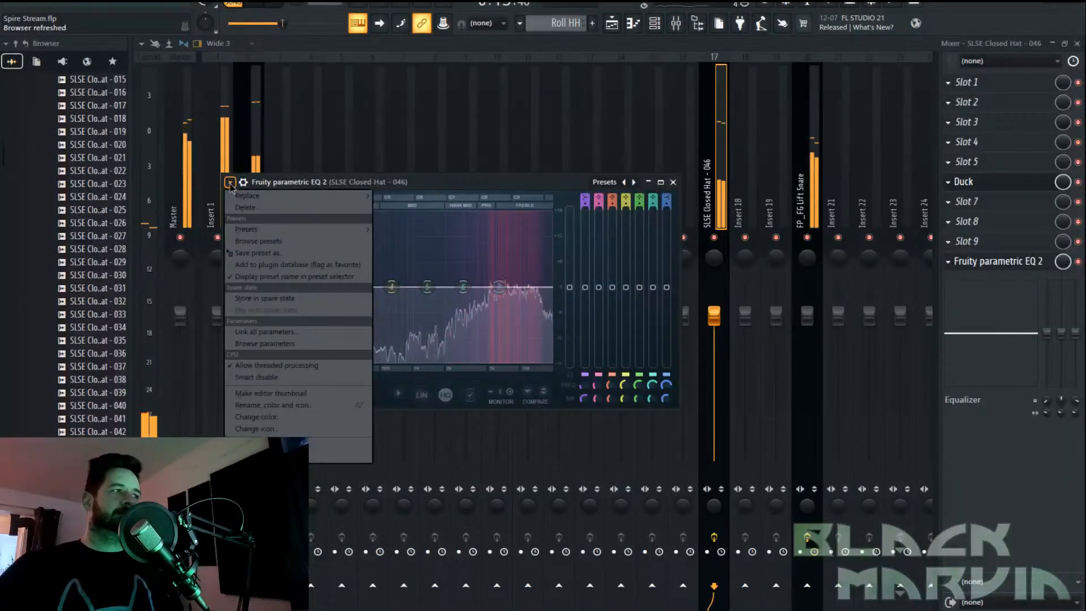
pyautogui.moveTo(340, 229)
pyautogui.click(388, 241)
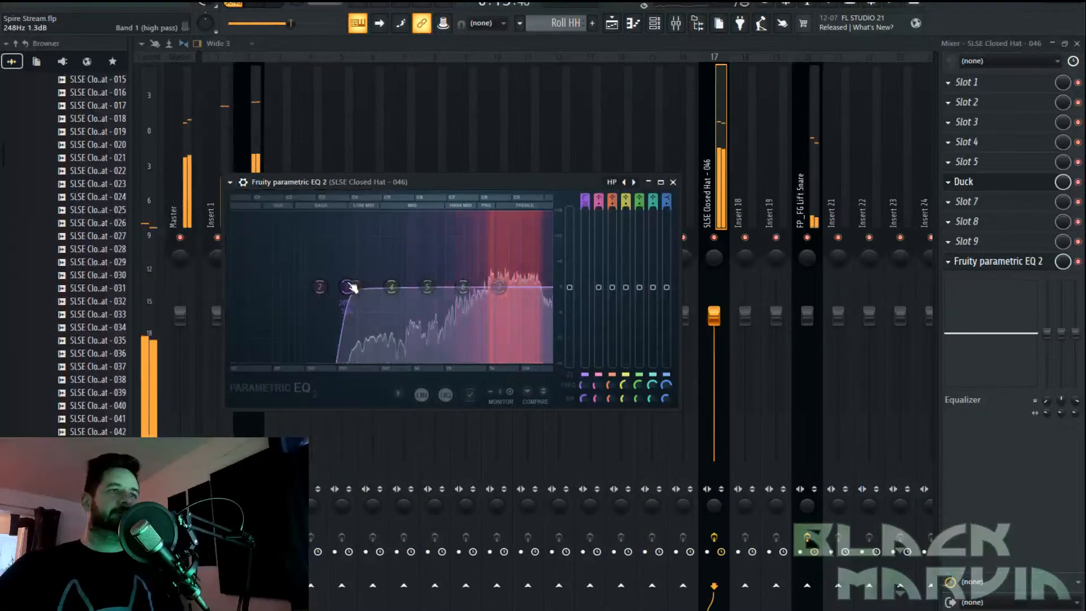
# Cut EQ band 4 to about -6.9 dB near 5820 Hz, lower band 5 in the treble, and move the EQ to slot 9
pyautogui.moveTo(499, 287); pyautogui.dragTo(492, 315)
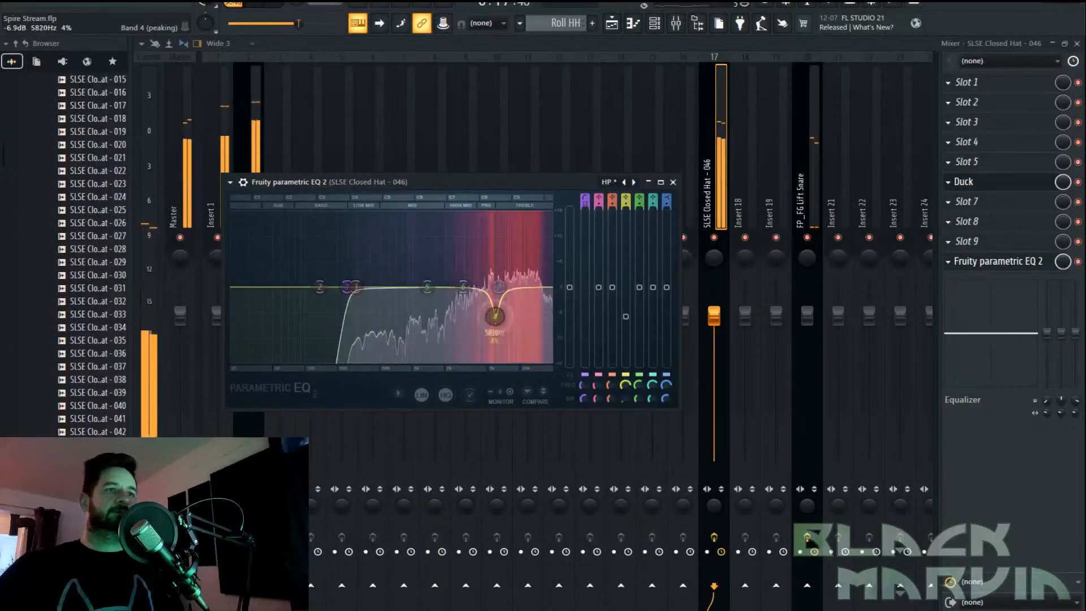
pyautogui.moveTo(427, 286); pyautogui.dragTo(531, 310)
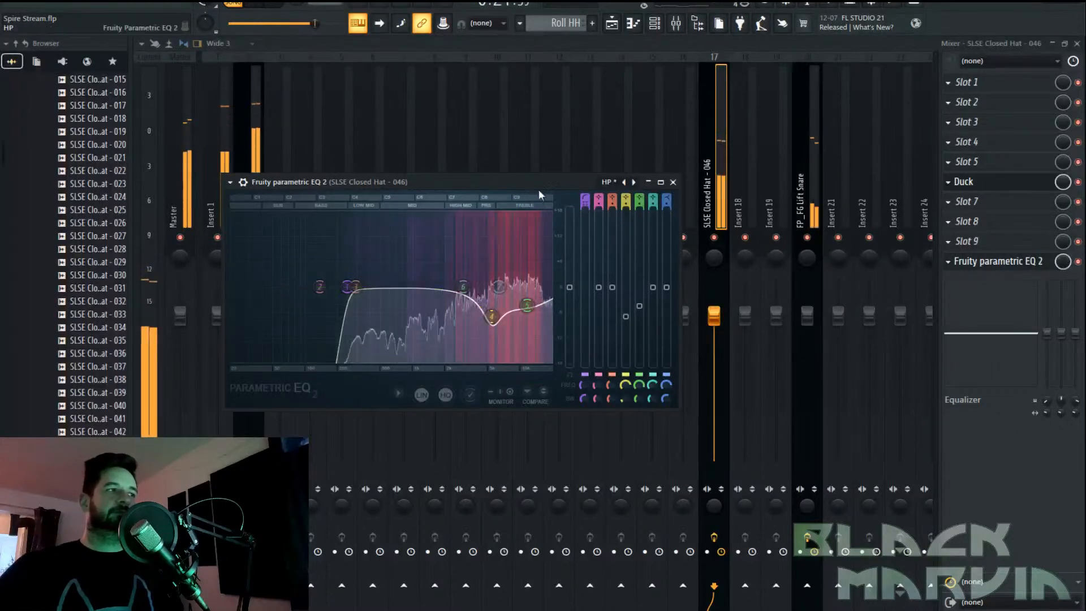
pyautogui.scroll(-4, 526, 312)
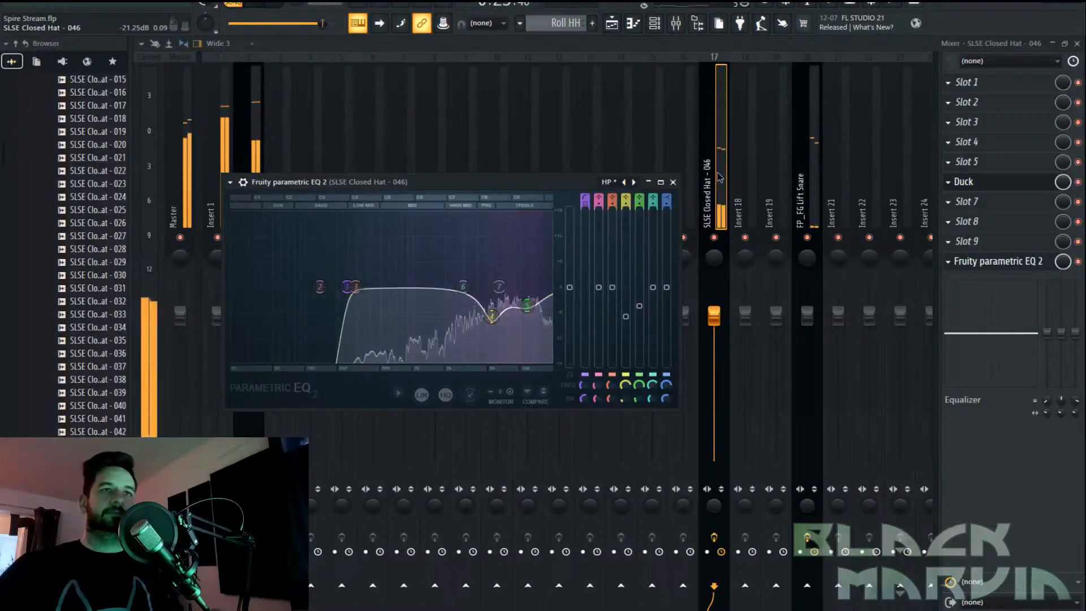
pyautogui.click(673, 182)
pyautogui.moveTo(984, 261); pyautogui.dragTo(1004, 245)
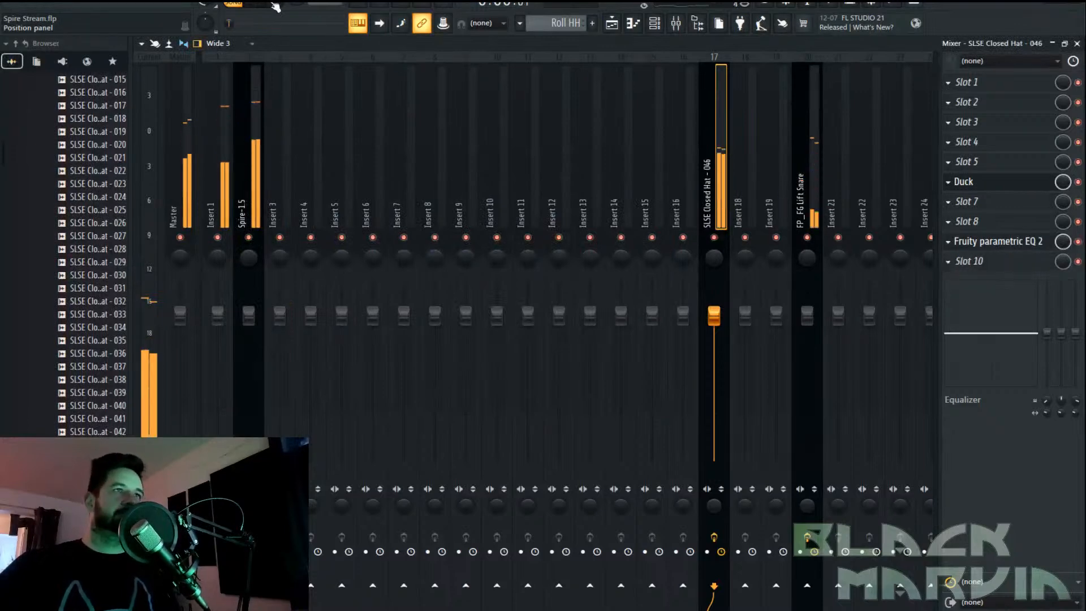
pyautogui.press('space')
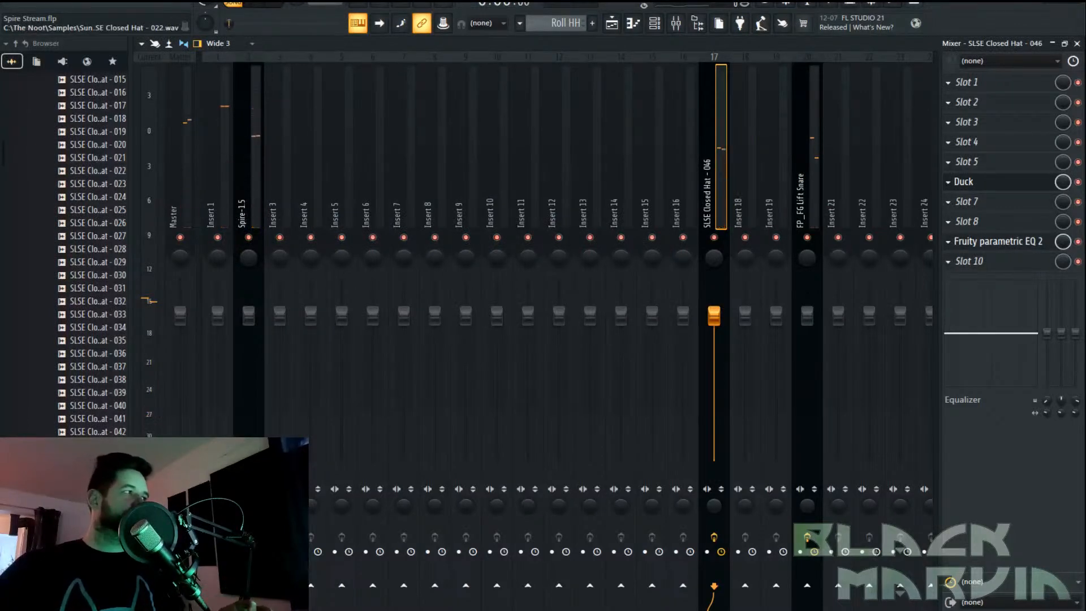
# Create a pattern named Wide FX and add another Spire-1.5 instance as a new channel
pyautogui.click(654, 23)
pyautogui.click(592, 24)
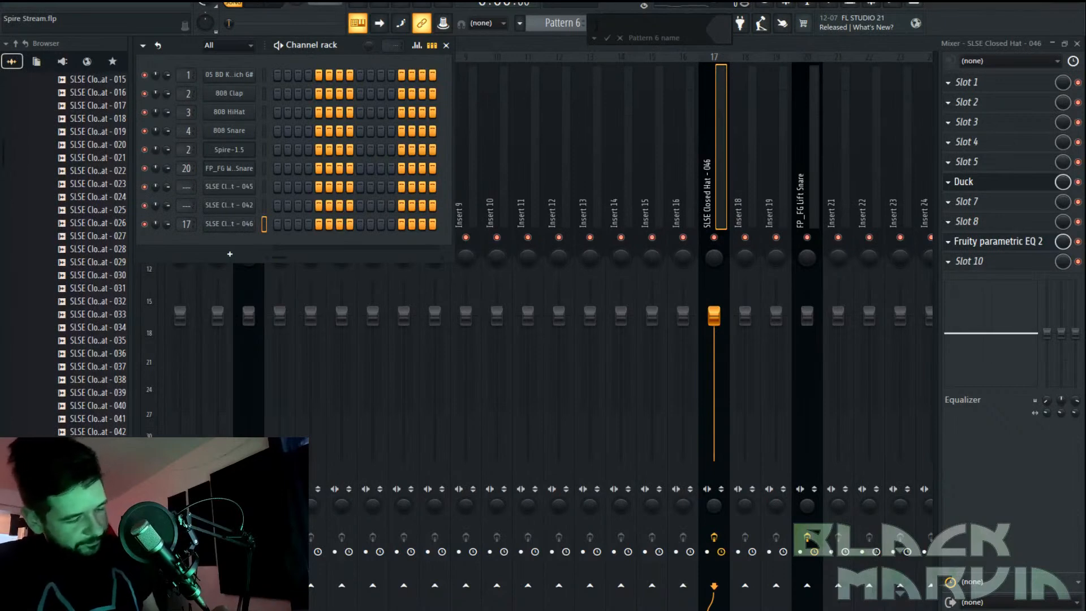
pyautogui.write('Wide FX')
pyautogui.press('Return')
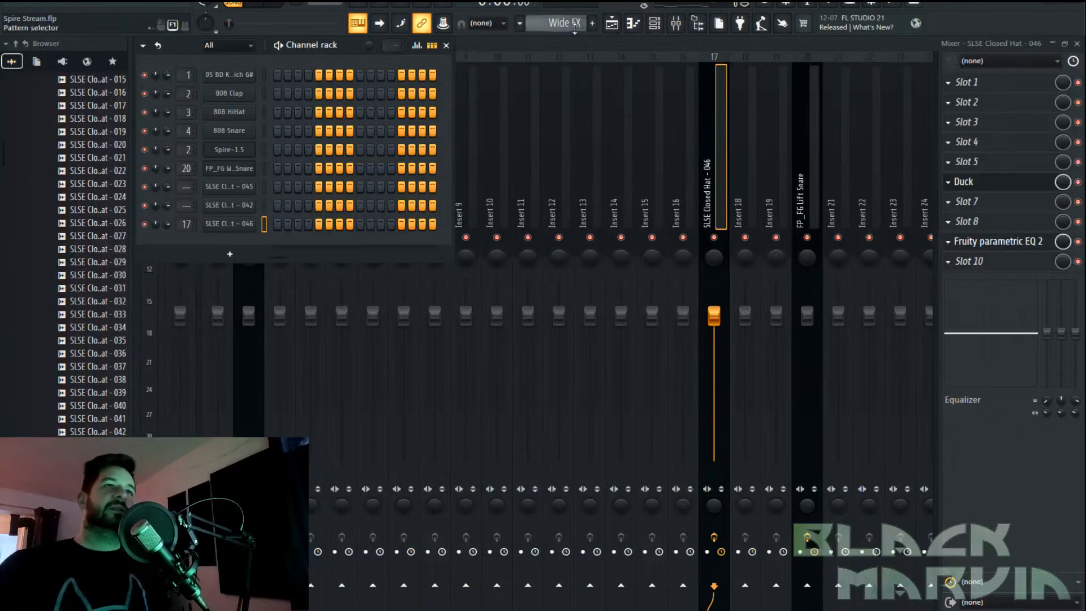
pyautogui.click(238, 253)
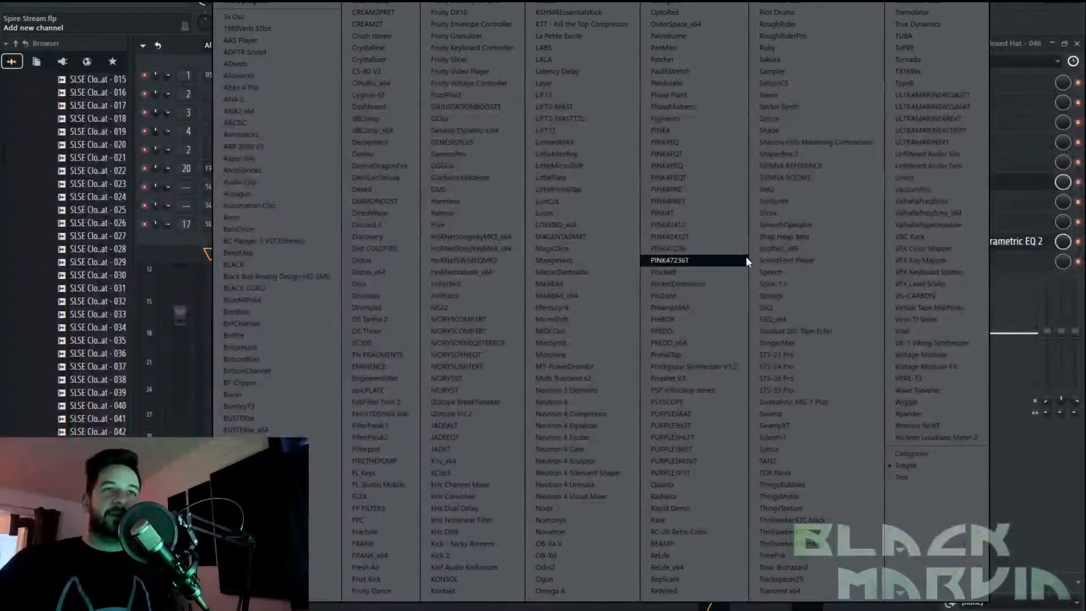
pyautogui.click(817, 284)
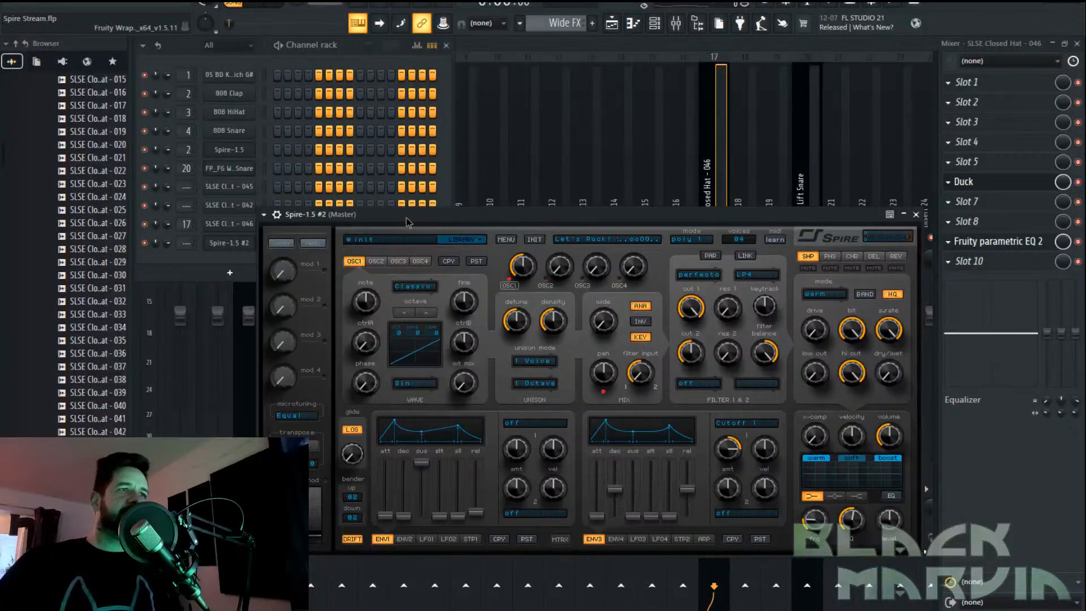
pyautogui.moveTo(404, 220); pyautogui.dragTo(509, 132)
# Open the FS - Polymorph For Spire bank in the new Spire instance's preset library
pyautogui.click(490, 151)
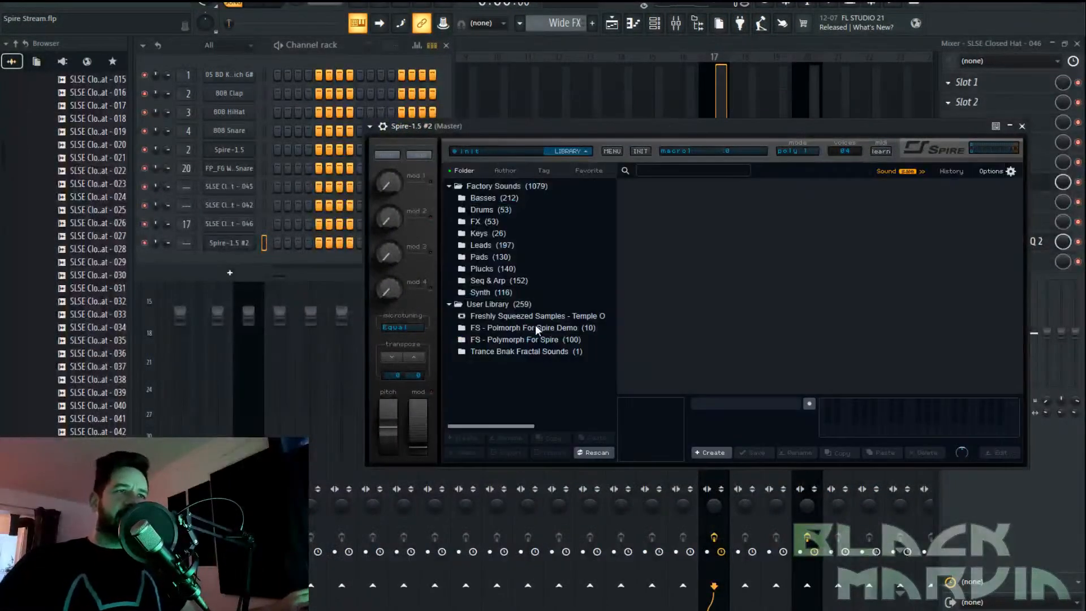
pyautogui.click(540, 341)
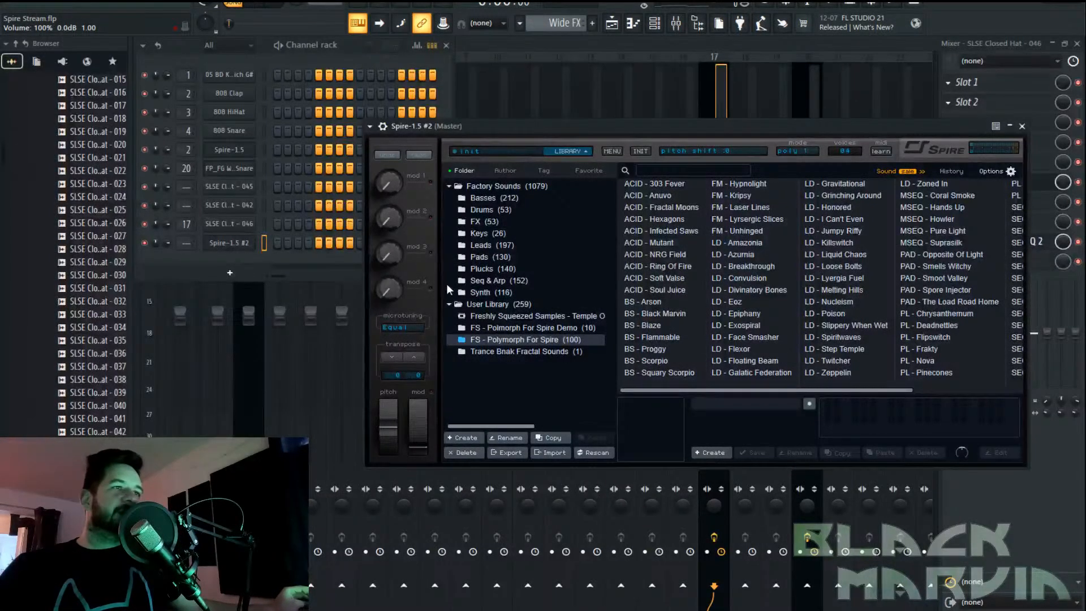
pyautogui.click(567, 151)
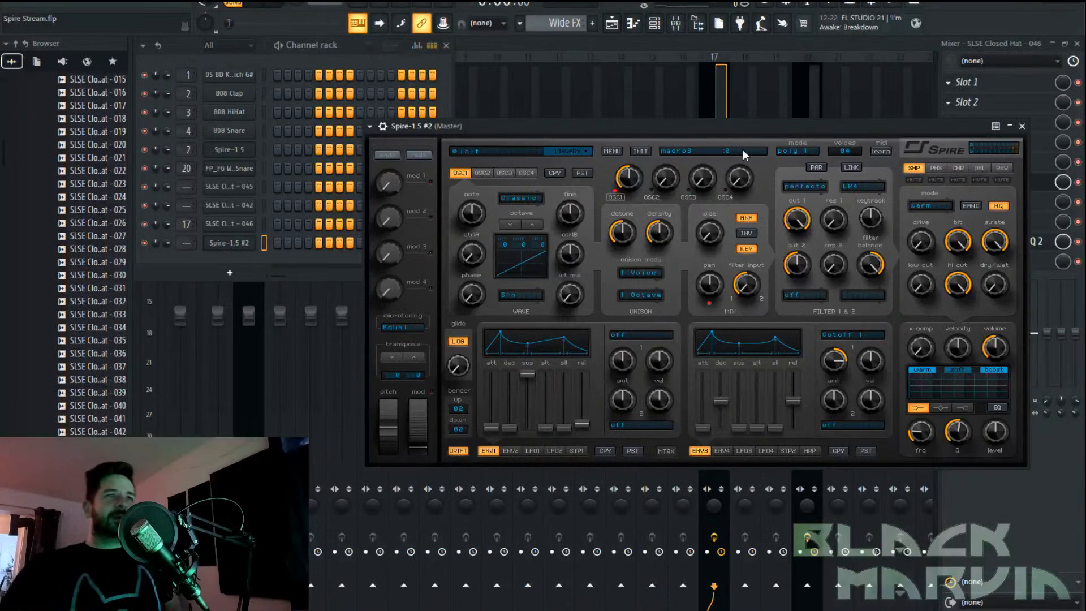
pyautogui.moveTo(737, 130); pyautogui.dragTo(748, 124)
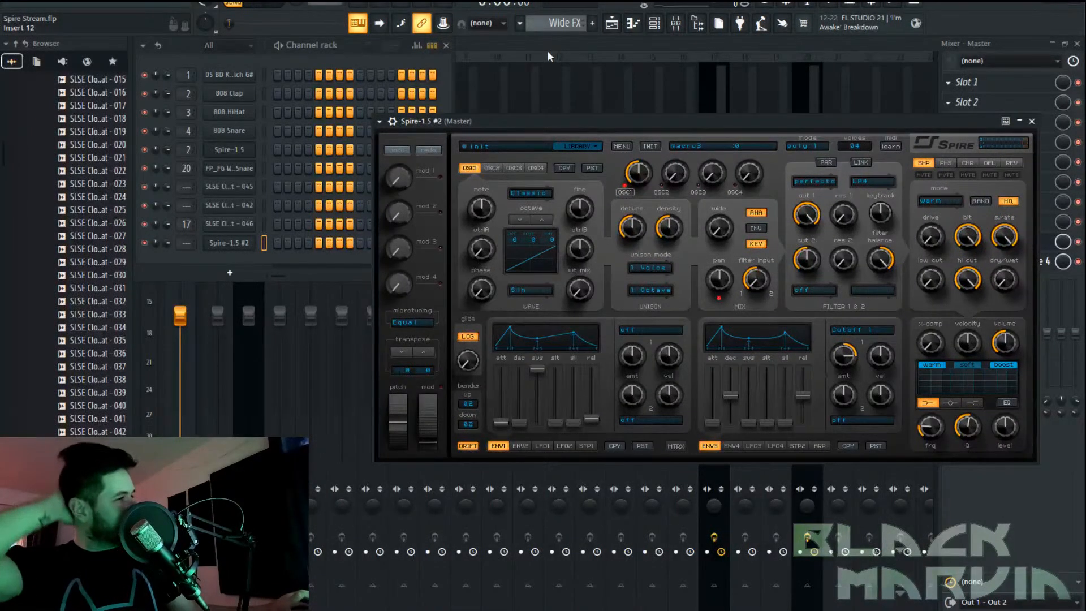
pyautogui.click(538, 147)
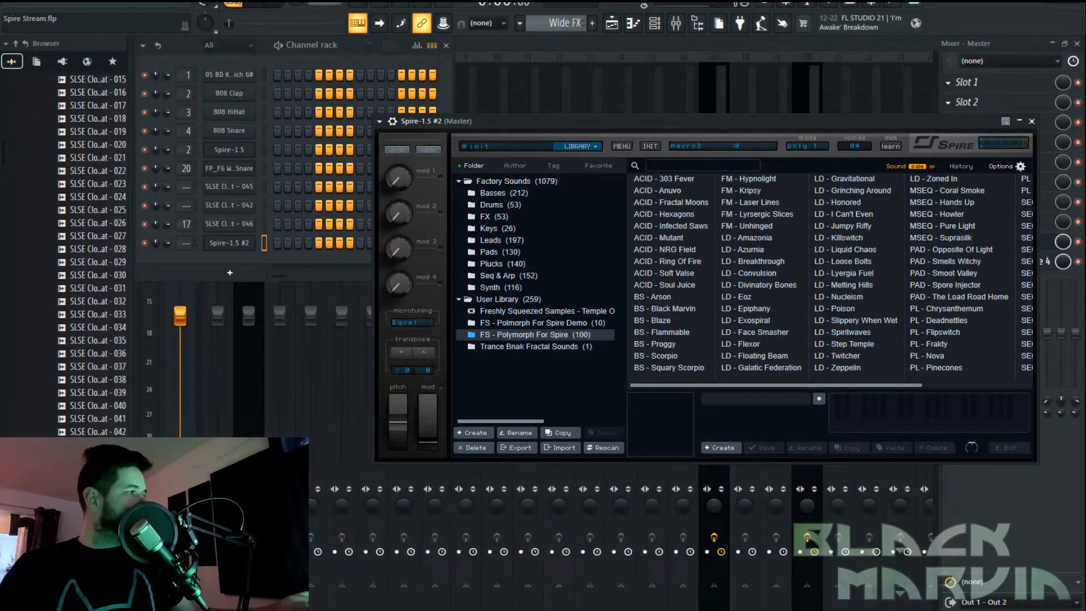
# Audition lead presets of the Polymorph bank from LD - Nucleism up to LD - Gravitational, trying the mod 1 macro
pyautogui.click(868, 297)
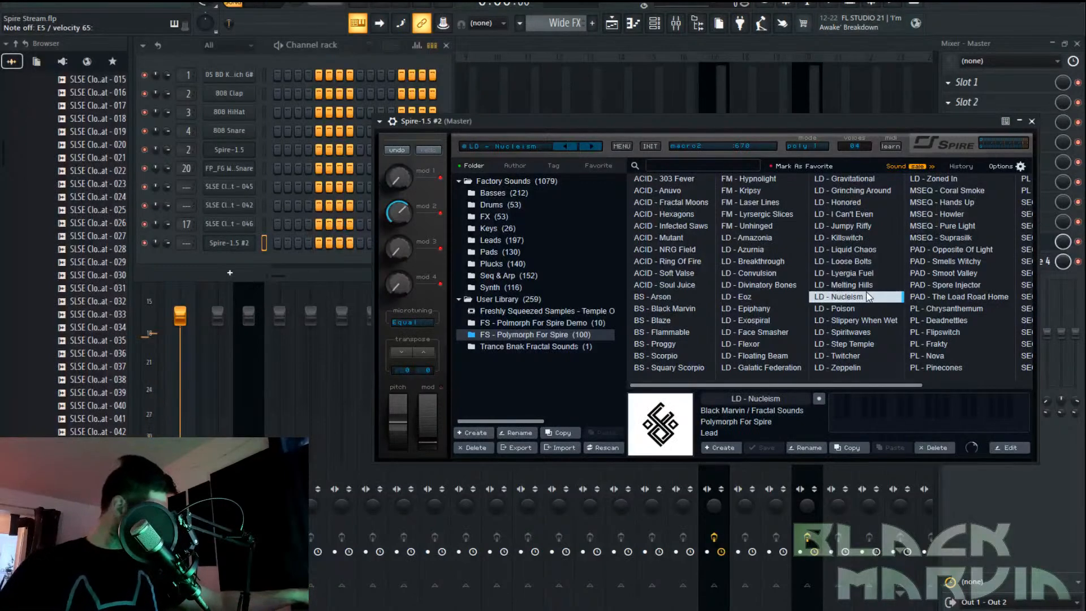
pyautogui.click(866, 287)
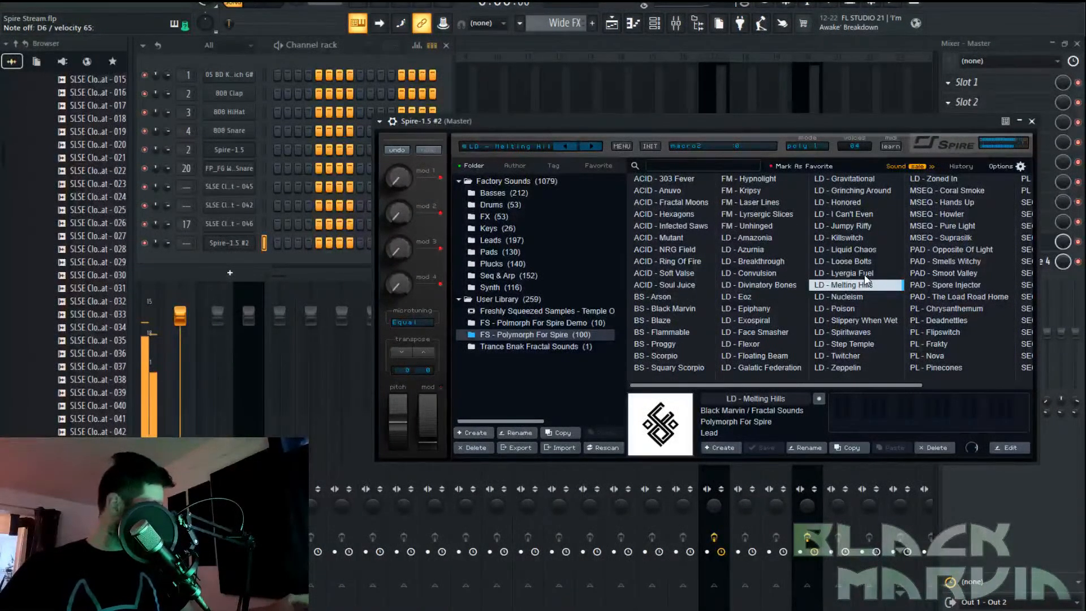
pyautogui.moveTo(398, 179)
pyautogui.mouseDown()
pyautogui.moveTo(398, 136)
pyautogui.moveTo(395, 164)
pyautogui.mouseUp()
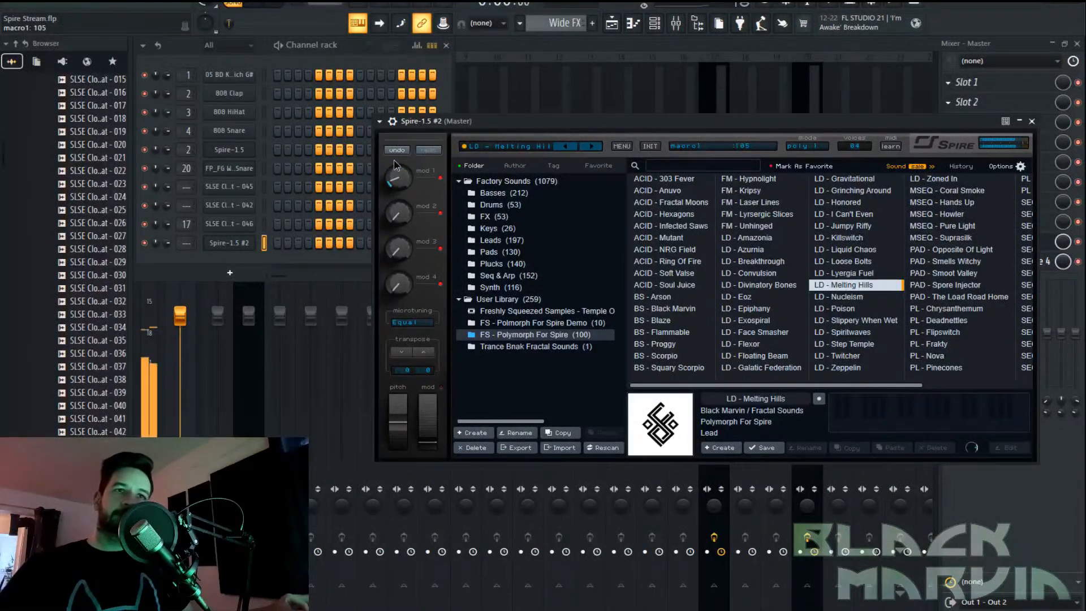
pyautogui.click(843, 272)
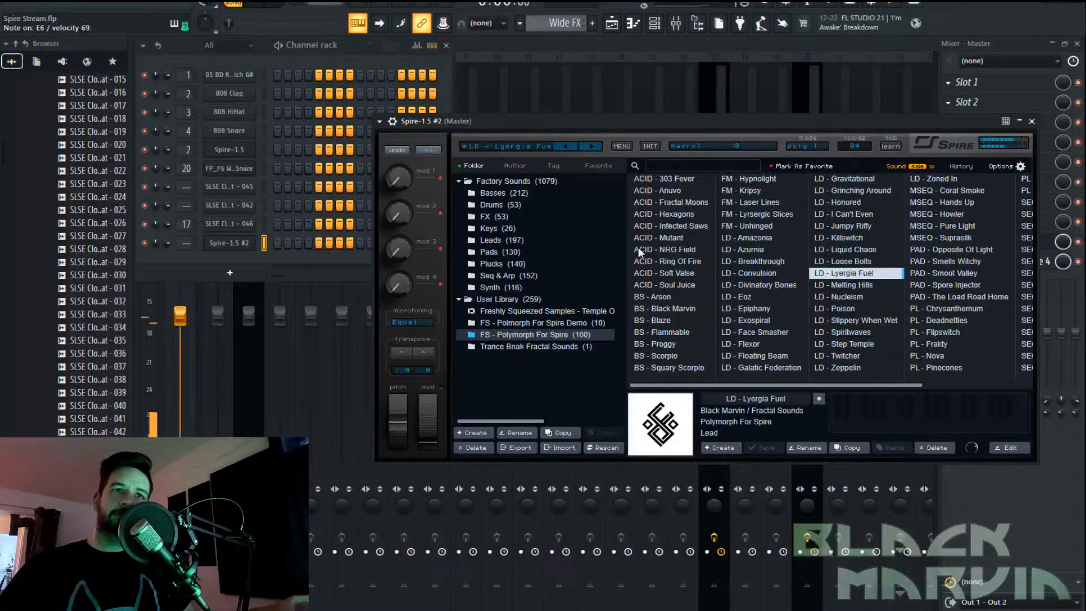
pyautogui.click(847, 261)
pyautogui.click(844, 250)
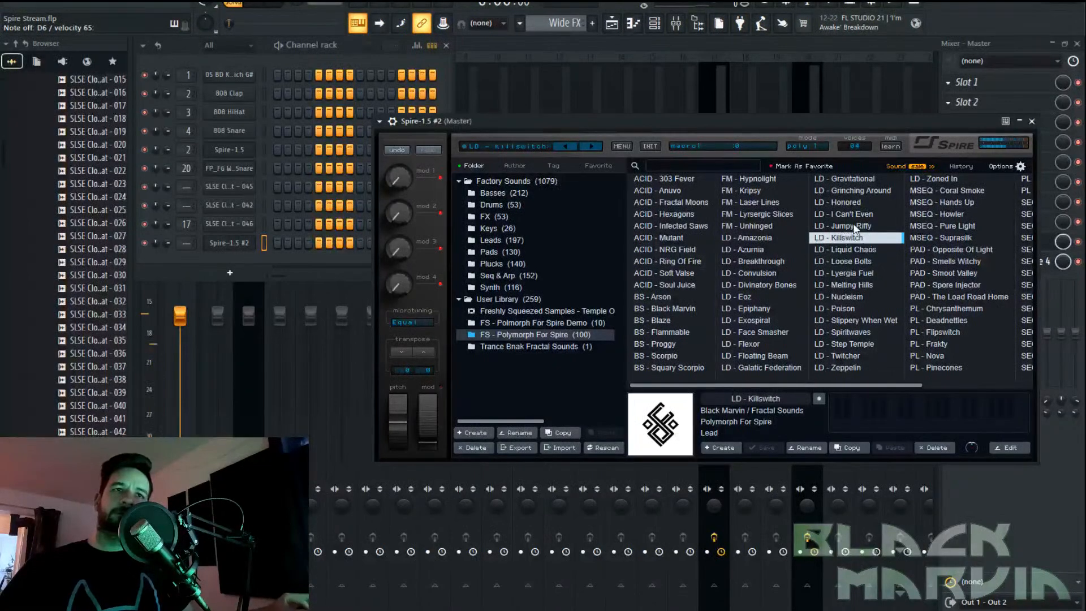
pyautogui.click(857, 226)
pyautogui.click(855, 215)
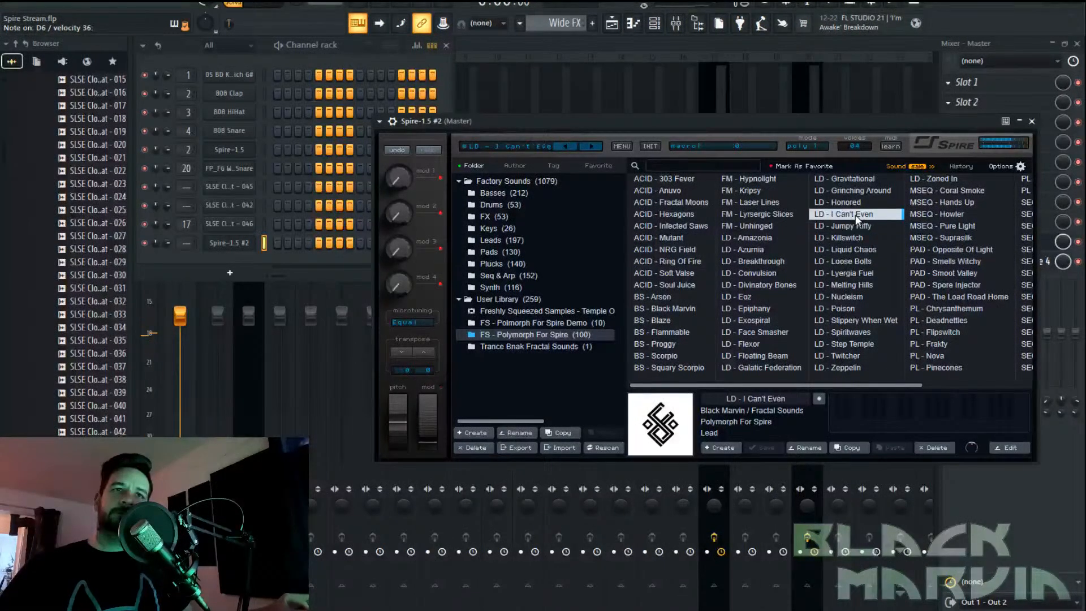
pyautogui.scroll(-2, 932, 229)
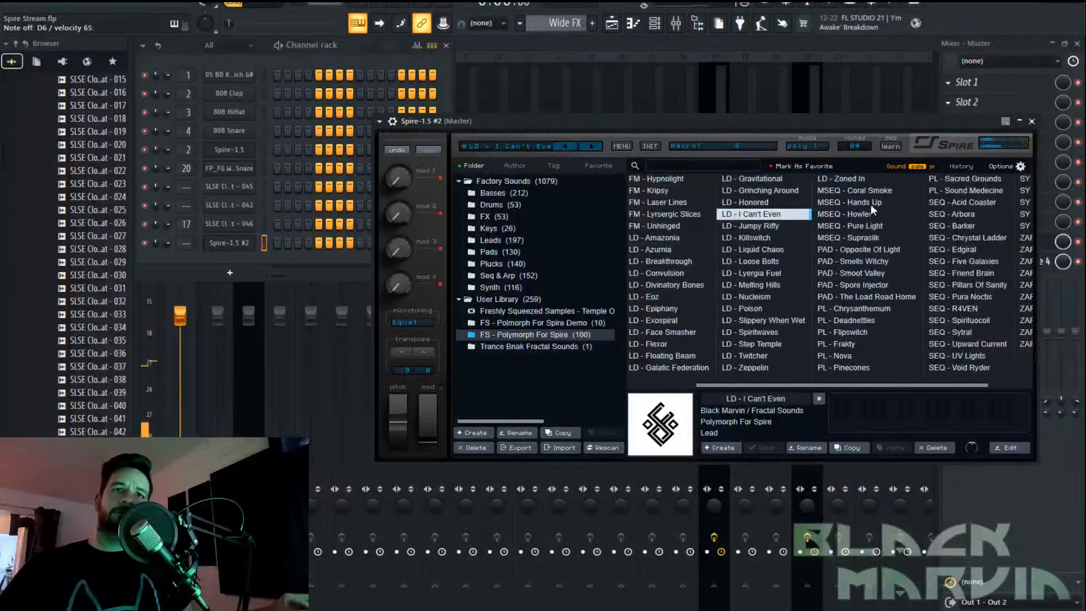
pyautogui.click(749, 203)
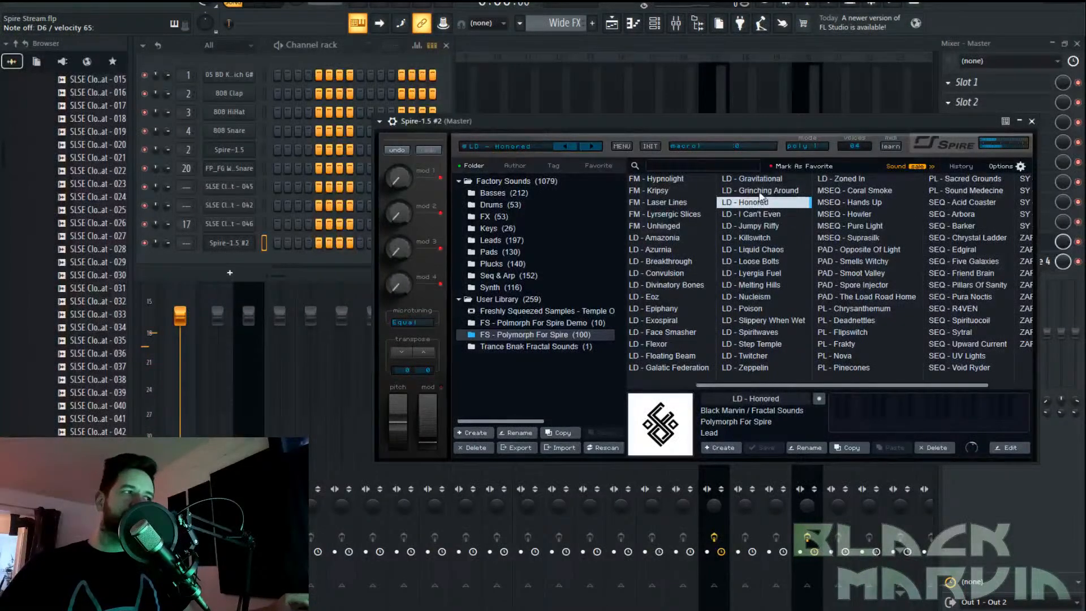
pyautogui.click(761, 190)
pyautogui.click(762, 180)
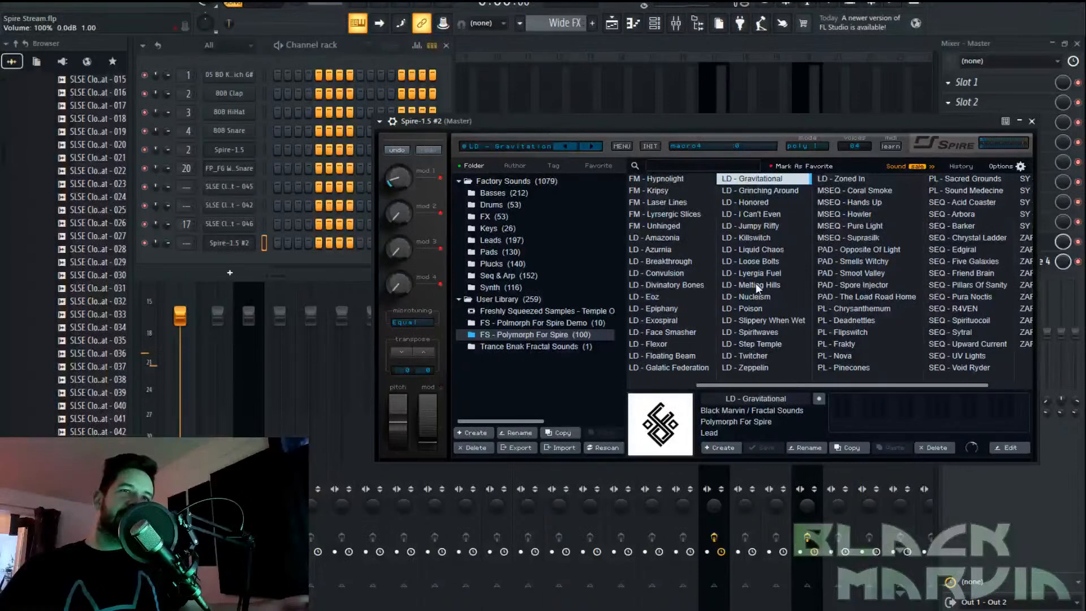
pyautogui.scroll(3, 748, 282)
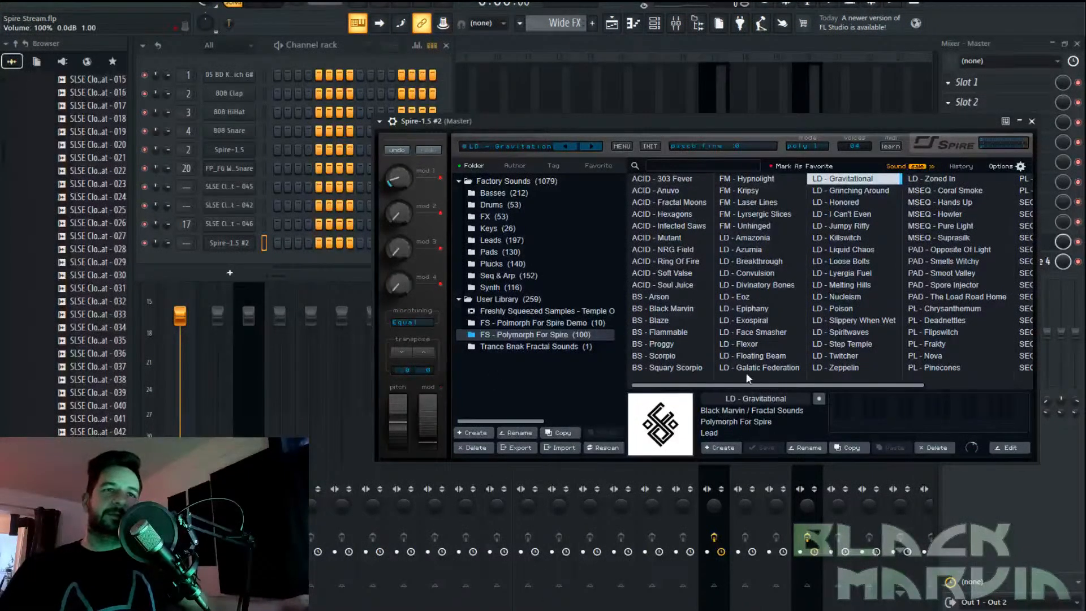
# Compare the neighbouring lead presets and load LD - Galatic Federation
pyautogui.click(766, 368)
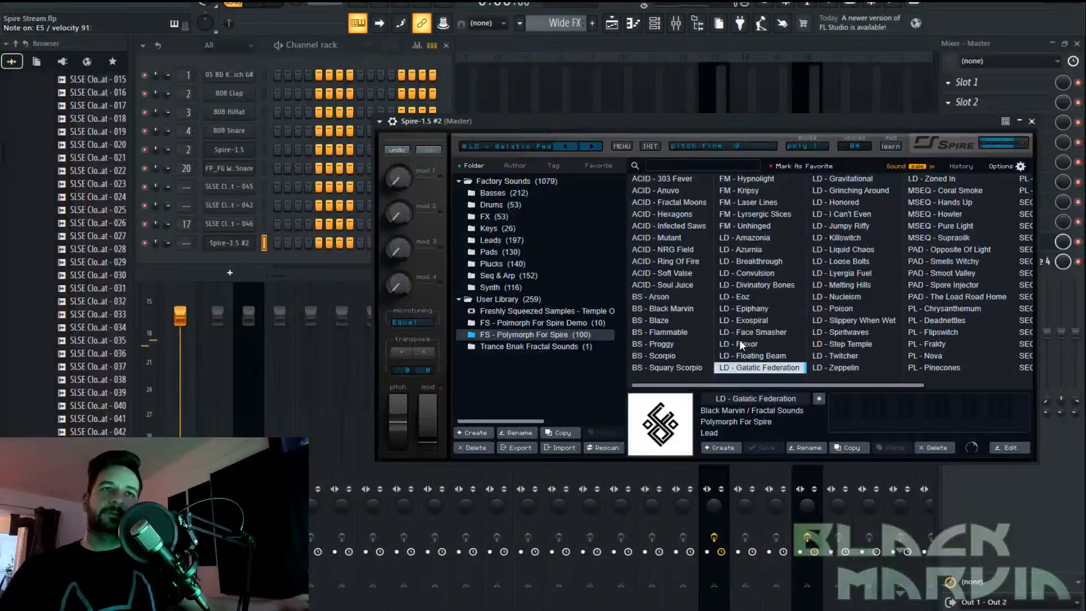
pyautogui.click(767, 356)
pyautogui.click(772, 367)
pyautogui.click(762, 347)
pyautogui.click(770, 368)
# Try the mod macros of the Galatic Federation preset, sweeping mod 4 up to 1000, and return them to 0
pyautogui.moveTo(422, 67); pyautogui.dragTo(395, 225)
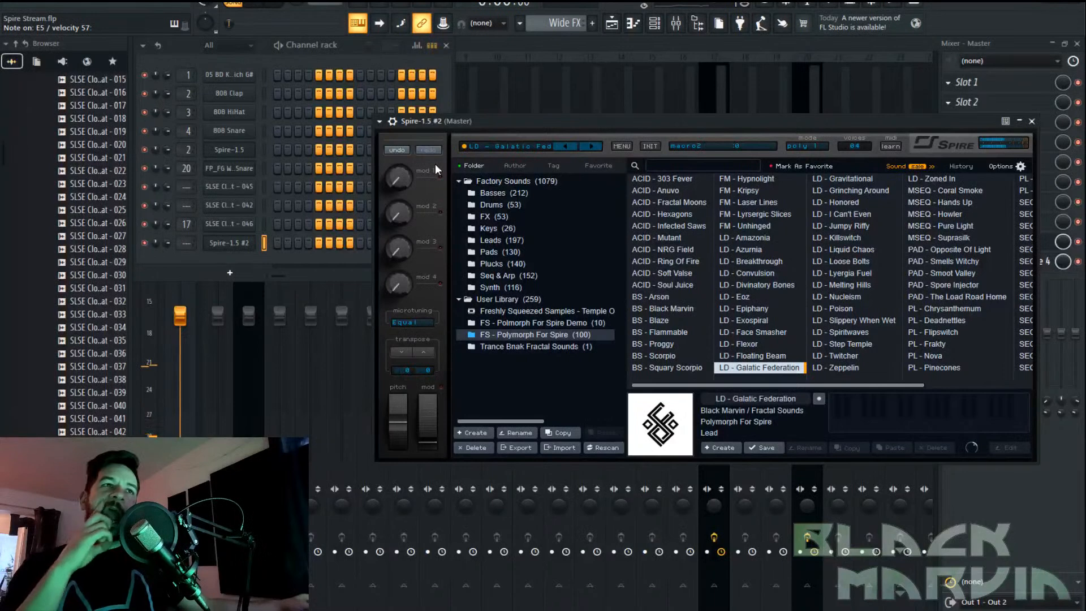
pyautogui.click(520, 147)
pyautogui.moveTo(399, 282); pyautogui.dragTo(402, 150)
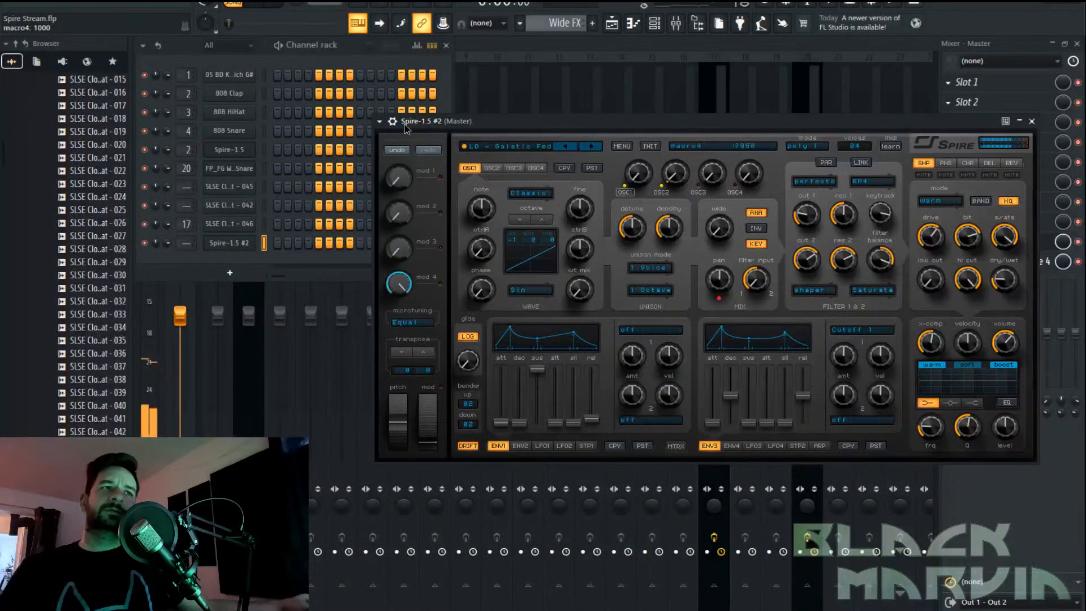
pyautogui.moveTo(398, 251); pyautogui.dragTo(371, 368)
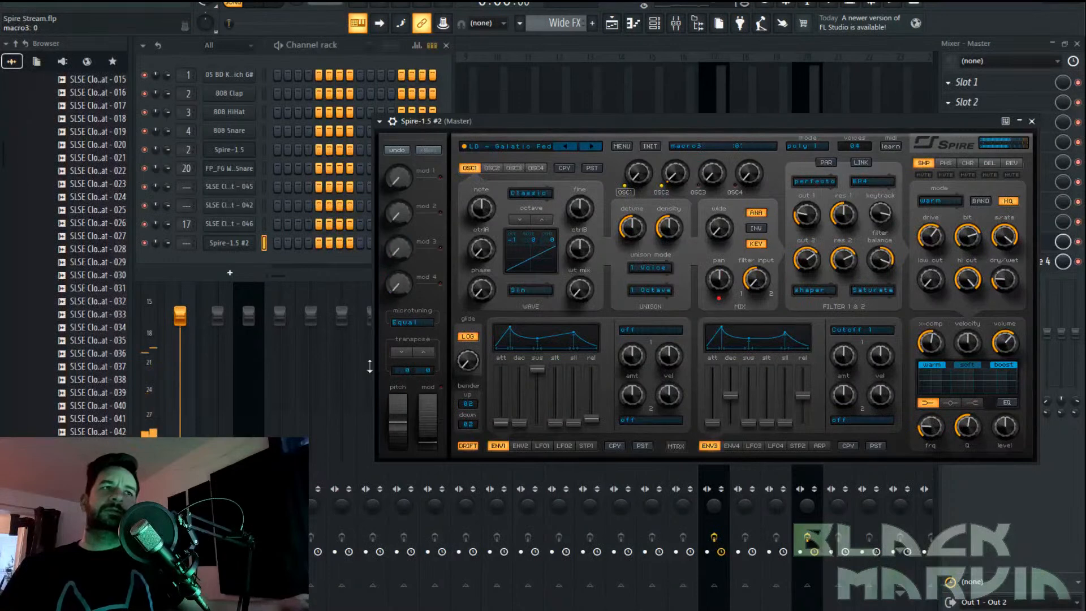
pyautogui.moveTo(400, 177); pyautogui.dragTo(403, 192)
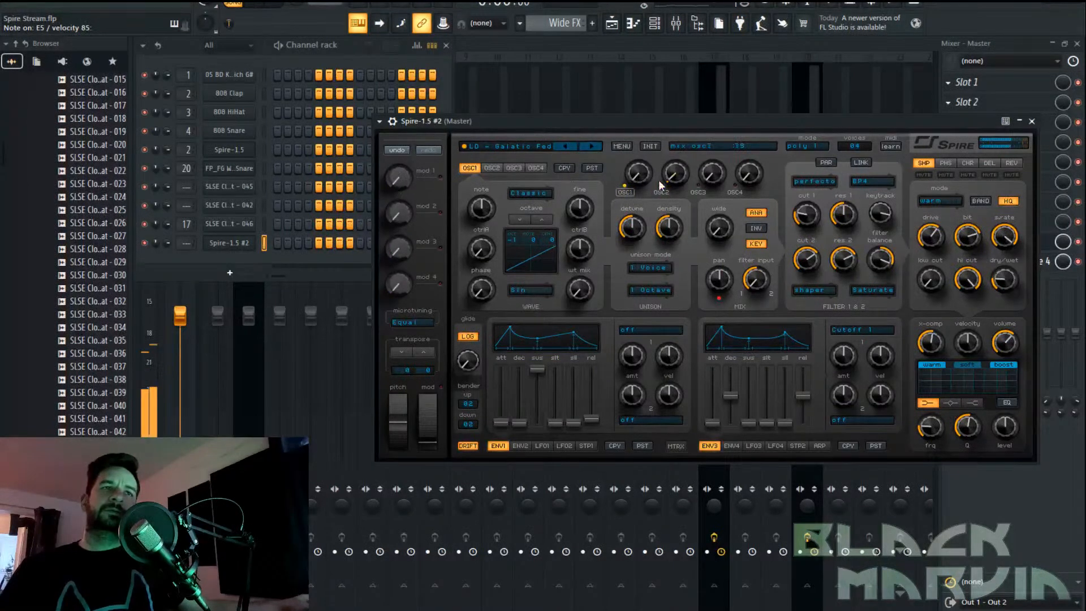
# In the new Spire channel's piano roll, add an E5 note at the start of bar 1 lasting eight steps
pyautogui.rightClick(258, 242)
pyautogui.click(283, 241)
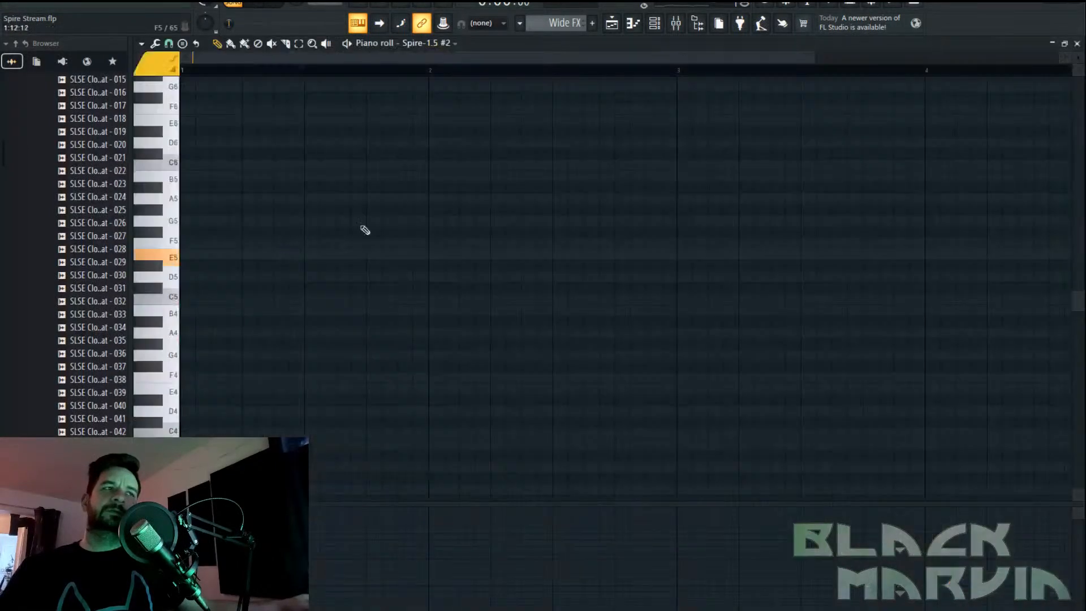
pyautogui.click(190, 255)
pyautogui.moveTo(199, 256); pyautogui.dragTo(294, 263)
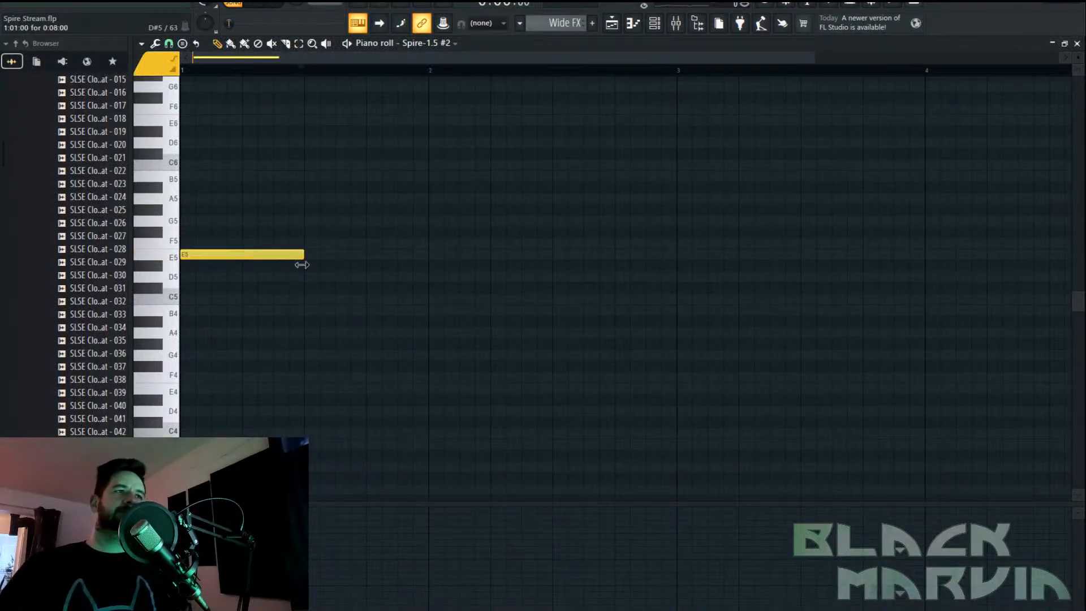
# Place the Wide FX pattern on playlist Track 7 at bar 1 and play the arrangement
pyautogui.click(613, 23)
pyautogui.click(347, 295)
pyautogui.moveTo(346, 295); pyautogui.dragTo(318, 295)
pyautogui.press('space')
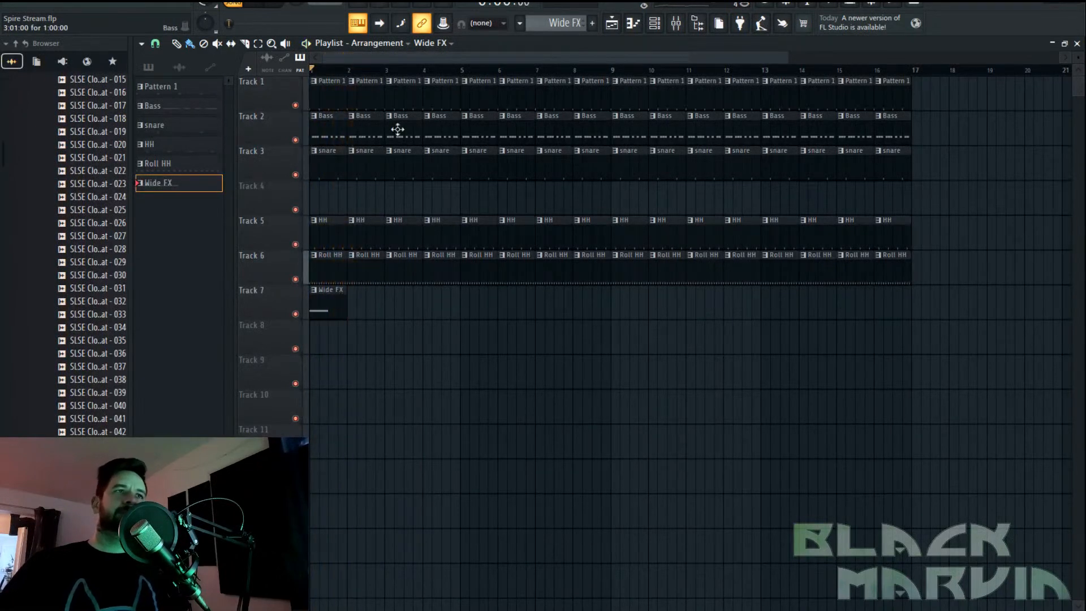
# Route the Wide FX Spire channel to mixer insert 13 and play the arrangement to check its signal
pyautogui.press('F9')
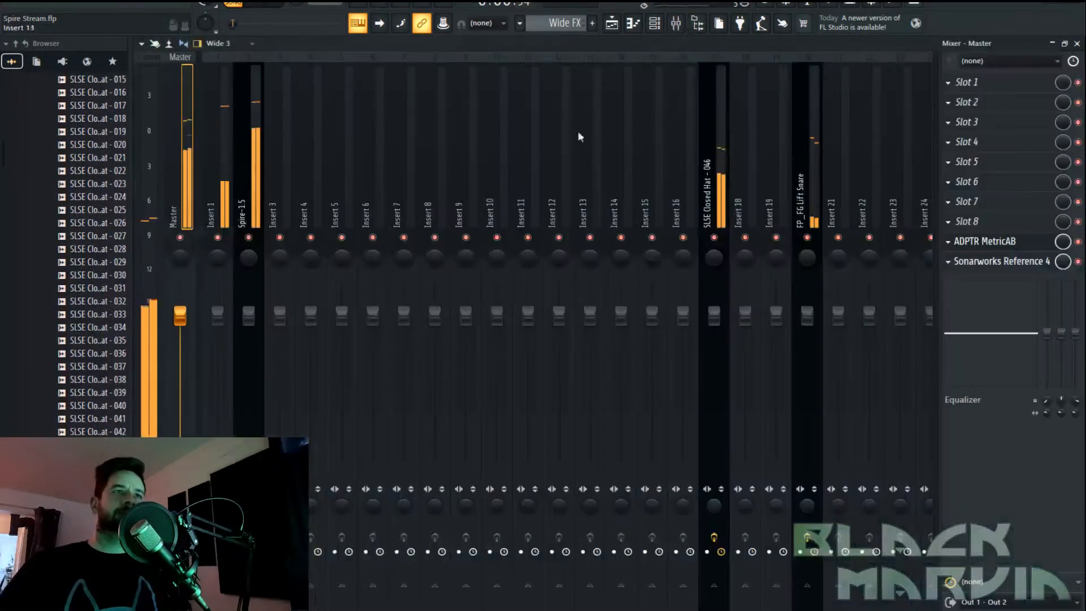
pyautogui.press('space')
pyautogui.rightClick(585, 180)
pyautogui.moveTo(647, 191)
pyautogui.click(767, 193)
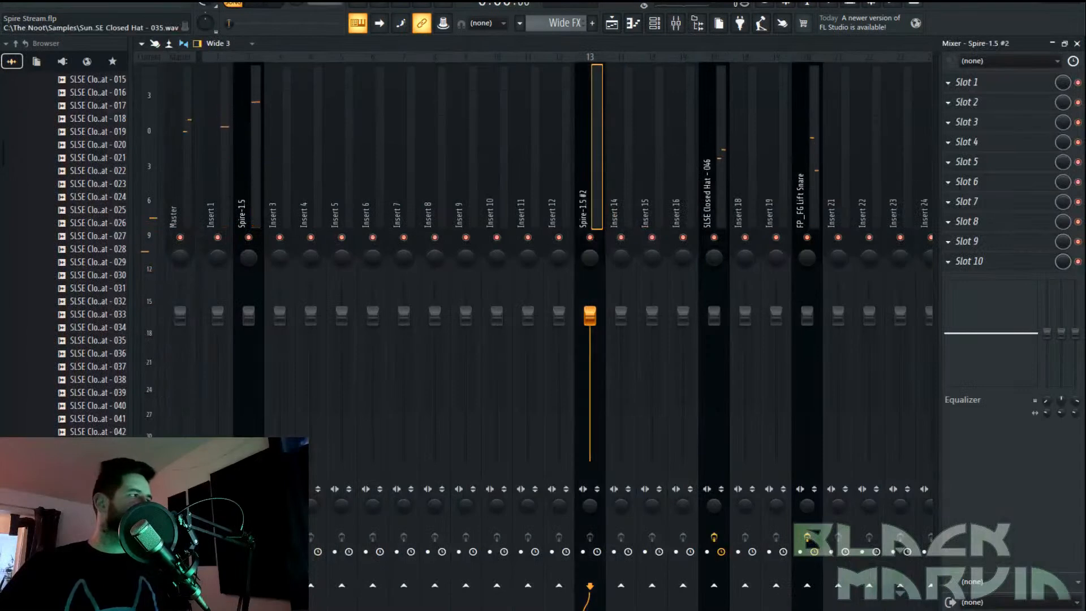
pyautogui.press('space')
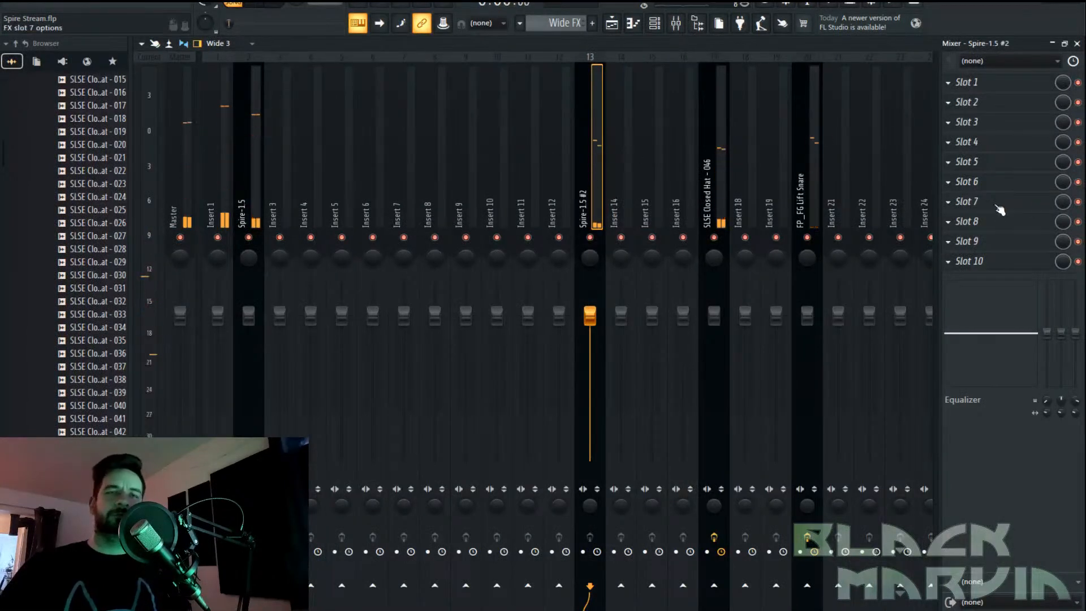
# Load Edison in slot 8 of the Spire-1.5 #2 mixer track and arm it for recording on input
pyautogui.click(987, 219)
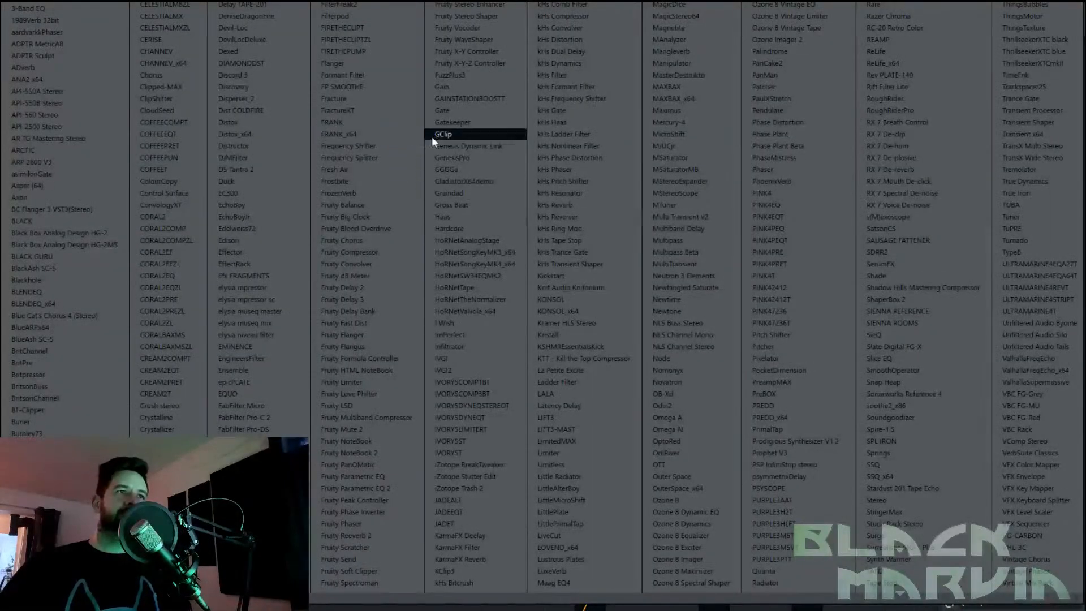
pyautogui.click(283, 240)
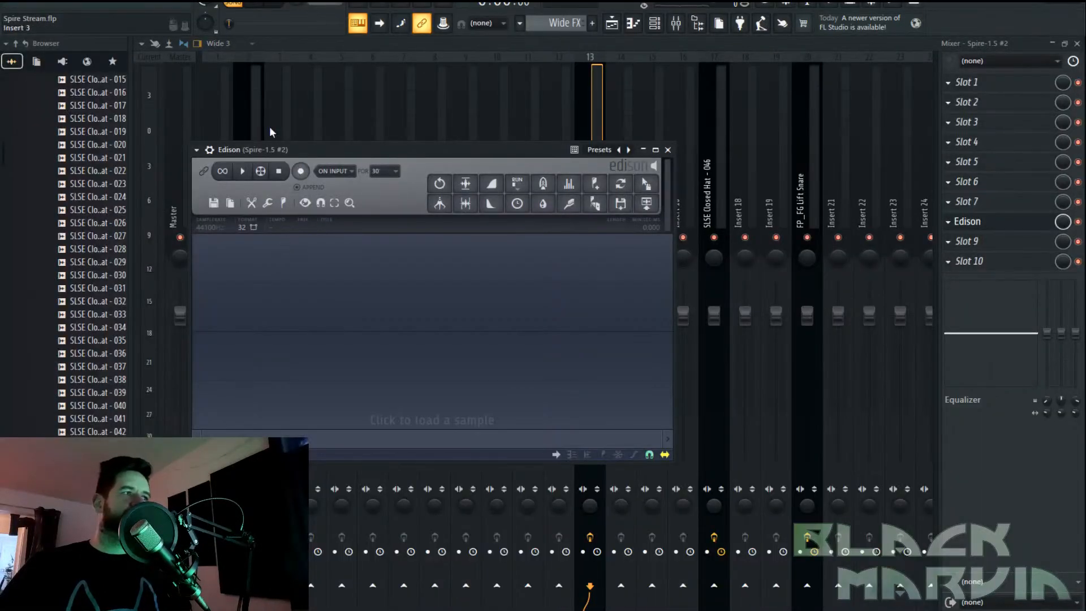
pyautogui.click(301, 171)
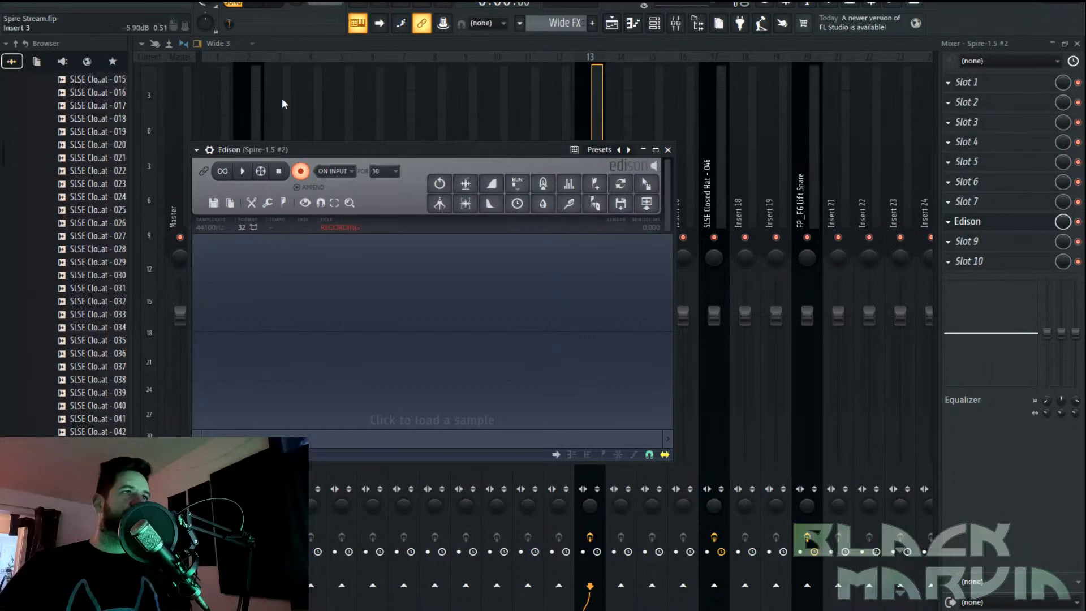
# Record five playback takes of the Wide FX stab into Edison, restarting the song for each one, and stop recording
pyautogui.click(256, 2)
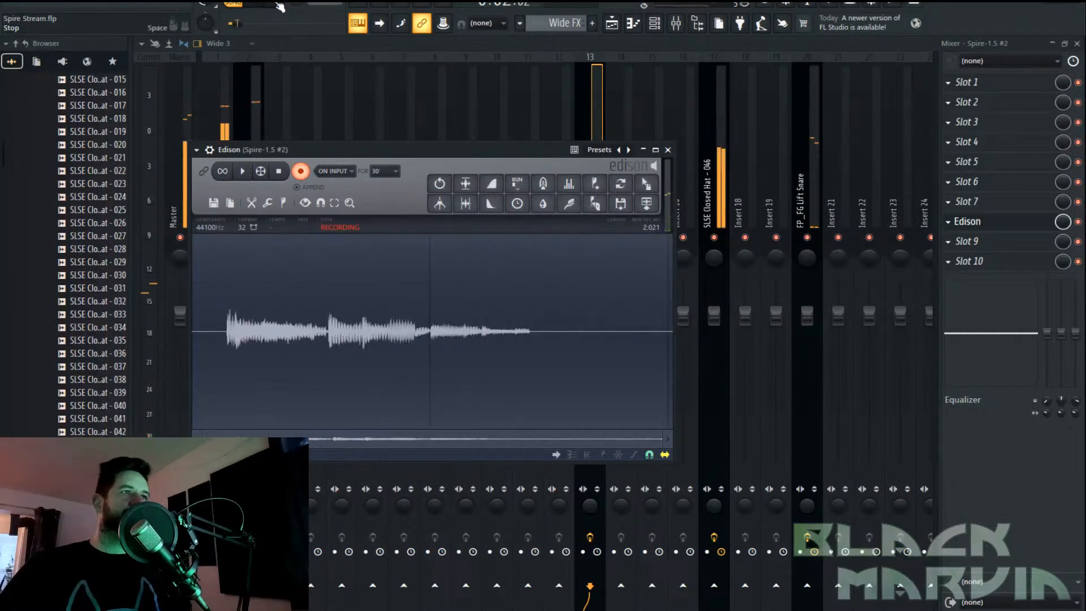
pyautogui.click(279, 5)
pyautogui.click(263, 4)
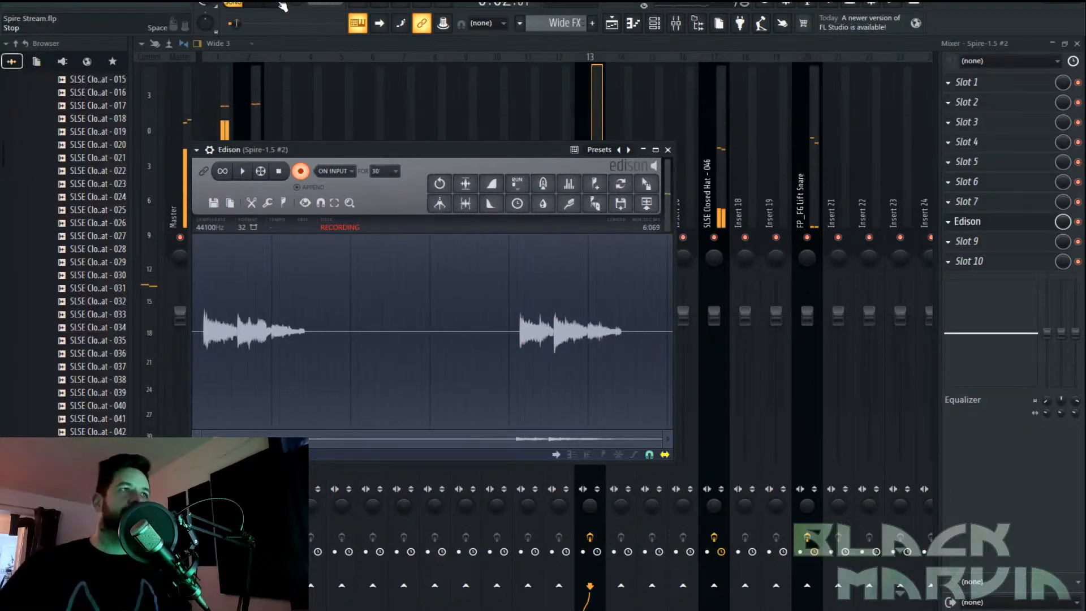
pyautogui.click(279, 5)
pyautogui.click(256, 5)
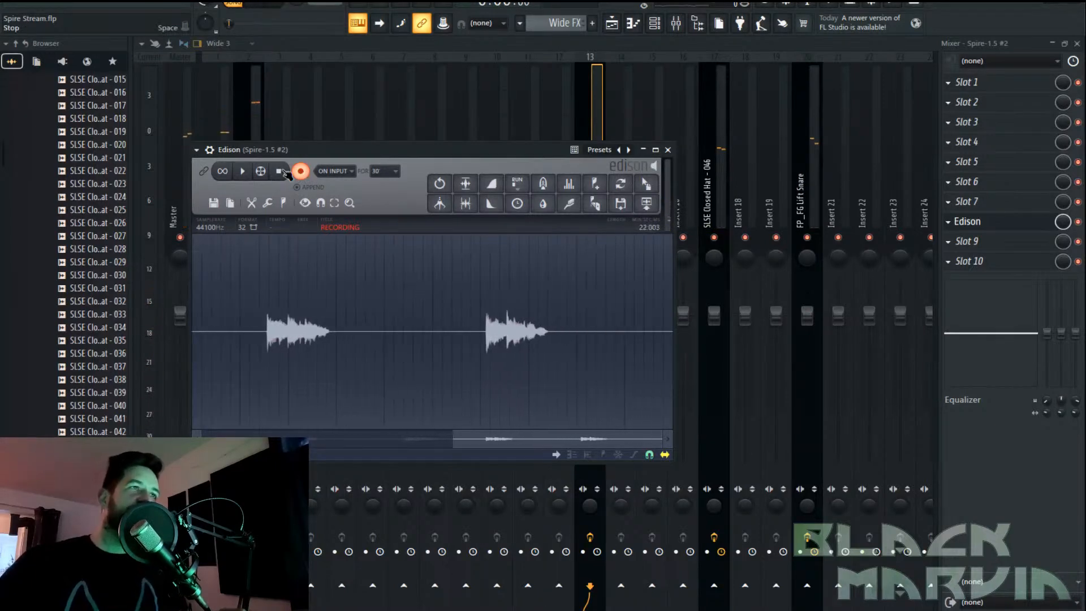
pyautogui.press('space')
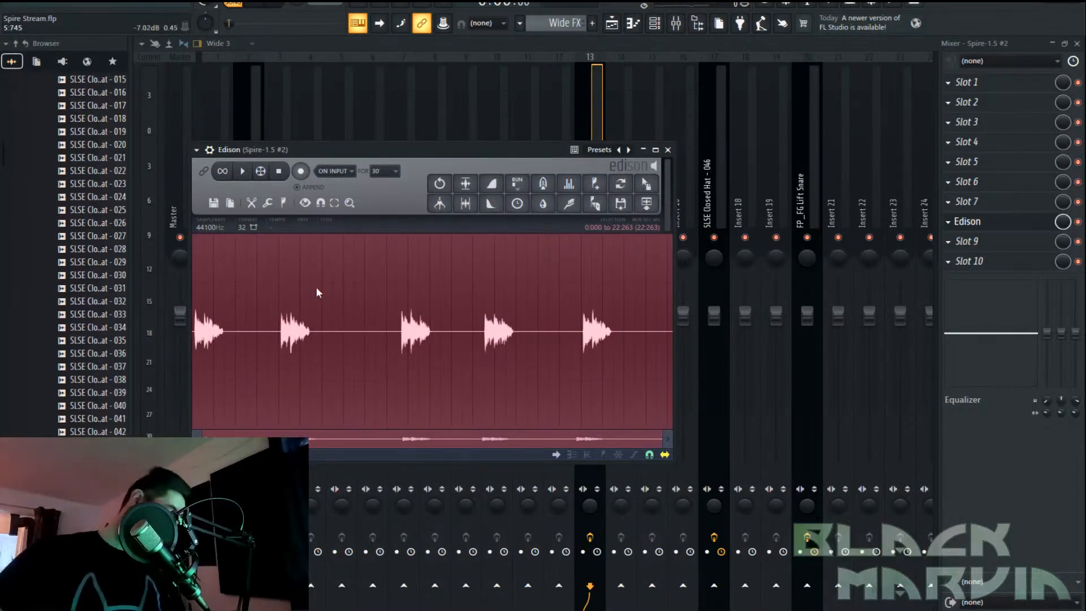
# Trim the silence before the first stab in the Edison recording and normalize the whole sample
pyautogui.scroll(5, 246, 330)
pyautogui.moveTo(257, 440); pyautogui.dragTo(212, 440)
pyautogui.scroll(6, 210, 357)
pyautogui.scroll(5, 226, 342)
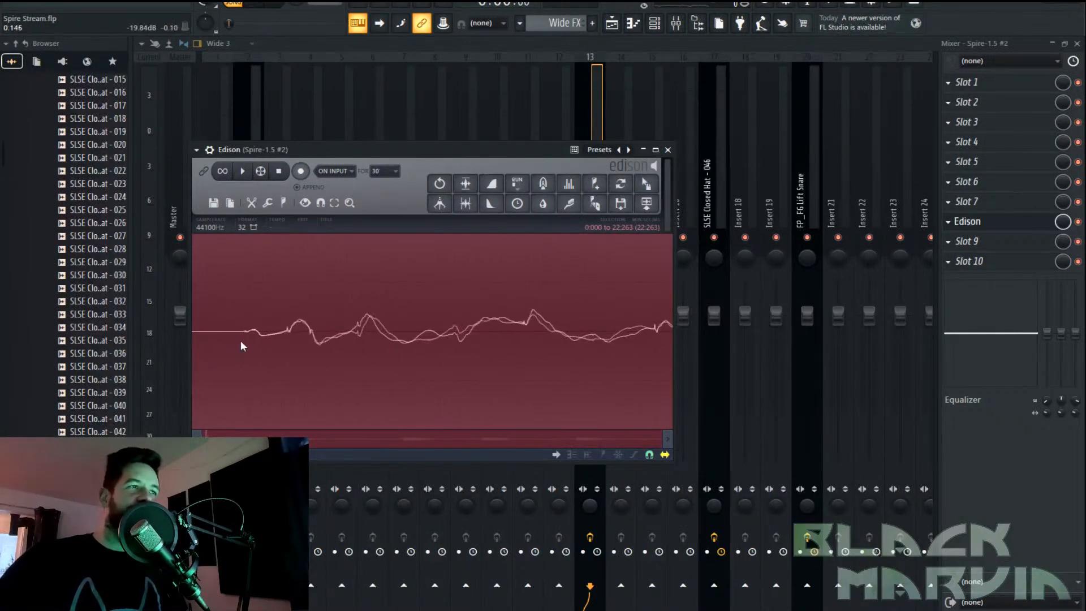
pyautogui.click(249, 334)
pyautogui.moveTo(247, 331); pyautogui.dragTo(178, 325)
pyautogui.scroll(-5, 455, 386)
pyautogui.moveTo(347, 329); pyautogui.dragTo(173, 274)
pyautogui.scroll(-2, 400, 301)
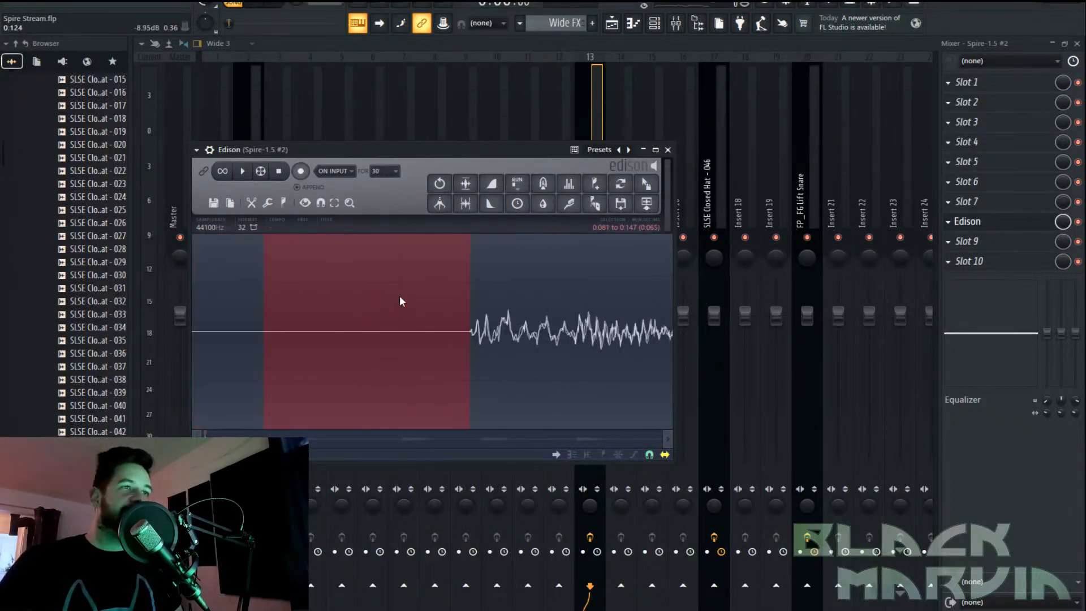
pyautogui.scroll(-2, 400, 301)
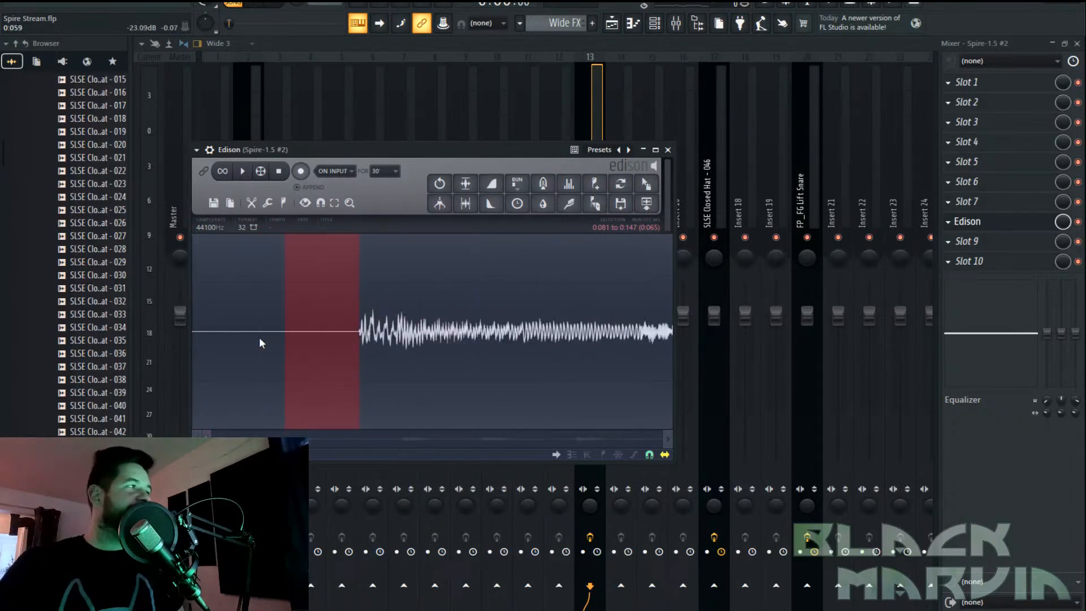
pyautogui.press('space')
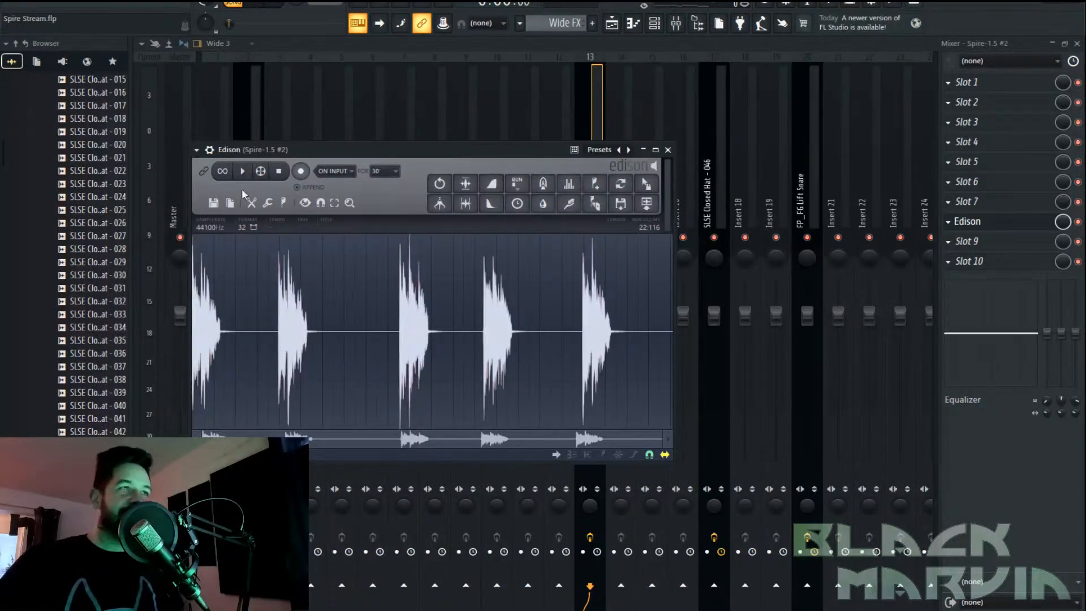
# Save the Edison recording as Stabs.wav, return to the playlist and bring up the file explorer to fetch the sample
pyautogui.click(215, 203)
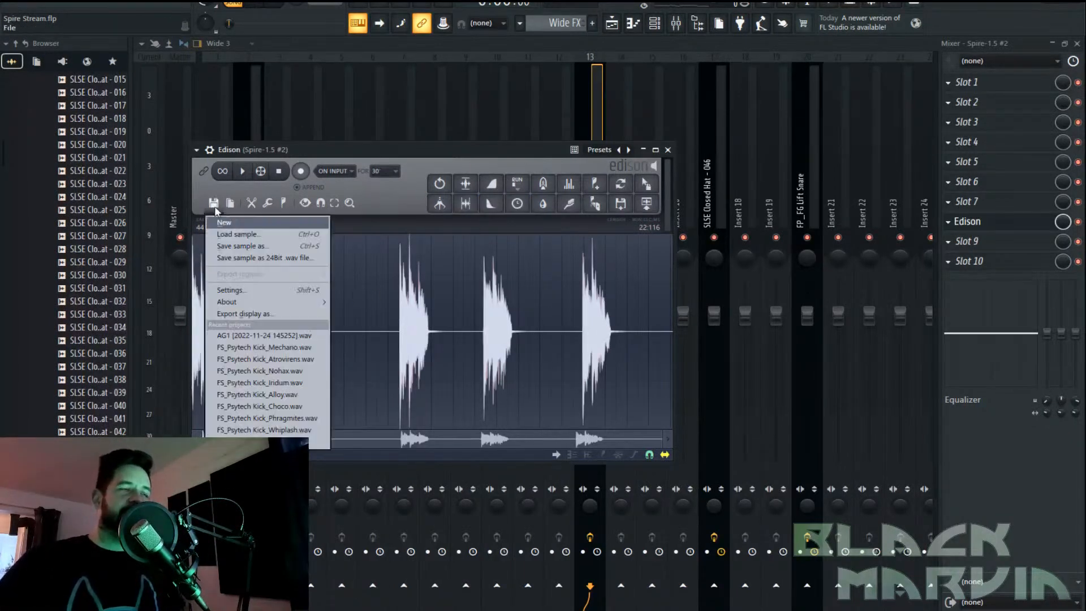
pyautogui.click(238, 246)
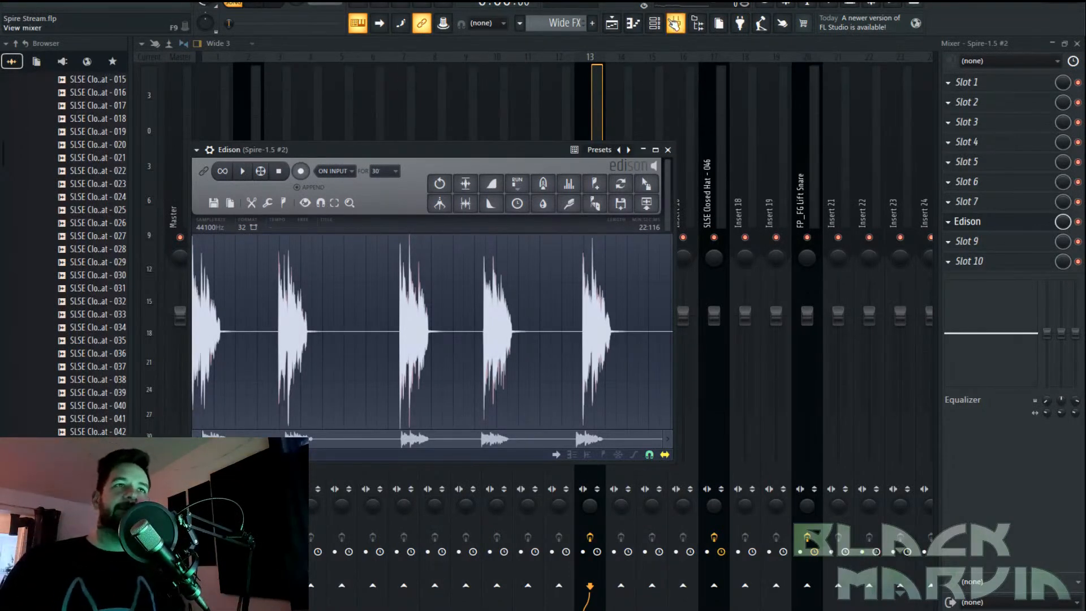
pyautogui.press('F5')
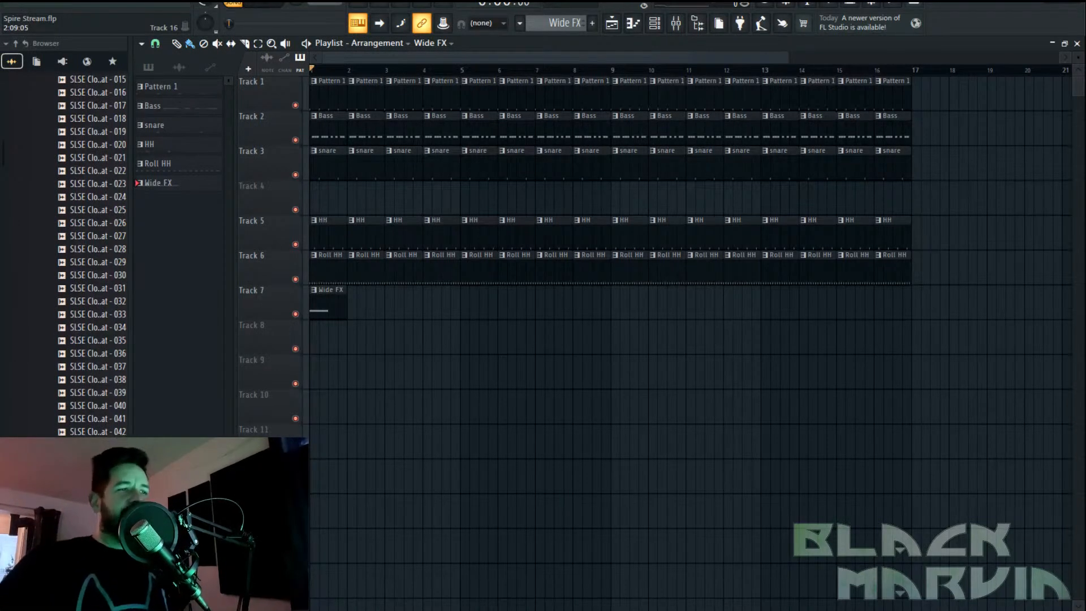
pyautogui.moveTo(305, 609)
pyautogui.click(365, 522)
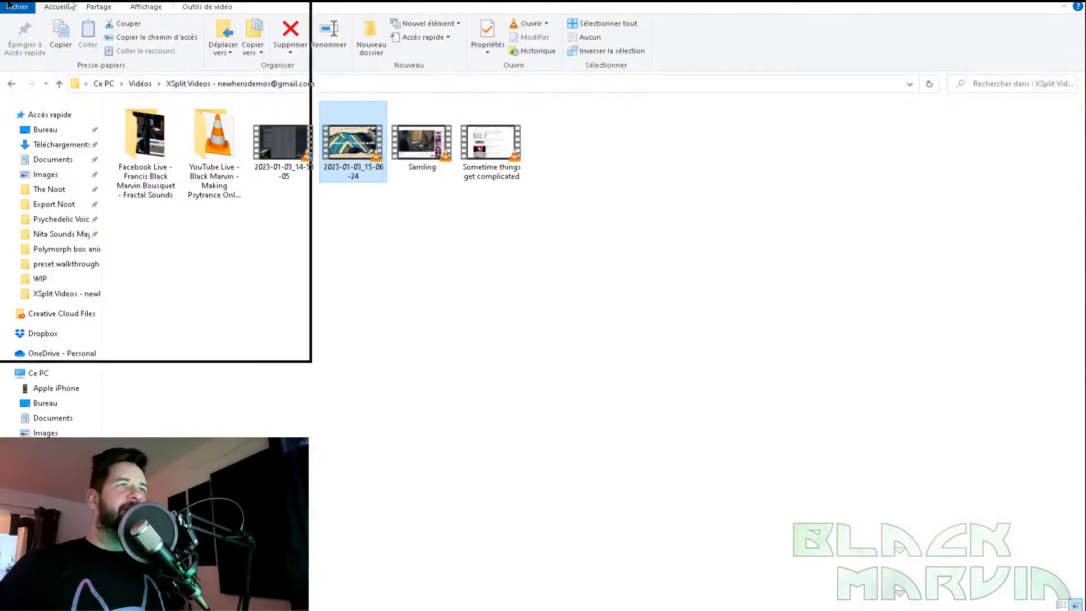
pyautogui.moveTo(242, 4); pyautogui.dragTo(242, 0)
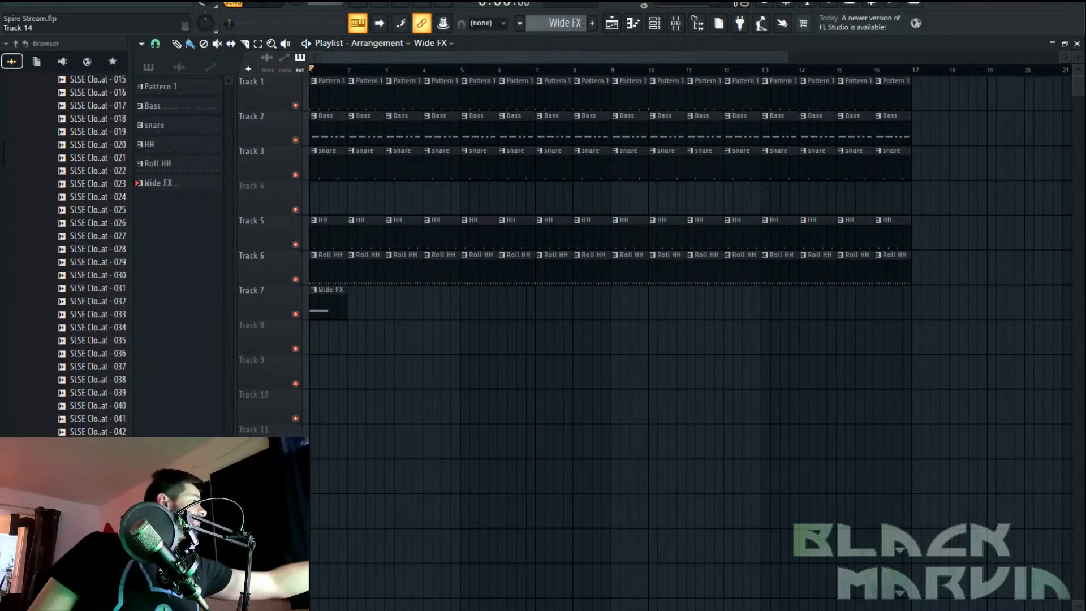
# Place Stabs.wav on Track 9 from bar 1, cut it at bar 3 and move the remaining audio out to about bar 17
pyautogui.moveTo(164, 385); pyautogui.dragTo(390, 459)
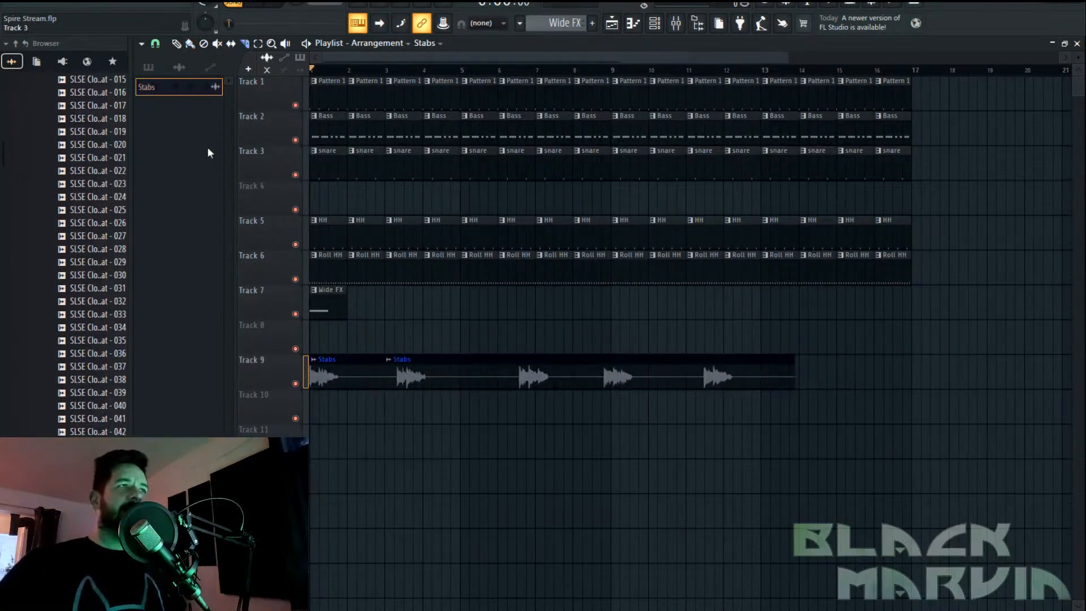
pyautogui.click(192, 44)
pyautogui.moveTo(508, 376); pyautogui.dragTo(1025, 380)
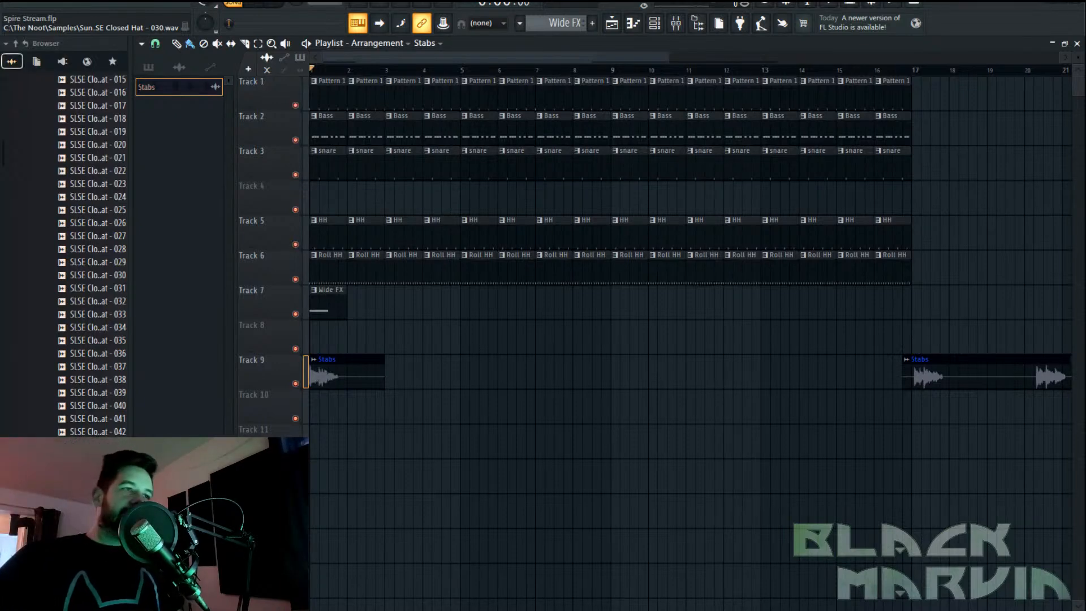
# Route the Stabs audio clip to mixer insert 22
pyautogui.doubleClick(340, 372)
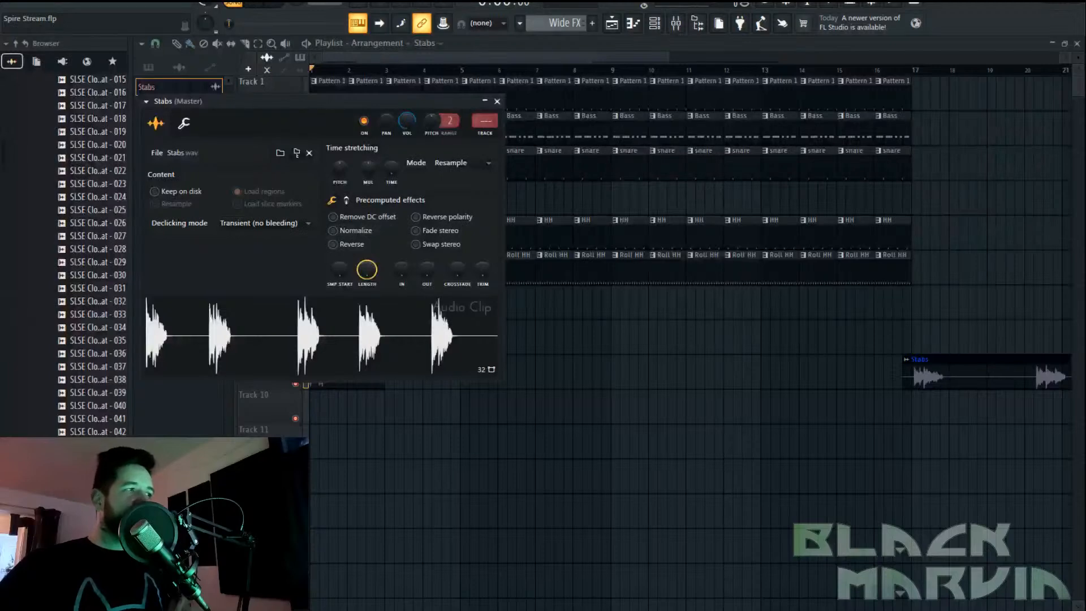
pyautogui.click(676, 23)
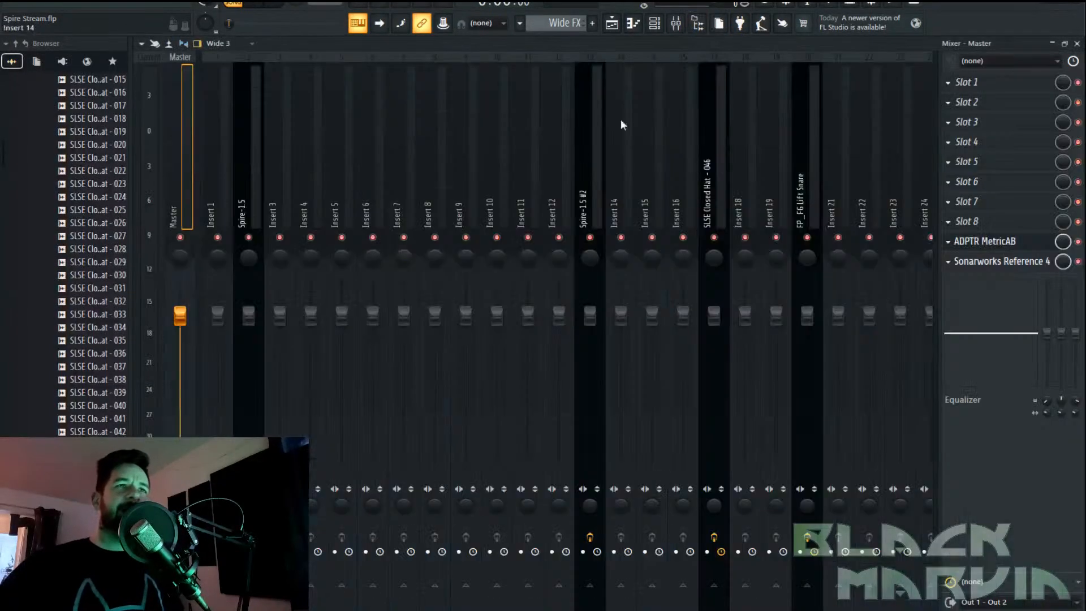
pyautogui.scroll(-4, 563, 196)
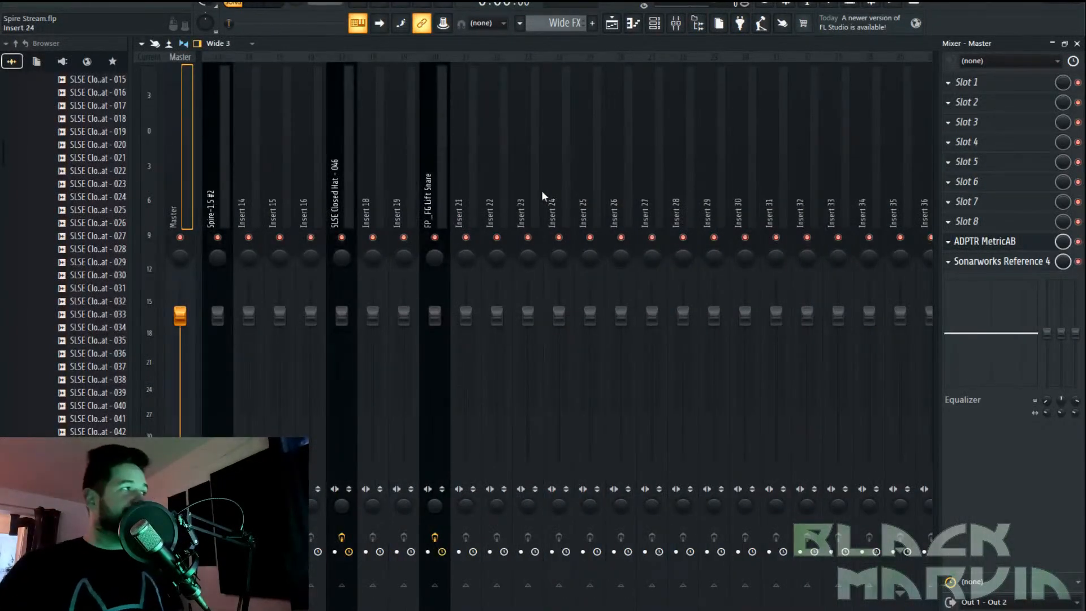
pyautogui.rightClick(501, 181)
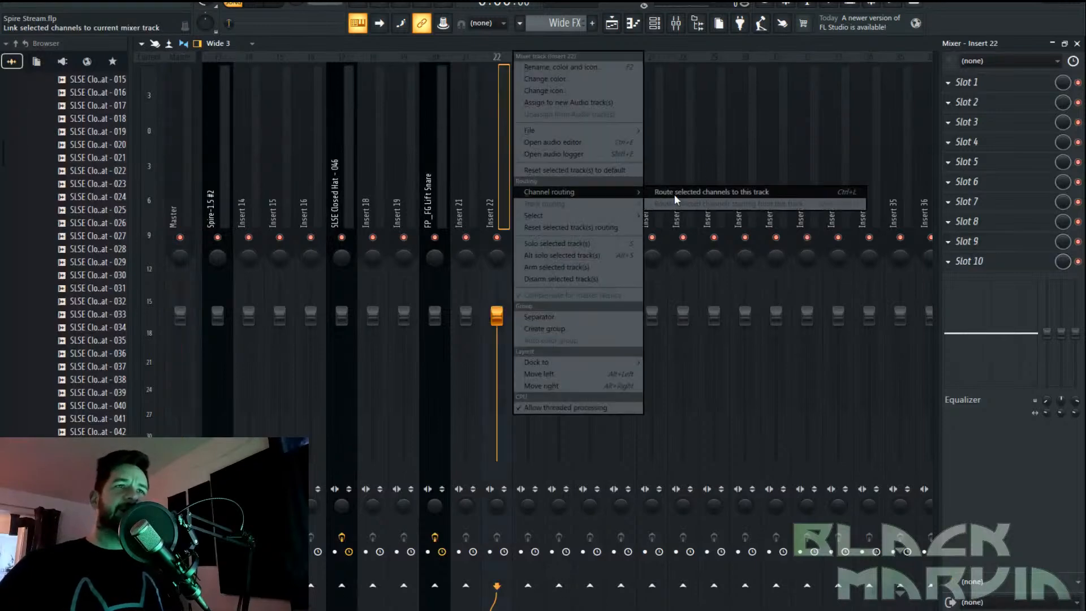
pyautogui.click(685, 192)
# Mute Track 7 with the Wide FX pattern and play the arrangement with the Stabs clip
pyautogui.click(611, 23)
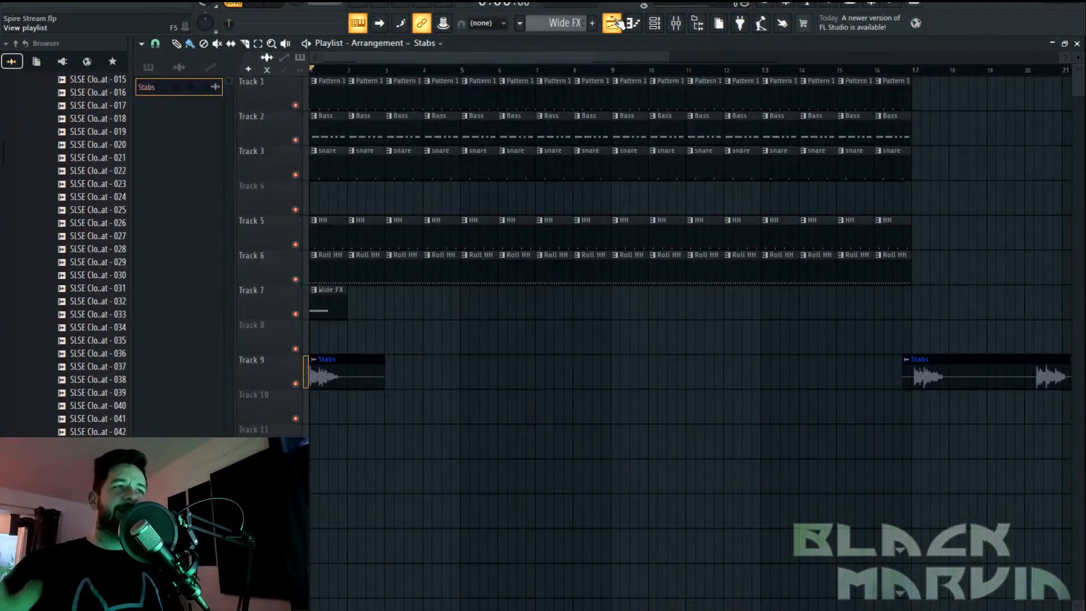
pyautogui.click(295, 314)
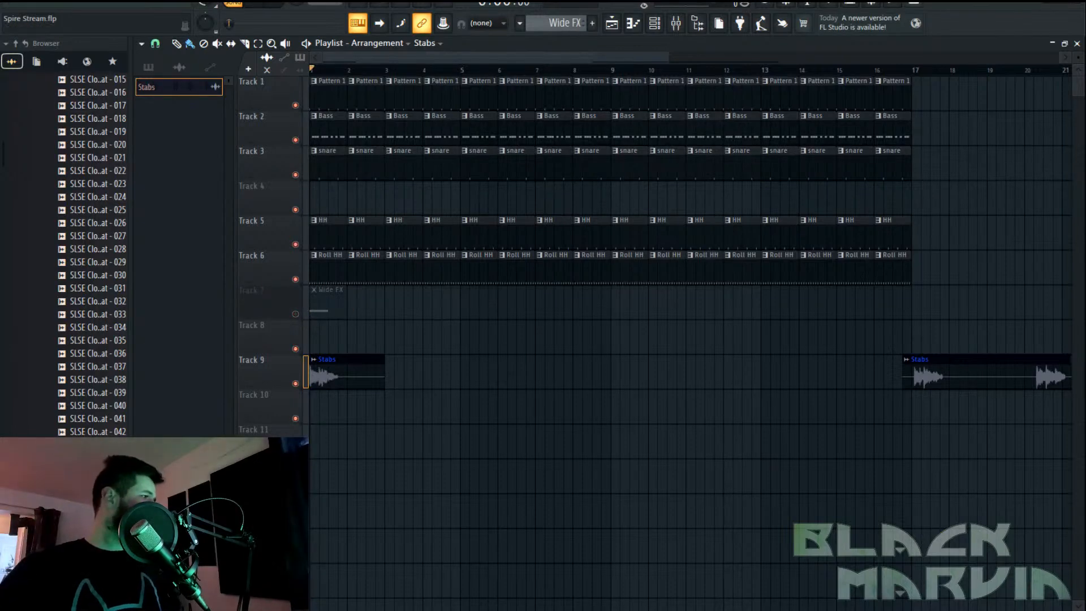
pyautogui.press('space')
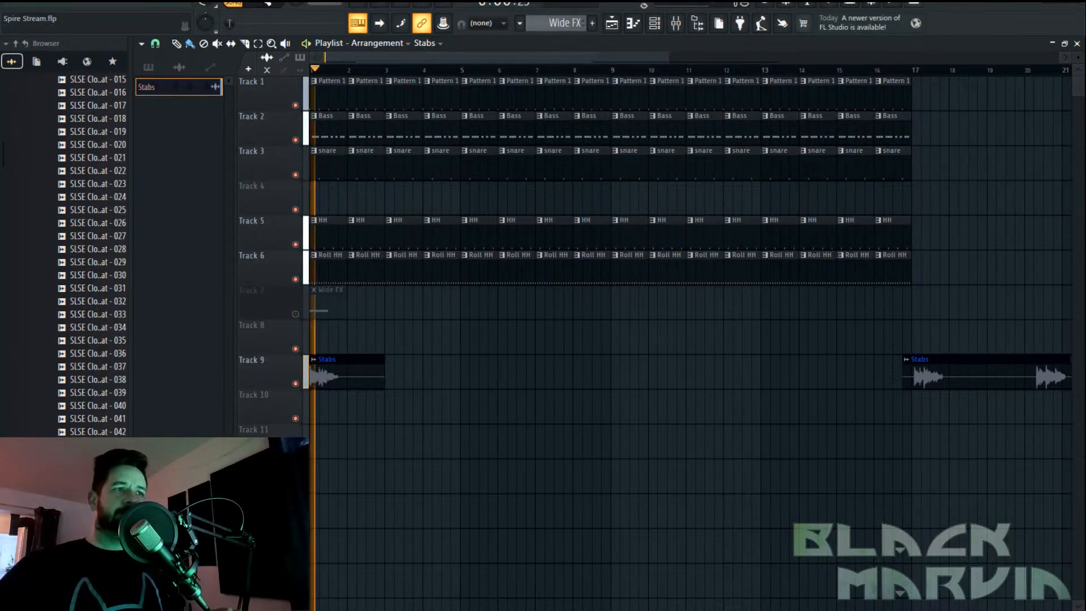
pyautogui.press('space')
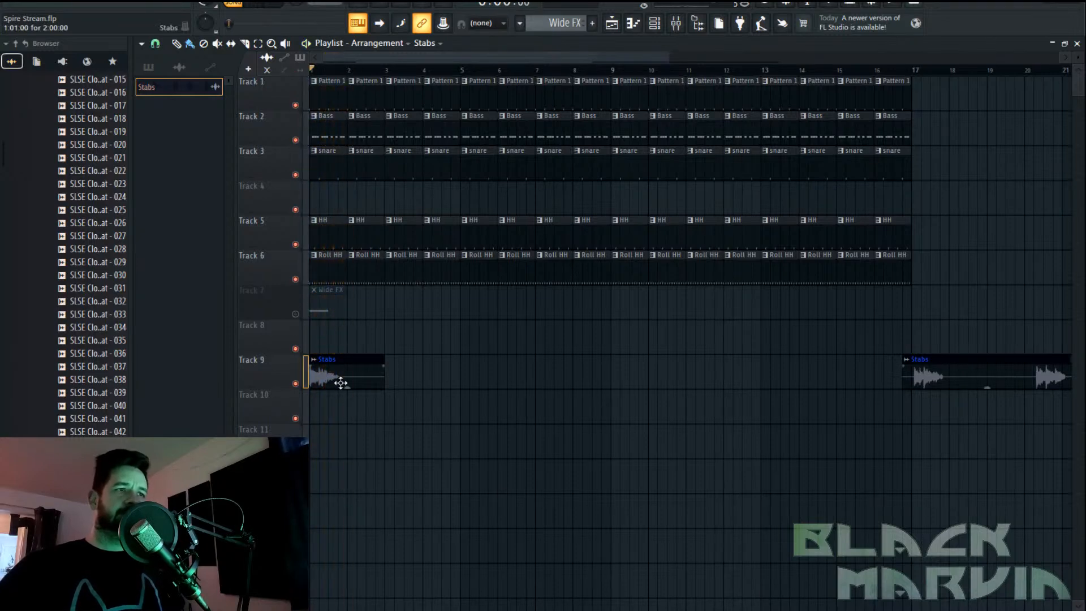
pyautogui.press('space')
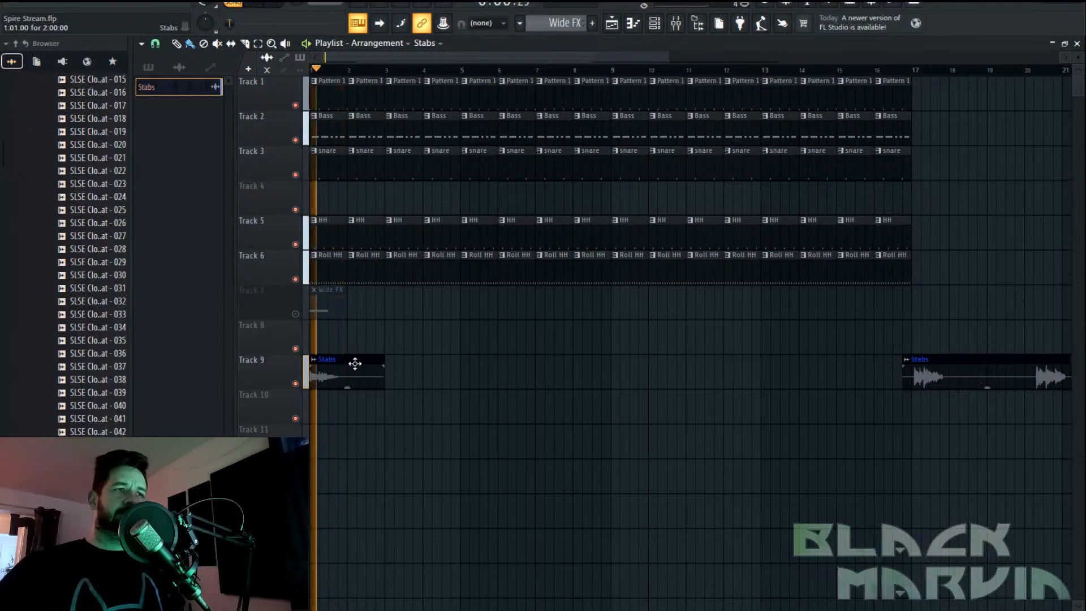
# Insert the Duck plugin in slot 5 of the Stabs mixer insert and load its Trance Bass user preset
pyautogui.doubleClick(354, 383)
pyautogui.press('space')
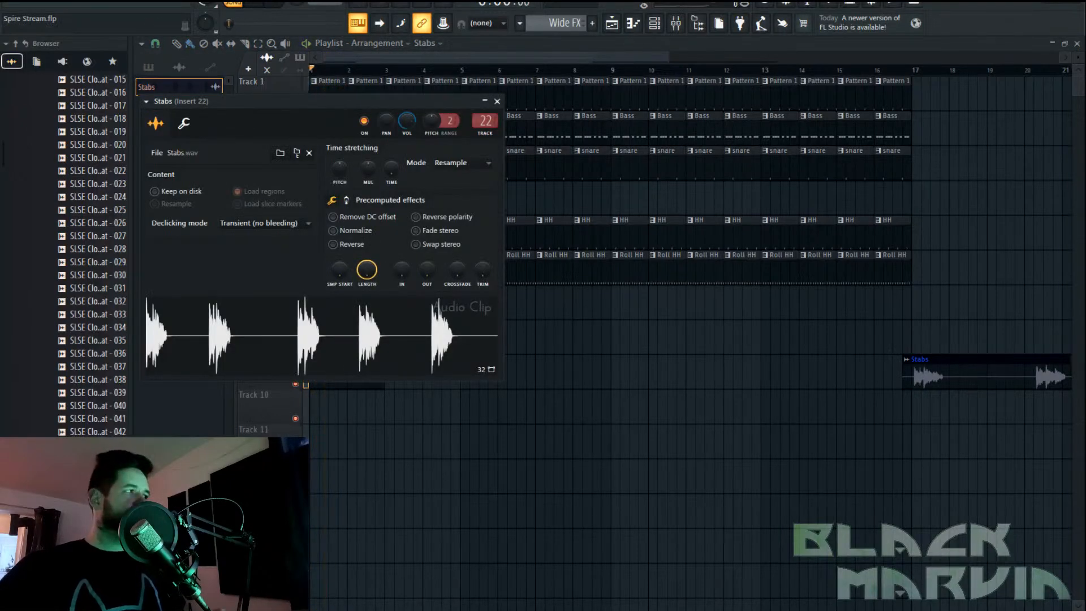
pyautogui.click(676, 23)
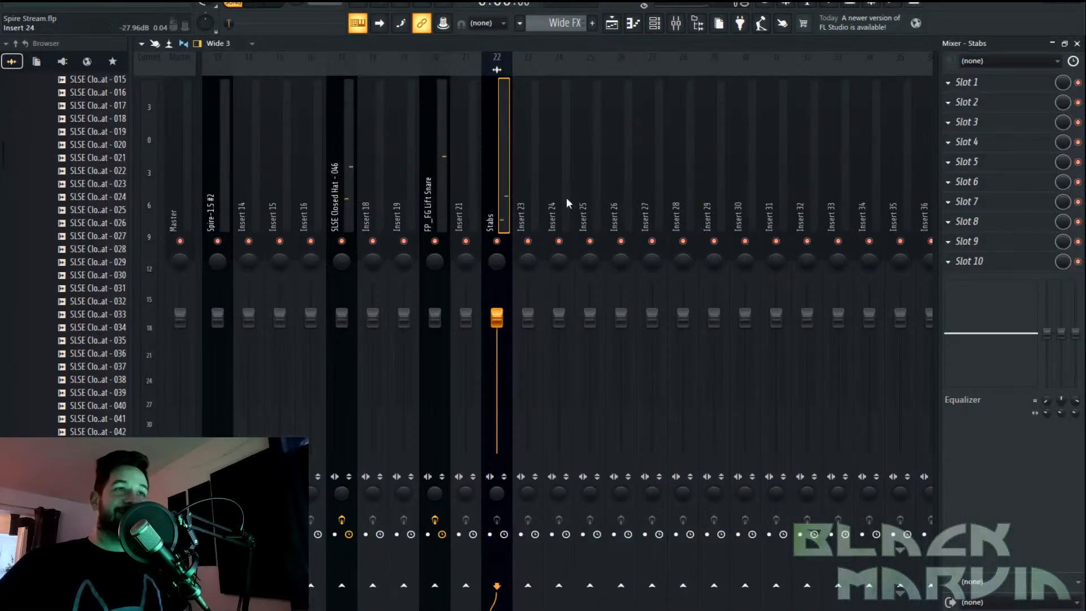
pyautogui.click(988, 178)
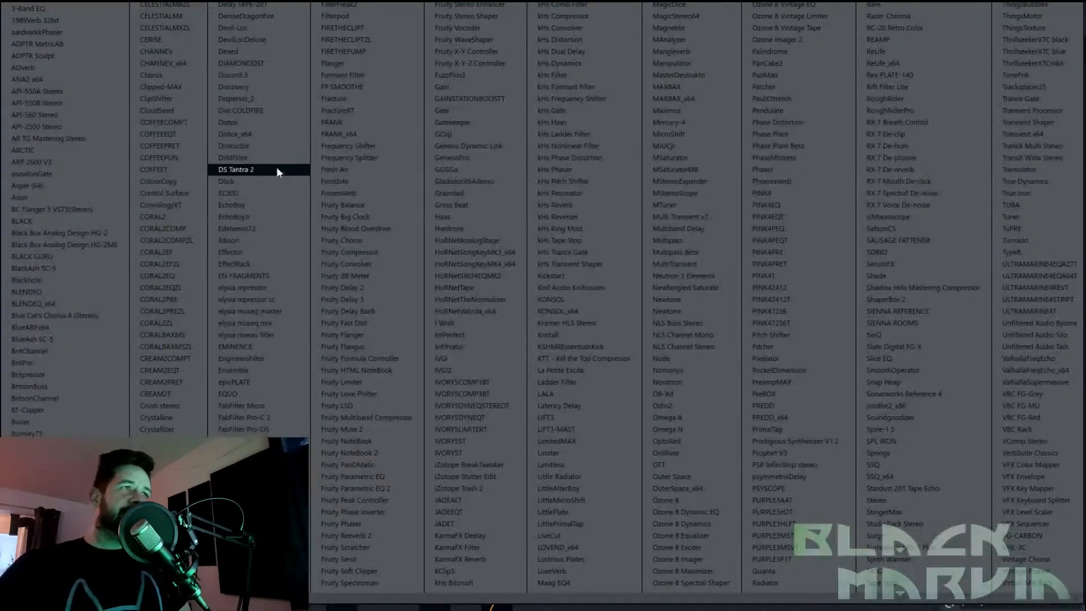
pyautogui.click(280, 181)
pyautogui.click(440, 154)
pyautogui.moveTo(456, 188)
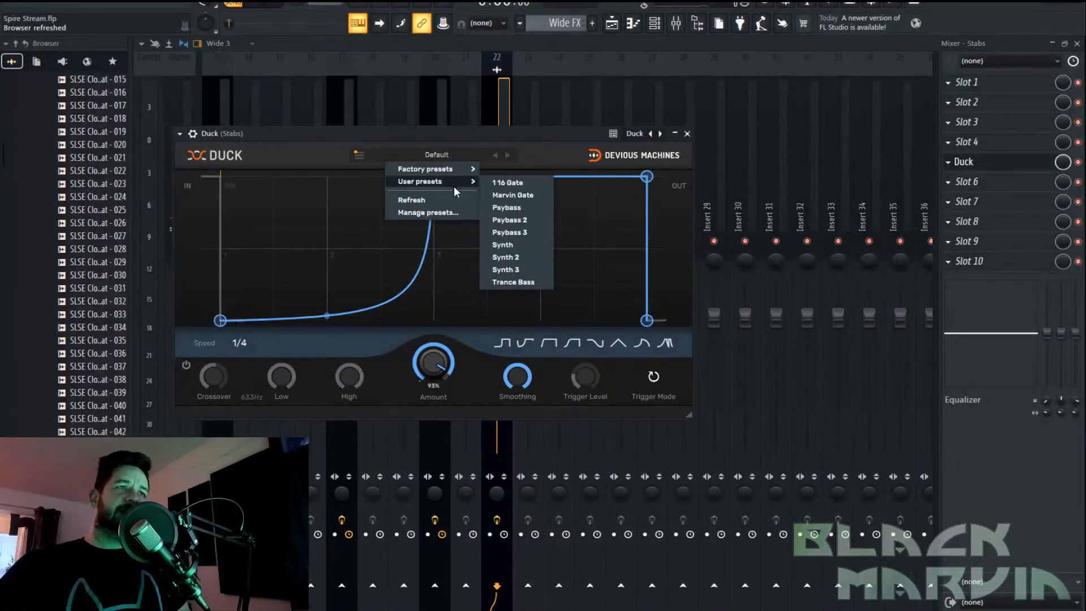
pyautogui.click(513, 282)
# Insert OuterSpace_x64 in slot 8 of the Stabs insert and load the Marvin Zap 4 preset
pyautogui.click(987, 220)
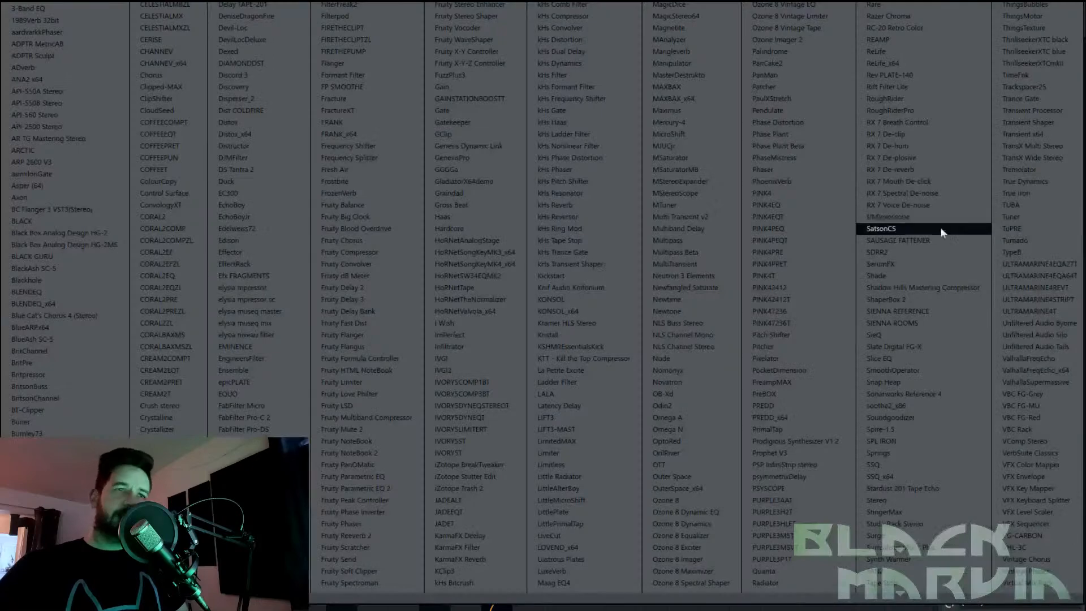
pyautogui.click(687, 487)
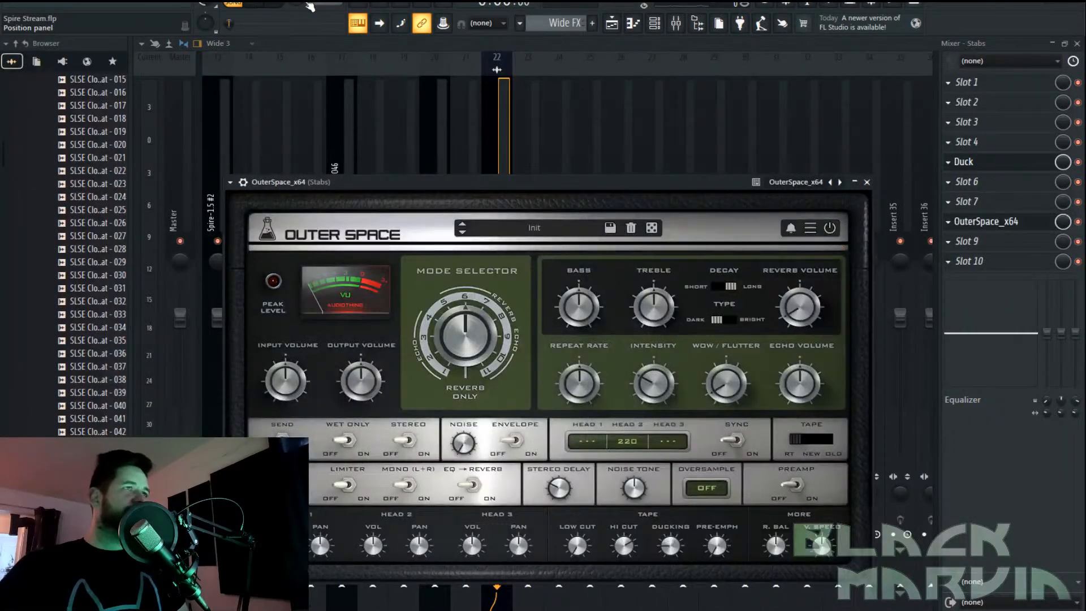
pyautogui.click(534, 227)
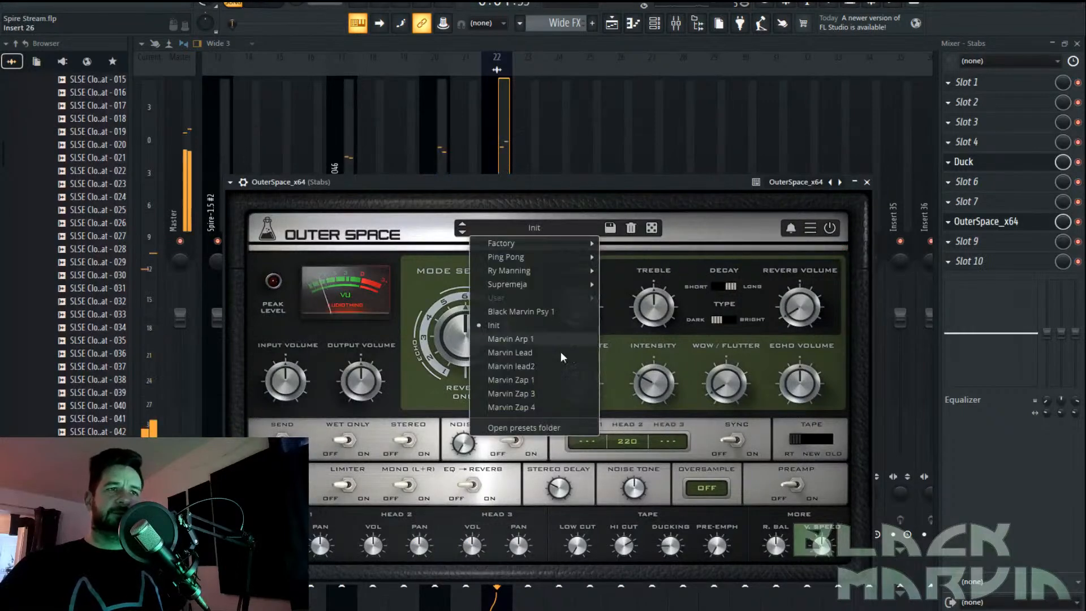
pyautogui.click(562, 406)
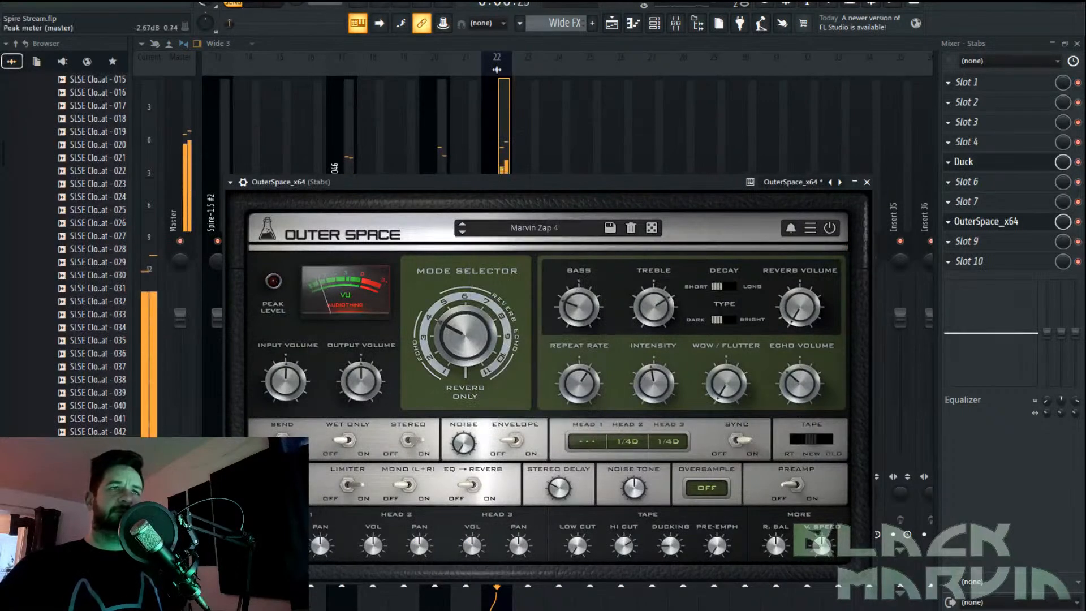
# Move the remaining Stabs audio on Track 9 back to about bar 6 and turn off playlist grid snapping
pyautogui.click(612, 25)
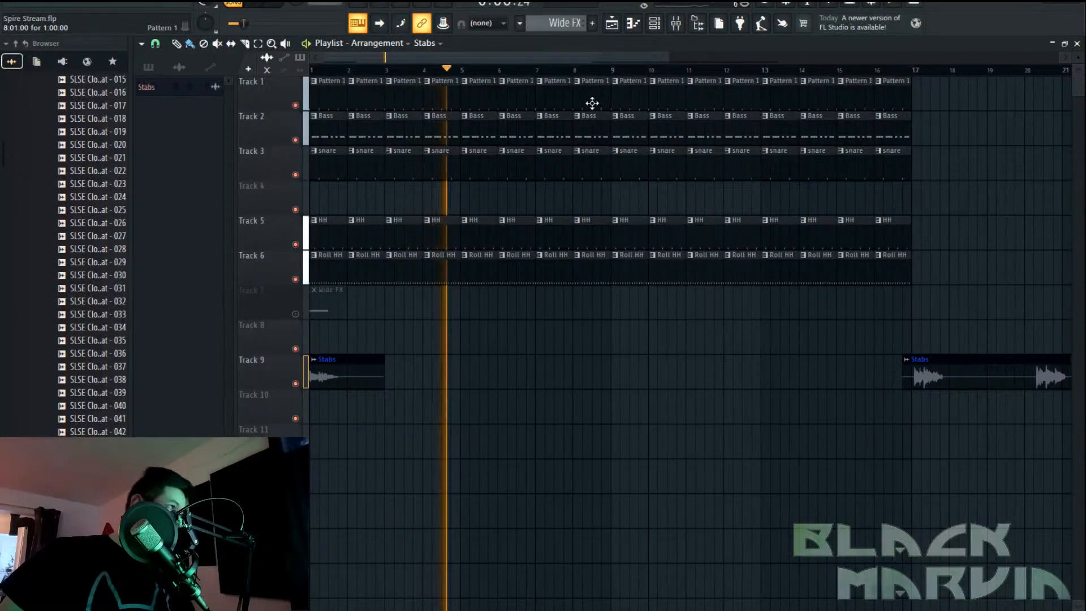
pyautogui.moveTo(928, 381); pyautogui.dragTo(570, 390)
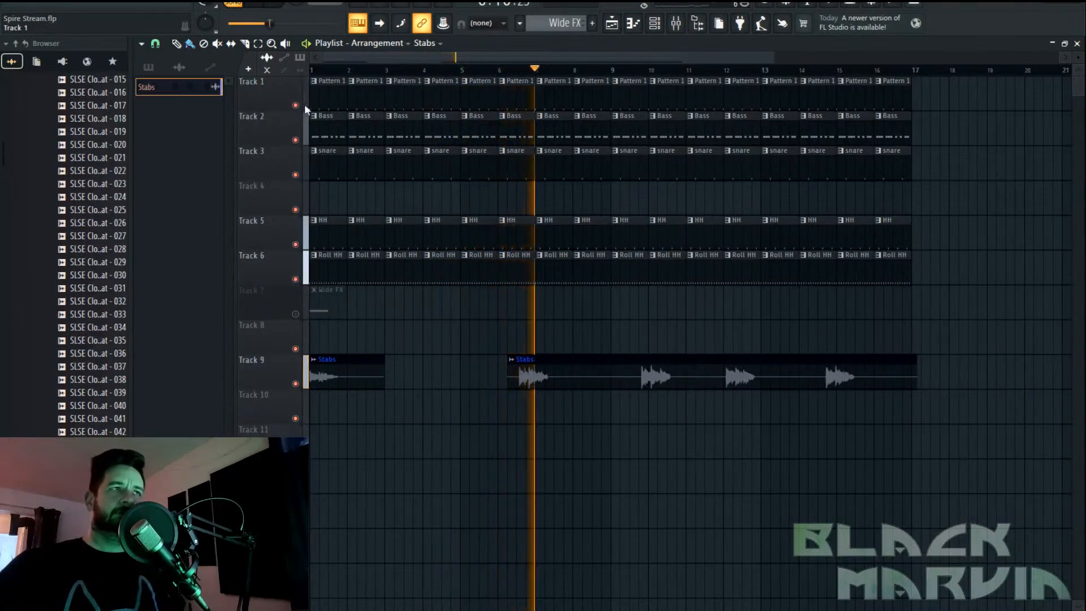
pyautogui.click(155, 44)
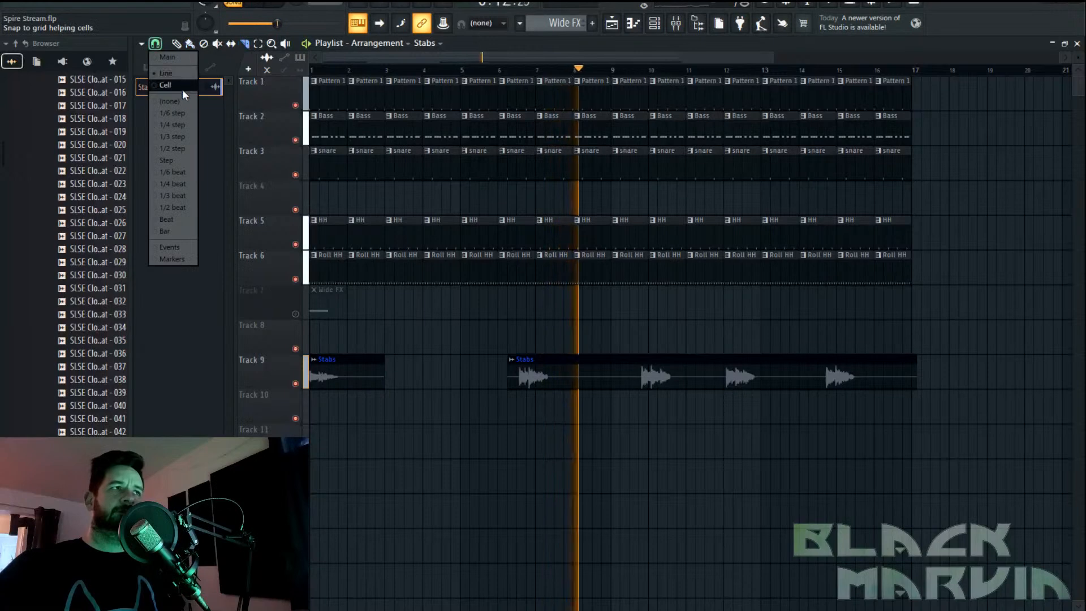
pyautogui.click(183, 104)
# Slice the long Stabs clip at the start of the stab just before bar 10 and delete the piece in front of it
pyautogui.scroll(3, 648, 77)
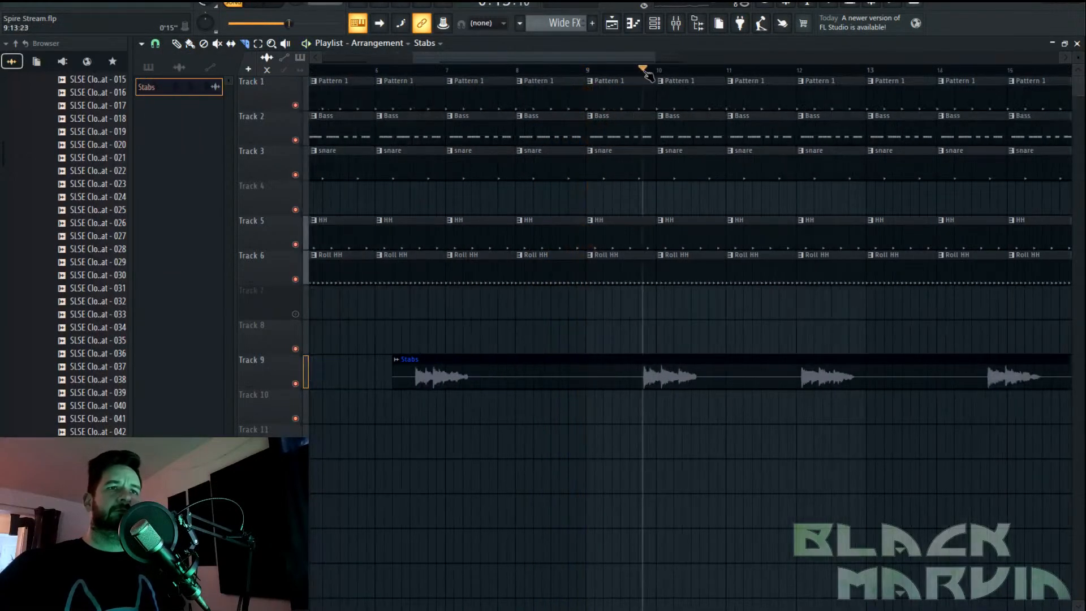
pyautogui.scroll(4, 644, 72)
pyautogui.click(642, 71)
pyautogui.press('space')
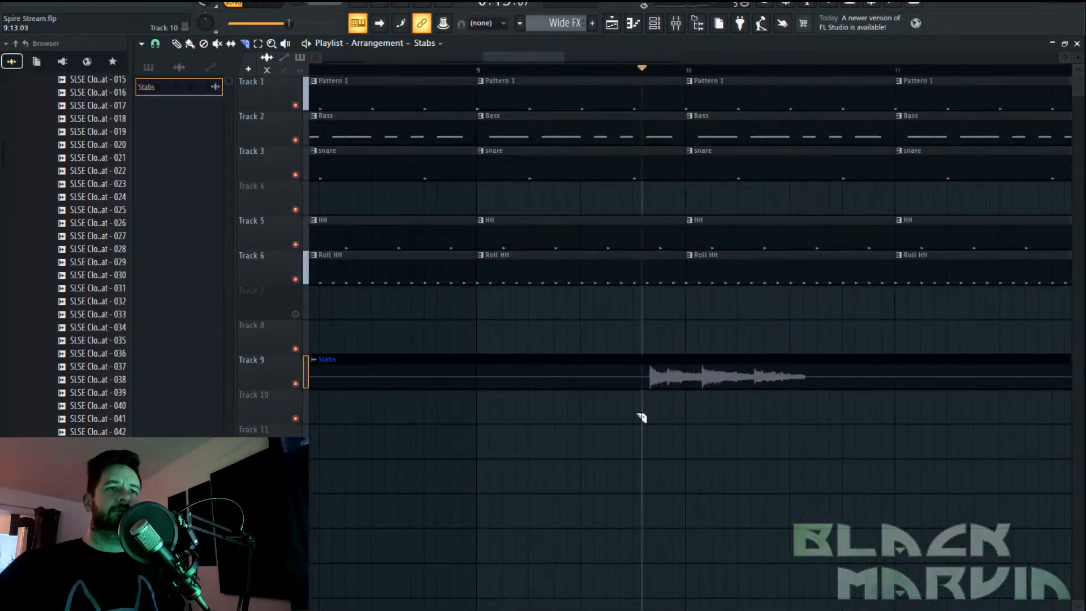
pyautogui.moveTo(649, 350); pyautogui.dragTo(649, 428)
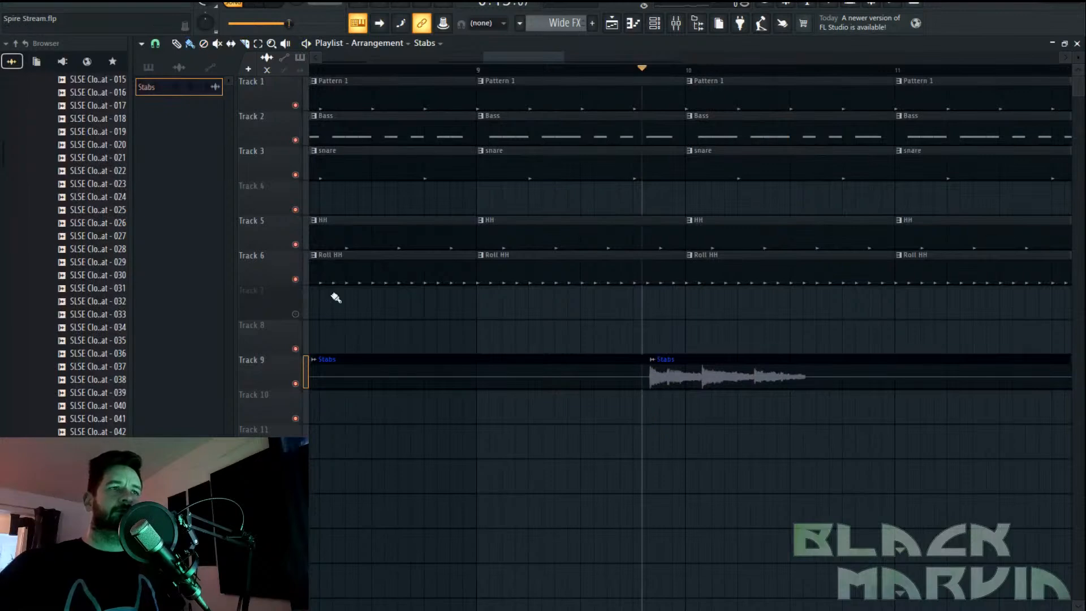
pyautogui.rightClick(436, 376)
# Align the start of the remaining Stabs audio with bar 9 on Track 9 and play the transition
pyautogui.moveTo(708, 374); pyautogui.dragTo(552, 346)
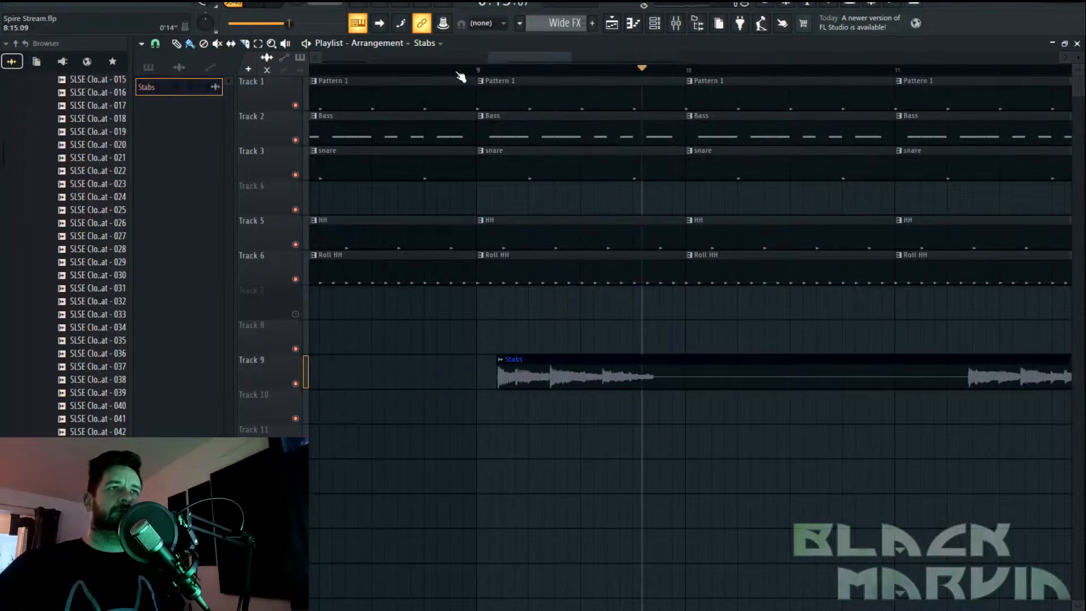
pyautogui.scroll(-4, 461, 72)
pyautogui.click(436, 72)
pyautogui.scroll(3, 436, 72)
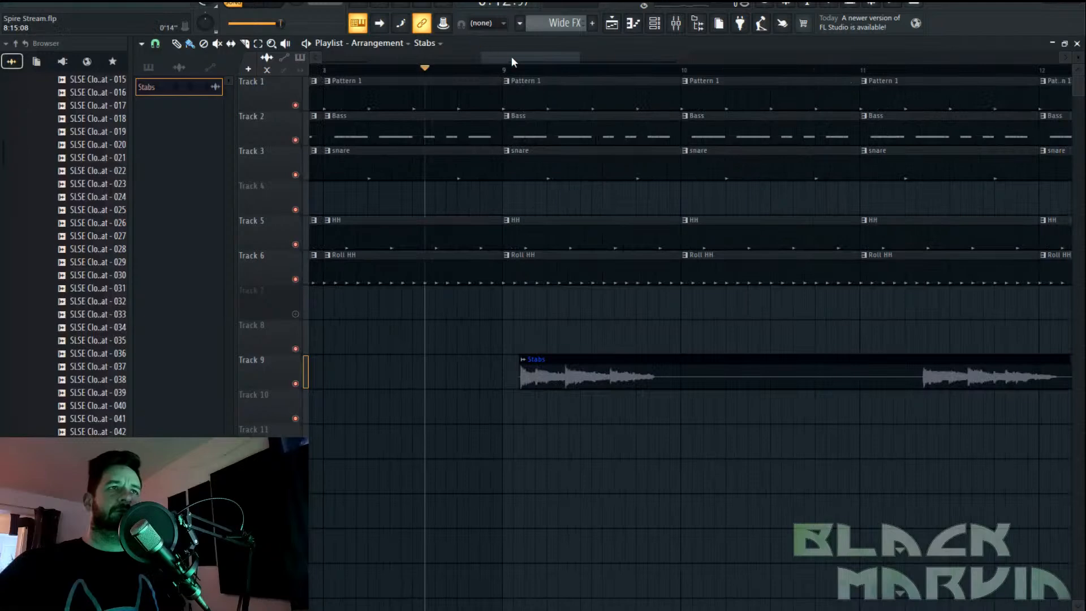
pyautogui.scroll(3, 526, 73)
pyautogui.moveTo(525, 365); pyautogui.dragTo(493, 361)
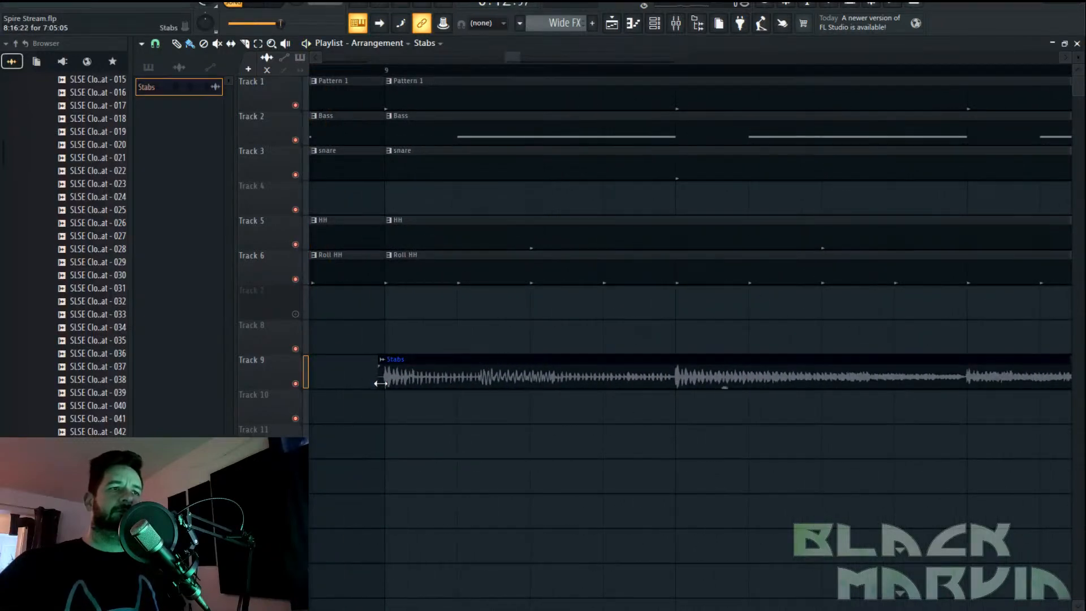
pyautogui.press('space')
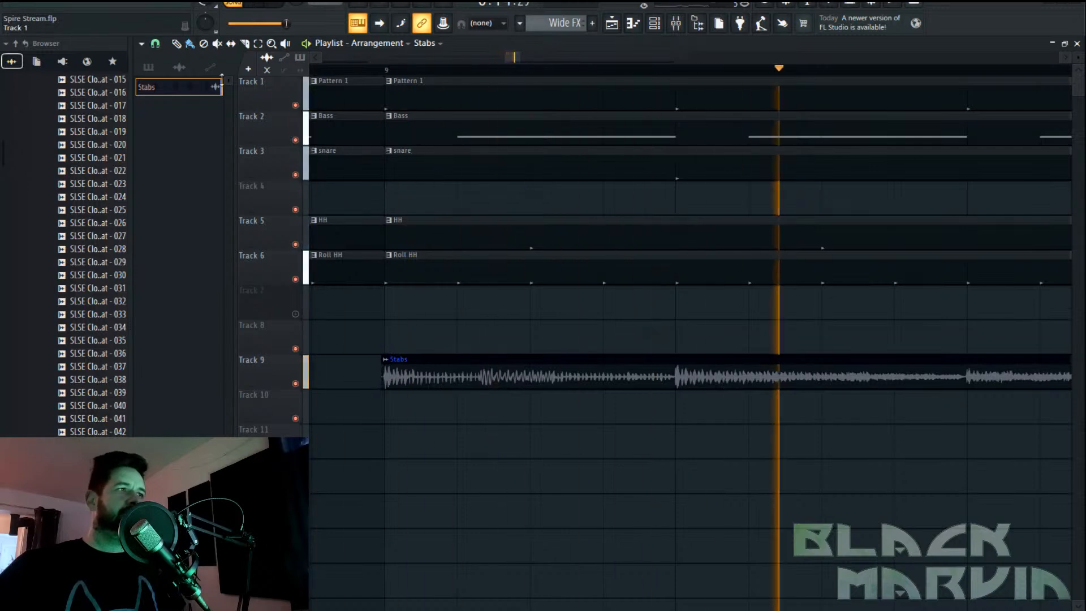
# Restore Line snapping, slice the Stabs clip at its second stab after bar 11 and delete the rest
pyautogui.click(156, 44)
pyautogui.click(171, 74)
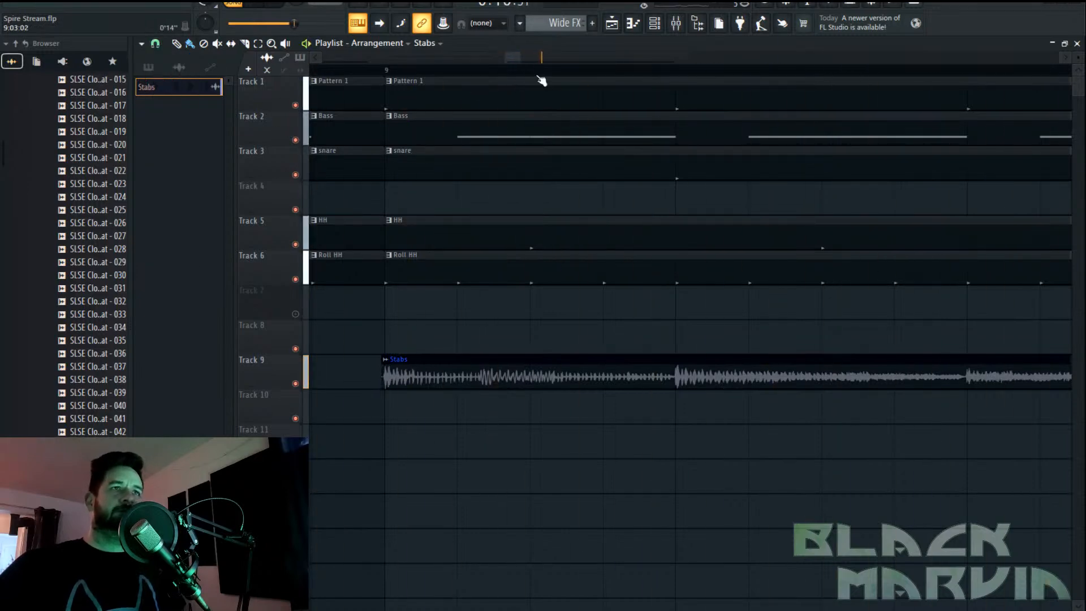
pyautogui.scroll(-5, 539, 75)
pyautogui.scroll(-3, 542, 79)
pyautogui.press('space')
pyautogui.click(245, 44)
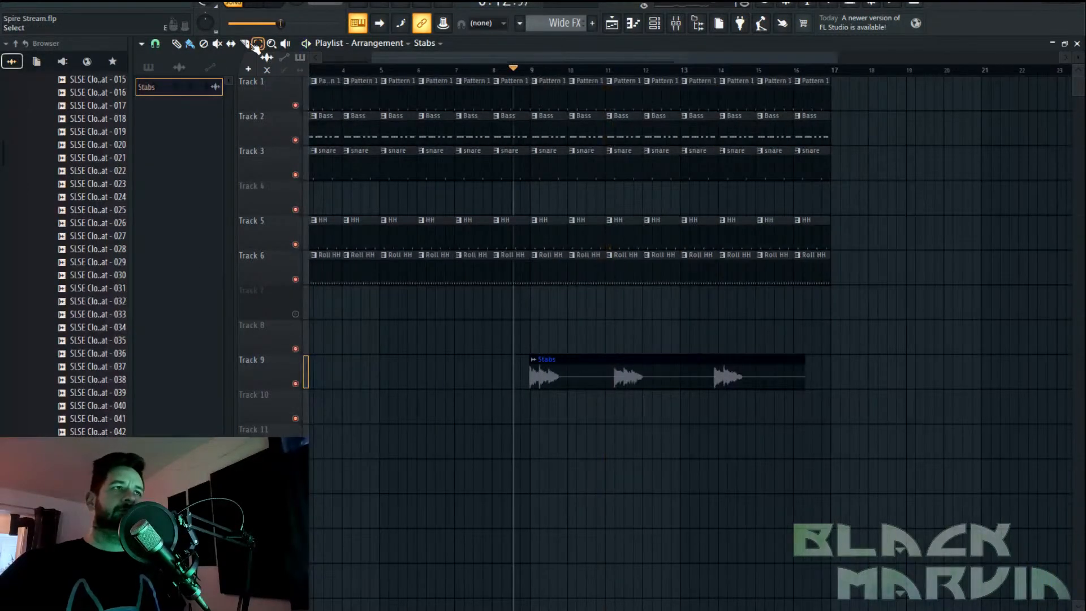
pyautogui.moveTo(616, 370); pyautogui.dragTo(614, 448)
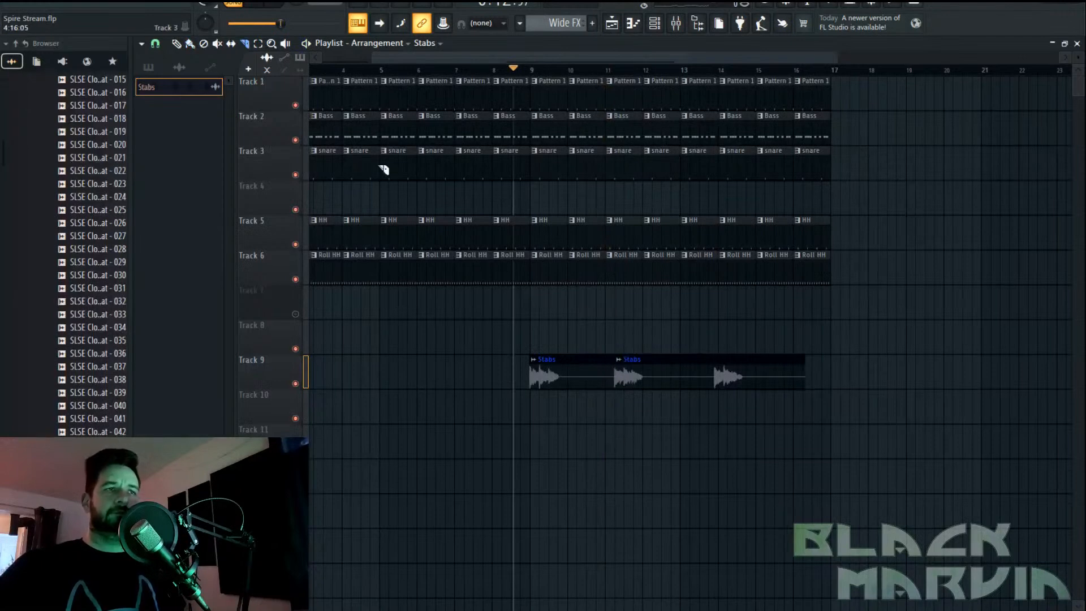
pyautogui.rightClick(635, 379)
pyautogui.scroll(-3, 489, 71)
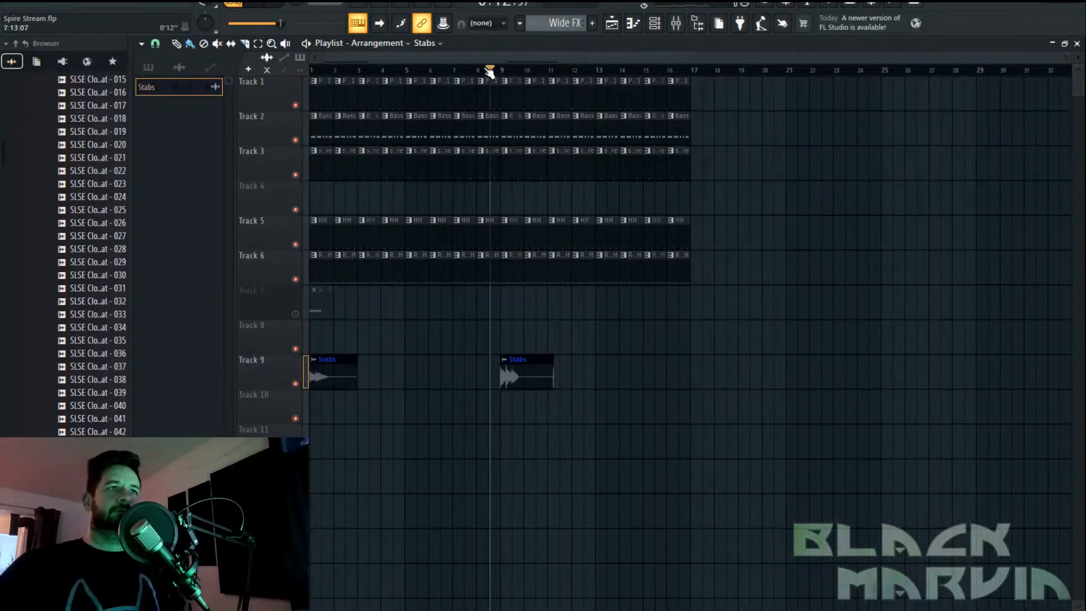
# Trim the end of the second Stabs clip to about the middle of bar 10 and play the arrangement from the start
pyautogui.moveTo(527, 388)
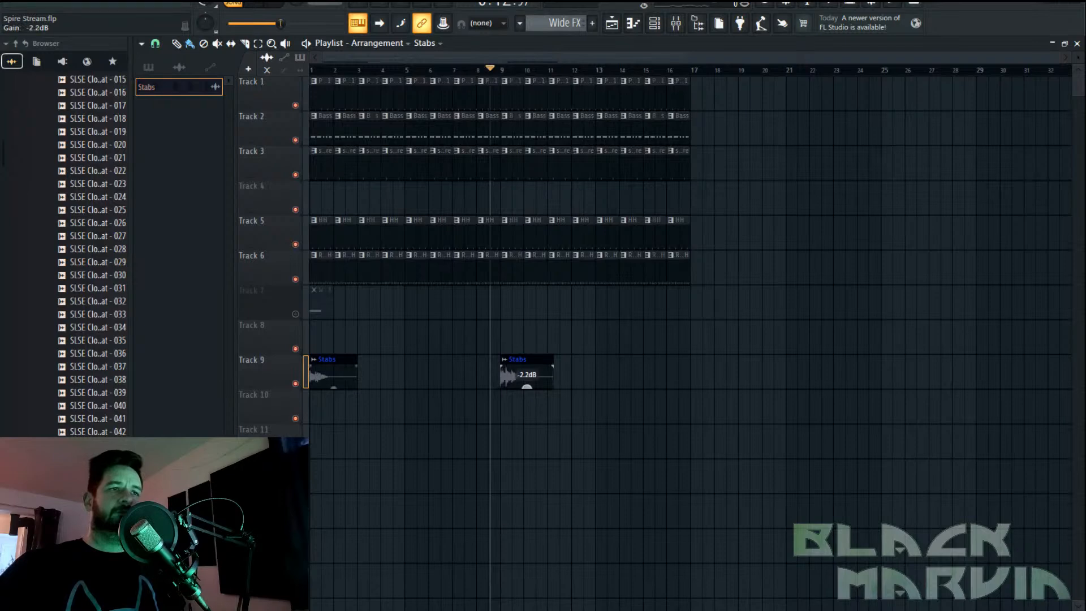
pyautogui.press('space')
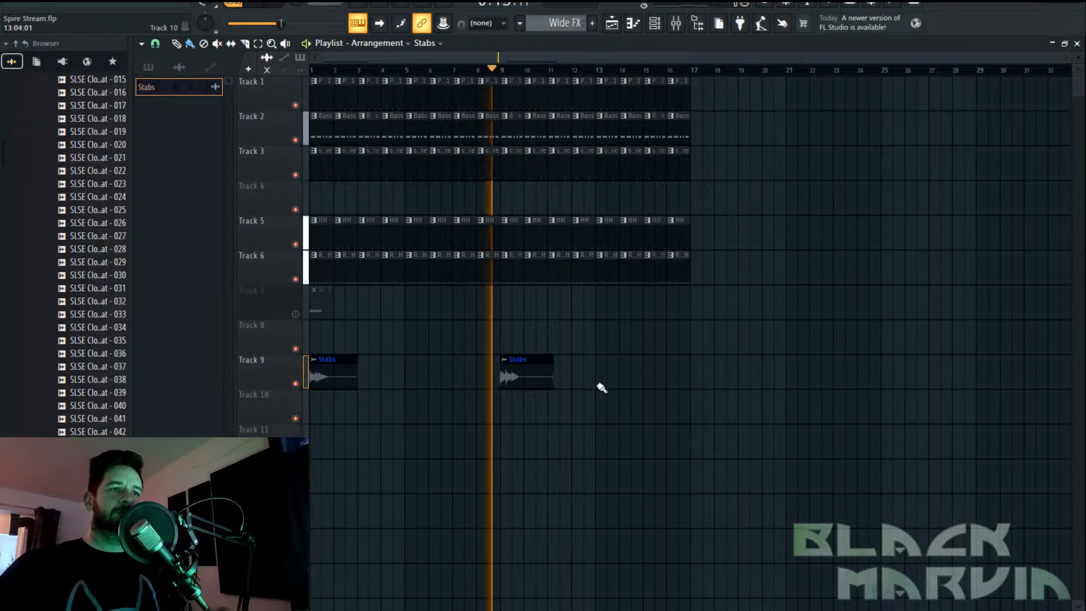
pyautogui.moveTo(553, 361); pyautogui.dragTo(542, 361)
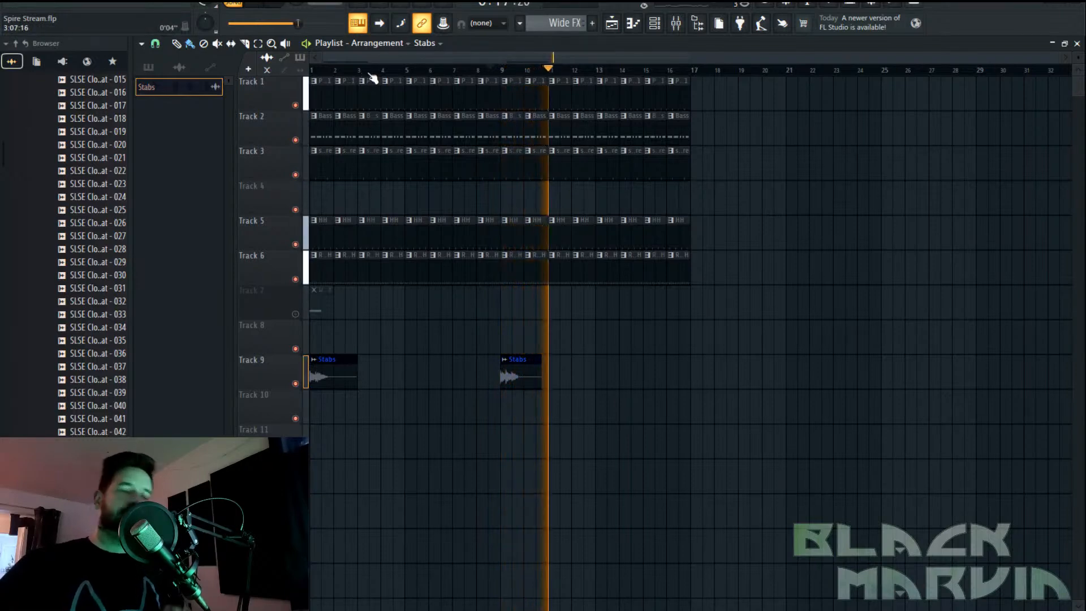
pyautogui.press('space')
pyautogui.moveTo(362, 70); pyautogui.dragTo(233, 78)
pyautogui.press('space')
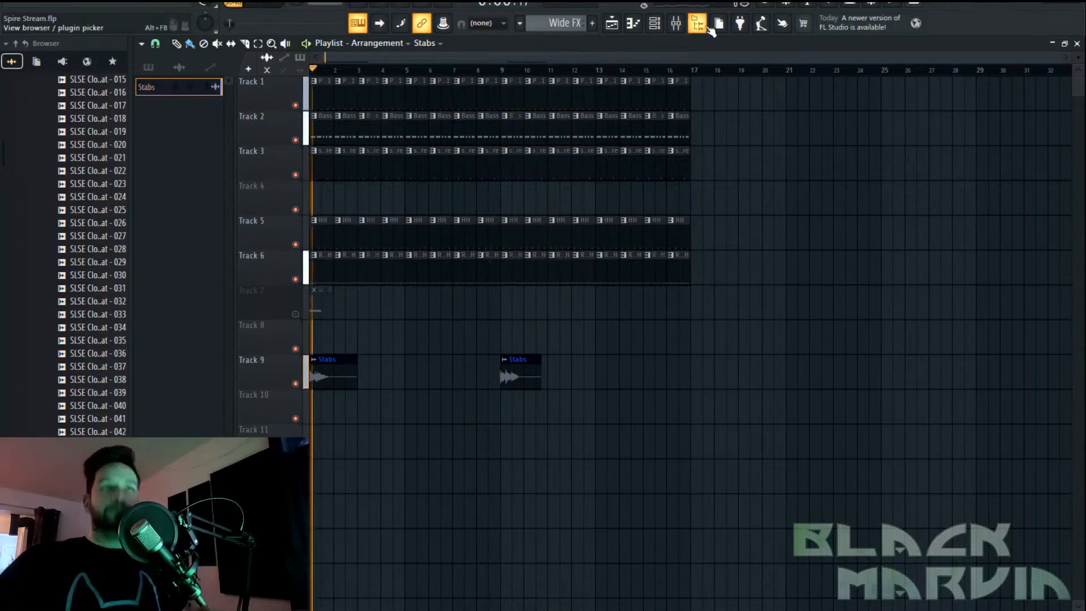
# Place Outer Space in slot 4 ahead of Duck on the Stabs insert, raise its Intensity and Echo Volume, and set Head 2 to 1/8D
pyautogui.click(676, 23)
pyautogui.moveTo(1000, 201); pyautogui.dragTo(999, 142)
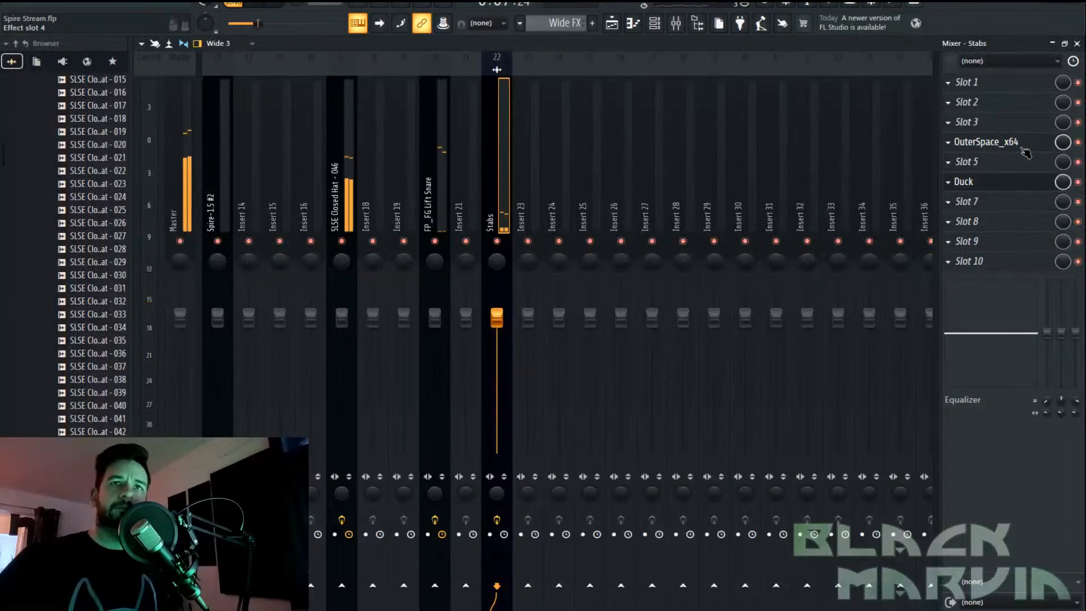
pyautogui.click(995, 142)
pyautogui.moveTo(663, 377)
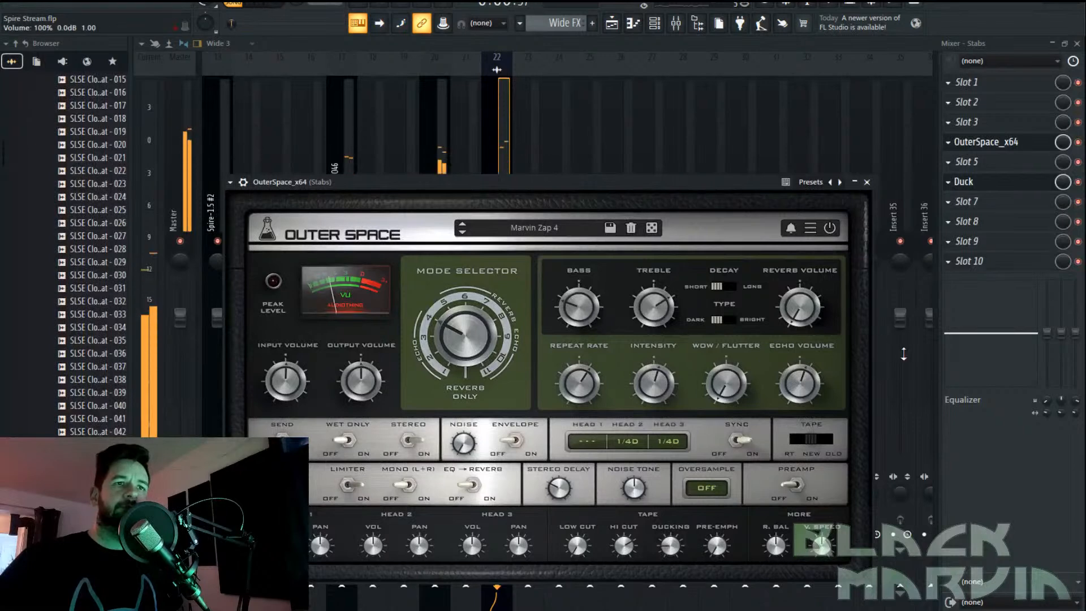
pyautogui.click(633, 441)
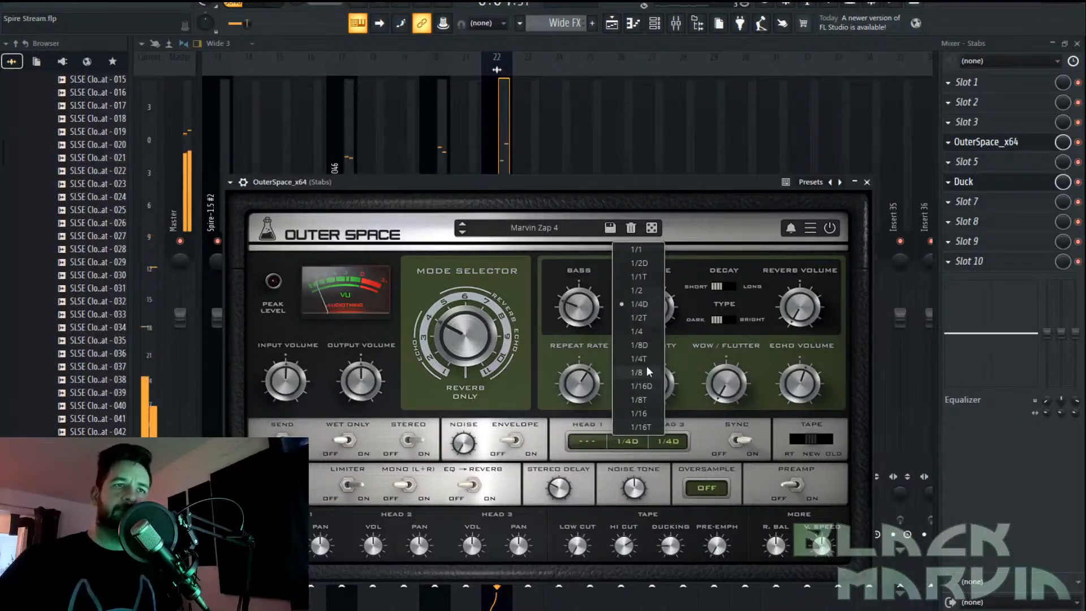
pyautogui.click(647, 348)
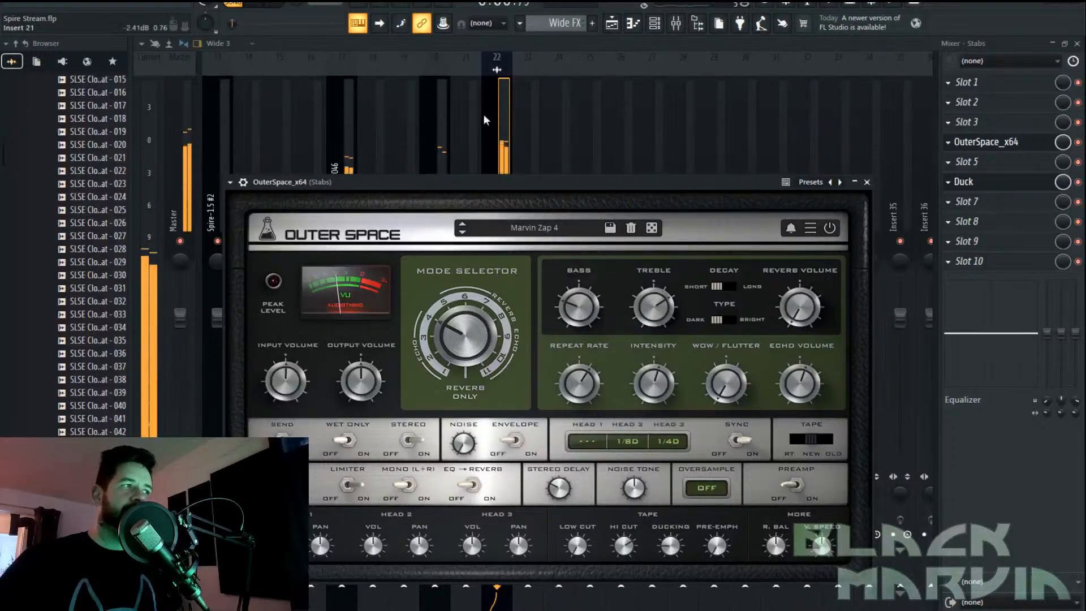
pyautogui.click(577, 46)
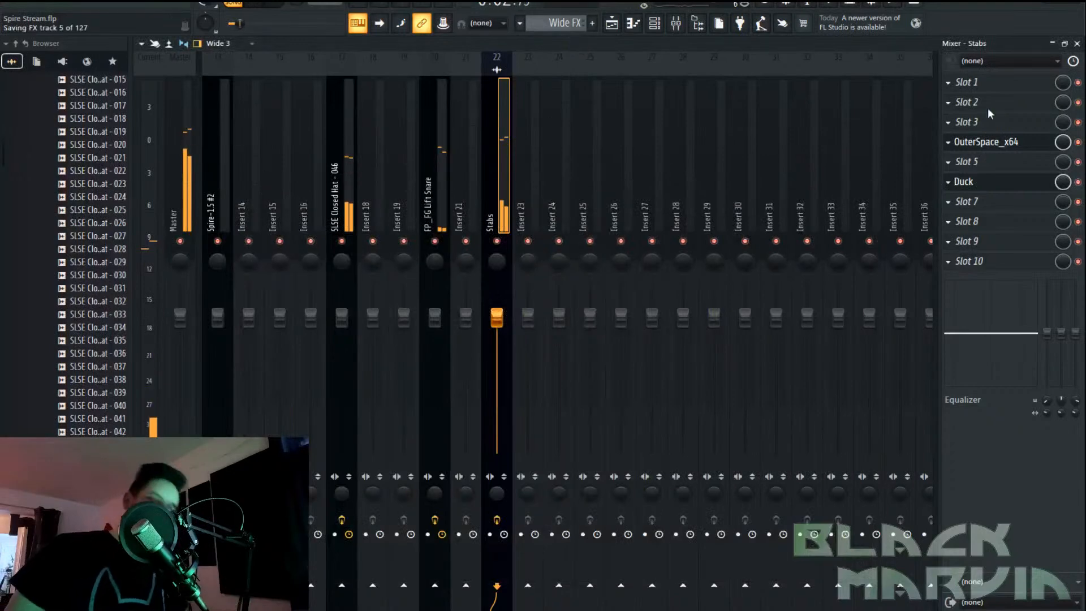
# Insert Fruity Parametric EQ 2 in slot 9 of the Stabs insert and load the HP preset to cut the lows
pyautogui.click(987, 243)
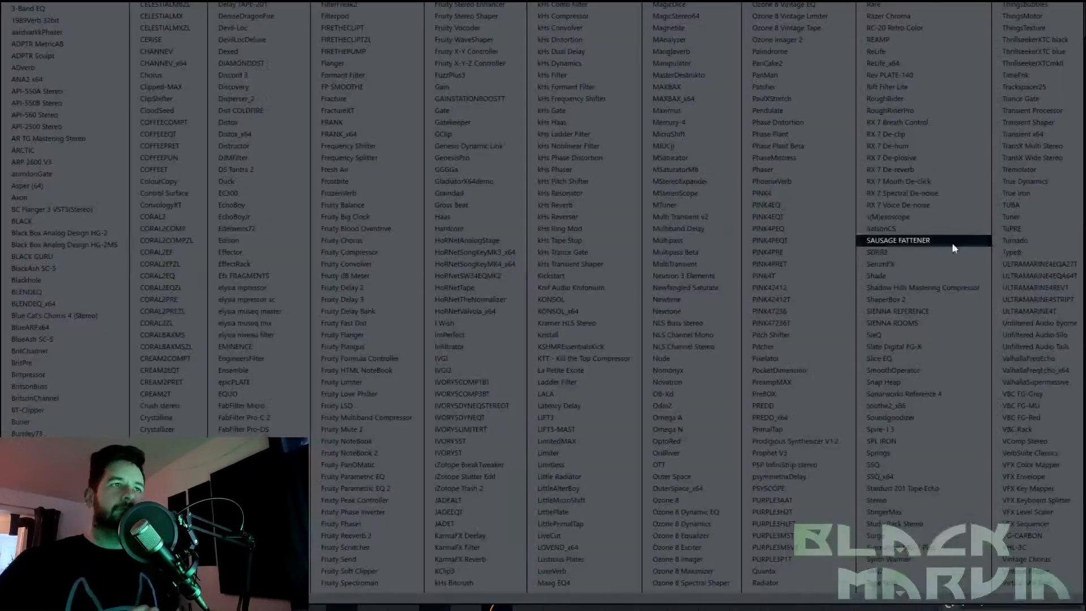
pyautogui.click(395, 489)
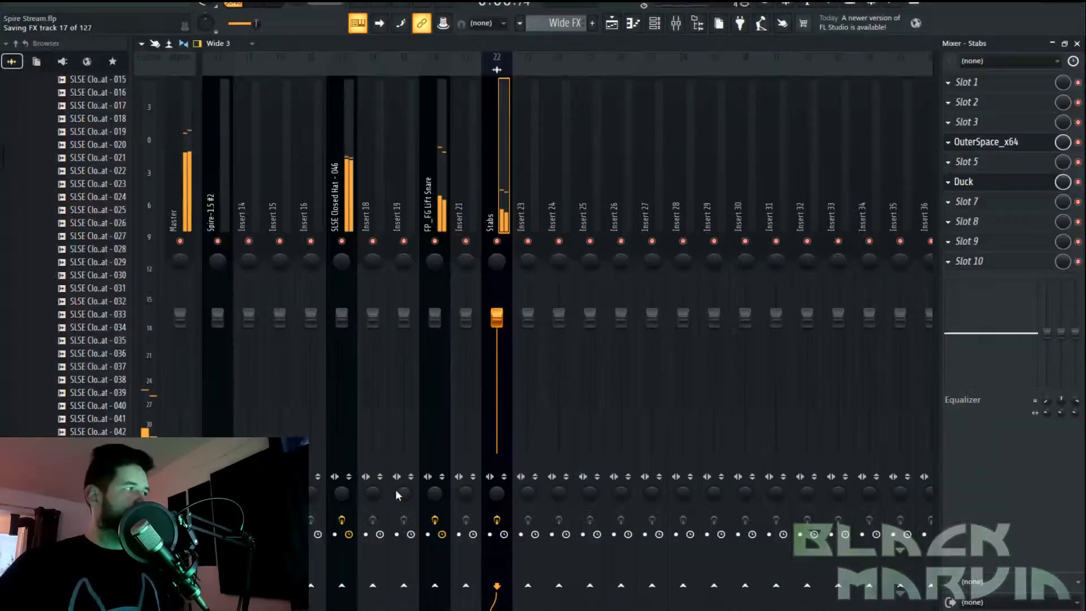
pyautogui.click(246, 198)
pyautogui.moveTo(362, 245)
pyautogui.click(402, 258)
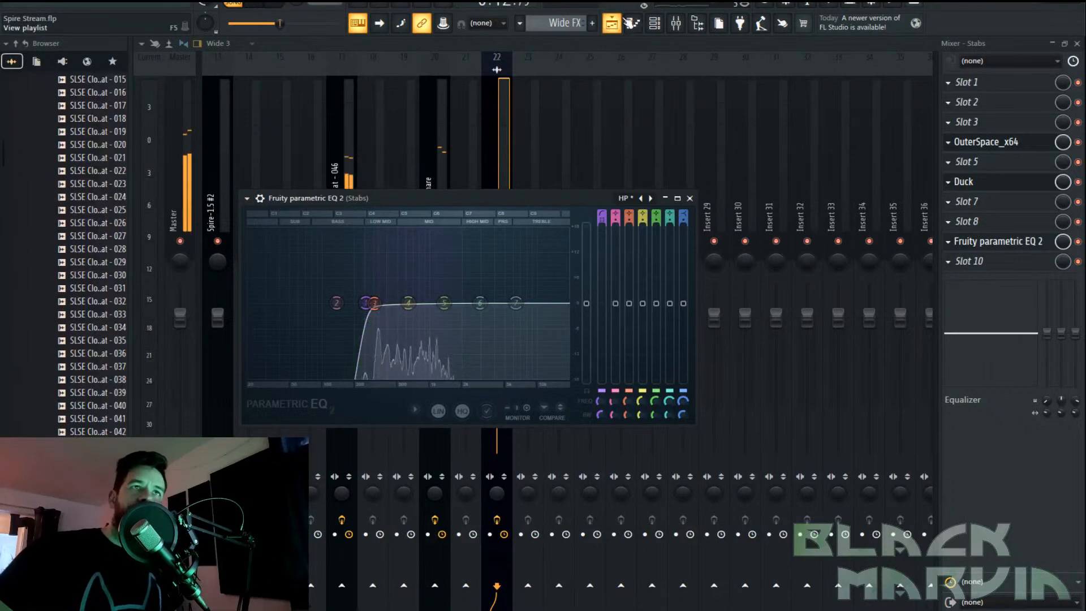
# Return to the playlist, stop playback and set the channel rack to show all channels
pyautogui.click(611, 22)
pyautogui.hotkey('ctrl', 'a')
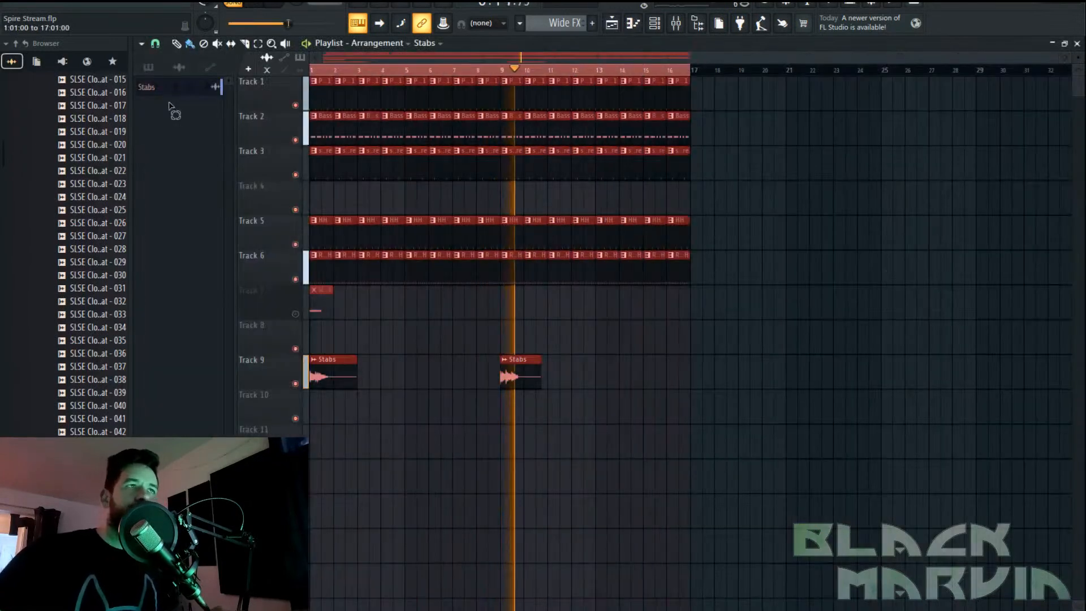
pyautogui.hotkey('ctrl', 'd')
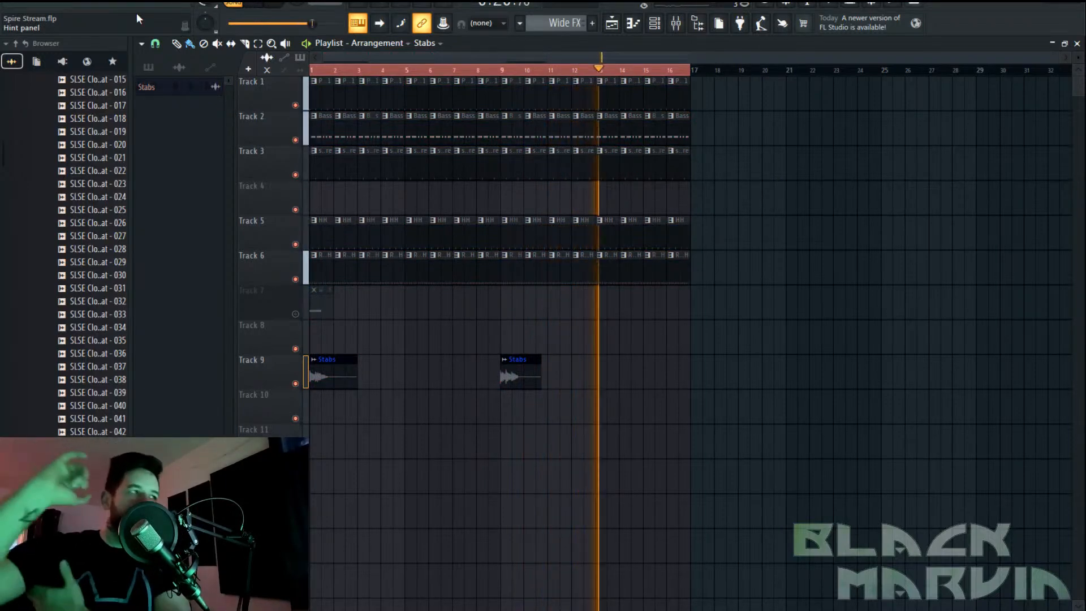
pyautogui.click(274, 9)
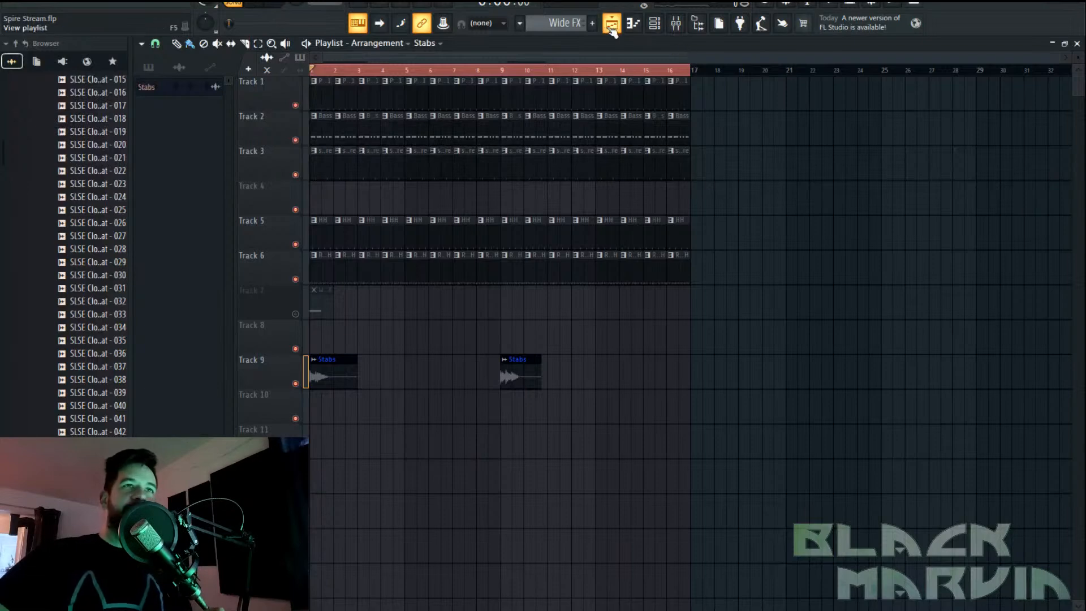
pyautogui.click(655, 26)
pyautogui.click(243, 47)
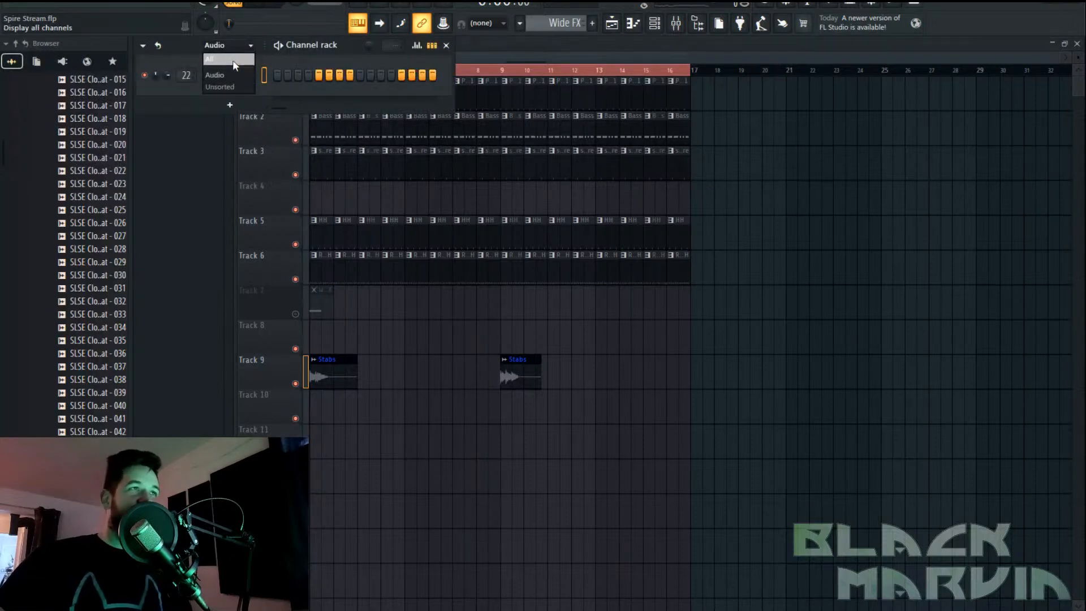
pyautogui.click(218, 57)
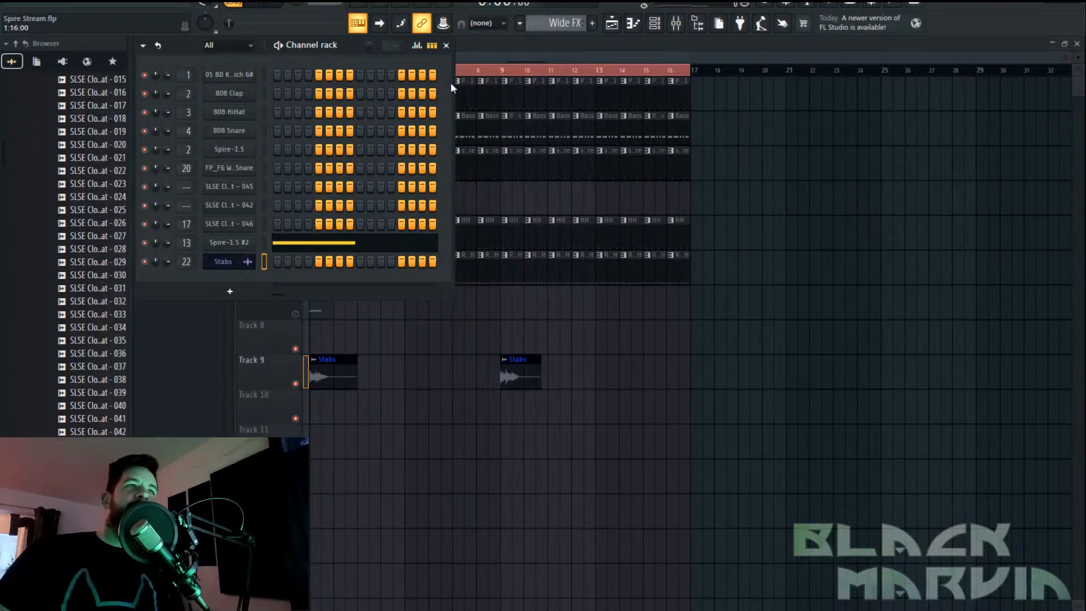
# Open the Spire-1.5 #2 channel and browse the FS - Polymorph For Spire bank in its preset browser
pyautogui.scroll(4, 524, 73)
pyautogui.moveTo(534, 59); pyautogui.dragTo(405, 59)
pyautogui.click(653, 28)
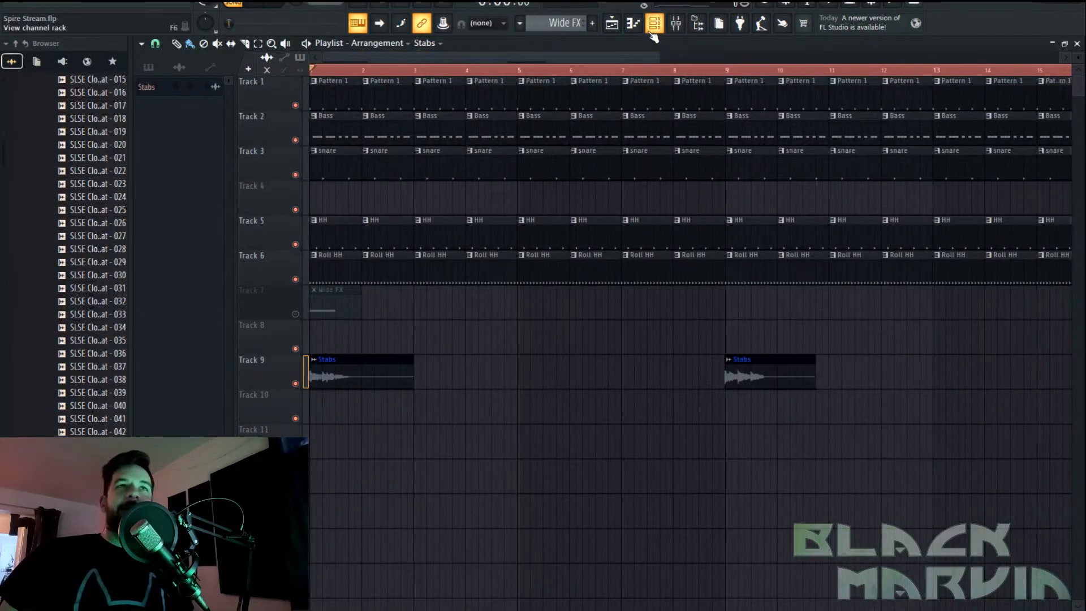
pyautogui.click(658, 28)
pyautogui.scroll(-4, 524, 76)
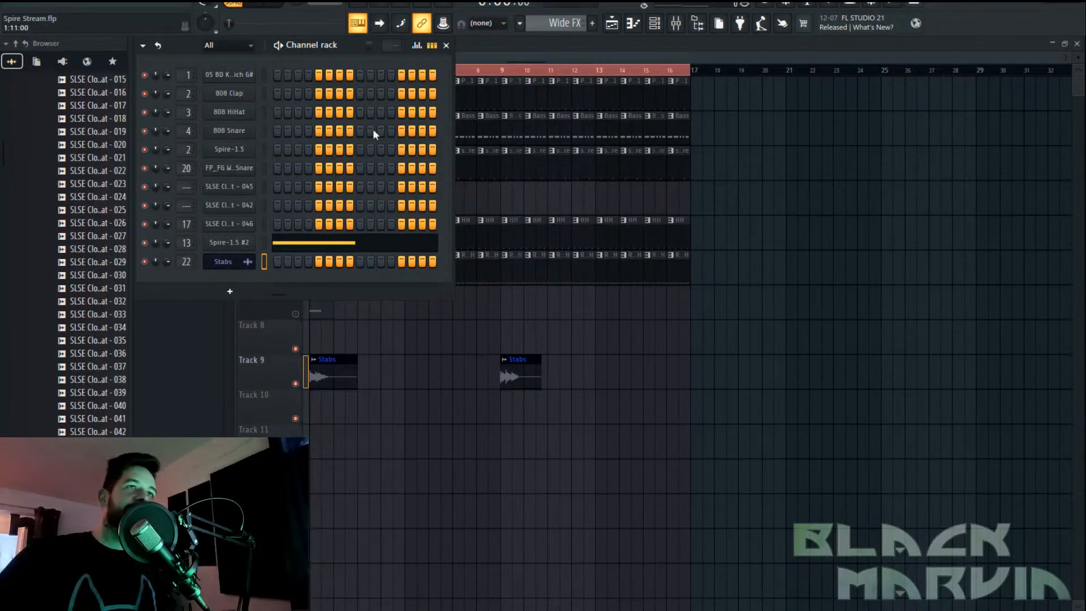
pyautogui.click(235, 244)
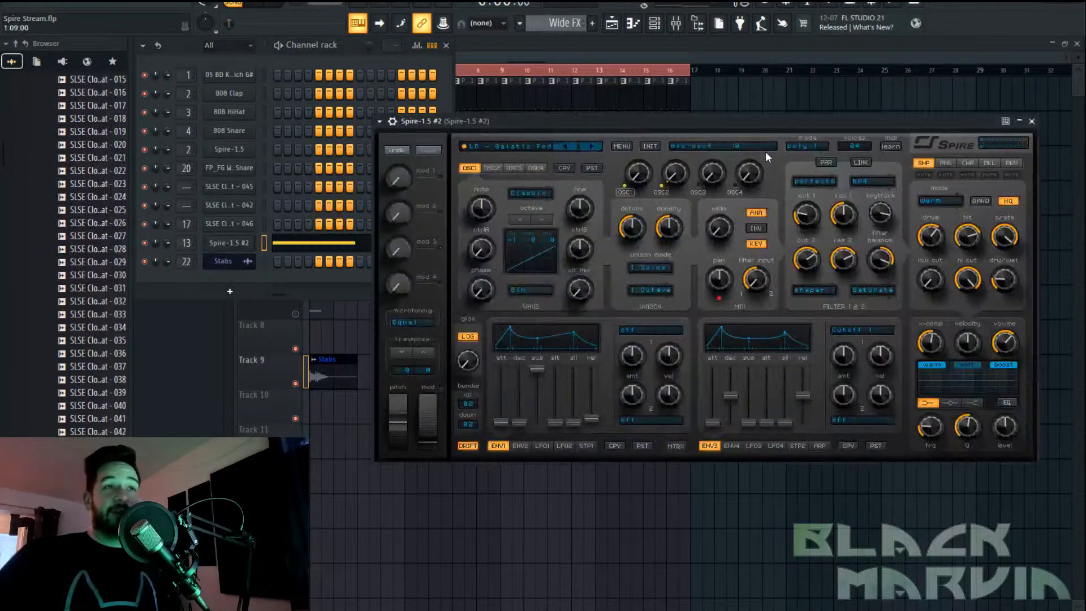
pyautogui.click(513, 149)
pyautogui.scroll(-3, 831, 282)
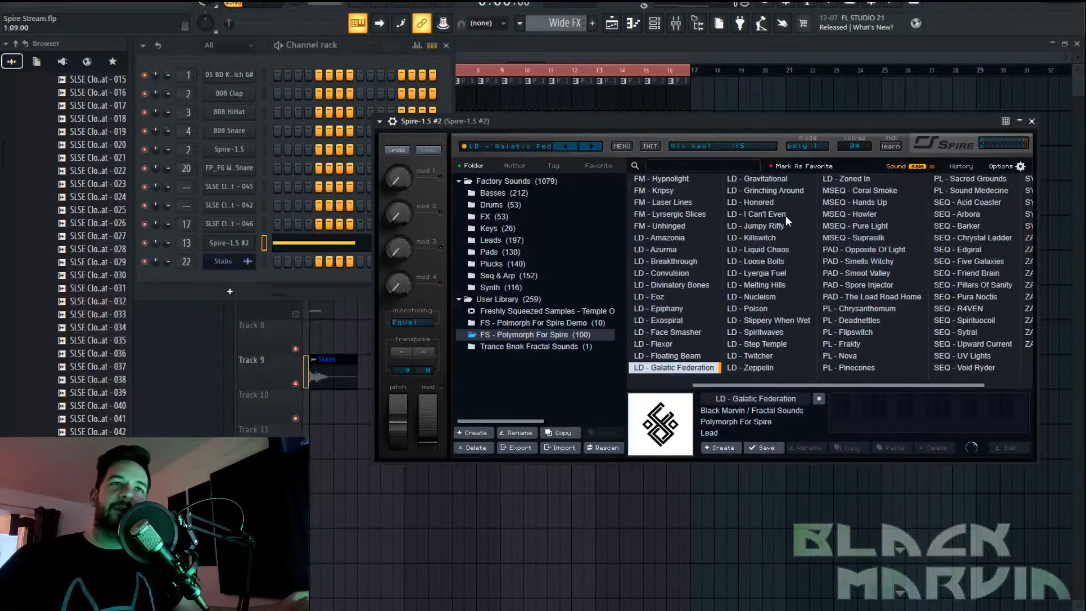
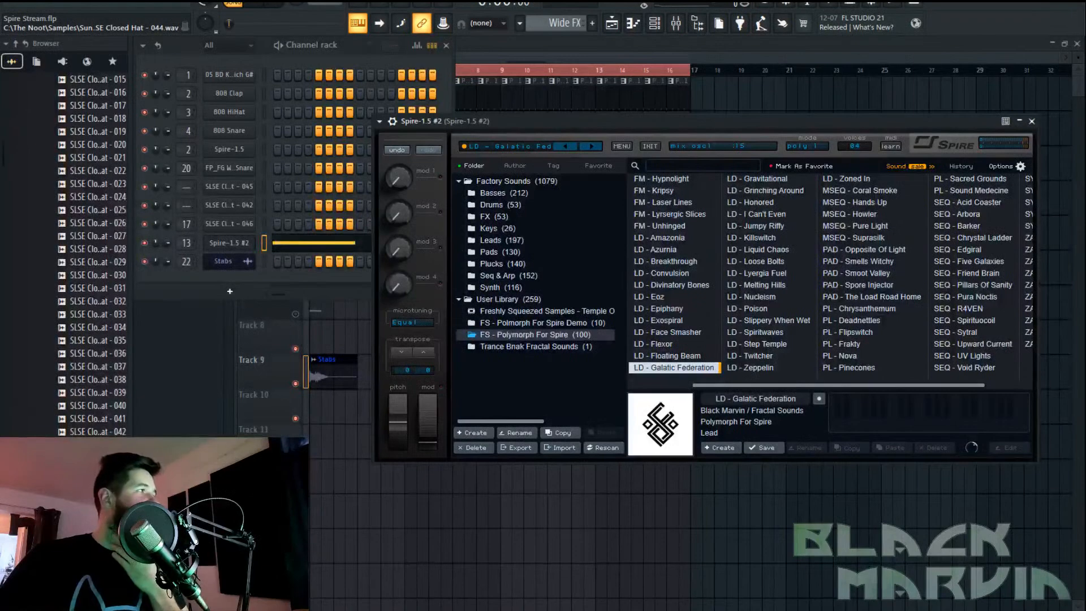
# Switch to the web browser, look over the Polymorph For Spire product page and return to FL Studio
pyautogui.moveTo(1, 25); pyautogui.dragTo(558, 26)
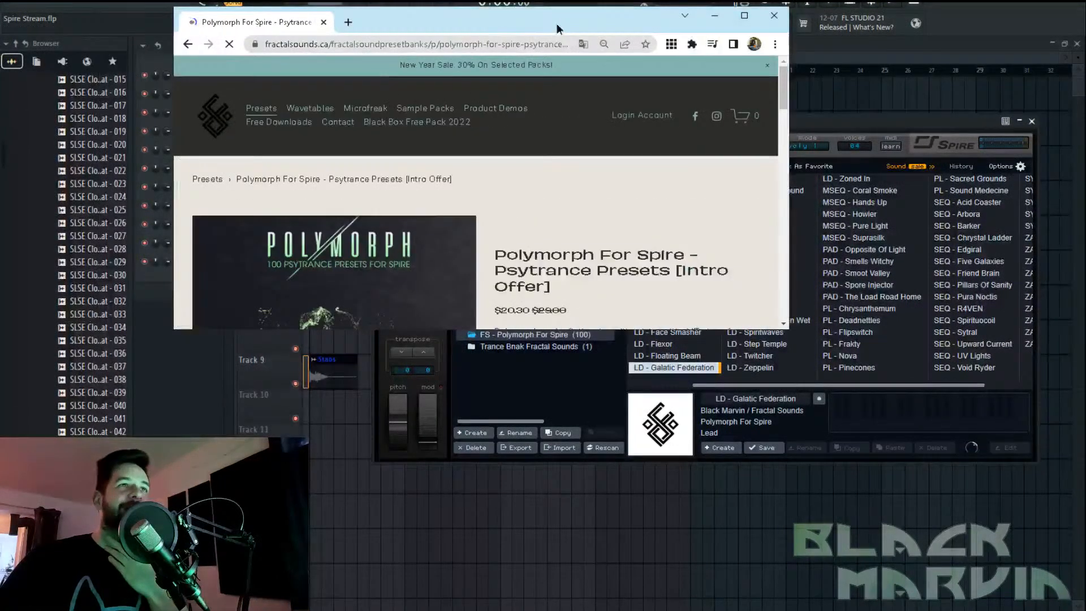
pyautogui.doubleClick(557, 25)
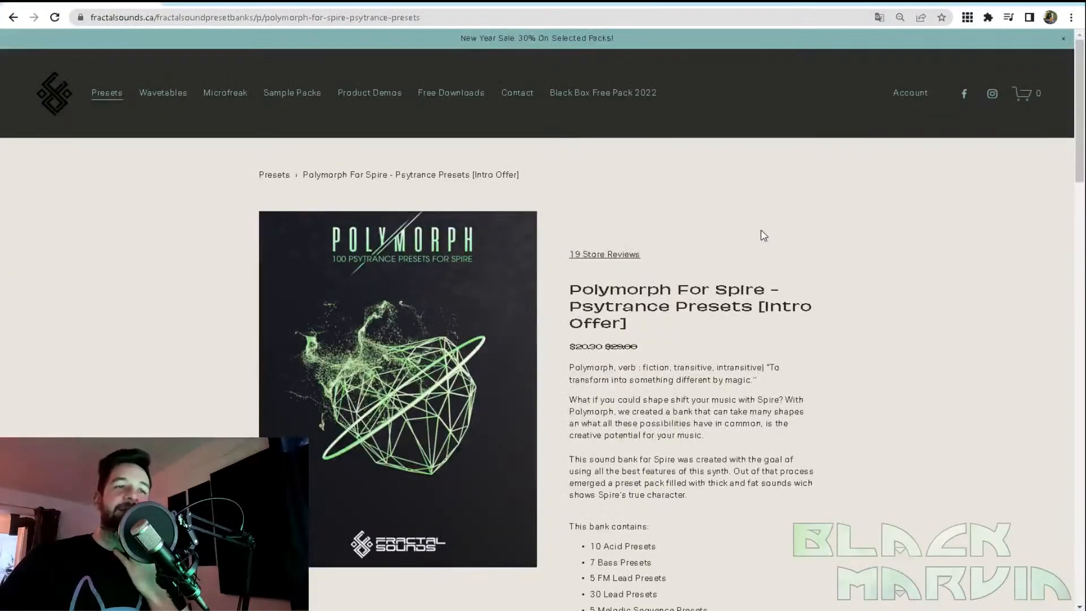
pyautogui.scroll(-9, 764, 237)
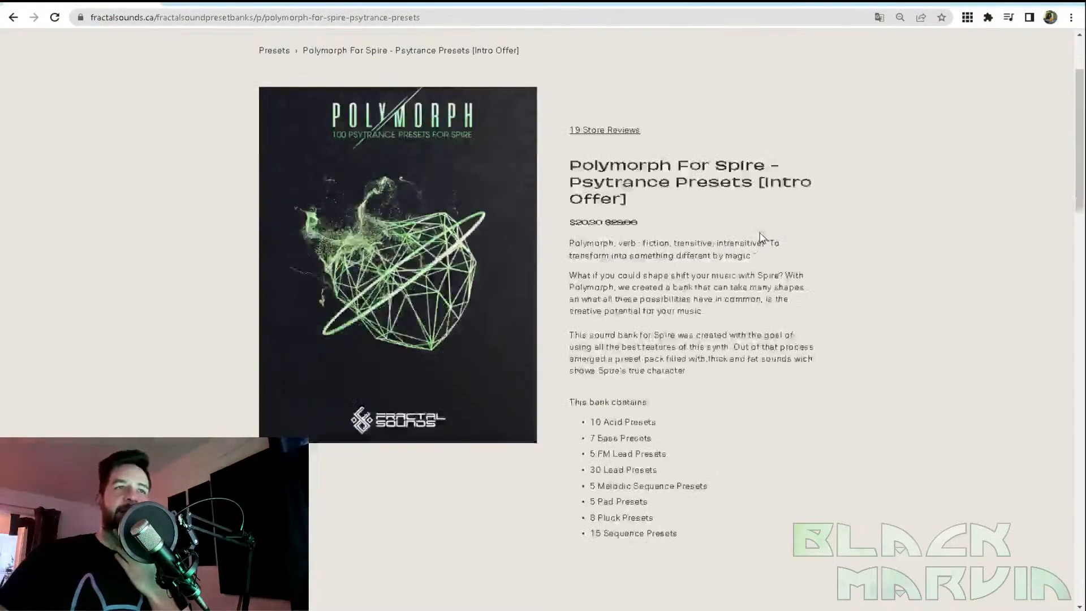
pyautogui.scroll(9, 848, 197)
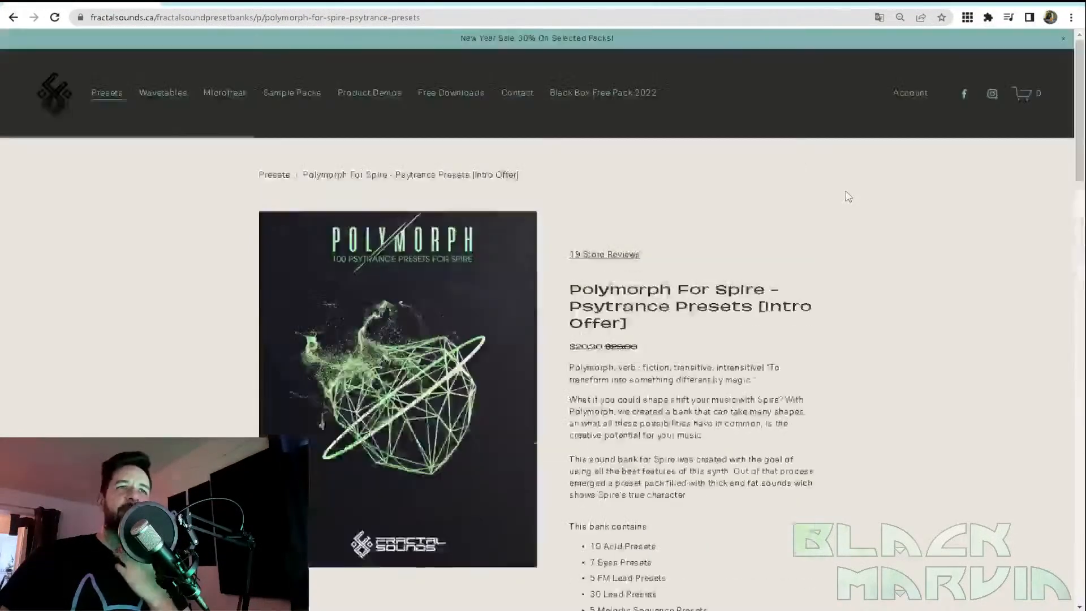
pyautogui.hotkey('alt', 'Tab')
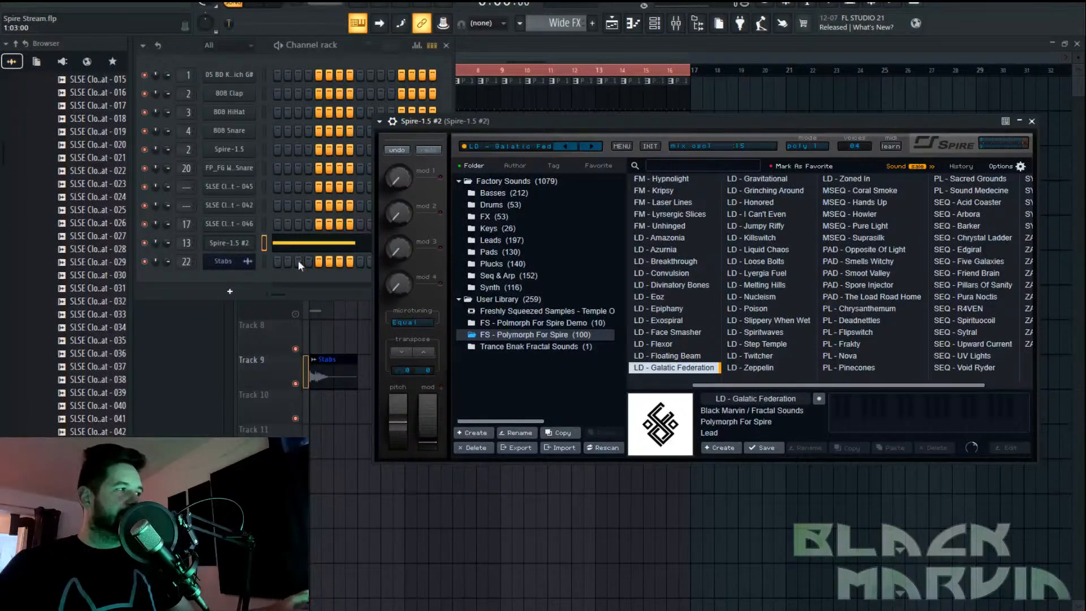
# Unmute Track 7, move the Wide FX clip to the start of bar 5 and play the arrangement there
pyautogui.click(266, 7)
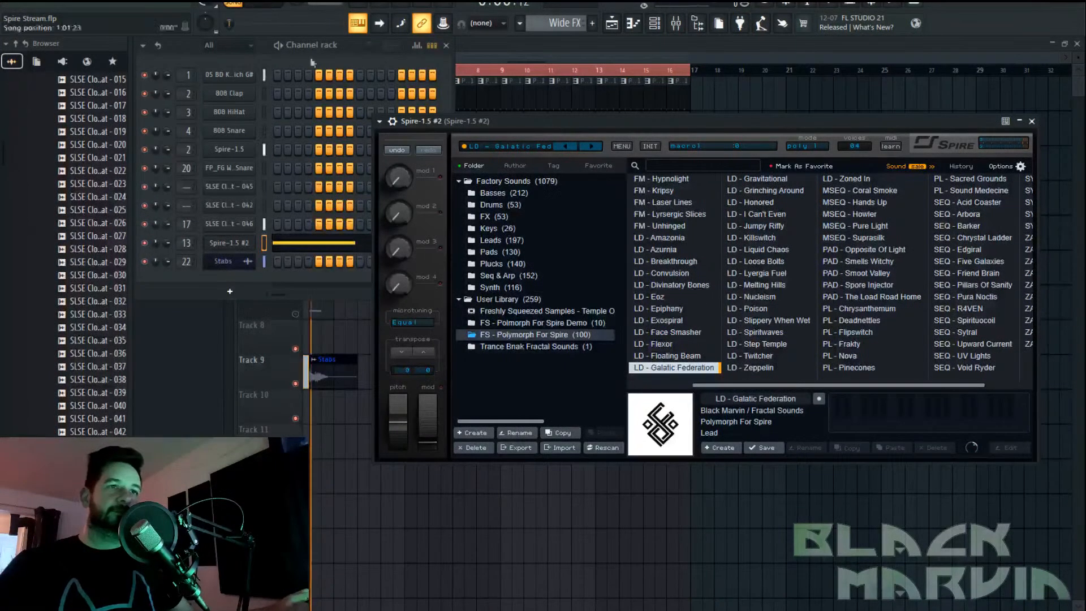
pyautogui.click(541, 44)
pyautogui.press('space')
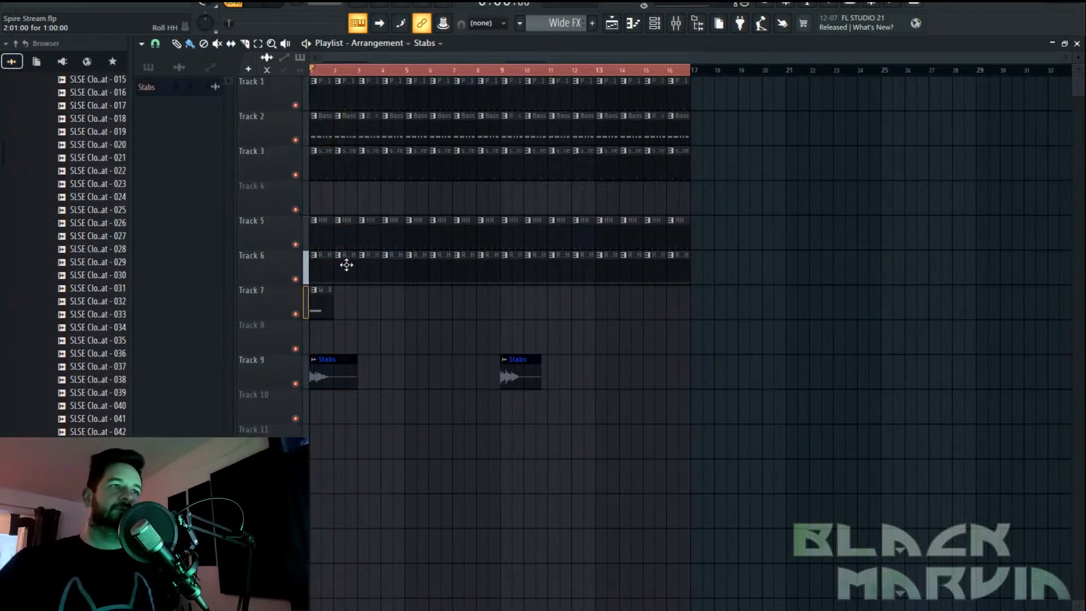
pyautogui.moveTo(322, 301); pyautogui.dragTo(405, 300)
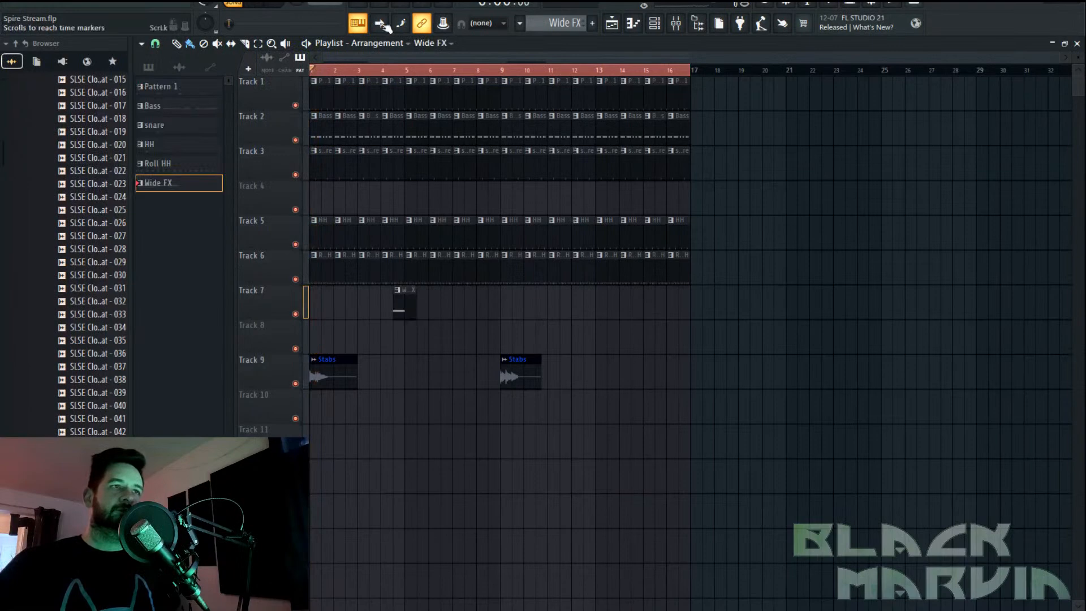
pyautogui.click(406, 69)
pyautogui.press('space')
pyautogui.moveTo(403, 307); pyautogui.dragTo(420, 306)
pyautogui.press('space')
pyautogui.press('space')
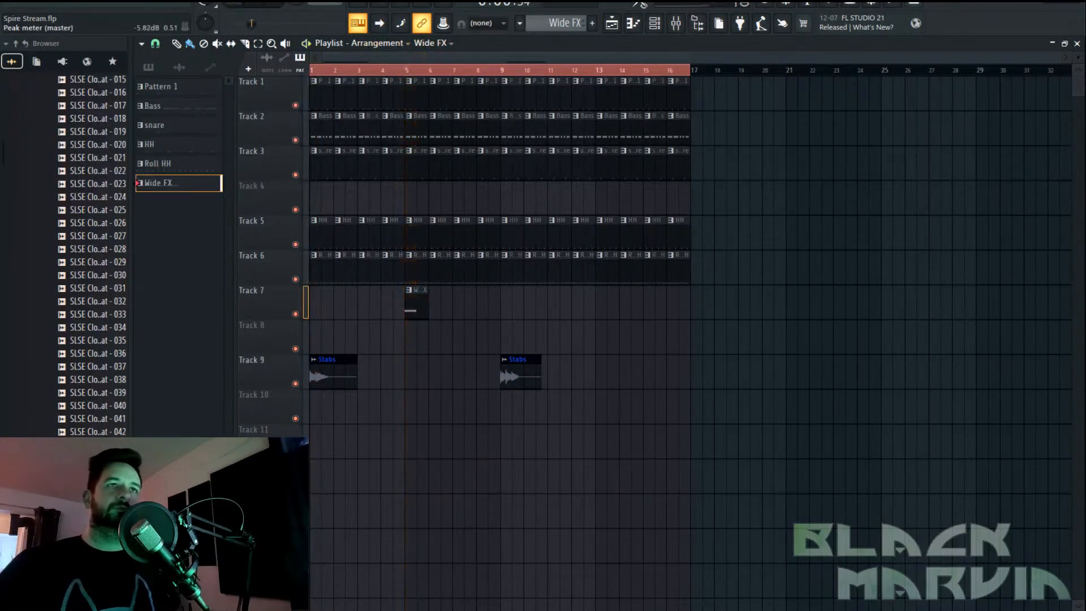
# Audition the neighbouring lead presets in Spire-1.5 #2 and load LD - Exospiral
pyautogui.click(655, 25)
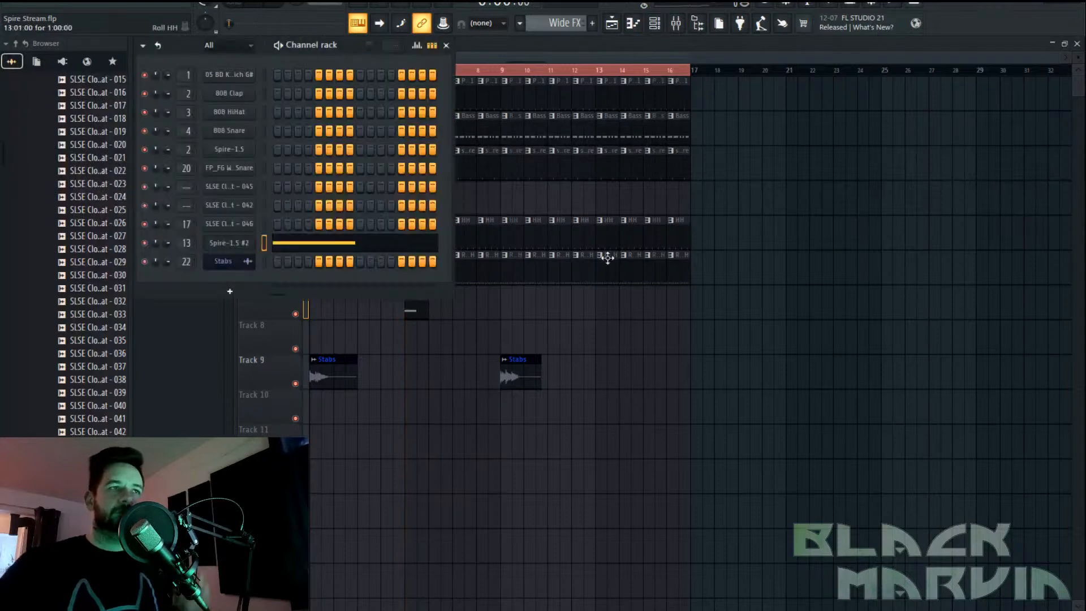
pyautogui.click(243, 245)
pyautogui.click(591, 146)
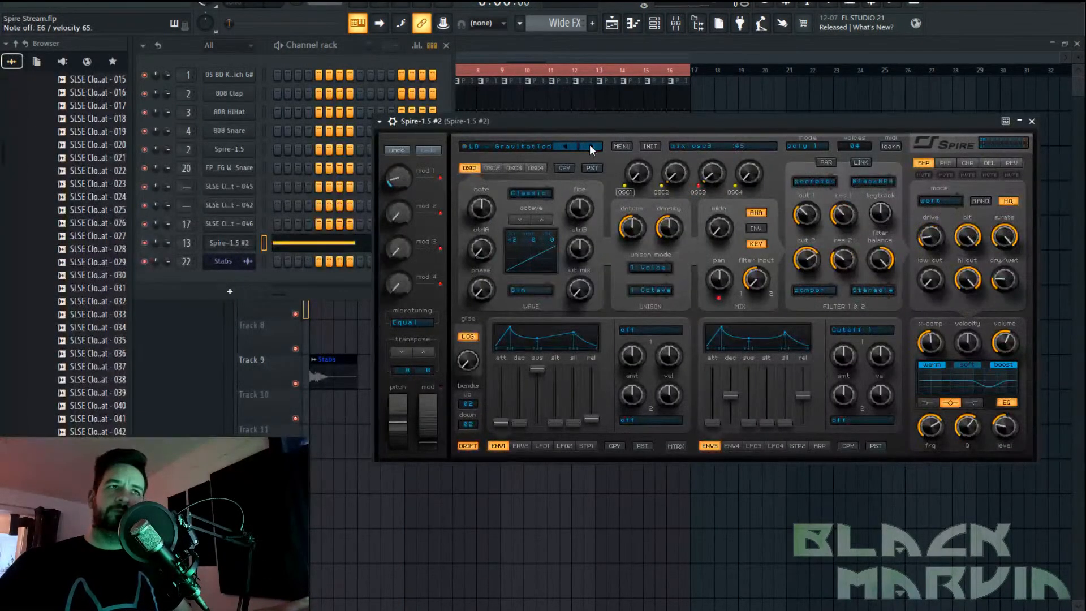
pyautogui.click(569, 148)
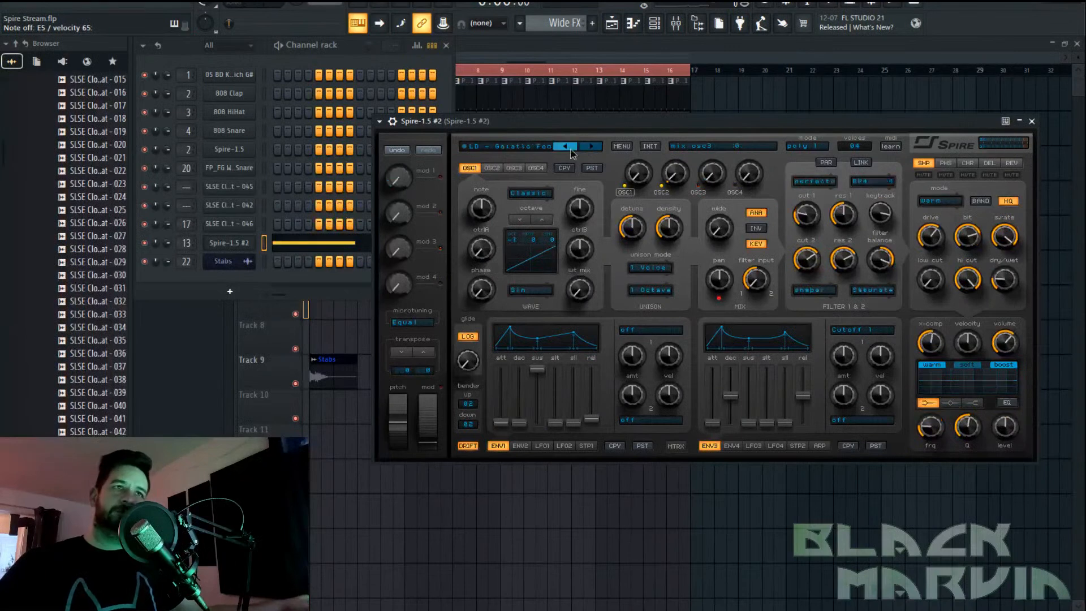
pyautogui.click(569, 147)
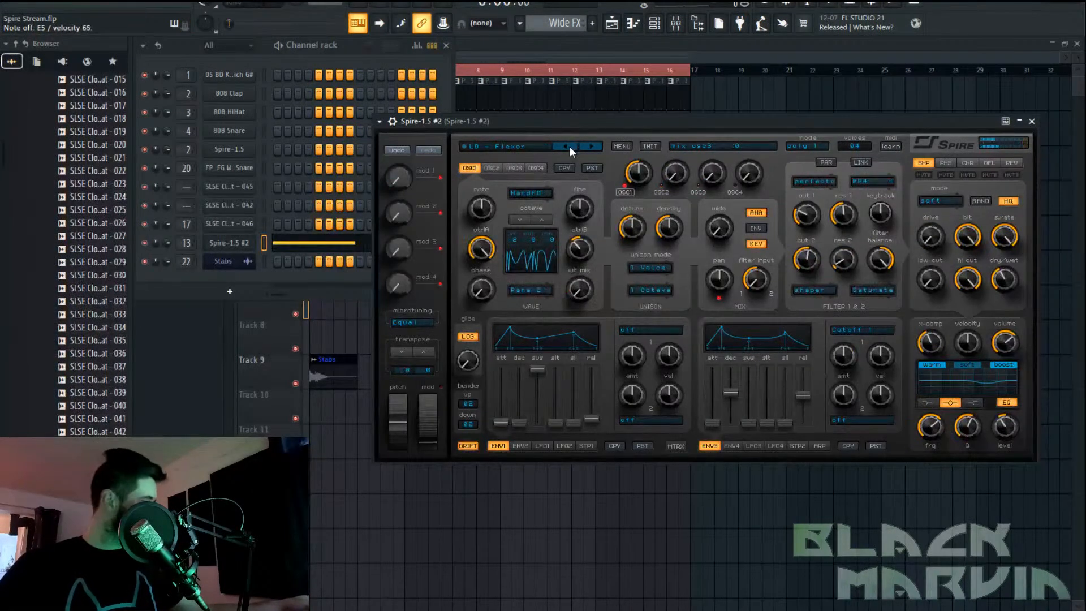
pyautogui.click(569, 147)
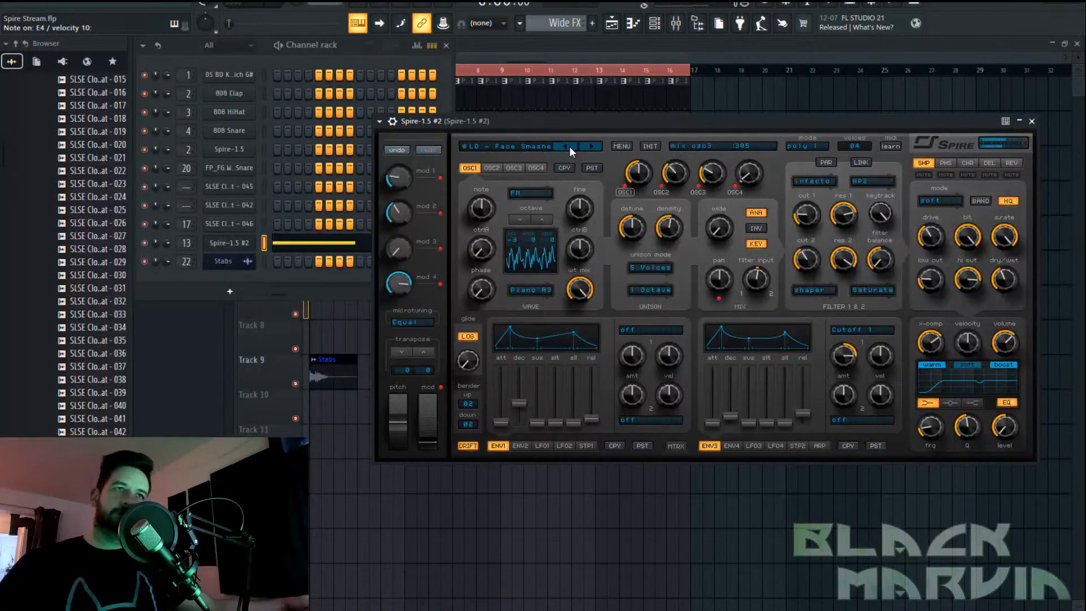
pyautogui.click(569, 146)
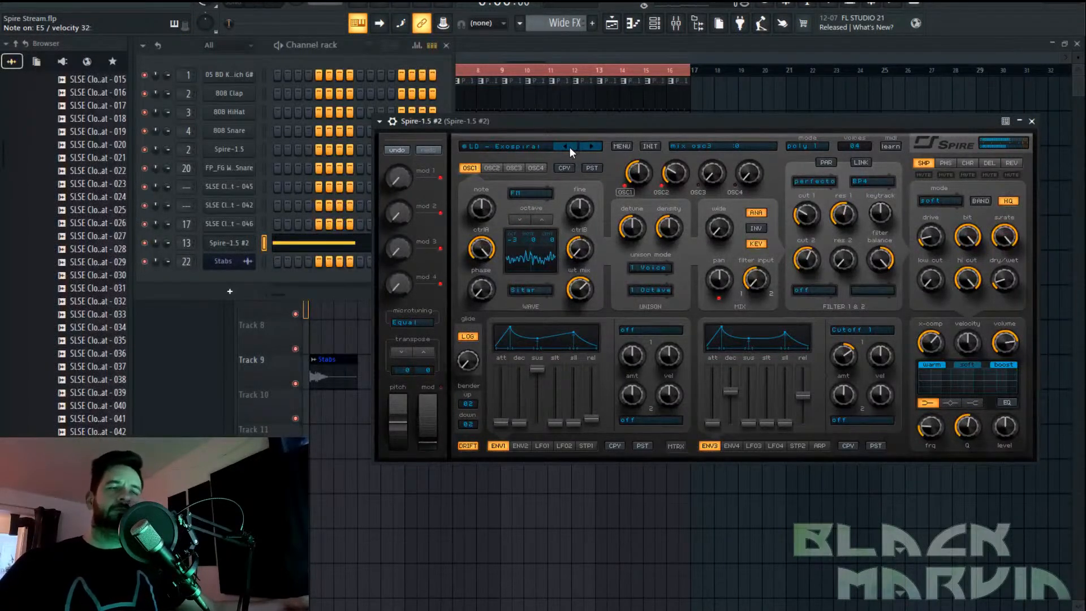
pyautogui.click(569, 147)
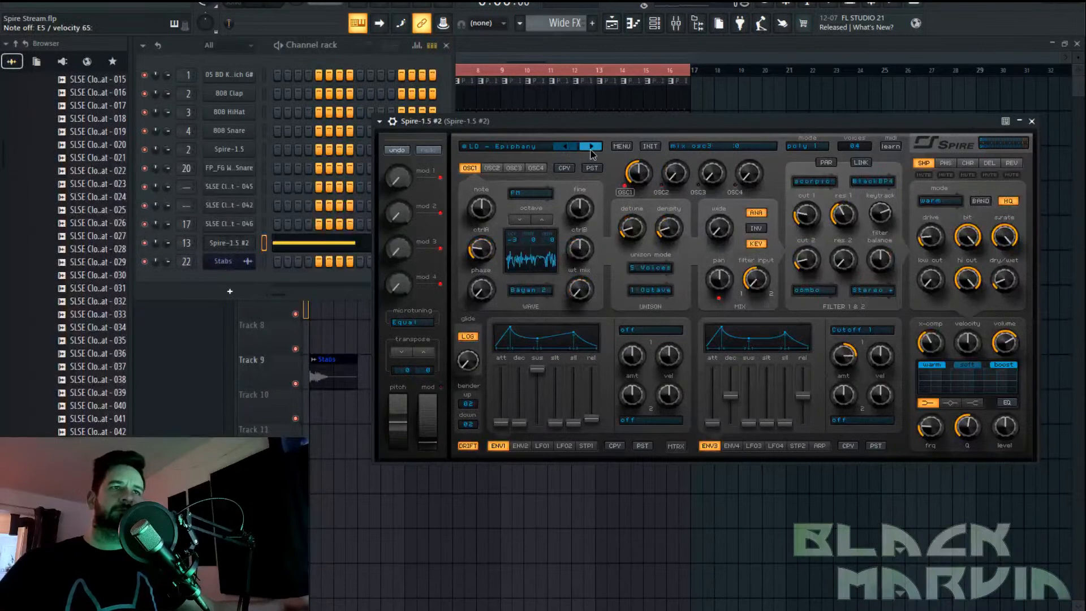
pyautogui.click(590, 147)
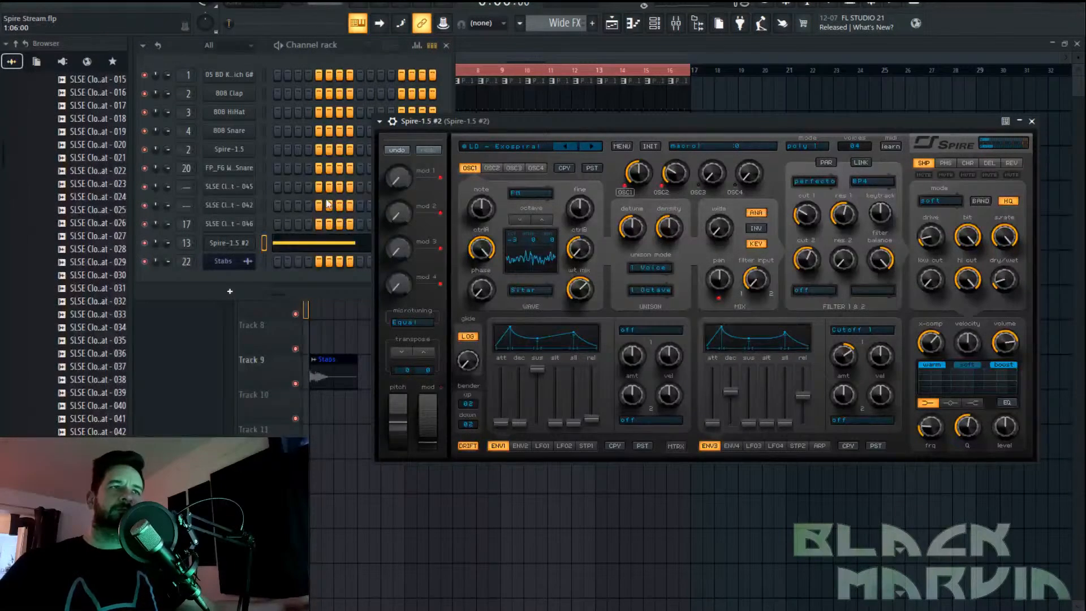
# Play the arrangement from bar 4 to hear the Wide FX clip with the new preset
pyautogui.click(545, 63)
pyautogui.click(382, 72)
pyautogui.press('space')
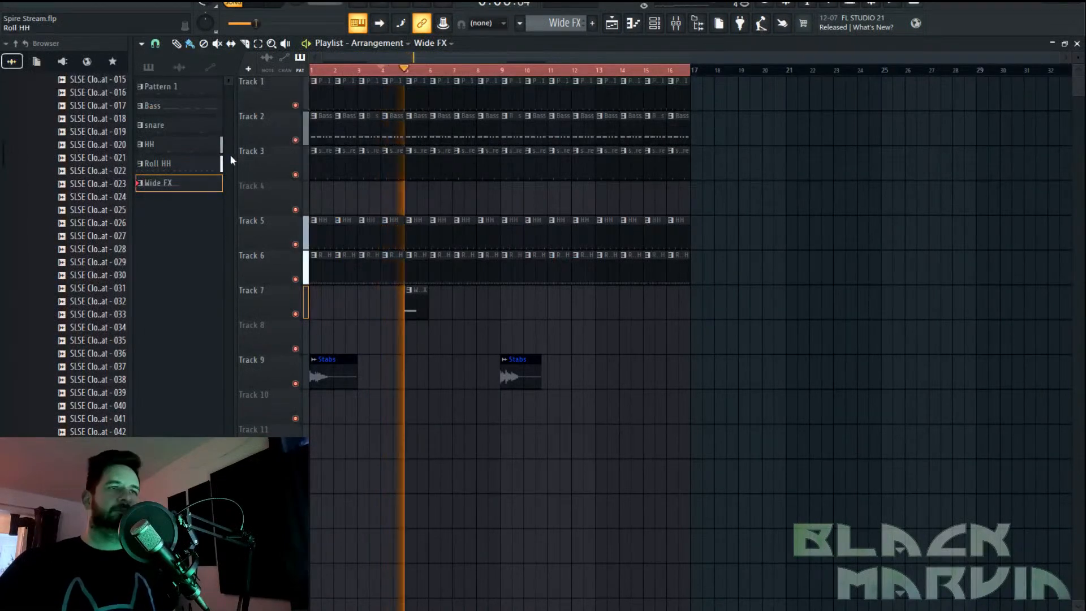
# Move Edison up to slot 6 on the Spire-1.5 #2 insert, add True Iron in slot 5 and set its Strength to 10.00
pyautogui.click(676, 24)
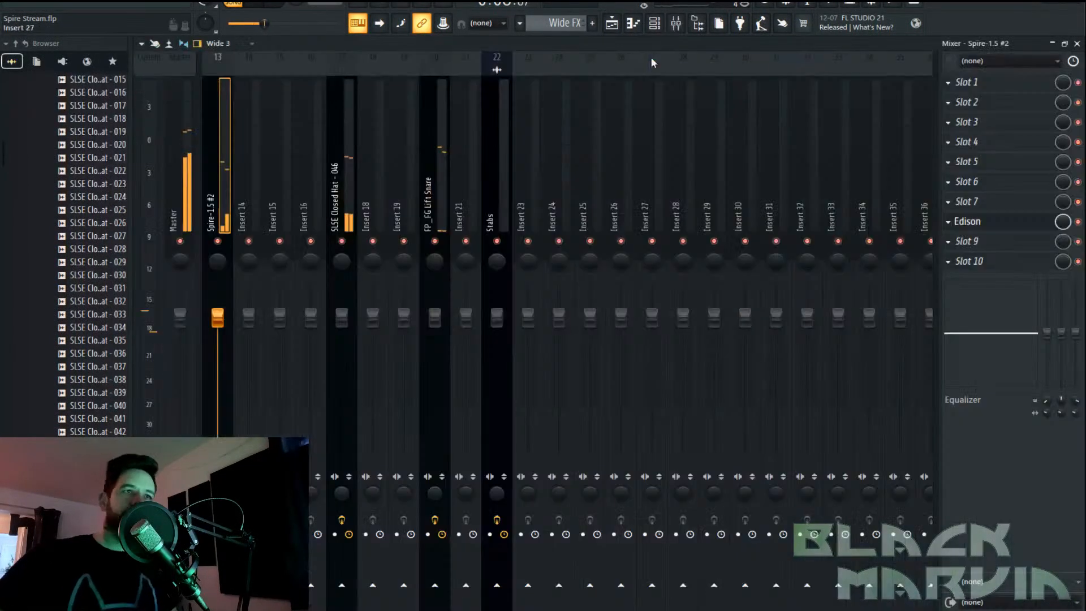
pyautogui.moveTo(1002, 226); pyautogui.dragTo(1002, 209)
pyautogui.click(998, 166)
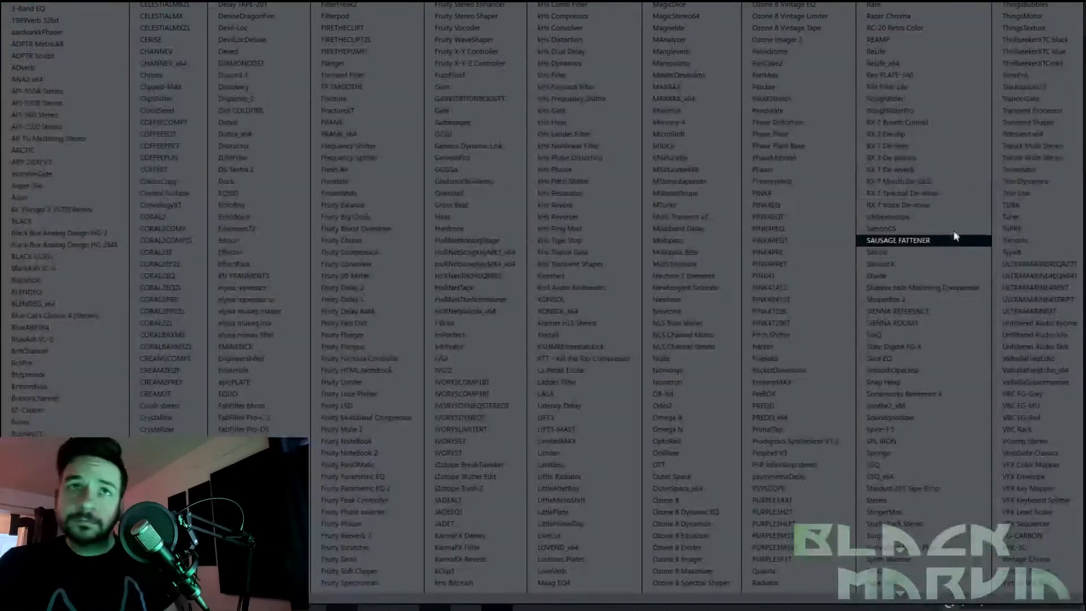
pyautogui.click(1047, 195)
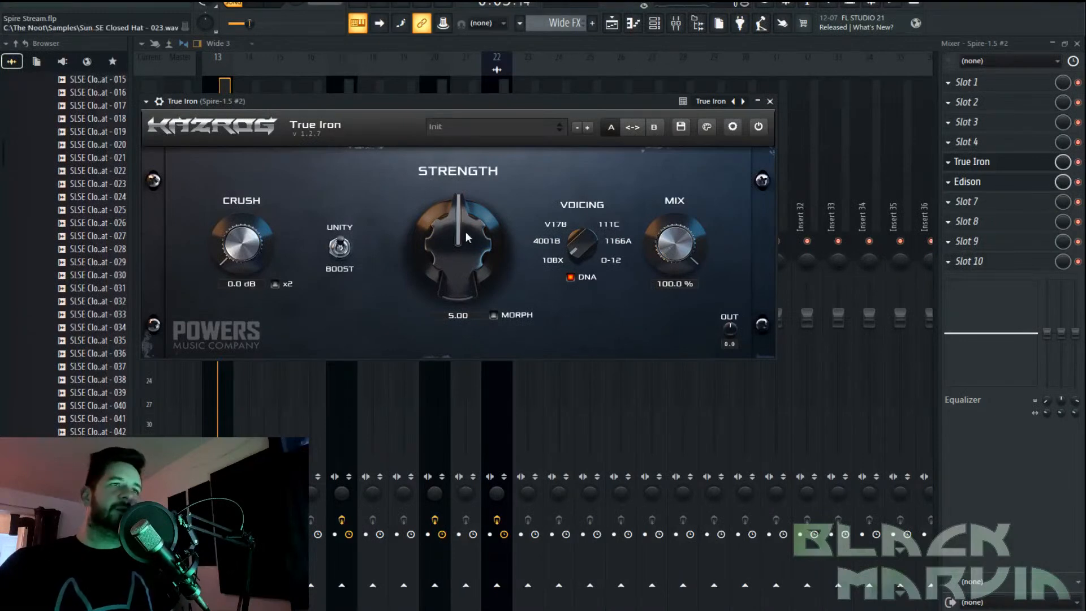
pyautogui.moveTo(467, 227); pyautogui.dragTo(468, 187)
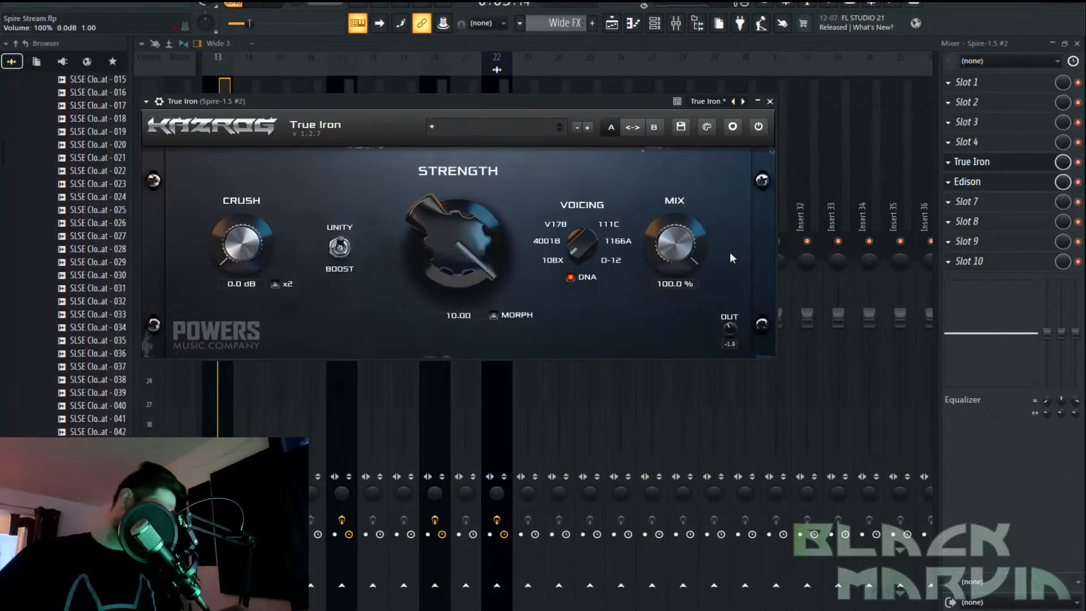
# Switch to the browser and open the Pigments preset category on the Fractal Sounds website
pyautogui.click(1001, 143)
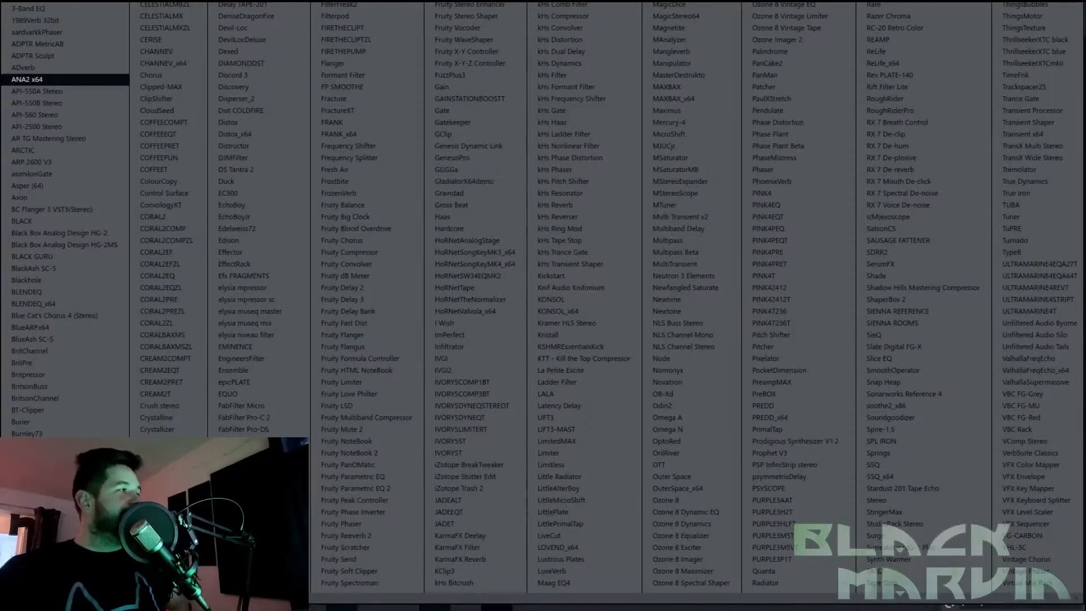
pyautogui.click(27, 79)
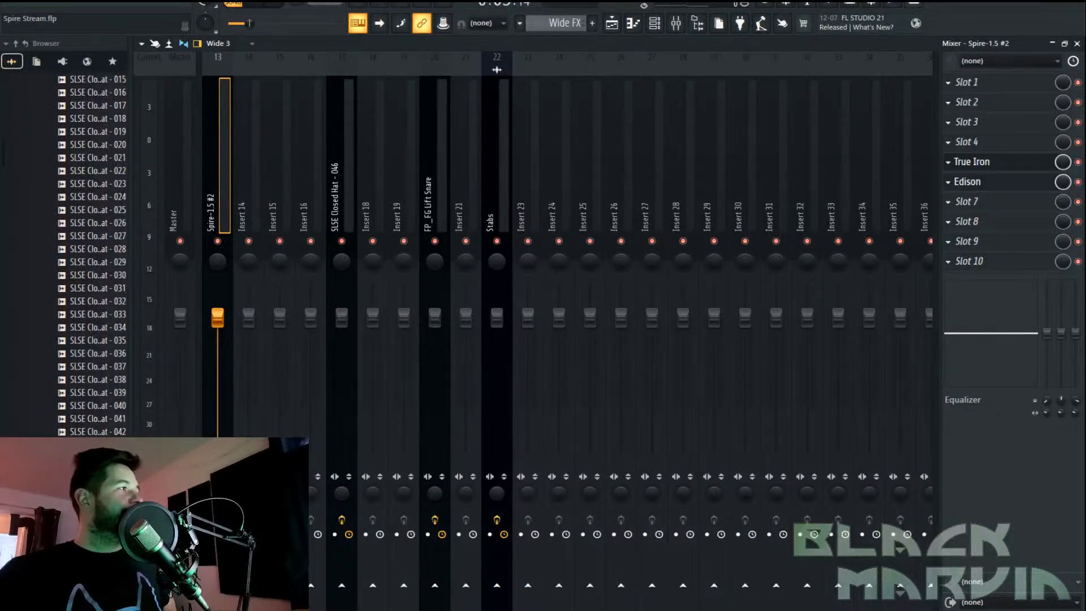
pyautogui.moveTo(0, 35); pyautogui.dragTo(451, 34)
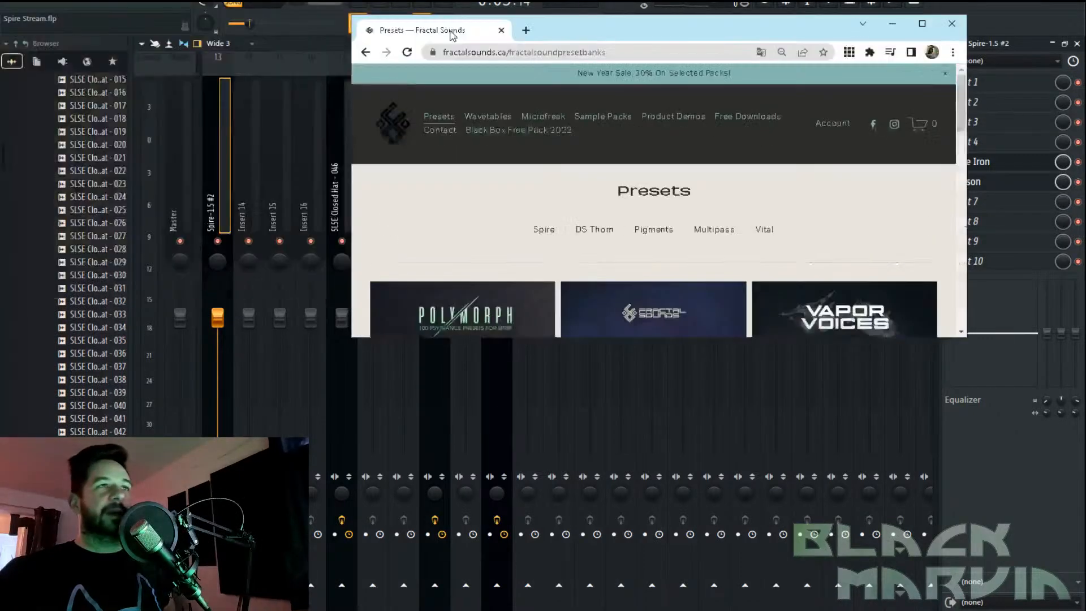
pyautogui.doubleClick(601, 32)
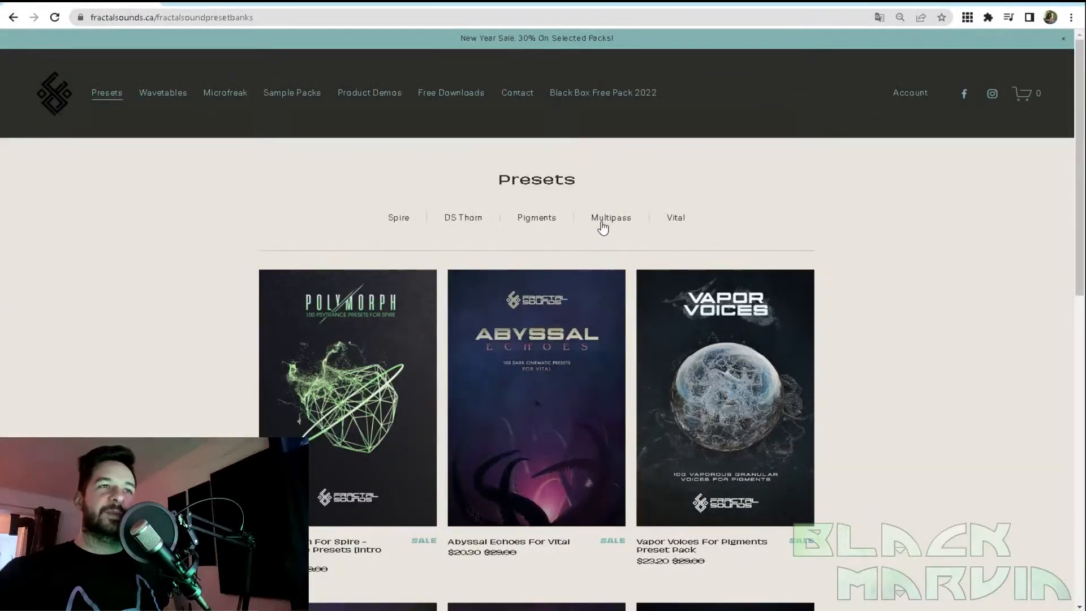
pyautogui.click(530, 225)
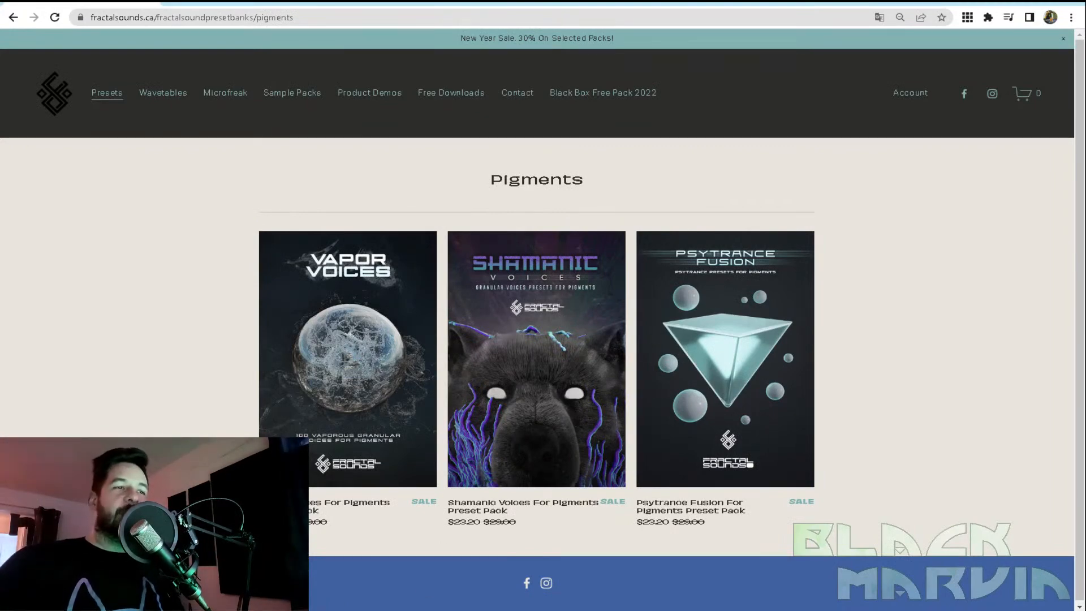
pyautogui.hotkey('alt', 'Tab')
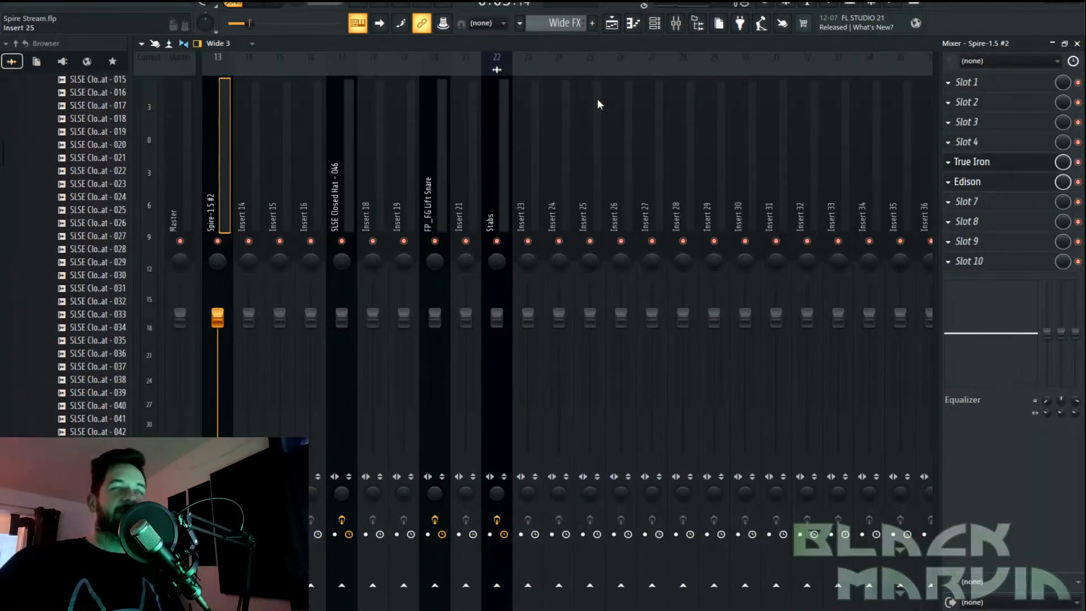
# Open Spire-1.5 #2 from the channel rack and revisit the Fractal Sounds Pigments page in the browser
pyautogui.click(655, 23)
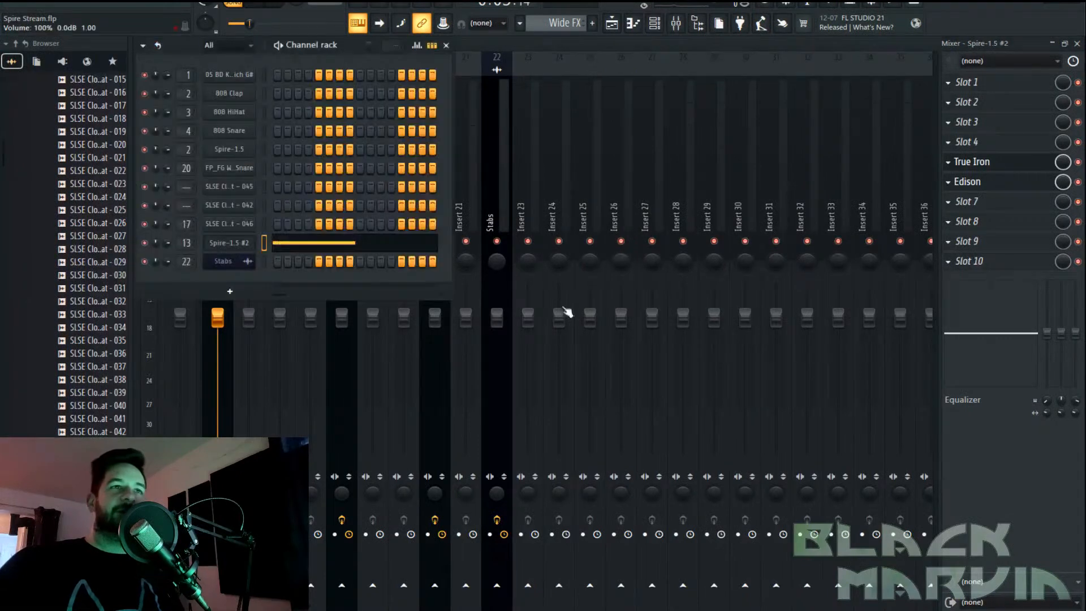
pyautogui.click(222, 243)
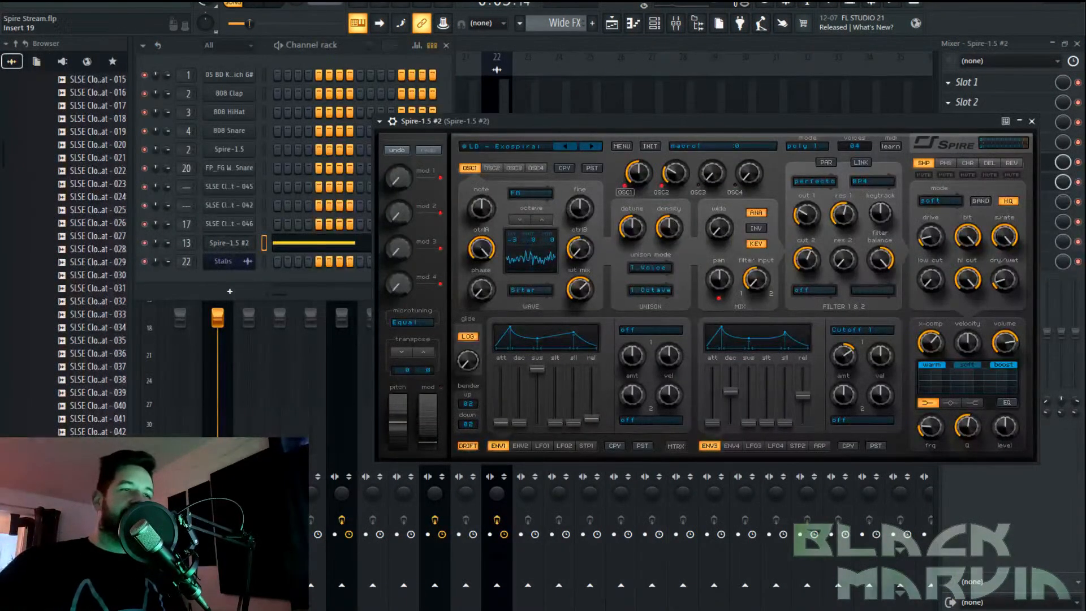
pyautogui.moveTo(406, 606)
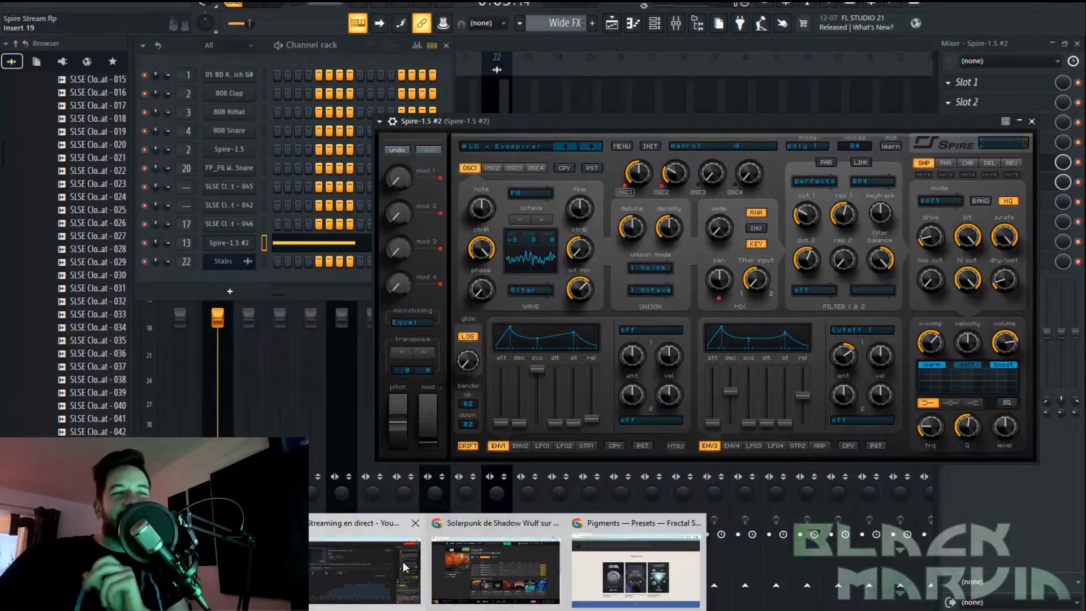
pyautogui.click(403, 566)
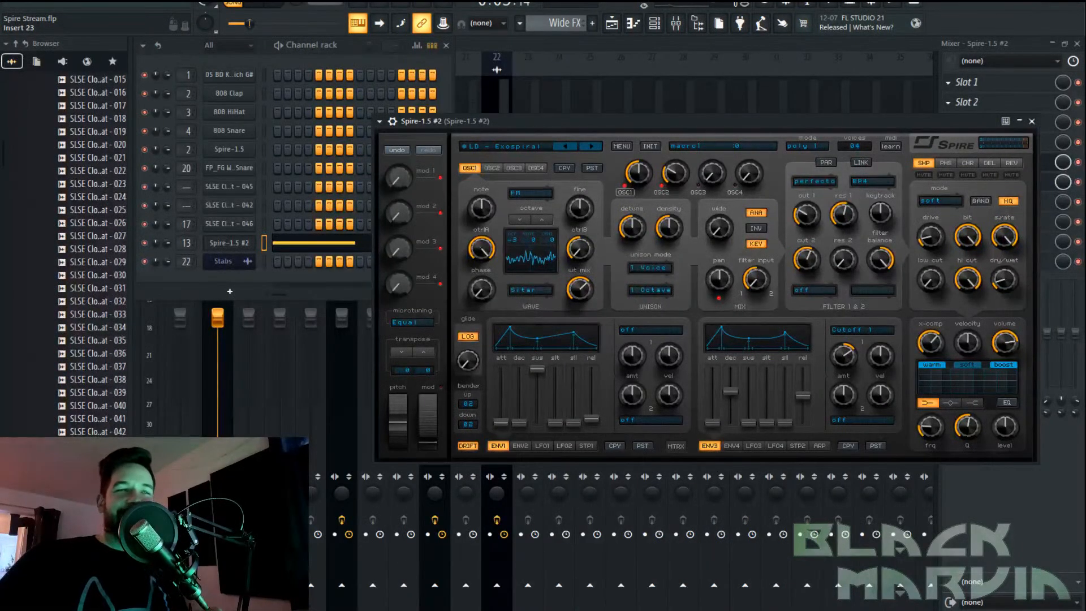
pyautogui.click(681, 520)
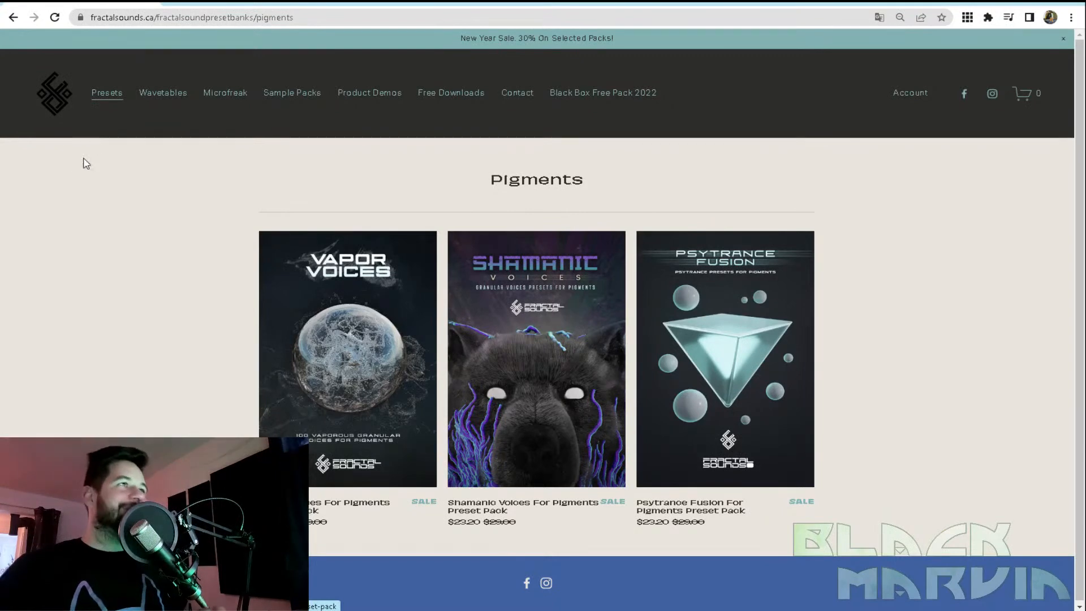
pyautogui.hotkey('alt', 'Tab')
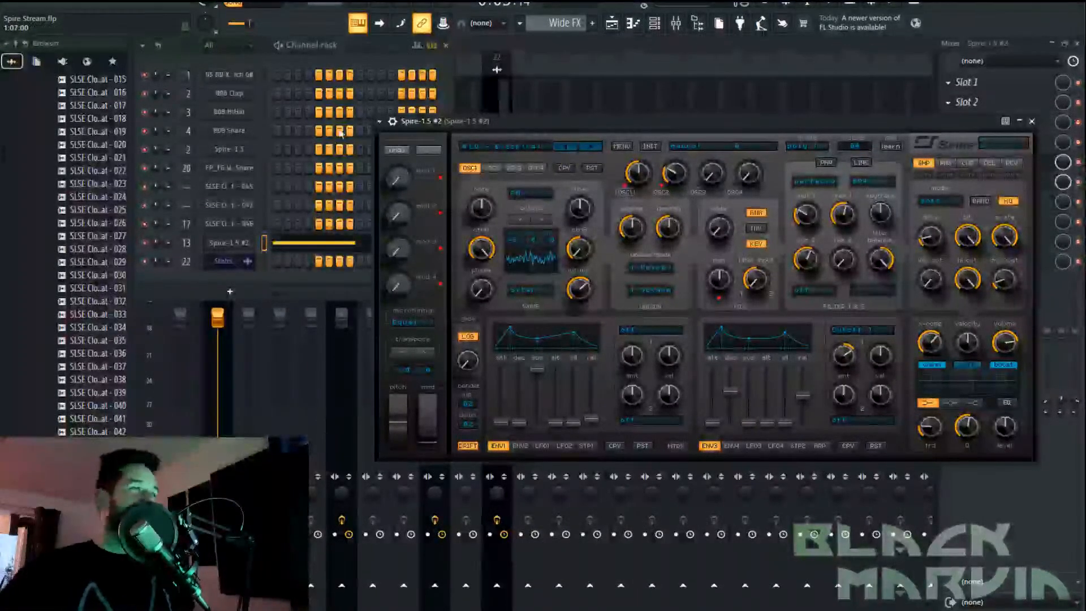
# Show the playlist and place the playhead at the start of bar 5
pyautogui.click(586, 40)
pyautogui.click(612, 24)
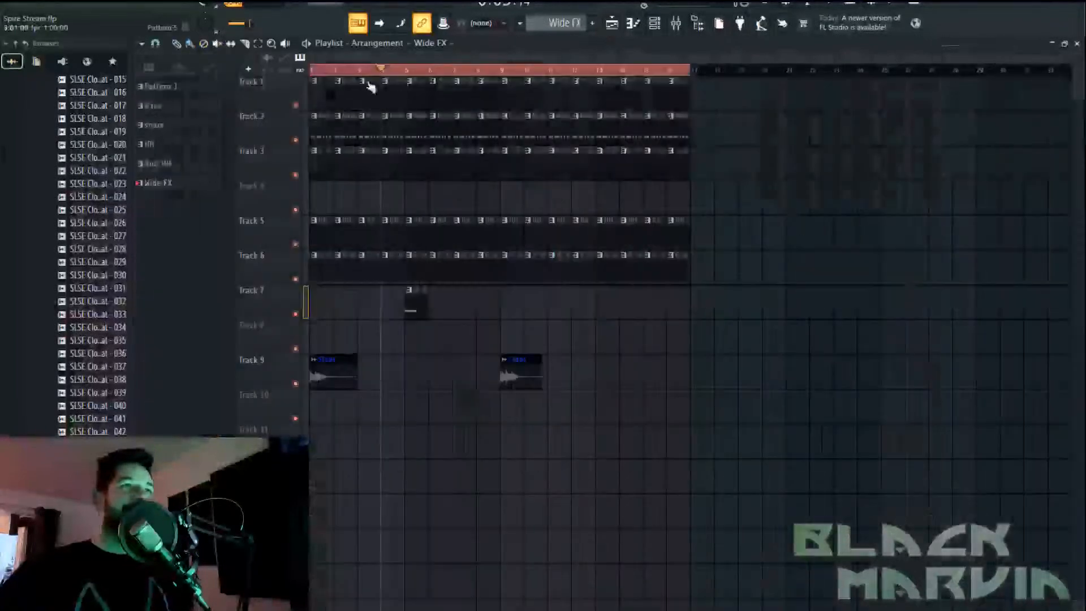
pyautogui.click(406, 70)
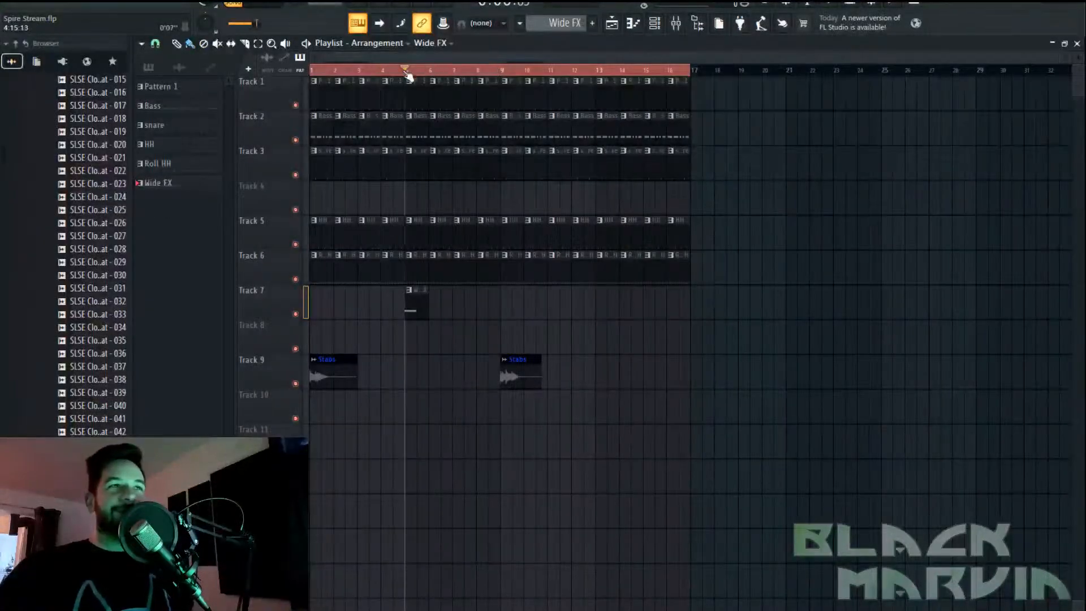
# Move Edison to slot 8 on the Spire-1.5 #2 insert and load IVGI into slot 6
pyautogui.click(676, 24)
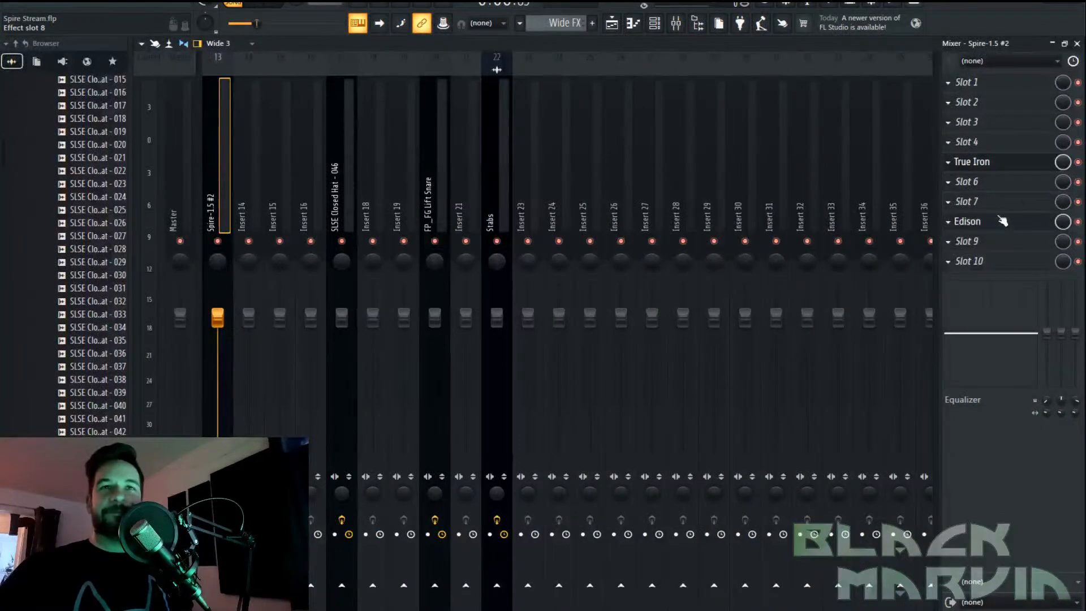
pyautogui.click(993, 196)
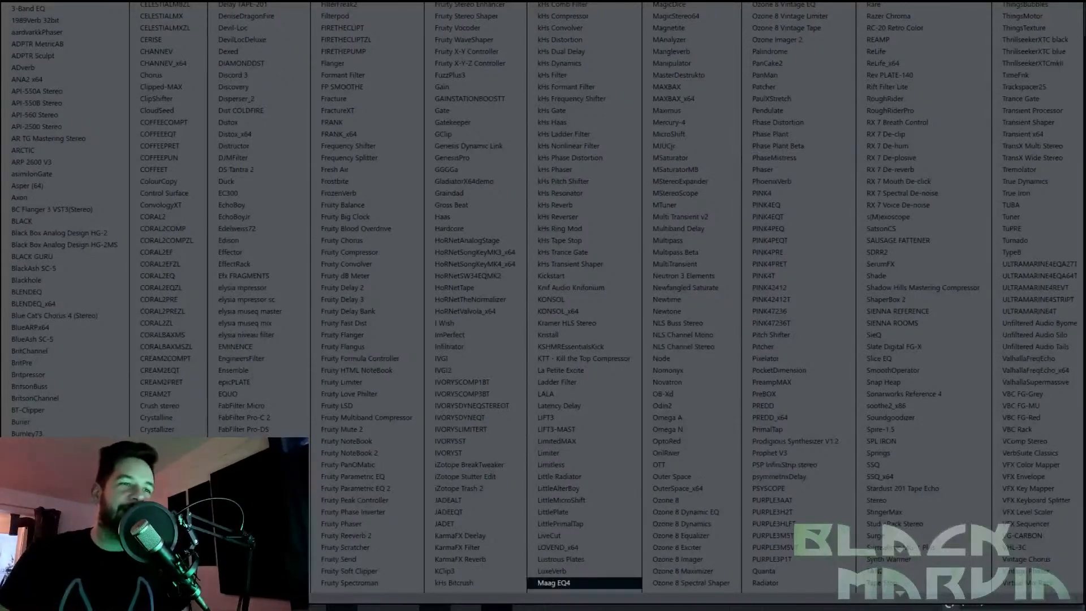
pyautogui.press('Escape')
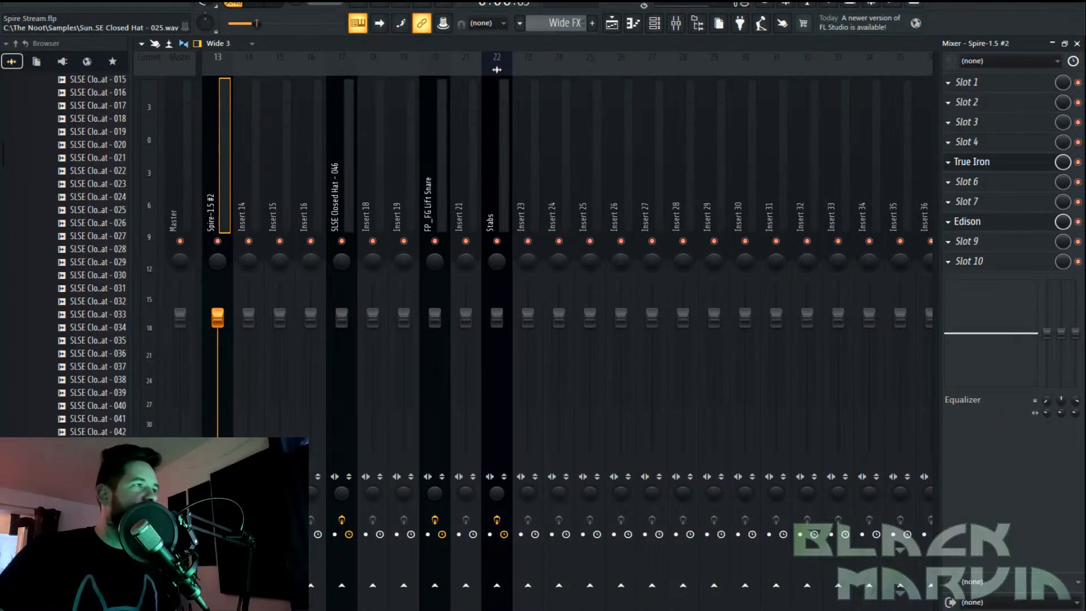
pyautogui.click(1008, 186)
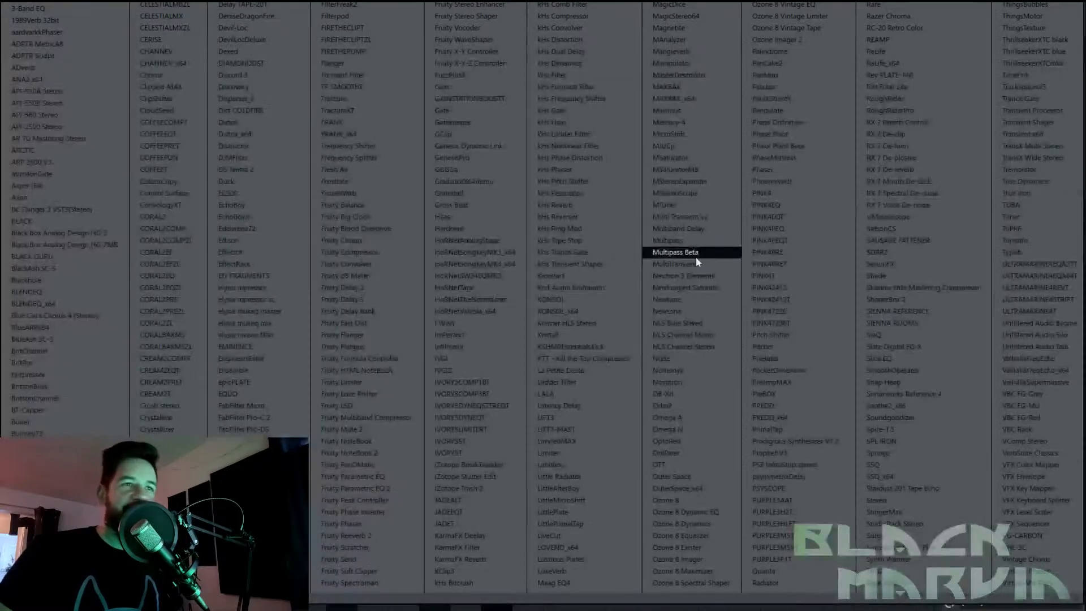
pyautogui.click(491, 358)
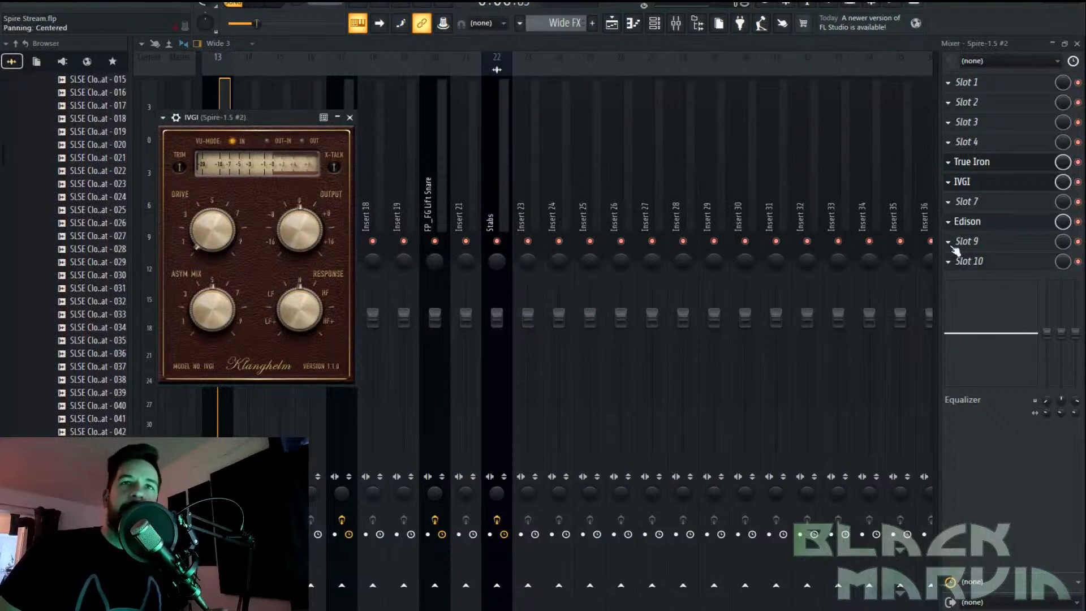
# Move Edison to slot 9, load CORAL2PRE into slot 7 and switch on its stereo Coral mode
pyautogui.moveTo(1024, 223); pyautogui.dragTo(1021, 247)
pyautogui.click(1000, 202)
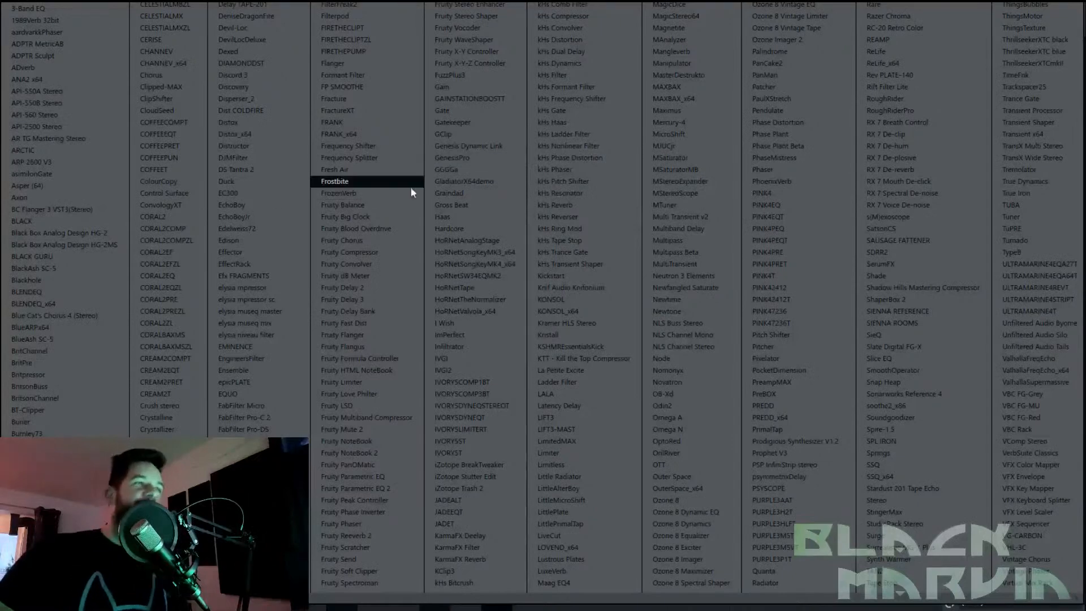
pyautogui.click(190, 292)
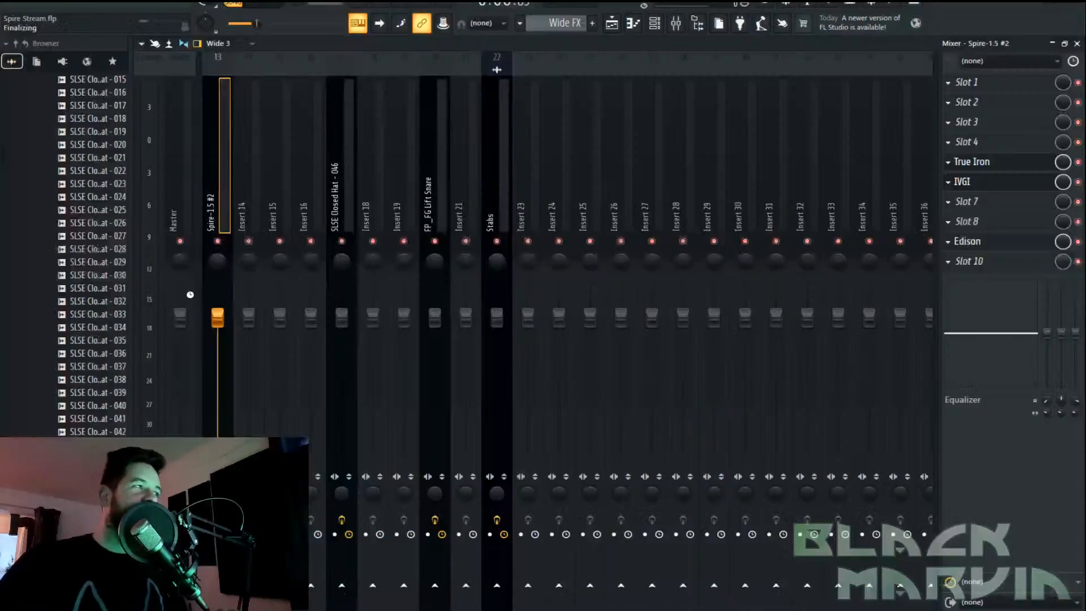
pyautogui.moveTo(344, 188); pyautogui.dragTo(349, 103)
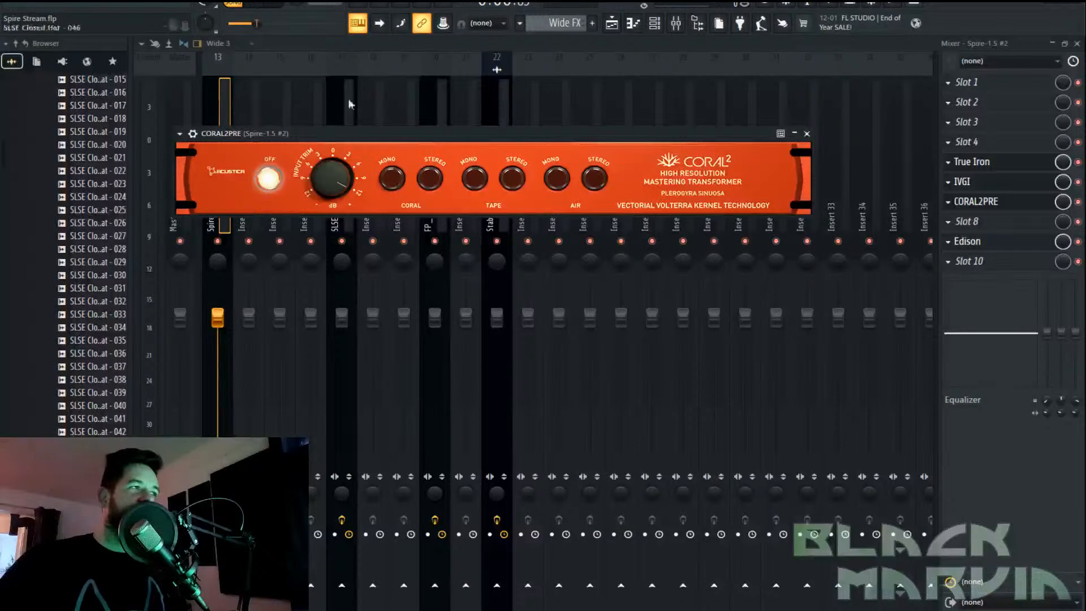
pyautogui.click(430, 180)
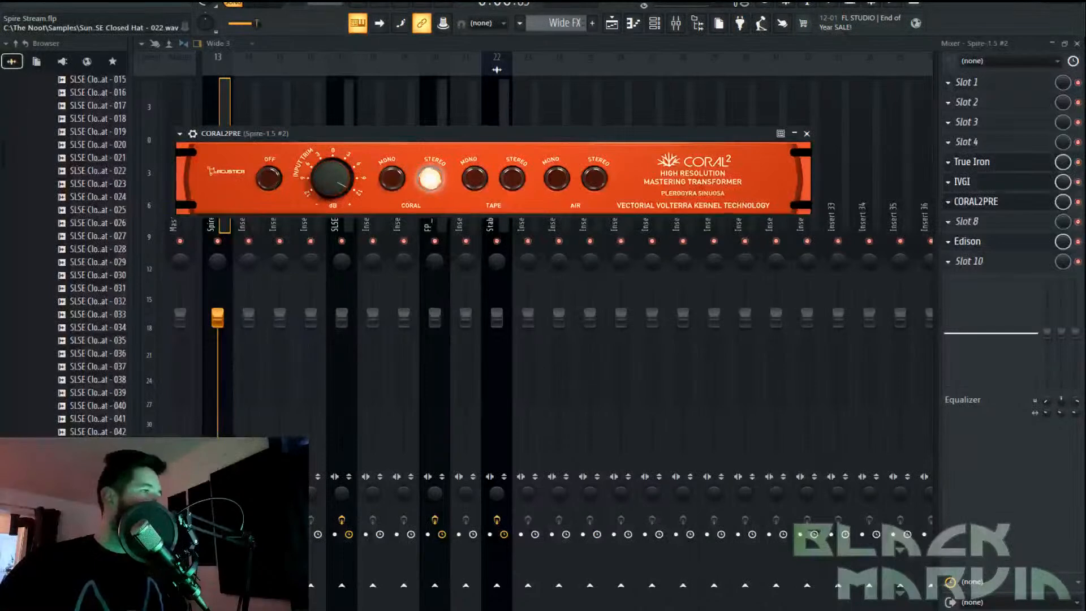
# Arm Edison to record on input and replay the Wide FX part around bar 5 to capture several hits
pyautogui.click(251, 7)
pyautogui.click(998, 242)
pyautogui.click(301, 167)
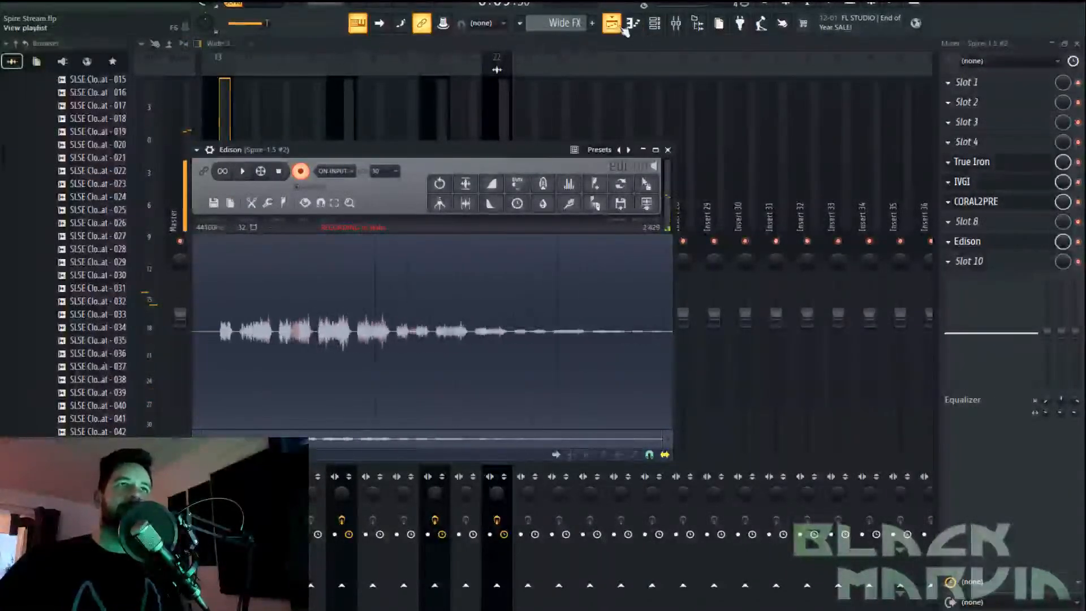
pyautogui.click(616, 26)
pyautogui.click(396, 70)
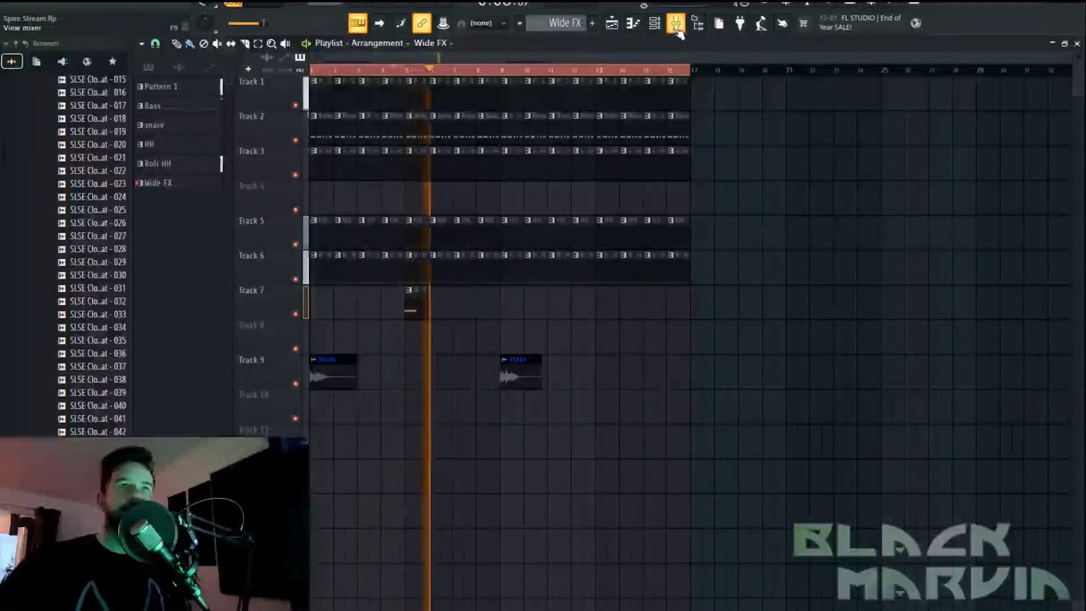
pyautogui.click(406, 70)
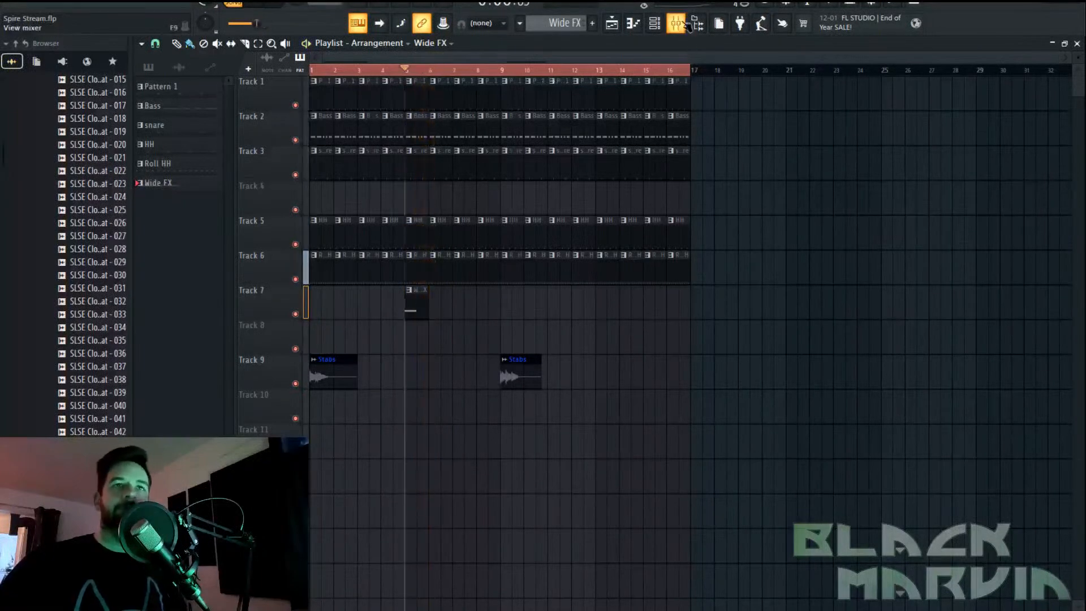
# Reopen Edison and delete the silence before the first hit of the recording
pyautogui.press('F9')
pyautogui.click(987, 242)
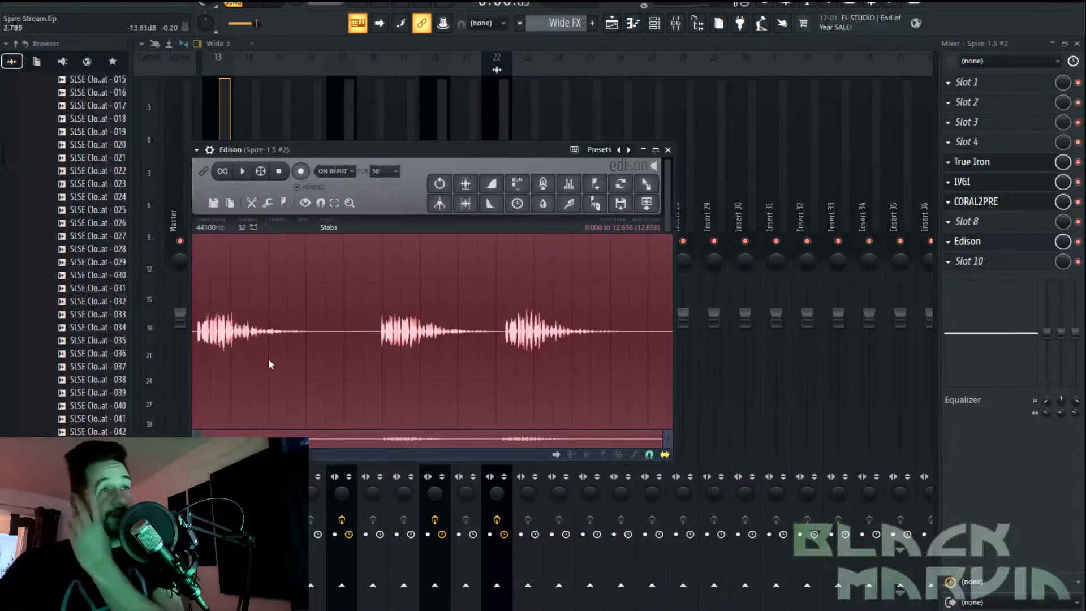
pyautogui.scroll(5, 250, 309)
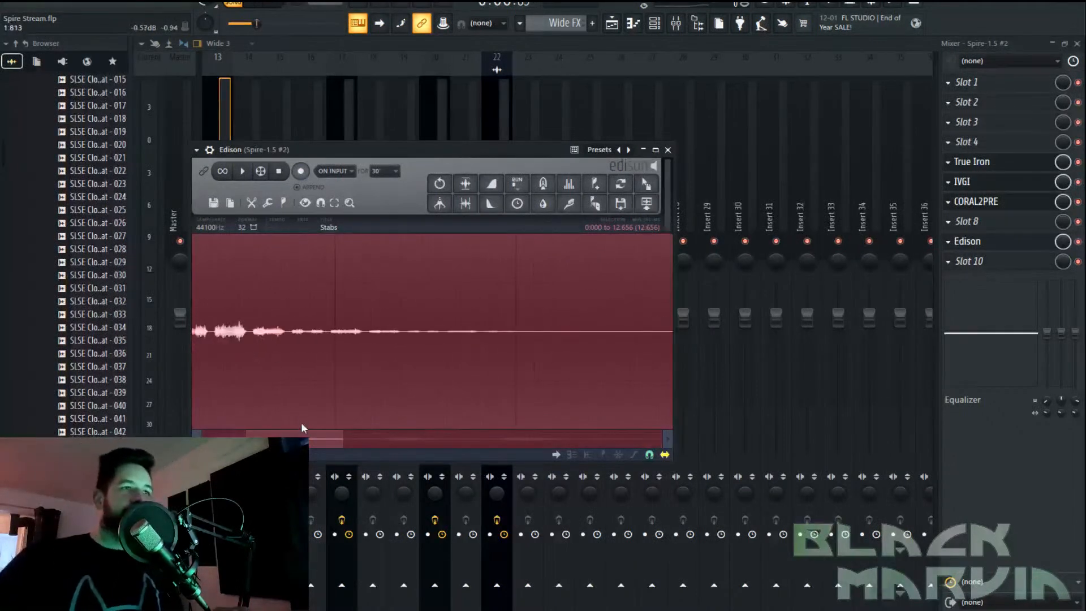
pyautogui.click(216, 340)
pyautogui.scroll(4, 216, 338)
pyautogui.click(239, 340)
pyautogui.scroll(3, 238, 340)
pyautogui.scroll(3, 233, 341)
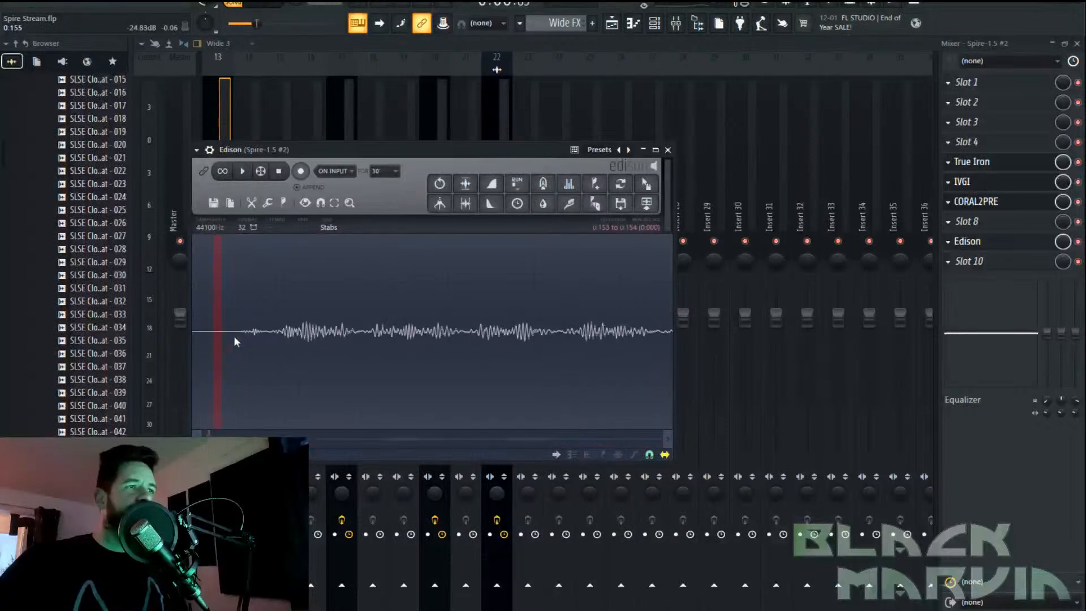
pyautogui.scroll(-3, 232, 340)
pyautogui.moveTo(228, 342); pyautogui.dragTo(194, 342)
pyautogui.scroll(-2, 238, 340)
pyautogui.press('Delete')
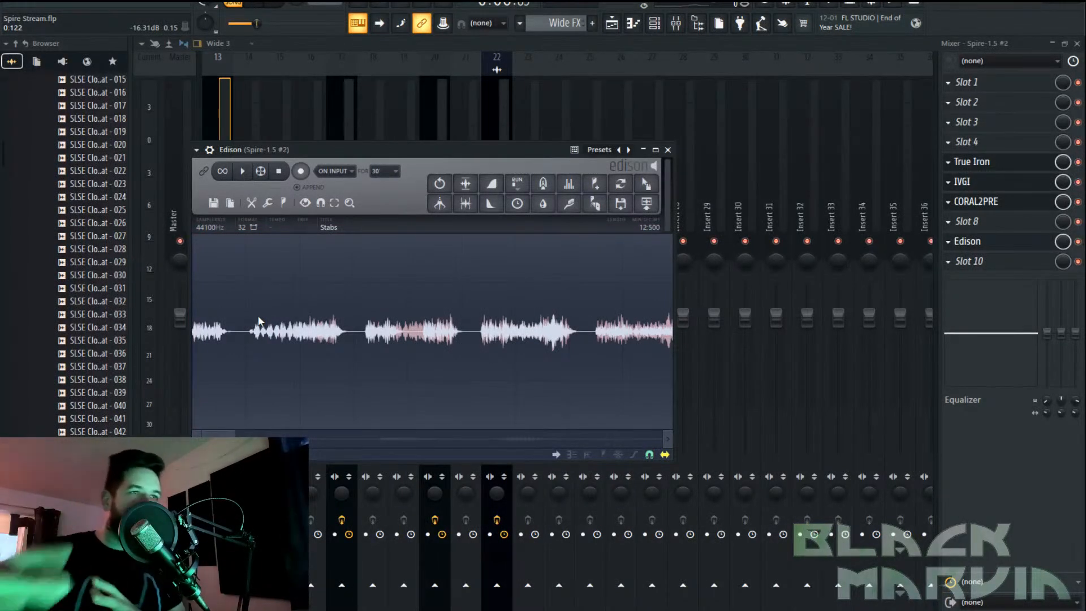
# Normalize the whole trimmed recording in Edison
pyautogui.scroll(-3, 345, 328)
pyautogui.scroll(-3, 347, 329)
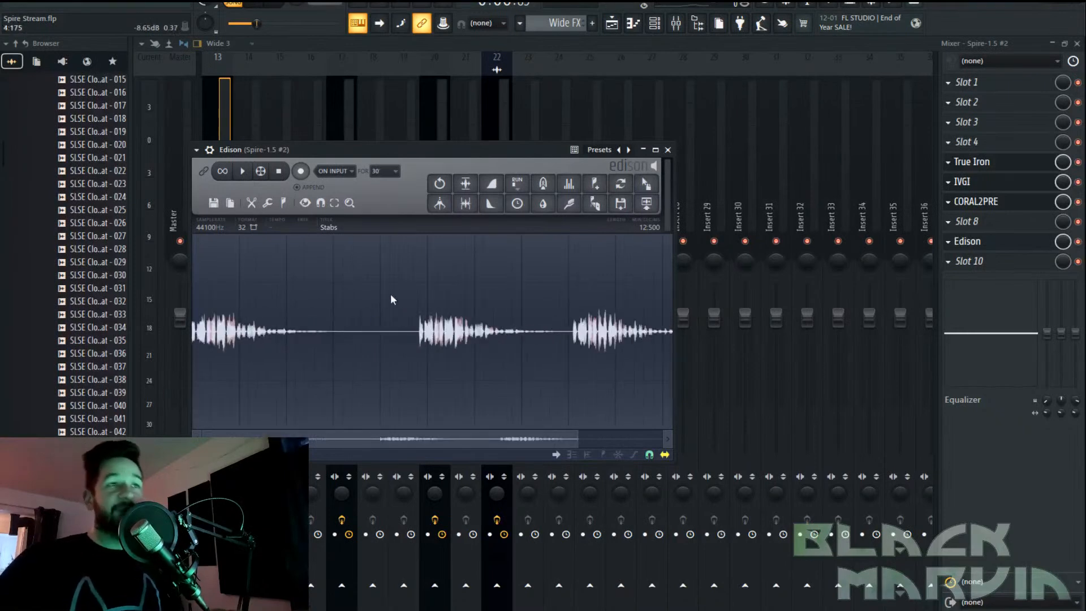
pyautogui.hotkey('ctrl', 'n')
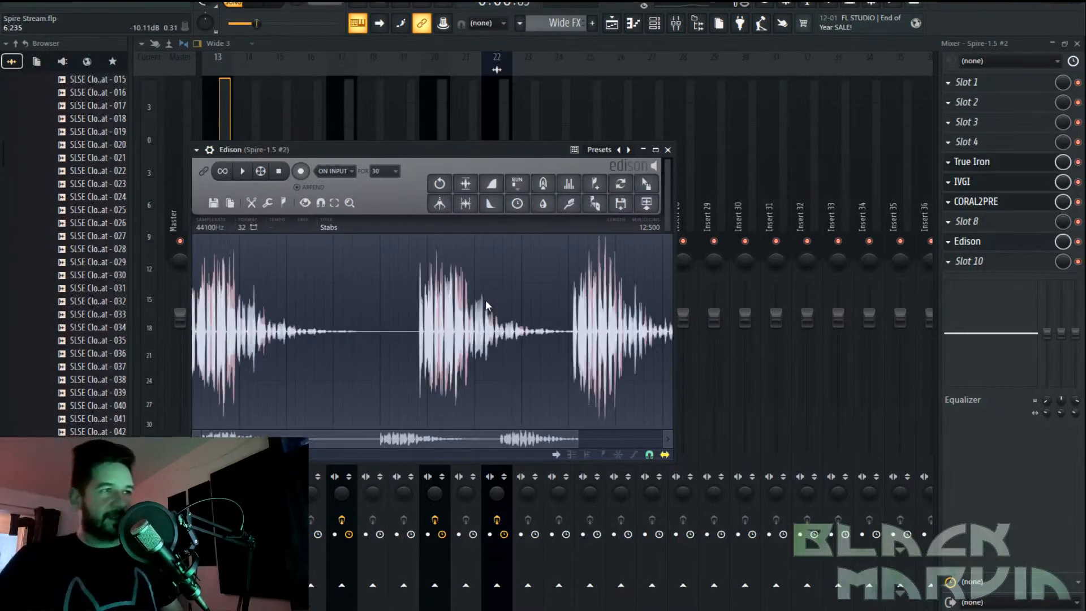
pyautogui.click(212, 203)
pyautogui.click(236, 244)
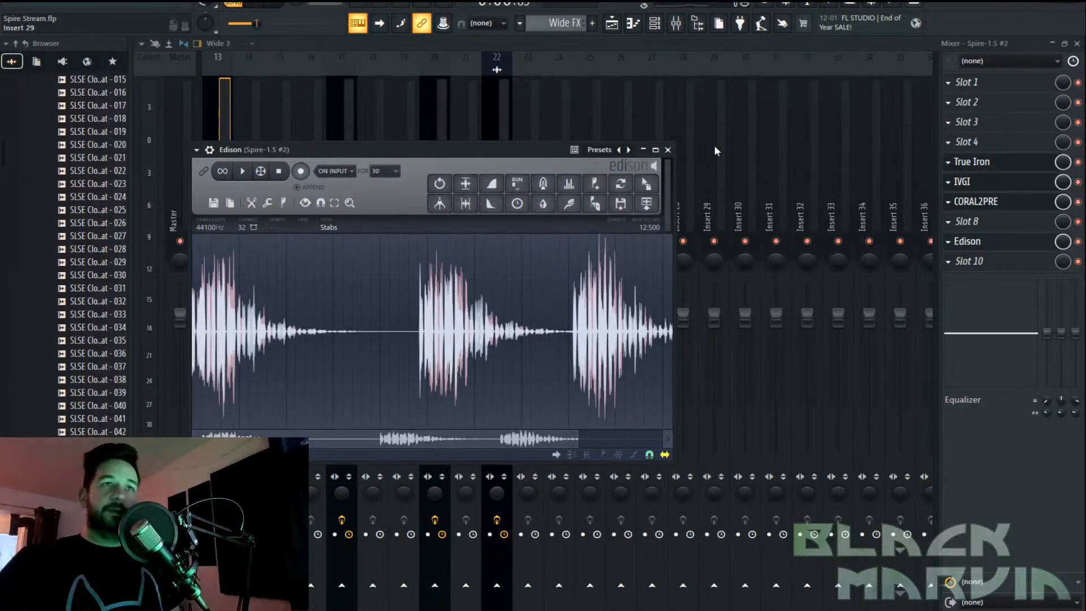
# Close Edison and place the recorded Stabs_2 audio clip on Track 12 in bar 1 of the playlist
pyautogui.click(668, 149)
pyautogui.click(612, 23)
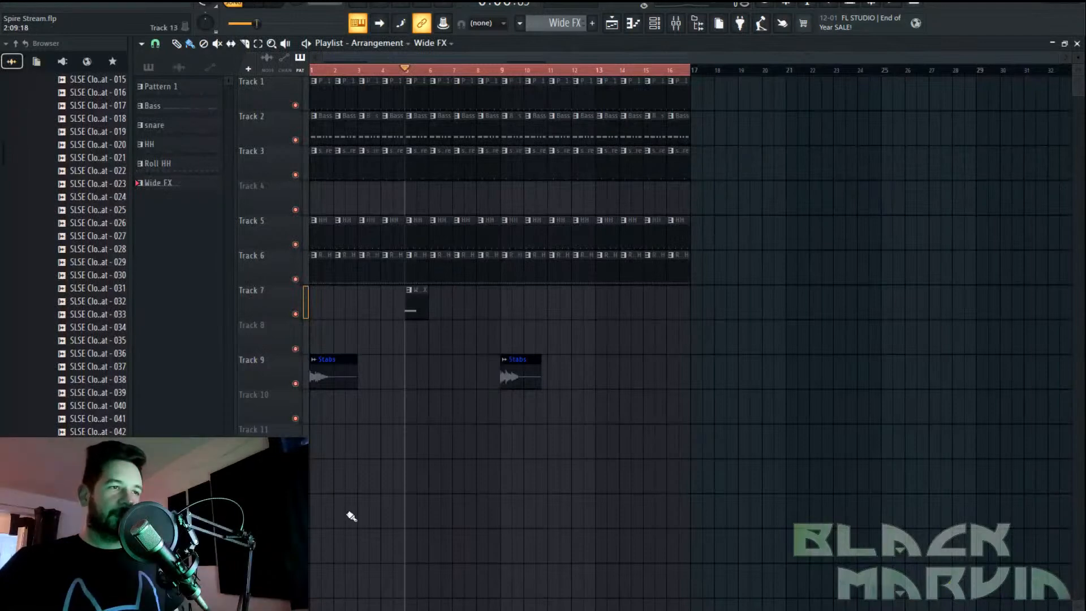
pyautogui.moveTo(282, 486); pyautogui.dragTo(322, 476)
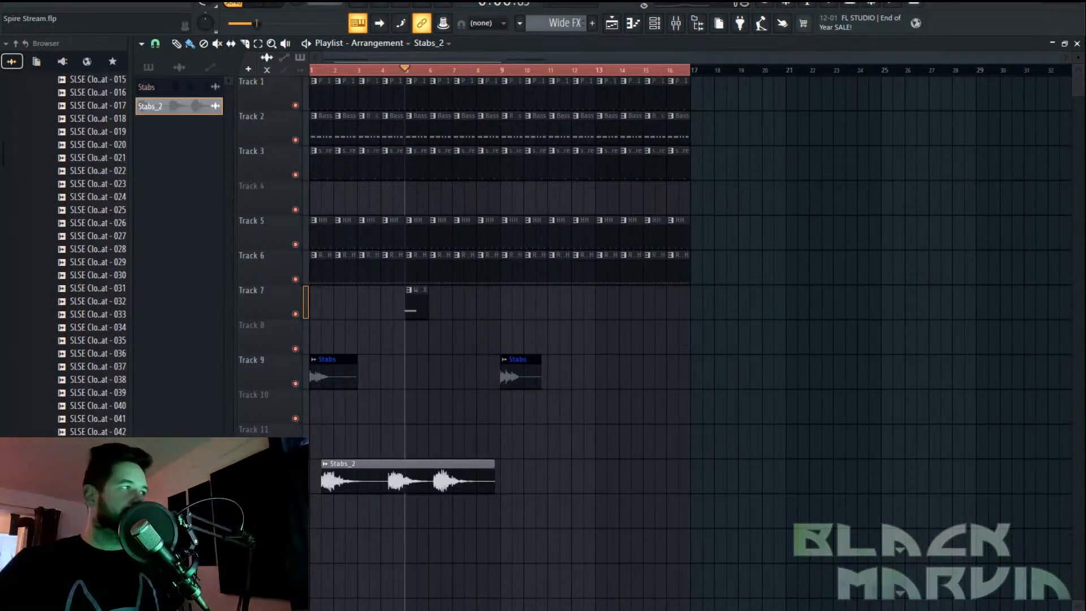
# Move the Stabs_2 clip along Track 12 to the middle of bar 5 and play the arrangement
pyautogui.moveTo(389, 481); pyautogui.dragTo(485, 481)
pyautogui.press('space')
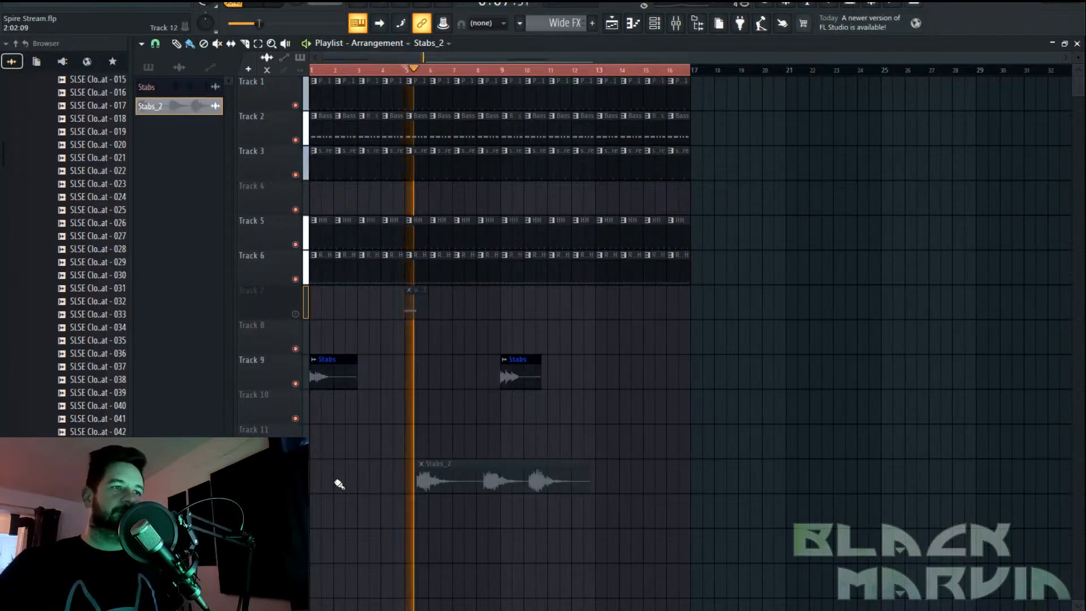
pyautogui.click(299, 317)
pyautogui.click(300, 318)
pyautogui.rightClick(274, 282)
pyautogui.rightClick(266, 300)
pyautogui.rightClick(265, 305)
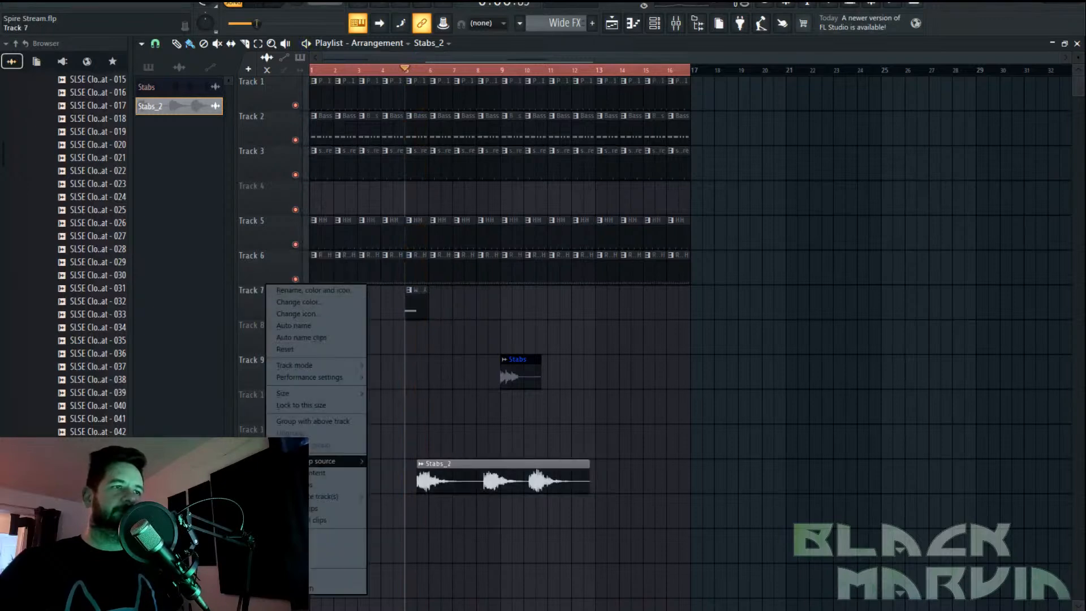
pyautogui.click(196, 405)
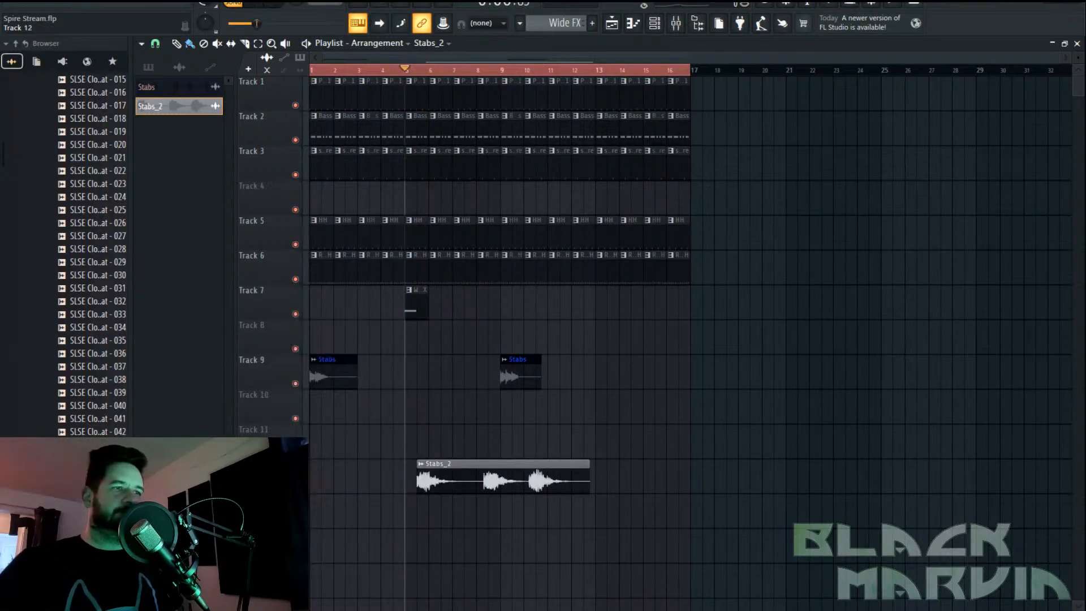
pyautogui.rightClick(283, 434)
# Move the Stabs_2 clip up to Track 10, aligned with the start of bar 5, and mute Track 7
pyautogui.click(454, 478)
pyautogui.moveTo(454, 479); pyautogui.dragTo(449, 424)
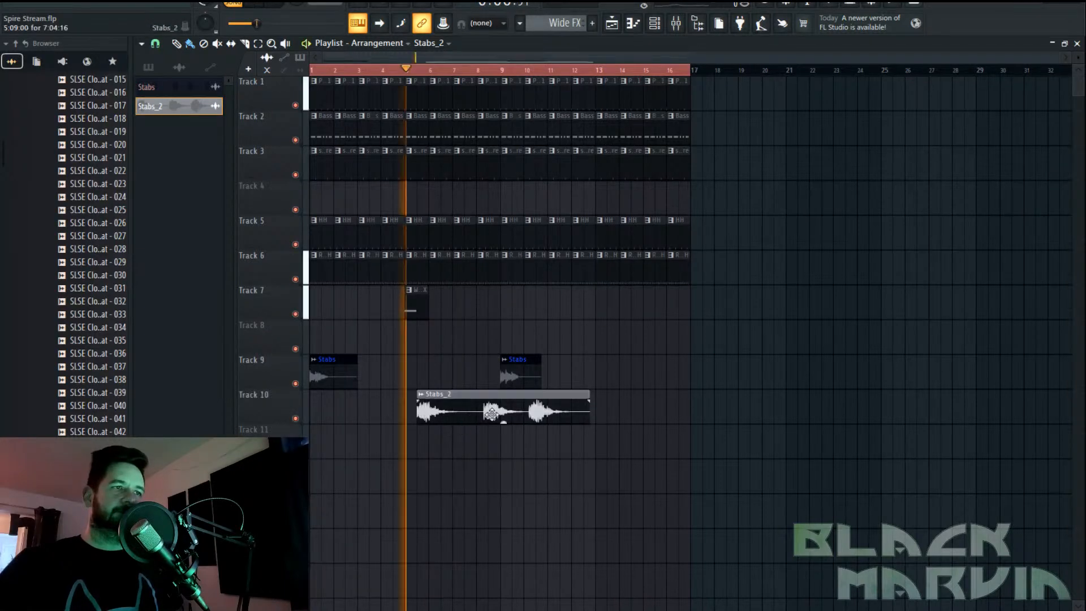
pyautogui.press('space')
pyautogui.click(296, 314)
pyautogui.press('space')
pyautogui.moveTo(442, 403); pyautogui.dragTo(431, 402)
# Lower the gain of the Stabs_2 clip on Track 10 to -5.5 dB and audition it with the arrangement
pyautogui.doubleClick(431, 402)
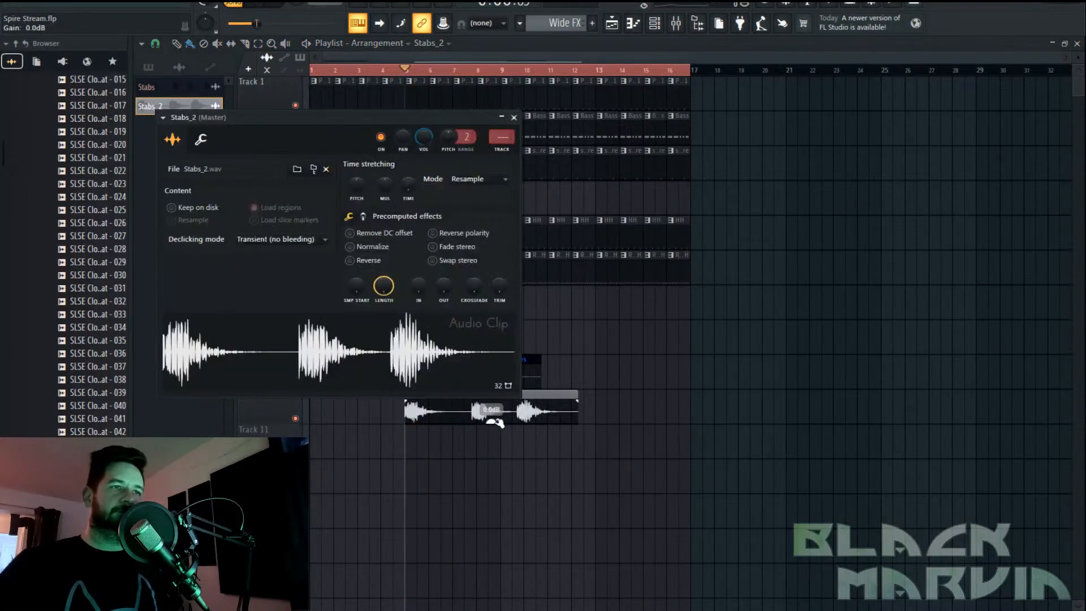
pyautogui.moveTo(497, 423); pyautogui.dragTo(491, 425)
pyautogui.press('space')
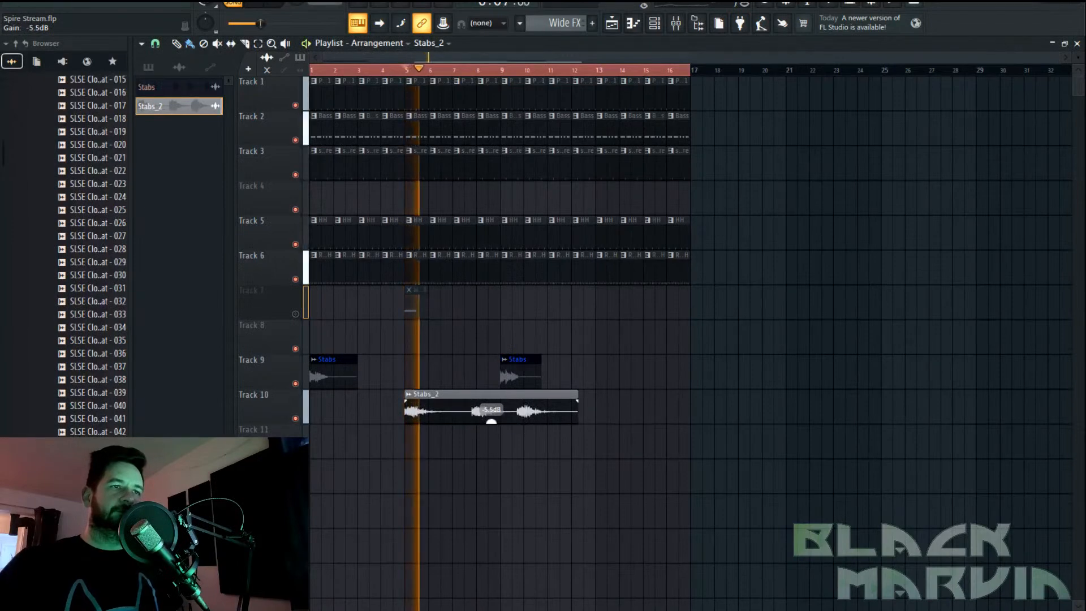
pyautogui.doubleClick(491, 409)
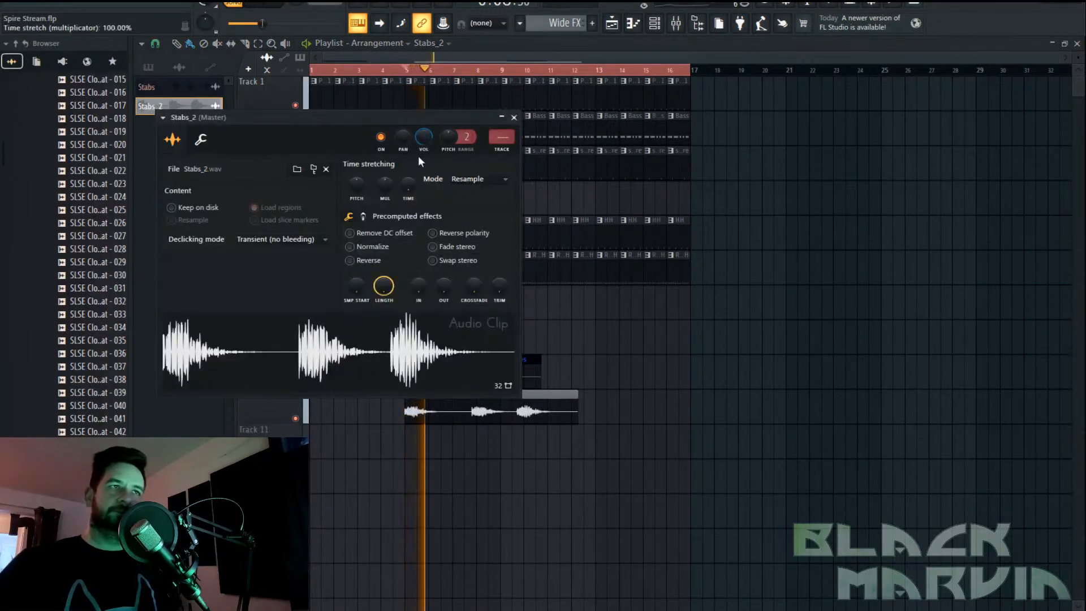
pyautogui.click(446, 56)
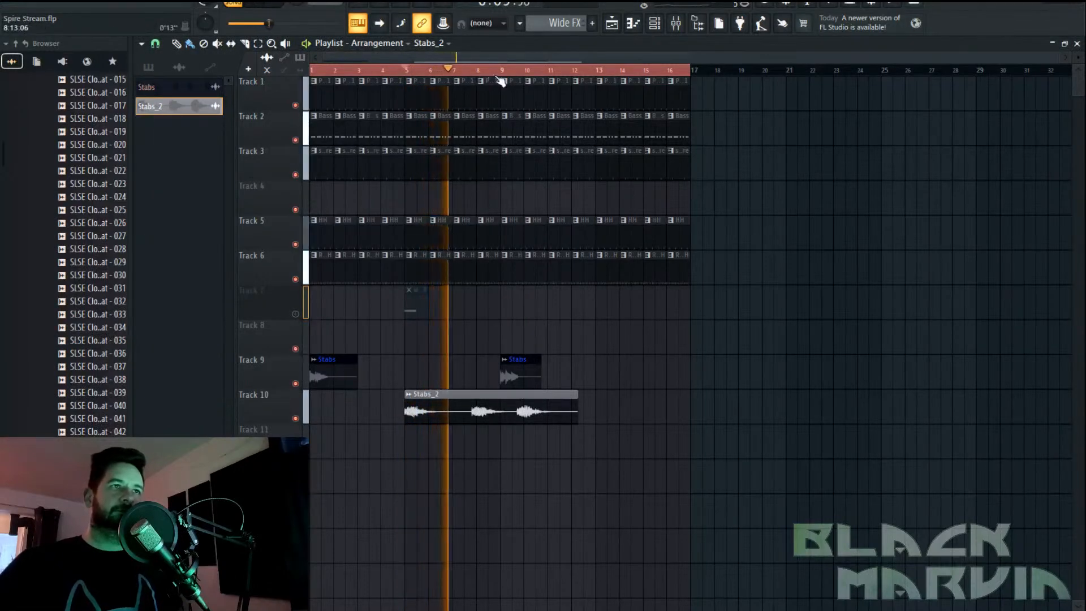
# Turn off snapping, slice the Stabs_2 clip on Track 10 just before its second stab and delete the first part
pyautogui.scroll(2, 499, 83)
pyautogui.click(155, 43)
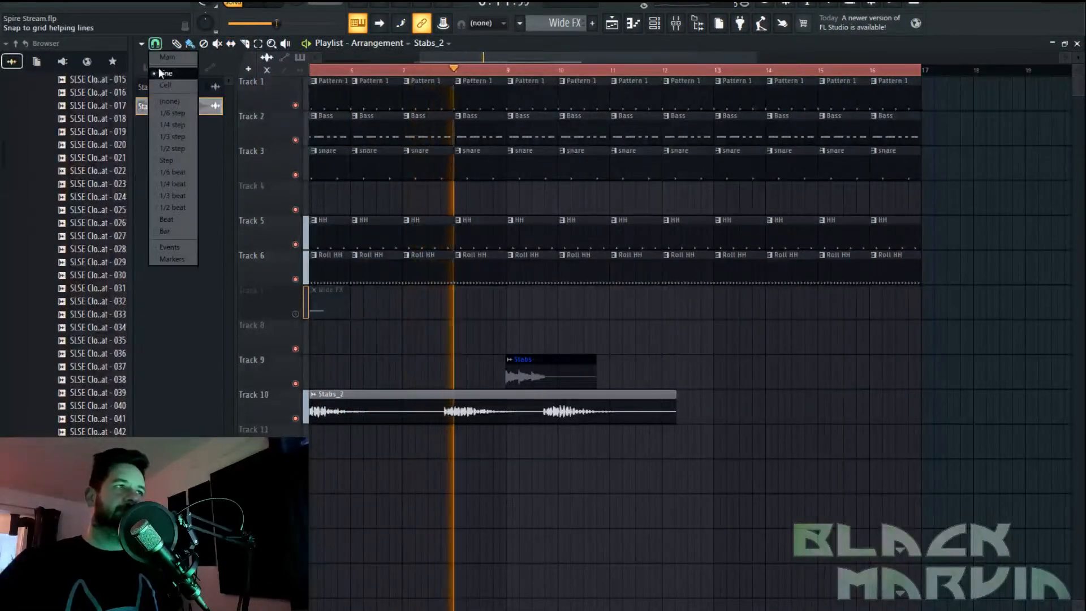
pyautogui.click(172, 101)
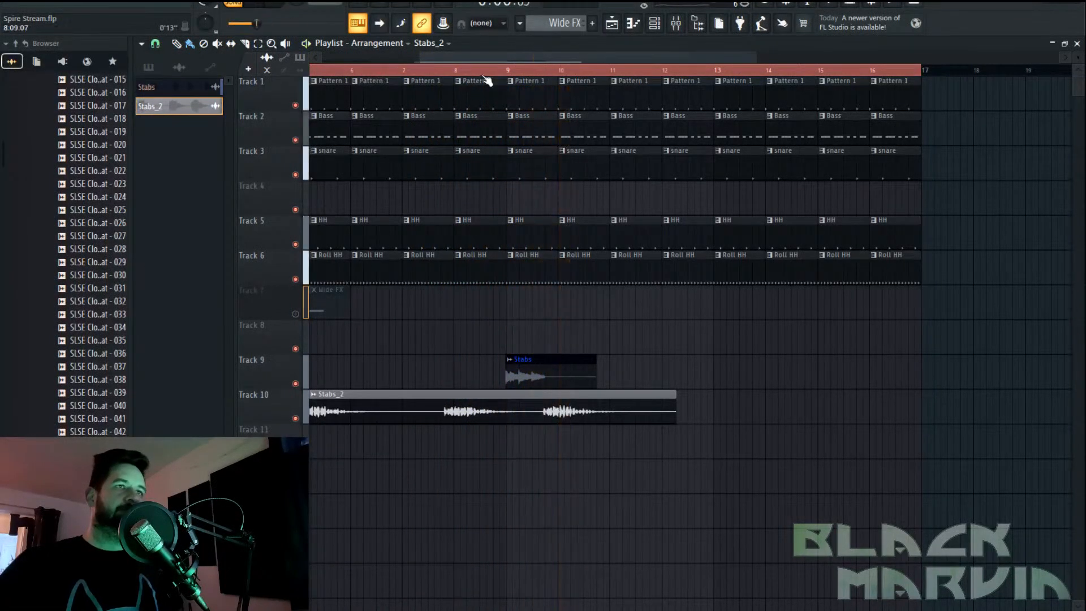
pyautogui.scroll(3, 492, 79)
pyautogui.scroll(-5, 492, 75)
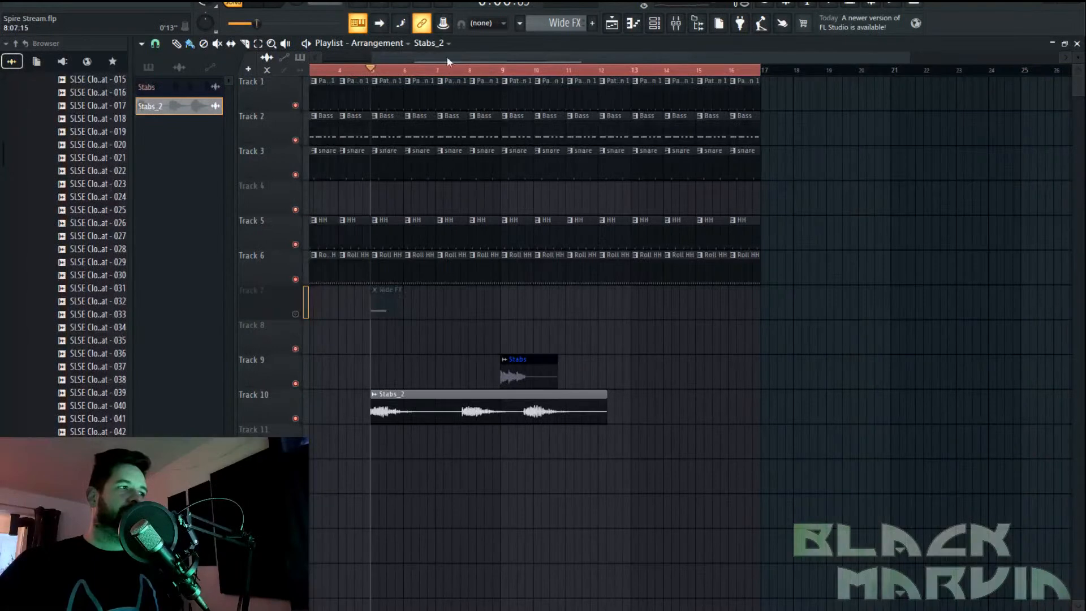
pyautogui.scroll(4, 354, 62)
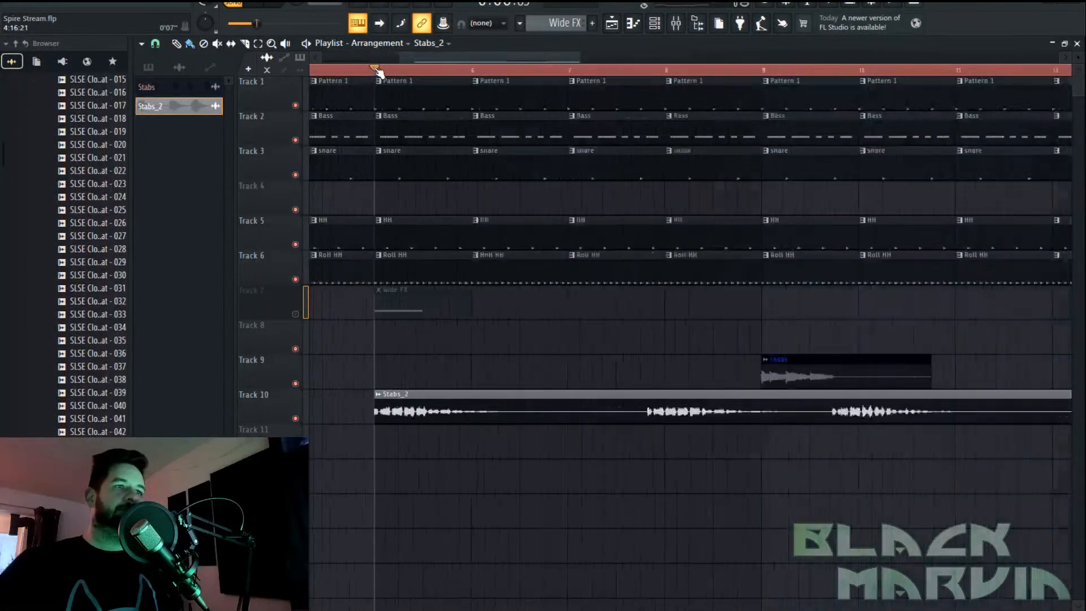
pyautogui.moveTo(470, 60); pyautogui.dragTo(488, 60)
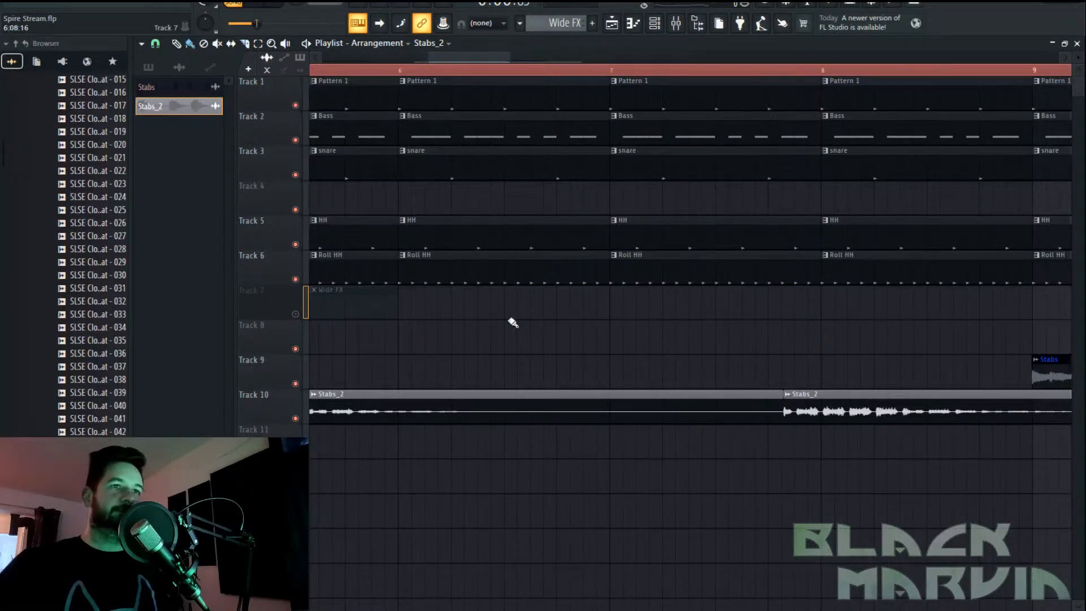
pyautogui.rightClick(630, 396)
# Move the remaining Stabs_2 clip to the start of bar 5 with Line snapping, and play it back with its channel settings open
pyautogui.scroll(-4, 667, 74)
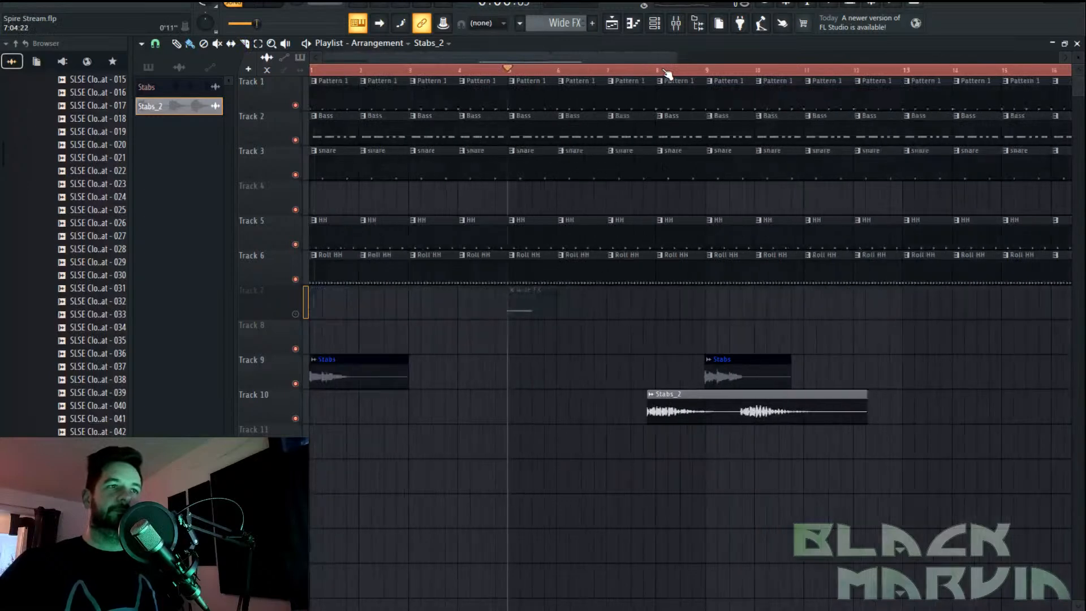
pyautogui.moveTo(682, 390); pyautogui.dragTo(546, 410)
pyautogui.click(155, 46)
pyautogui.click(172, 76)
pyautogui.rightClick(574, 412)
pyautogui.press('space')
pyautogui.doubleClick(546, 409)
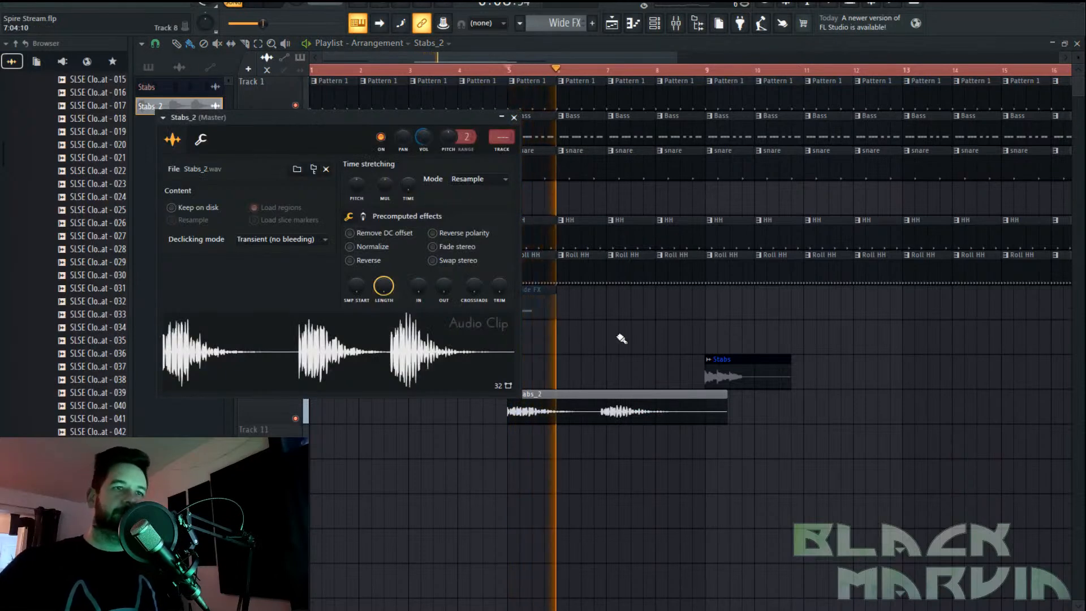
# Cut Stabs_2 down to its last stab and move that piece to just before bar 5 on Track 10
pyautogui.scroll(2, 601, 76)
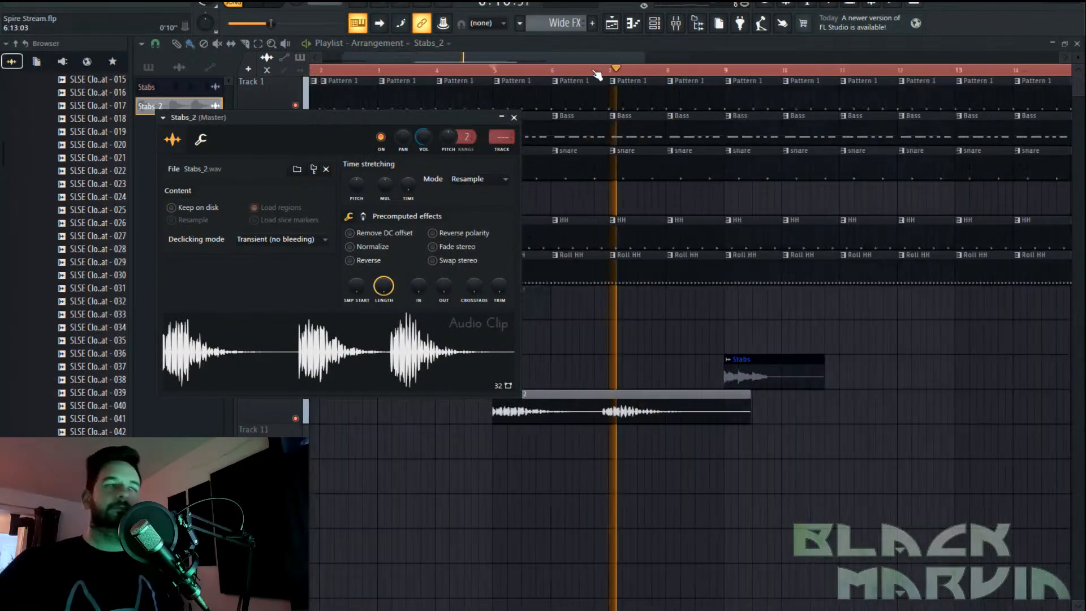
pyautogui.click(246, 45)
pyautogui.press('space')
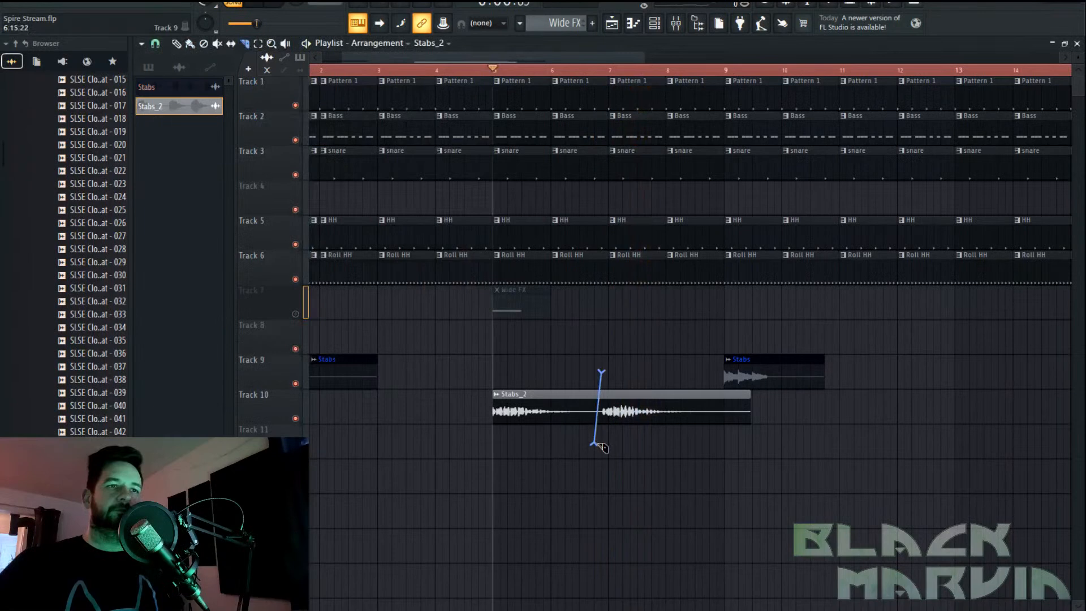
pyautogui.rightClick(572, 387)
pyautogui.moveTo(647, 406); pyautogui.dragTo(531, 405)
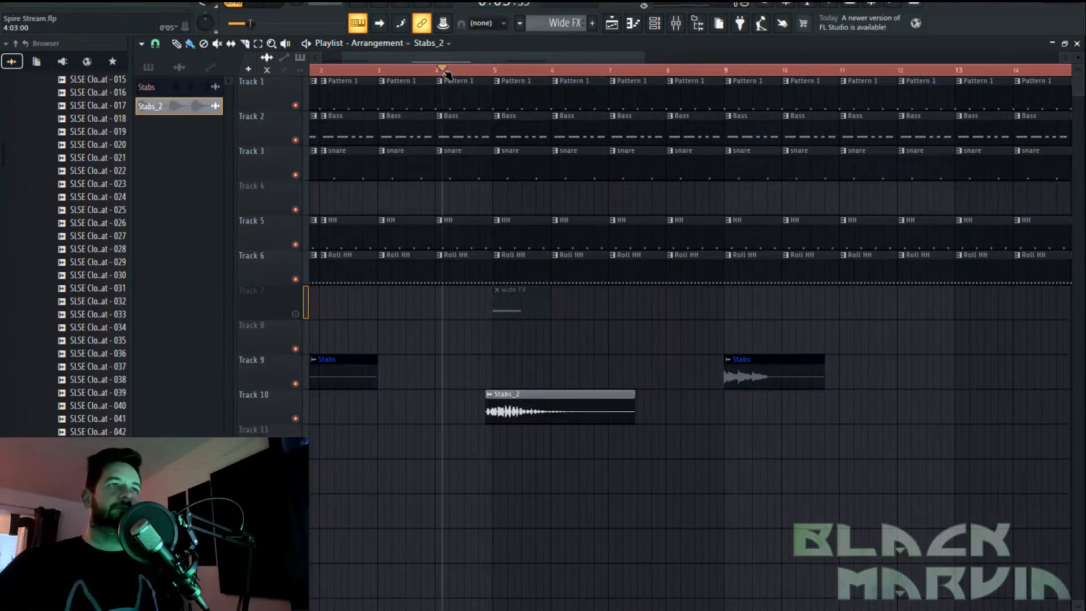
# Play the stab and, with snapping off, nudge the Stabs_2 clip so its attack lines up with the start of bar 5
pyautogui.press('space')
pyautogui.scroll(4, 447, 73)
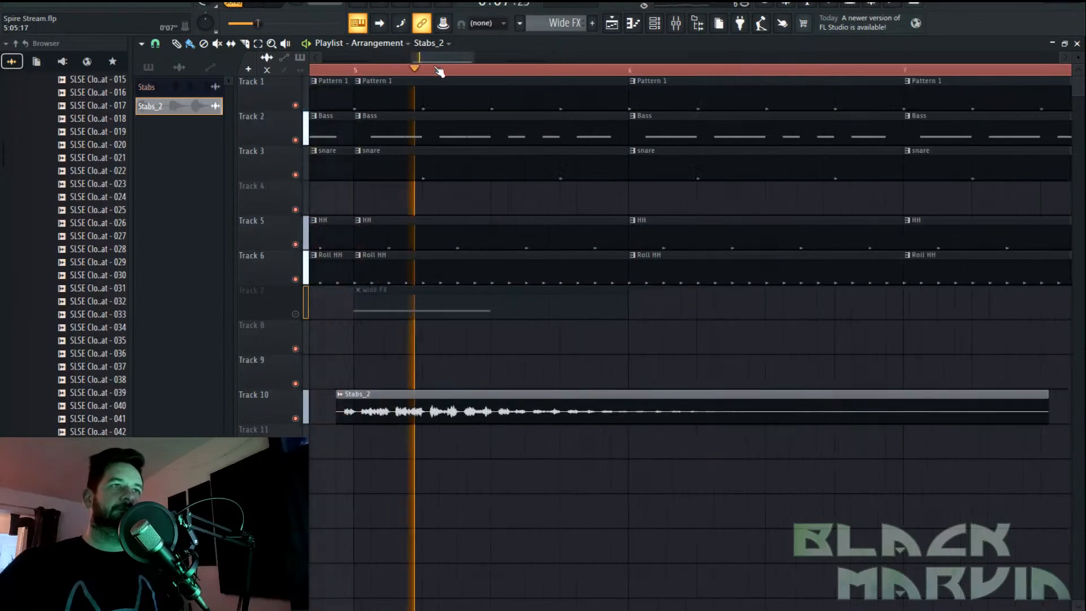
pyautogui.click(155, 43)
pyautogui.click(169, 101)
pyautogui.moveTo(557, 405); pyautogui.dragTo(566, 405)
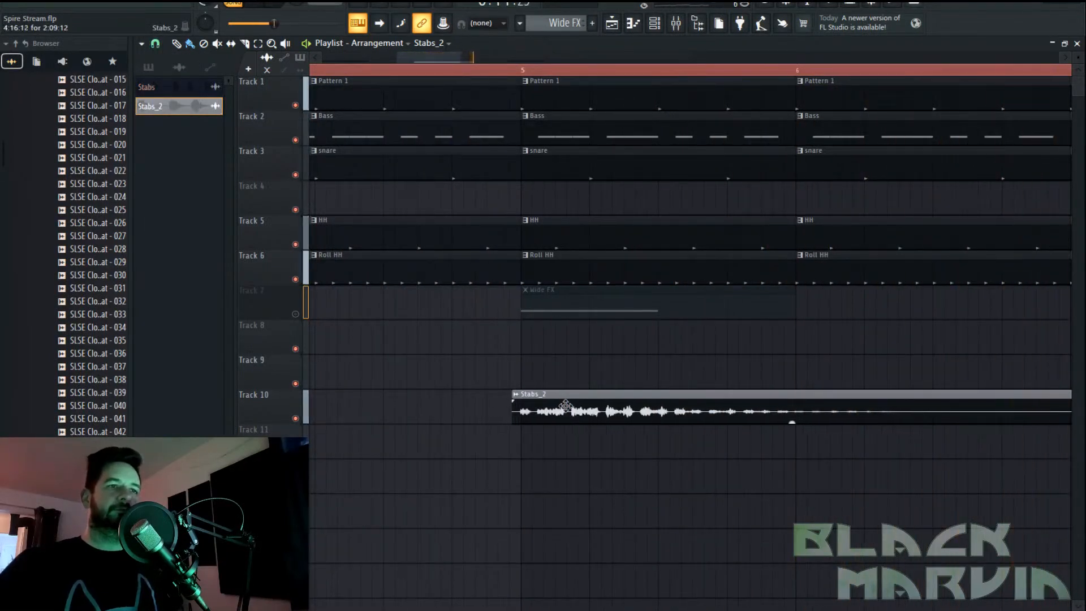
# Set the Stabs_2 channel volume to 56% and link the channel to mixer Insert 23
pyautogui.doubleClick(565, 406)
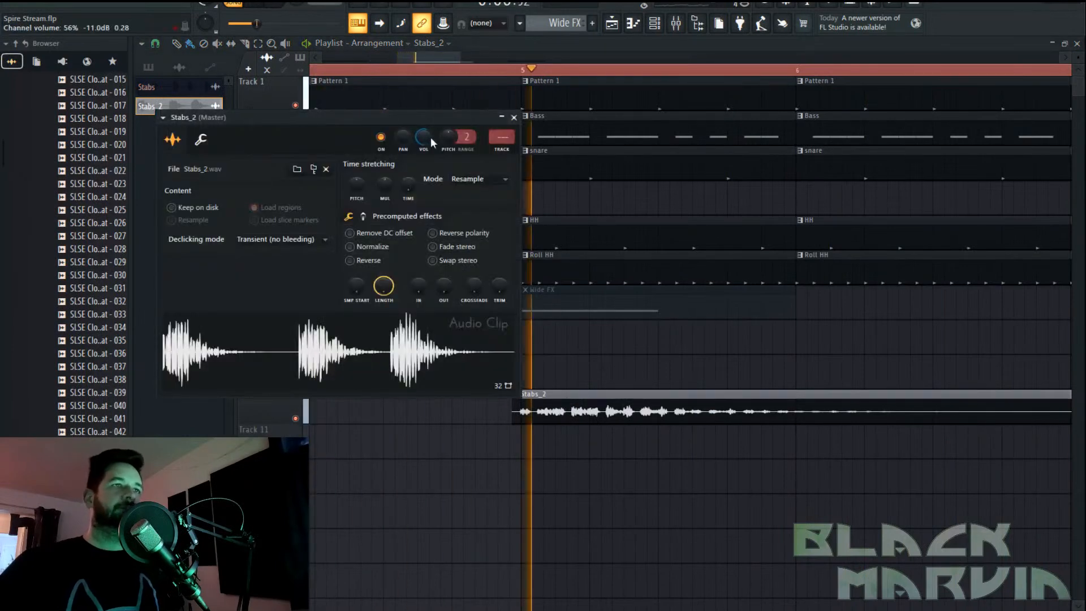
pyautogui.press('F9')
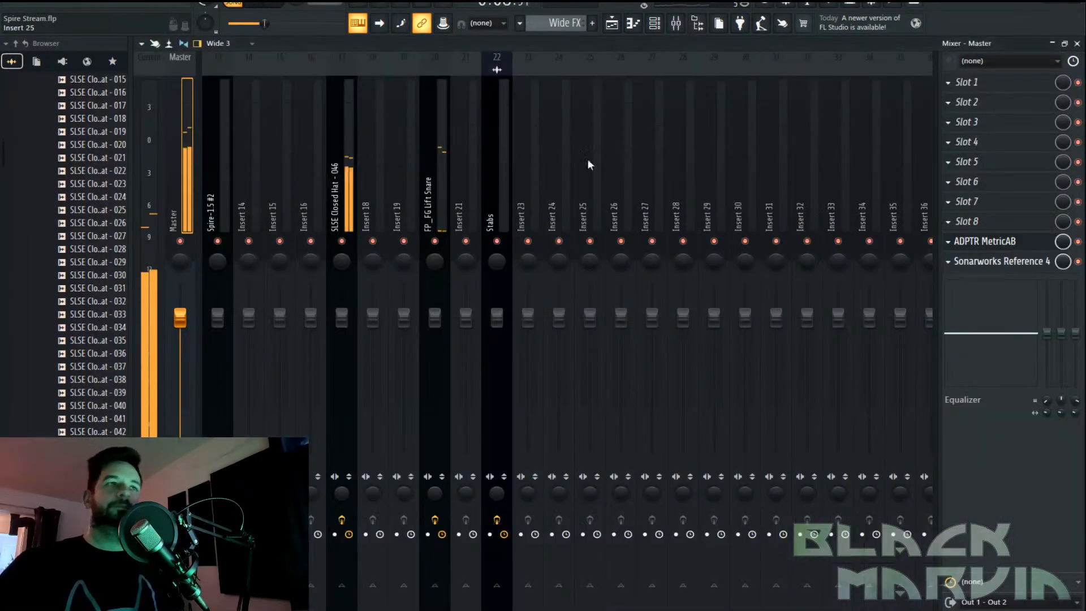
pyautogui.rightClick(527, 189)
pyautogui.click(697, 192)
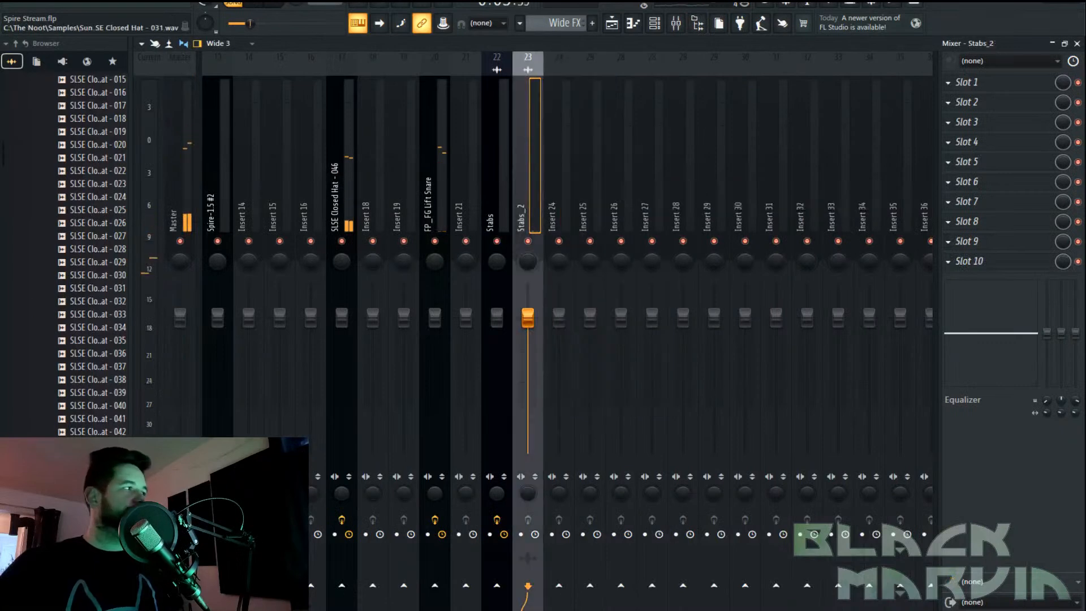
# Load OTT in Slot 6 of the Stabs_2 mixer track with Depth 41 %, Out Gain -1.9 dB and Dnwd 68 %
pyautogui.click(998, 189)
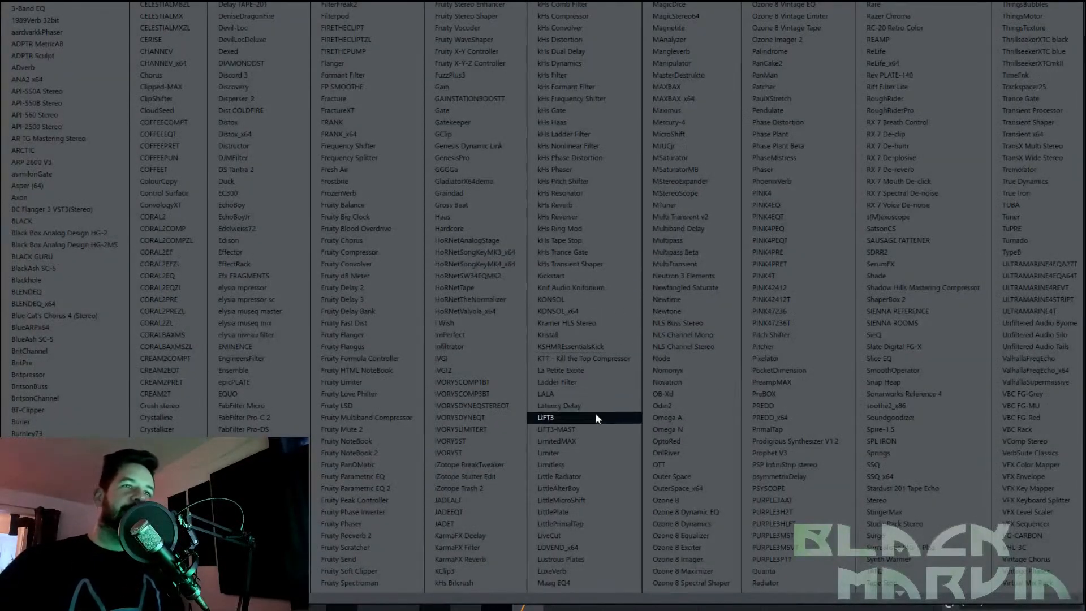
pyautogui.click(680, 464)
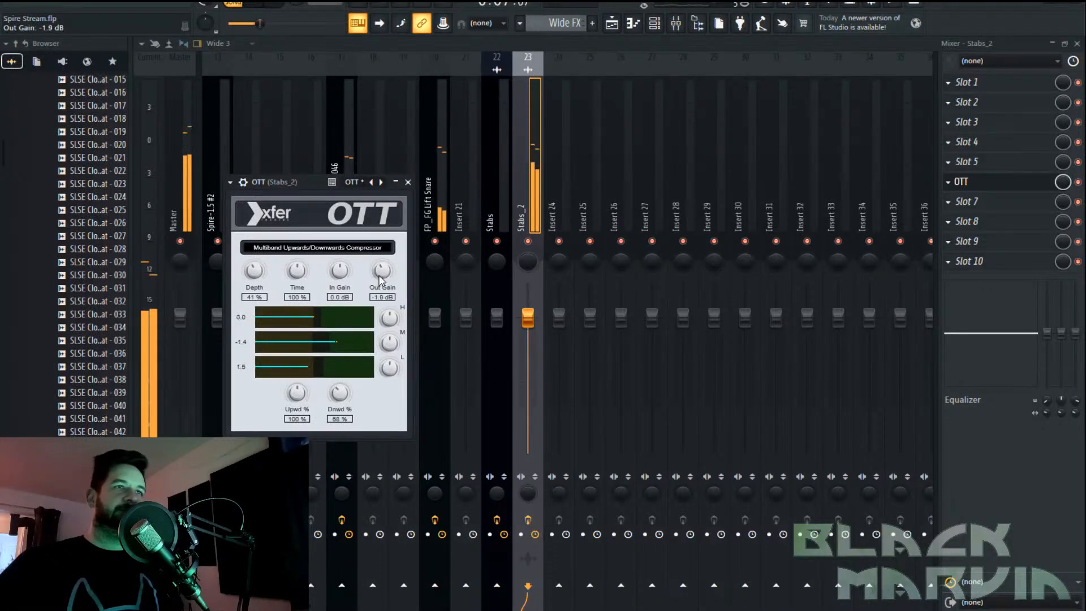
# Load Fruity parametric EQ 2 in Slot 10 of the Stabs_2 mixer track and apply its HP preset
pyautogui.click(977, 240)
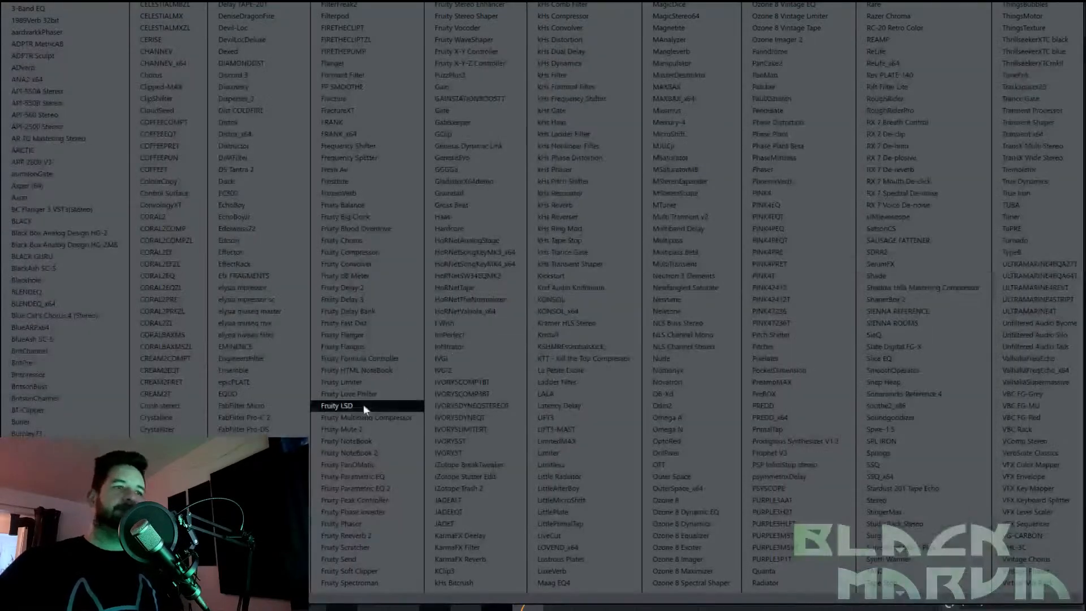
pyautogui.click(362, 489)
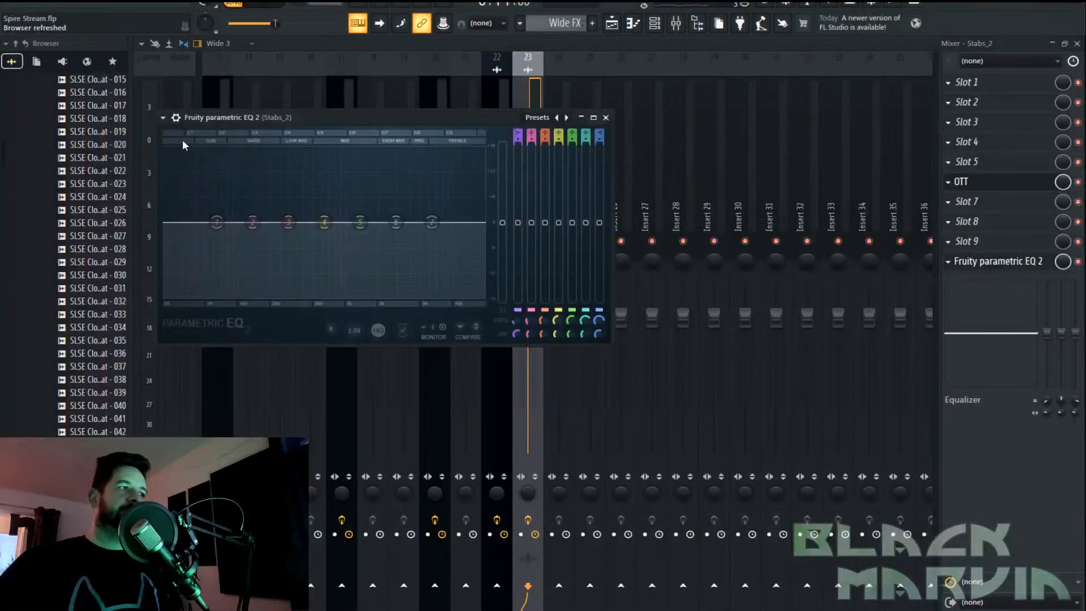
pyautogui.click(164, 118)
pyautogui.moveTo(238, 166)
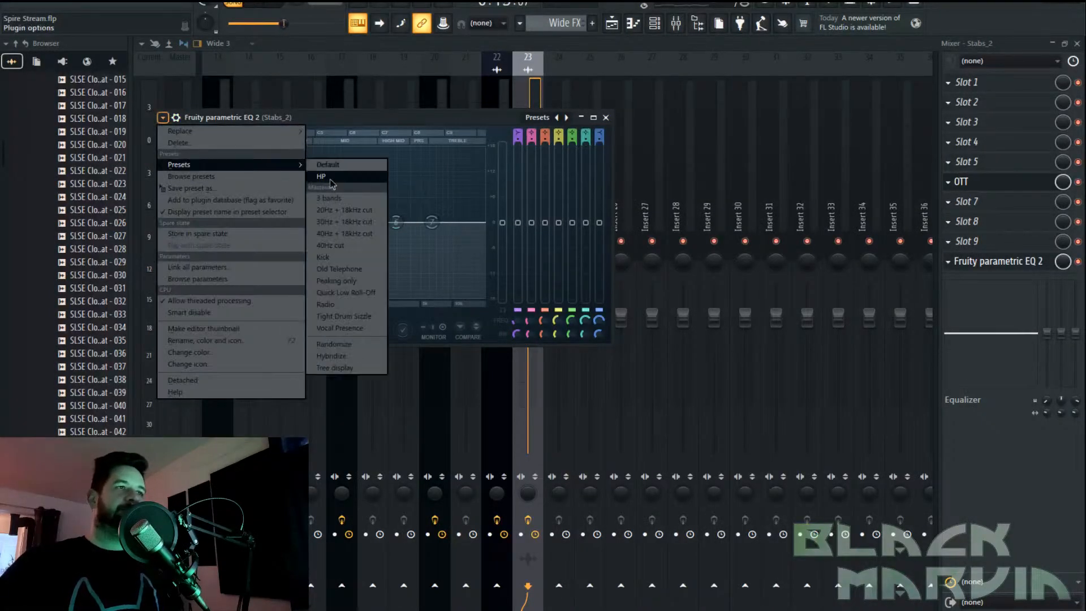
pyautogui.click(340, 175)
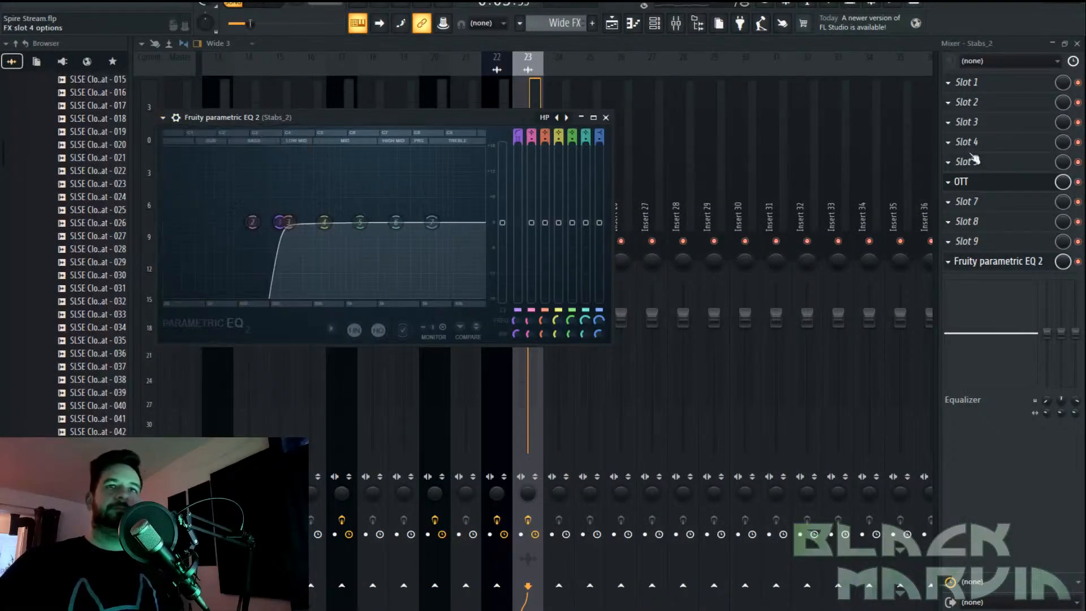
# In the playlist, with snapping set to none, fine-tune the Stabs_2 clip so its waveform begins right at bar 5
pyautogui.click(610, 24)
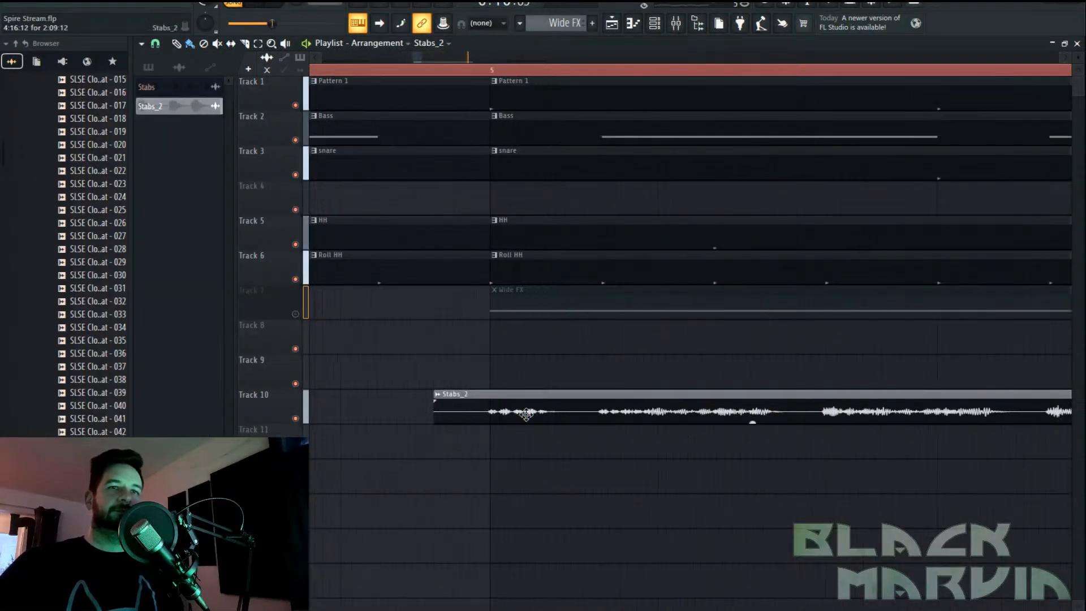
pyautogui.moveTo(530, 413); pyautogui.dragTo(529, 414)
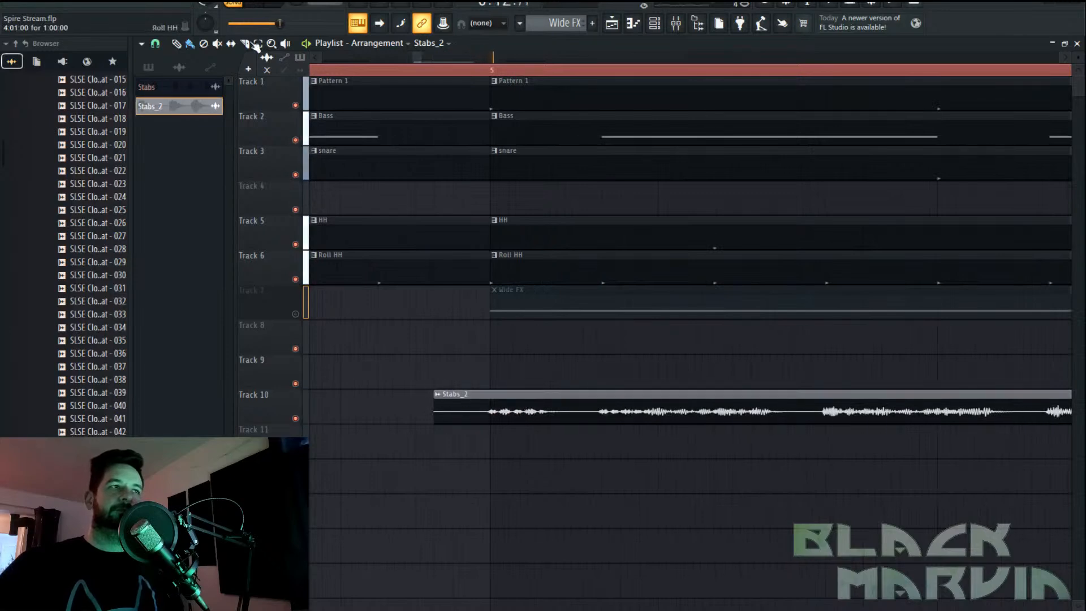
pyautogui.click(161, 44)
pyautogui.click(178, 97)
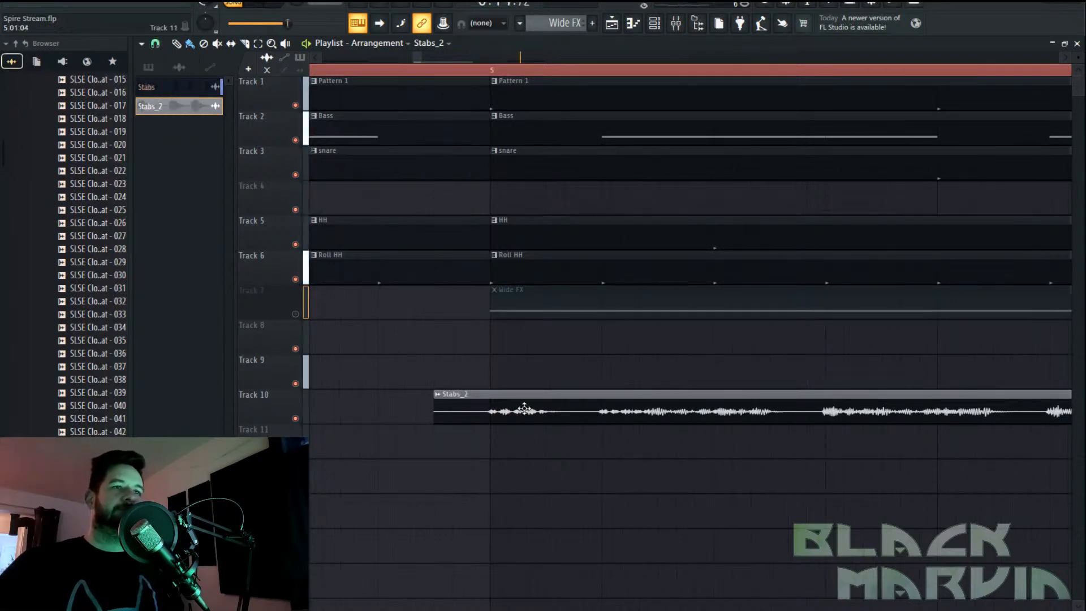
pyautogui.moveTo(525, 406); pyautogui.dragTo(529, 406)
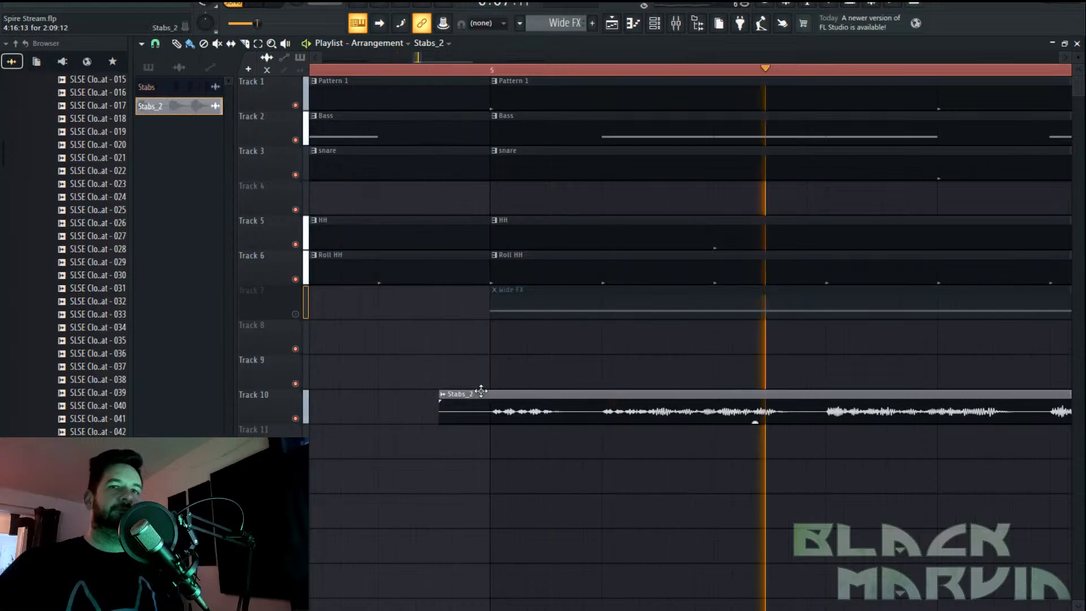
# Trim the silent start of the Stabs_2 clip up to bar 5 and set snapping back to Cell
pyautogui.moveTo(437, 417); pyautogui.dragTo(492, 420)
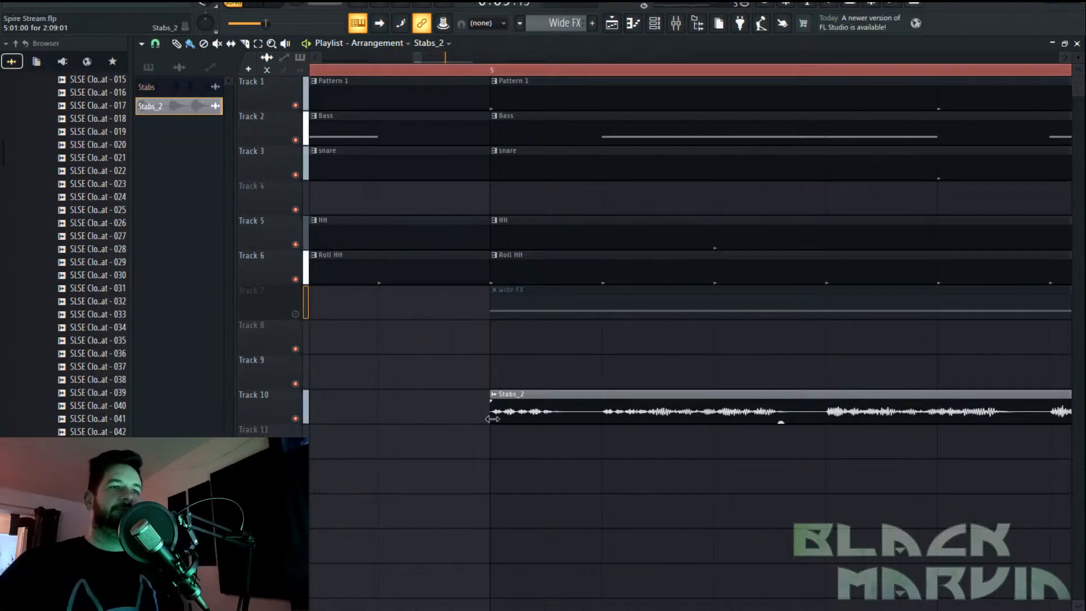
pyautogui.click(157, 45)
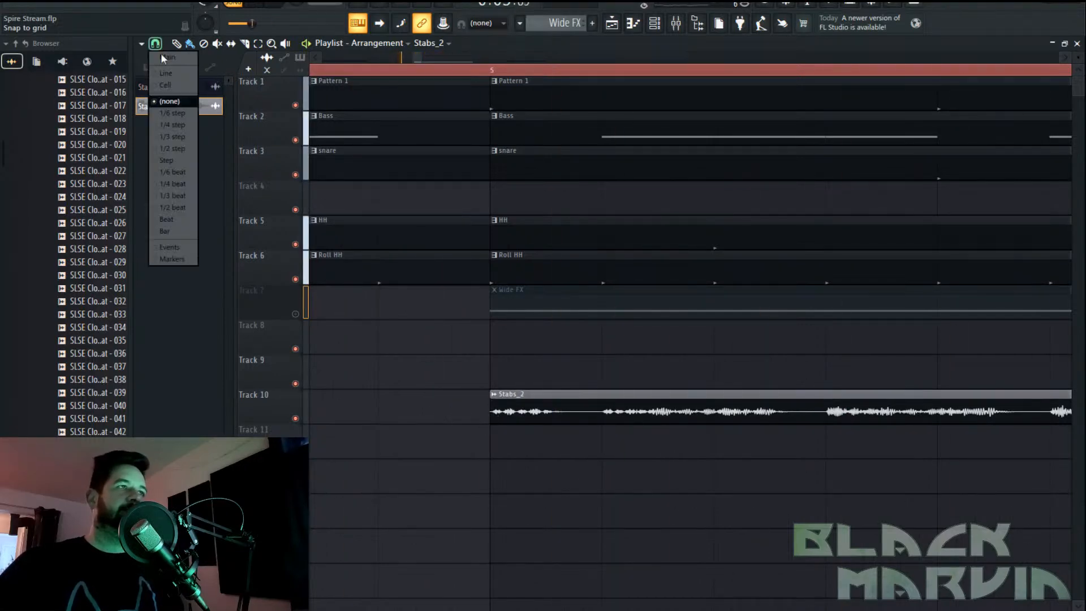
pyautogui.click(181, 84)
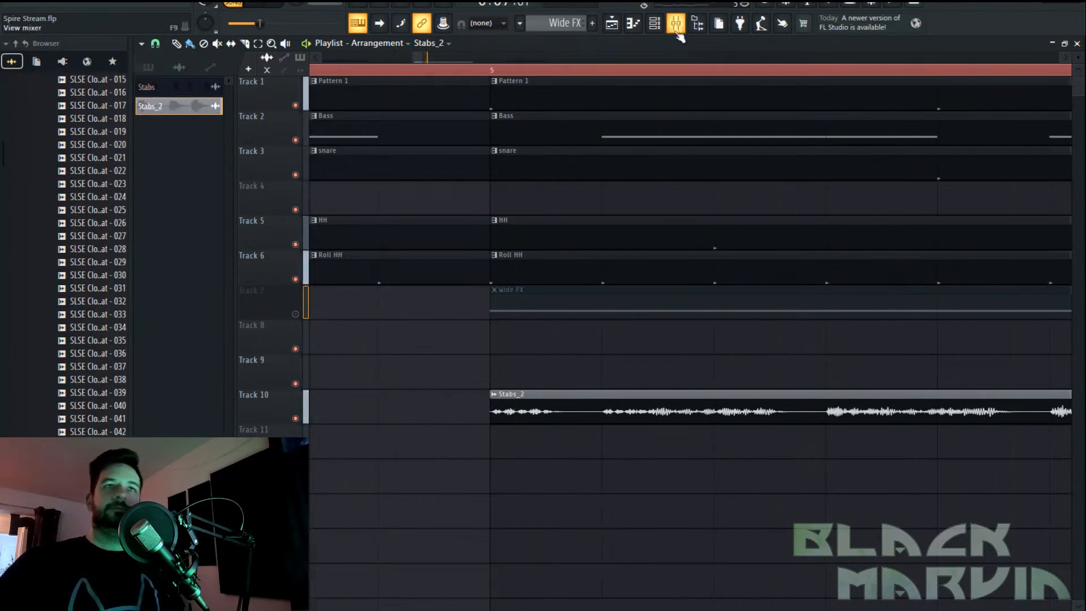
# Load Duck in Slot 8 of the Stabs_2 mixer track and choose the user preset Synth 3
pyautogui.press('F9')
pyautogui.click(983, 220)
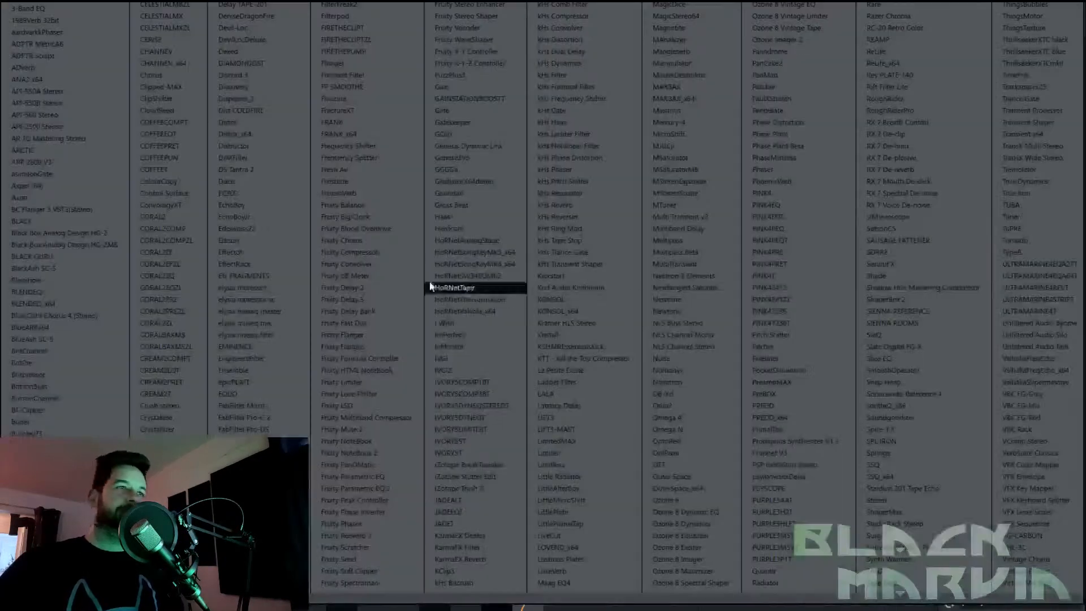
pyautogui.click(295, 185)
pyautogui.click(484, 236)
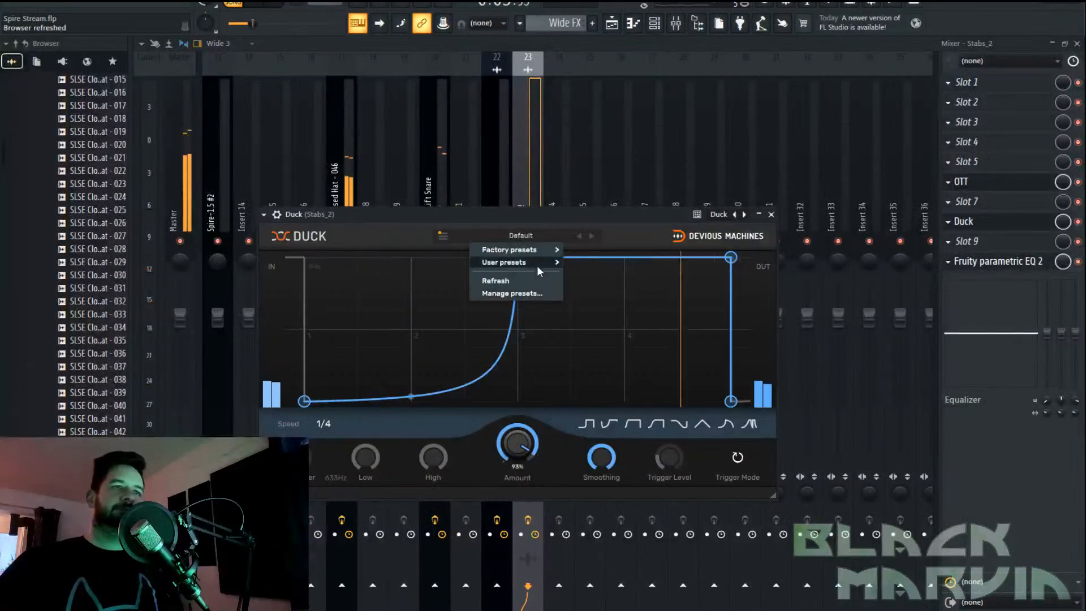
pyautogui.moveTo(539, 263)
pyautogui.click(588, 350)
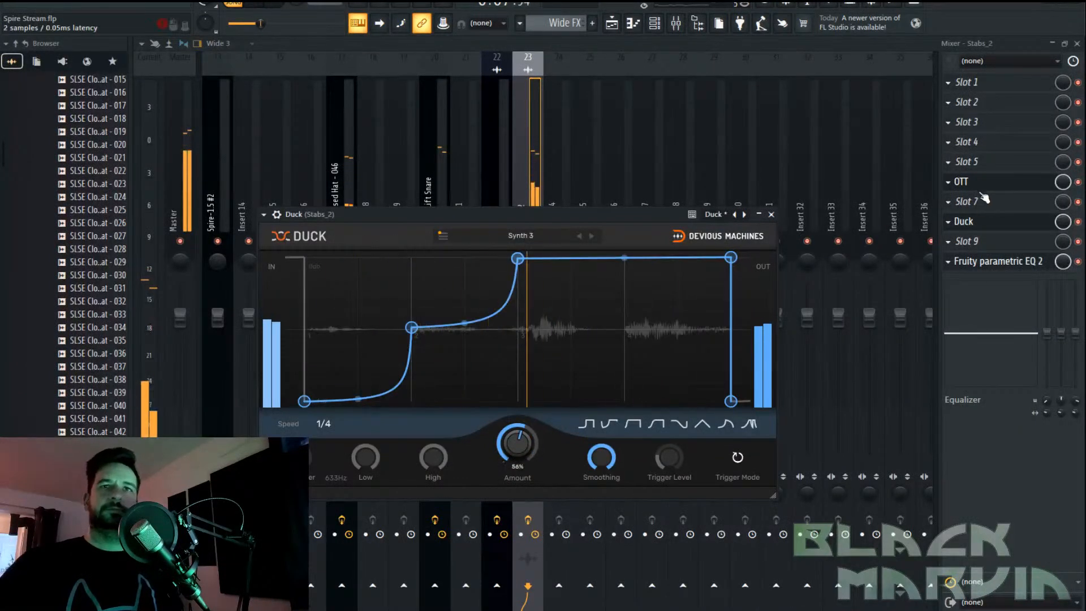
# Rearrange the Stabs_2 effects chain, moving OTT to Slot 4 and Duck to Slot 6
pyautogui.moveTo(987, 182); pyautogui.dragTo(988, 146)
pyautogui.moveTo(987, 221); pyautogui.dragTo(987, 182)
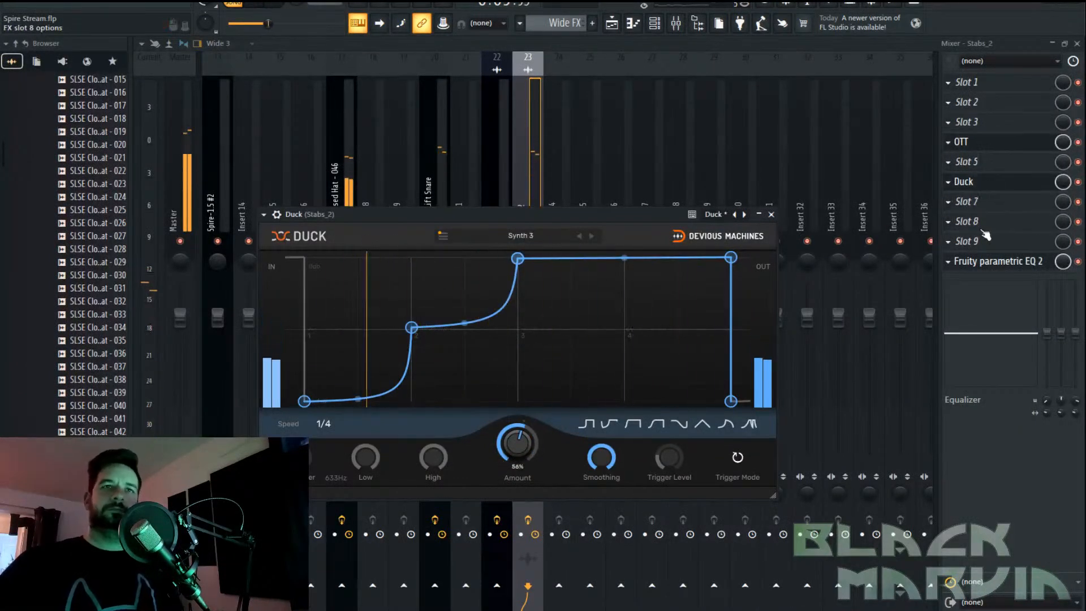
# Load BritsonChannel in Slot 8 of the Stabs_2 mixer track and raise its gain to 2.0
pyautogui.click(984, 237)
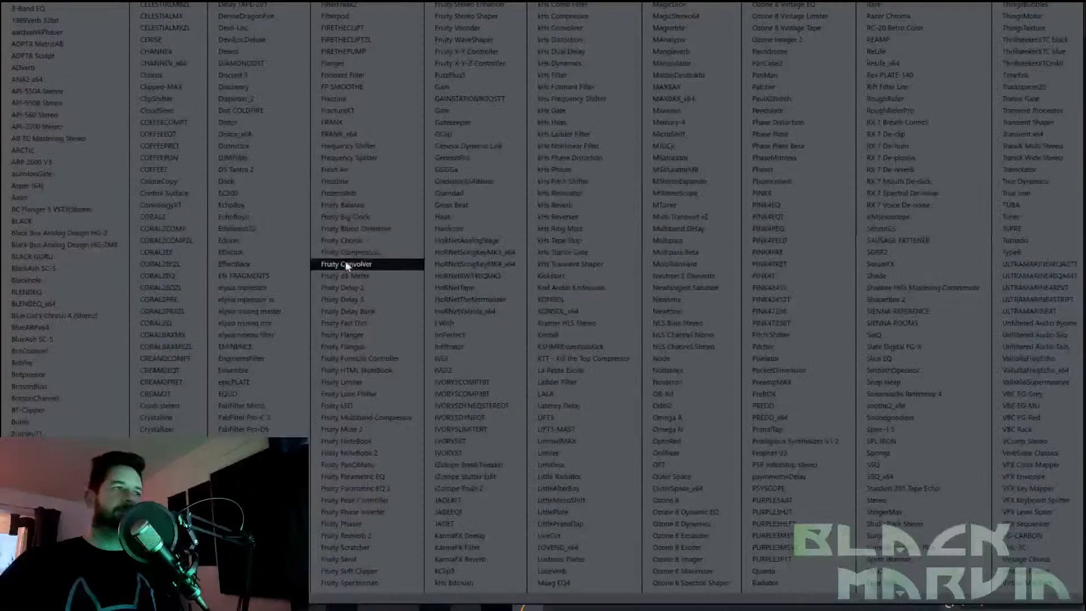
pyautogui.click(83, 397)
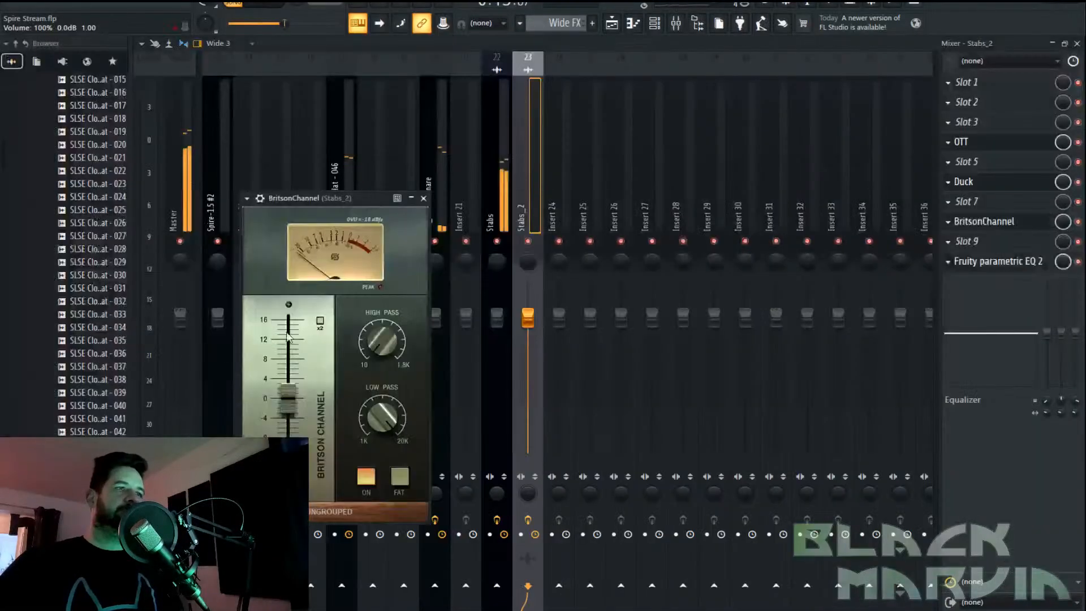
pyautogui.moveTo(291, 400); pyautogui.dragTo(291, 397)
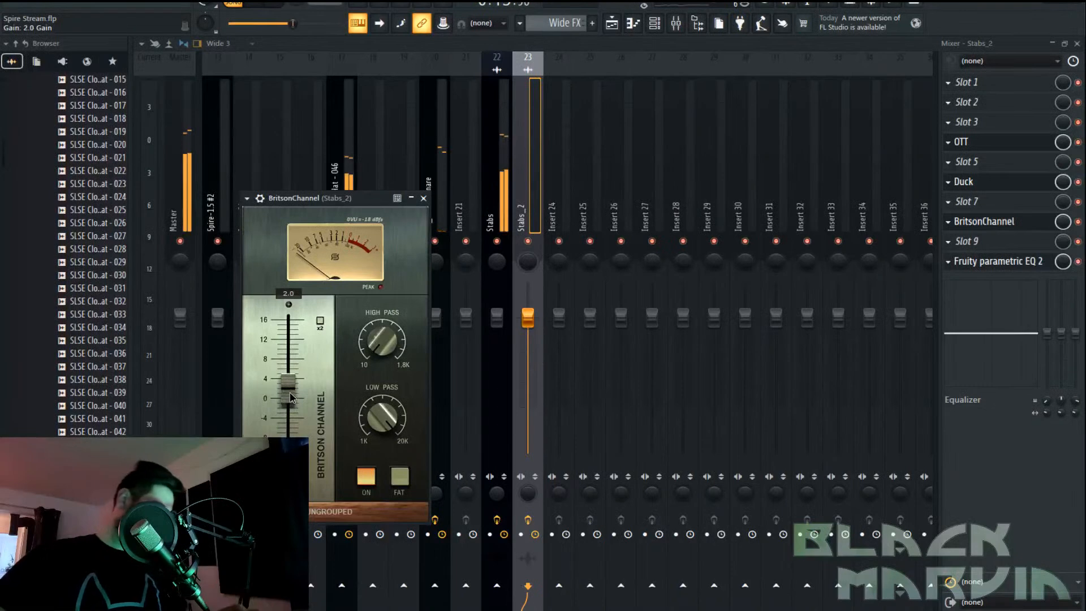
# Play the arrangement from just before bar 4 to hear the Stabs_2 hit in context
pyautogui.click(619, 26)
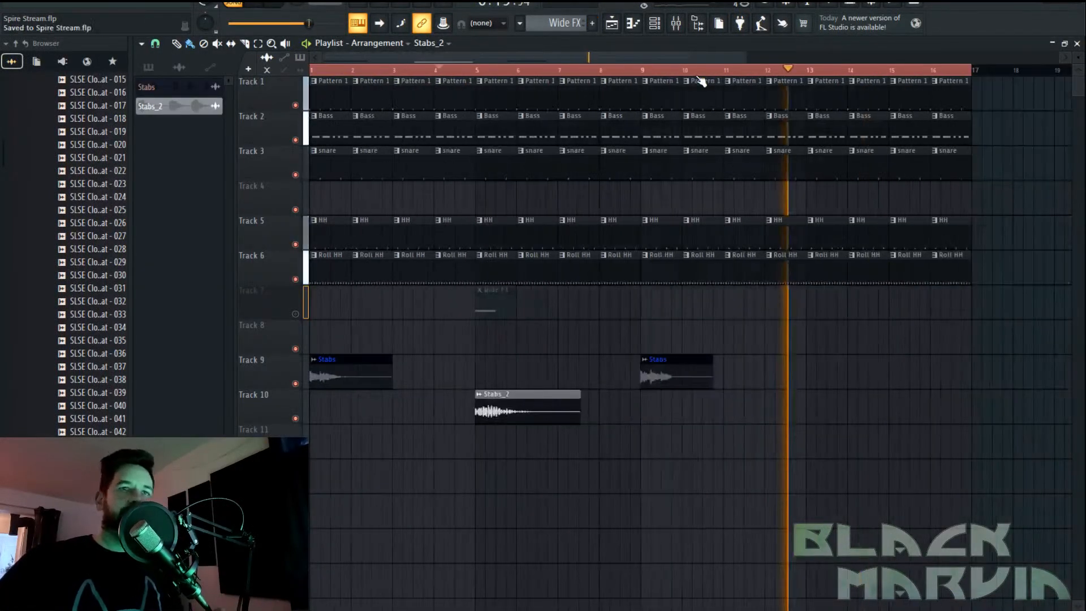
pyautogui.scroll(-3, 702, 81)
pyautogui.click(379, 70)
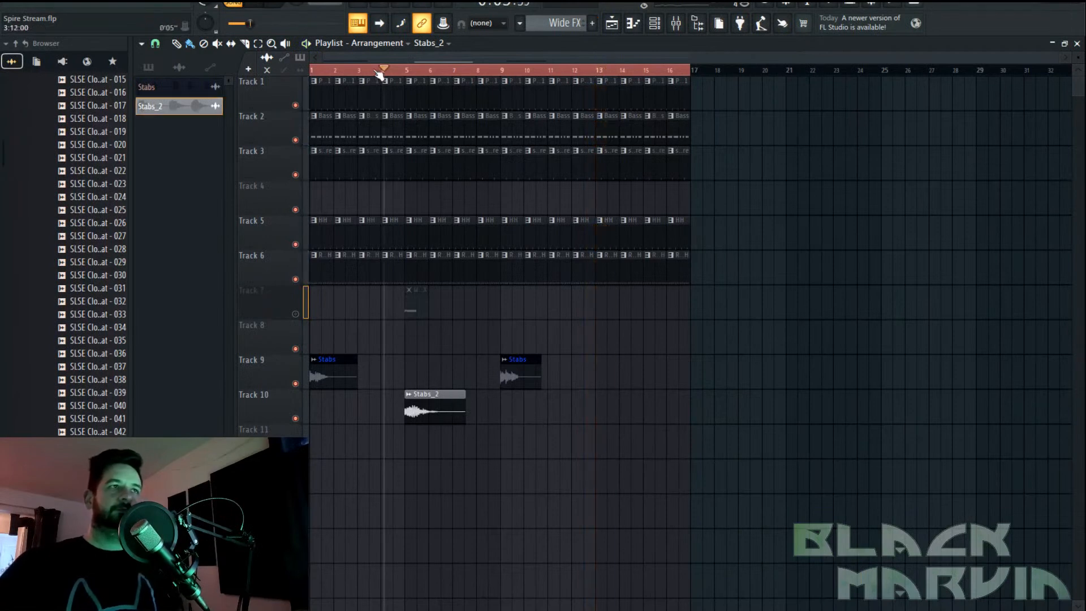
pyautogui.press('space')
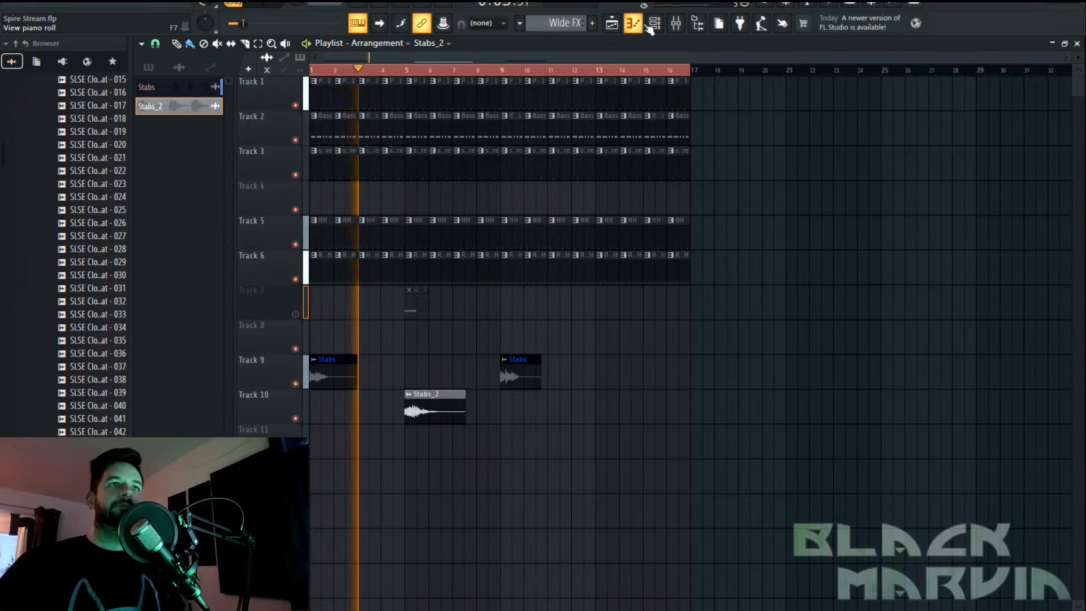
# Show all channels in the channel rack and open the settings of the Stabs_2 audio clip
pyautogui.press('F6')
pyautogui.click(243, 45)
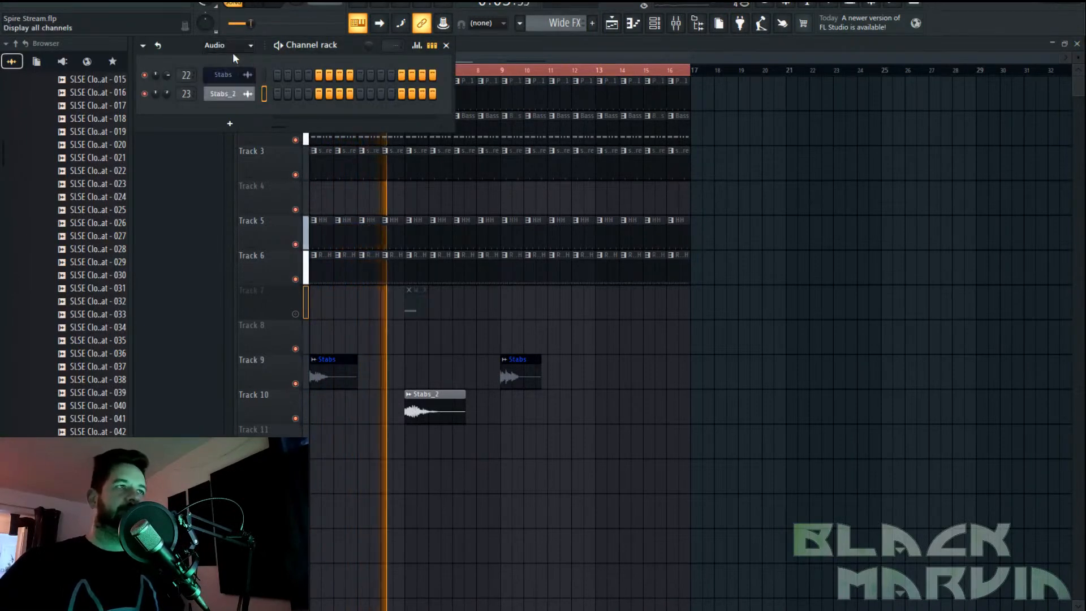
pyautogui.click(223, 54)
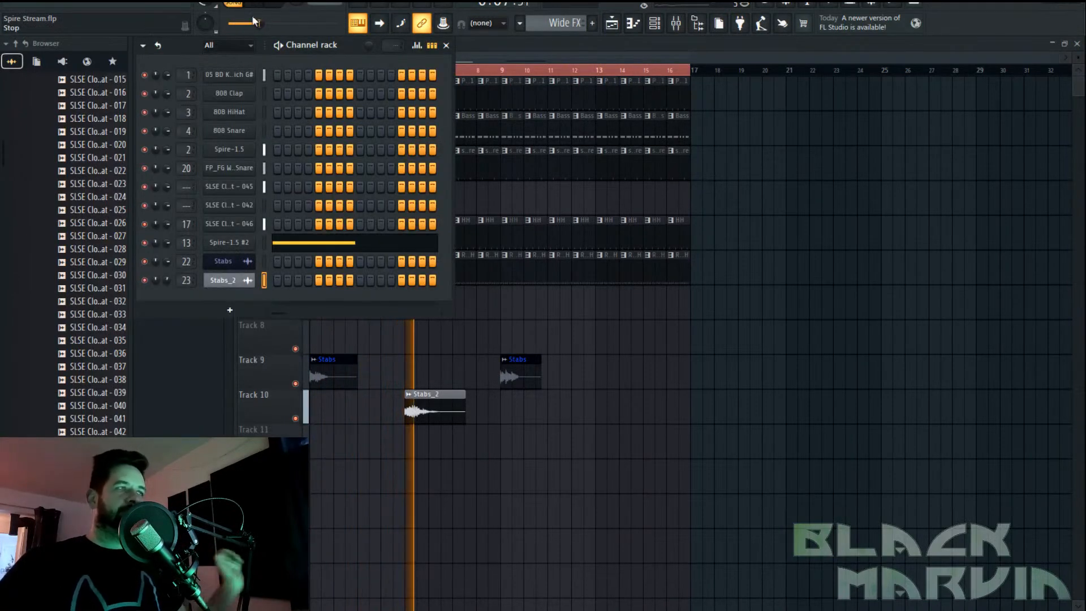
pyautogui.doubleClick(435, 409)
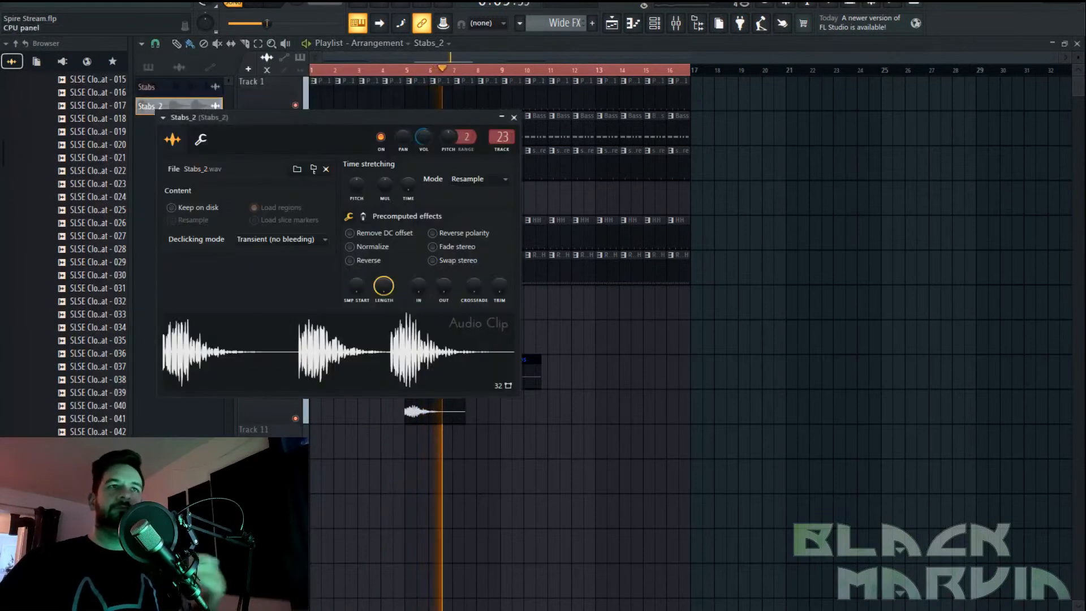
# Load OuterSpace_x64 in Slot 2 of the Stabs_2 mixer track and choose the preset Marvin Zap 3
pyautogui.click(675, 24)
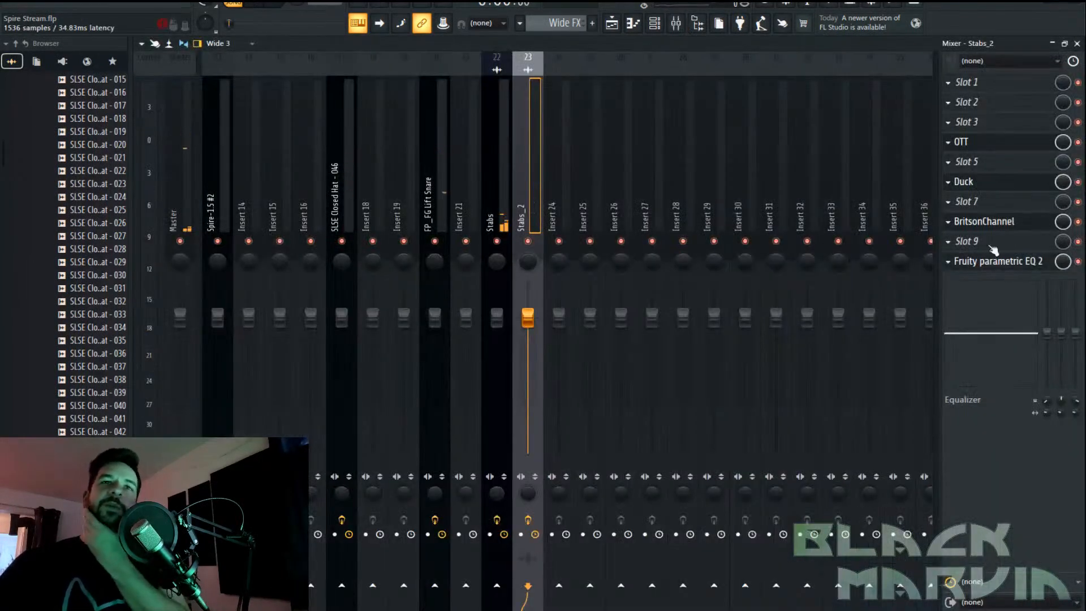
pyautogui.click(990, 118)
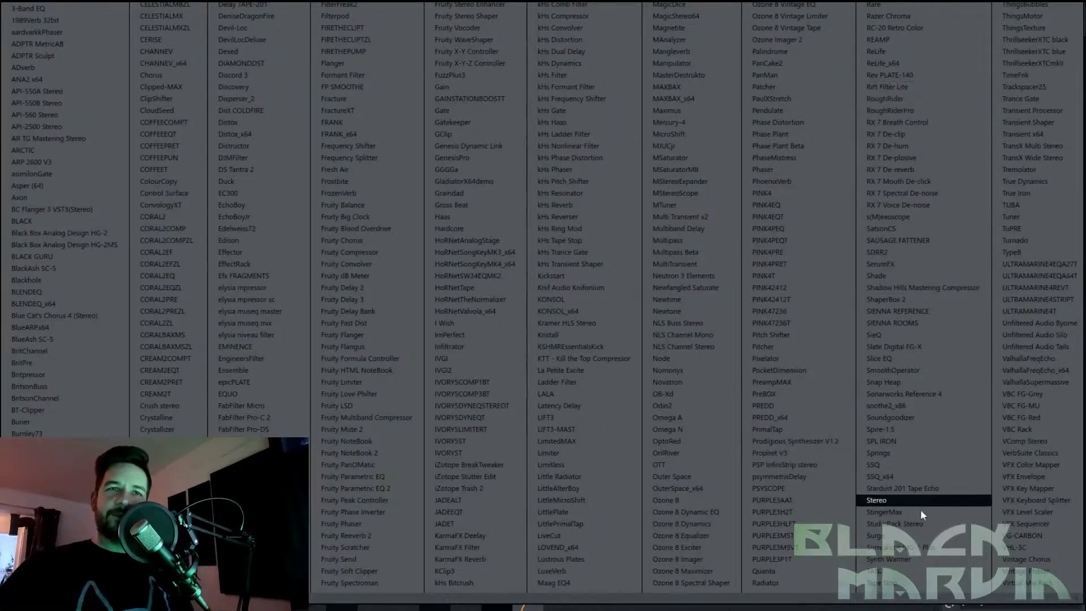
pyautogui.click(721, 487)
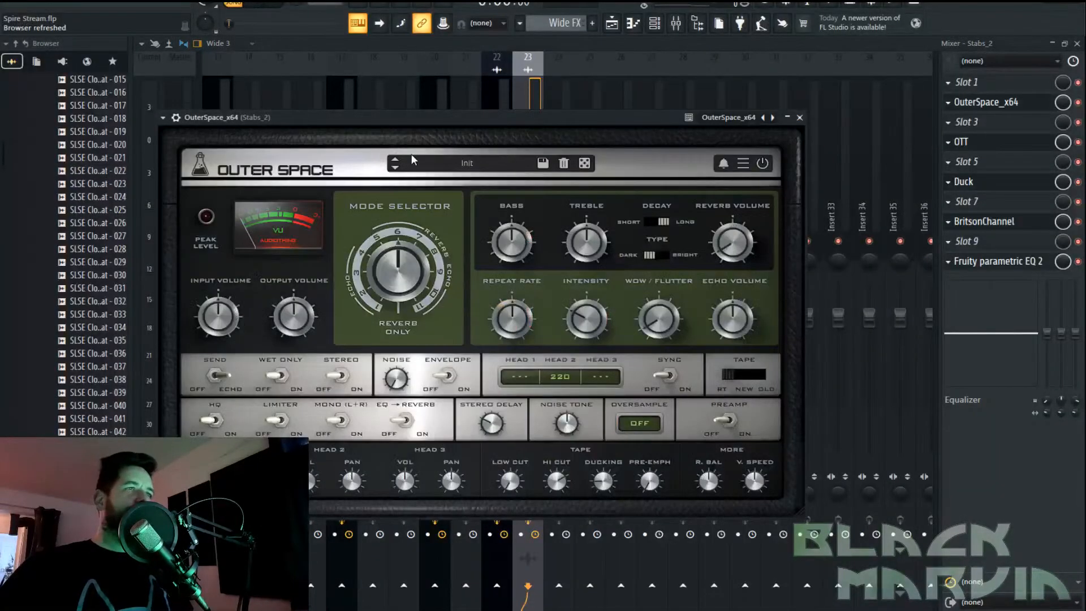
pyautogui.click(414, 160)
pyautogui.click(478, 332)
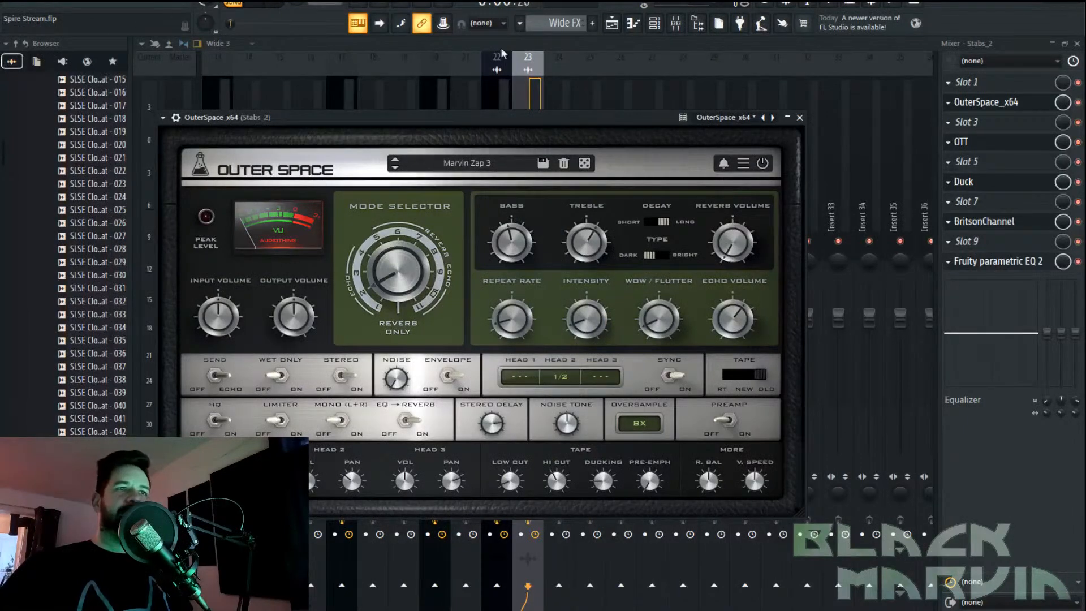
# Raise the wow/flutter and echo volume in OuterSpace and turn its preamp on
pyautogui.click(617, 23)
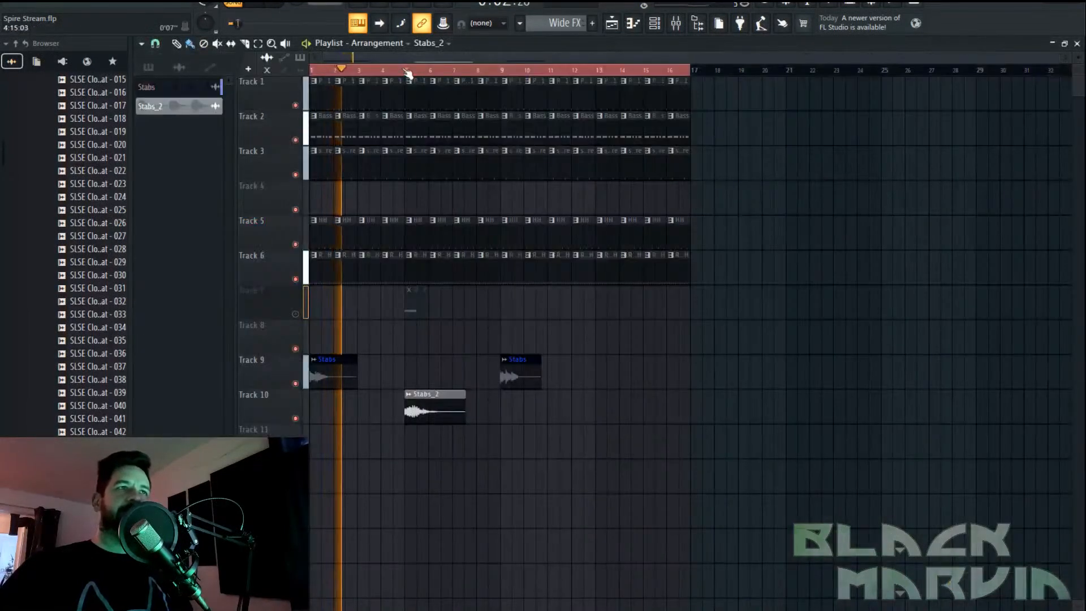
pyautogui.click(676, 23)
pyautogui.click(996, 104)
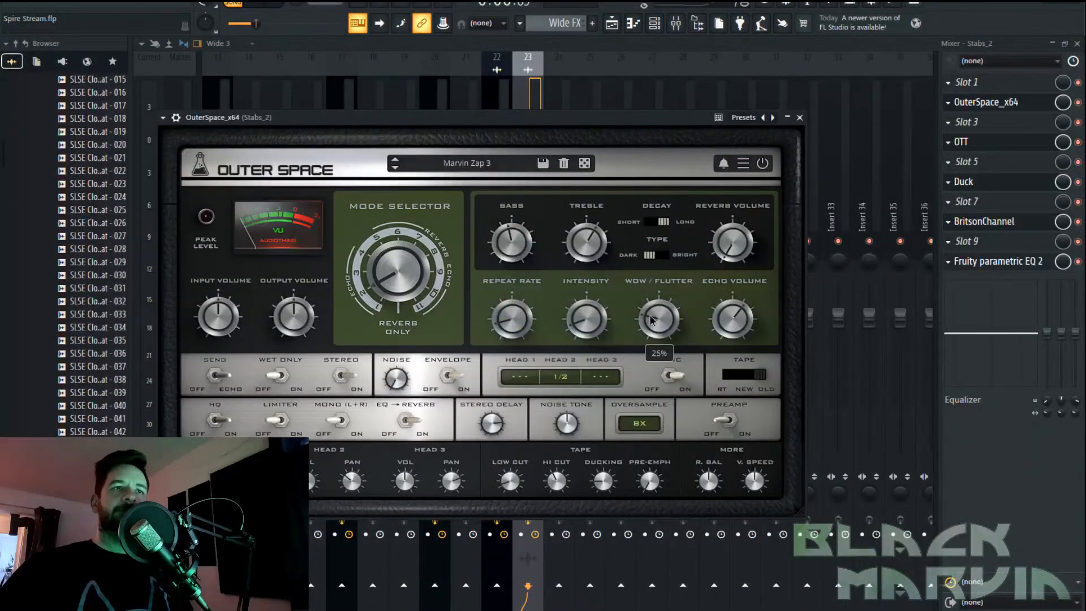
pyautogui.scroll(1, 649, 322)
pyautogui.scroll(1, 739, 320)
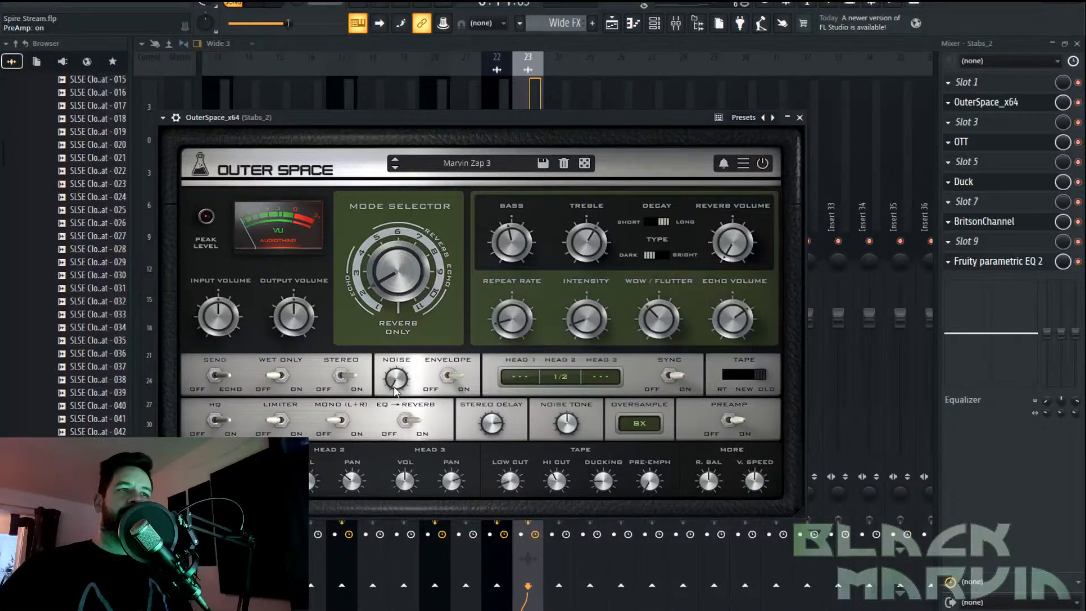
# Move OTT to Slot 8, behind BritsonChannel in the Stabs_2 effects chain, and listen to the result
pyautogui.moveTo(984, 168); pyautogui.dragTo(982, 226)
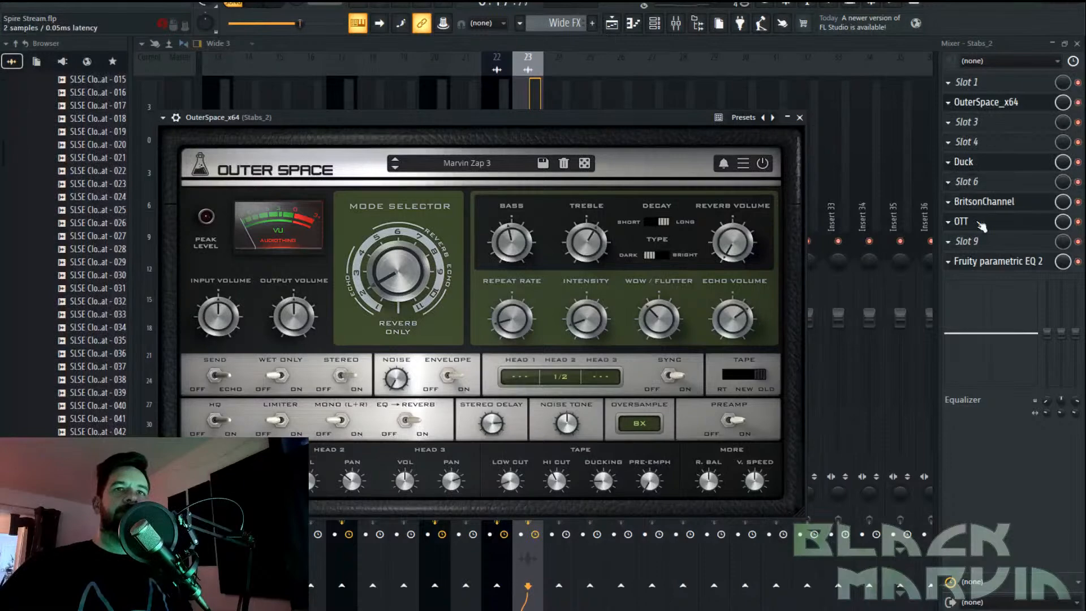
pyautogui.click(621, 30)
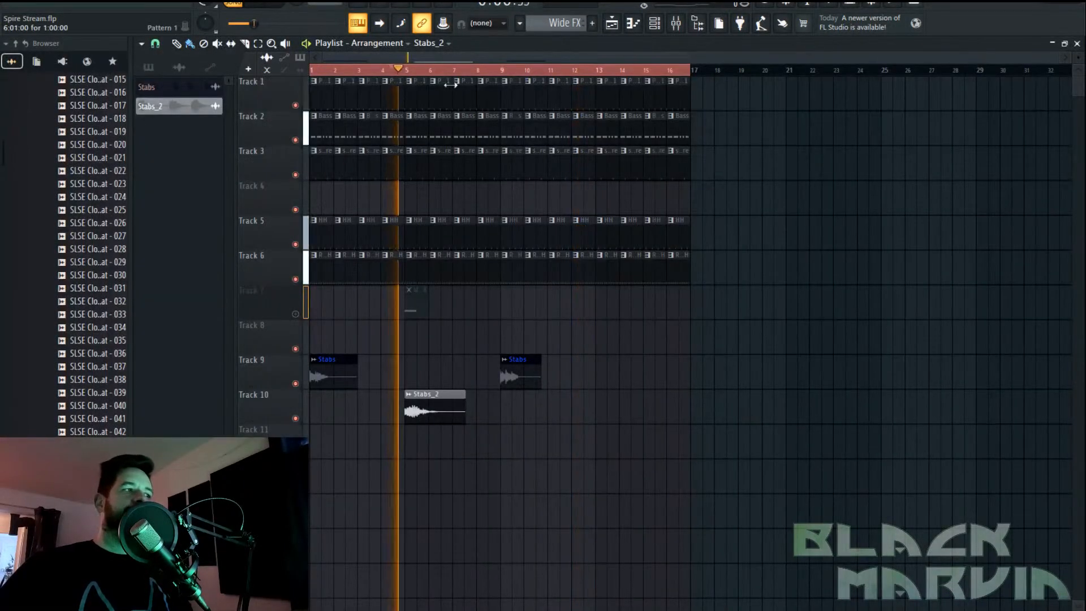
pyautogui.press('F9')
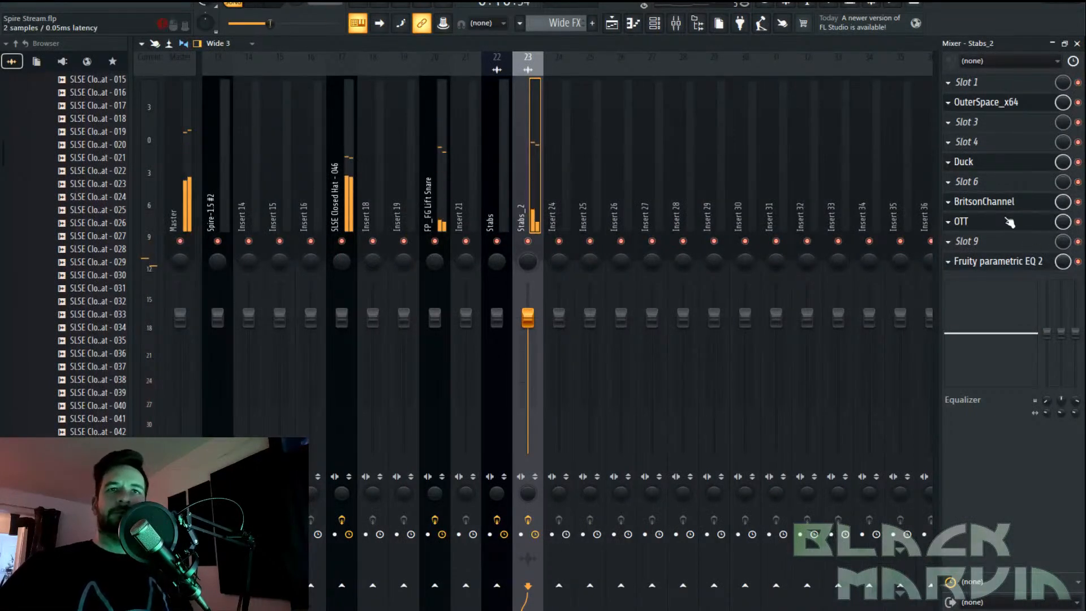
# Load Multipass on the Stabs_2 track, add an Overdrive Distortion to Band 3 and move it to Band 4
pyautogui.click(1013, 226)
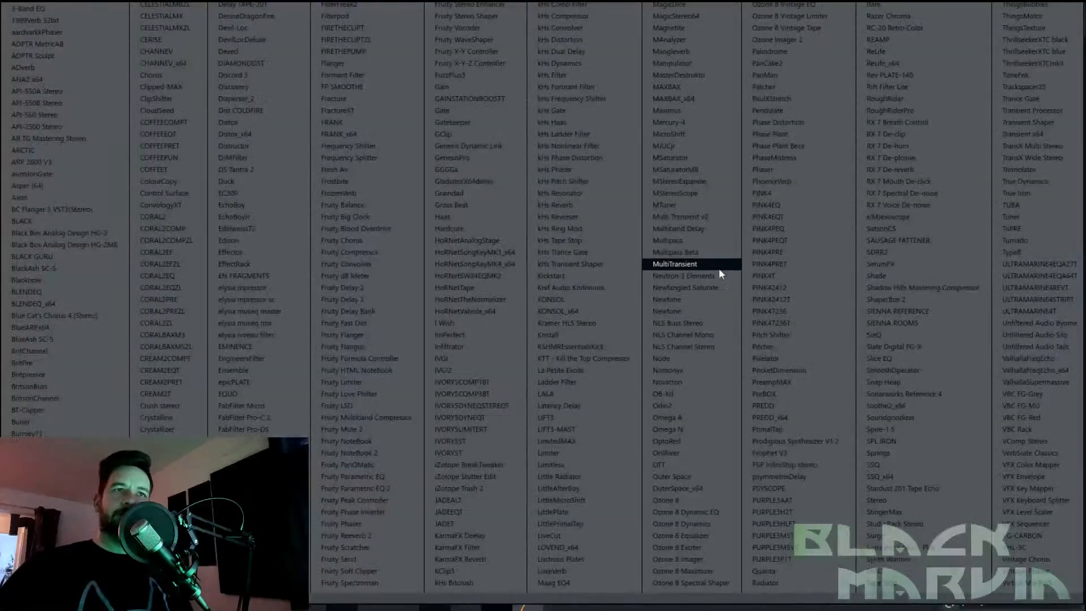
pyautogui.click(707, 242)
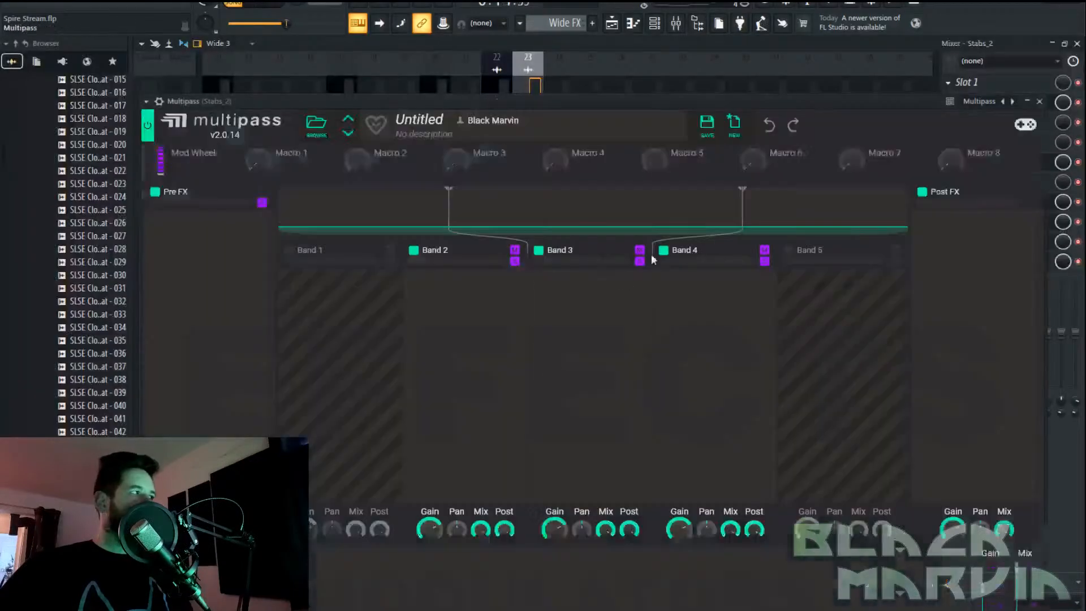
pyautogui.click(607, 308)
pyautogui.click(634, 455)
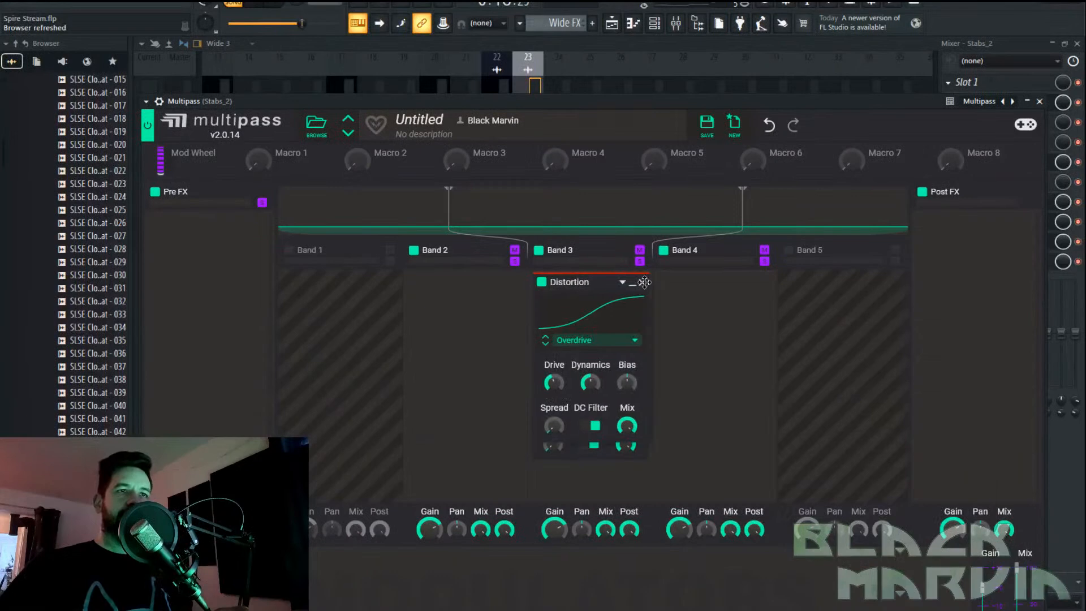
pyautogui.moveTo(600, 282); pyautogui.dragTo(681, 282)
# Make the Bass clip at bar 16 unique and open its notes in the piano roll
pyautogui.click(612, 23)
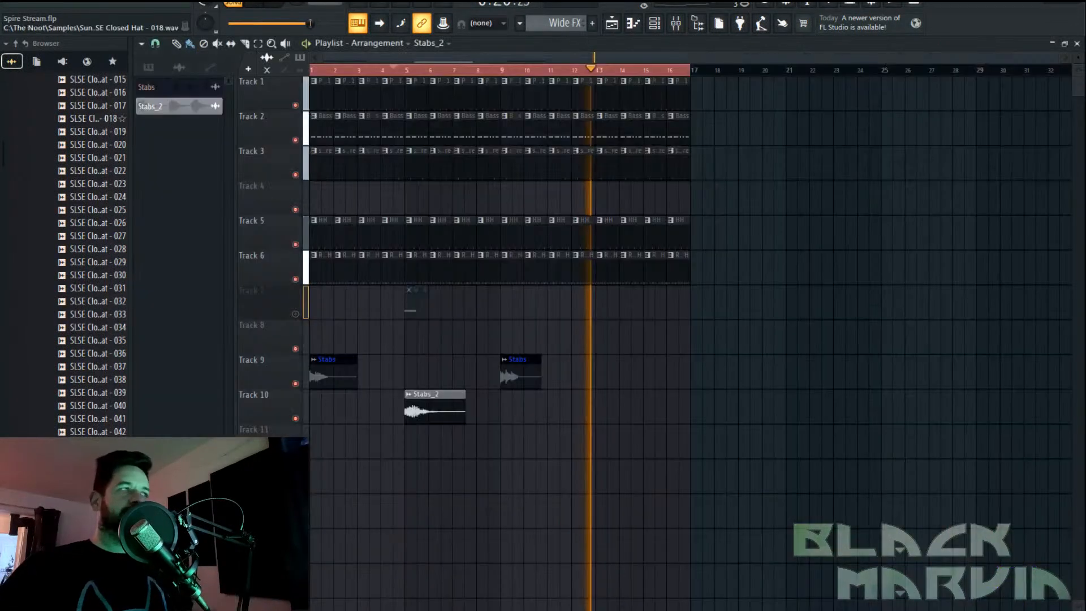
pyautogui.scroll(4, 682, 73)
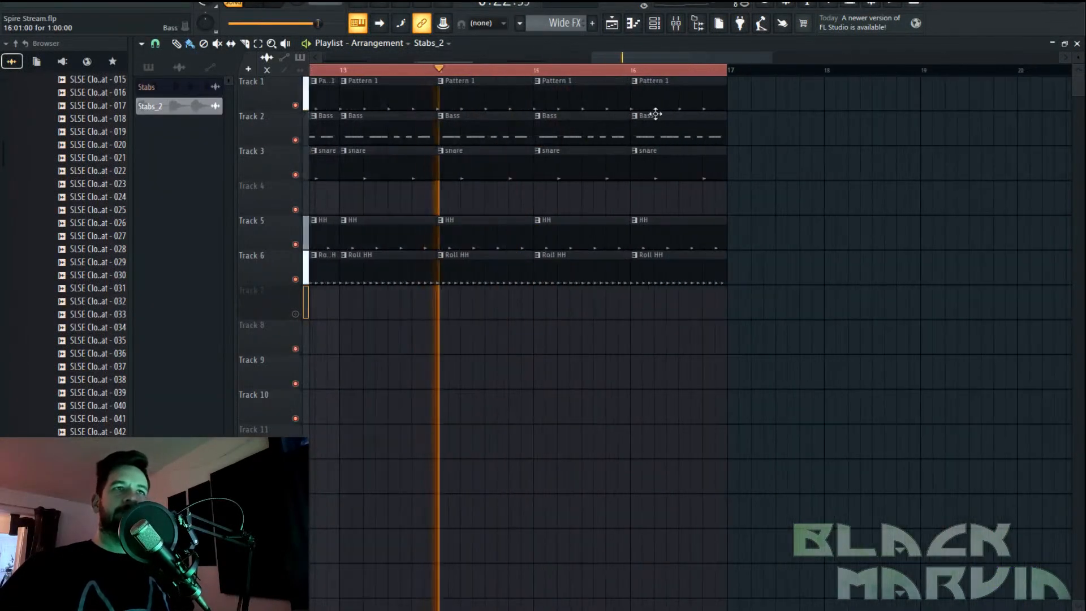
pyautogui.click(635, 115)
pyautogui.click(657, 199)
pyautogui.doubleClick(660, 135)
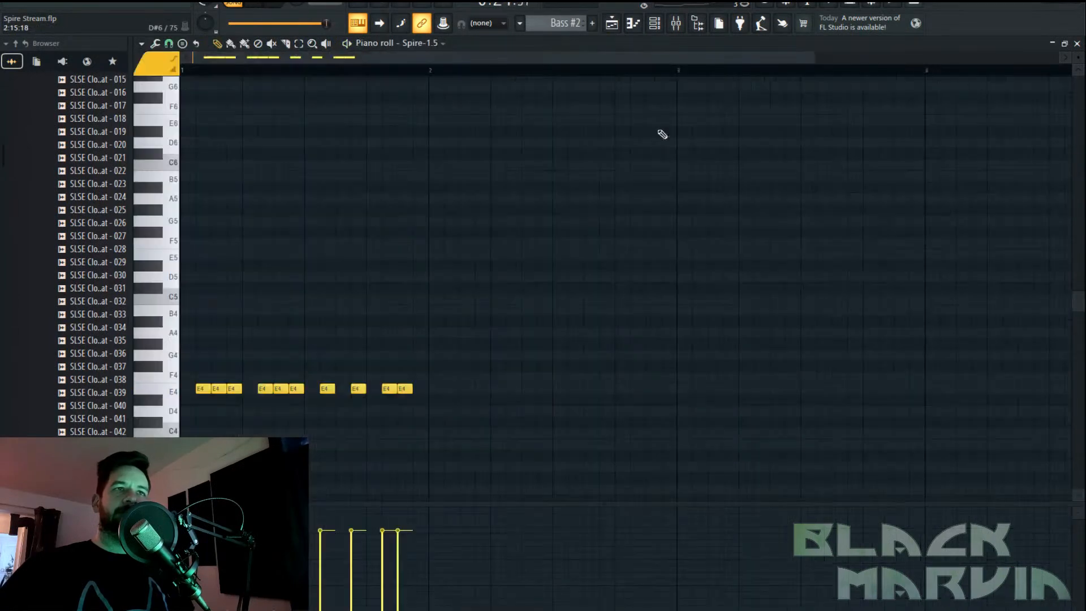
# Add a one-step C#5 note on step 11 of the bar 16 bass pattern and audition it in the playlist
pyautogui.click(360, 298)
pyautogui.rightClick(361, 298)
pyautogui.press('space')
pyautogui.click(341, 289)
pyautogui.press('space')
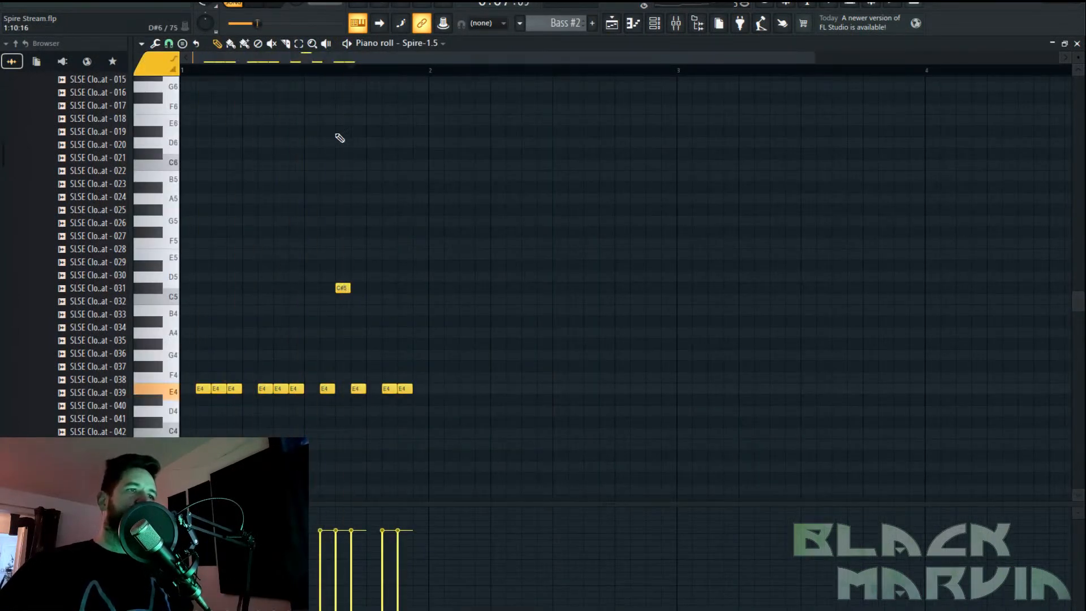
pyautogui.click(612, 23)
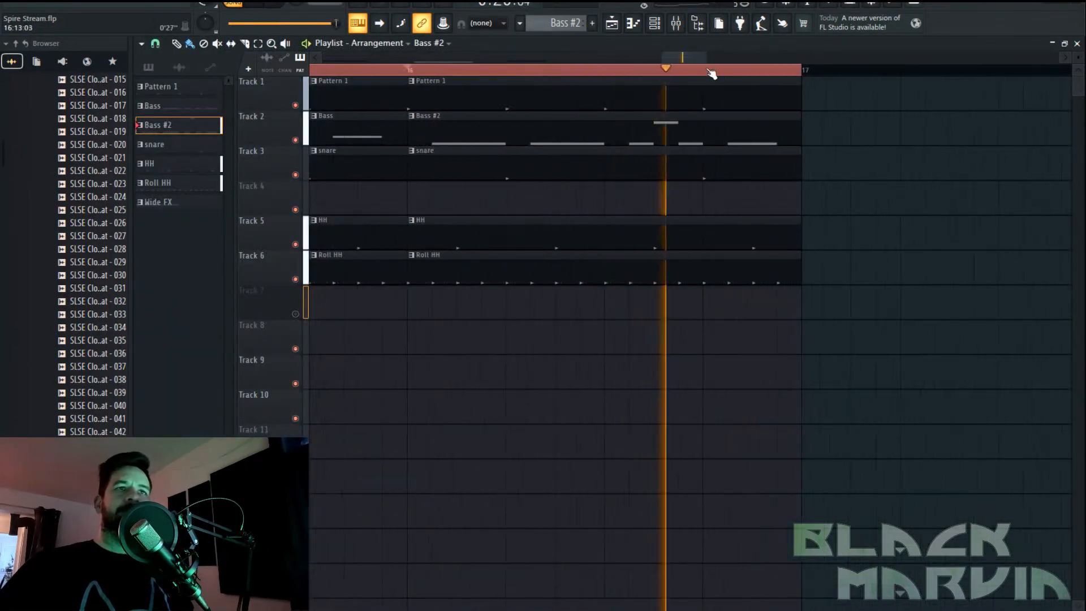
# Try the added bass note an octave higher at C#6, then lower it to D5
pyautogui.doubleClick(696, 121)
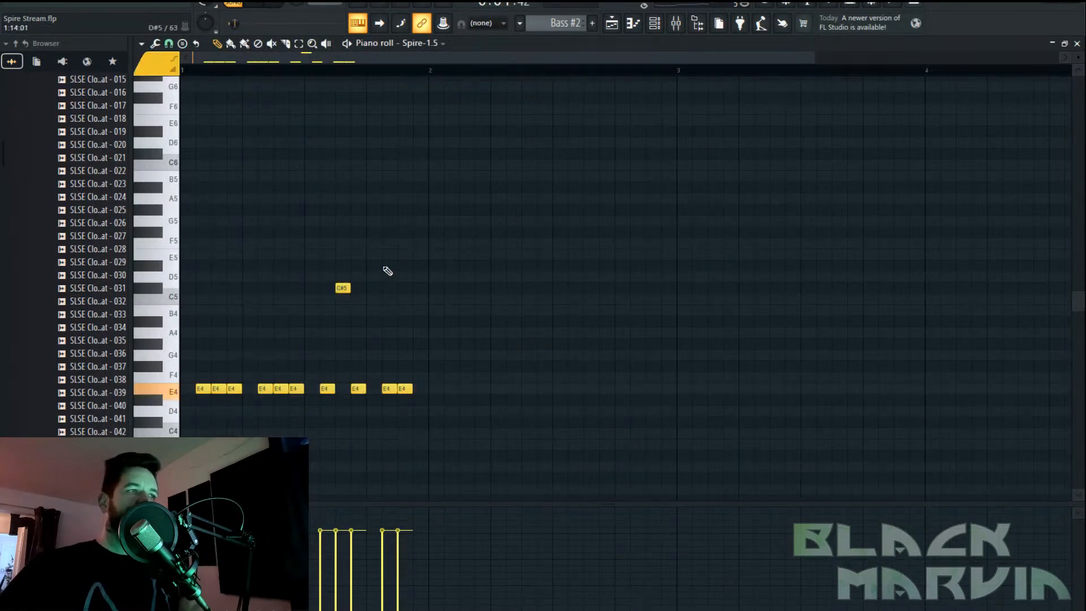
pyautogui.moveTo(370, 274); pyautogui.dragTo(341, 315)
pyautogui.hotkey('ctrl', 'Up')
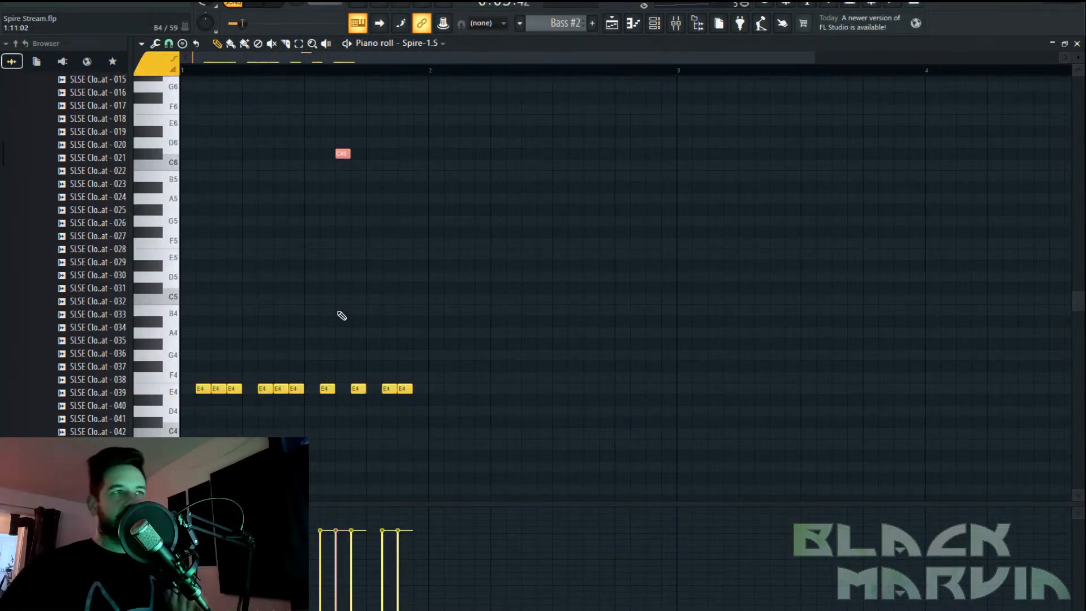
pyautogui.press('space')
pyautogui.click(388, 198)
pyautogui.moveTo(343, 153); pyautogui.dragTo(341, 277)
pyautogui.rightClick(389, 199)
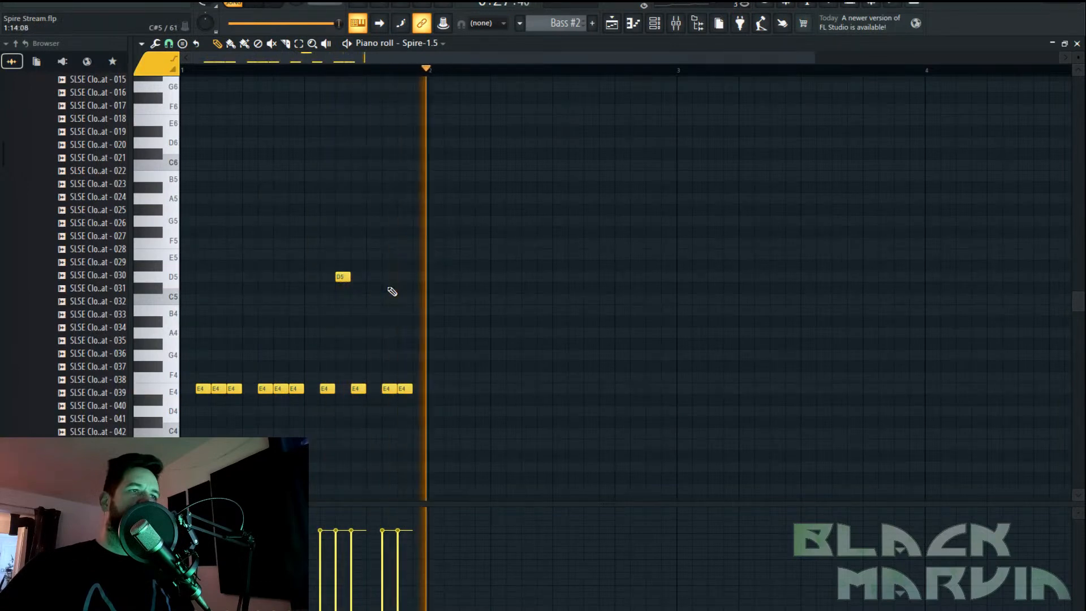
# Add a D#5 note on the last step of the bar 16 bass pattern and audition it
pyautogui.press('space')
pyautogui.click(372, 297)
pyautogui.moveTo(373, 297); pyautogui.dragTo(420, 265)
pyautogui.press('space')
pyautogui.press('space')
pyautogui.press('space')
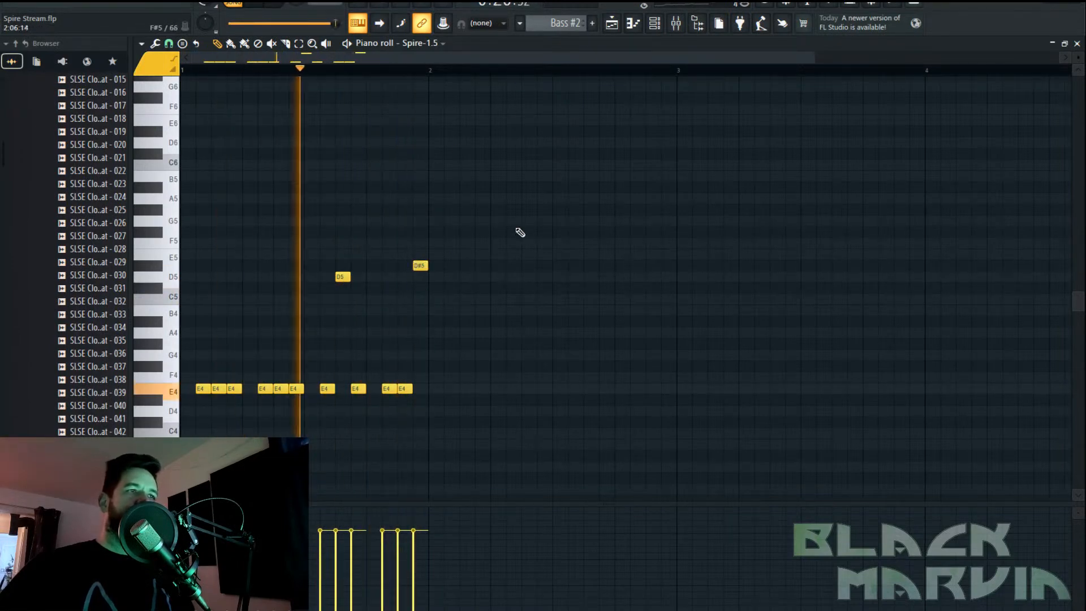
# Raise the two added bass notes to E5 and F5 and play the pattern
pyautogui.press('space')
pyautogui.moveTo(343, 277); pyautogui.dragTo(343, 254)
pyautogui.press('space')
pyautogui.moveTo(421, 265); pyautogui.dragTo(421, 240)
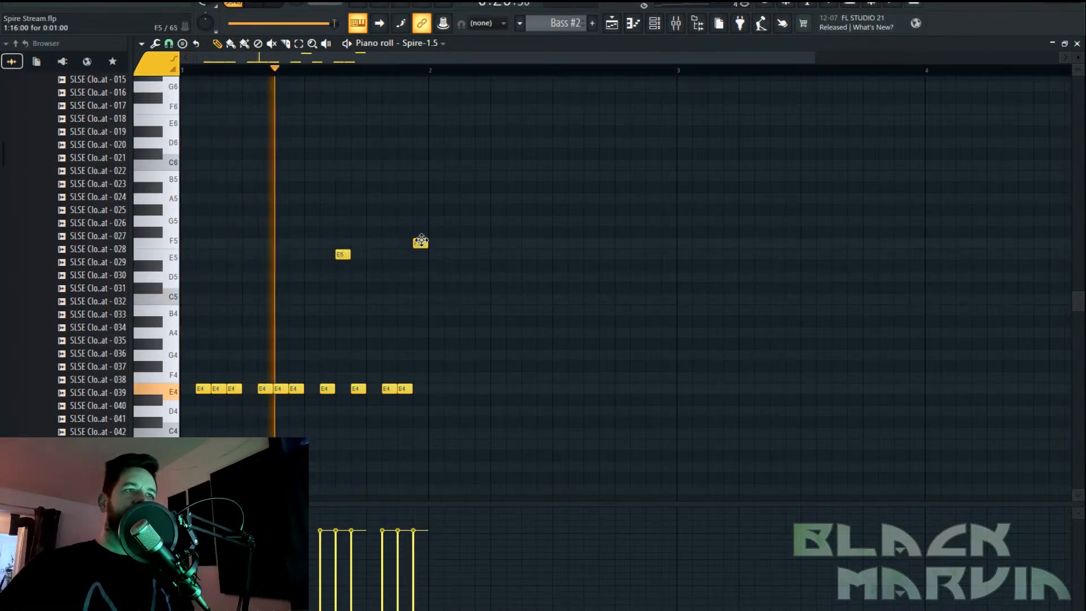
pyautogui.press('space')
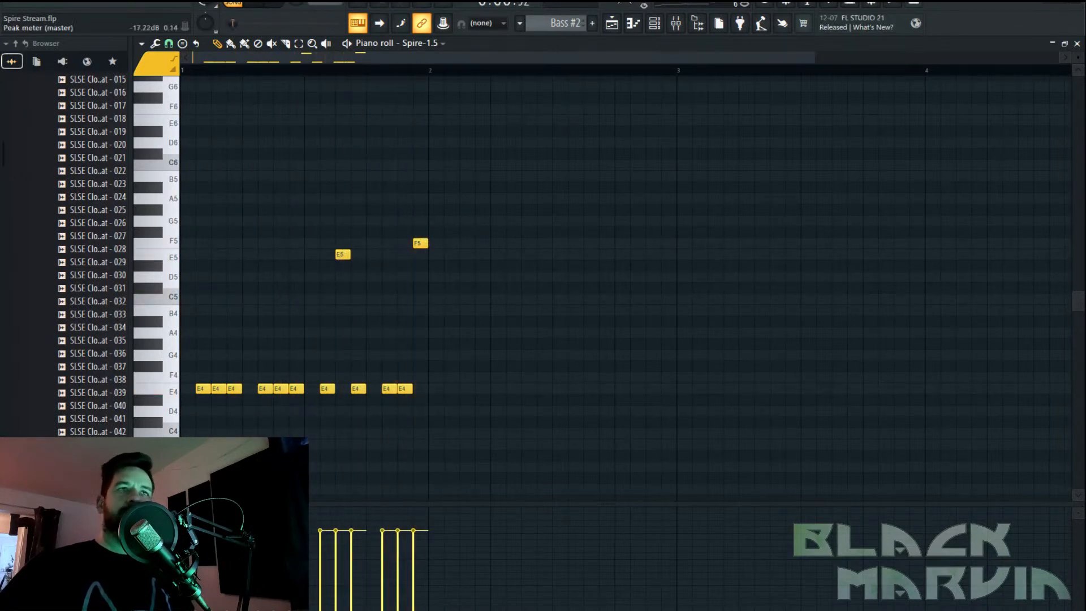
# Remove both added high notes from the bar 16 bass pattern, leaving only the E4 notes
pyautogui.click(604, 29)
pyautogui.press('F6')
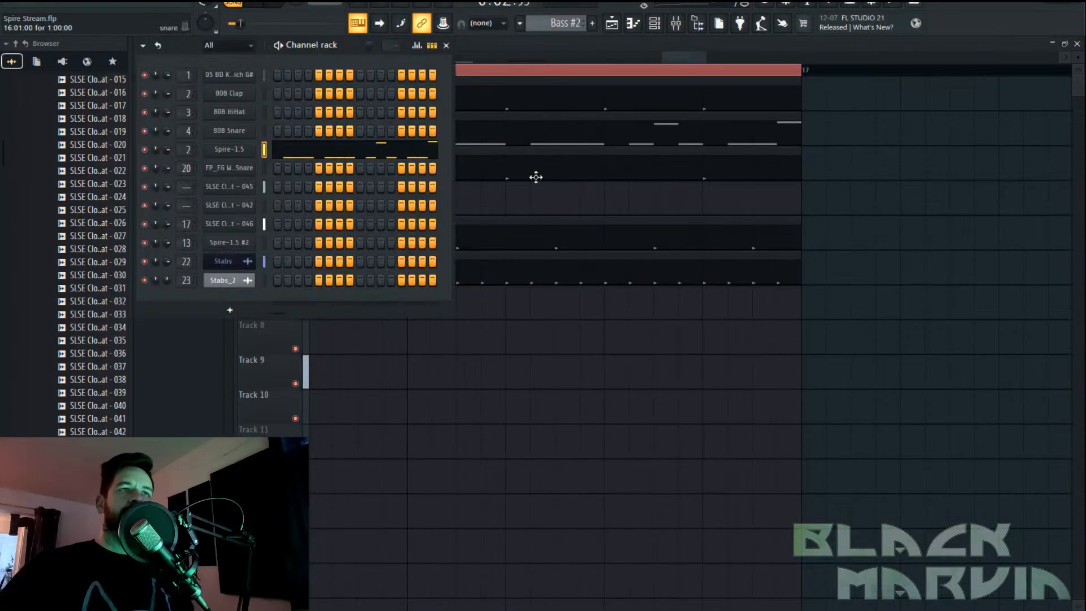
pyautogui.rightClick(269, 151)
pyautogui.click(272, 150)
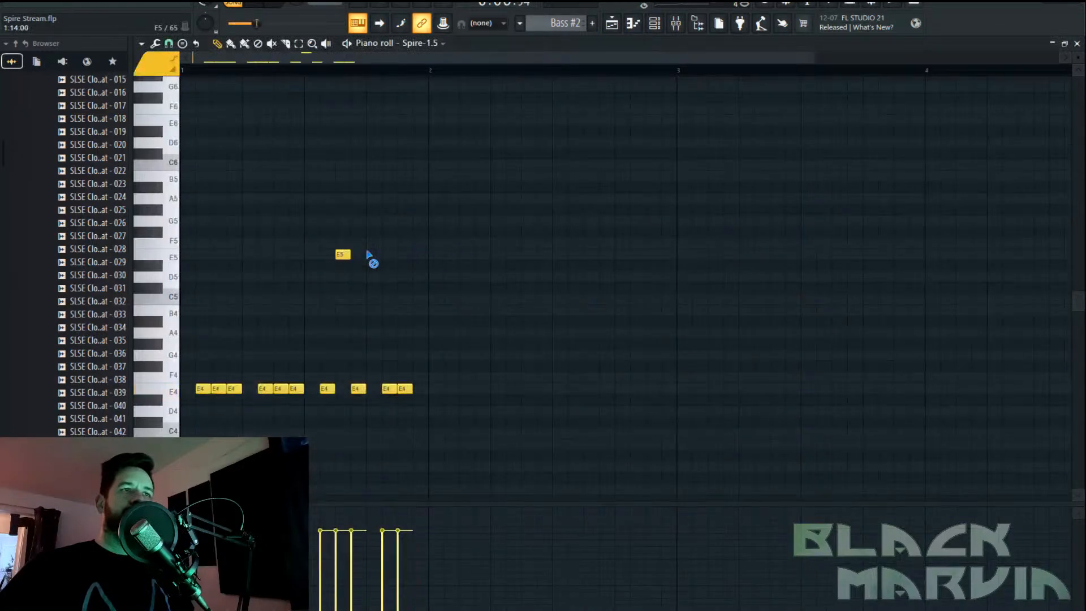
pyautogui.rightClick(343, 255)
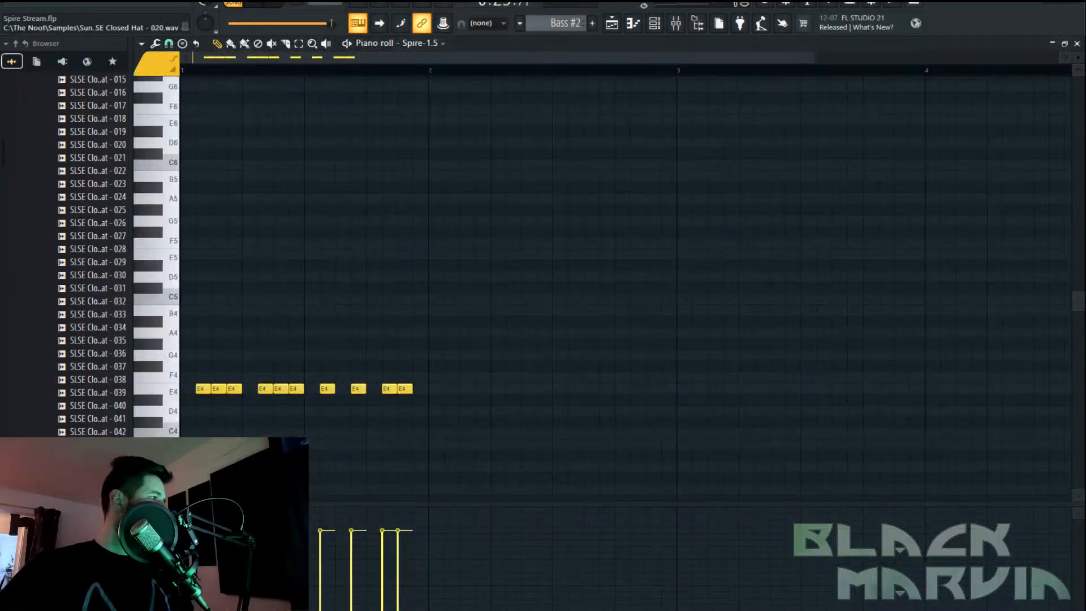
# Save the project and show the channel rack over the playlist arrangement
pyautogui.click(633, 24)
pyautogui.hotkey('ctrl', 's')
pyautogui.scroll(-3, 656, 77)
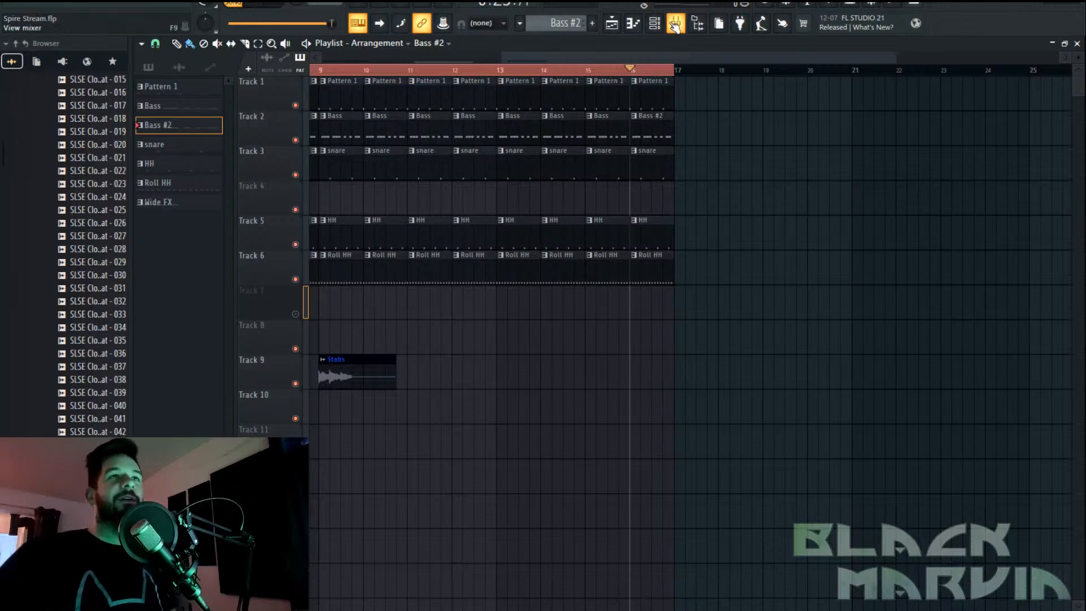
pyautogui.click(656, 25)
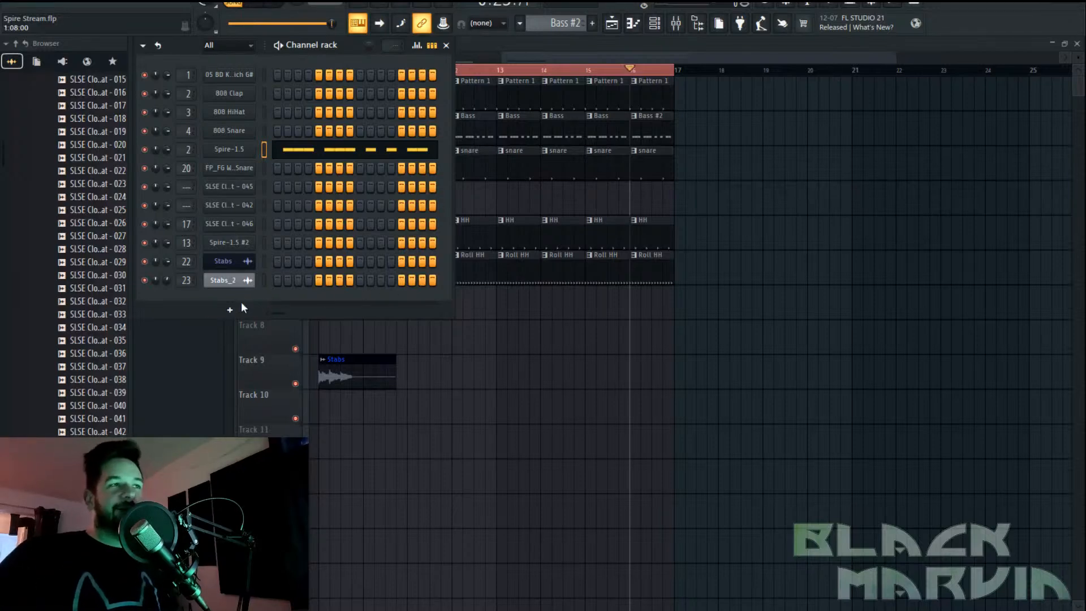
# Create a new empty pattern and name it Pluckl
pyautogui.click(557, 23)
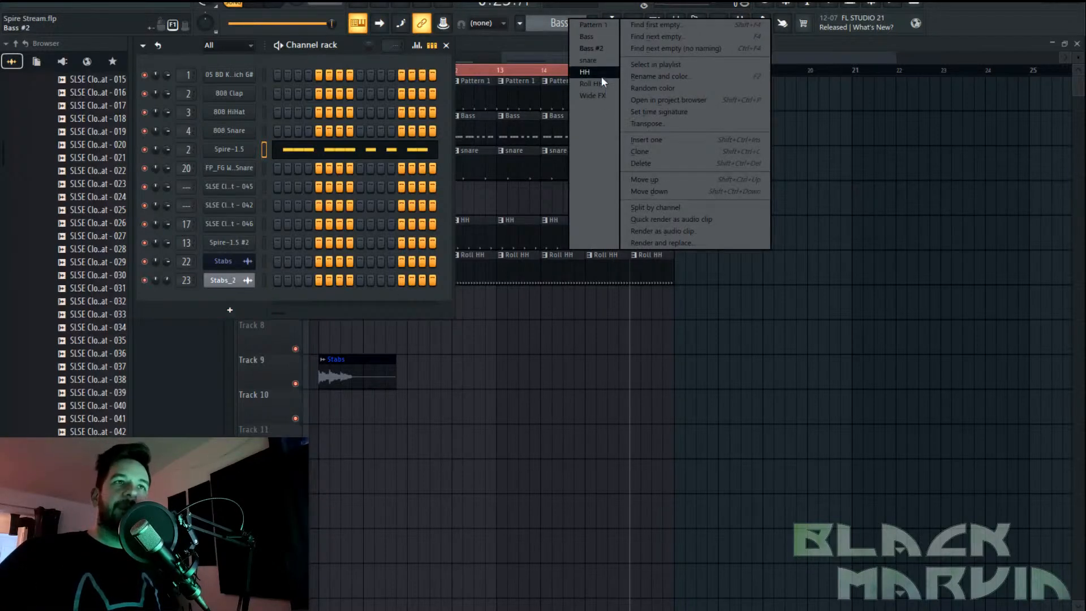
pyautogui.click(374, 57)
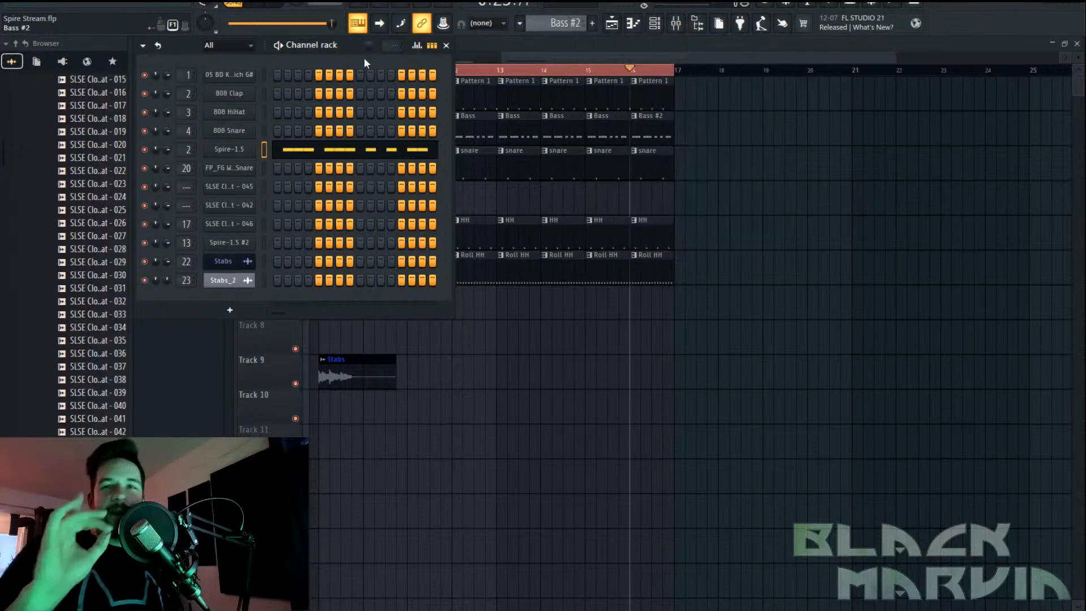
pyautogui.click(592, 23)
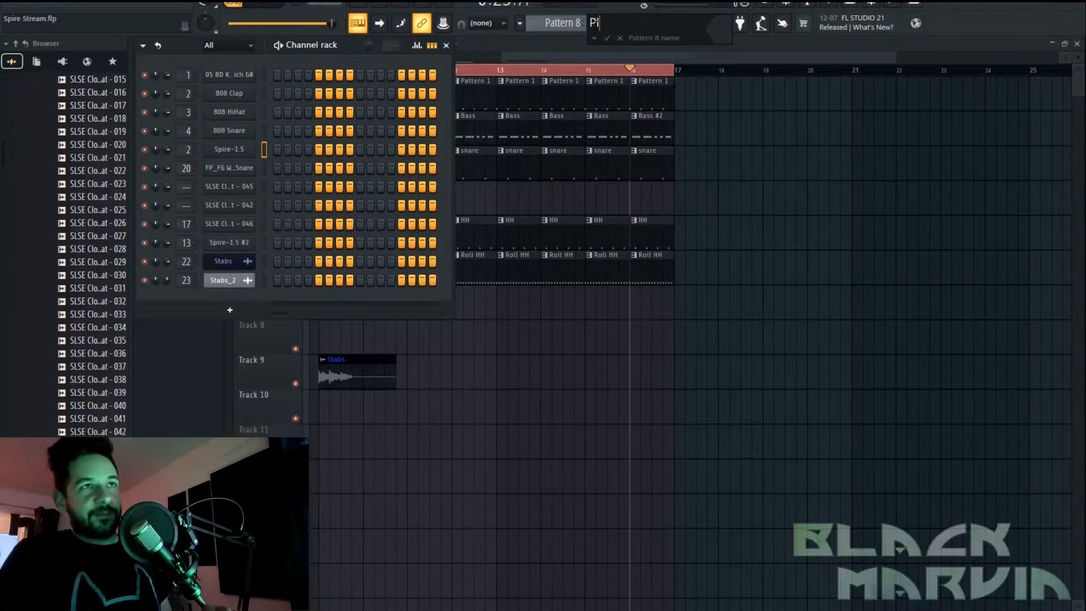
pyautogui.write('Pluckl')
pyautogui.press('Return')
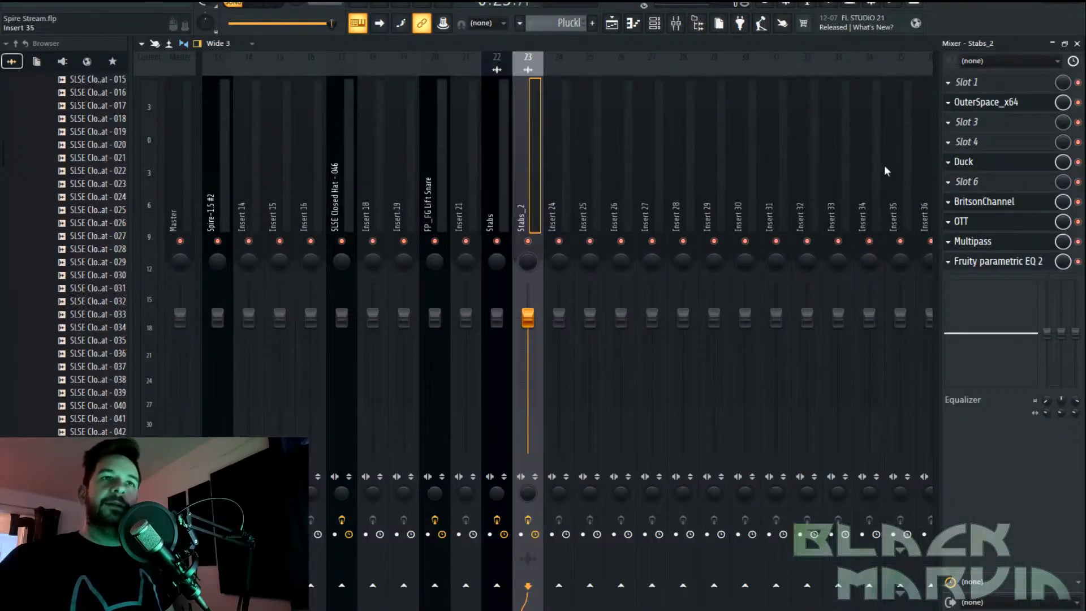
# Remove the CORAL2PRE and IVGI effects from the Spire-1.5 #2 mixer track
pyautogui.click(339, 182)
pyautogui.click(222, 191)
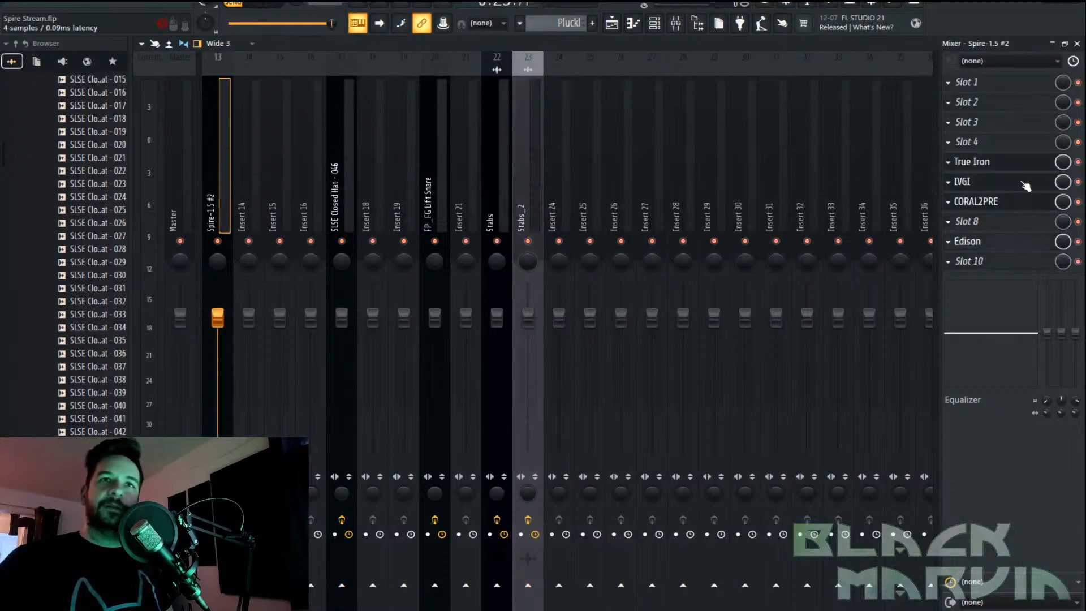
pyautogui.click(956, 202)
pyautogui.click(962, 233)
pyautogui.click(948, 182)
pyautogui.click(959, 208)
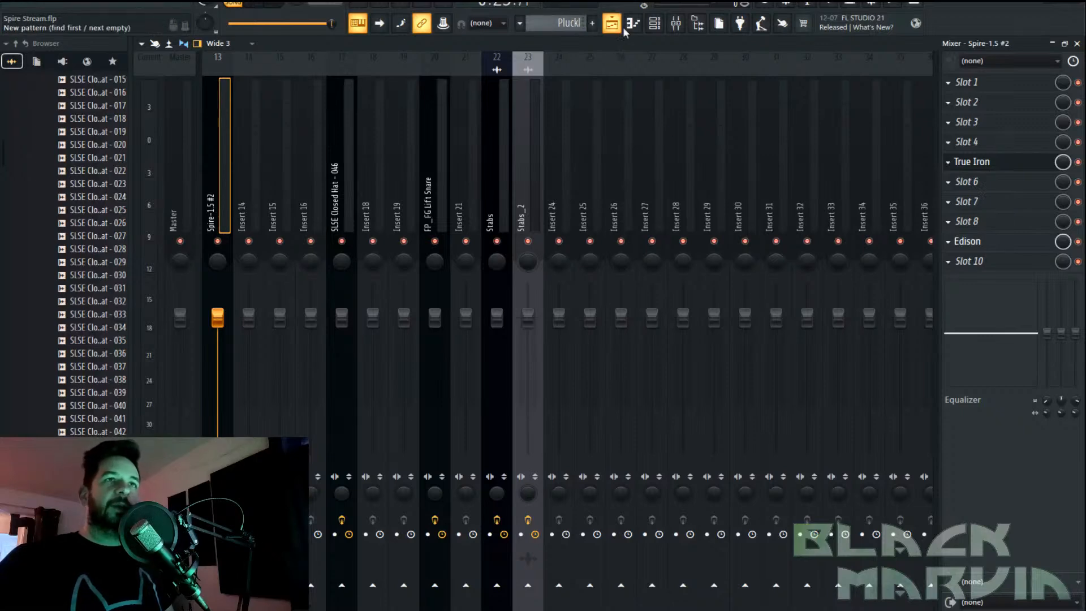
# Add a new Spire-1.5 channel, audition plucks from the FS - Polymorph For Spire folder and load PL - Frakty
pyautogui.click(656, 23)
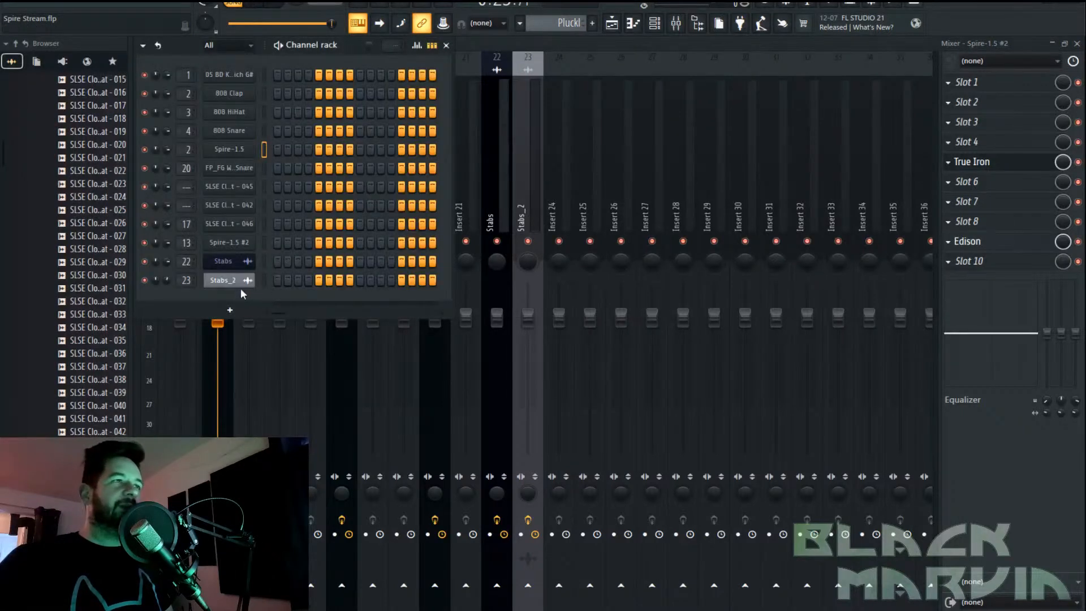
pyautogui.click(230, 310)
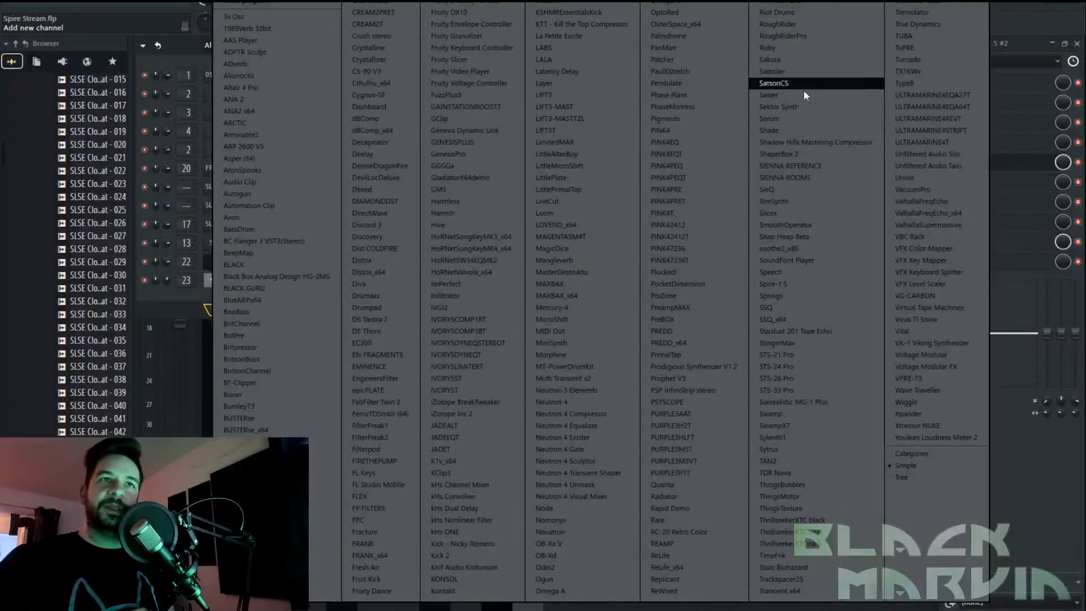
pyautogui.click(813, 284)
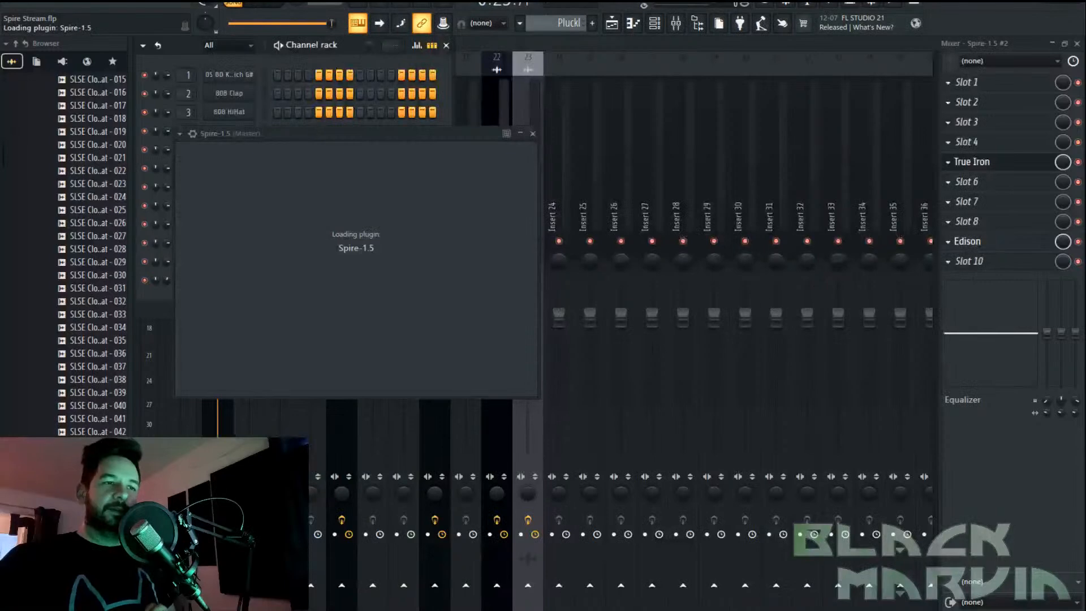
pyautogui.click(374, 159)
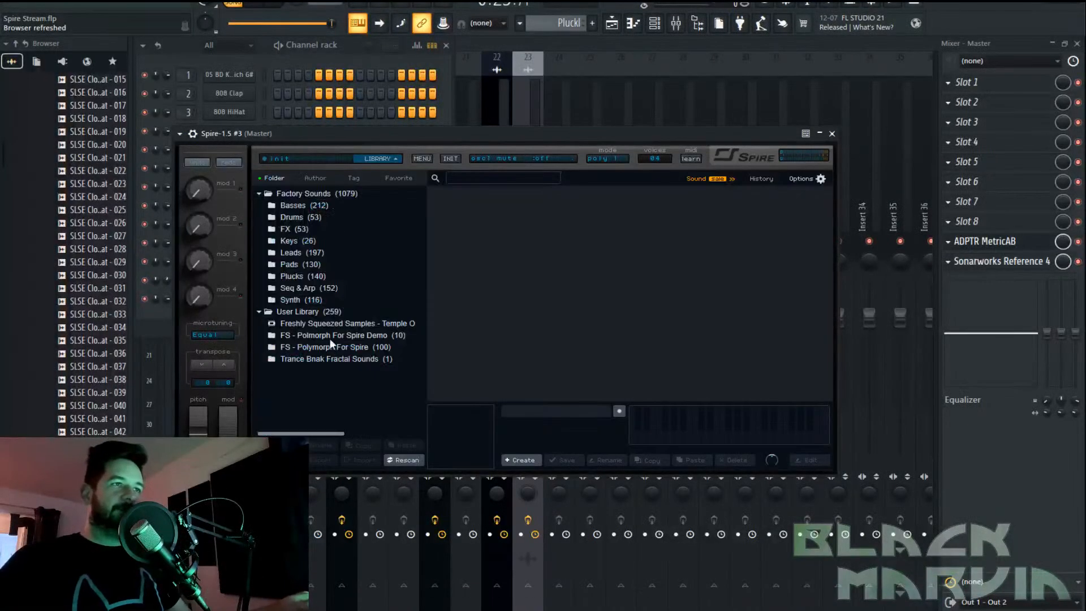
pyautogui.click(327, 347)
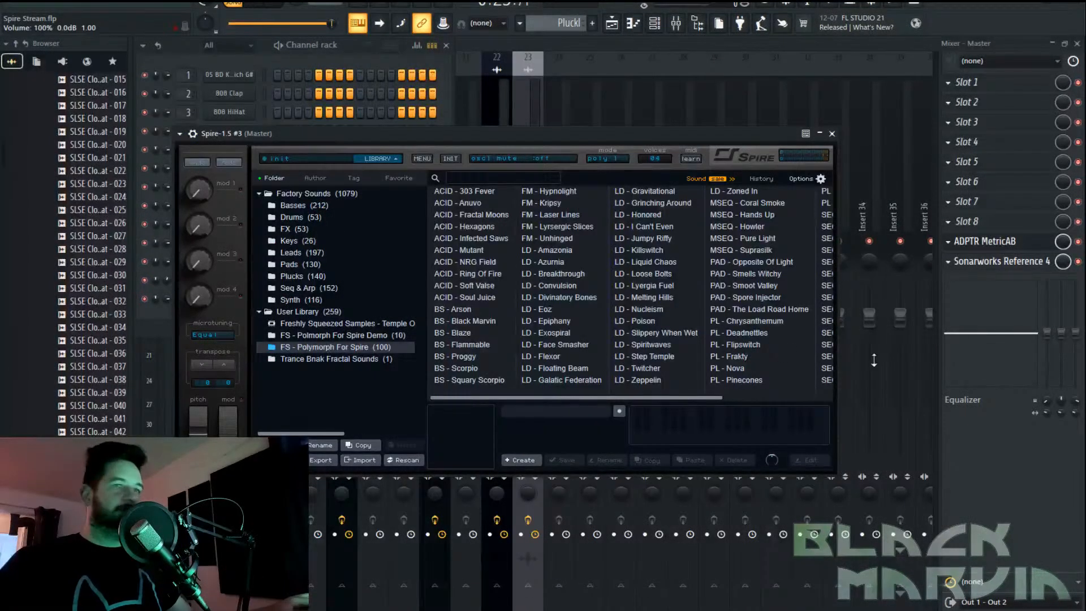
pyautogui.click(756, 335)
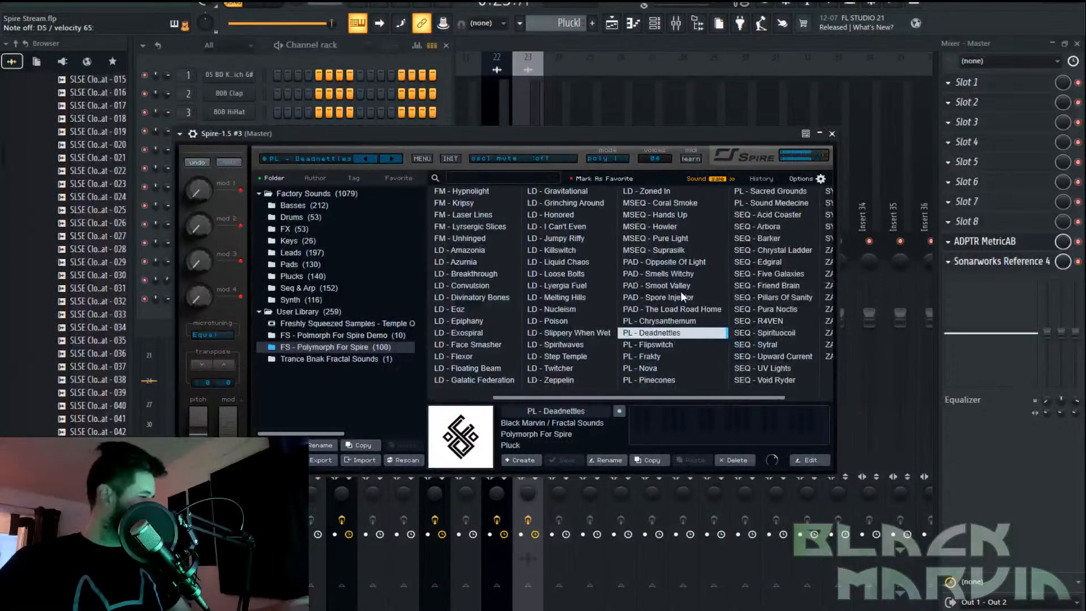
pyautogui.click(672, 346)
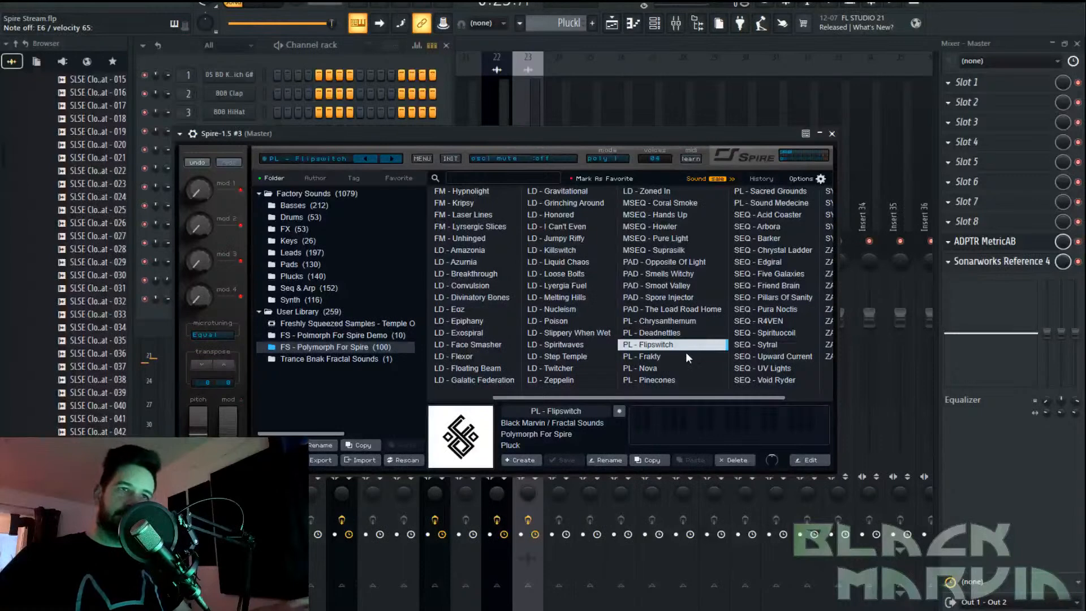
pyautogui.click(681, 360)
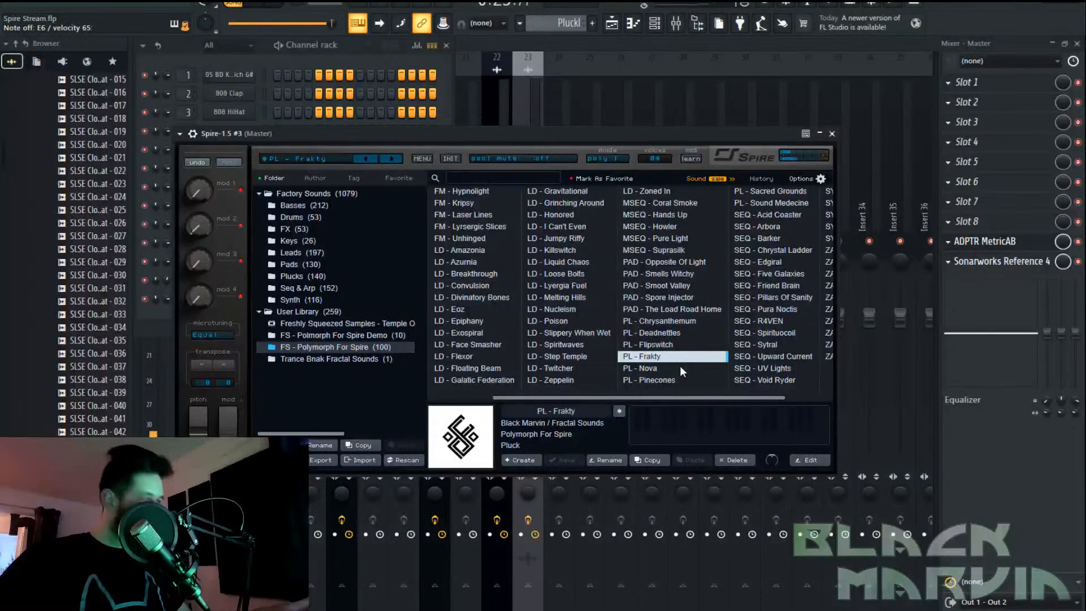
# In the new Spire channel's piano roll, place an E5 note on step 1 and an F6 note on step 4, and audition them
pyautogui.click(348, 48)
pyautogui.rightClick(256, 291)
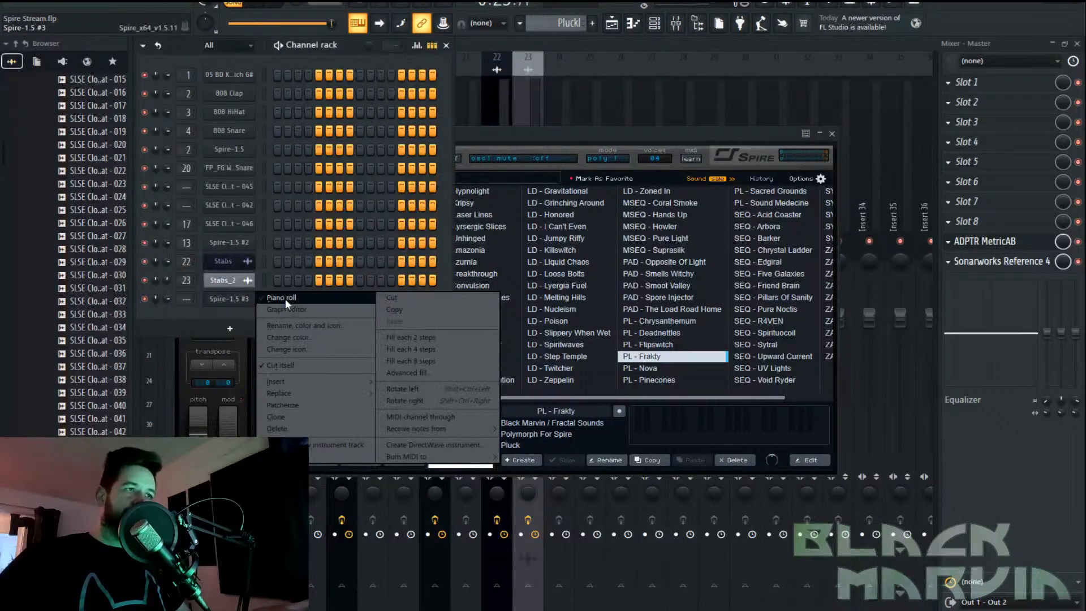
pyautogui.click(289, 298)
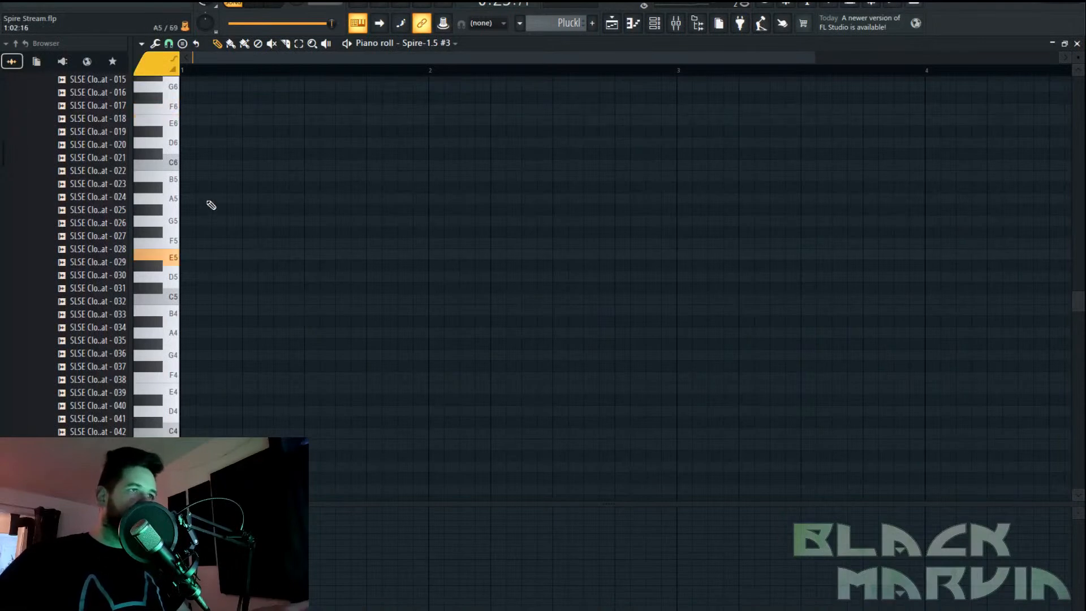
pyautogui.click(188, 254)
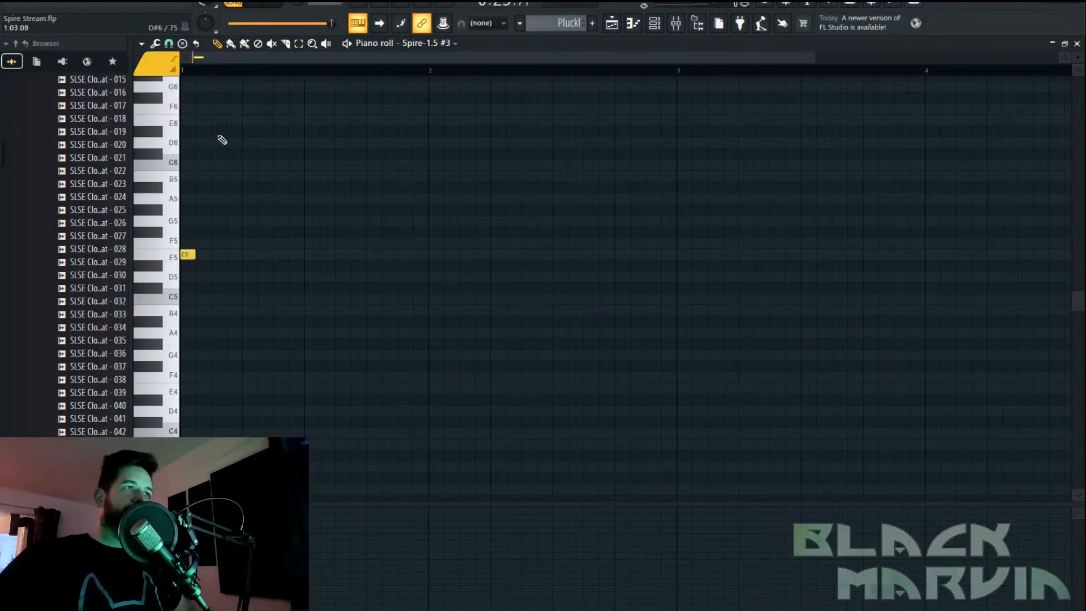
pyautogui.click(228, 109)
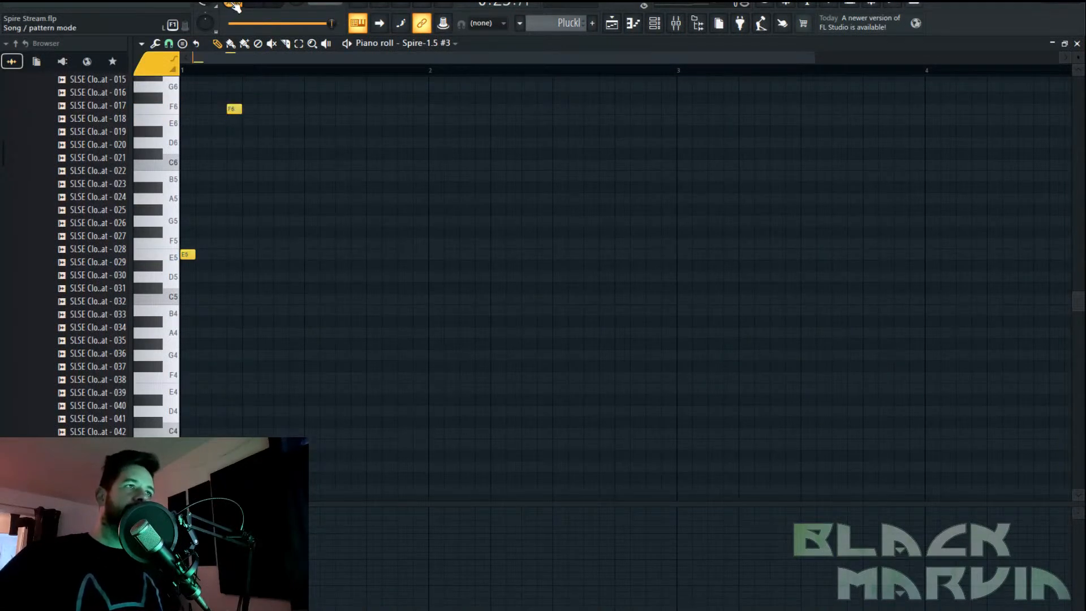
pyautogui.press('space')
pyautogui.press('space')
# Shift the F6 note to step 7, add an E6 note on step 9 and play the pluck pattern
pyautogui.moveTo(233, 109); pyautogui.dragTo(249, 110)
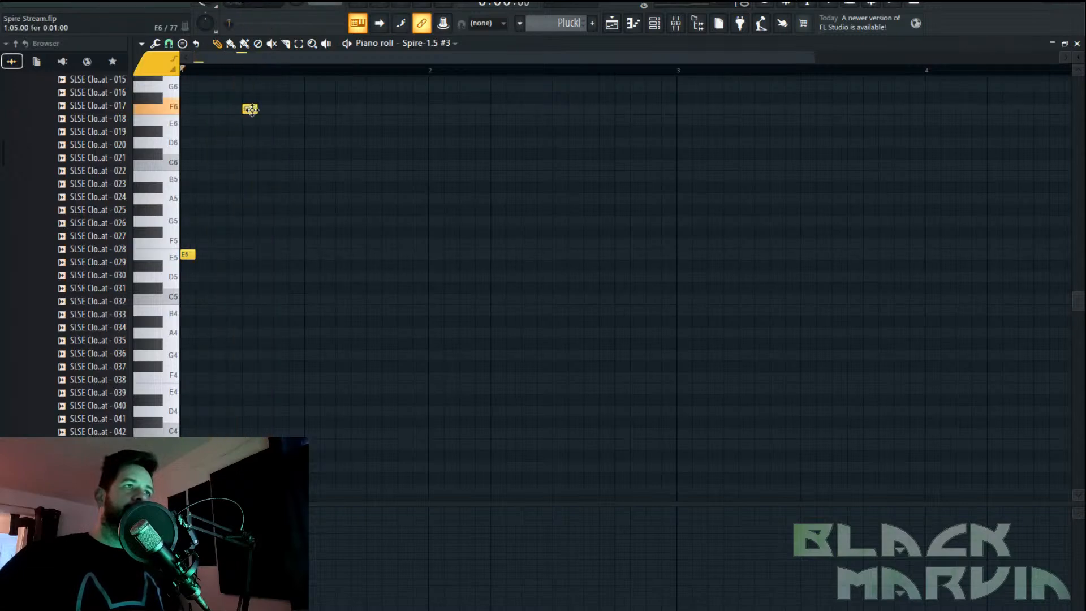
pyautogui.click(275, 110)
pyautogui.press('space')
pyautogui.click(314, 244)
pyautogui.moveTo(316, 252); pyautogui.dragTo(313, 256)
pyautogui.press('space')
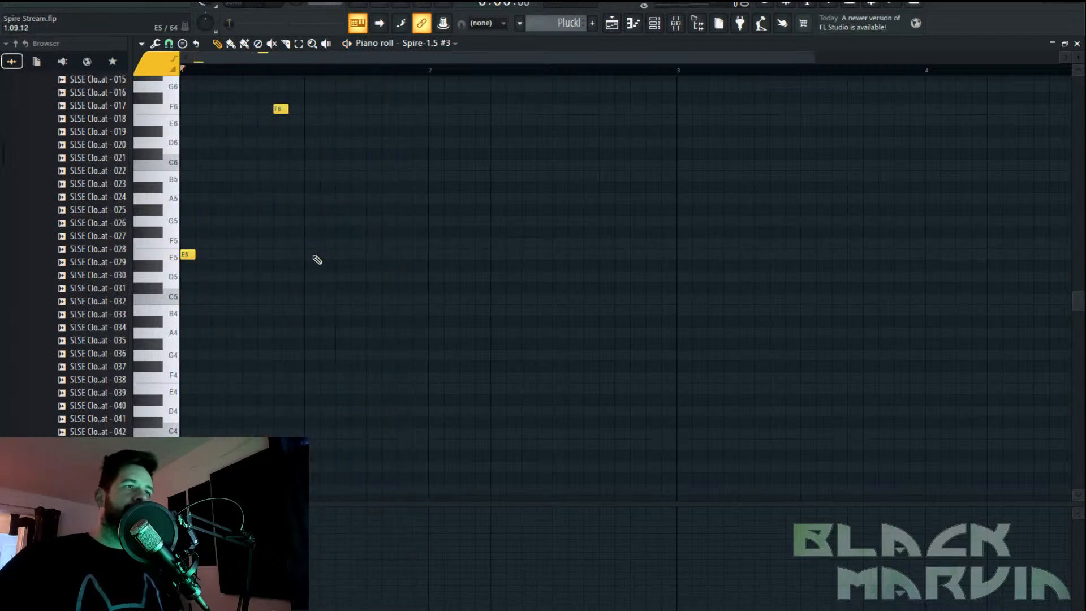
pyautogui.press('space')
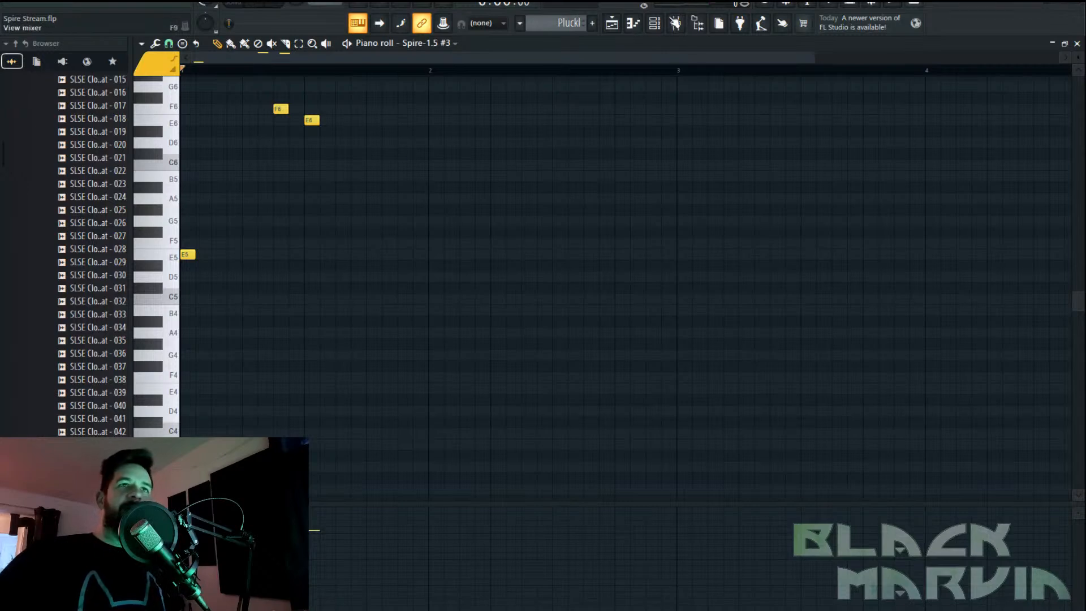
# Route the Spire-1.5 #3 channel to mixer insert 24
pyautogui.click(656, 31)
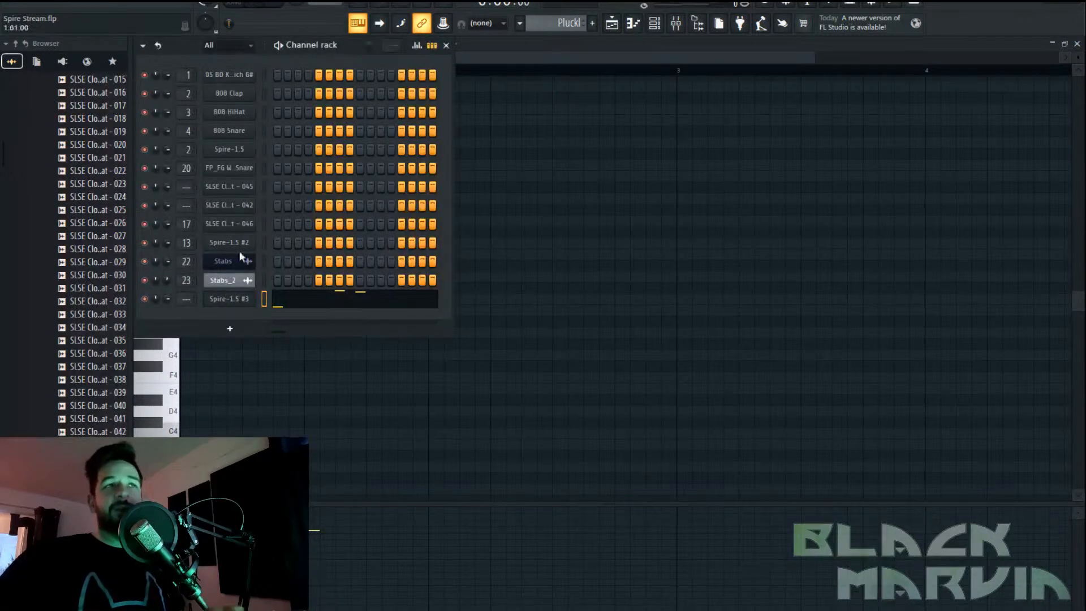
pyautogui.click(243, 301)
pyautogui.click(676, 25)
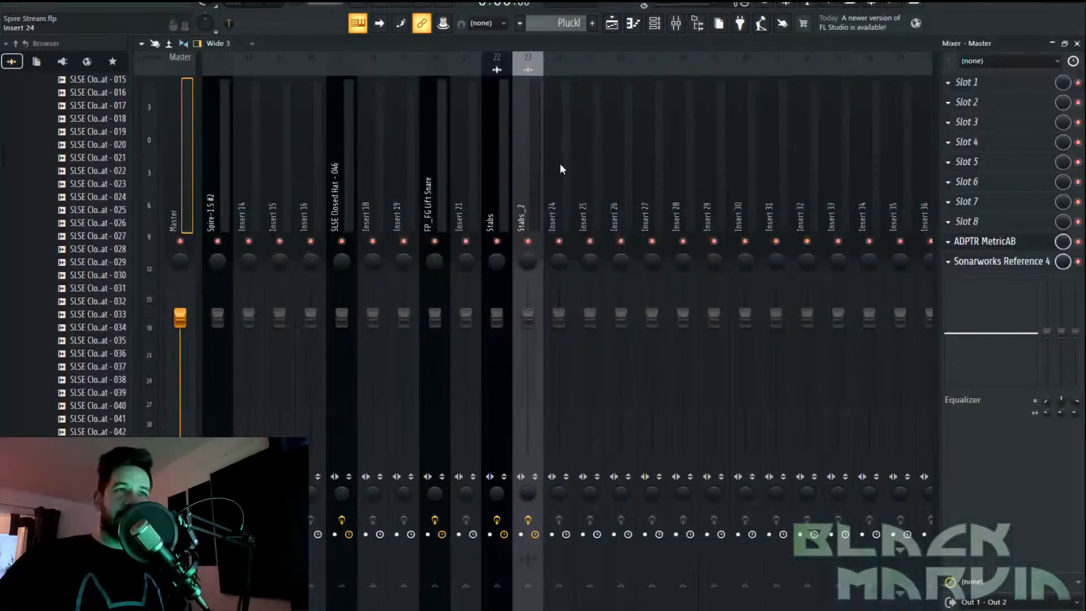
pyautogui.moveTo(634, 195)
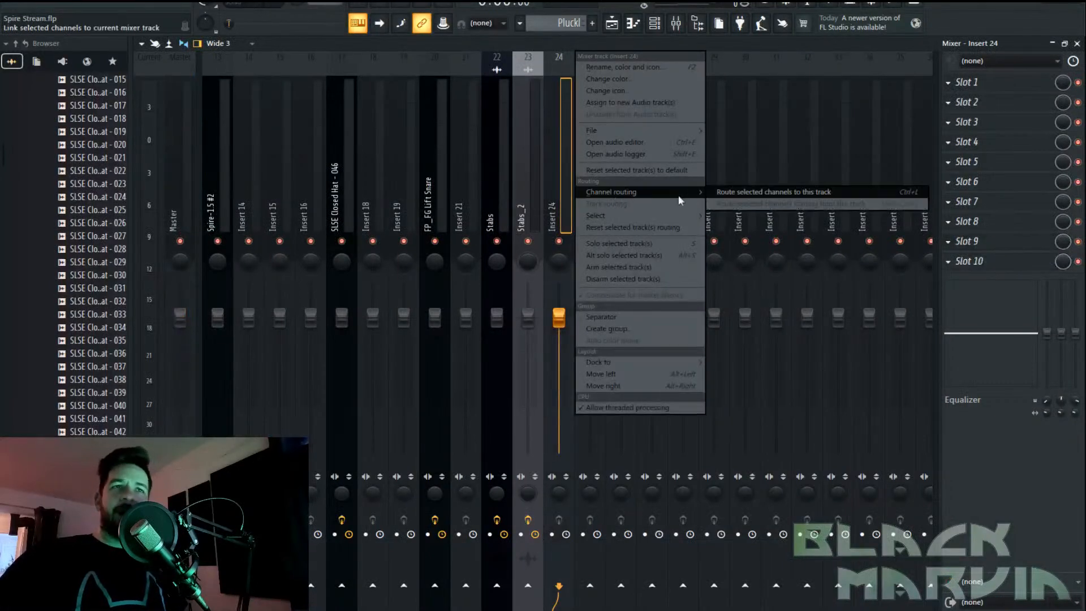
pyautogui.click(727, 193)
# Mute the pluck synth's built-in delay and insert OuterSpace_x64 in slot 6 of its mixer track with the Marvin Zap 1 preset
pyautogui.click(654, 23)
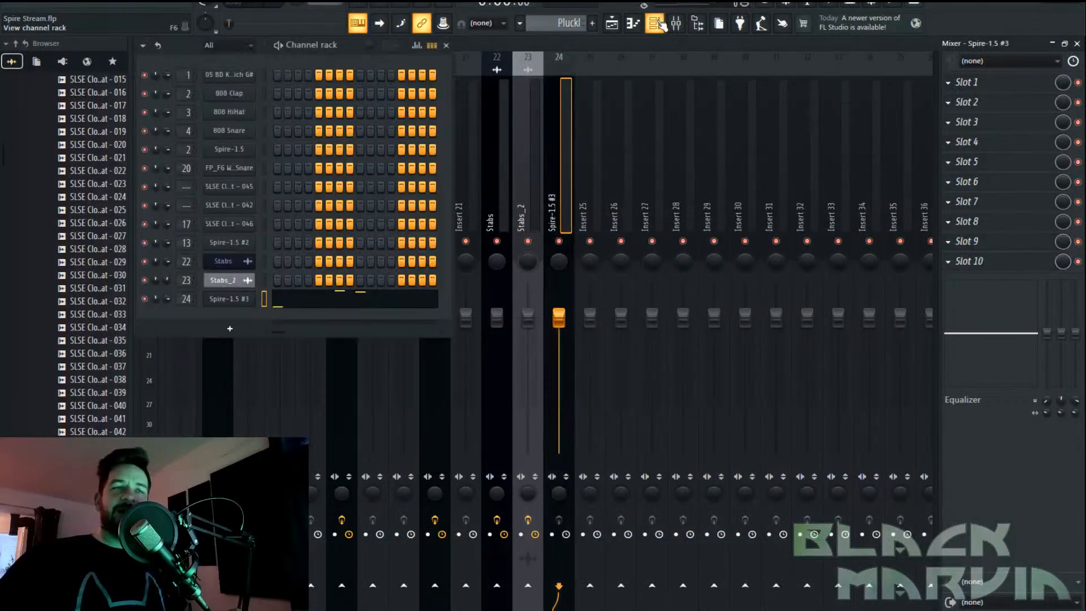
pyautogui.click(241, 302)
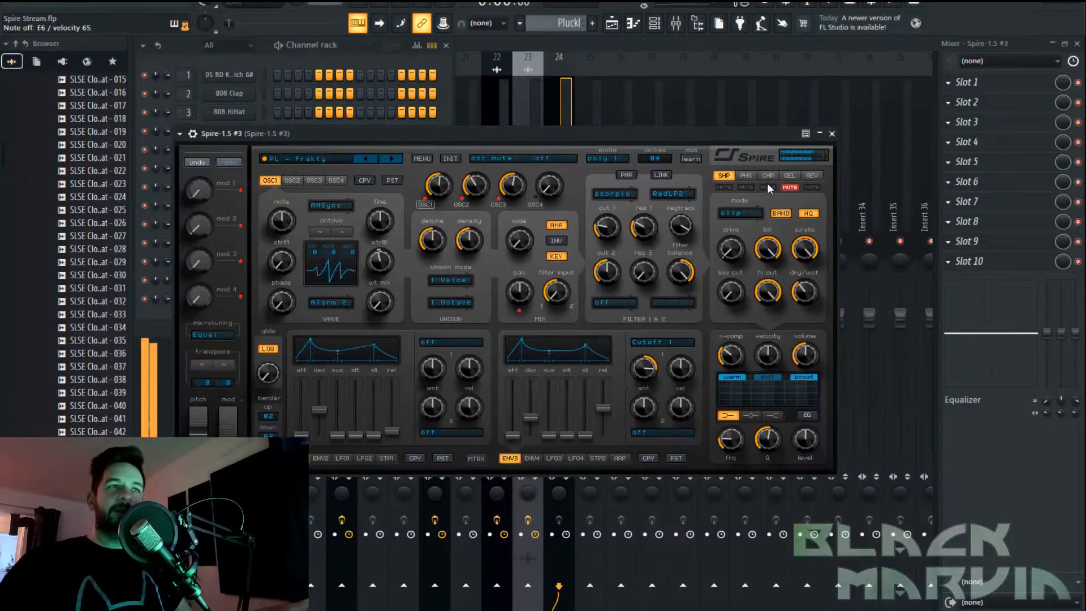
pyautogui.click(984, 189)
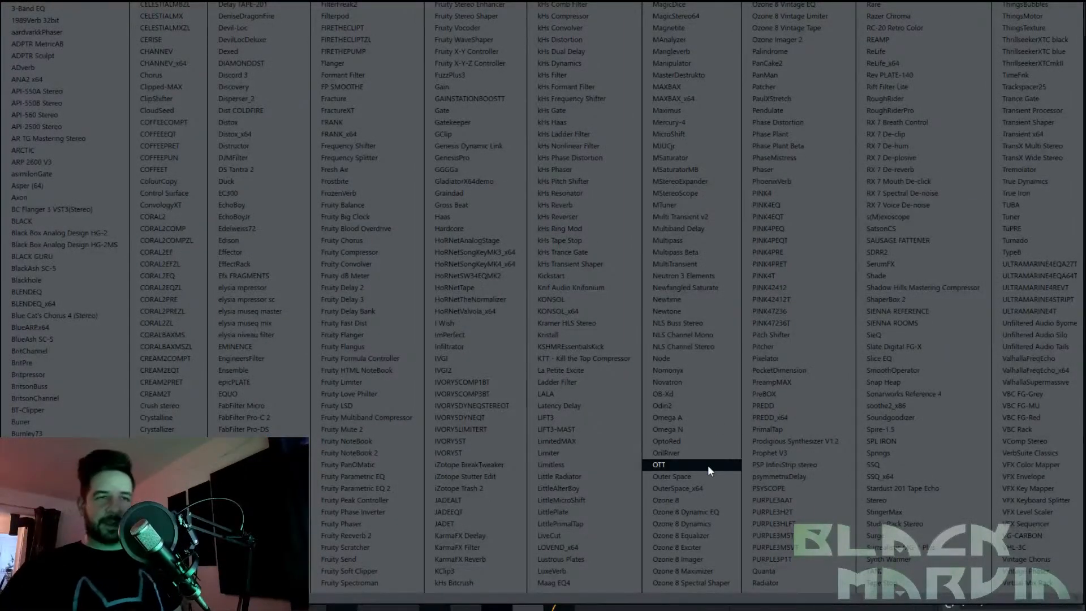
pyautogui.click(704, 488)
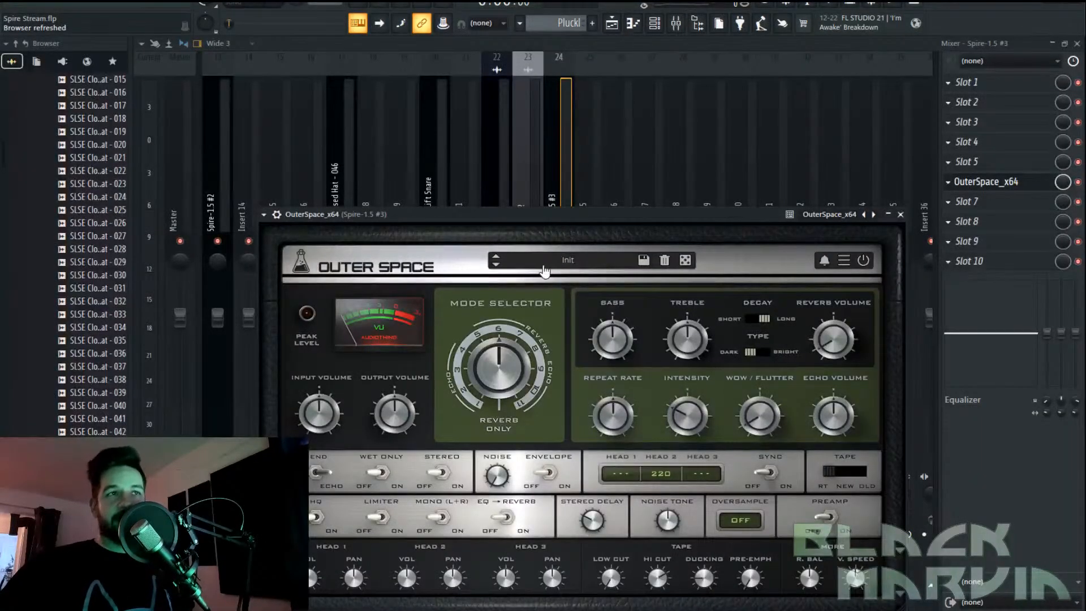
pyautogui.click(544, 261)
pyautogui.click(562, 413)
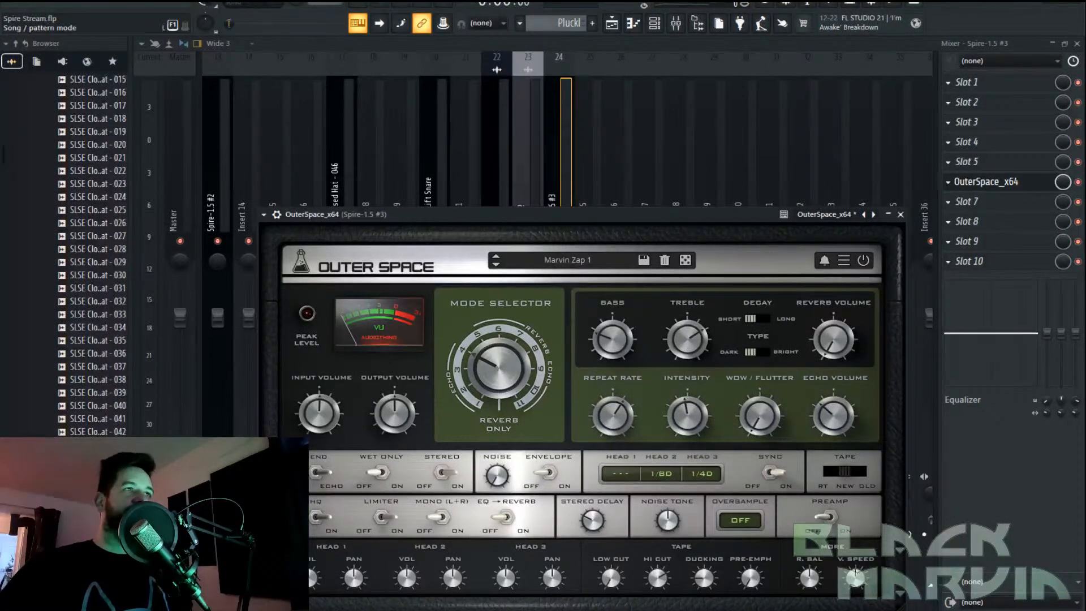
# Place the Pluckl pattern on Track 8 at bar 3 of the playlist and play the arrangement from the start
pyautogui.press('F5')
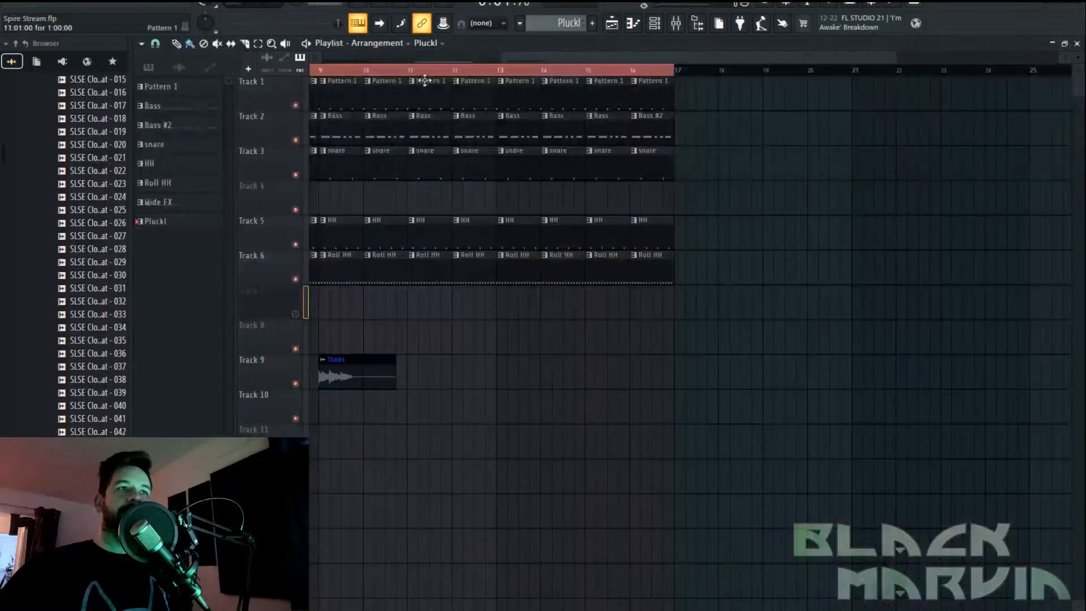
pyautogui.hscroll(-8, 539, 342)
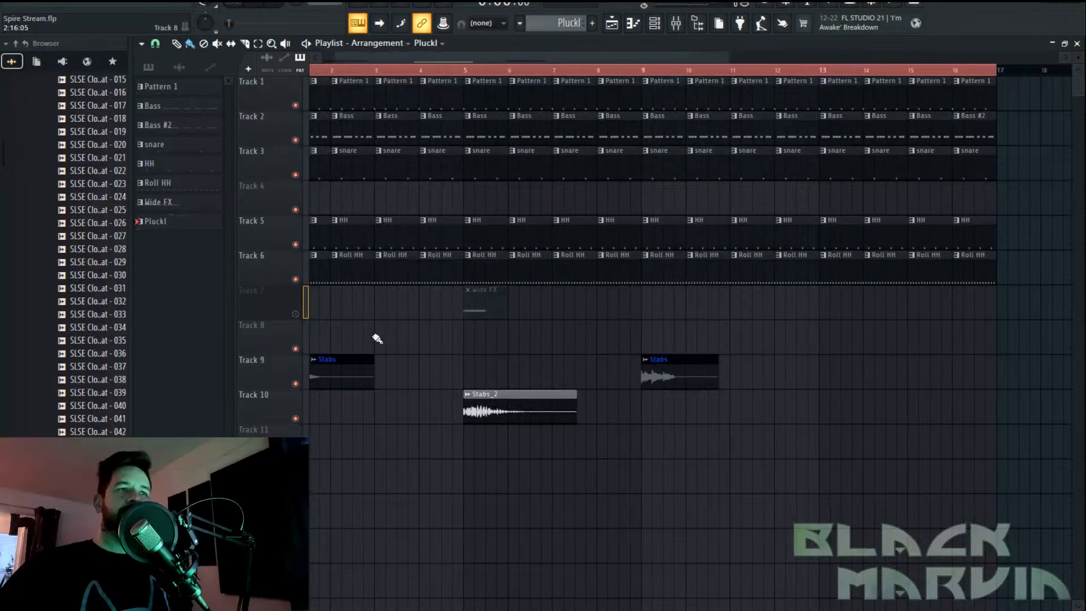
pyautogui.press('space')
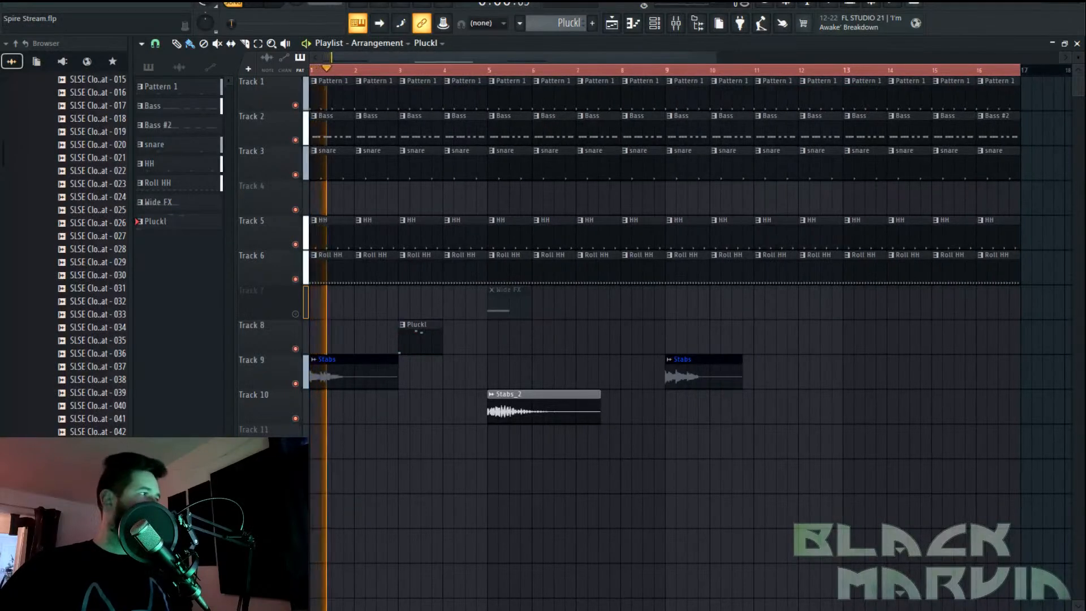
# Check the Bass pattern's notes in the piano roll during playback, return to the playlist and stop playback
pyautogui.press('F7')
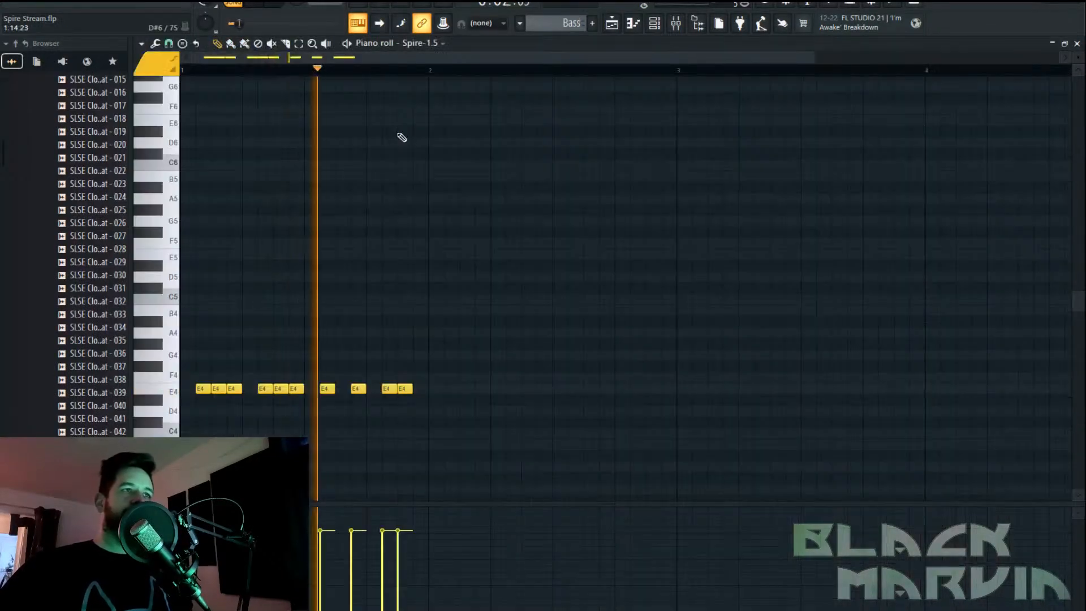
pyautogui.click(614, 23)
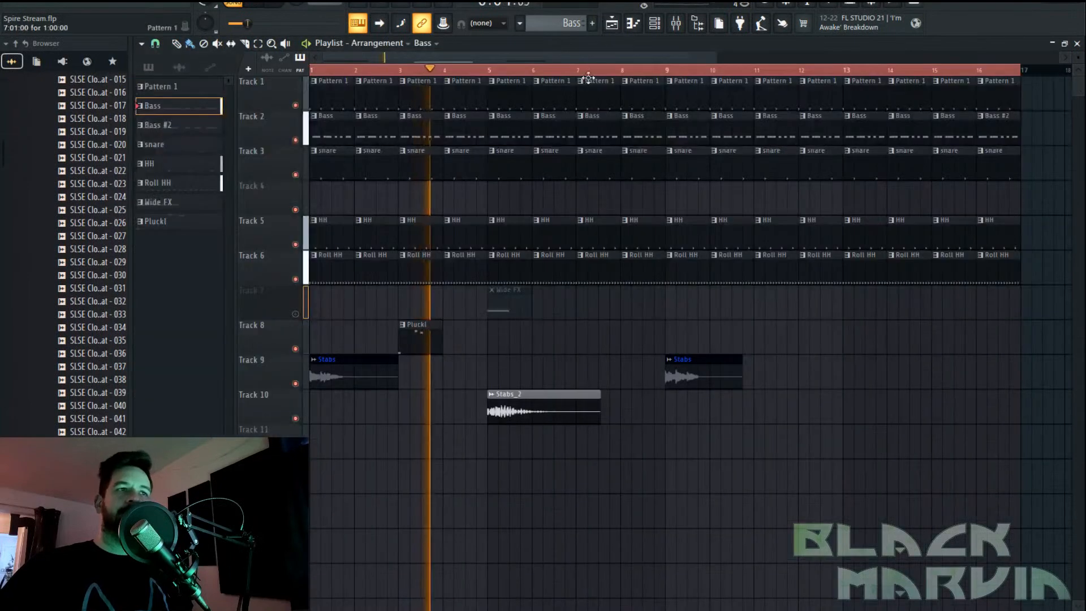
pyautogui.press('space')
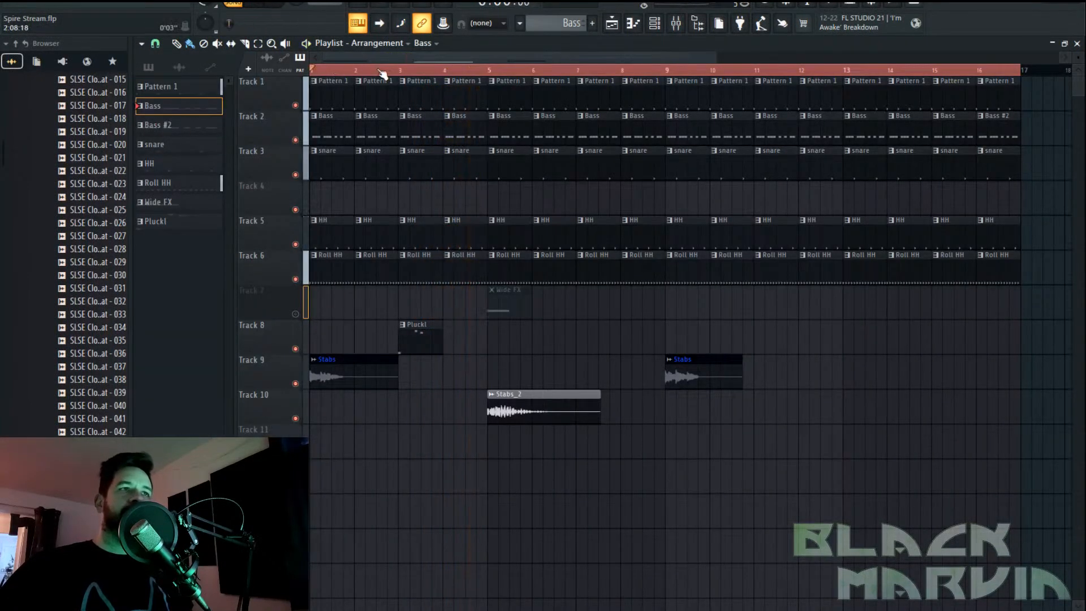
# Raise the intensity and echo volume of OuterSpace on the Spire-1.5 #3 mixer track and move the effect up to slot 4
pyautogui.click(683, 25)
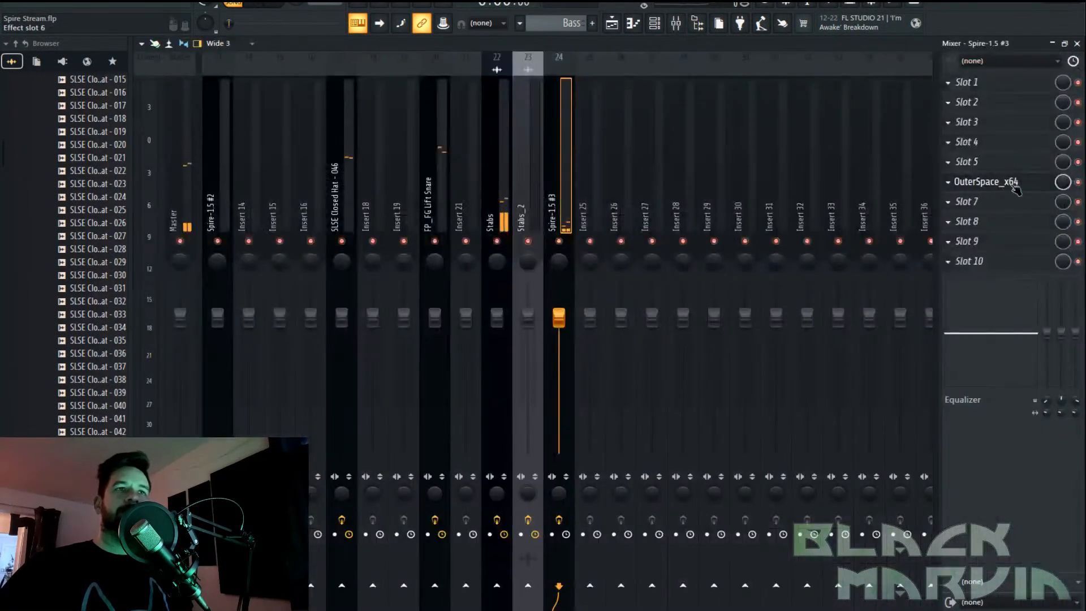
pyautogui.click(1013, 185)
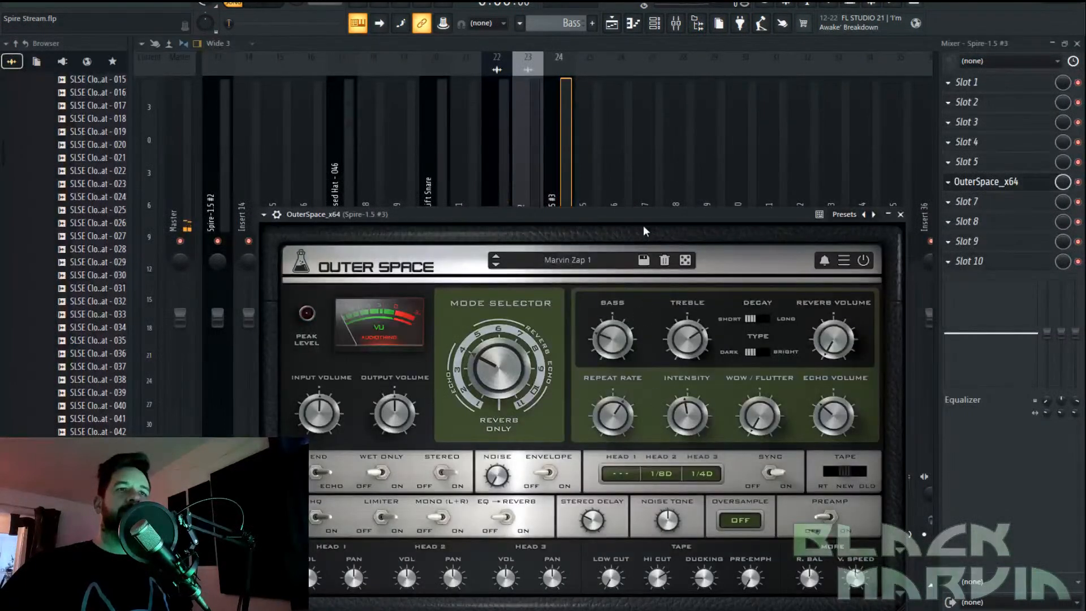
pyautogui.moveTo(643, 215); pyautogui.dragTo(641, 167)
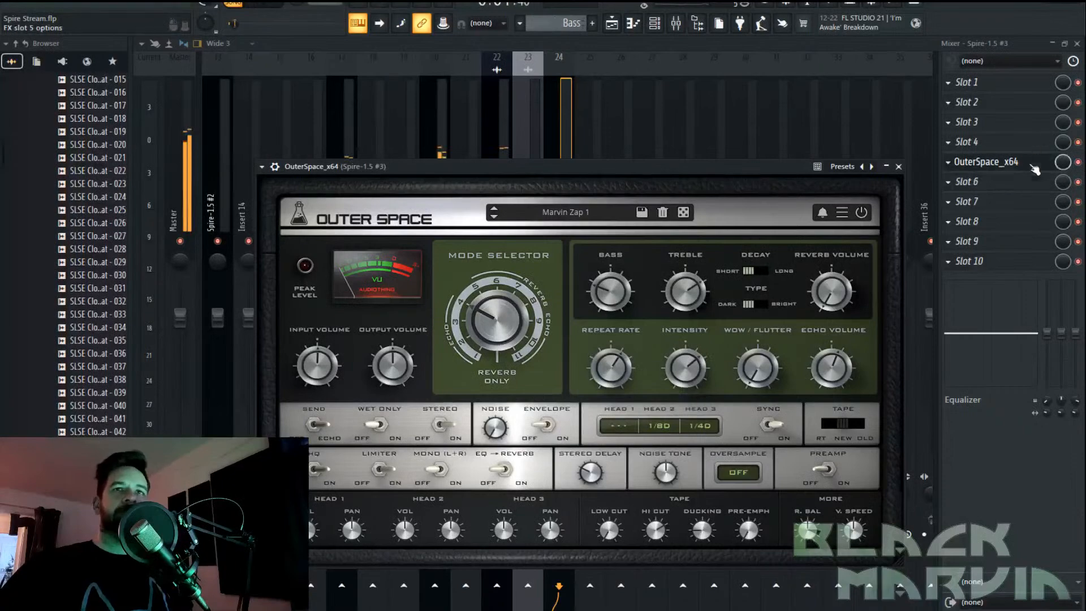
# Insert OTT in slot 8 of the pluck's mixer track with depth 69 %, downward 54 % and output gain -1.2 dB
pyautogui.click(1004, 215)
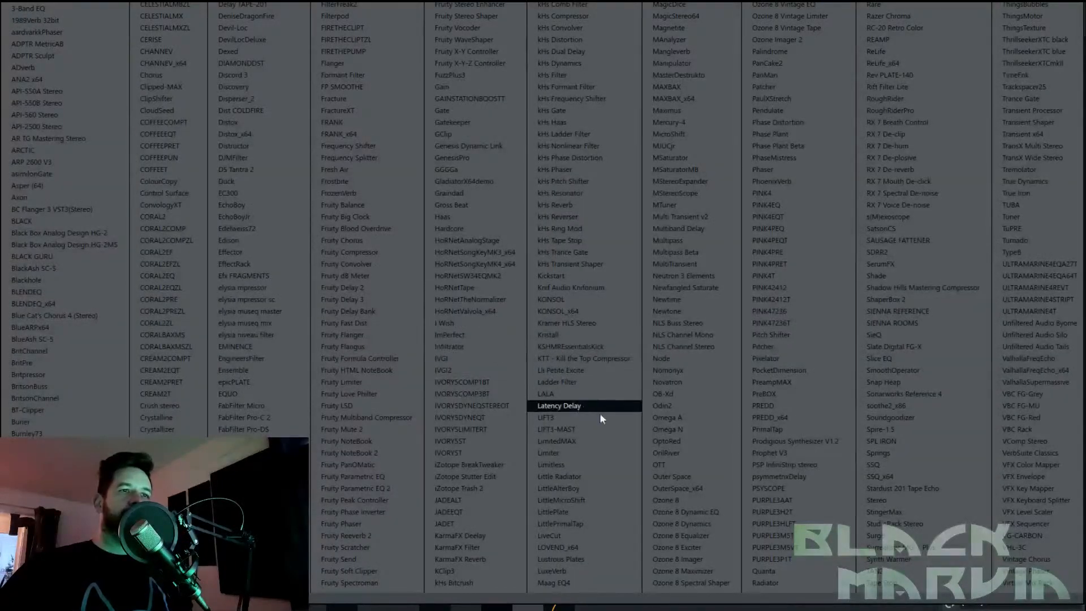
pyautogui.click(693, 467)
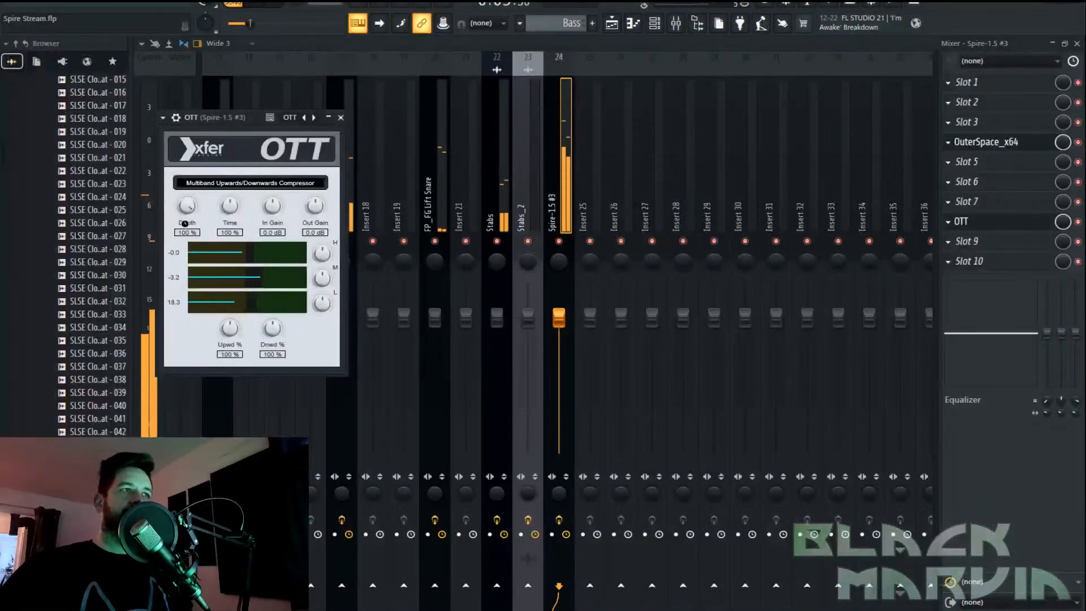
pyautogui.moveTo(272, 328); pyautogui.dragTo(272, 362)
pyautogui.moveTo(315, 206); pyautogui.dragTo(309, 213)
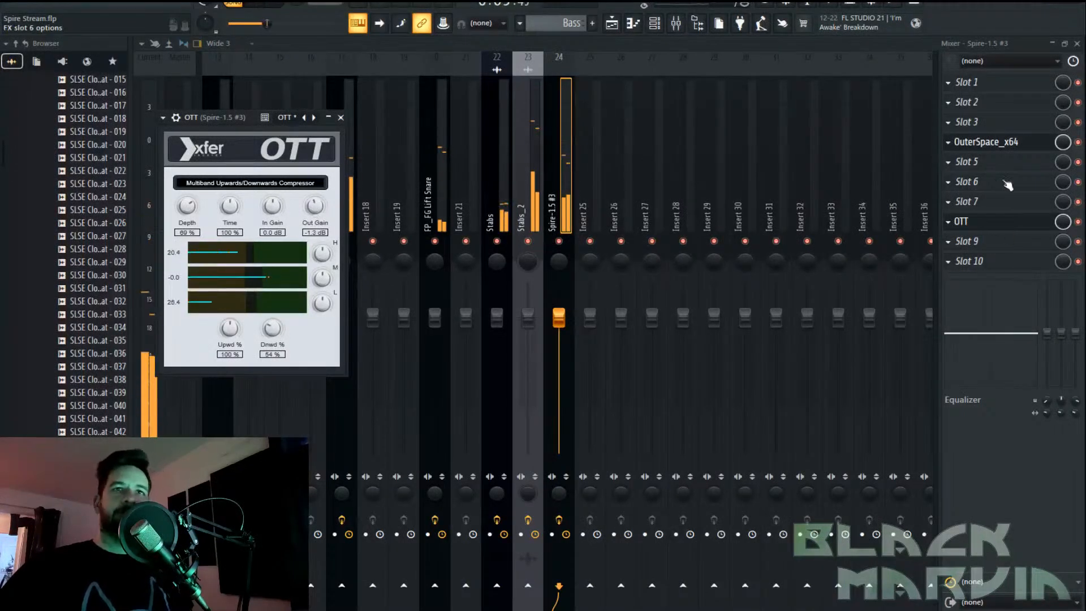
# Close OTT and set OuterSpace's intensity to about 60% on the pluck's mixer track
pyautogui.click(979, 222)
pyautogui.click(995, 148)
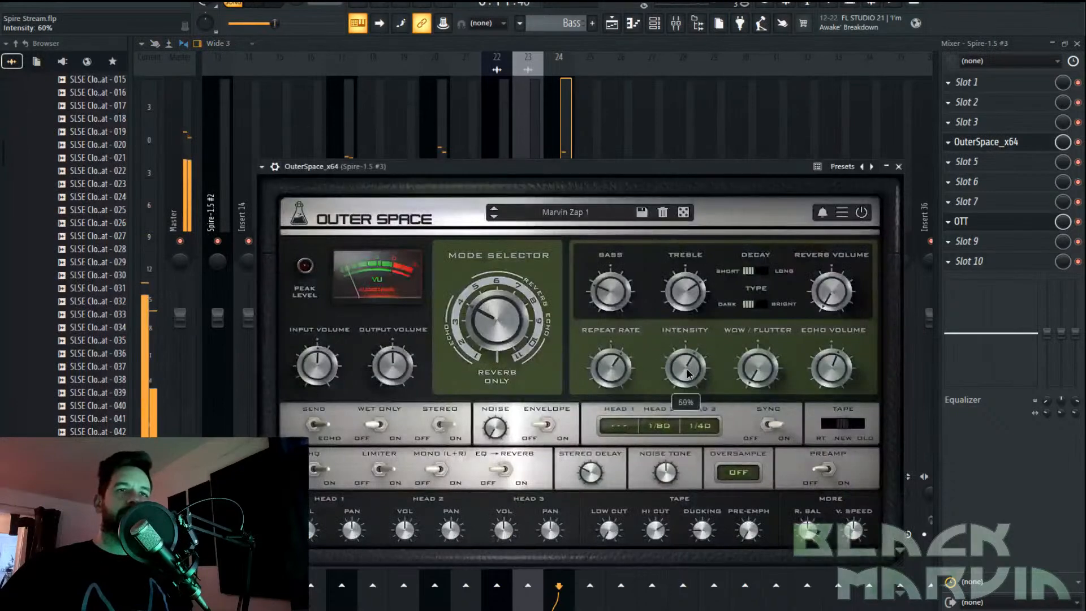
pyautogui.click(569, 138)
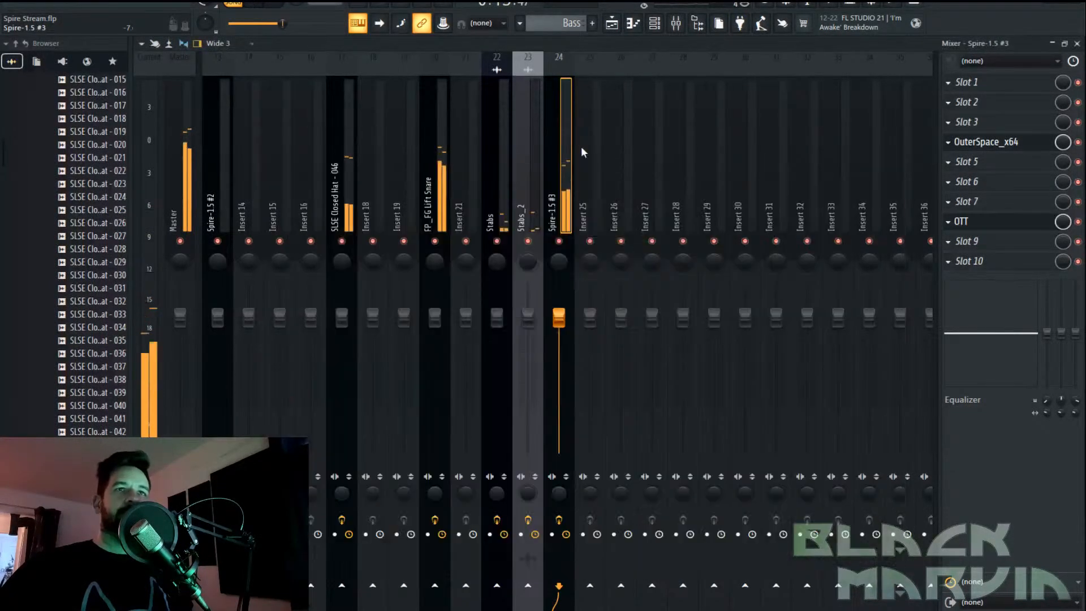
# Insert Duck in slot 7 of the pluck's mixer track with the Synth 3 preset and the amount at 56%
pyautogui.click(1000, 266)
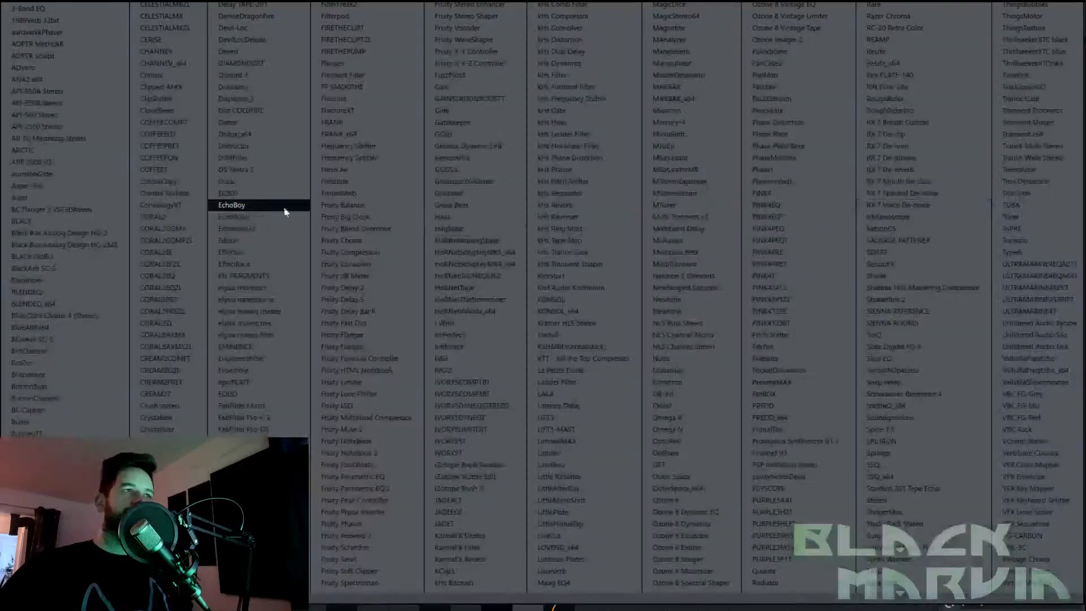
pyautogui.click(272, 182)
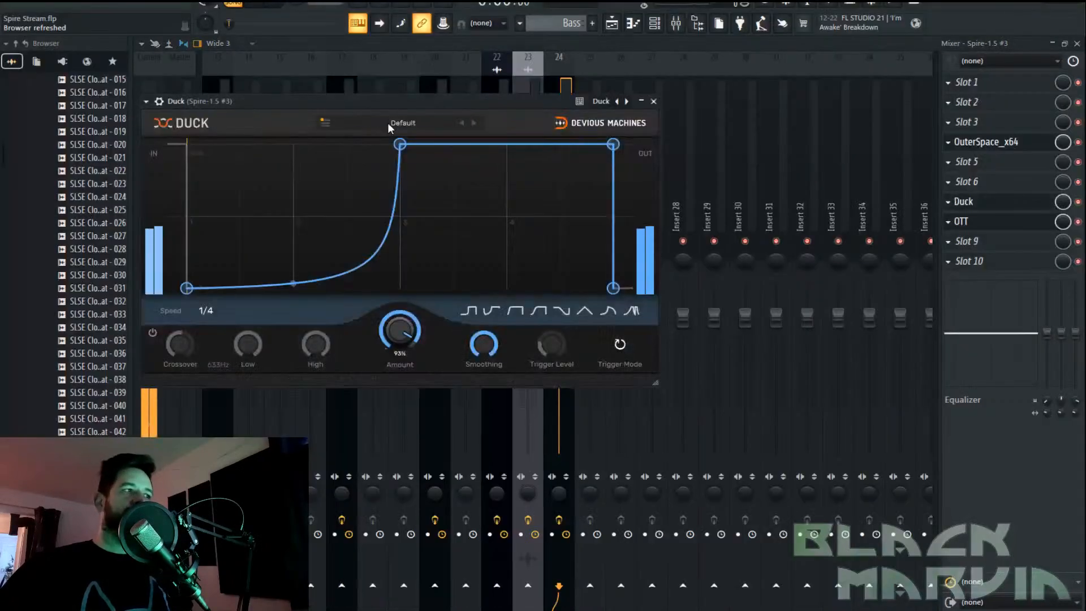
pyautogui.click(385, 121)
pyautogui.moveTo(417, 149)
pyautogui.click(473, 237)
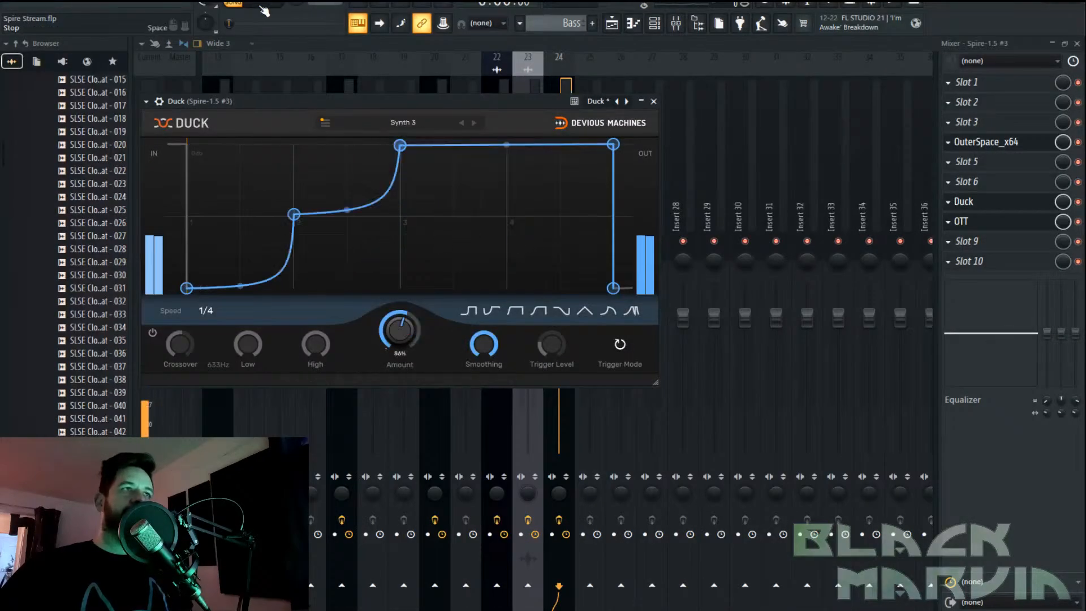
# Solo the Stabs_2 mixer track, cut its mids slightly with band 5 of Fruity parametric EQ 2, and end the solo
pyautogui.click(611, 23)
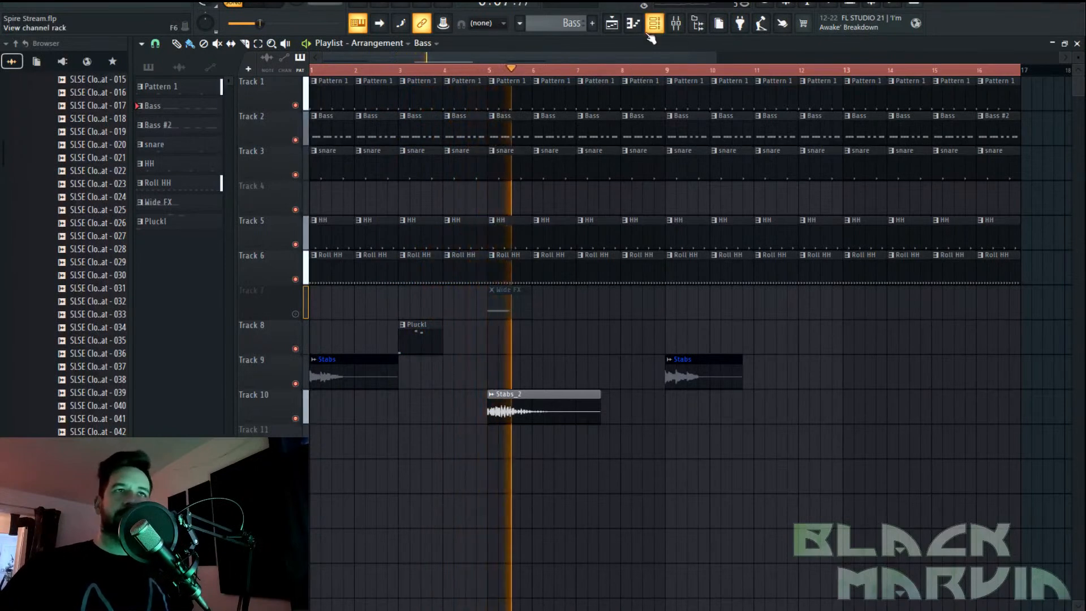
pyautogui.press('F9')
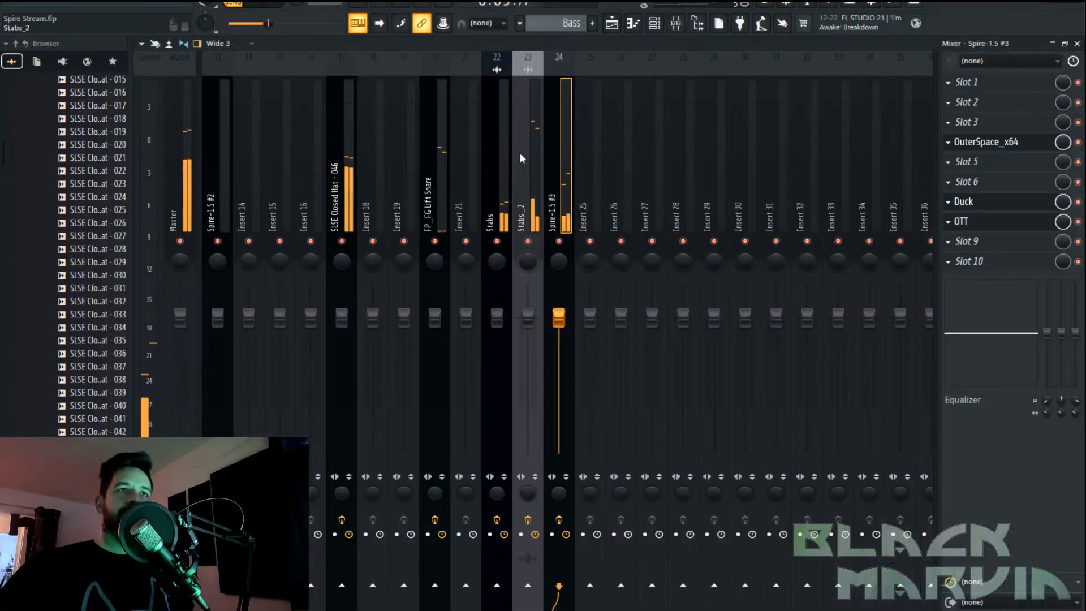
pyautogui.click(530, 223)
pyautogui.press('space')
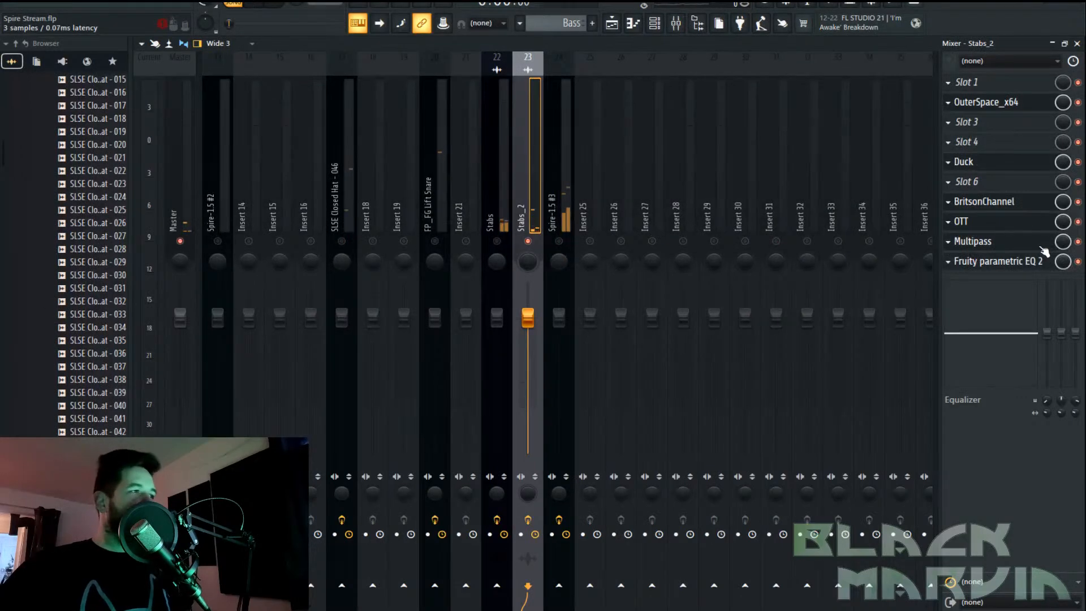
pyautogui.click(1012, 270)
pyautogui.moveTo(339, 223)
pyautogui.mouseDown()
pyautogui.moveTo(359, 226)
pyautogui.moveTo(354, 243)
pyautogui.moveTo(334, 236)
pyautogui.mouseUp()
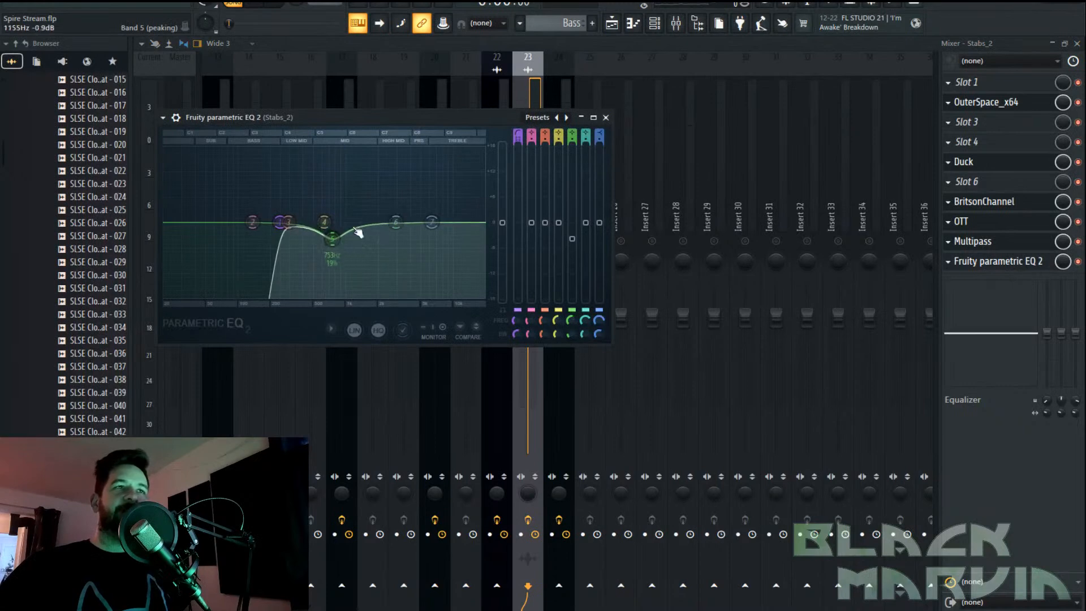
pyautogui.click(535, 88)
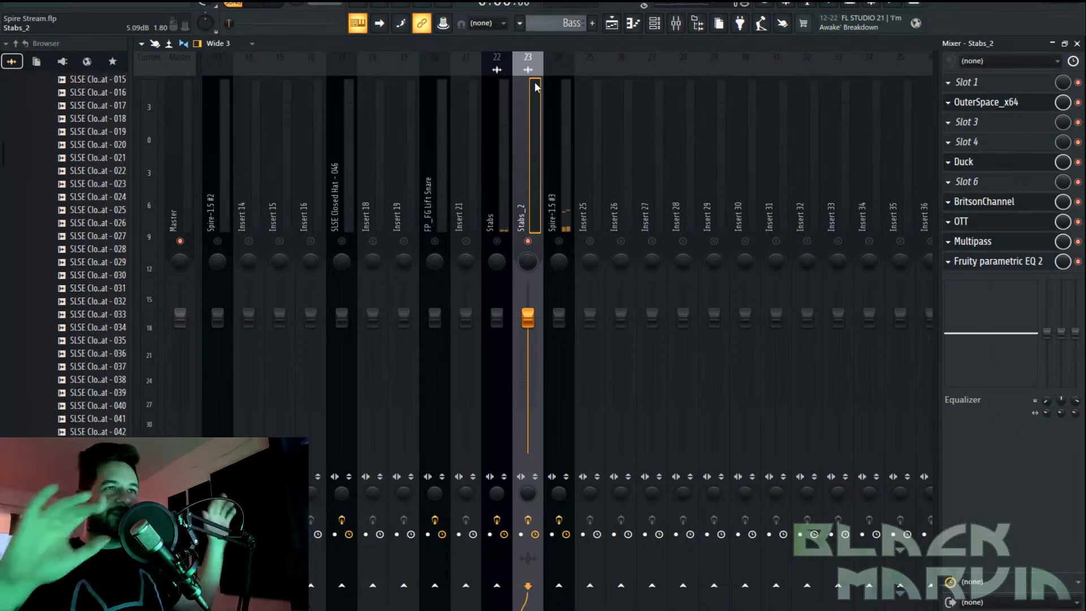
pyautogui.rightClick(528, 242)
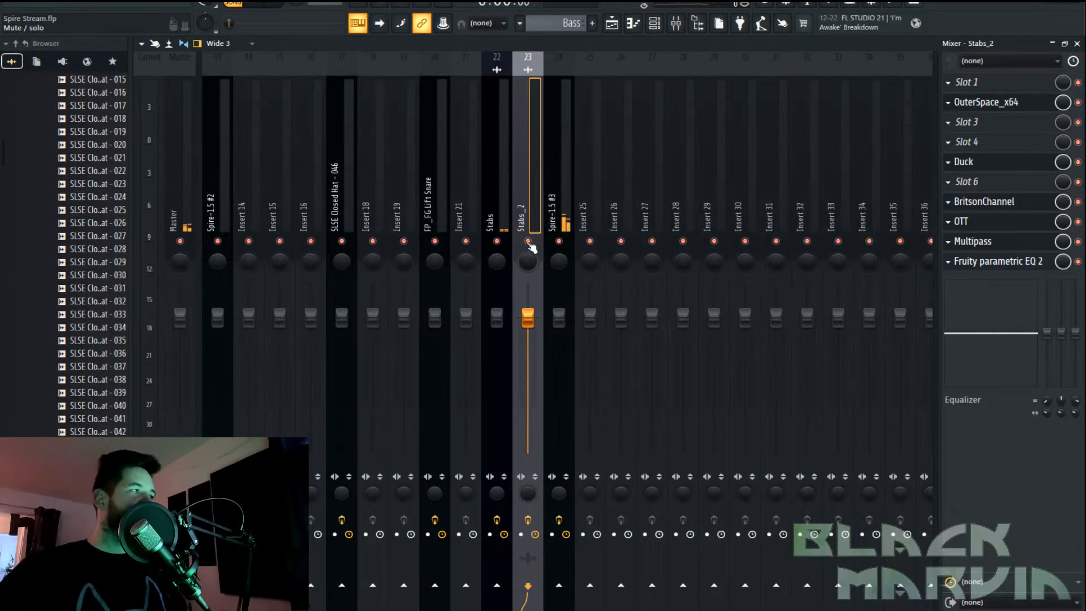
# Insert Fruity parametric EQ 2 with the HP preset in slot 10 of the Spire-1.5 #3 track and place OTT ahead of Duck
pyautogui.click(573, 233)
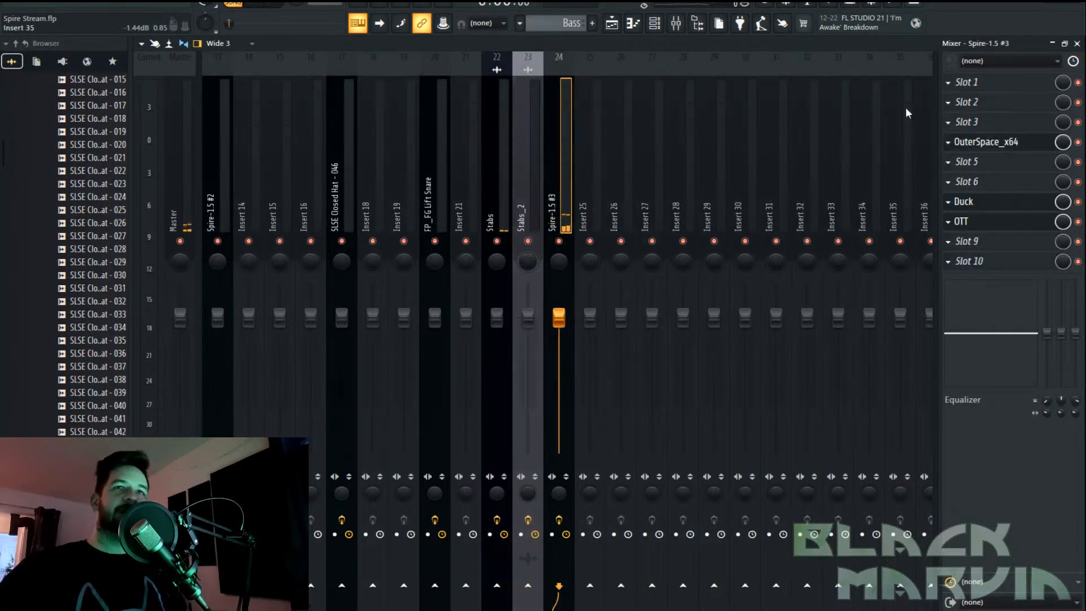
pyautogui.click(1003, 263)
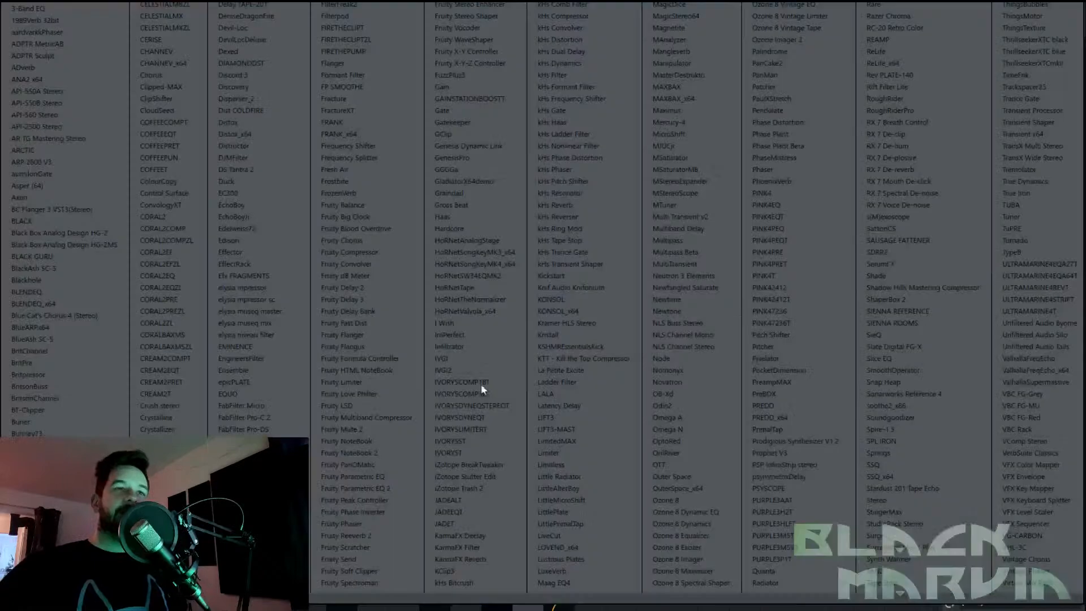
pyautogui.click(381, 489)
pyautogui.click(196, 150)
pyautogui.moveTo(281, 198)
pyautogui.click(359, 208)
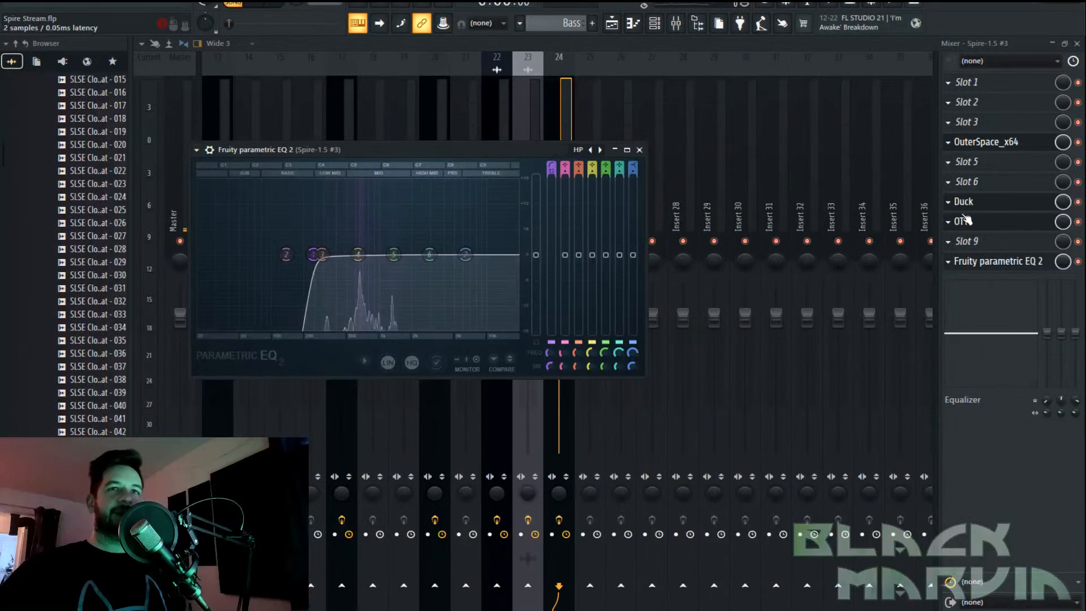
pyautogui.click(621, 25)
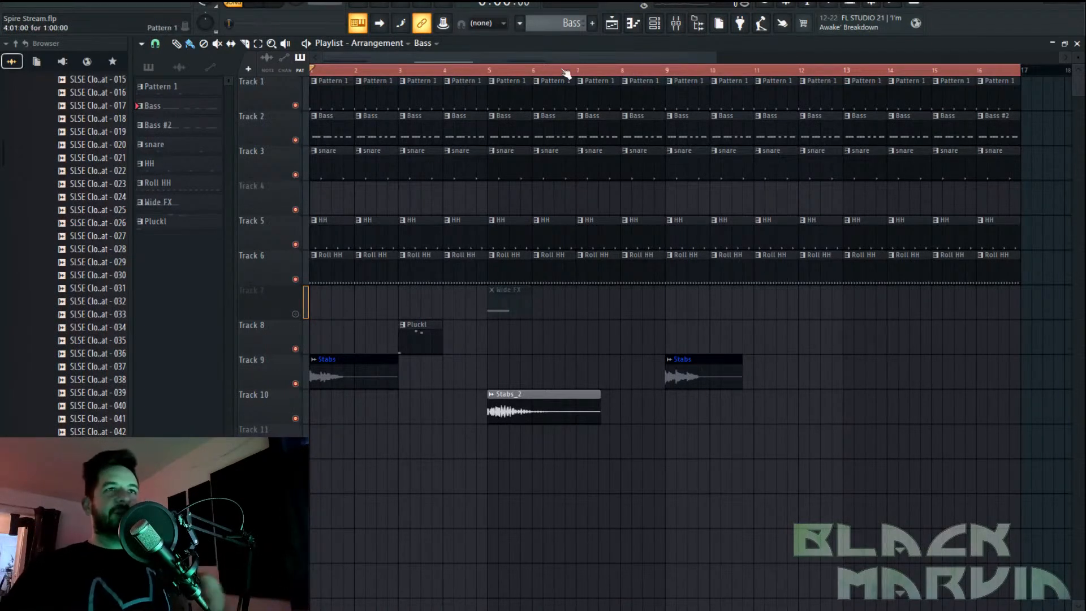
pyautogui.click(674, 23)
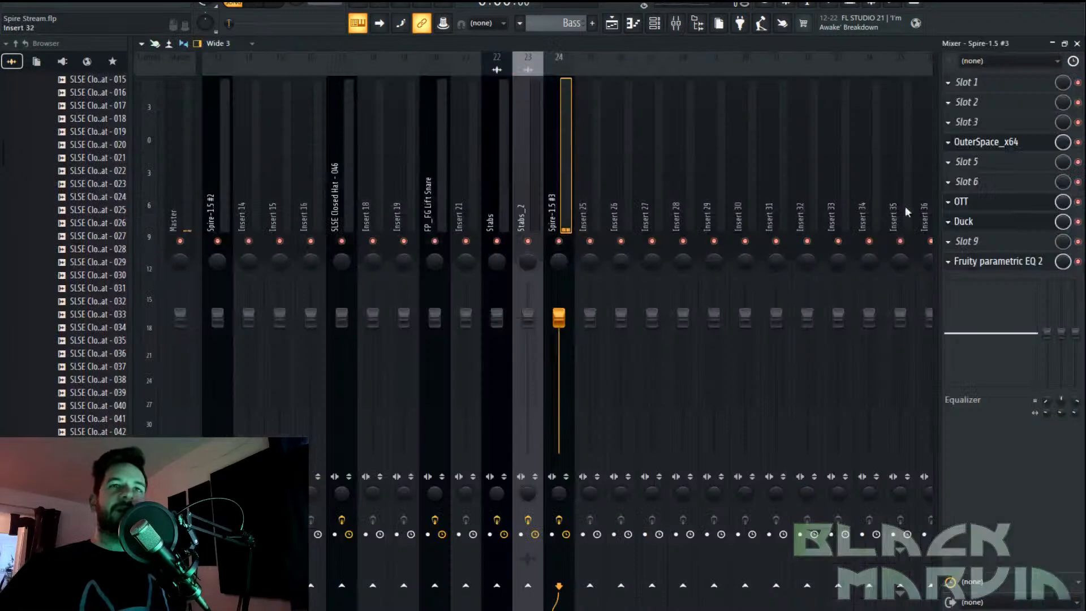
# Try Multipass in slot 6 of the pluck's mixer track, browse its presets and remove the effect
pyautogui.click(1007, 185)
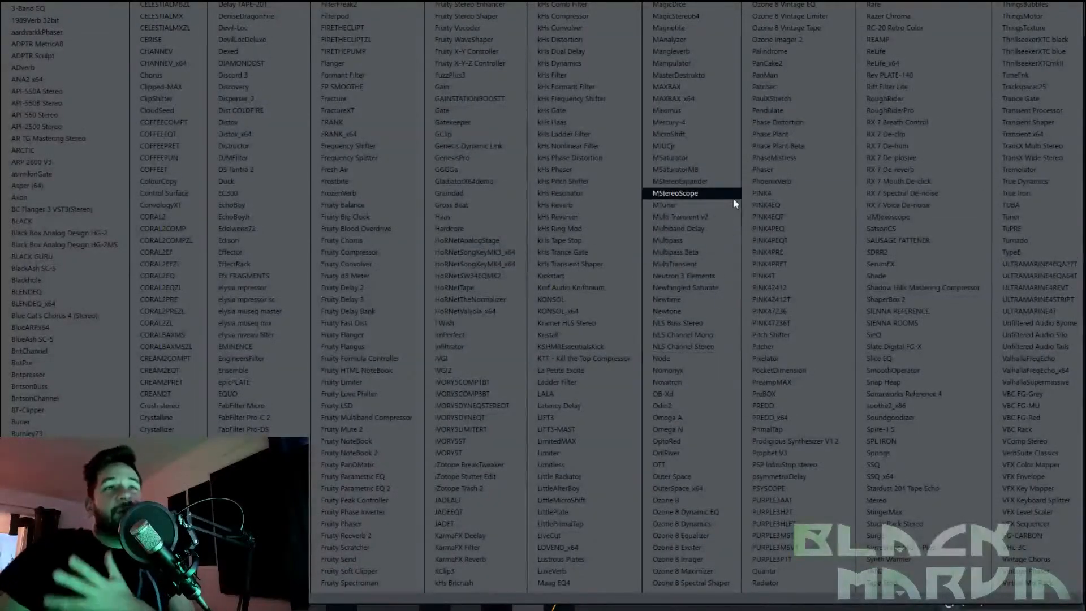
pyautogui.click(701, 245)
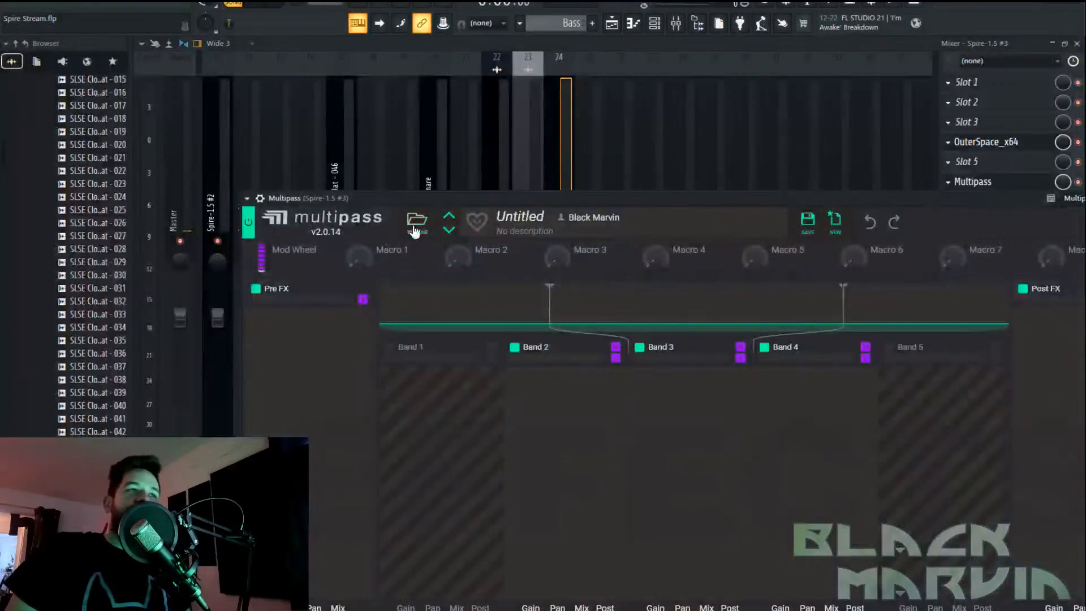
pyautogui.click(417, 222)
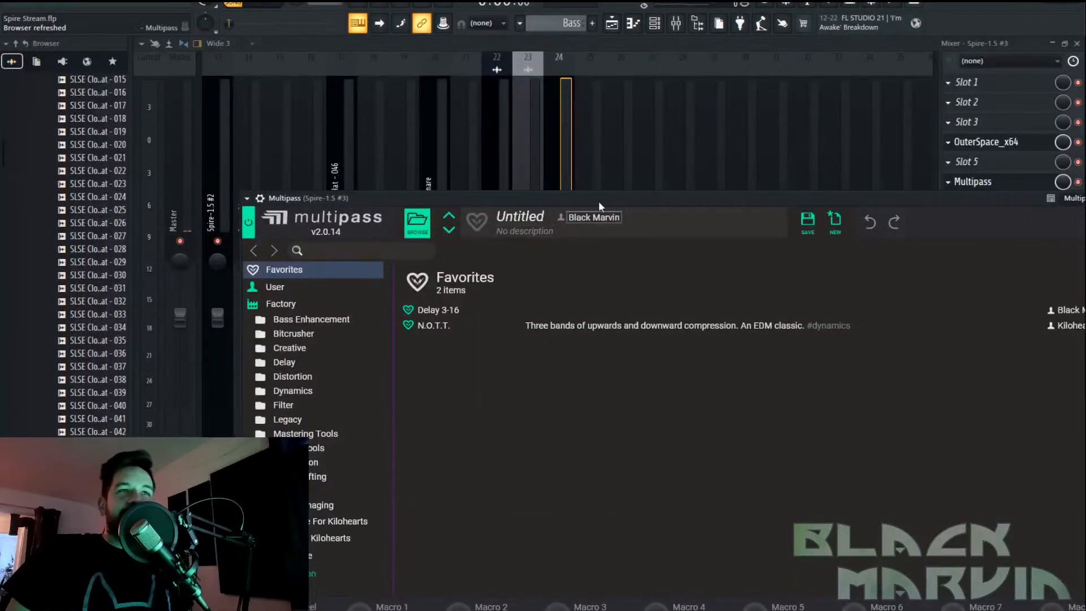
pyautogui.click(540, 66)
pyautogui.click(563, 191)
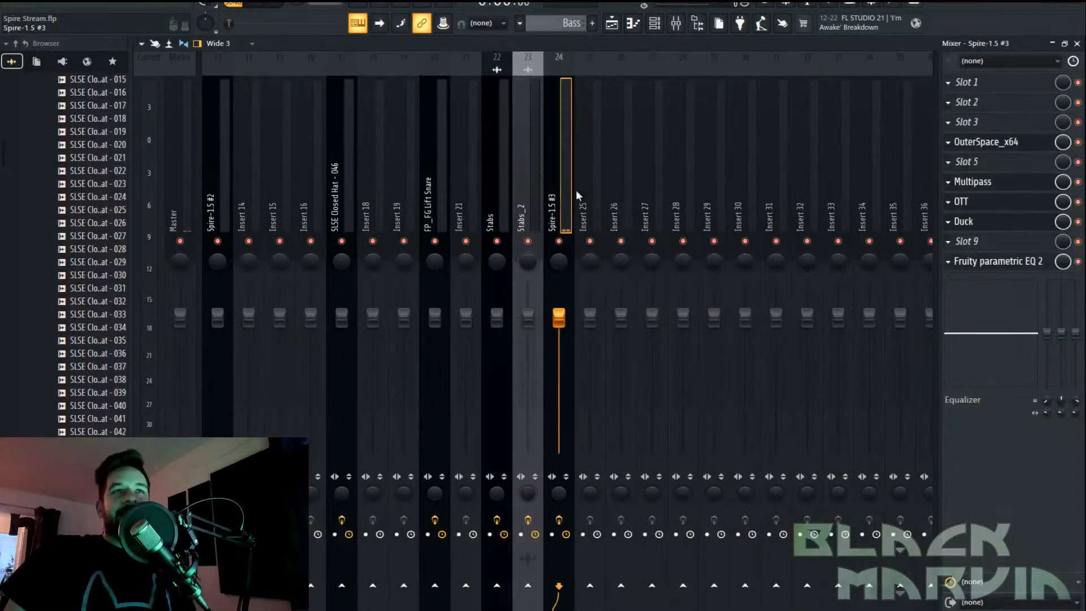
pyautogui.click(965, 189)
pyautogui.click(984, 211)
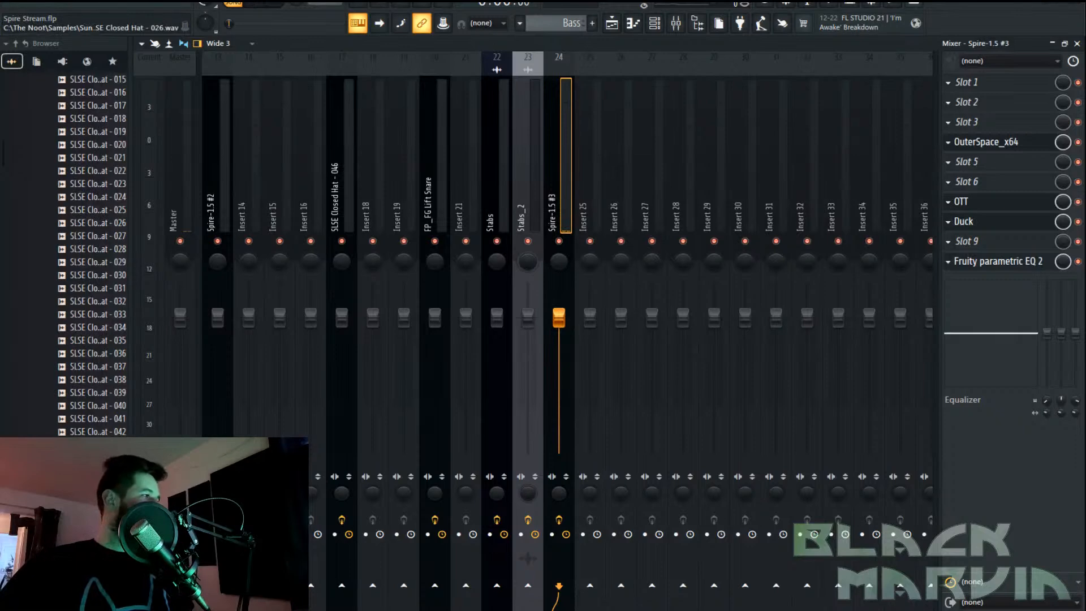
# Play the arrangement from the start, save the project and bring up the playlist
pyautogui.click(258, 7)
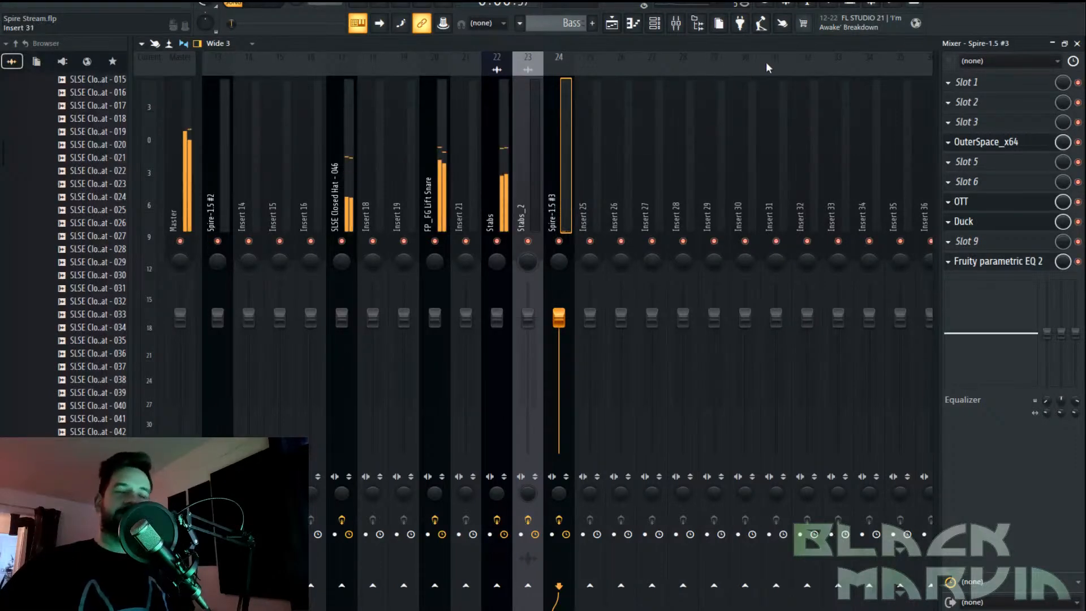
pyautogui.hotkey('ctrl', 's')
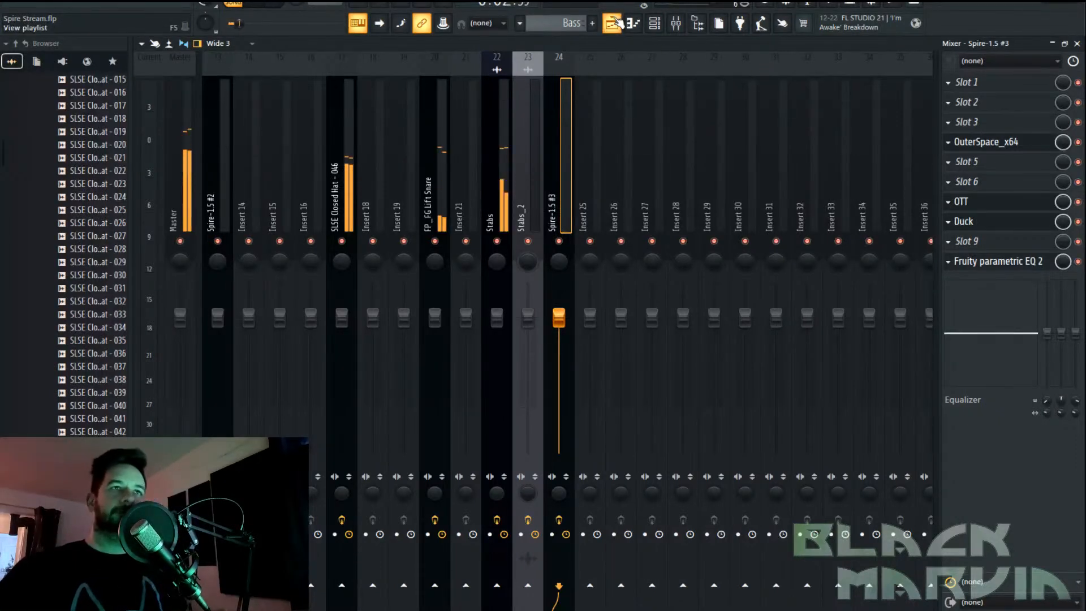
pyautogui.press('F5')
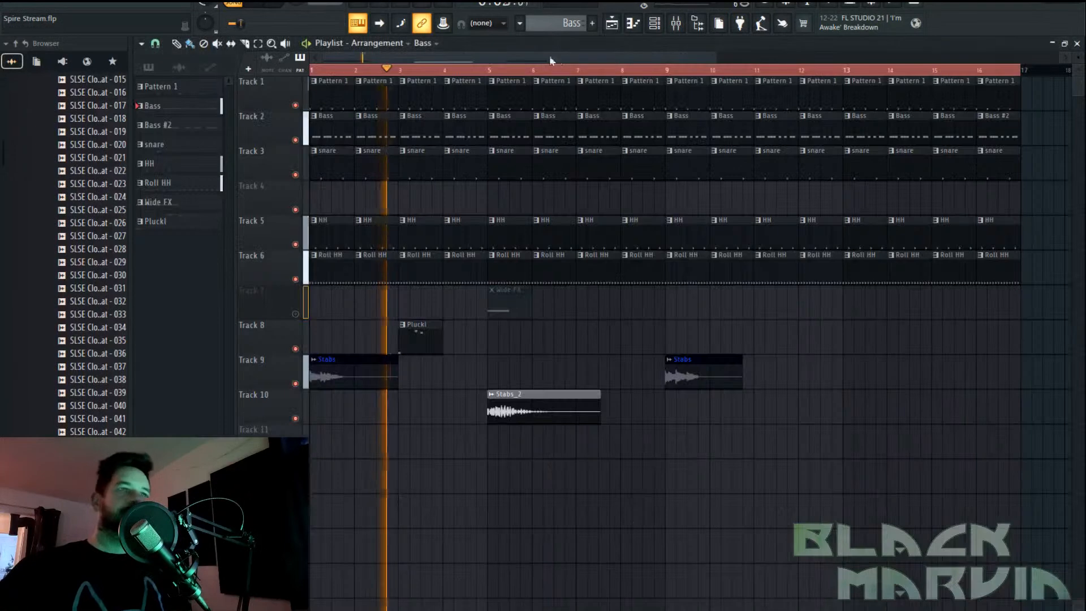
# Create a new pattern named response pluck
pyautogui.click(573, 22)
pyautogui.click(547, 15)
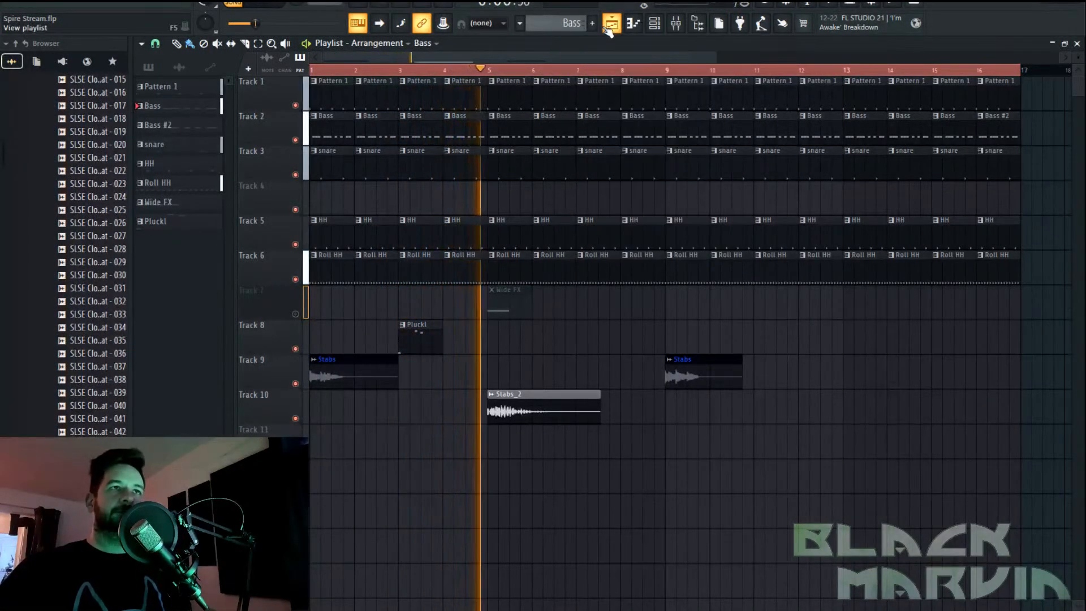
pyautogui.click(592, 23)
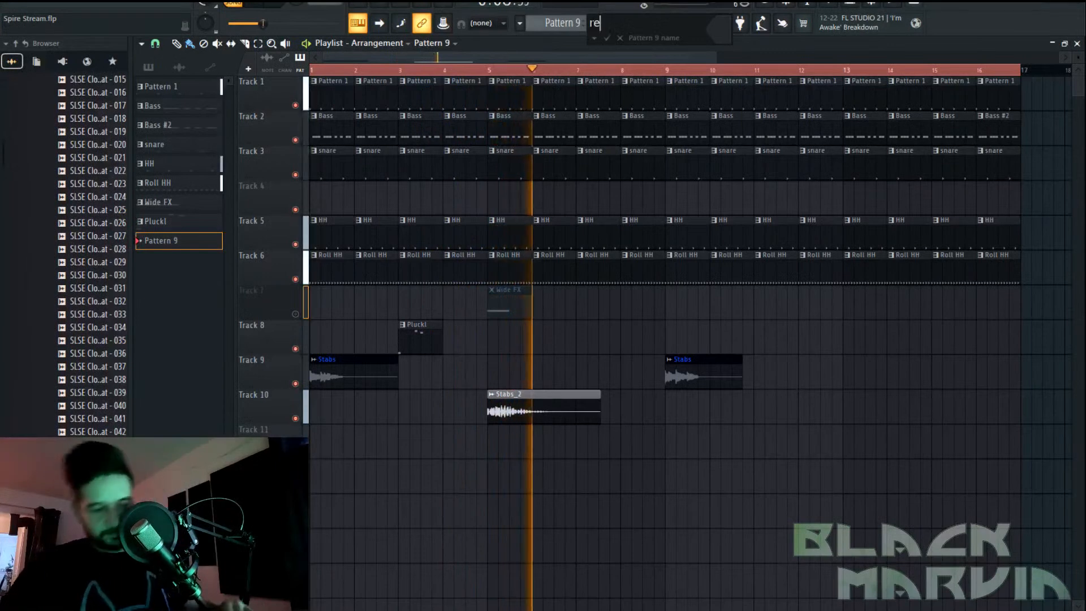
pyautogui.write('response pluck')
pyautogui.press('Return')
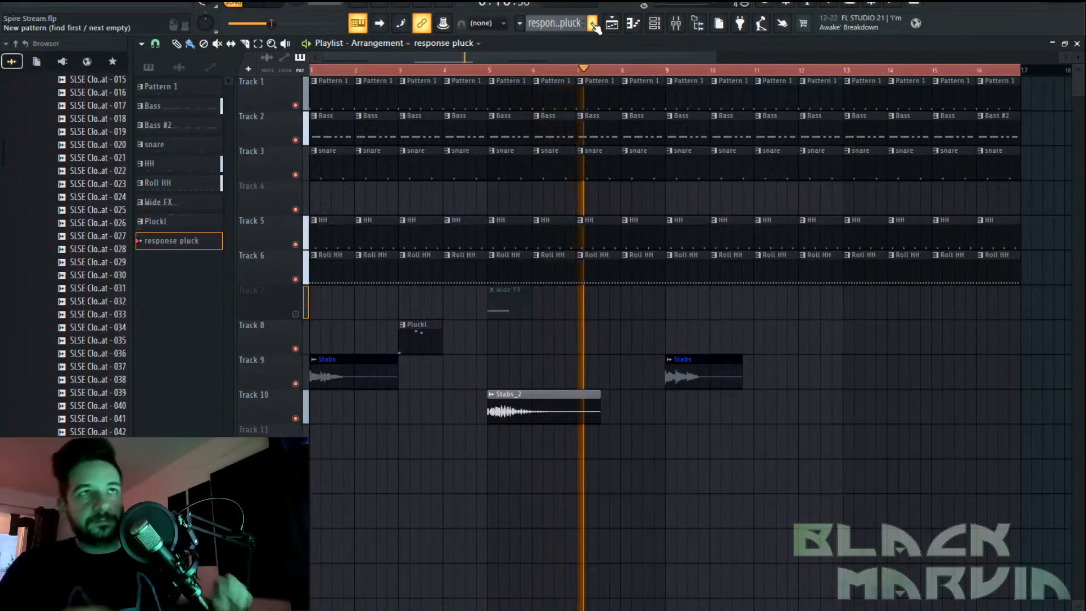
# Add a new Spire-1.5 channel and load the PL - Sacred Grounds preset from the FS - Polymorph For Spire library
pyautogui.click(655, 23)
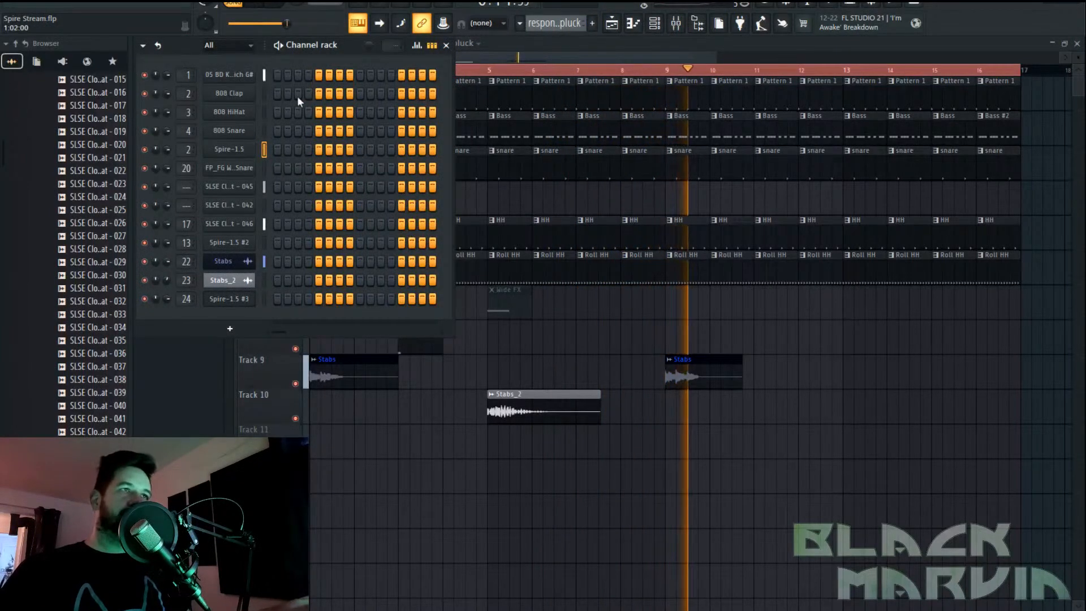
pyautogui.click(230, 329)
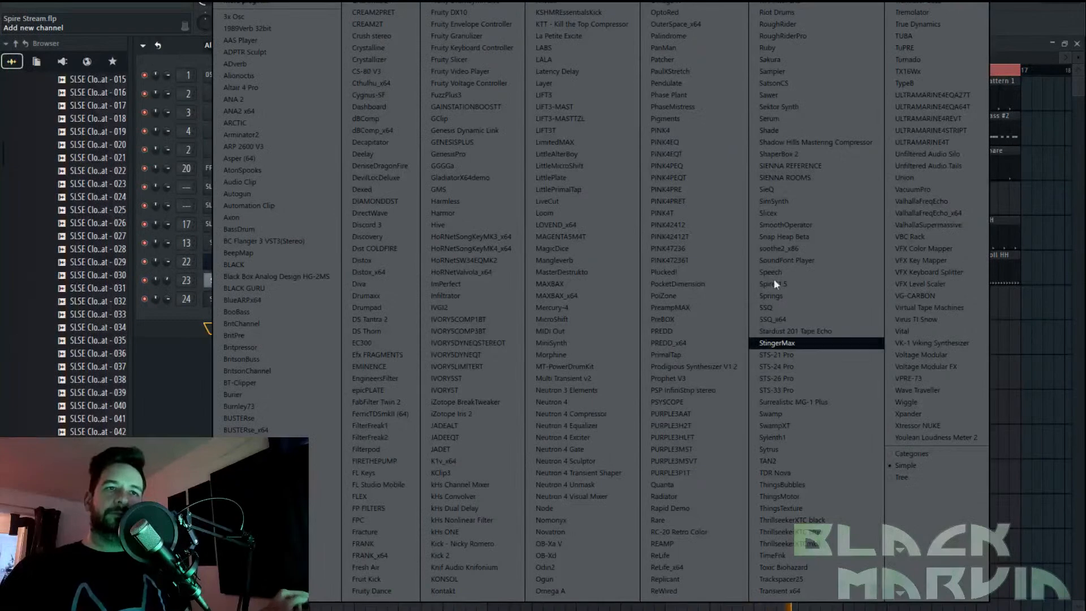
pyautogui.click(822, 281)
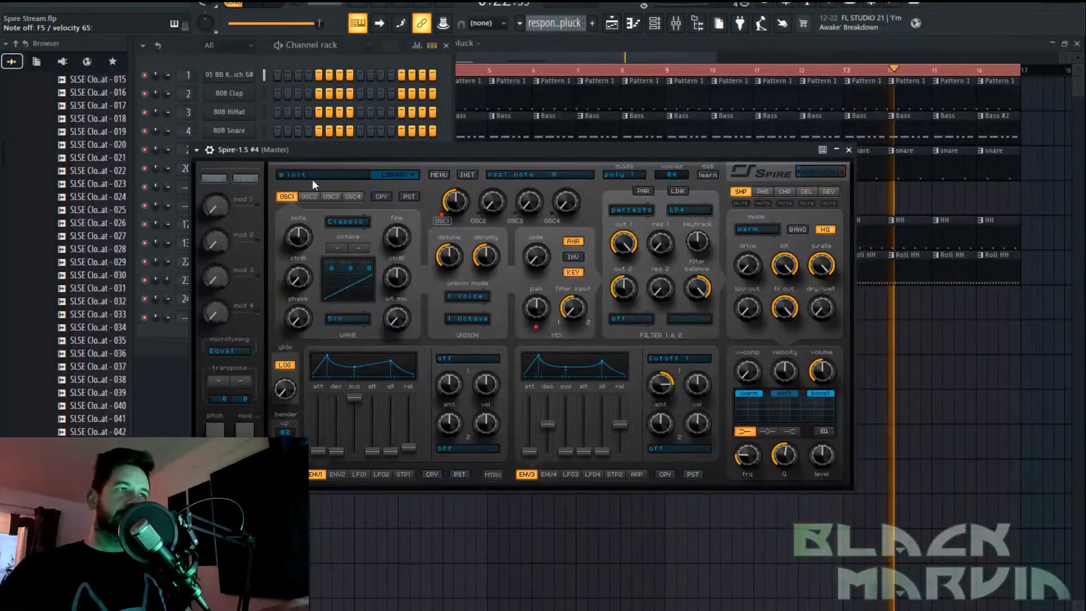
pyautogui.click(394, 175)
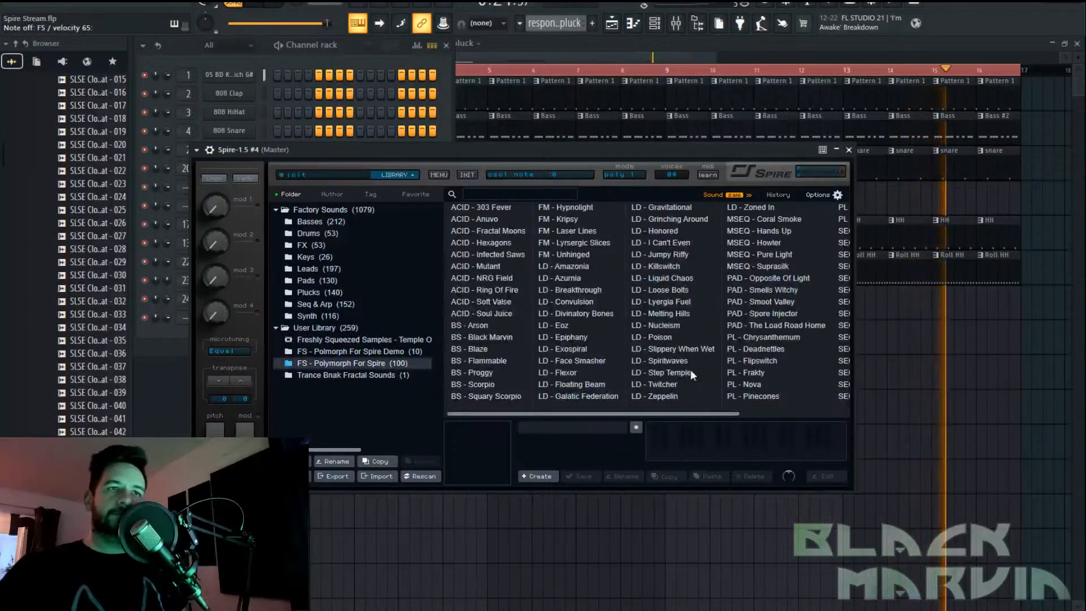
pyautogui.scroll(-3, 770, 389)
pyautogui.click(828, 209)
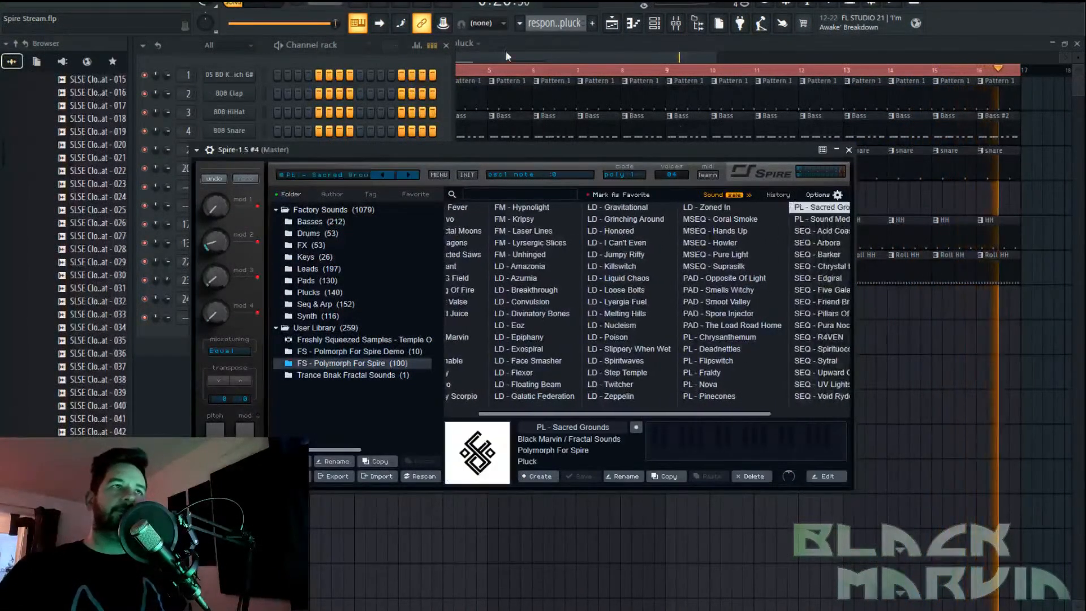
# Copy the Pluck pattern's notes into the response pluck pattern on Spire-1.5 #4, aligned to the start of bar 1
pyautogui.click(525, 43)
pyautogui.doubleClick(421, 336)
pyautogui.moveTo(367, 83); pyautogui.dragTo(187, 280)
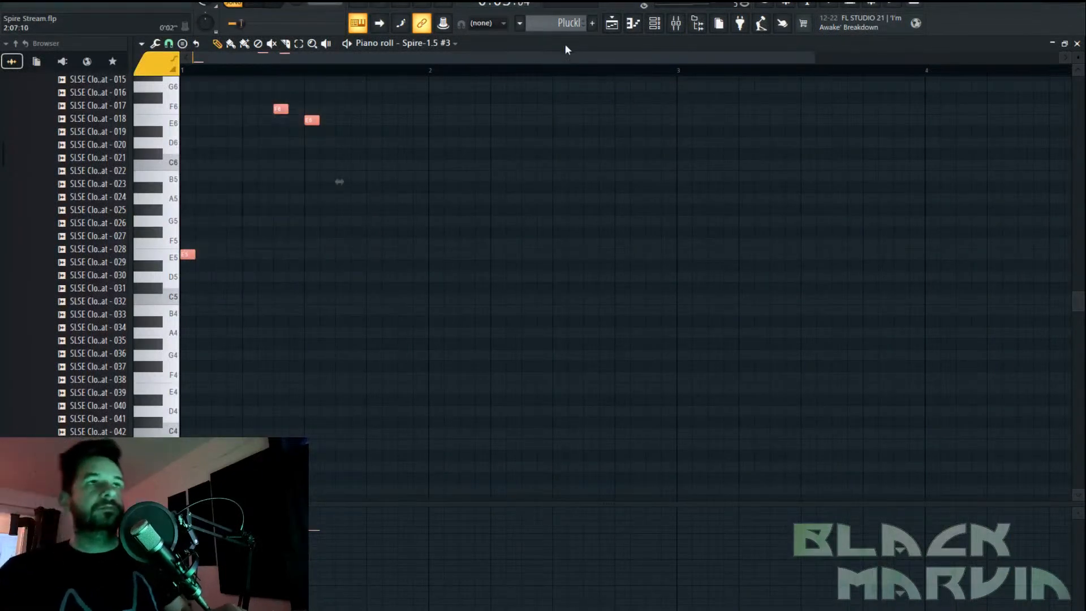
pyautogui.click(561, 23)
pyautogui.click(593, 129)
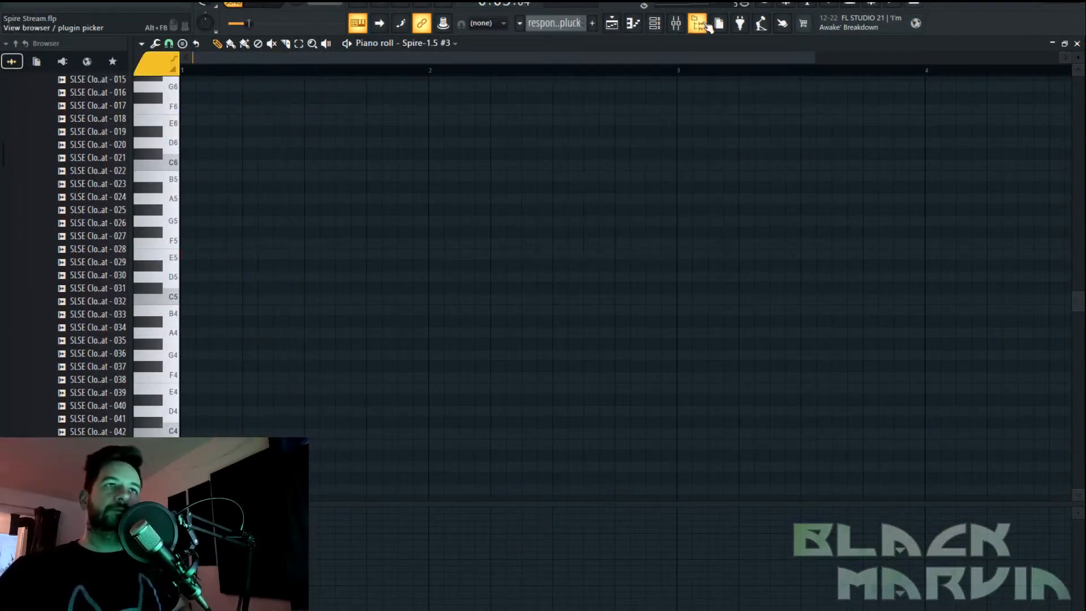
pyautogui.click(656, 23)
pyautogui.rightClick(238, 312)
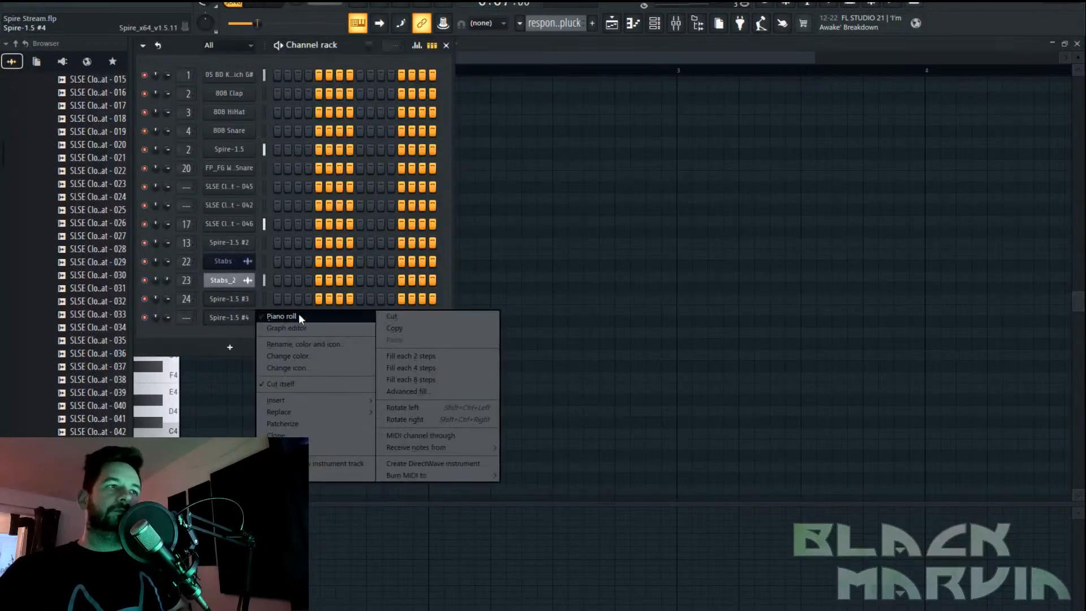
pyautogui.click(299, 313)
pyautogui.press('space')
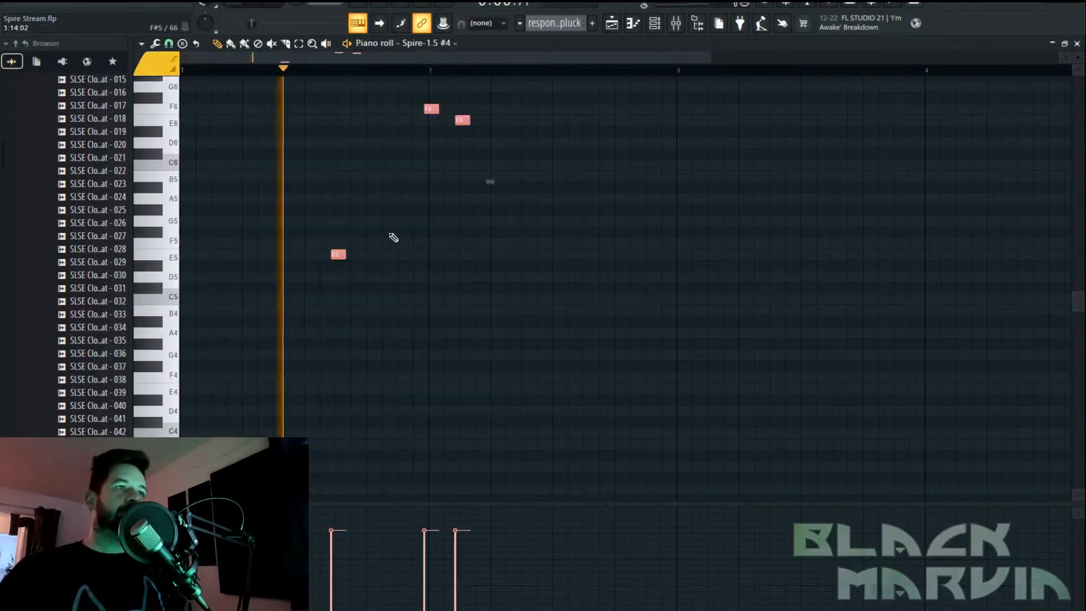
pyautogui.moveTo(333, 254); pyautogui.dragTo(181, 256)
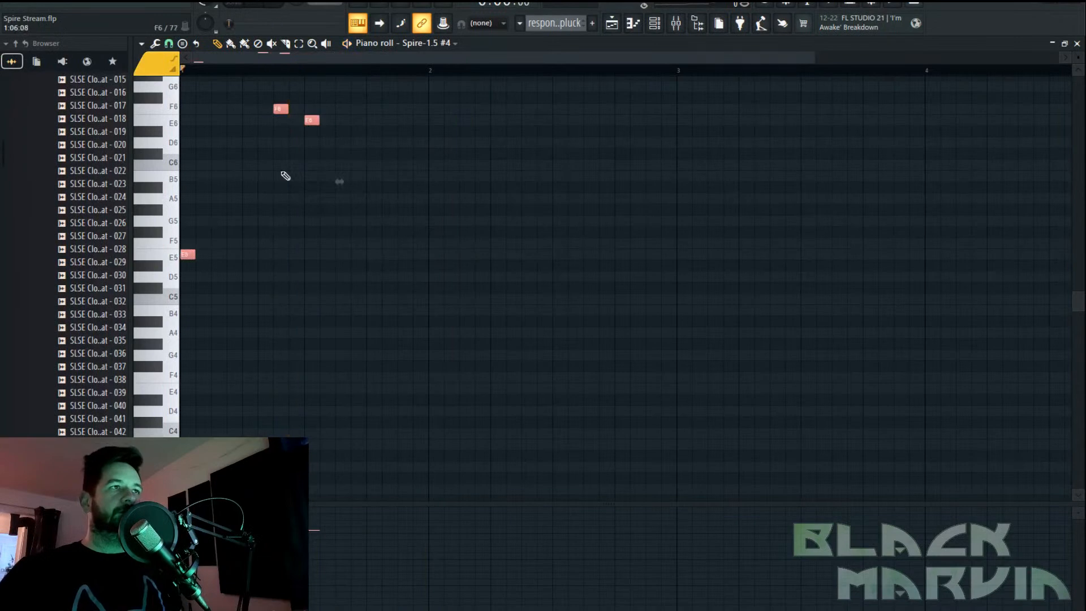
# Rework the copied melody into four spaced notes, E5, D6, G6 and D#6, within bar 1 and play it back
pyautogui.moveTo(279, 108); pyautogui.dragTo(355, 119)
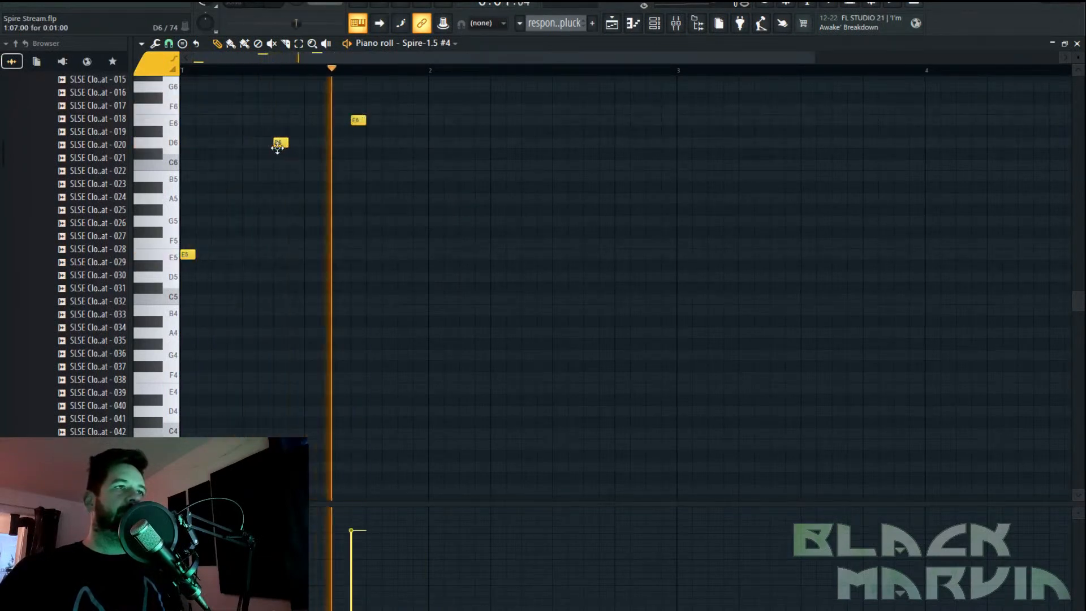
pyautogui.click(358, 97)
pyautogui.moveTo(361, 120); pyautogui.dragTo(354, 87)
pyautogui.scroll(3, 412, 194)
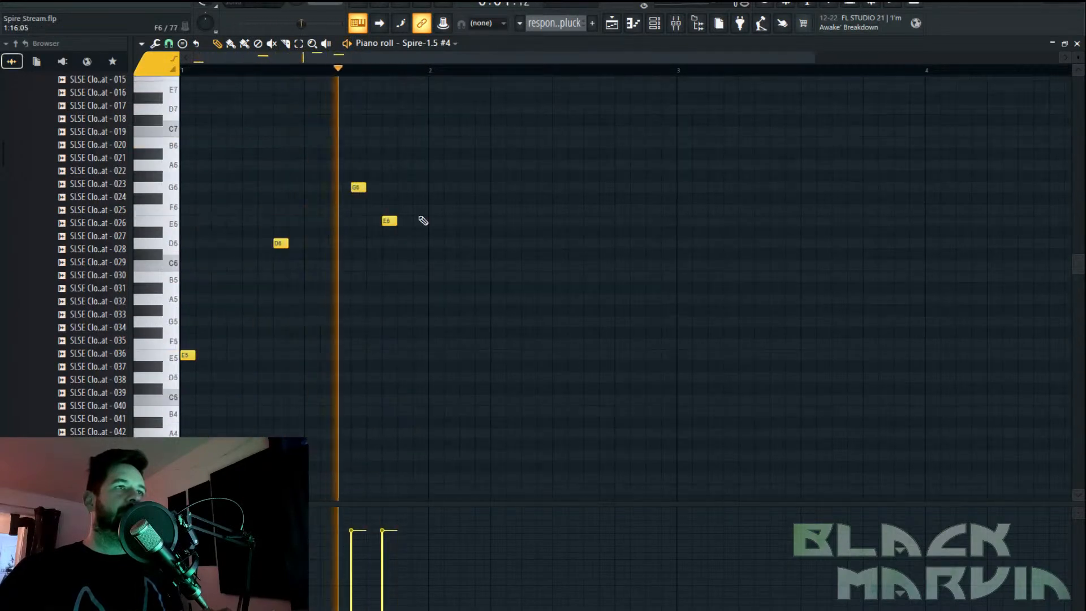
pyautogui.click(357, 176)
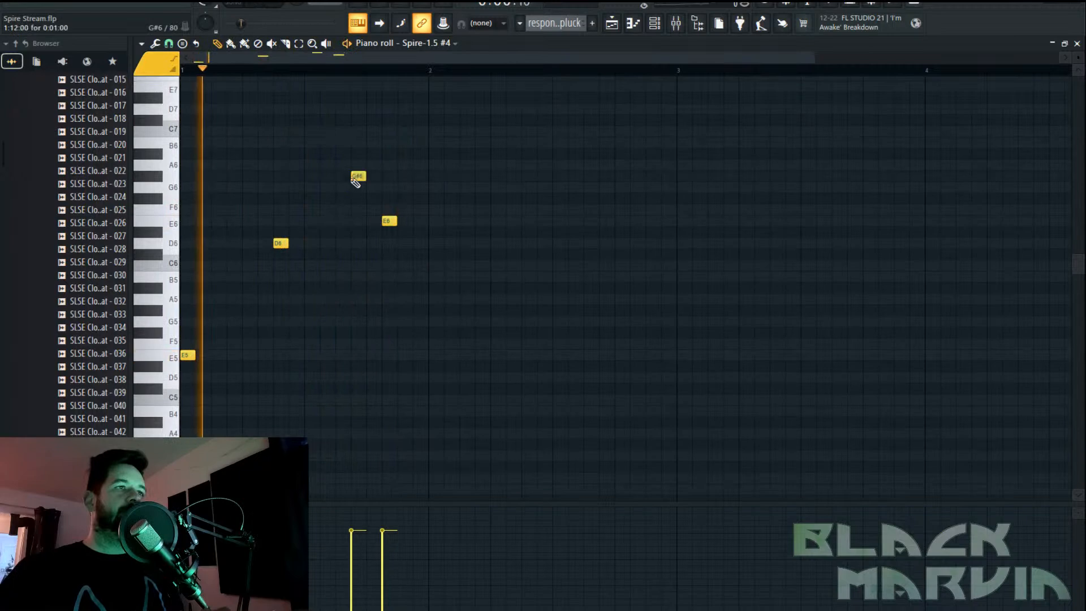
pyautogui.moveTo(390, 221); pyautogui.dragTo(405, 244)
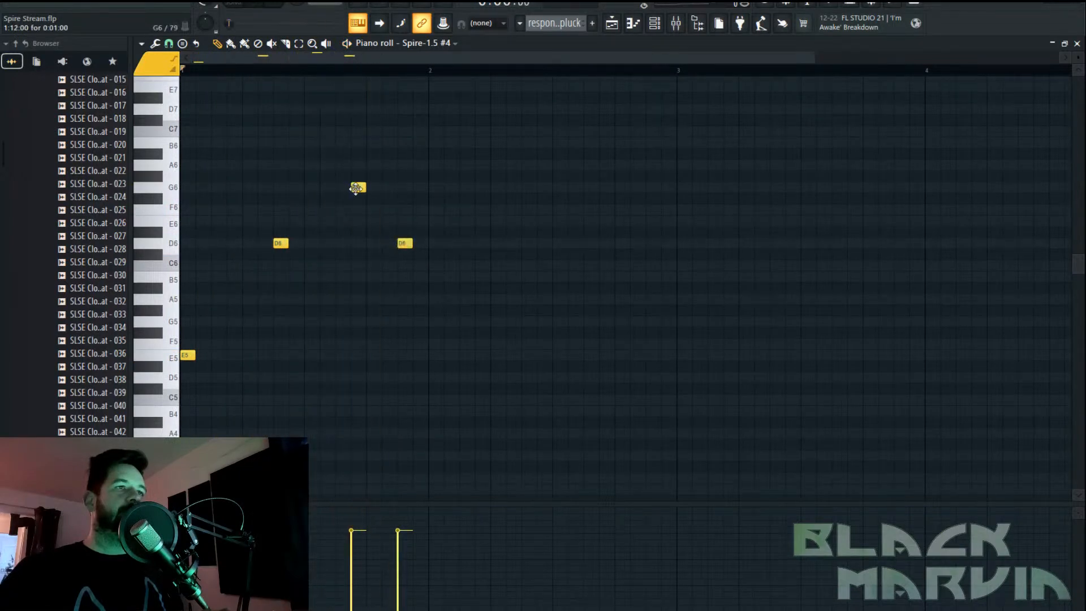
pyautogui.press('space')
pyautogui.press('space')
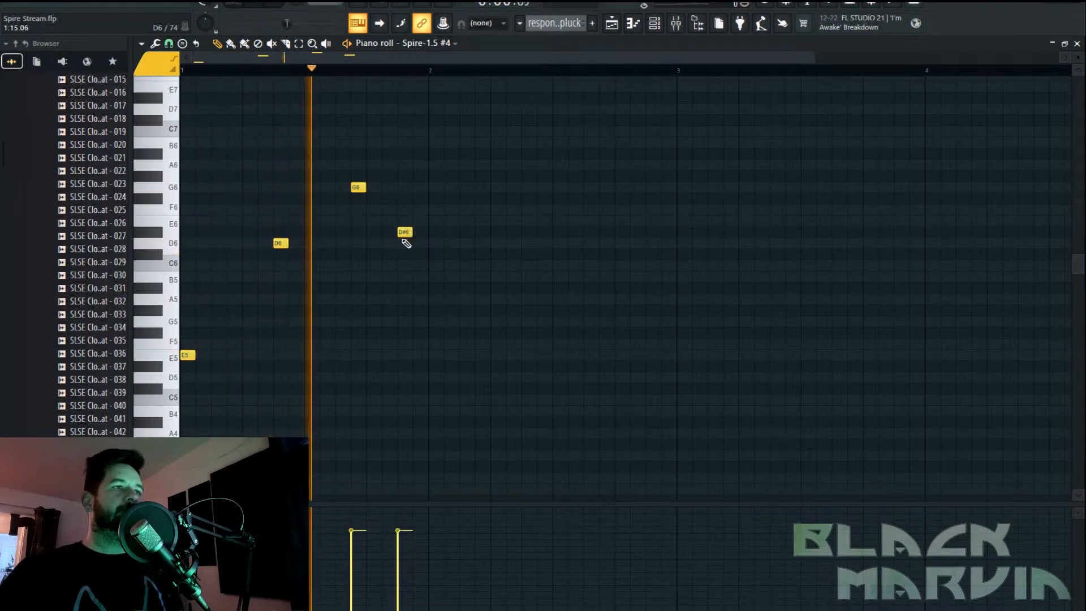
# Place the response pluck pattern on Track 8 of the playlist at bar 7 while the song plays
pyautogui.click(611, 23)
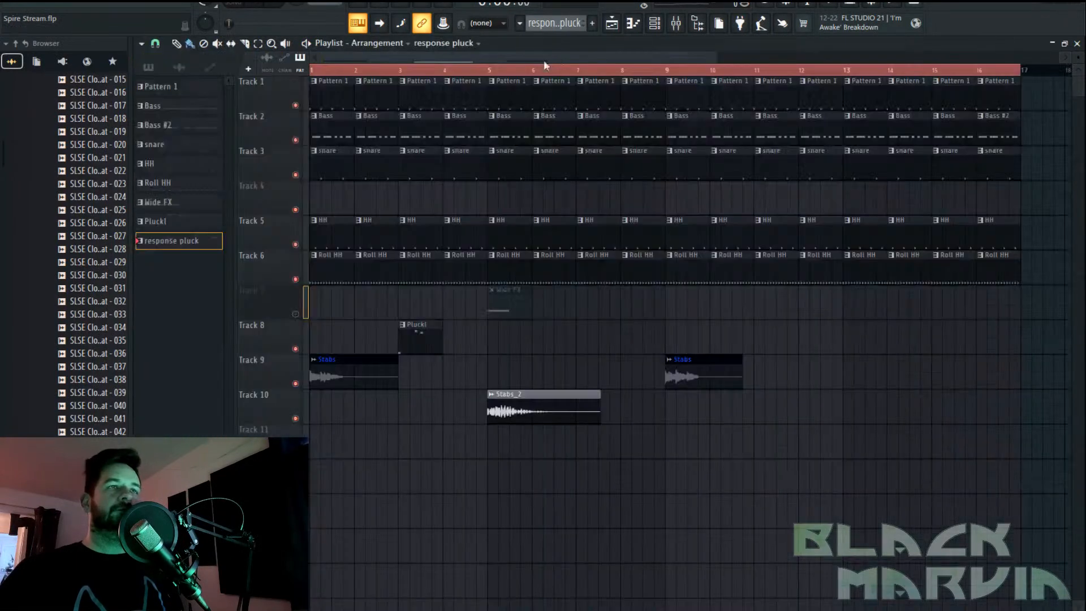
pyautogui.press('space')
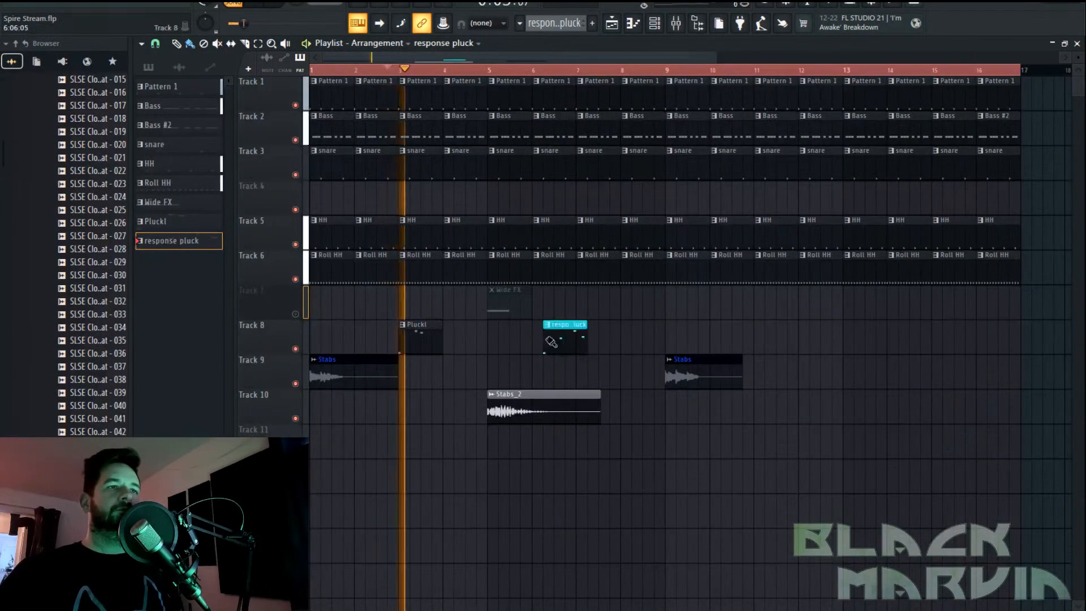
pyautogui.moveTo(552, 338); pyautogui.dragTo(587, 338)
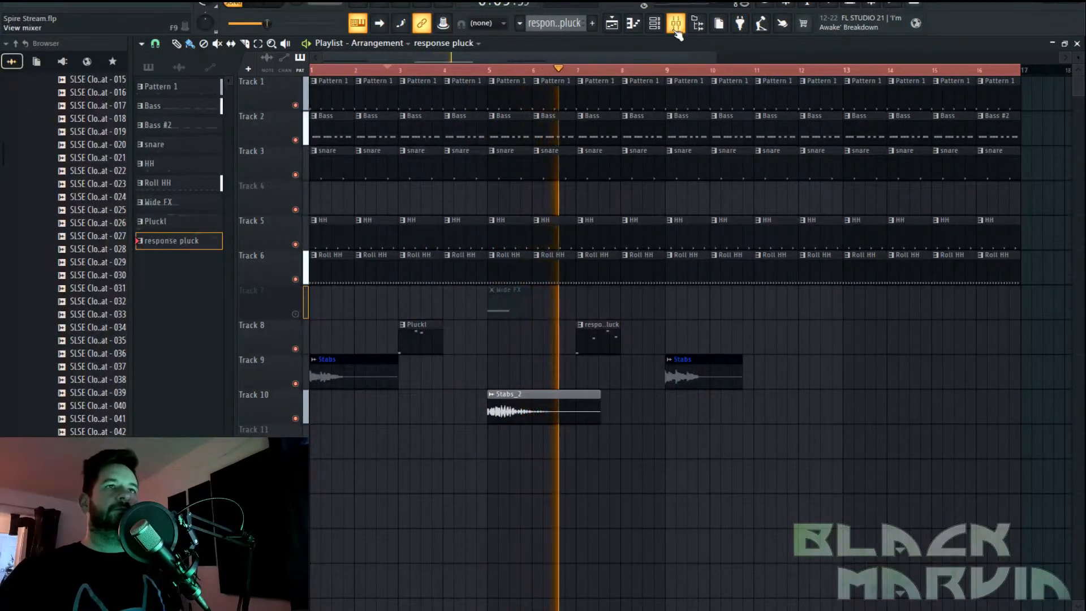
# Route the Spire-1.5 #4 channel to mixer insert 25 and return to the playlist
pyautogui.press('F9')
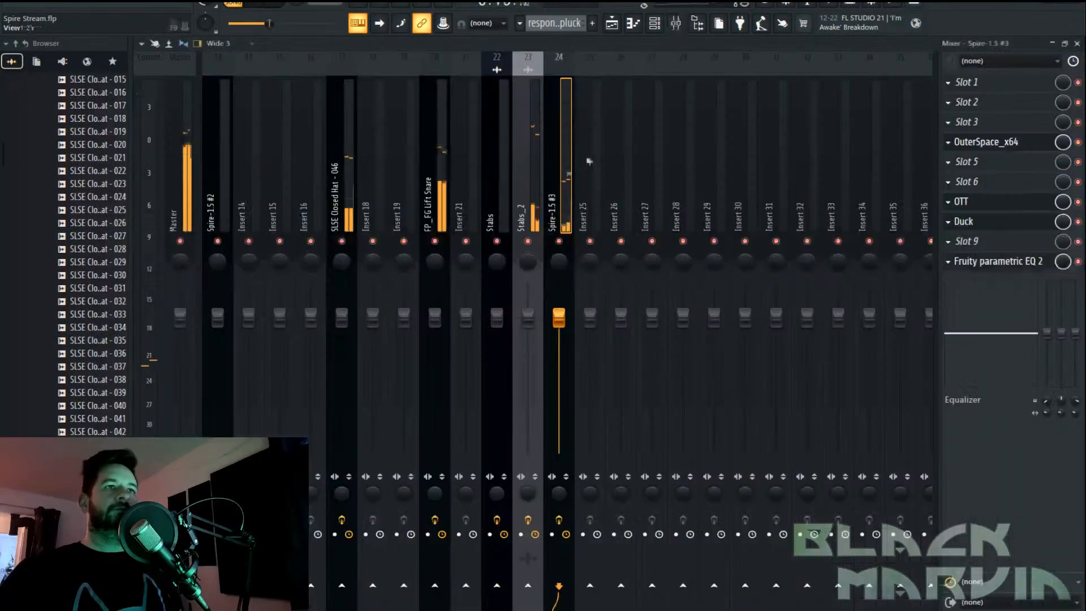
pyautogui.rightClick(590, 192)
pyautogui.click(786, 190)
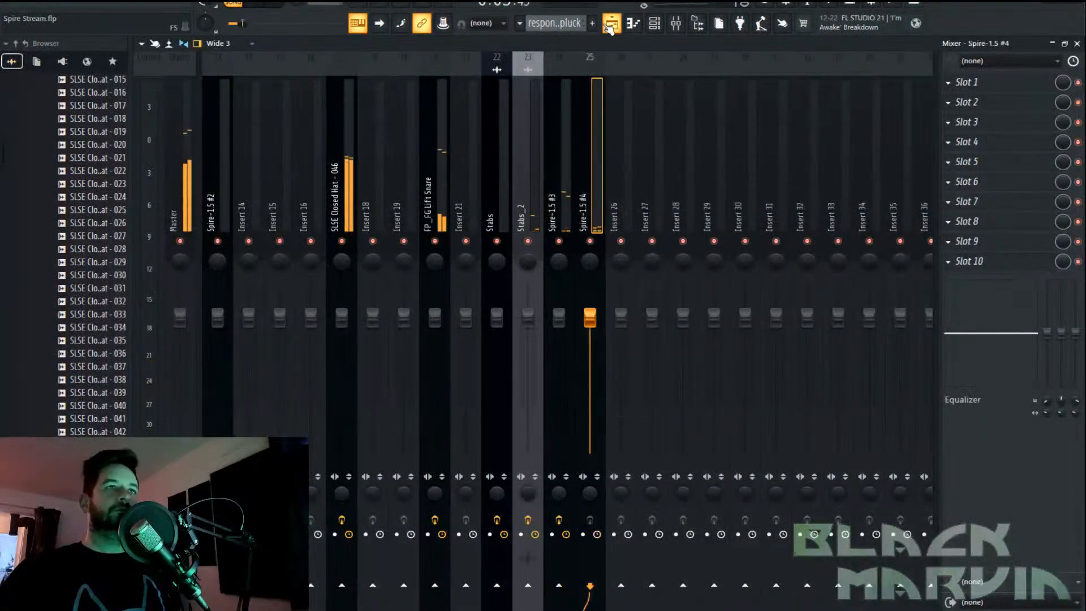
pyautogui.press('F9')
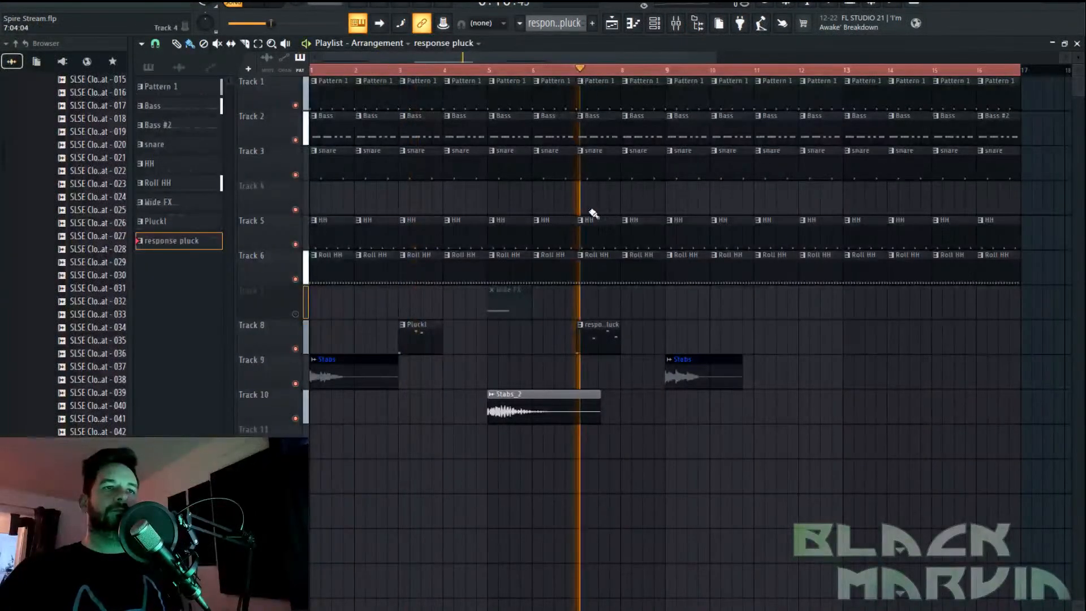
# Change the last three notes of the response pluck to C#6, D#6 and E6
pyautogui.doubleClick(590, 325)
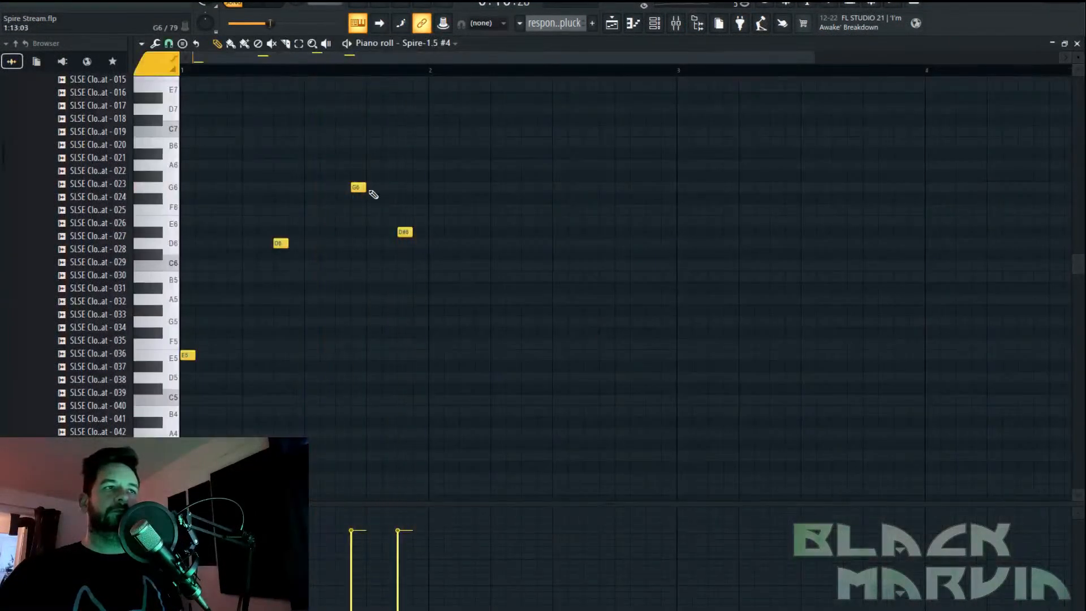
pyautogui.moveTo(356, 189); pyautogui.dragTo(407, 212)
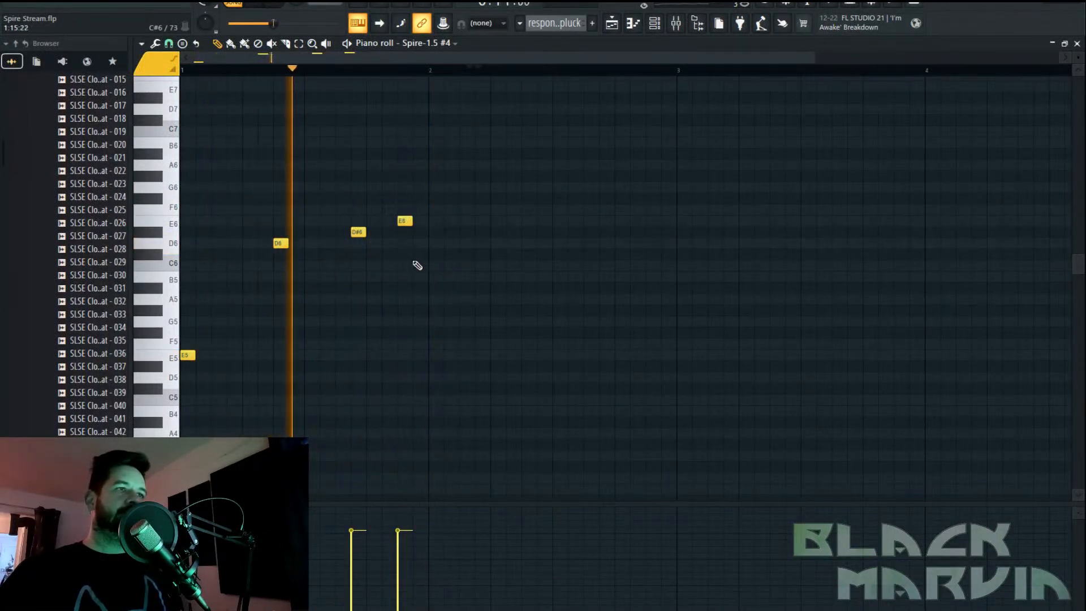
pyautogui.rightClick(281, 244)
pyautogui.click(286, 256)
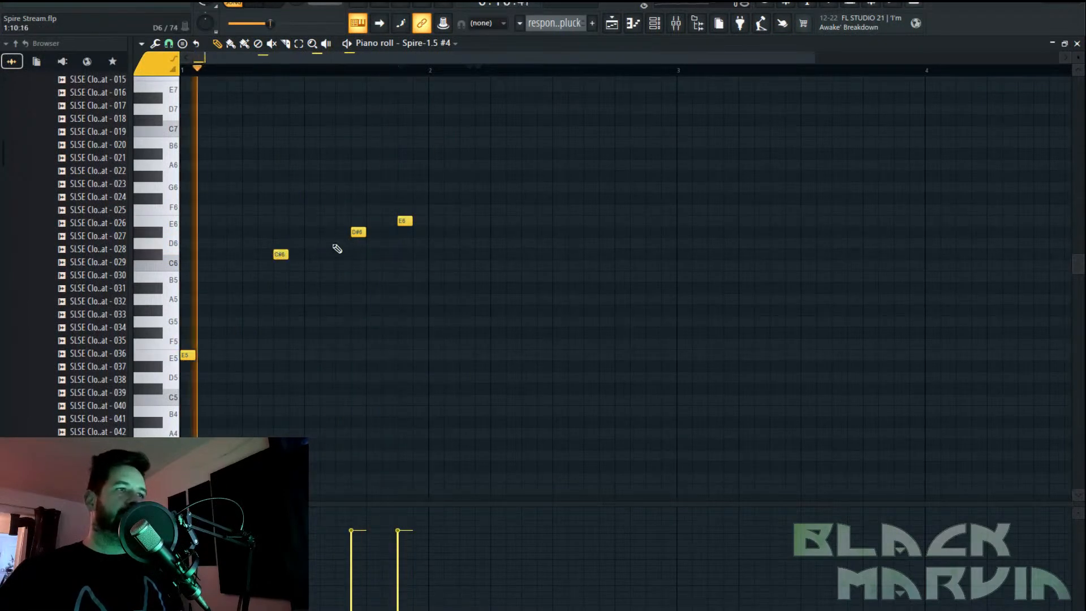
# Delete the response pluck's third note, set the second to F#6 and play the pattern on its own
pyautogui.rightClick(356, 231)
pyautogui.click(280, 232)
pyautogui.rightClick(281, 254)
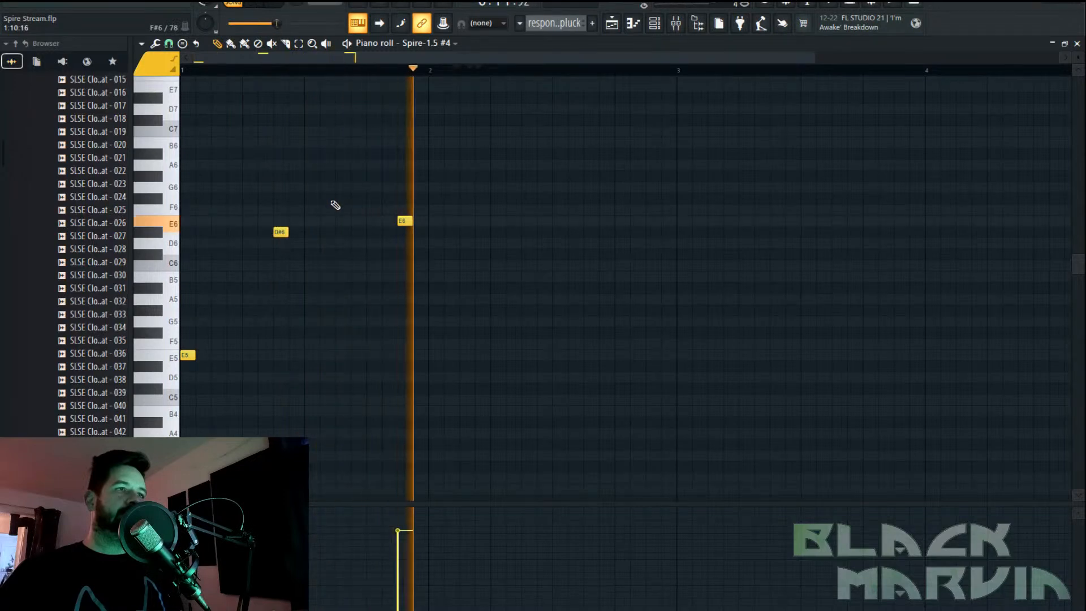
pyautogui.rightClick(281, 232)
pyautogui.click(281, 187)
pyautogui.rightClick(281, 188)
pyautogui.click(278, 197)
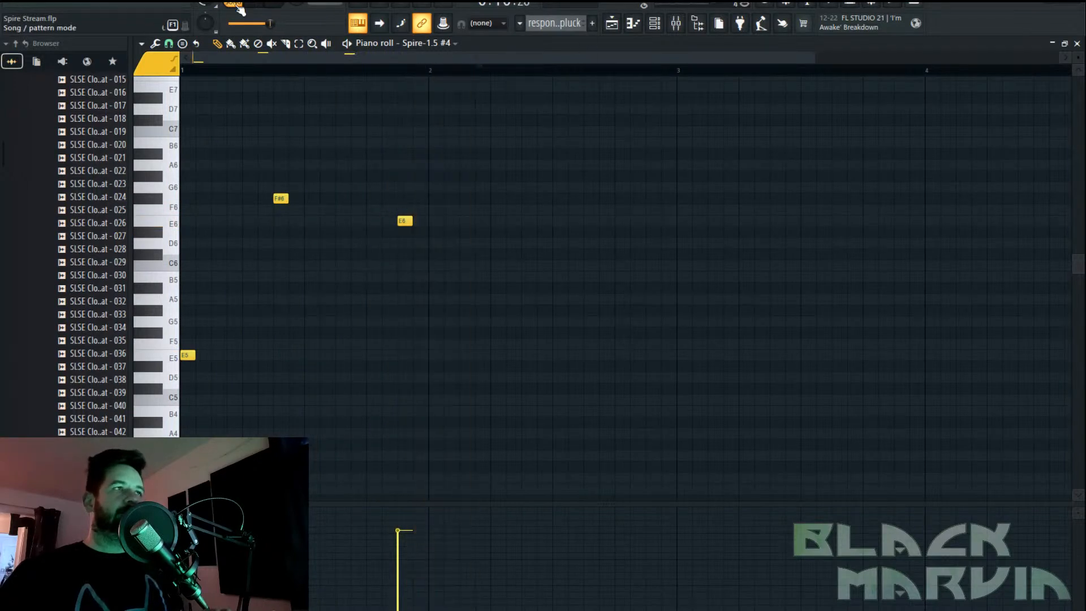
pyautogui.press('space')
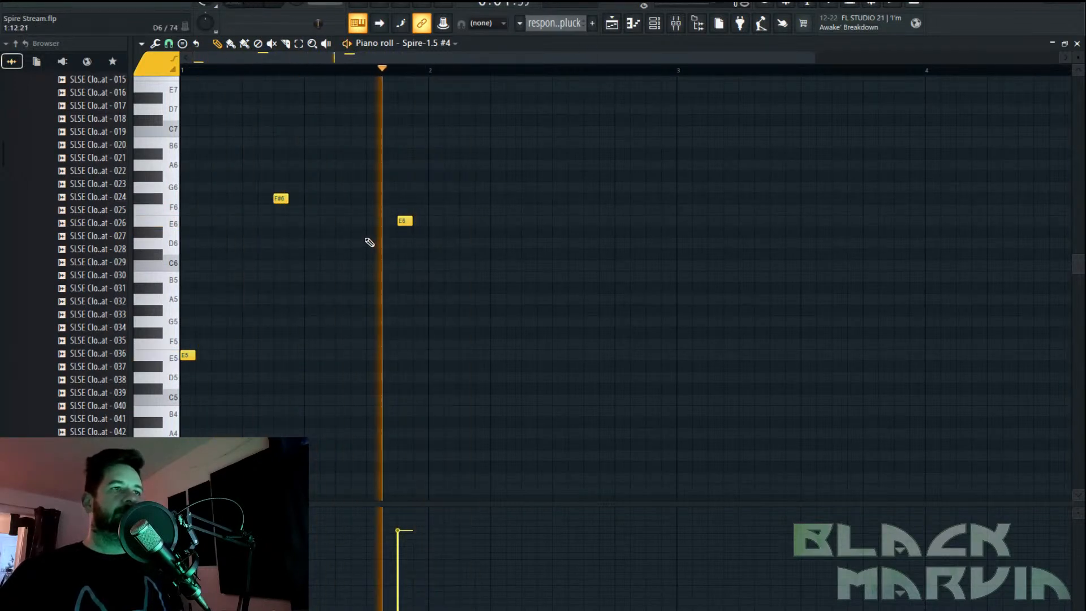
pyautogui.press('space')
# Lower the second note of the response pluck to F6 and audition the pattern
pyautogui.click(277, 201)
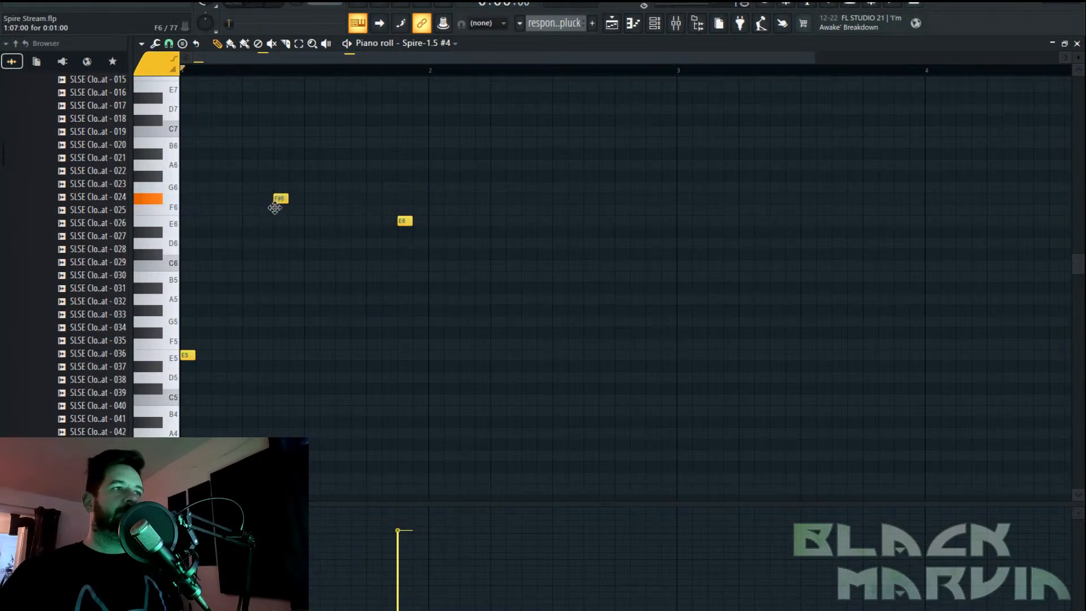
pyautogui.moveTo(275, 208); pyautogui.dragTo(276, 211)
pyautogui.press('space')
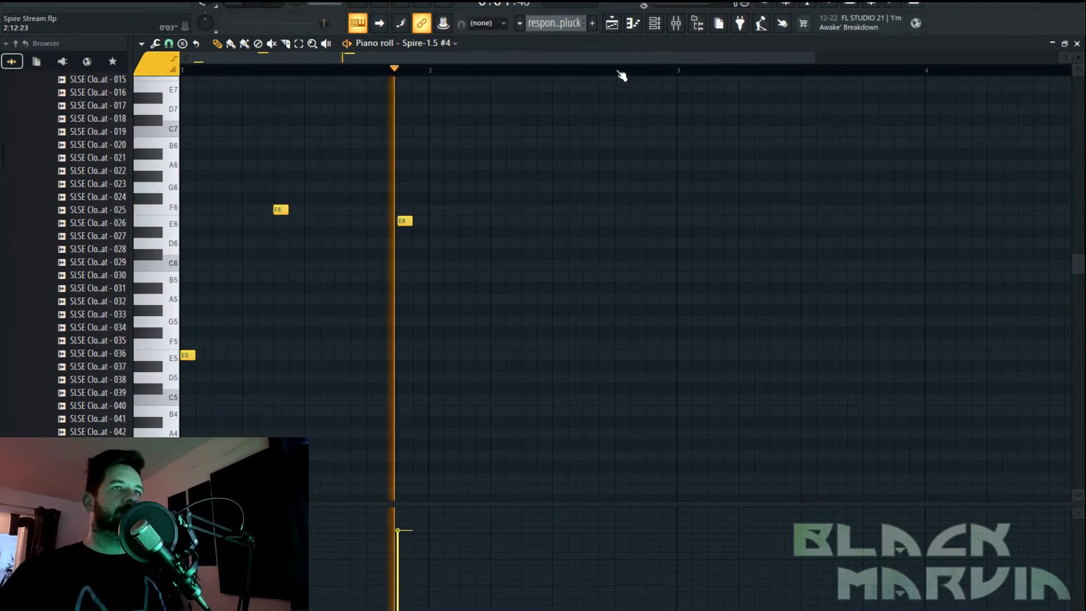
pyautogui.press('space')
# Switch Spire-1.5 #4 to the next preset after PL - Sacred Grounds, audition it and mute its delay effect
pyautogui.click(654, 23)
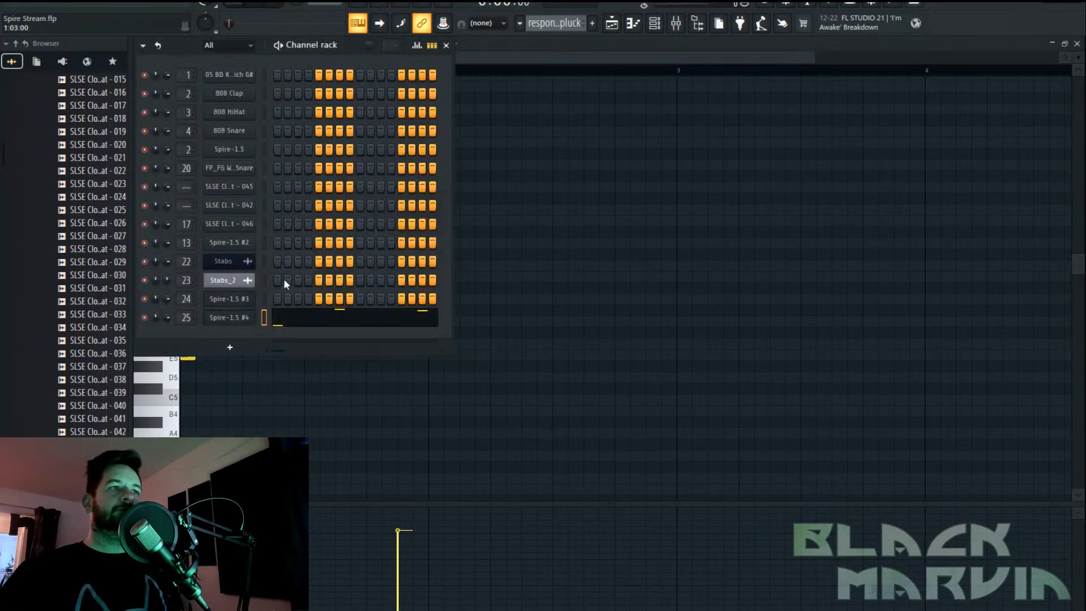
pyautogui.click(233, 317)
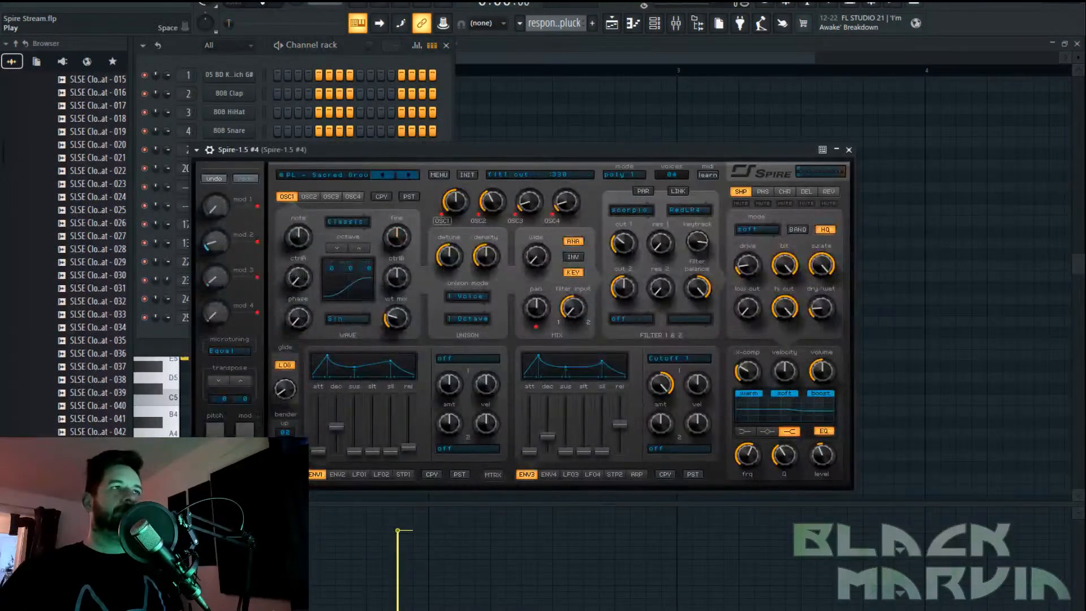
pyautogui.click(410, 175)
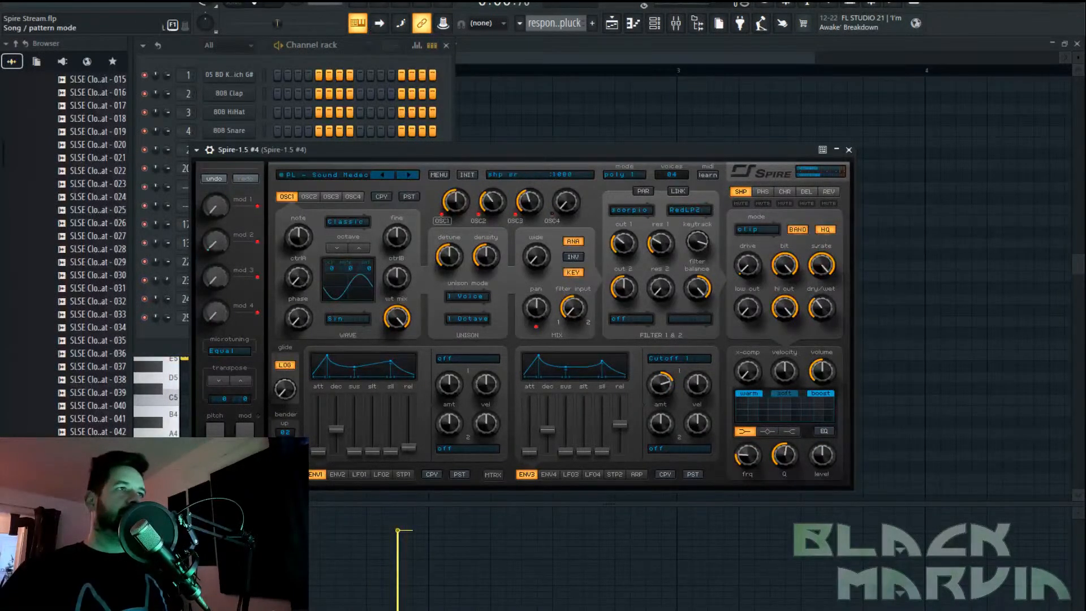
pyautogui.press('space')
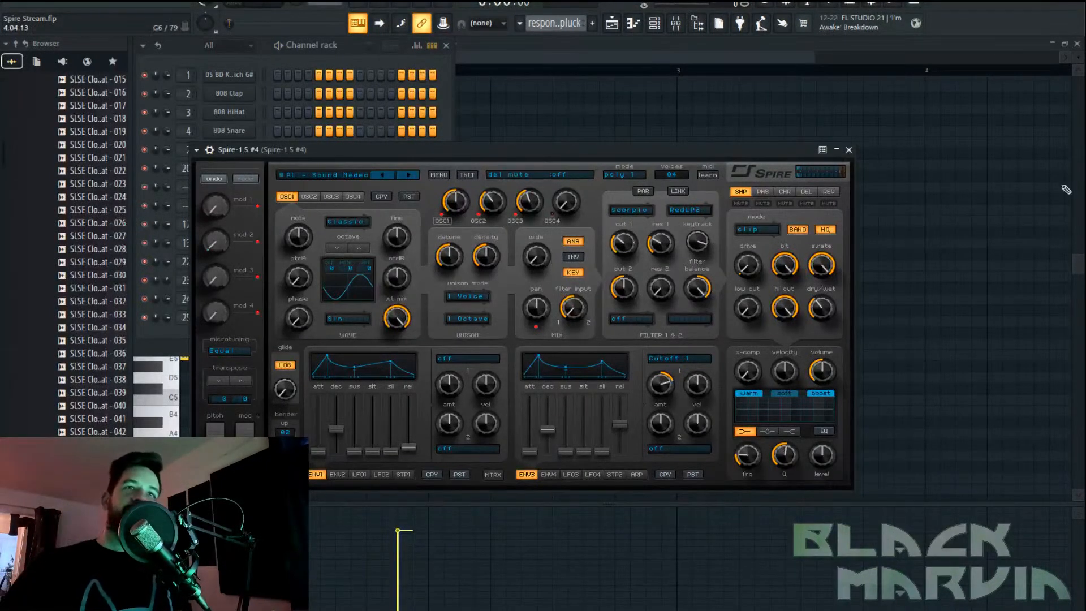
pyautogui.click(807, 192)
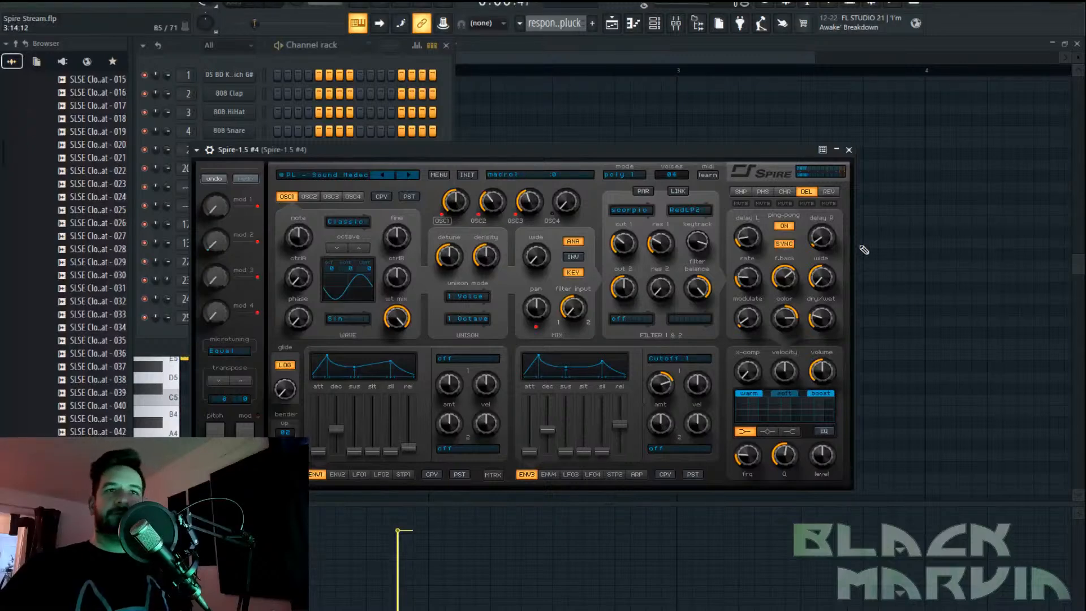
pyautogui.click(807, 204)
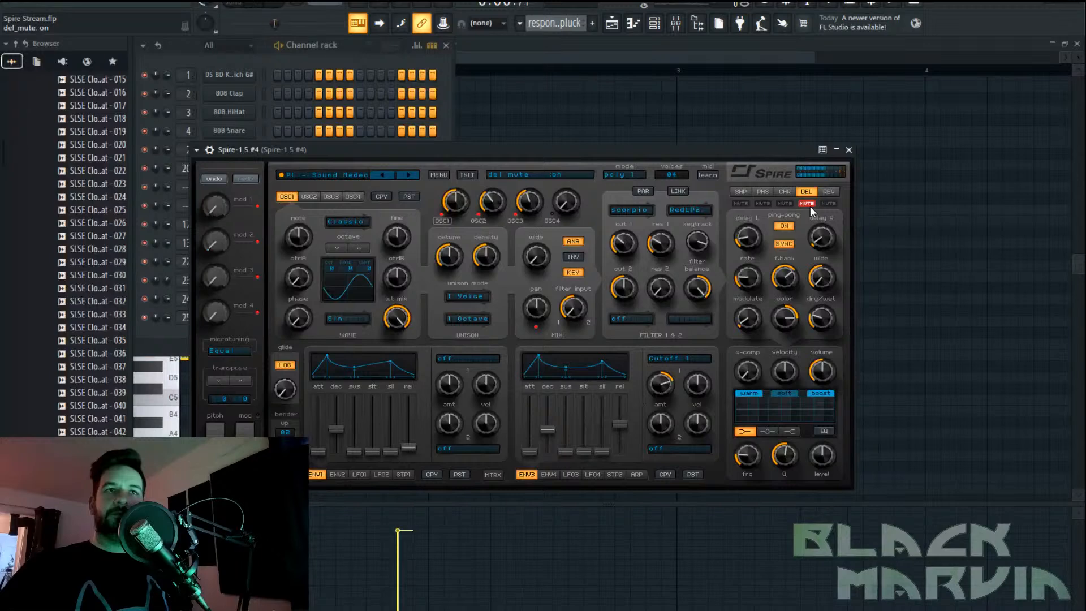
# Turn Spire-1.5 #4's delay effect back on and stop playback
pyautogui.click(810, 206)
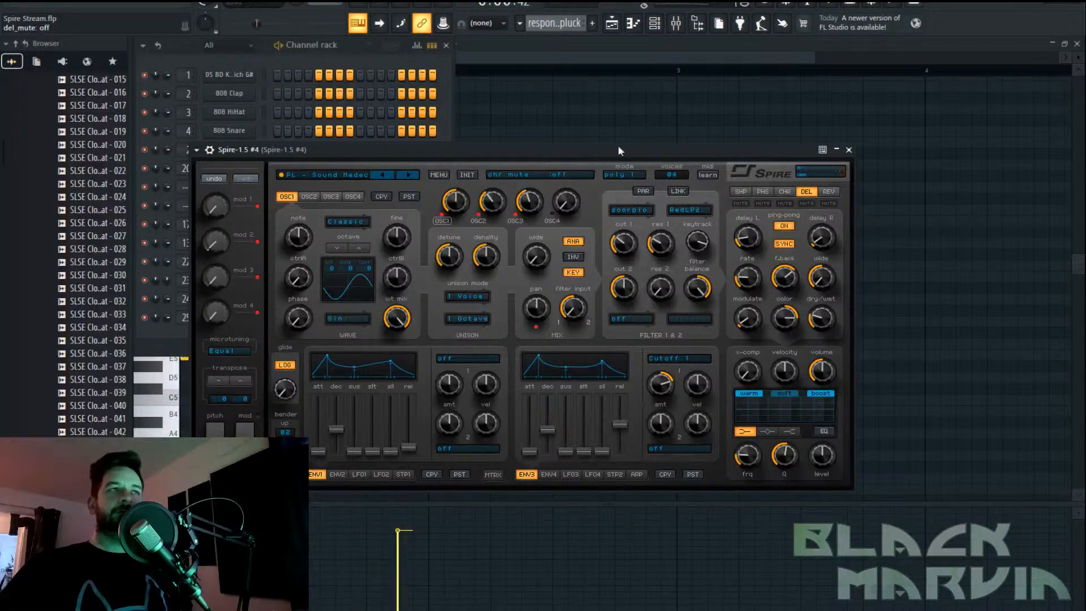
pyautogui.click(276, 5)
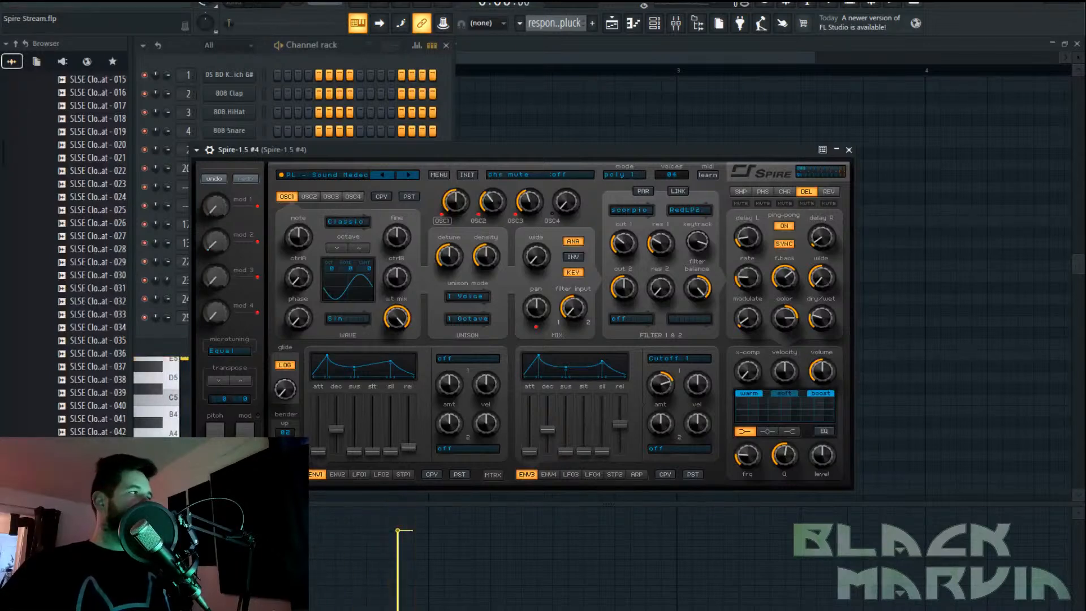
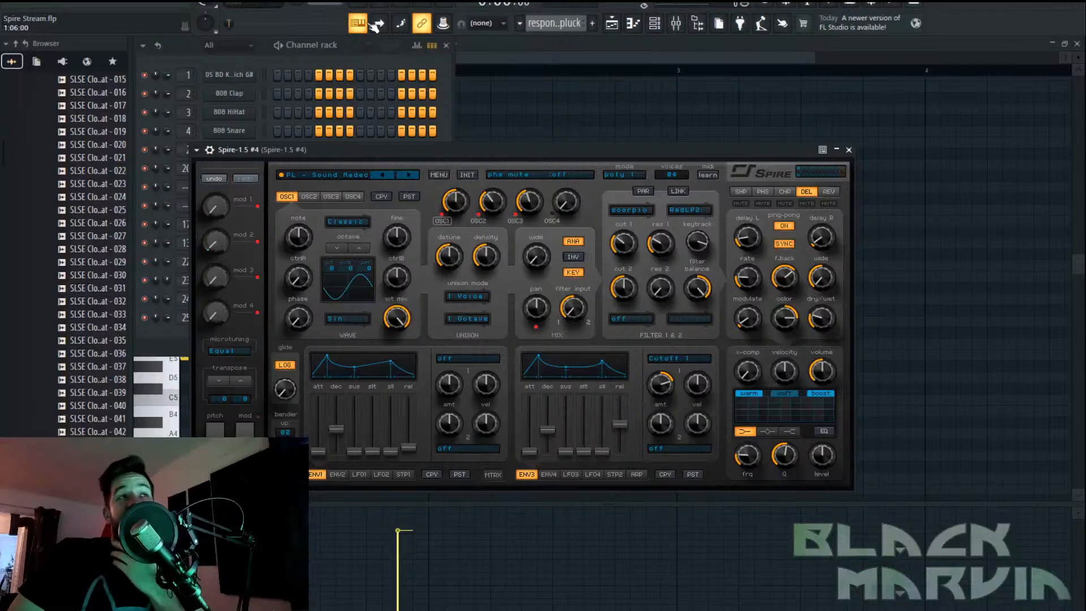
pyautogui.moveTo(505, 154); pyautogui.dragTo(651, 110)
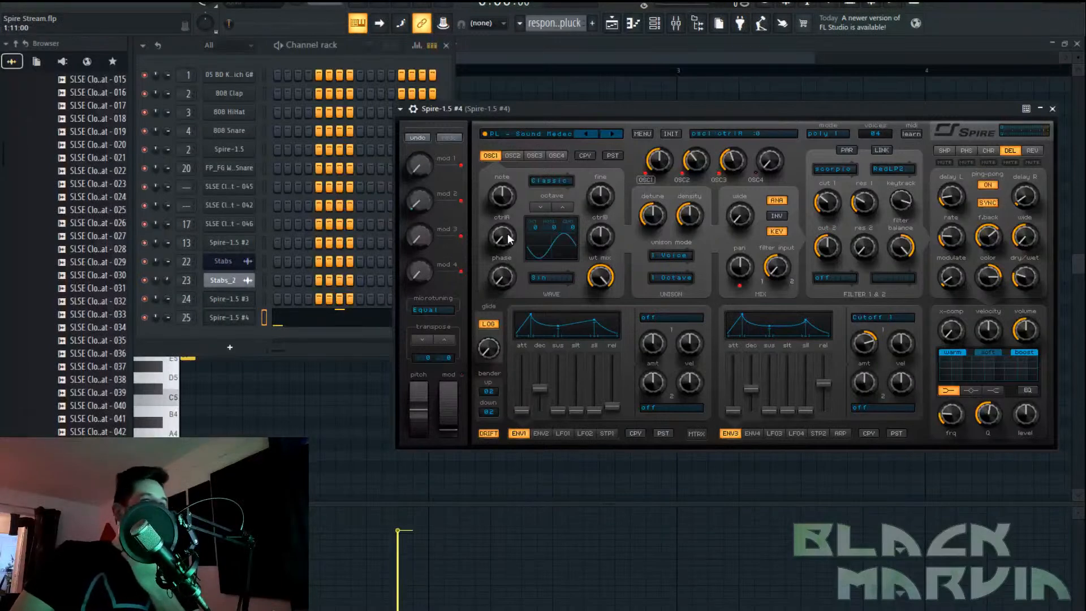
# Load the Blackhole reverb into slot 5 of the Spire-1.5 #4 mixer track
pyautogui.click(675, 23)
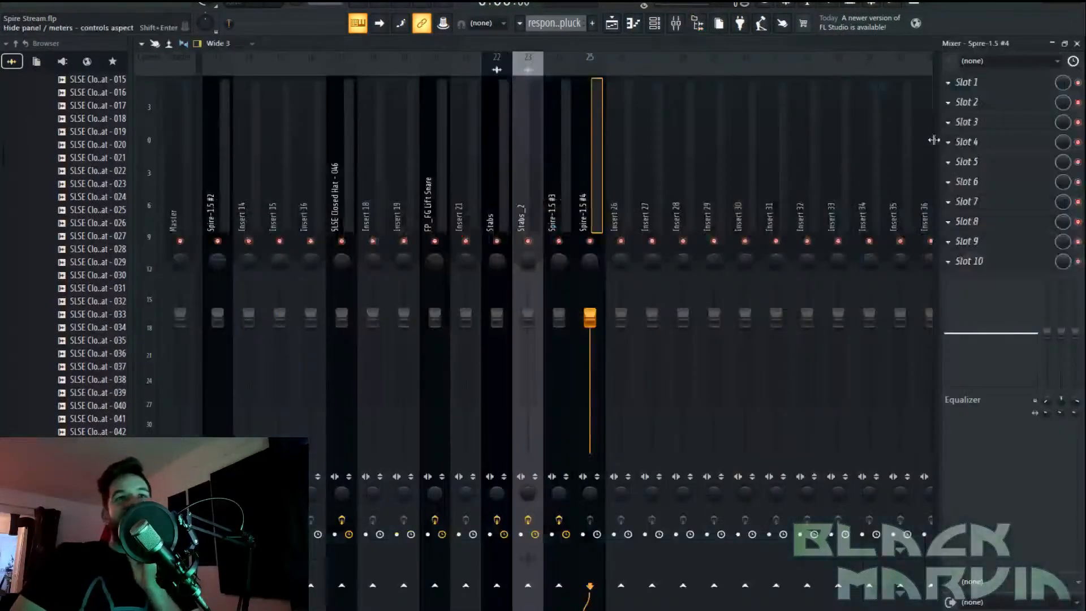
pyautogui.click(1006, 161)
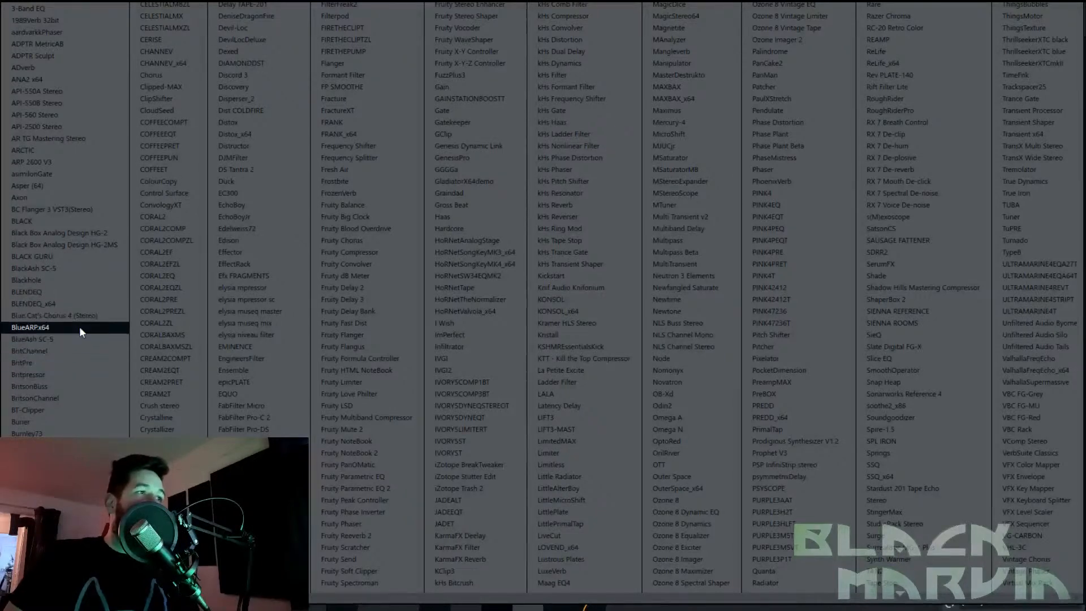
pyautogui.click(67, 280)
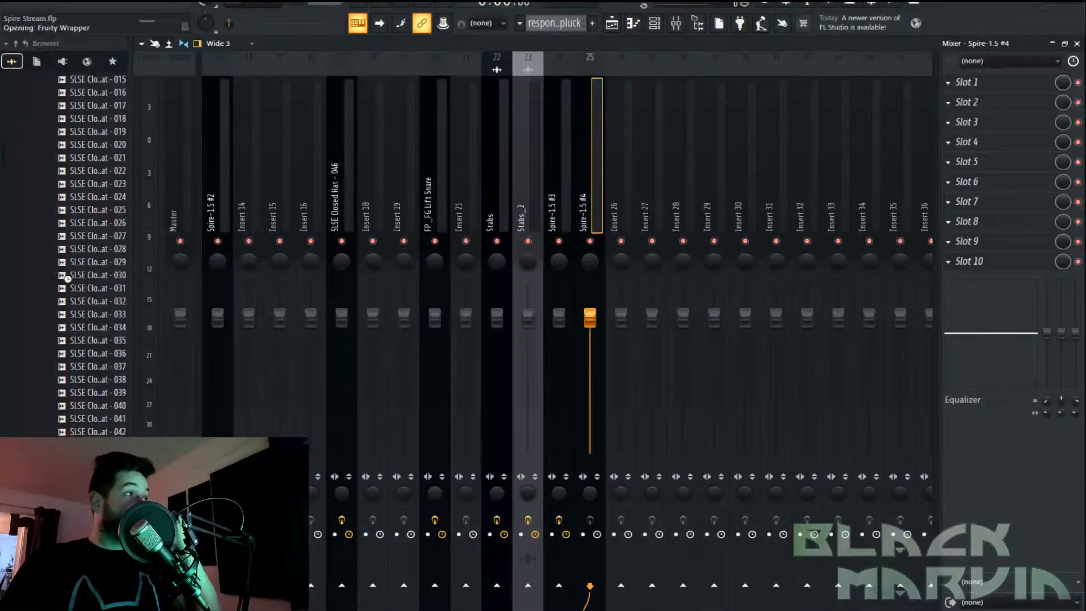
pyautogui.moveTo(426, 103); pyautogui.dragTo(620, 103)
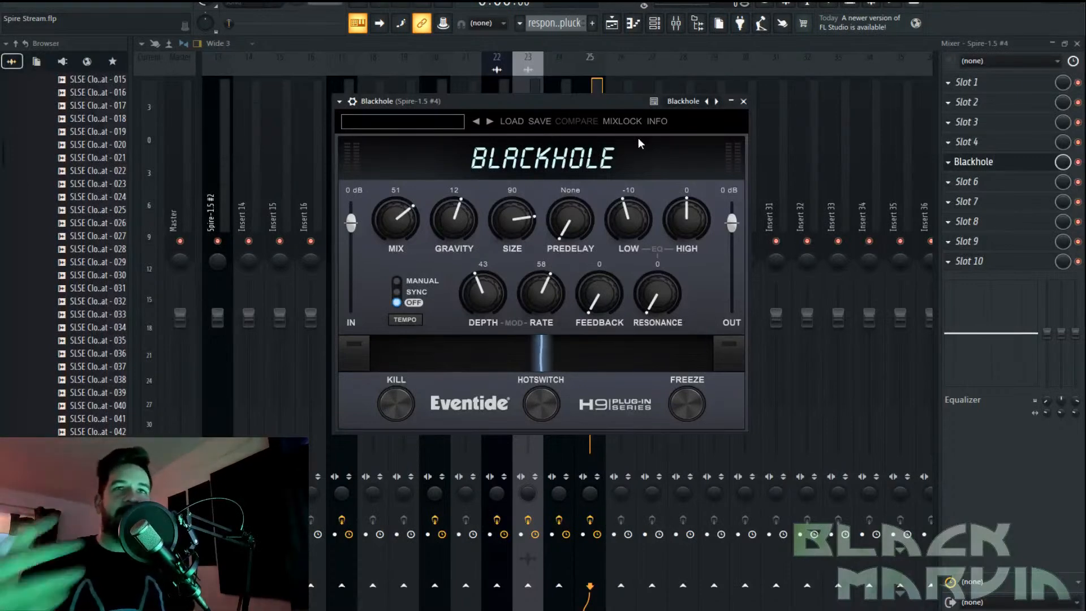
pyautogui.click(596, 85)
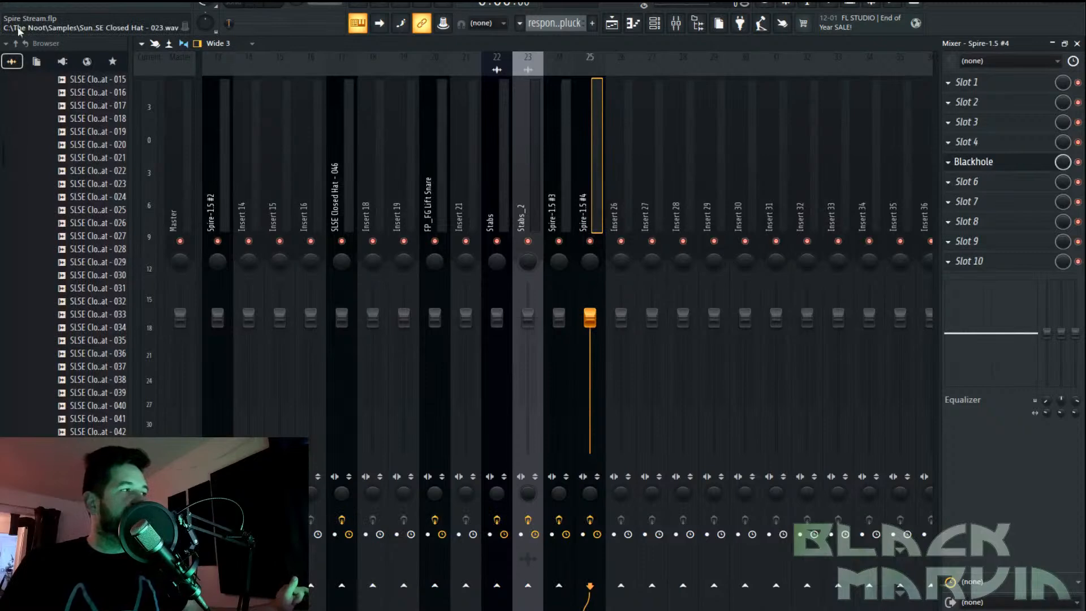
# Audition the response pluck through Blackhole, and set the song's playback position to the middle of bar 6
pyautogui.press('space')
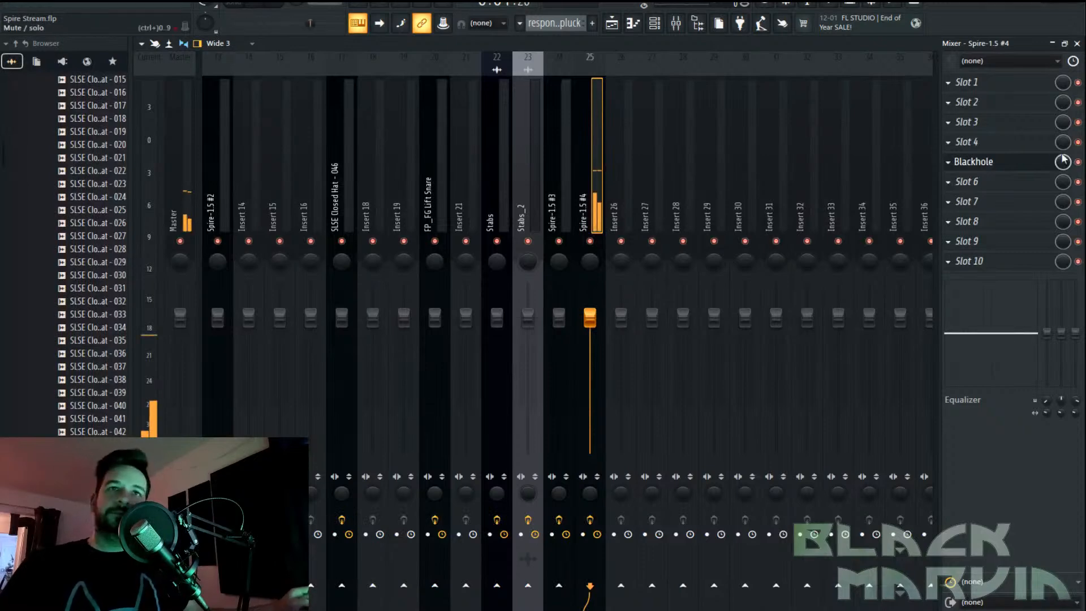
pyautogui.click(1025, 163)
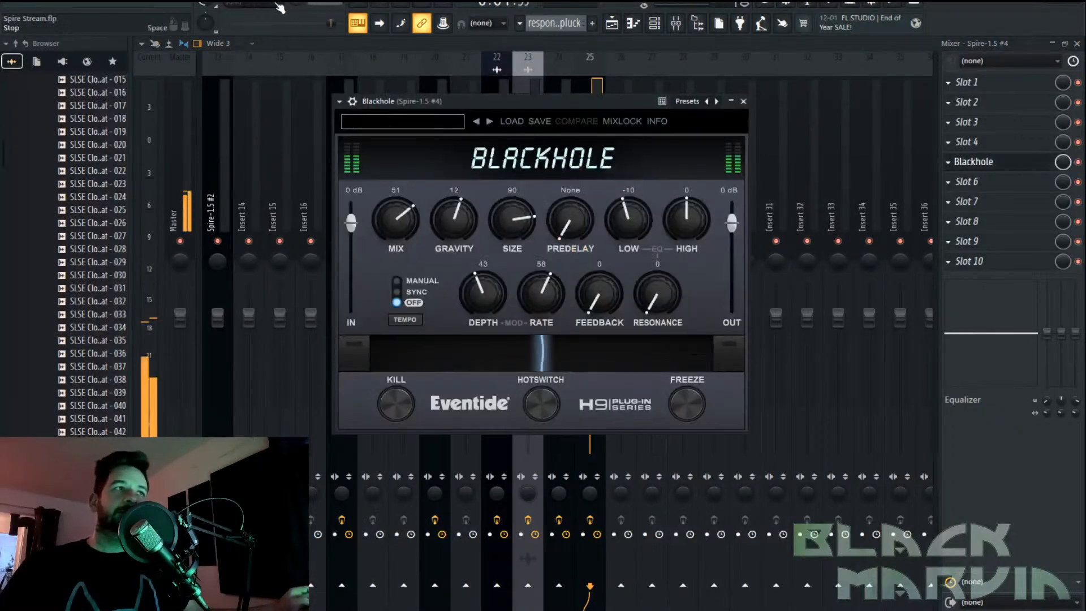
pyautogui.moveTo(567, 76); pyautogui.dragTo(585, 75)
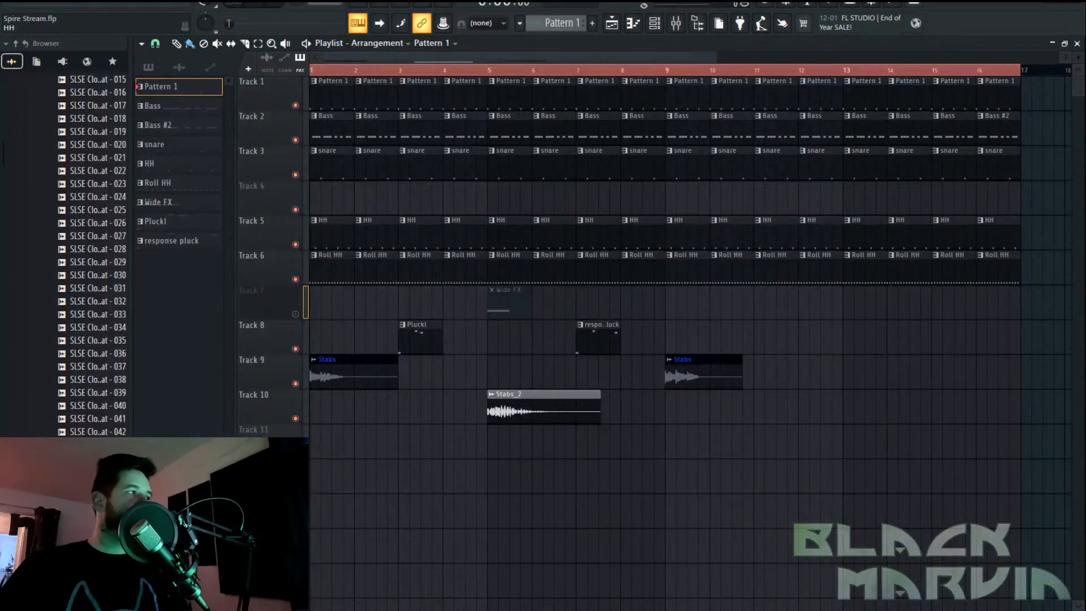
pyautogui.click(556, 69)
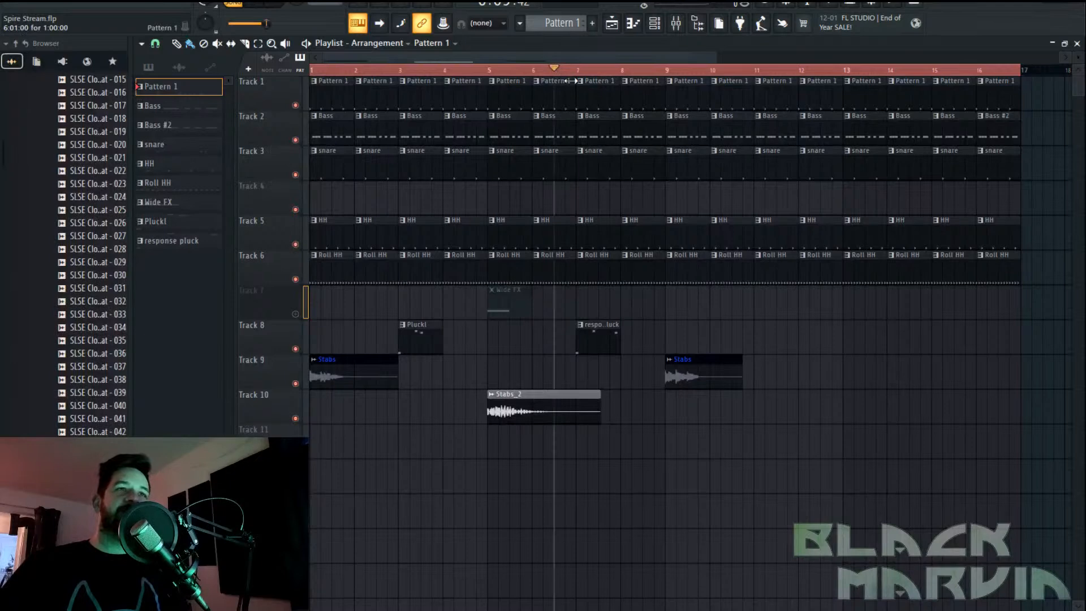
# Add Fruity parametric EQ 2 to slot 9 of the Spire-1.5 #4 mixer track and apply its HP preset
pyautogui.press('F9')
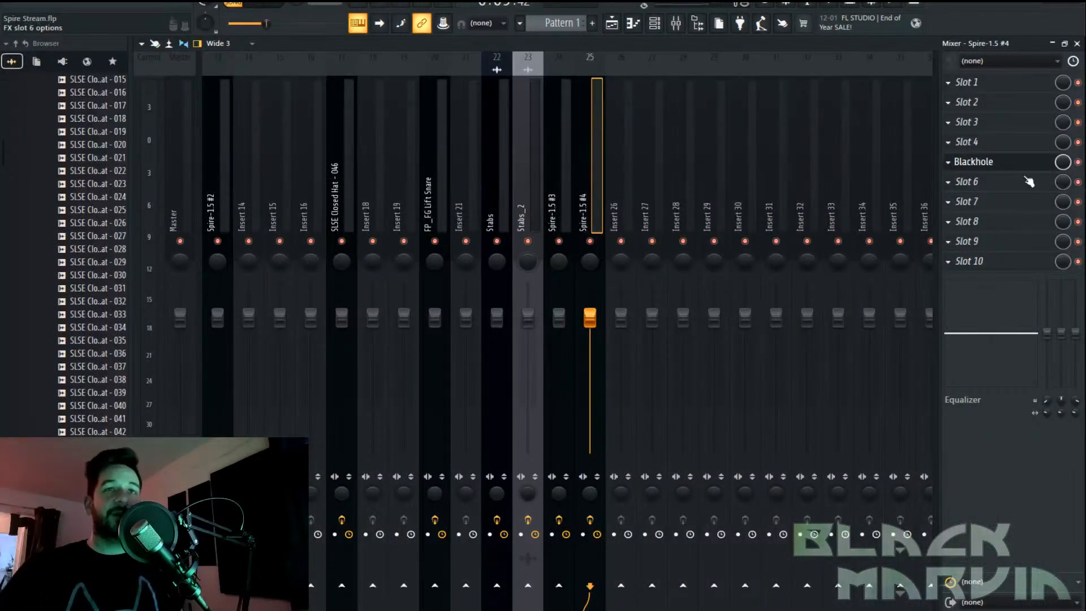
pyautogui.click(1017, 222)
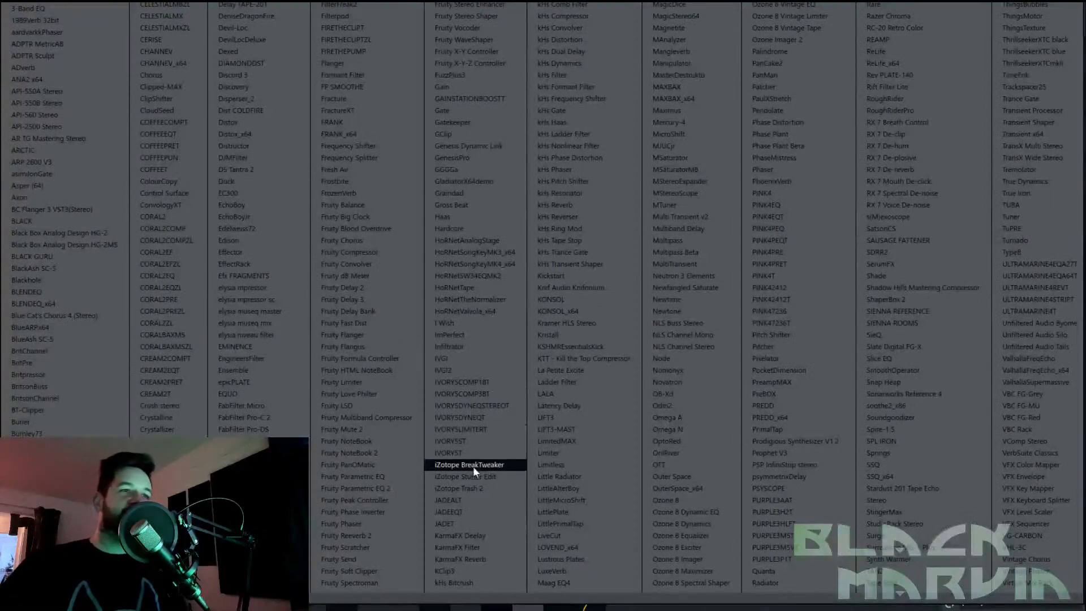
pyautogui.click(369, 487)
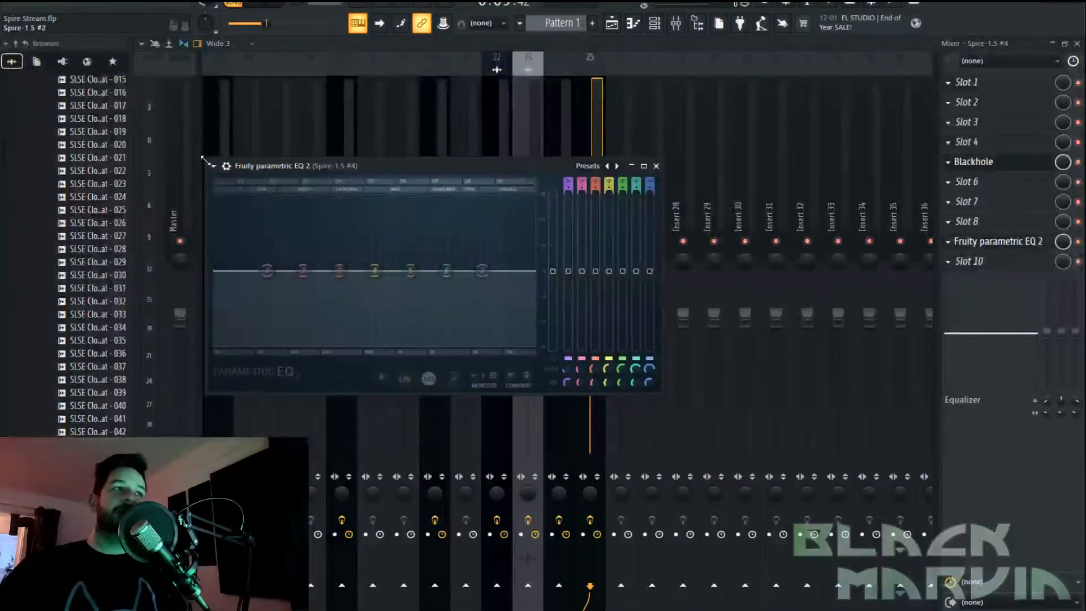
pyautogui.click(212, 167)
pyautogui.moveTo(252, 214)
pyautogui.click(394, 232)
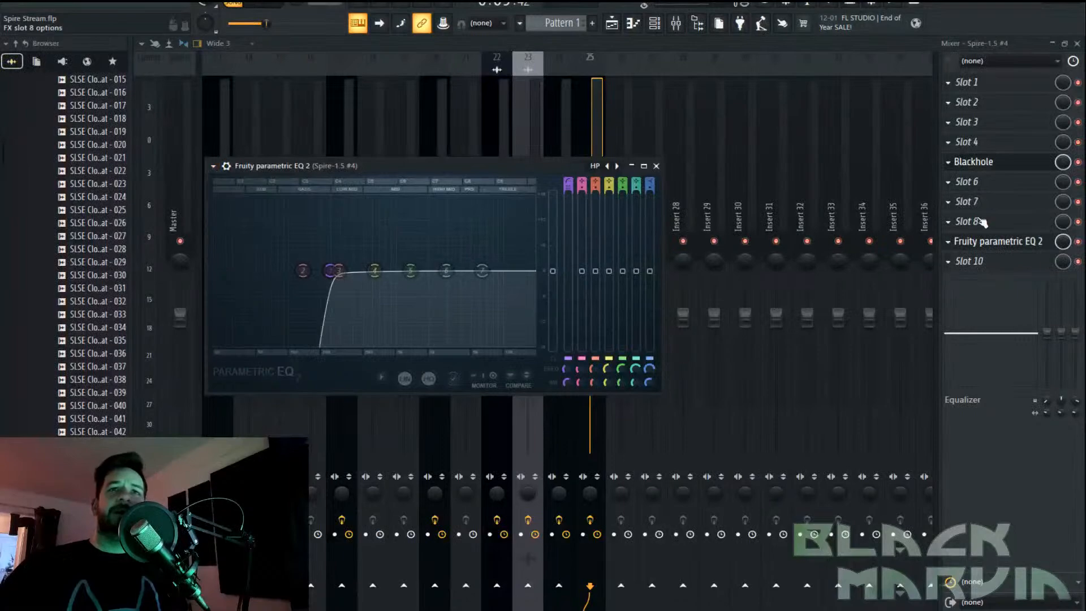
# Try the OrilRiver reverb in slot 8 with a decay time of 11.97 seconds, and remove it
pyautogui.click(998, 218)
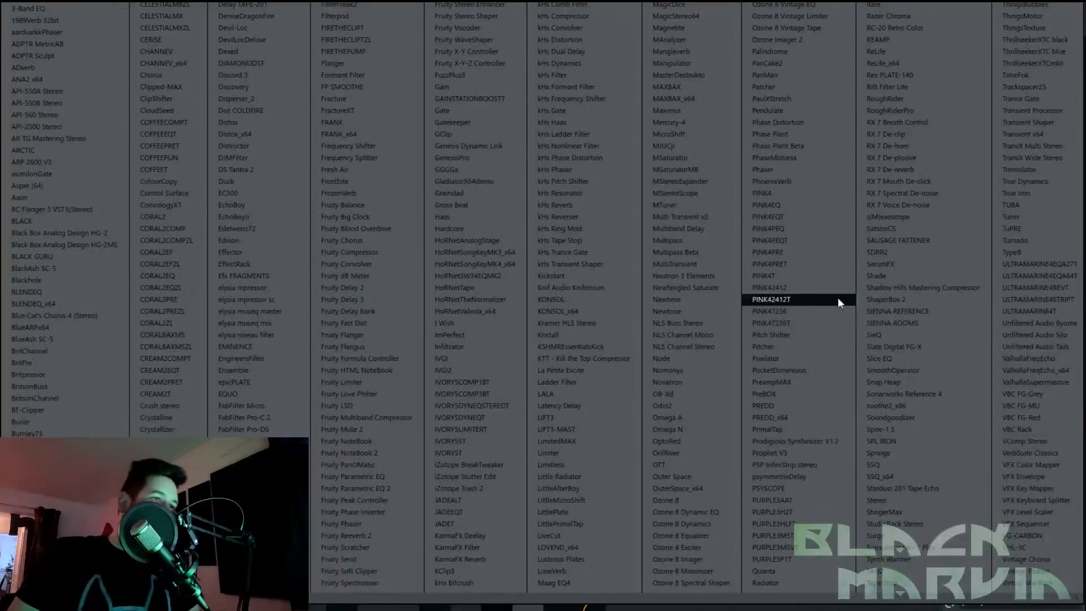
pyautogui.click(719, 452)
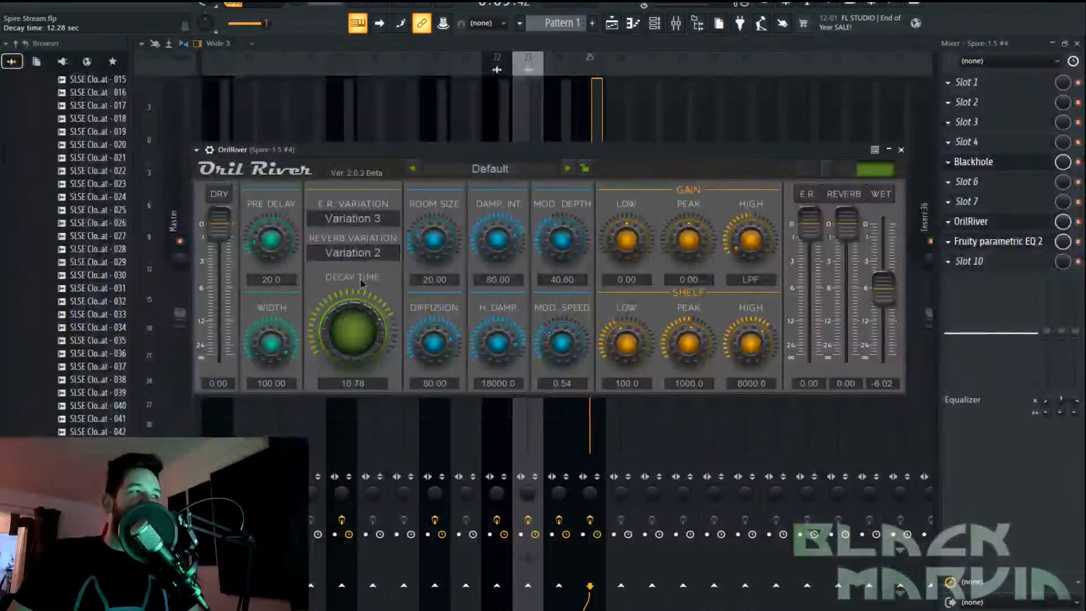
pyautogui.moveTo(364, 291); pyautogui.dragTo(367, 288)
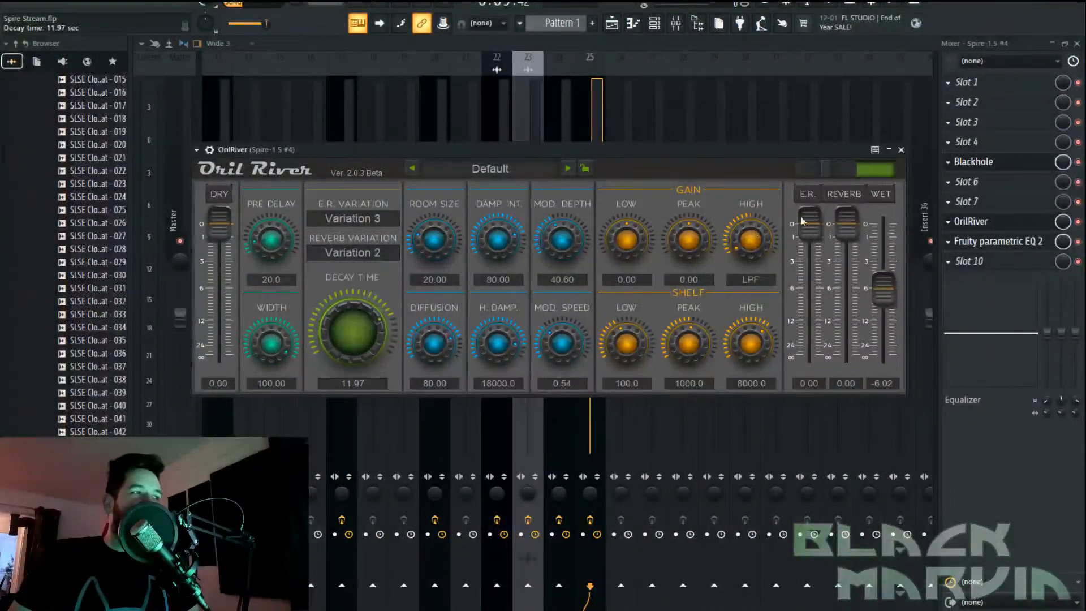
pyautogui.click(956, 224)
pyautogui.click(956, 224)
# Search all effect plugins for "tail" and load Unfiltered Audio Tails into slot 7 of the Spire-1.5 #4 track
pyautogui.click(956, 224)
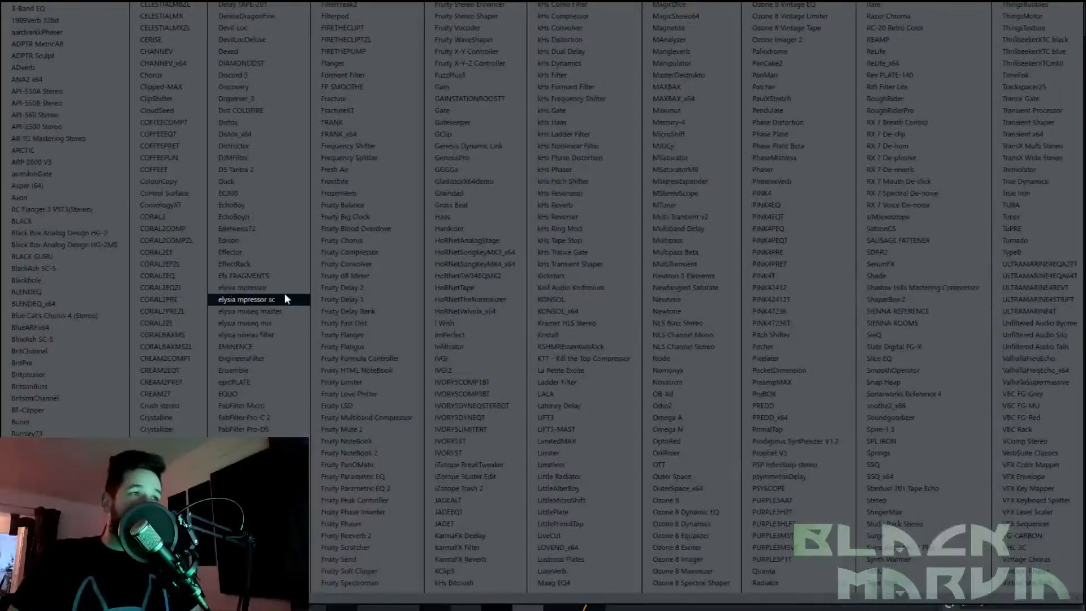
pyautogui.click(63, 4)
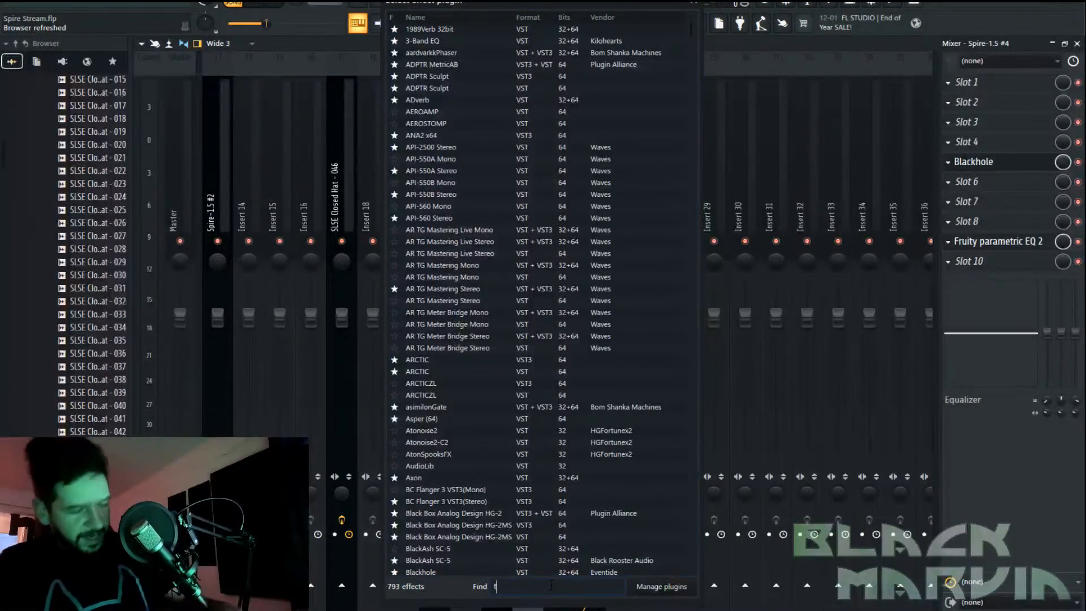
pyautogui.write('tail')
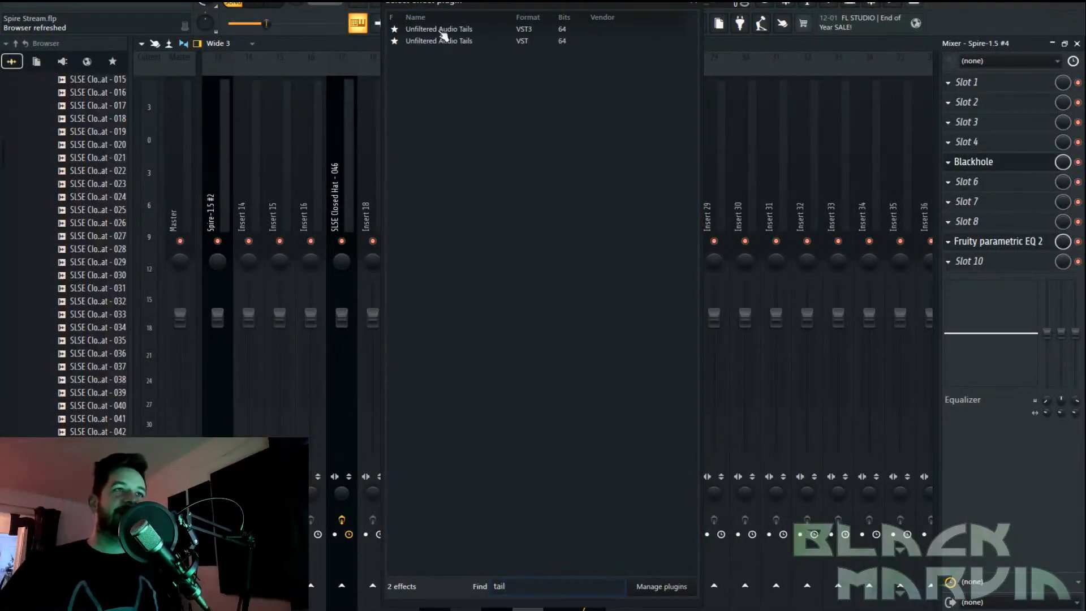
pyautogui.doubleClick(442, 33)
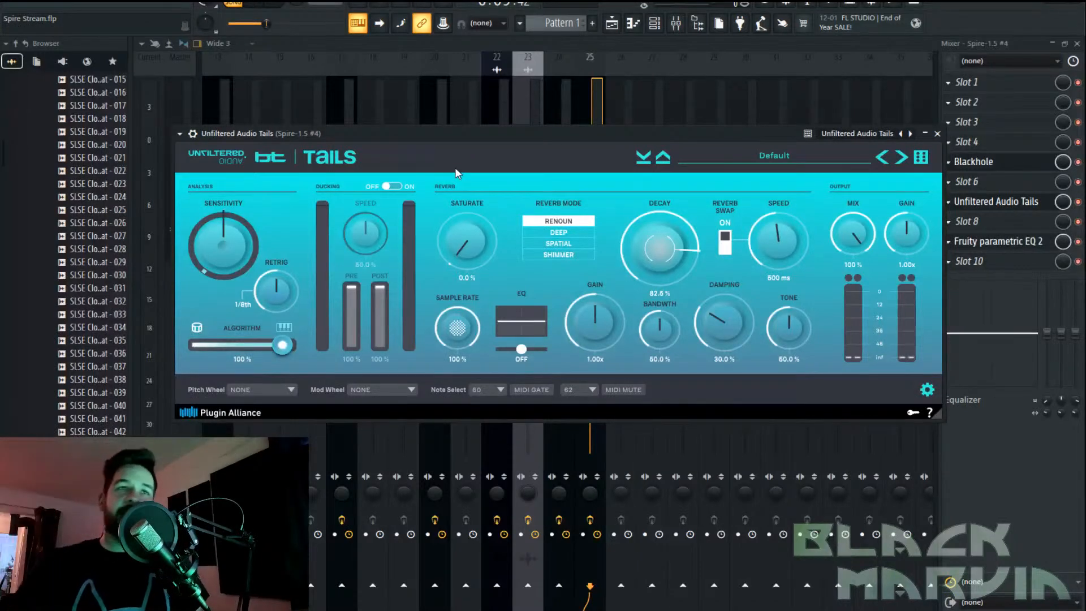
# Delete Unfiltered Audio Tails from slot 7 of the Spire-1.5 #4 mixer track
pyautogui.click(960, 207)
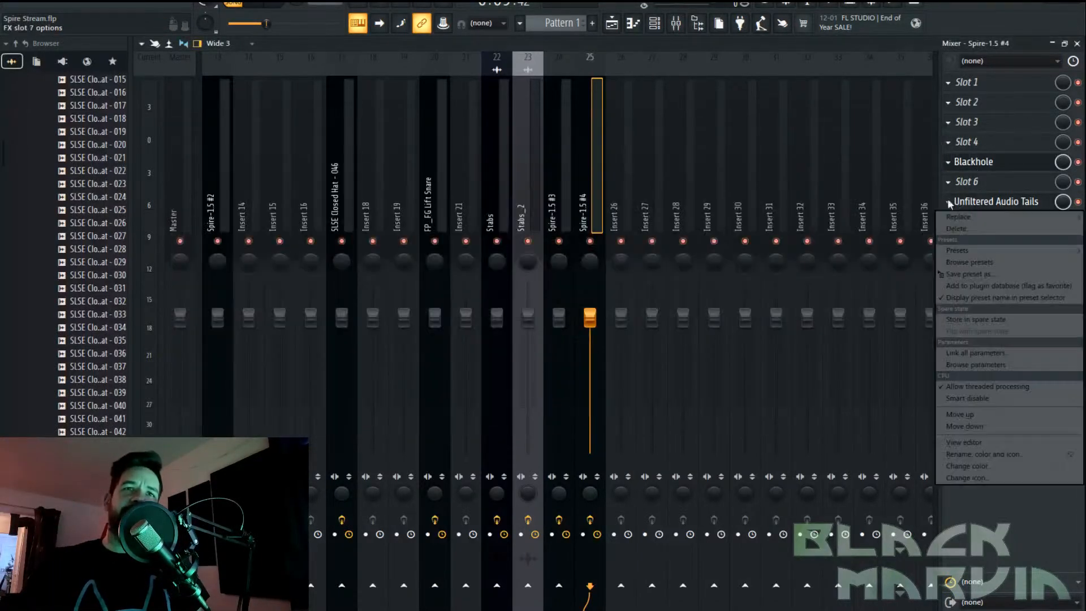
pyautogui.click(951, 202)
pyautogui.press('Escape')
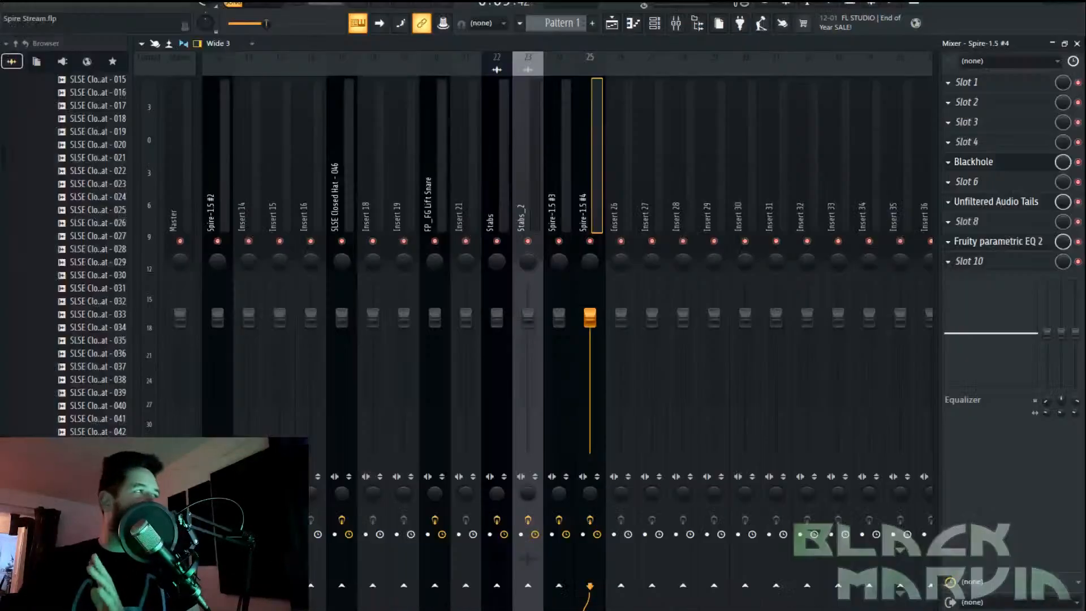
pyautogui.rightClick(965, 201)
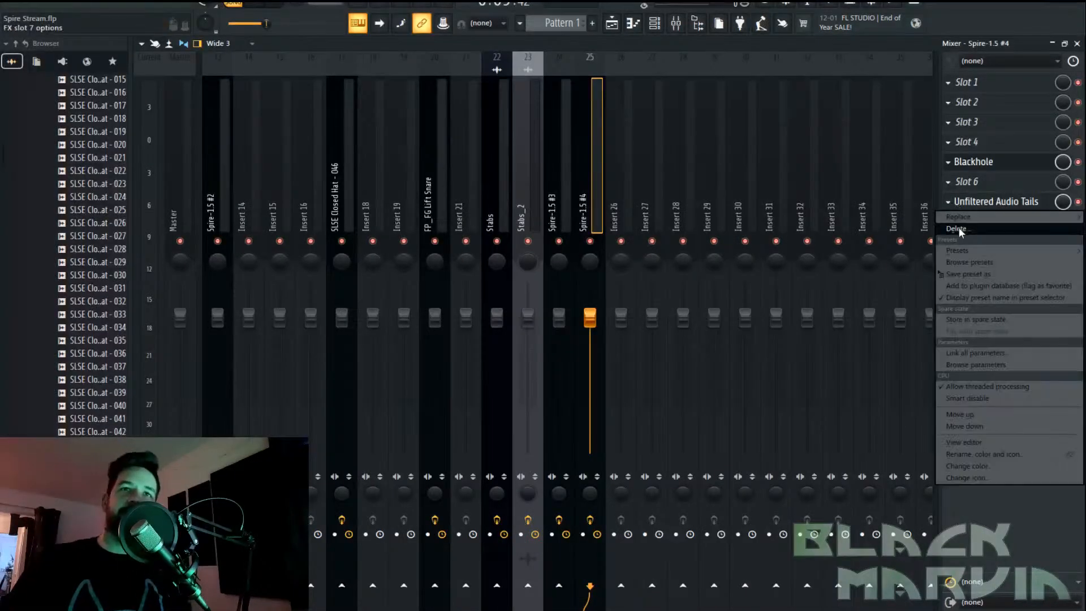
pyautogui.click(957, 229)
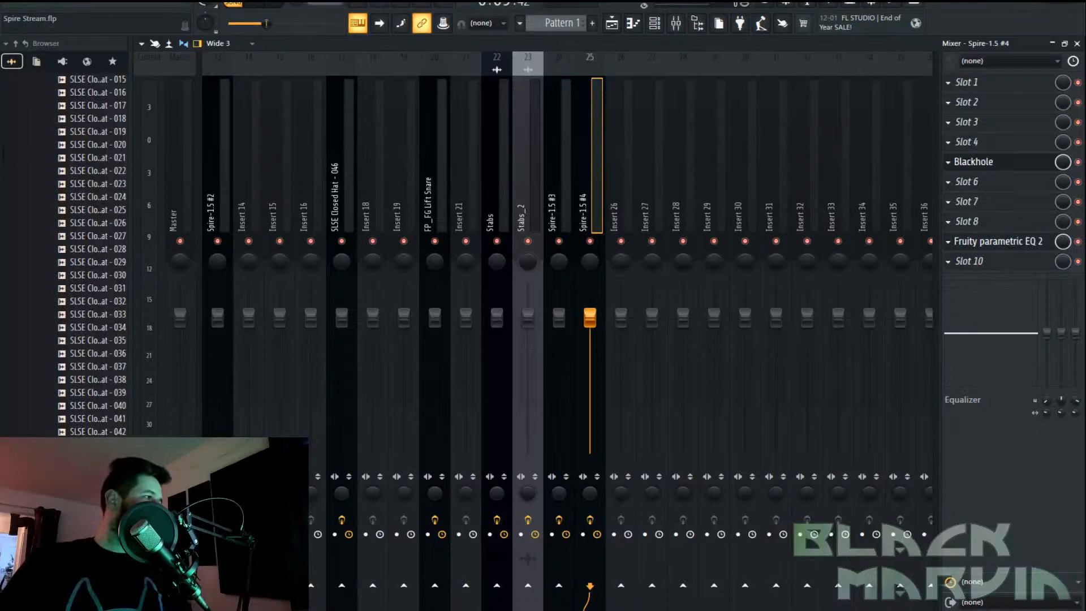
# Play the song from bar 6 to audition the response pluck with Blackhole and the EQ, and replay that section
pyautogui.press('space')
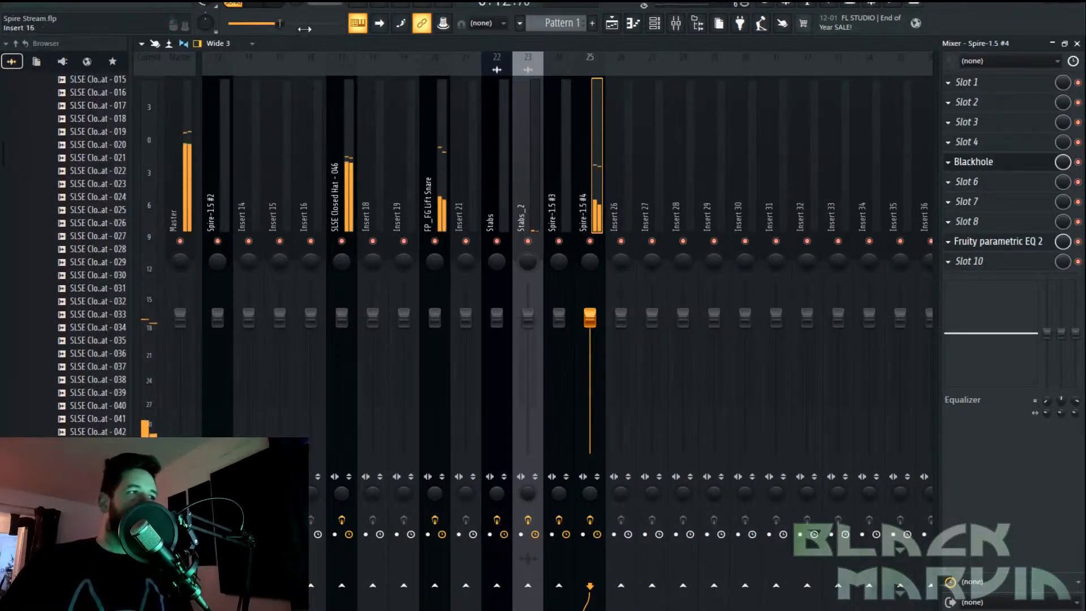
pyautogui.moveTo(285, 24); pyautogui.dragTo(265, 23)
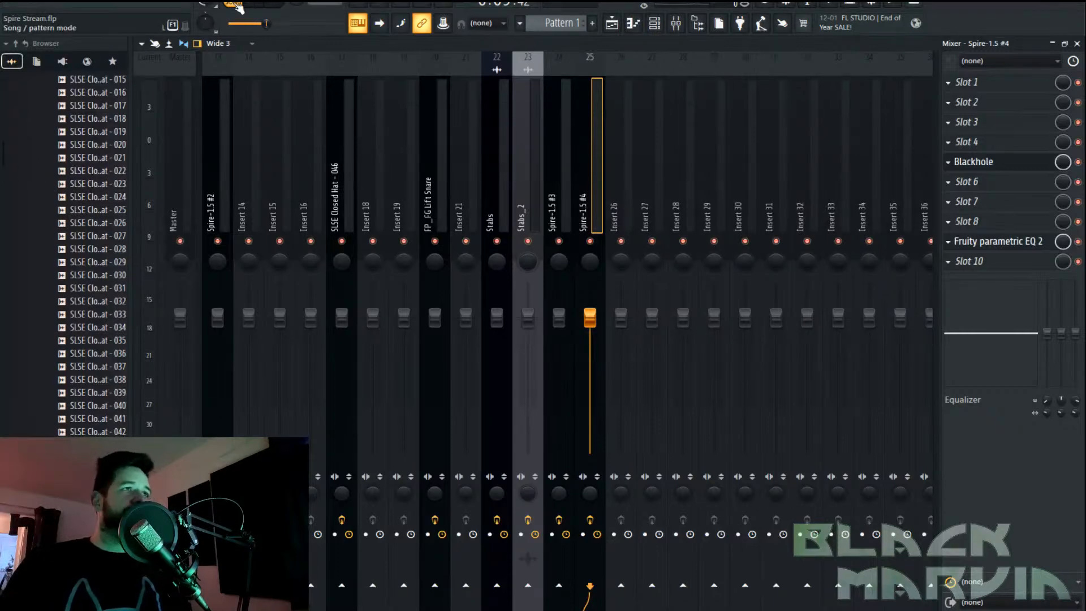
pyautogui.press('space')
# Load Duck into slot 8 of the Spire-1.5 #4 mixer track and apply one of its presets
pyautogui.click(1004, 224)
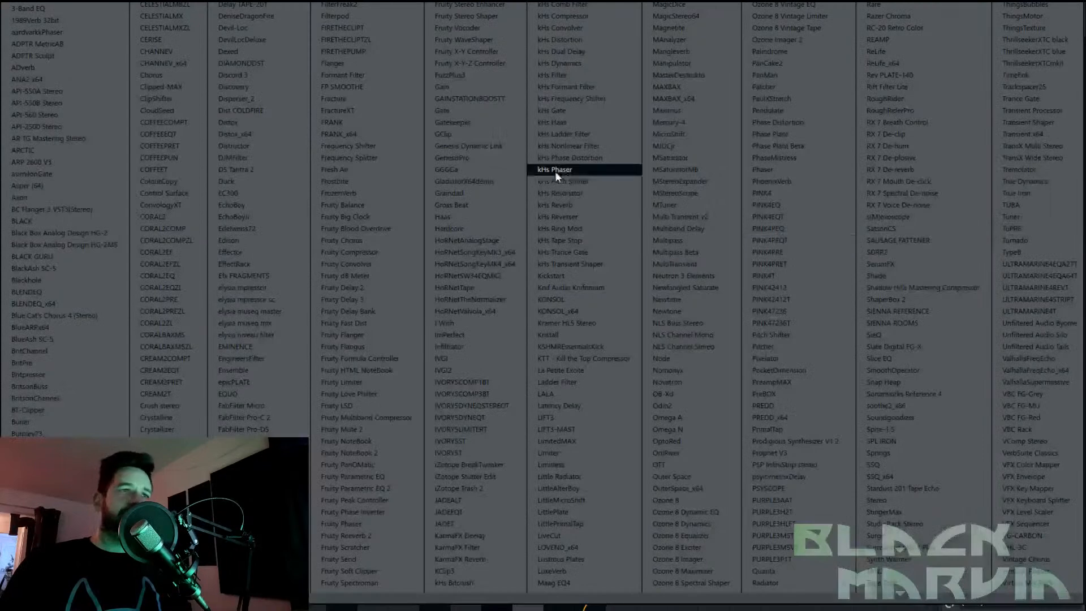
pyautogui.click(255, 182)
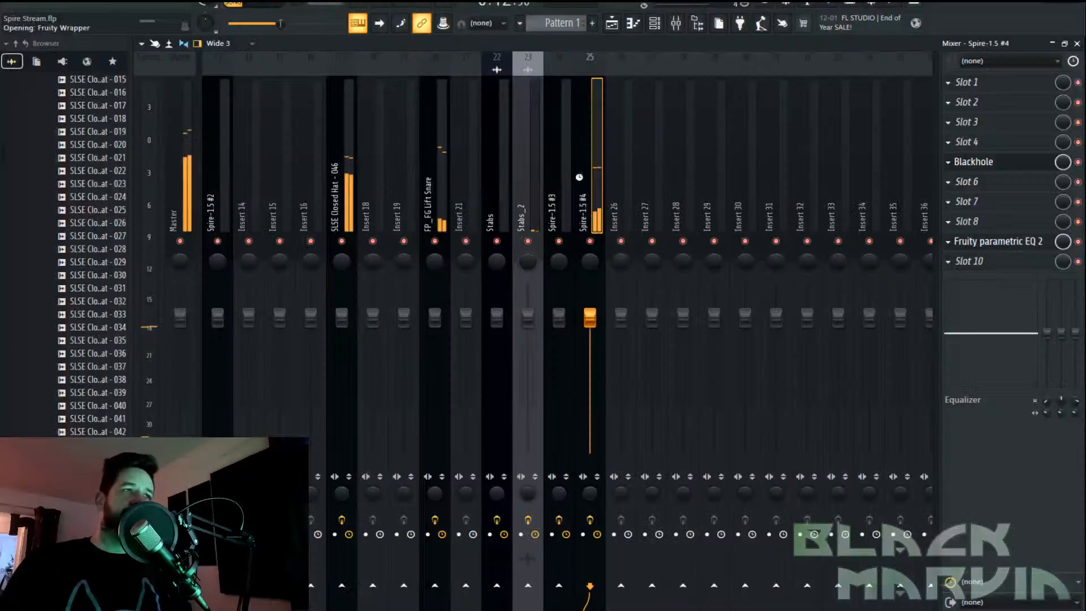
pyautogui.click(454, 170)
pyautogui.moveTo(452, 197)
pyautogui.click(539, 260)
# Play the arrangement from the start of bar 1 to hear the response pluck in context, and return to the mixer
pyautogui.click(612, 23)
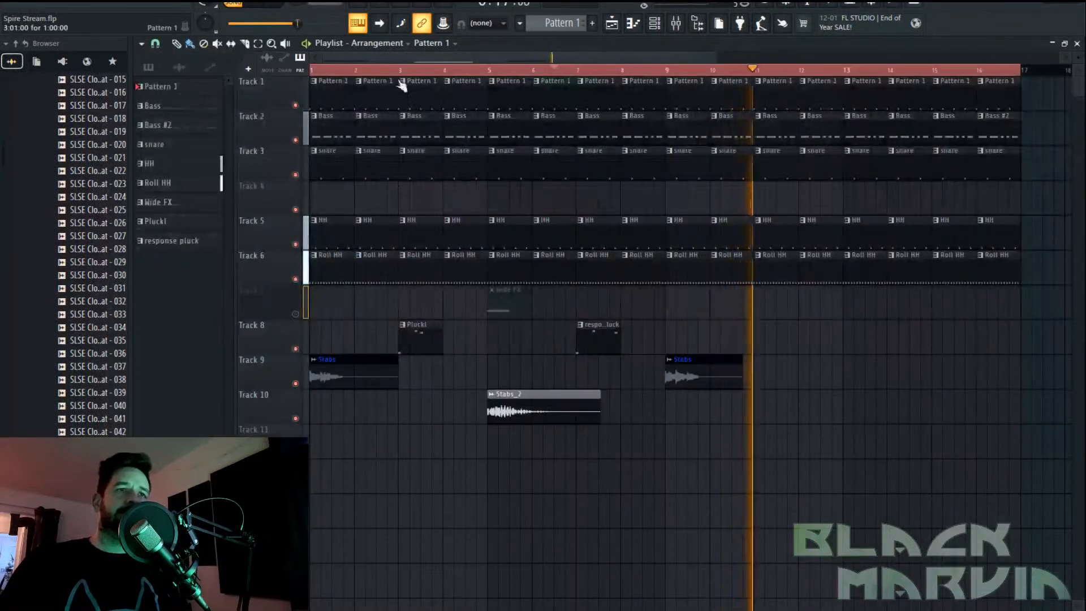
pyautogui.moveTo(356, 70); pyautogui.dragTo(311, 70)
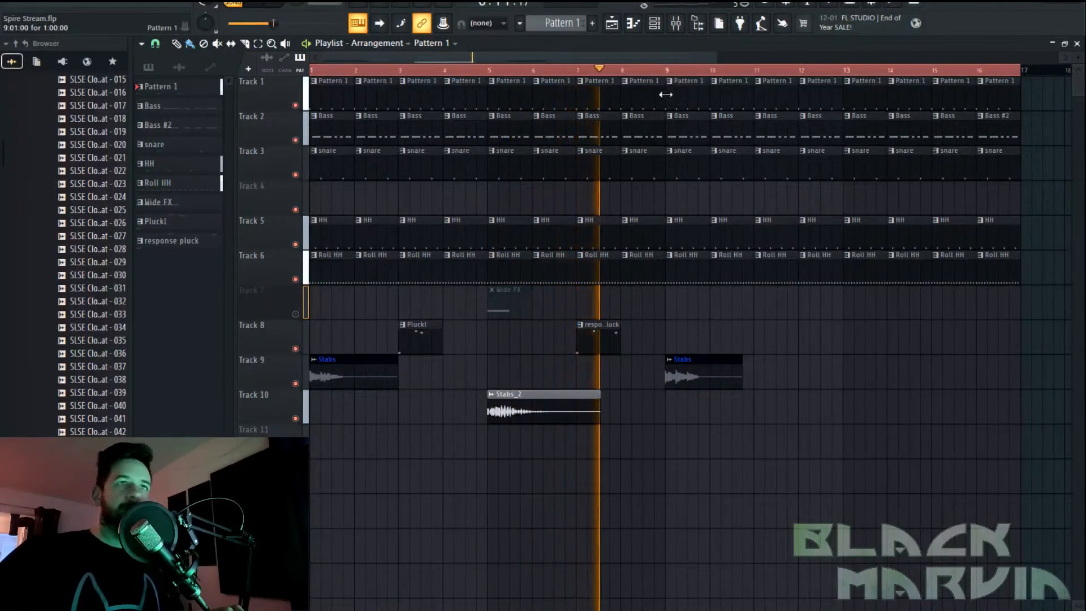
pyautogui.click(676, 23)
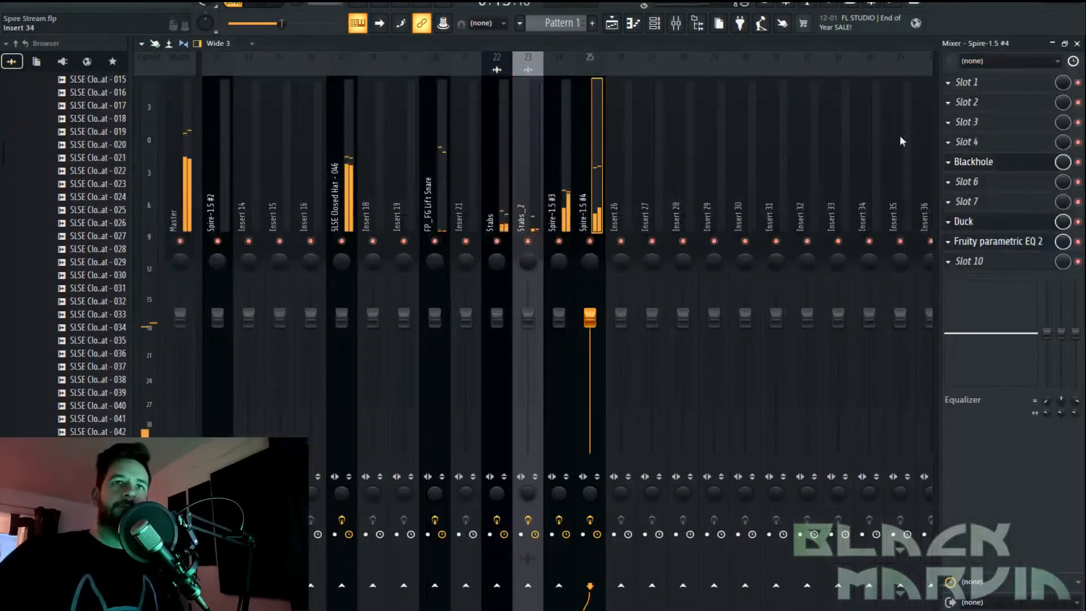
# Stop playback and reorder the Spire-1.5 #4 mixer track's effects, moving Blackhole to slot 2 and Duck to slot 4
pyautogui.press('space')
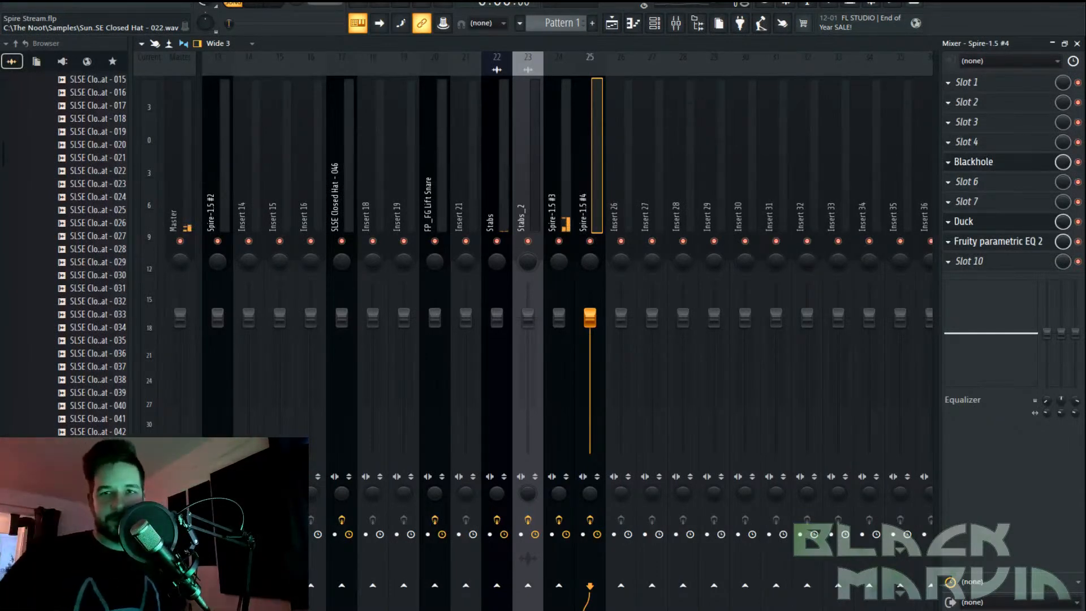
pyautogui.moveTo(1028, 163); pyautogui.dragTo(1027, 108)
pyautogui.moveTo(1005, 221); pyautogui.dragTo(1000, 147)
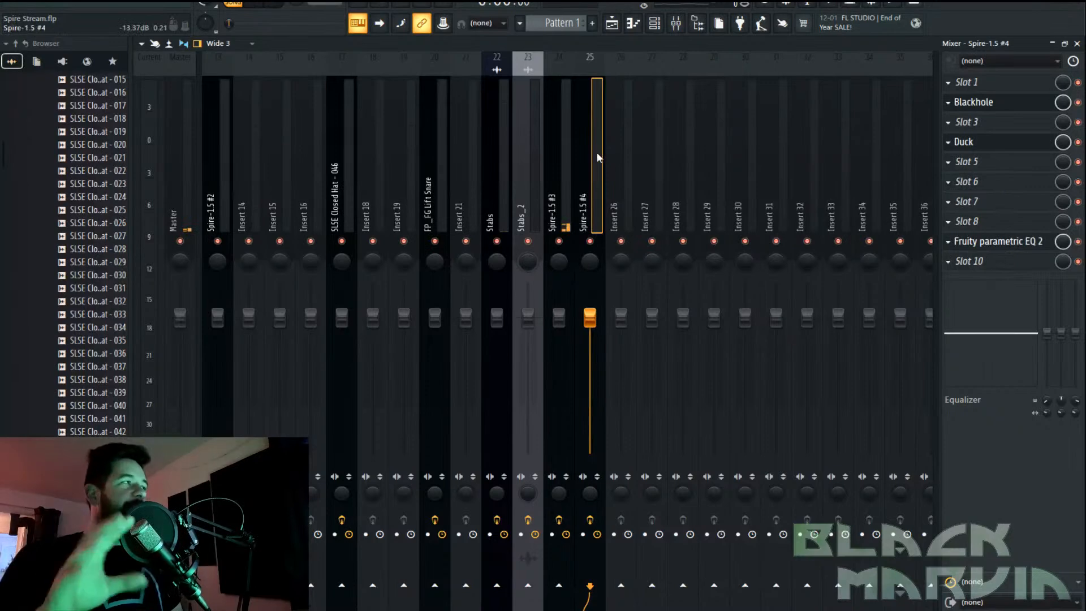
pyautogui.click(654, 22)
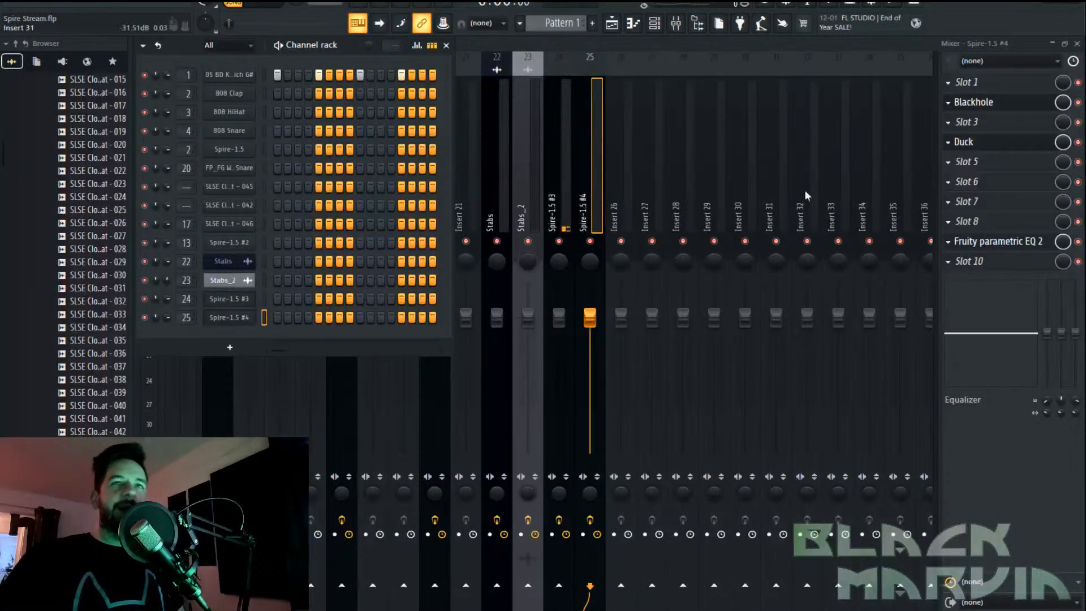
# Load Multipass into slot 7 of the Spire-1.5 #4 mixer track and apply its favorite preset N.O.T.T
pyautogui.click(1020, 206)
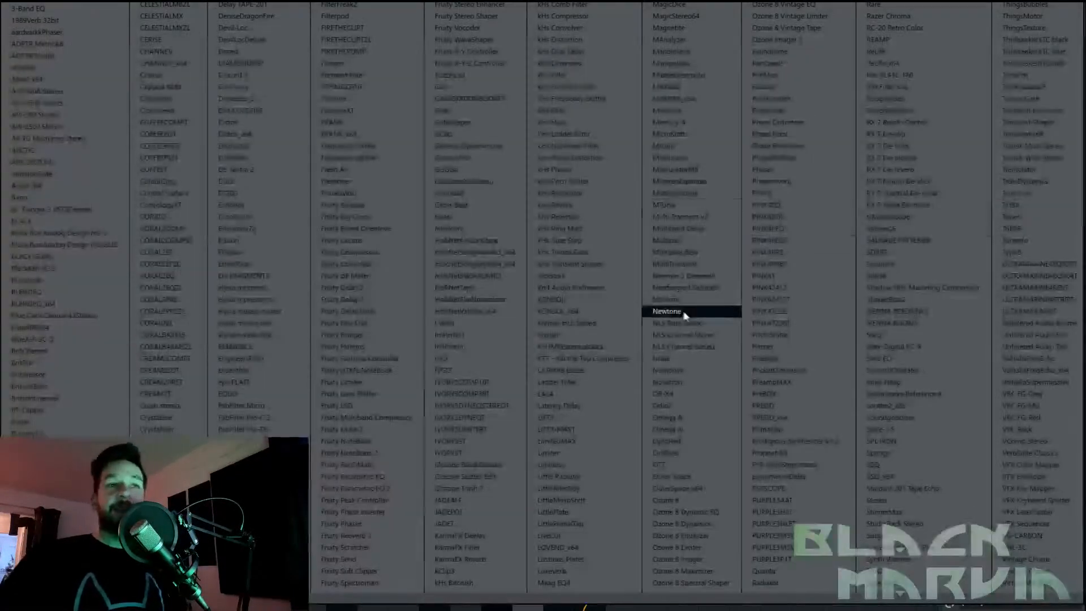
pyautogui.click(689, 239)
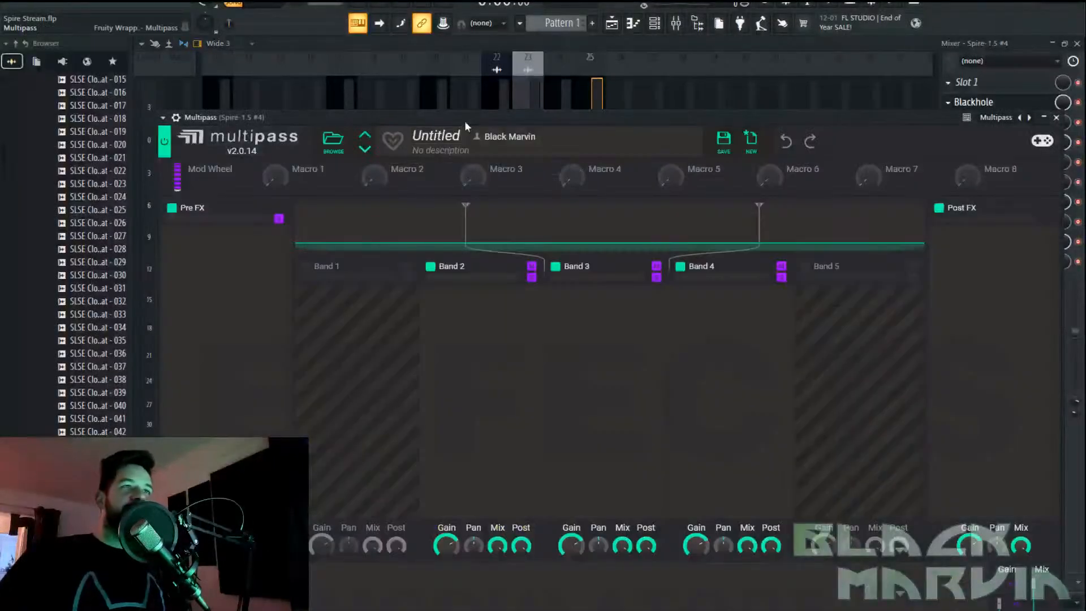
pyautogui.moveTo(464, 121); pyautogui.dragTo(524, 39)
pyautogui.click(382, 63)
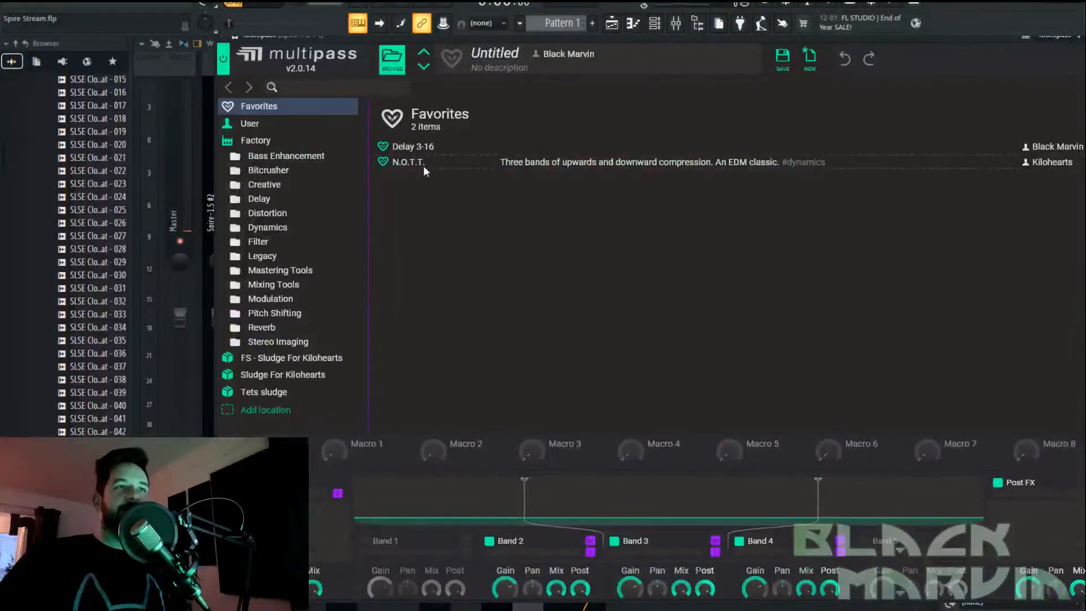
pyautogui.click(423, 164)
pyautogui.moveTo(997, 40); pyautogui.dragTo(975, 50)
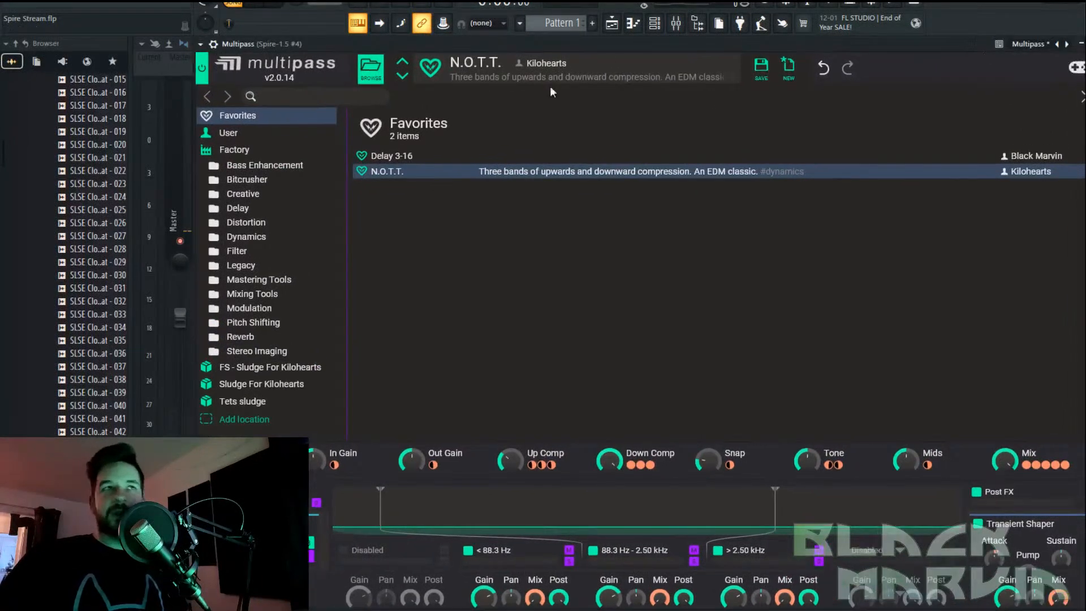
pyautogui.click(371, 68)
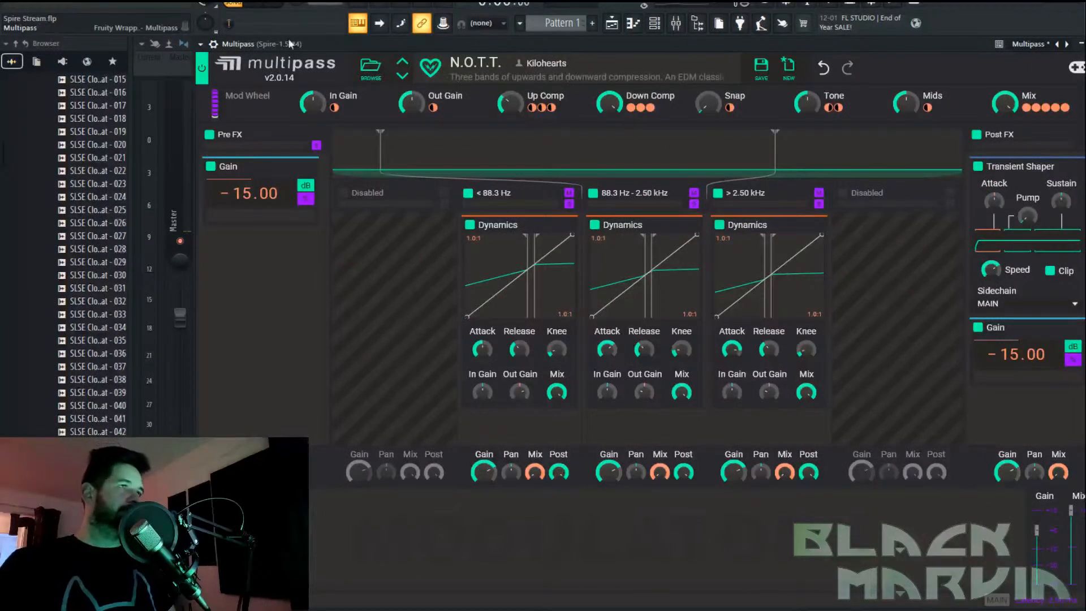
# Play the arrangement with the playlist in view to hear the response pluck through Multipass, and stop playback
pyautogui.press('space')
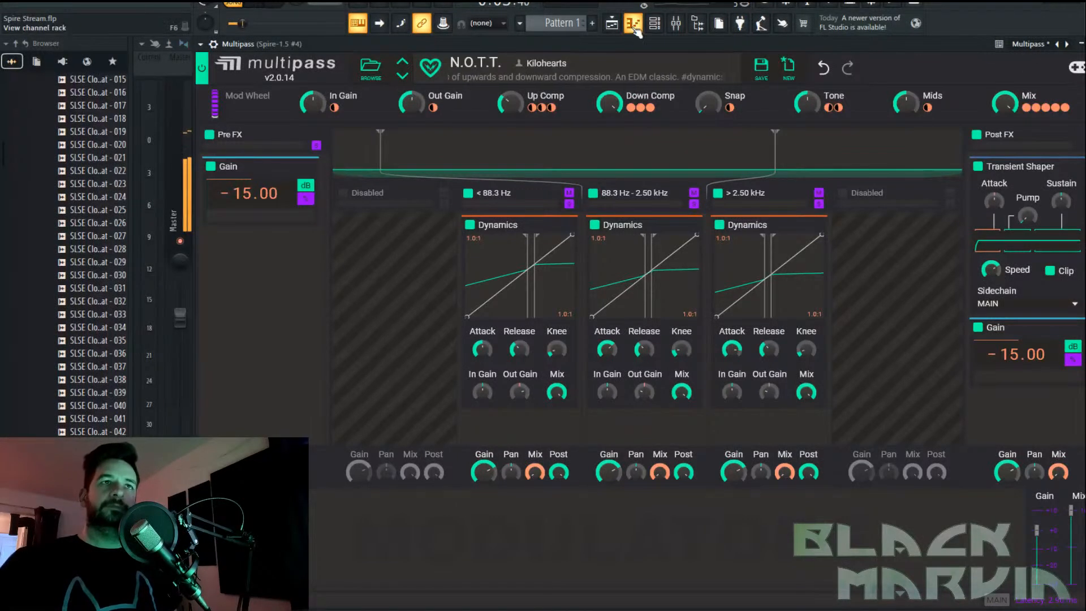
pyautogui.click(617, 28)
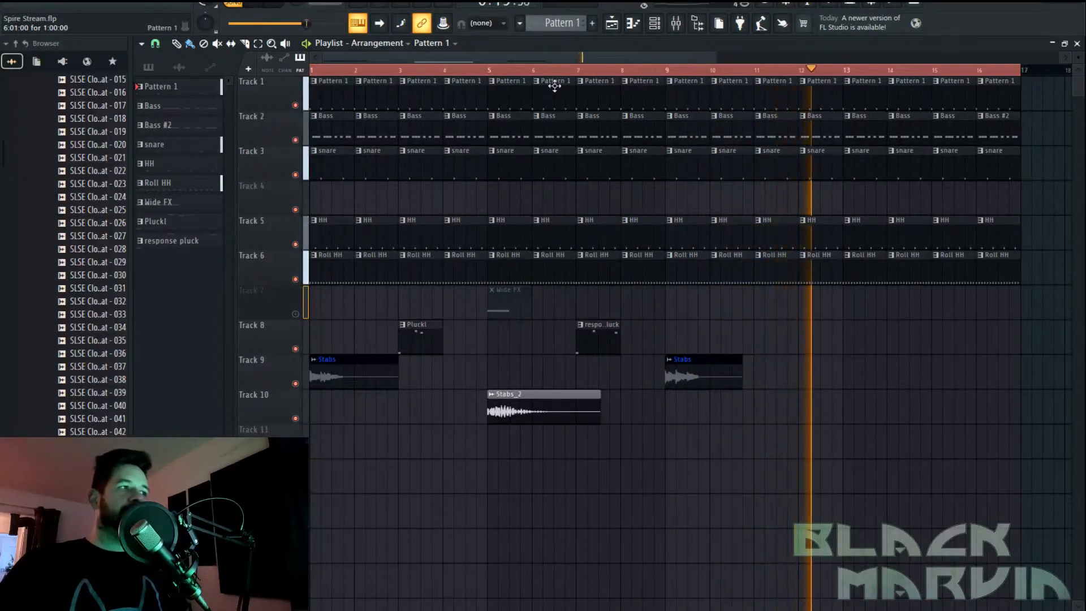
pyautogui.click(286, 6)
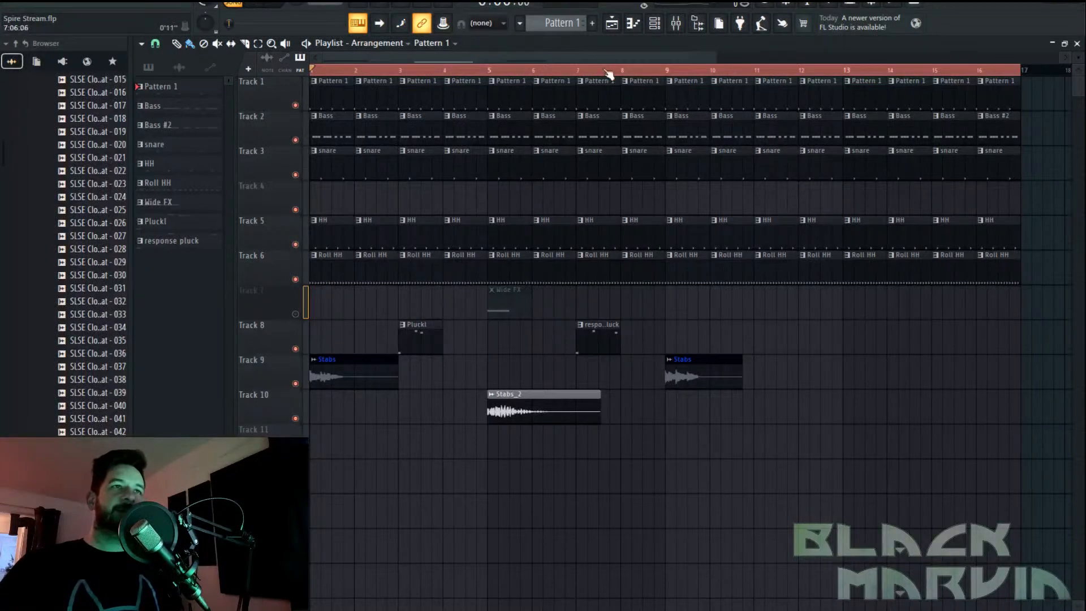
# Move Multipass to slot 6 and Fruity parametric EQ 2 to slot 8 on the Spire-1.5 #4 mixer track
pyautogui.click(674, 25)
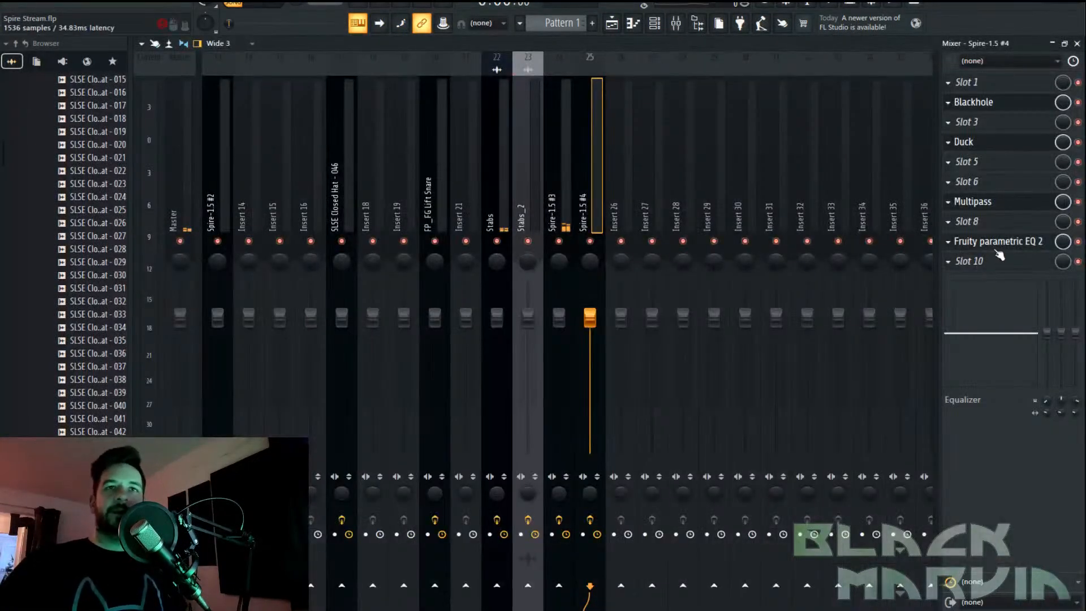
pyautogui.moveTo(999, 253); pyautogui.dragTo(999, 226)
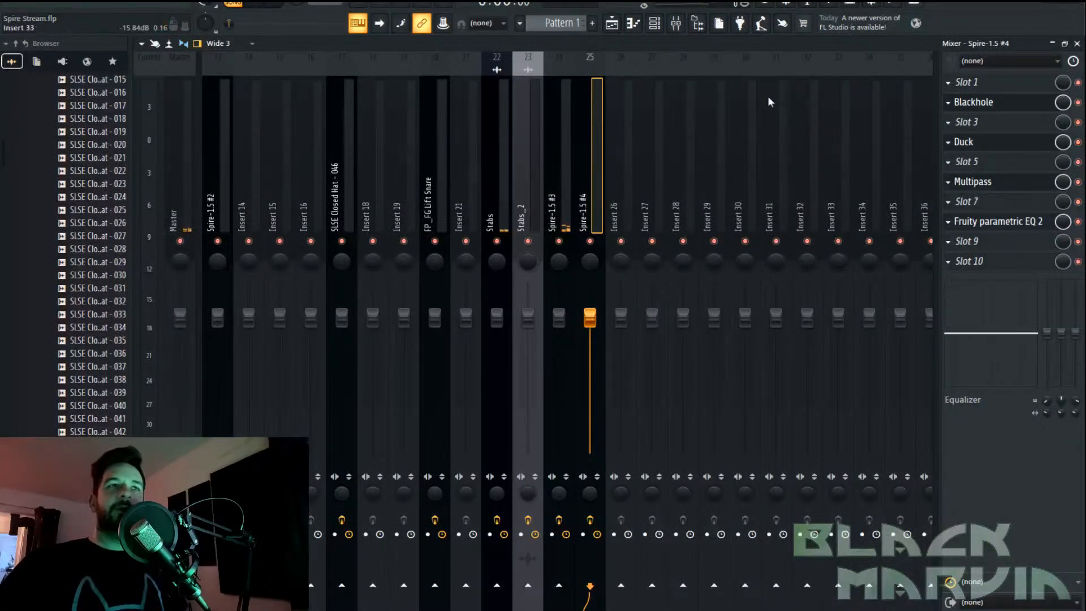
pyautogui.click(614, 24)
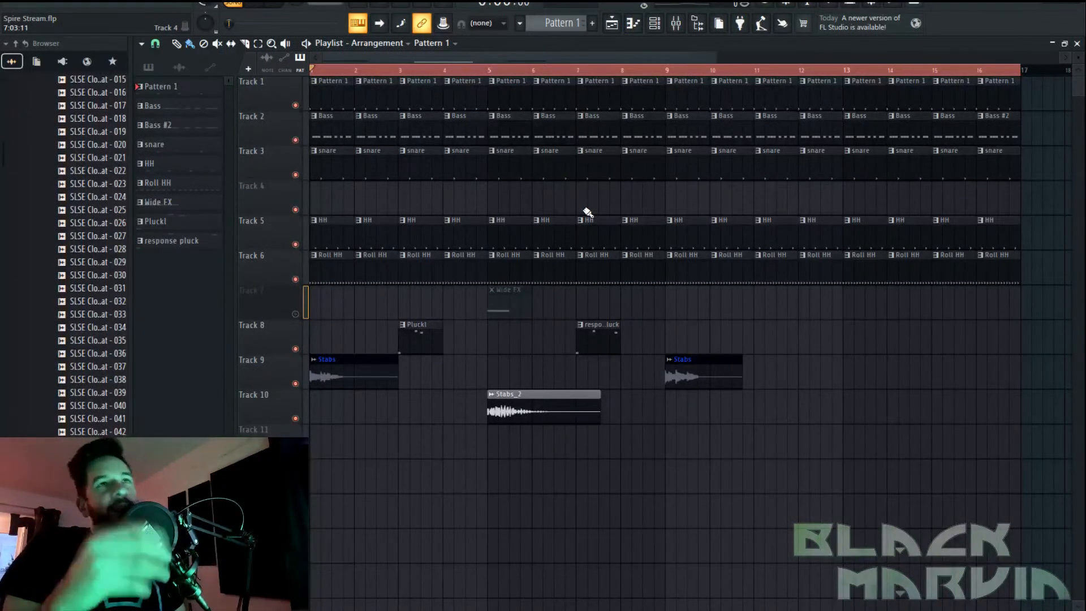
pyautogui.click(676, 23)
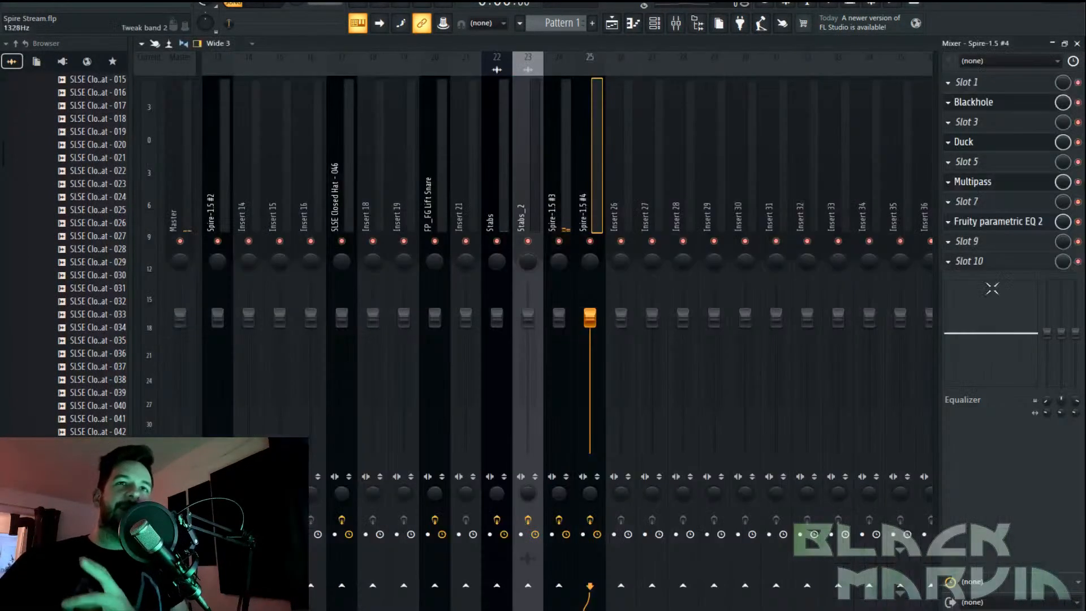
pyautogui.click(1009, 263)
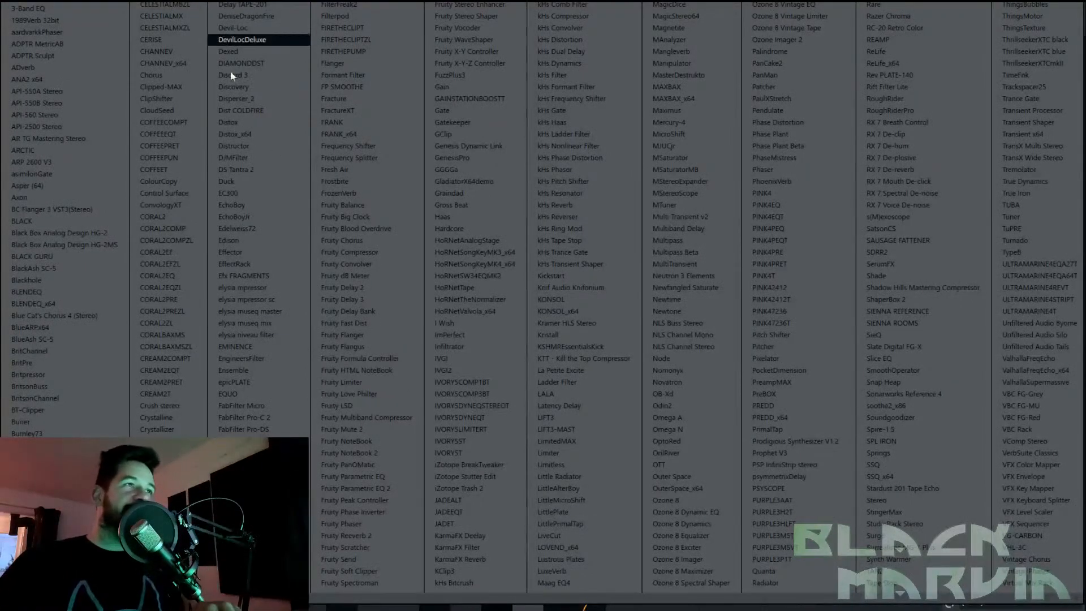
pyautogui.click(566, 603)
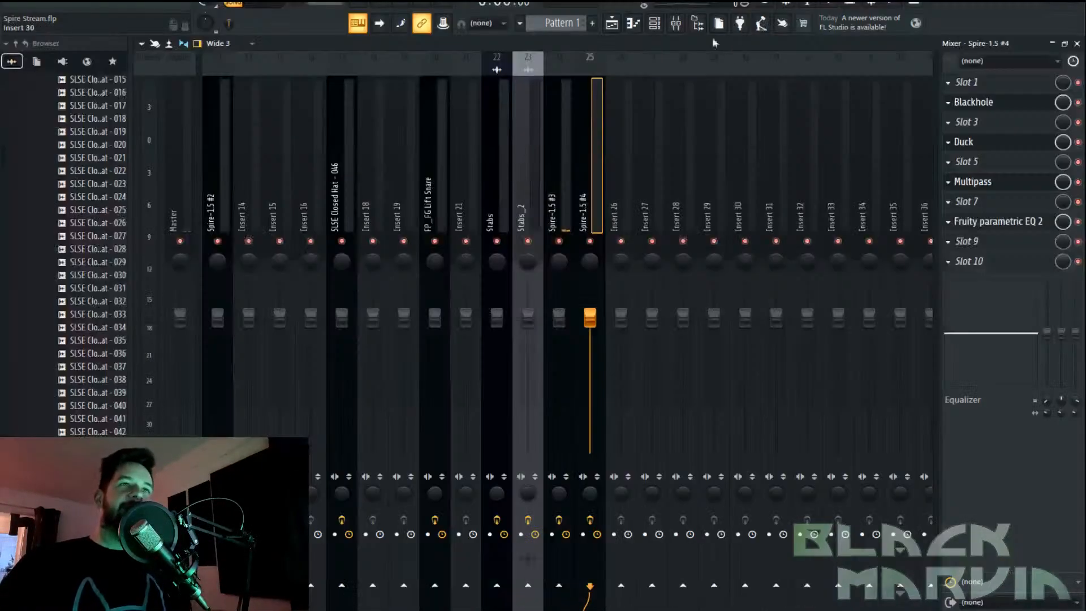
pyautogui.click(612, 25)
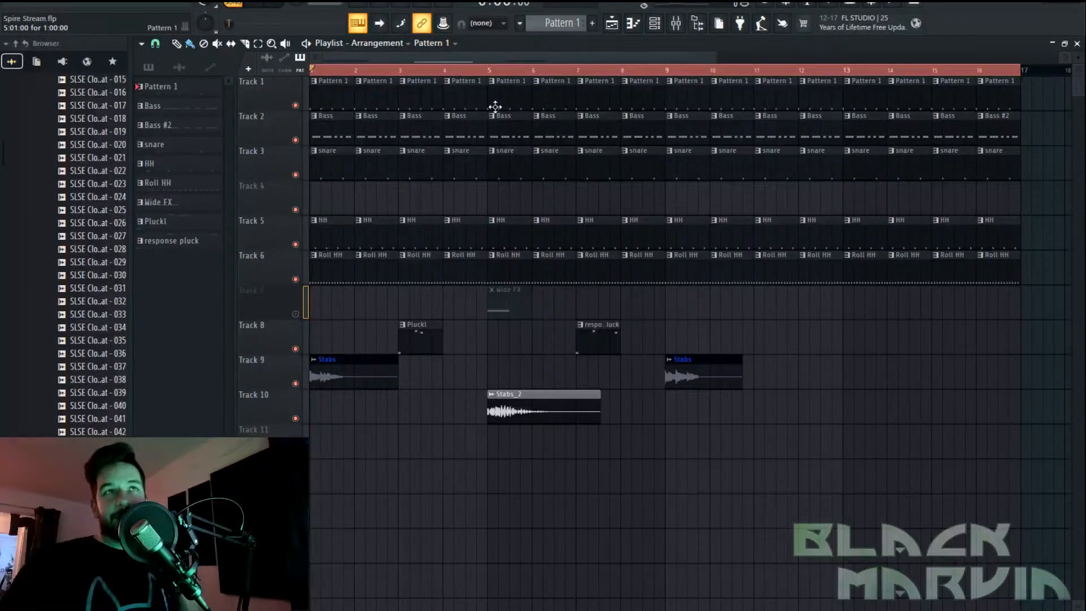
pyautogui.click(676, 23)
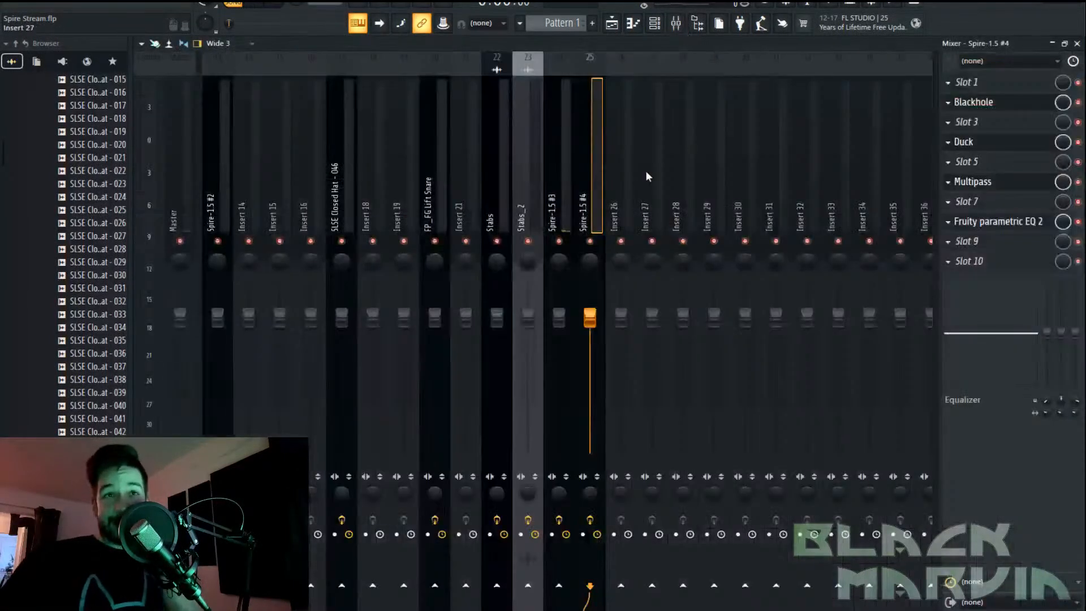
# Load Edison into slot 10 of the Spire-1.5 #4 mixer track and arm it to record on input
pyautogui.click(987, 261)
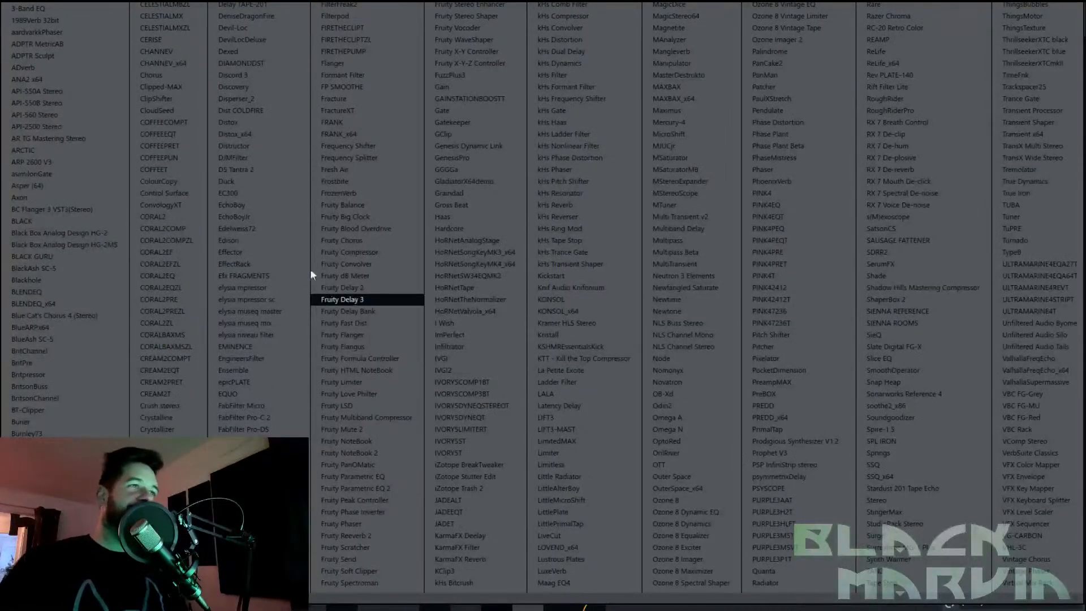
pyautogui.click(250, 242)
pyautogui.click(330, 204)
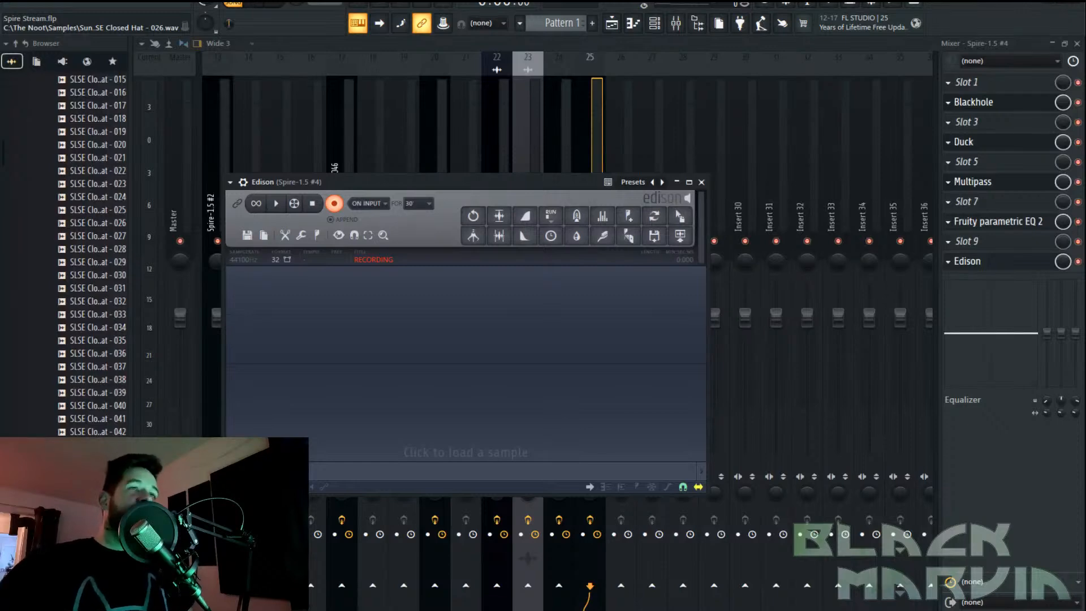
pyautogui.click(612, 47)
# Select the Bass #2 pattern and view the Spire-1.5 channel's bass preset in its synth window, closing it when done
pyautogui.click(617, 27)
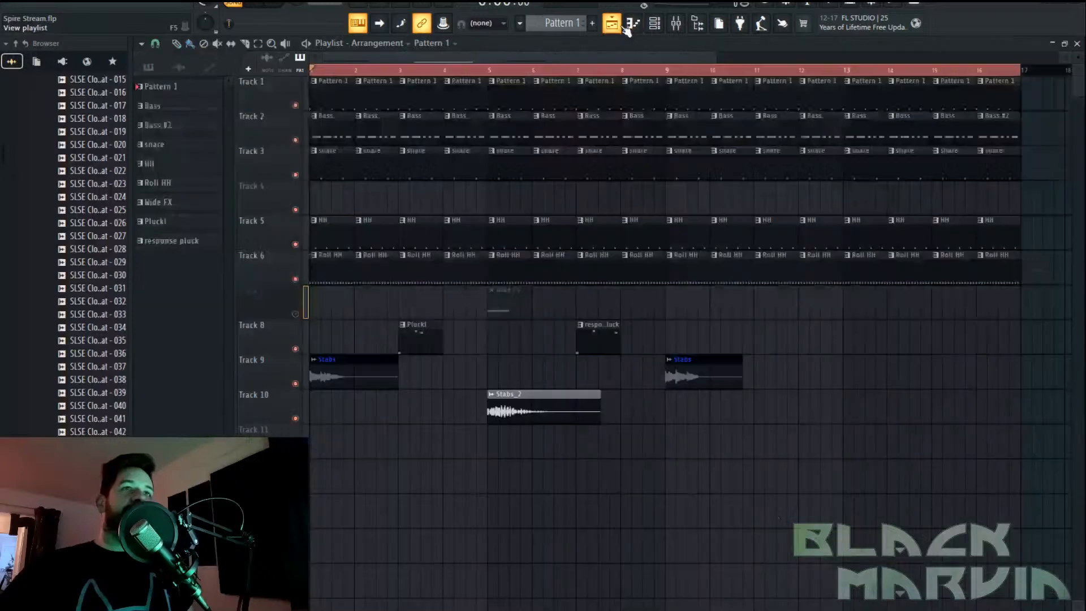
pyautogui.click(659, 26)
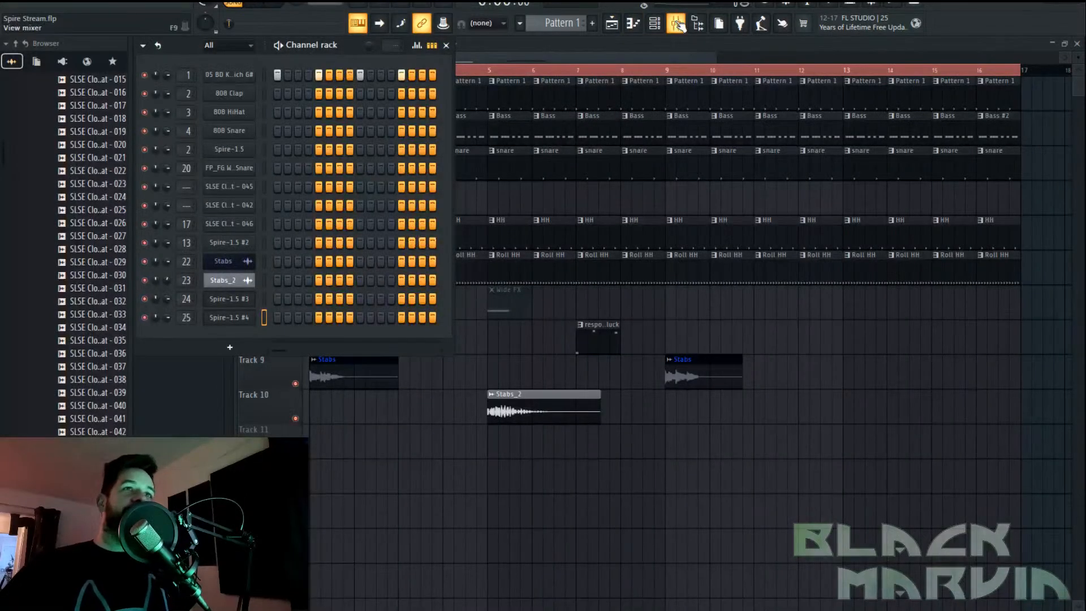
pyautogui.click(656, 25)
pyautogui.click(547, 28)
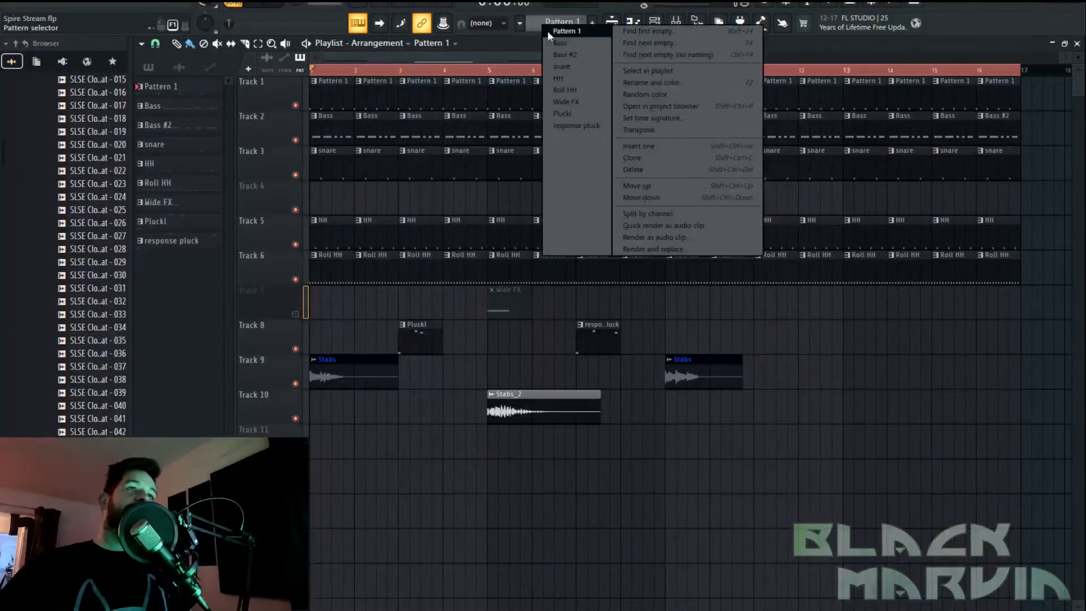
pyautogui.click(575, 56)
pyautogui.click(654, 24)
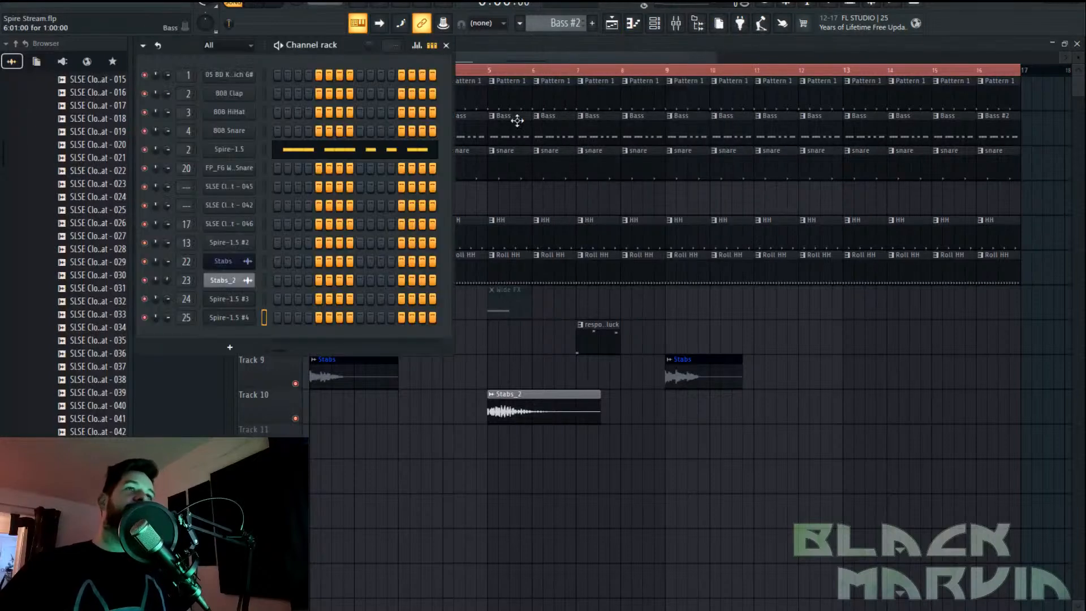
pyautogui.click(224, 154)
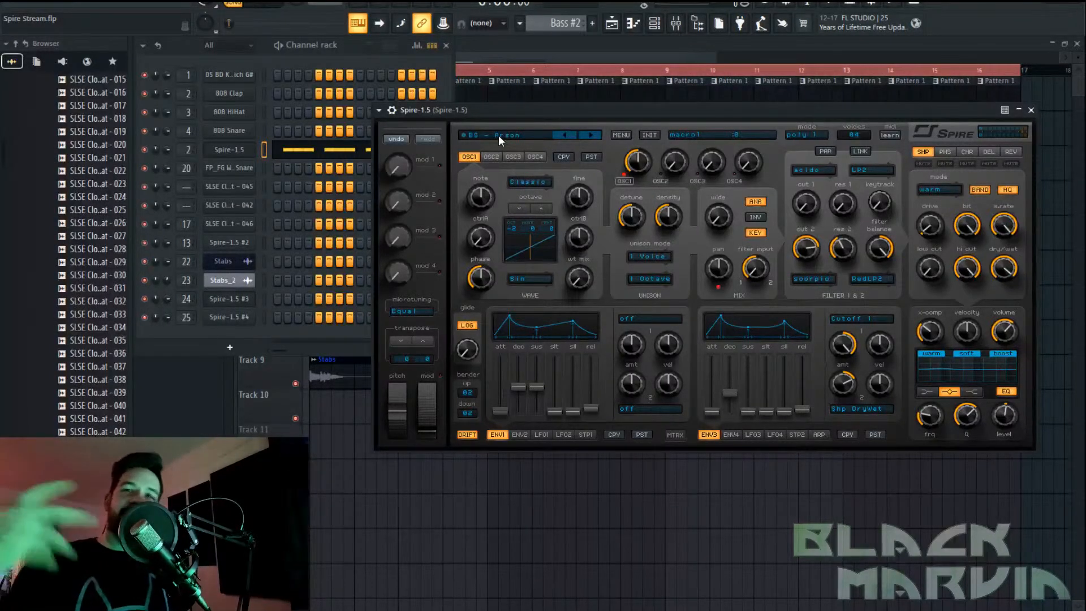
pyautogui.click(1031, 111)
# Load CORAL2EQ into slot 9 of the Spire-1.5 bass mixer track
pyautogui.click(679, 28)
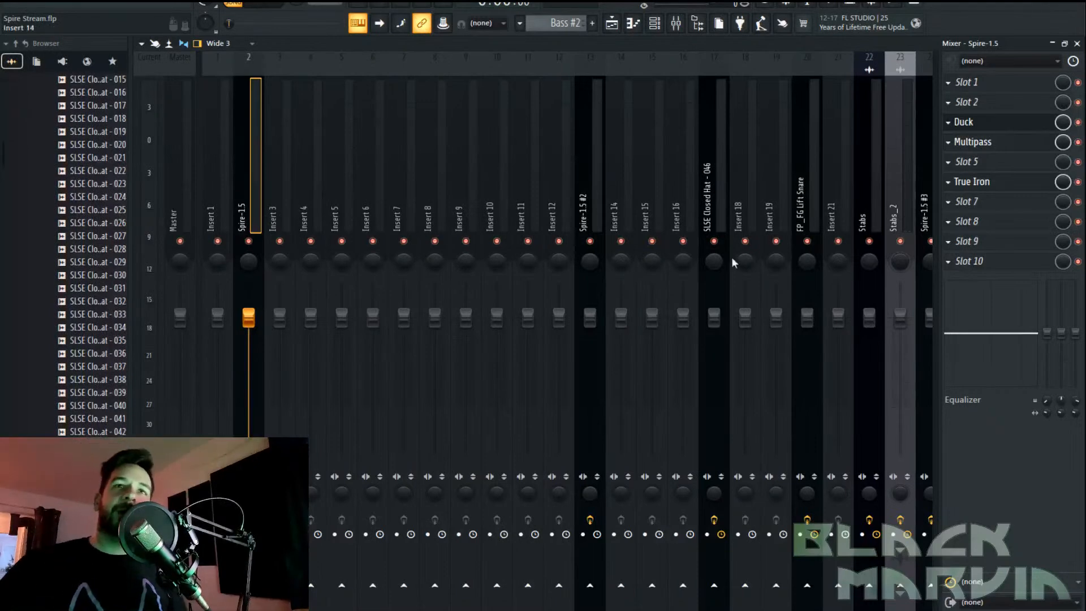
pyautogui.click(964, 241)
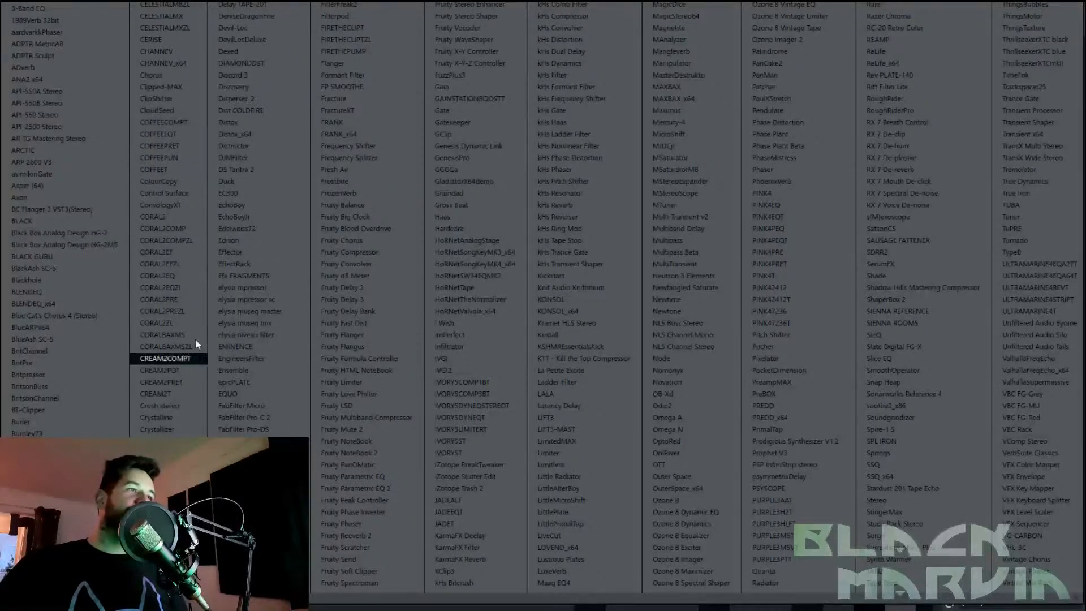
pyautogui.click(182, 275)
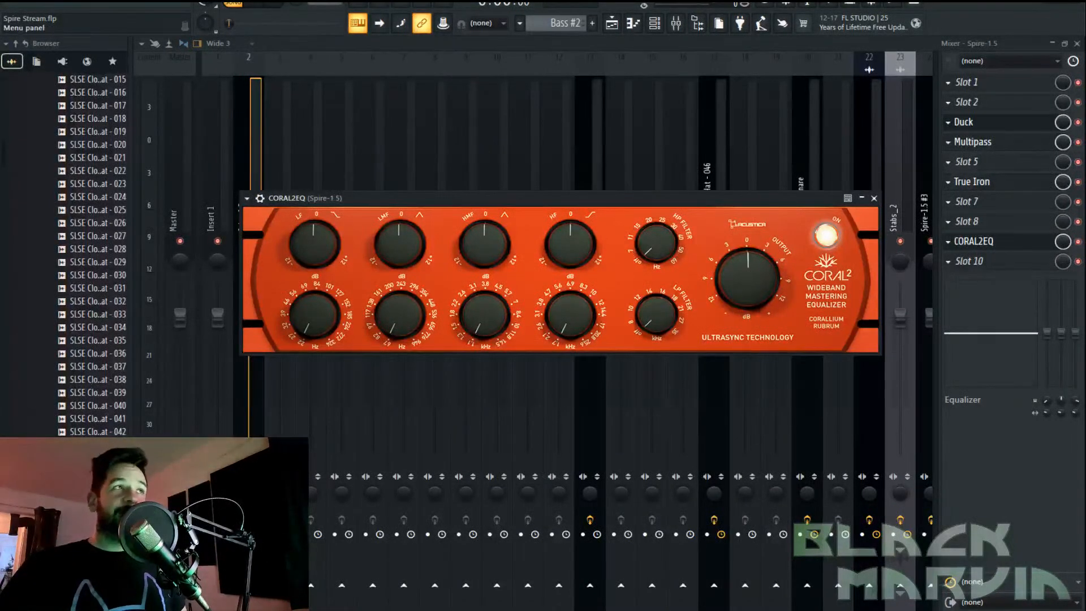
# Examine the plugin performance monitor for each plugin's processor load, compare it with the closed hat and Spire-1.5 #2 tracks, and close it
pyautogui.click(132, 5)
pyautogui.click(141, 163)
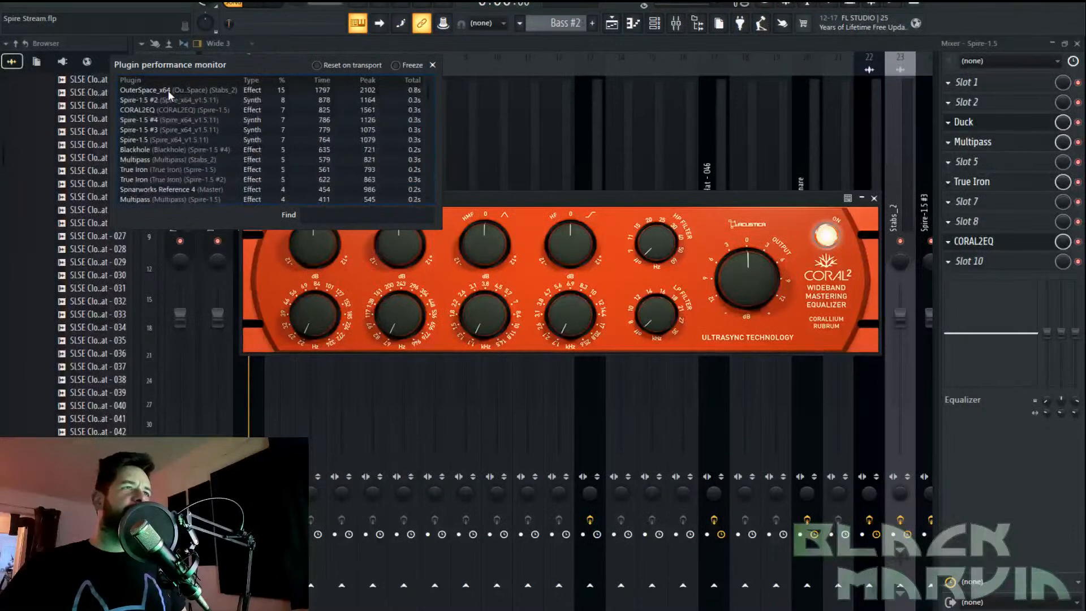
pyautogui.click(653, 47)
pyautogui.click(721, 169)
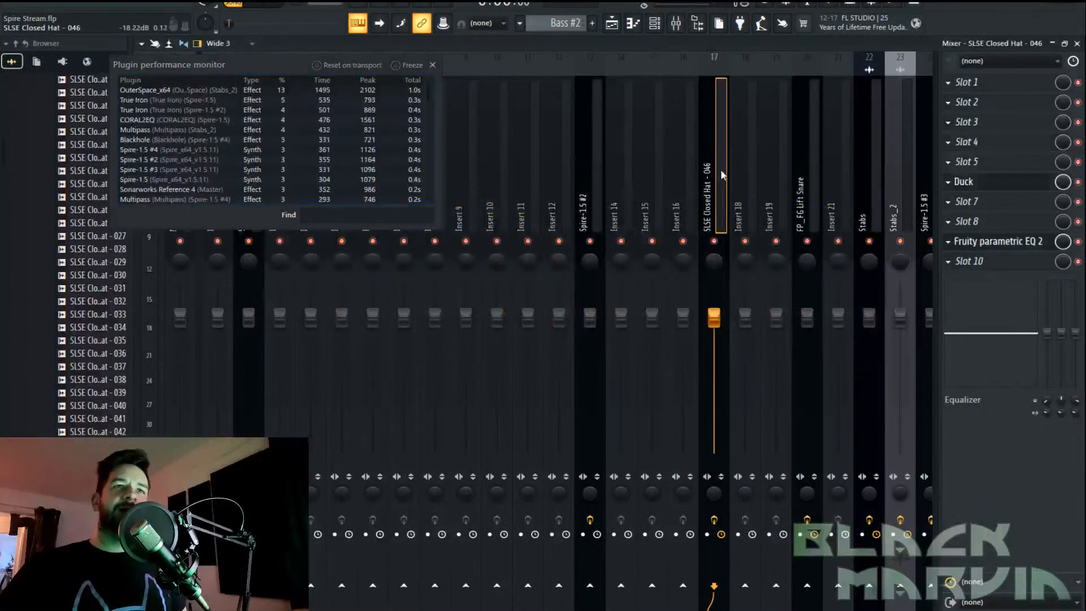
pyautogui.click(589, 156)
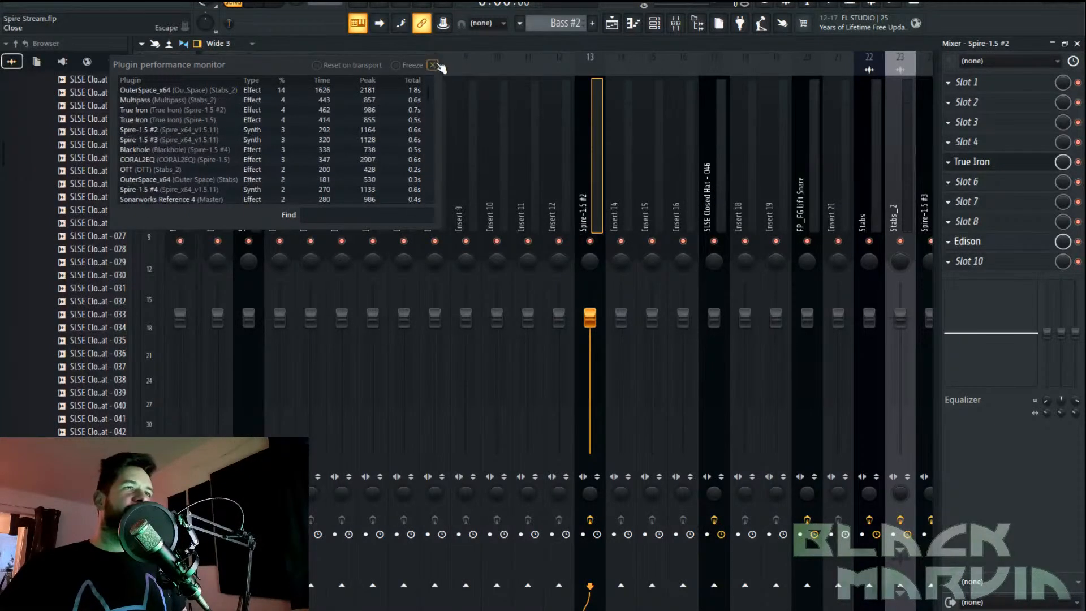
pyautogui.click(435, 65)
# Examine the effect chains on the mixer tracks from Insert 16 through the snare and Stabs to Spire-1.5 #3 and #4
pyautogui.click(715, 186)
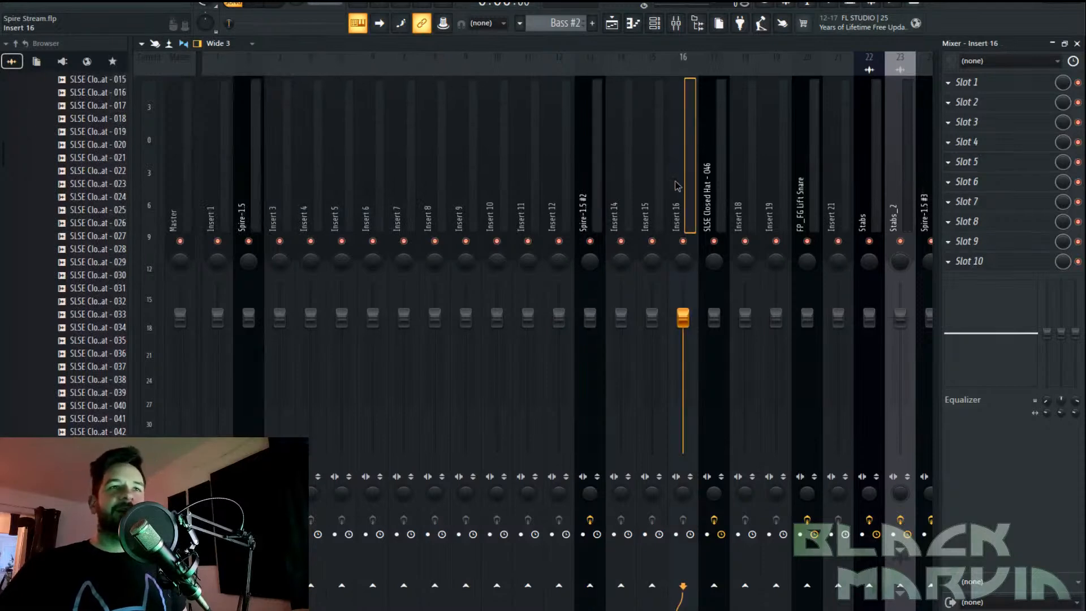
pyautogui.click(805, 195)
pyautogui.click(837, 198)
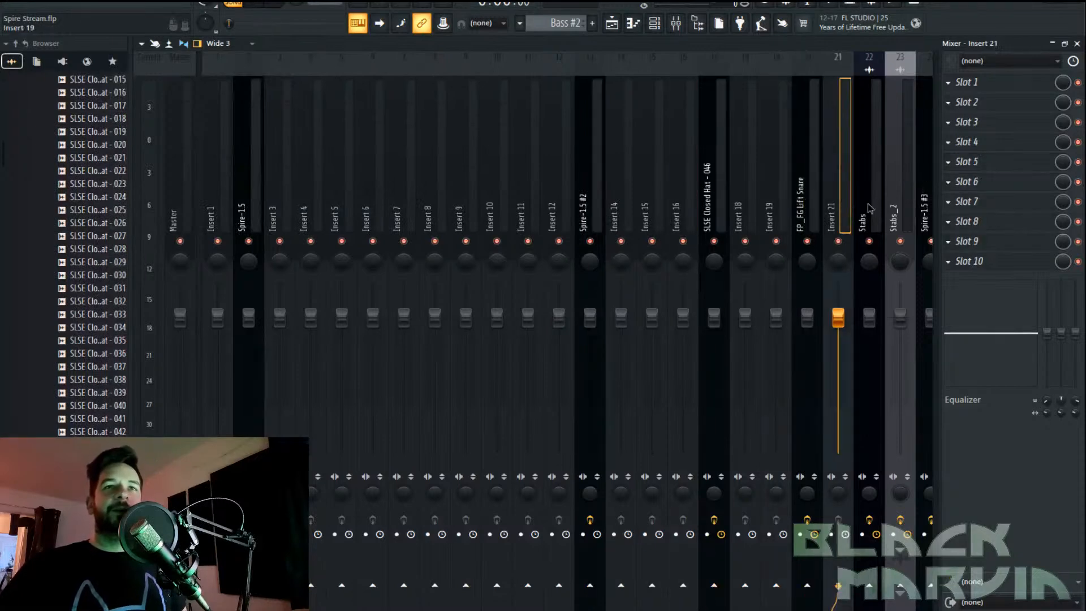
pyautogui.click(871, 202)
pyautogui.scroll(-4, 871, 203)
pyautogui.click(582, 203)
pyautogui.click(558, 202)
pyautogui.click(582, 202)
pyautogui.click(558, 207)
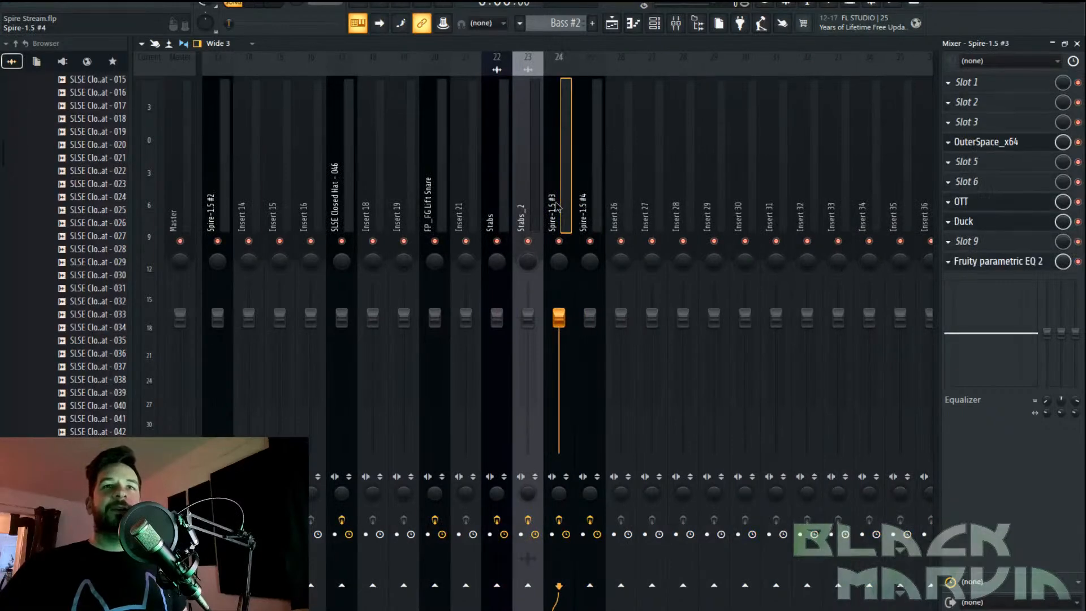
# Remove CORAL2EQ from slot 9 of the Spire-1.5 bass mixer track after checking the Stabs tracks' effect chains
pyautogui.click(531, 208)
pyautogui.click(503, 207)
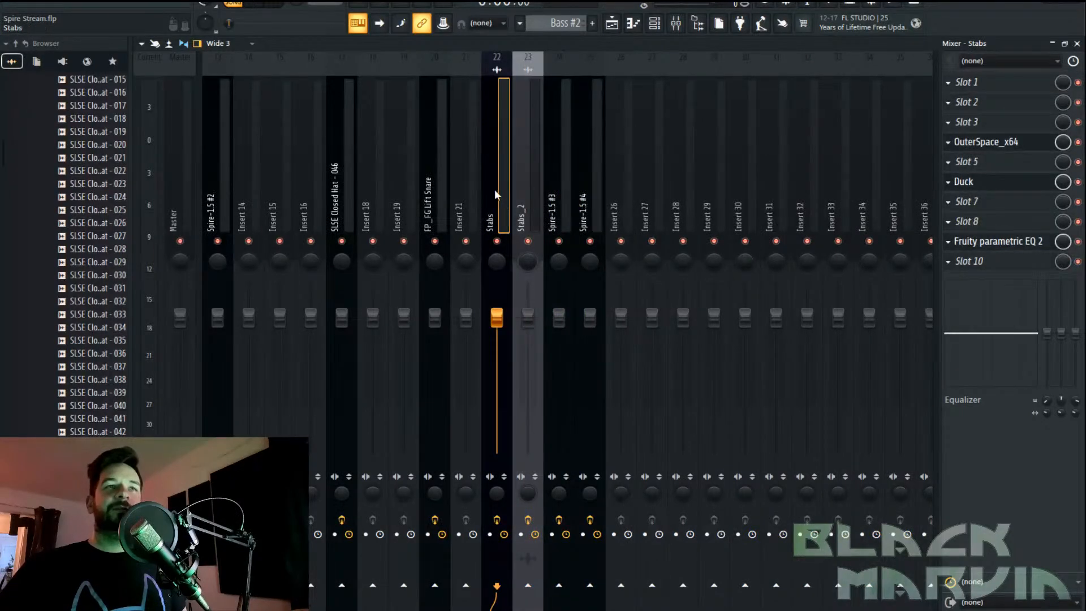
pyautogui.hscroll(-4, 439, 194)
pyautogui.click(252, 195)
pyautogui.click(949, 247)
pyautogui.click(959, 270)
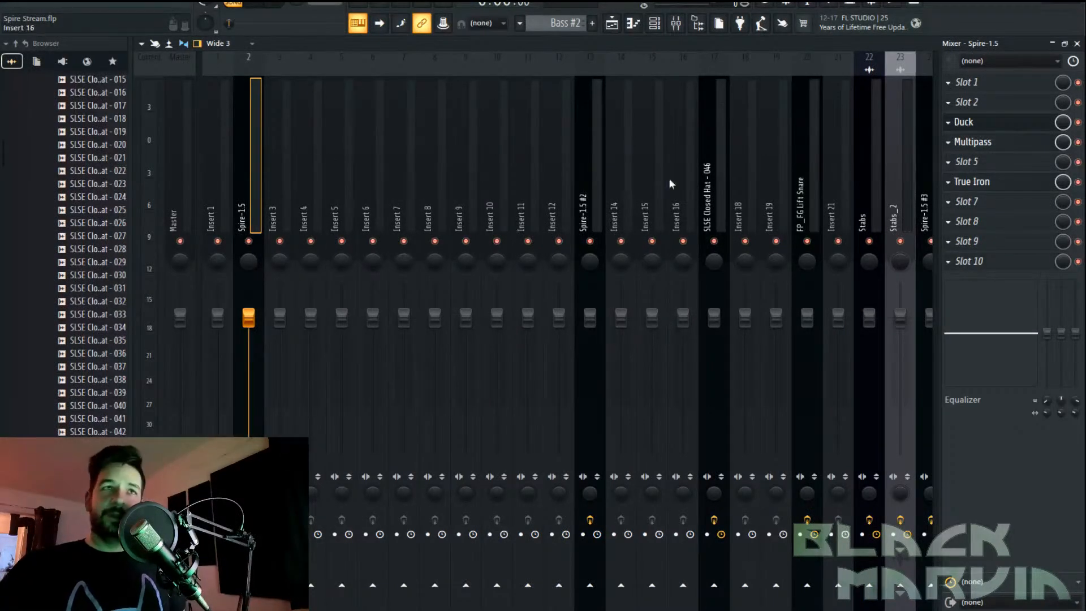
# Examine the effect chains from Spire-1.5 #2 through Stabs_2, viewing the OuterSpace settings on Stabs and Stabs_2
pyautogui.click(599, 187)
pyautogui.click(716, 189)
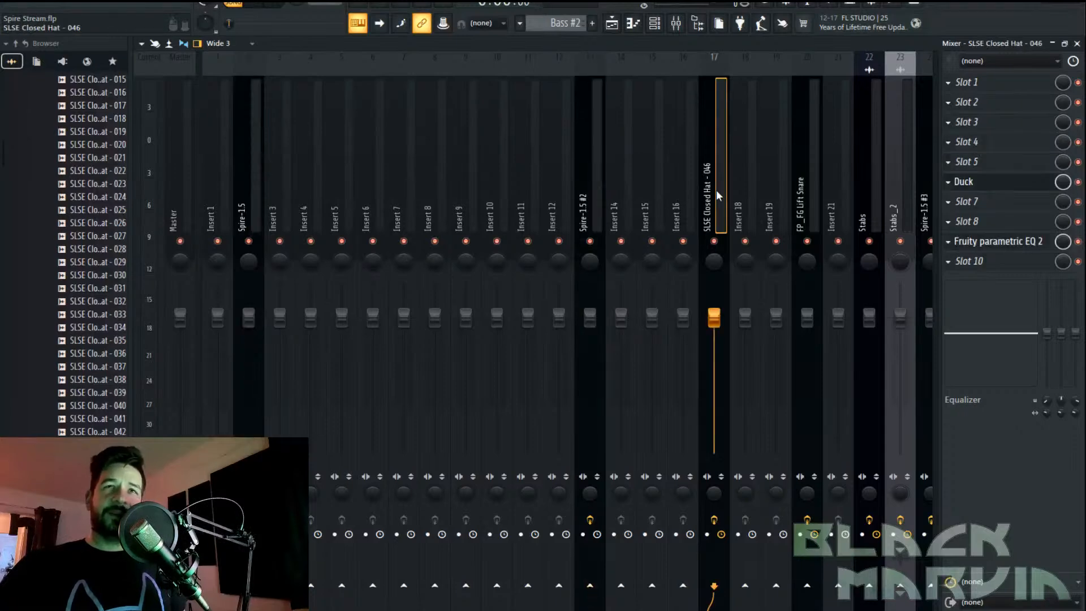
pyautogui.hscroll(4, 716, 189)
pyautogui.click(435, 188)
pyautogui.click(497, 189)
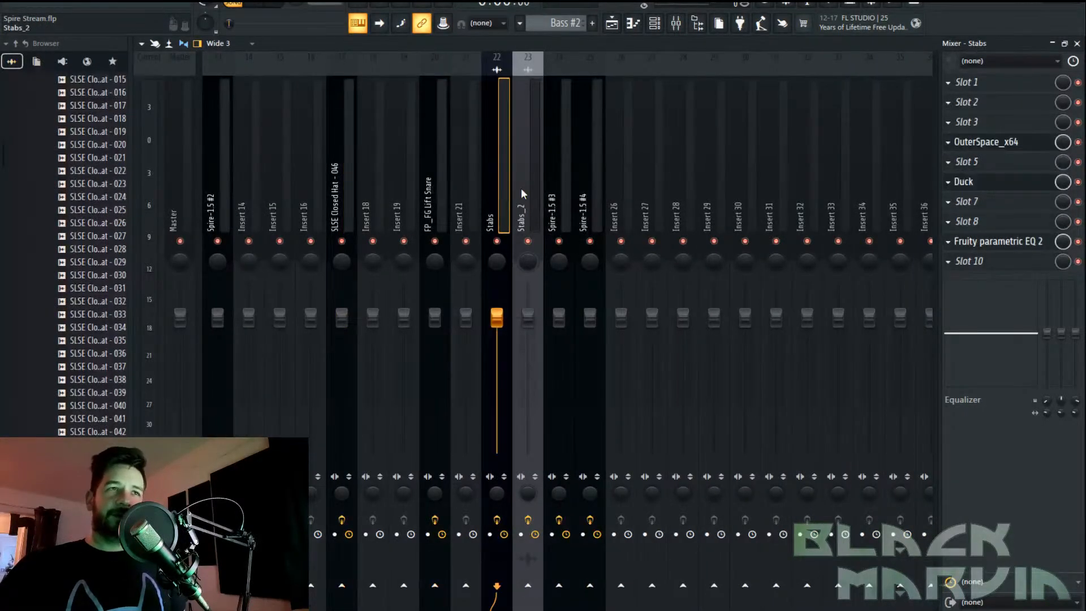
pyautogui.click(1008, 143)
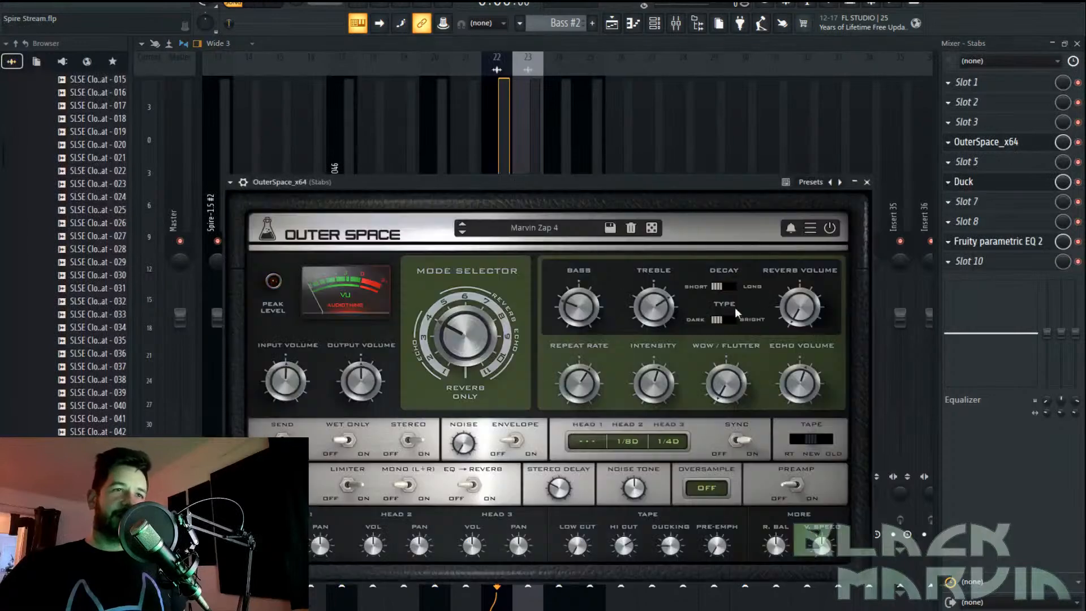
pyautogui.click(531, 173)
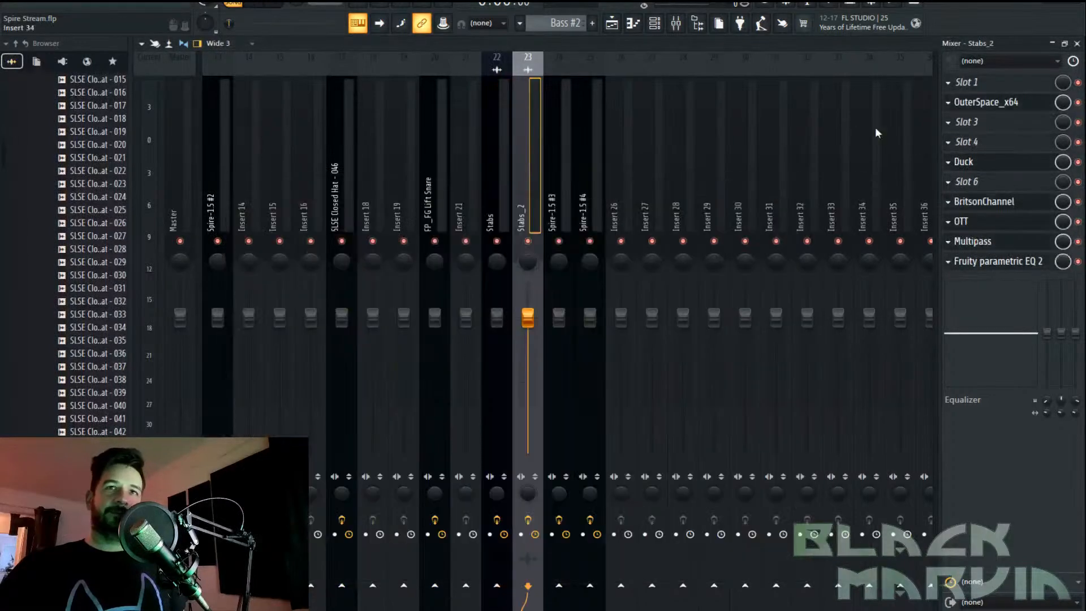
pyautogui.click(1011, 102)
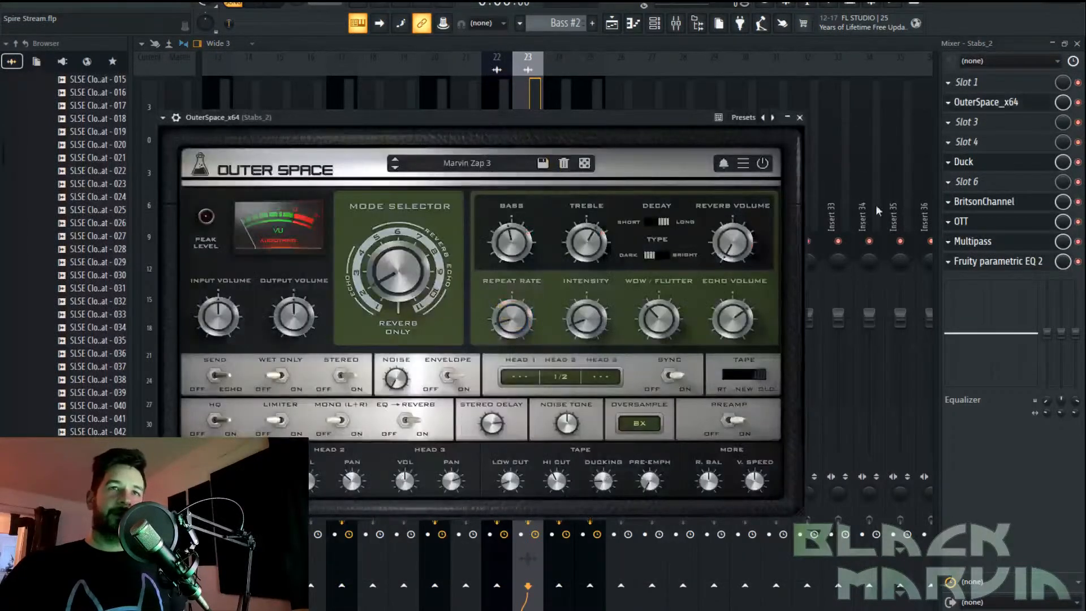
pyautogui.press('Escape')
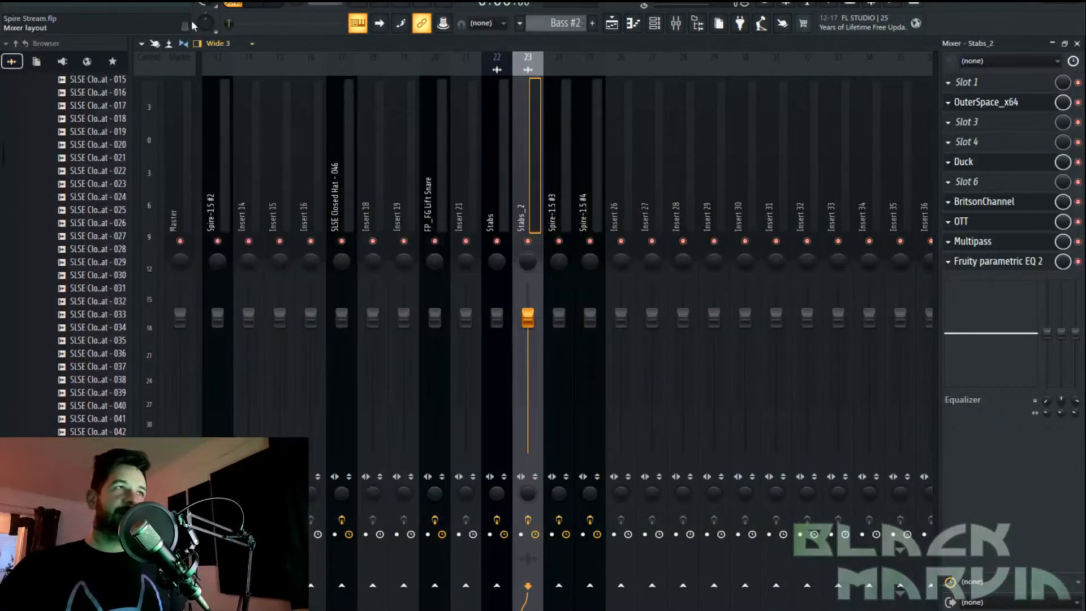
# Examine each plugin's processor load in the plugin performance monitor and close it
pyautogui.click(153, 4)
pyautogui.moveTo(103, 3)
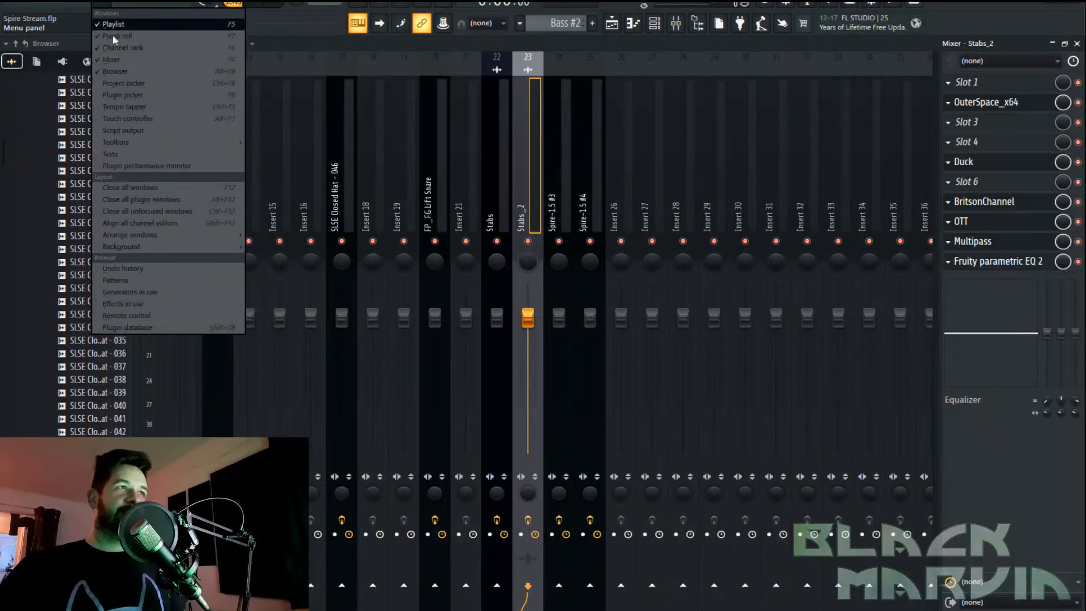
pyautogui.click(148, 166)
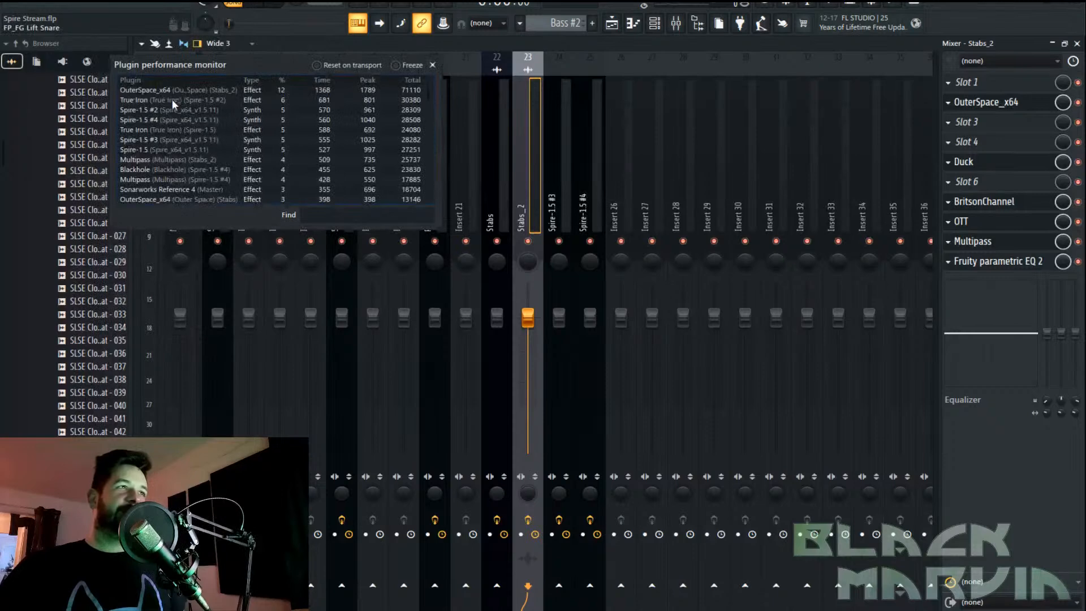
pyautogui.click(432, 65)
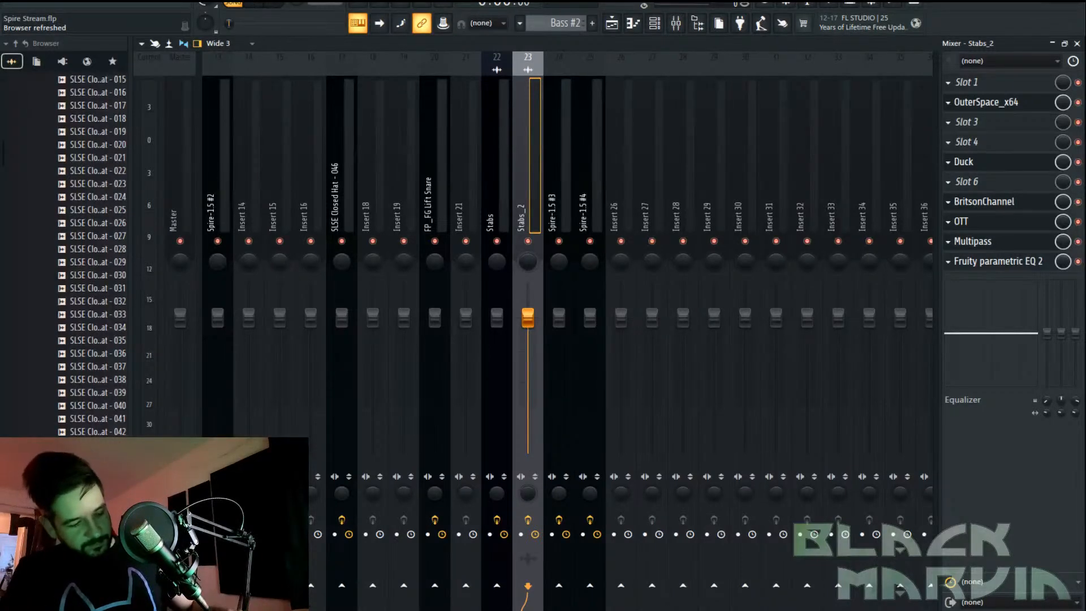
pyautogui.moveTo(0, 93); pyautogui.dragTo(593, 76)
pyautogui.doubleClick(594, 75)
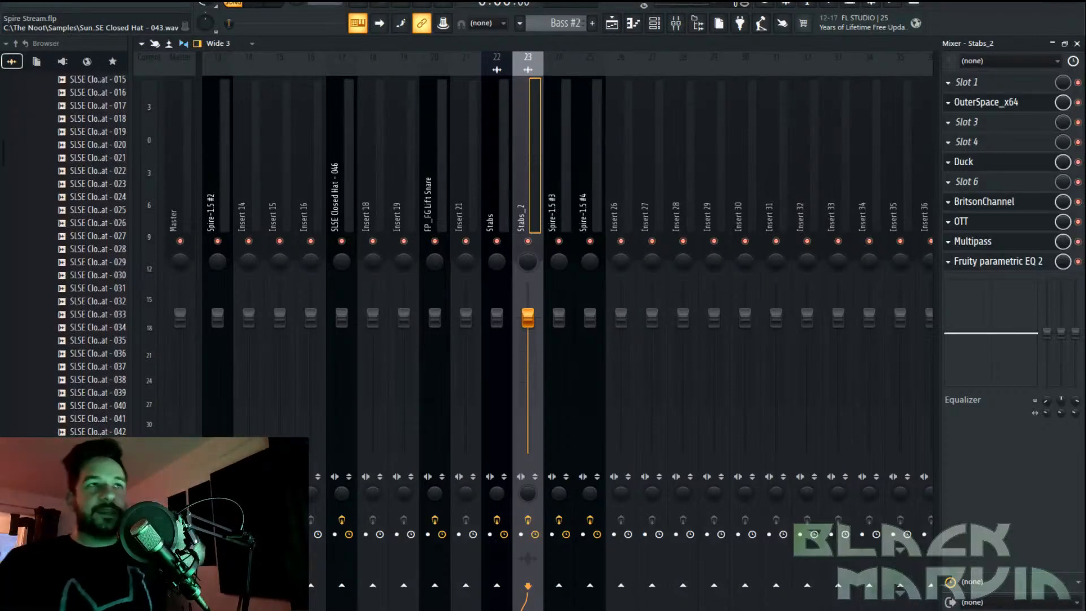
# Examine the OuterSpace settings on the Stabs_2 track and the clip arrangement in the playlist, ending in the mixer
pyautogui.click(545, 156)
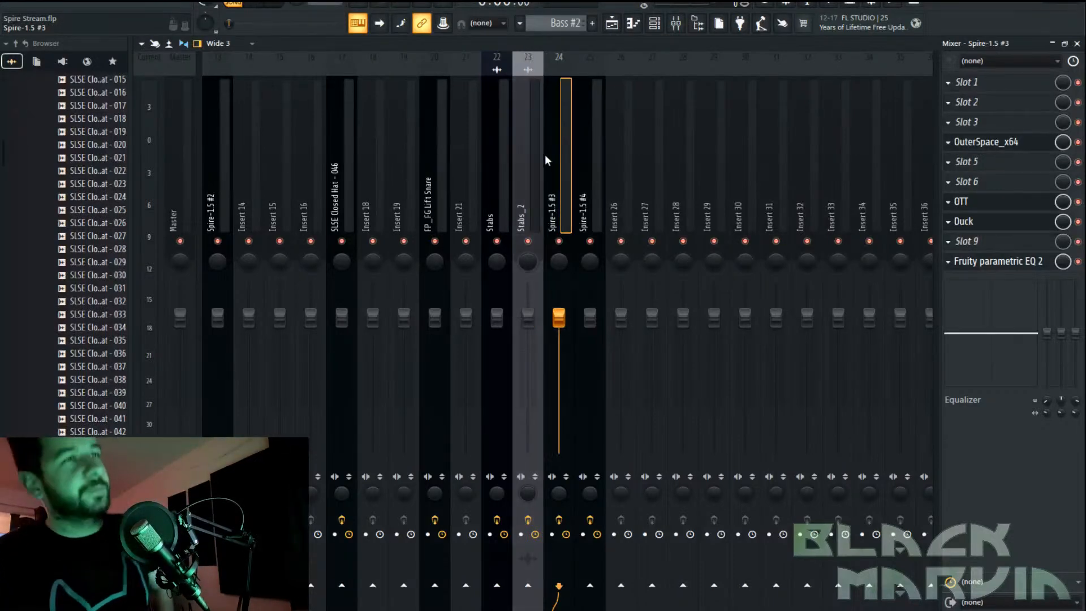
pyautogui.click(533, 157)
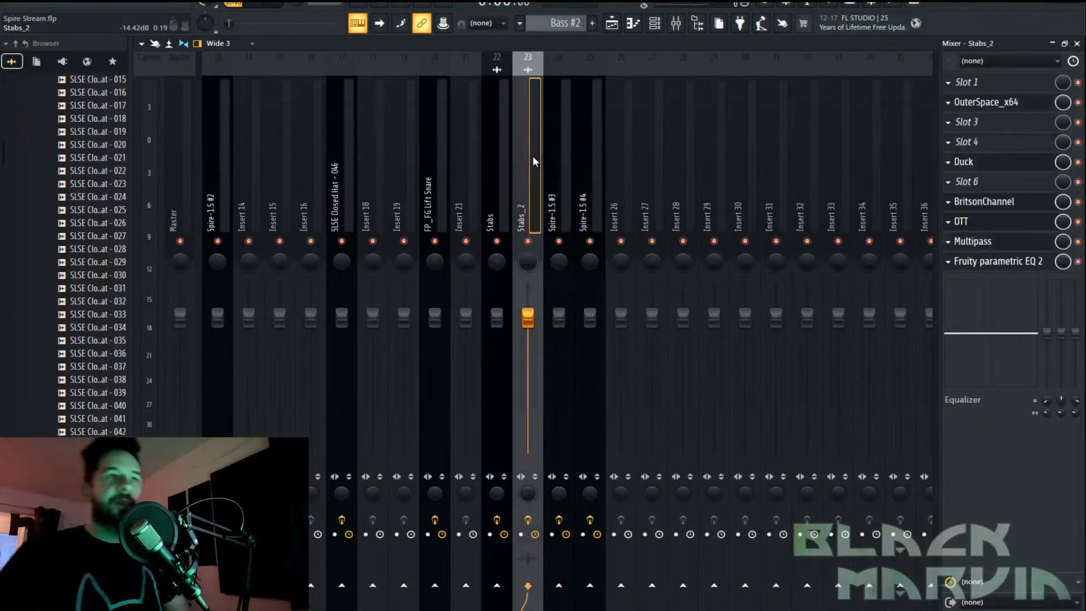
pyautogui.click(1001, 104)
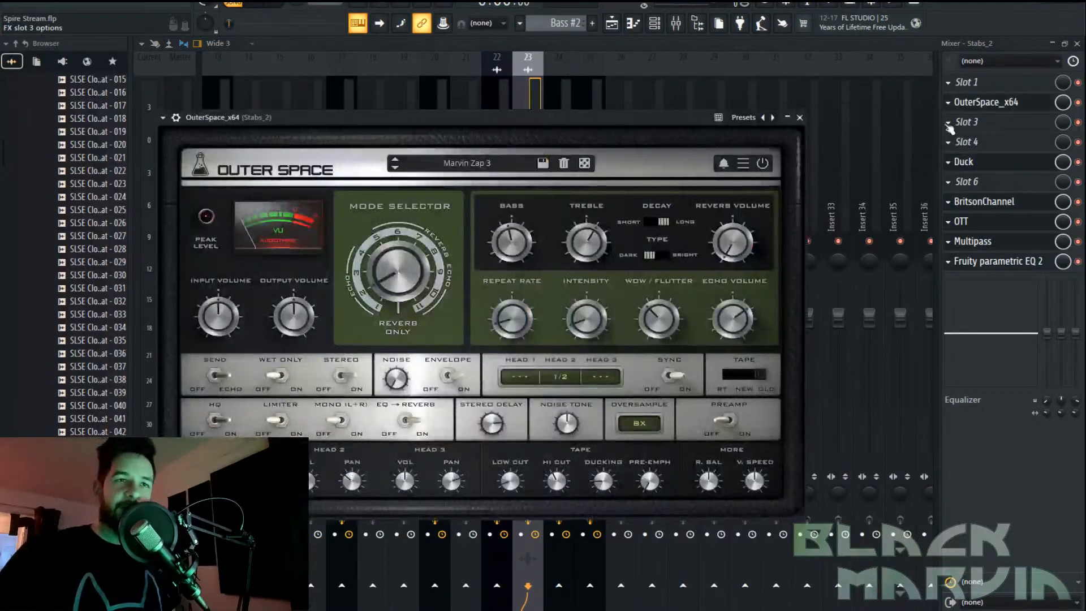
pyautogui.click(541, 41)
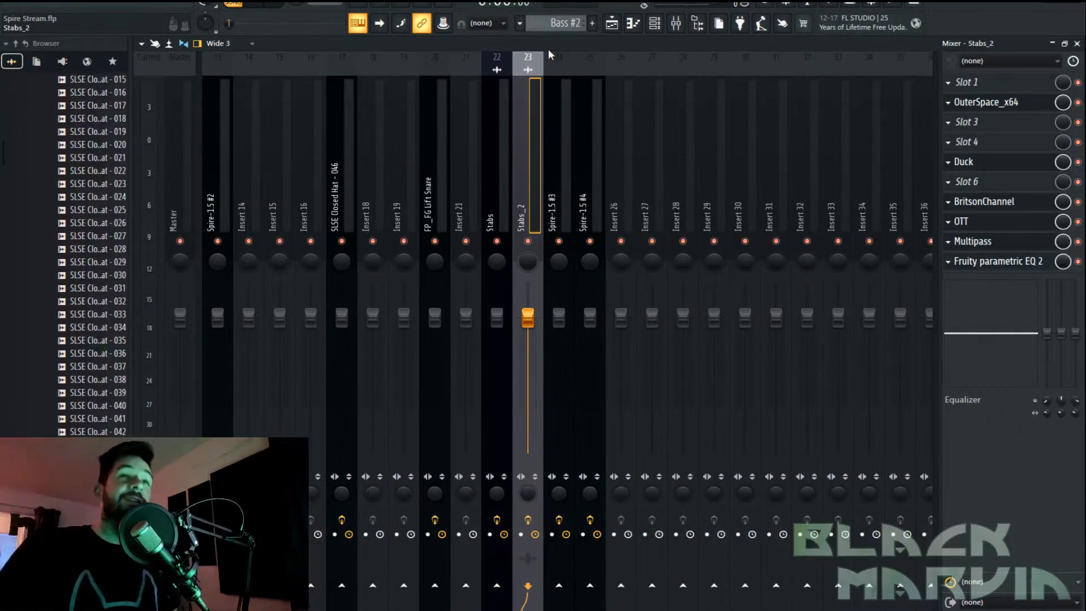
pyautogui.click(611, 23)
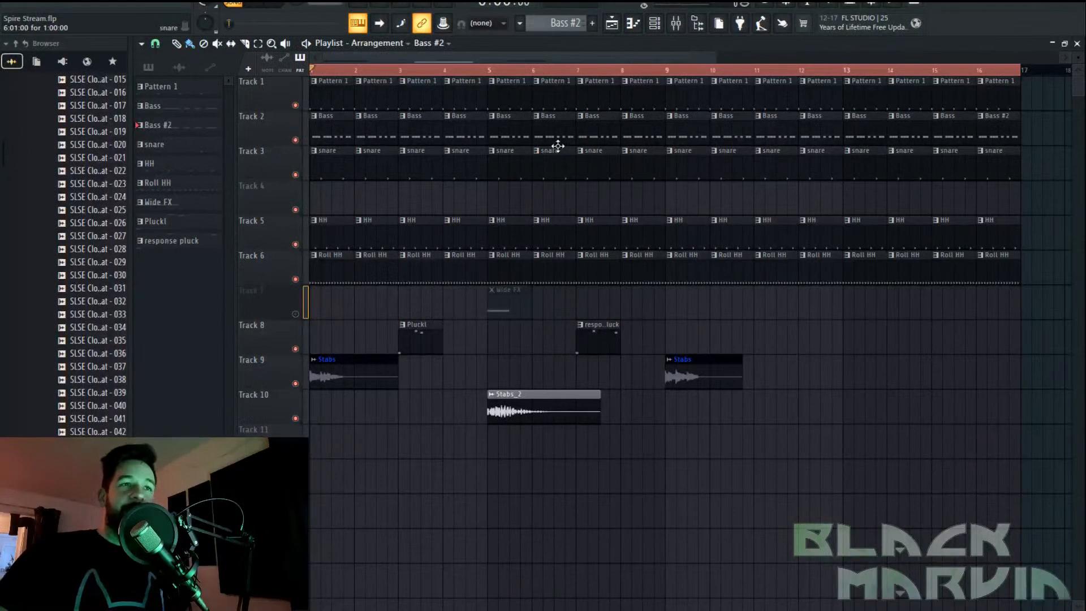
pyautogui.click(683, 32)
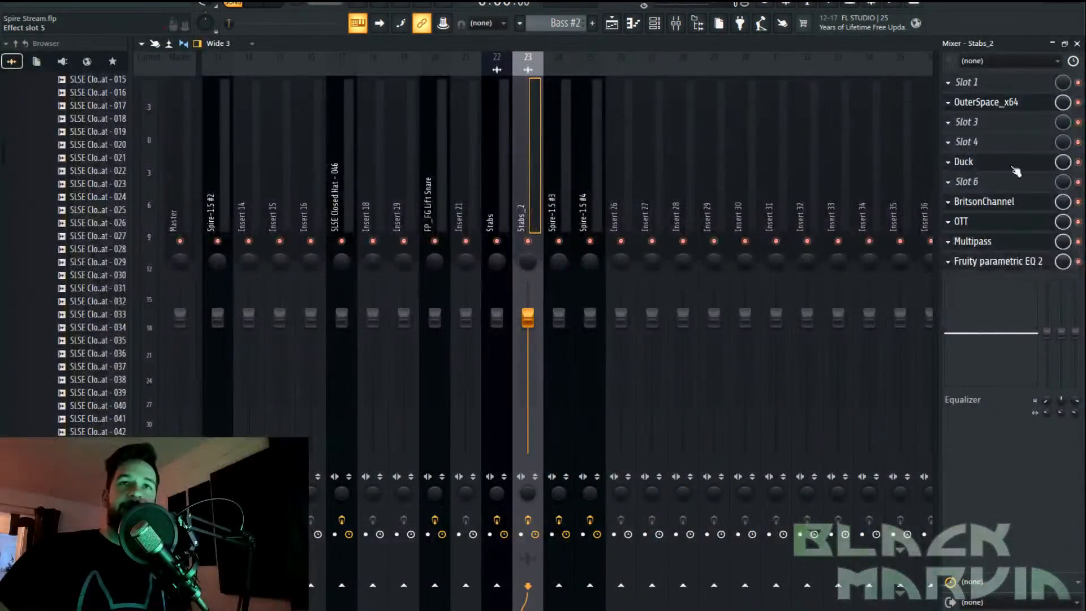
# Record the response pluck in Edison on the Spire-1.5 #4 track while the arrangement plays, stopping once its tail has faded
pyautogui.click(559, 201)
pyautogui.click(580, 201)
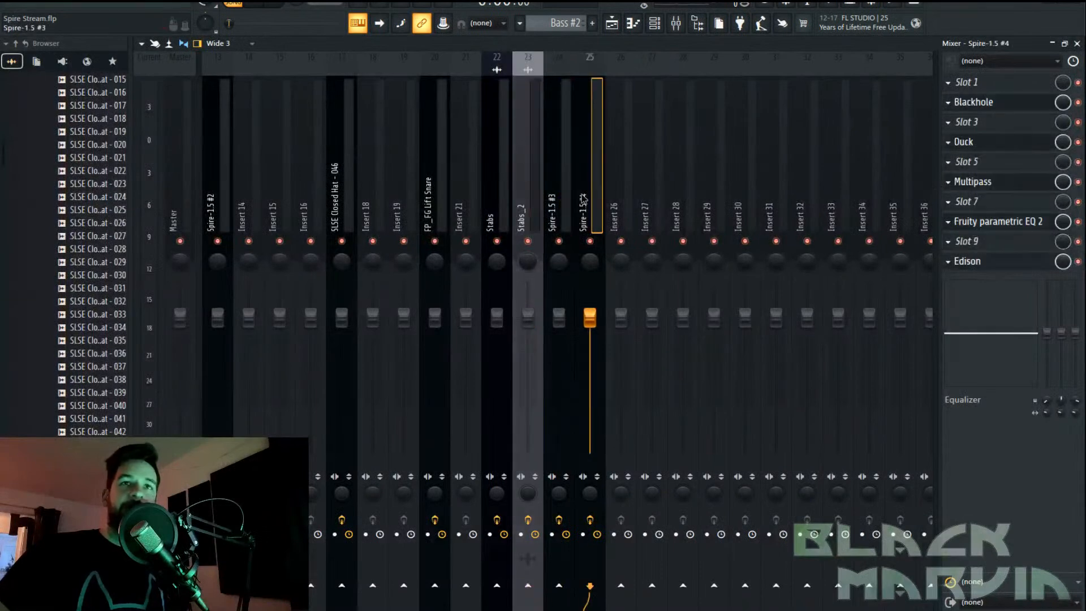
pyautogui.click(1025, 262)
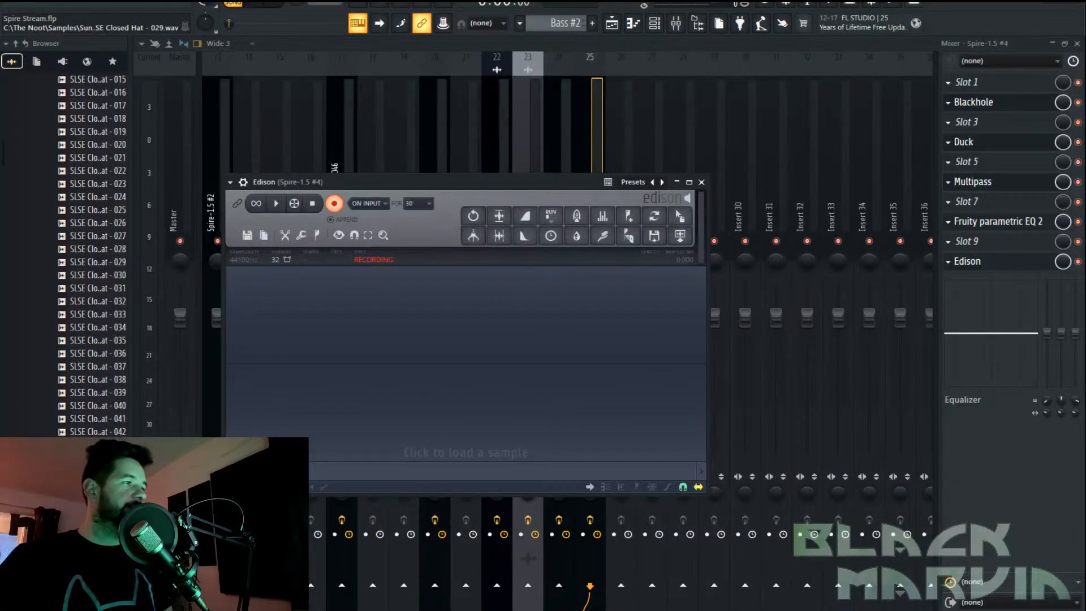
pyautogui.press('space')
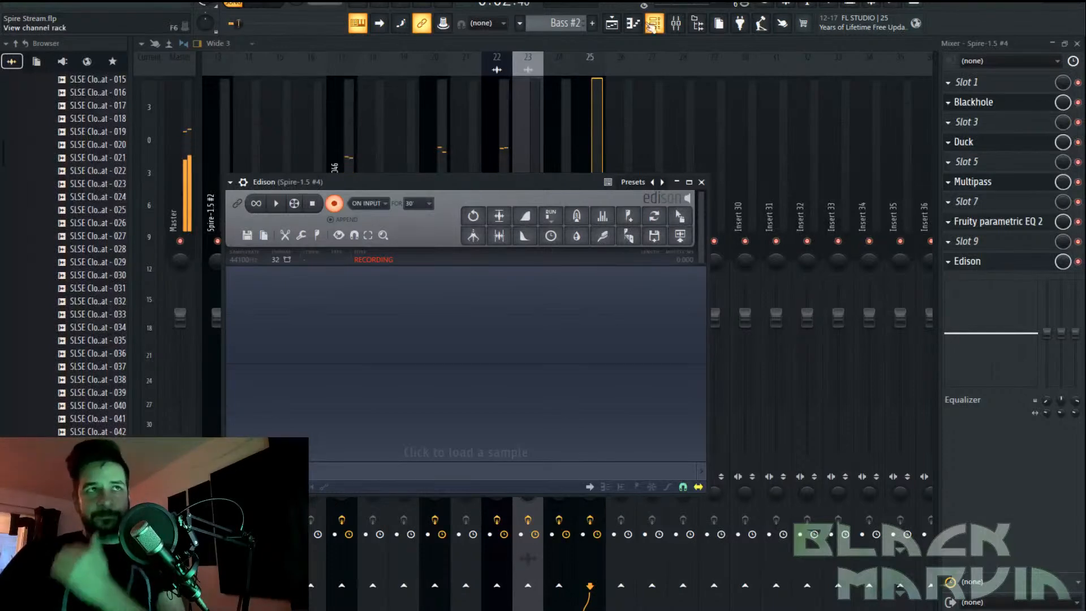
pyautogui.click(611, 23)
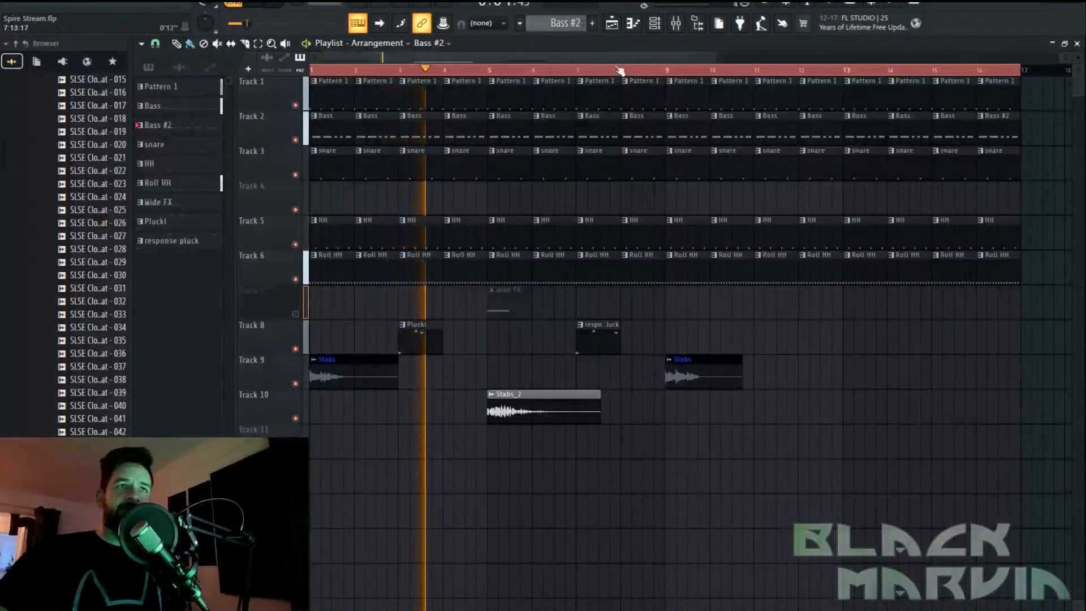
pyautogui.click(678, 25)
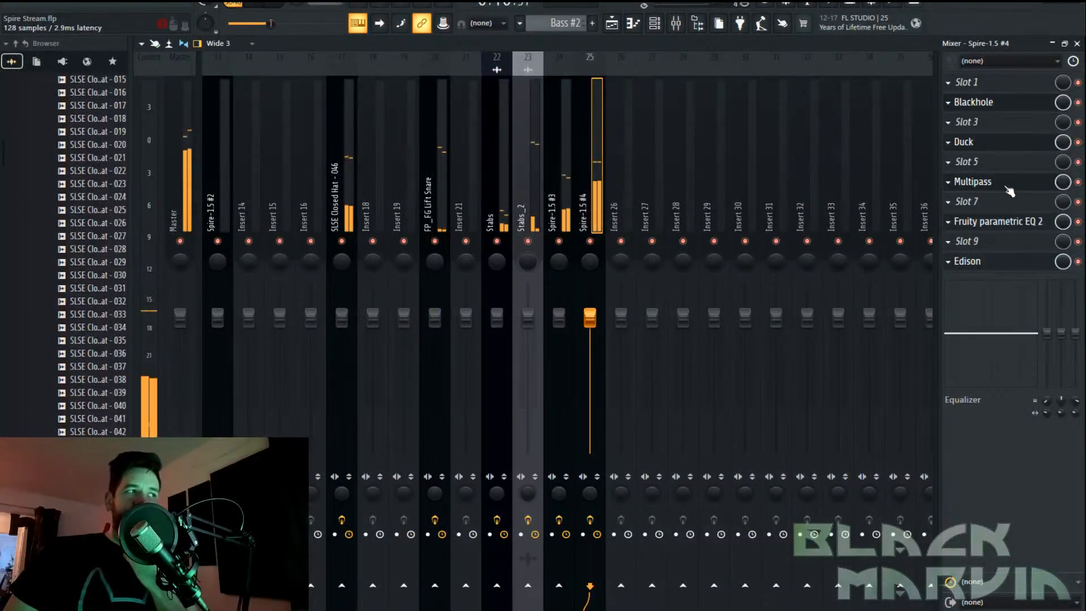
pyautogui.click(1023, 263)
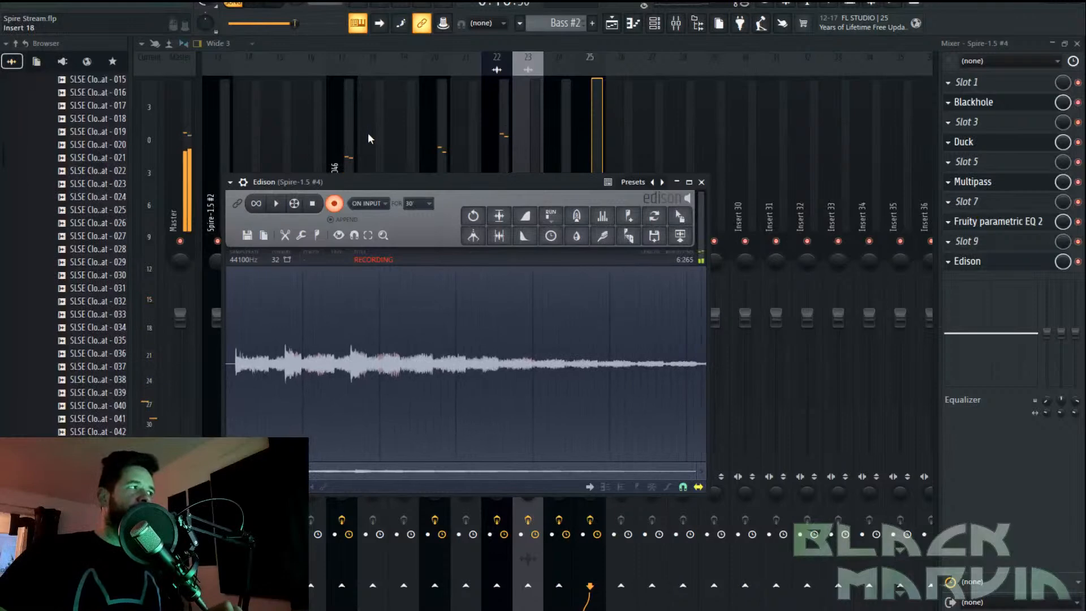
pyautogui.click(279, 5)
pyautogui.click(315, 205)
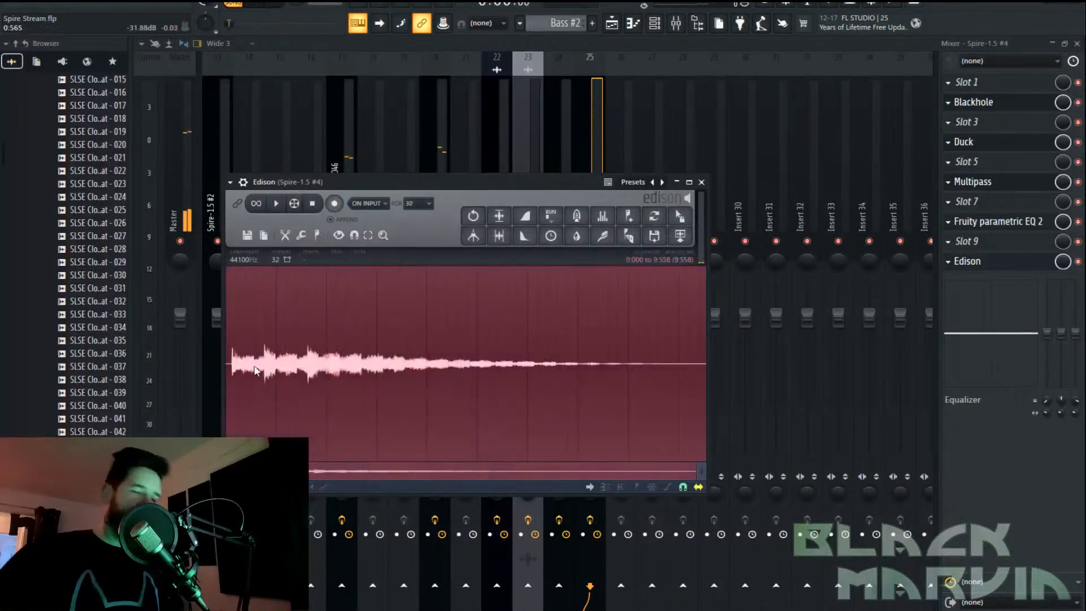
# Trim the silence before the first pluck from the start of the Edison recording
pyautogui.click(260, 371)
pyautogui.scroll(5, 260, 371)
pyautogui.moveTo(297, 472); pyautogui.dragTo(269, 471)
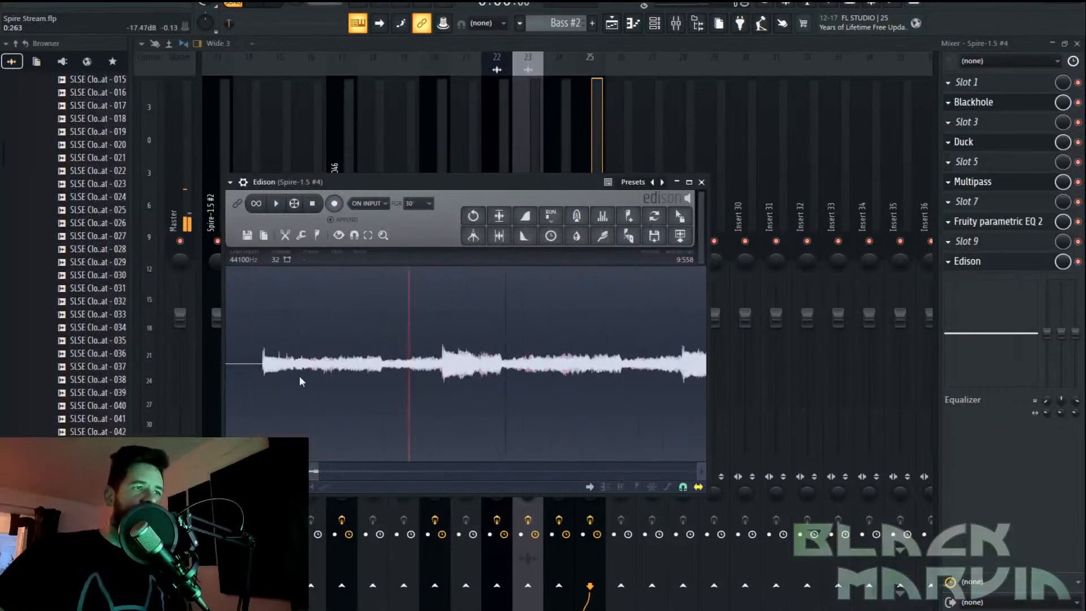
pyautogui.scroll(3, 260, 367)
pyautogui.moveTo(284, 368); pyautogui.dragTo(143, 356)
pyautogui.press('Delete')
pyautogui.scroll(-5, 555, 308)
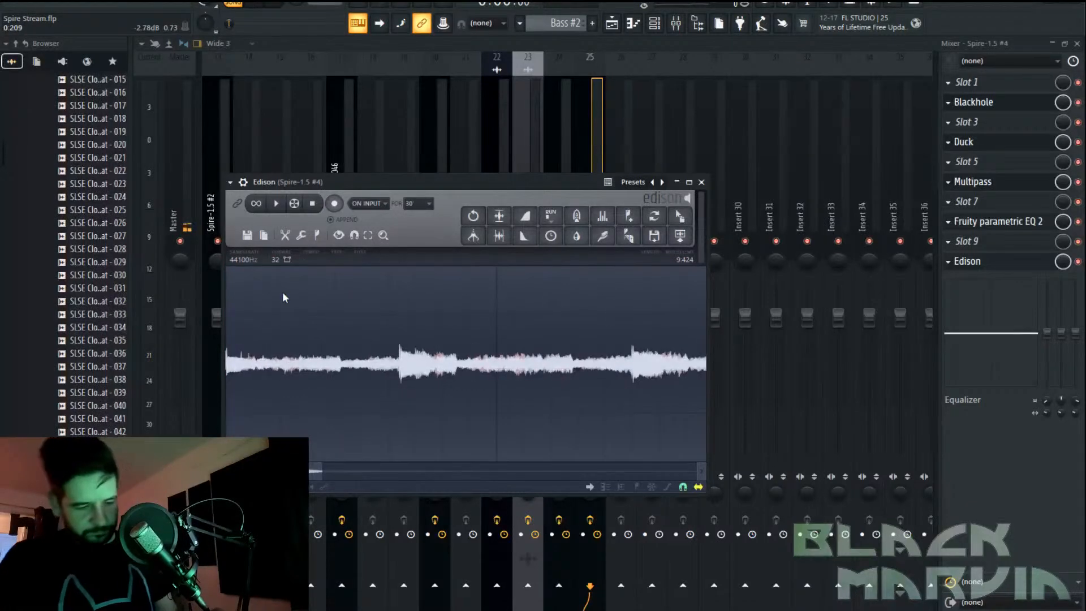
# Normalize the trimmed pluck recording and save it as Rev.wav
pyautogui.hotkey('ctrl', 'n')
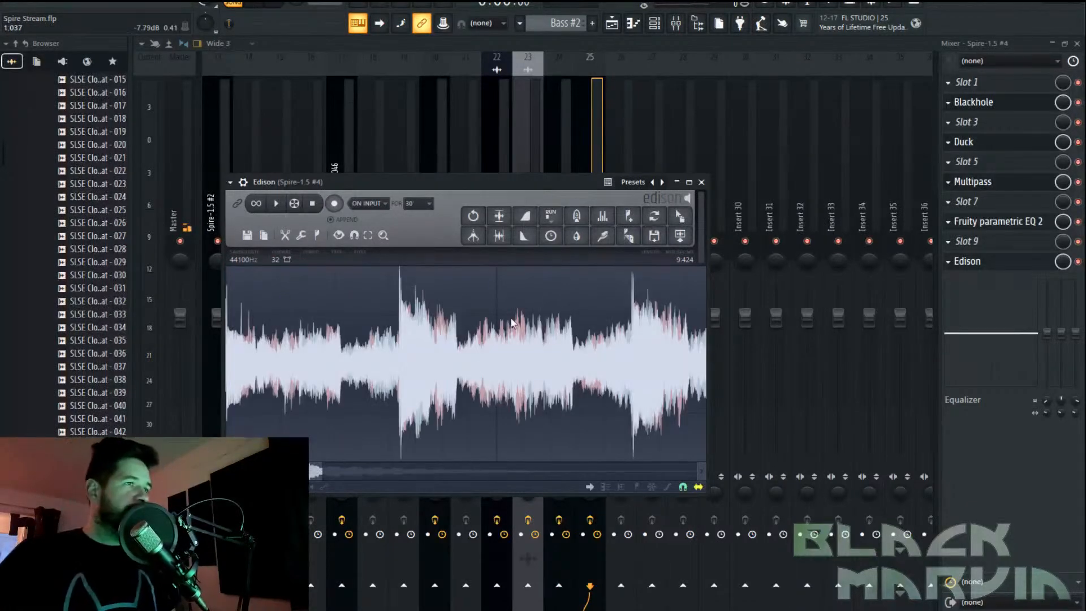
pyautogui.click(243, 233)
pyautogui.click(302, 282)
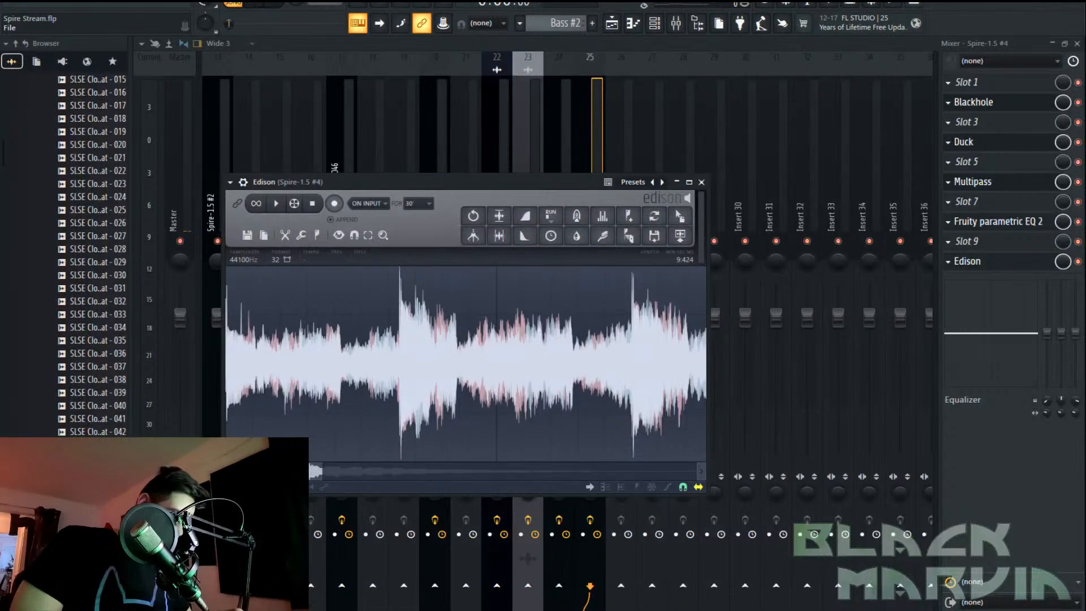
pyautogui.press('Return')
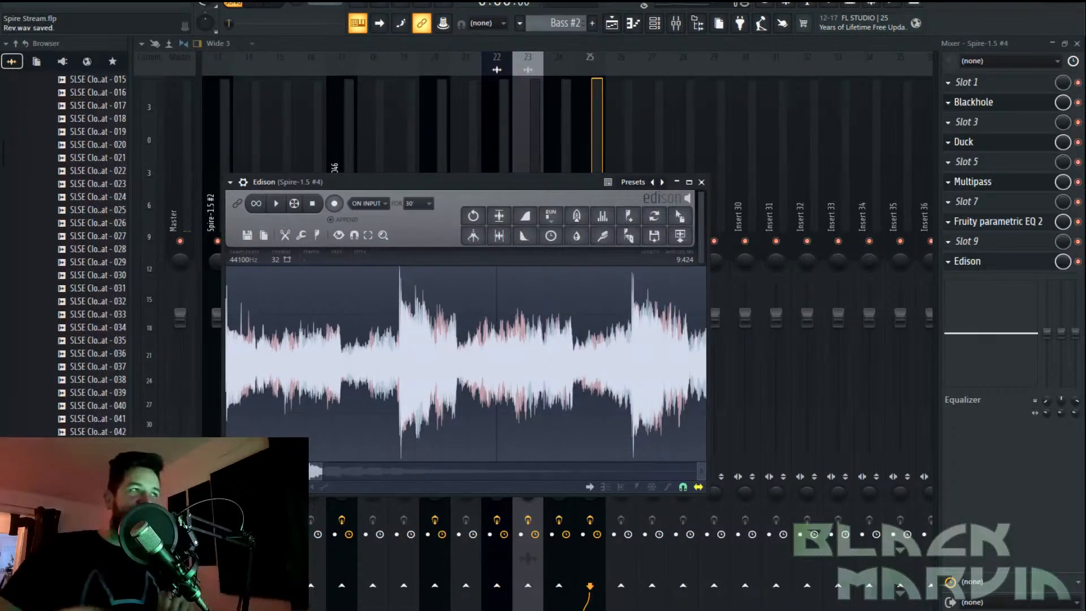
# Place the Rev sample on playlist Track 12, starting just after bar 3
pyautogui.click(612, 25)
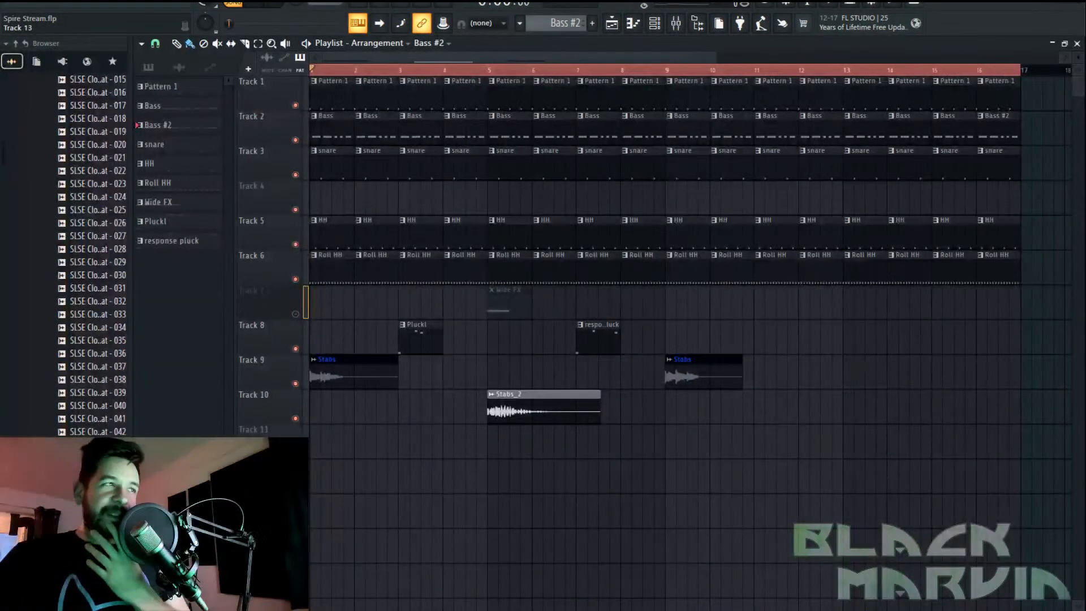
pyautogui.moveTo(1, 432); pyautogui.dragTo(573, 481)
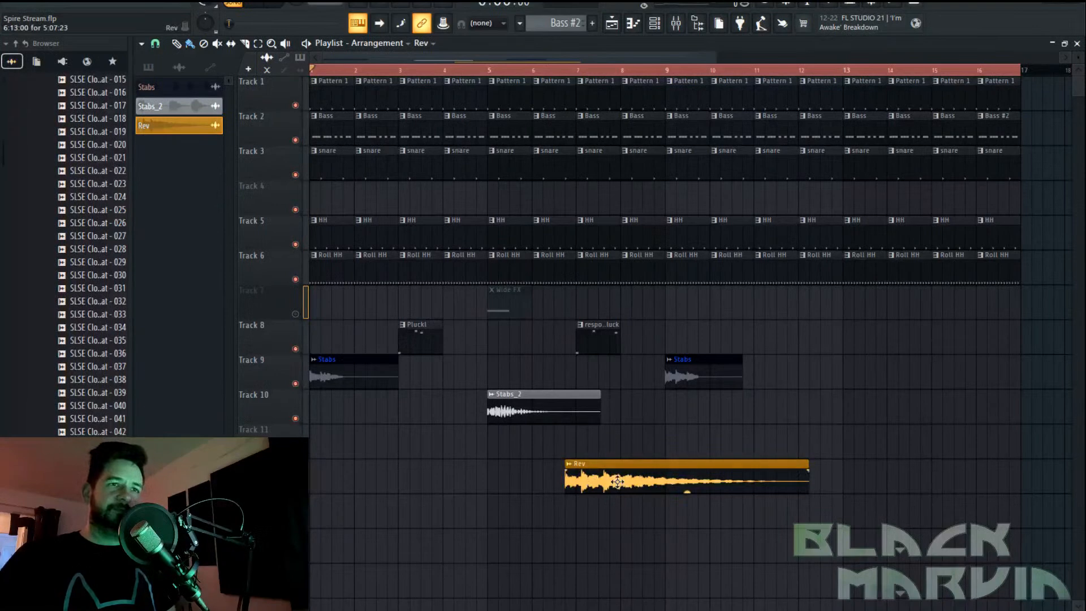
pyautogui.moveTo(604, 486); pyautogui.dragTo(451, 482)
# Reverse the Rev audio clip in its channel settings and start playback of the arrangement
pyautogui.doubleClick(451, 482)
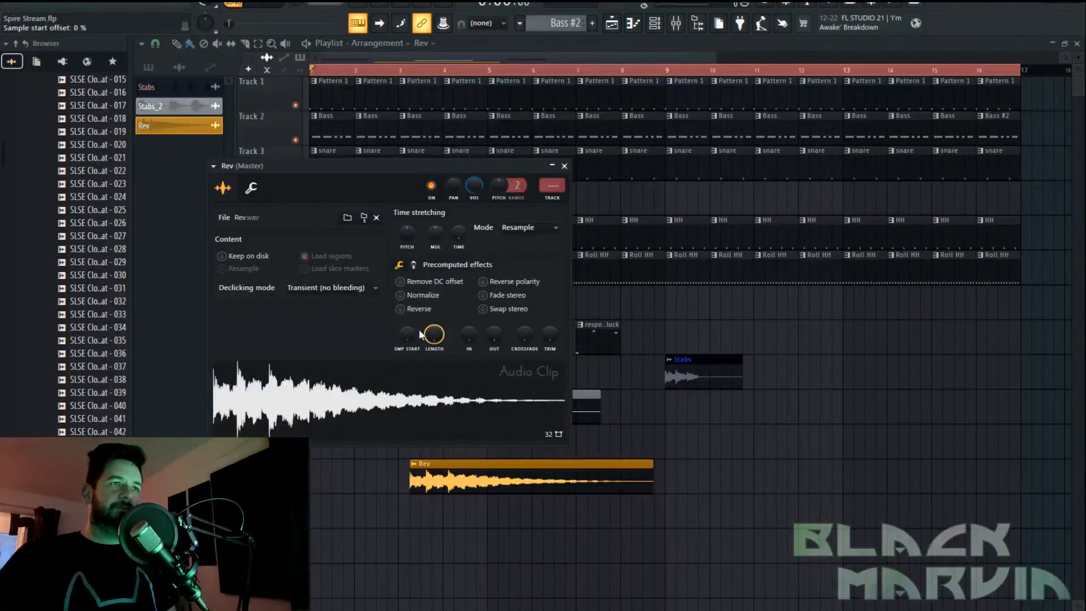
pyautogui.click(400, 309)
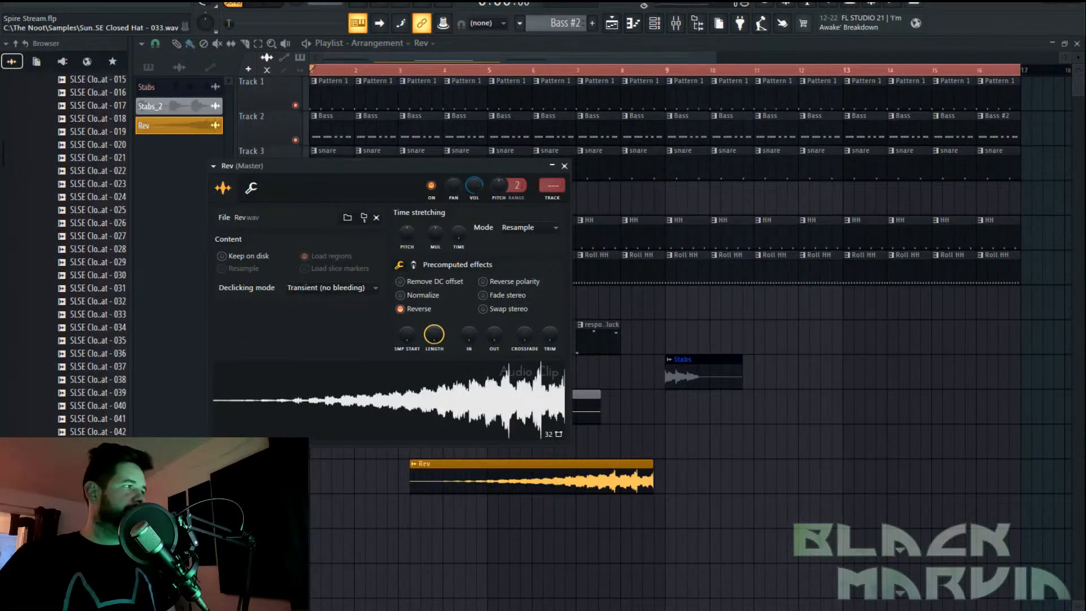
pyautogui.press('space')
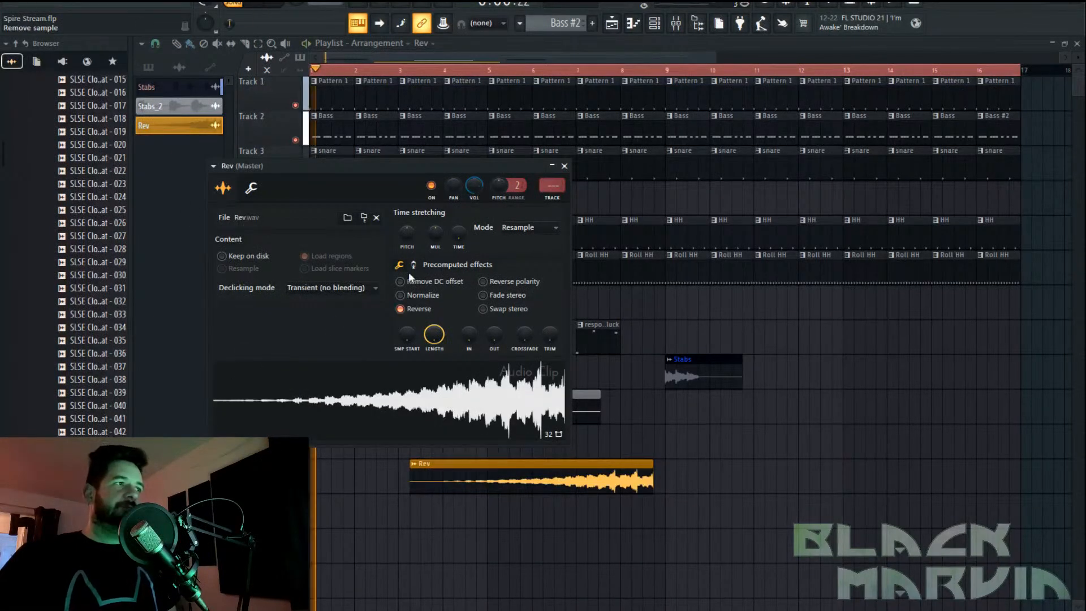
# Move the Rev clip to the start of bar 1 on Track 12 and try a fade-out at its end
pyautogui.moveTo(552, 488); pyautogui.dragTo(408, 480)
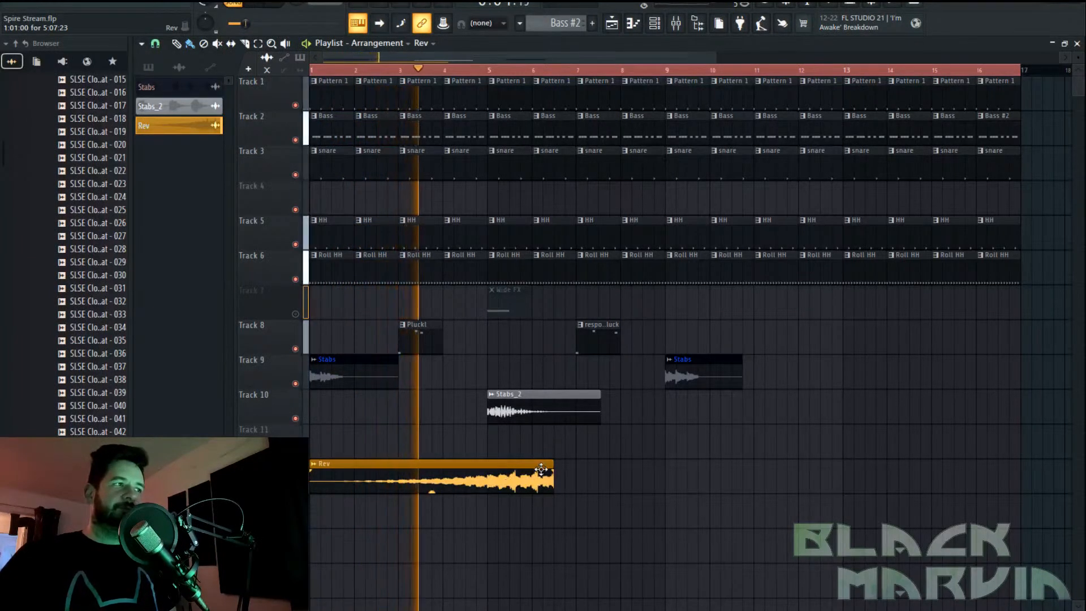
pyautogui.moveTo(551, 467); pyautogui.dragTo(487, 469)
pyautogui.press('space')
pyautogui.press('space')
pyautogui.scroll(4, 474, 73)
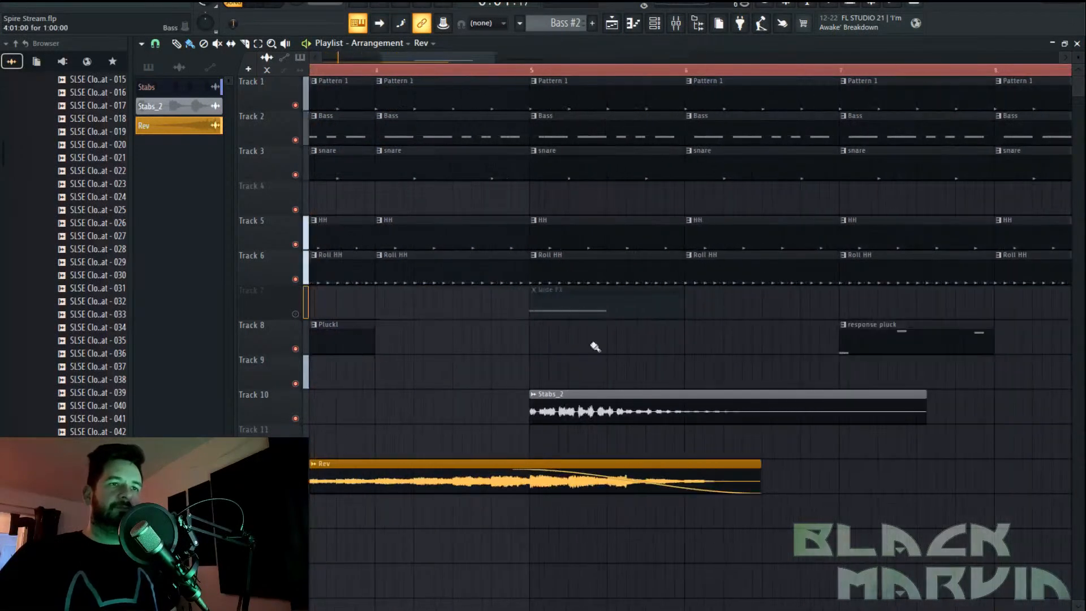
pyautogui.moveTo(512, 471); pyautogui.dragTo(945, 460)
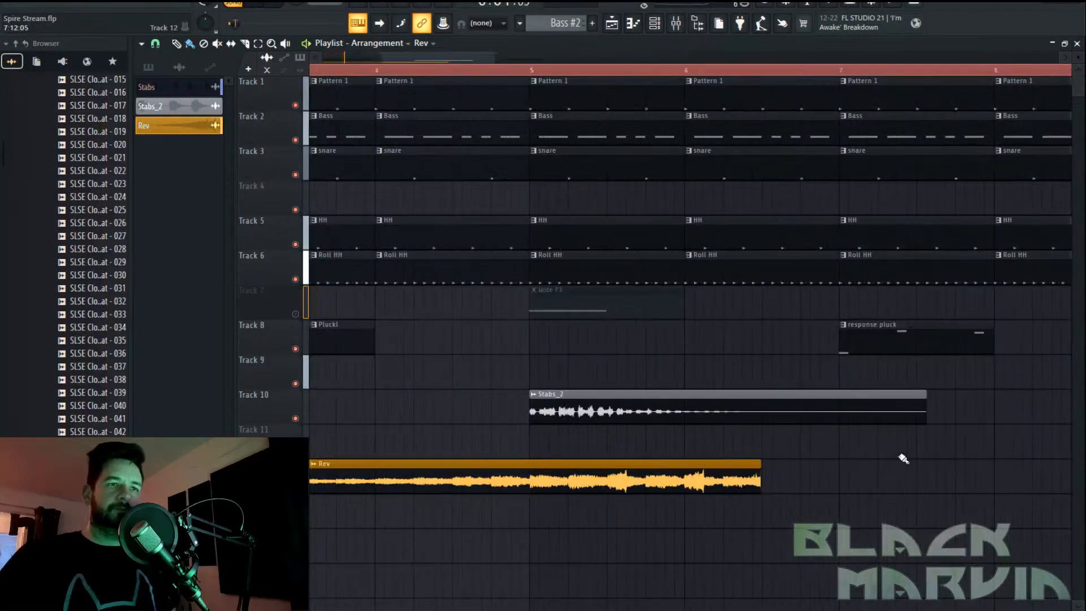
# Trim the beginning of the Rev clip to bar 4 and play the arrangement from the start
pyautogui.click(155, 43)
pyautogui.click(161, 80)
pyautogui.scroll(-5, 400, 74)
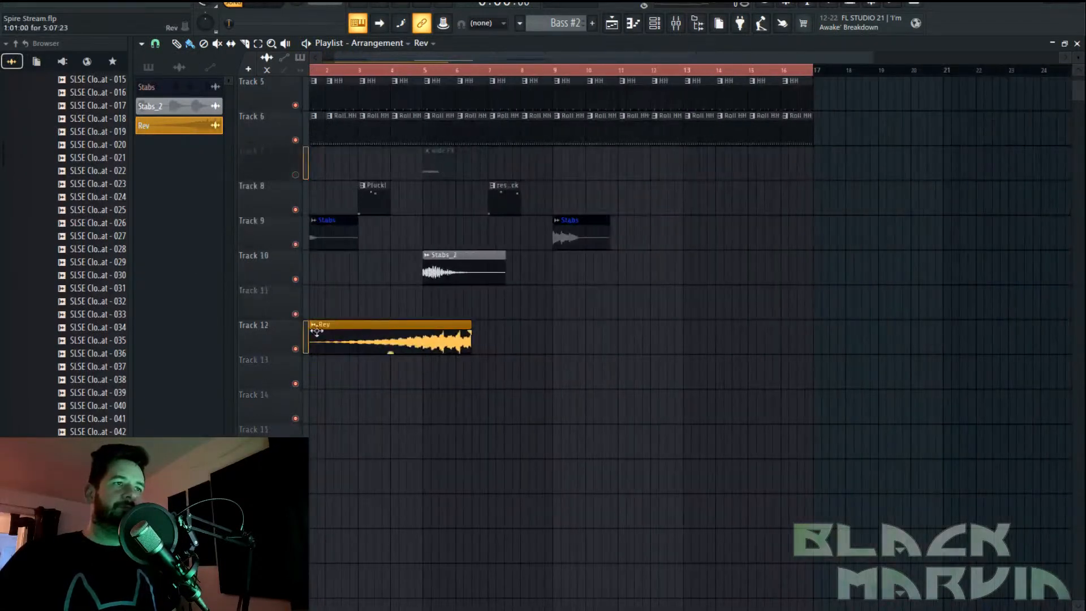
pyautogui.moveTo(374, 59); pyautogui.dragTo(325, 60)
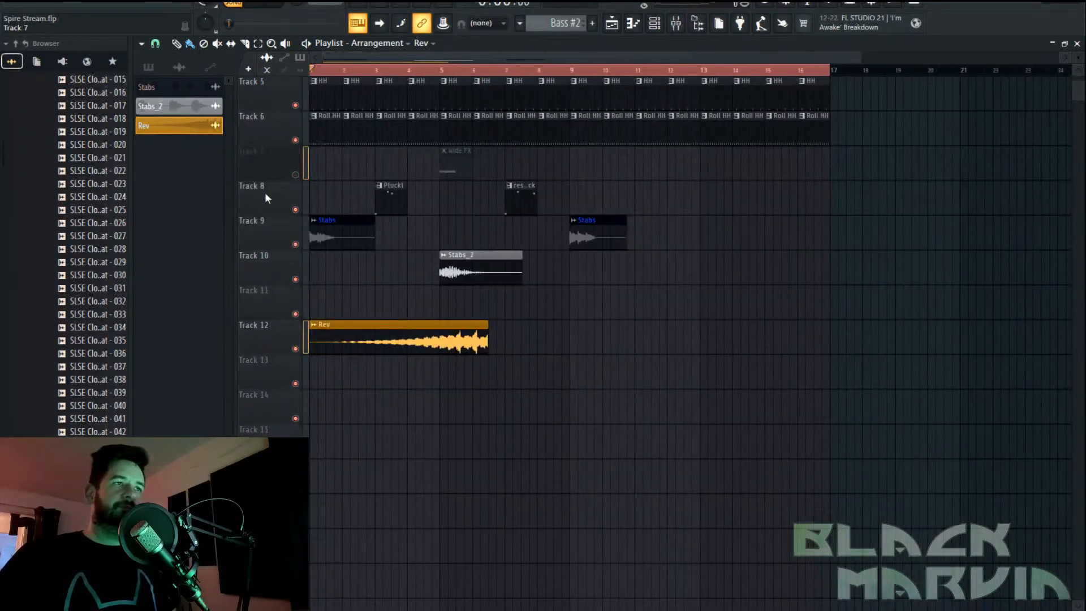
pyautogui.moveTo(310, 323); pyautogui.dragTo(408, 324)
pyautogui.press('space')
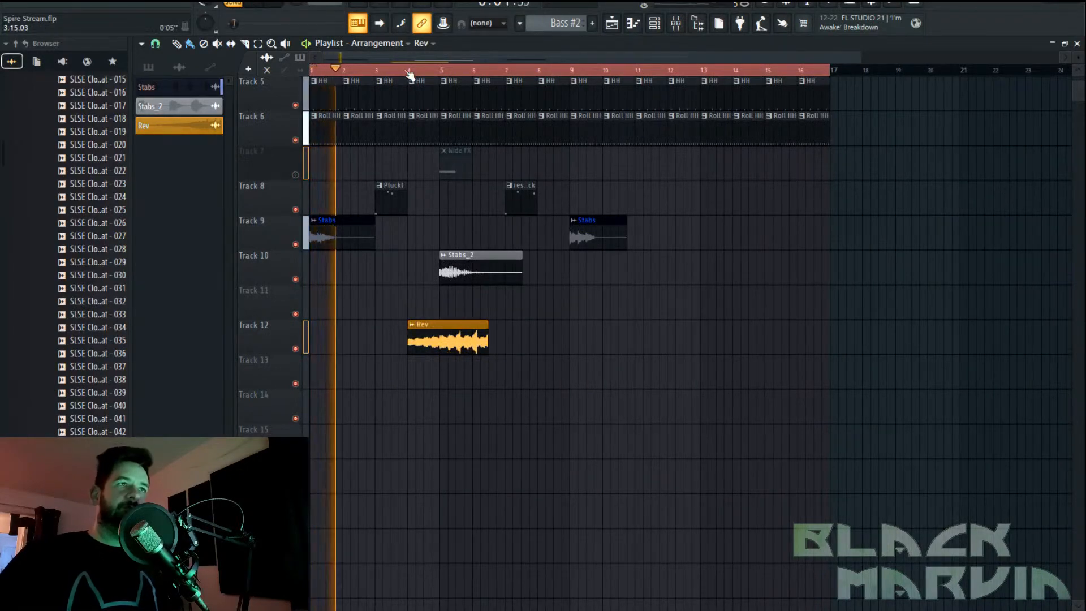
# Move the shortened Rev clip so it ends at bar 5, where Stabs_2 begins, and audition the transition
pyautogui.scroll(3, 572, 388)
pyautogui.moveTo(497, 330); pyautogui.dragTo(474, 329)
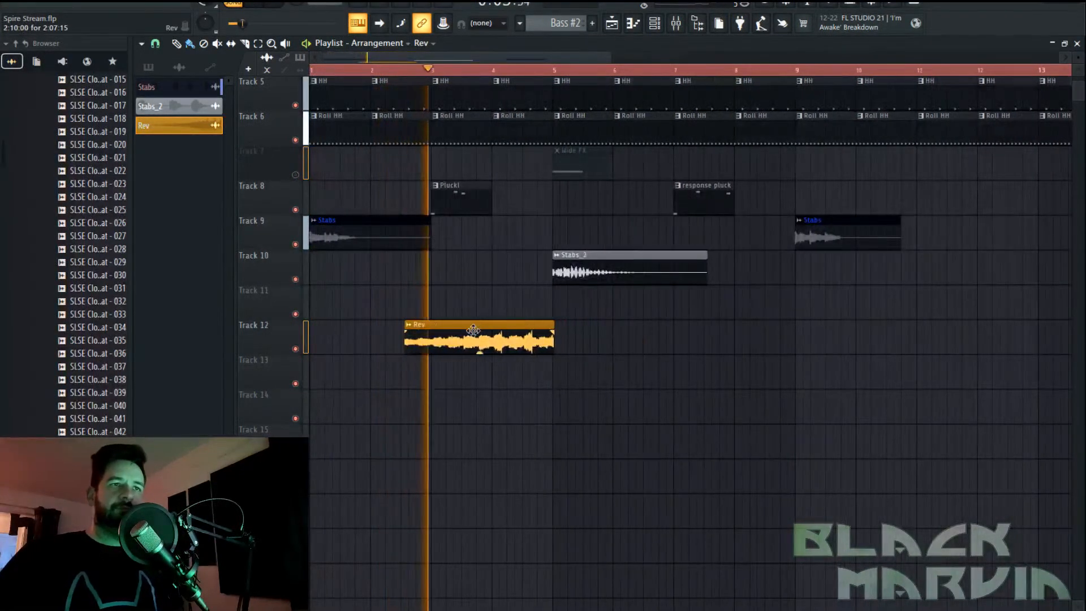
pyautogui.press('space')
pyautogui.press('space')
pyautogui.scroll(6, 548, 75)
pyautogui.press('space')
pyautogui.click(531, 315)
pyautogui.rightClick(533, 315)
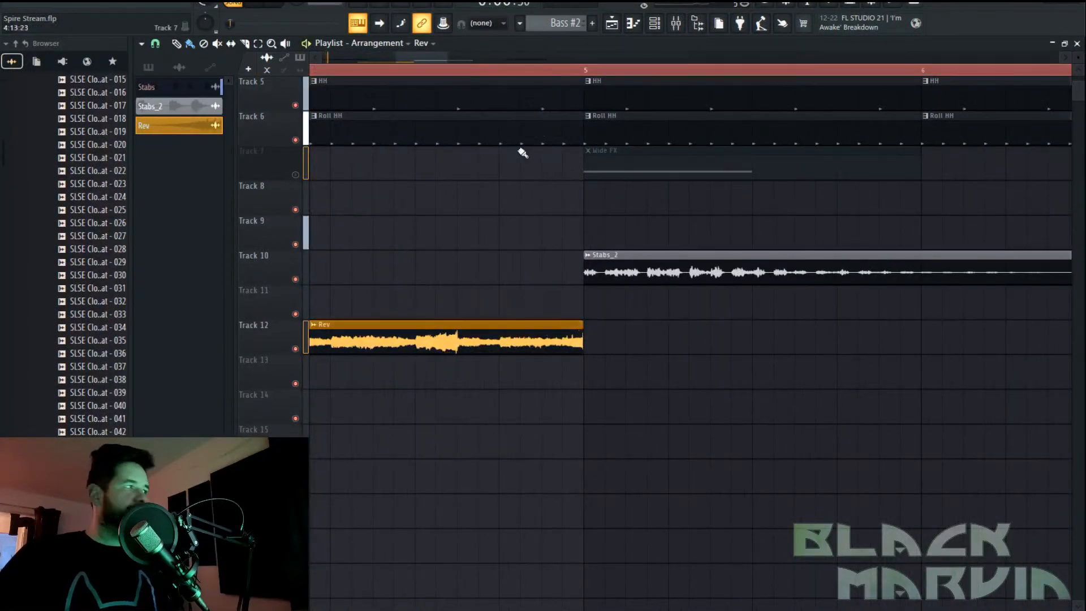
# Trim the Rev clip's start to bar 3, add a fade-in of about 1.8 s, and audition it
pyautogui.scroll(-4, 490, 74)
pyautogui.scroll(-4, 492, 78)
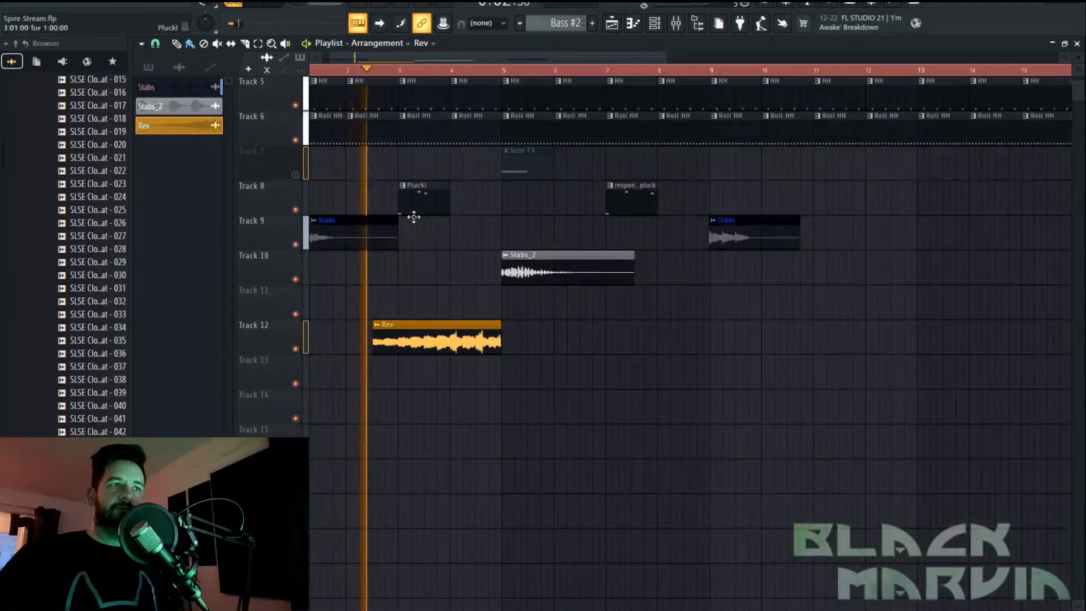
pyautogui.press('space')
pyautogui.moveTo(372, 324); pyautogui.dragTo(459, 329)
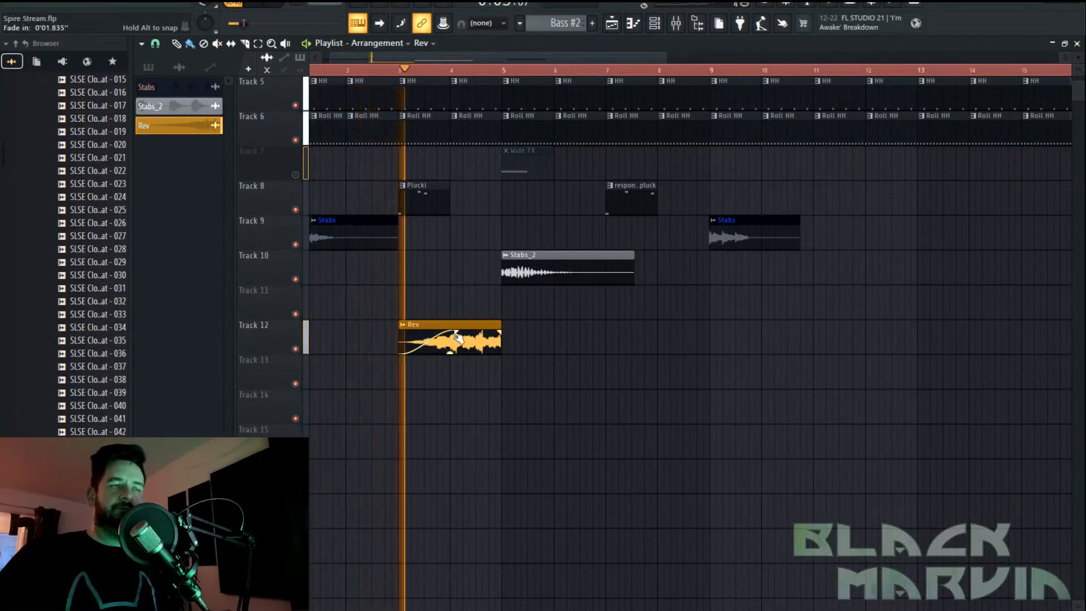
pyautogui.press('space')
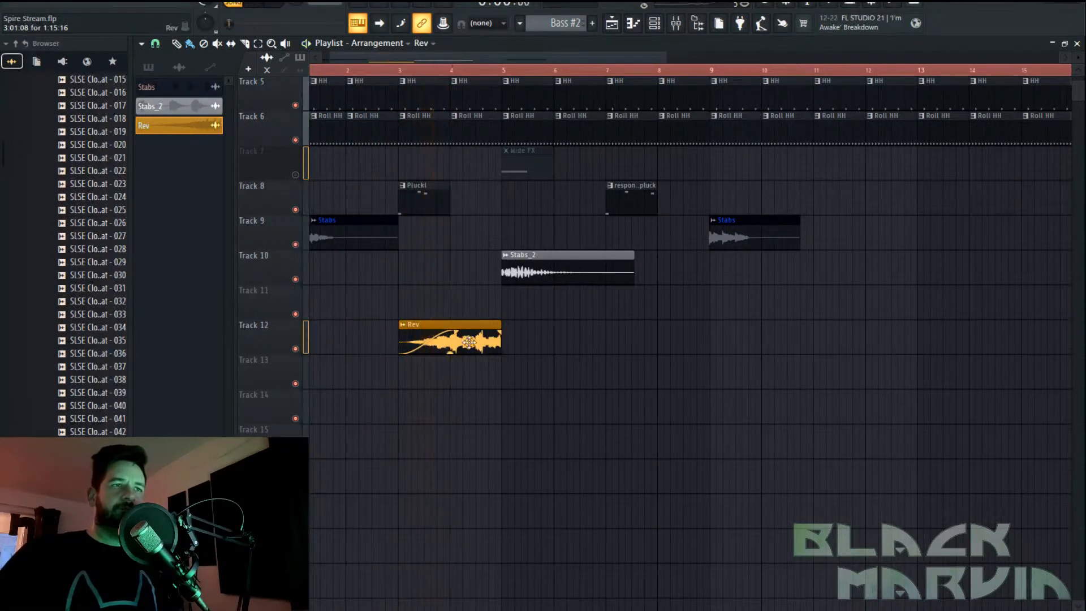
pyautogui.press('space')
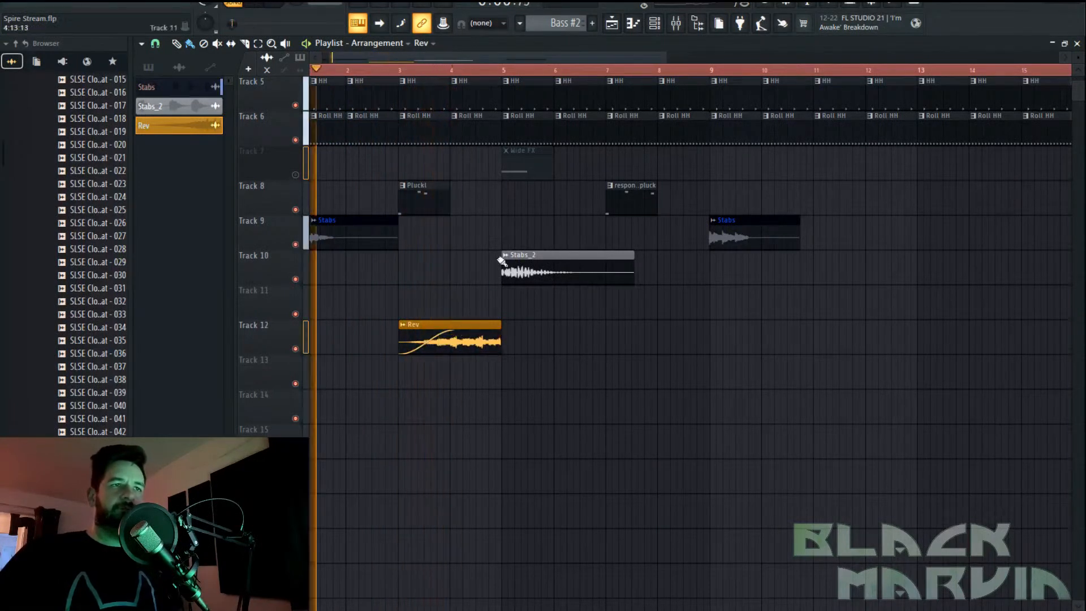
# Play the section before bar 5 to check how the Rev clip leads into Stabs_2
pyautogui.click(469, 71)
pyautogui.scroll(-1, 478, 73)
pyautogui.scroll(-2, 478, 75)
pyautogui.scroll(1, 465, 72)
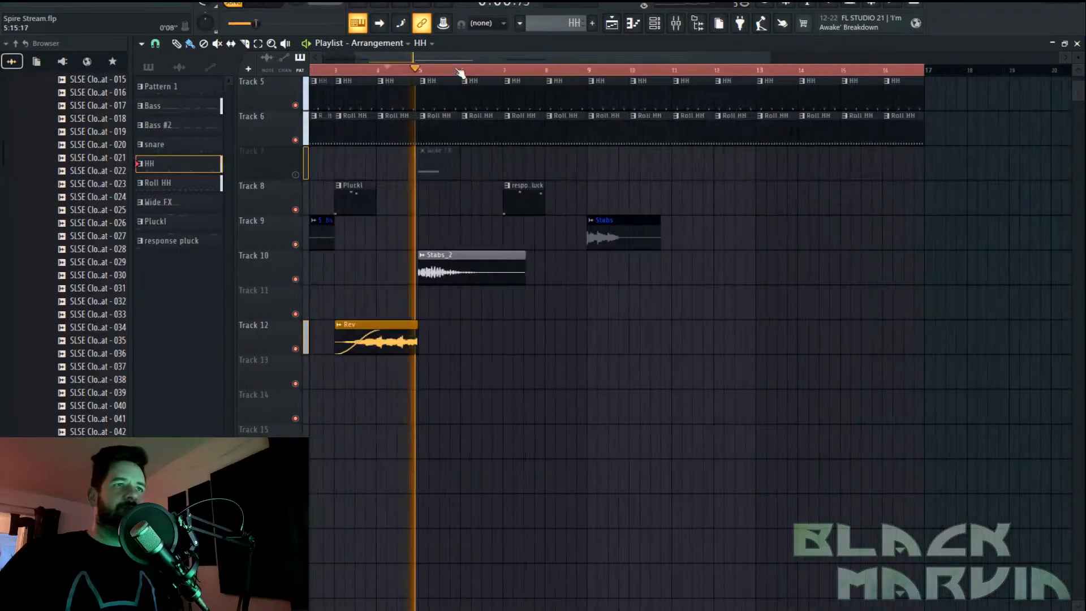
pyautogui.scroll(2, 372, 76)
pyautogui.moveTo(381, 59); pyautogui.dragTo(371, 58)
pyautogui.press('space')
pyautogui.press('space')
# Place the Rev clip as a one-bar swell from bar 6 to 7 with about -5.4 dB gain, and audition it
pyautogui.moveTo(350, 327)
pyautogui.mouseDown()
pyautogui.moveTo(648, 341)
pyautogui.moveTo(633, 338)
pyautogui.mouseUp()
pyautogui.press('space')
pyautogui.press('space')
pyautogui.press('space')
pyautogui.press('space')
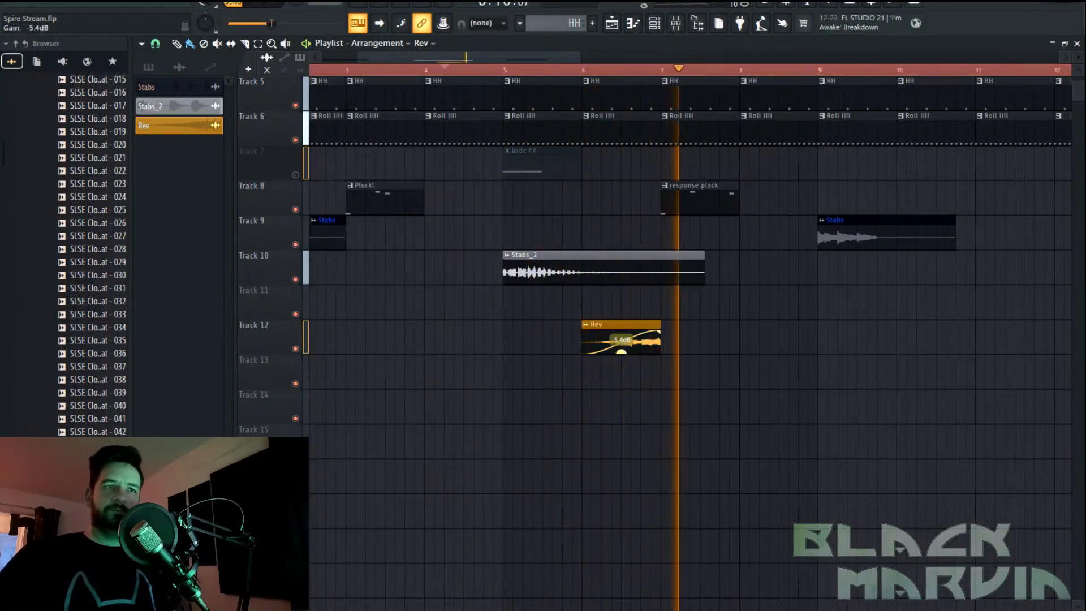
pyautogui.click(482, 69)
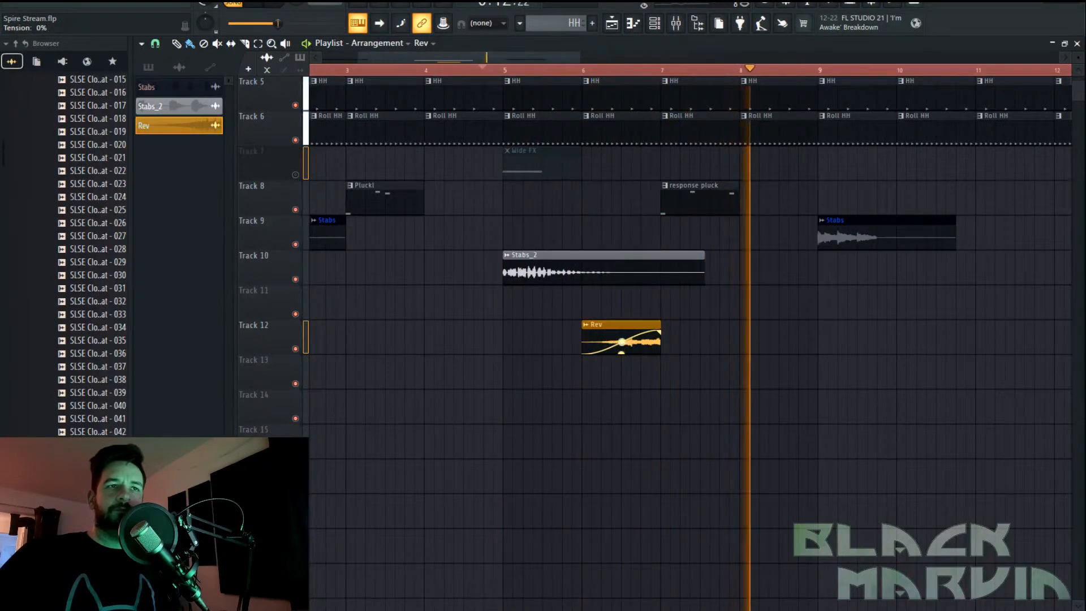
pyautogui.press('space')
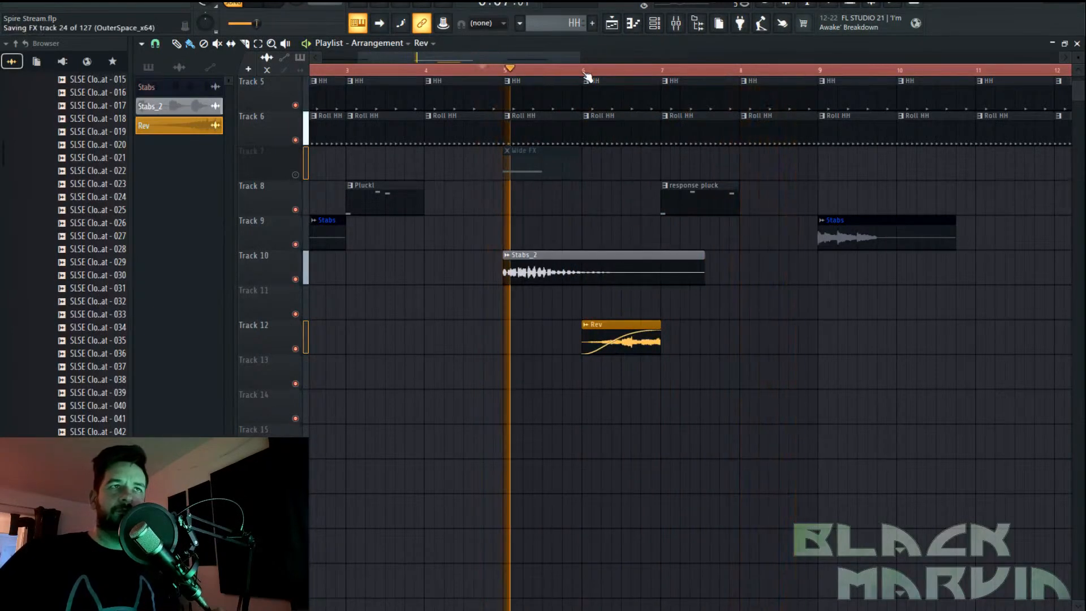
# Open the mixer and route the Rev sample to free insert track 26, naming the track Rev
pyautogui.press('F9')
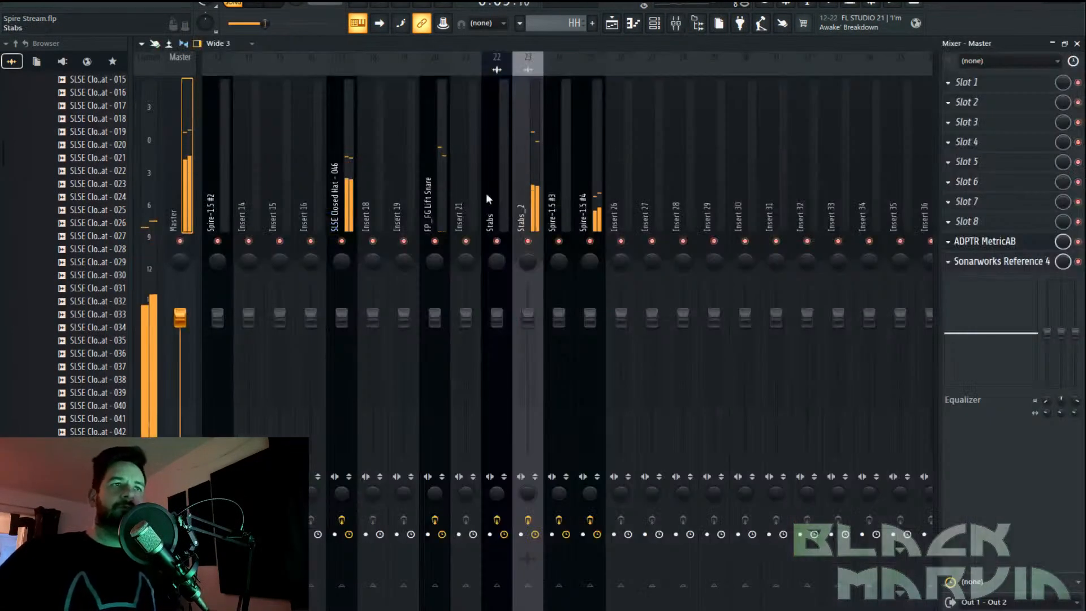
pyautogui.hscroll(-4, 456, 180)
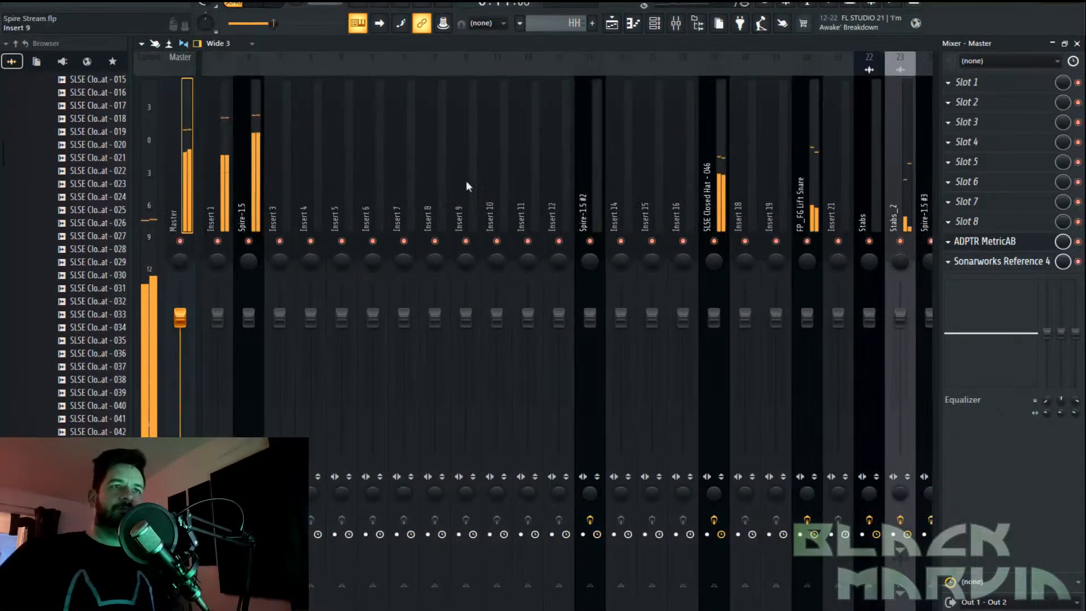
pyautogui.scroll(-5, 748, 190)
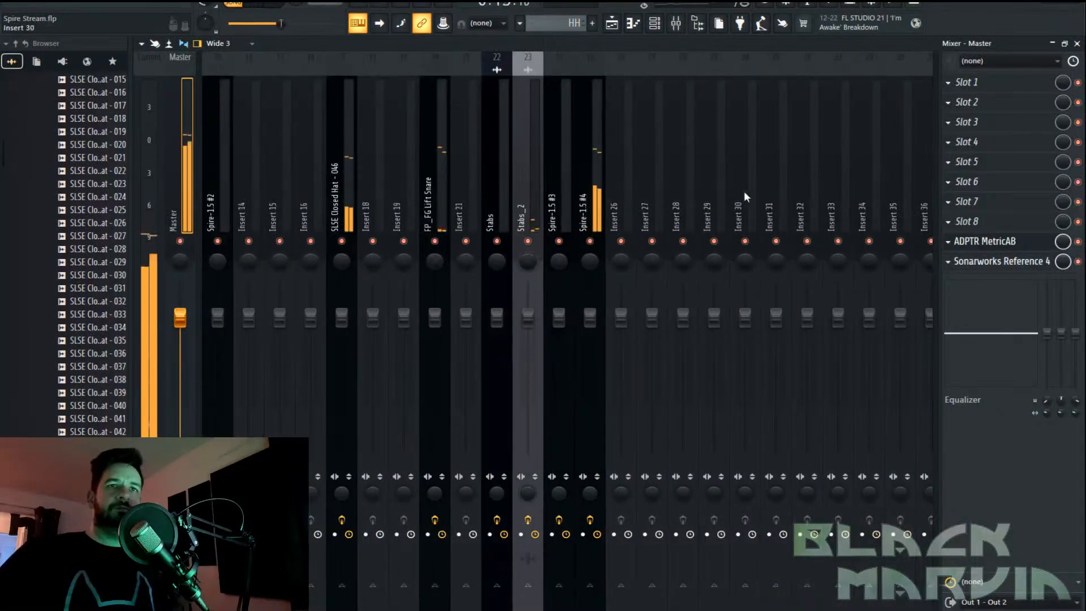
pyautogui.rightClick(627, 200)
pyautogui.moveTo(687, 193)
pyautogui.click(782, 192)
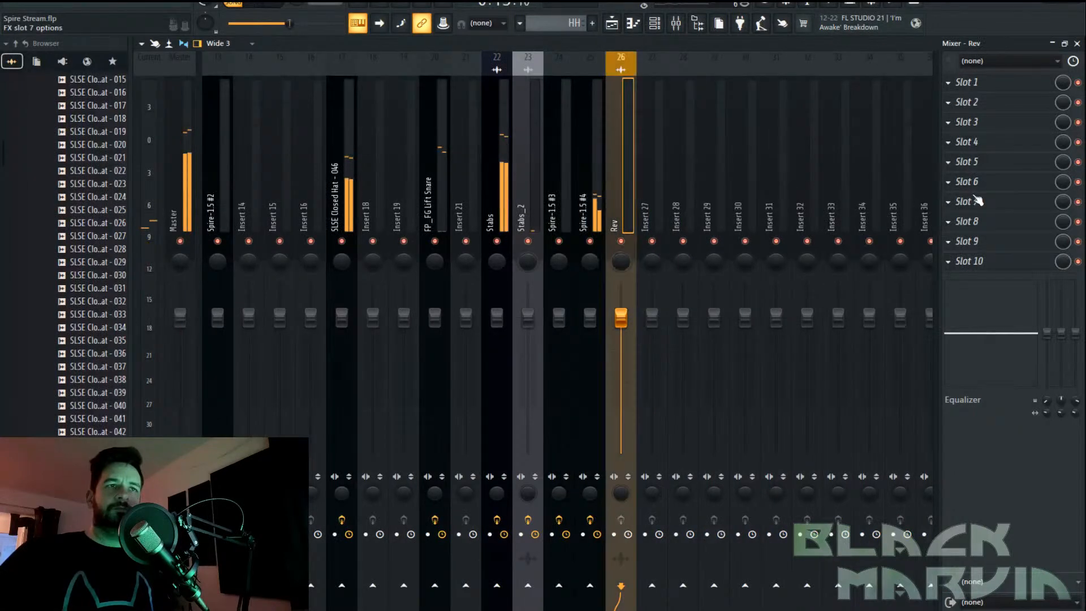
# Load Duck in slot 7 of the Rev mixer track with user preset Synth 3 and set Amount to about 48%
pyautogui.click(961, 201)
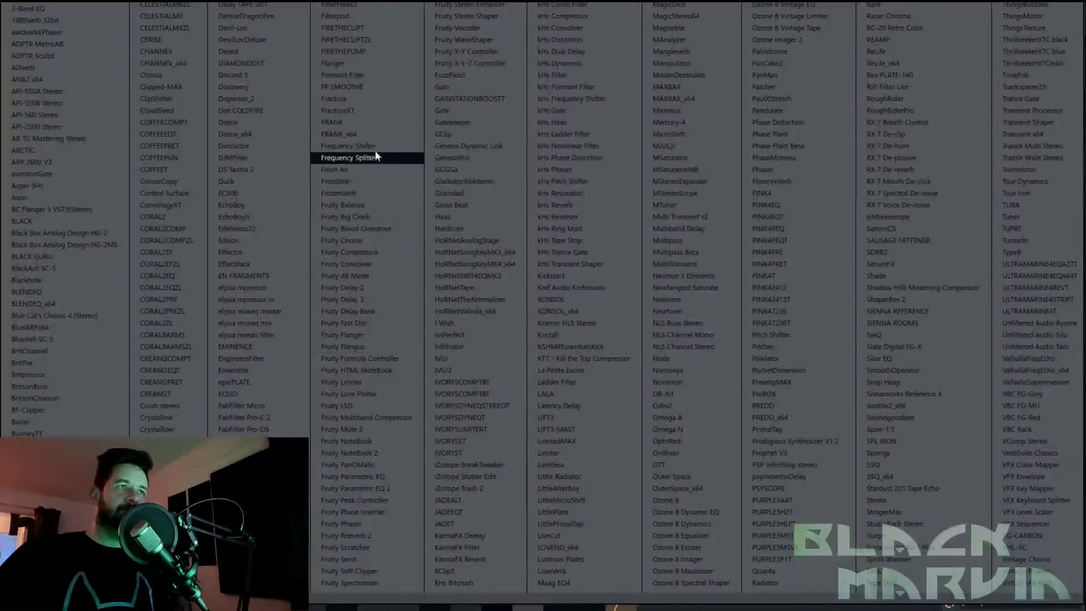
pyautogui.click(270, 184)
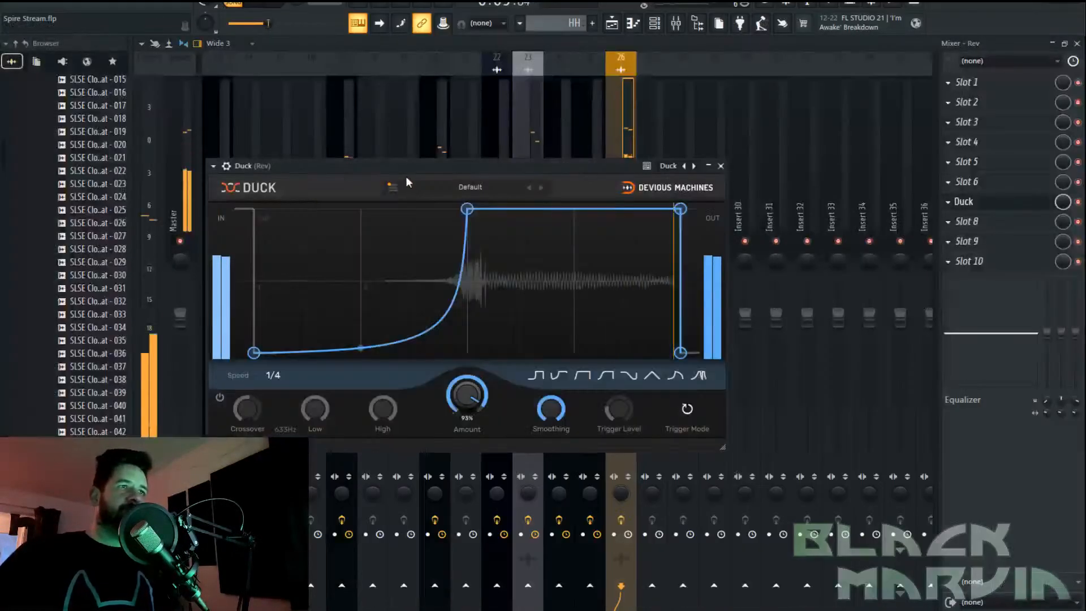
pyautogui.click(430, 188)
pyautogui.moveTo(480, 215)
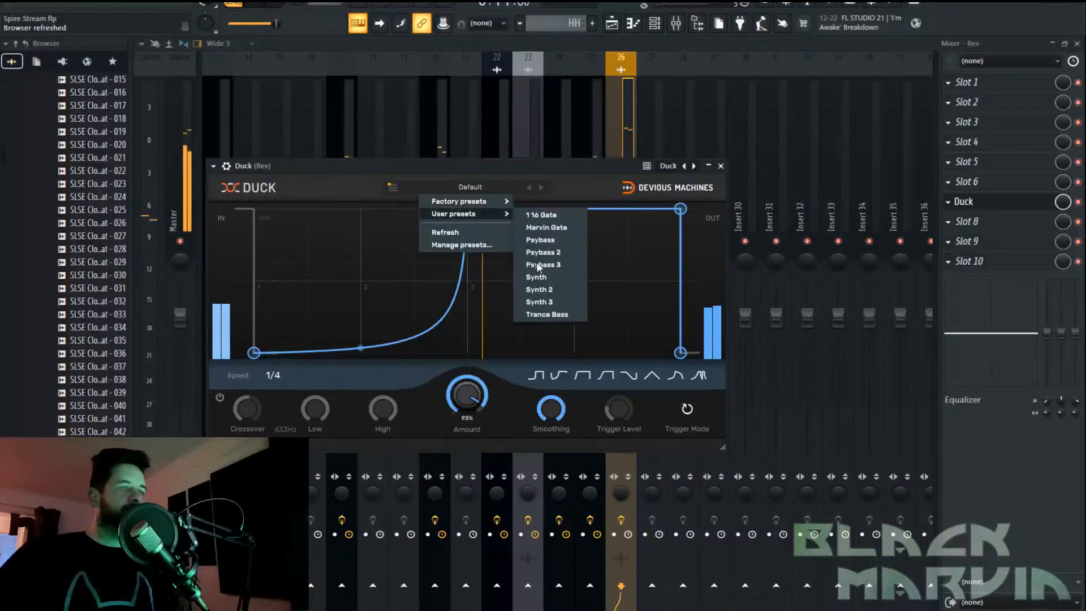
pyautogui.click(546, 302)
pyautogui.moveTo(467, 396); pyautogui.dragTo(467, 413)
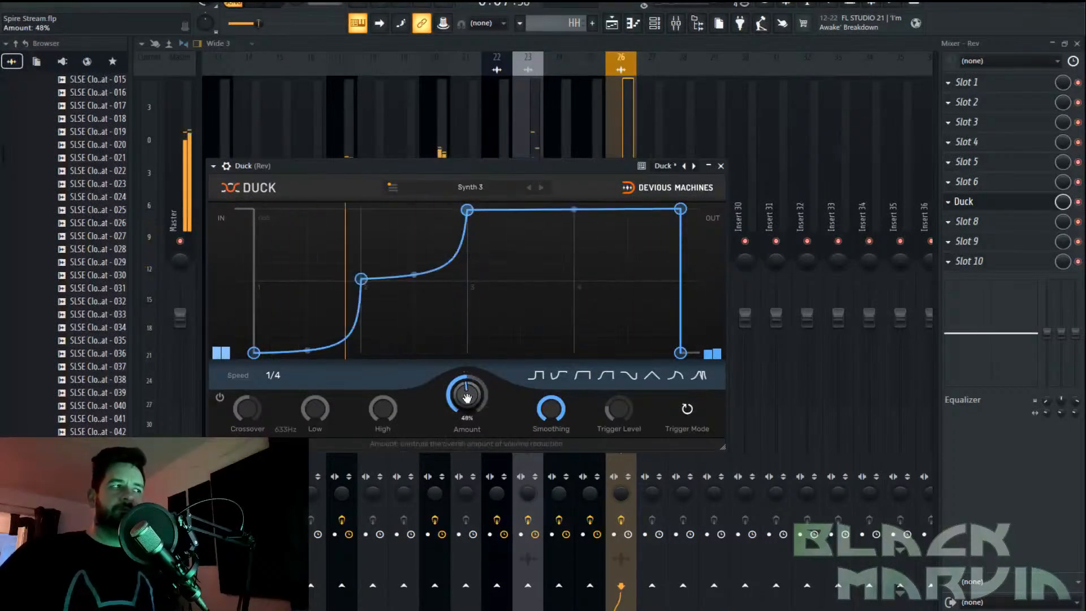
# Add Fruity Parametric EQ 2 to slot 10 of the Rev mixer track and load its HP preset
pyautogui.click(993, 243)
pyautogui.click(367, 488)
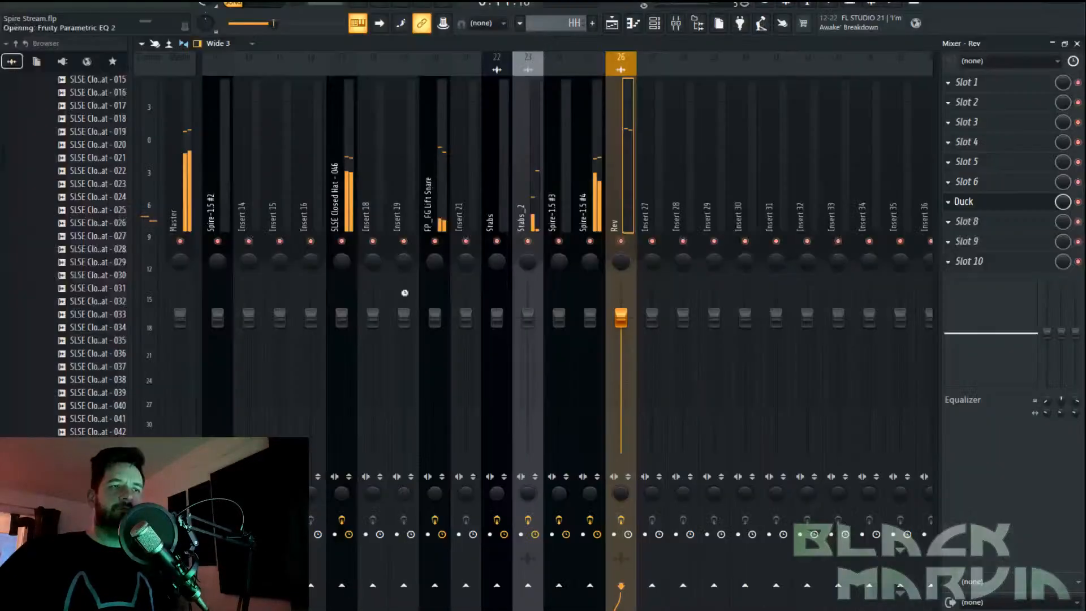
pyautogui.click(277, 215)
pyautogui.moveTo(306, 259)
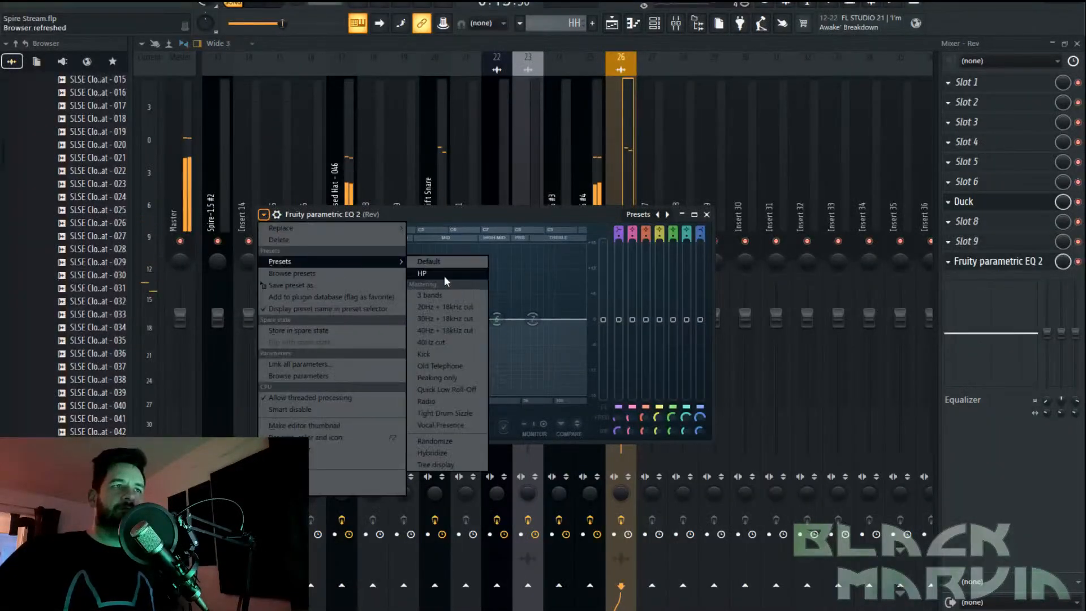
pyautogui.click(458, 340)
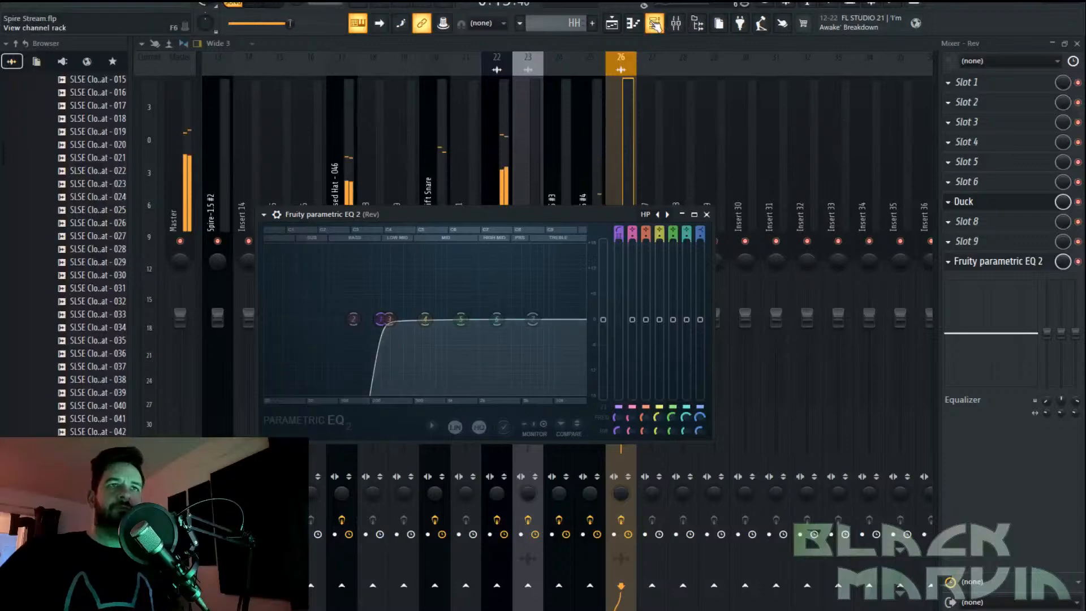
# Return to the playlist, set the Rev clip's gain to about -5.3 dB, and audition it
pyautogui.click(611, 23)
pyautogui.press('space')
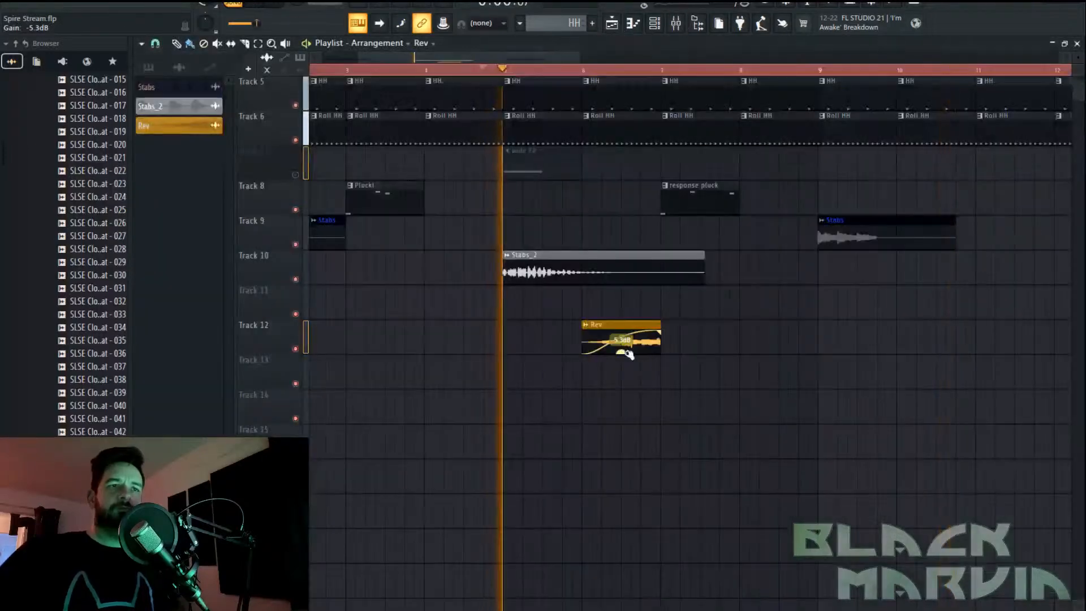
pyautogui.scroll(4, 671, 82)
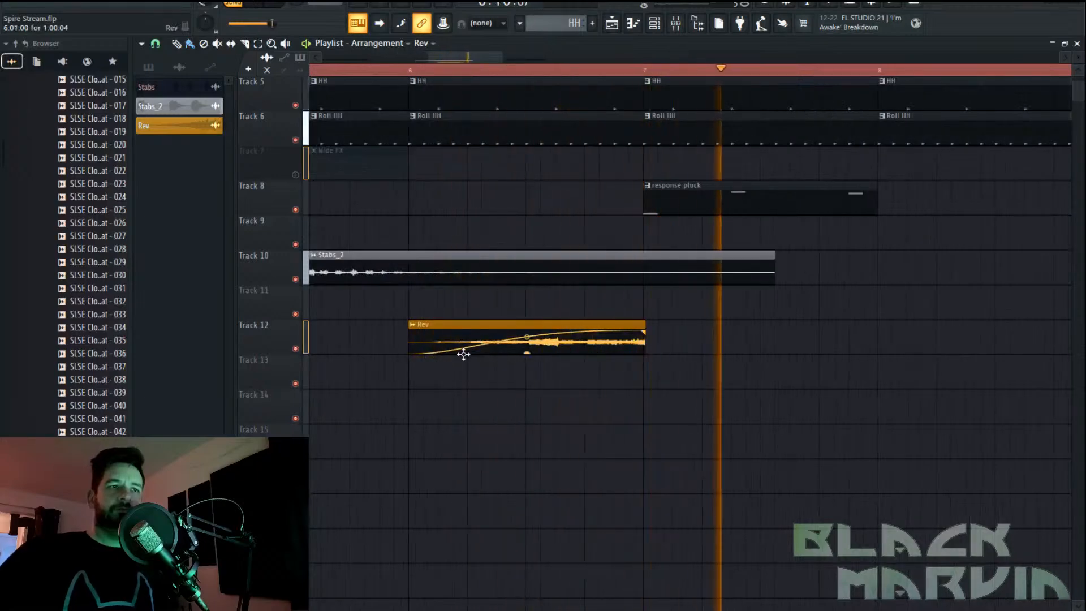
pyautogui.press('space')
# Play the arrangement from shortly before bar 3 to check the Rev clip in context
pyautogui.scroll(-6, 574, 70)
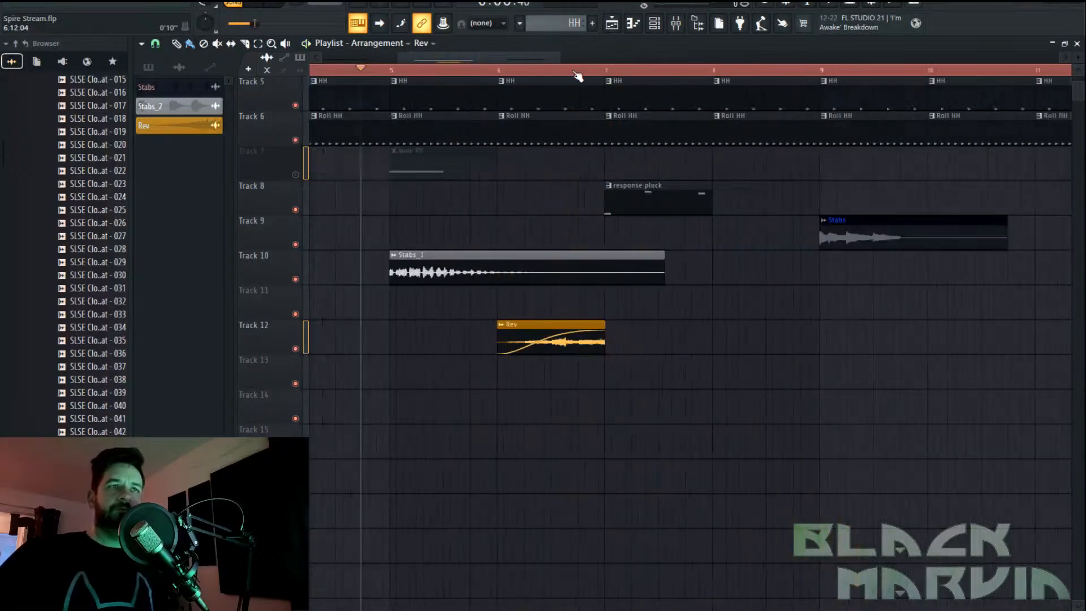
pyautogui.click(388, 72)
pyautogui.press('space')
pyautogui.click(156, 44)
pyautogui.click(165, 72)
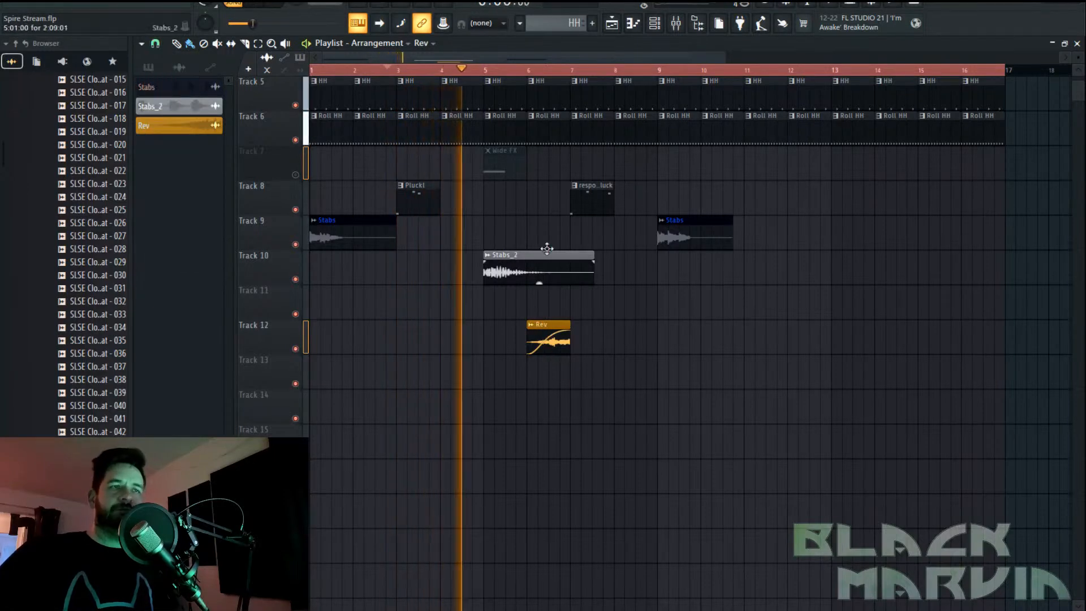
pyautogui.press('space')
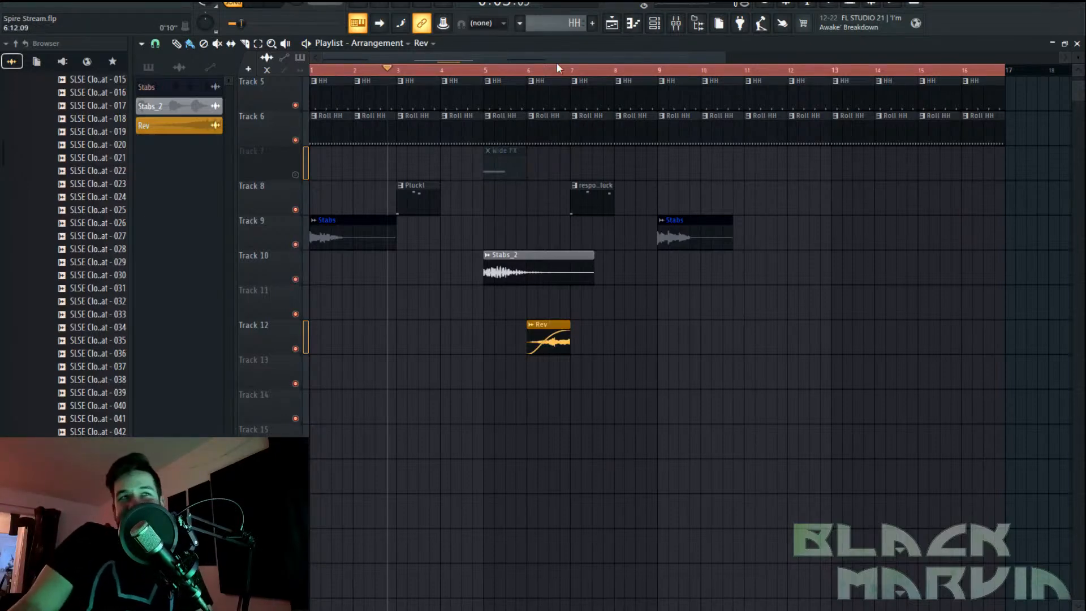
# Move the one-bar Rev clip to bar 4 on Track 12, leading into Stabs_2, and play from the start
pyautogui.scroll(2, 558, 69)
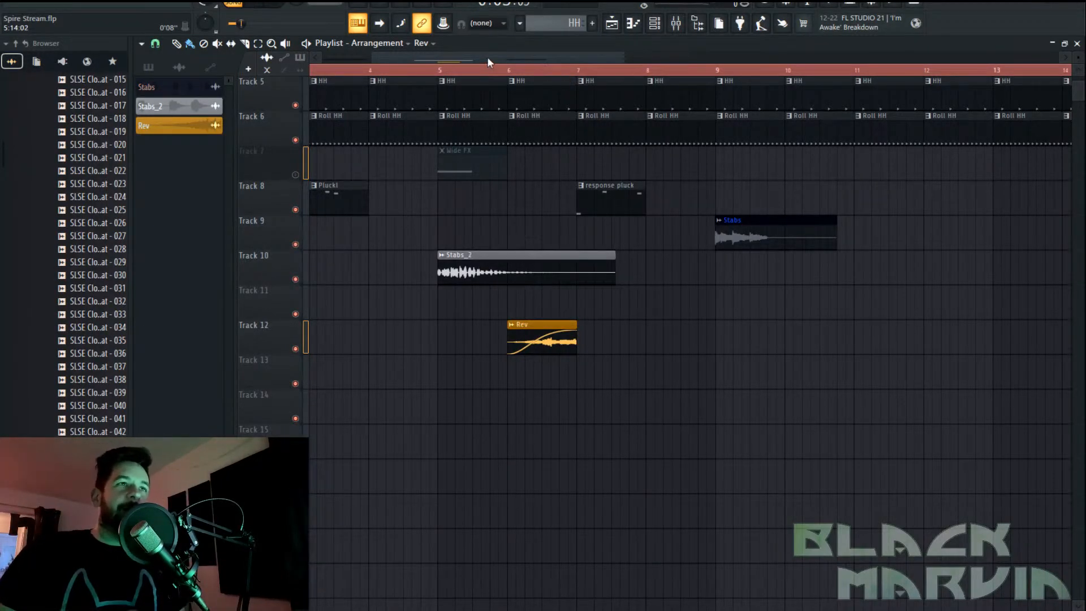
pyautogui.moveTo(487, 57); pyautogui.dragTo(436, 57)
pyautogui.moveTo(680, 325); pyautogui.dragTo(540, 323)
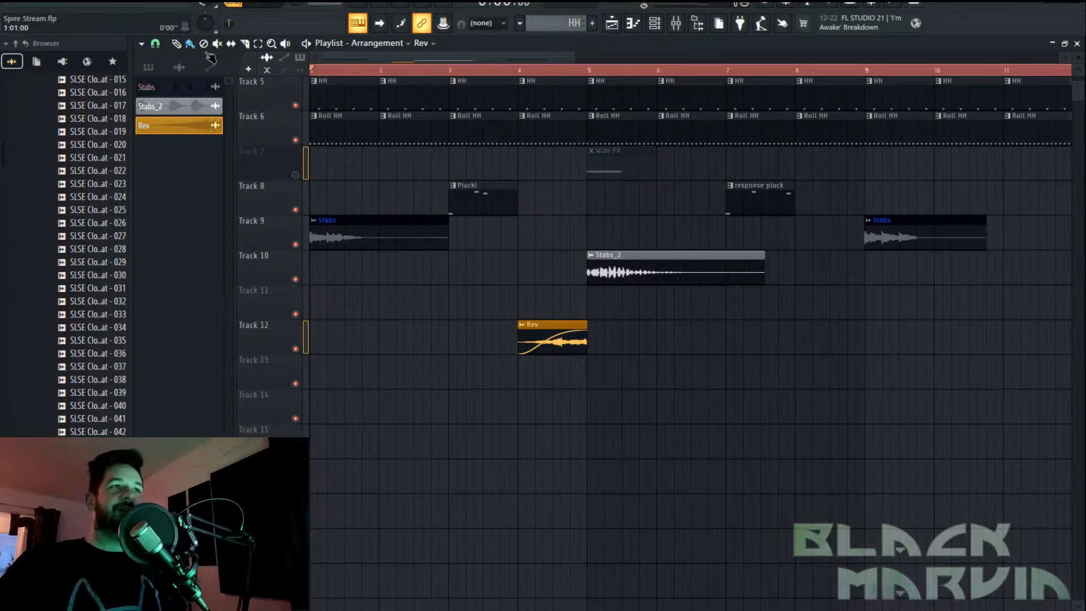
pyautogui.press('space')
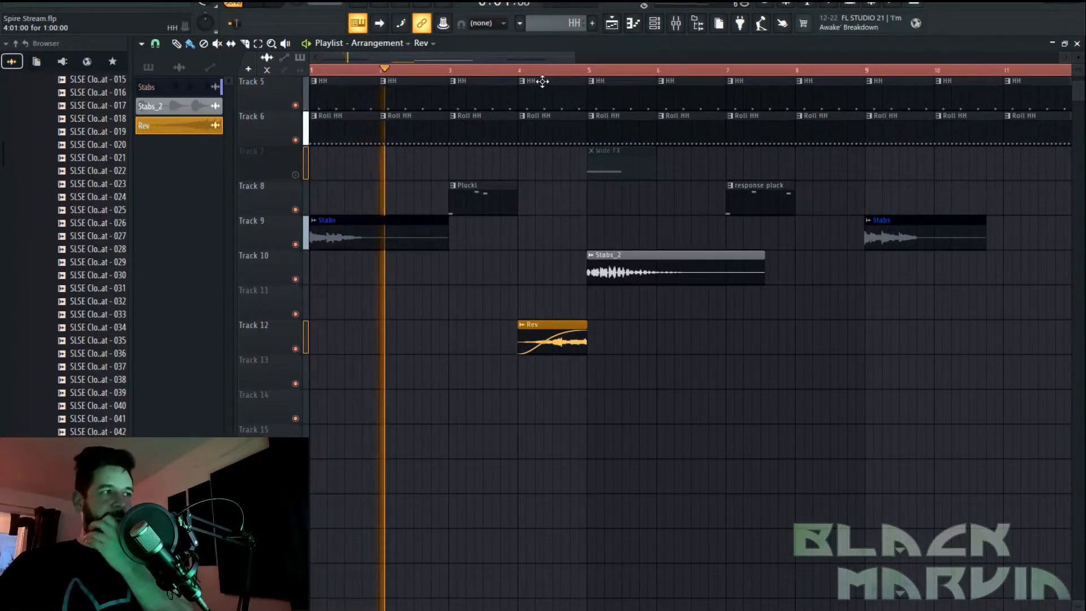
# Play through the Rev transition from bar 4 into Stabs_2 at bar 5 and stop playback
pyautogui.scroll(3, 540, 78)
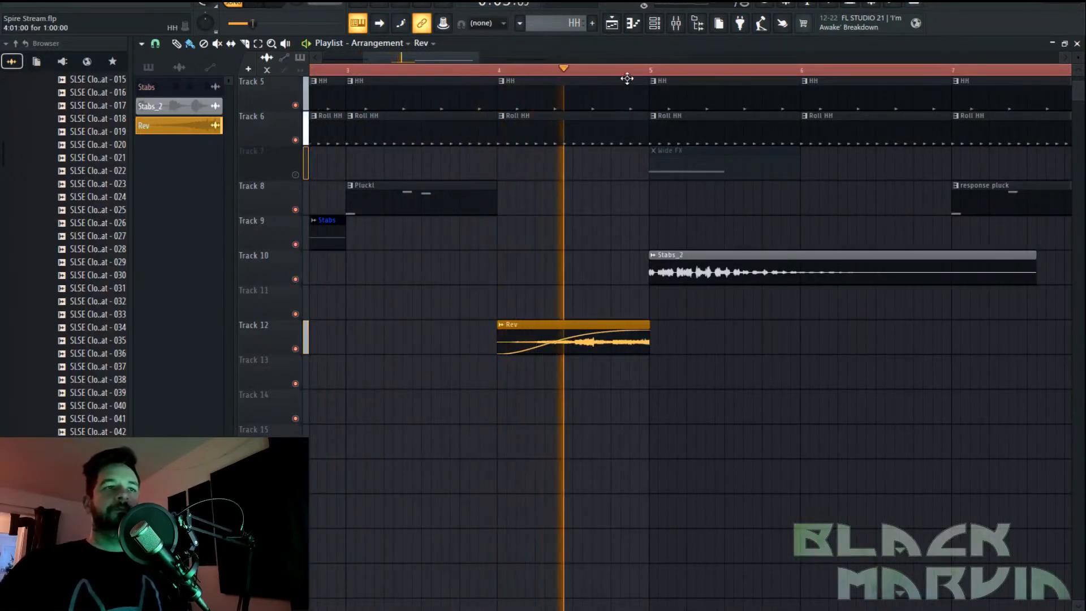
pyautogui.scroll(-3, 633, 76)
pyautogui.scroll(4, 648, 76)
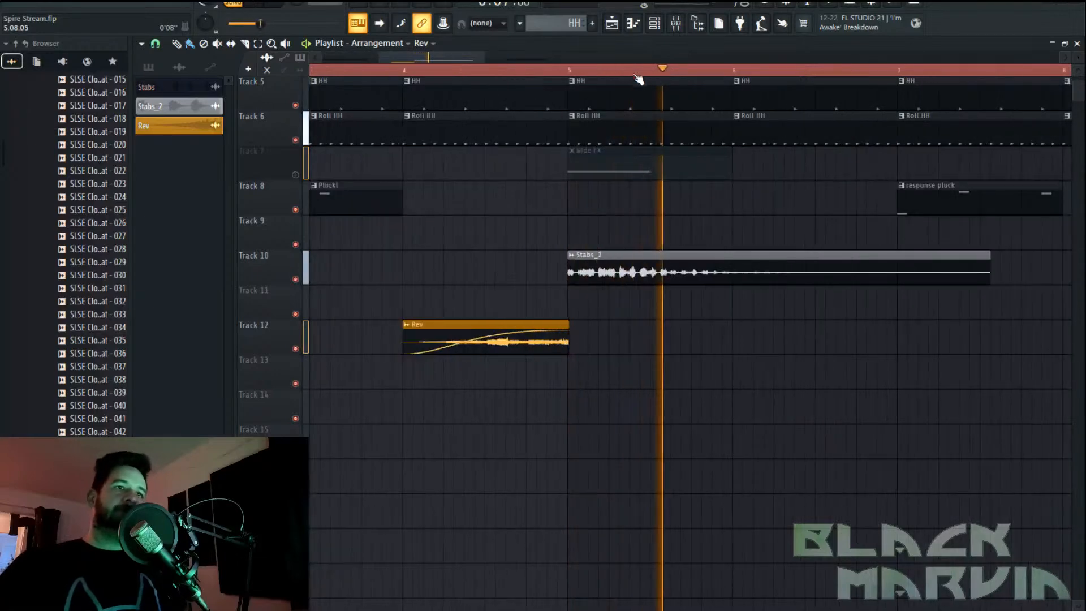
pyautogui.scroll(1, 562, 73)
pyautogui.press('space')
# Set the playback start to bar 4 and bring up the mixer at the Rev clip's track
pyautogui.click(381, 70)
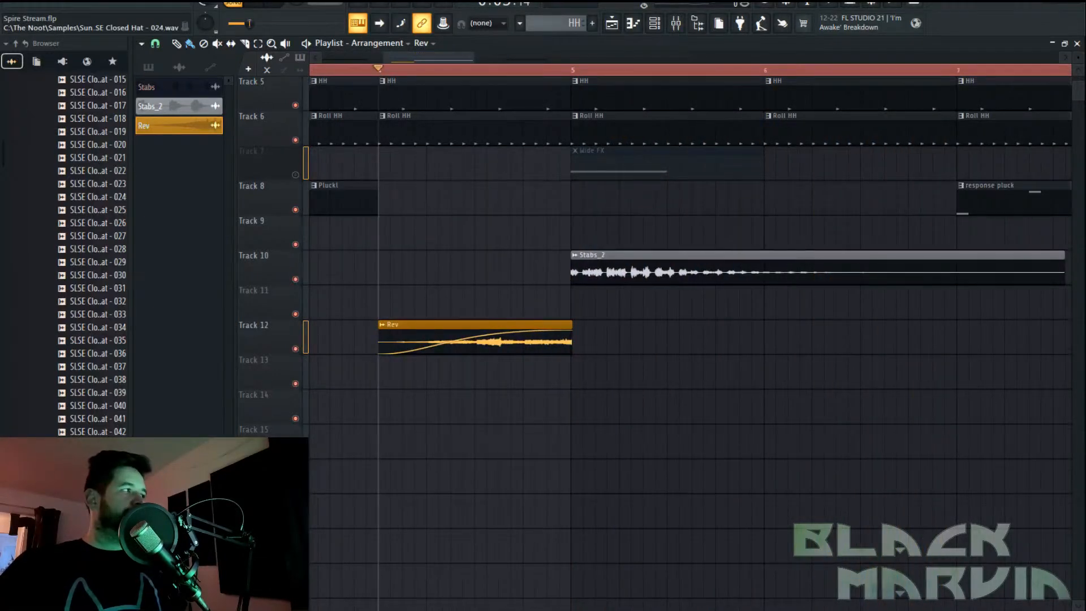
pyautogui.doubleClick(482, 321)
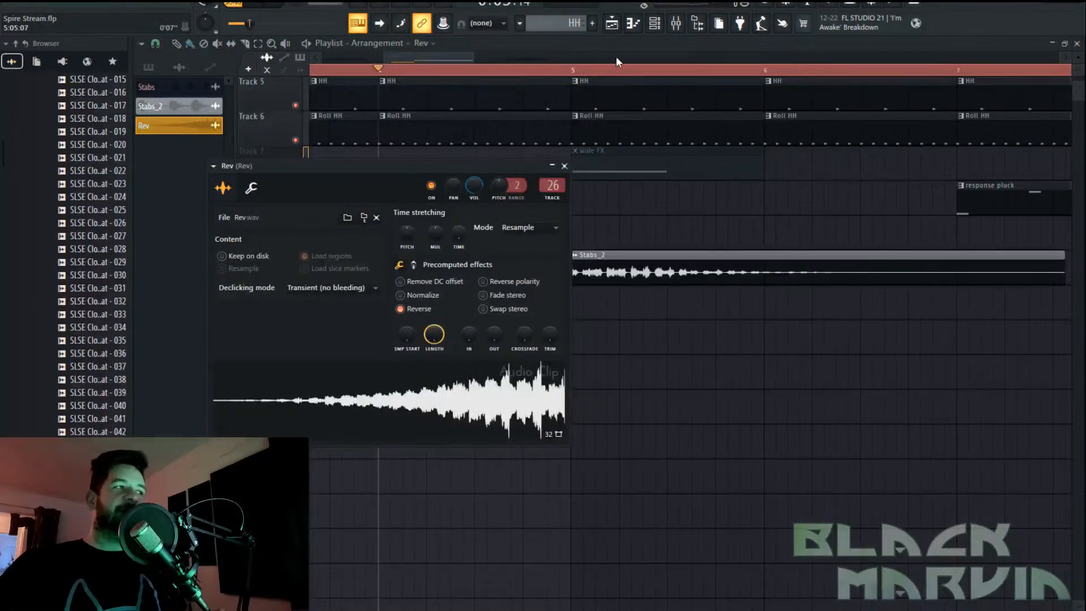
pyautogui.click(675, 23)
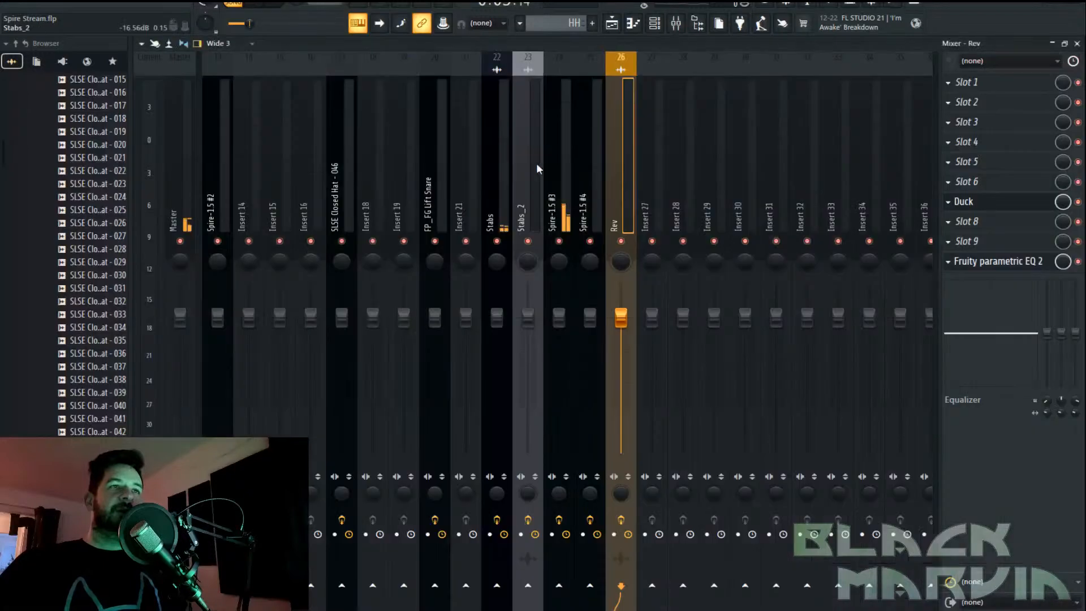
pyautogui.rightClick(649, 199)
pyautogui.moveTo(741, 192)
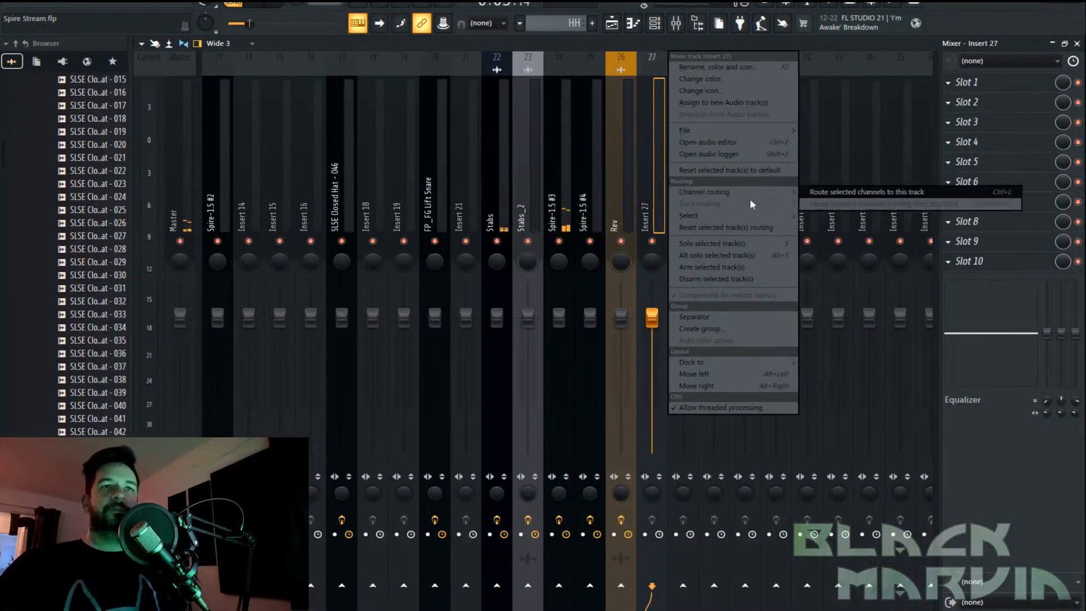
pyautogui.click(829, 193)
pyautogui.rightClick(630, 206)
pyautogui.moveTo(679, 192)
pyautogui.click(820, 195)
pyautogui.rightClick(660, 205)
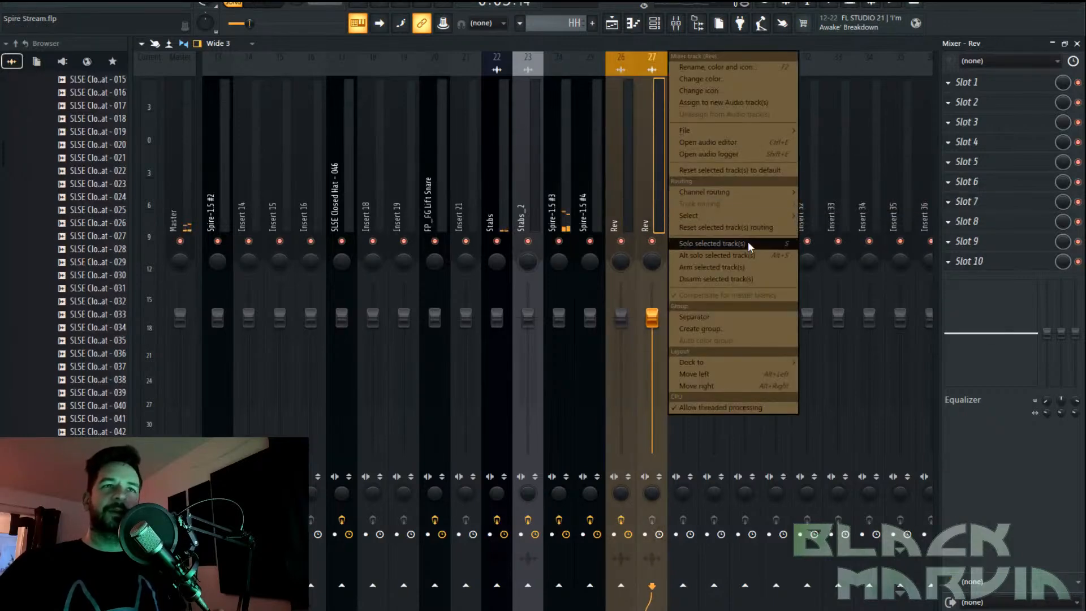
pyautogui.click(740, 167)
# Load Multipass into effect slot 5 of the Rev mixer track
pyautogui.click(625, 337)
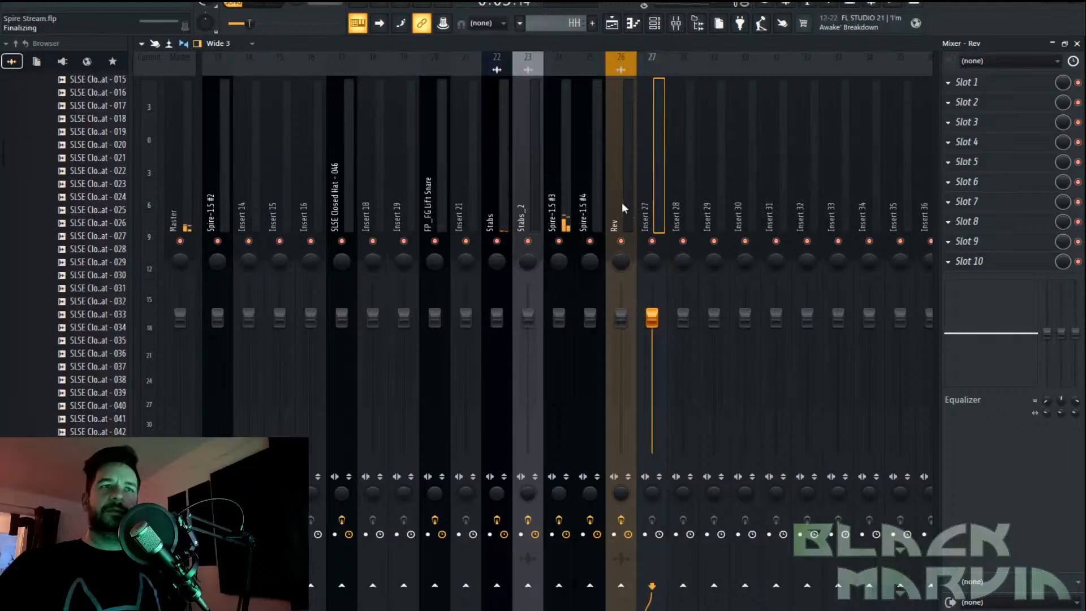
pyautogui.click(975, 153)
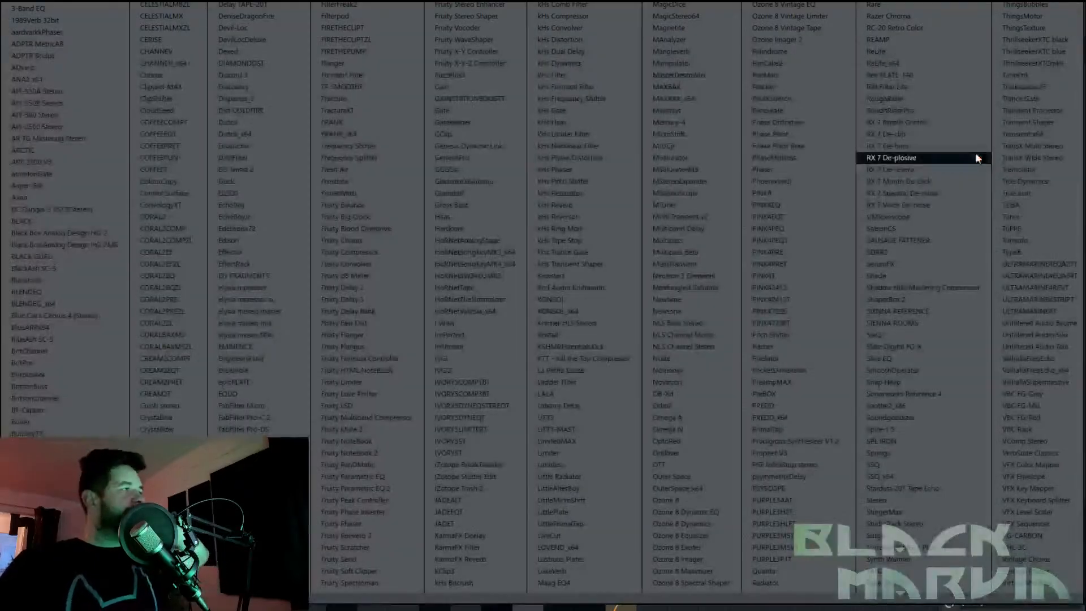
pyautogui.click(714, 242)
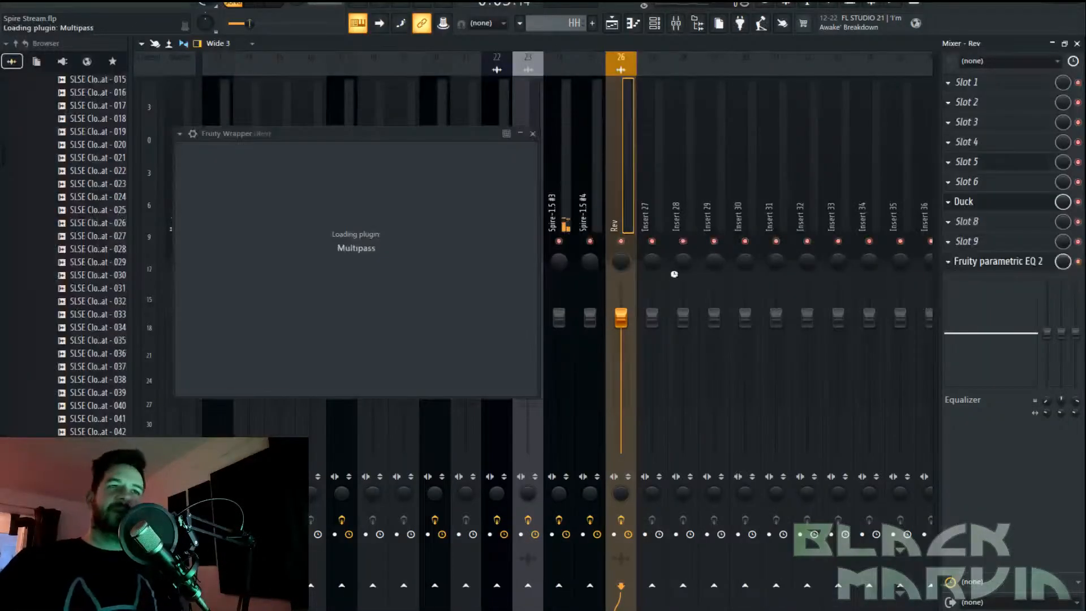
# Add a Haas effect to Band 3 in Multipass and duplicate it into Band 4
pyautogui.click(634, 339)
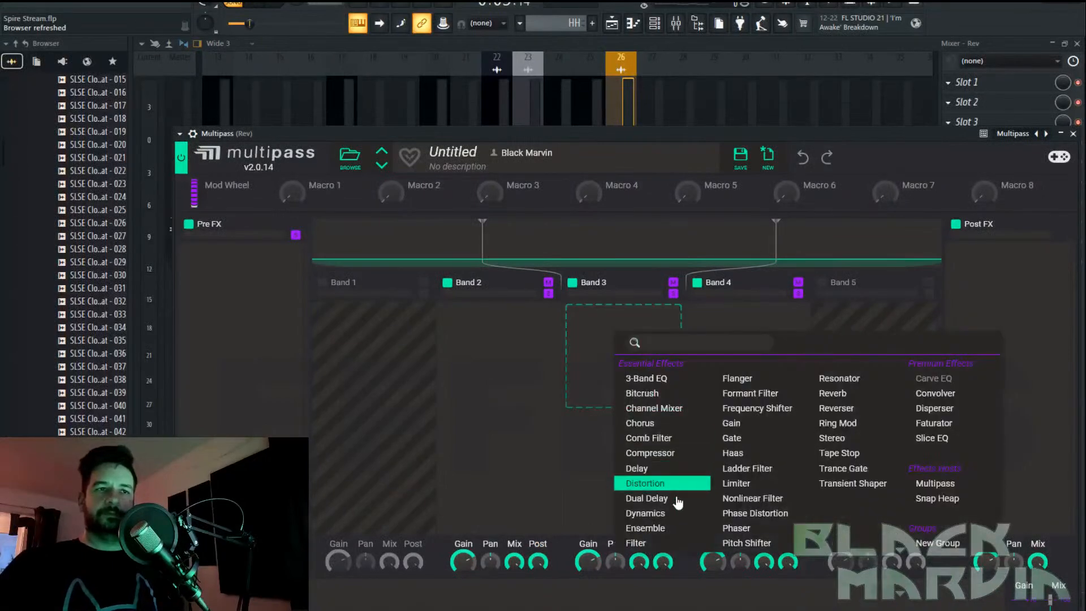
pyautogui.click(735, 457)
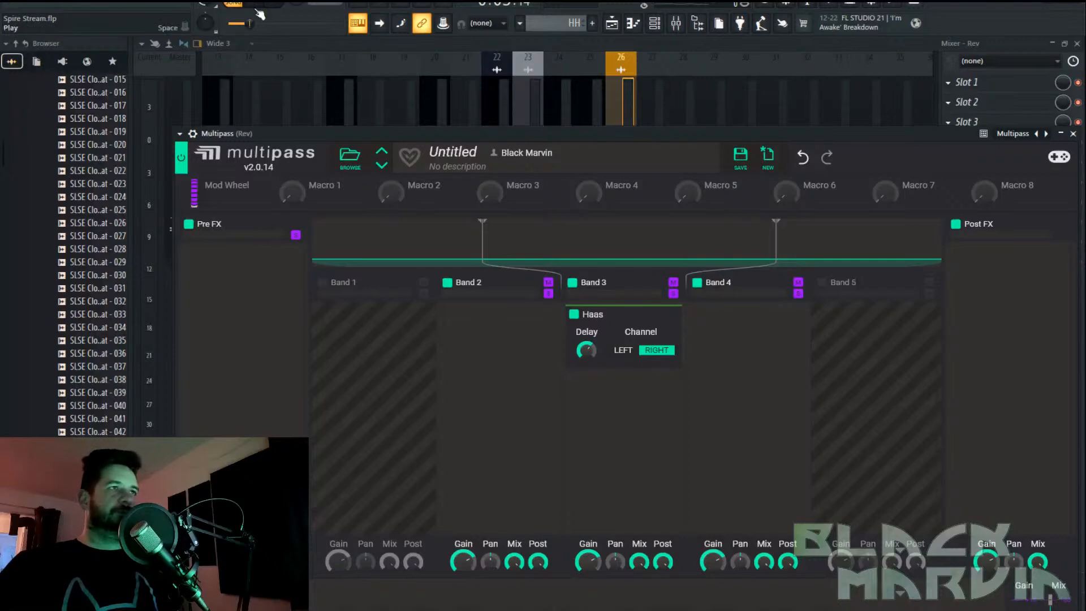
pyautogui.moveTo(630, 315); pyautogui.dragTo(744, 318)
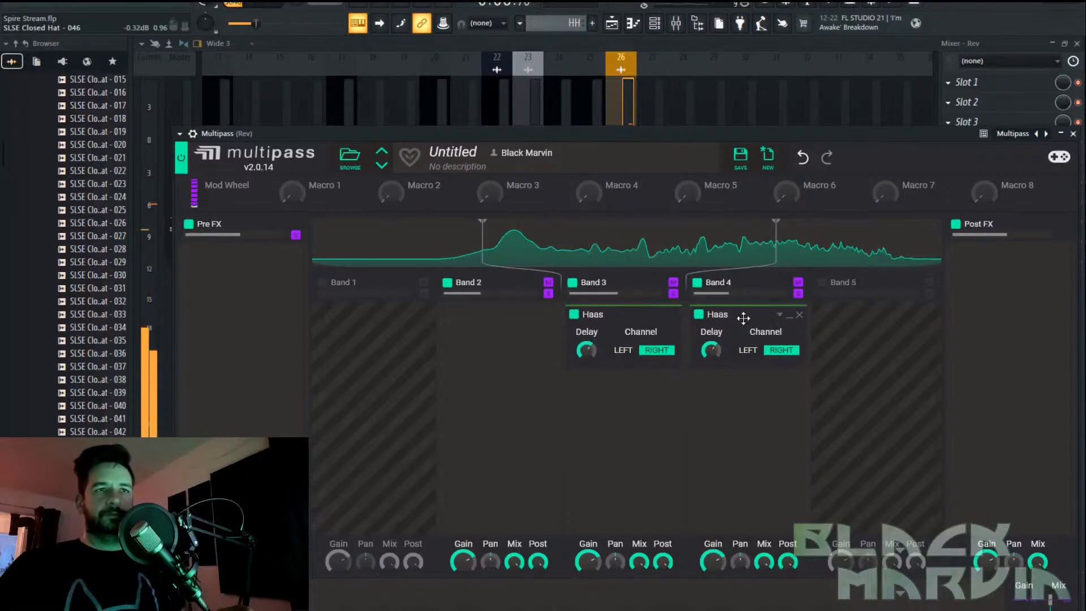
# Play the Rev transition from bar 4 in the playlist to check the Haas widening, and stop playback
pyautogui.press('space')
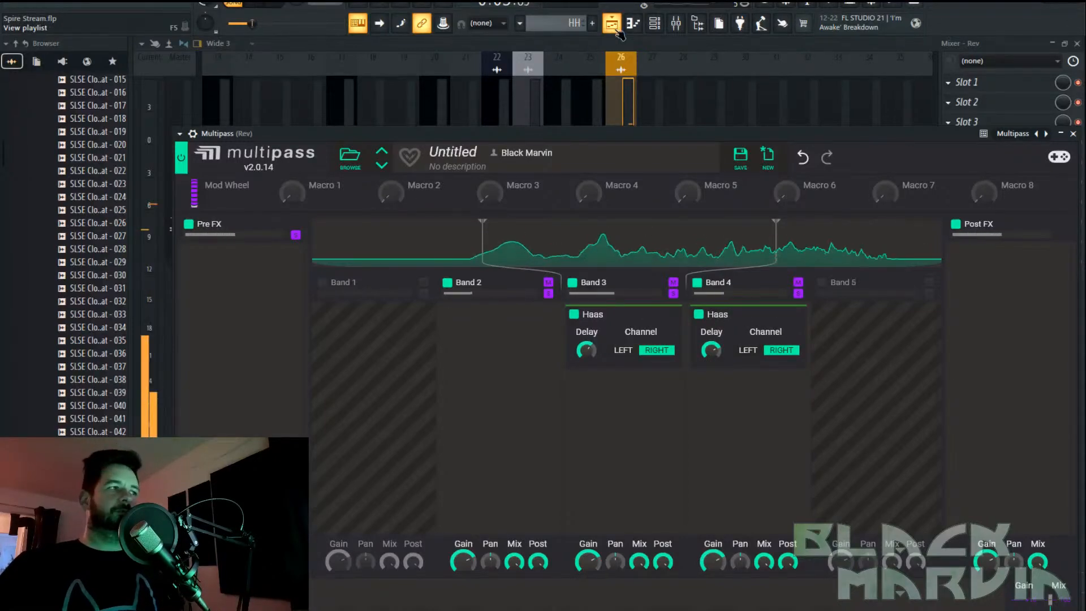
pyautogui.press('F5')
pyautogui.press('space')
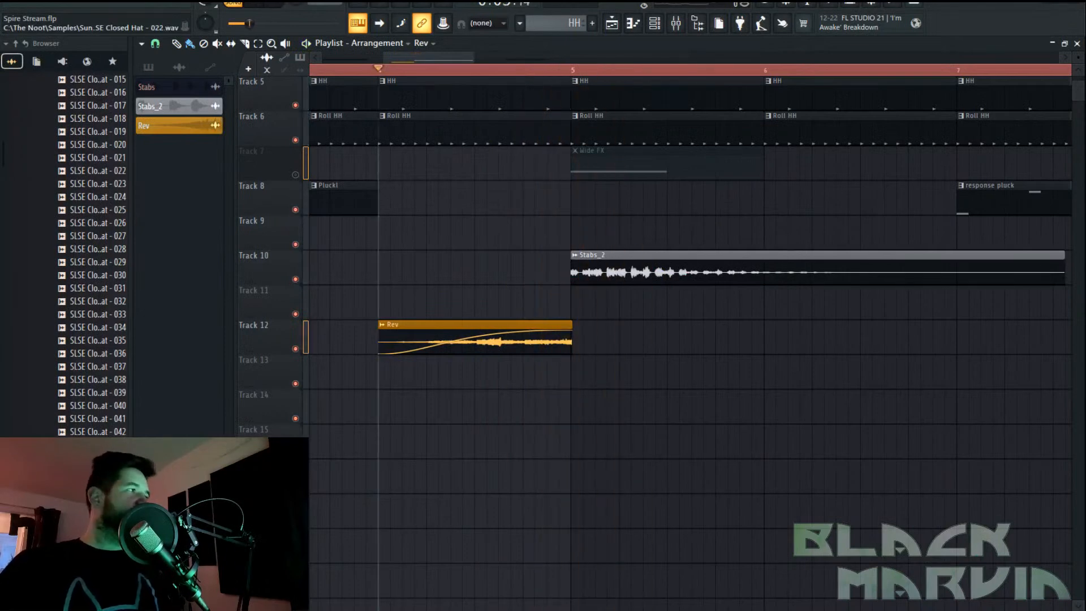
# Reopen Multipass on the Rev mixer track and add a Stereo effect below the Haas in Band 3
pyautogui.click(679, 24)
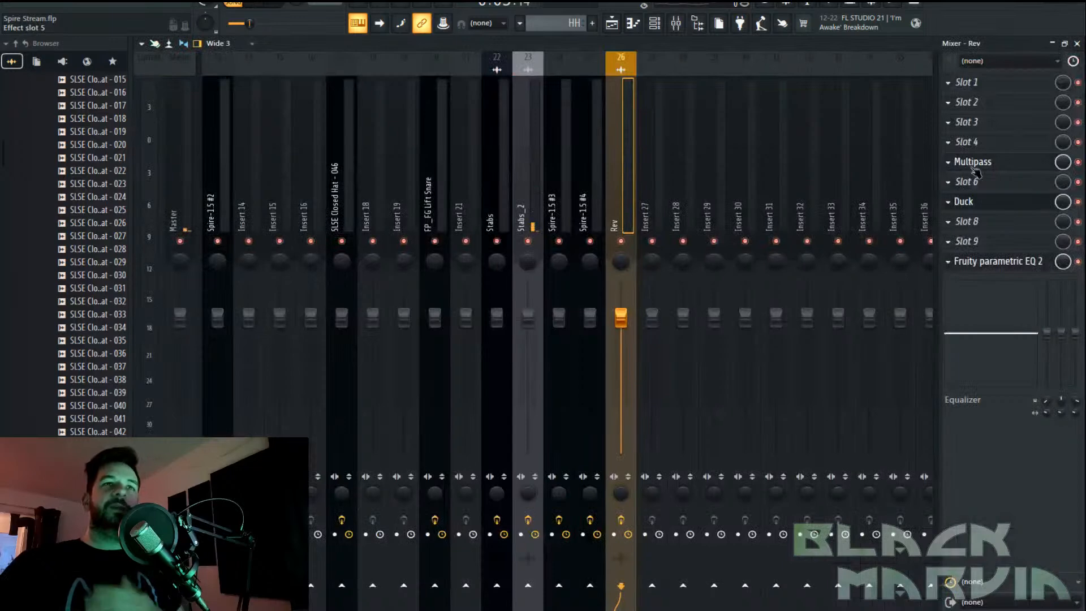
pyautogui.click(974, 164)
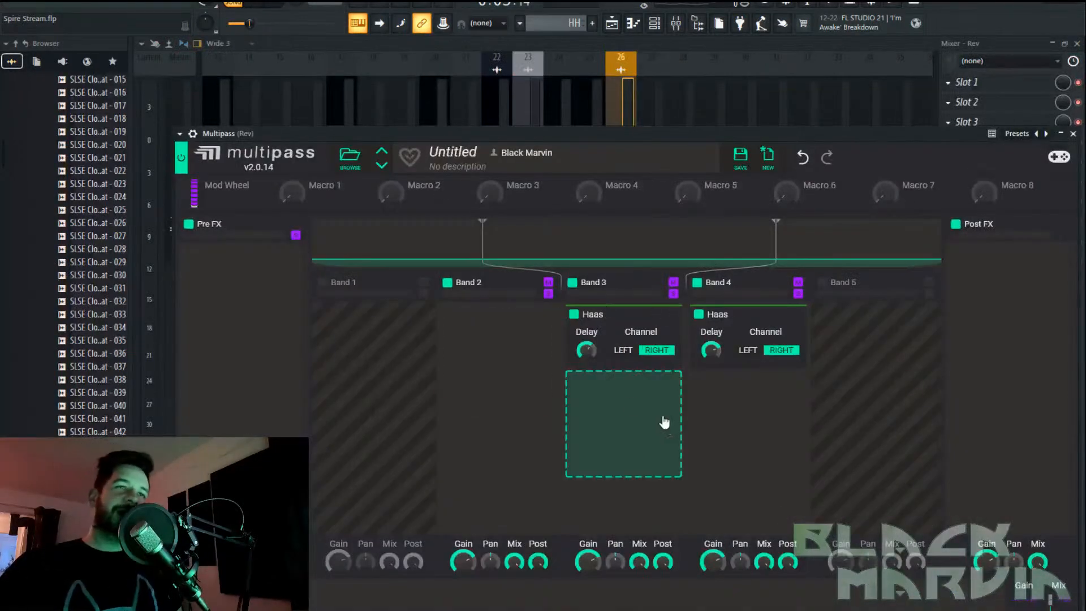
pyautogui.click(642, 391)
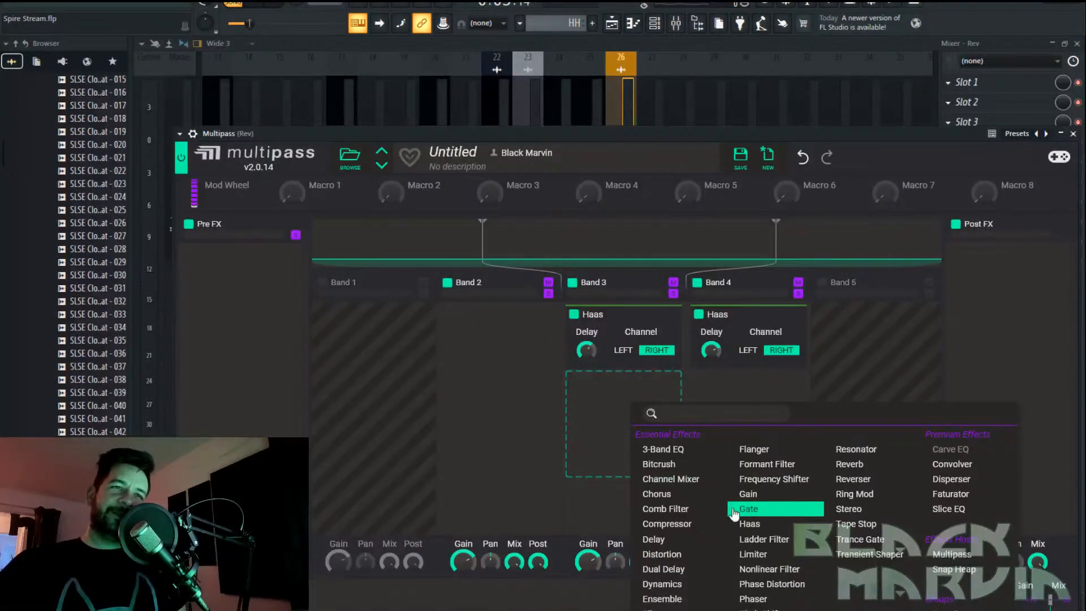
pyautogui.moveTo(580, 132); pyautogui.dragTo(567, 33)
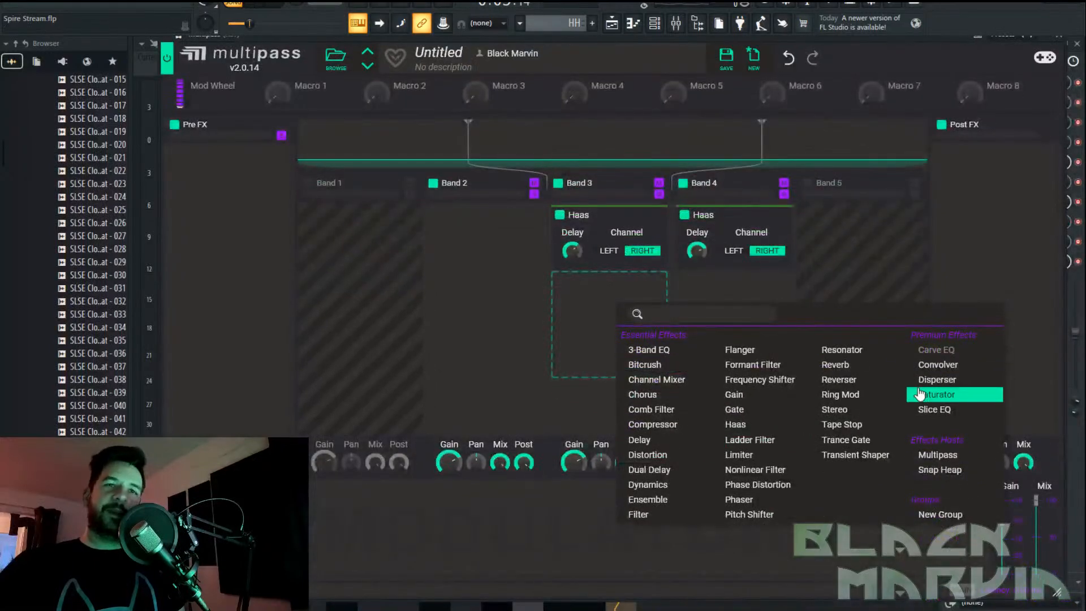
pyautogui.click(853, 409)
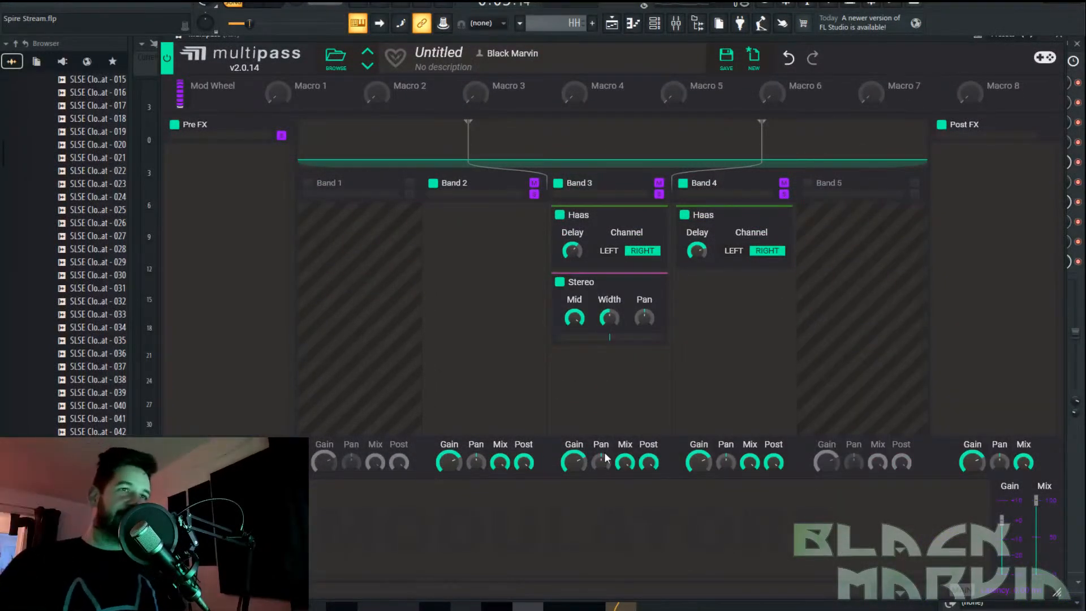
# Add an LFO modulator, make it bipolar, and assign it to the Pan of Band 3's Stereo effect
pyautogui.click(253, 527)
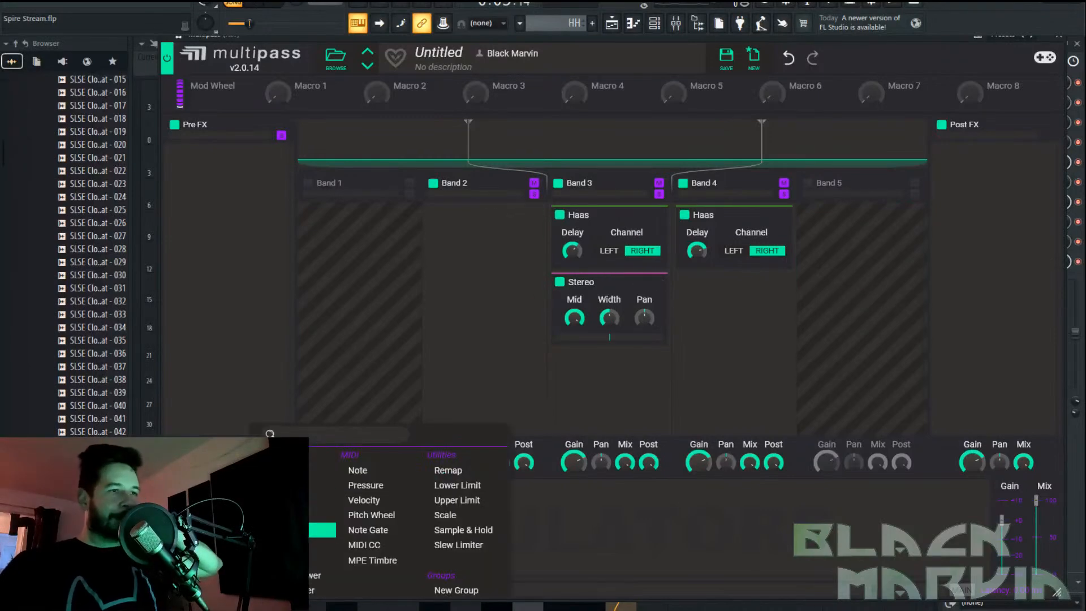
pyautogui.click(294, 500)
pyautogui.moveTo(430, 562); pyautogui.dragTo(644, 328)
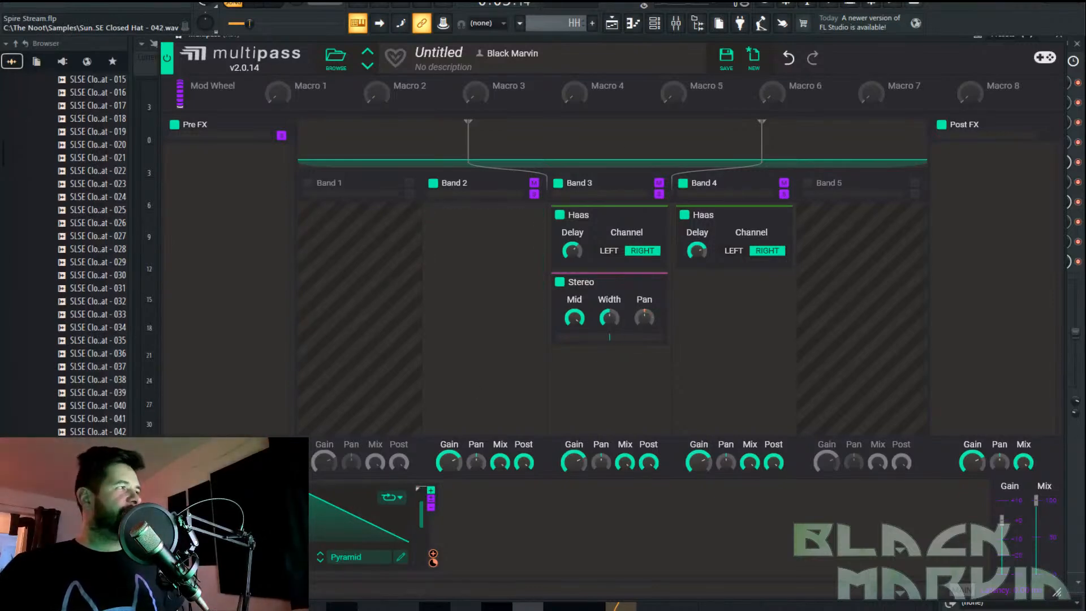
pyautogui.rightClick(644, 318)
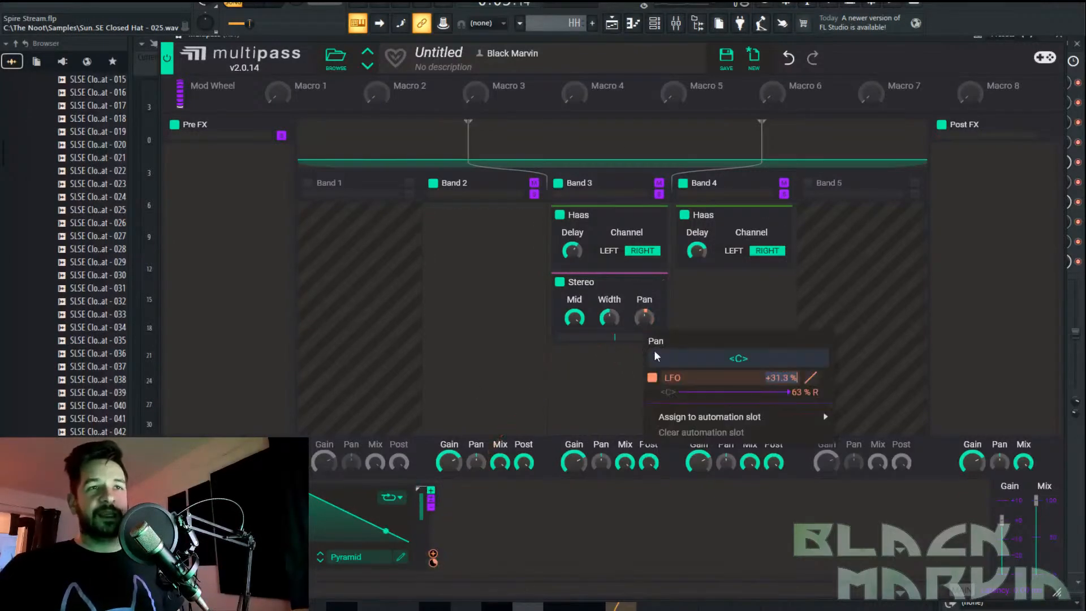
pyautogui.click(589, 516)
pyautogui.moveTo(431, 509); pyautogui.dragTo(644, 316)
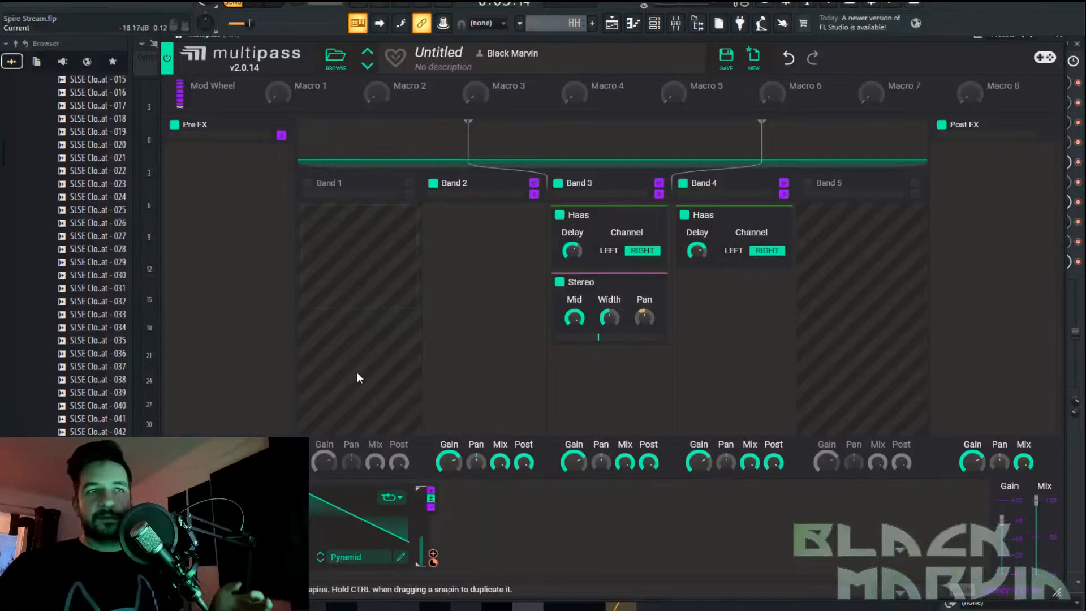
pyautogui.moveTo(645, 329)
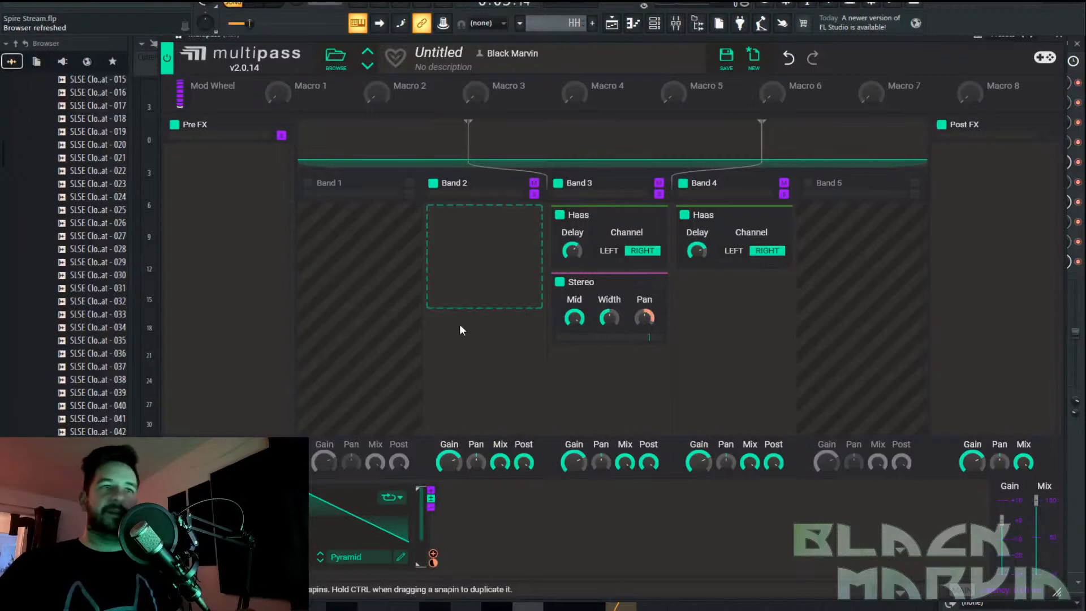
# Duplicate the LFO-modulated Stereo effect from Band 3 into Band 4, below its Haas
pyautogui.moveTo(639, 283); pyautogui.dragTo(734, 290)
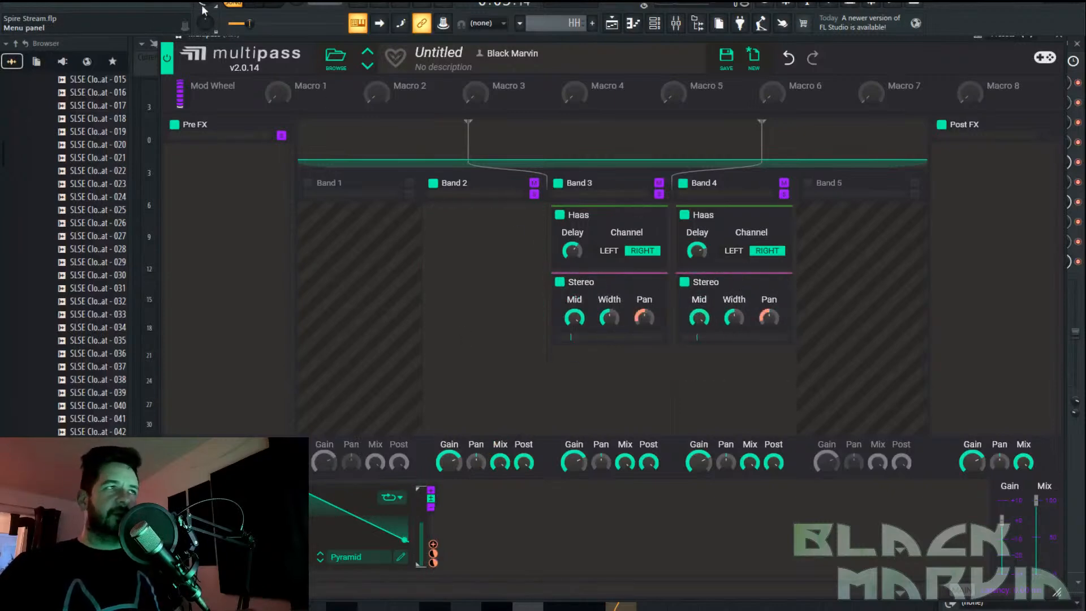
pyautogui.moveTo(522, 584)
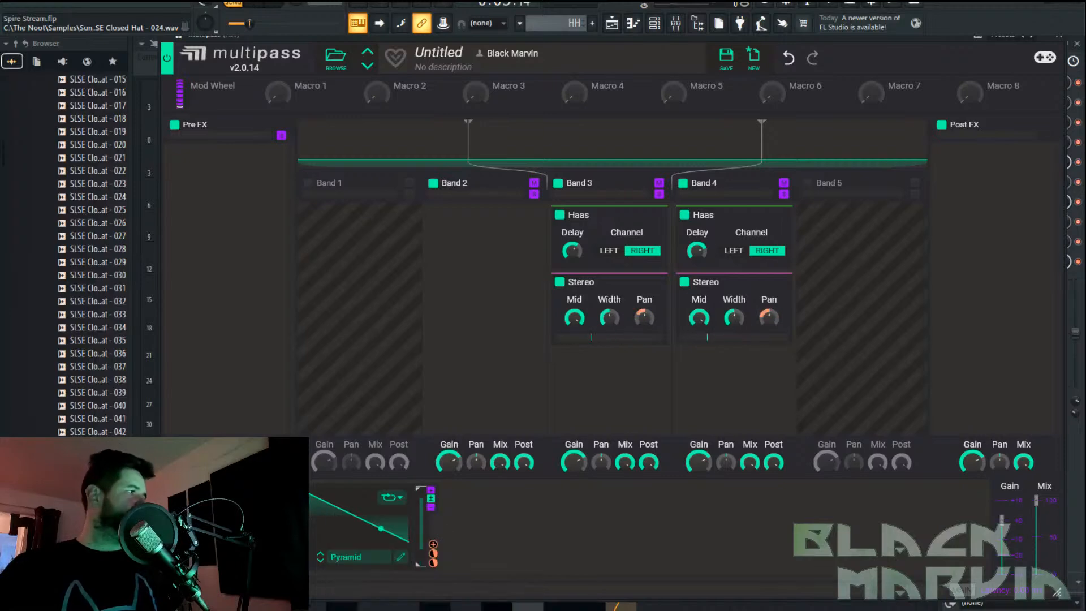
# Return to the playlist and play back the section from the Rev clip at bar 4 into the Stabs_2 clip
pyautogui.click(613, 24)
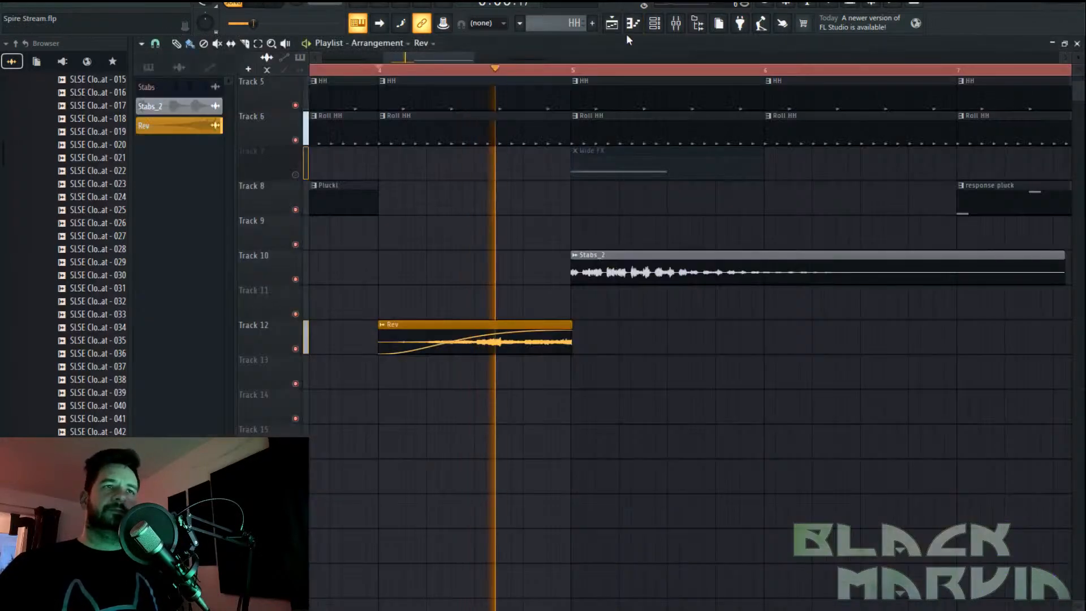
pyautogui.scroll(-2, 585, 75)
pyautogui.press('space')
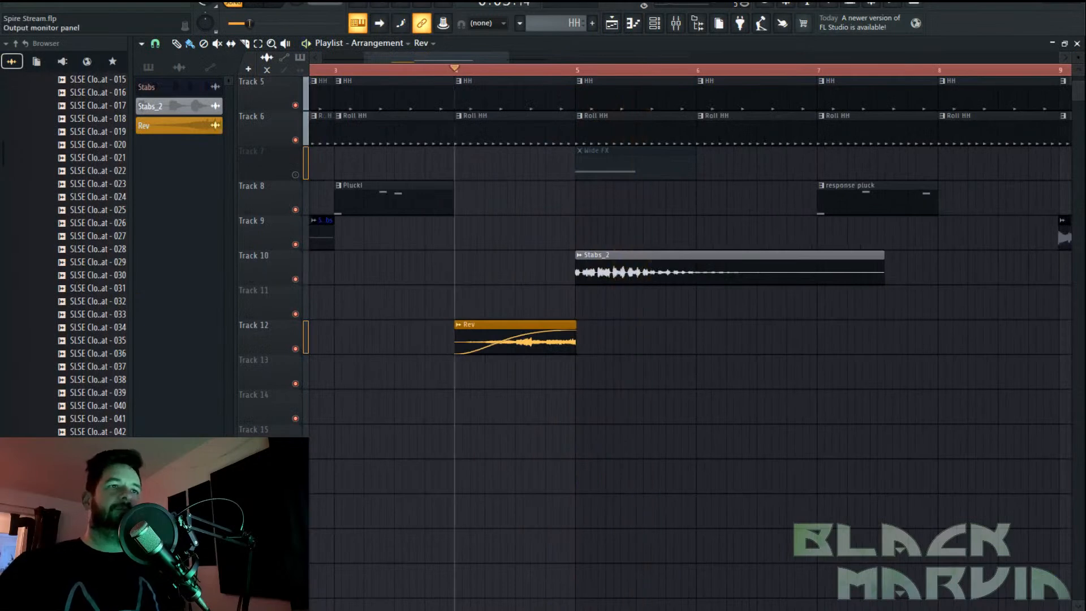
pyautogui.press('space')
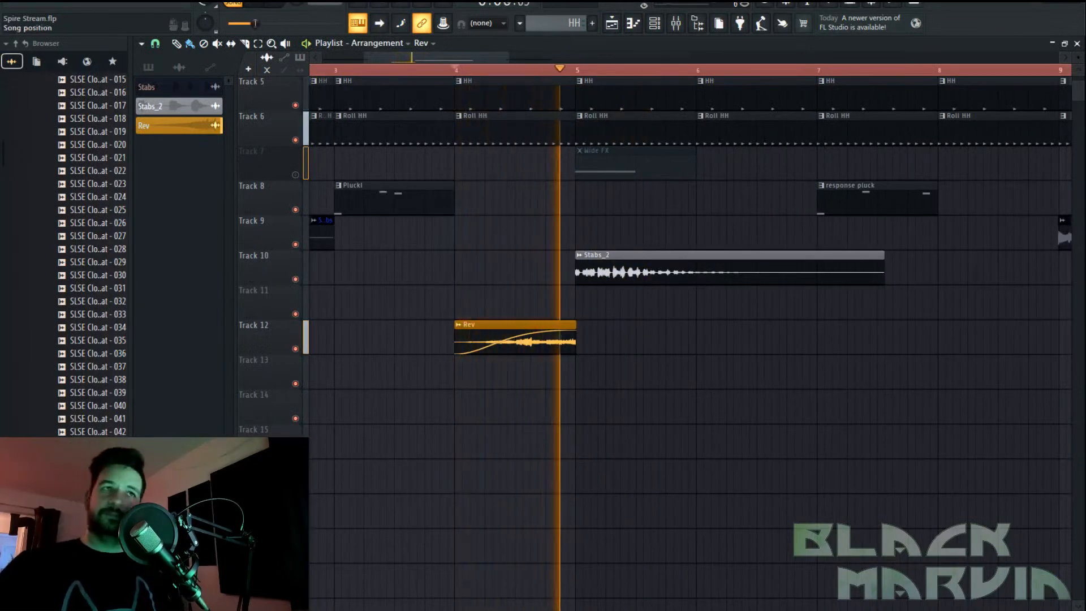
pyautogui.press('space')
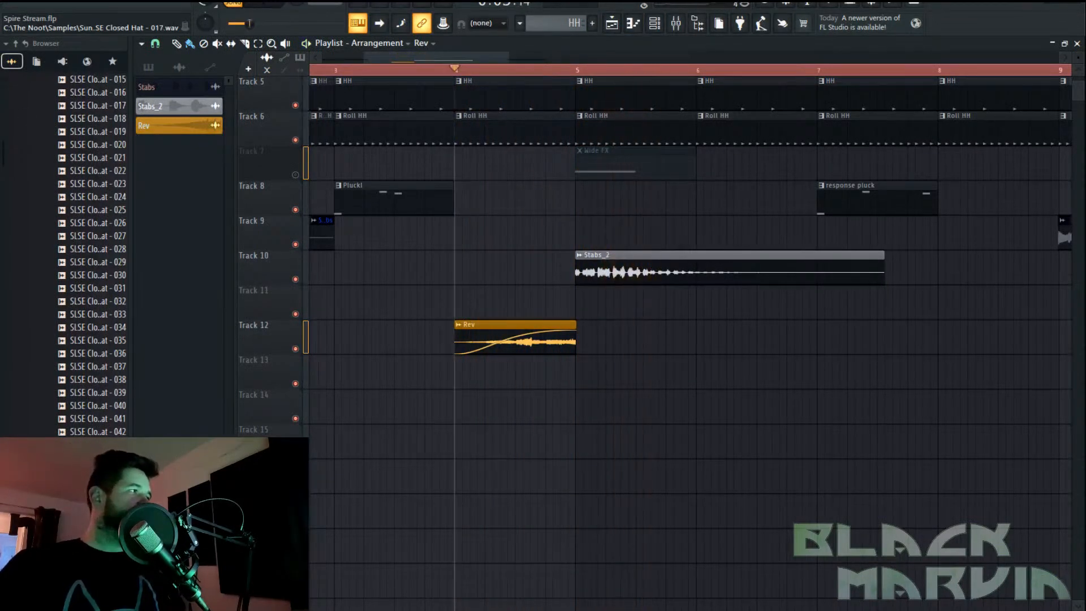
# Trim the last beat off the bar 4 Bass clip and place a half-beat Pattern 1 clip on Track 8 just before bar 5
pyautogui.scroll(4, 545, 267)
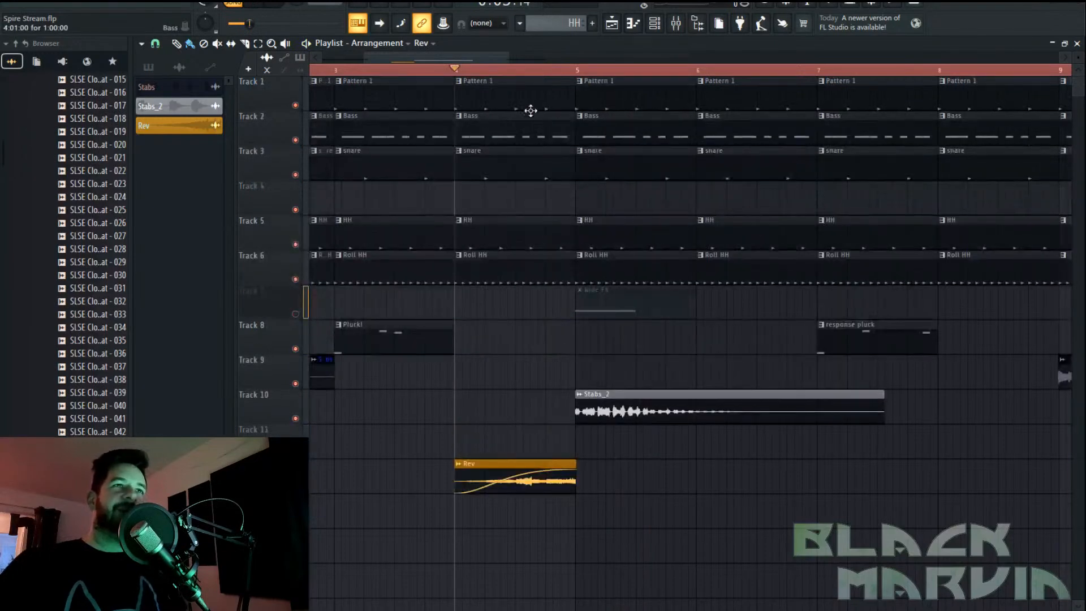
pyautogui.click(529, 93)
pyautogui.click(155, 44)
pyautogui.click(188, 86)
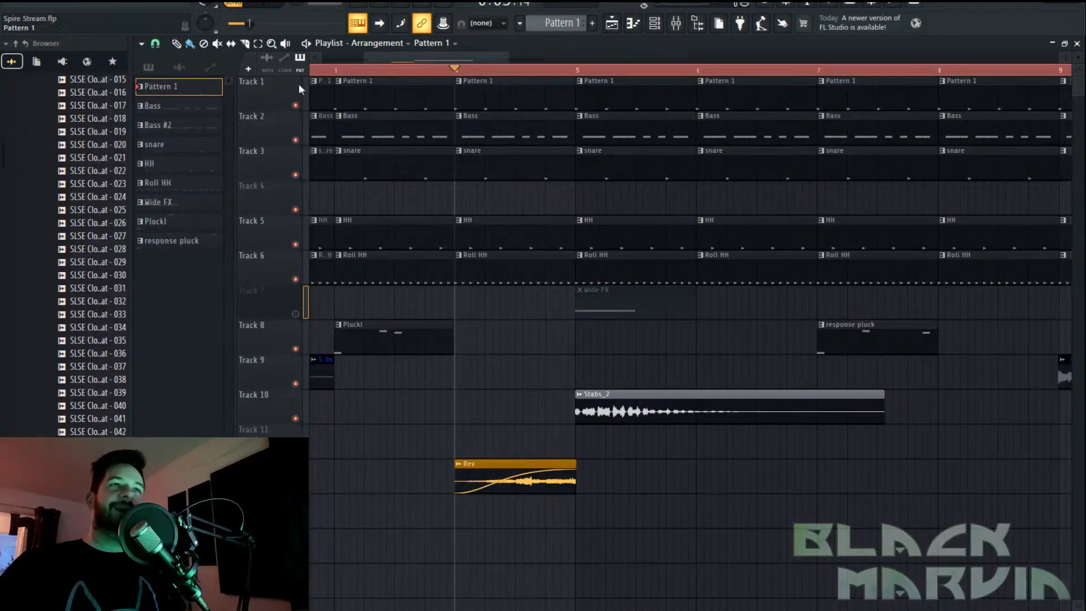
pyautogui.scroll(4, 577, 80)
pyautogui.moveTo(572, 117); pyautogui.dragTo(491, 132)
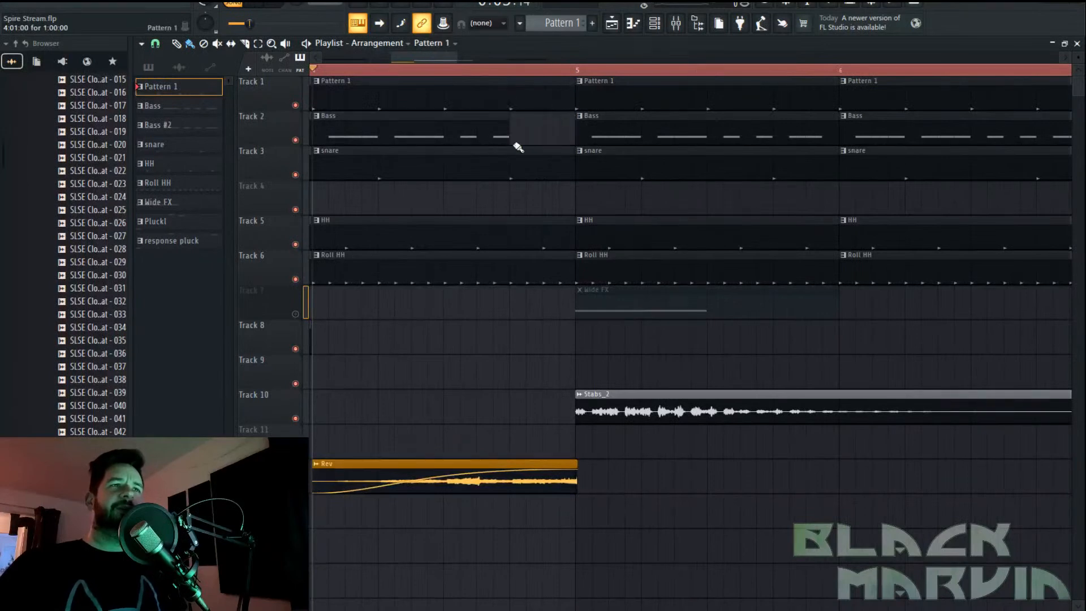
pyautogui.moveTo(527, 330)
pyautogui.mouseDown()
pyautogui.moveTo(744, 343)
pyautogui.moveTo(575, 347)
pyautogui.mouseUp()
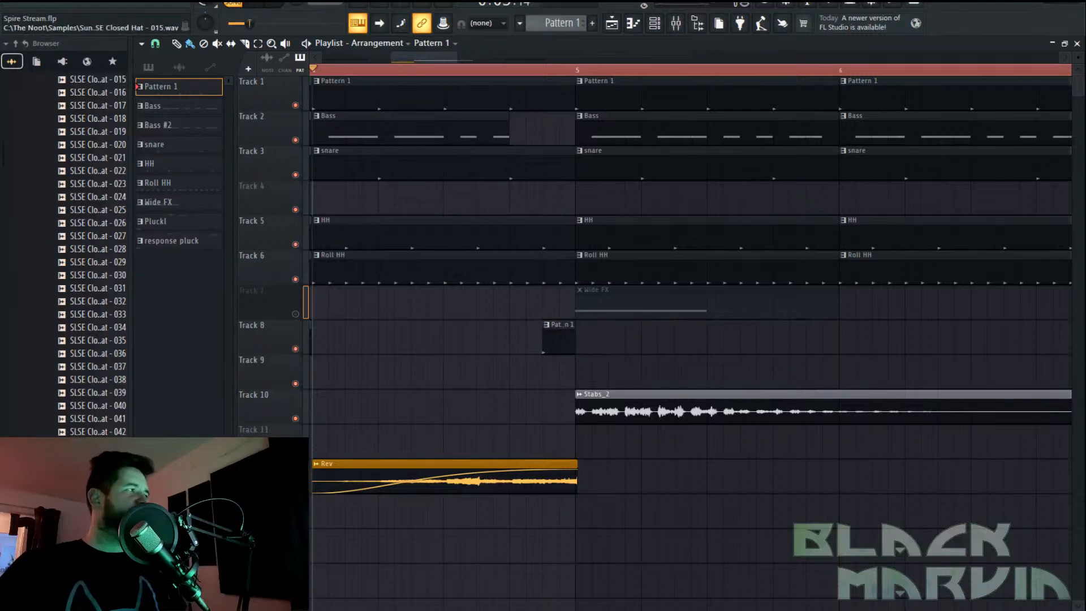
# Trim the last half beat off the bar 4 HH and Roll HH clips and play back the transition into bar 5
pyautogui.click(254, 10)
pyautogui.scroll(-2, 504, 76)
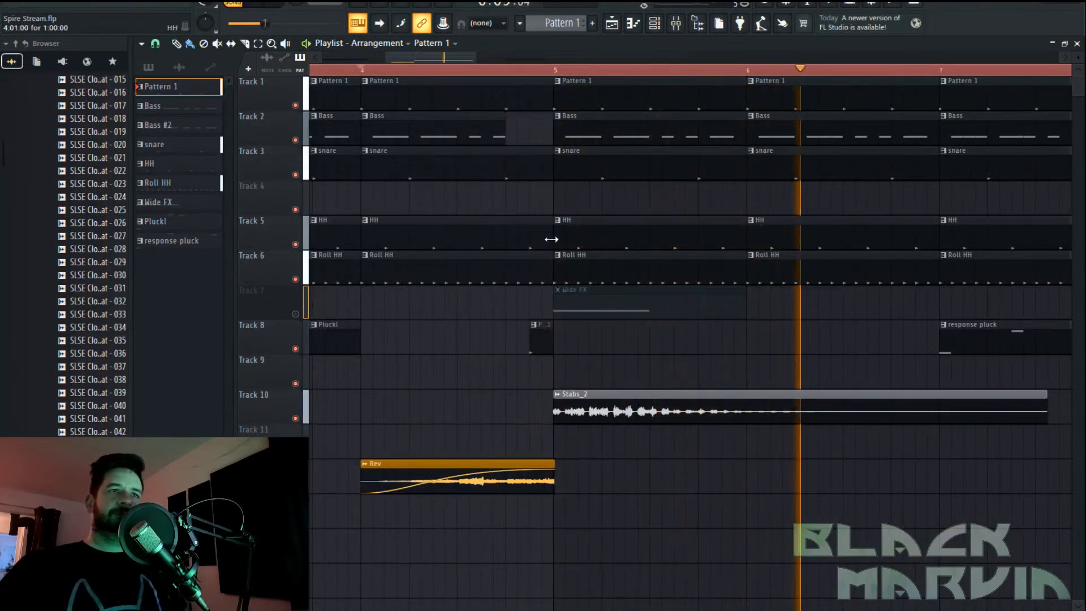
pyautogui.moveTo(552, 267); pyautogui.dragTo(531, 242)
pyautogui.press('space')
pyautogui.press('space')
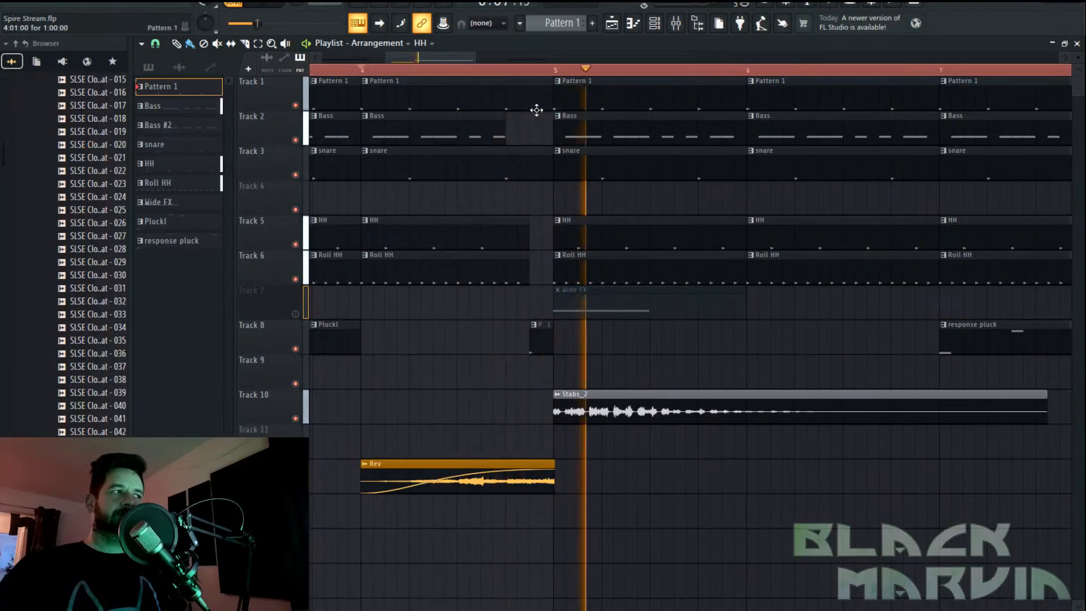
pyautogui.scroll(-6, 557, 86)
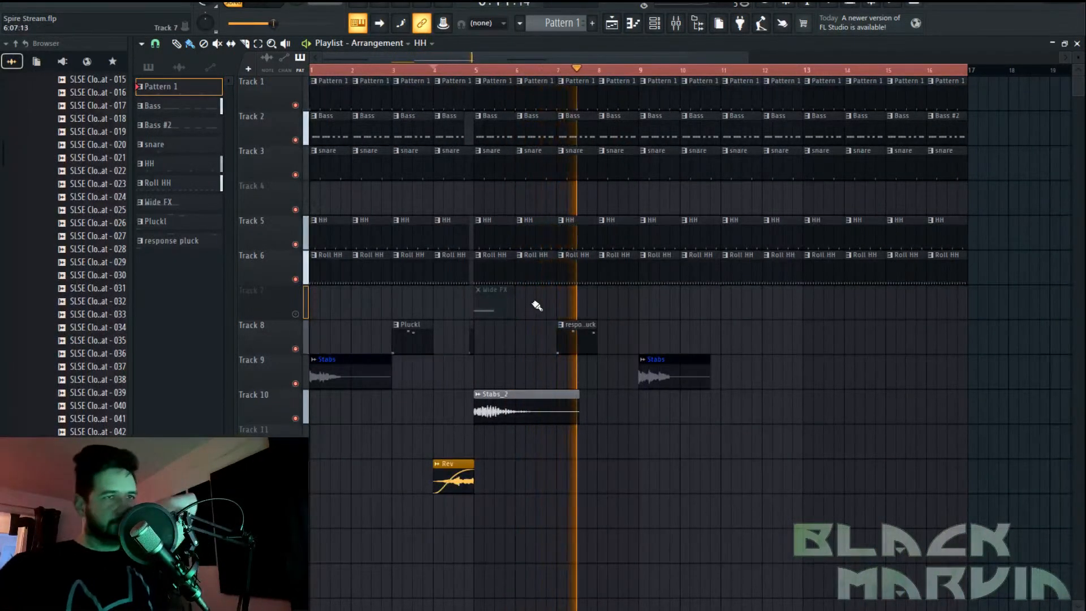
# Create a new pattern named "lead lines" and return to the playlist
pyautogui.click(678, 25)
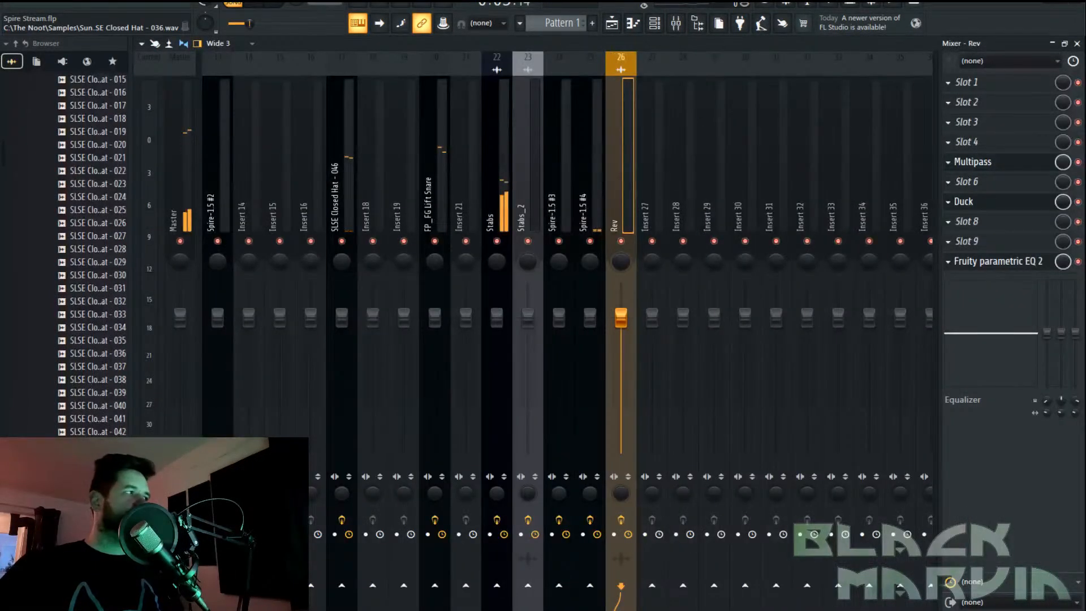
pyautogui.click(594, 23)
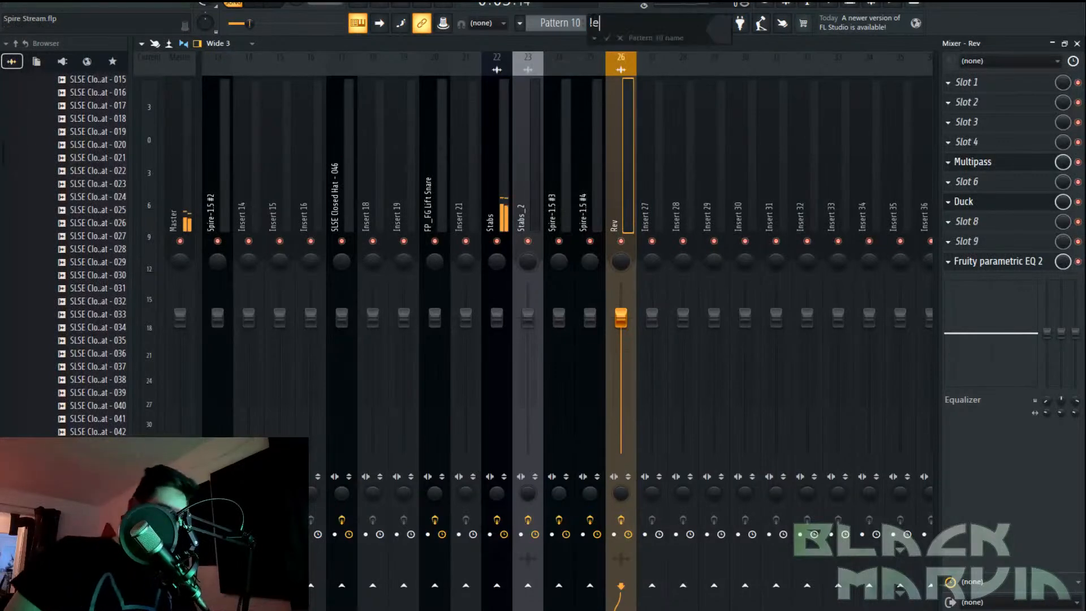
pyautogui.press('Return')
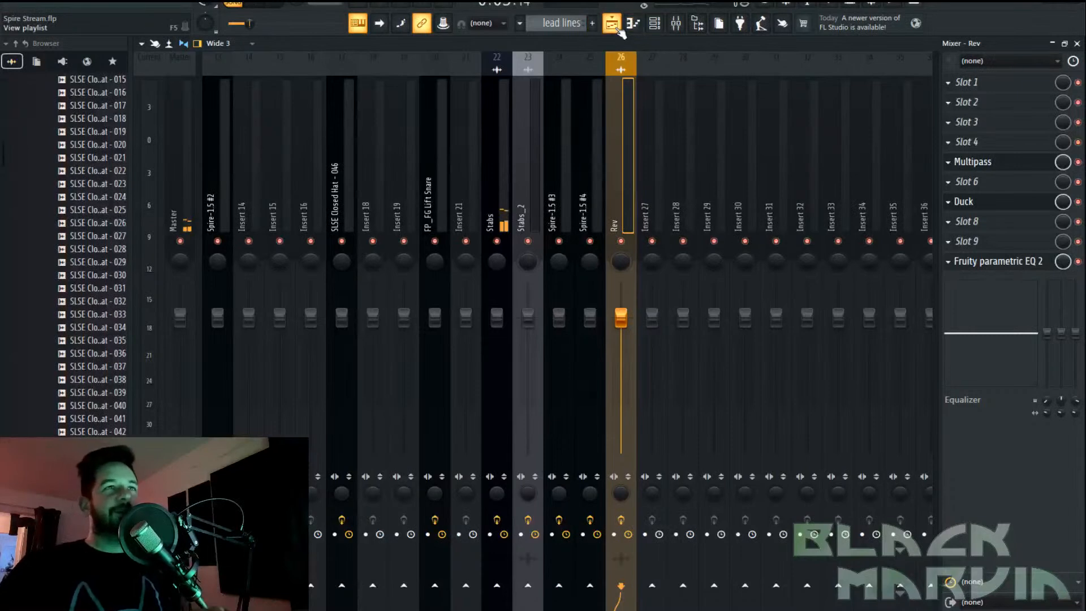
pyautogui.click(619, 28)
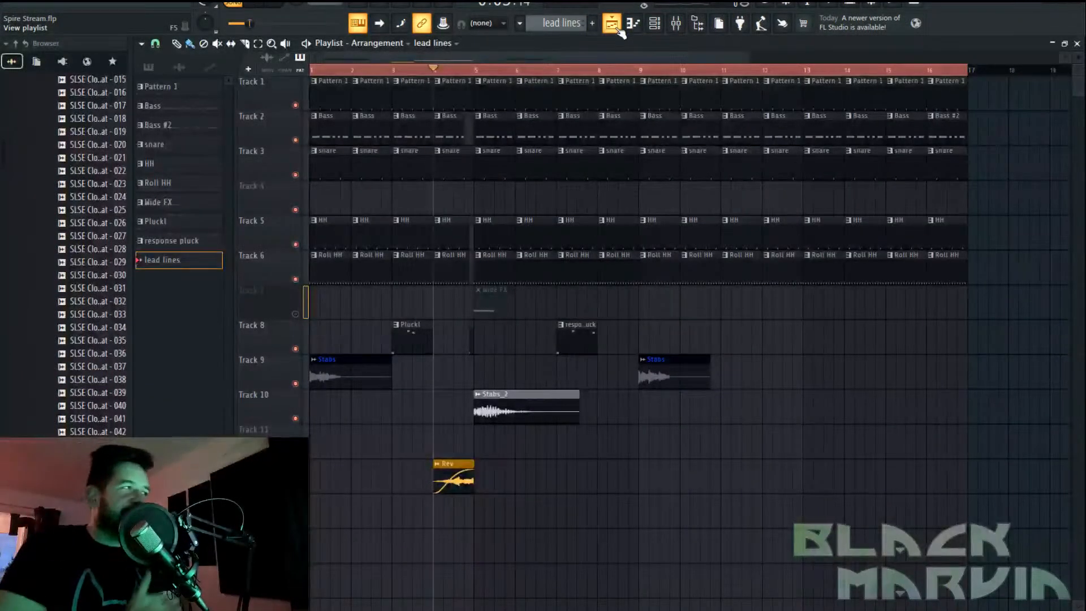
# Add a new Spire-1.5 instrument channel and move its plugin window aside
pyautogui.click(659, 32)
pyautogui.click(229, 310)
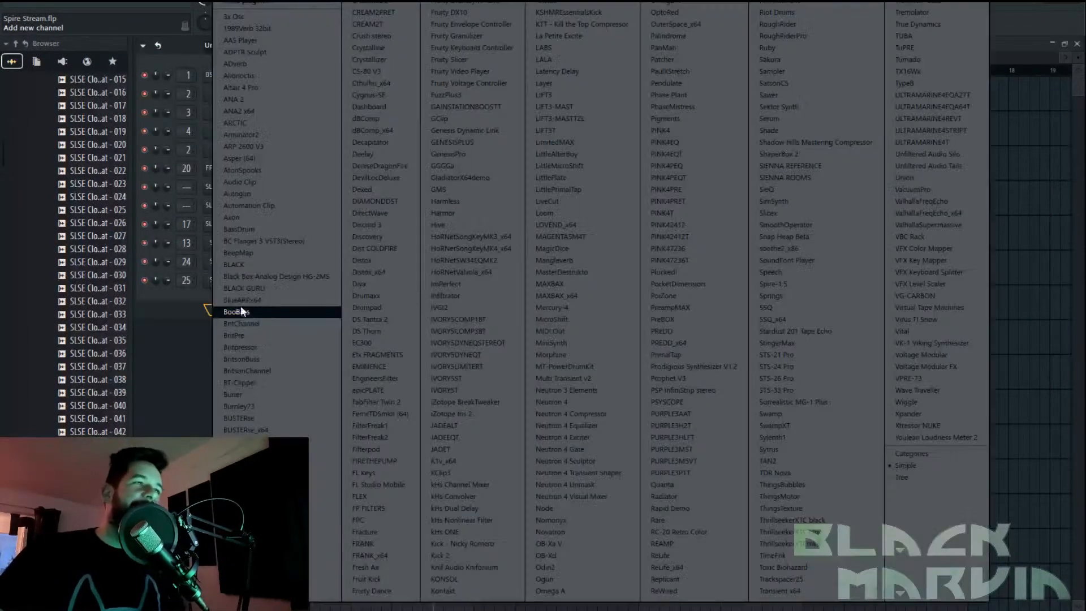
pyautogui.click(794, 284)
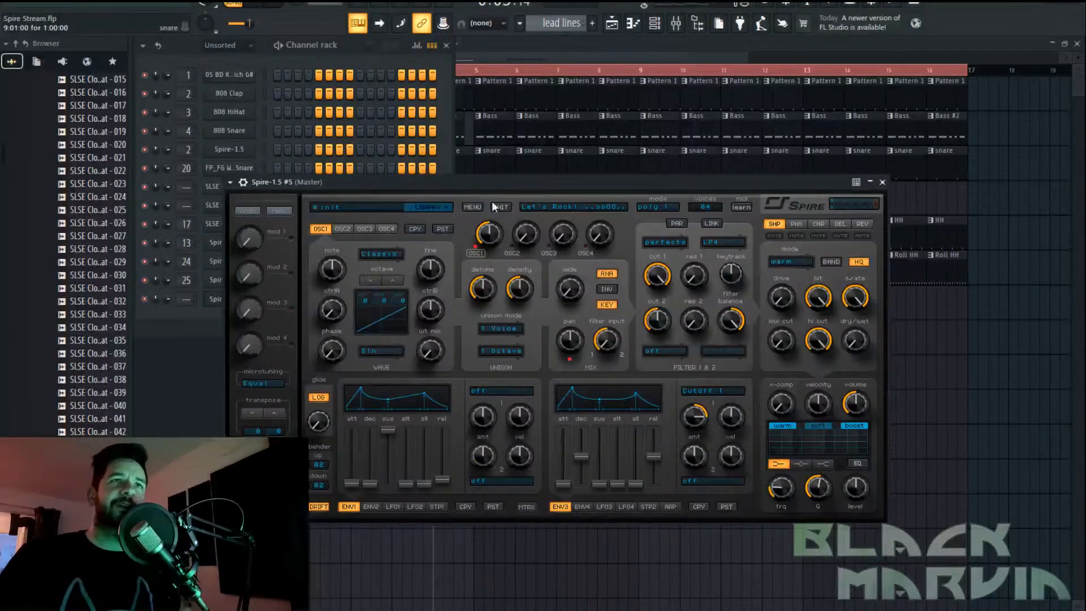
pyautogui.moveTo(473, 188); pyautogui.dragTo(507, 170)
# Load the preset SEQ - Acid Coaster from the FS - Polymorph For Spire folder in the Spire library
pyautogui.click(393, 190)
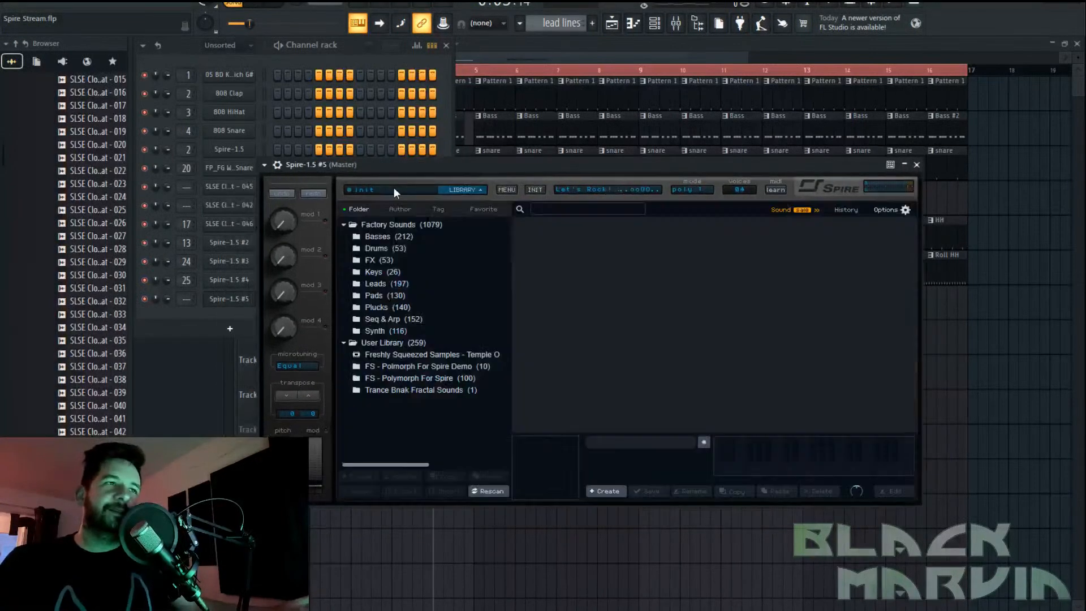
pyautogui.click(445, 380)
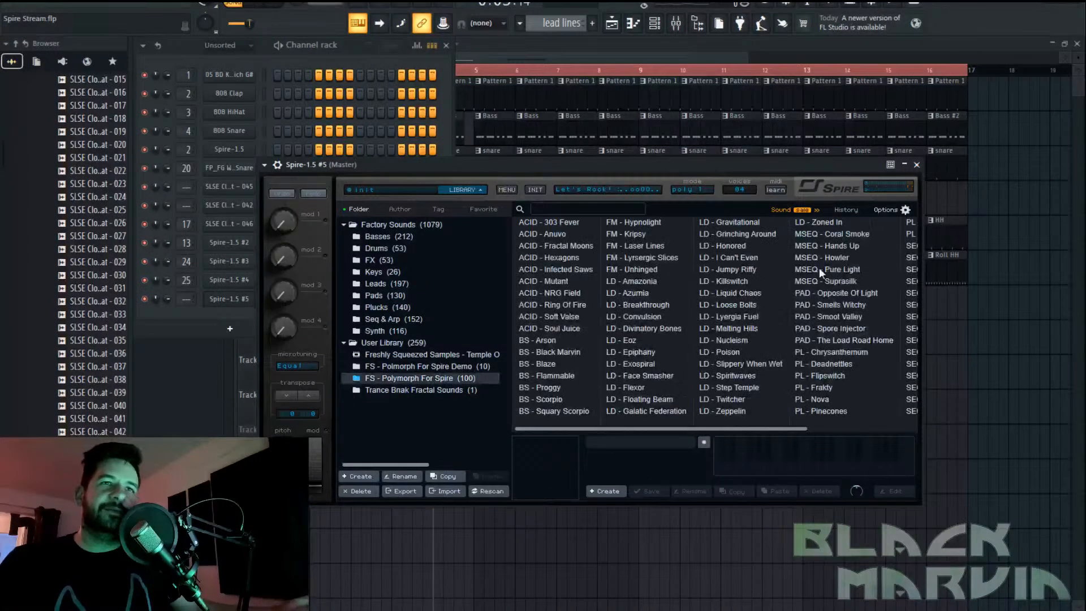
pyautogui.hscroll(3, 806, 267)
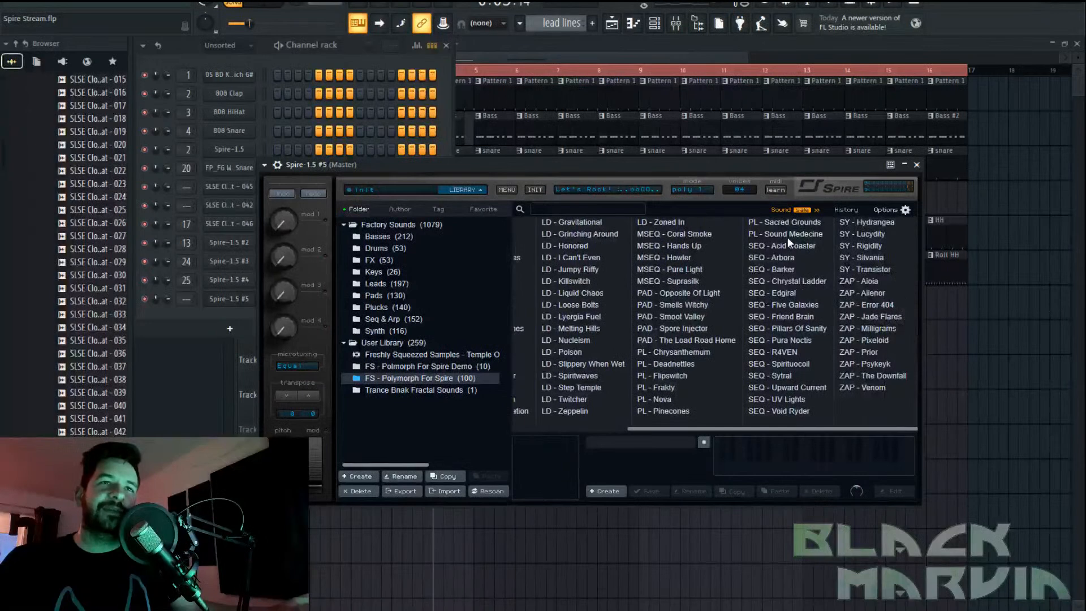
pyautogui.click(788, 246)
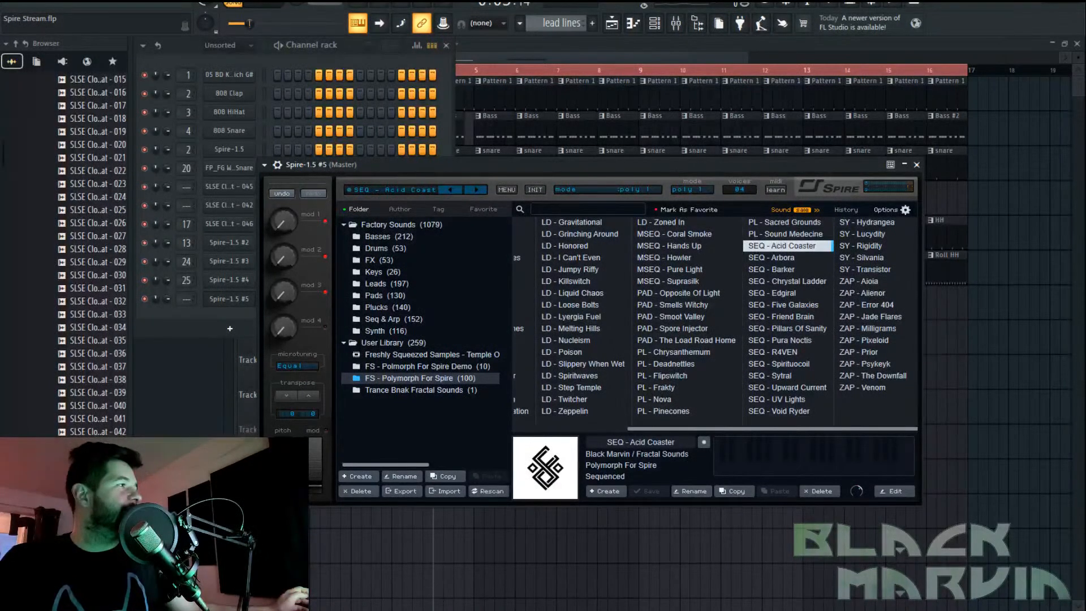
# Switch to the browser and look through the Polymorph For Spire product page on the Fractal Sounds site
pyautogui.moveTo(0, 111); pyautogui.dragTo(395, 111)
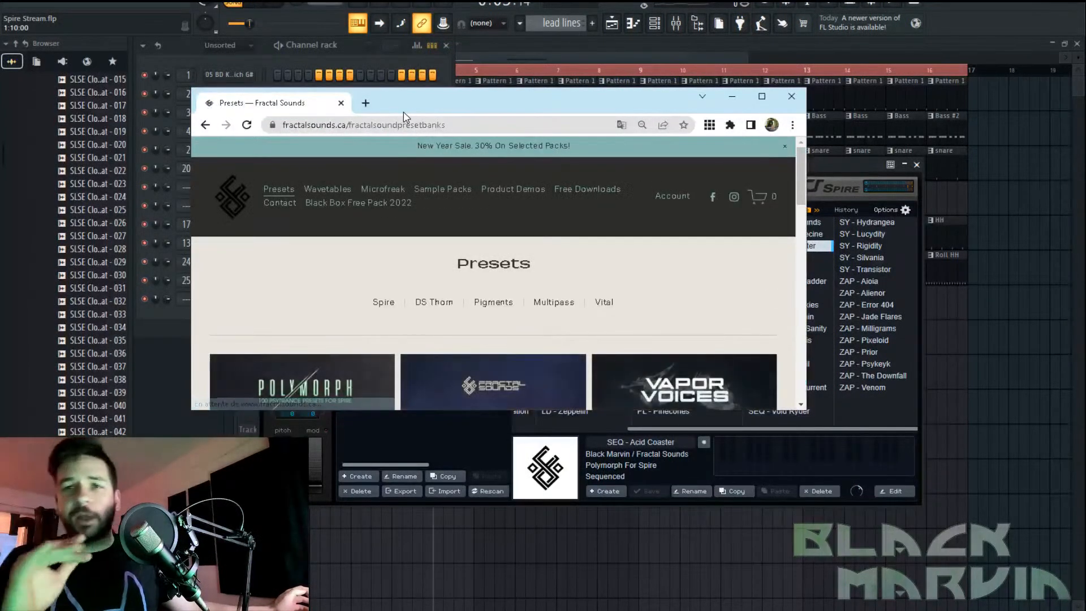
pyautogui.doubleClick(485, 113)
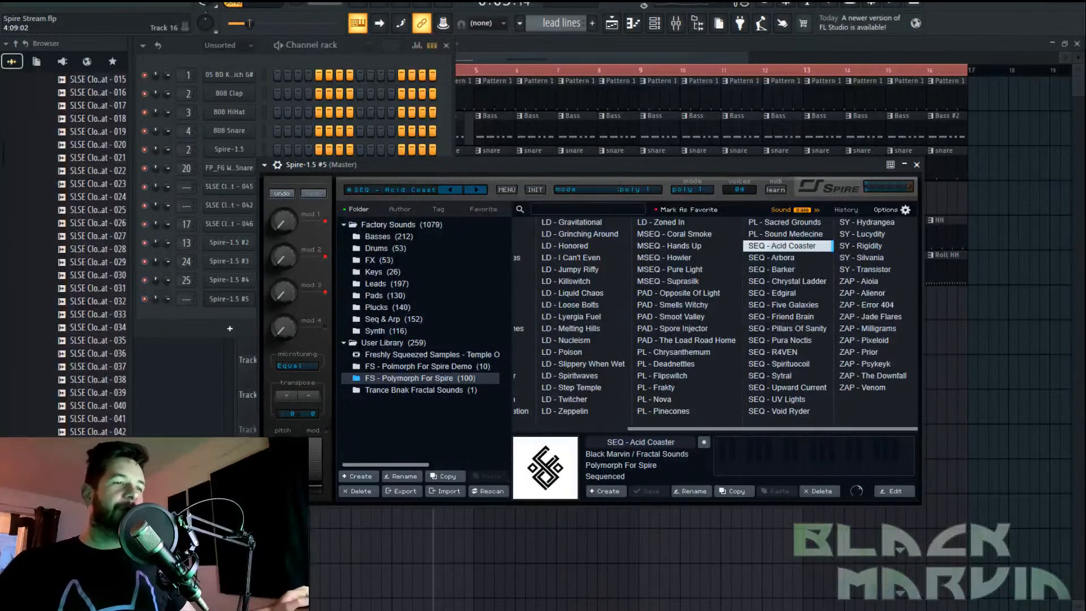
pyautogui.moveTo(430, 603)
pyautogui.click(661, 565)
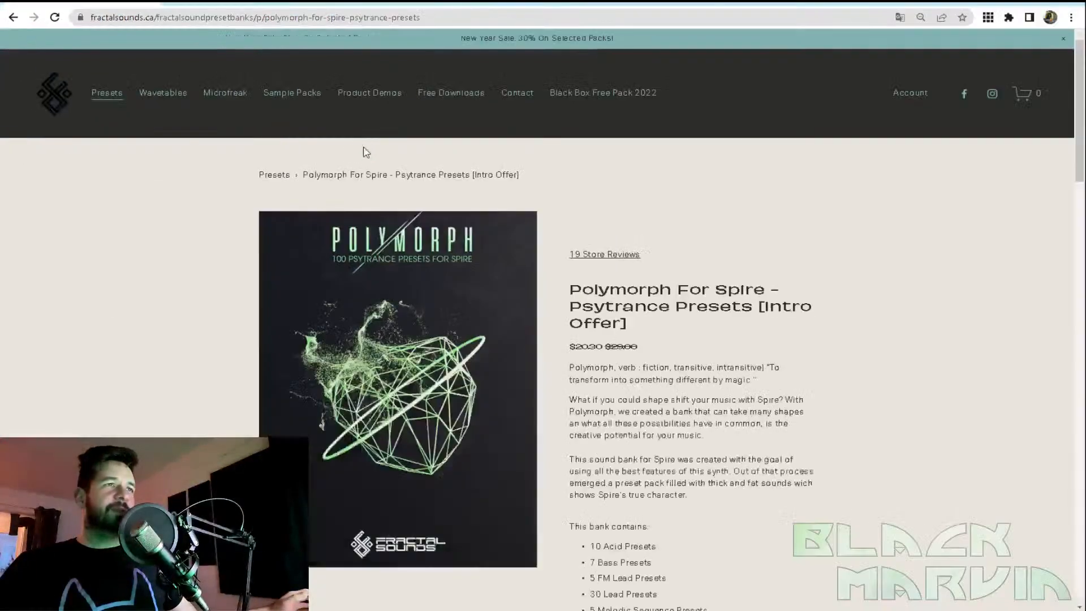
pyautogui.scroll(-10, 569, 274)
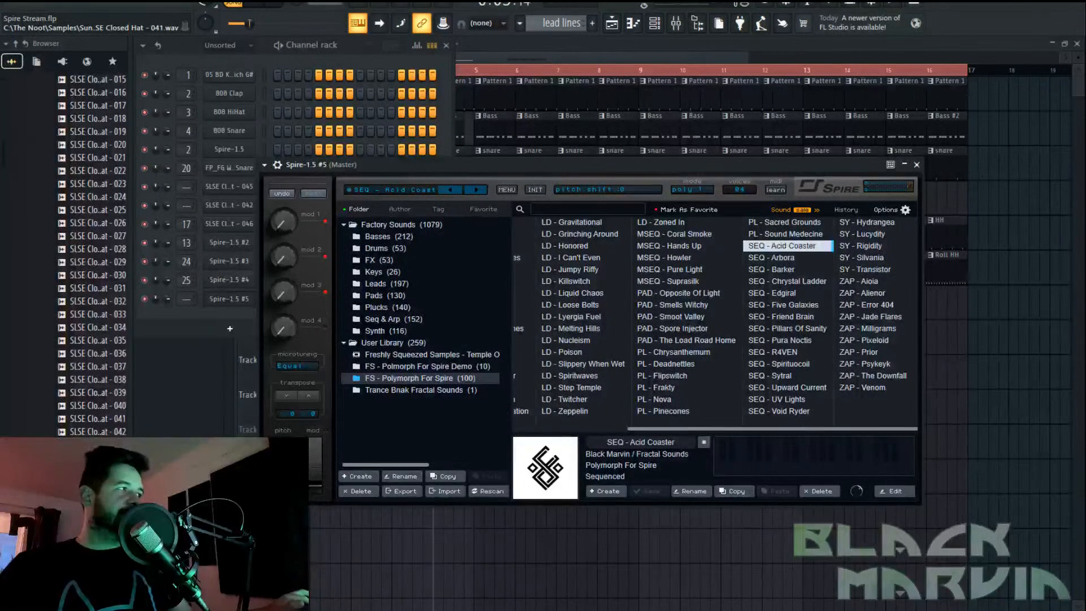
# Draw an E5 note two bars long from bar 1 in the piano roll of the Spire-1.5 #5 channel
pyautogui.press('space')
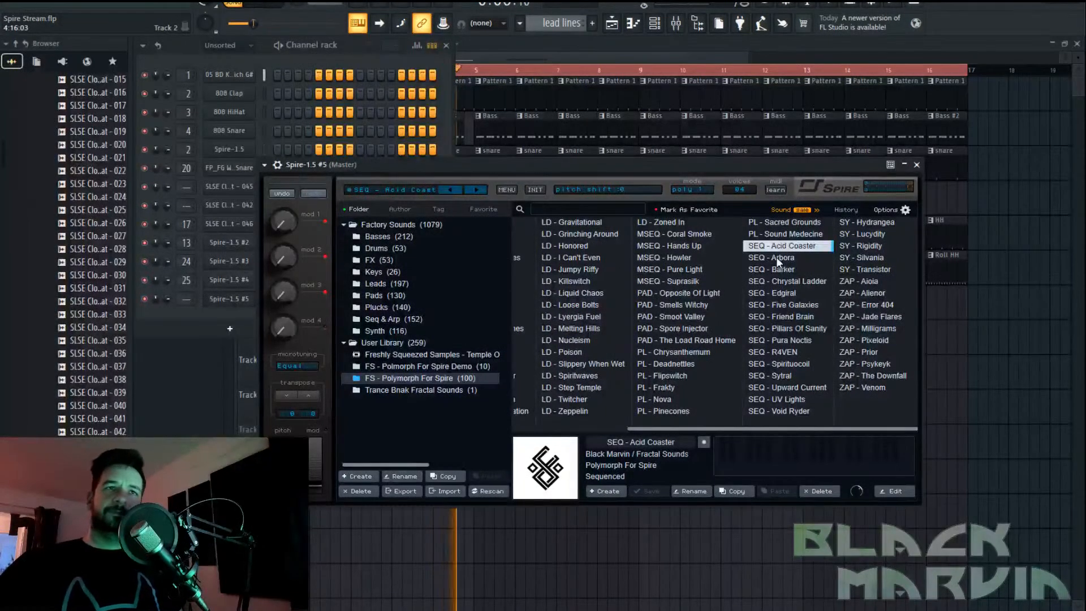
pyautogui.rightClick(249, 302)
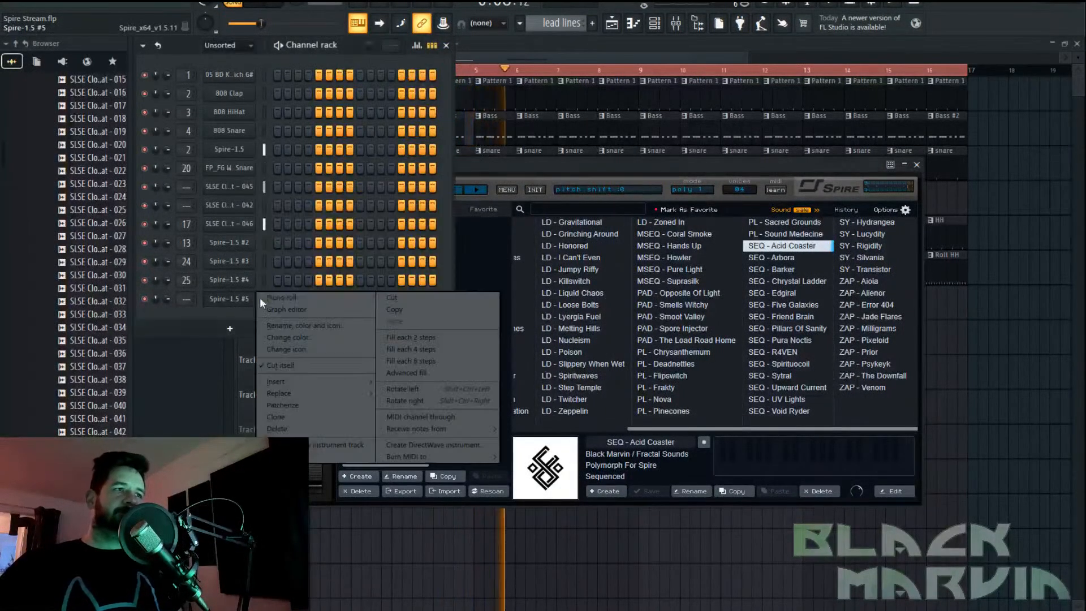
pyautogui.click(280, 298)
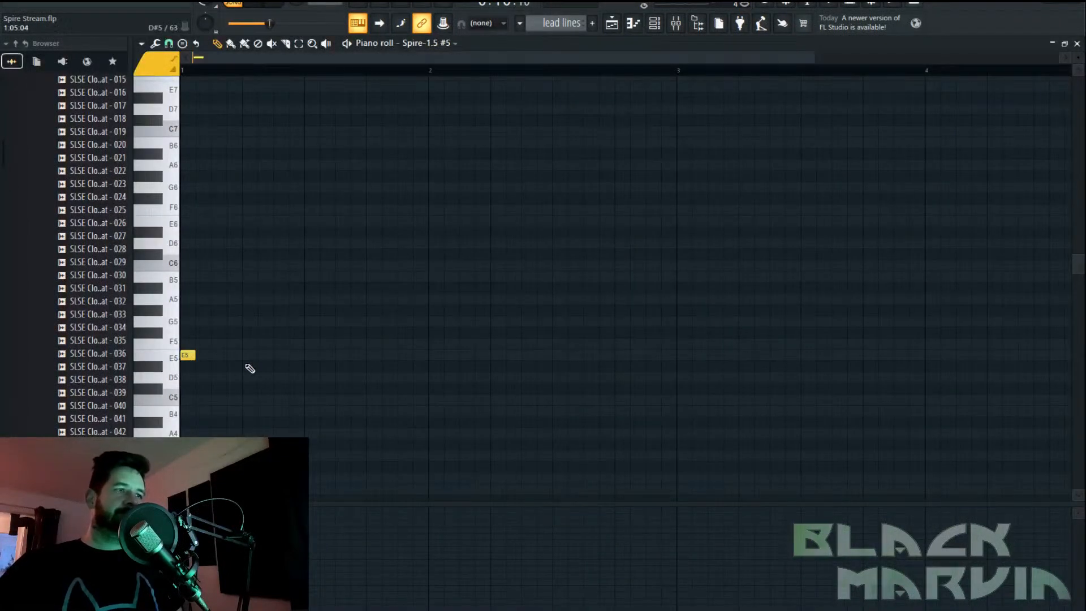
pyautogui.moveTo(195, 358); pyautogui.dragTo(675, 355)
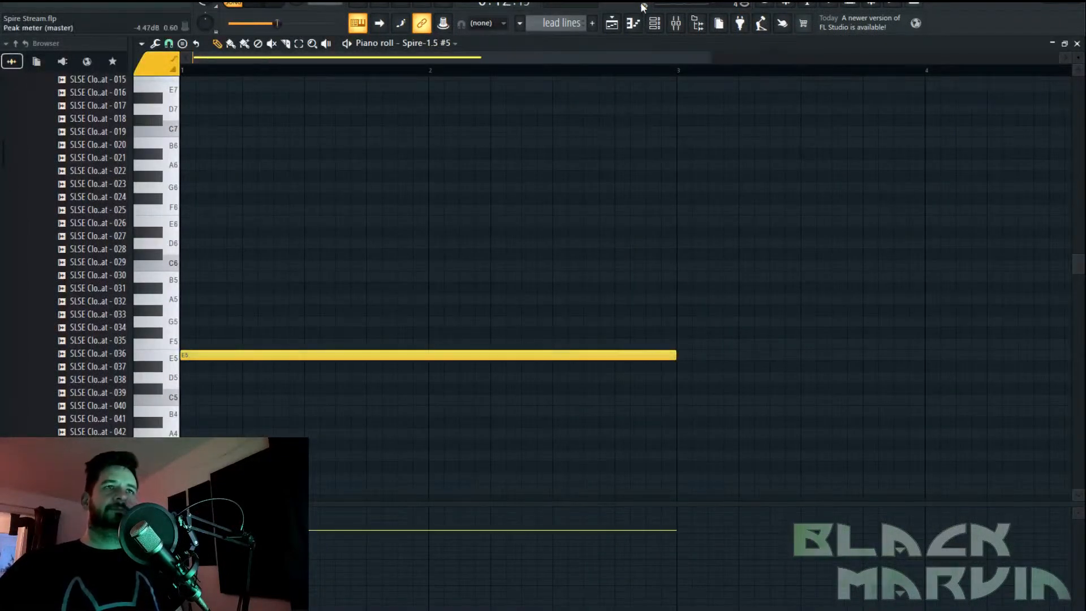
# Place the lead lines pattern on Track 14 from bar 1 and repeat it back to back to about bar 16
pyautogui.click(621, 30)
pyautogui.scroll(-3, 521, 412)
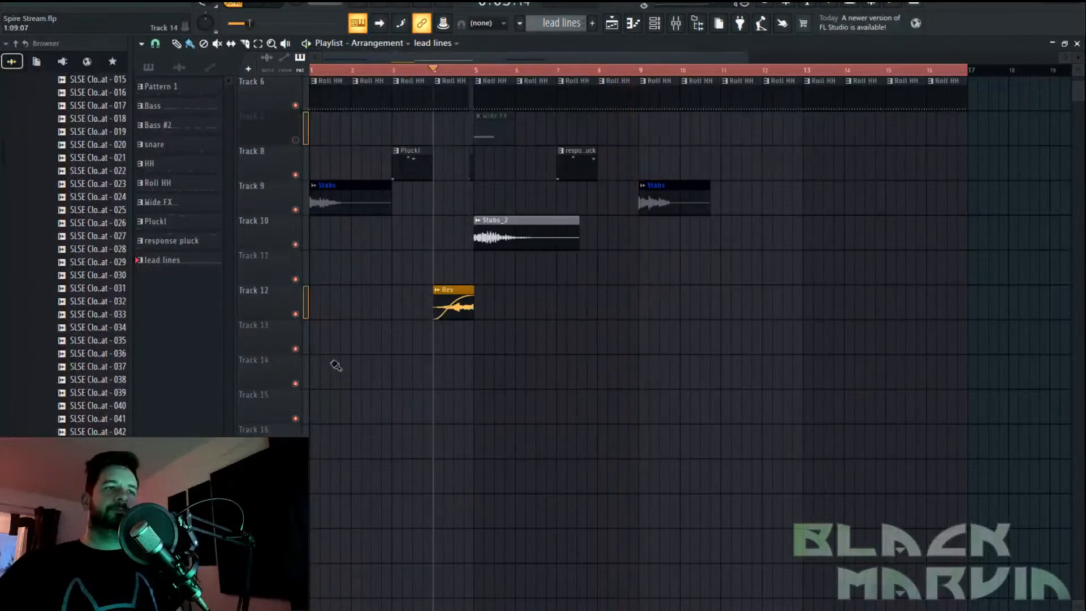
pyautogui.moveTo(332, 366); pyautogui.dragTo(297, 373)
pyautogui.press('space')
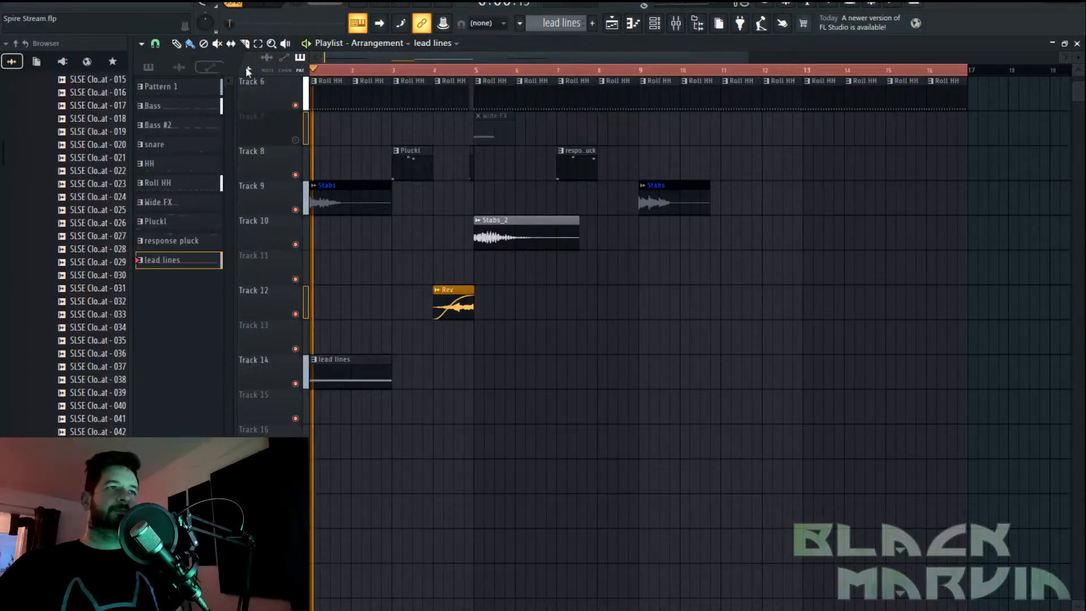
pyautogui.click(403, 371)
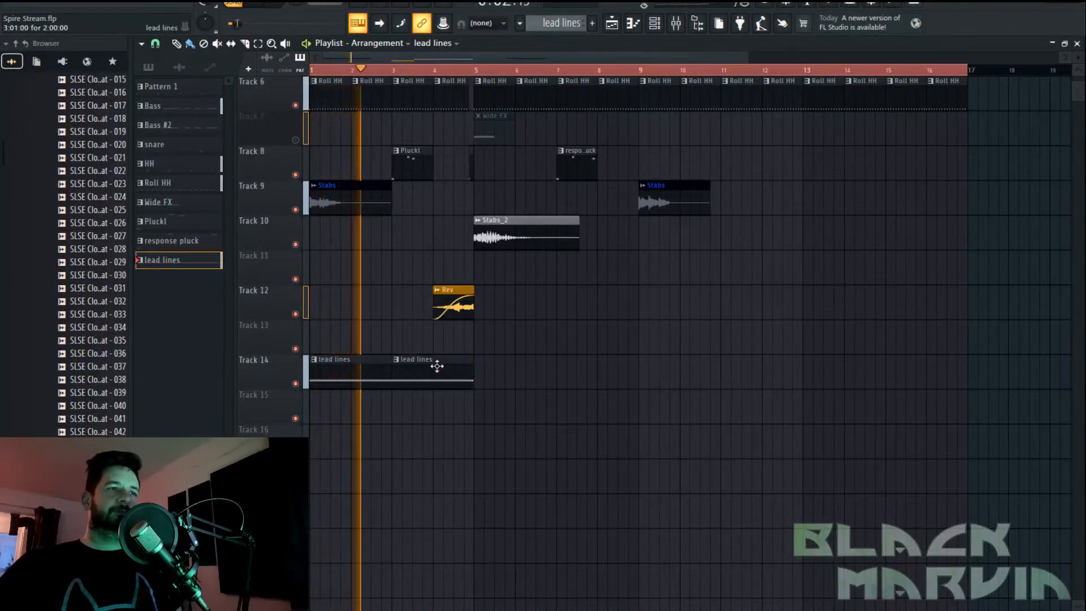
pyautogui.moveTo(480, 366)
pyautogui.mouseDown()
pyautogui.moveTo(795, 412)
pyautogui.moveTo(926, 412)
pyautogui.moveTo(916, 396)
pyautogui.mouseUp()
# Select the Spire-1.5 #5 track at mixer insert 8 and load Fruity parametric EQ 2 into its Slot 9
pyautogui.click(677, 25)
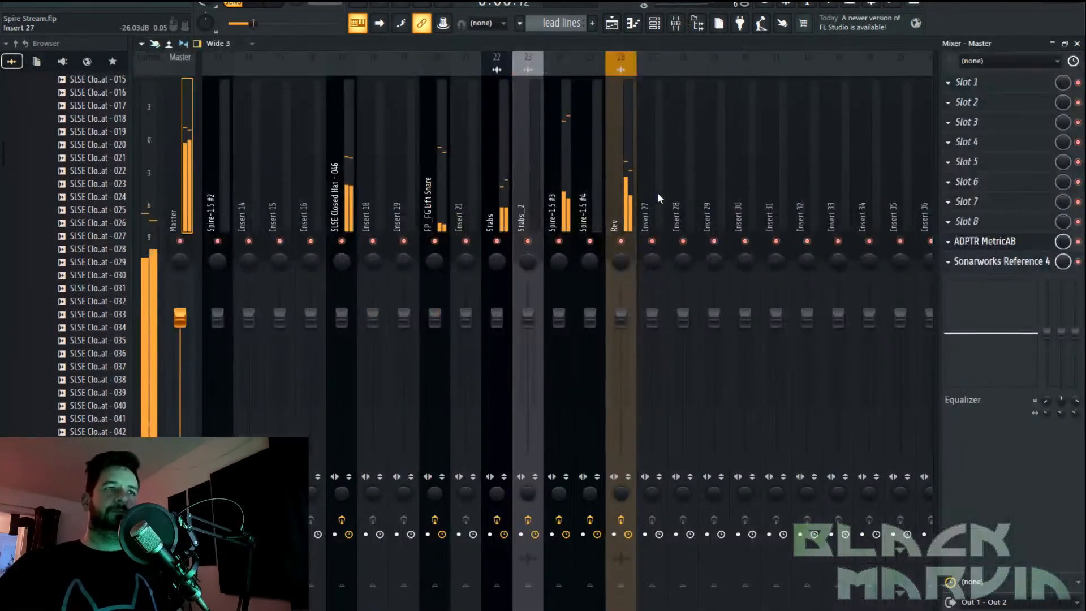
pyautogui.rightClick(423, 196)
pyautogui.moveTo(494, 194)
pyautogui.click(679, 194)
pyautogui.click(968, 185)
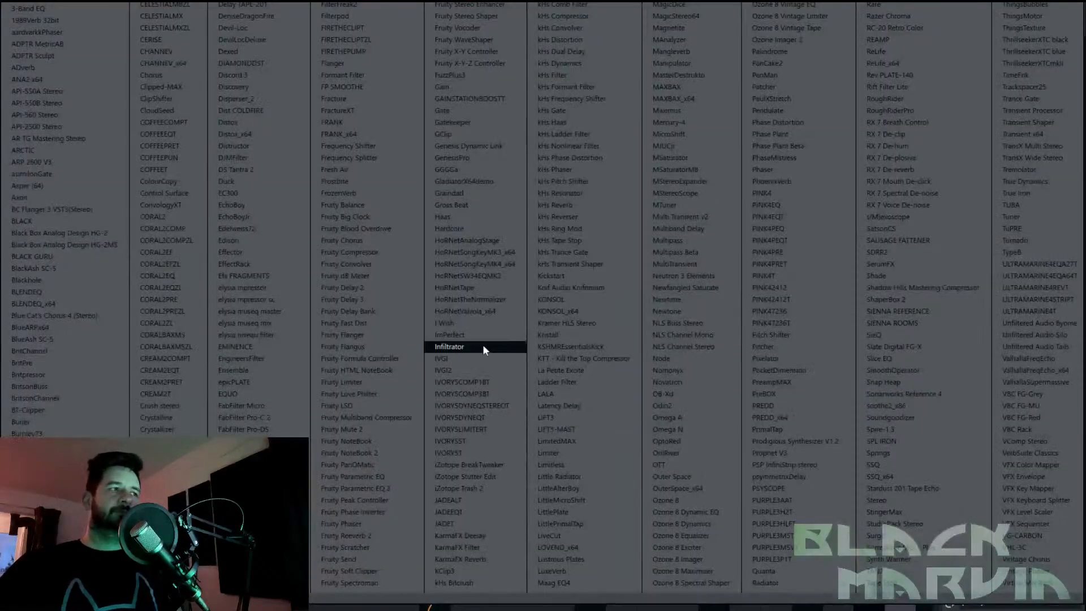
pyautogui.click(405, 486)
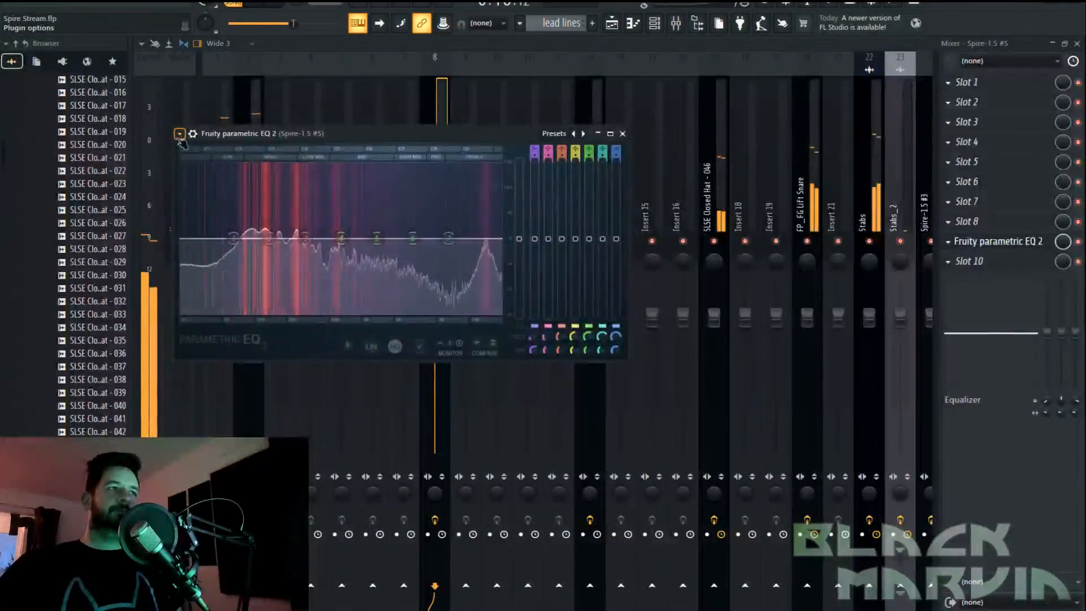
# Apply the HP preset to the Fruity parametric EQ 2 on Spire-1.5 #5 and lower its high-pass cutoff slightly
pyautogui.click(180, 134)
pyautogui.moveTo(308, 180)
pyautogui.click(346, 196)
pyautogui.moveTo(305, 240); pyautogui.dragTo(288, 242)
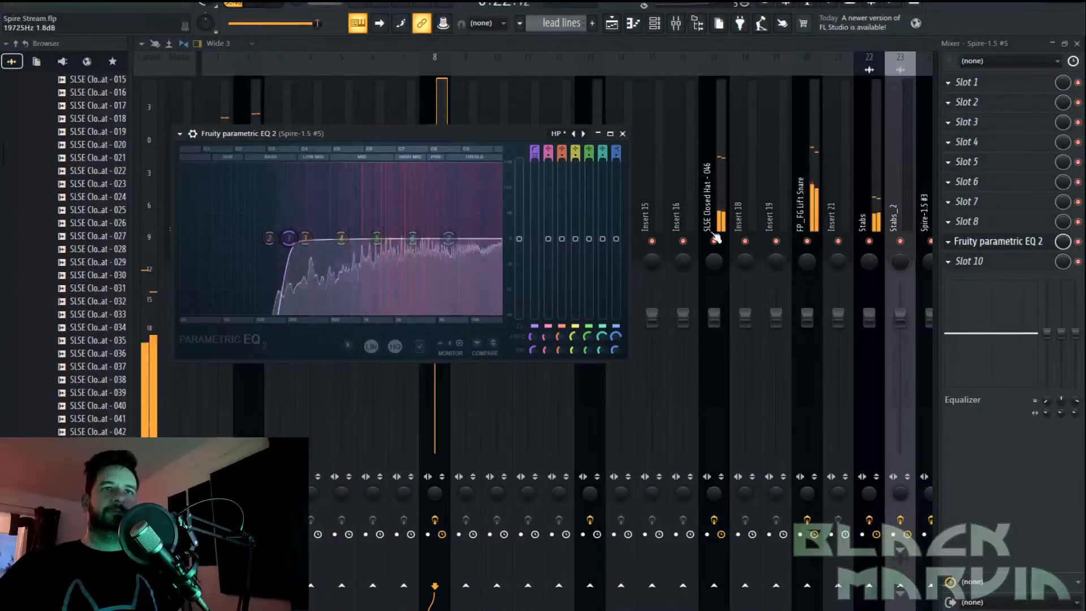
# Load Duck into Slot 4 of the Spire-1.5 #5 track, with the Synth 3 factory preset and Amount at 55%
pyautogui.click(986, 146)
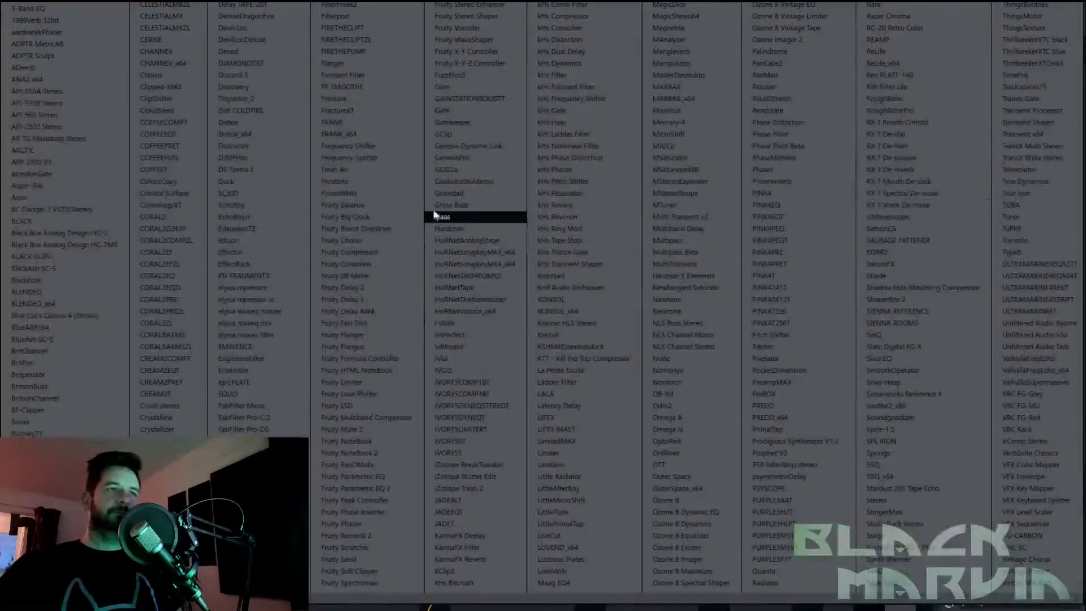
pyautogui.click(268, 186)
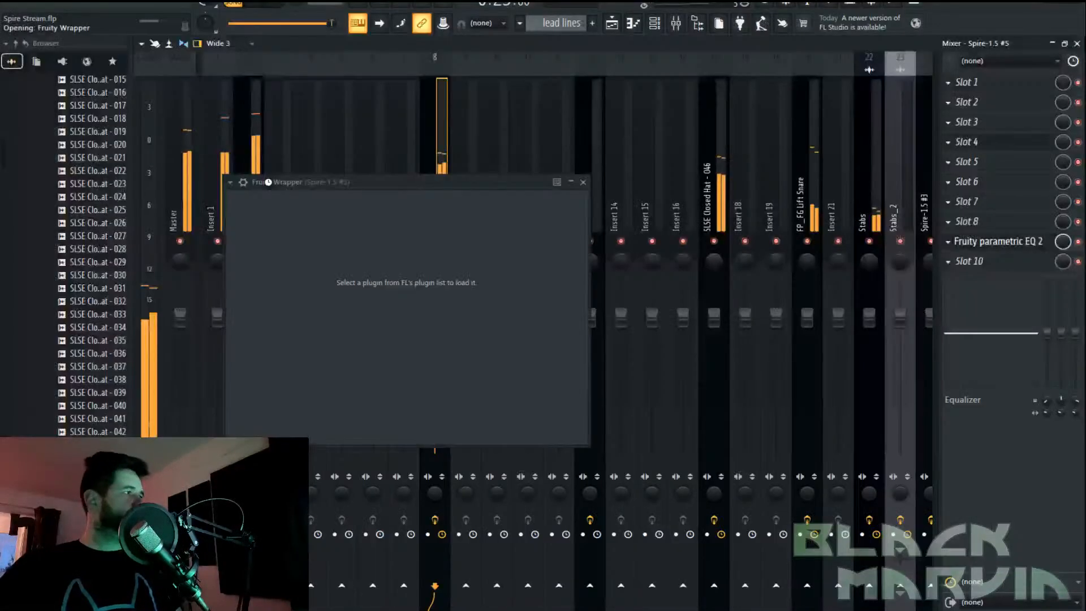
pyautogui.click(509, 210)
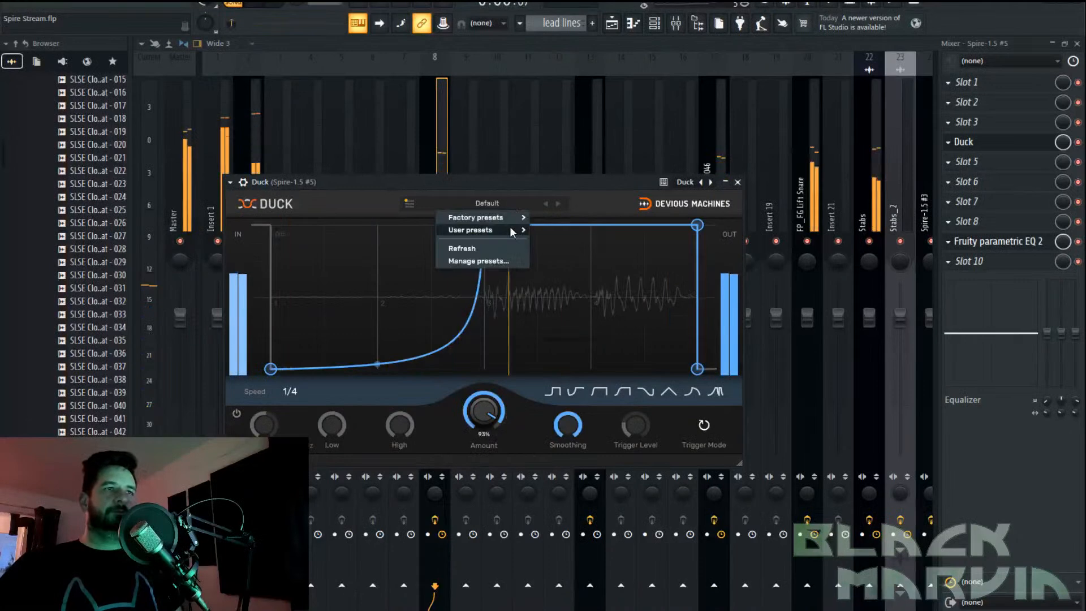
pyautogui.moveTo(509, 218)
pyautogui.click(564, 318)
pyautogui.scroll(-5, 492, 422)
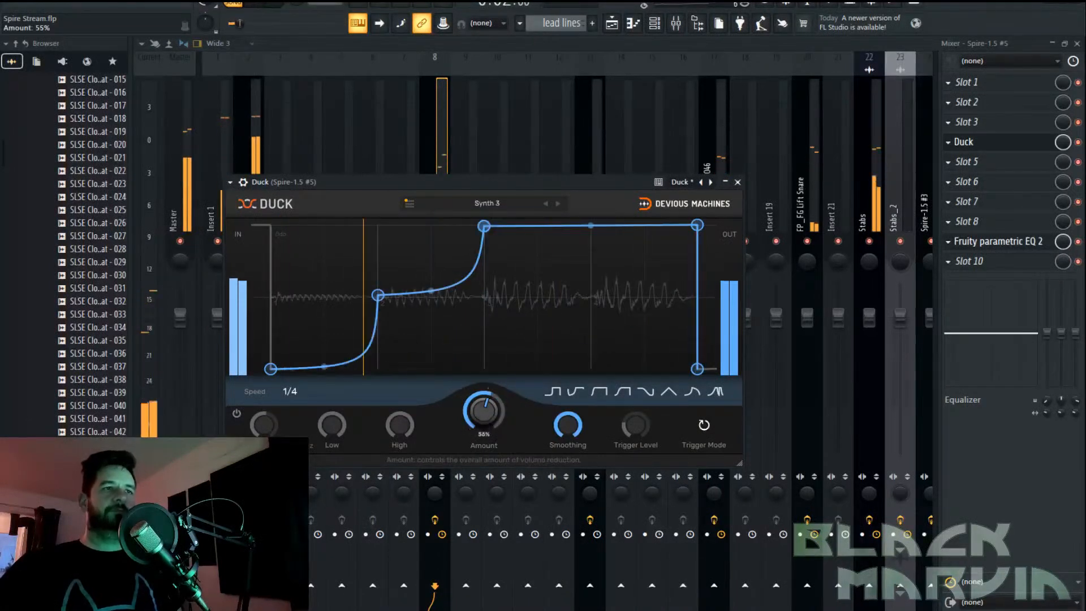
pyautogui.click(963, 142)
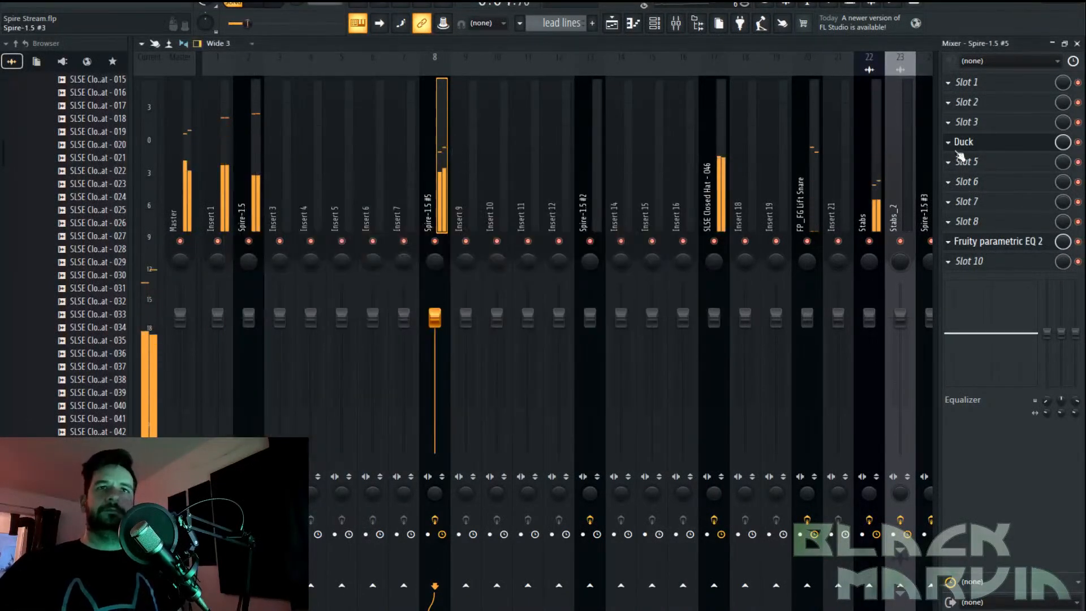
# Load OTT into Slot 7 with Depth 41%, downward compression 55% and Out Gain -1.1 dB
pyautogui.click(967, 162)
pyautogui.click(702, 464)
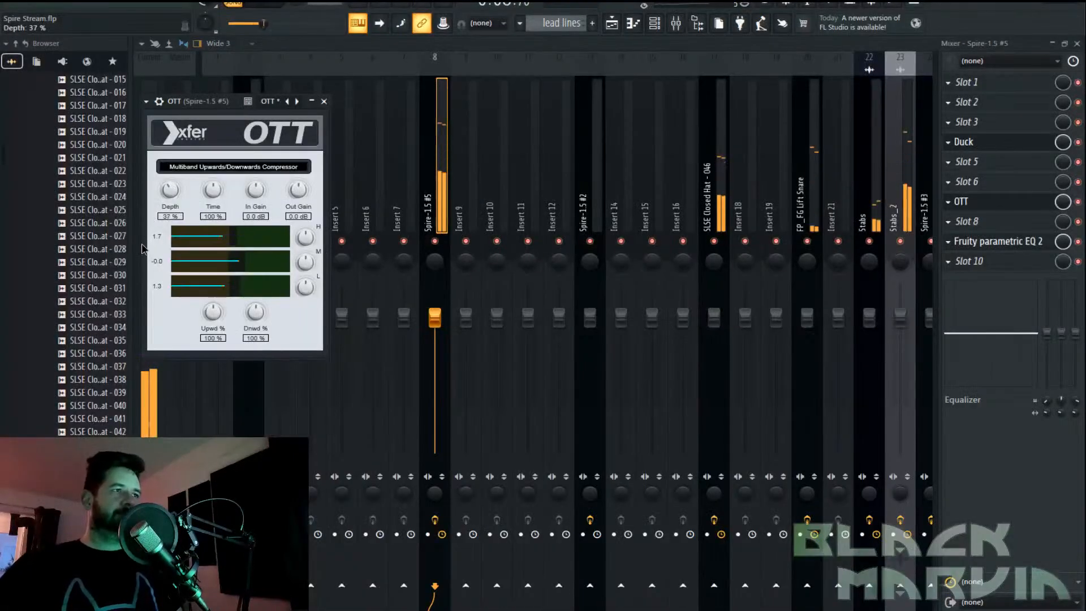
pyautogui.moveTo(256, 312); pyautogui.dragTo(253, 330)
pyautogui.moveTo(300, 194); pyautogui.dragTo(301, 204)
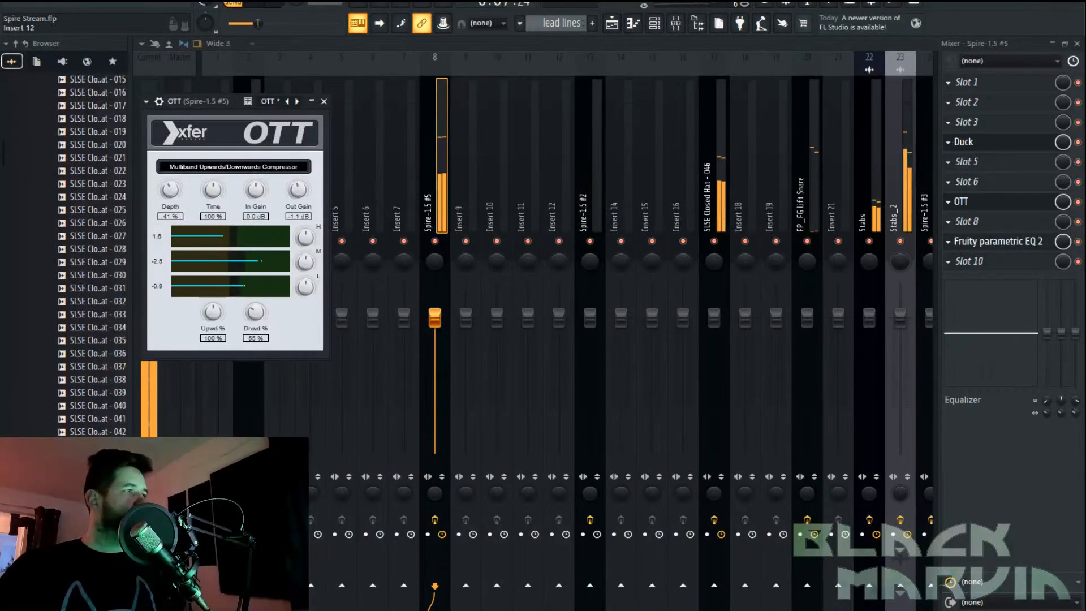
# Open the Spire synth of the Spire-1.5 #5 channel and set its mod 1 macro to 0
pyautogui.click(613, 23)
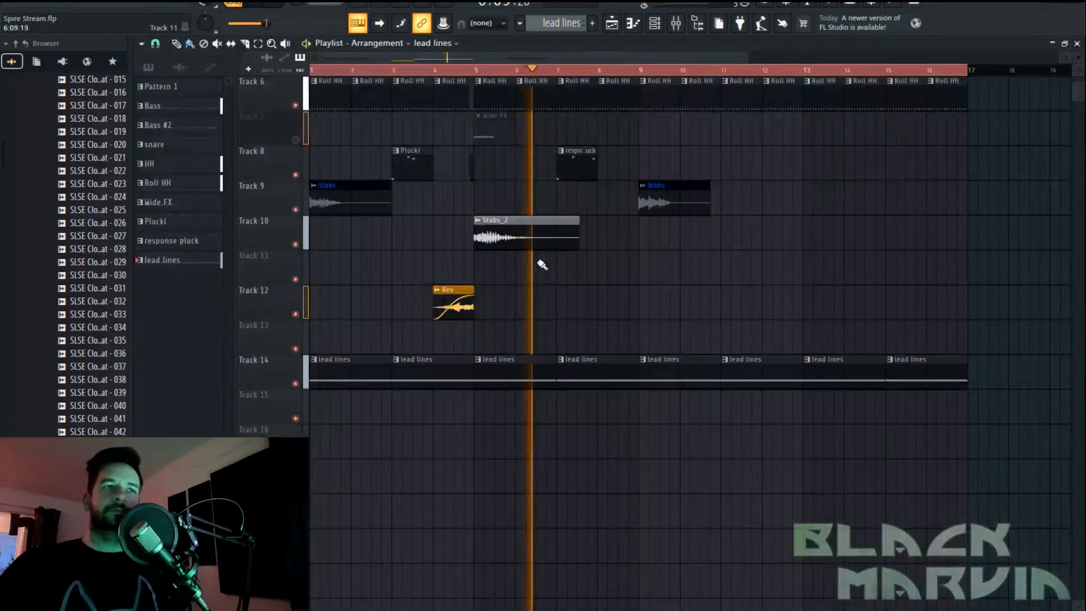
pyautogui.click(676, 23)
pyautogui.click(697, 23)
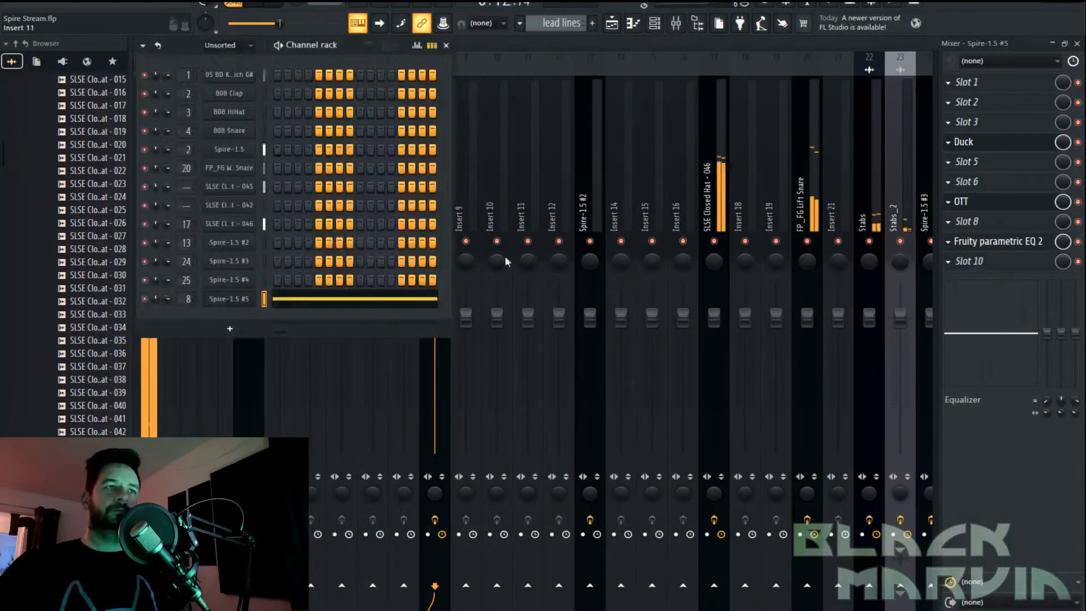
pyautogui.click(229, 299)
pyautogui.moveTo(282, 232); pyautogui.dragTo(307, 260)
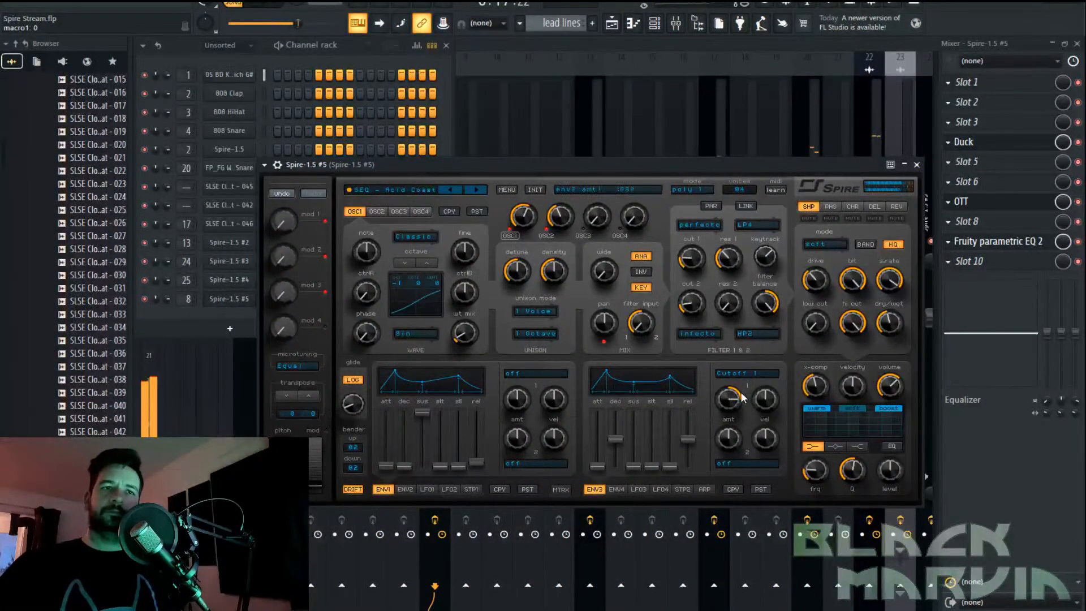
# Load Multipass into Slot 5 of the Spire-1.5 #5 mixer track
pyautogui.click(612, 23)
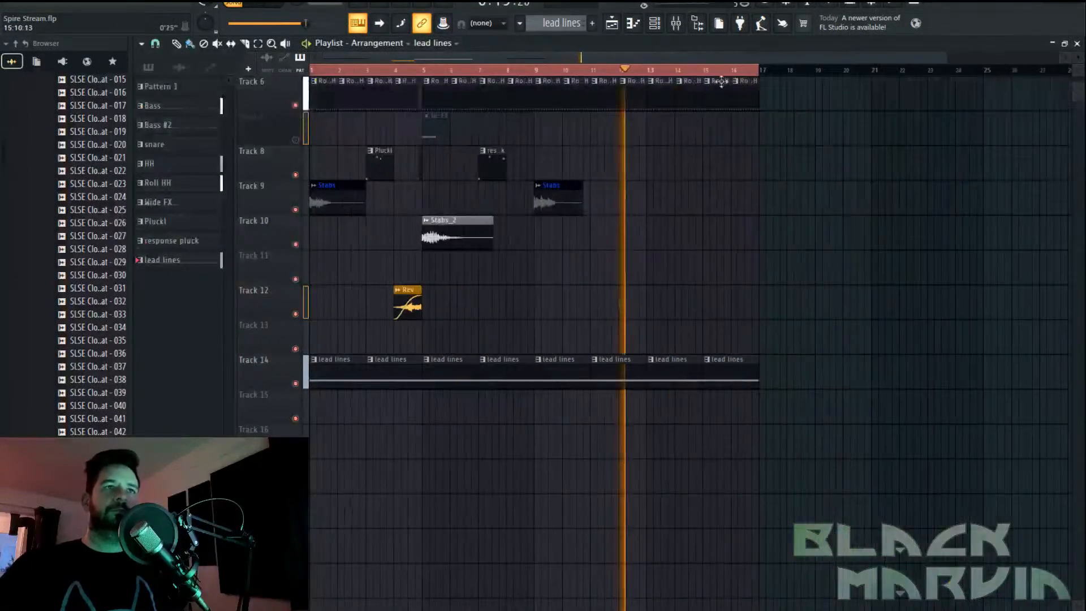
pyautogui.scroll(5, 814, 160)
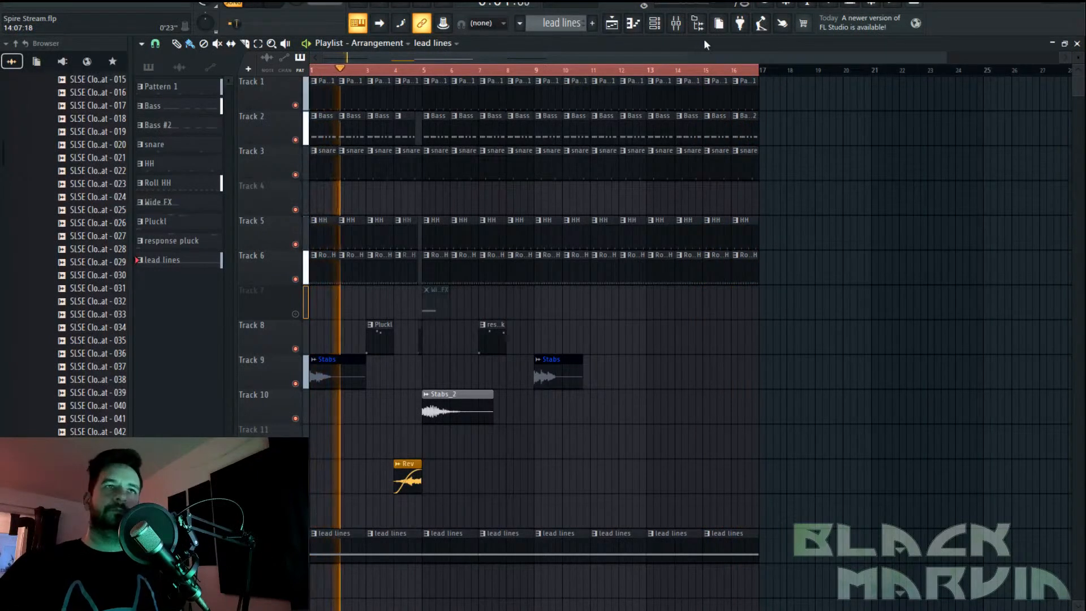
pyautogui.press('F9')
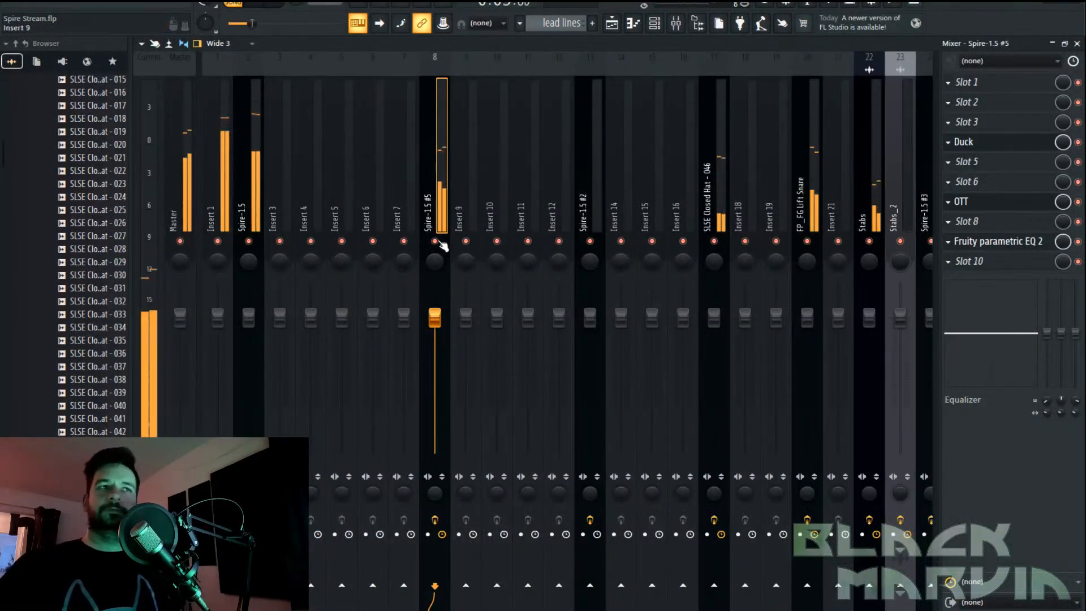
pyautogui.click(968, 182)
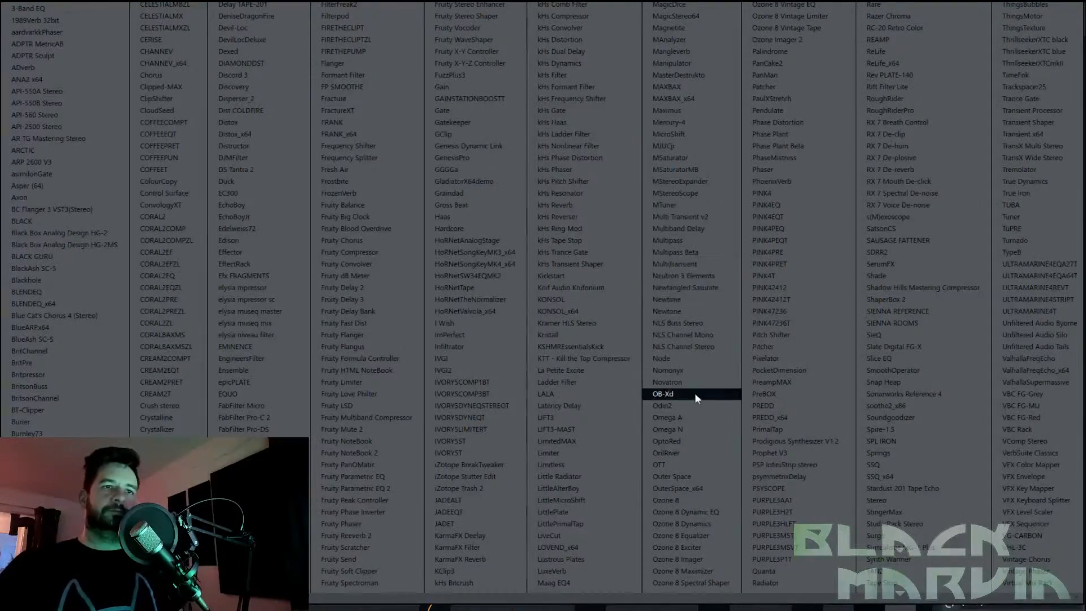
pyautogui.scroll(-1, 715, 299)
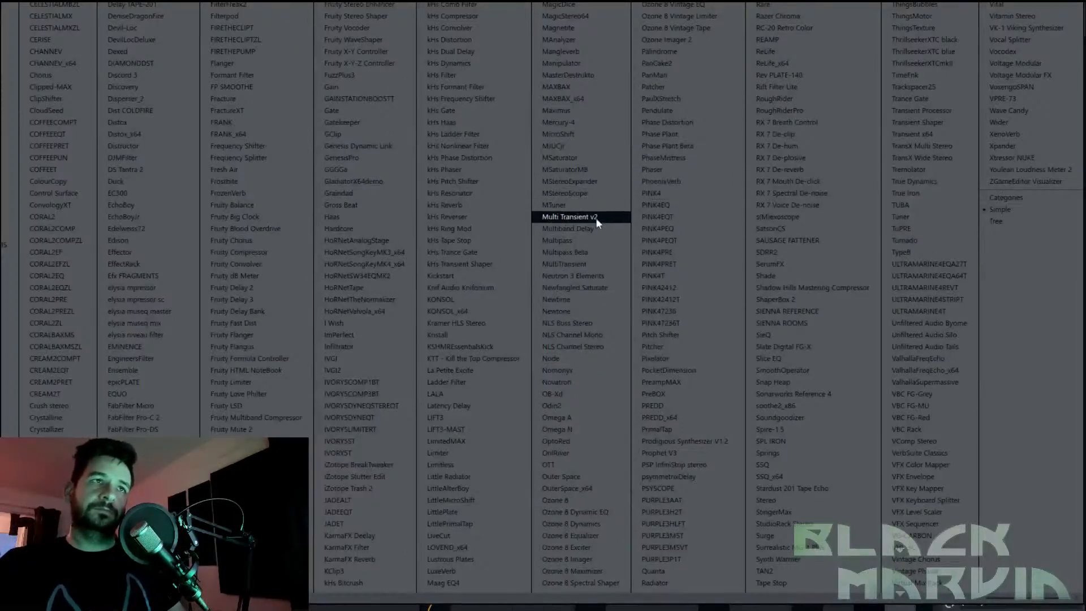
pyautogui.click(593, 244)
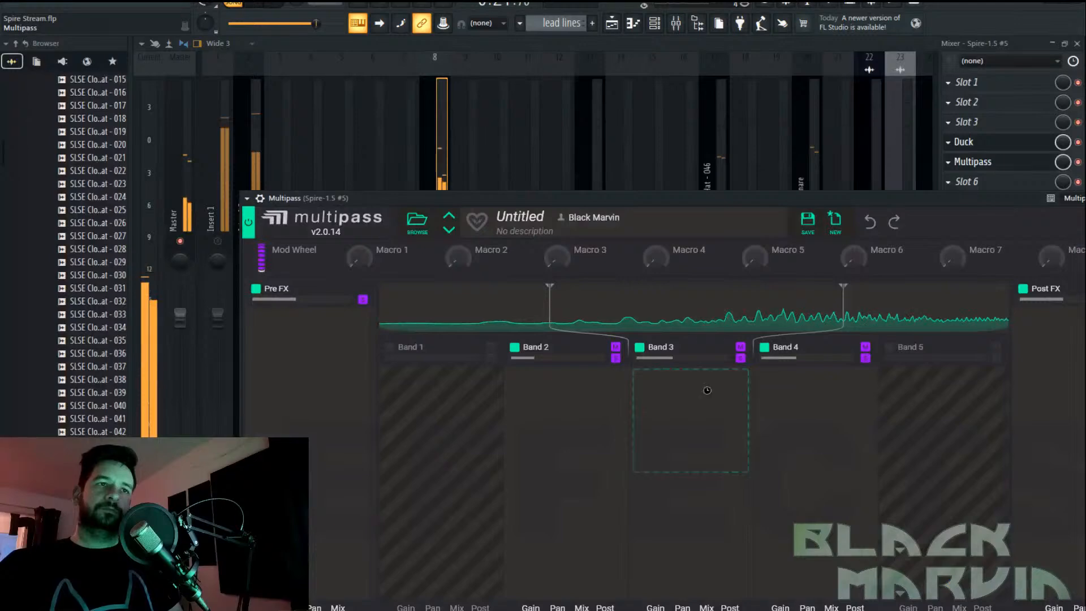
# Add an Overdrive Distortion to Band 3 in Multipass, copy it to Band 4, and close the plugin
pyautogui.click(708, 389)
pyautogui.click(717, 543)
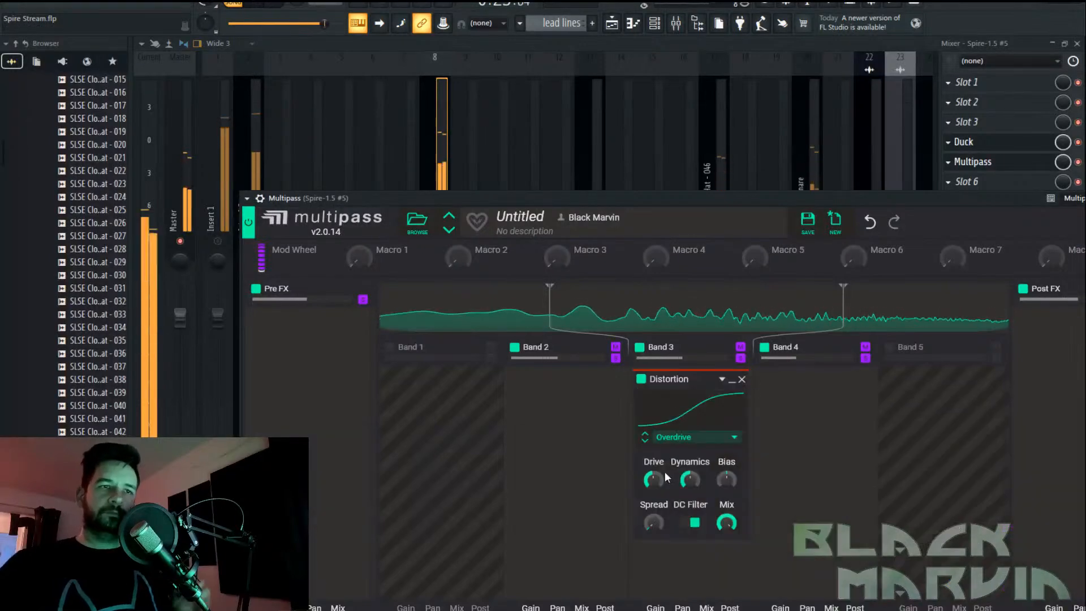
pyautogui.moveTo(684, 379); pyautogui.dragTo(804, 379)
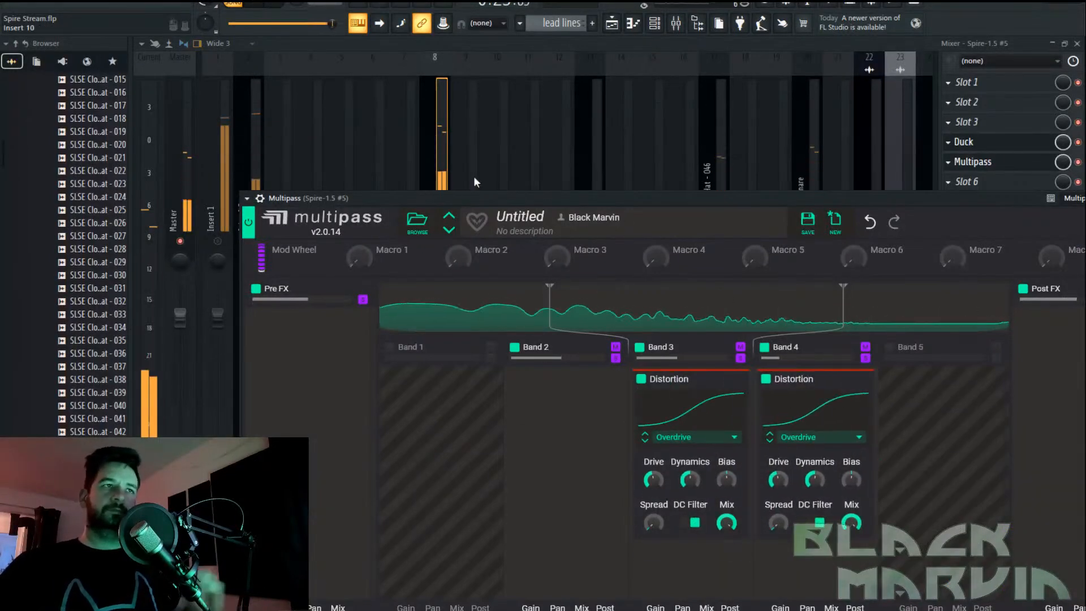
pyautogui.click(442, 180)
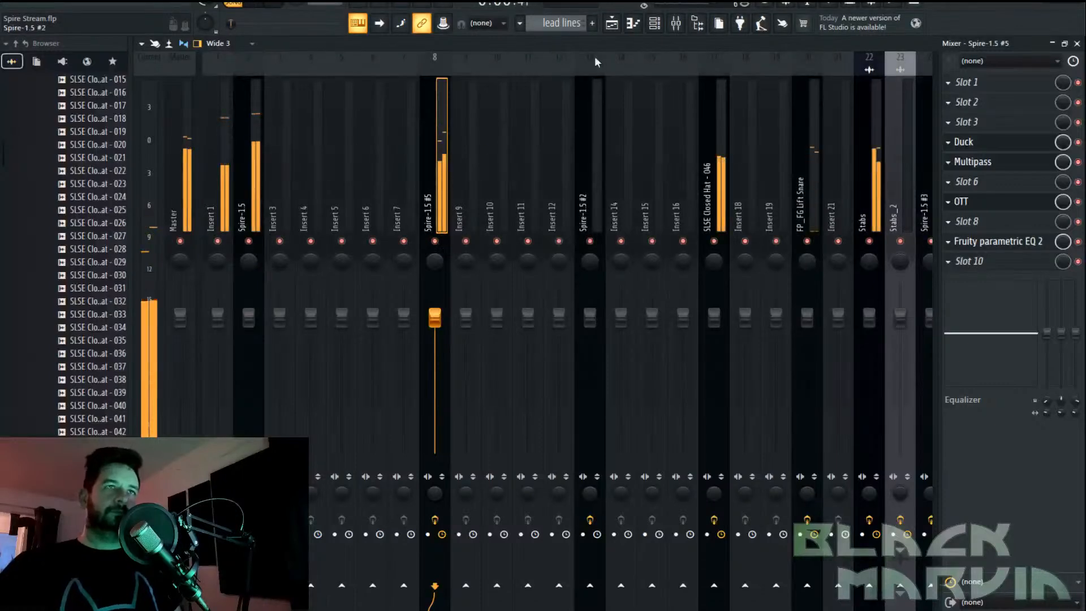
# Switch to the HH pattern and select the SLSE closed hat 045 channel
pyautogui.click(654, 32)
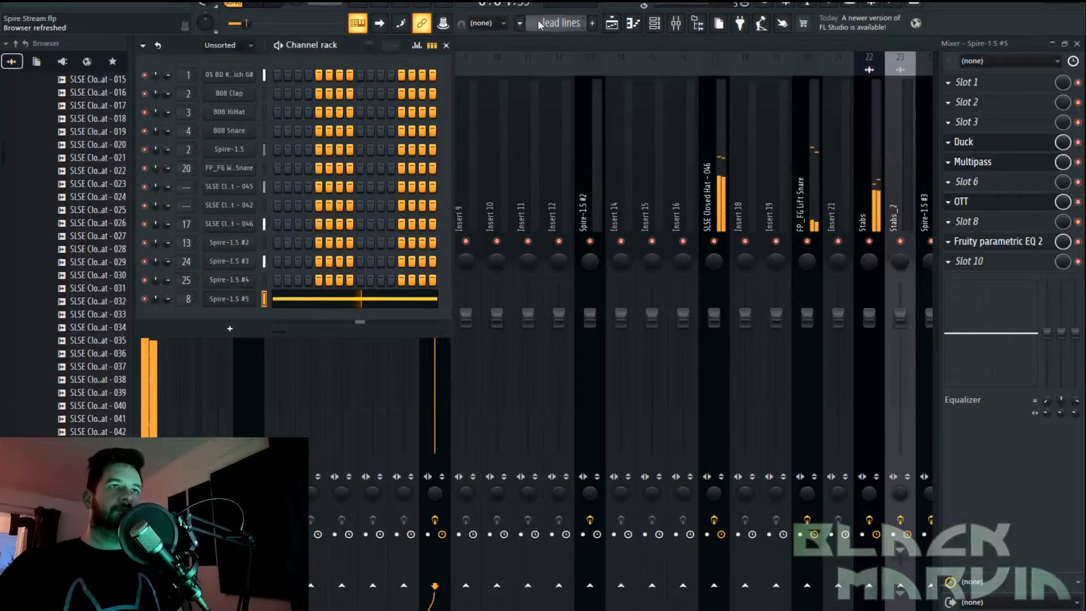
pyautogui.click(557, 22)
pyautogui.click(584, 84)
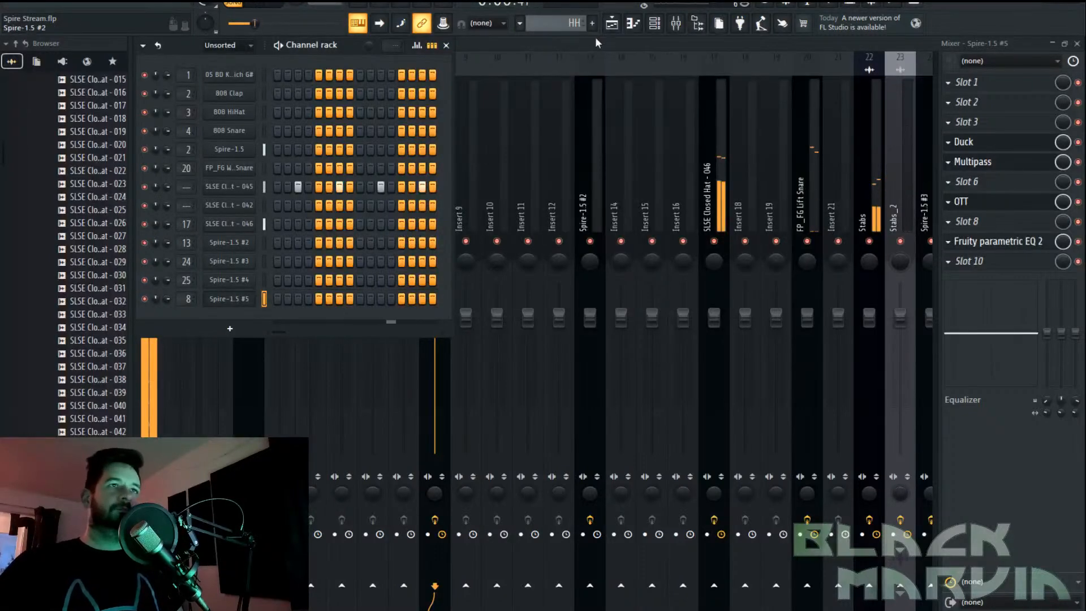
pyautogui.click(239, 189)
pyautogui.click(606, 56)
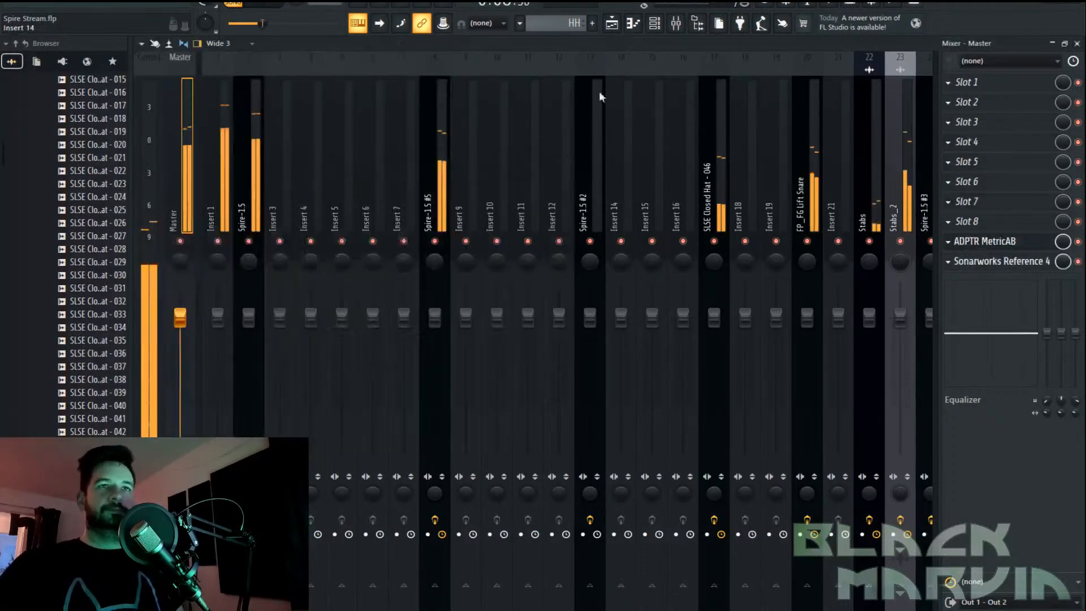
# Route the selected closed hat 045 channel to an empty mixer insert beyond the Rev track
pyautogui.scroll(-3, 526, 190)
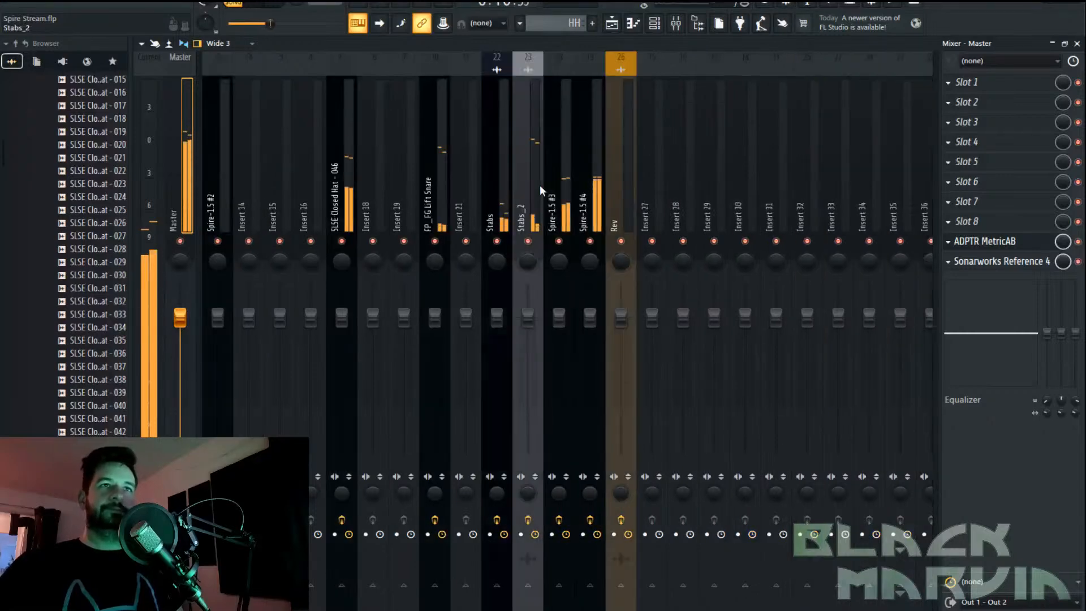
pyautogui.scroll(3, 566, 193)
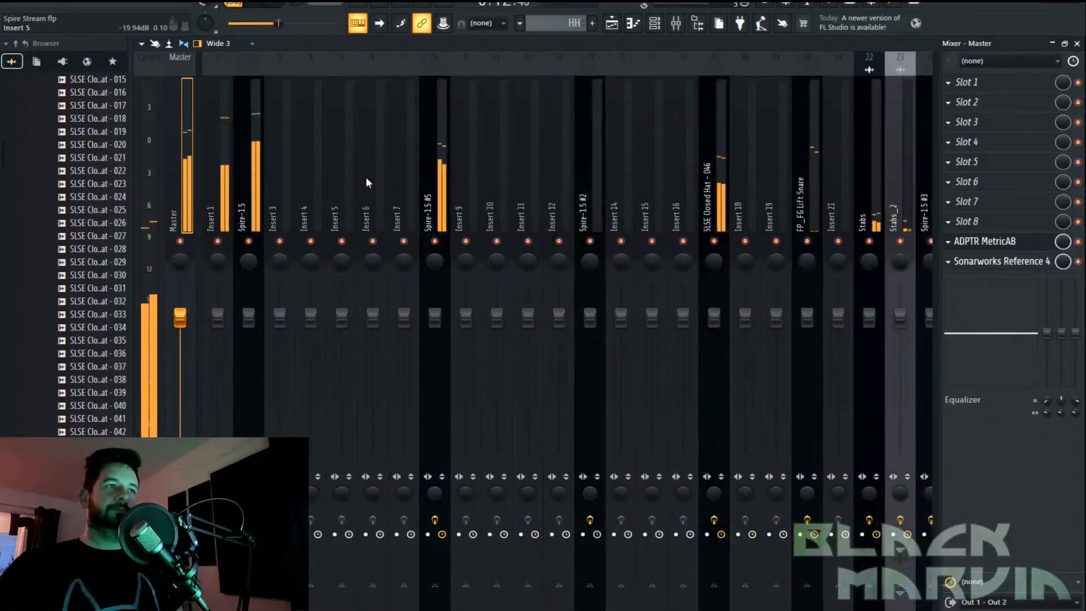
pyautogui.scroll(-4, 368, 174)
pyautogui.rightClick(691, 174)
pyautogui.moveTo(753, 195)
pyautogui.click(905, 194)
# Shorten the Pattern 1 clip at bar 8 on Track 1 of the playlist to its first beat
pyautogui.click(611, 23)
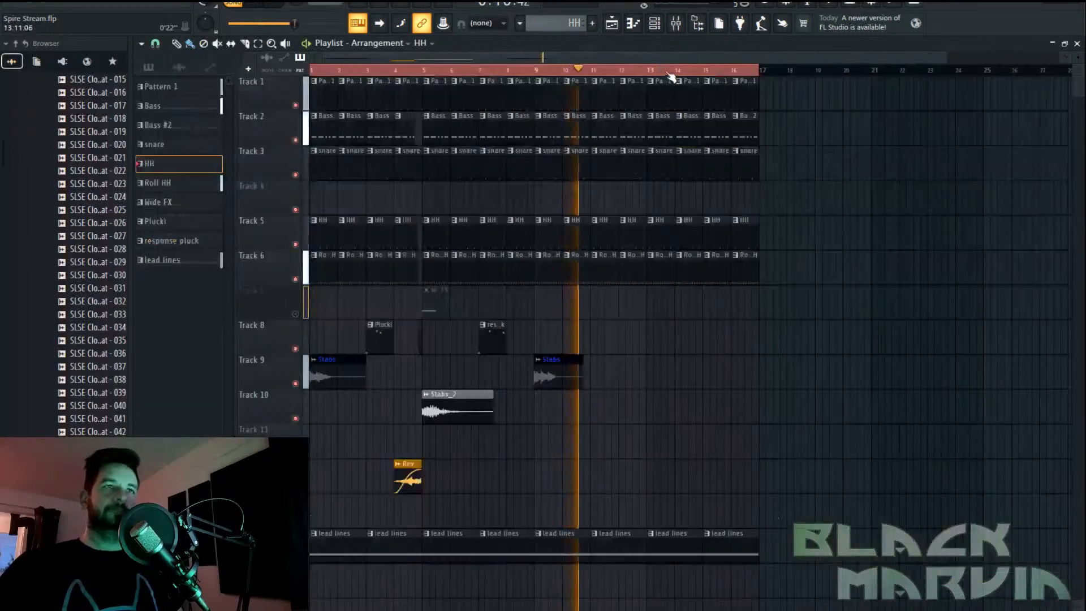
pyautogui.scroll(-2, 672, 73)
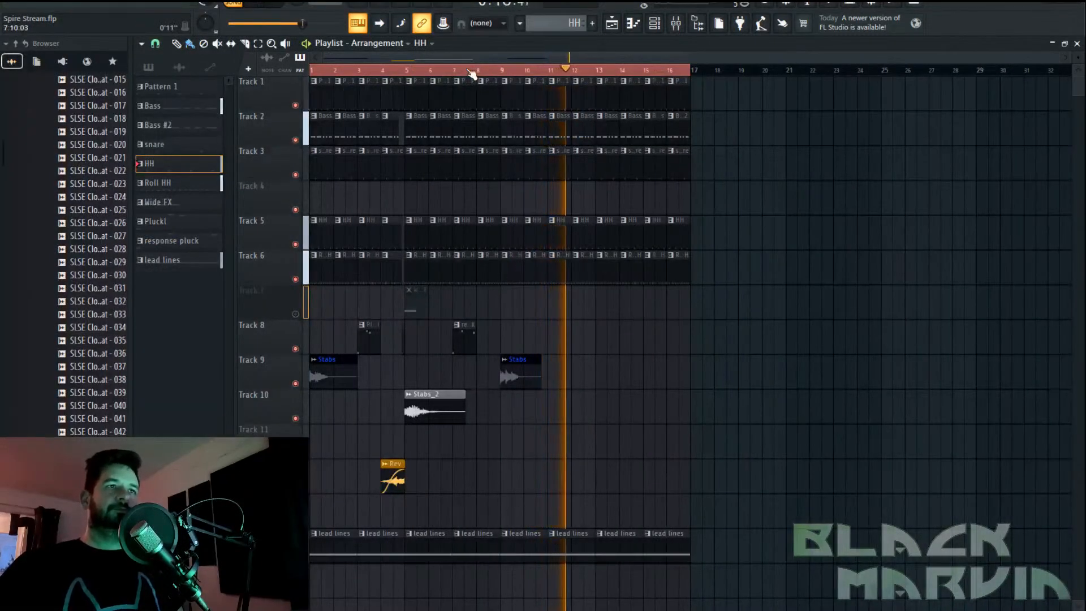
pyautogui.scroll(3, 481, 72)
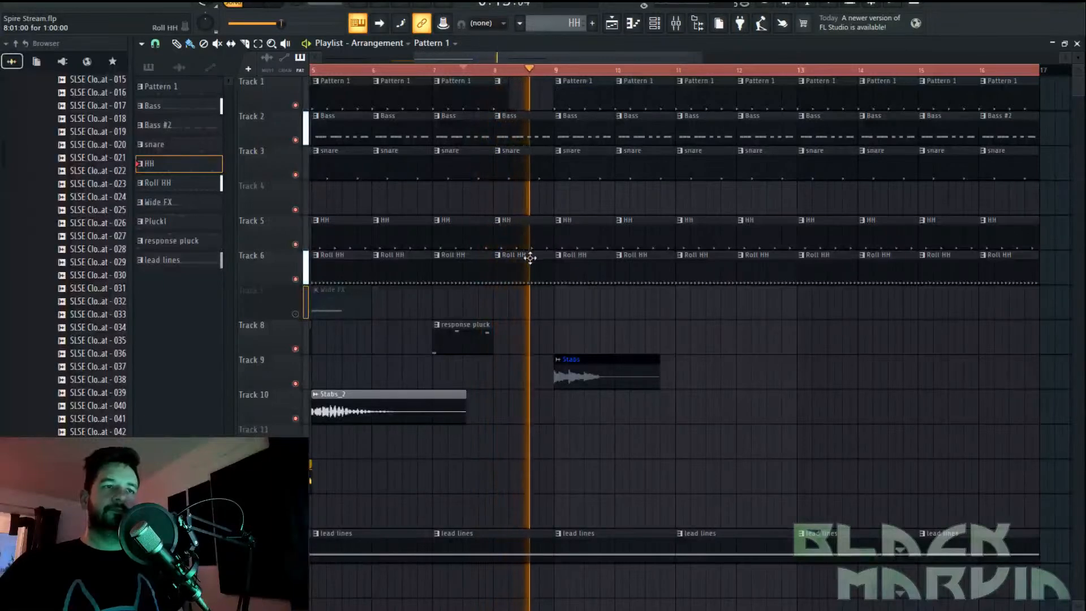
pyautogui.scroll(-5, 509, 170)
pyautogui.scroll(-1, 517, 70)
pyautogui.scroll(5, 526, 156)
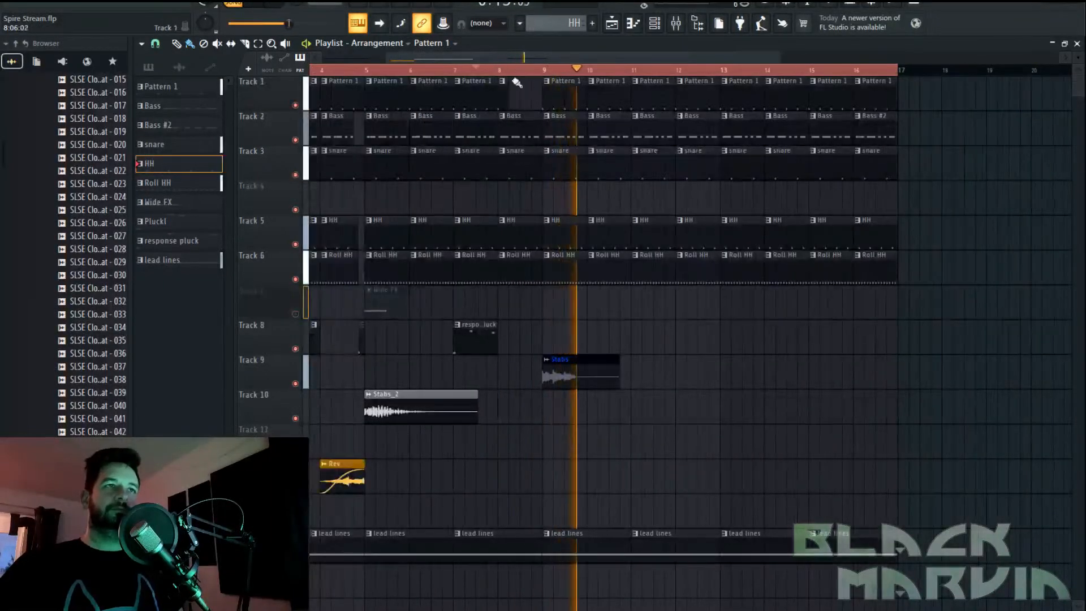
pyautogui.scroll(-2, 534, 77)
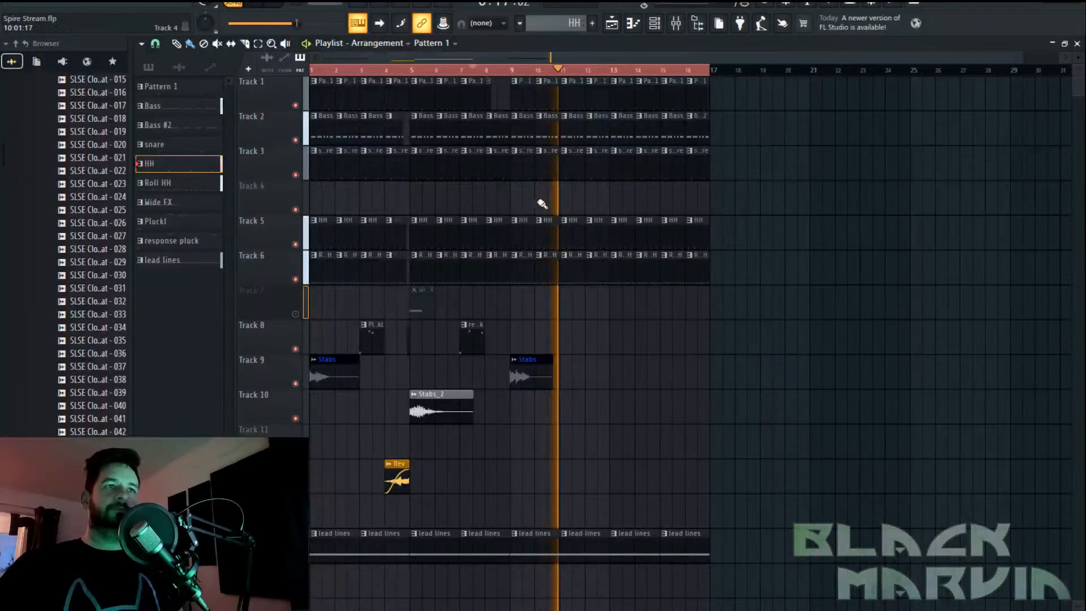
# Delete the Roll HH clips from bars 1 to 8 on Track 6 and play the arrangement from the start
pyautogui.press('space')
pyautogui.moveTo(320, 271)
pyautogui.mouseDown()
pyautogui.moveTo(456, 277)
pyautogui.moveTo(494, 267)
pyautogui.mouseUp()
pyautogui.press('space')
pyautogui.click(313, 69)
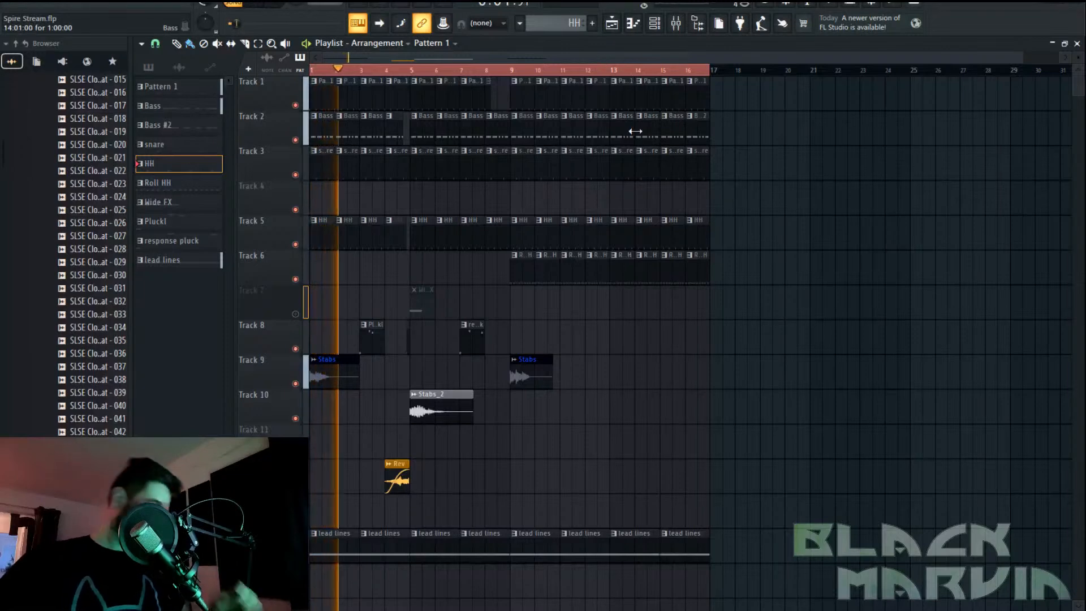
pyautogui.press('space')
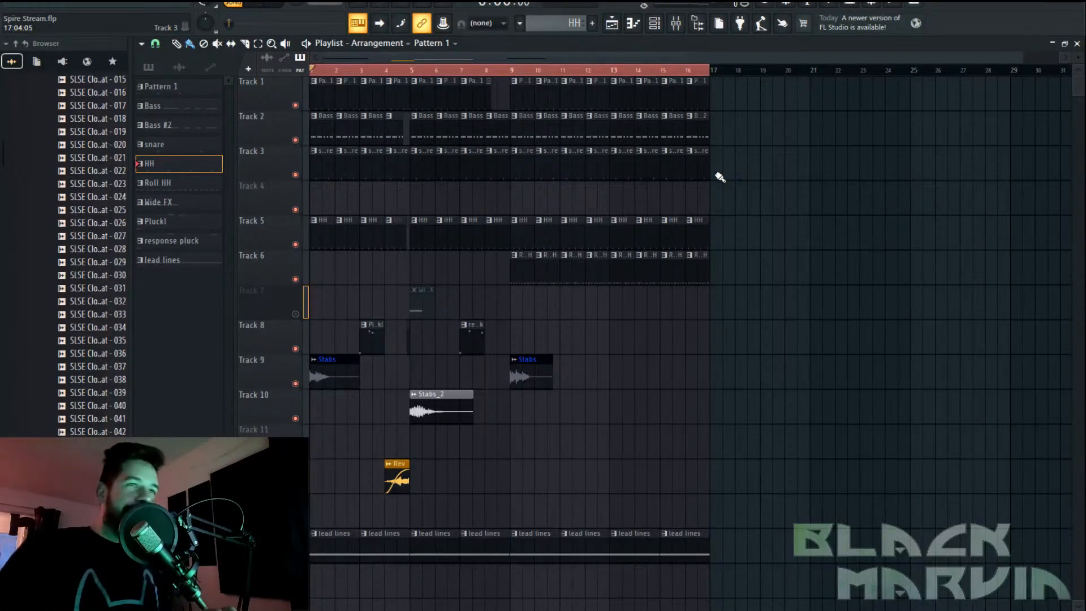
# Select all clips in bars 1 to 16 and duplicate the whole block to start at bar 17
pyautogui.scroll(-1, 537, 74)
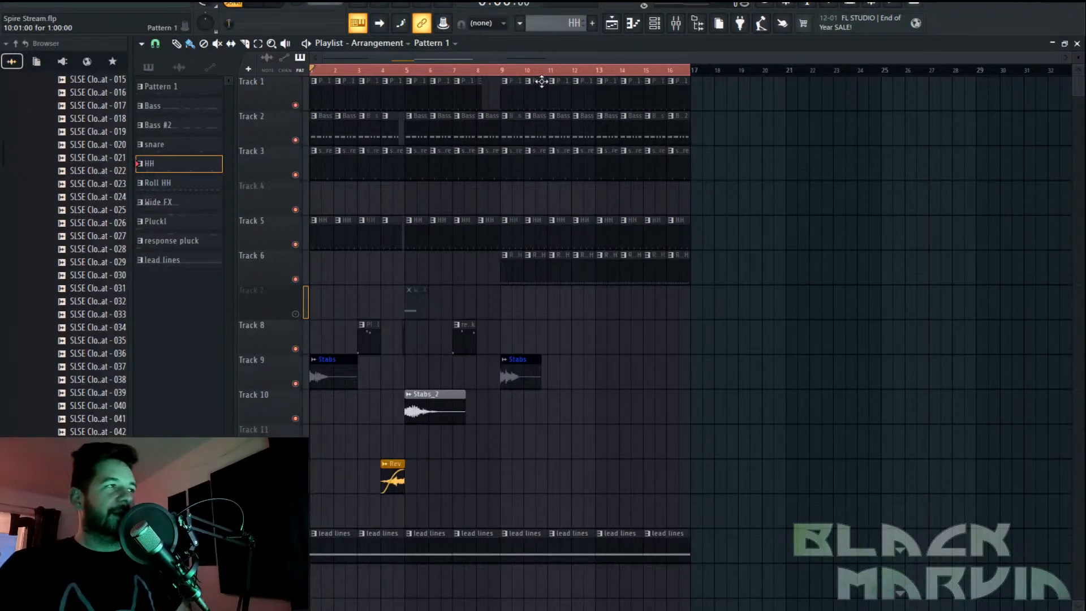
pyautogui.moveTo(779, 79); pyautogui.dragTo(310, 559)
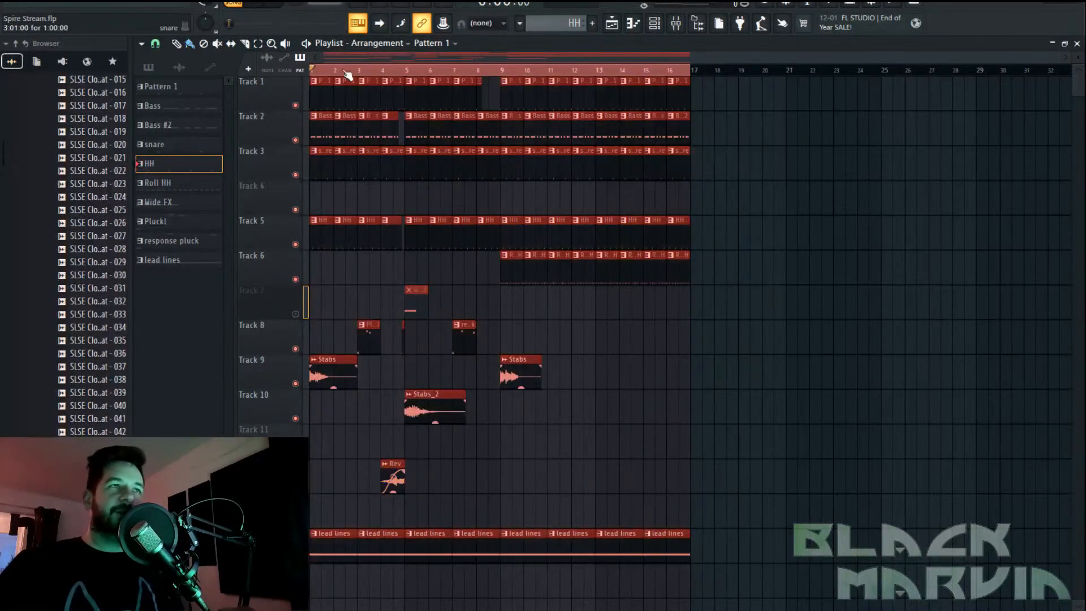
pyautogui.moveTo(328, 91); pyautogui.dragTo(702, 102)
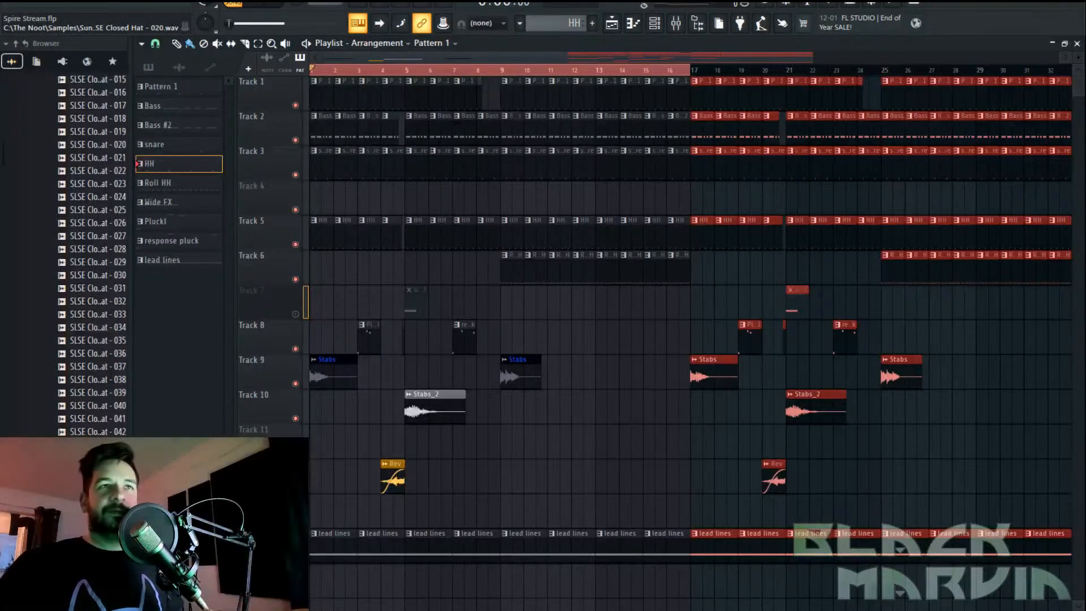
# Clear the selection of the duplicated clips and save the project
pyautogui.hscroll(3, 551, 57)
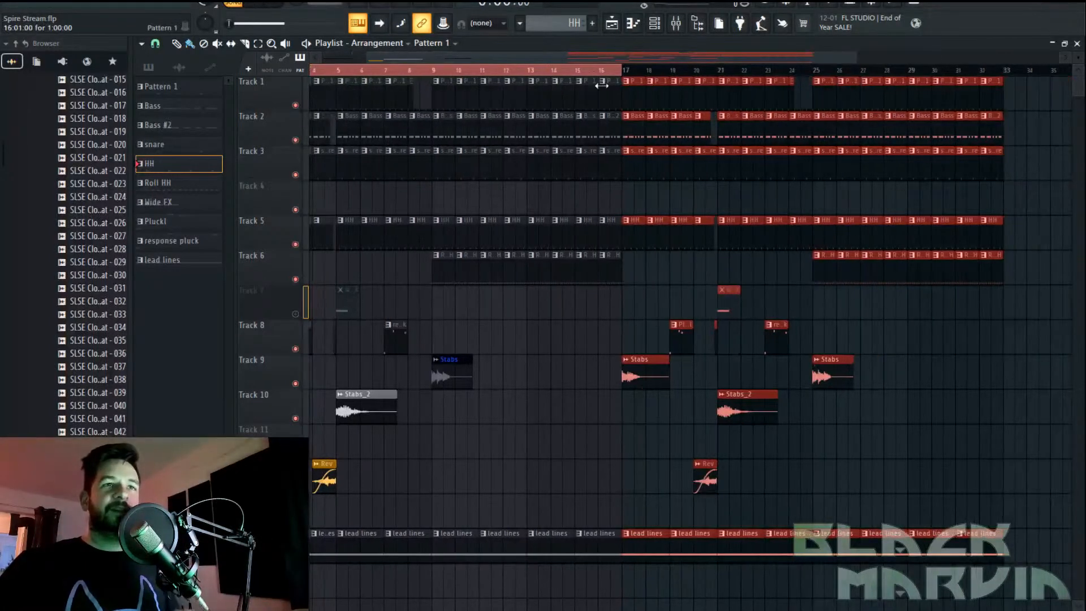
pyautogui.click(617, 74)
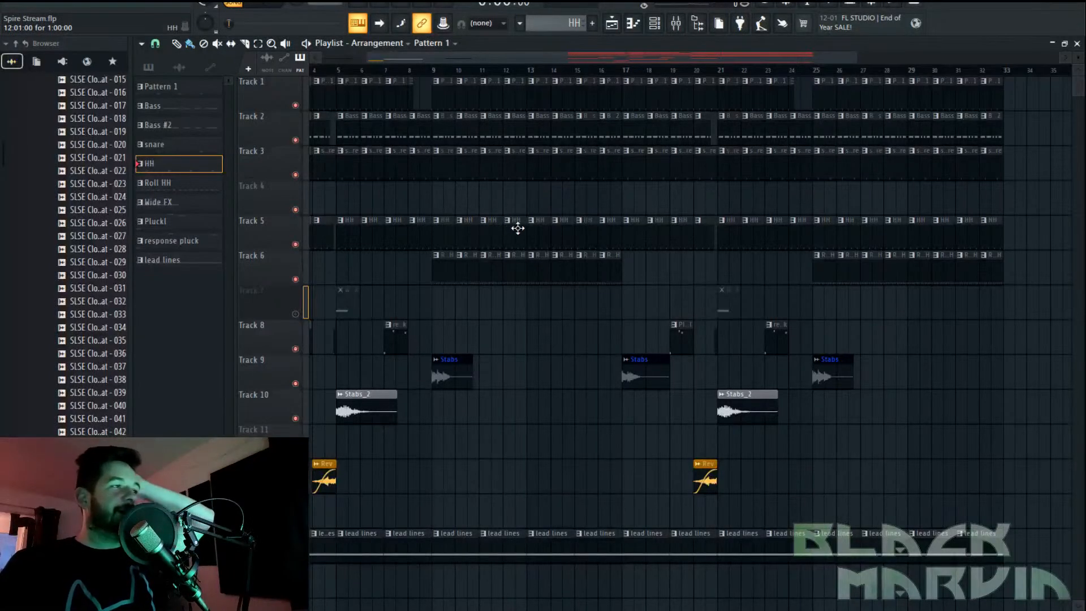
pyautogui.scroll(-2, 741, 77)
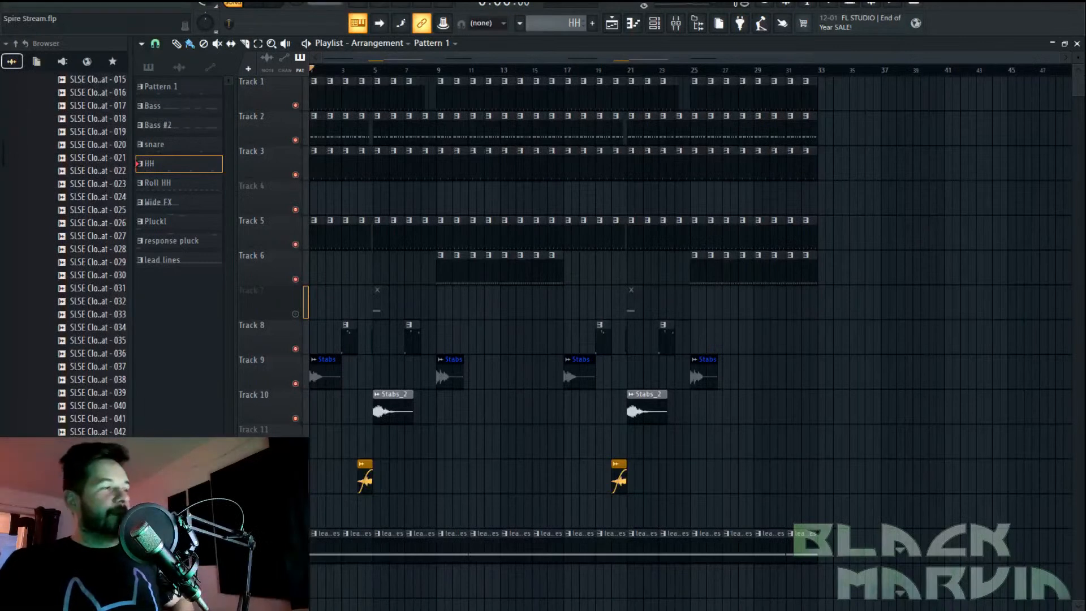
pyautogui.hotkey('ctrl', 's')
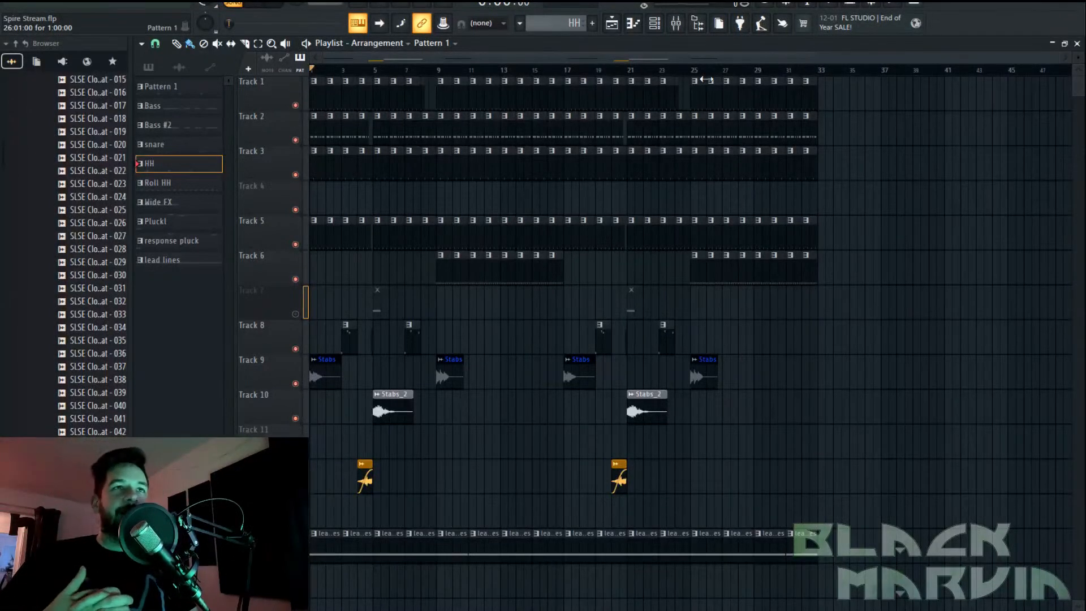
# Fill the gap in bar 24 of Track 1 with Pattern 1 and delete the Track 1 clips from bars 29 to 32
pyautogui.scroll(2, 705, 79)
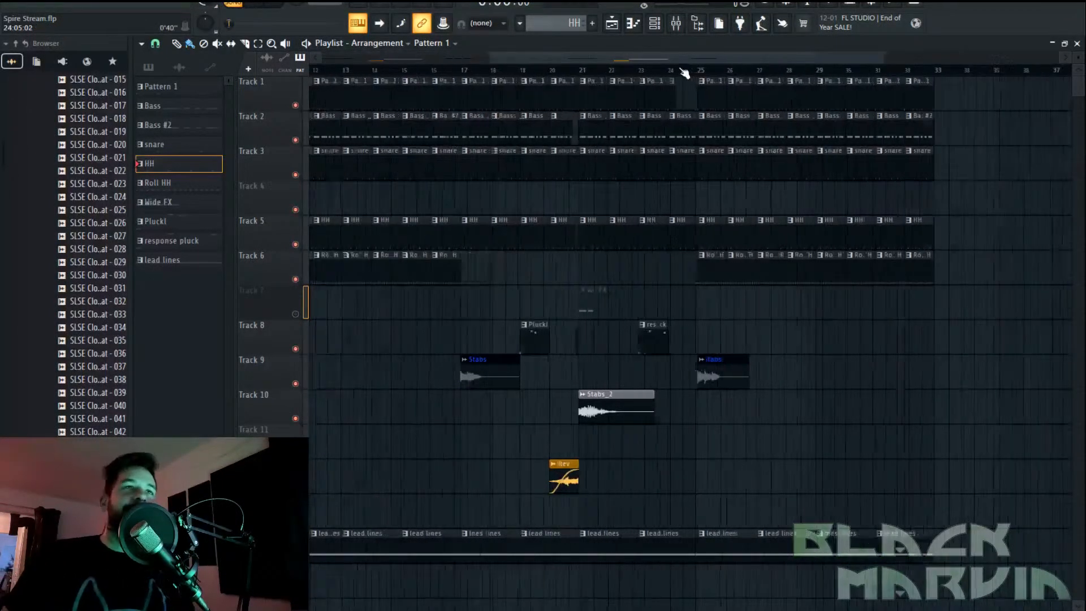
pyautogui.moveTo(699, 99); pyautogui.dragTo(716, 89)
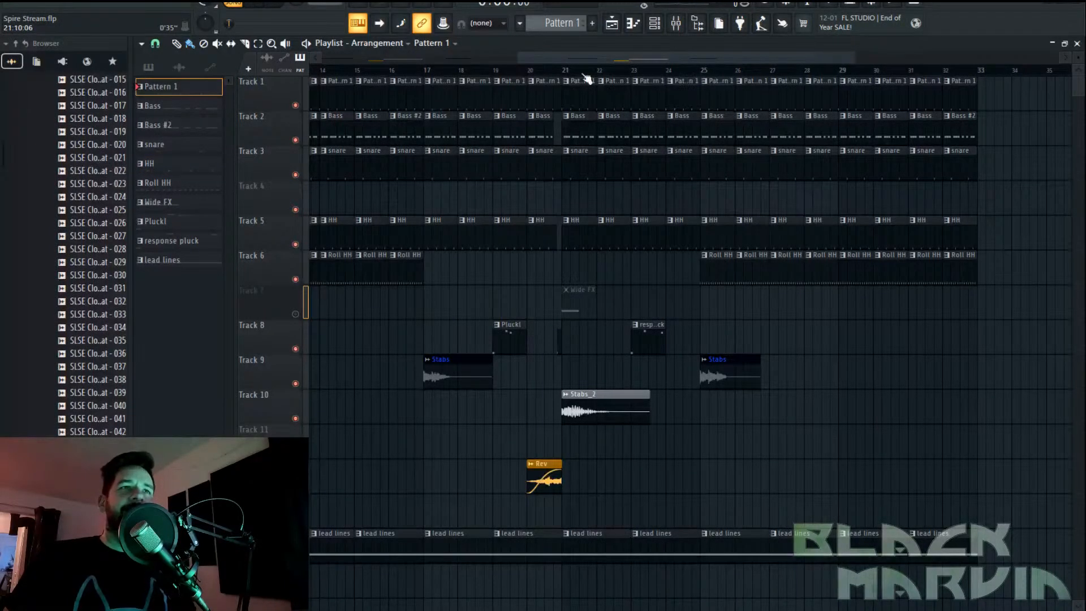
pyautogui.scroll(-3, 586, 70)
pyautogui.moveTo(840, 99); pyautogui.dragTo(766, 97)
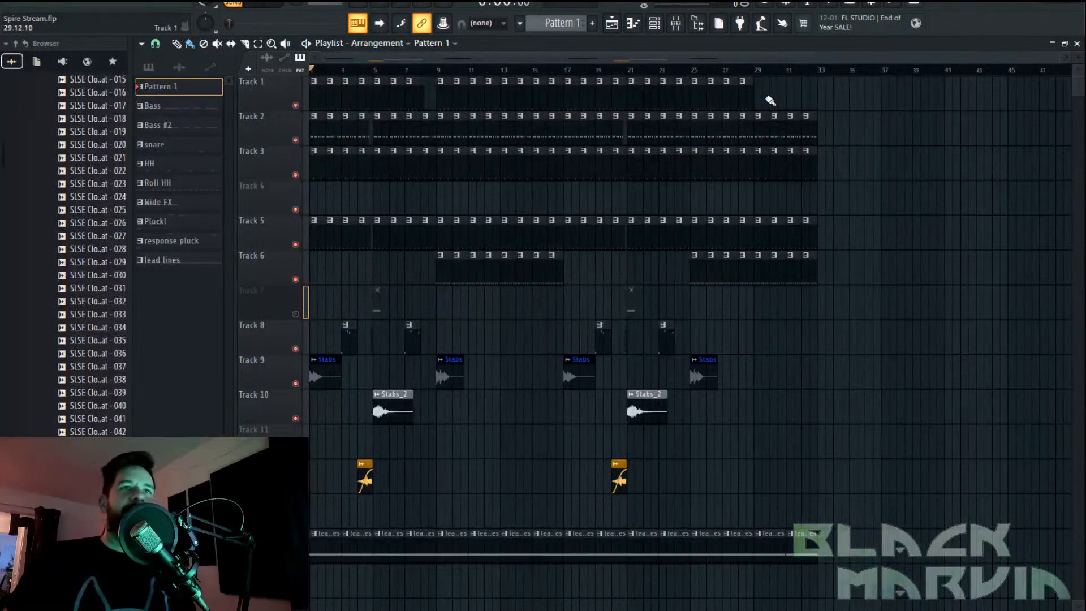
pyautogui.click(654, 24)
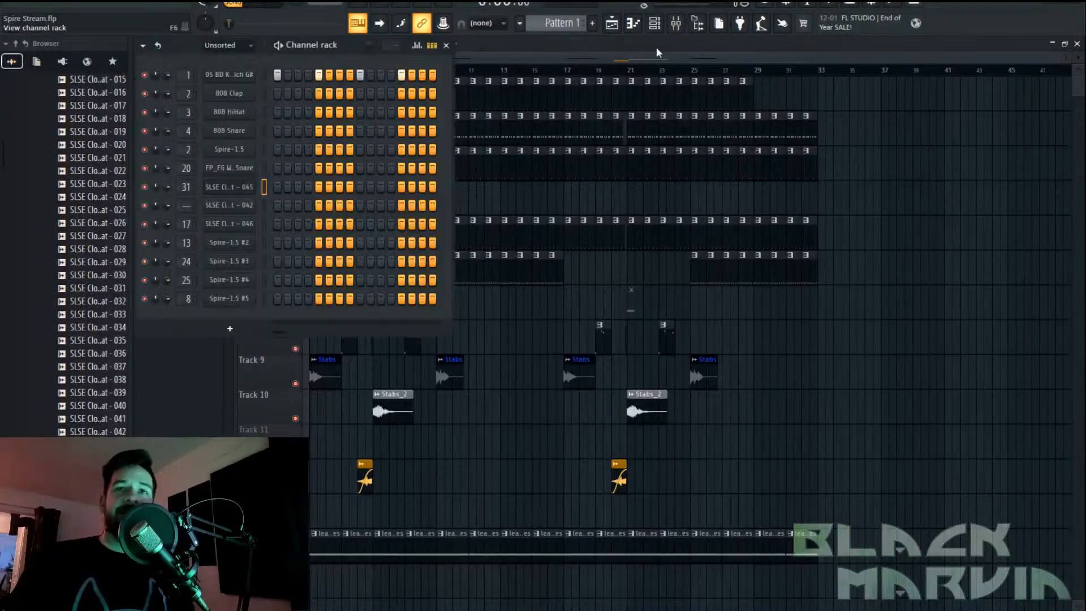
pyautogui.click(230, 328)
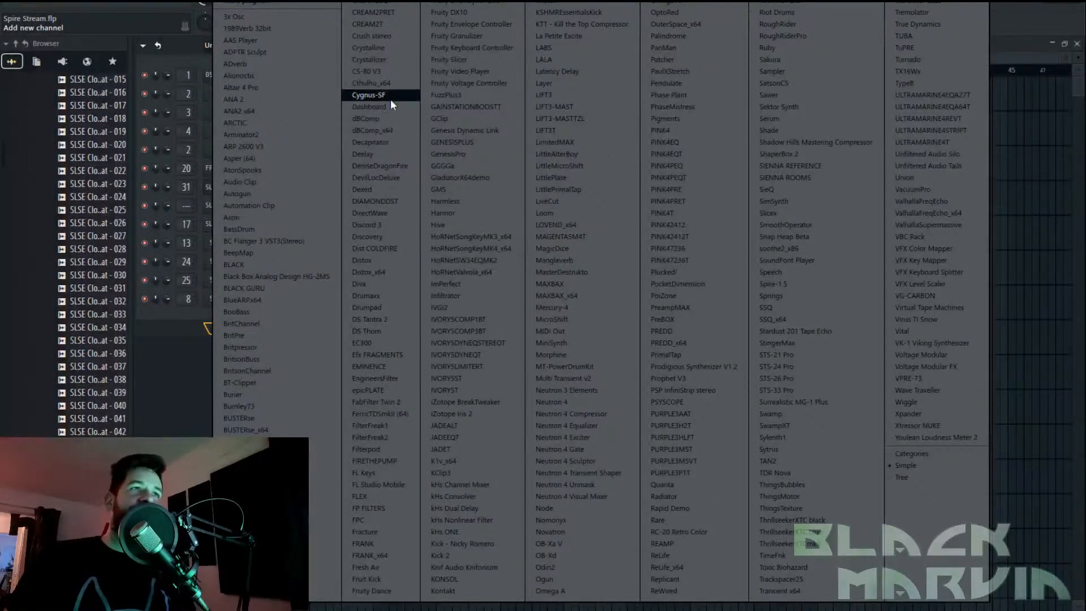
pyautogui.click(392, 330)
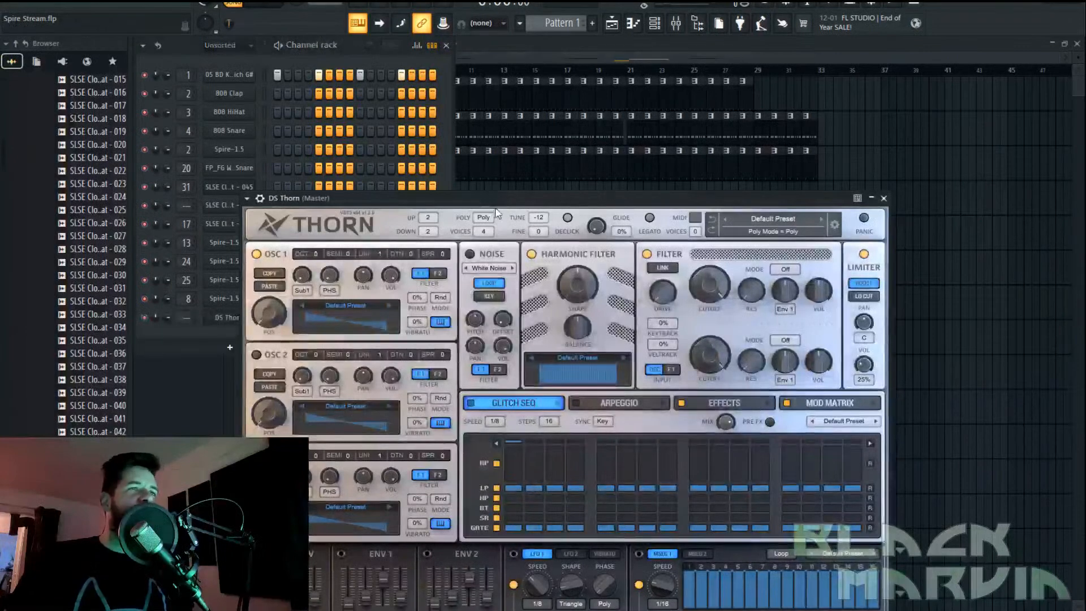
pyautogui.moveTo(497, 202); pyautogui.dragTo(532, 111)
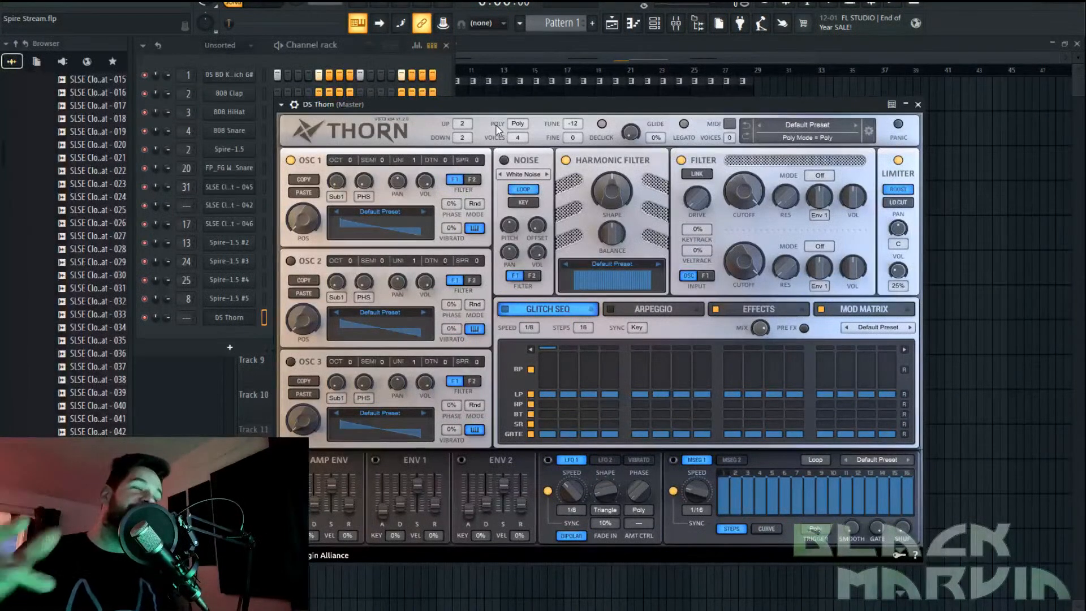
pyautogui.click(917, 104)
pyautogui.rightClick(235, 324)
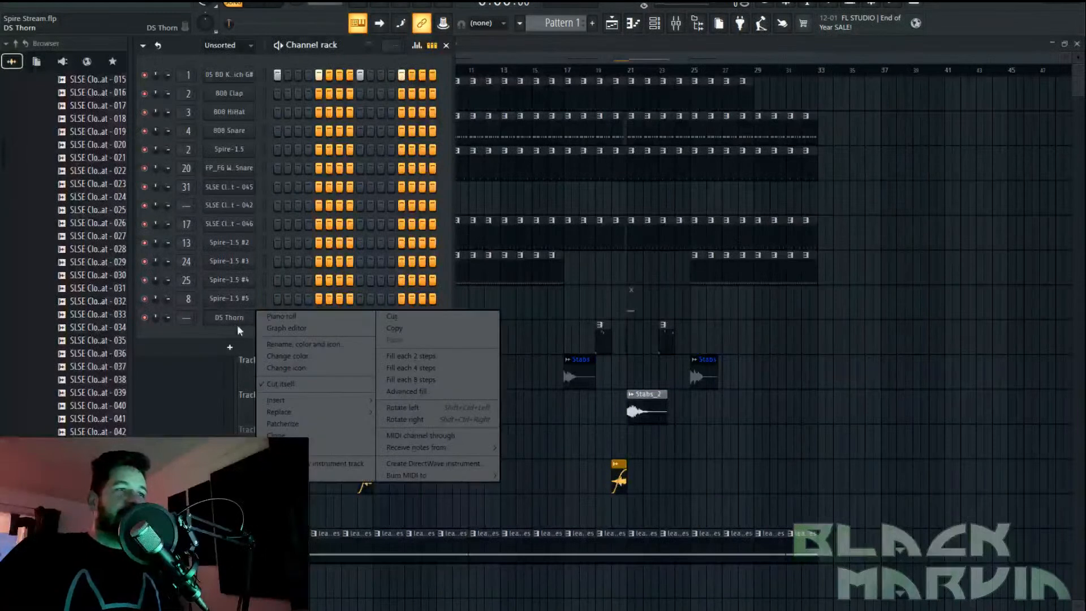
pyautogui.click(309, 451)
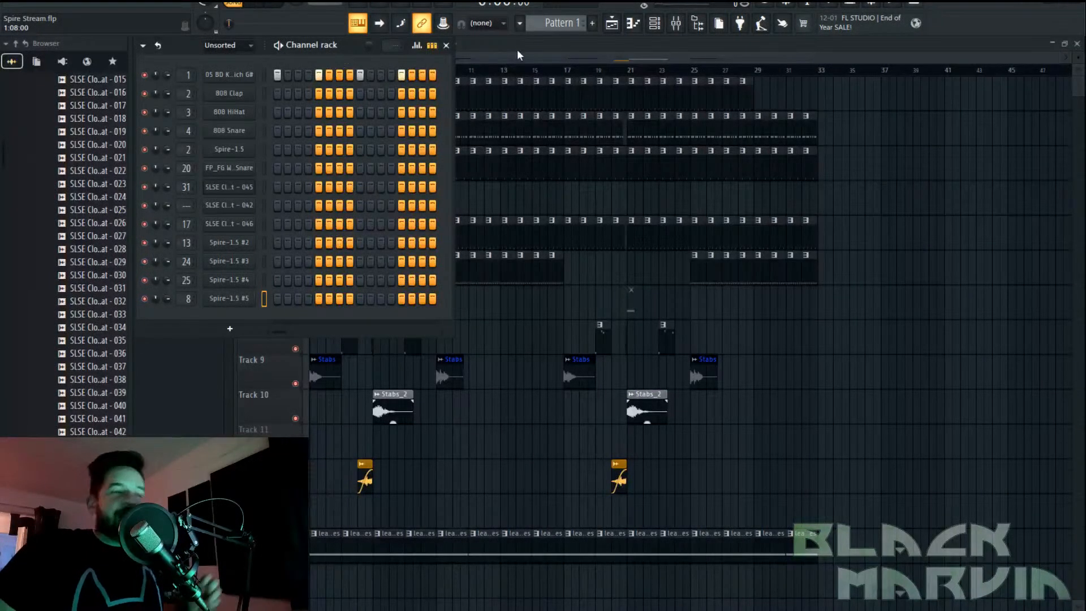
# Close the channel rack and save the project
pyautogui.press('F6')
pyautogui.hotkey('ctrl', 's')
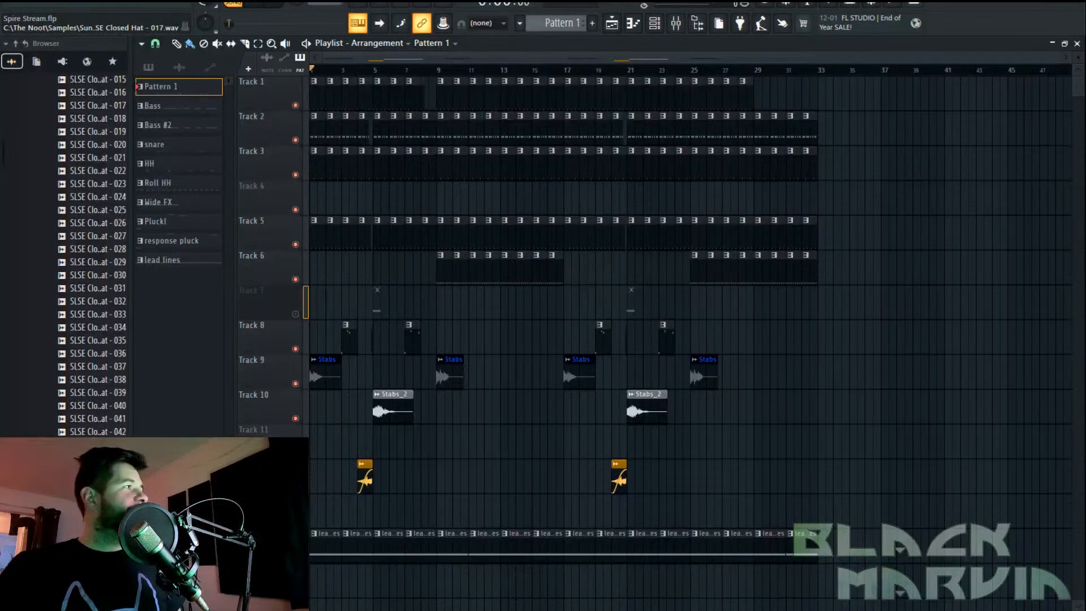
# Refill bars 29 to 32 of Track 1 with Pattern 1 clips and set the playback position to bar 9
pyautogui.moveTo(751, 99); pyautogui.dragTo(812, 97)
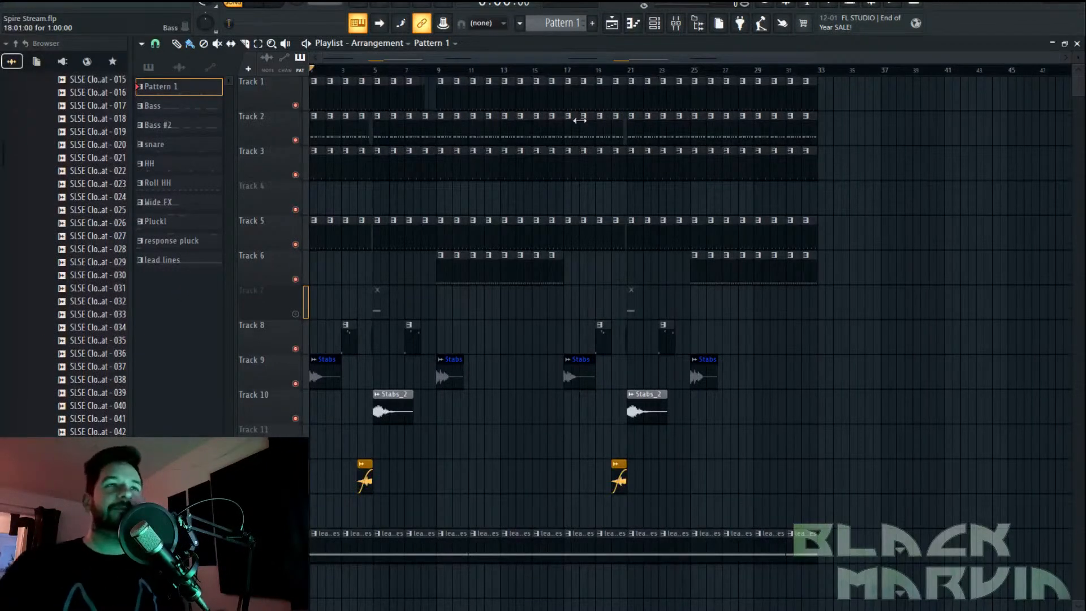
pyautogui.click(440, 71)
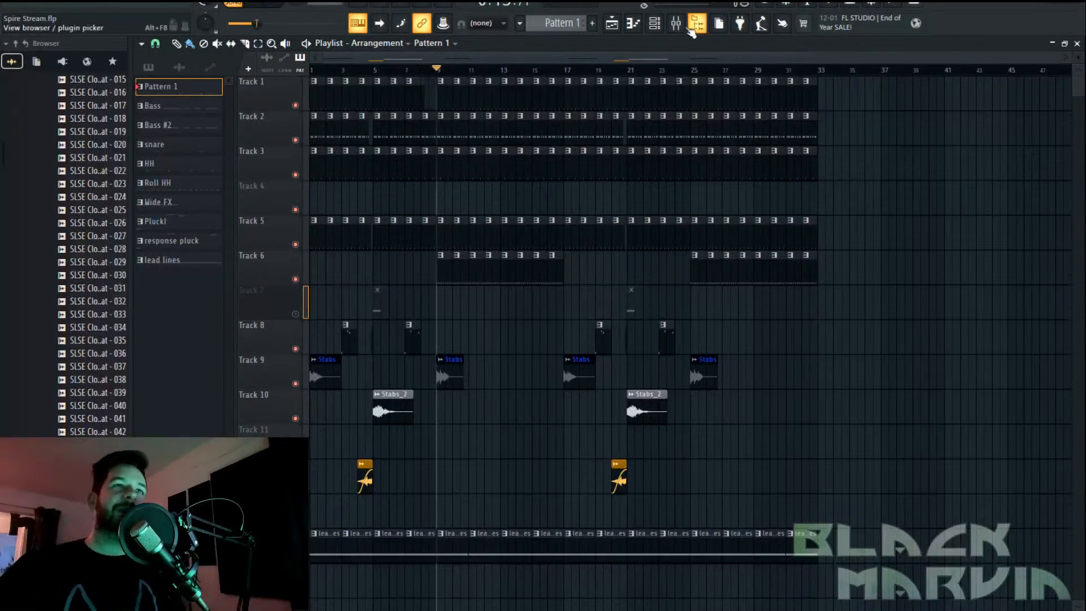
# Add a Diva synth as a new instrument channel and reposition its window so the whole interface fits
pyautogui.click(654, 22)
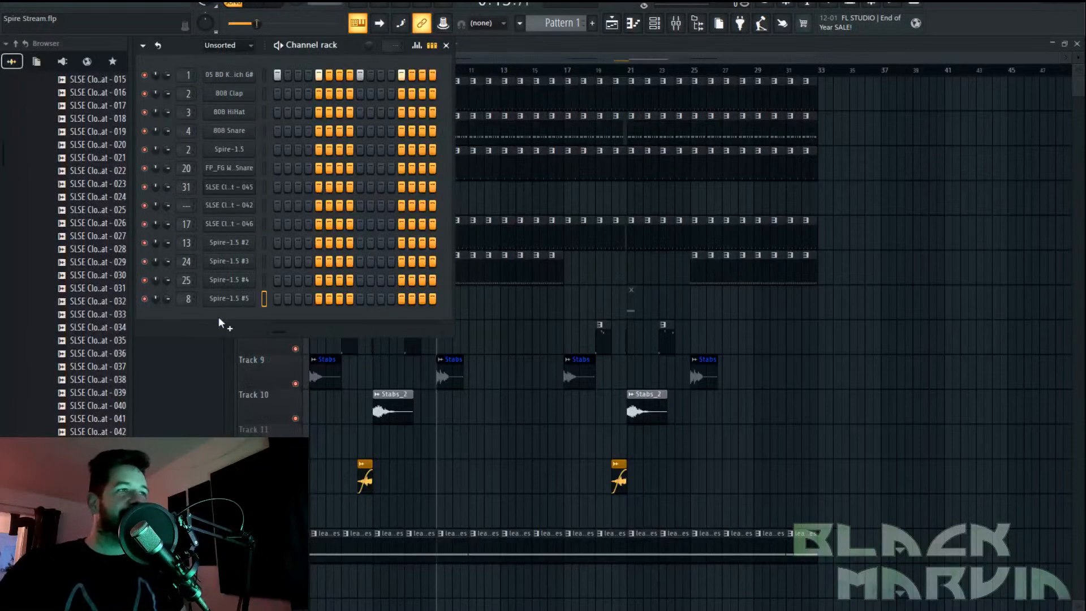
pyautogui.click(229, 328)
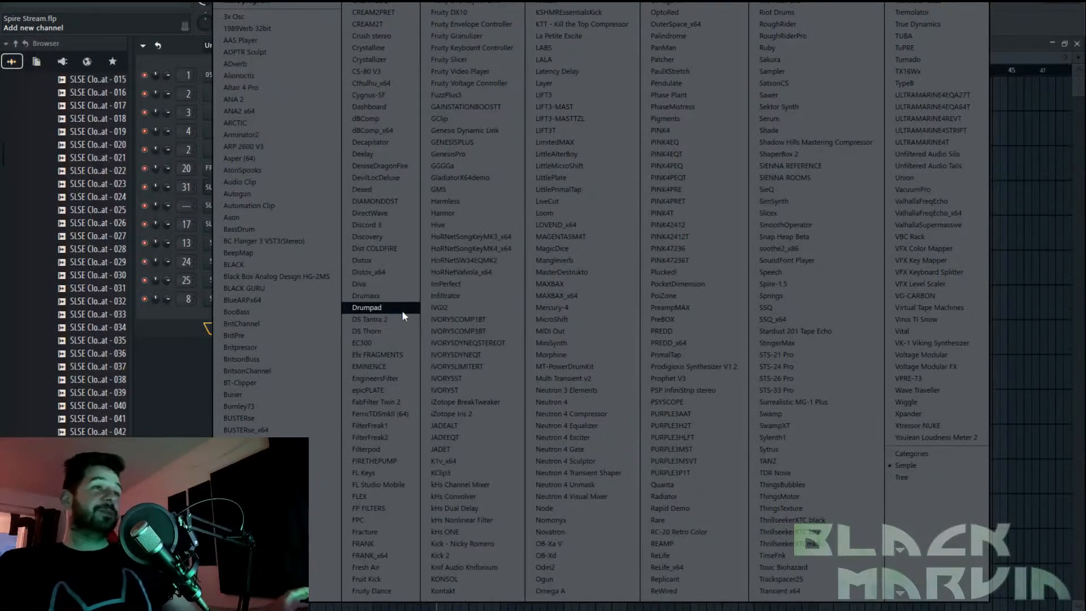
pyautogui.click(402, 284)
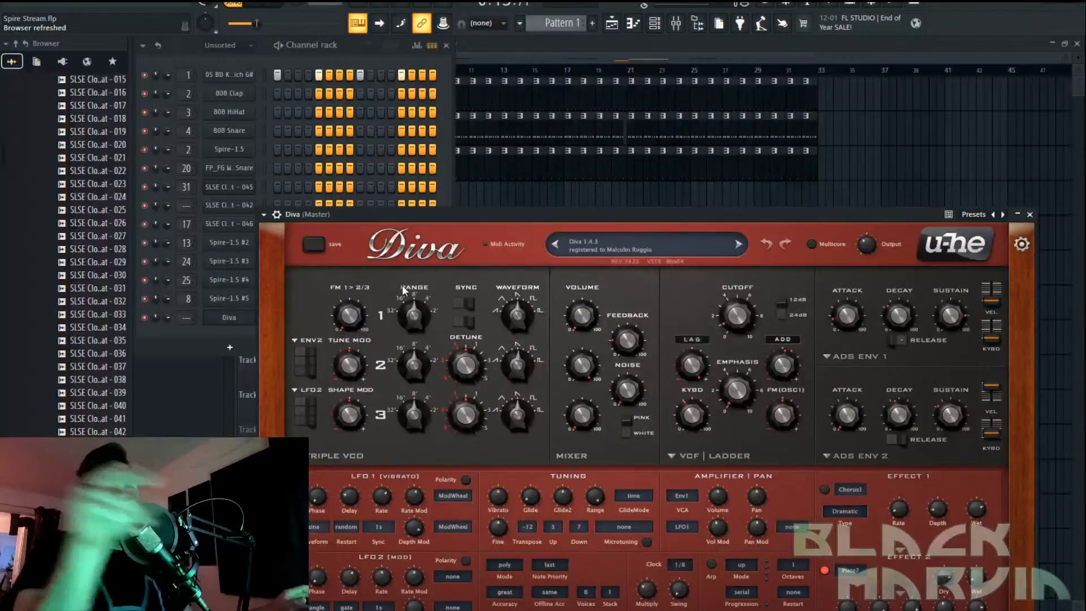
pyautogui.moveTo(678, 220); pyautogui.dragTo(679, 165)
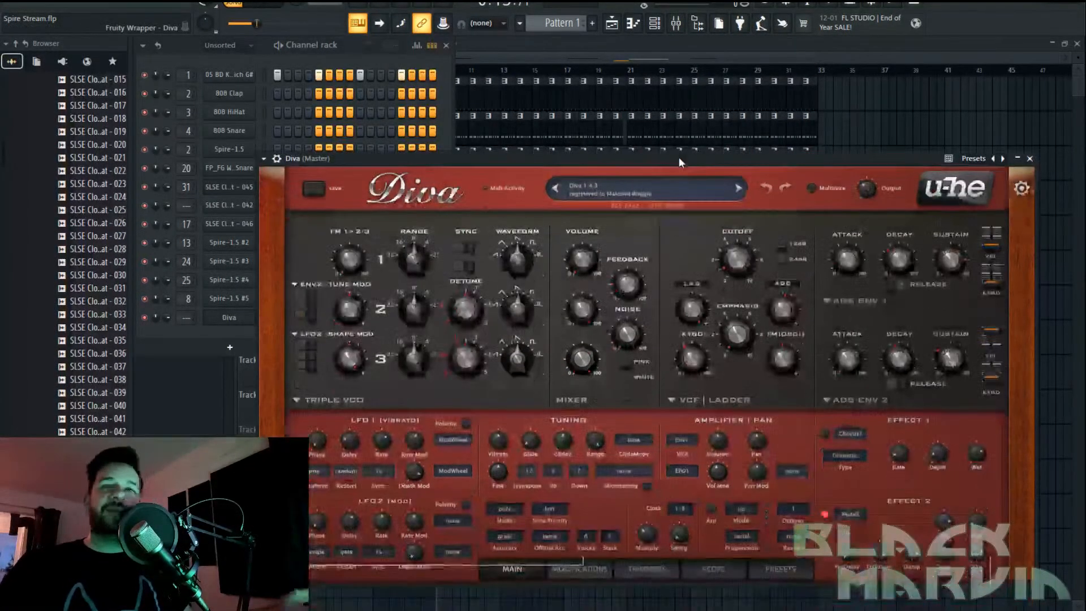
# Look through Diva's full preset list and load the HS Sparkle preset
pyautogui.click(583, 186)
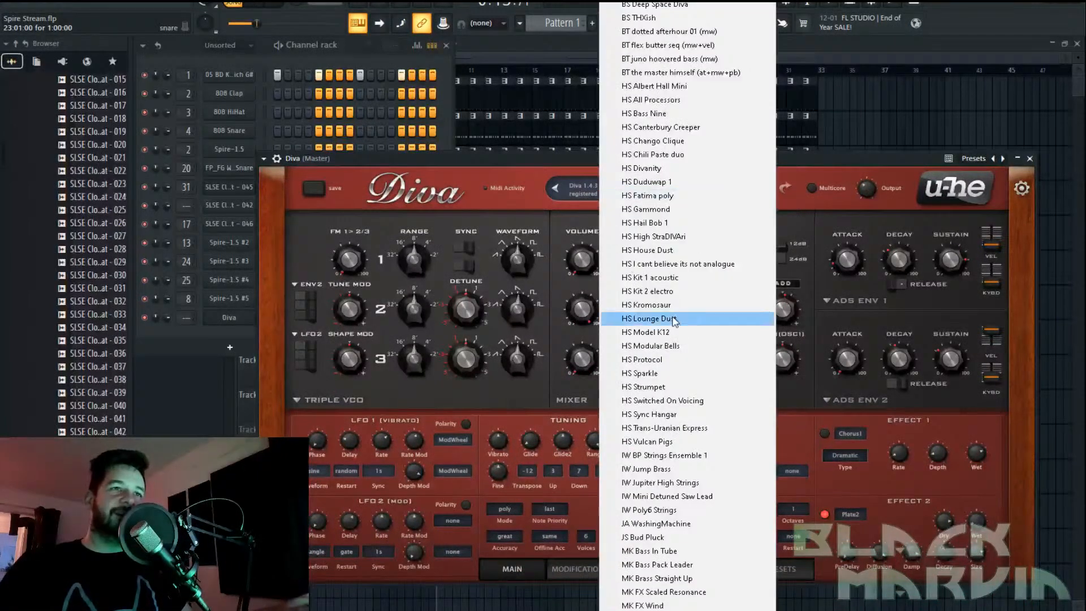
pyautogui.scroll(-5, 734, 605)
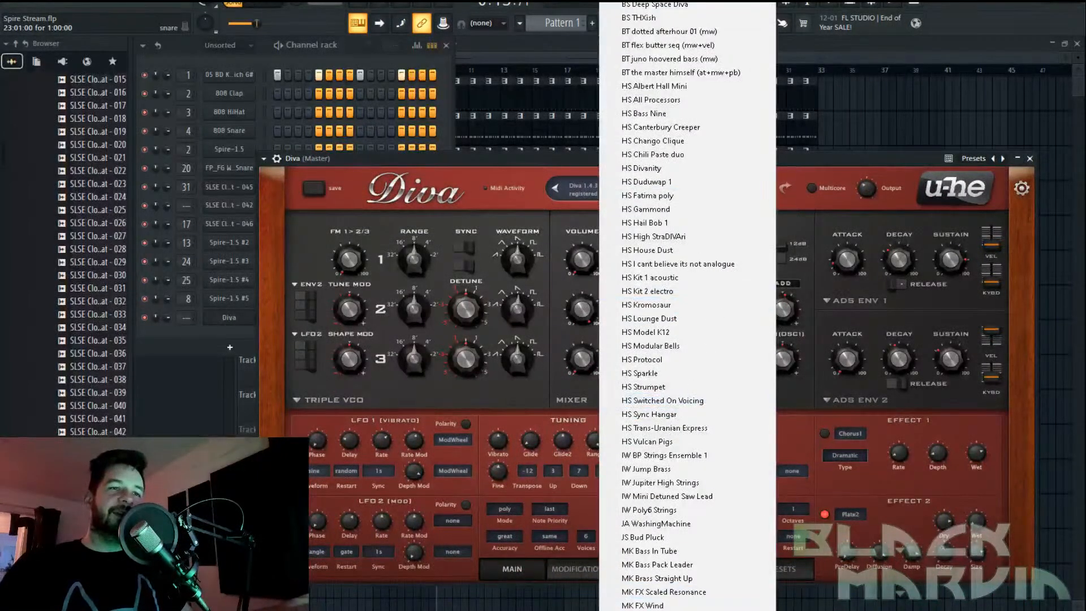
pyautogui.scroll(-9, 687, 306)
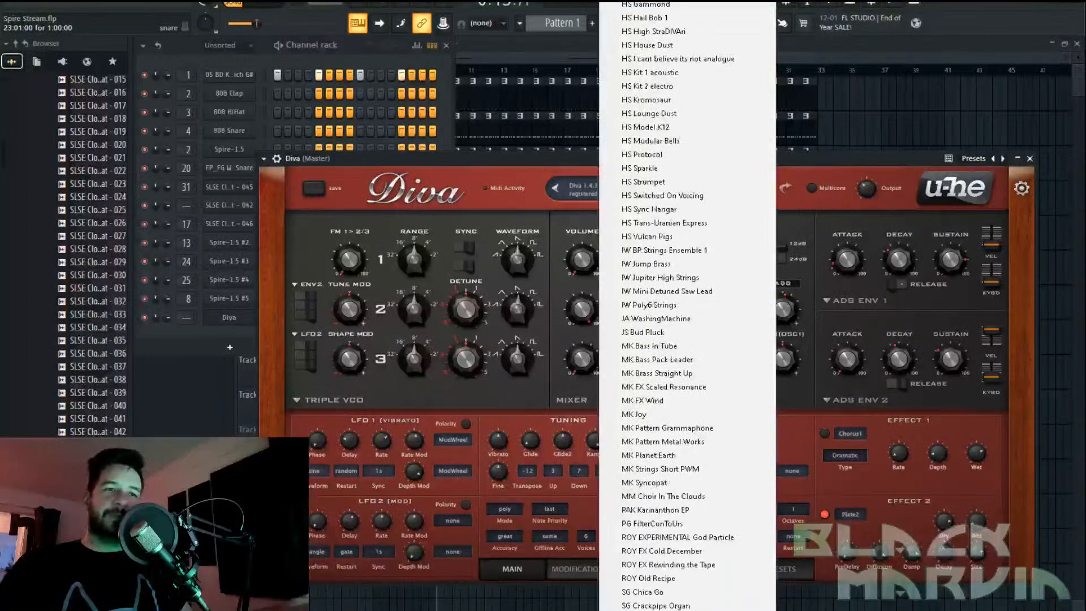
pyautogui.scroll(-2, 700, 521)
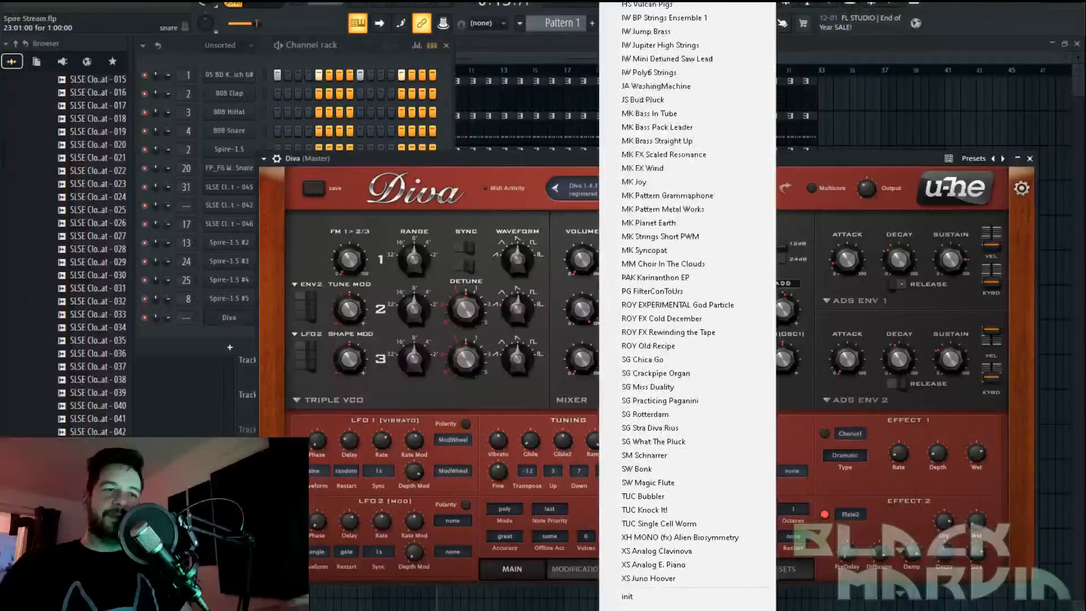
pyautogui.scroll(5, 652, 4)
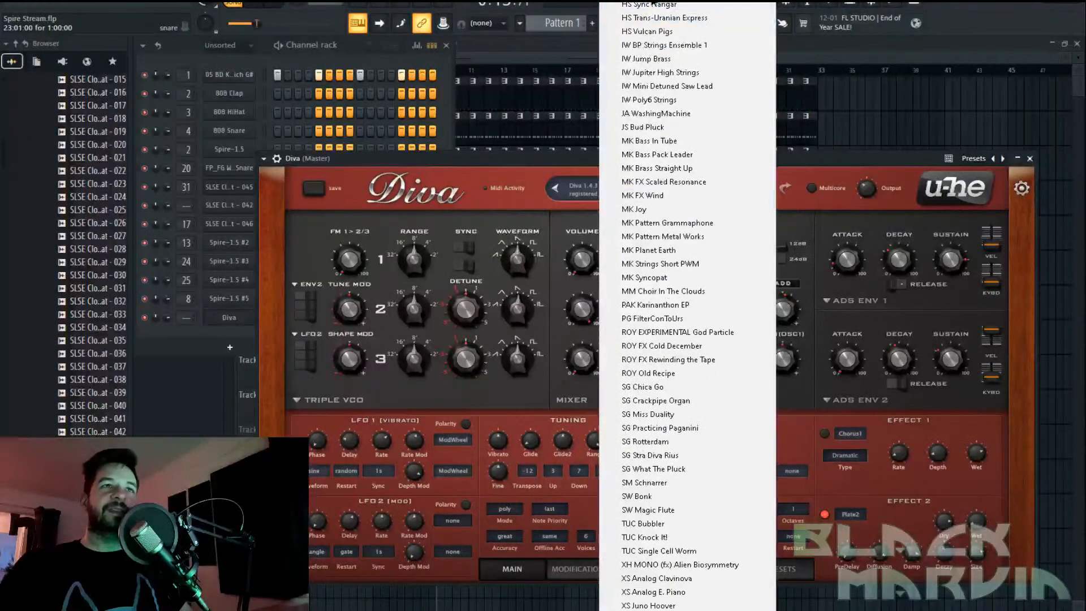
pyautogui.scroll(4, 667, 237)
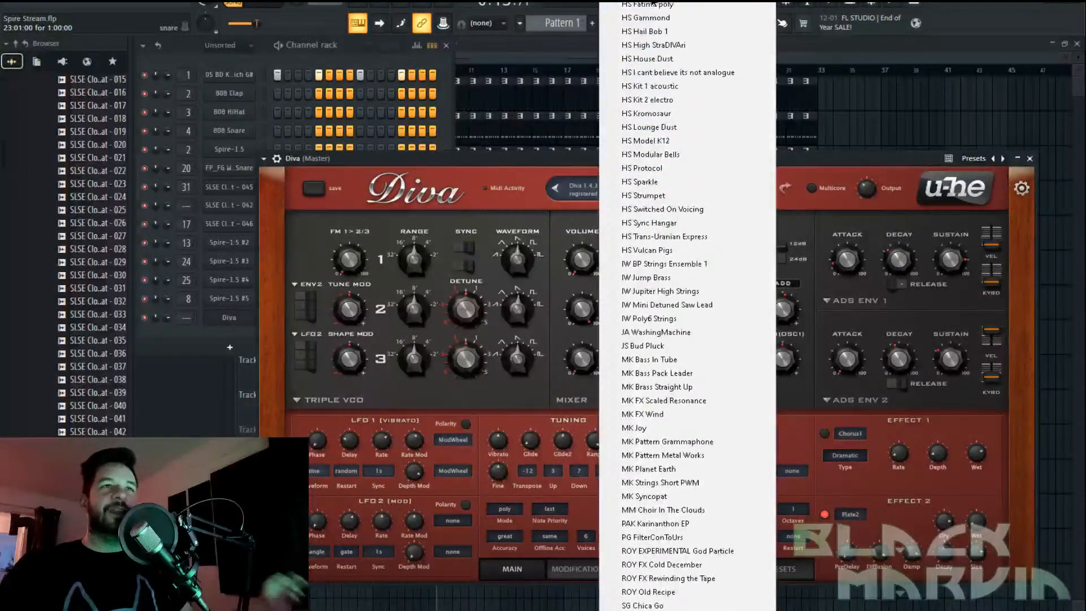
pyautogui.click(671, 226)
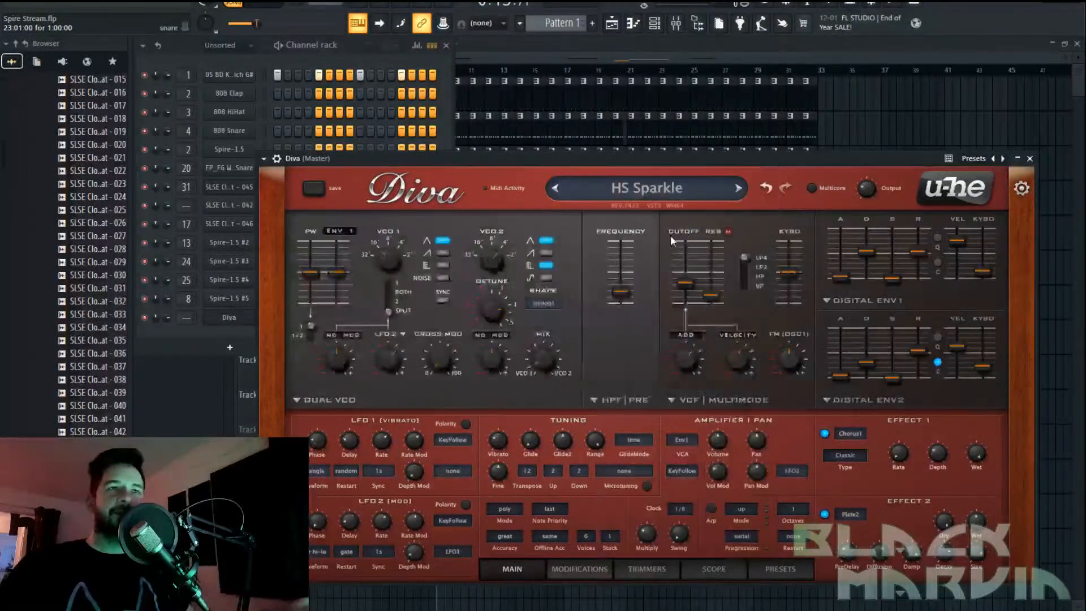
# Audition the Diva presets preceding HS Sparkle one by one, back to HS I cant believe its not analogue
pyautogui.click(553, 188)
pyautogui.click(553, 189)
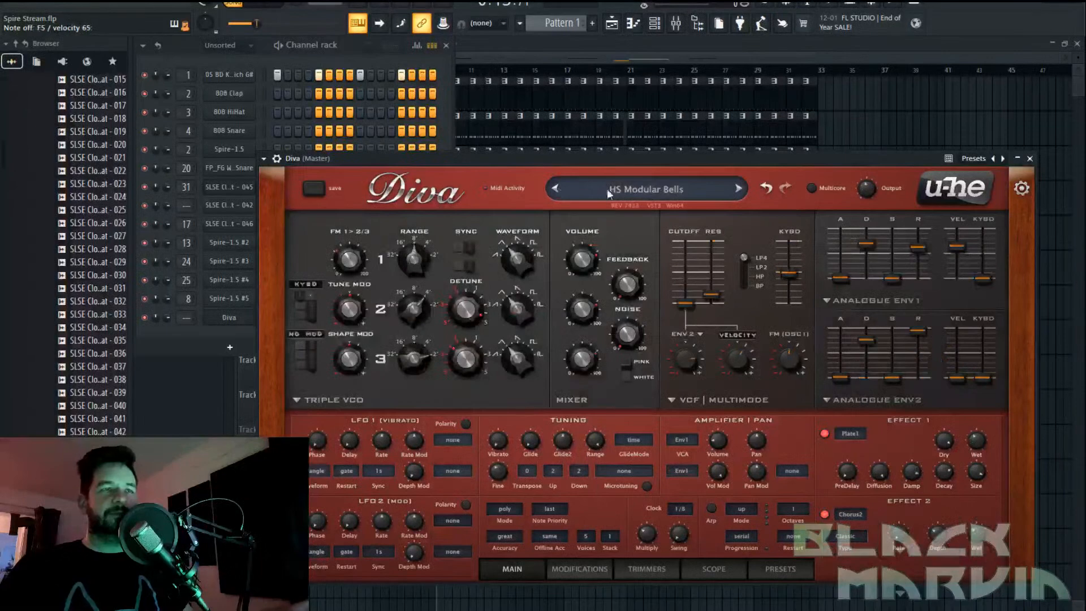
pyautogui.click(559, 188)
pyautogui.click(557, 188)
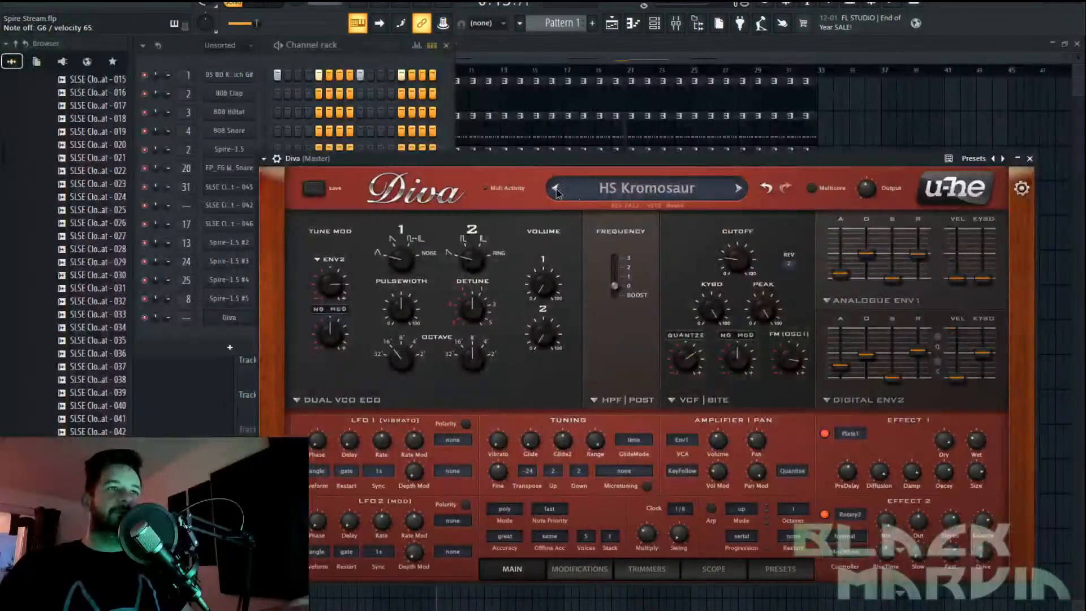
pyautogui.click(558, 193)
pyautogui.click(562, 190)
pyautogui.click(566, 188)
# Load the BS Deep Space Diva preset and audition the presets listed before it
pyautogui.click(593, 187)
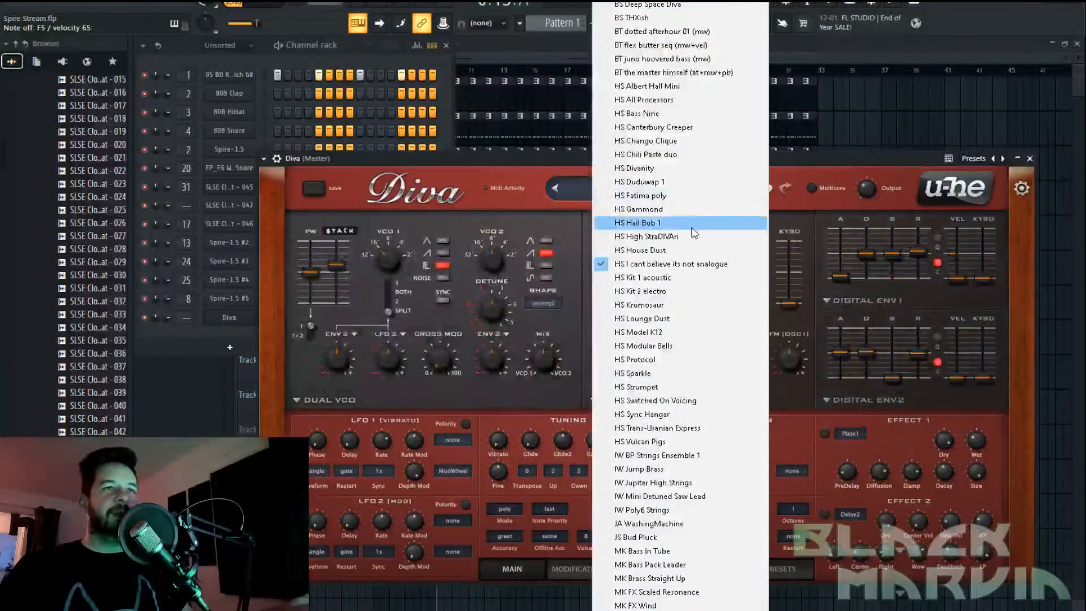
pyautogui.click(644, 7)
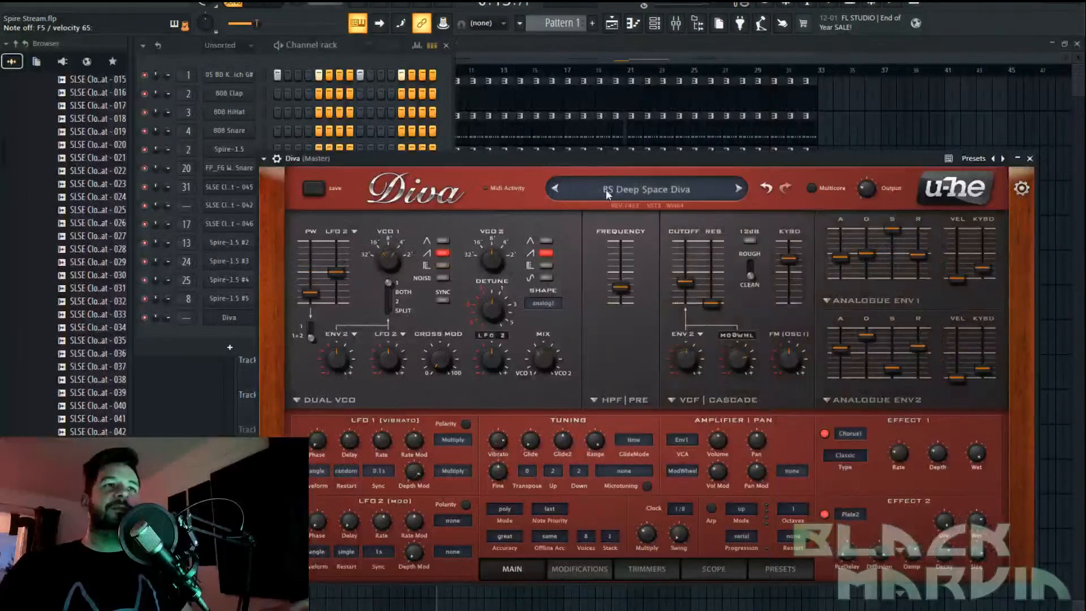
pyautogui.click(558, 190)
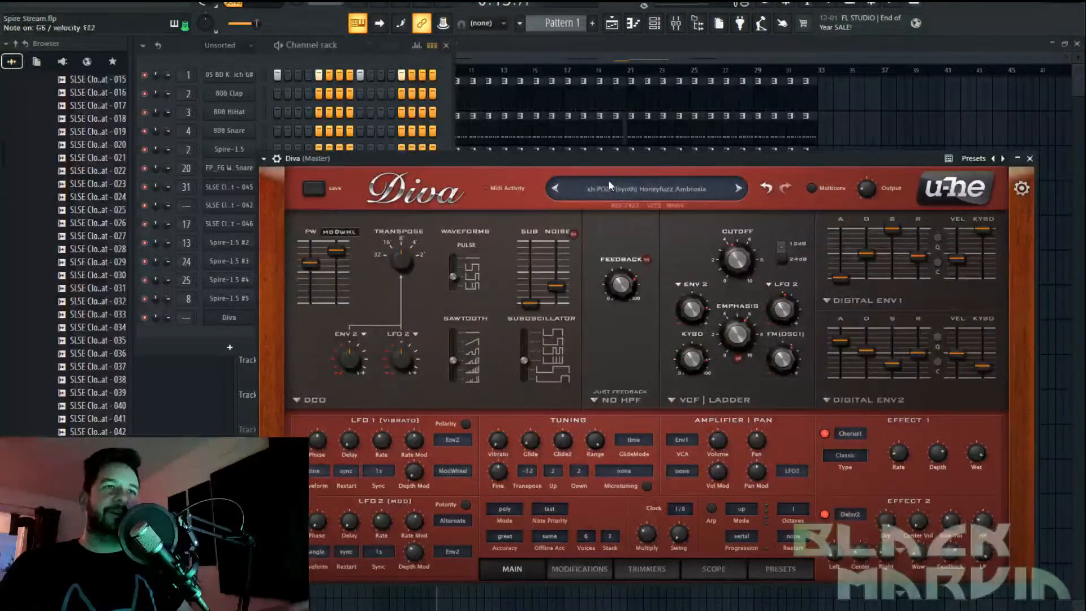
pyautogui.click(555, 189)
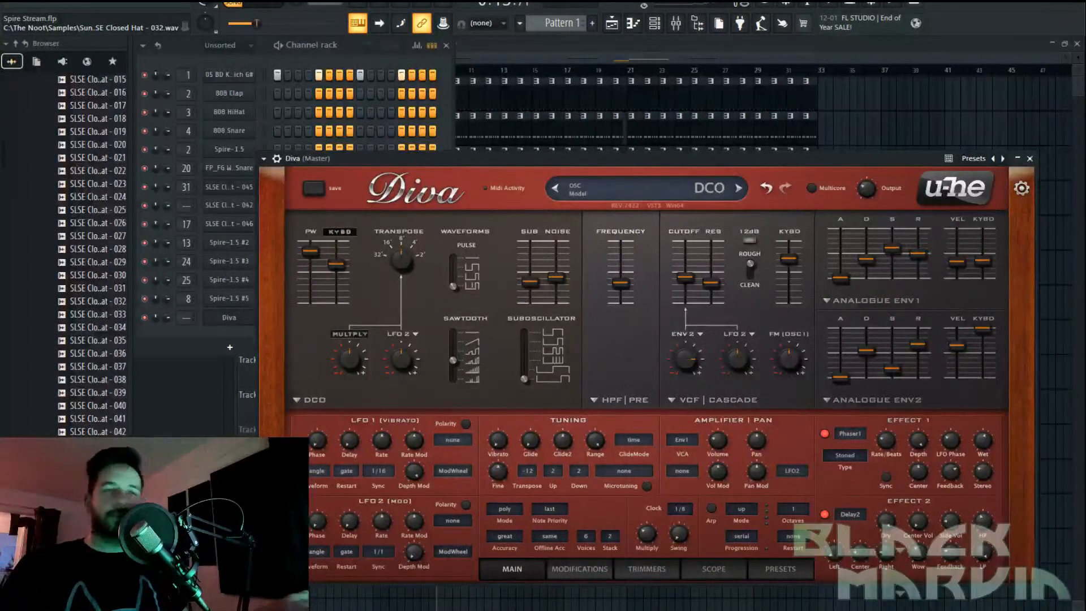
# Close the Diva window and delete the Diva channel from the channel rack
pyautogui.click(1029, 158)
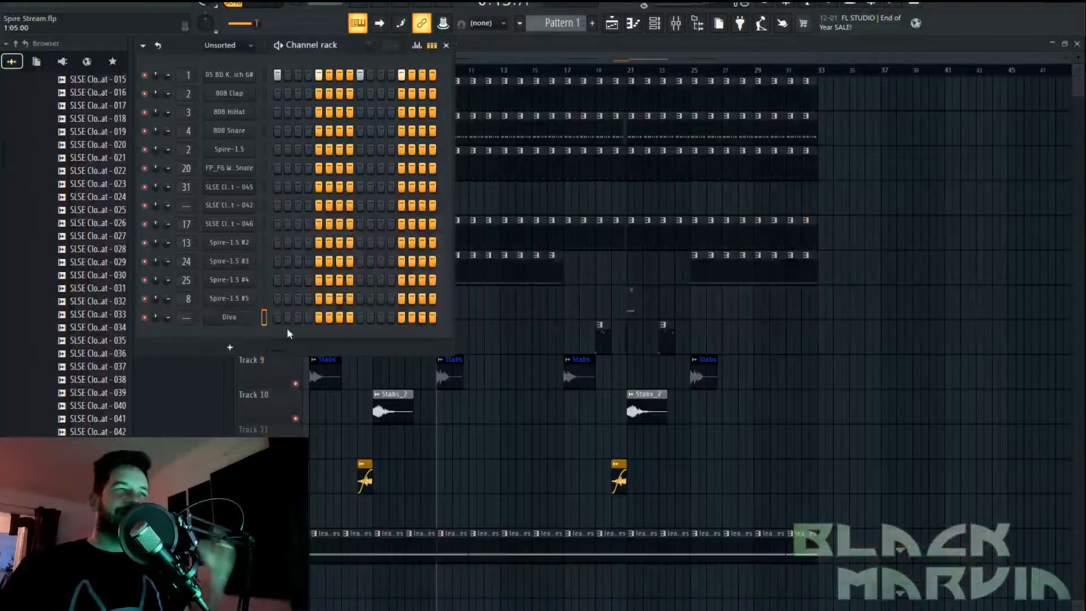
pyautogui.rightClick(240, 326)
pyautogui.click(324, 451)
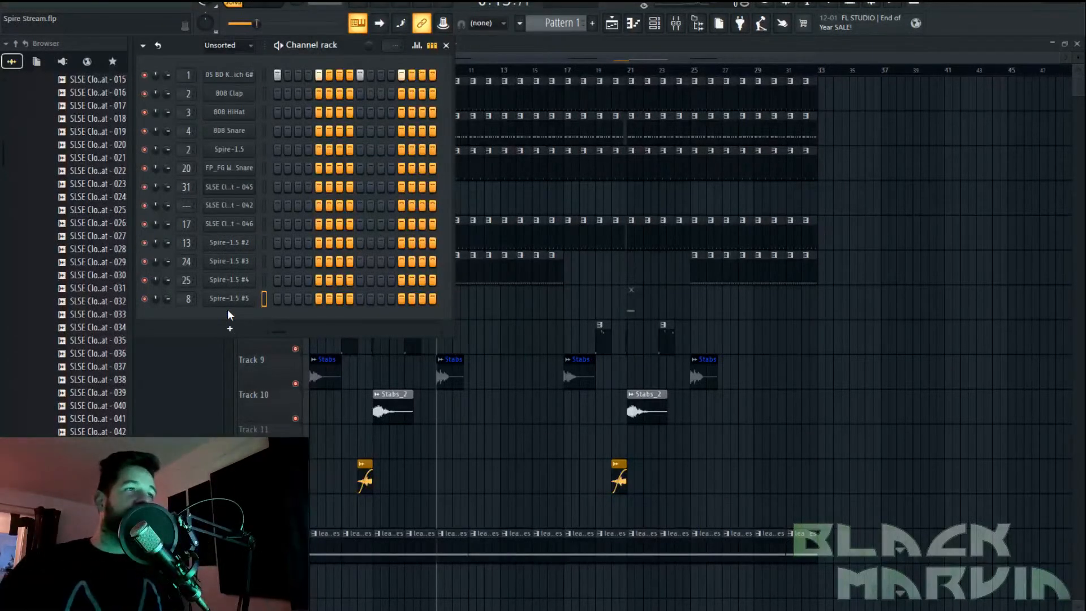
# Add another Spire-1.5 channel, place its window beside the channel rack and open its preset library
pyautogui.click(229, 328)
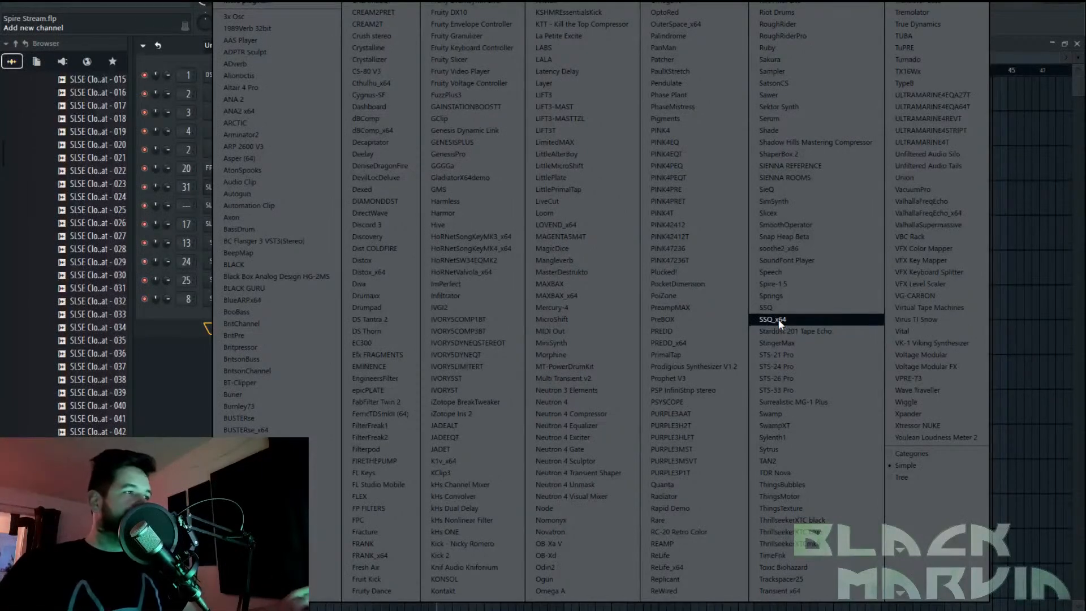
pyautogui.click(817, 284)
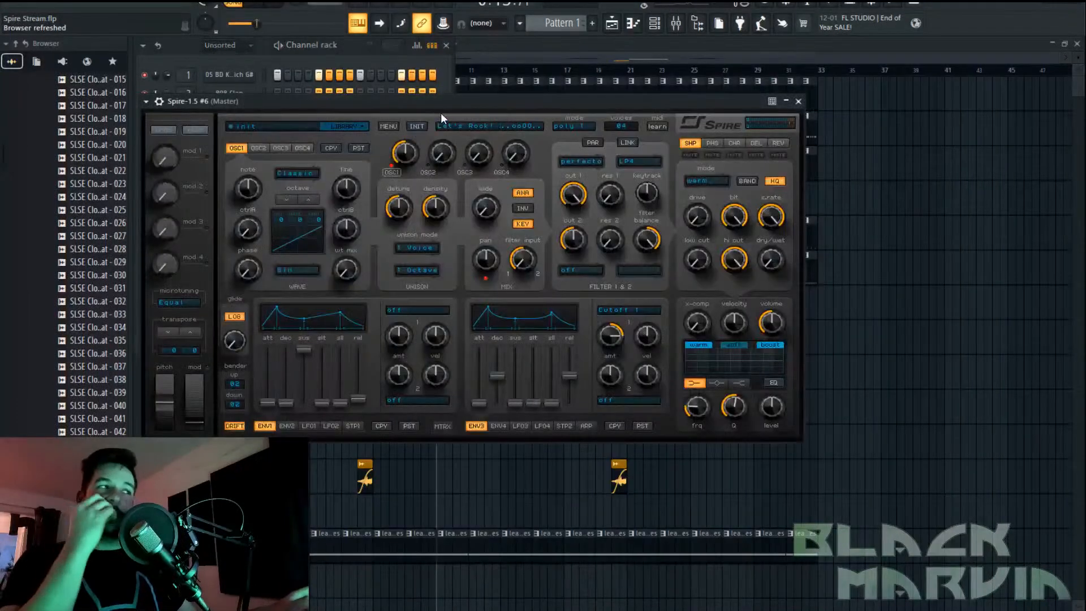
pyautogui.moveTo(512, 101); pyautogui.dragTo(723, 87)
pyautogui.click(533, 113)
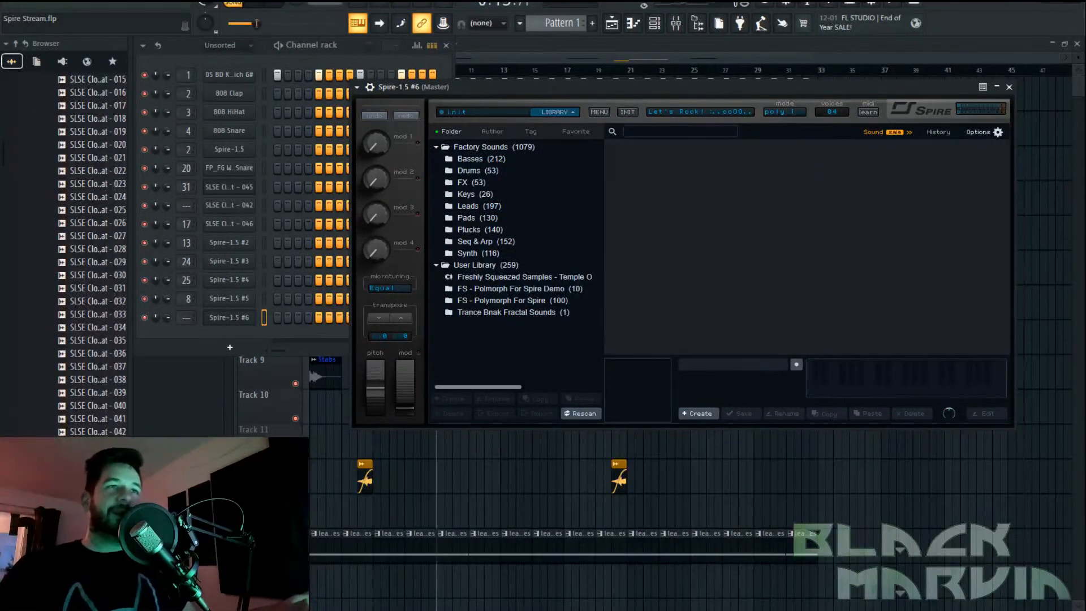
pyautogui.click(504, 110)
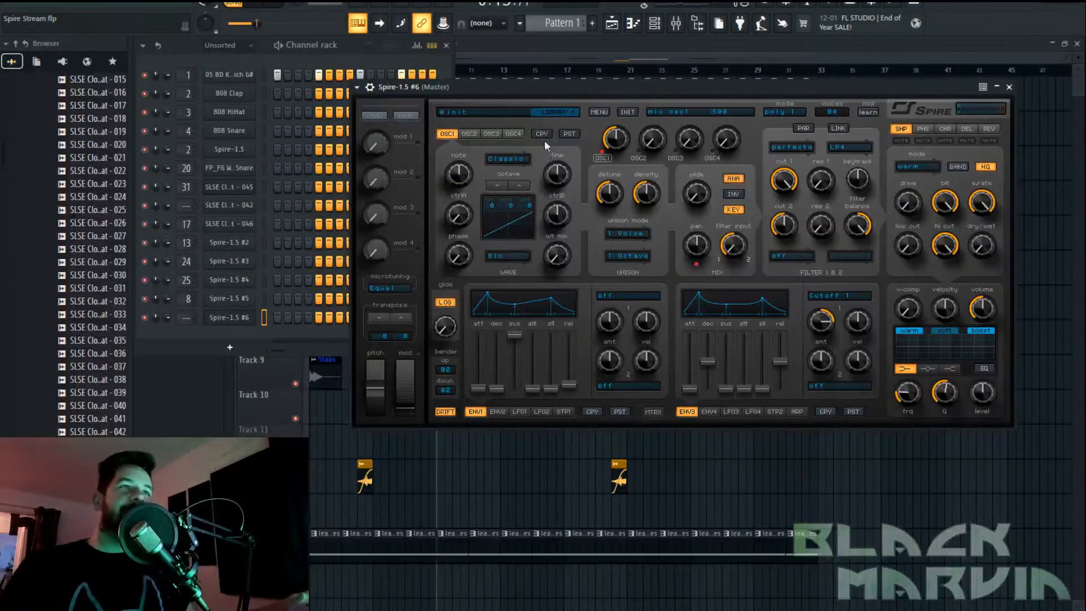
pyautogui.click(510, 111)
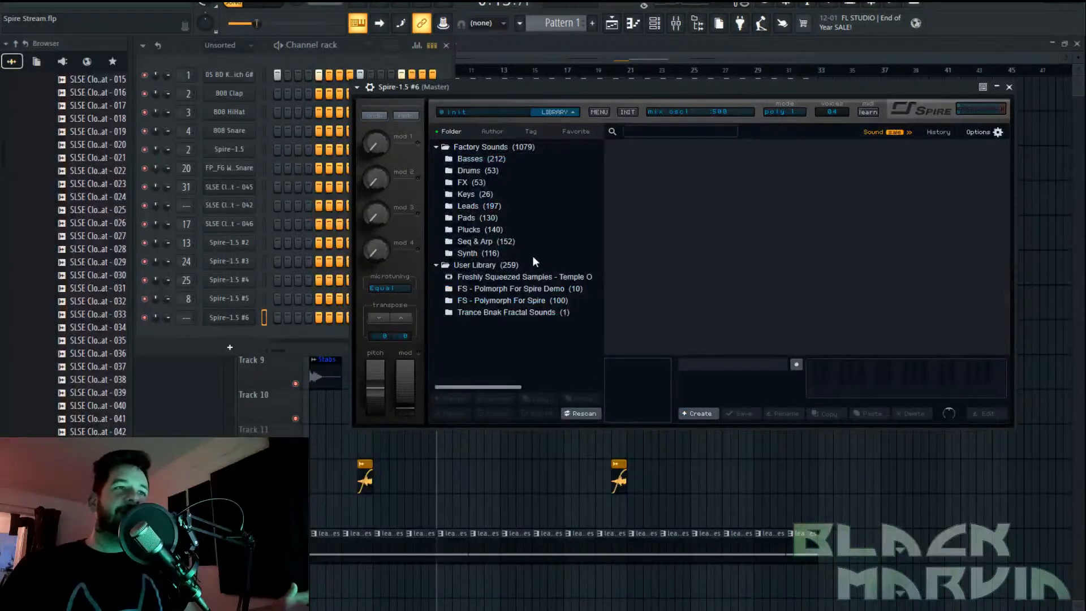
# Audition LEAD presets in the Freshly Squeezed Samples bank, from Arisen Flame through En, and load LEAD - Gaia
pyautogui.click(546, 277)
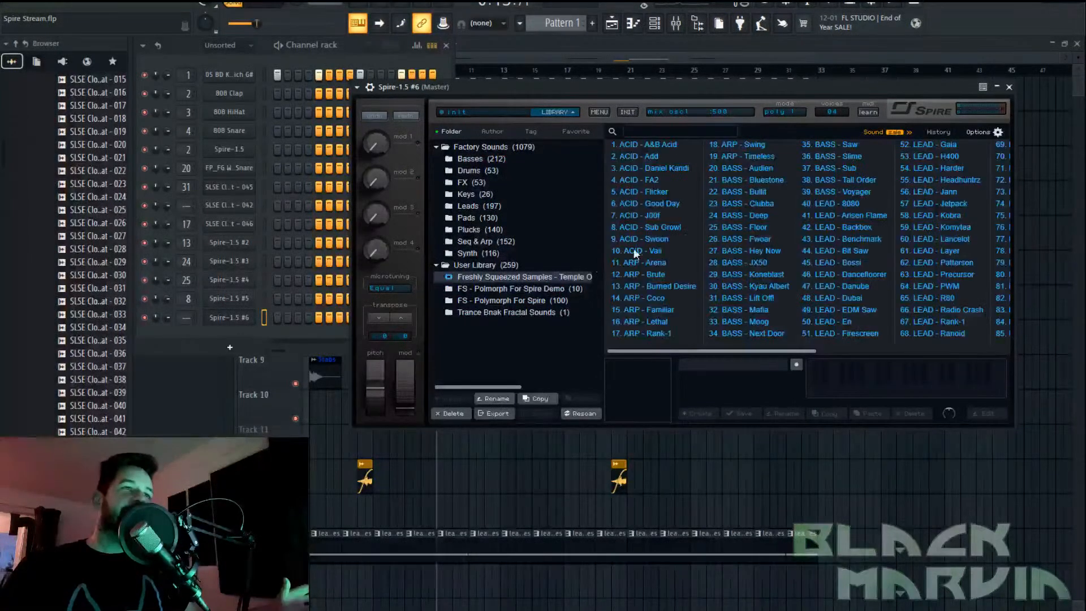
pyautogui.click(846, 219)
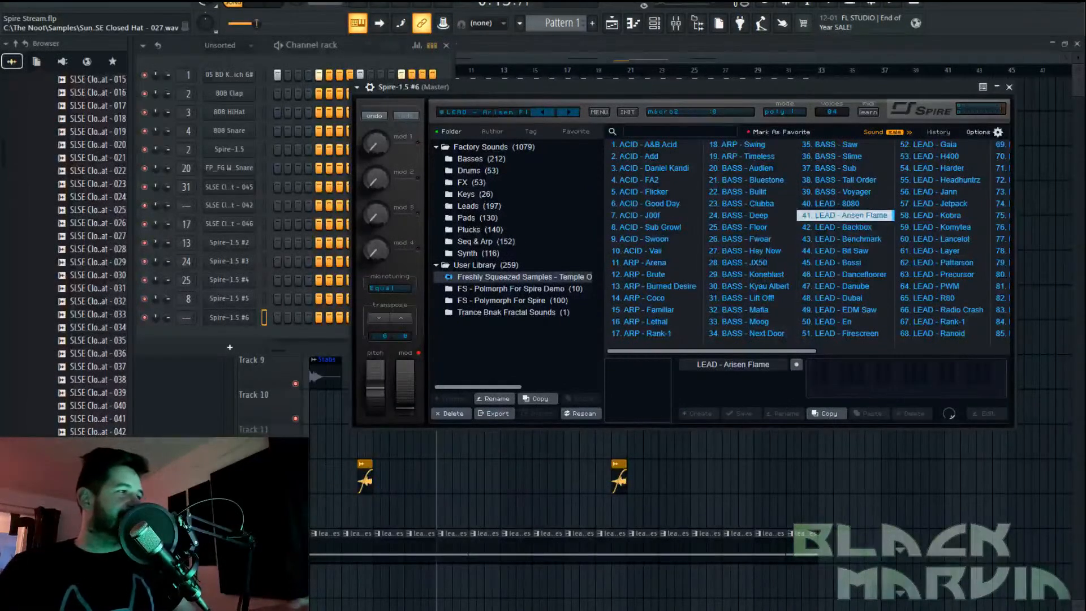
pyautogui.click(821, 243)
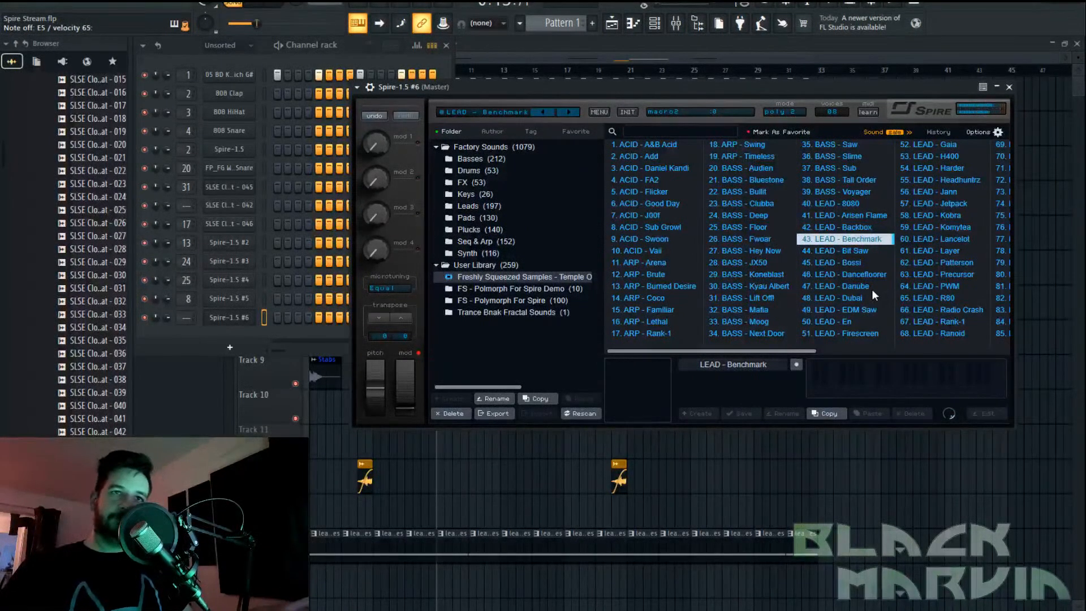
pyautogui.click(850, 263)
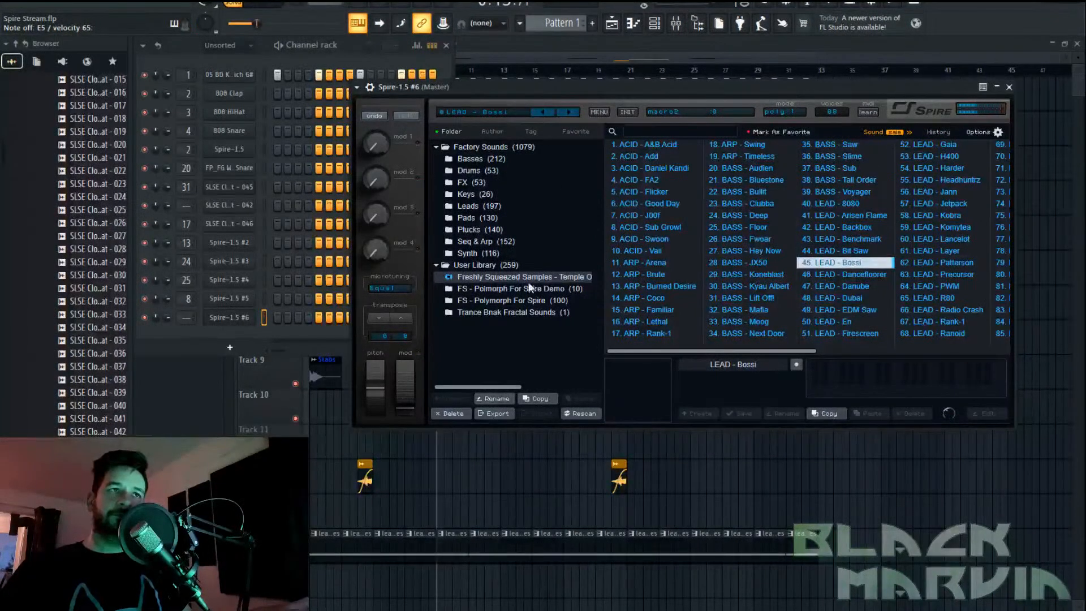
pyautogui.click(838, 285)
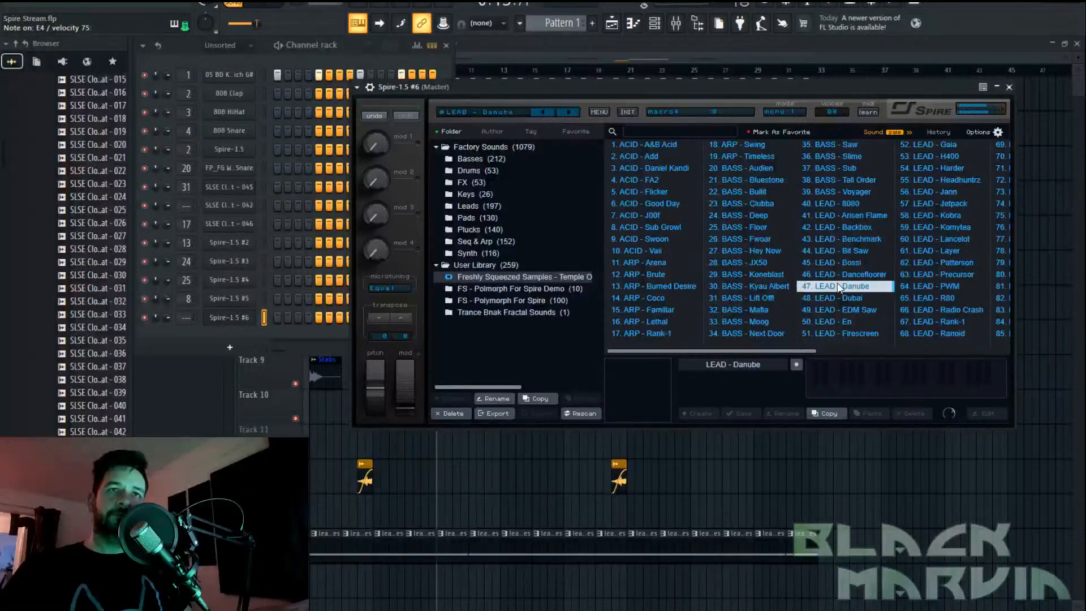
pyautogui.click(843, 298)
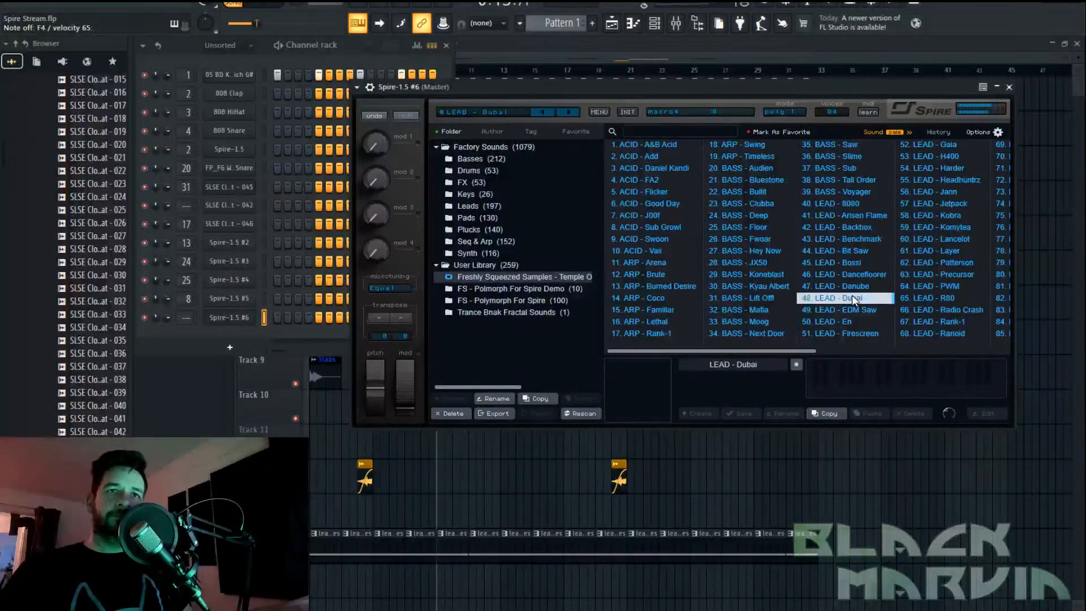
pyautogui.click(855, 310)
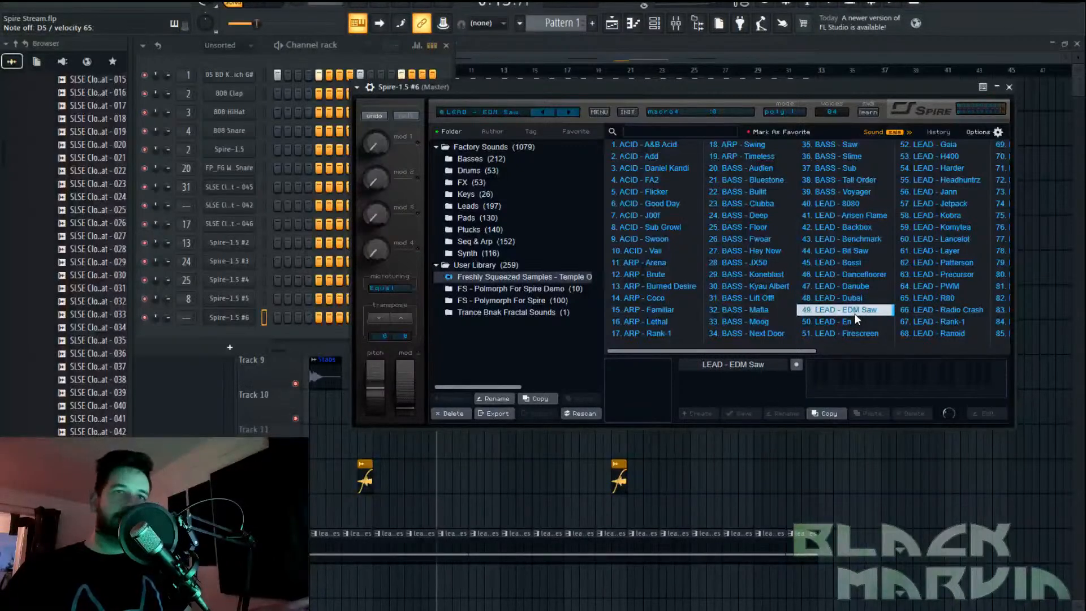
pyautogui.click(859, 323)
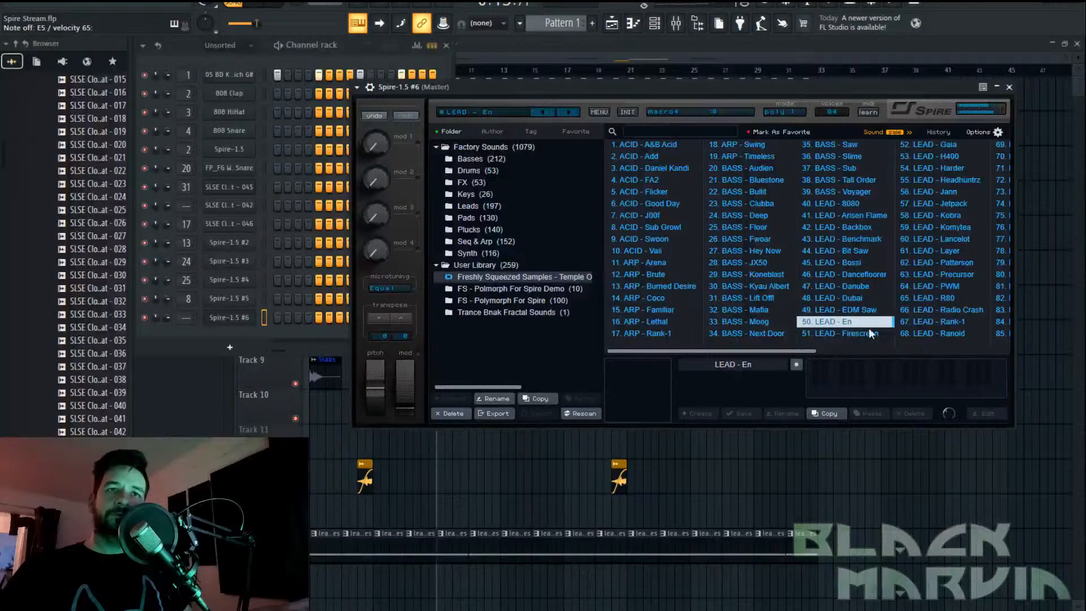
pyautogui.click(935, 144)
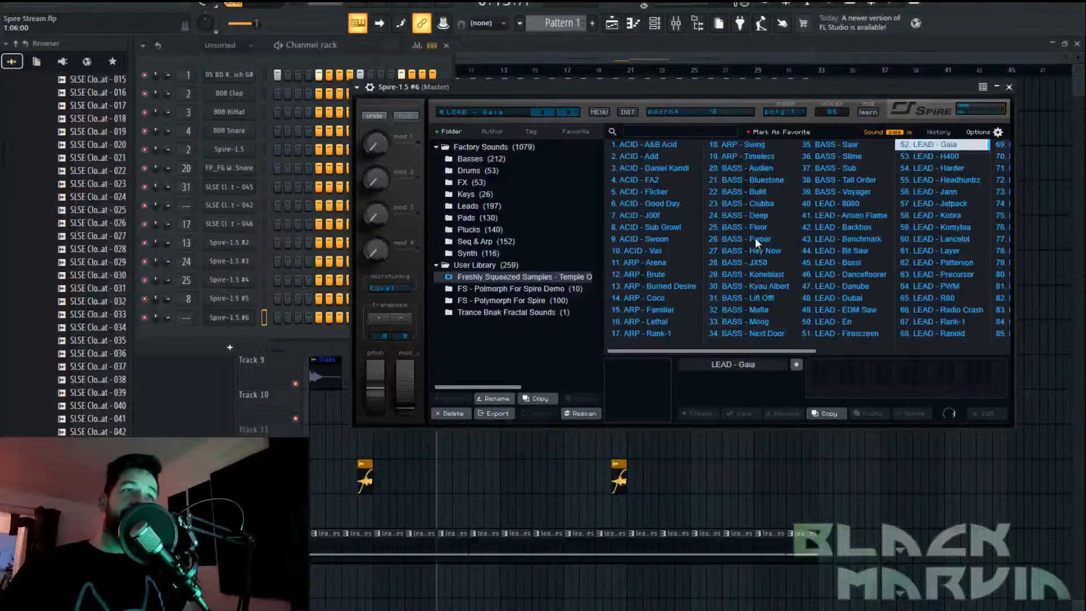
# Look through the presets of the FS - Polmorph For Spire bank and return to the playlist
pyautogui.click(522, 301)
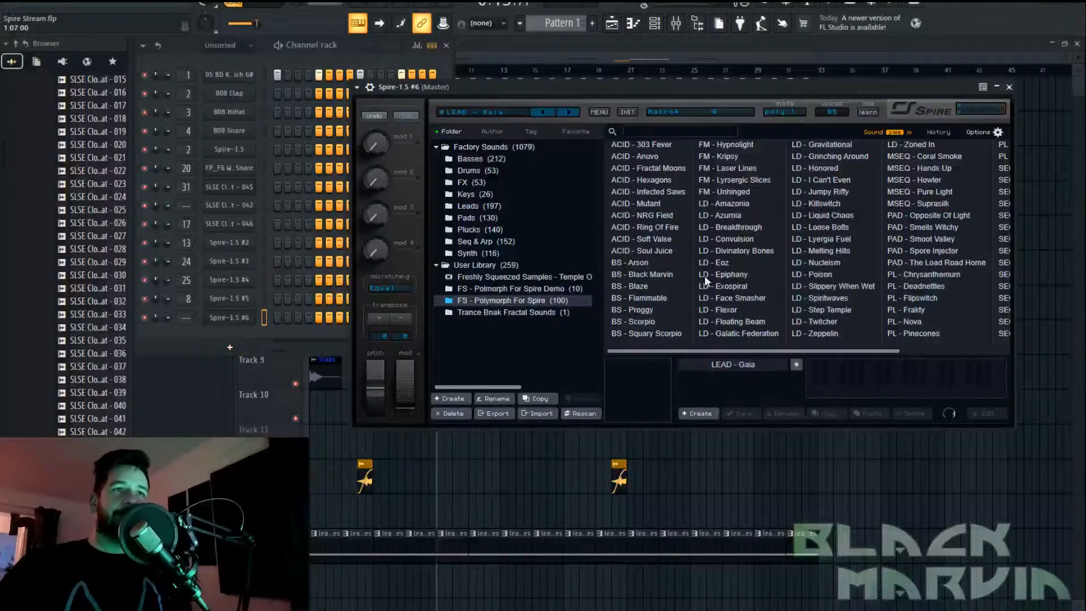
pyautogui.hscroll(5, 793, 280)
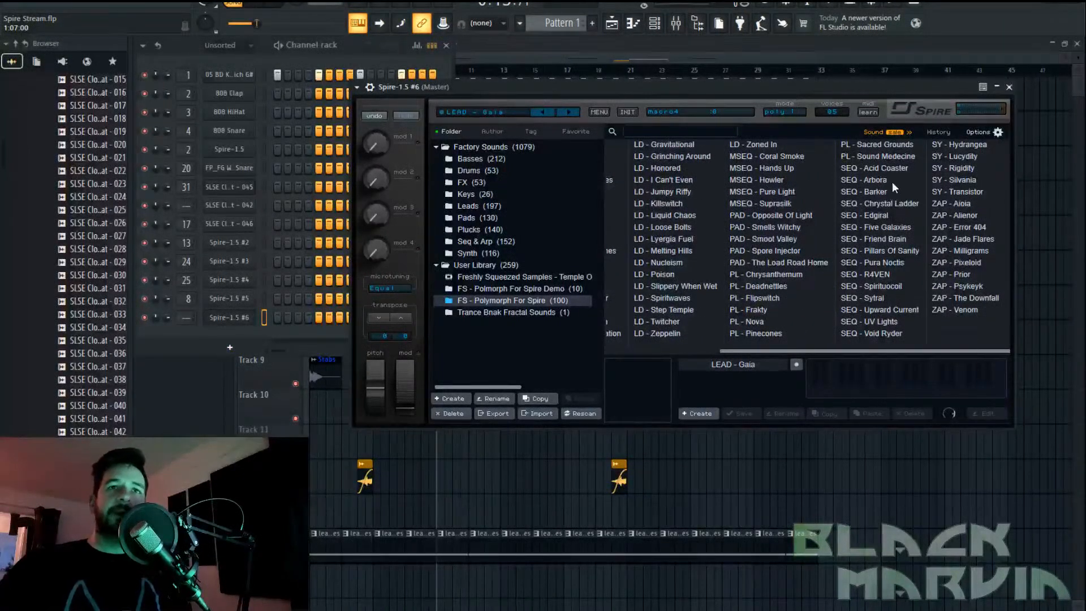
pyautogui.click(639, 58)
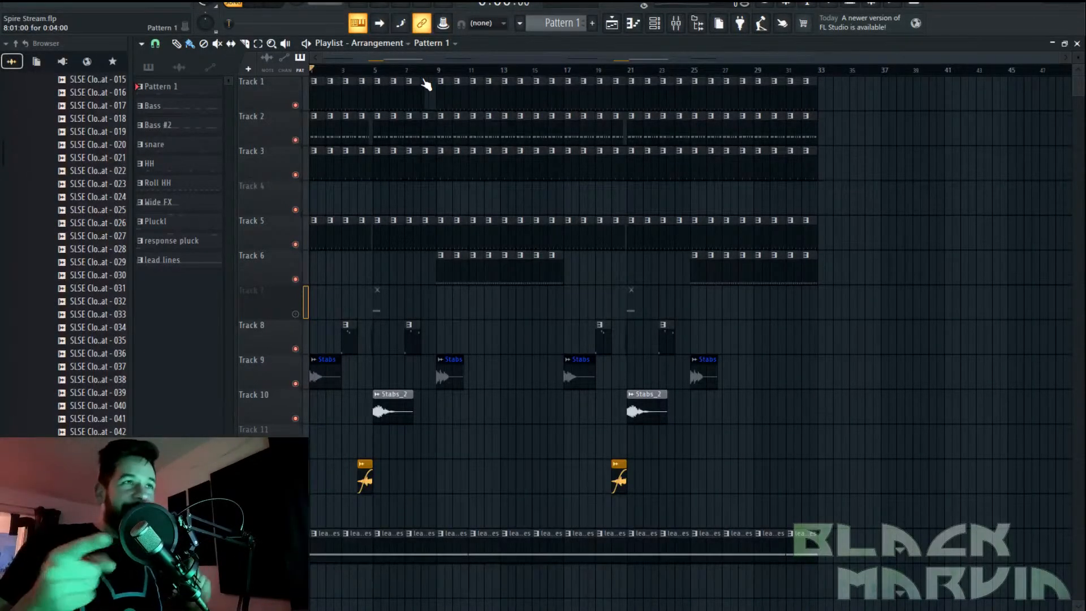
pyautogui.click(656, 30)
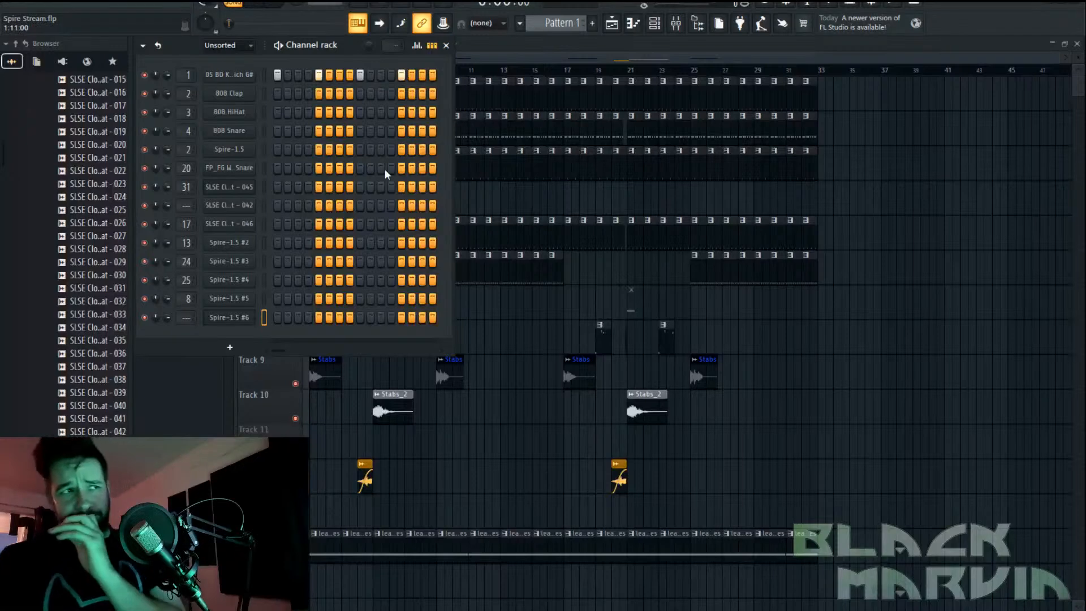
pyautogui.click(235, 350)
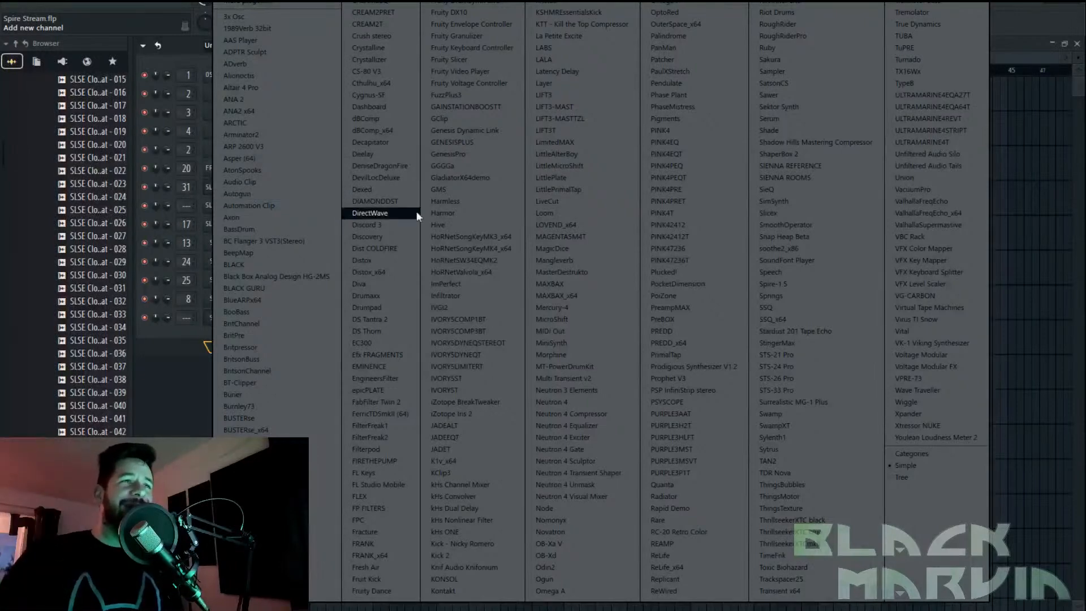
pyautogui.click(457, 225)
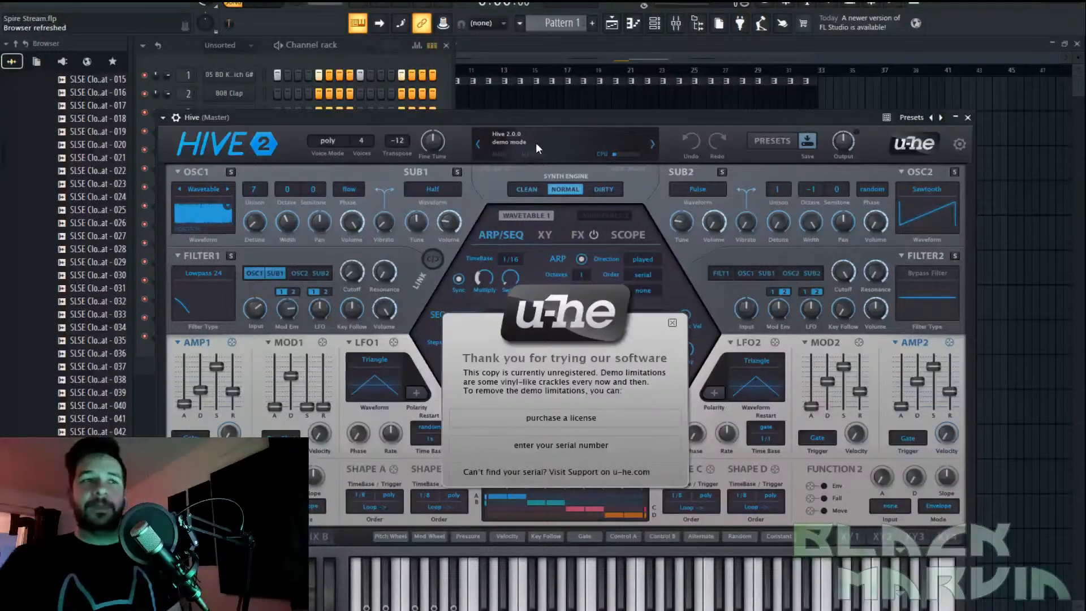
pyautogui.moveTo(545, 120); pyautogui.dragTo(577, 49)
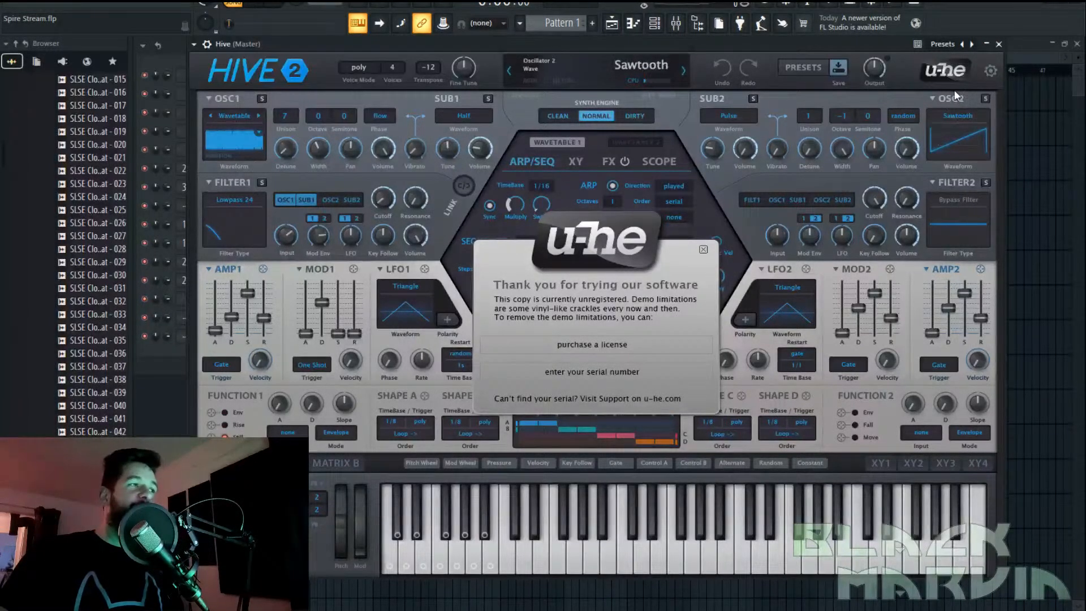
pyautogui.click(999, 44)
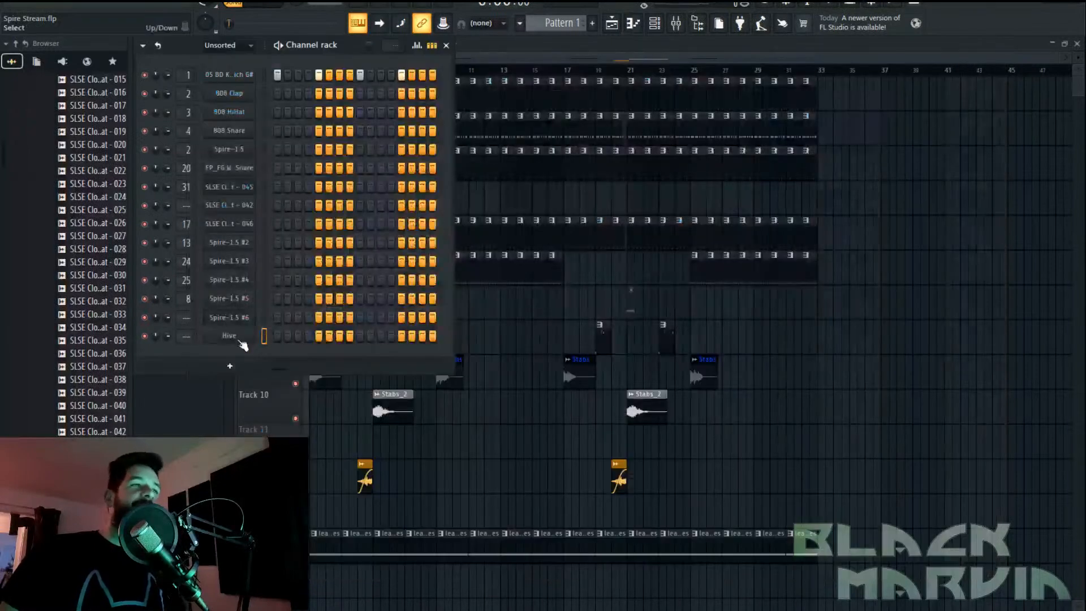
pyautogui.rightClick(244, 339)
pyautogui.click(338, 470)
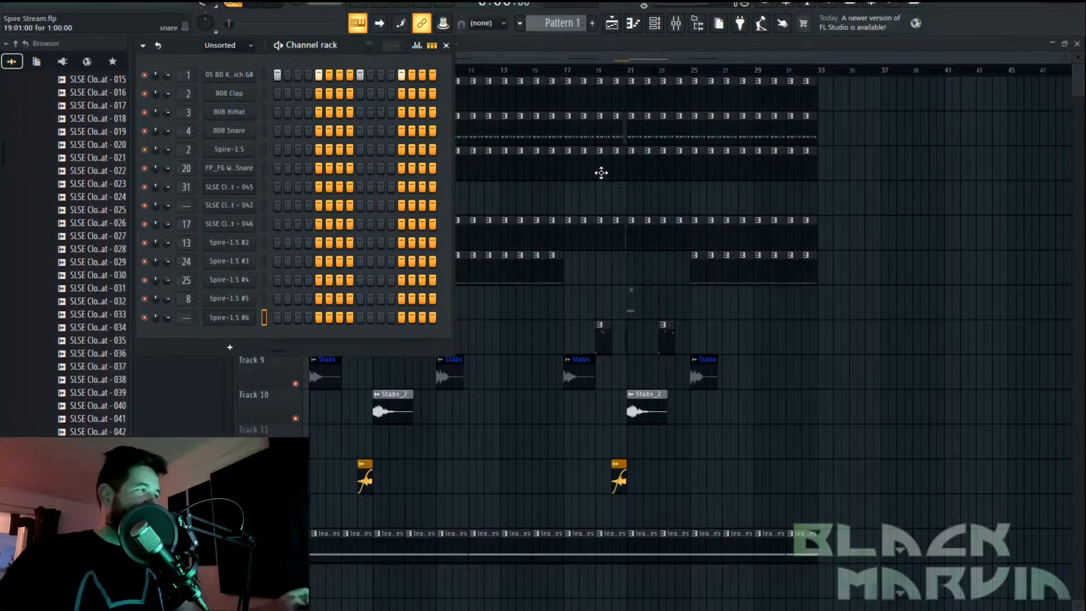
pyautogui.click(679, 24)
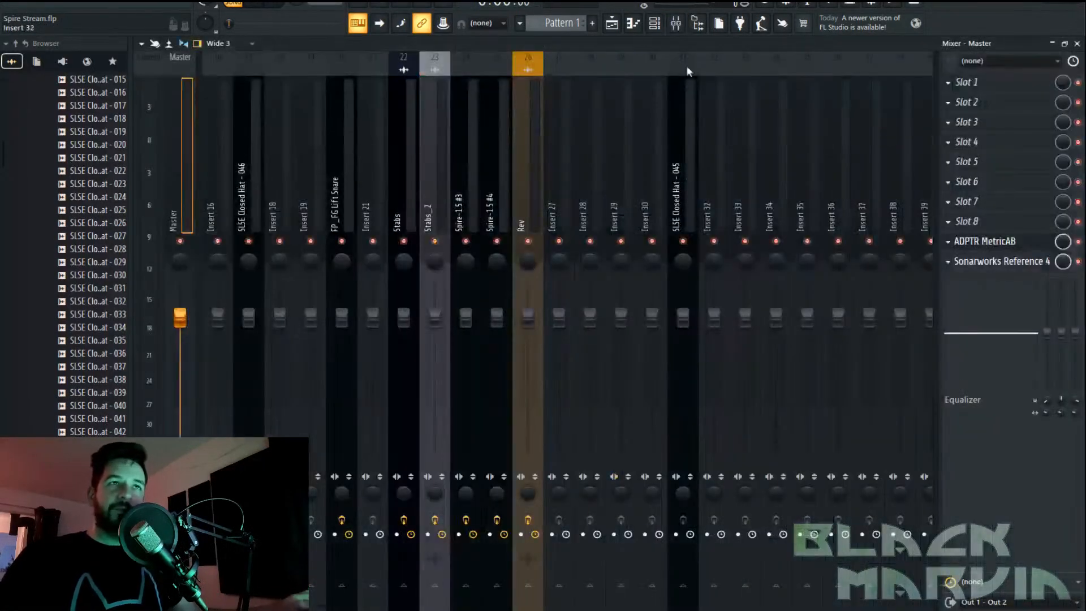
pyautogui.click(623, 29)
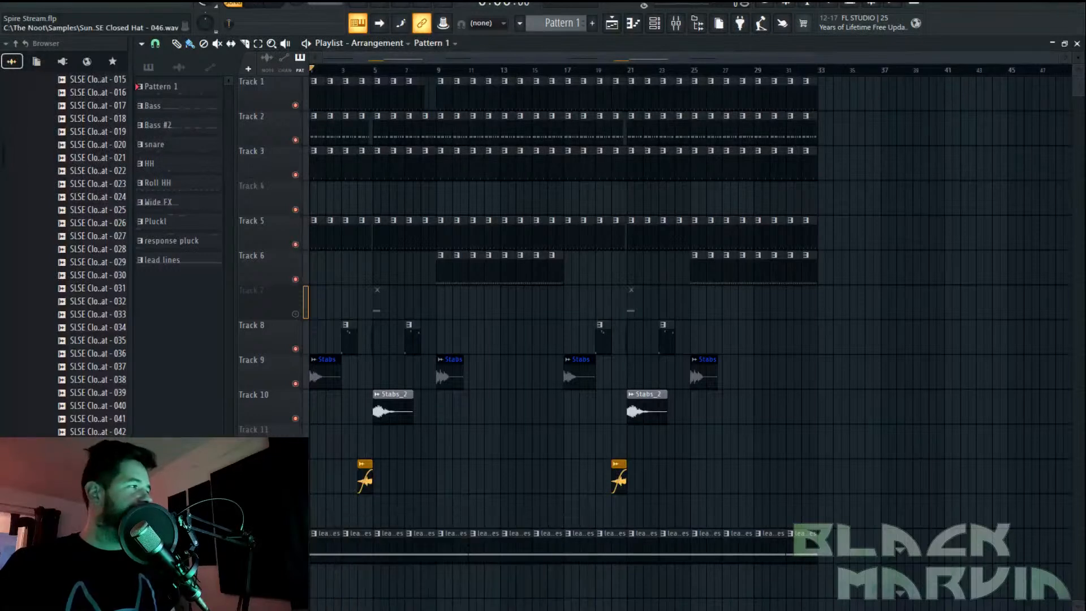
pyautogui.click(490, 608)
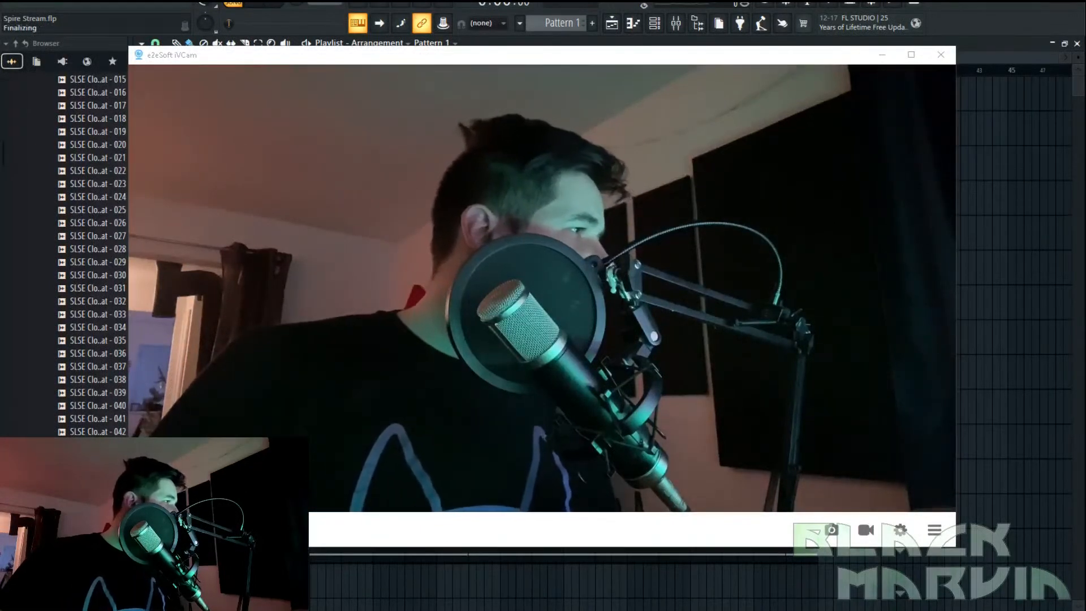
pyautogui.click(943, 57)
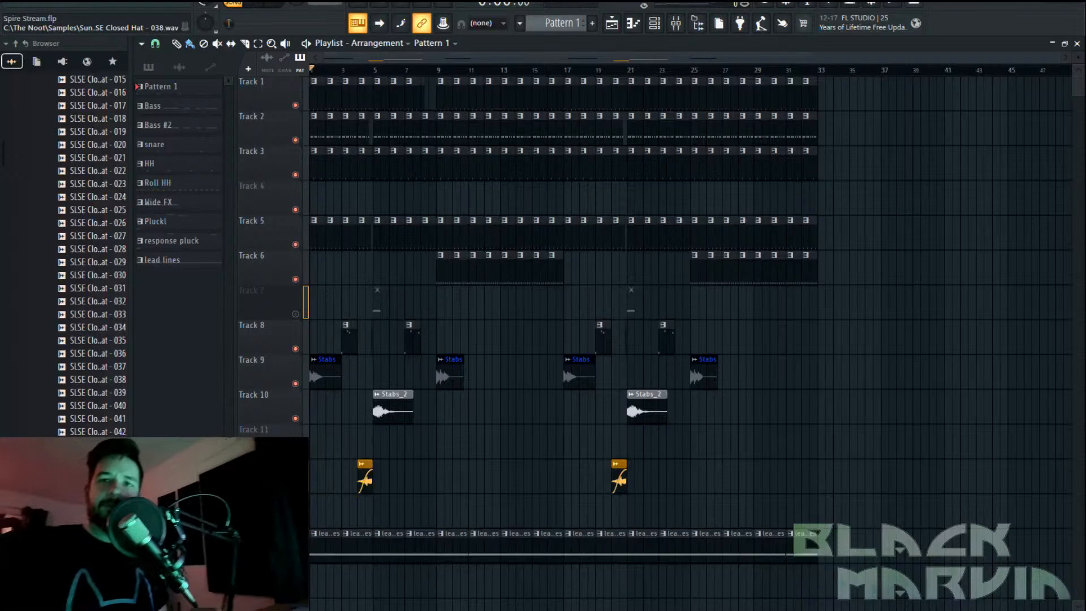
# Play the arrangement from the start, check the mixer and channel rack, and return to the beginning of the playlist
pyautogui.click(259, 16)
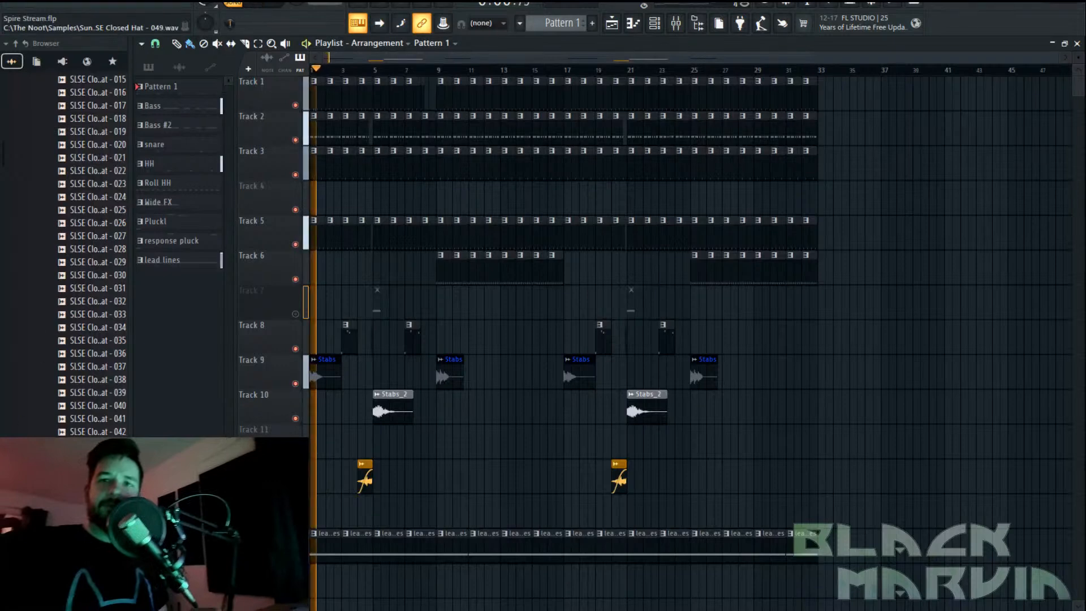
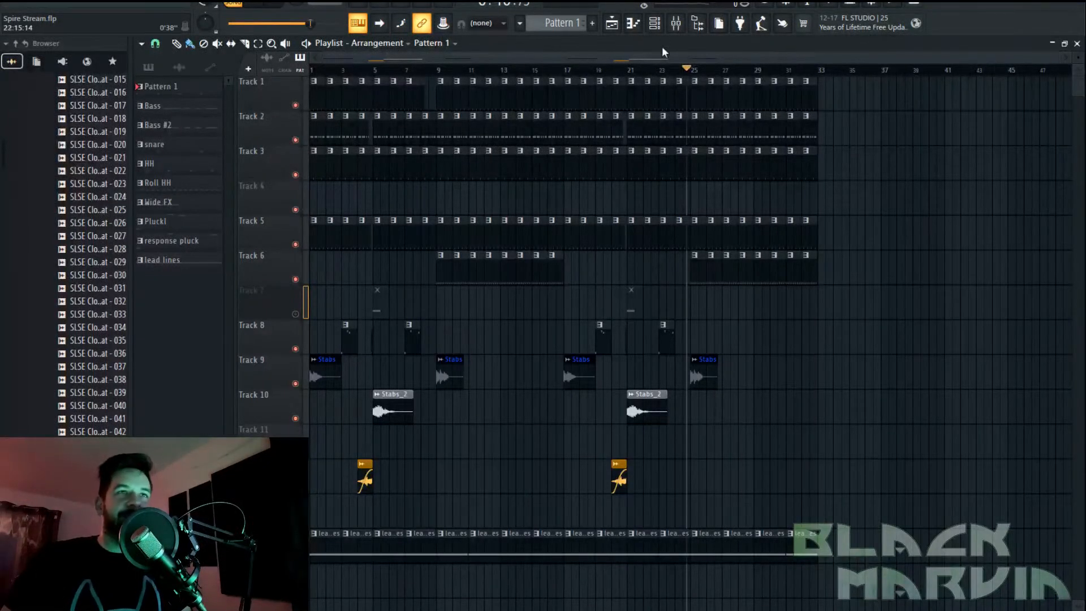
pyautogui.press('F9')
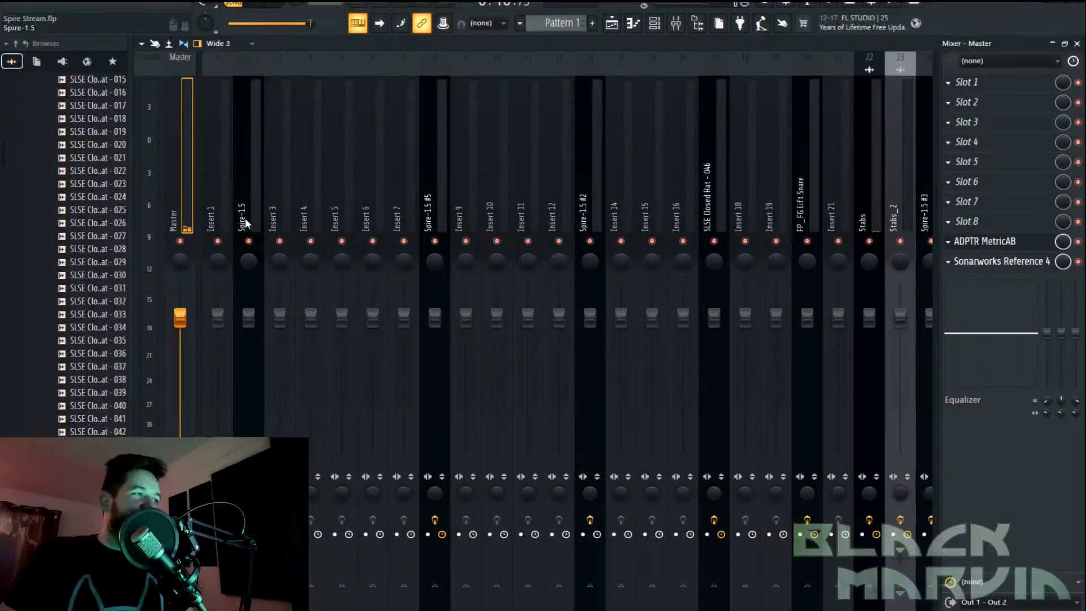
pyautogui.click(654, 28)
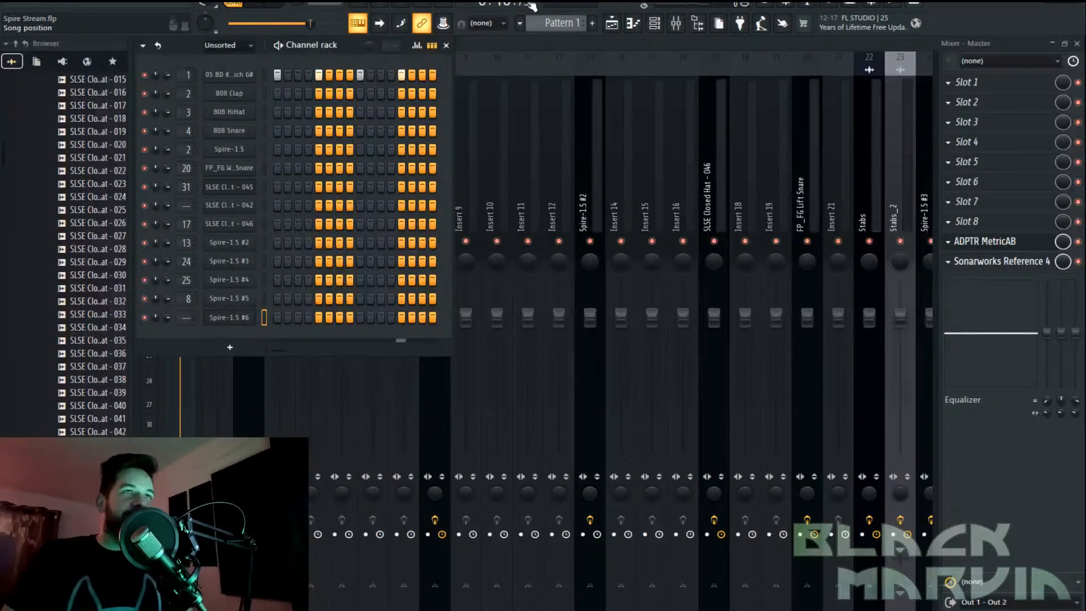
pyautogui.click(612, 24)
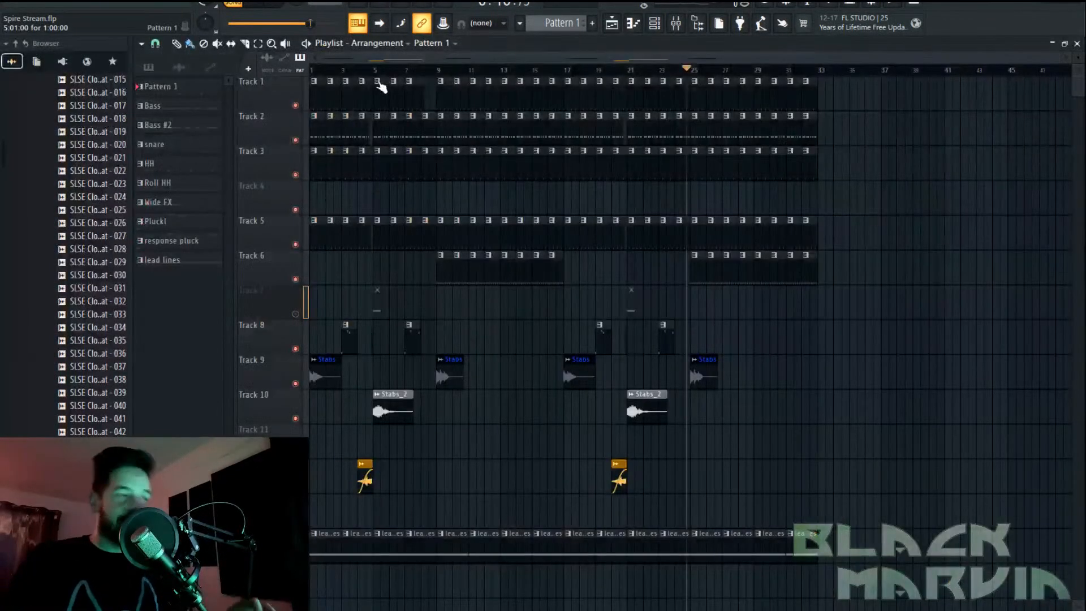
pyautogui.press('space')
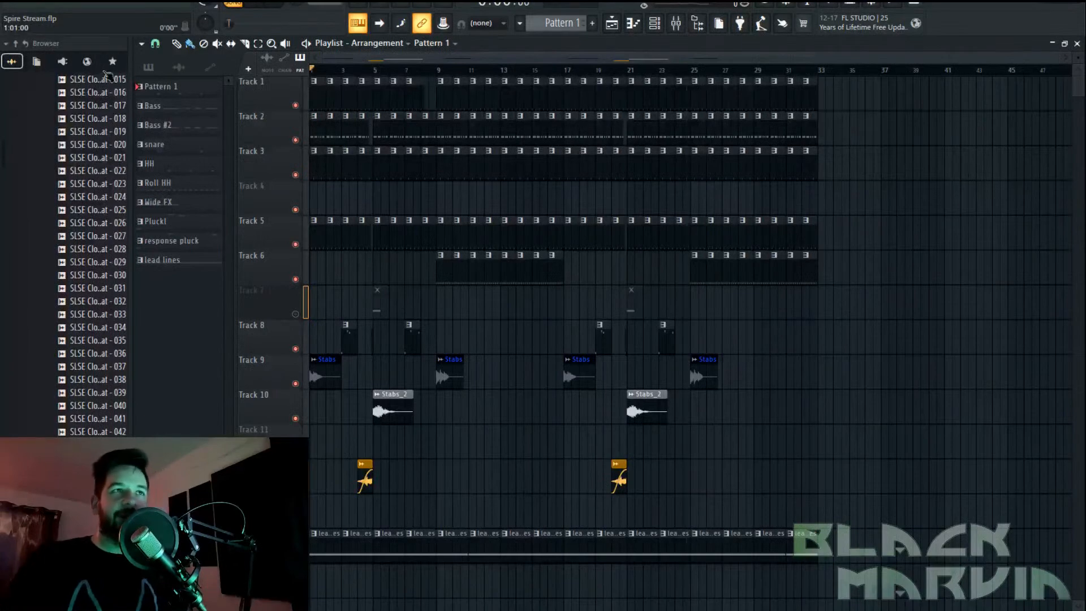
# Open the Spire-1.5 notes of the Bass #2 pattern in the piano roll
pyautogui.click(655, 24)
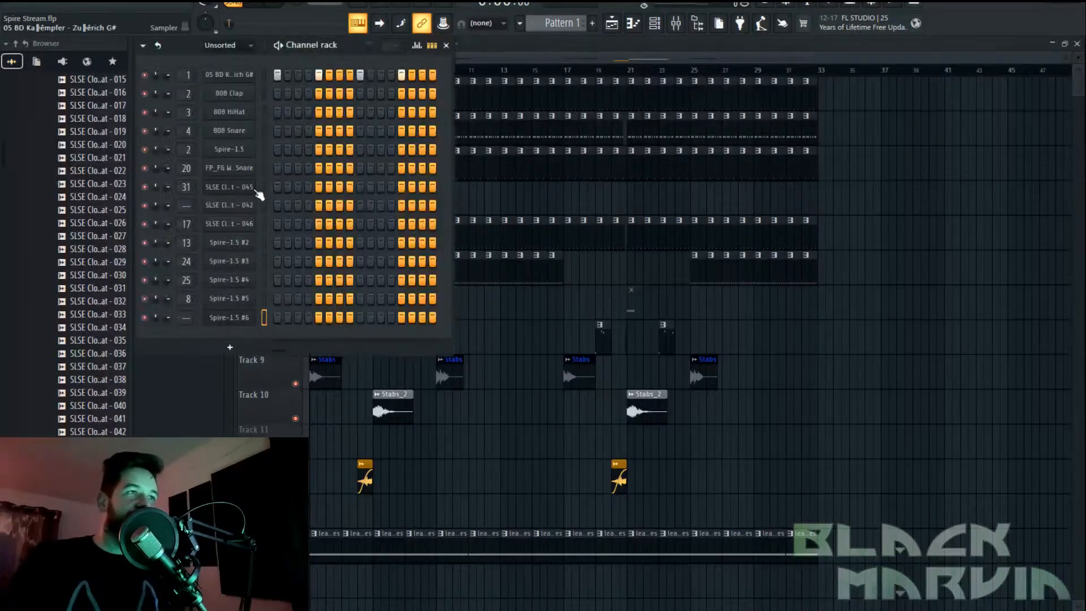
pyautogui.doubleClick(550, 128)
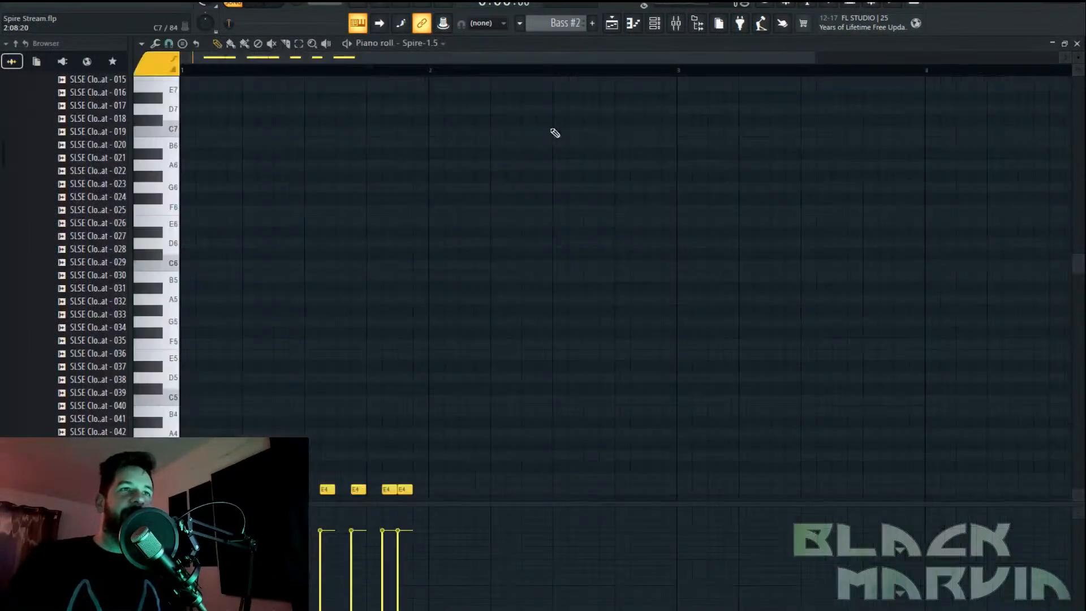
# Inspect the preset loaded in the Spire-1.5 channel within the FS - Polymorph For Spire bank, then close the synth
pyautogui.click(654, 24)
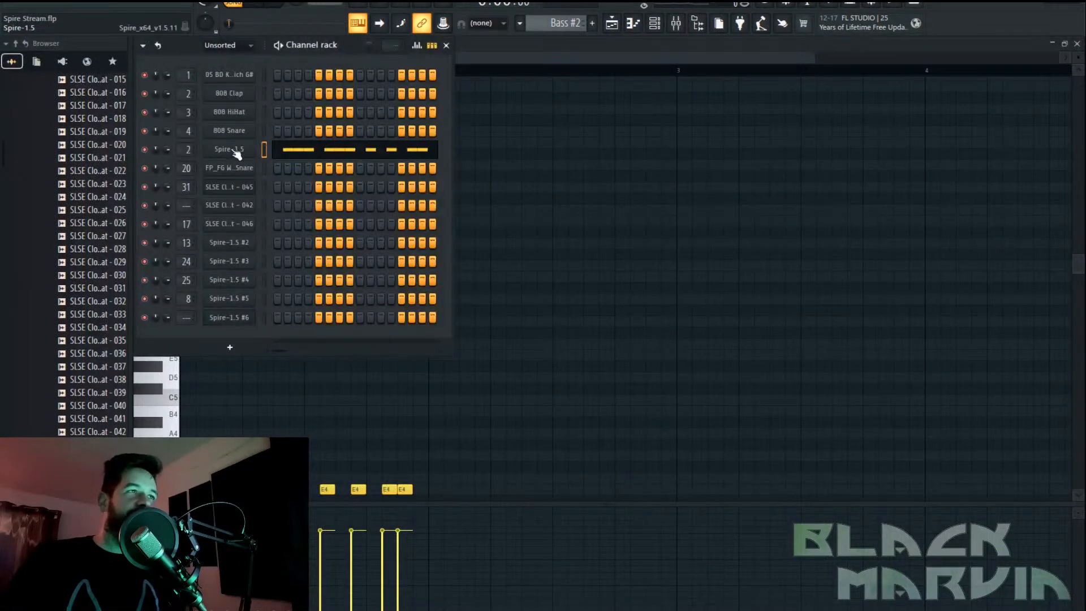
pyautogui.click(235, 150)
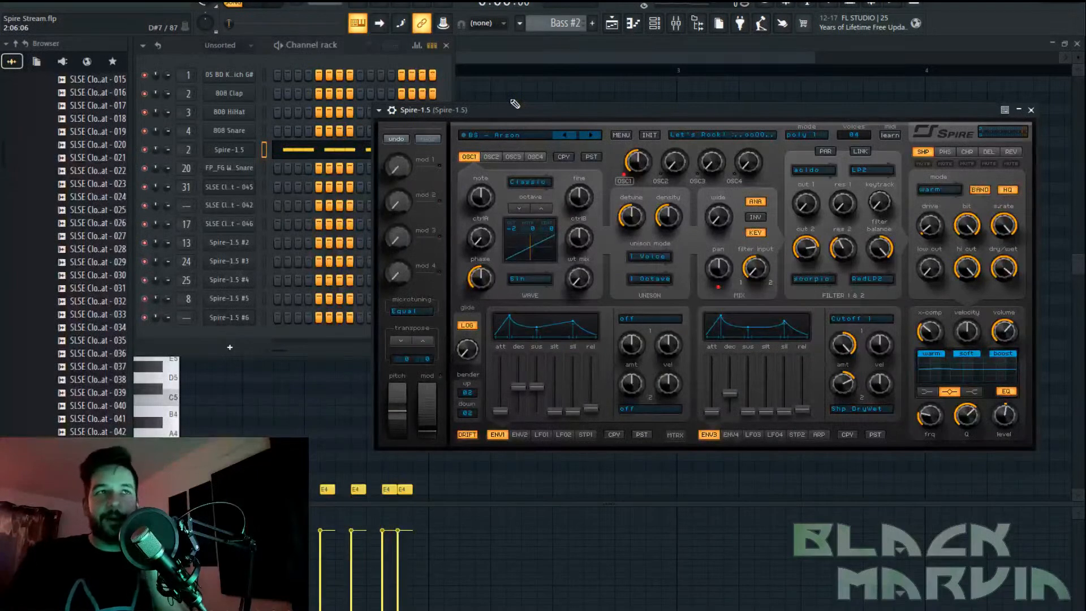
pyautogui.click(518, 137)
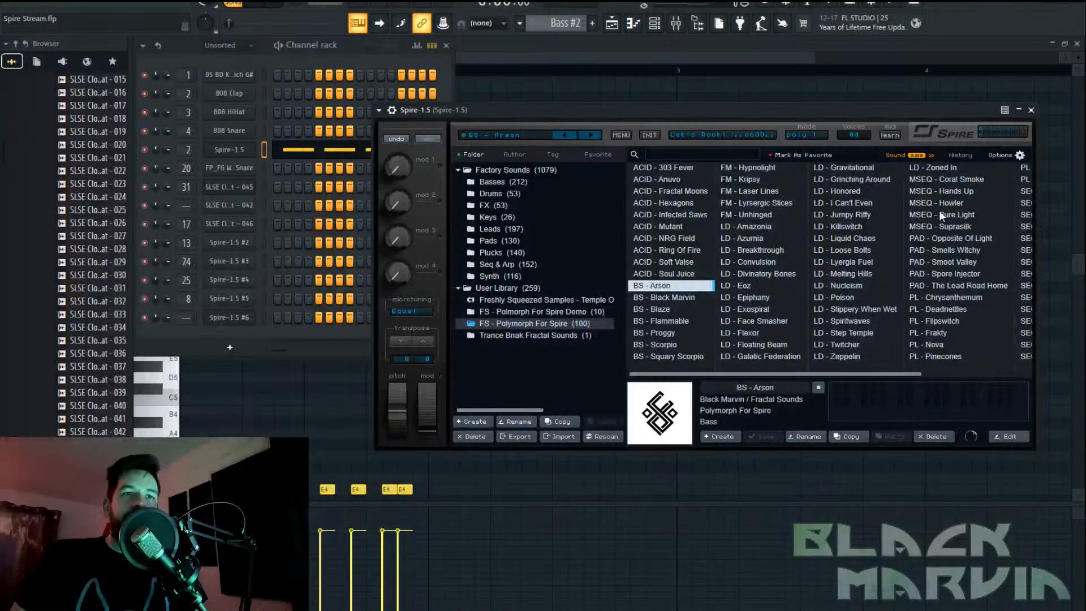
pyautogui.click(1031, 110)
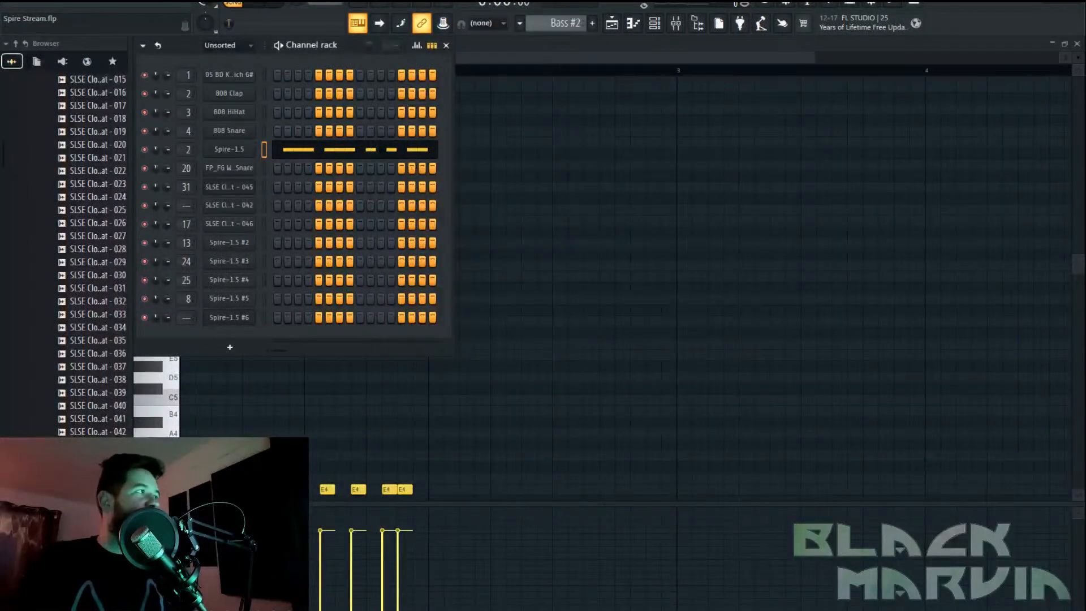
# Switch to the web browser to view the Polymorph For Spire product page, then return to FL Studio
pyautogui.moveTo(150, 45); pyautogui.dragTo(446, 61)
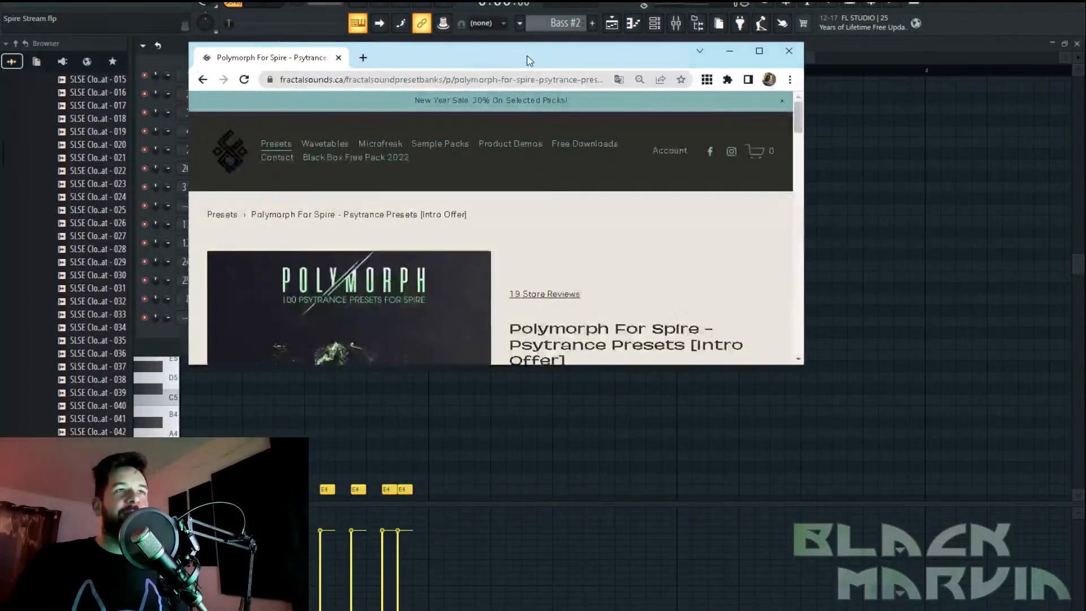
pyautogui.doubleClick(527, 56)
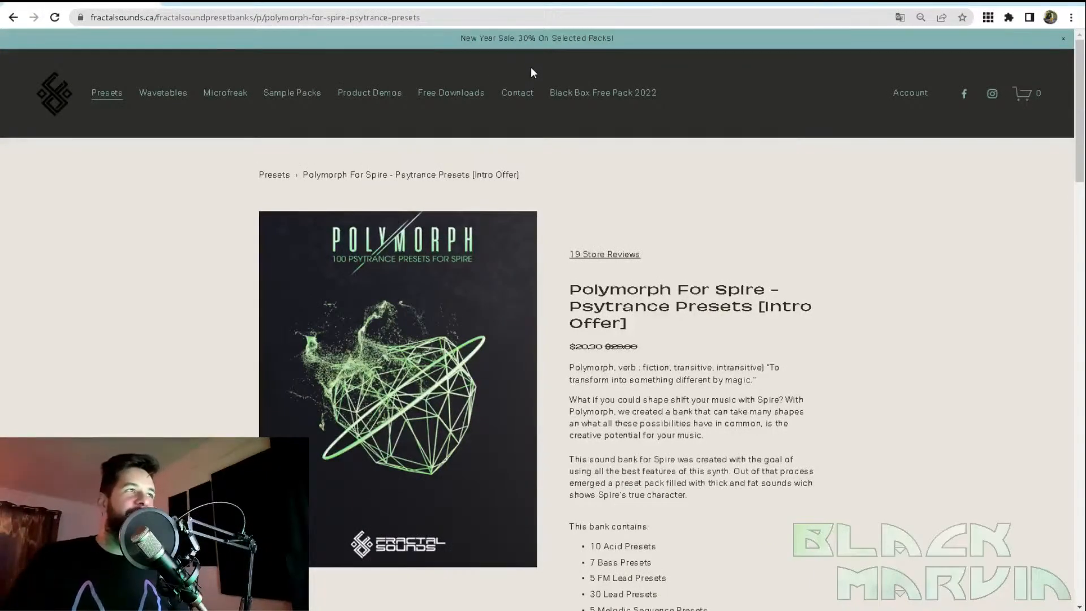
pyautogui.moveTo(283, 4); pyautogui.dragTo(0, 7)
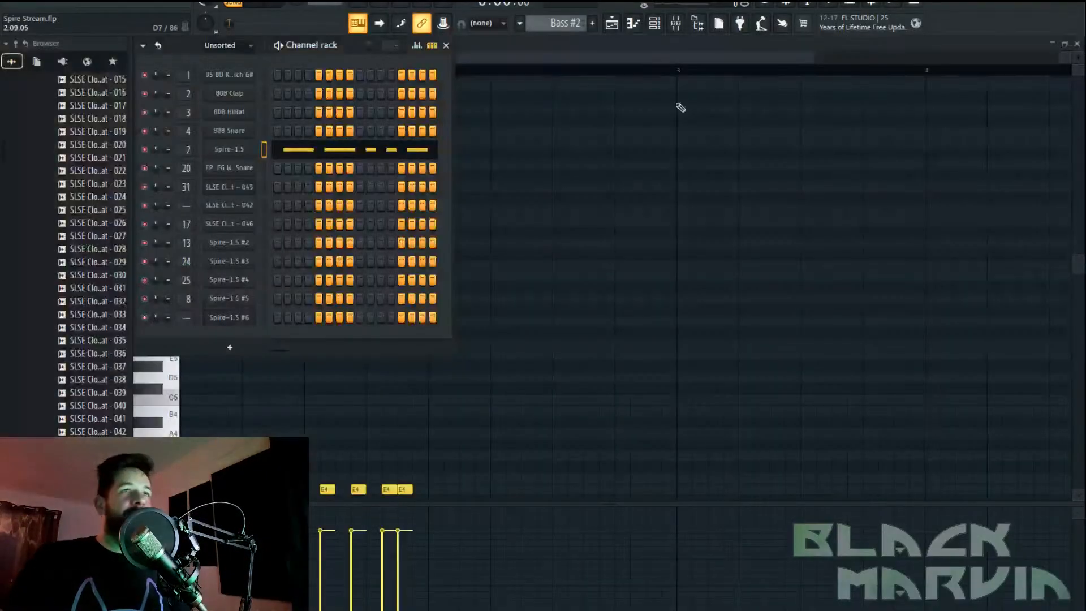
# Examine the Duck, Multipass and True Iron effects on the Spire-1.5 mixer track
pyautogui.click(676, 23)
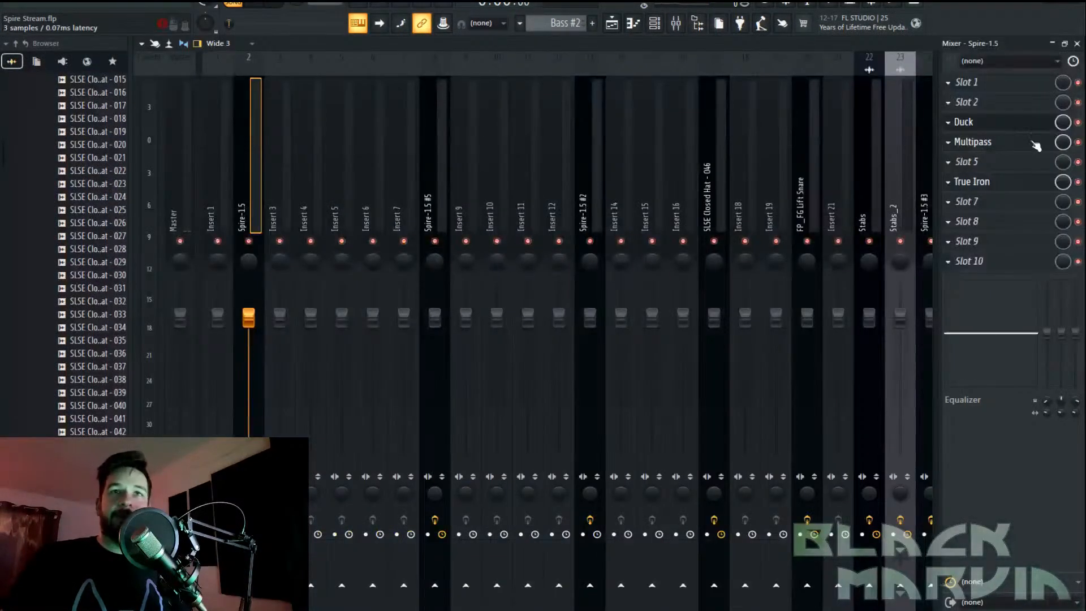
pyautogui.click(1012, 125)
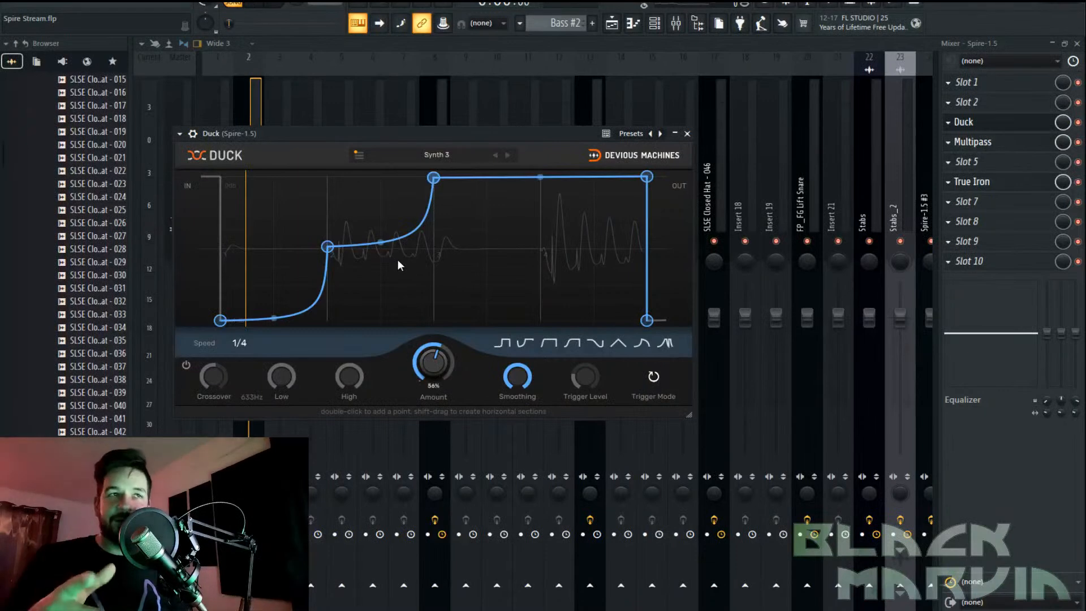
pyautogui.click(975, 141)
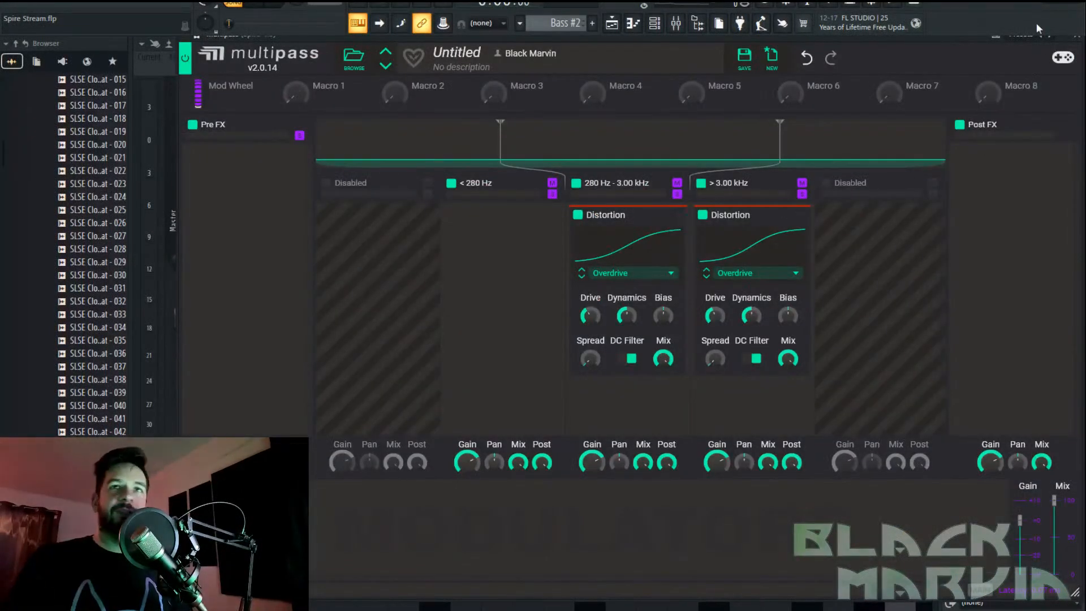
pyautogui.click(1067, 78)
pyautogui.click(1003, 183)
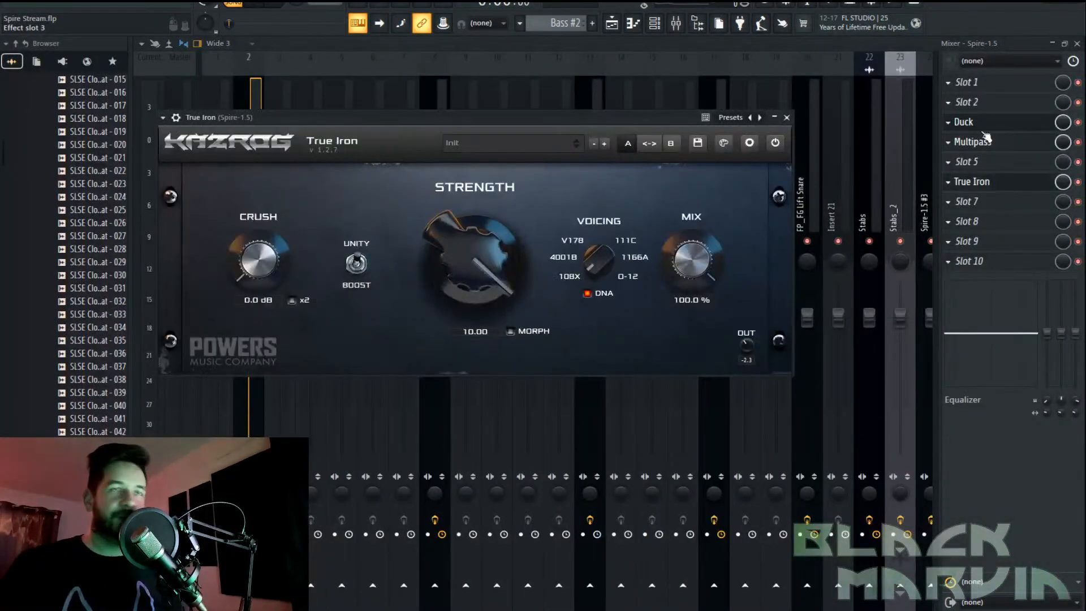
# Select all clips in the playlist and move the whole arrangement to start at bar 33
pyautogui.click(634, 25)
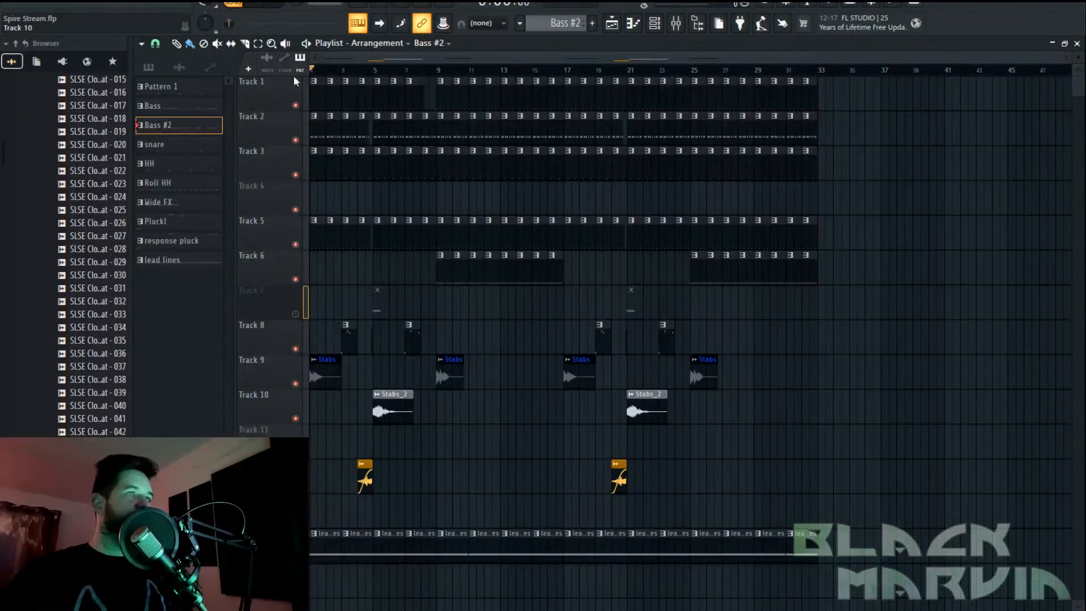
pyautogui.click(263, 4)
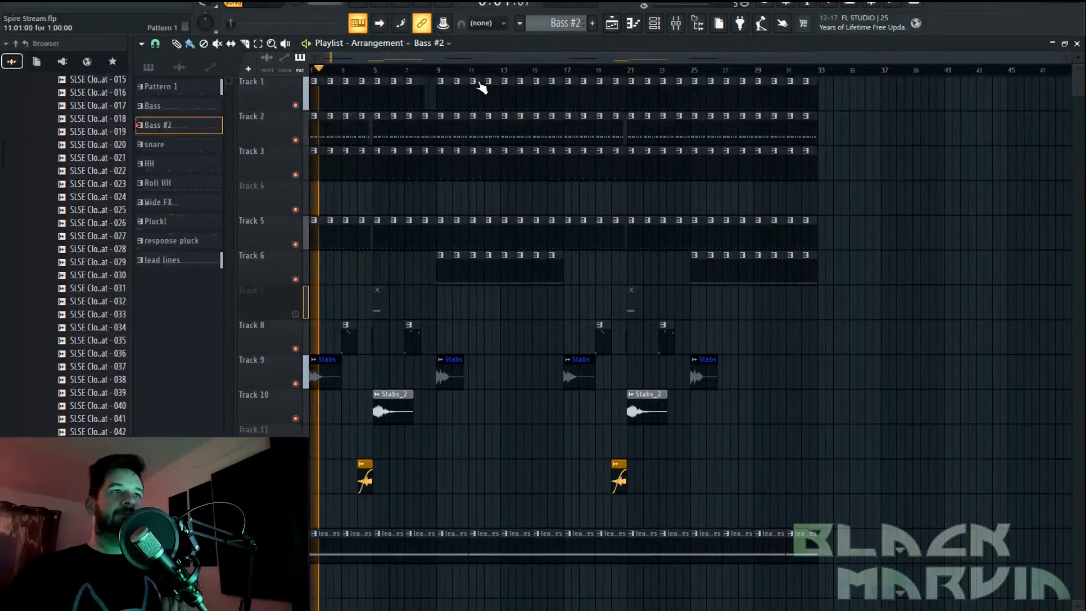
pyautogui.moveTo(875, 101); pyautogui.dragTo(314, 546)
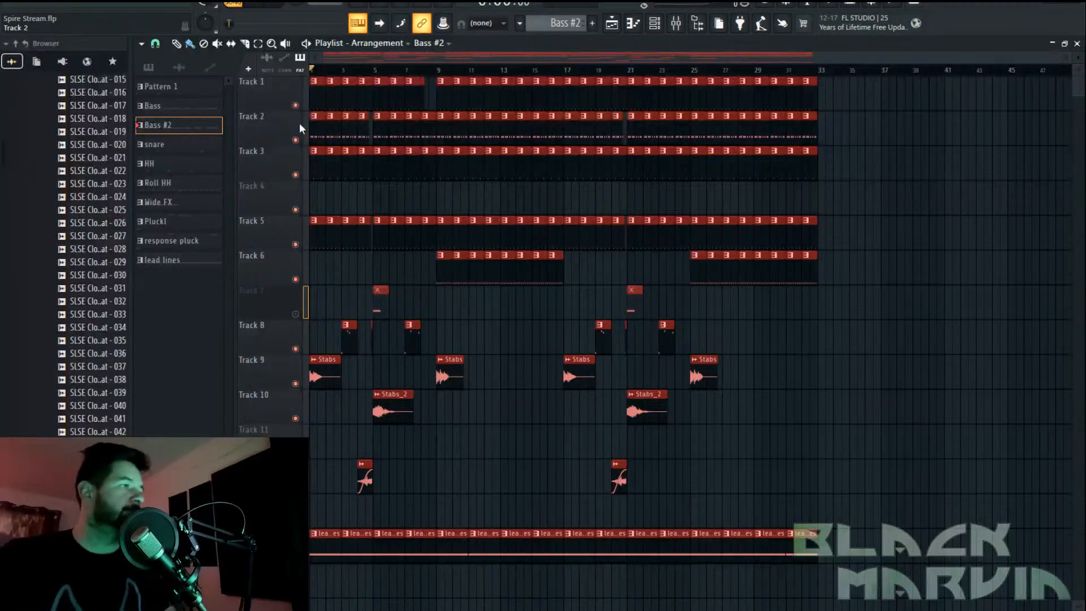
pyautogui.moveTo(331, 97); pyautogui.dragTo(838, 98)
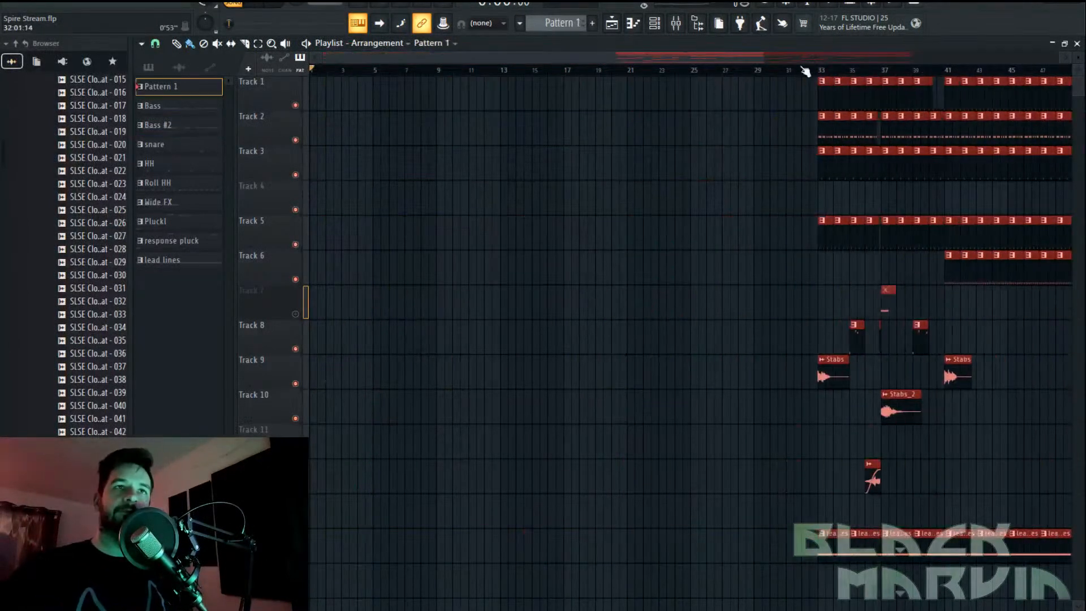
pyautogui.scroll(5, 752, 72)
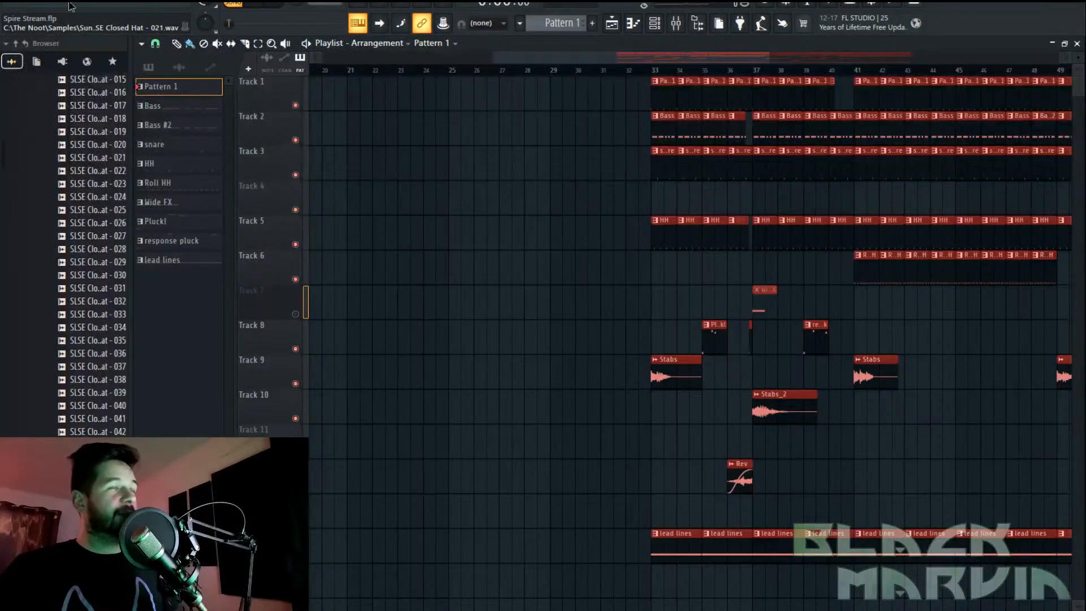
# Switch to the web browser to read the Micropacks Series - Psytech Kicks page, then return to FL Studio
pyautogui.hotkey('alt', 'Tab')
pyautogui.press('super+Up')
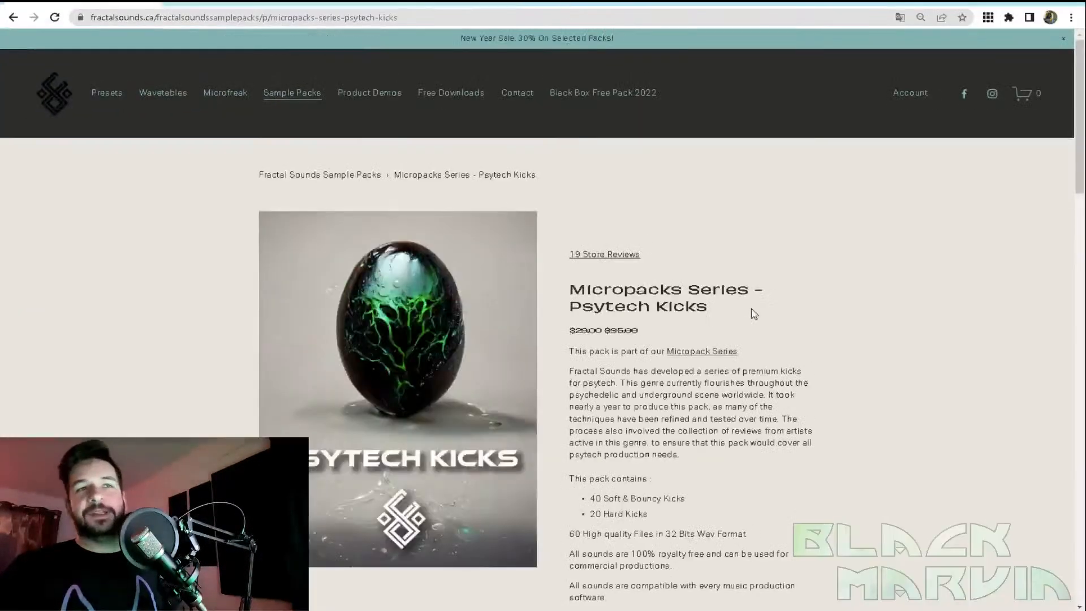
pyautogui.scroll(-3, 789, 343)
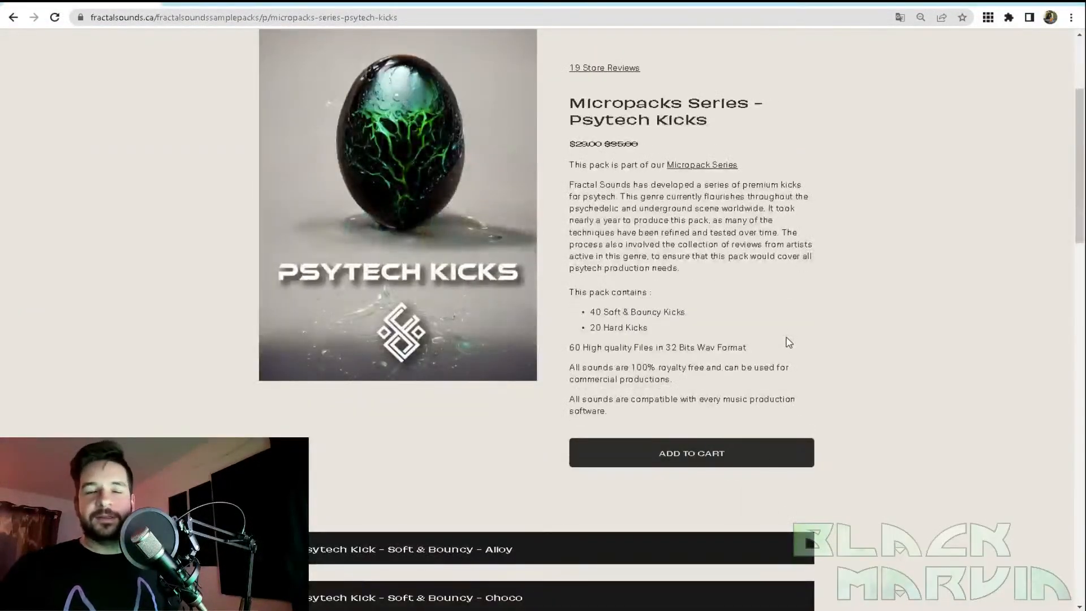
pyautogui.scroll(2, 789, 342)
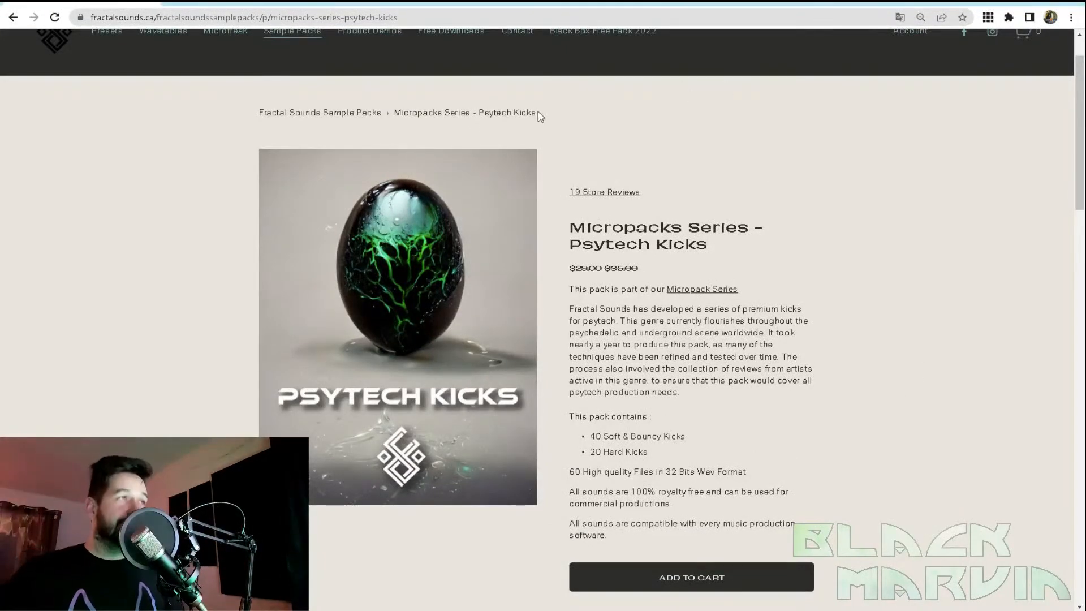
pyautogui.click(84, 2)
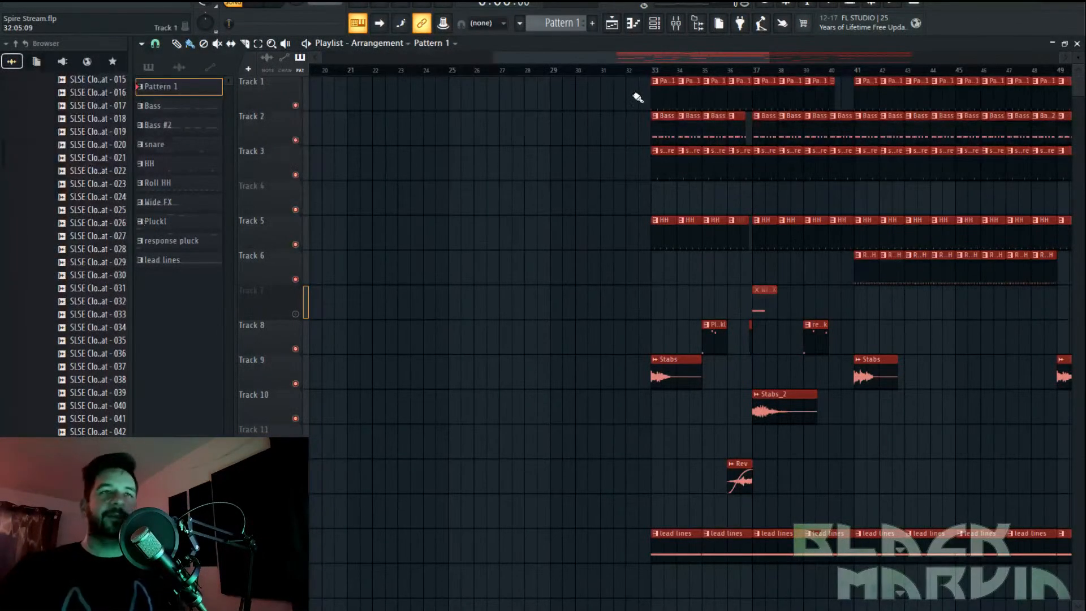
# Deselect the clips, play from bar 37, and remove the HH clips on Track 5 from bars 33 to 40
pyautogui.moveTo(728, 69); pyautogui.dragTo(756, 72)
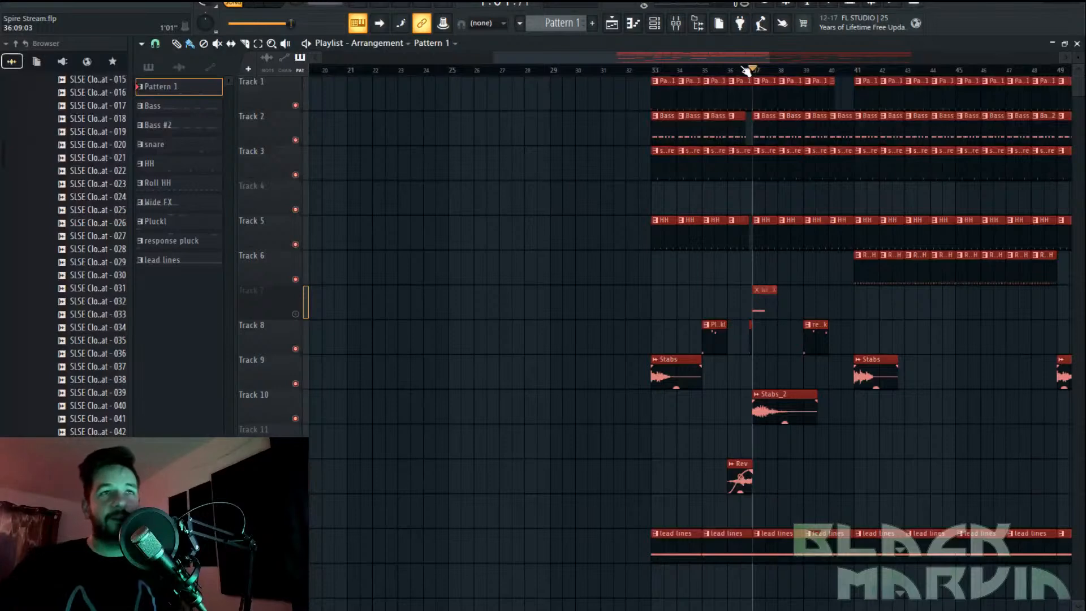
pyautogui.scroll(4, 735, 68)
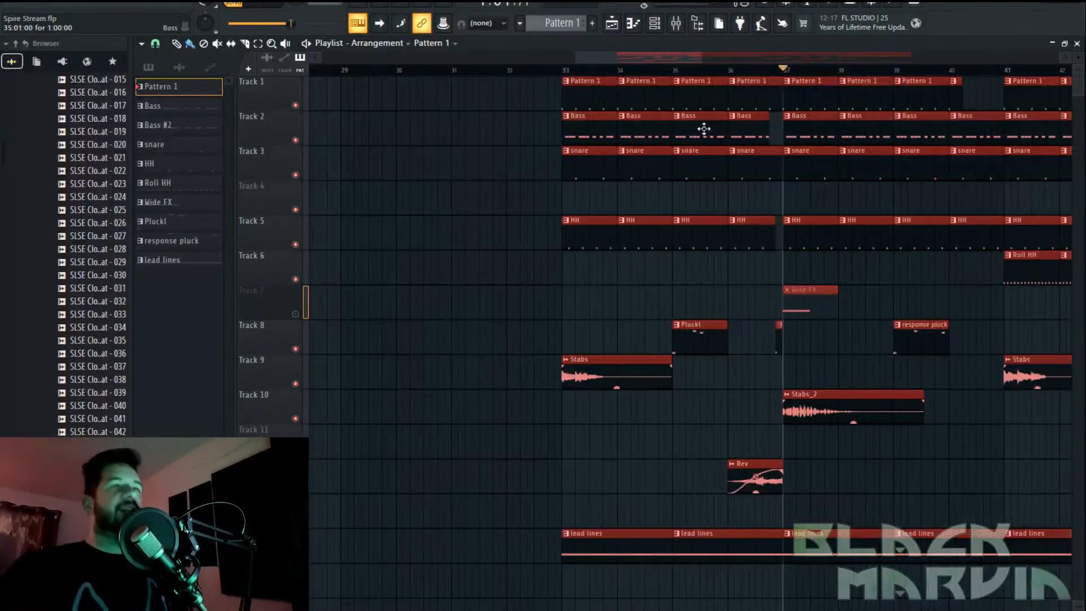
pyautogui.click(670, 290)
pyautogui.scroll(-2, 679, 76)
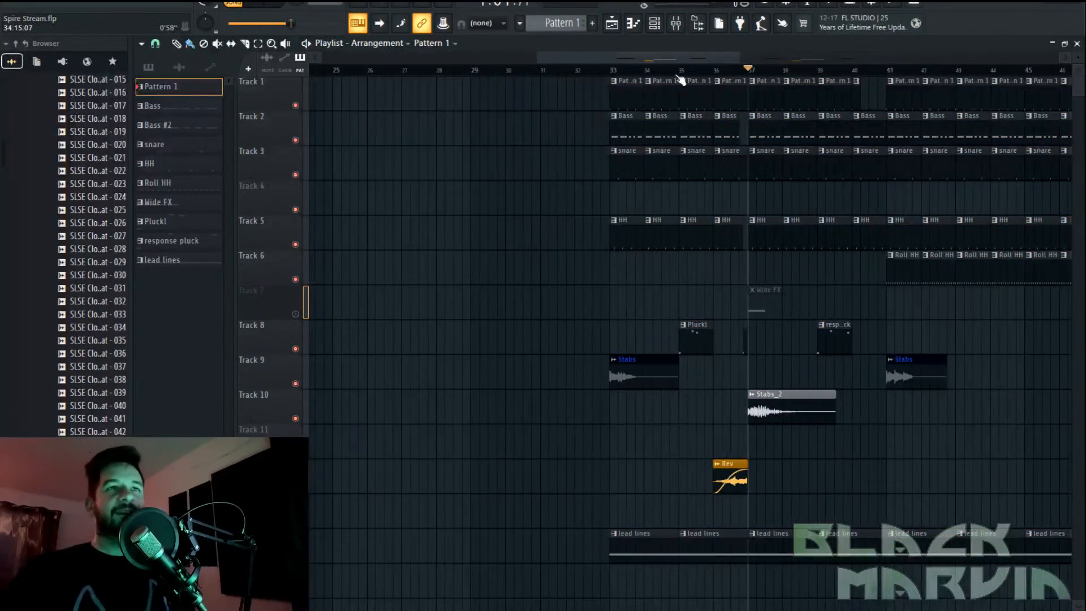
pyautogui.moveTo(620, 60); pyautogui.dragTo(651, 62)
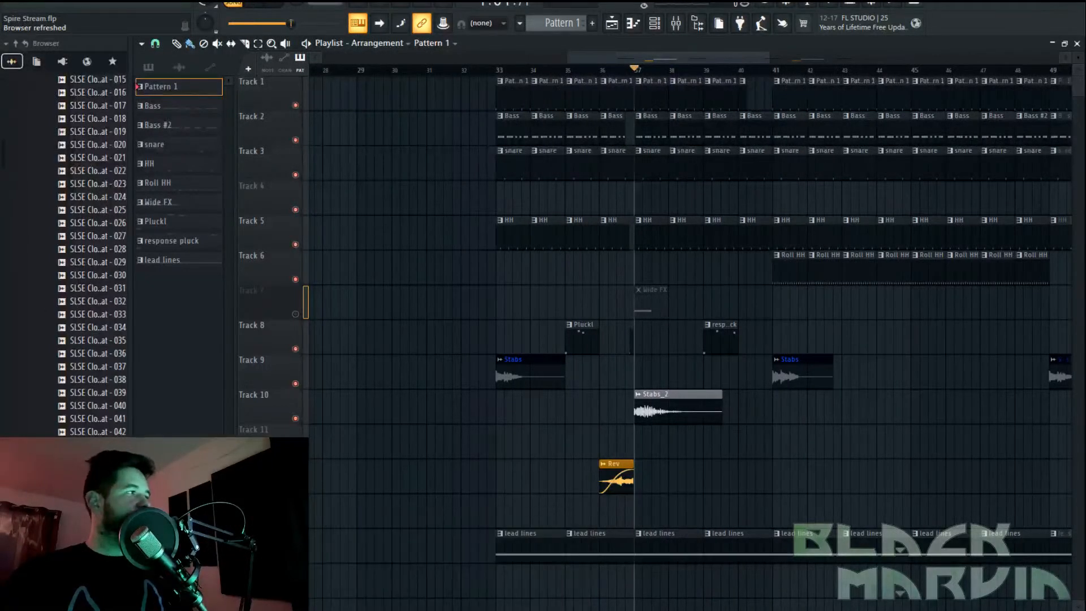
pyautogui.press('space')
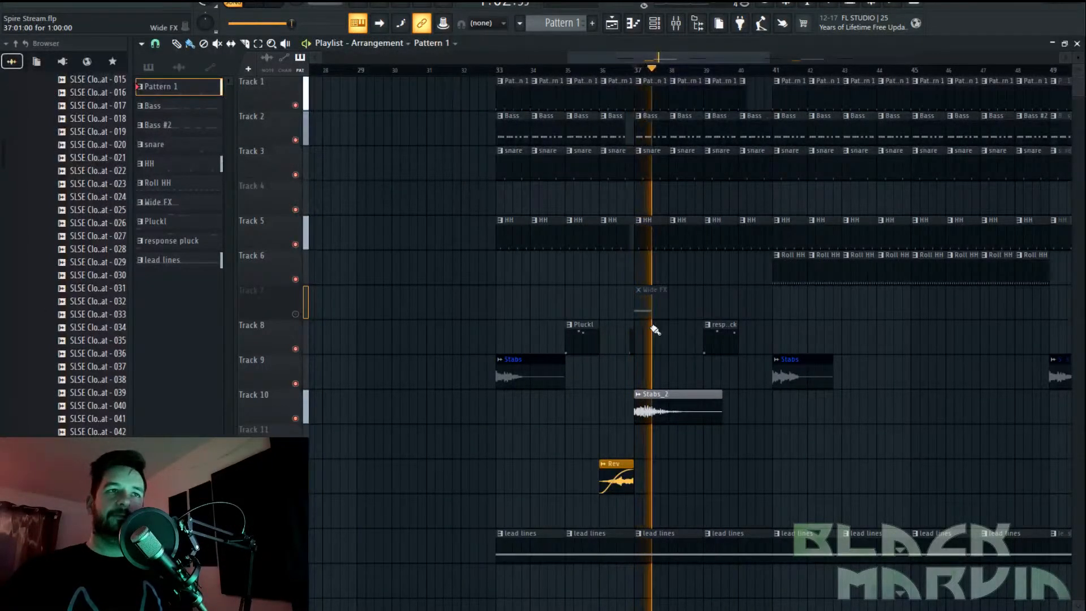
pyautogui.rightClick(606, 248)
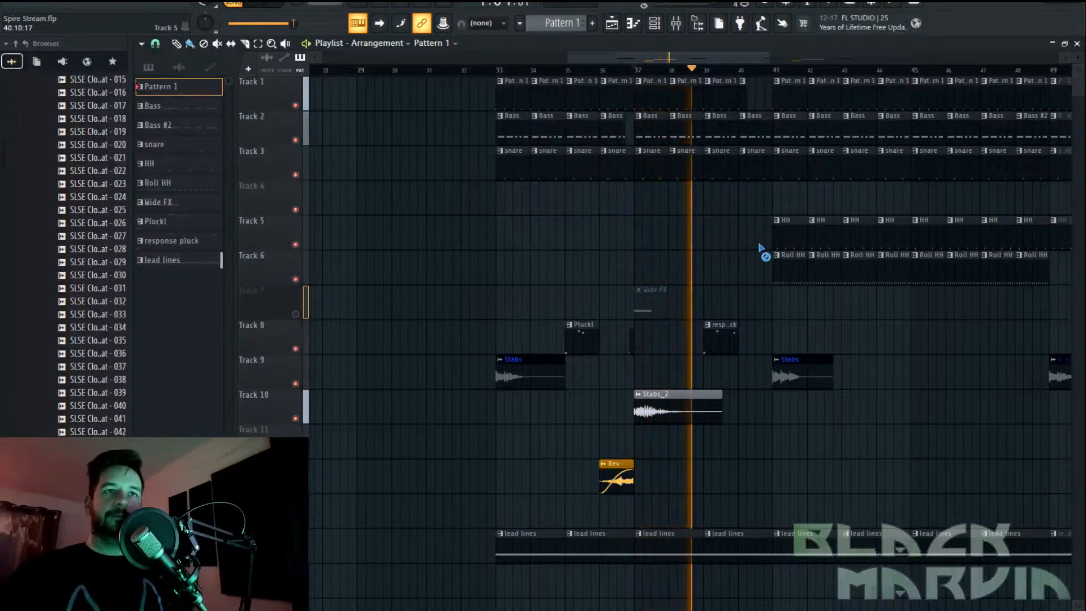
# Remove the lead lines clips from bars 33 to 40 and replay the section from bar 33
pyautogui.press('space')
pyautogui.click(505, 69)
pyautogui.press('space')
pyautogui.rightClick(622, 543)
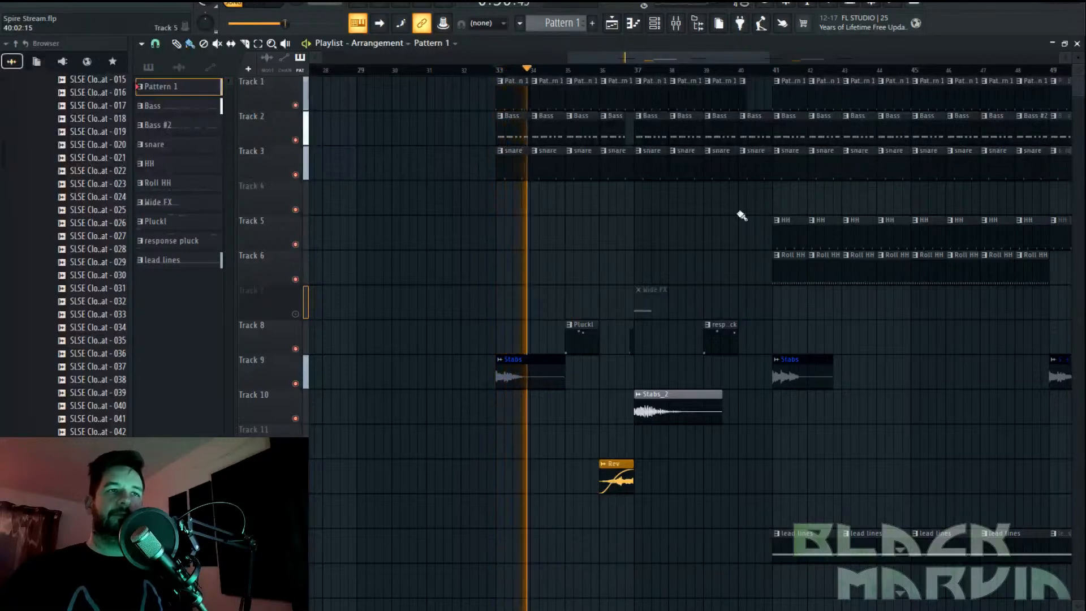
pyautogui.press('space')
pyautogui.press('space')
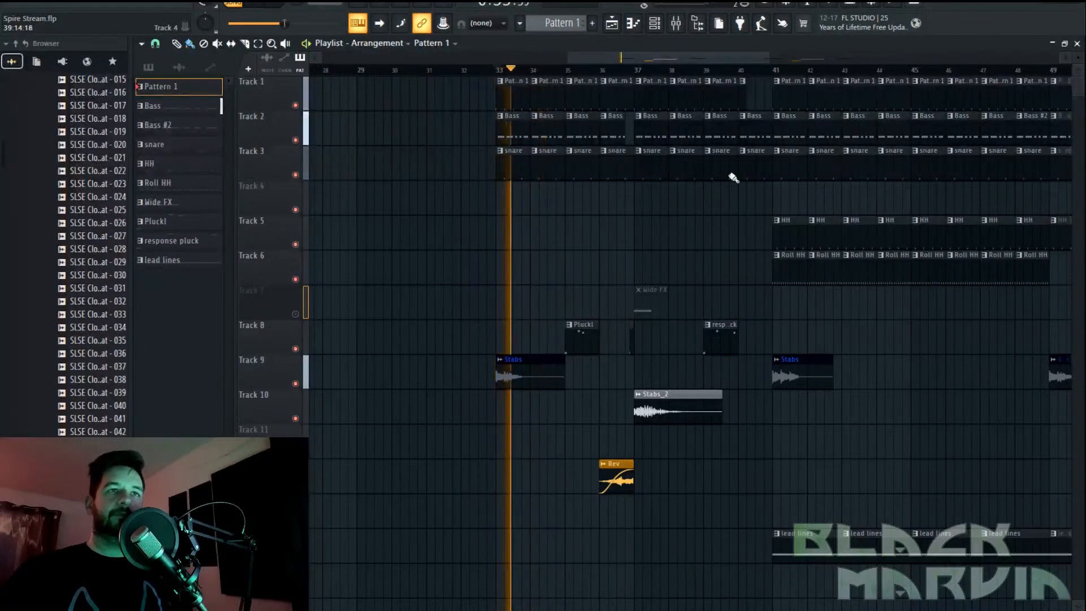
# Remove the lead lines clips from bars 41 to 48 and the snare clip at bar 40
pyautogui.scroll(-4, 560, 76)
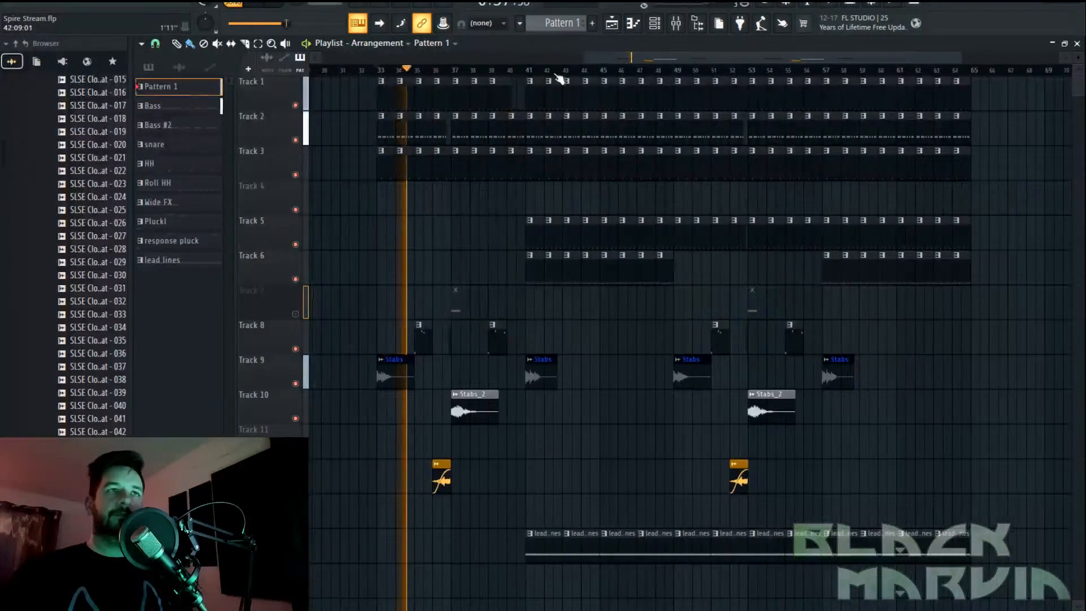
pyautogui.scroll(3, 560, 79)
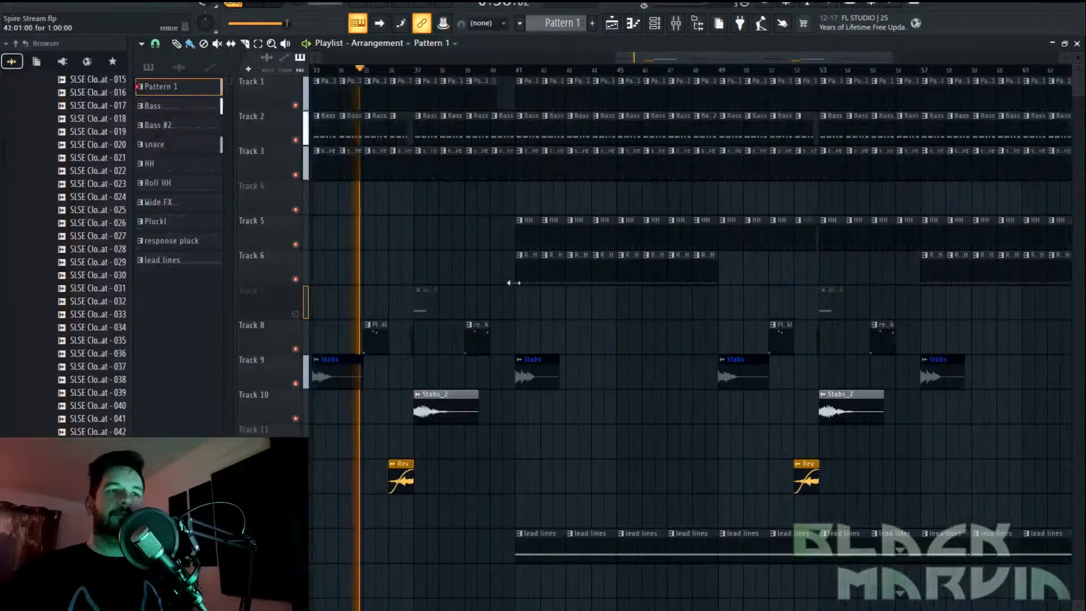
pyautogui.rightClick(534, 553)
pyautogui.rightClick(591, 555)
pyautogui.rightClick(642, 553)
pyautogui.rightClick(693, 550)
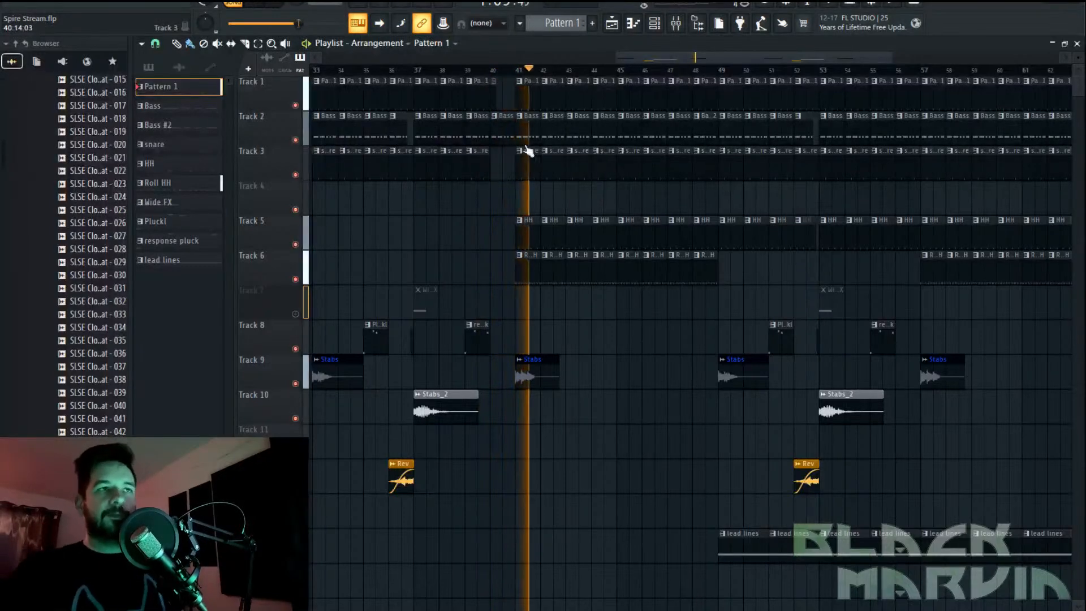
# Add a Roll HH clip at bar 49 on Track 6 and stop playback
pyautogui.scroll(-2, 593, 73)
pyautogui.click(662, 272)
pyautogui.click(677, 274)
pyautogui.press('space')
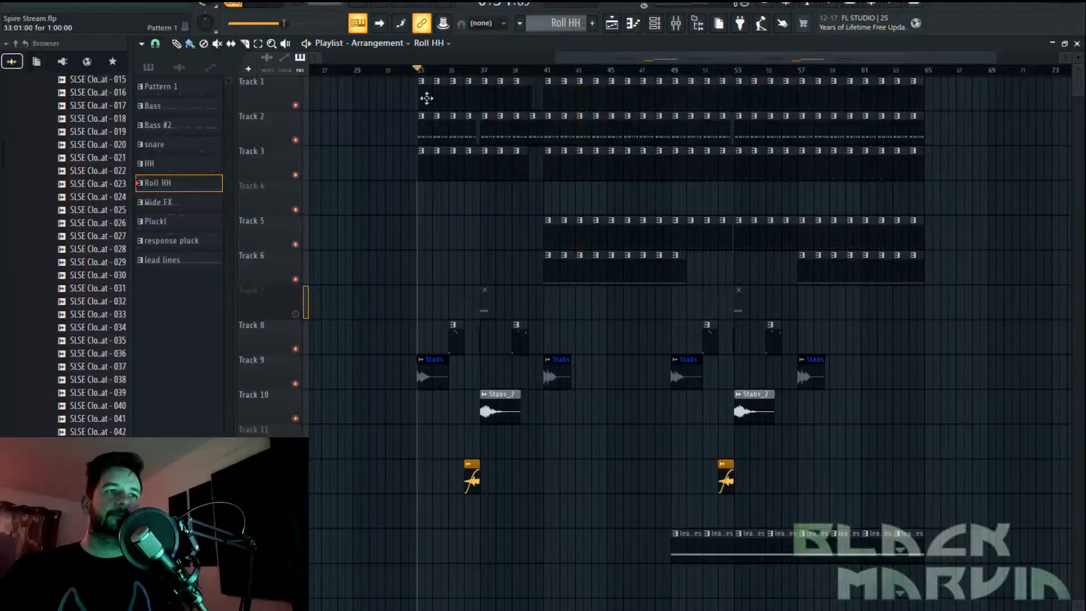
# Delete the Wide FX, pluck, Stabs, Stabs_2 and Rev clips between bars 33 and 48, and restart playback
pyautogui.moveTo(632, 317); pyautogui.dragTo(516, 387)
pyautogui.moveTo(362, 472); pyautogui.dragTo(363, 473)
pyautogui.press('Delete')
pyautogui.press('space')
# Remove the snare clips on Track 3 from bars 33 to 39
pyautogui.scroll(2, 521, 74)
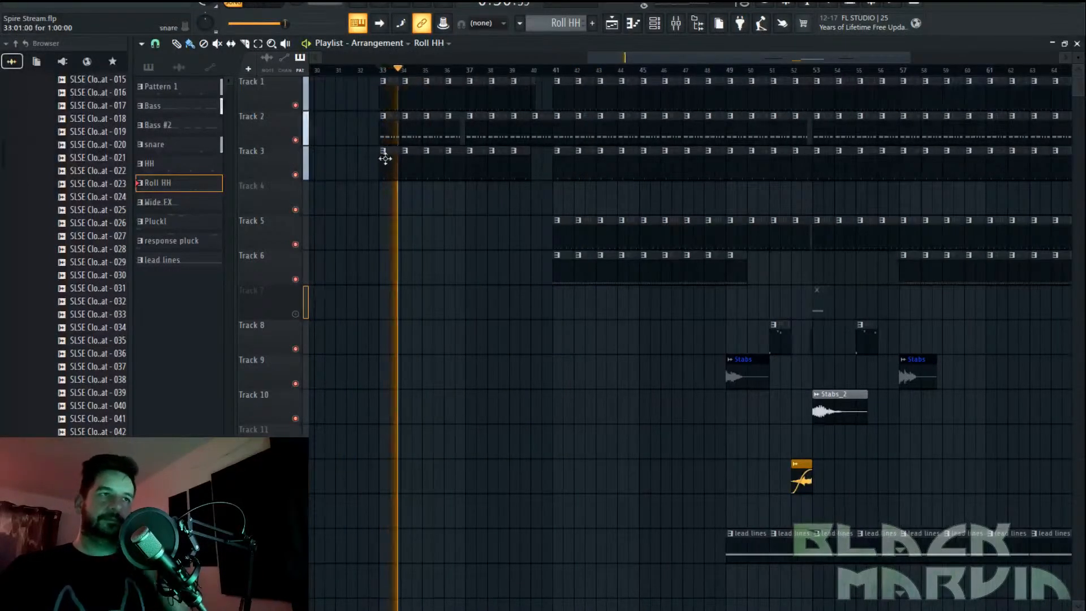
pyautogui.moveTo(388, 155); pyautogui.dragTo(485, 182)
pyautogui.rightClick(501, 173)
pyautogui.rightClick(515, 171)
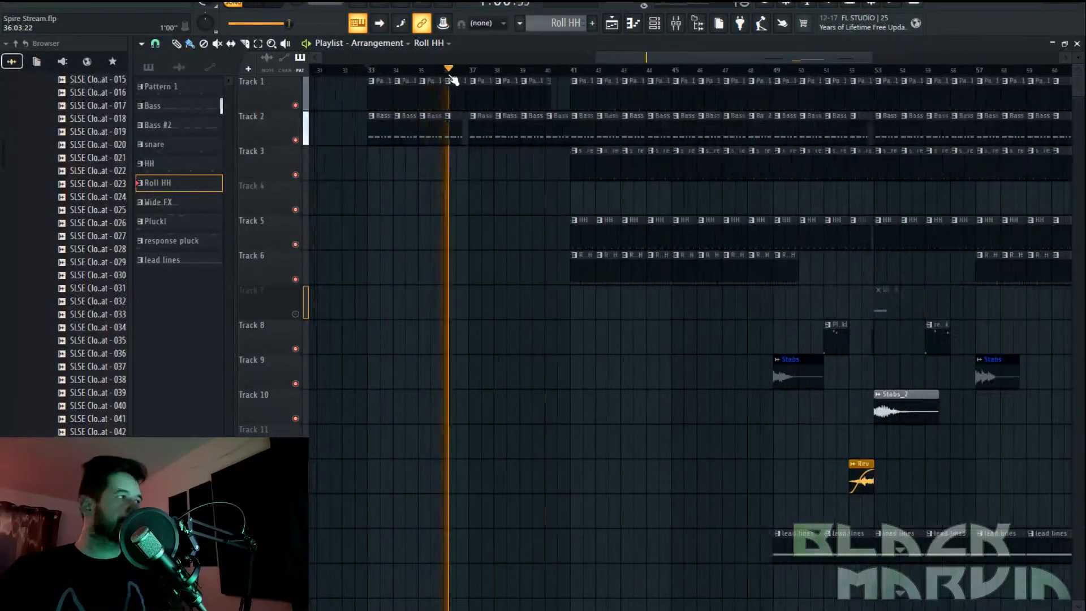
pyautogui.scroll(2, 451, 78)
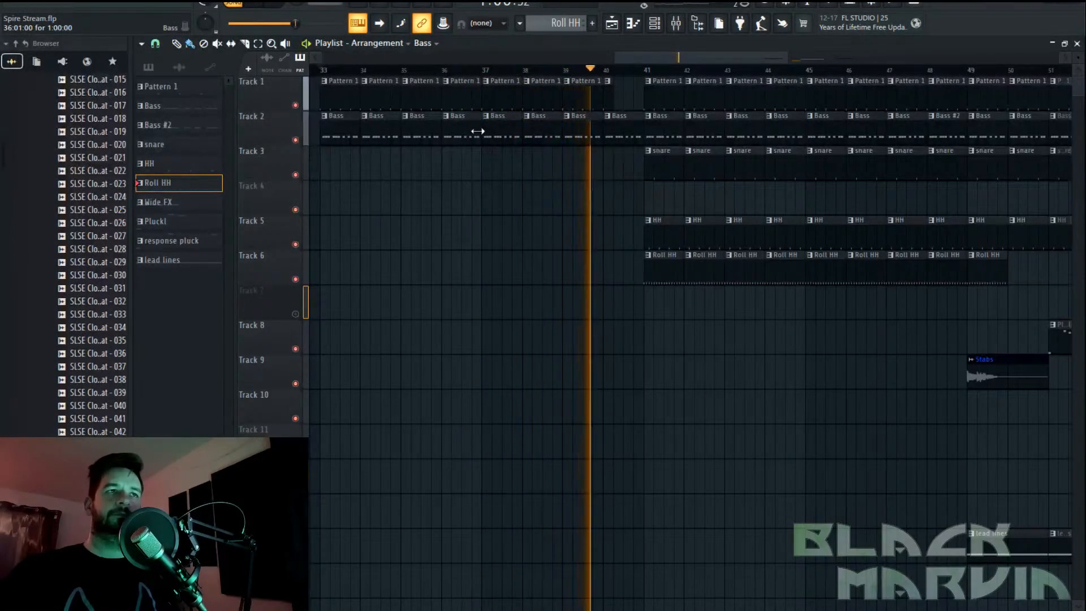
# Fill the Track 6 gap from bar 50 through bar 56 with Roll HH clips
pyautogui.moveTo(679, 60); pyautogui.dragTo(770, 79)
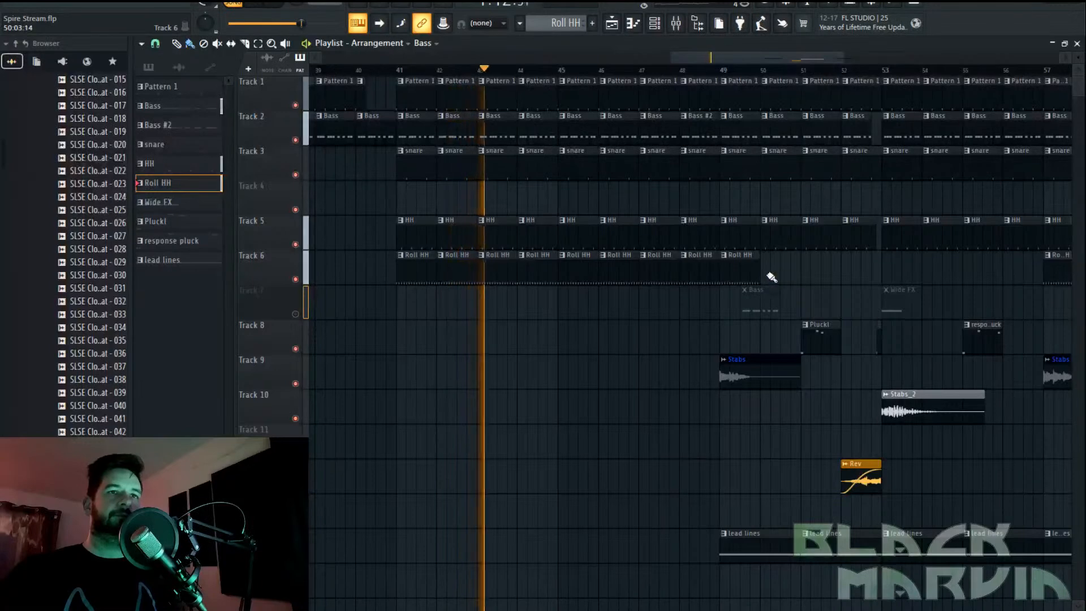
pyautogui.click(263, 6)
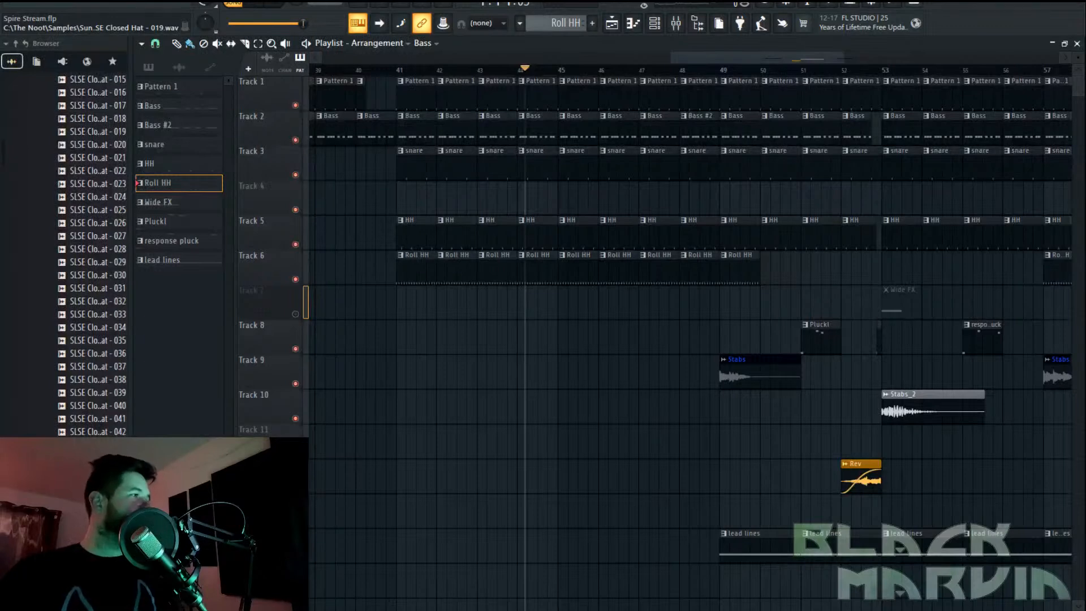
pyautogui.click(254, 5)
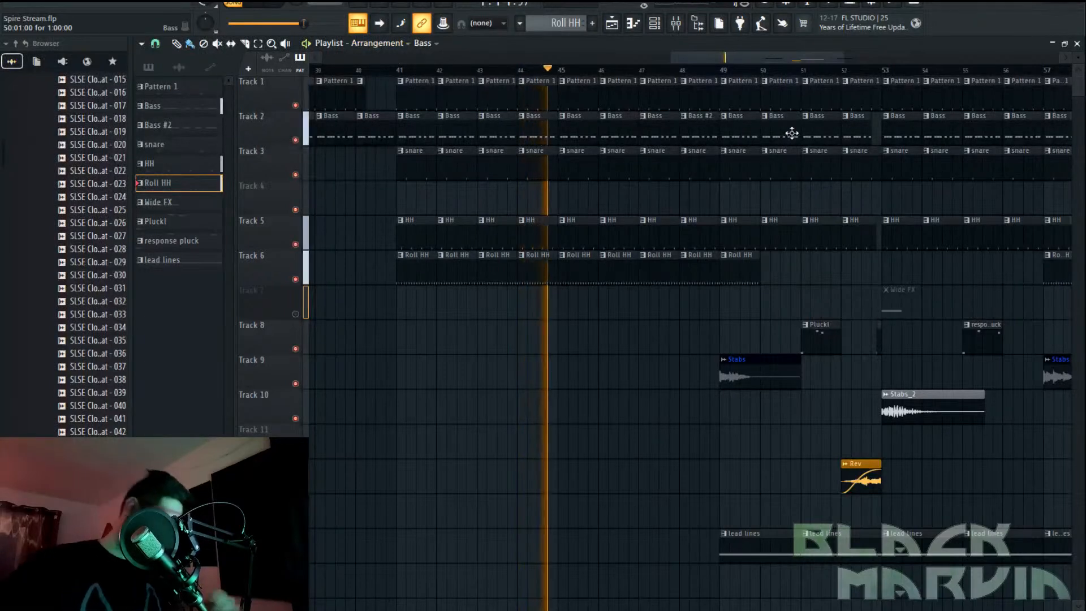
pyautogui.moveTo(765, 265); pyautogui.dragTo(983, 270)
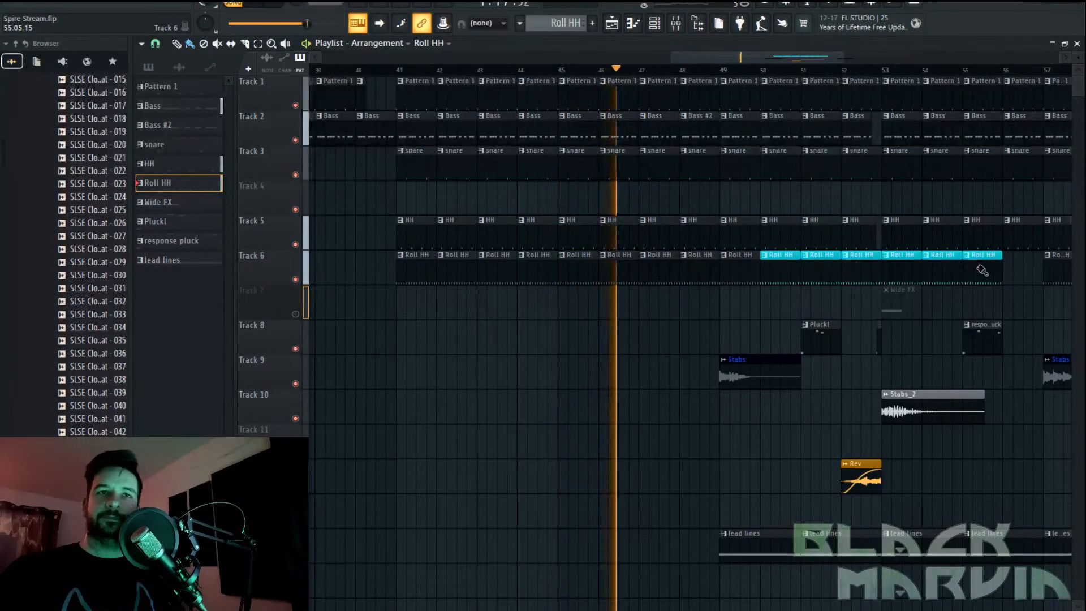
pyautogui.click(1021, 274)
pyautogui.scroll(-2, 762, 57)
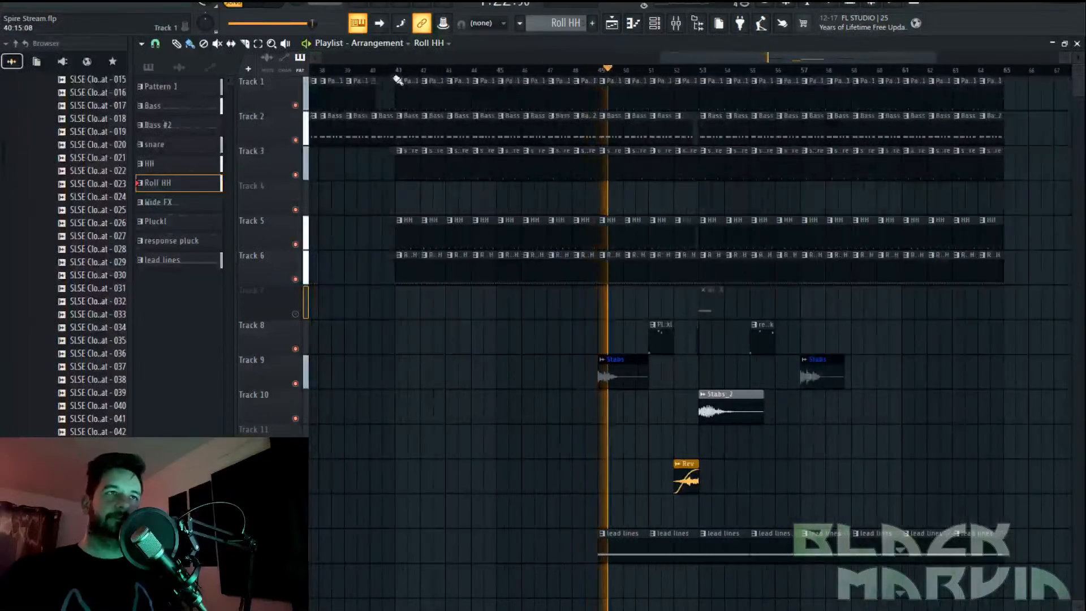
# Move the Wide FX, pluck, Stabs, Stabs_2 and Rev clips on Tracks 7 to 12 eight bars earlier, starting at bar 41
pyautogui.press('space')
pyautogui.moveTo(869, 285); pyautogui.dragTo(562, 497)
pyautogui.moveTo(719, 398); pyautogui.dragTo(517, 398)
pyautogui.click(620, 535)
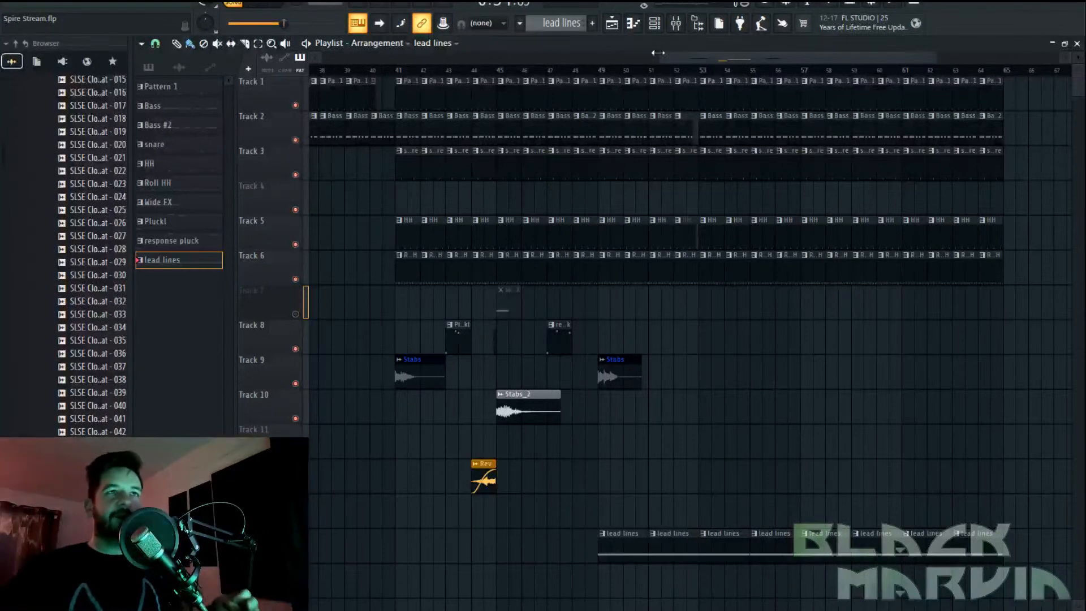
# Play back the arrangement from bar 41 and again from bar 49 to review the thinned section
pyautogui.scroll(-3, 661, 73)
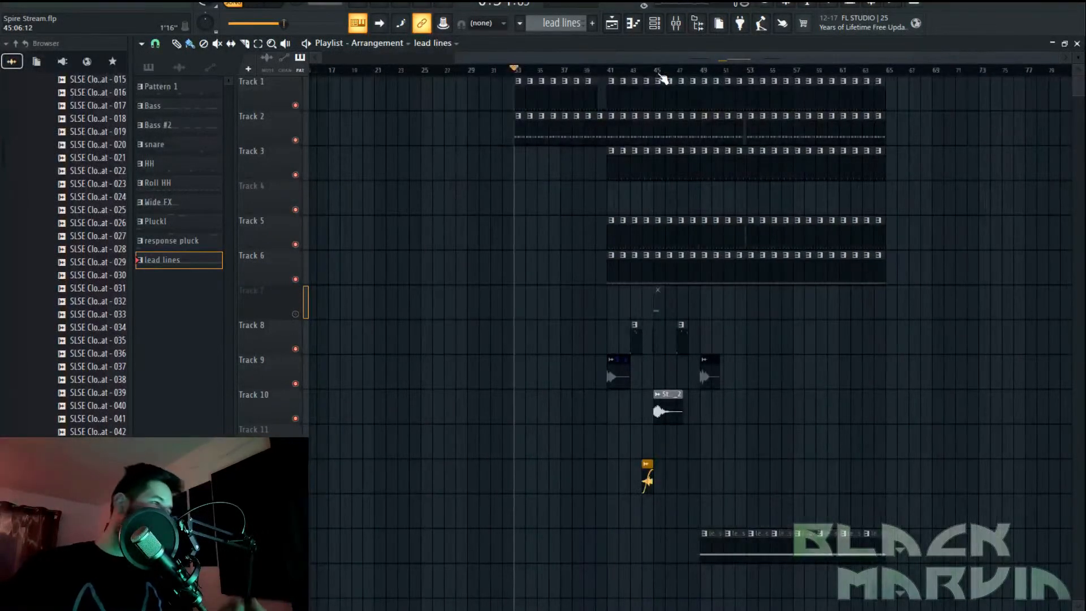
pyautogui.scroll(1, 662, 77)
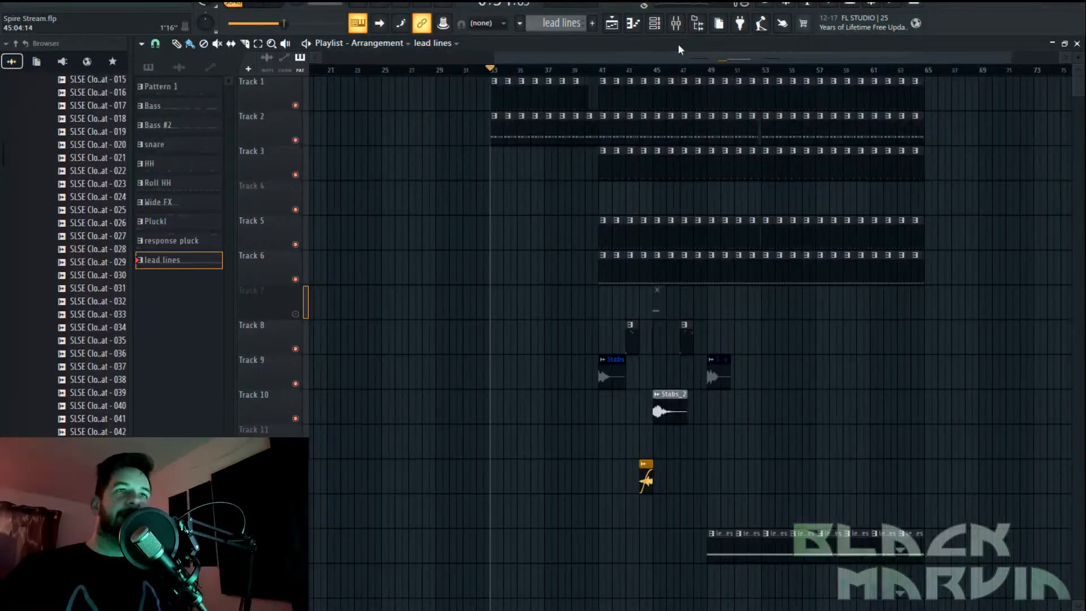
pyautogui.scroll(3, 690, 77)
pyautogui.click(457, 71)
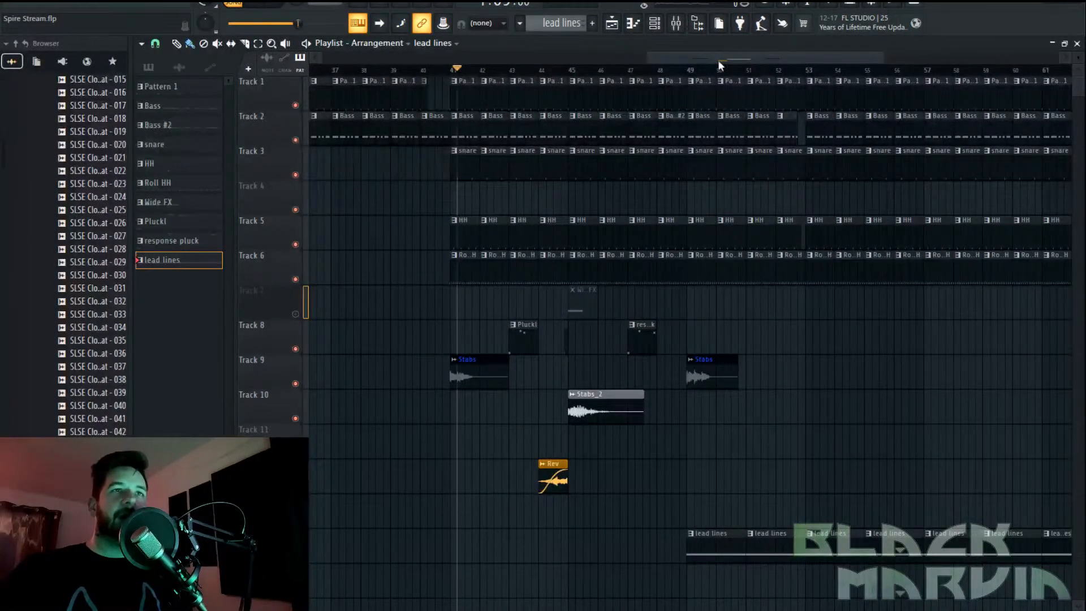
pyautogui.moveTo(722, 69); pyautogui.dragTo(744, 60)
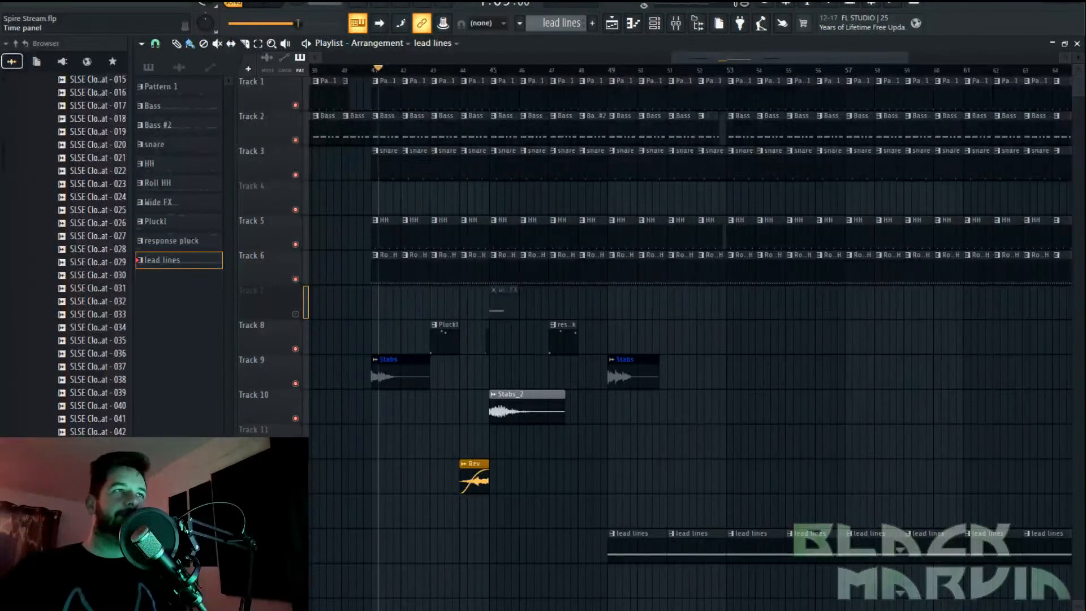
pyautogui.scroll(-5, 421, 74)
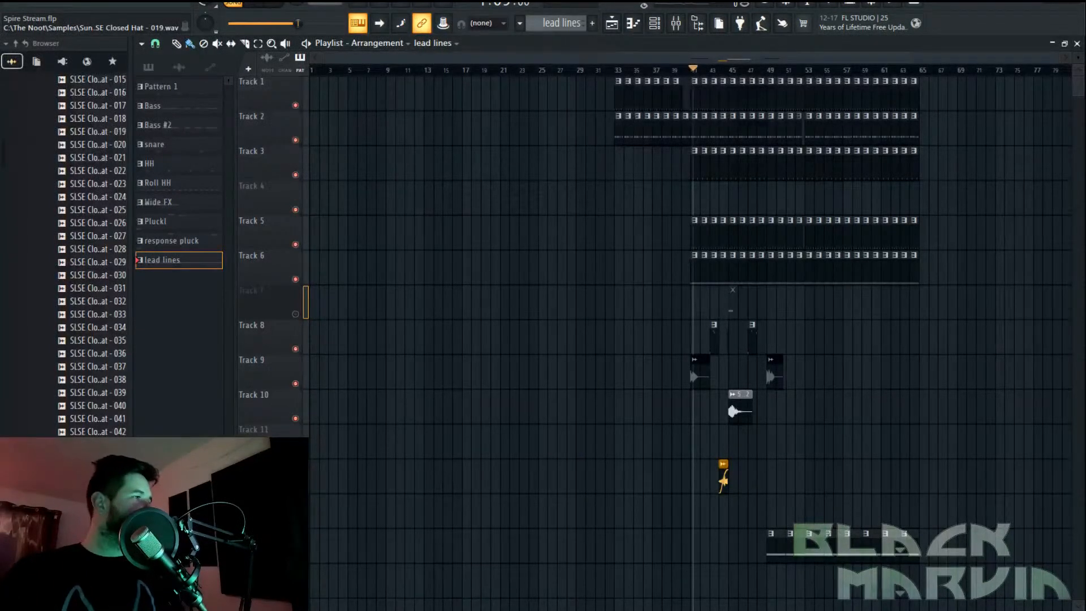
pyautogui.click(258, 8)
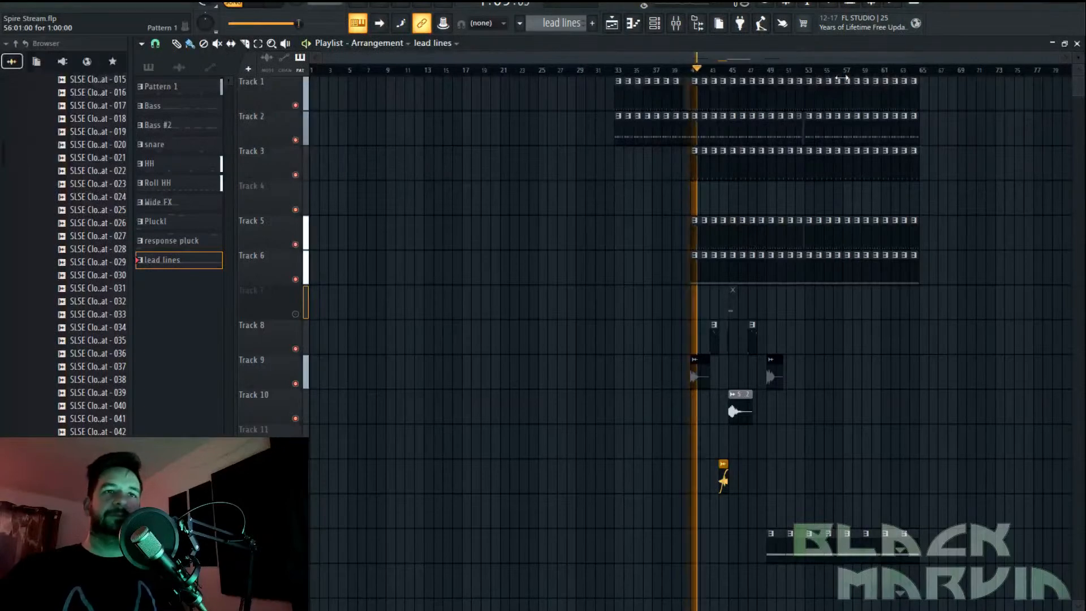
pyautogui.scroll(2, 820, 72)
pyautogui.click(704, 70)
pyautogui.scroll(2, 704, 70)
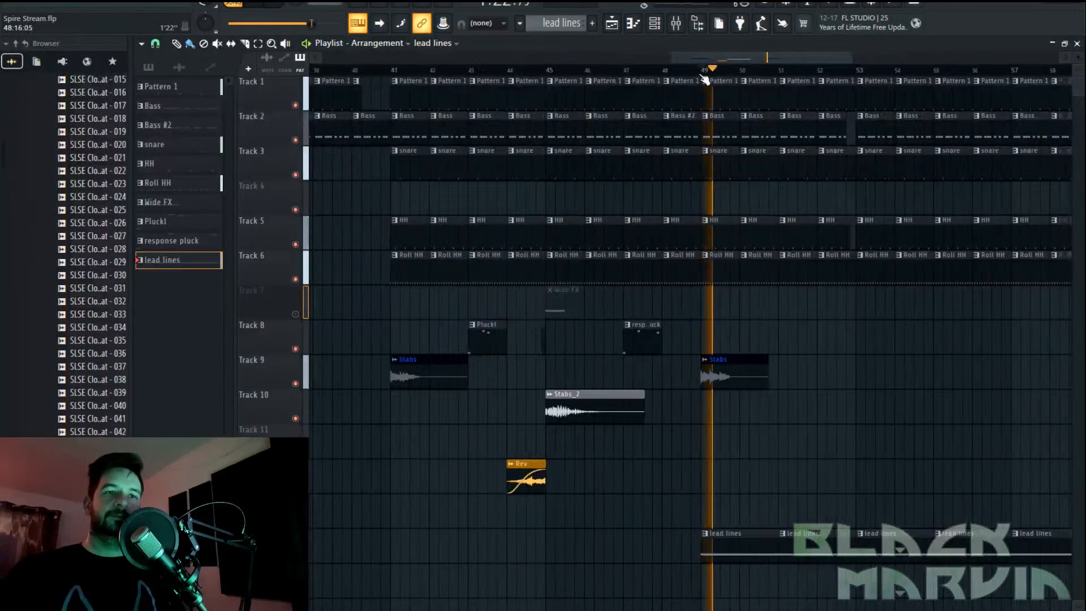
# Audition the Env 3 cutoff amount and view LFO 1 in the lead's Spire-1.5 #5 synth, and save the project
pyautogui.press('F6')
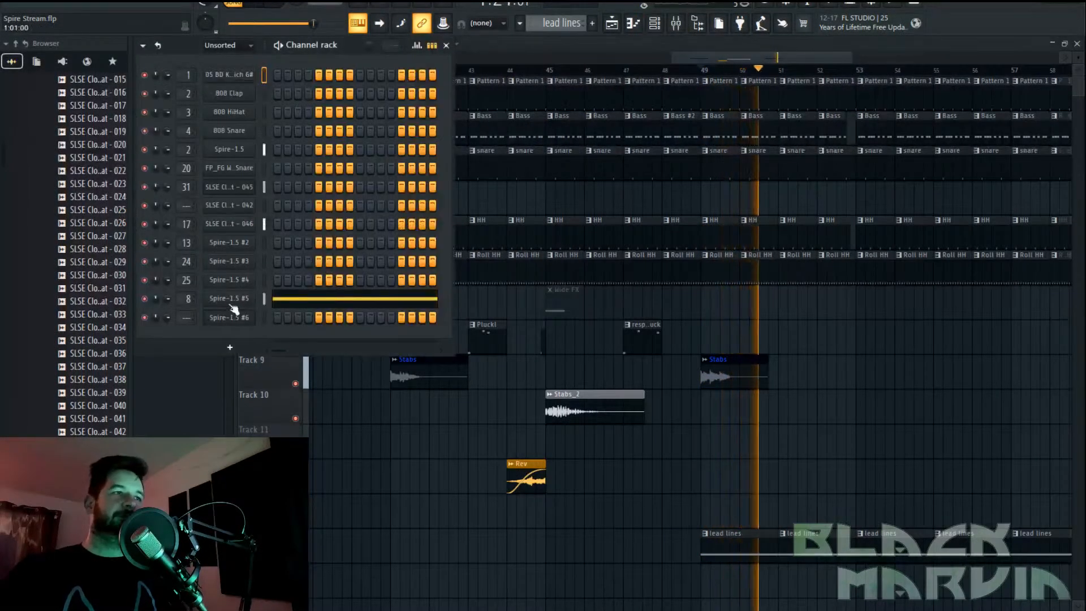
pyautogui.click(245, 302)
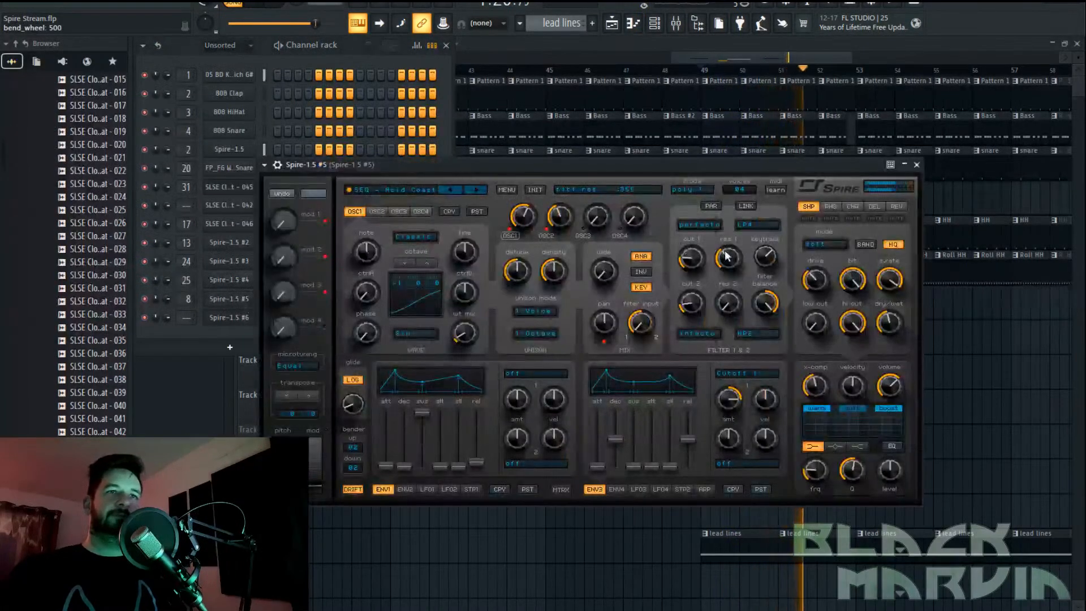
pyautogui.scroll(5, 729, 403)
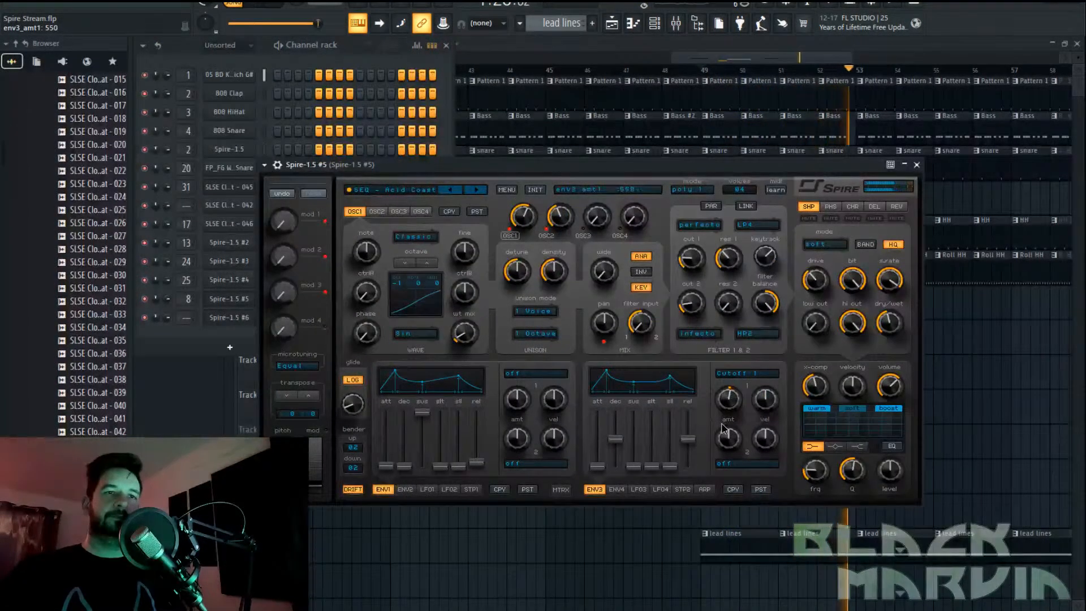
pyautogui.scroll(2, 728, 404)
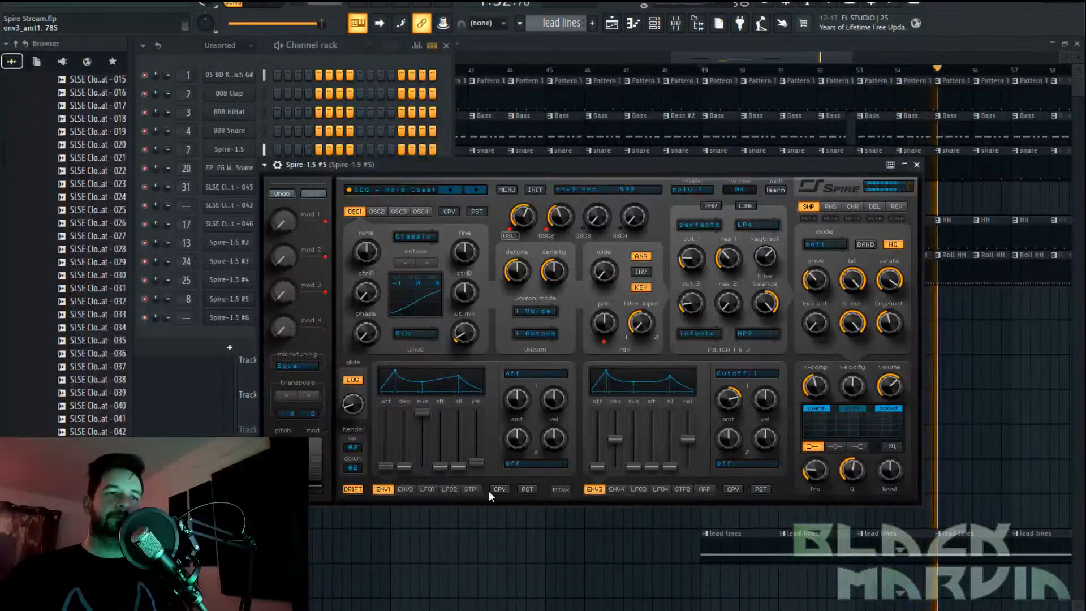
pyautogui.click(426, 489)
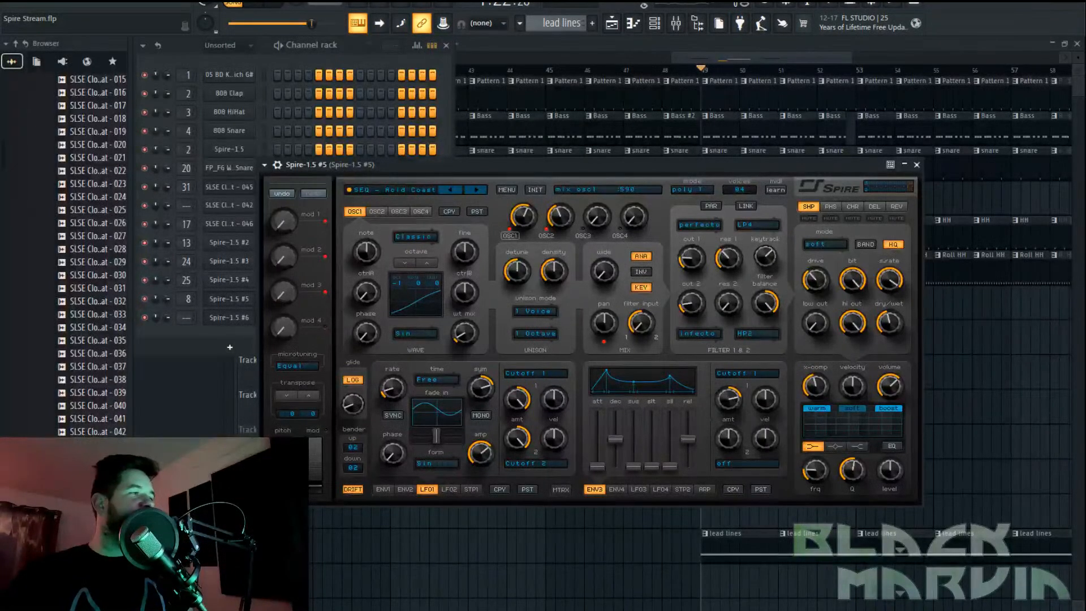
pyautogui.hotkey('ctrl', 's')
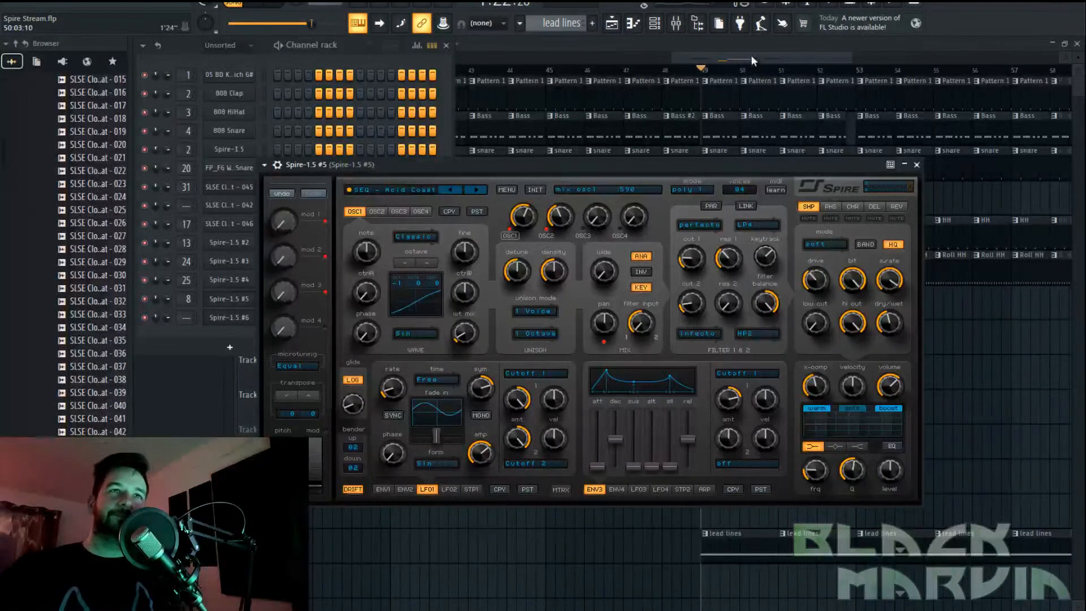
# Try the mod 1 macro of Spire-1.5 #5 and play the lead from bar 50 with the synth open
pyautogui.moveTo(749, 56); pyautogui.dragTo(799, 103)
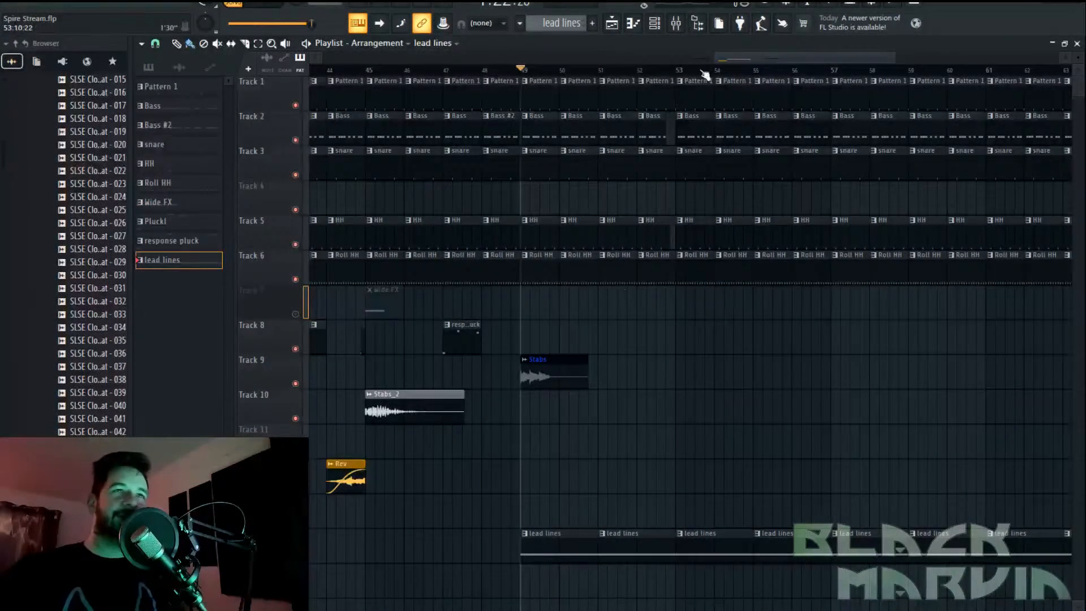
pyautogui.click(654, 23)
pyautogui.click(241, 300)
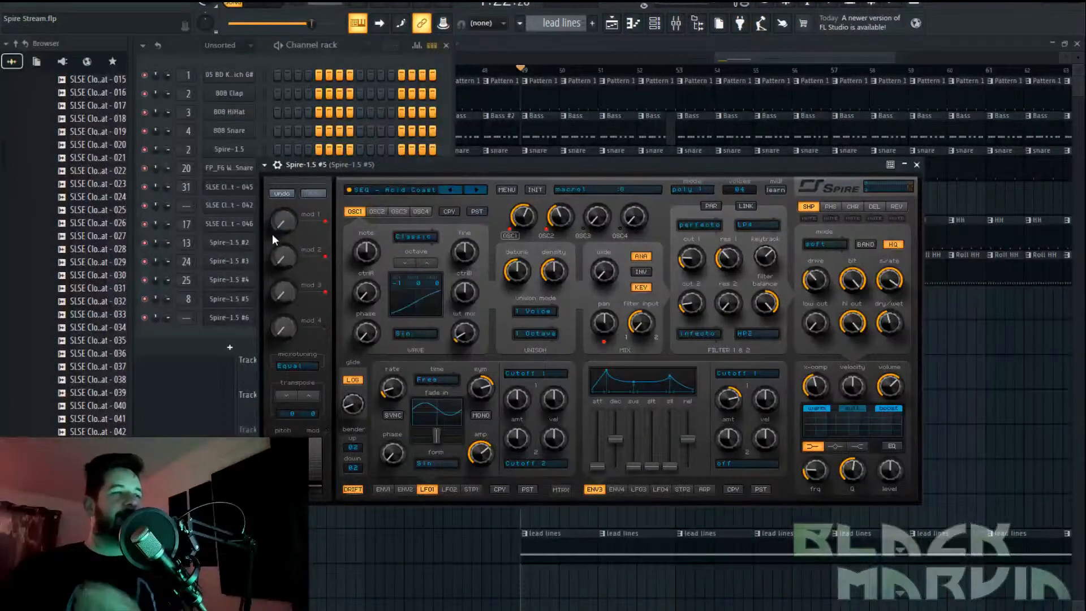
pyautogui.moveTo(288, 222); pyautogui.dragTo(301, 195)
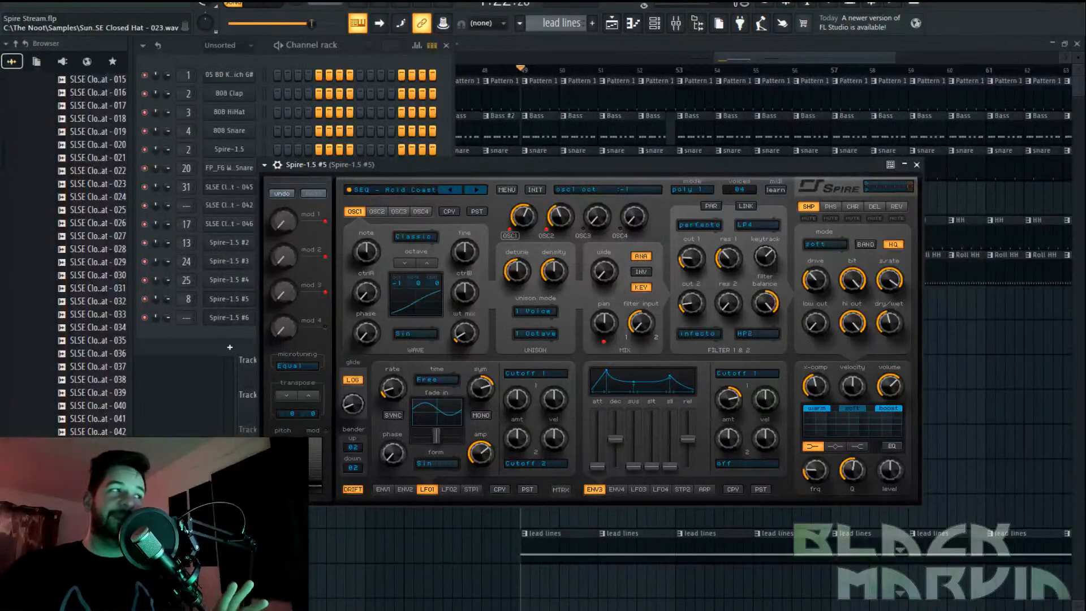
pyautogui.press('space')
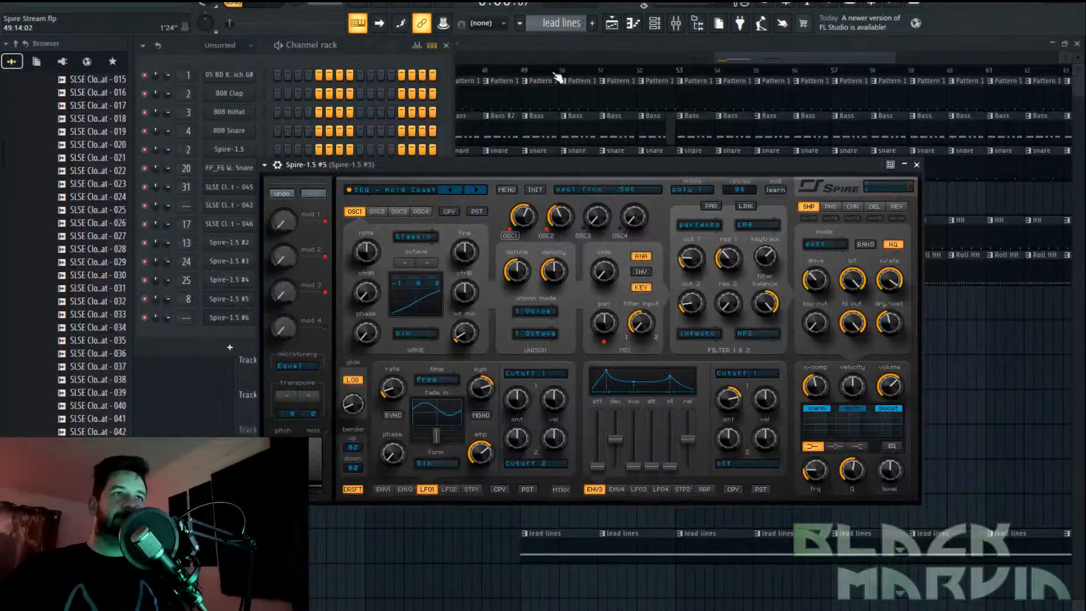
pyautogui.click(556, 74)
pyautogui.click(654, 24)
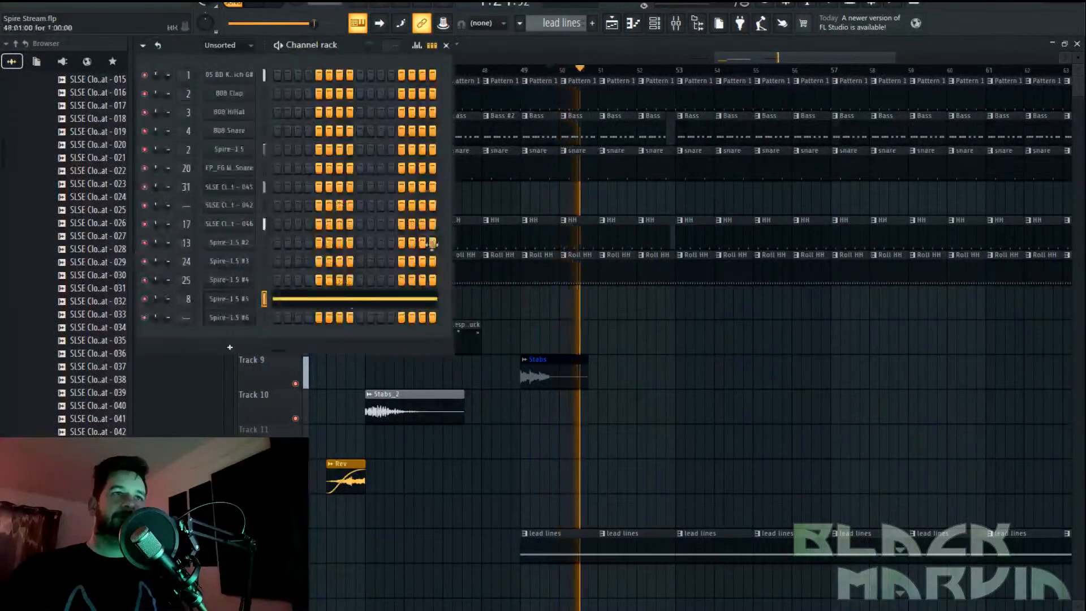
pyautogui.click(237, 300)
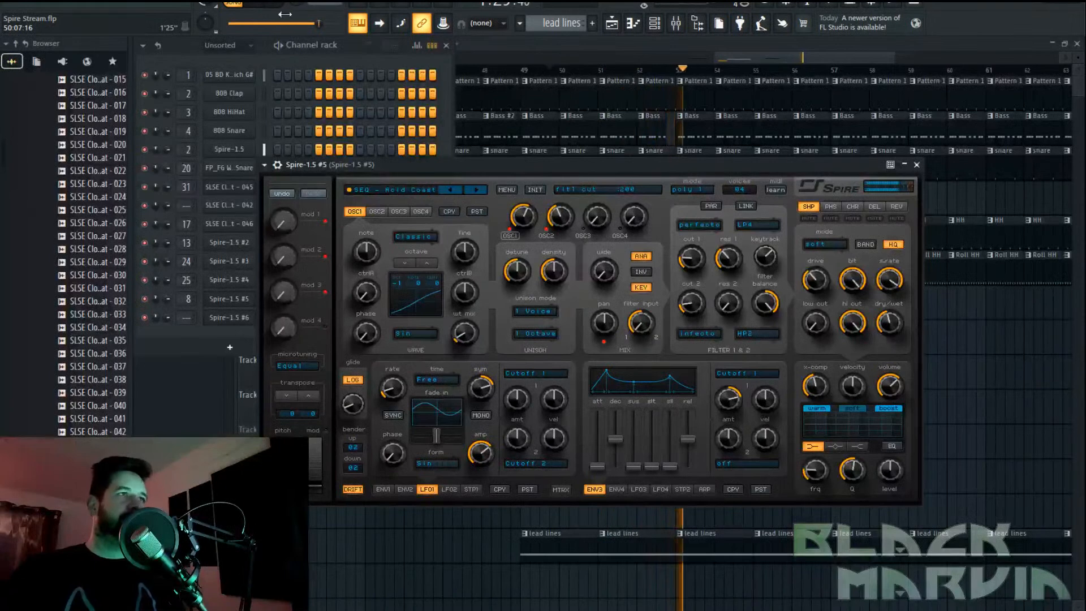
# Tweak mod 1 on Spire-1.5 #5 during playback, return it to 0, and create an automation clip for it
pyautogui.press('space')
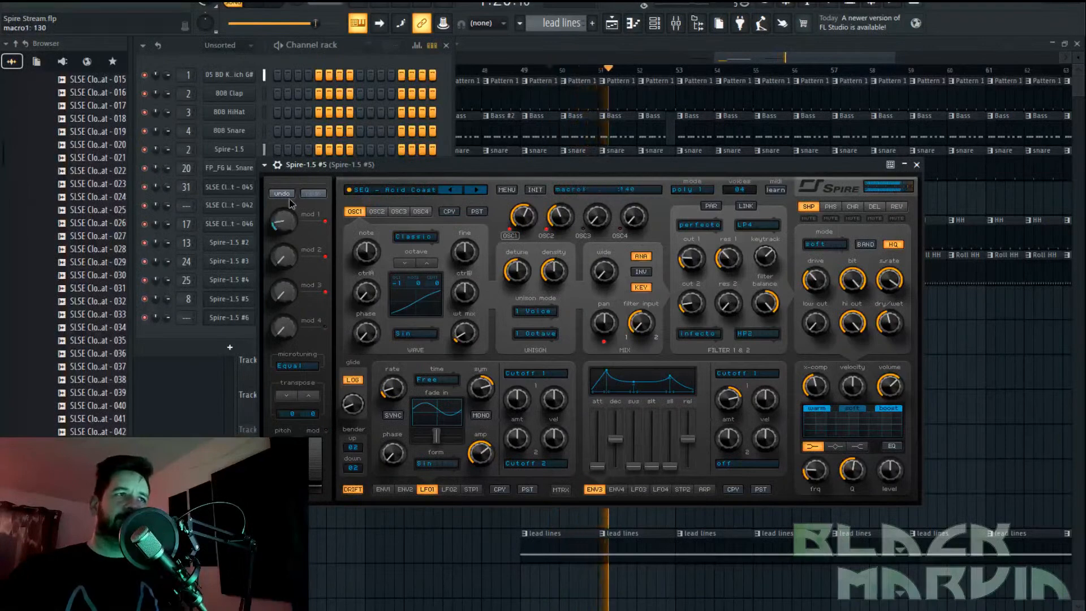
pyautogui.click(158, 7)
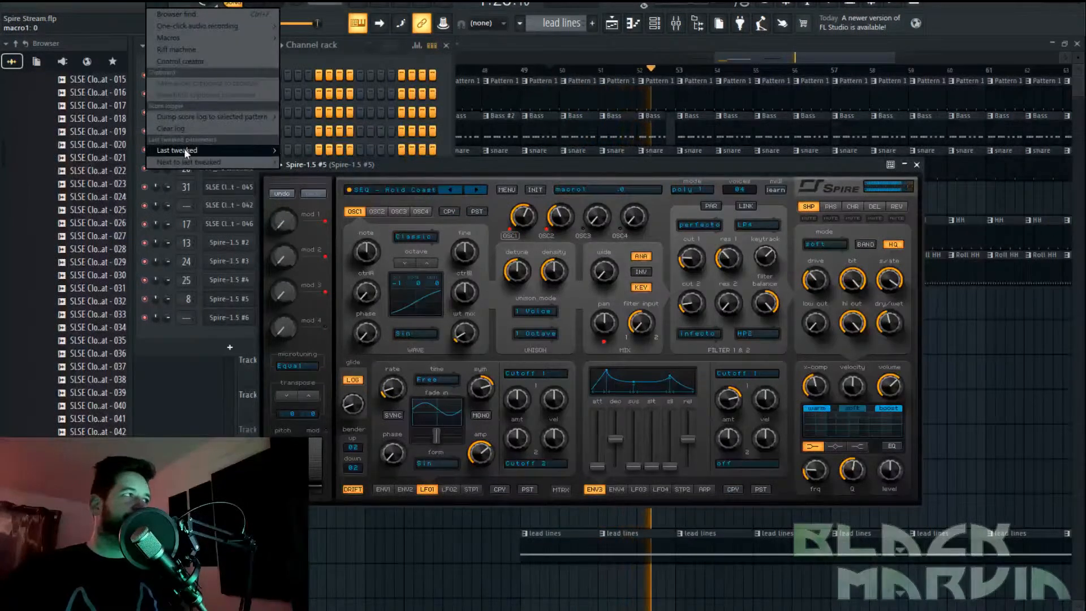
pyautogui.moveTo(185, 150)
pyautogui.click(326, 233)
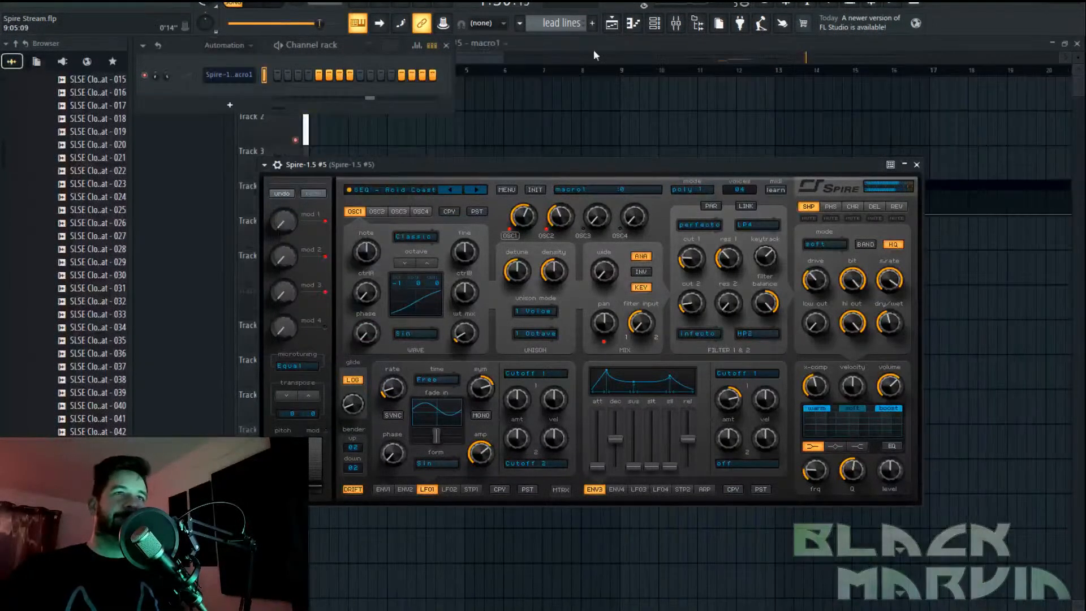
# Move the Spire-1.5 #5 macro1 automation clip to Track 15, directly below the lead lines, while playing from bar 49
pyautogui.moveTo(489, 59); pyautogui.dragTo(836, 57)
pyautogui.click(591, 70)
pyautogui.scroll(-1, 790, 311)
pyautogui.moveTo(620, 153); pyautogui.dragTo(623, 563)
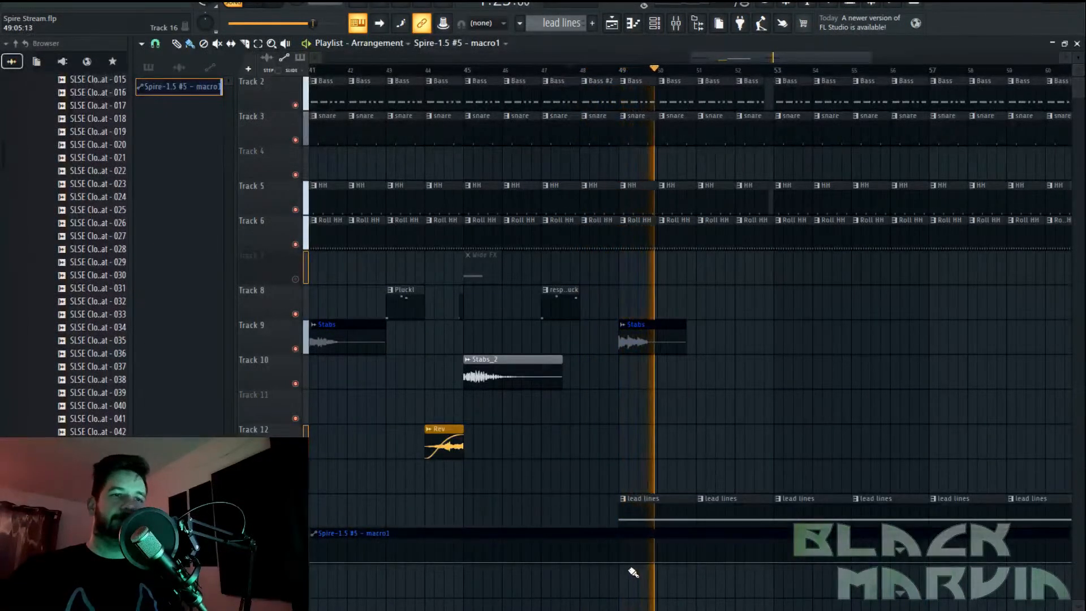
# Shape a rising macro1 ramp on Track 15 from a point at bar 49 up to 53% at bar 65
pyautogui.scroll(-3, 725, 78)
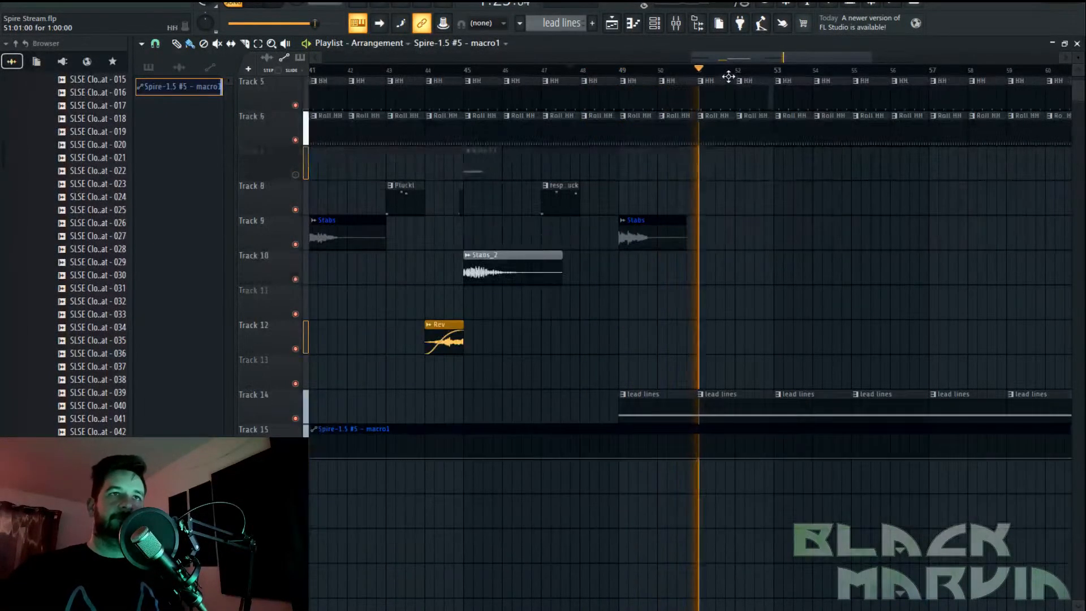
pyautogui.scroll(-2, 730, 79)
pyautogui.moveTo(772, 59); pyautogui.dragTo(832, 60)
pyautogui.moveTo(829, 457); pyautogui.dragTo(851, 449)
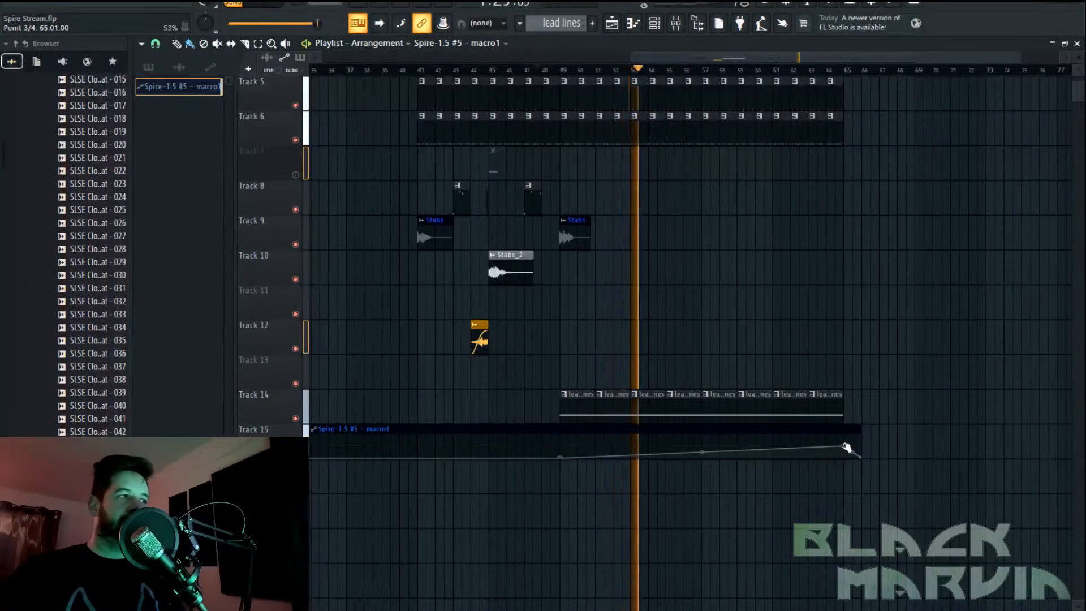
# Bend the macro1 automation ramp on Track 15 with a point at bar 53 set to 8%, then check the later section during playback
pyautogui.scroll(2, 662, 71)
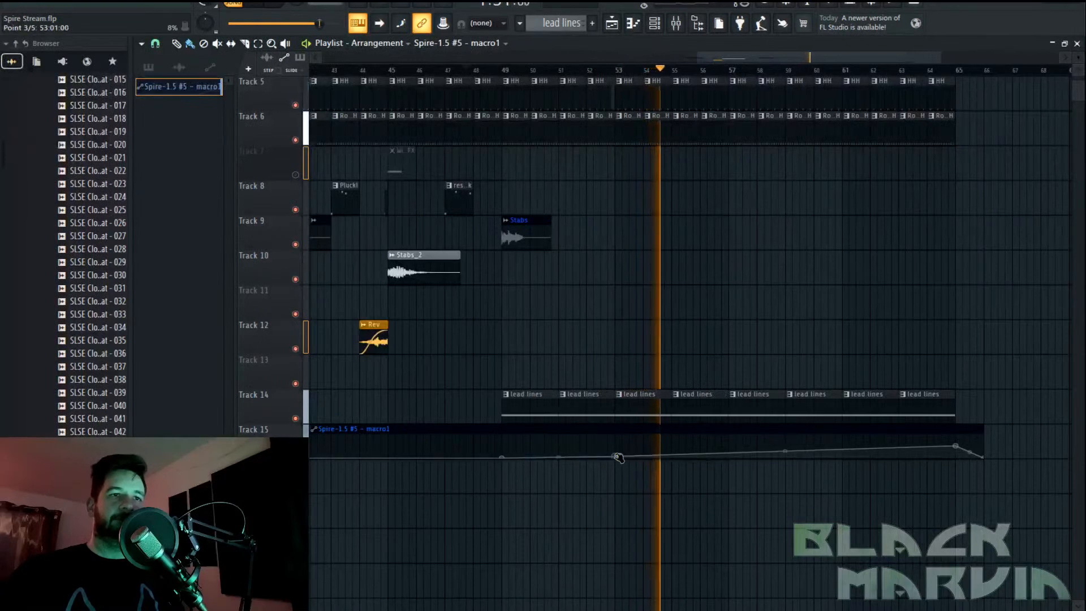
pyautogui.click(672, 454)
pyautogui.click(728, 451)
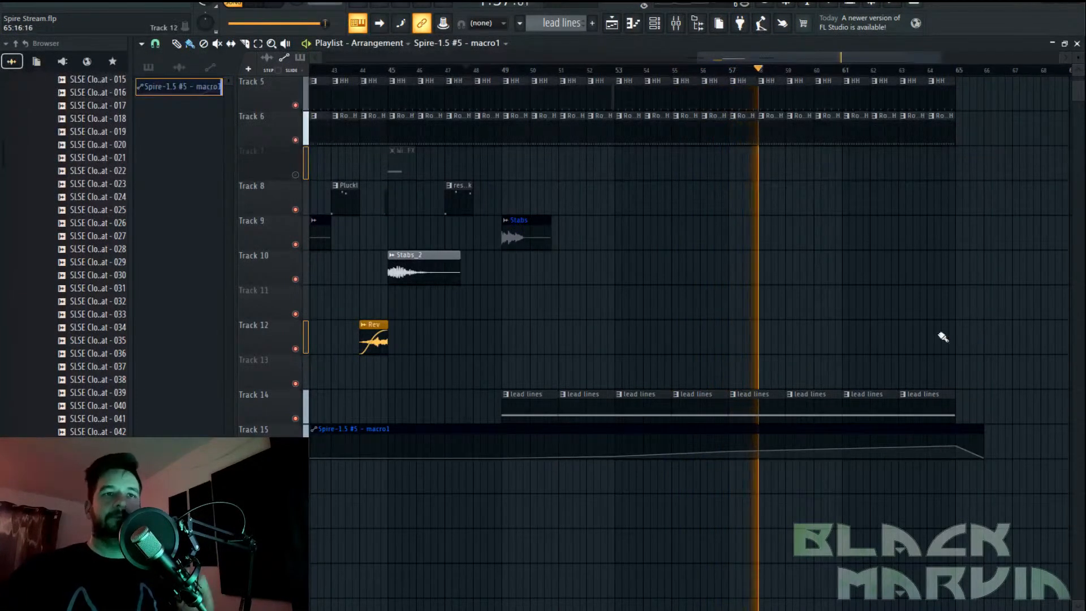
pyautogui.press('space')
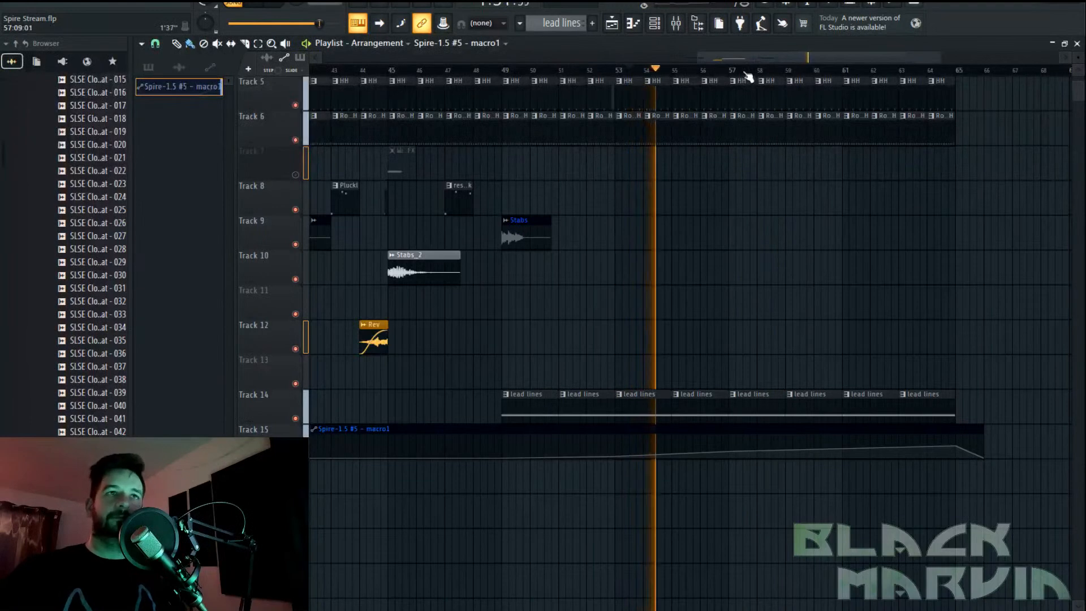
# Make the macro1 automation on Track 15 peak at bar 56 and drop to the clip's floor at bar 57, checking it in playback
pyautogui.scroll(2, 746, 76)
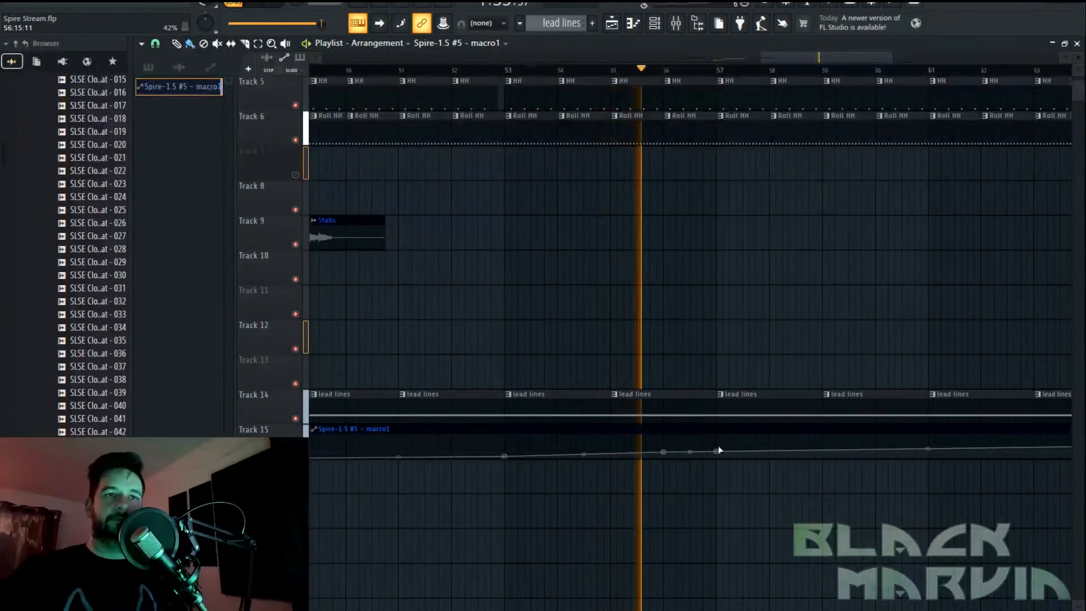
pyautogui.moveTo(718, 451); pyautogui.dragTo(718, 458)
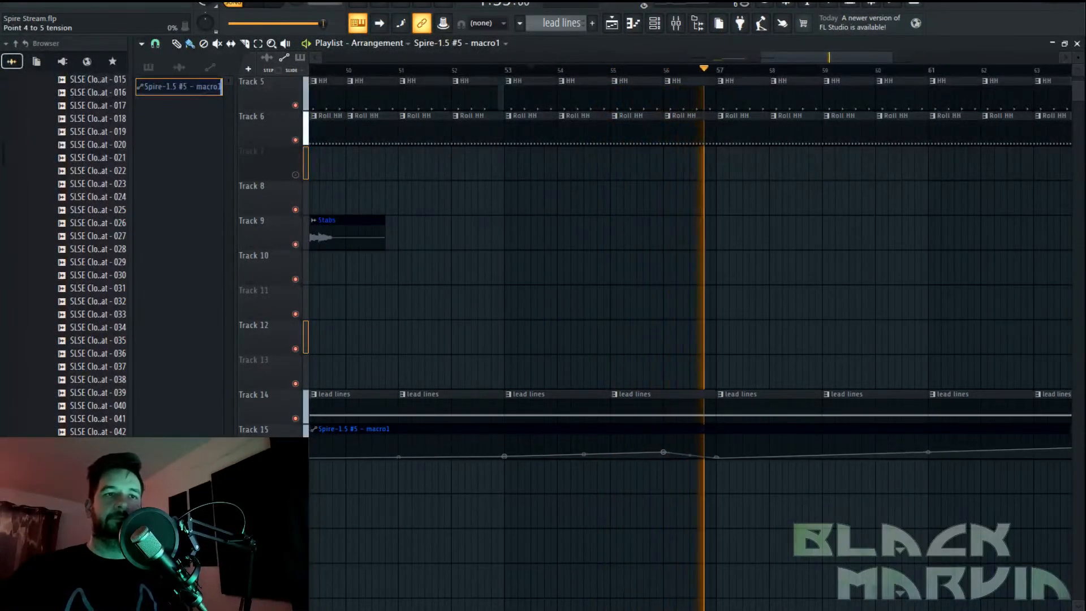
pyautogui.press('space')
pyautogui.press('space')
pyautogui.press('space')
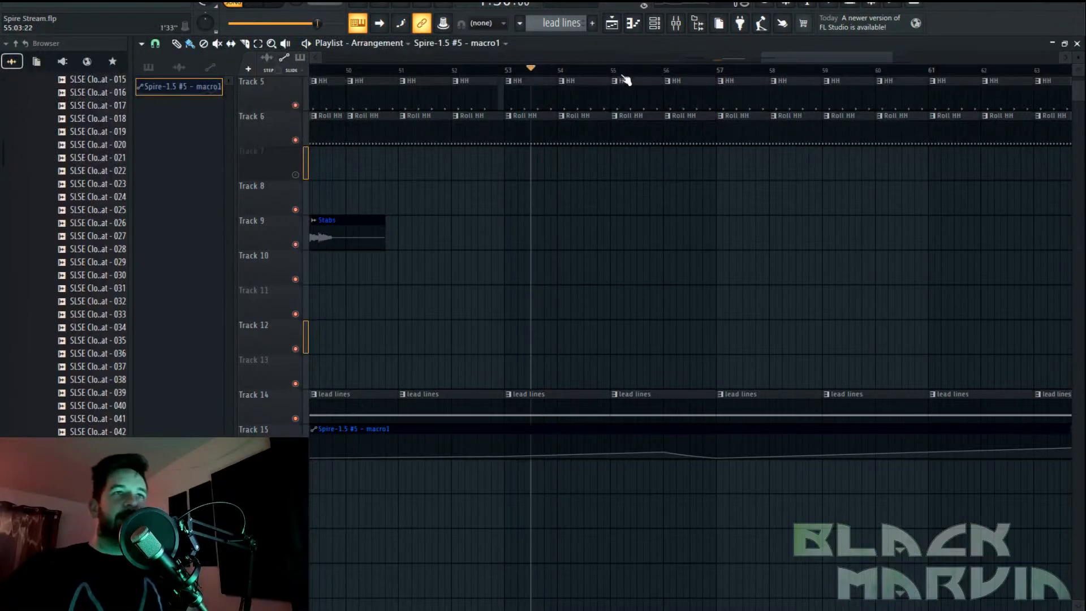
# Copy the pluck and response pluck clips on Track 8 to bars 51 and 55, and delete the short leftover slice at bar 53
pyautogui.scroll(-5, 622, 77)
pyautogui.scroll(4, 678, 200)
pyautogui.scroll(4, 778, 81)
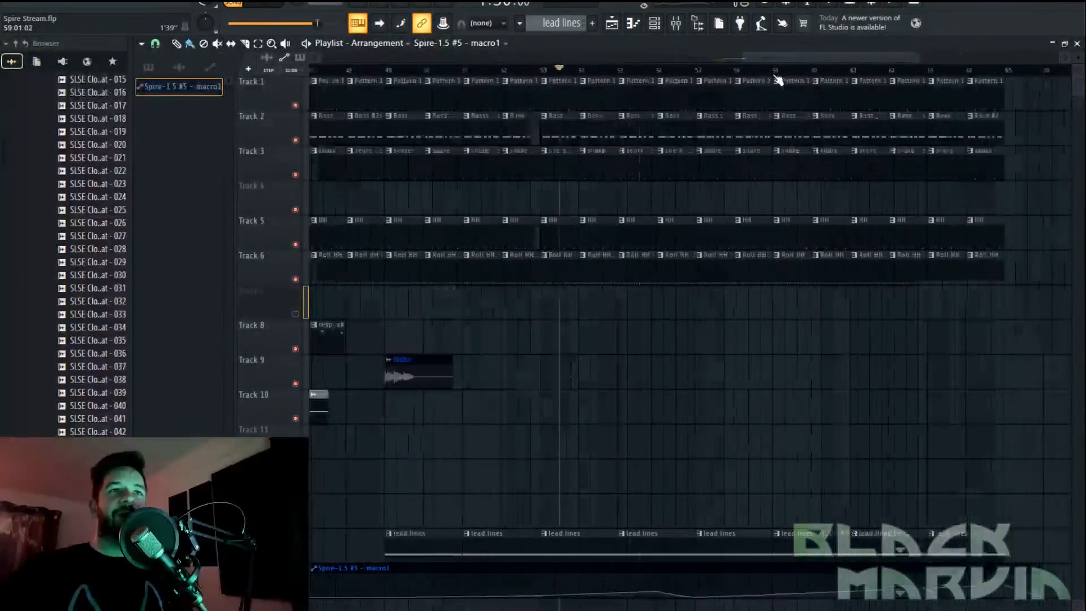
pyautogui.scroll(-3, 772, 81)
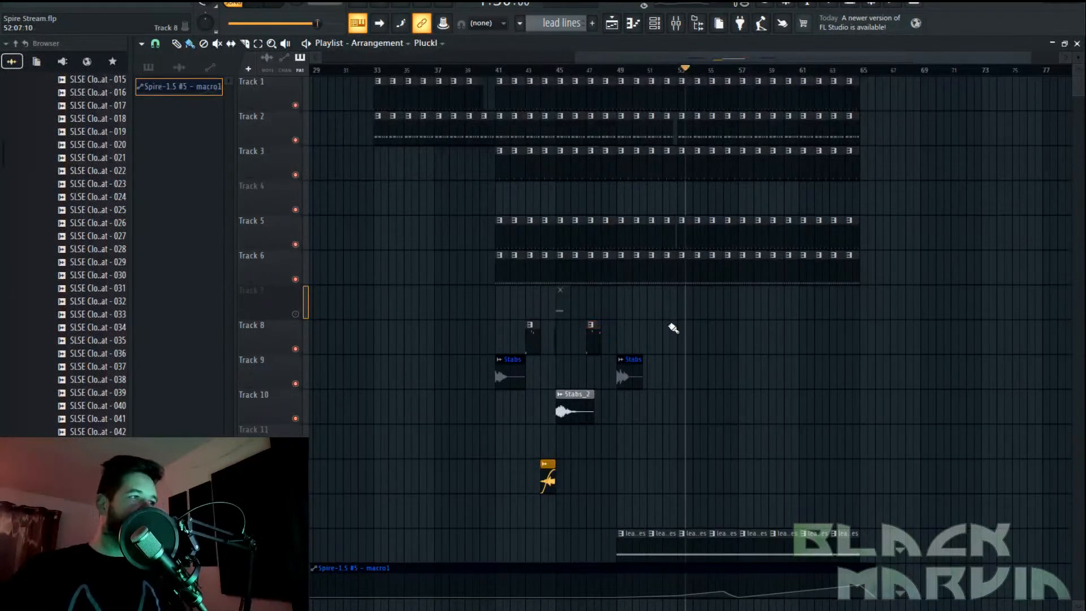
pyautogui.moveTo(621, 345); pyautogui.dragTo(660, 348)
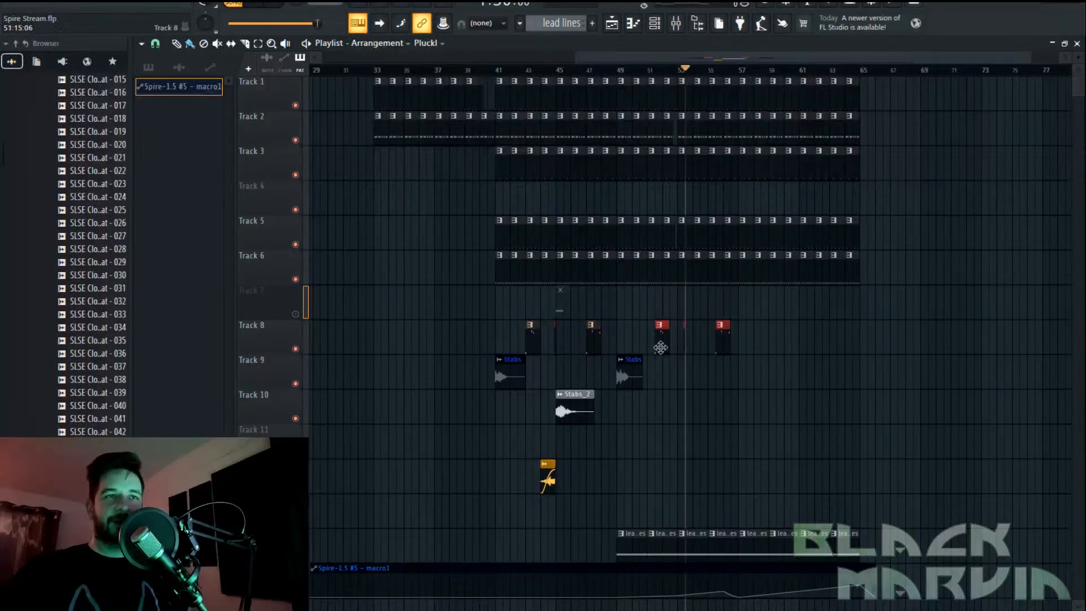
pyautogui.click(681, 345)
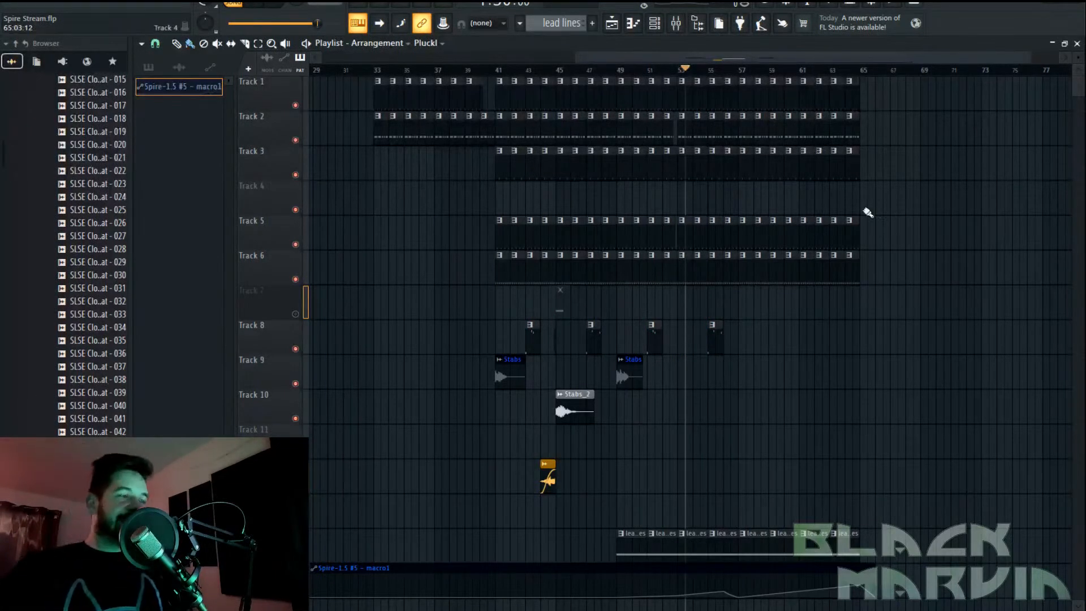
# Play from bar 49 and move OTT above Multipass in the mixer effect chain of Spire-1.5 #5
pyautogui.scroll(-3, 757, 127)
pyautogui.scroll(2, 743, 79)
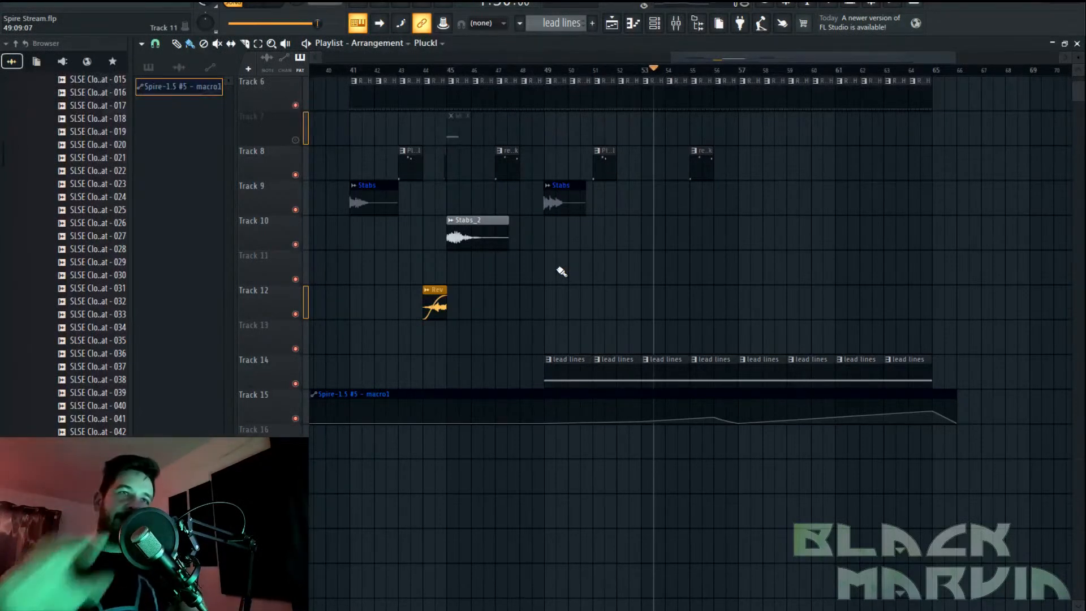
pyautogui.click(545, 70)
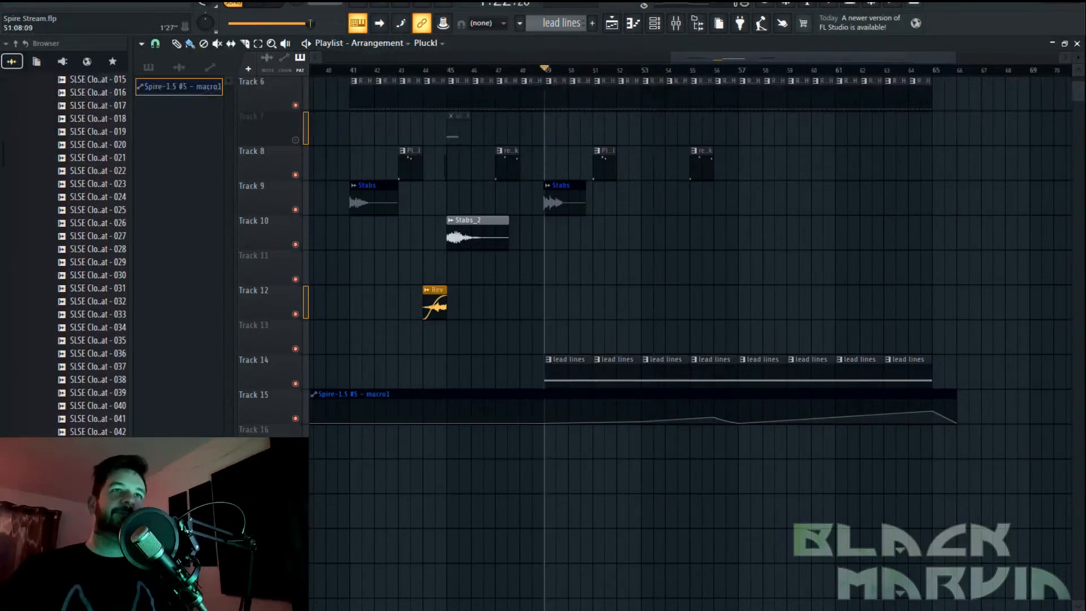
pyautogui.click(681, 25)
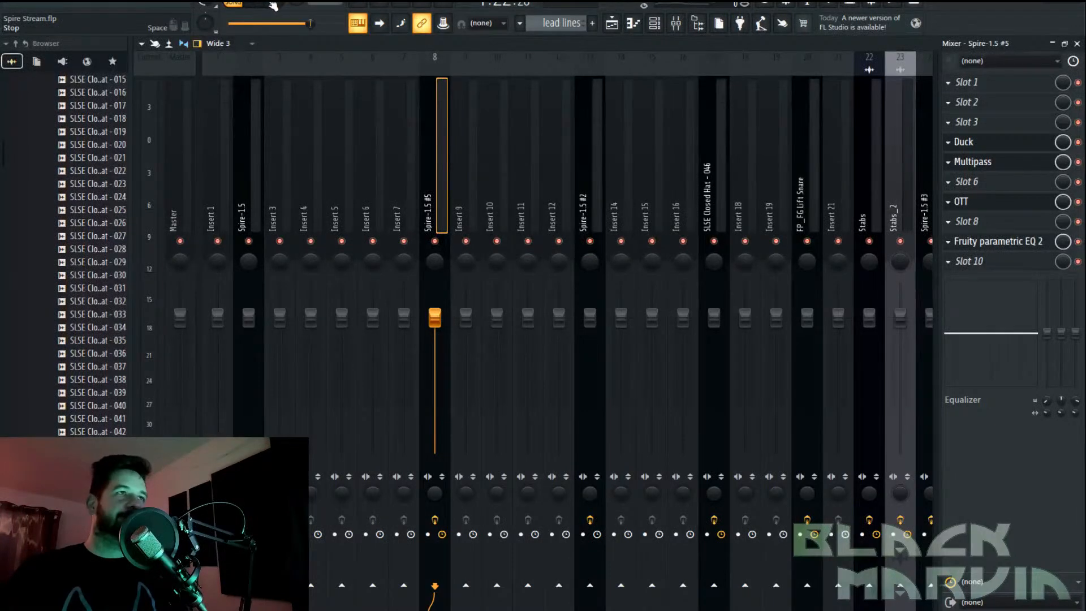
pyautogui.press('space')
pyautogui.scroll(2, 988, 210)
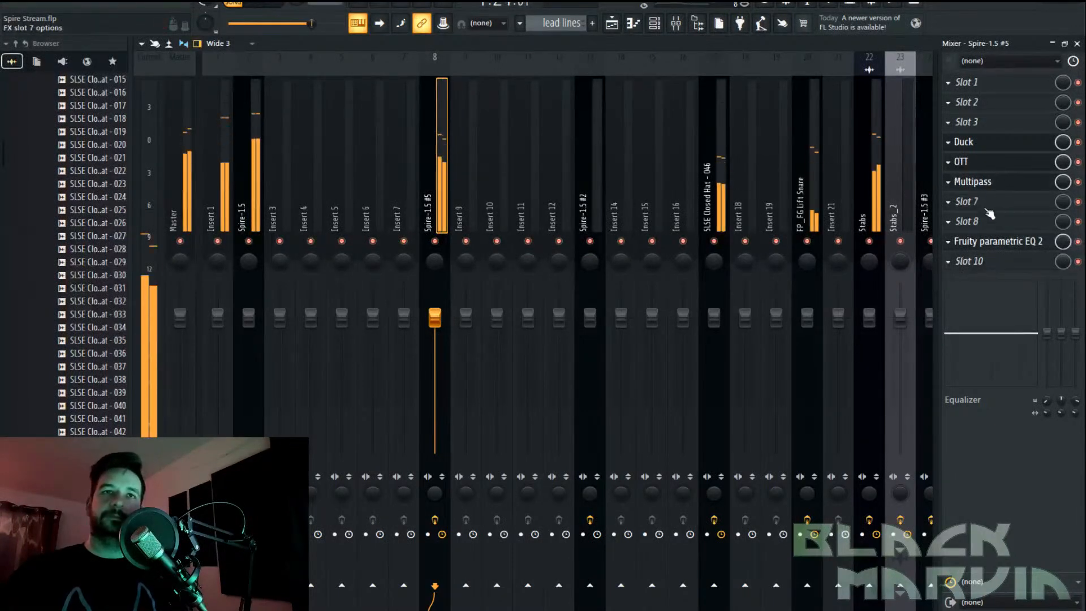
# Load a new Multipass into effect slot 7 of the Spire-1.5 #5 mixer track and reposition its window
pyautogui.click(935, 202)
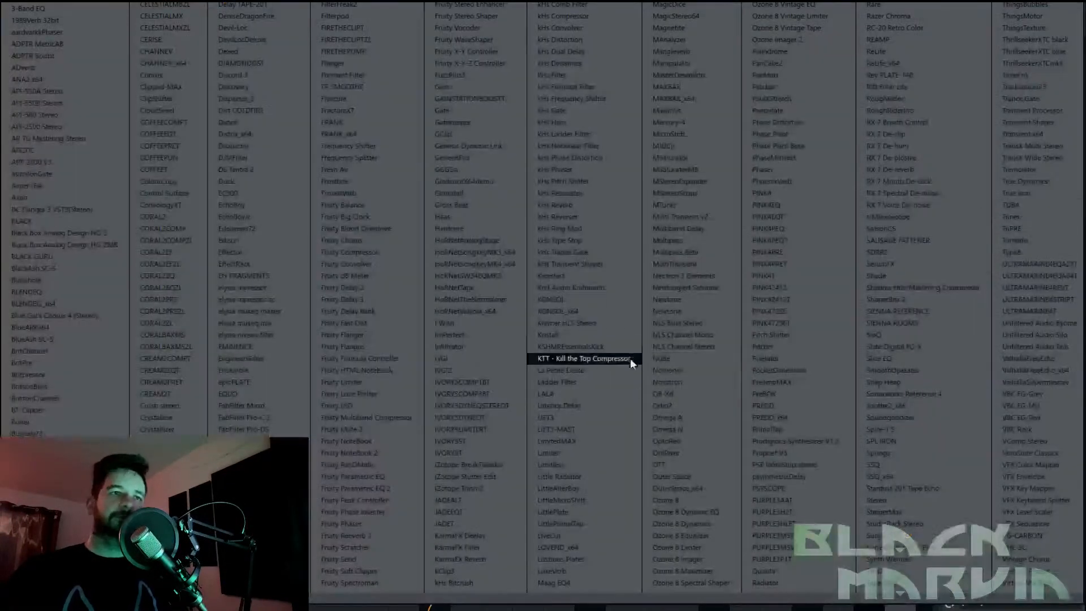
pyautogui.click(716, 240)
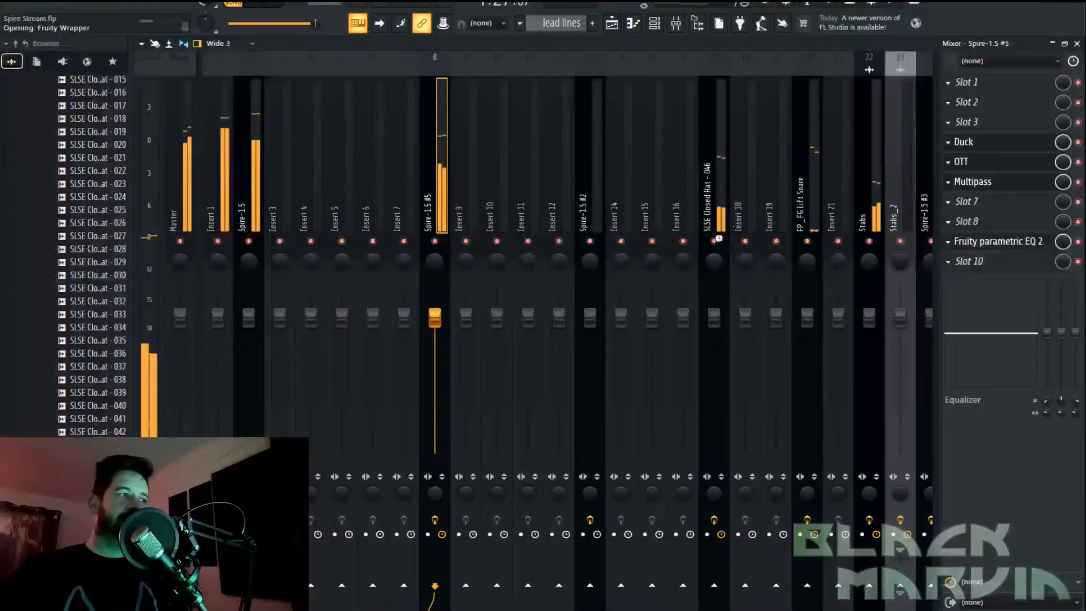
pyautogui.moveTo(530, 117); pyautogui.dragTo(525, 90)
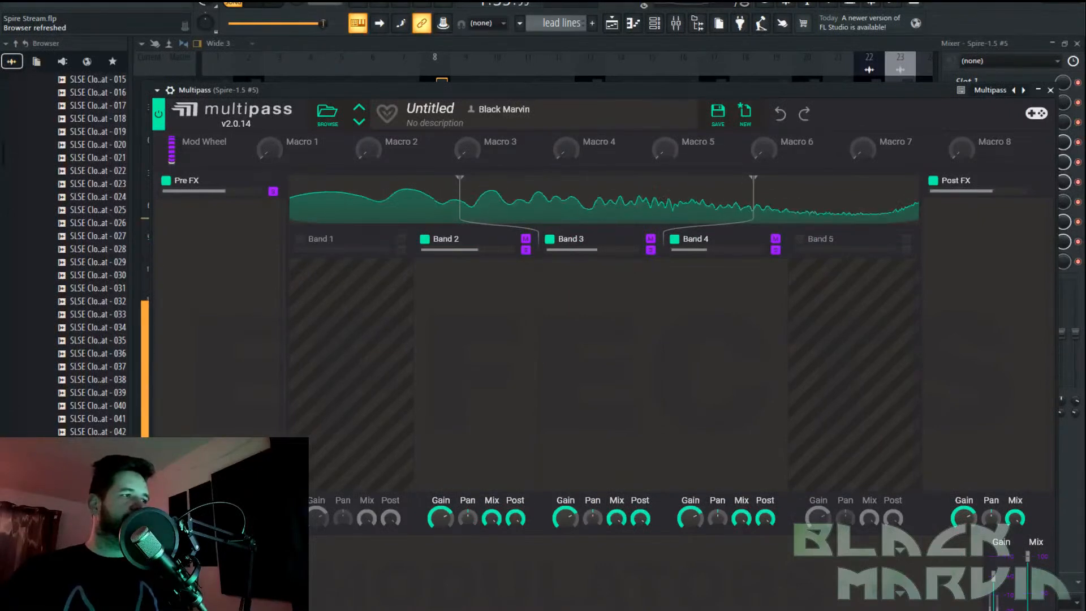
# Add a Filter effect to Band 3 of Multipass and set it to the band-pass type
pyautogui.click(621, 291)
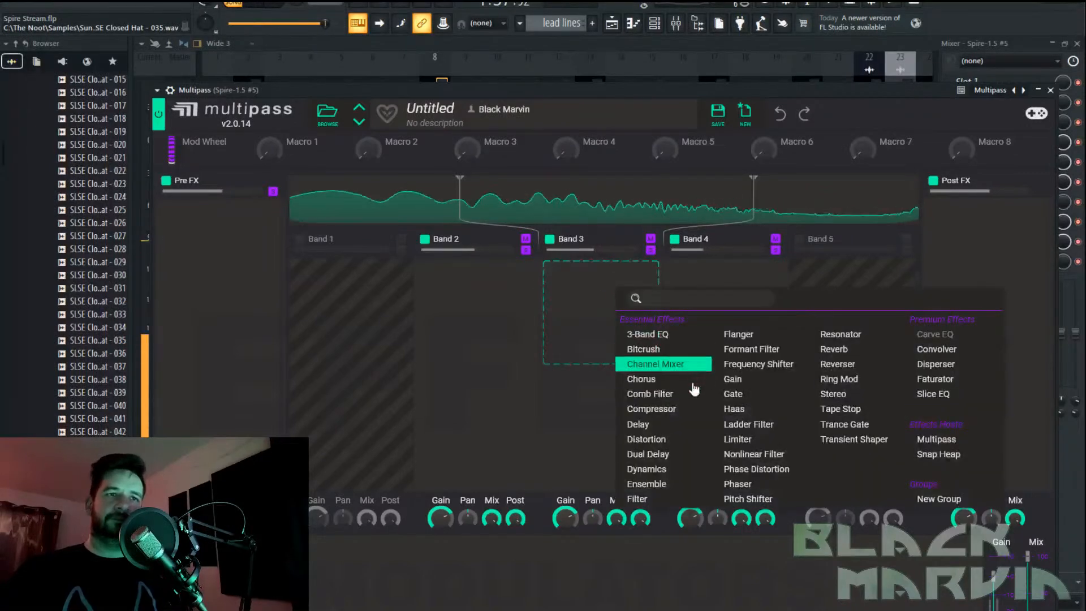
pyautogui.click(670, 500)
pyautogui.click(569, 341)
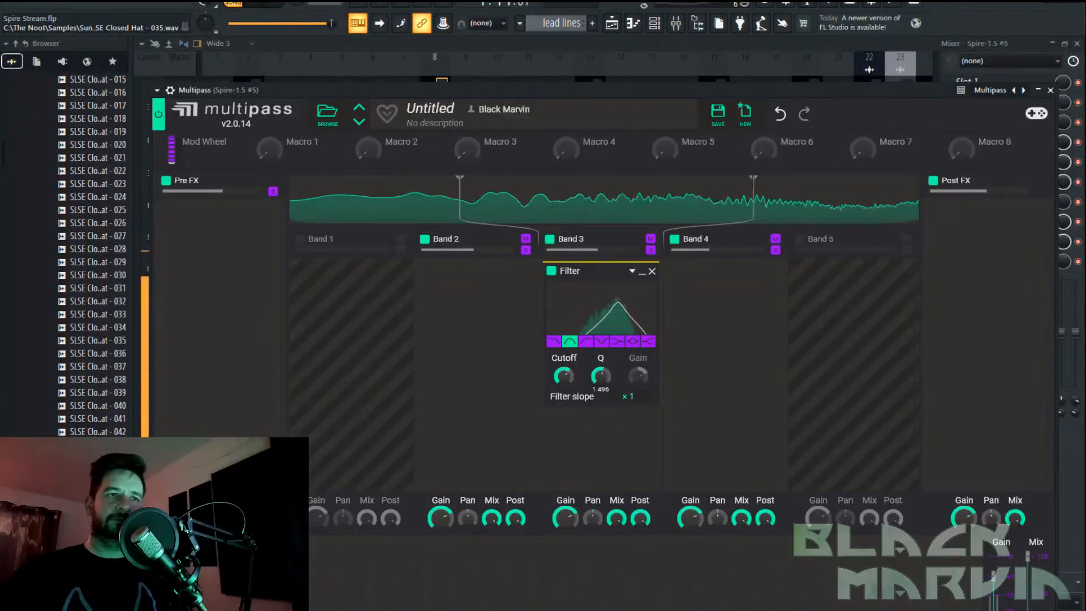
# Adjust the Band 3 filter's cutoff by ear, restarting playback from bar 49 with the Multipass window moved fully into view
pyautogui.moveTo(564, 375); pyautogui.dragTo(564, 383)
pyautogui.click(276, 1)
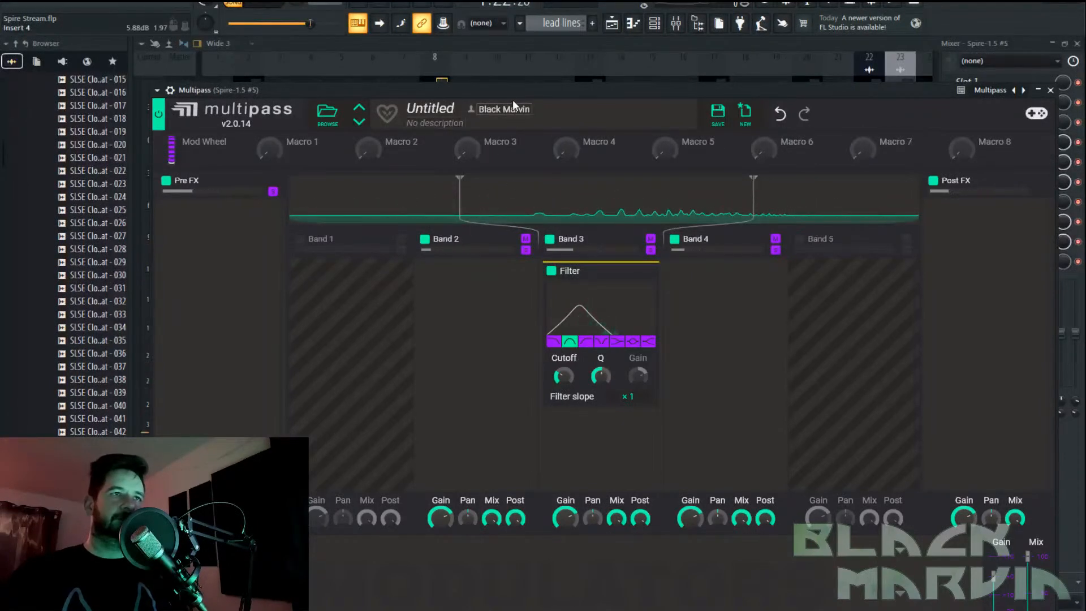
pyautogui.moveTo(513, 102); pyautogui.dragTo(517, 46)
pyautogui.press('space')
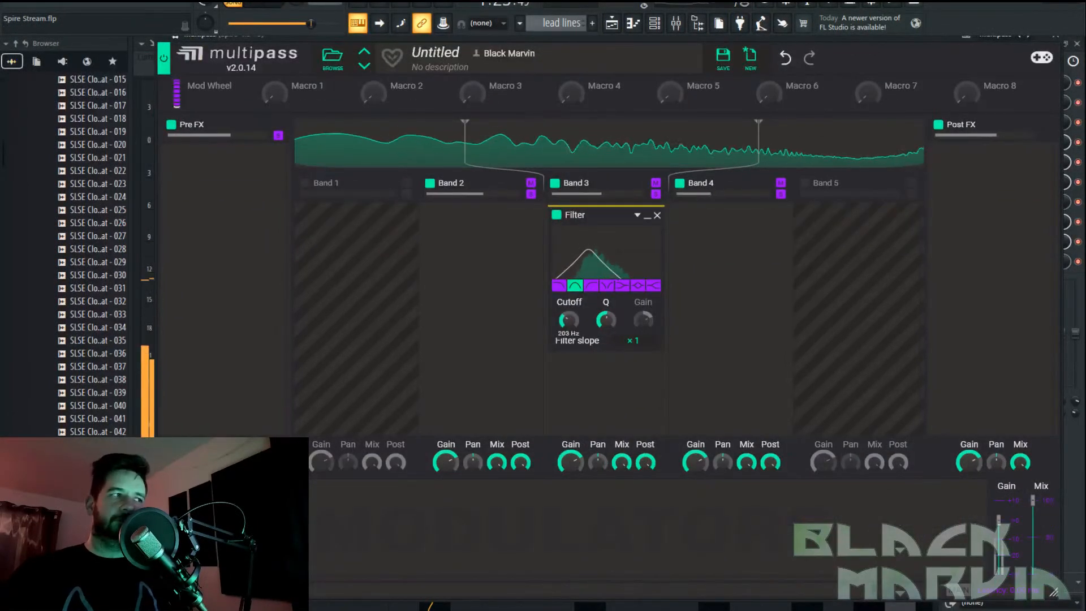
pyautogui.moveTo(574, 324); pyautogui.dragTo(574, 337)
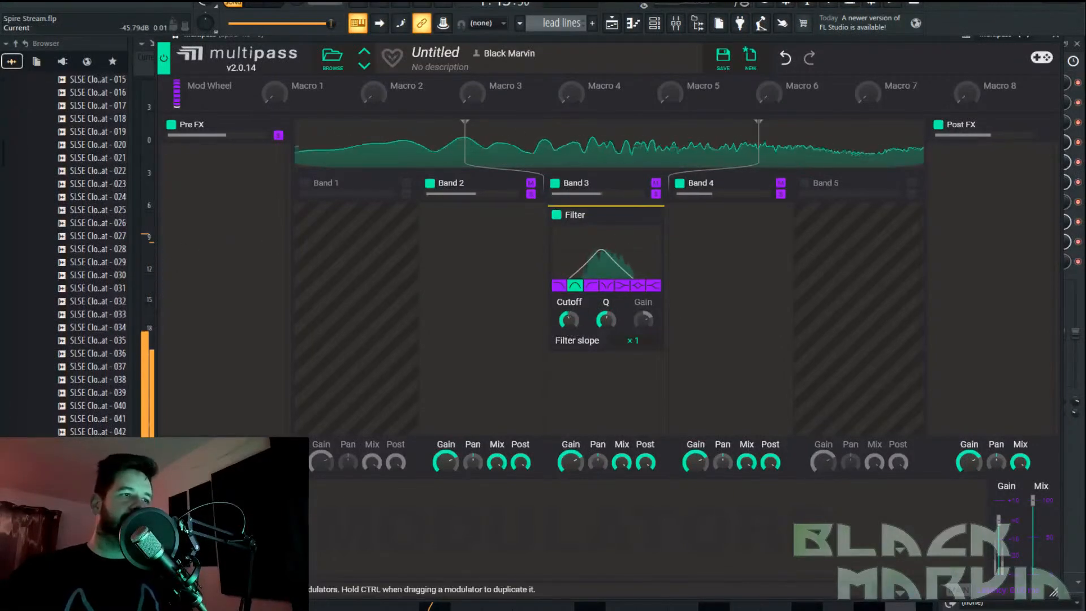
# Add a Pyramid LFO in Multipass, assign it to the Band 3 filter's cutoff, and adjust the modulation
pyautogui.click(232, 447)
pyautogui.click(243, 470)
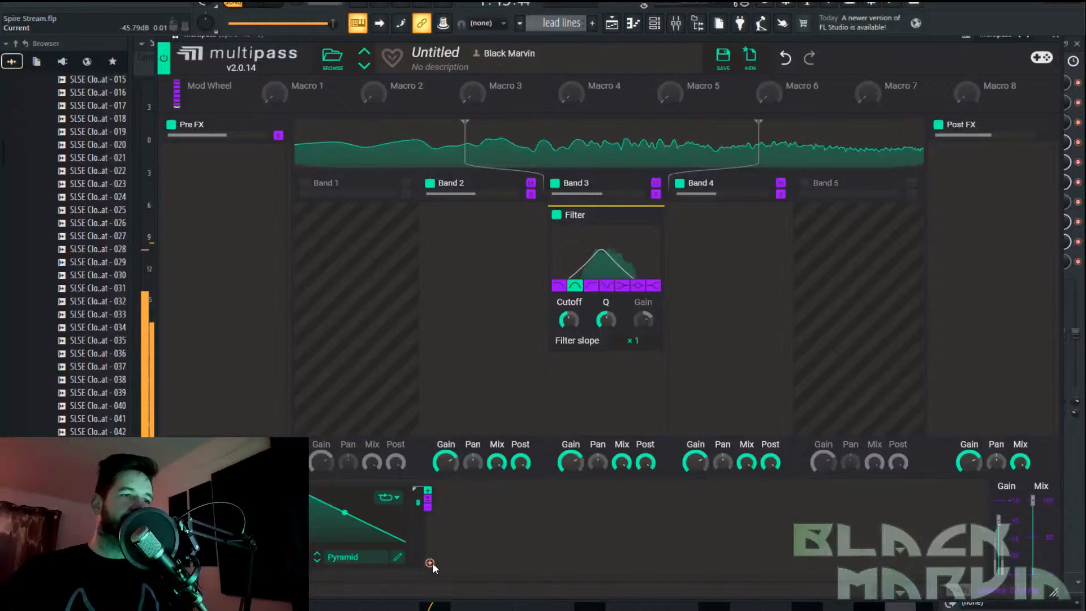
pyautogui.moveTo(579, 335); pyautogui.dragTo(569, 325)
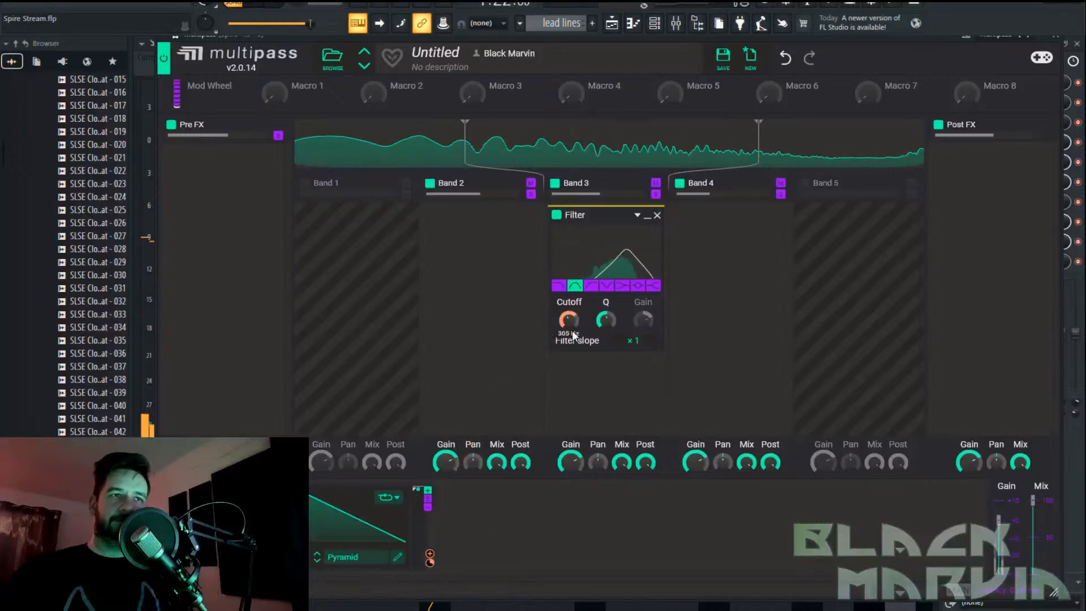
pyautogui.moveTo(571, 335)
pyautogui.moveTo(570, 335); pyautogui.dragTo(570, 333)
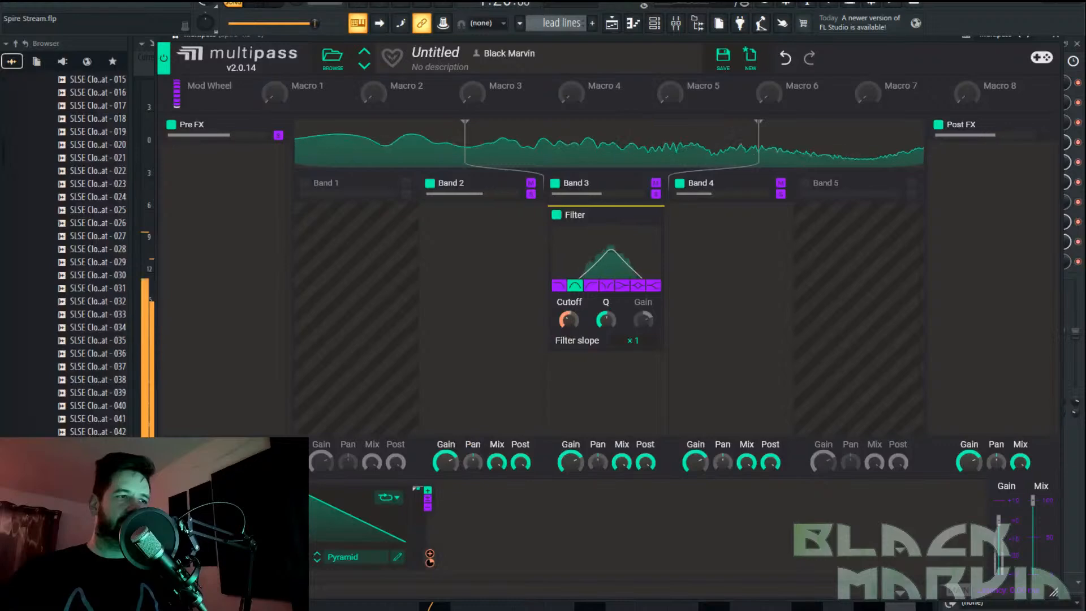
# Duplicate the Pyramid LFO and copy the Band 3 Filter to Band 4, discarding the first trial copy
pyautogui.moveTo(603, 226)
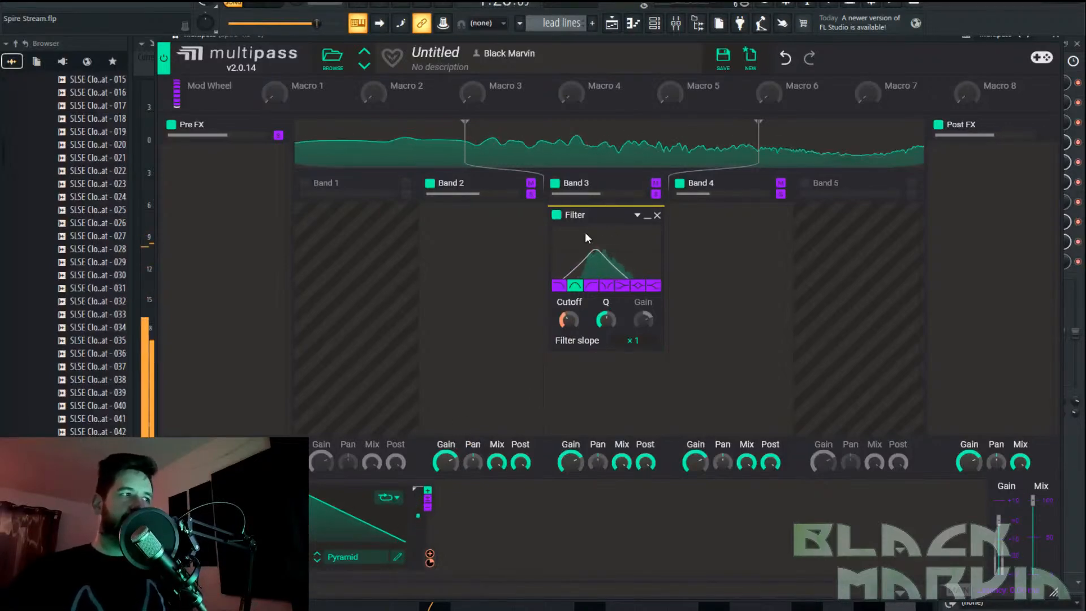
pyautogui.moveTo(640, 222); pyautogui.dragTo(730, 218)
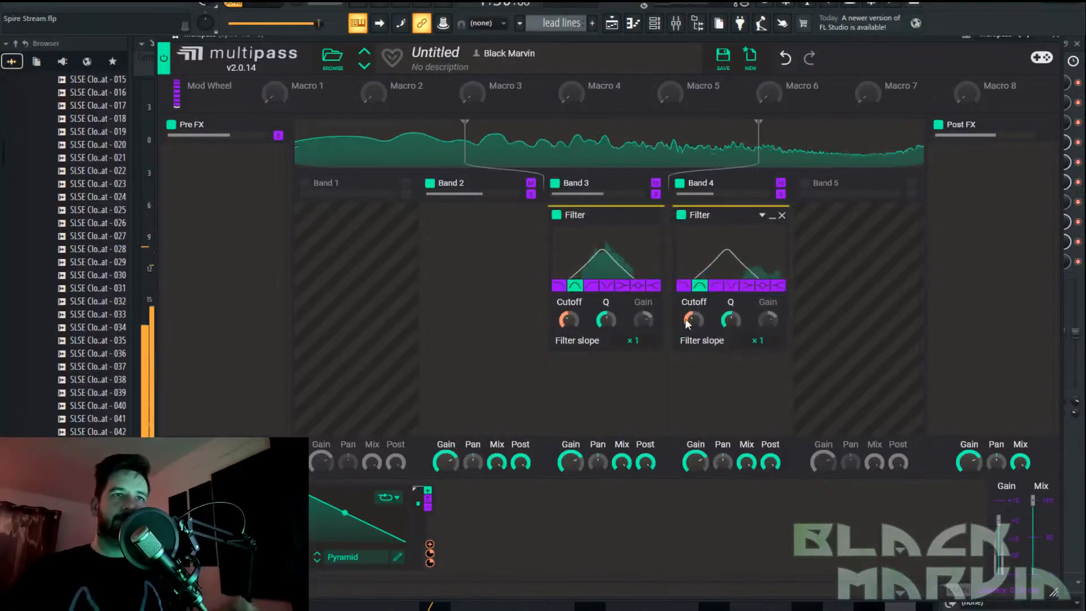
pyautogui.click(782, 215)
pyautogui.moveTo(276, 524); pyautogui.dragTo(563, 524)
pyautogui.moveTo(619, 215); pyautogui.dragTo(730, 249)
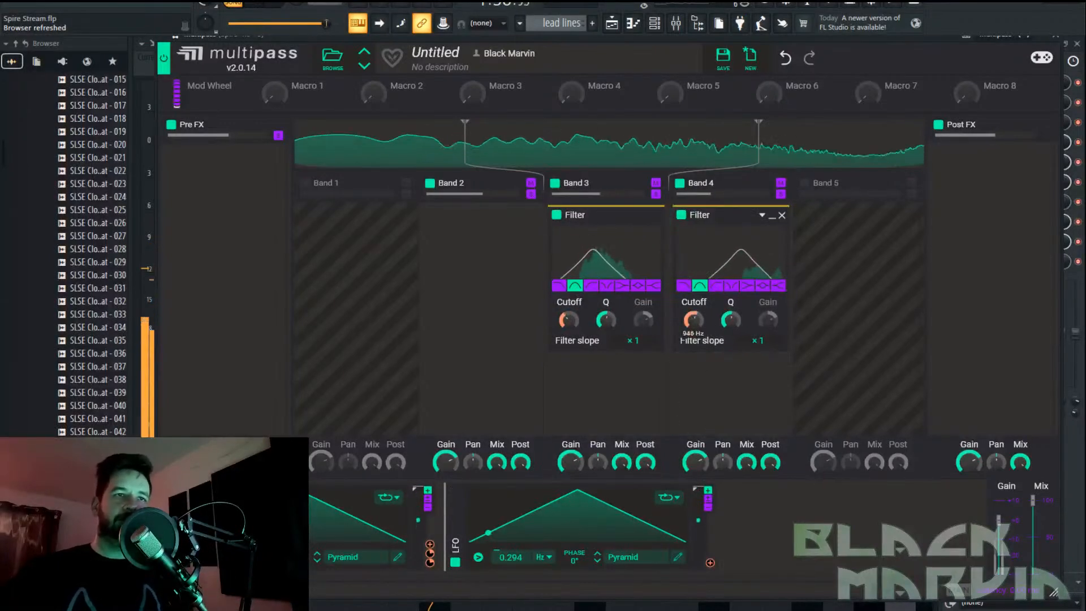
# Set the second LFO's rate to 0.621 Hz, audition the two modulated filters, and stop playback
pyautogui.moveTo(517, 561); pyautogui.dragTo(514, 557)
pyautogui.scroll(4, 515, 558)
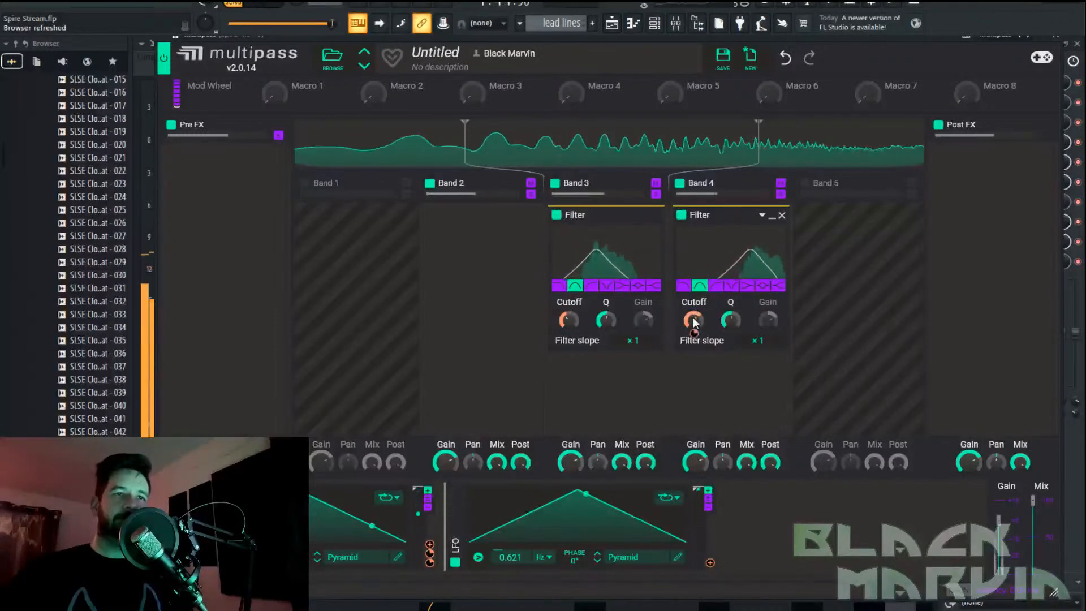
pyautogui.moveTo(695, 335)
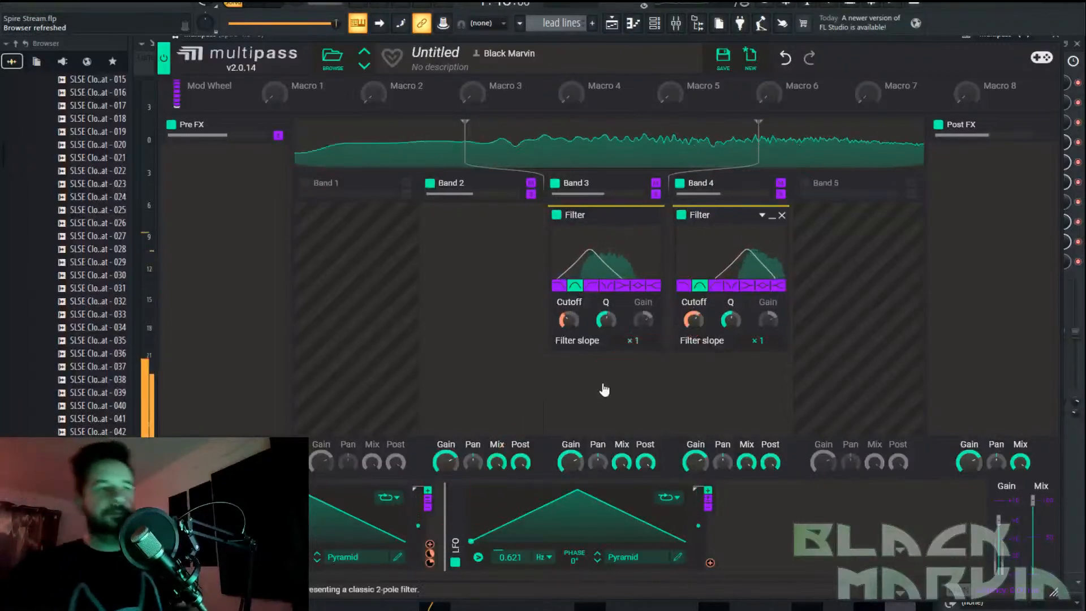
pyautogui.press('space')
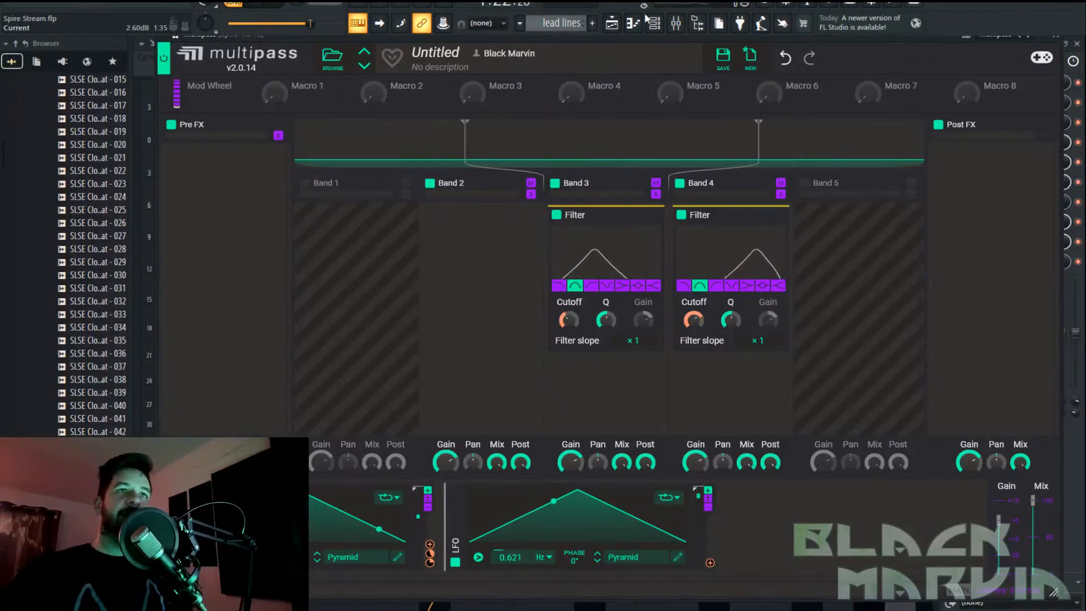
# Return to the playlist and review the arrangement across all tracks around bars 49 to 65
pyautogui.click(611, 22)
pyautogui.scroll(-2, 630, 74)
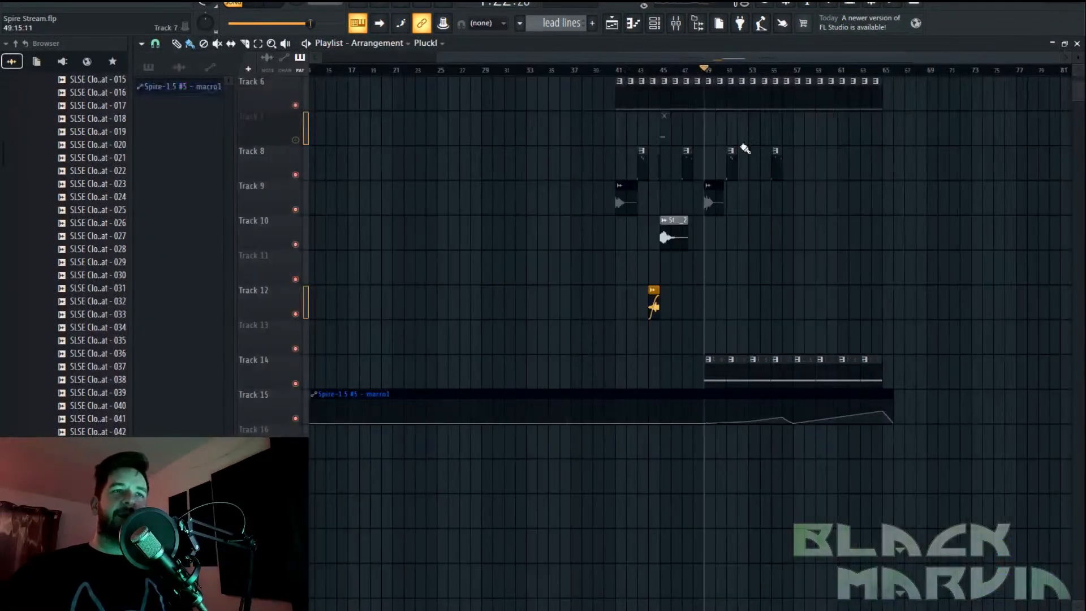
pyautogui.scroll(5, 694, 121)
pyautogui.scroll(5, 787, 75)
pyautogui.scroll(-2, 549, 256)
pyautogui.scroll(-5, 504, 75)
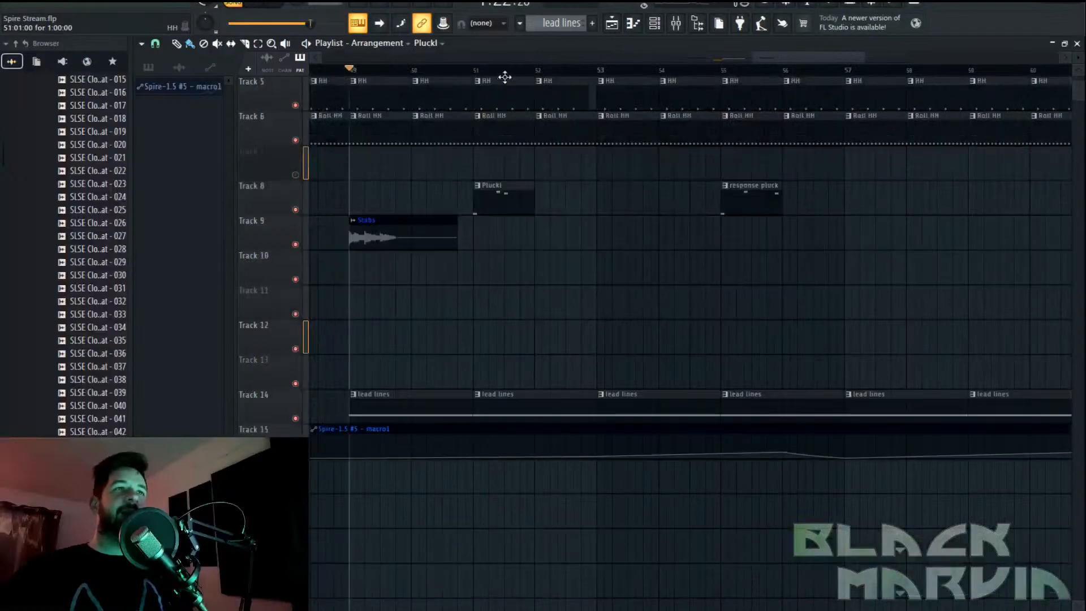
pyautogui.scroll(-3, 519, 77)
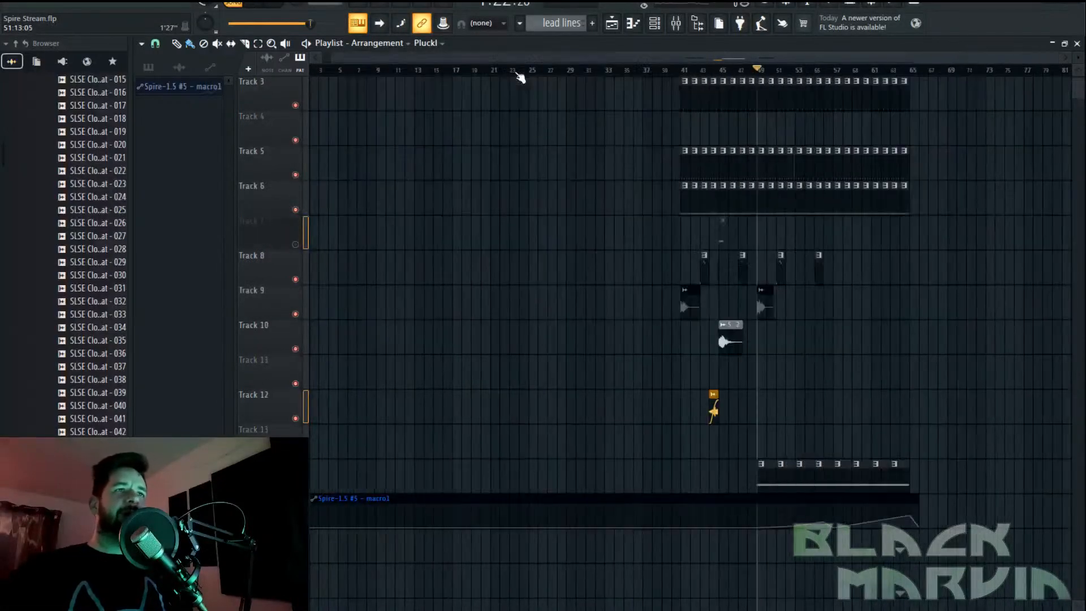
pyautogui.scroll(2, 854, 194)
pyautogui.scroll(3, 812, 77)
pyautogui.scroll(3, 809, 71)
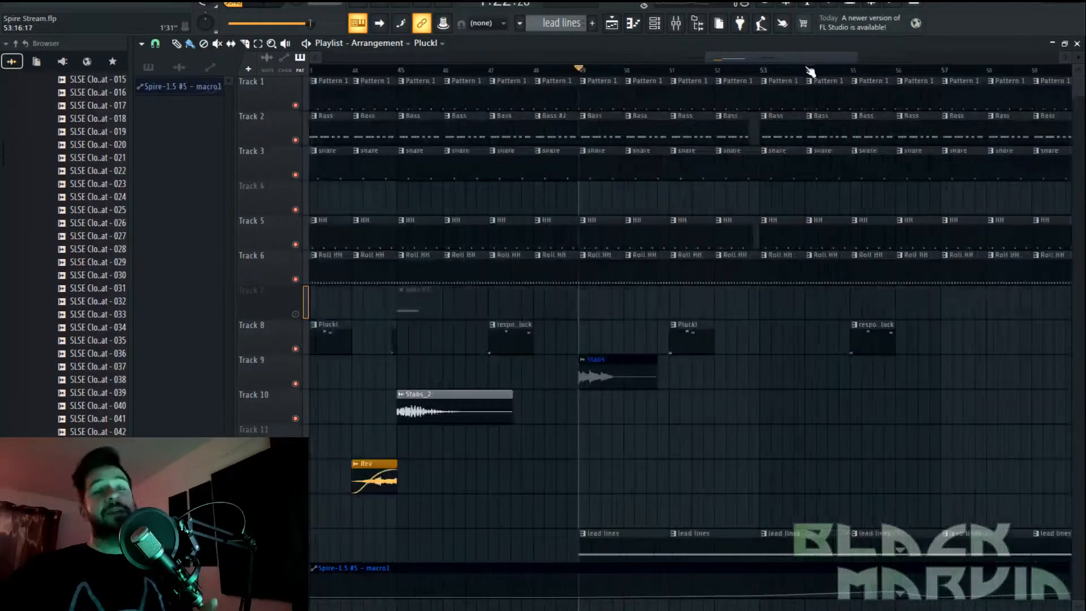
# Review the clips and macro1 automation from bar 49 to 65 and place the playhead at bar 57
pyautogui.scroll(-5, 797, 91)
pyautogui.scroll(1, 807, 61)
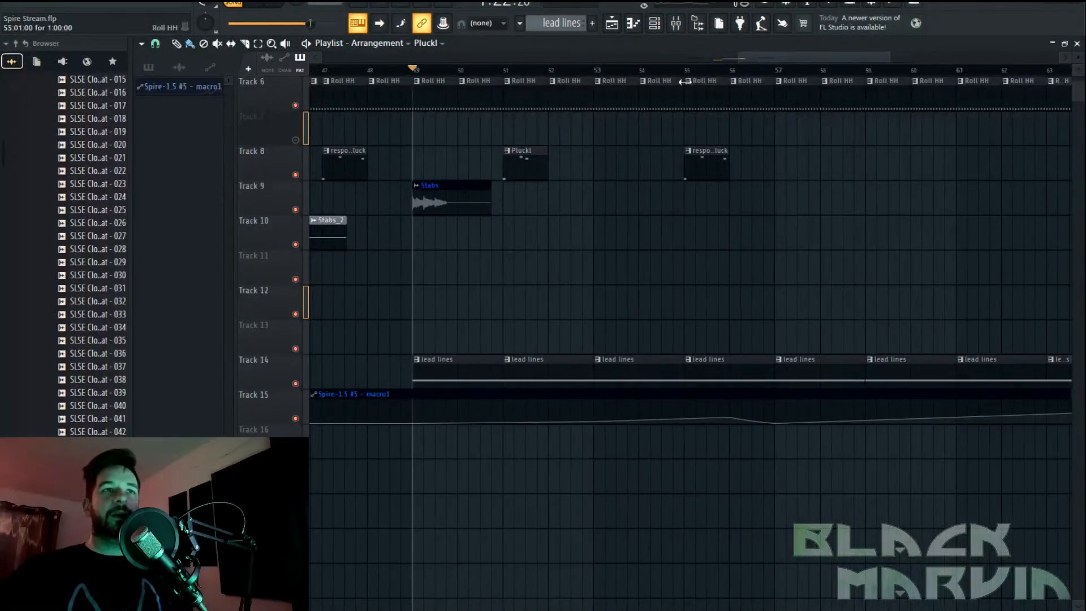
pyautogui.scroll(-3, 690, 73)
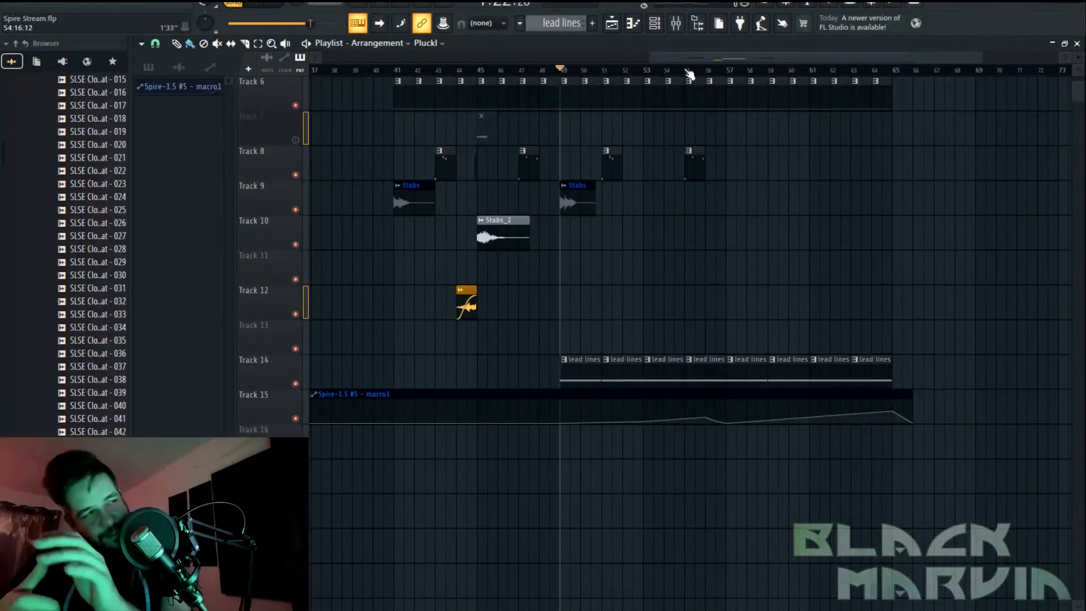
pyautogui.scroll(2, 690, 72)
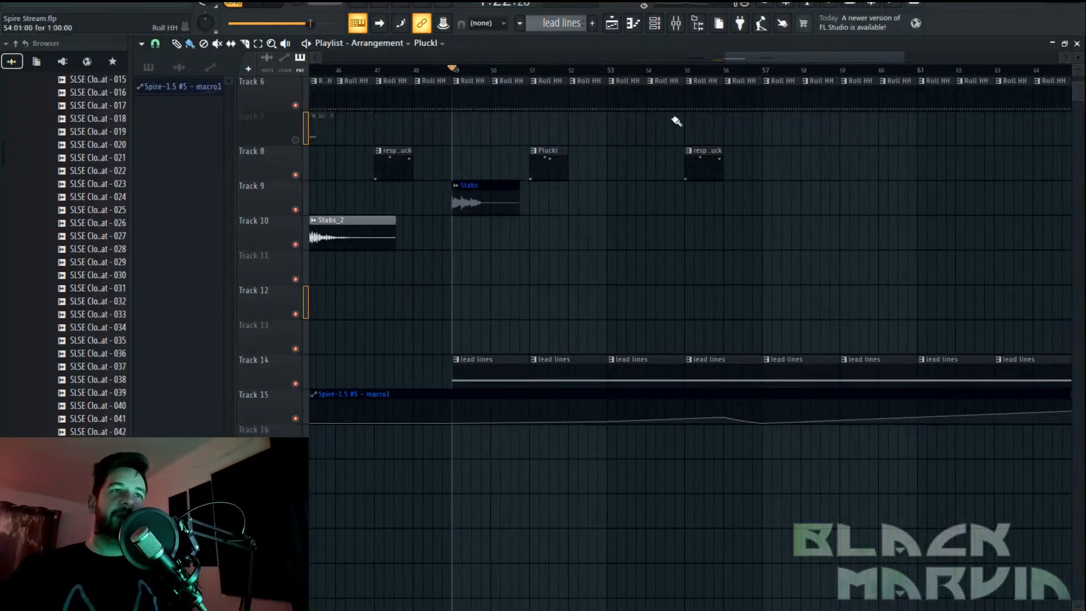
pyautogui.scroll(2, 764, 111)
pyautogui.moveTo(745, 73); pyautogui.dragTo(768, 81)
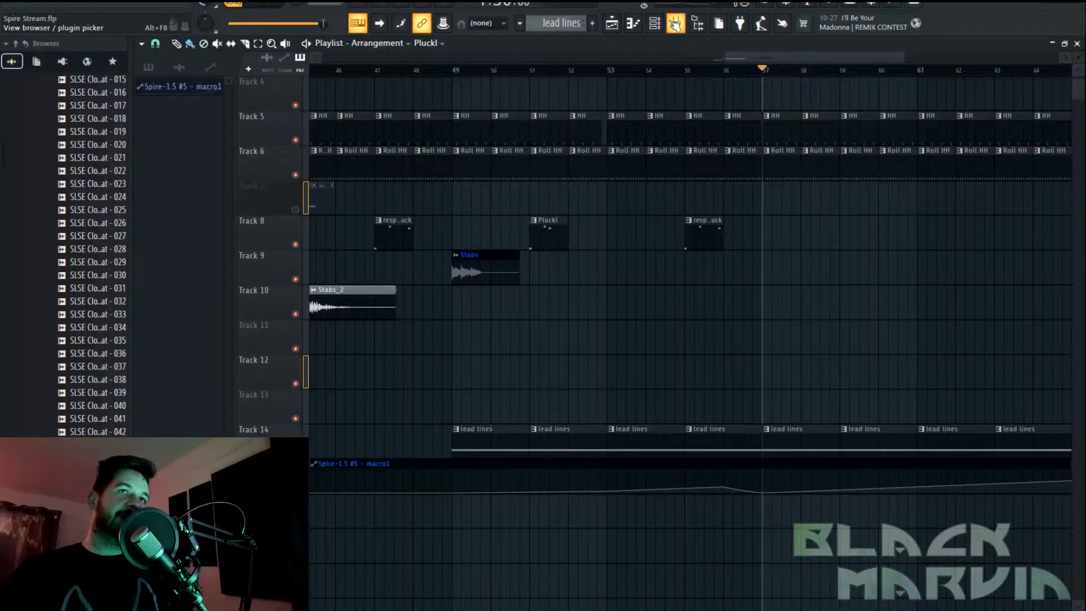
# Check the second Multipass on the Spire-1.5 #5 mixer track and move it up to effect slot 7
pyautogui.click(676, 23)
pyautogui.click(1013, 226)
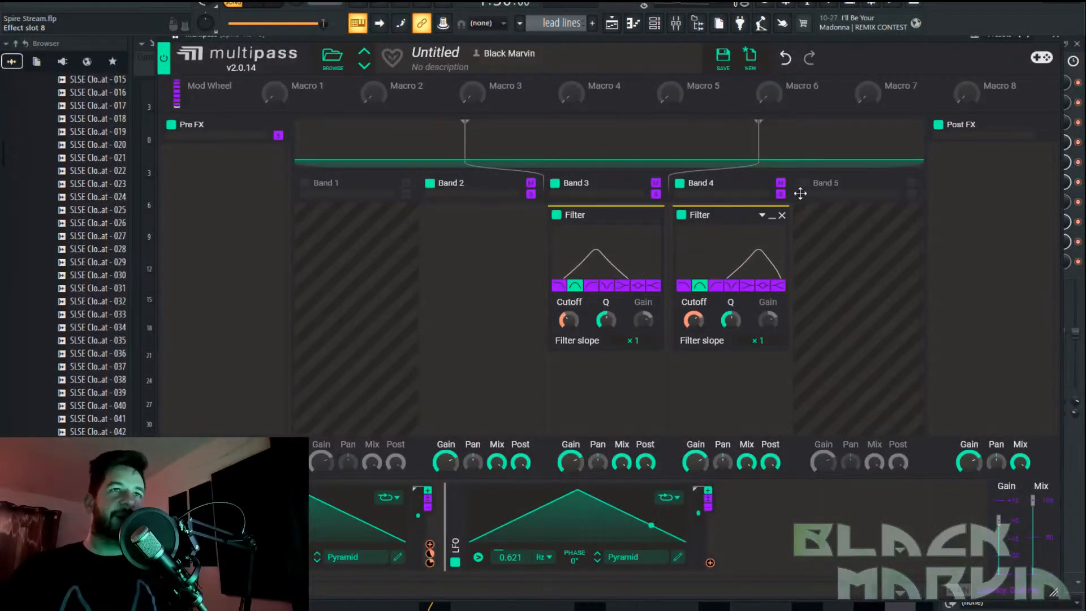
pyautogui.click(1056, 36)
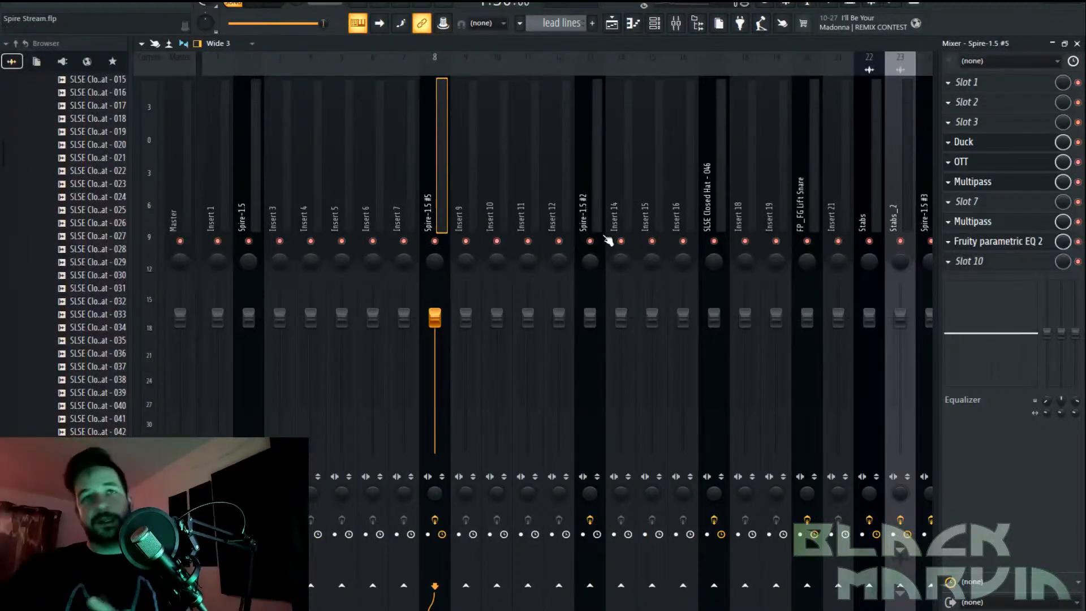
pyautogui.hotkey('alt', 'Up')
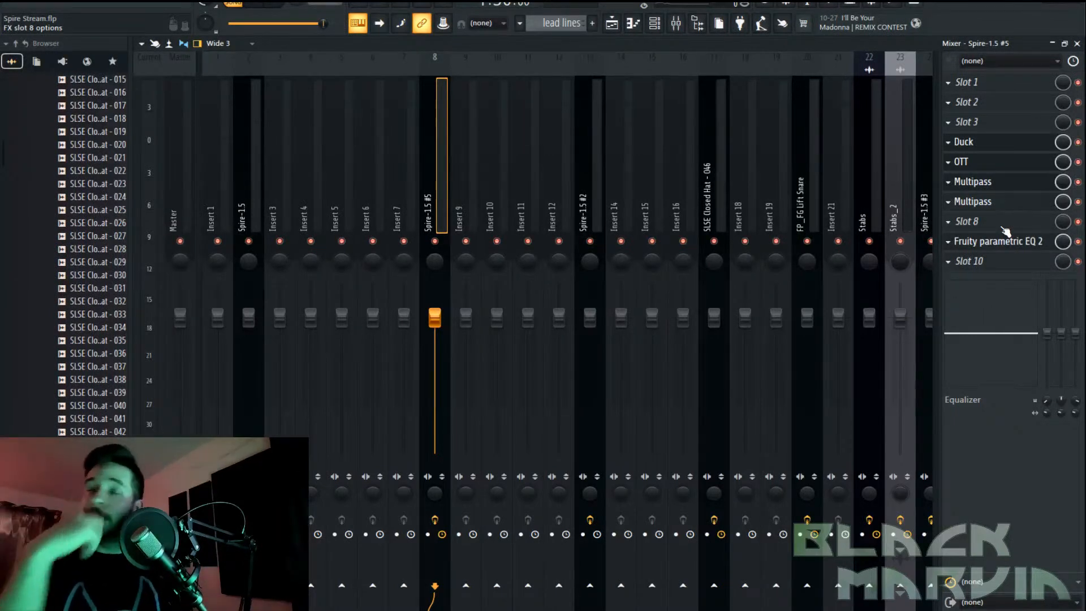
pyautogui.click(1001, 227)
pyautogui.click(790, 583)
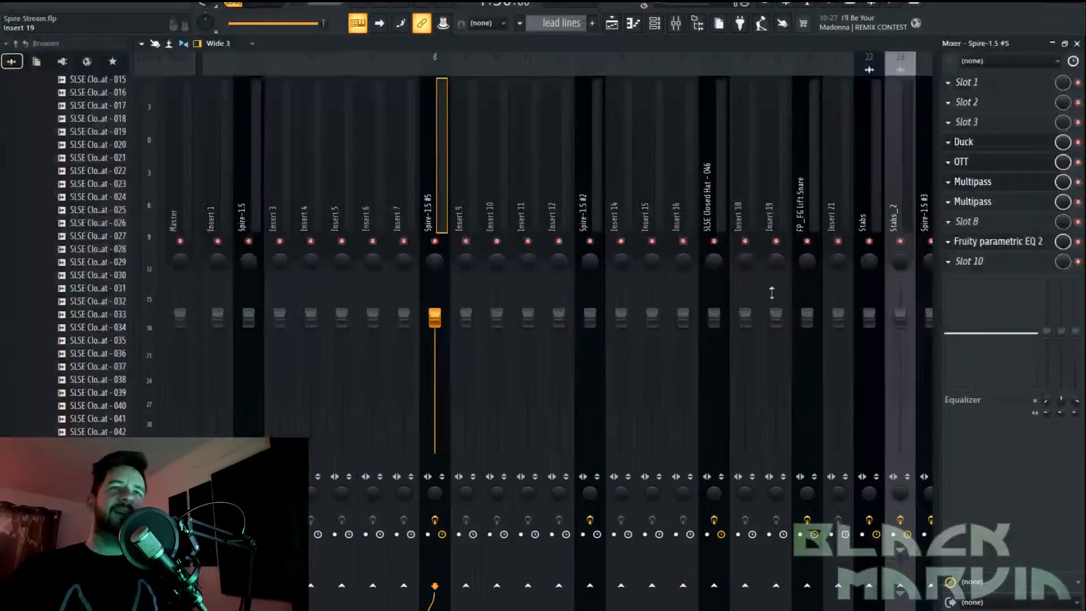
# Place the playhead just before bar 49 and load kHs Filter into slot 3 of the Spire-1.5 #5 mixer track
pyautogui.click(653, 24)
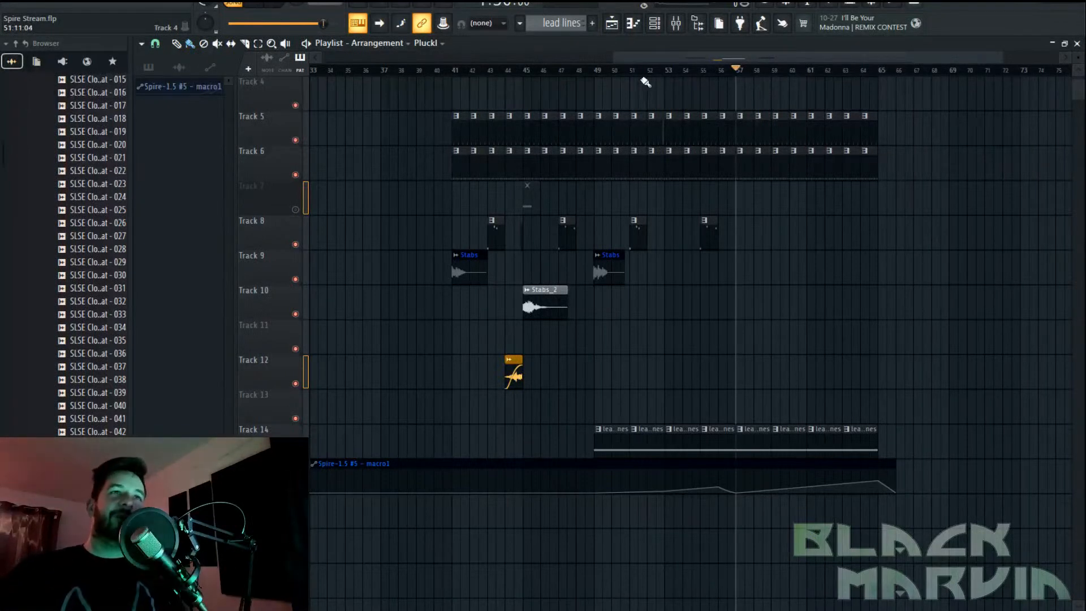
pyautogui.scroll(3, 643, 81)
pyautogui.click(586, 69)
pyautogui.click(679, 29)
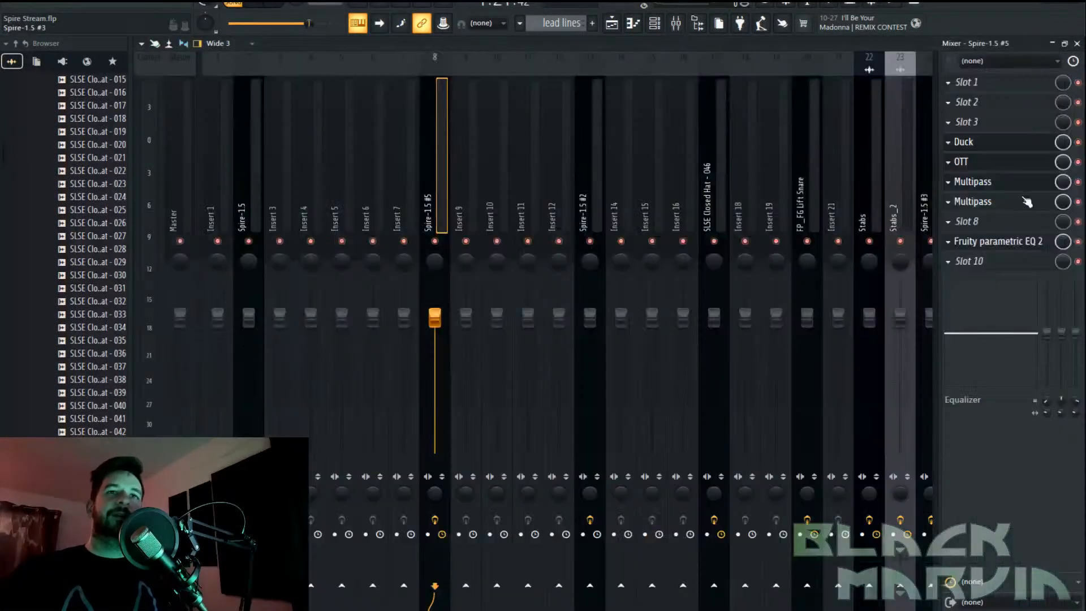
pyautogui.click(990, 121)
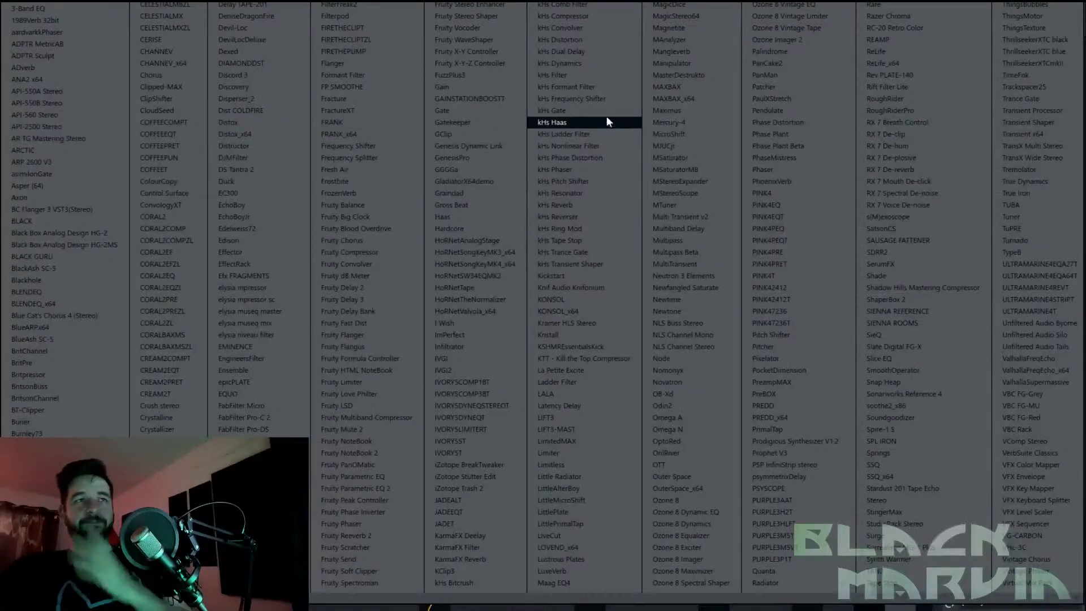
pyautogui.click(560, 75)
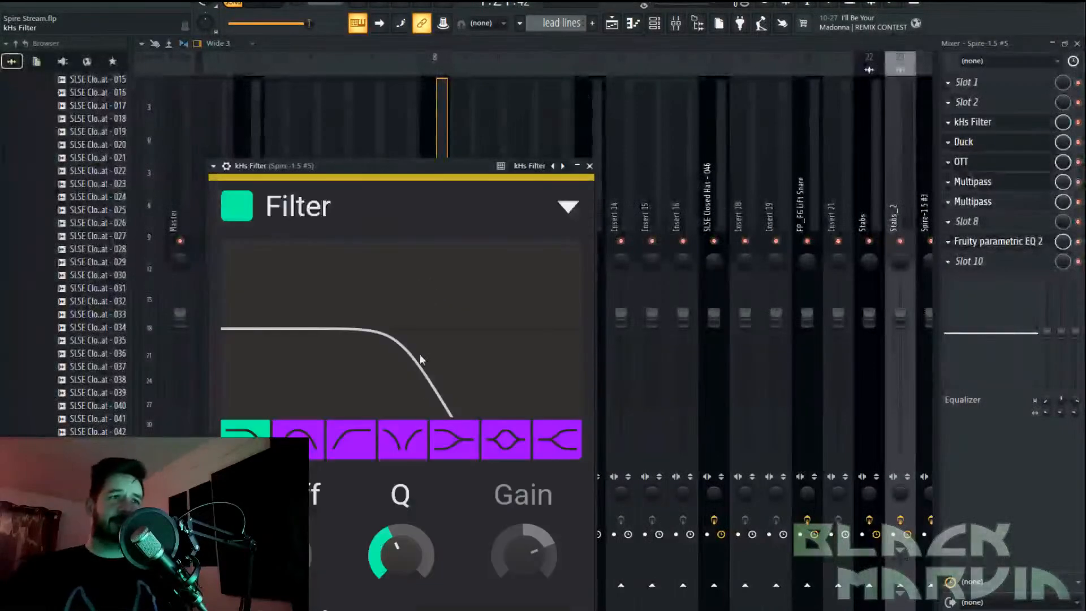
# Switch the kHs Filter to high-pass and raise its cutoff slightly during playback
pyautogui.click(363, 446)
pyautogui.moveTo(419, 177); pyautogui.dragTo(447, 134)
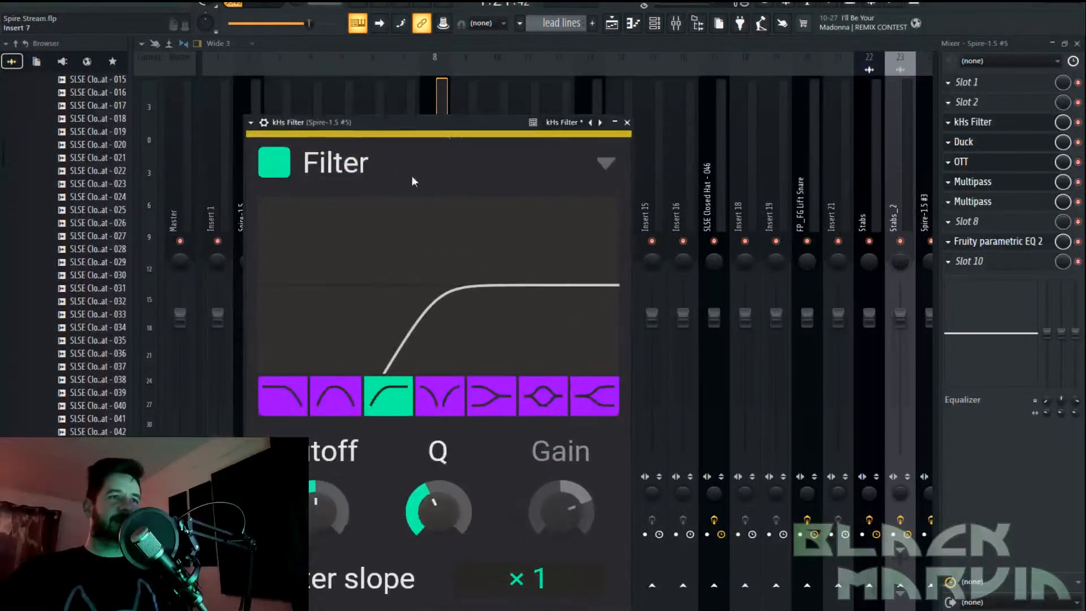
pyautogui.moveTo(298, 219); pyautogui.dragTo(299, 219)
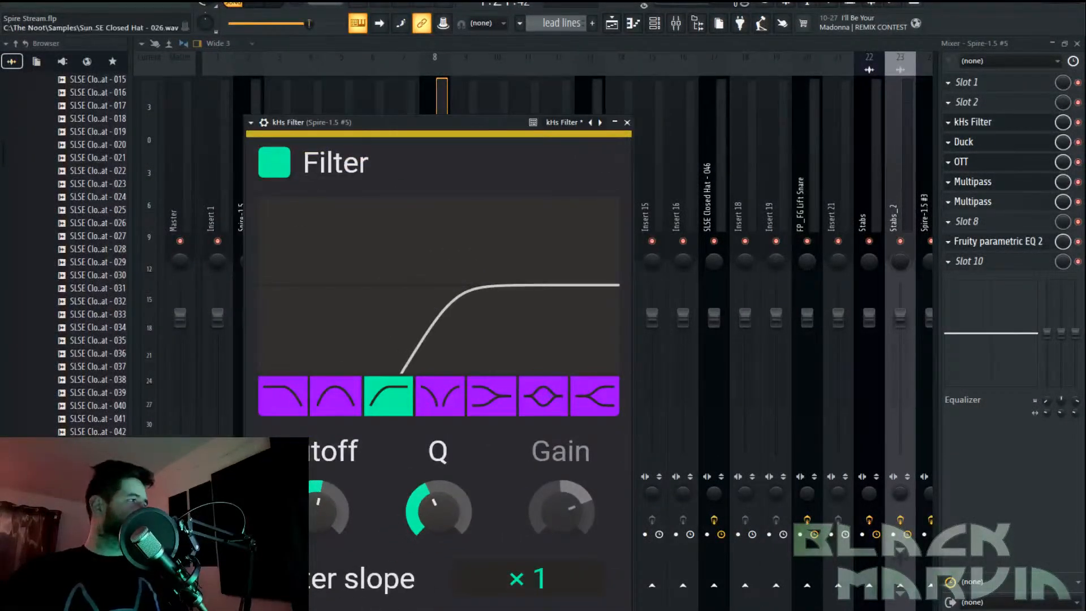
pyautogui.click(261, 5)
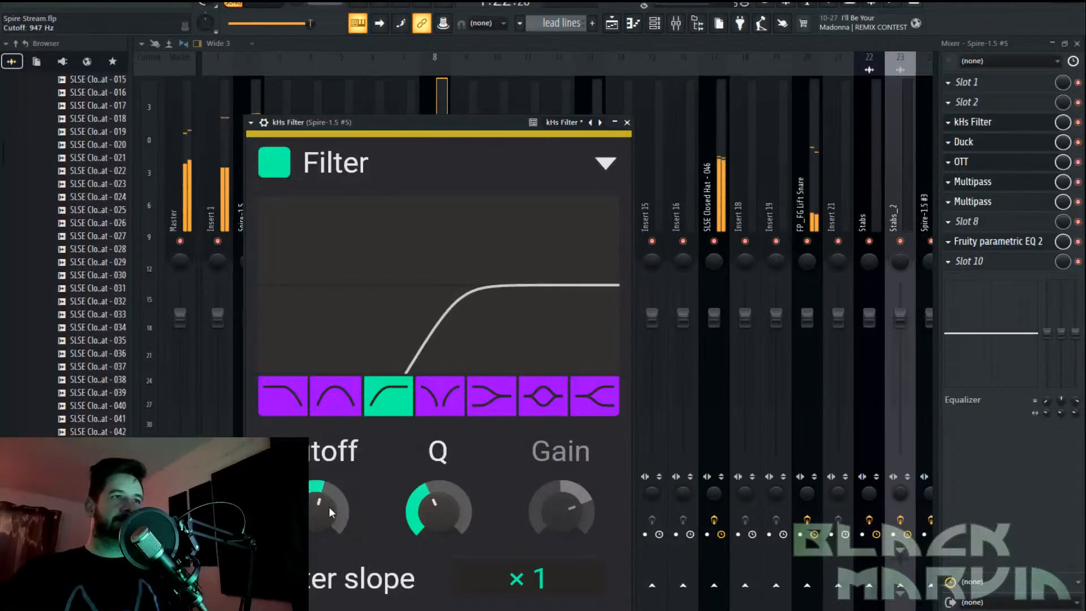
pyautogui.moveTo(327, 503)
pyautogui.mouseDown()
pyautogui.moveTo(327, 487)
pyautogui.moveTo(328, 512)
pyautogui.mouseUp()
# Create an automation clip for the kHs Filter cutoff and move it to Track 16, beneath the macro1 automation
pyautogui.click(148, 6)
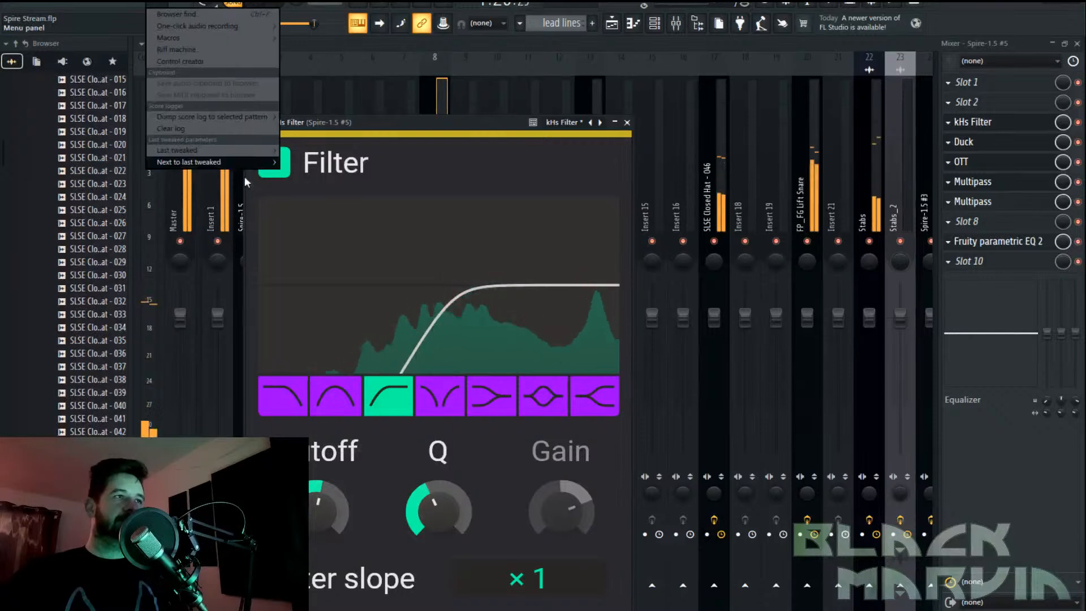
pyautogui.moveTo(238, 154)
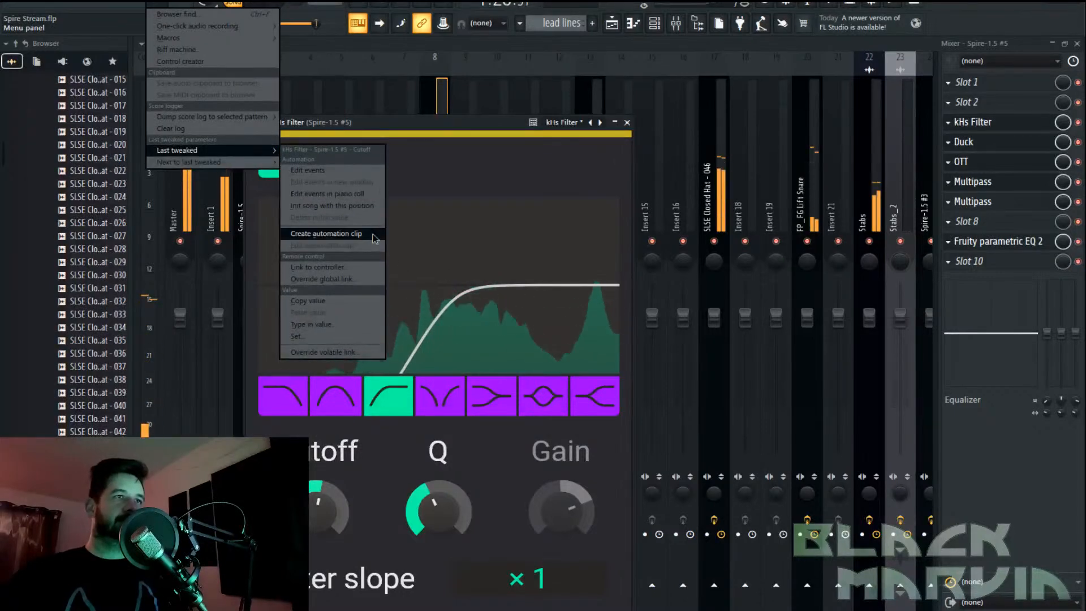
pyautogui.click(326, 233)
pyautogui.click(618, 25)
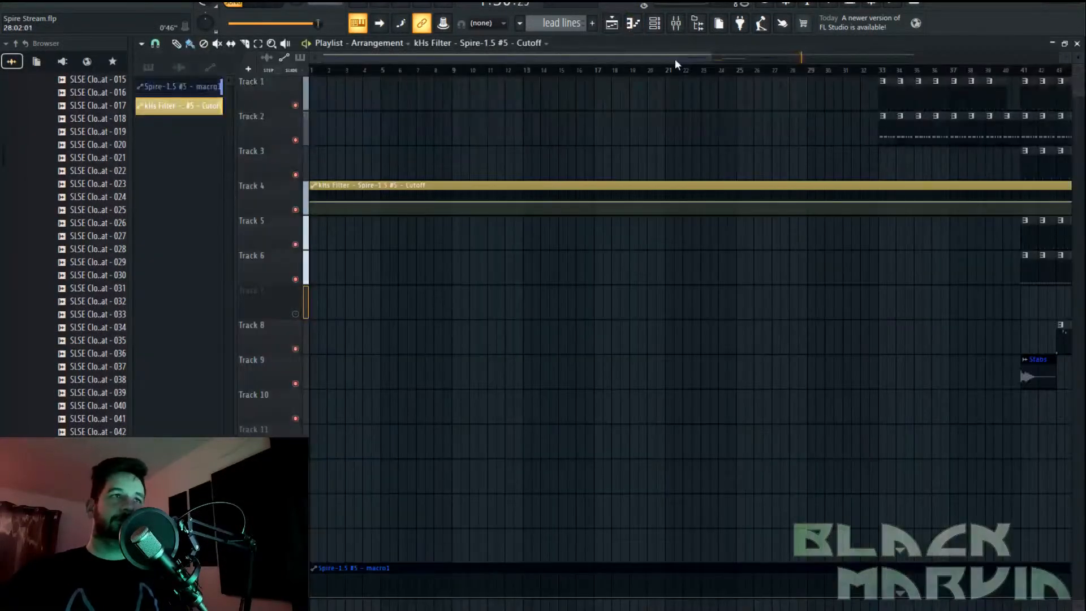
pyautogui.moveTo(675, 58); pyautogui.dragTo(844, 60)
pyautogui.hscroll(5, 818, 78)
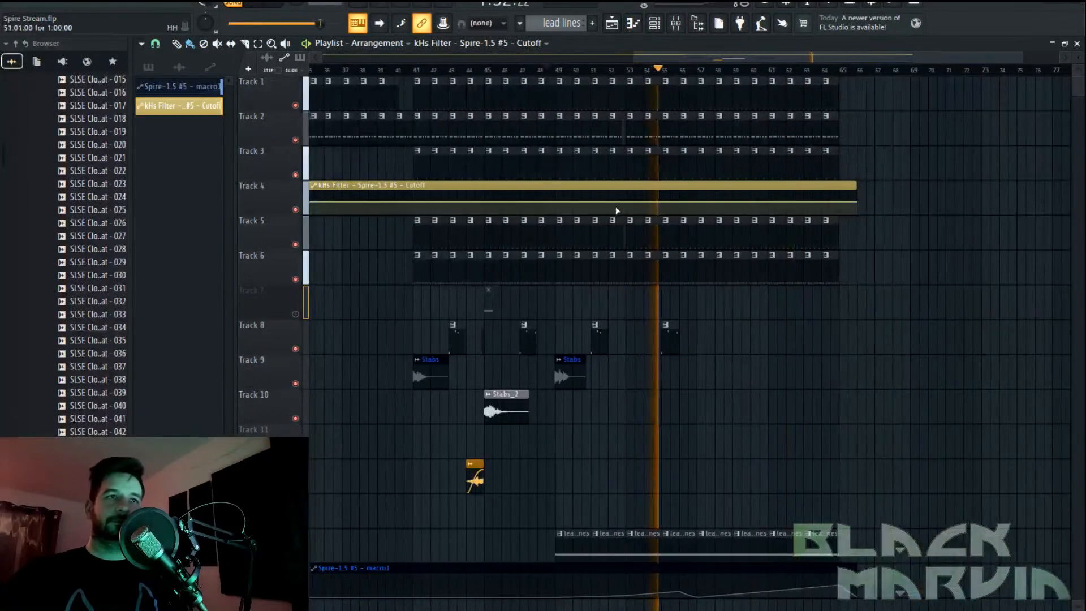
pyautogui.moveTo(564, 198); pyautogui.dragTo(584, 488)
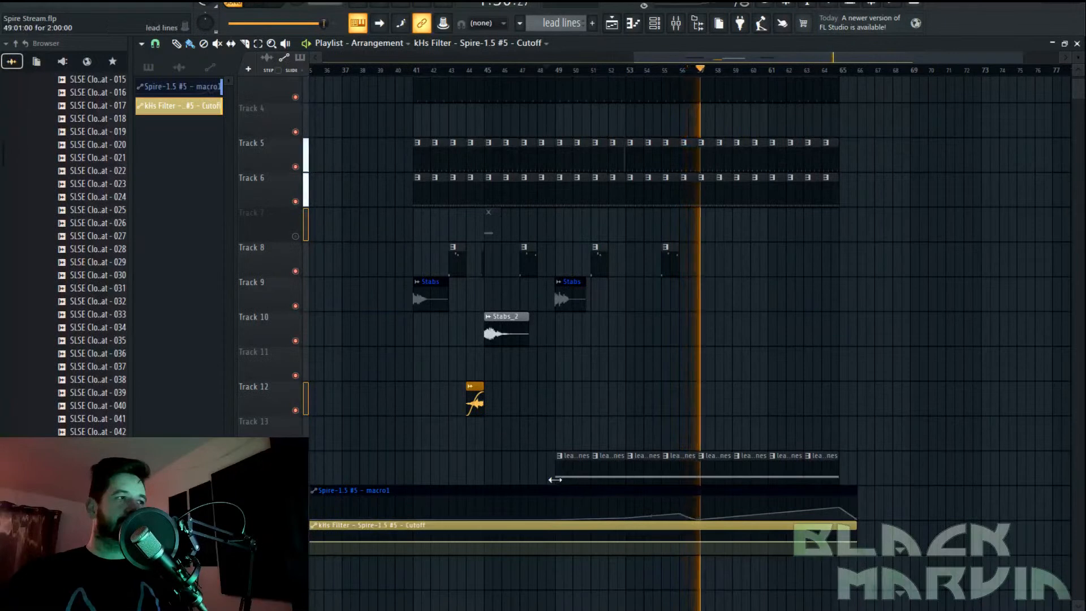
# Add a point at bar 49 in the cutoff automation and slope it down to a lower end point at bar 65
pyautogui.rightClick(556, 542)
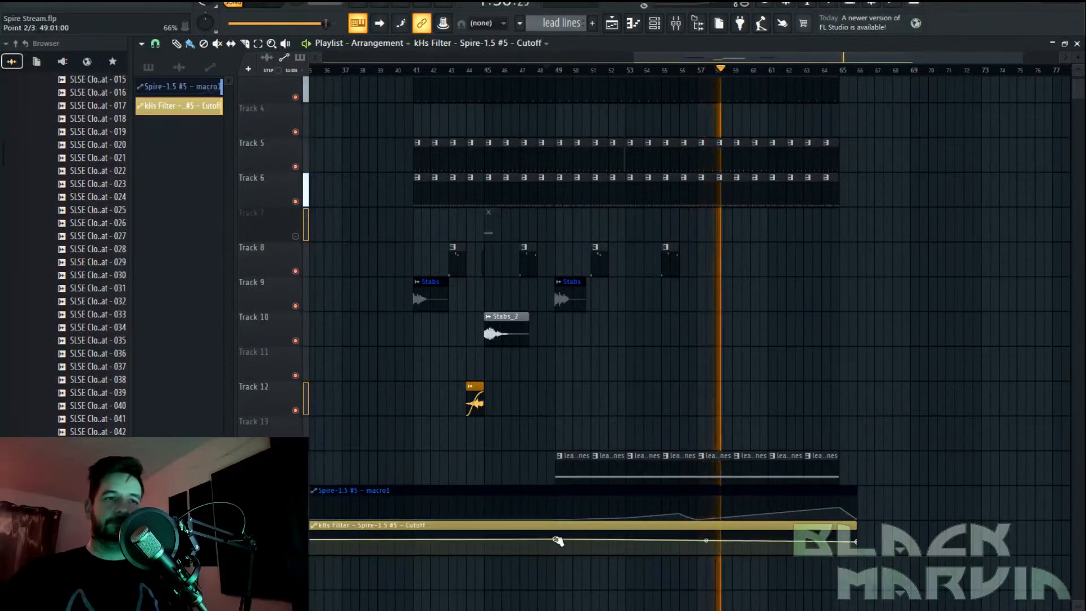
pyautogui.moveTo(845, 544); pyautogui.dragTo(835, 552)
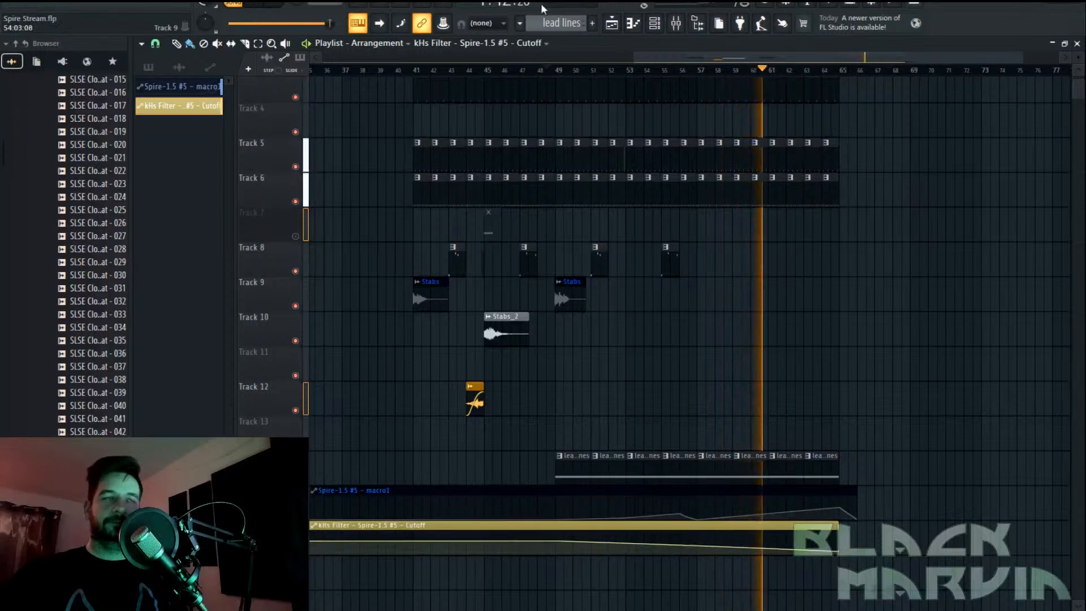
pyautogui.scroll(2, 796, 83)
pyautogui.moveTo(890, 472); pyautogui.dragTo(797, 291)
pyautogui.press('space')
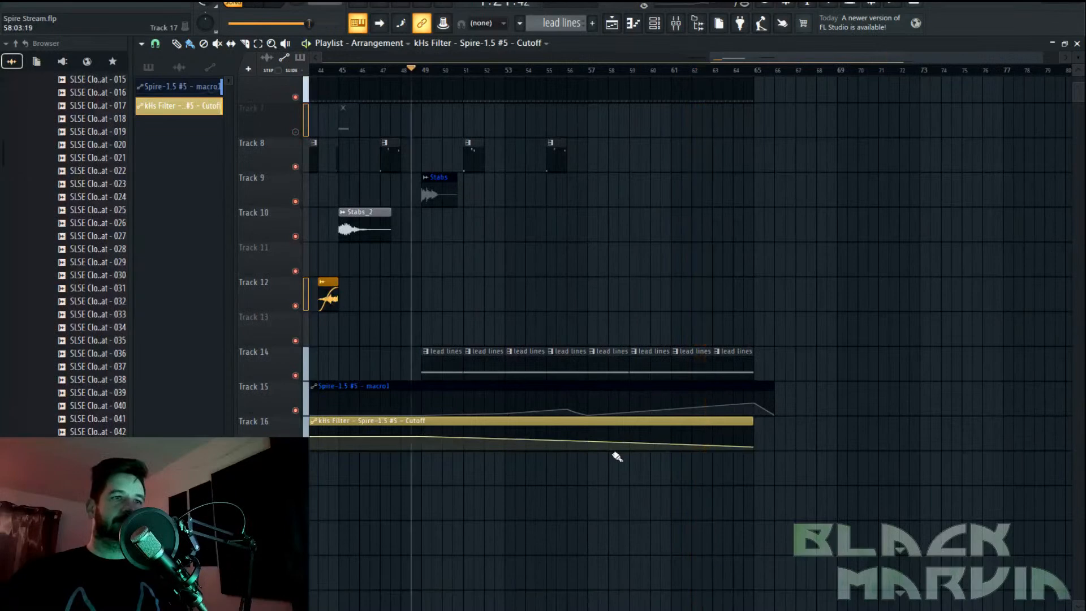
# Reshape the cutoff automation after bar 49 so it falls to its low level by bar 57
pyautogui.moveTo(587, 441); pyautogui.dragTo(591, 431)
pyautogui.press('space')
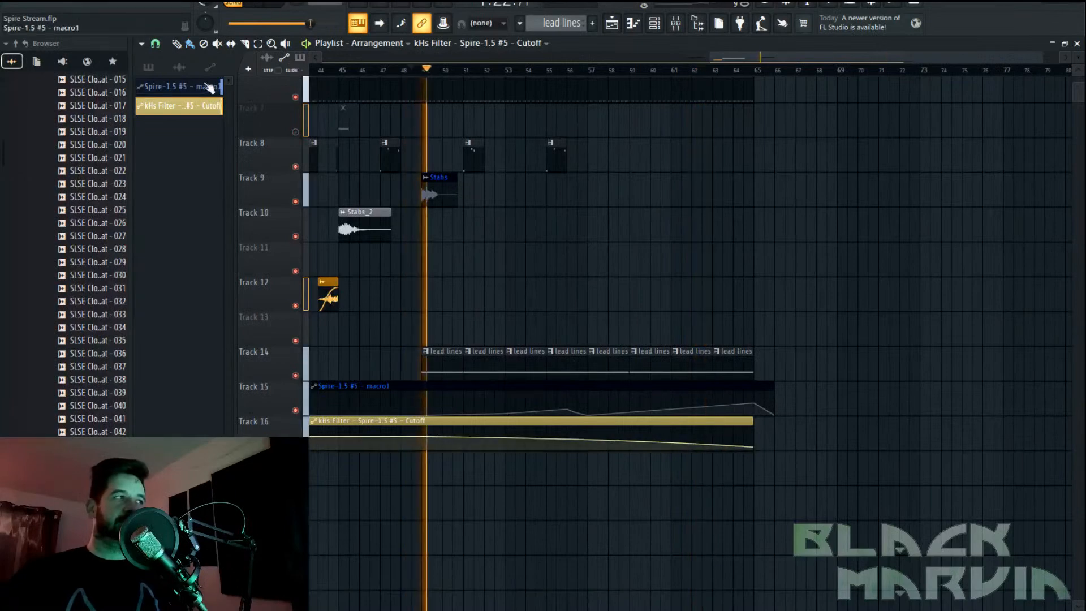
pyautogui.click(588, 72)
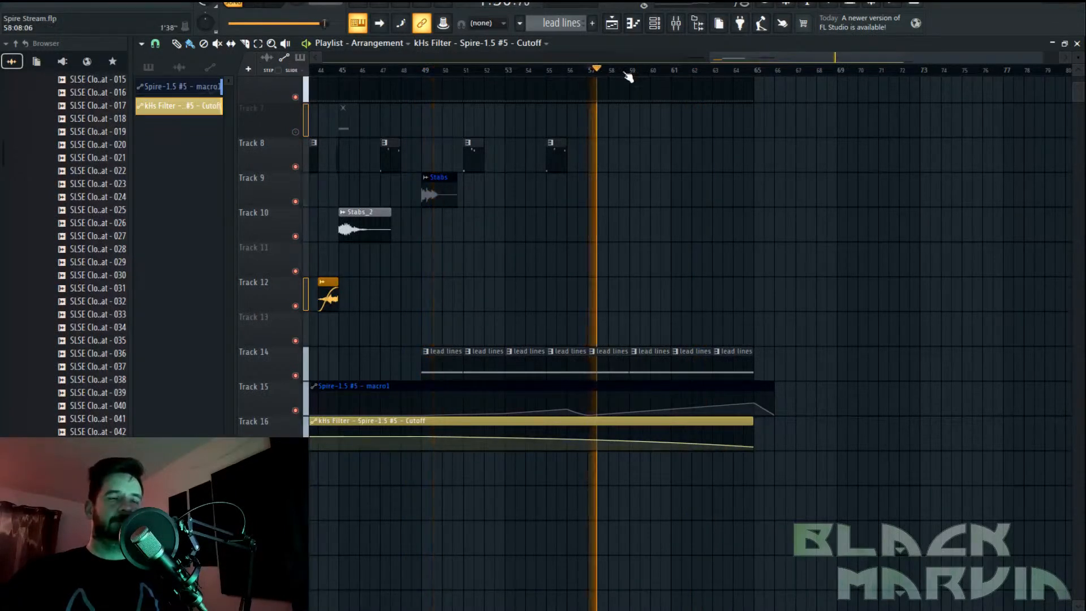
pyautogui.press('space')
# Audition the filtered lead lines from just before bar 49 and save the project
pyautogui.click(410, 74)
pyautogui.press('space')
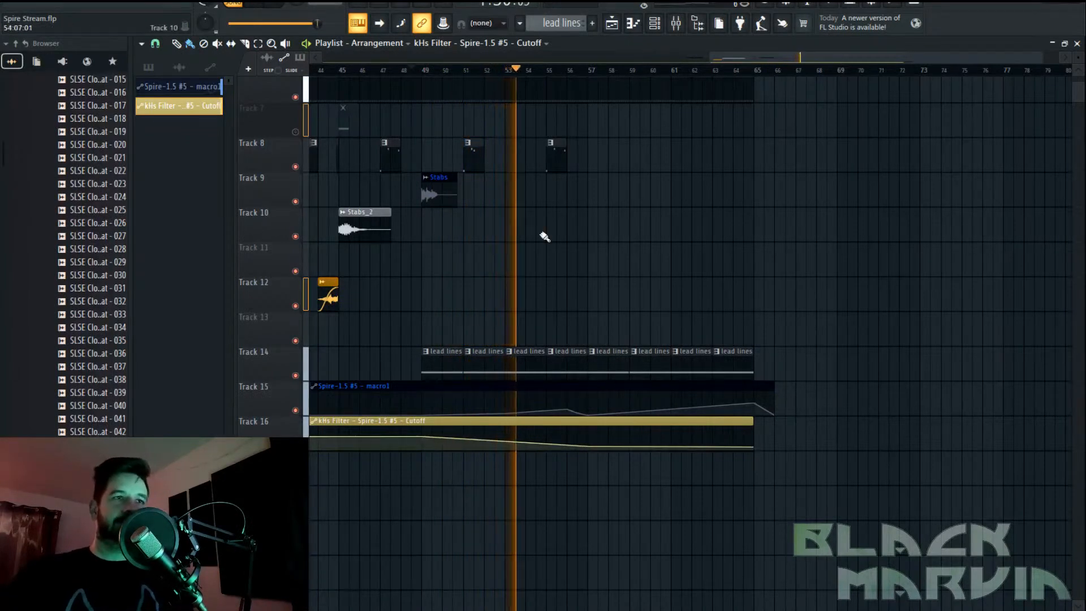
pyautogui.scroll(2, 586, 152)
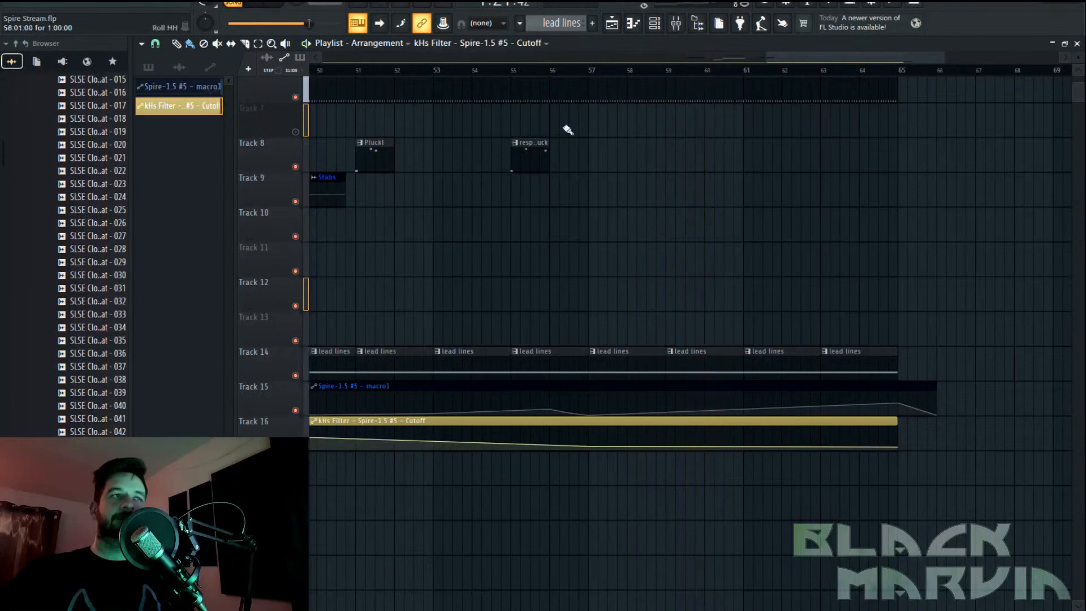
pyautogui.press('space')
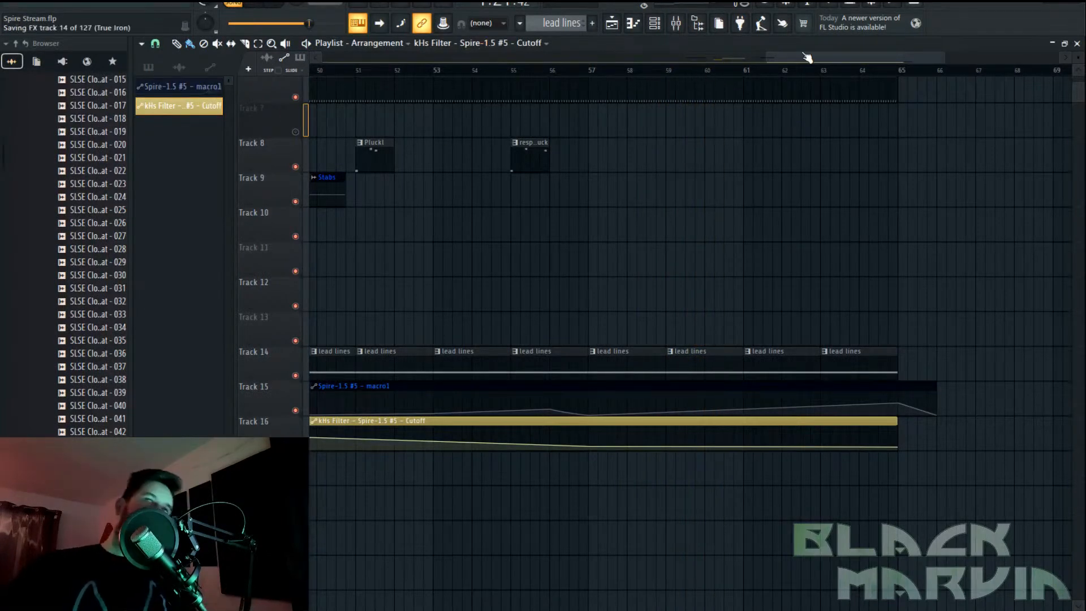
# Inspect the Multipass in slot 7 with its LFO-modulated filters on Bands 3 and 4
pyautogui.click(676, 23)
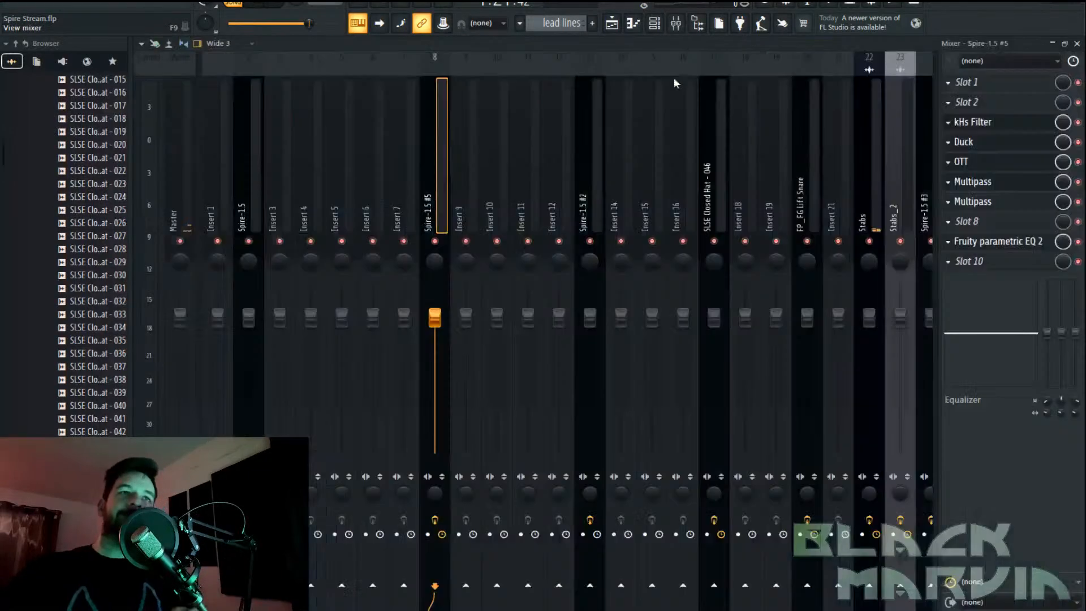
pyautogui.click(984, 201)
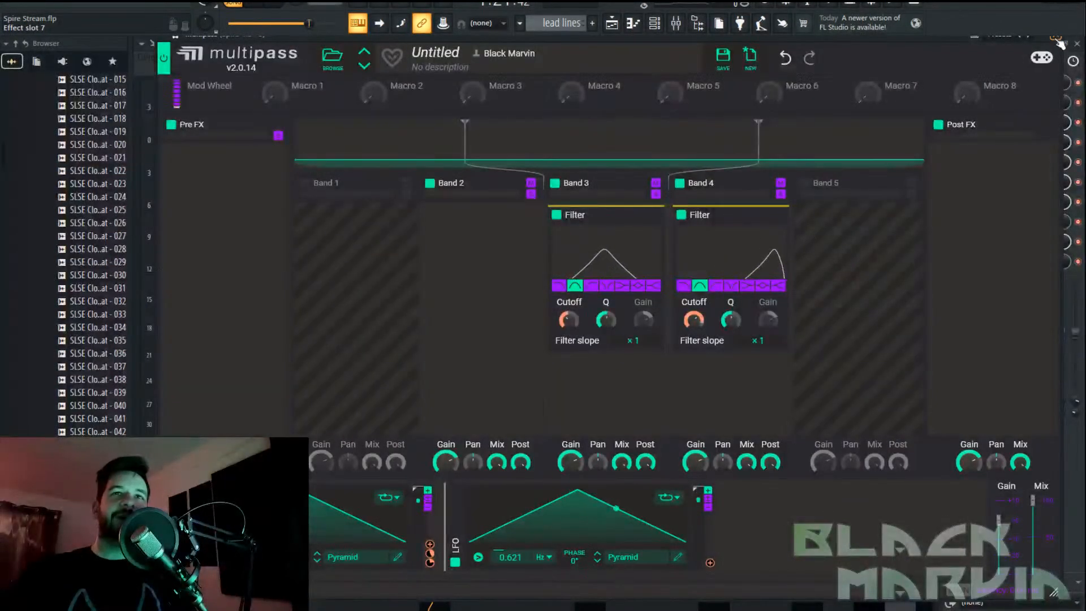
pyautogui.click(1059, 43)
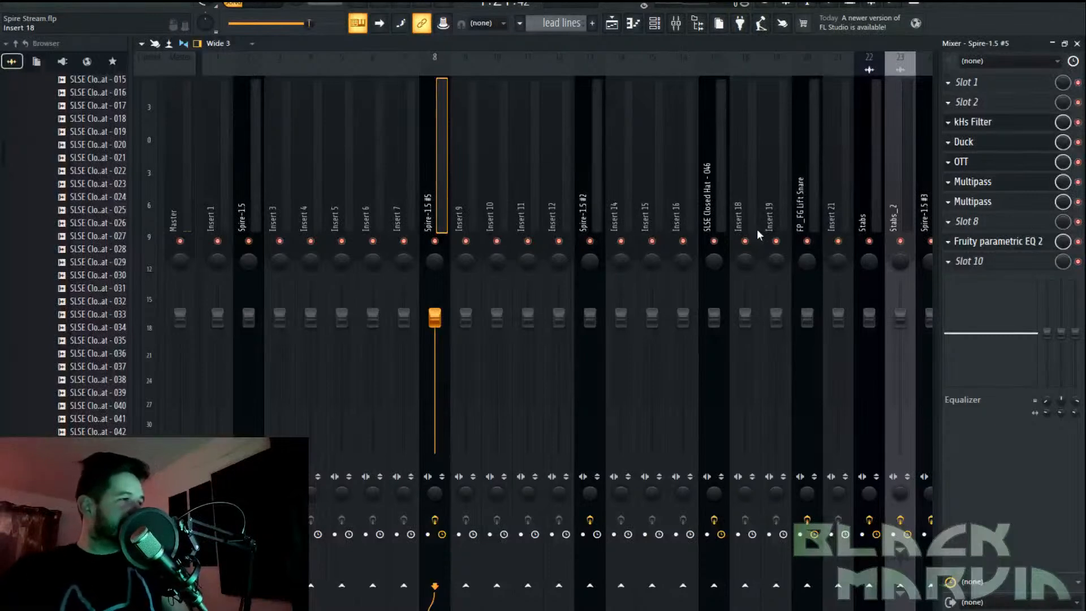
# Review the whole arrangement in the playlist and place the playhead in the empty section after bar 65
pyautogui.click(611, 23)
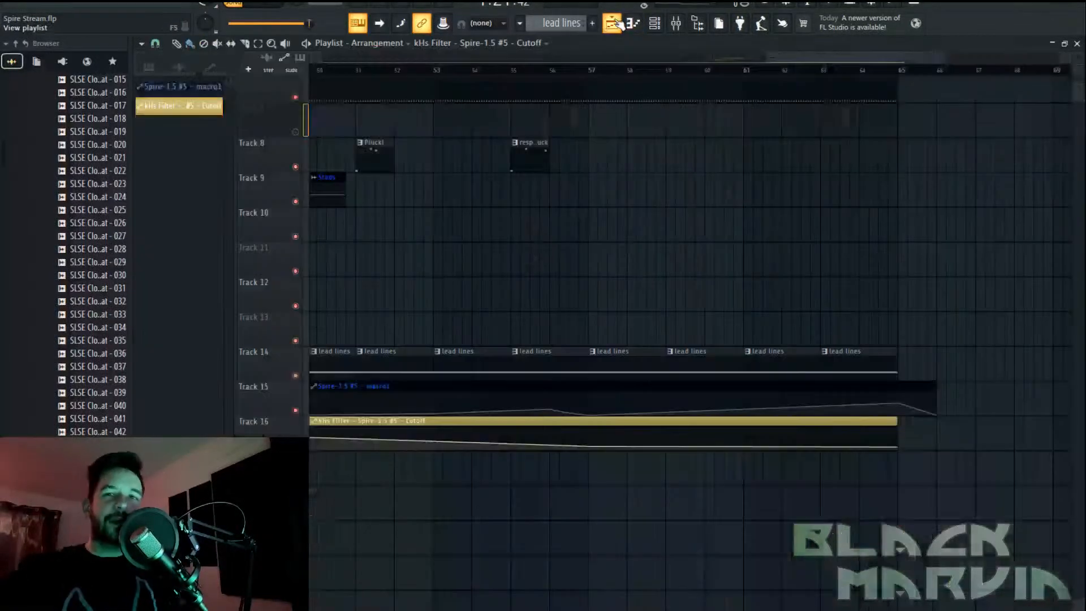
pyautogui.scroll(-2, 649, 71)
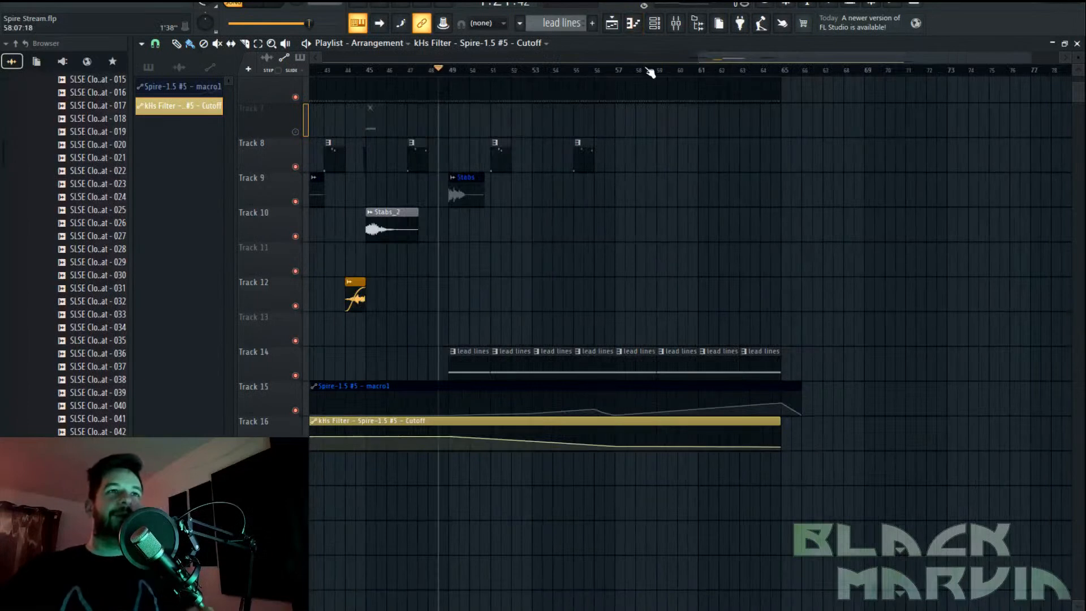
pyautogui.scroll(3, 652, 155)
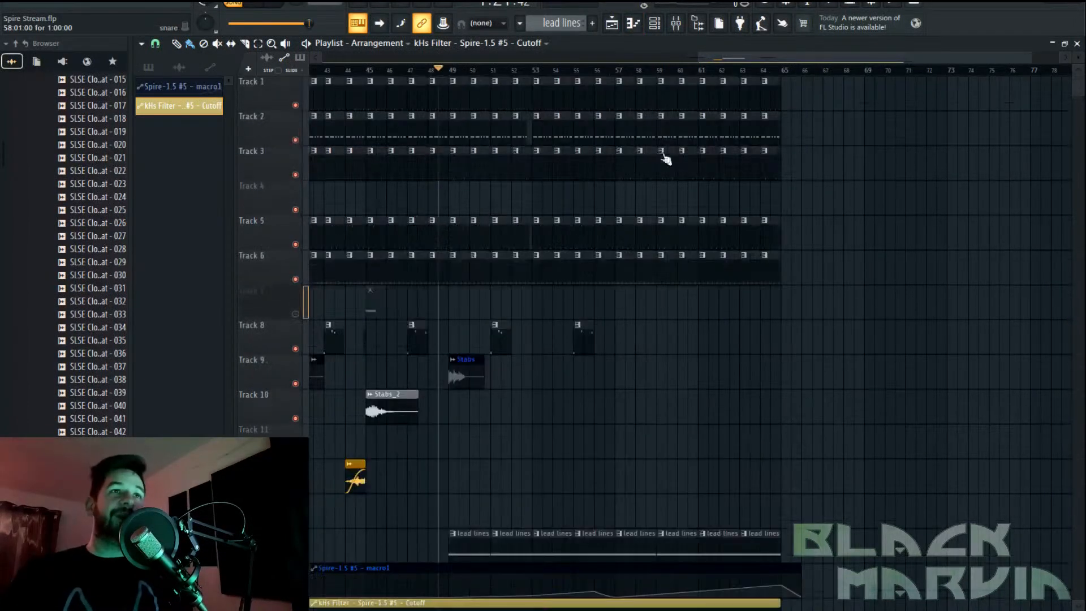
pyautogui.hscroll(1, 748, 61)
pyautogui.click(829, 63)
pyautogui.scroll(-3, 876, 76)
pyautogui.hscroll(3, 885, 56)
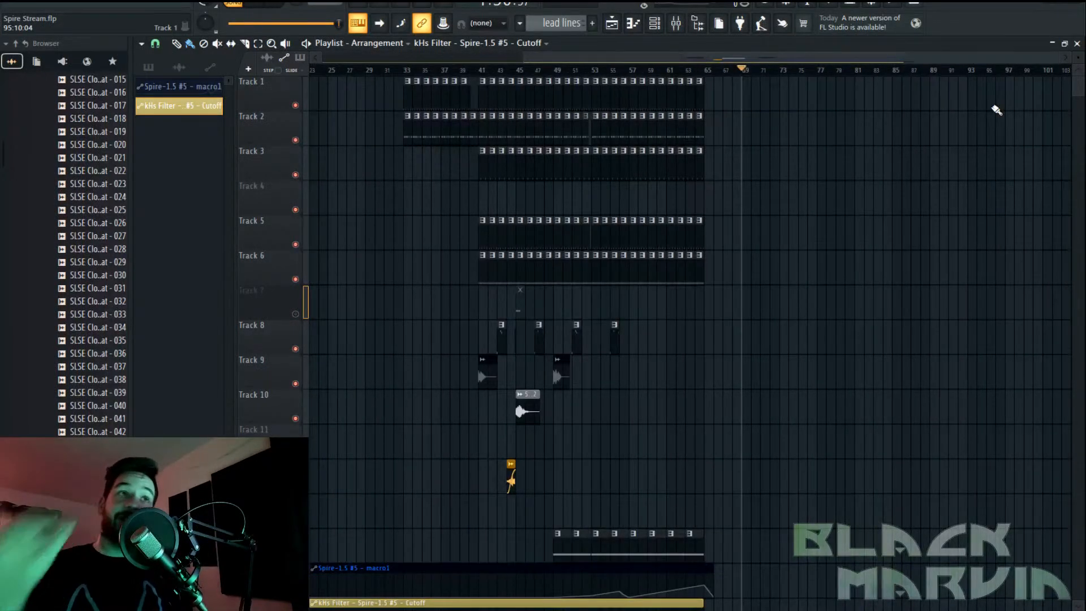
# Review the lead lines pattern after bar 49, and create a new empty pattern named Overlayer
pyautogui.scroll(3, 572, 72)
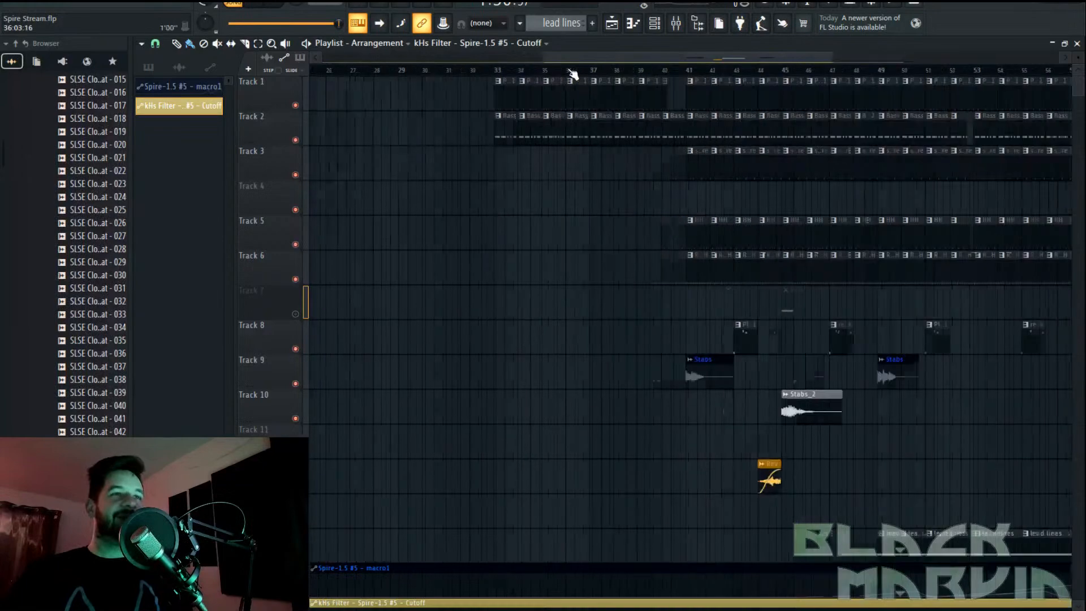
pyautogui.hscroll(5, 650, 62)
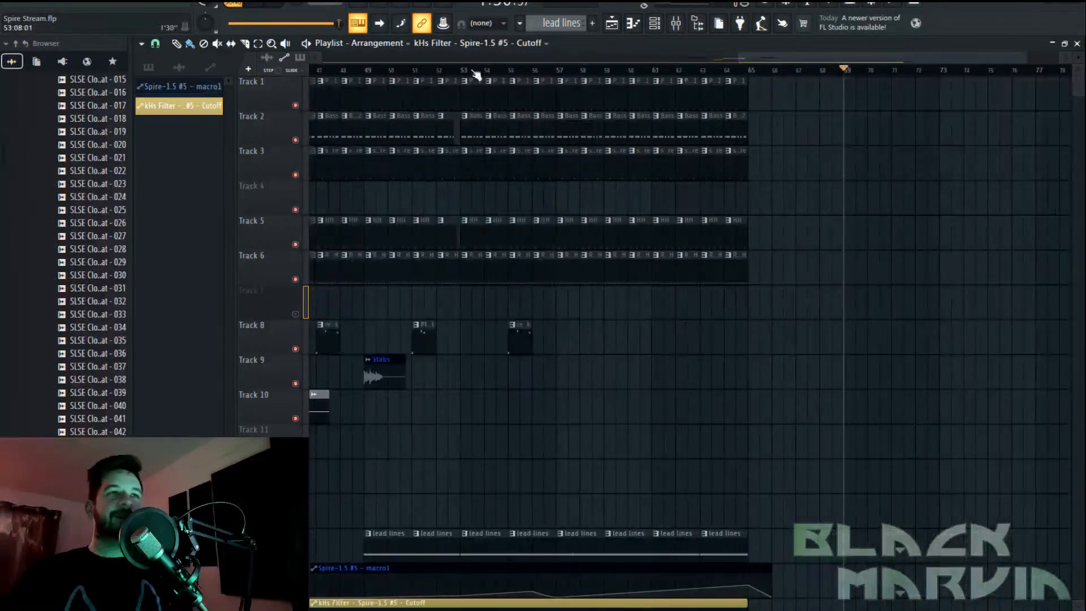
pyautogui.scroll(-4, 478, 73)
pyautogui.scroll(4, 792, 68)
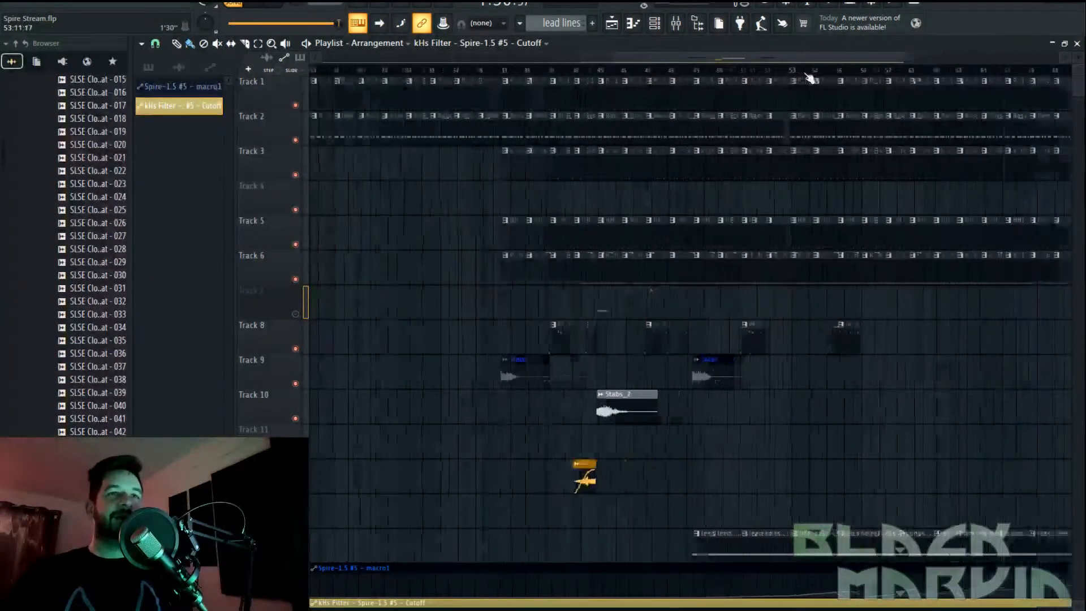
pyautogui.doubleClick(781, 525)
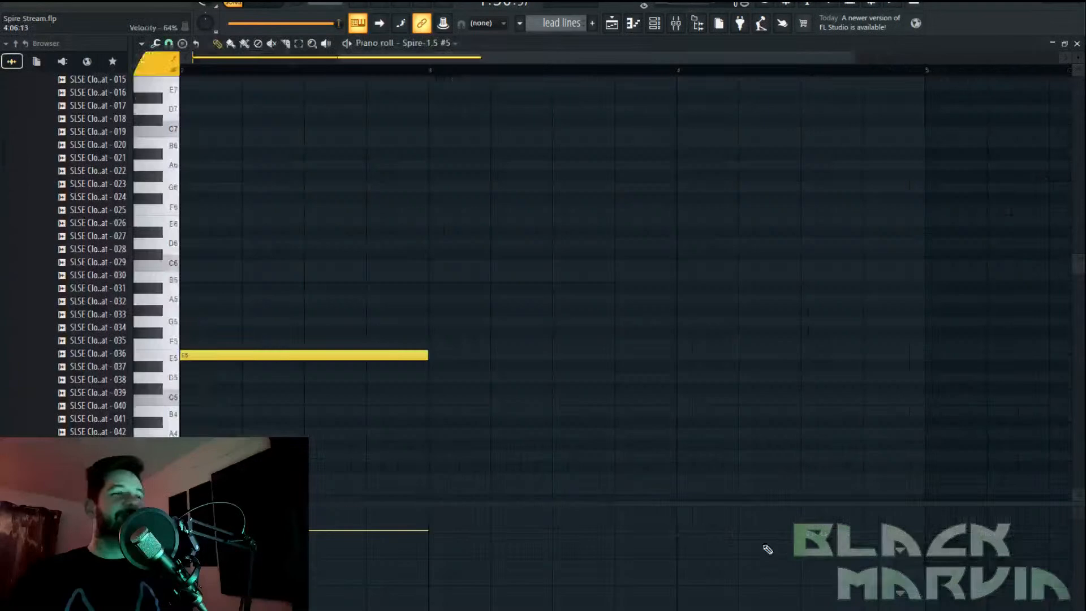
pyautogui.click(592, 22)
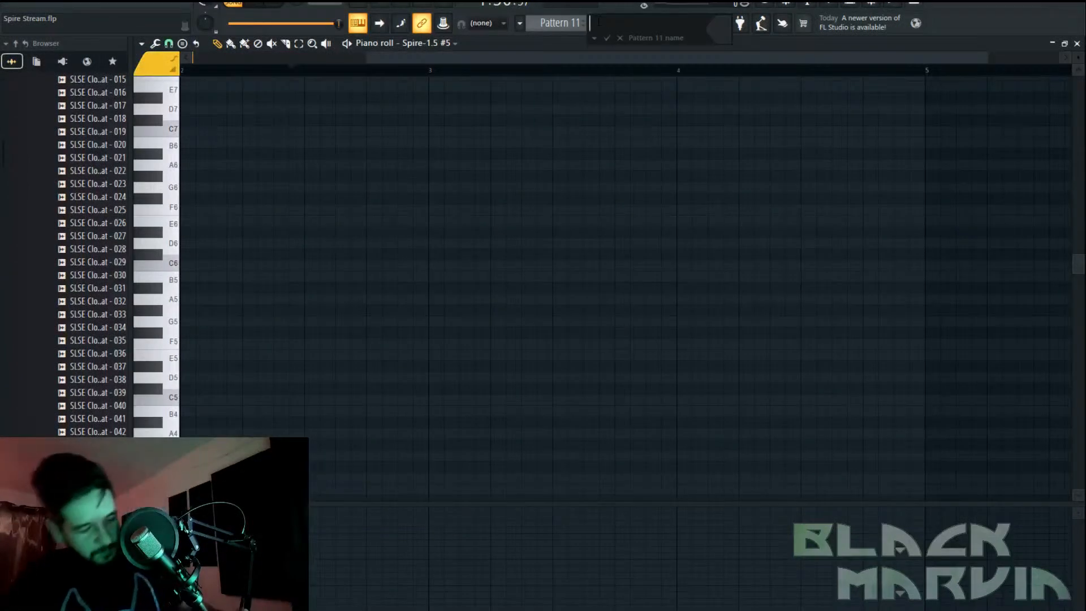
pyautogui.write('Iverly')
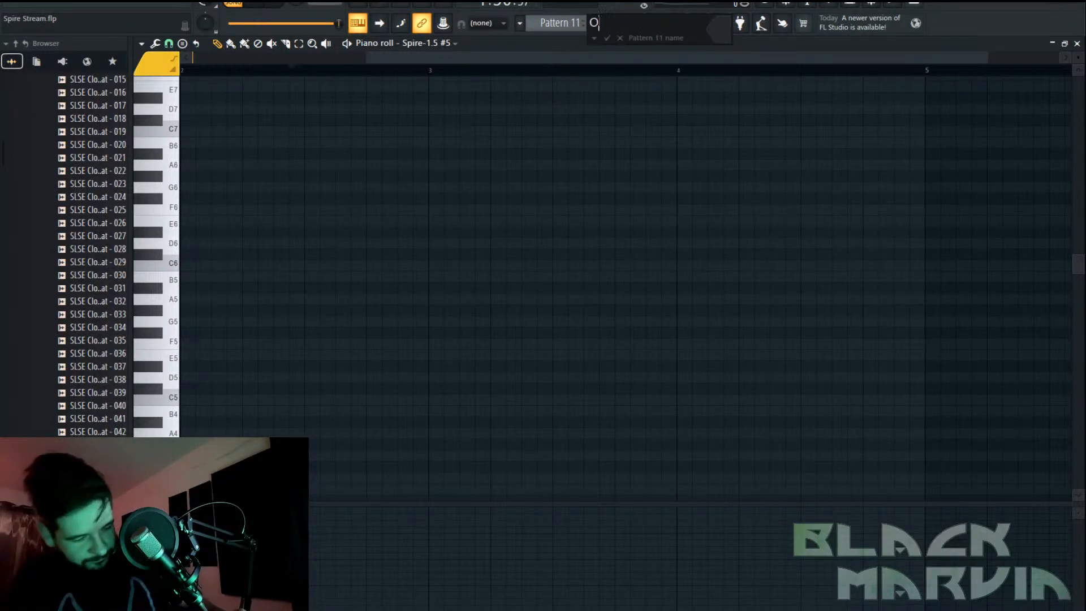
pyautogui.press('Return')
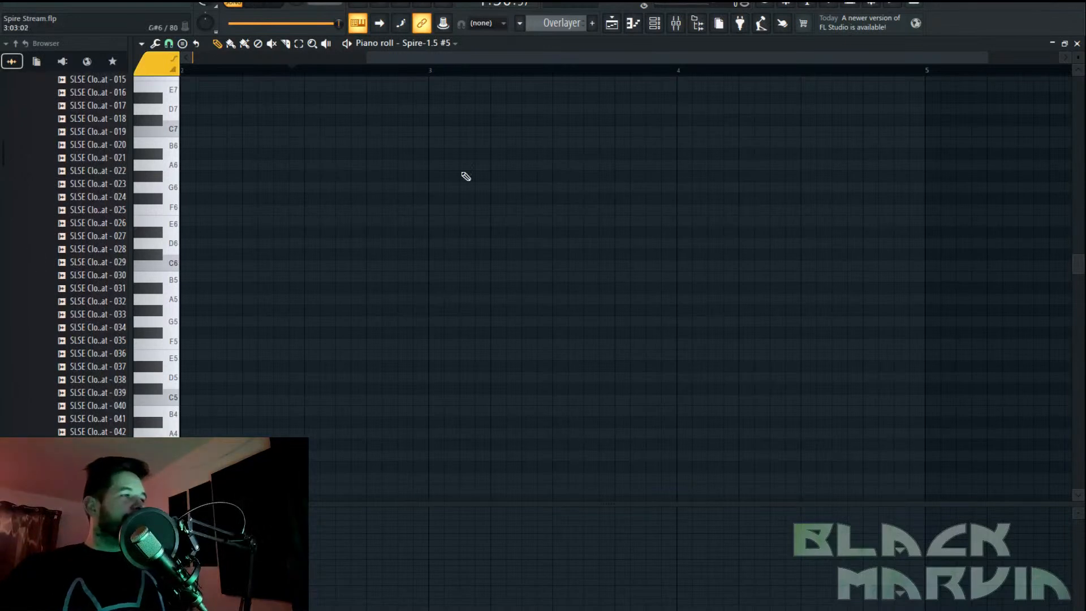
# Enlarge the channel rack so that it lists all instrument channels down to Spire-1.5 #6
pyautogui.click(635, 25)
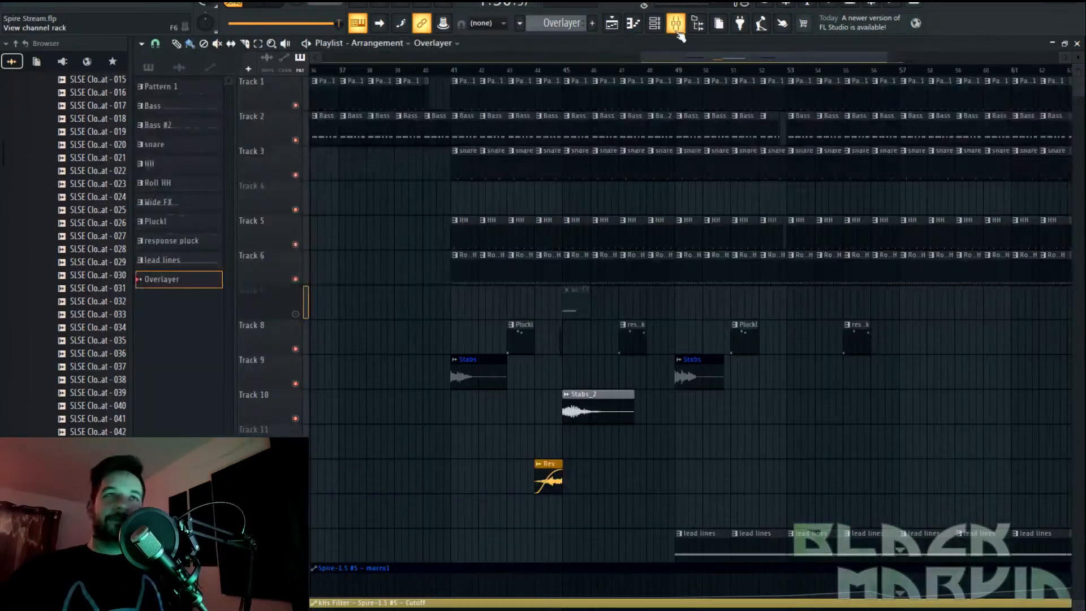
pyautogui.click(655, 24)
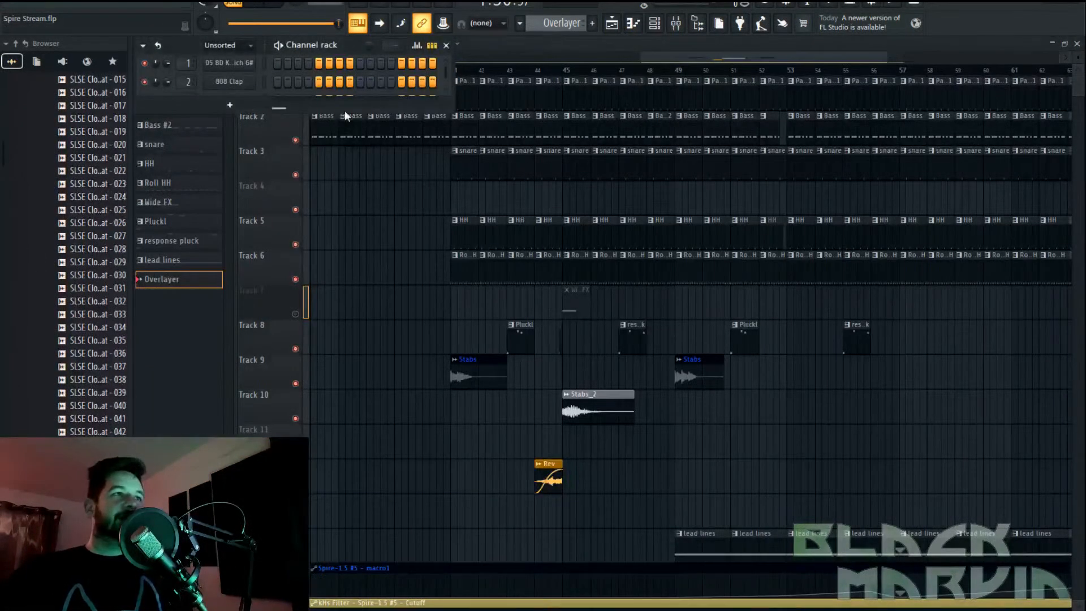
pyautogui.moveTo(347, 111); pyautogui.dragTo(399, 345)
pyautogui.press('F6')
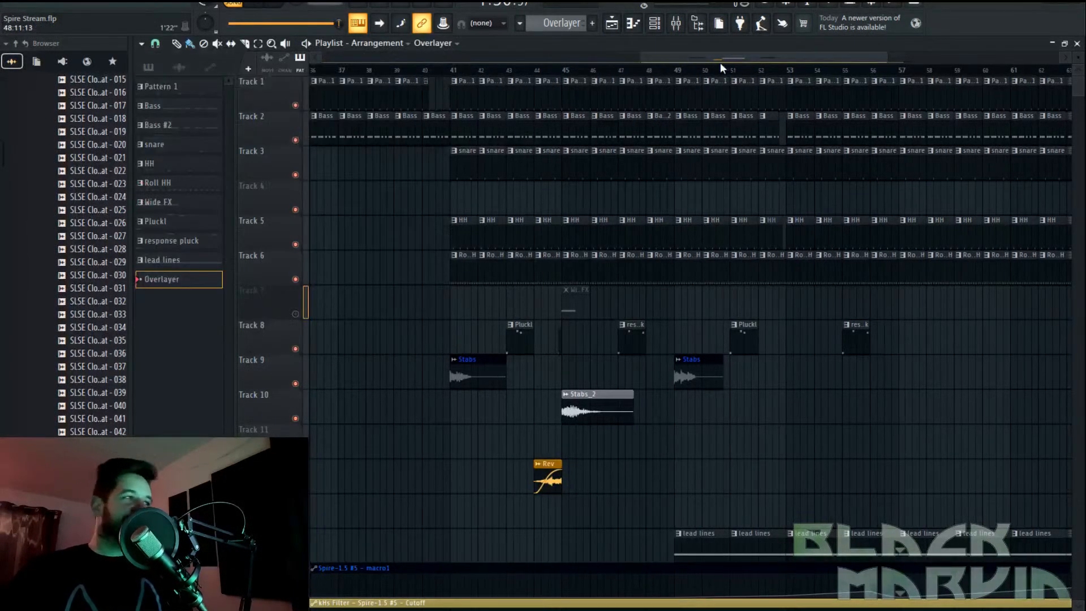
pyautogui.scroll(-3, 788, 268)
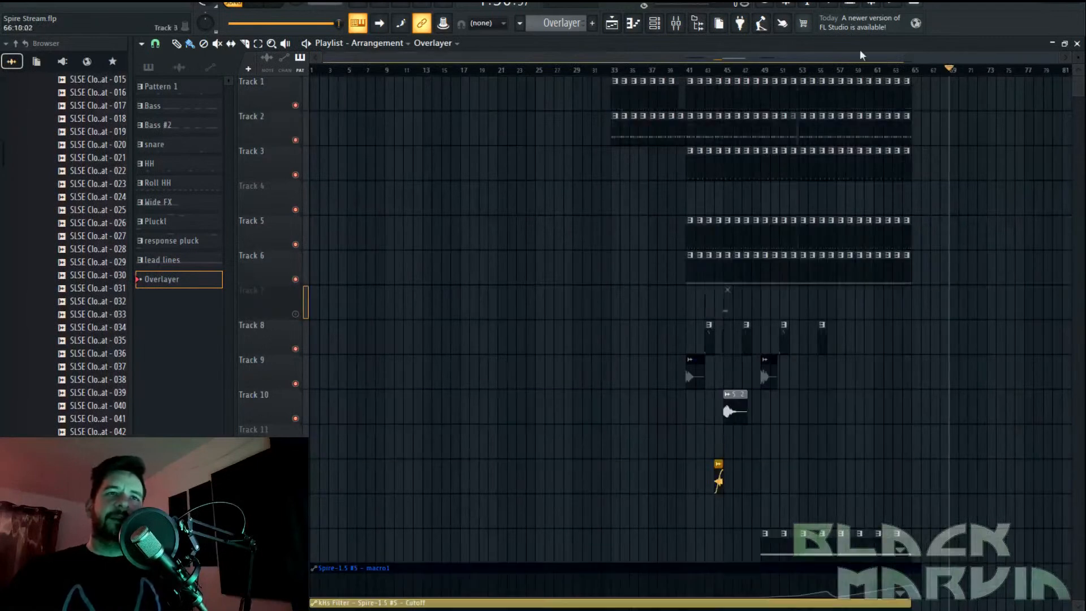
pyautogui.moveTo(816, 59); pyautogui.dragTo(845, 85)
pyautogui.click(661, 29)
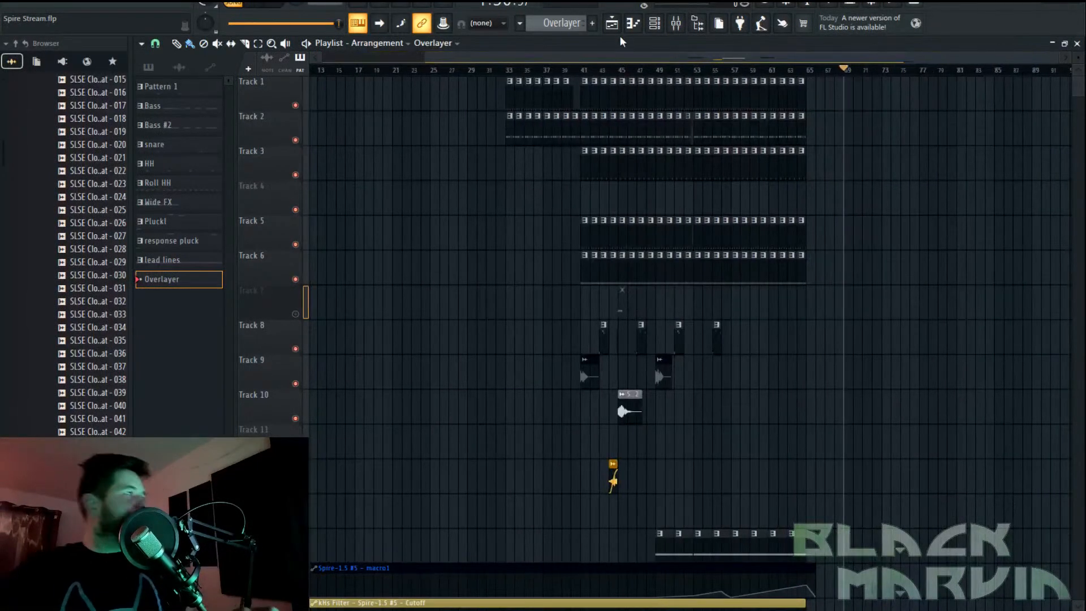
pyautogui.click(657, 30)
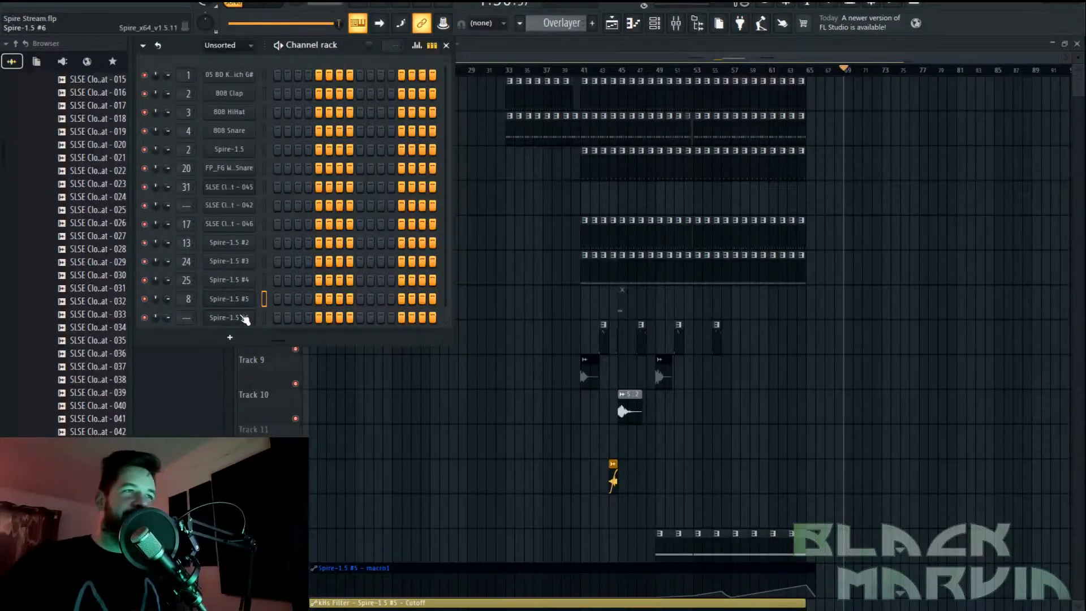
# Play the lead lines pattern on its own and copy its two-bar E5 note
pyautogui.doubleClick(688, 545)
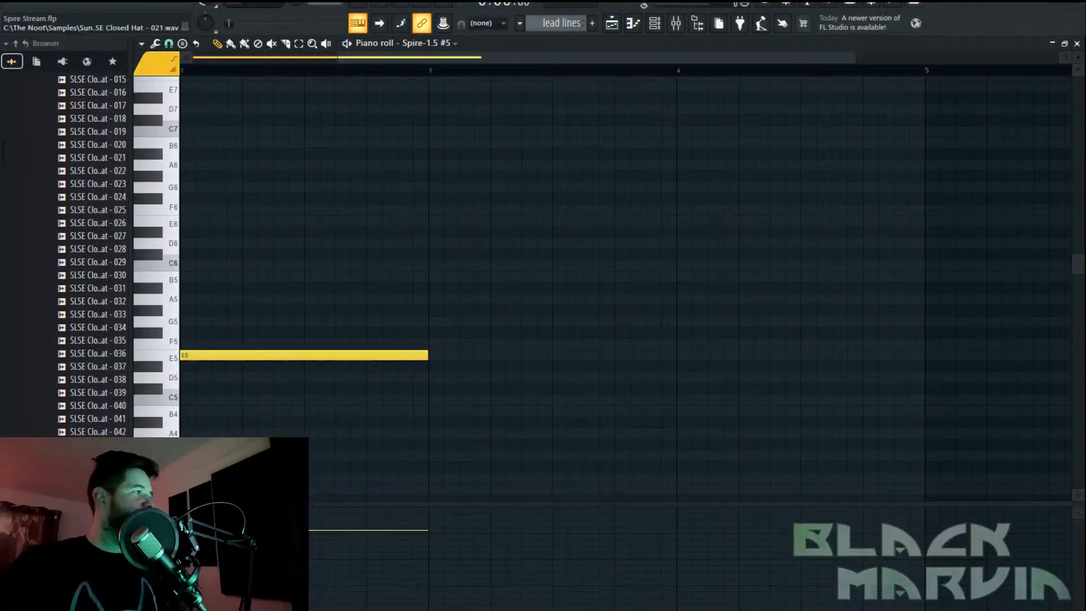
pyautogui.click(256, 6)
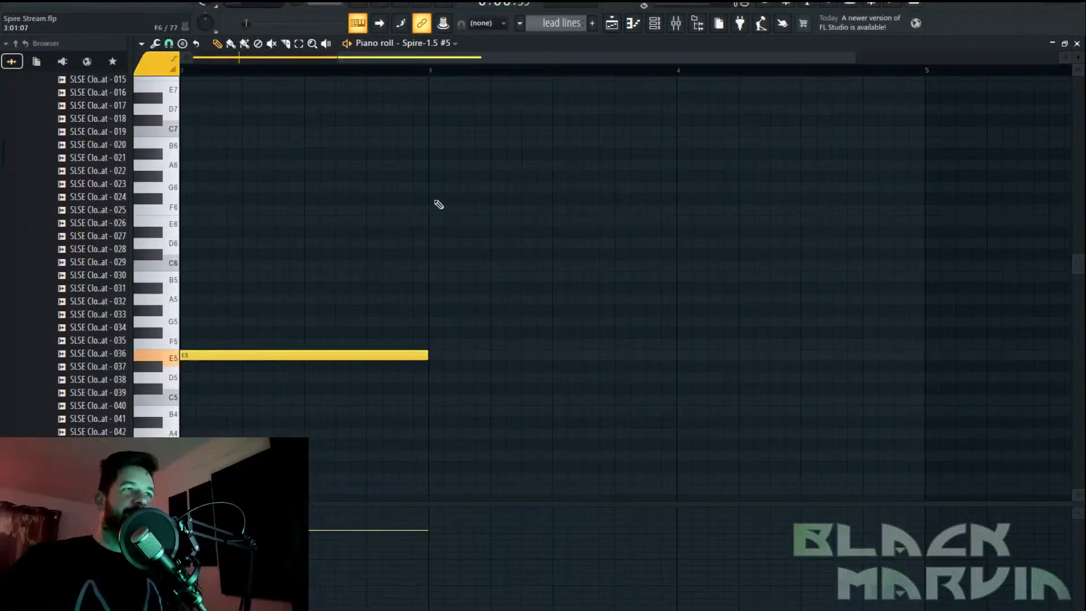
pyautogui.scroll(-3, 464, 63)
pyautogui.moveTo(658, 183); pyautogui.dragTo(242, 423)
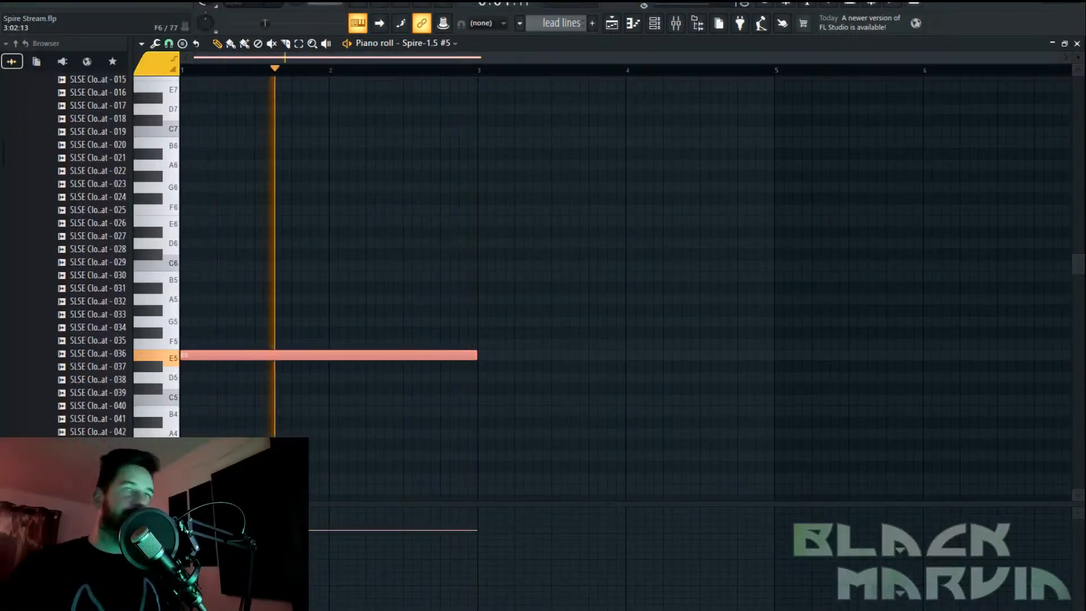
pyautogui.click(676, 23)
pyautogui.click(677, 23)
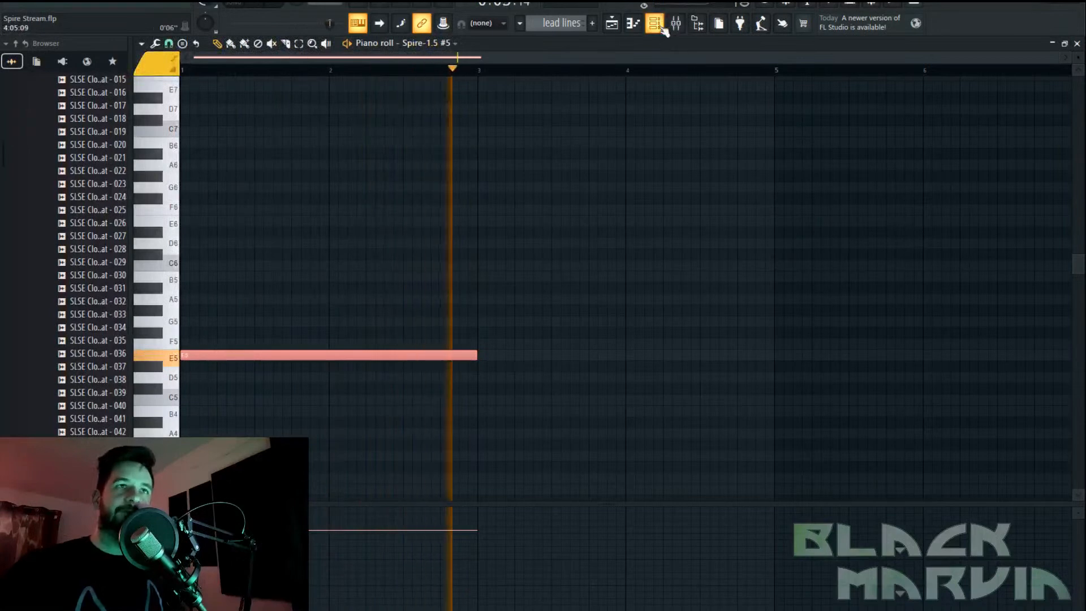
pyautogui.click(676, 24)
# Play the full arrangement from about bar 52
pyautogui.click(612, 23)
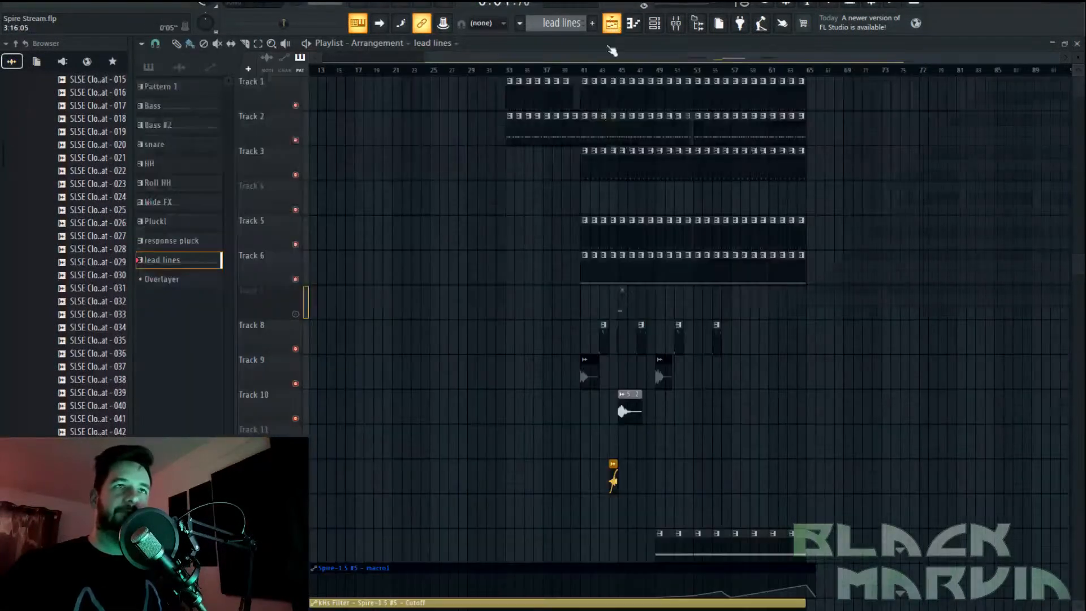
pyautogui.scroll(-1, 694, 101)
pyautogui.click(687, 73)
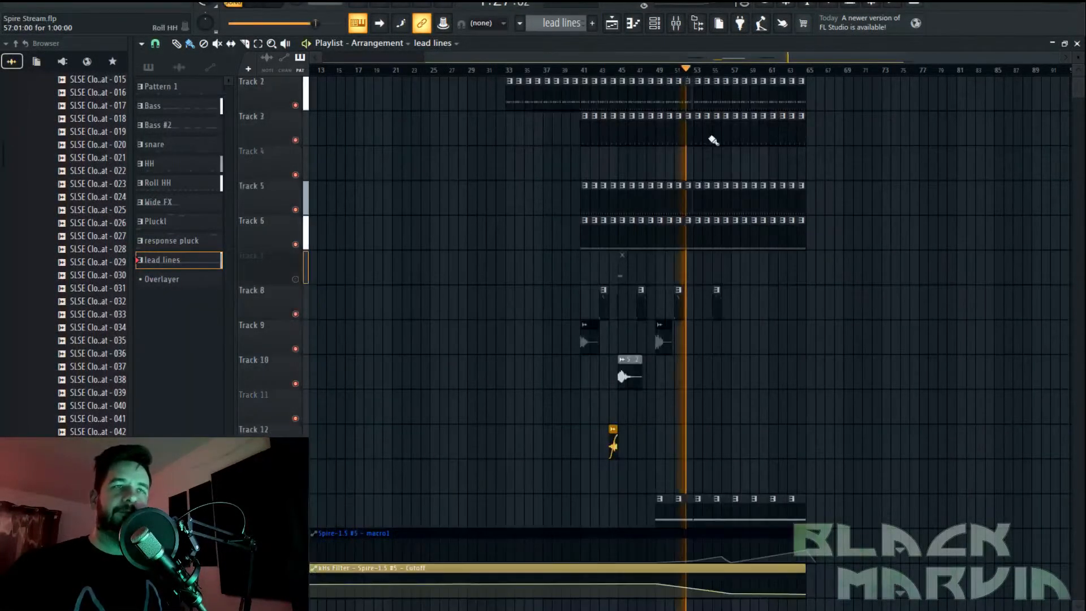
# Paste the copied E5 note into the Spire-1.5 #6 piano roll of the Overlayer pattern and move it towards bar 1
pyautogui.click(570, 23)
pyautogui.click(601, 151)
pyautogui.press('F6')
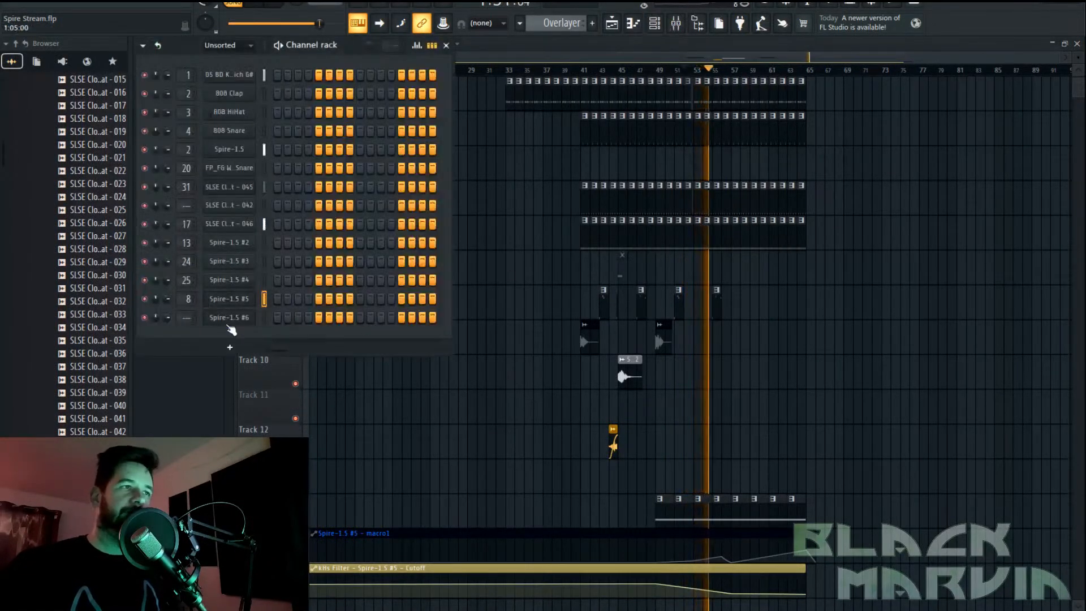
pyautogui.rightClick(249, 318)
pyautogui.click(285, 316)
pyautogui.hotkey('ctrl', 'v')
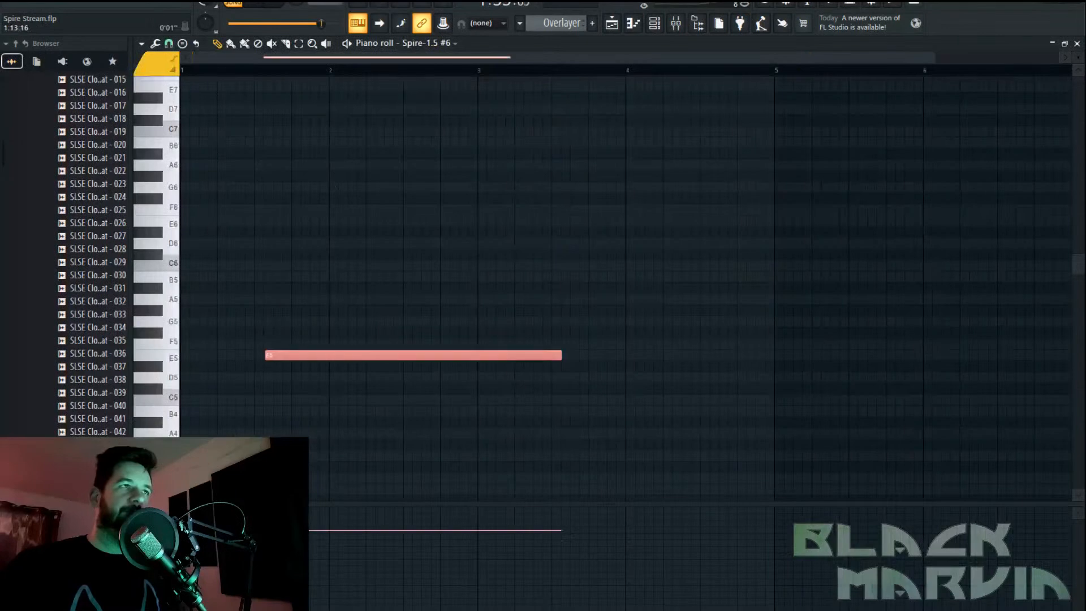
pyautogui.moveTo(333, 350); pyautogui.dragTo(250, 351)
# Audition the pasted note on Spire-1.5 #6 and delete it from the Overlayer pattern
pyautogui.press('space')
pyautogui.press('space')
pyautogui.click(418, 366)
pyautogui.rightClick(417, 361)
# Clone the Spire-1.5 #5 channel and check the clone's empty piano roll in the Overlayer pattern
pyautogui.click(654, 23)
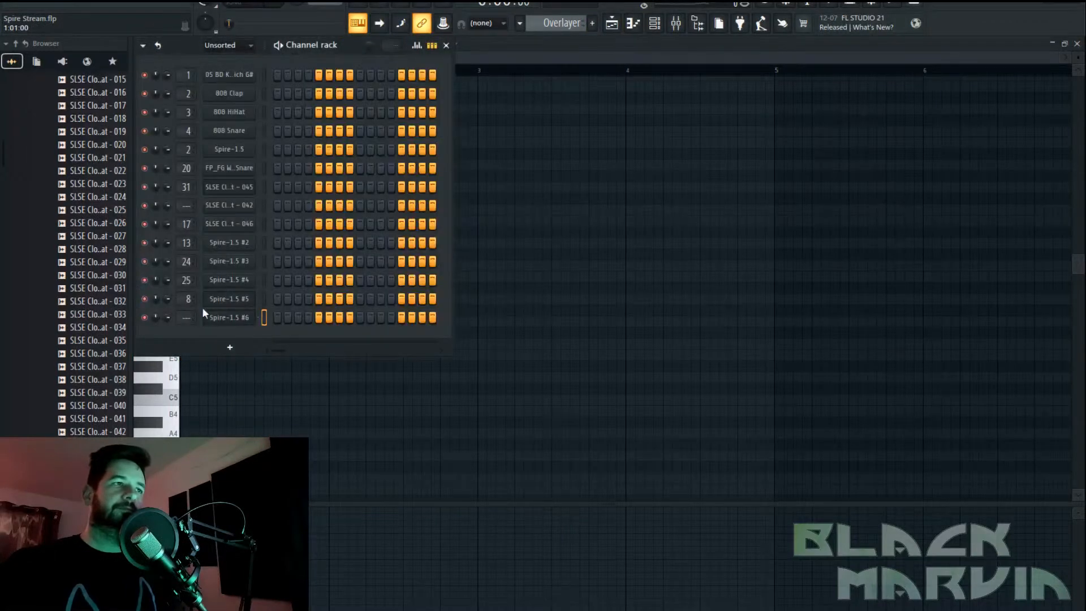
pyautogui.rightClick(233, 303)
pyautogui.click(326, 416)
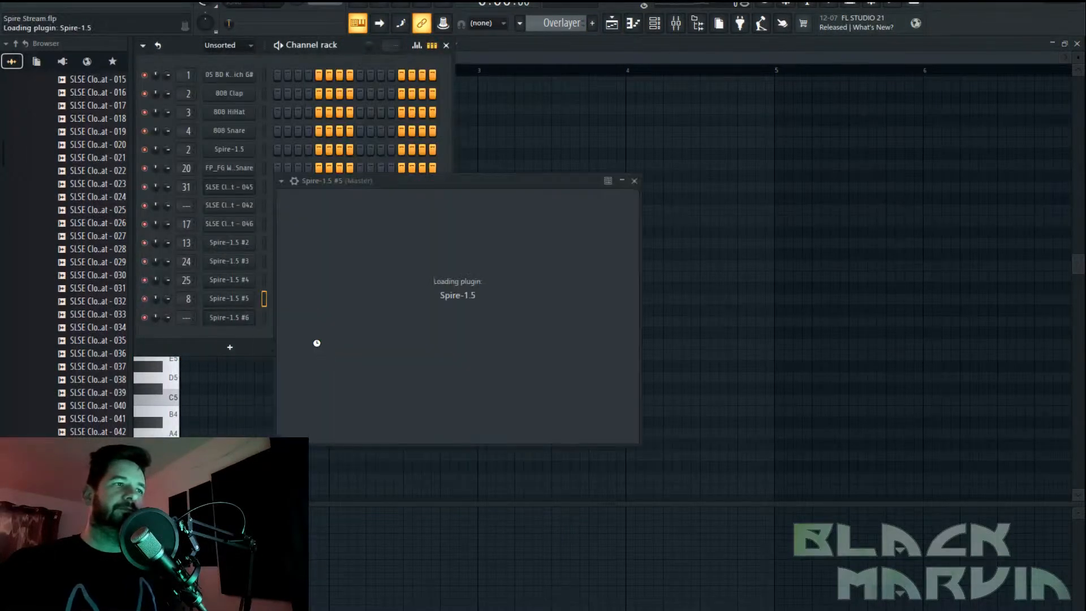
pyautogui.rightClick(252, 312)
pyautogui.click(286, 318)
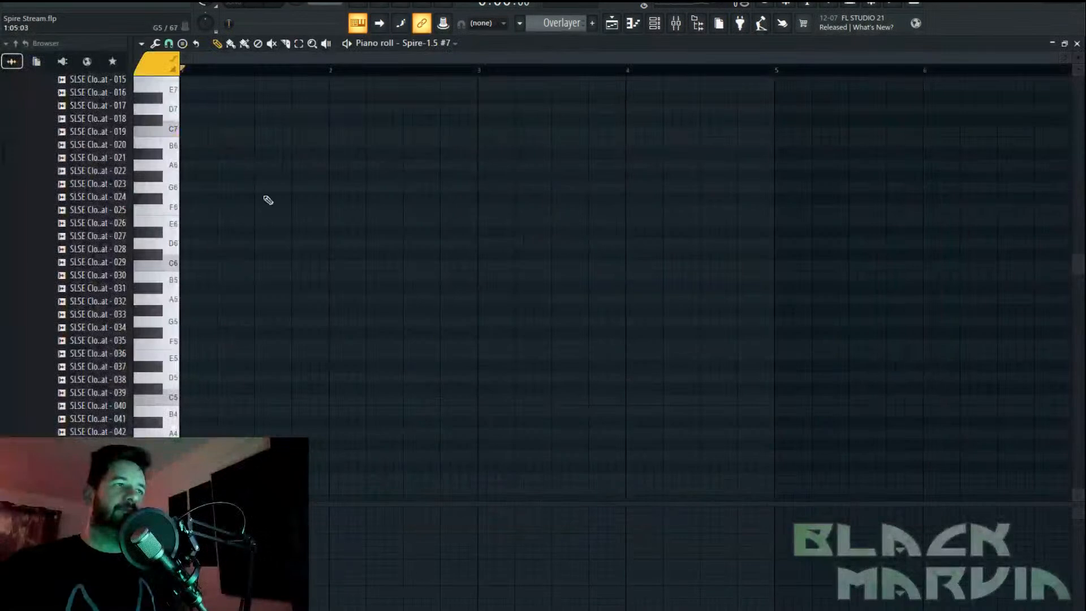
pyautogui.press('F6')
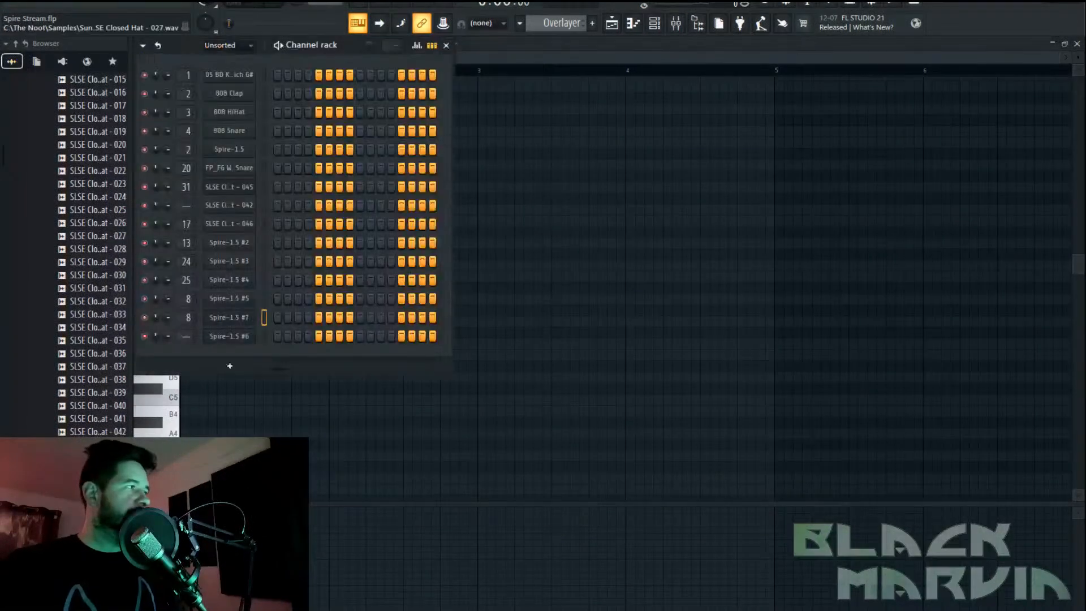
# Rename the cloned Spire channel as Acid Overlayer
pyautogui.rightClick(230, 318)
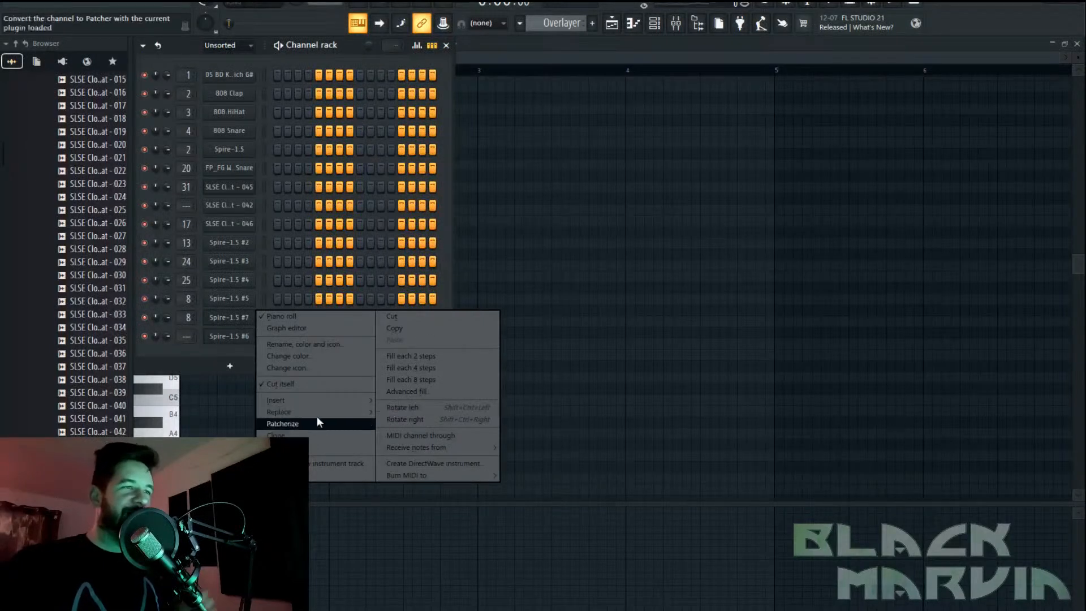
pyautogui.click(317, 344)
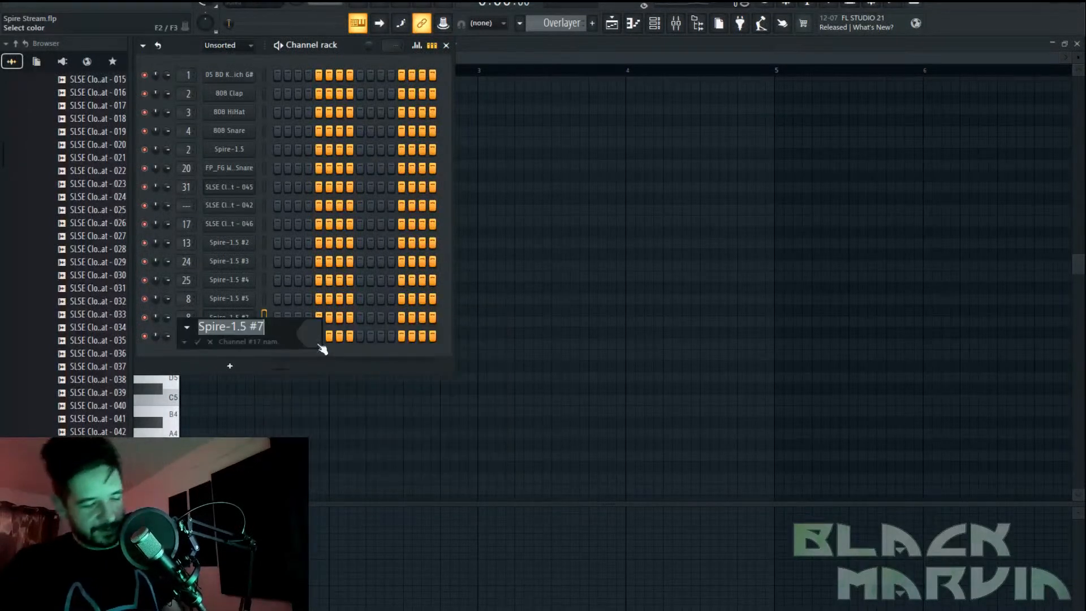
pyautogui.write('Acid Olv')
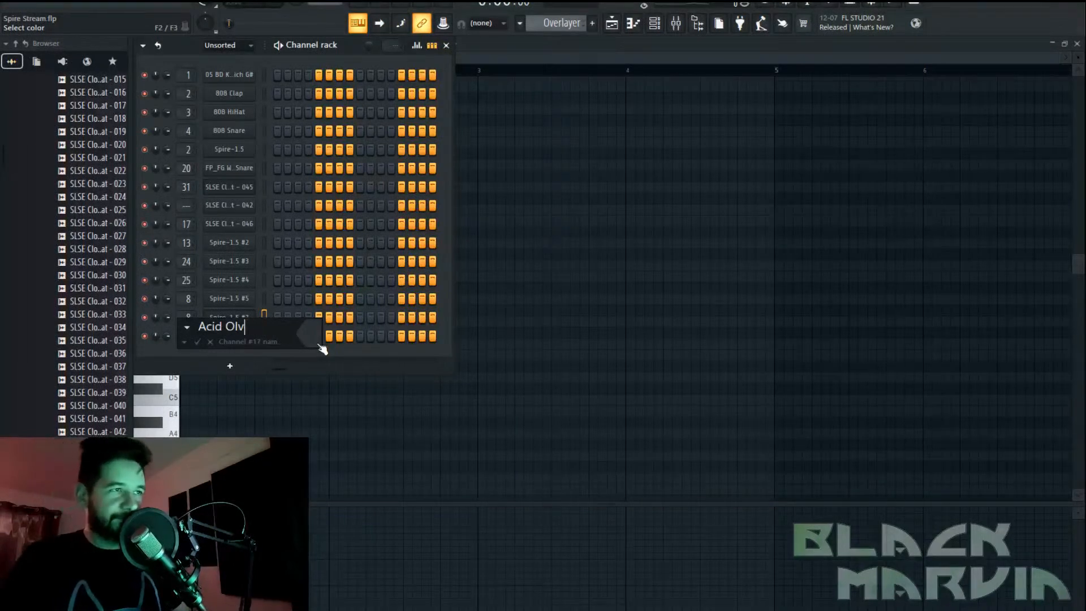
pyautogui.write('erlaylayer')
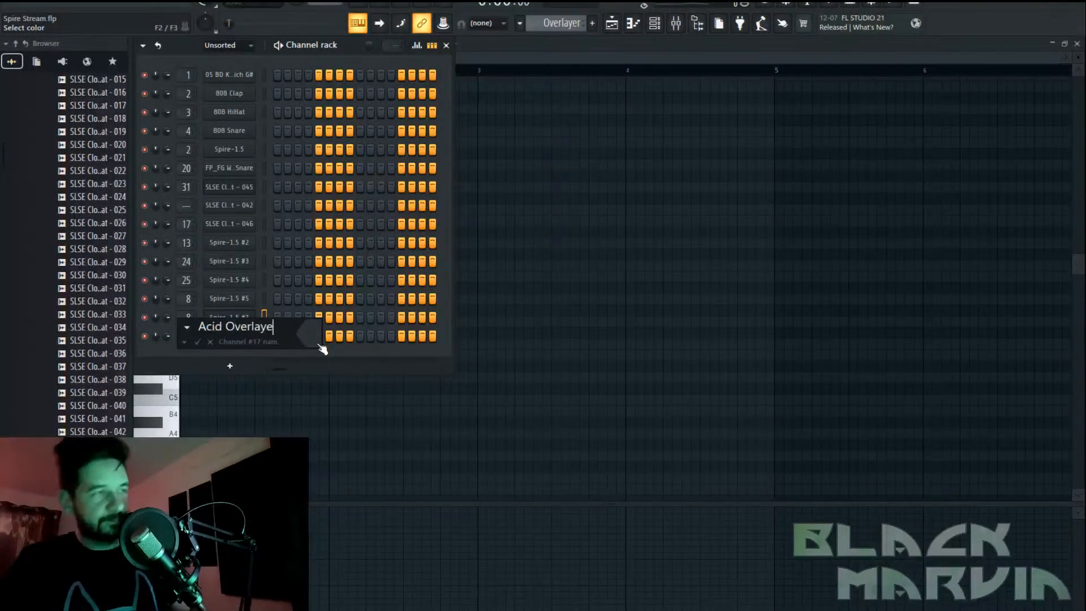
pyautogui.press('Return')
# Add a two-bar E6 note starting at bar 1 in the Acid Overlayer piano roll
pyautogui.rightClick(248, 317)
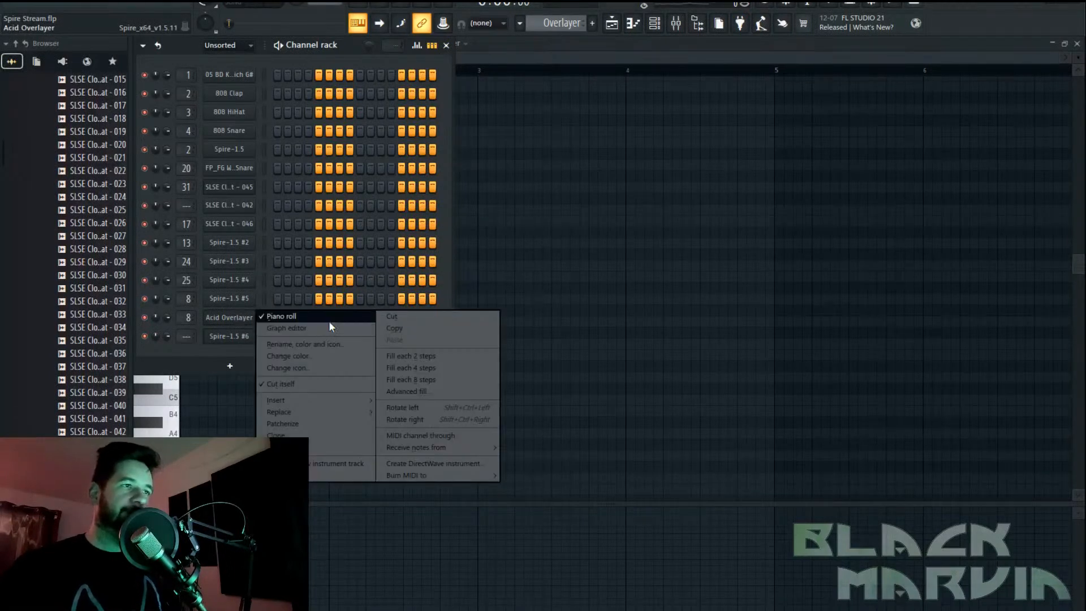
pyautogui.click(286, 318)
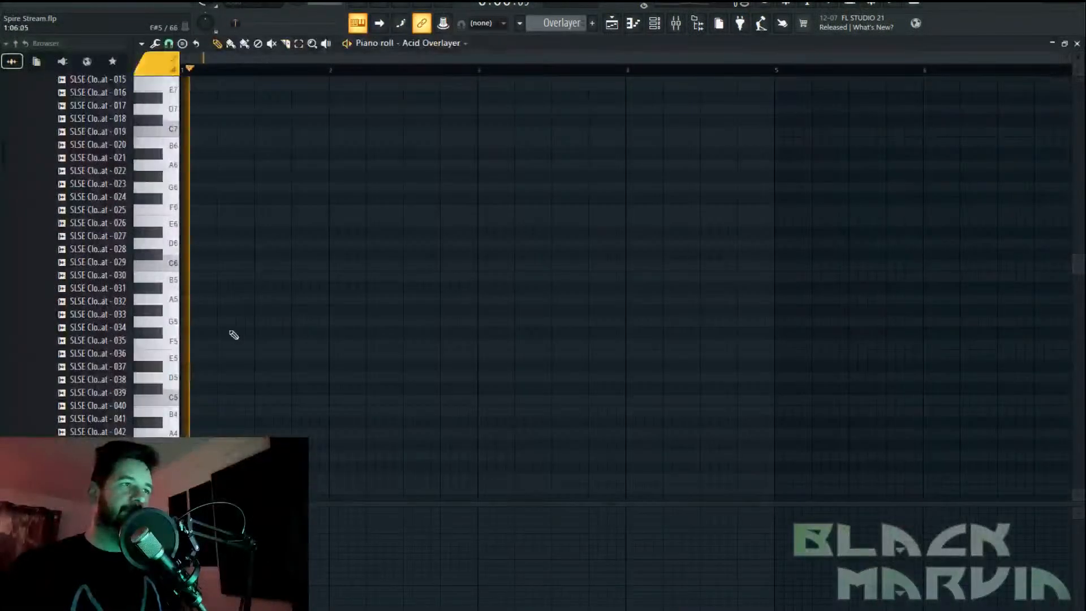
pyautogui.click(193, 332)
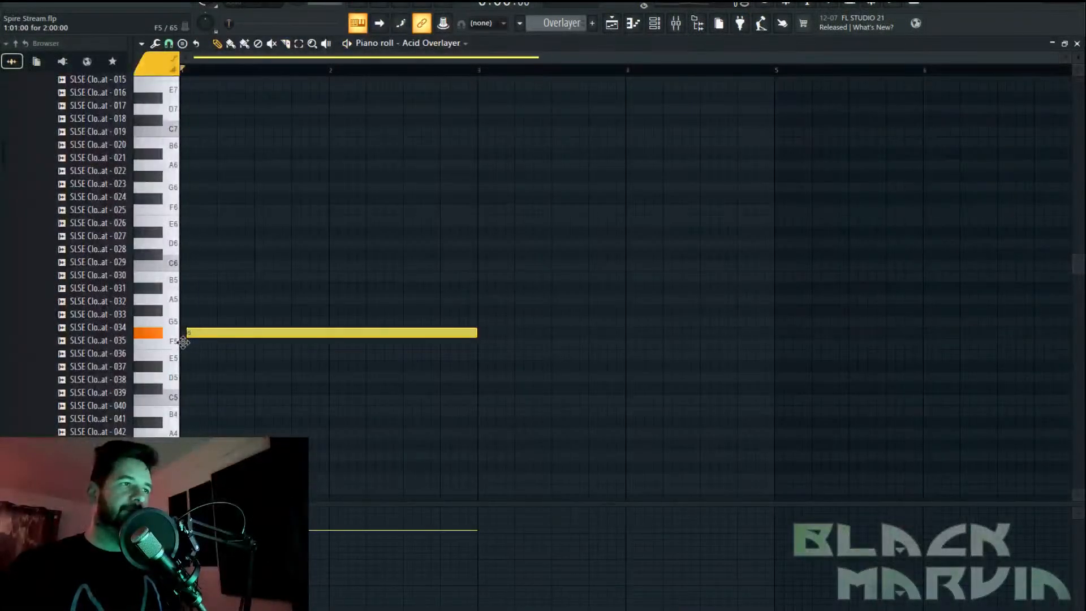
pyautogui.moveTo(194, 332); pyautogui.dragTo(225, 220)
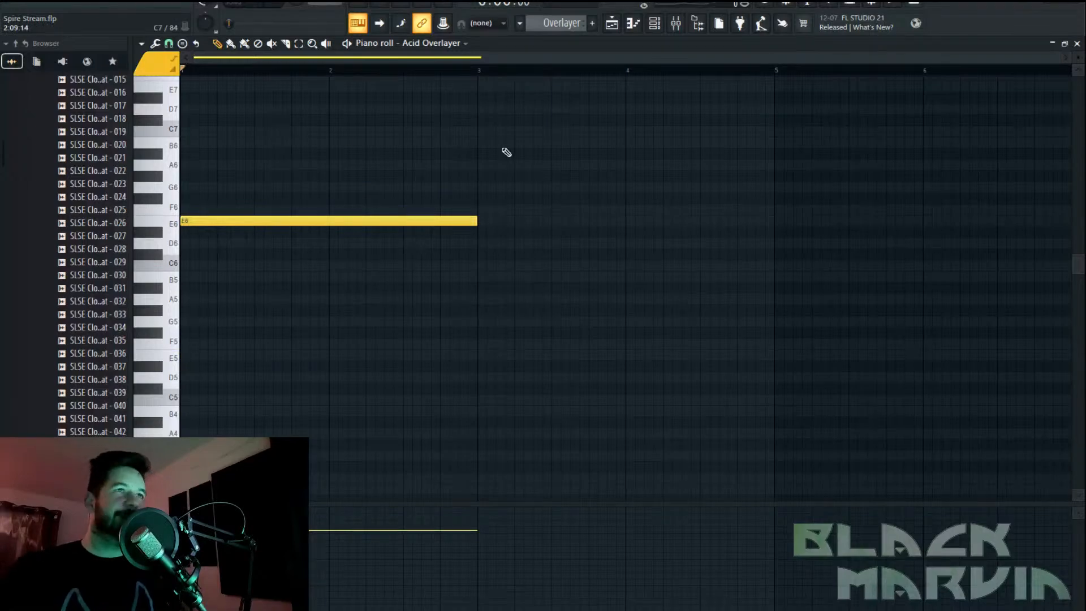
# Play back the arrangement from around bar 50 in the playlist to review the lead lines section
pyautogui.click(614, 30)
pyautogui.click(678, 74)
pyautogui.press('space')
pyautogui.scroll(3, 735, 76)
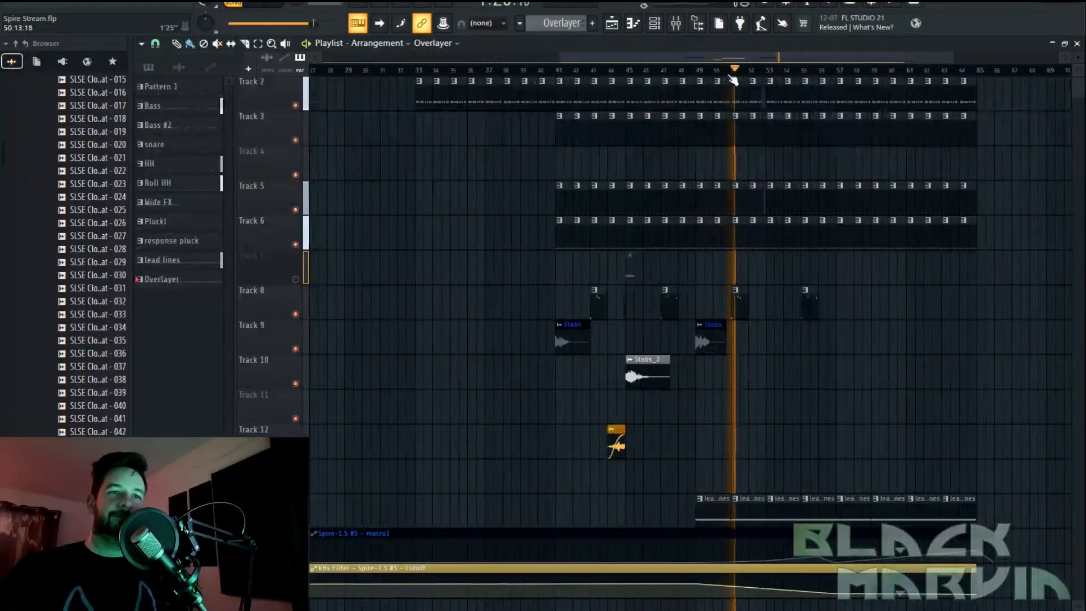
pyautogui.hscroll(3, 715, 448)
pyautogui.scroll(-5, 761, 469)
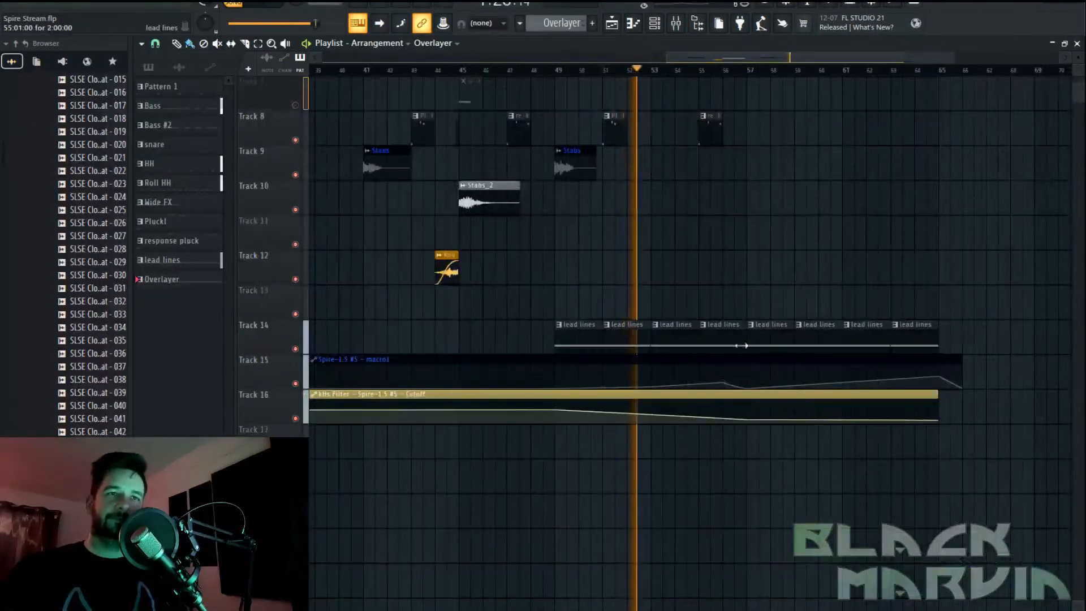
pyautogui.click(753, 297)
pyautogui.hscroll(2, 632, 335)
pyautogui.press('space')
pyautogui.hotkey('ctrl', 'z')
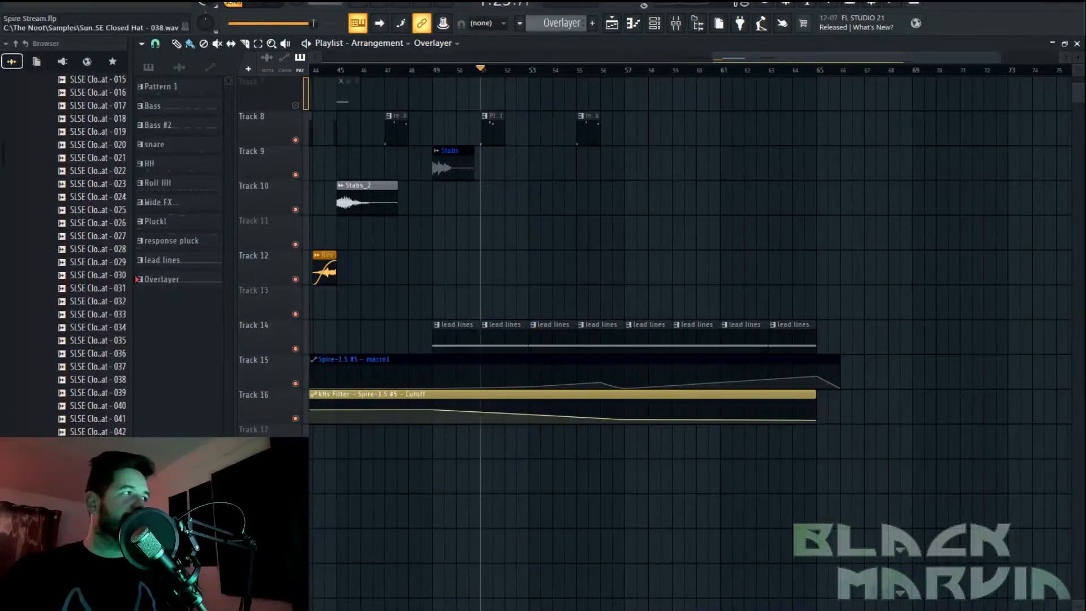
# Duplicate the drum and bass clips in bars 57–64 on Tracks 1–6 so they also fill bars 65–72
pyautogui.scroll(6, 855, 171)
pyautogui.scroll(-1, 816, 74)
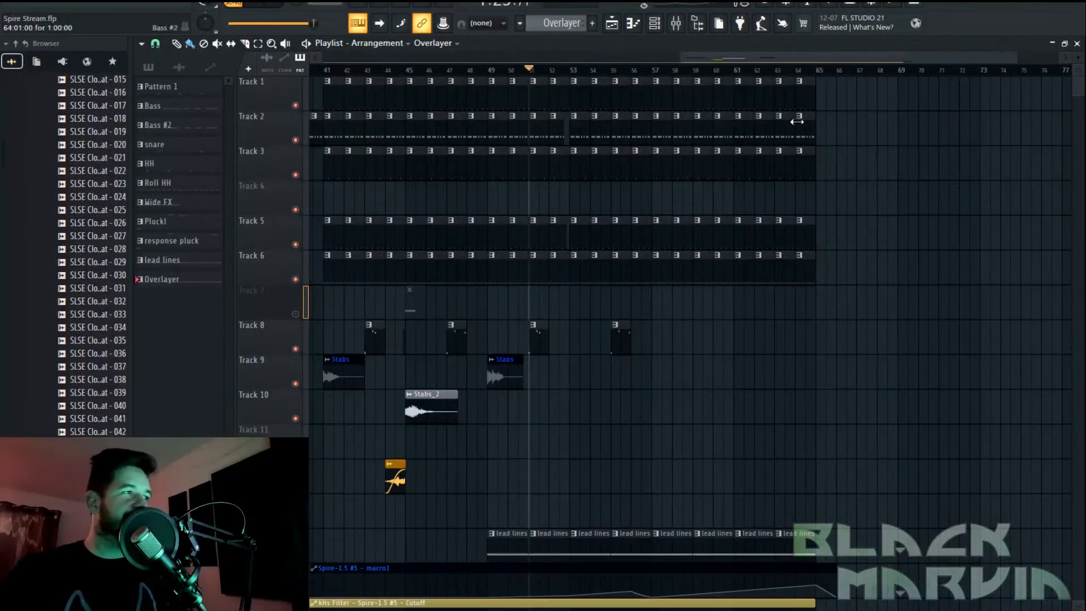
pyautogui.moveTo(909, 77); pyautogui.dragTo(627, 282)
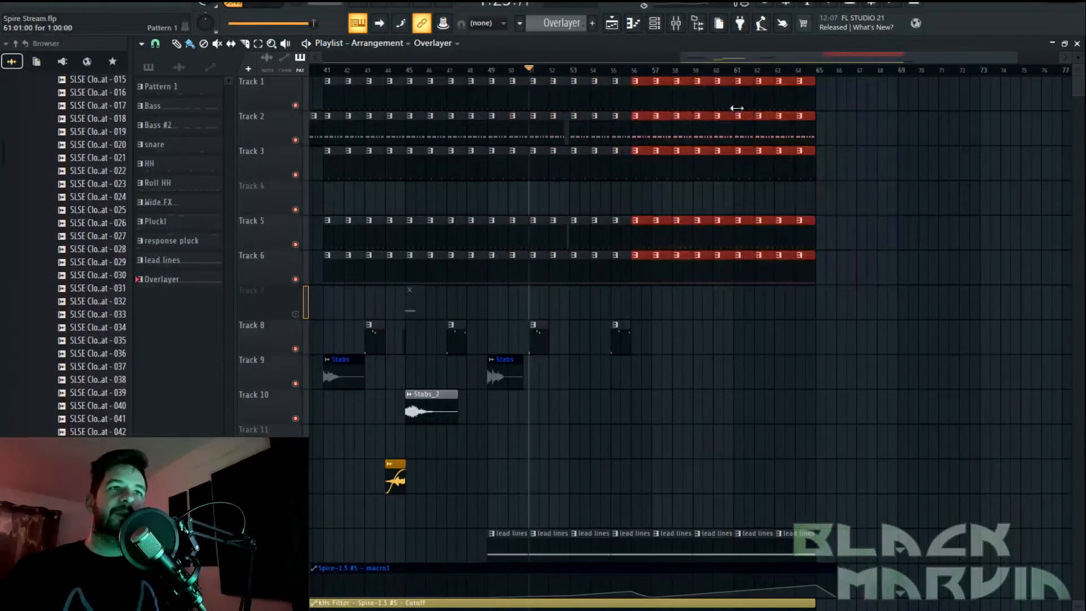
pyautogui.moveTo(518, 72); pyautogui.dragTo(480, 73)
pyautogui.hotkey('ctrl', 'd')
pyautogui.press('space')
pyautogui.press('space')
pyautogui.moveTo(849, 79); pyautogui.dragTo(660, 279)
pyautogui.hotkey('ctrl', 'b')
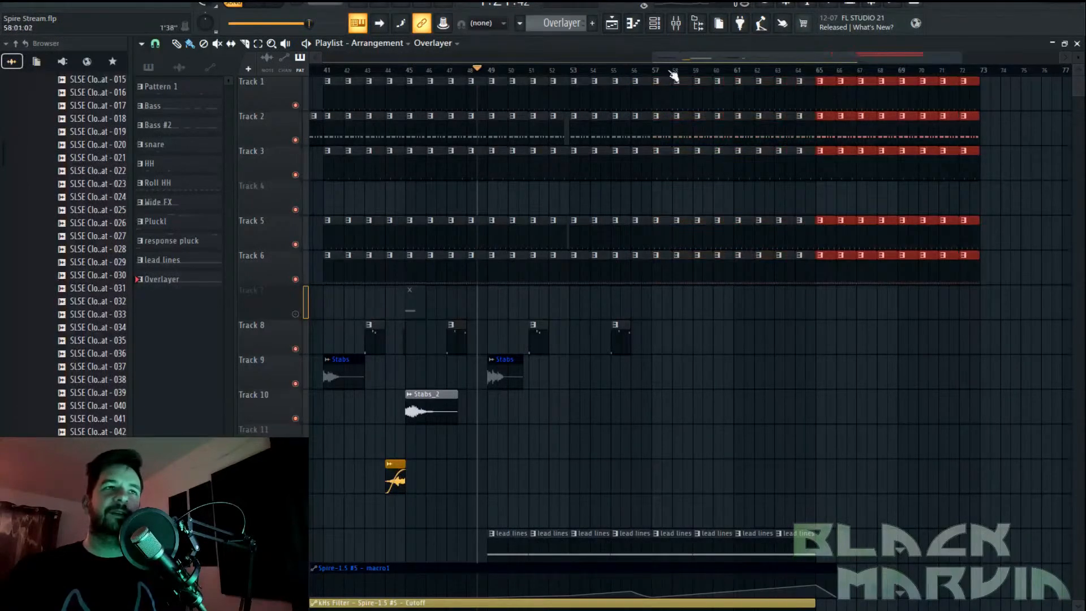
# Duplicate the last four lead lines clips on Track 14 to fill bars 65–72
pyautogui.scroll(-3, 660, 72)
pyautogui.scroll(3, 712, 81)
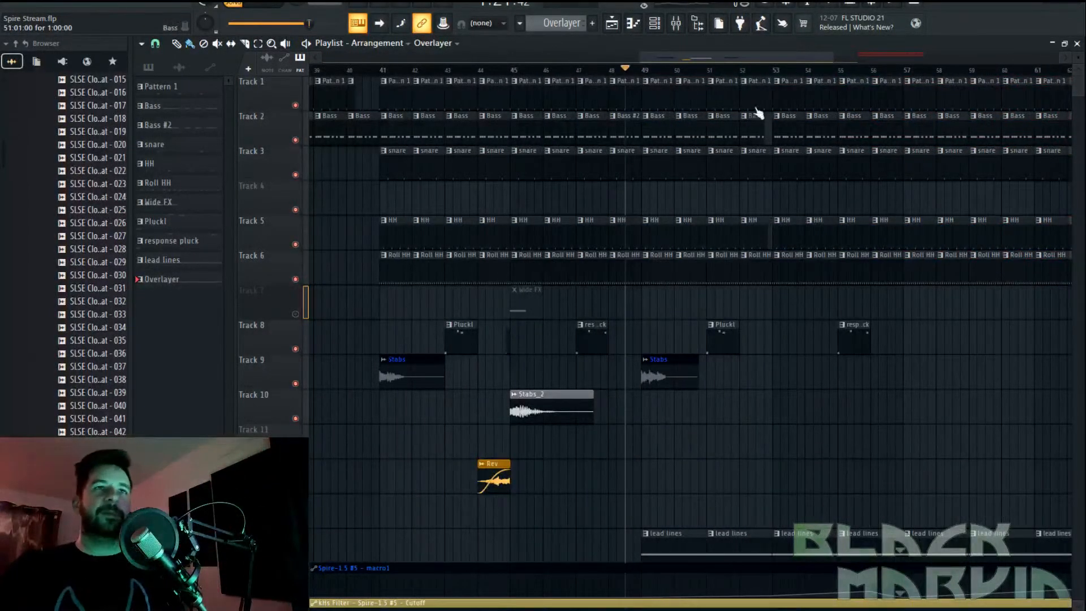
pyautogui.moveTo(784, 59); pyautogui.dragTo(818, 60)
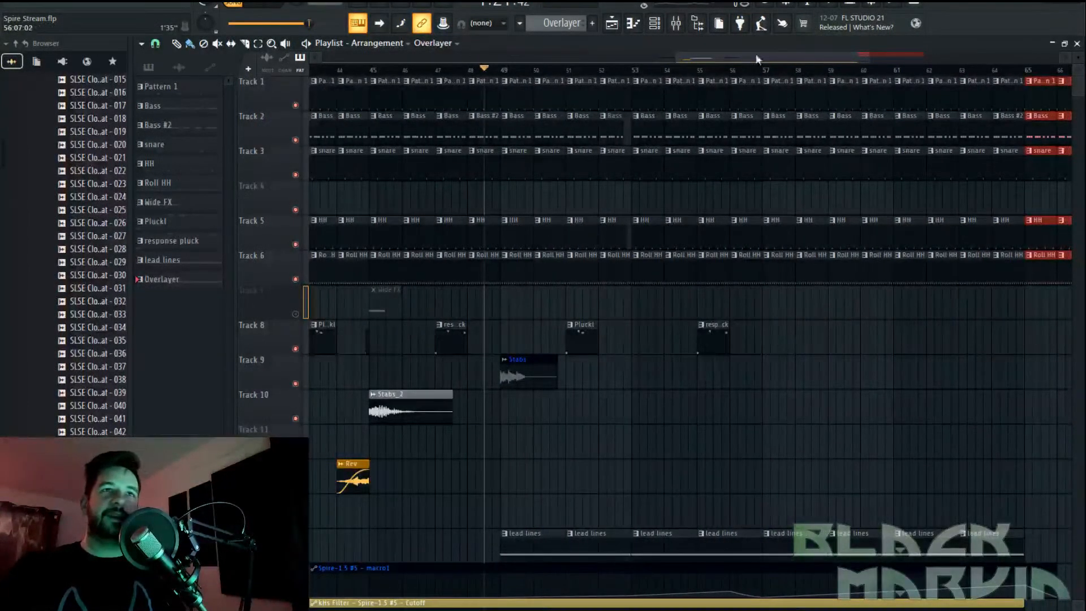
pyautogui.moveTo(756, 61); pyautogui.dragTo(821, 61)
pyautogui.scroll(-4, 752, 430)
pyautogui.moveTo(842, 354); pyautogui.dragTo(578, 423)
pyautogui.hotkey('ctrl', 'b')
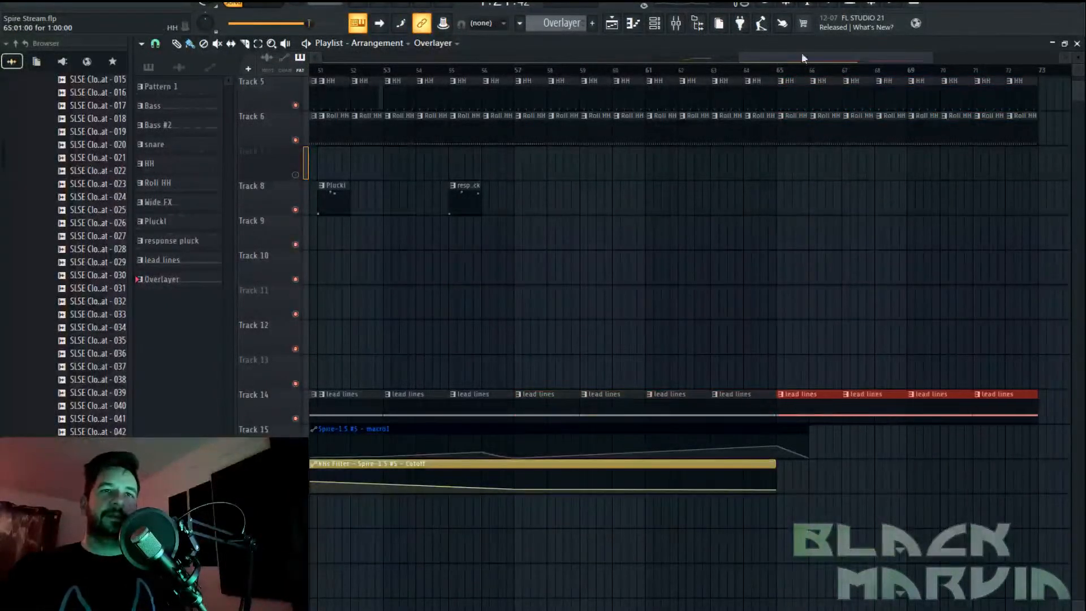
pyautogui.scroll(-3, 828, 57)
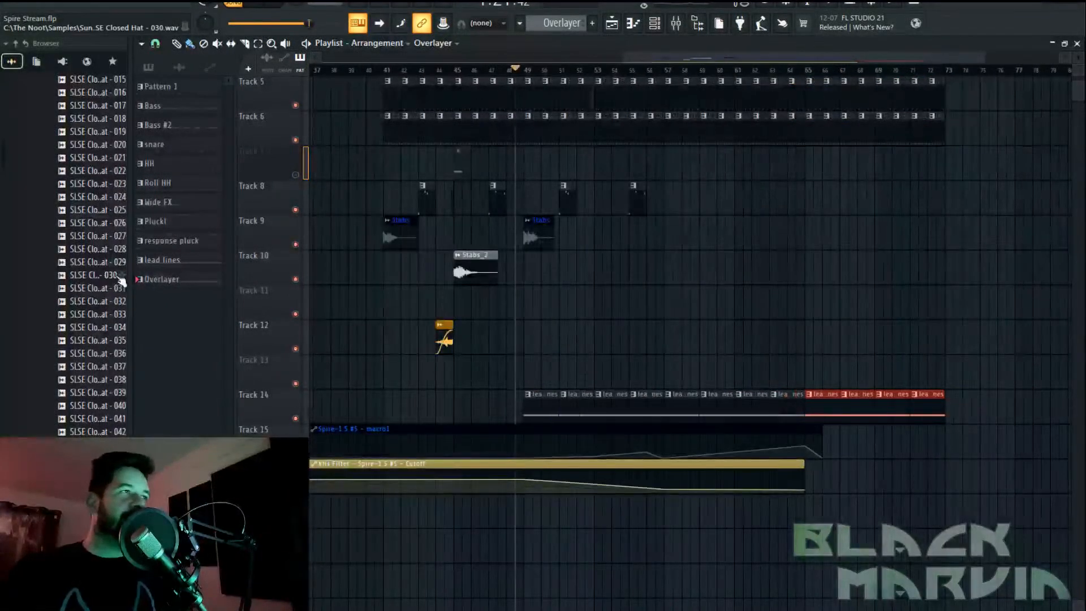
pyautogui.scroll(6, 121, 278)
pyautogui.scroll(8, 57, 256)
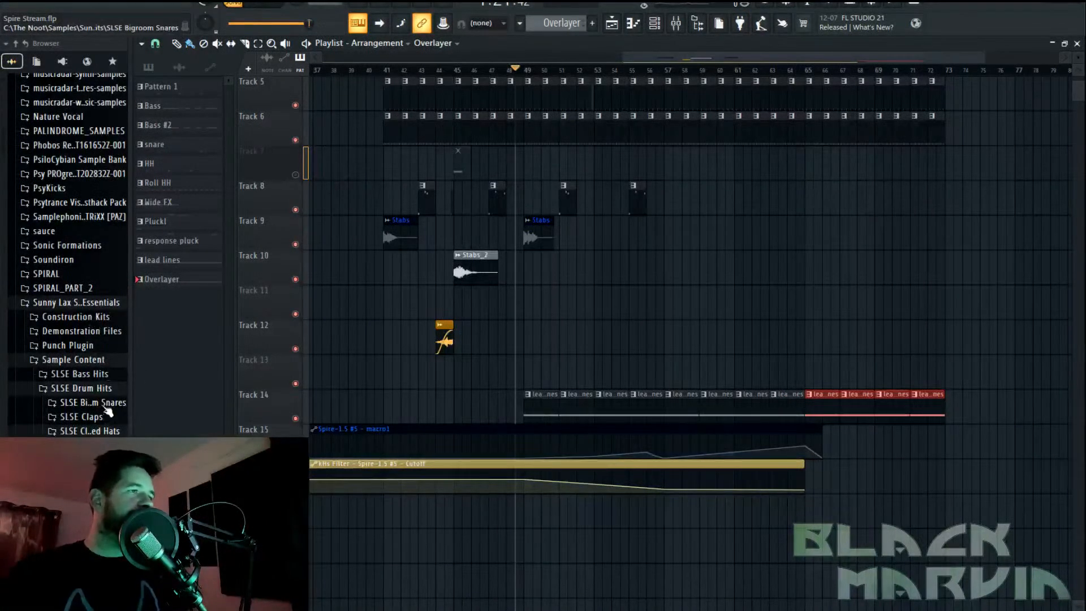
pyautogui.scroll(4, 77, 242)
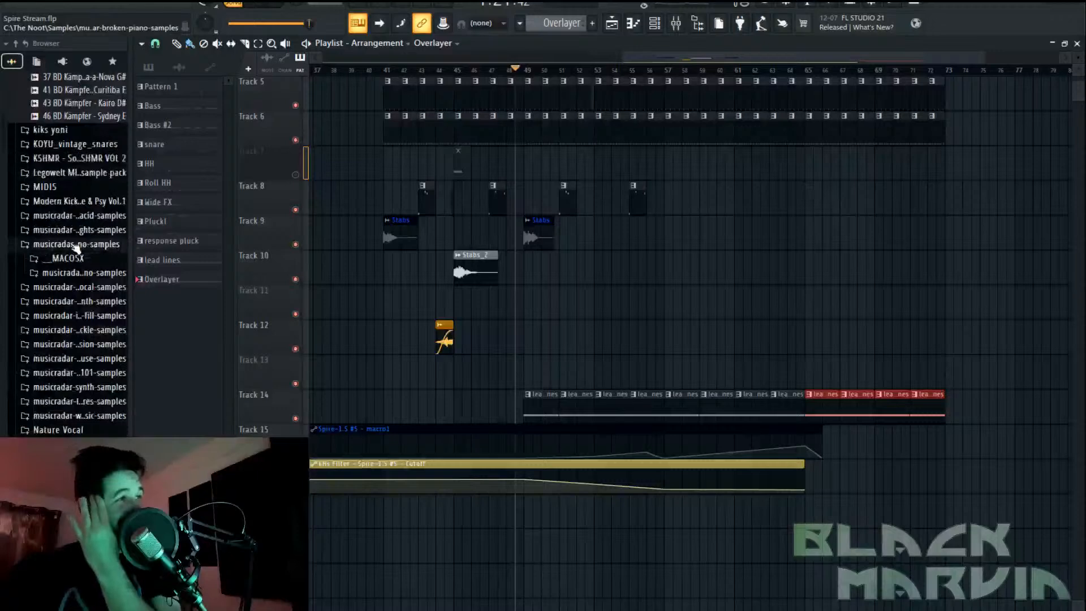
pyautogui.scroll(-12, 76, 249)
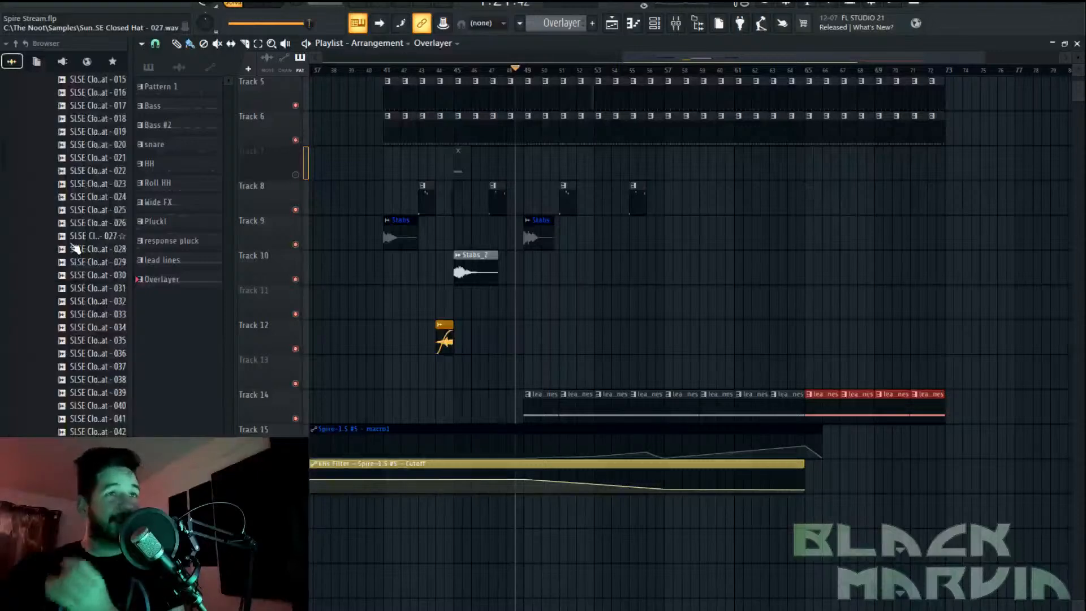
# Add a time marker named More drums at bar 57 of the playlist
pyautogui.click(669, 71)
pyautogui.click(141, 44)
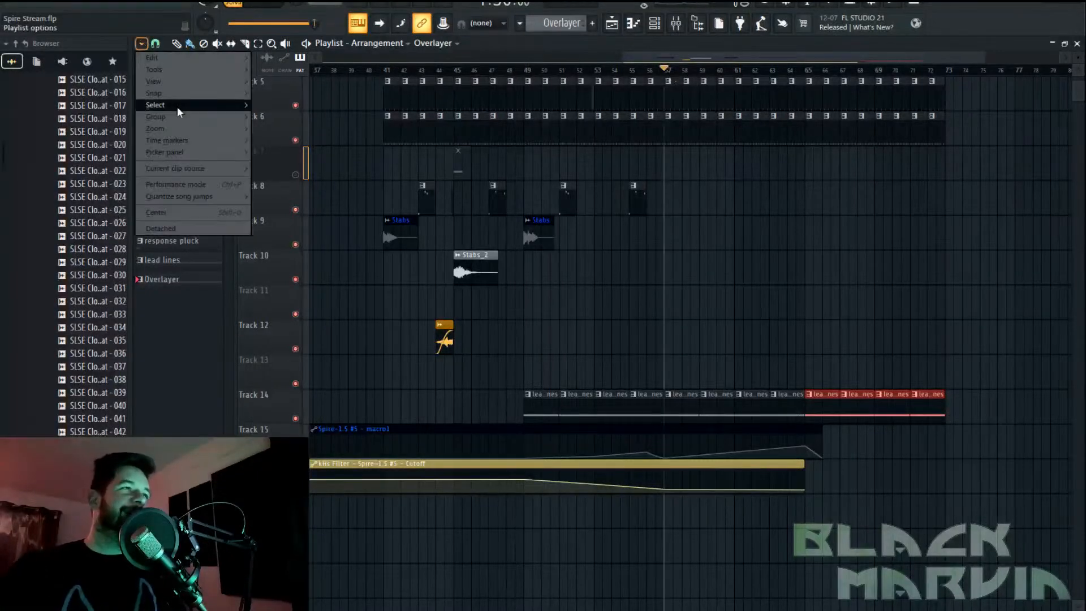
pyautogui.moveTo(202, 141)
pyautogui.click(269, 142)
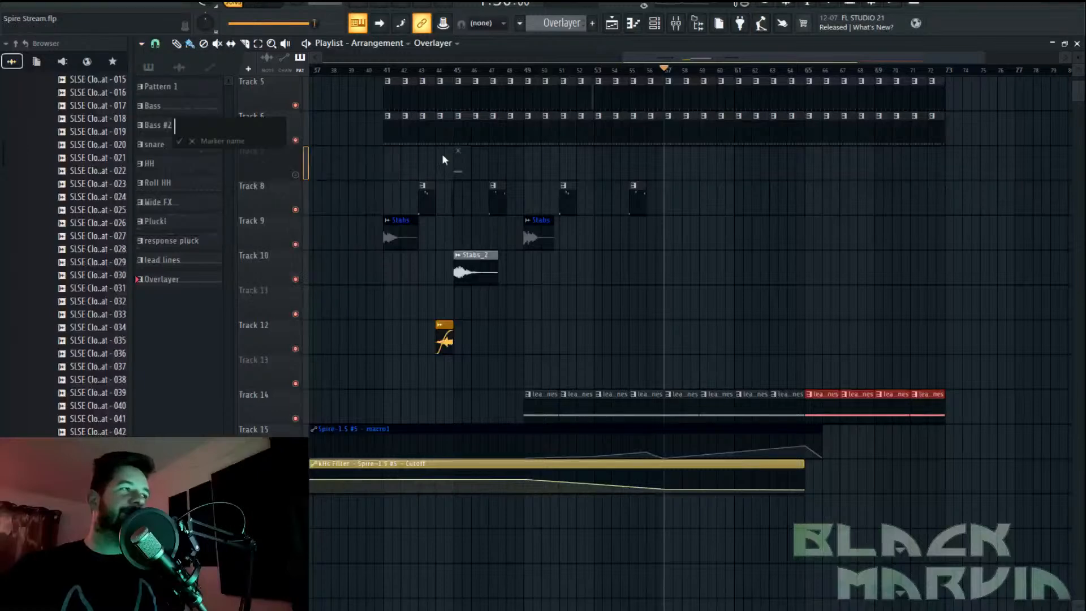
pyautogui.write('More drums')
pyautogui.press('Return')
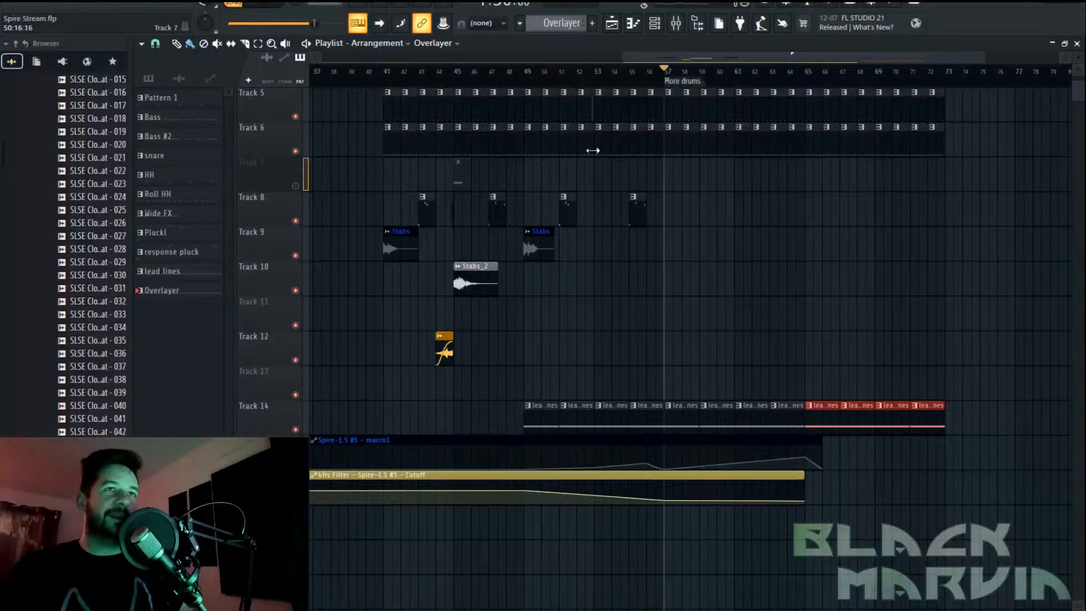
# Place four consecutive Overlayer pattern clips on Track 13, covering bars 65–72
pyautogui.scroll(3, 825, 89)
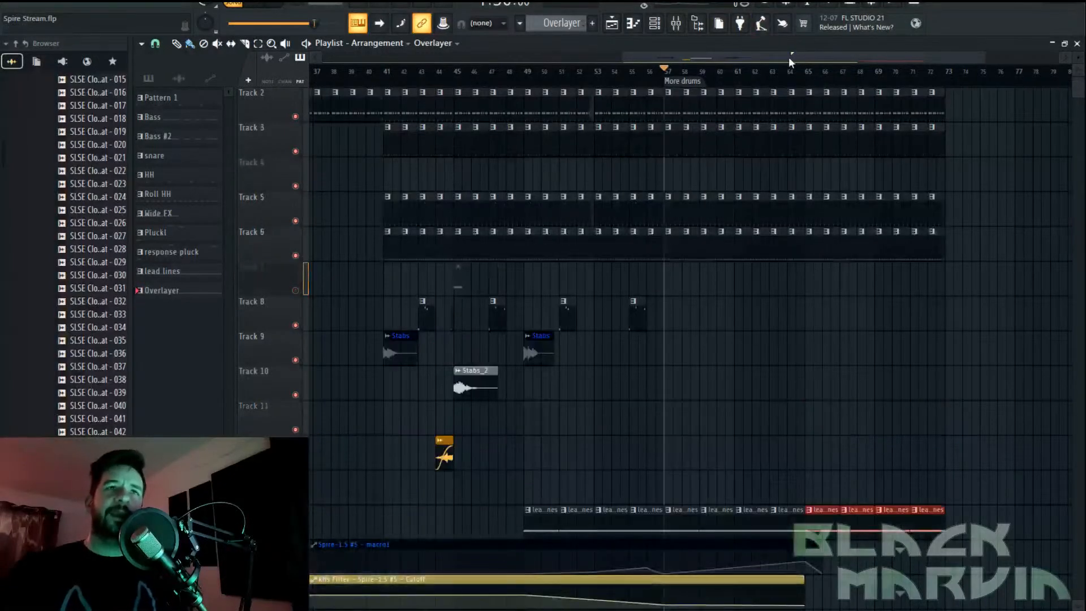
pyautogui.moveTo(790, 60); pyautogui.dragTo(829, 60)
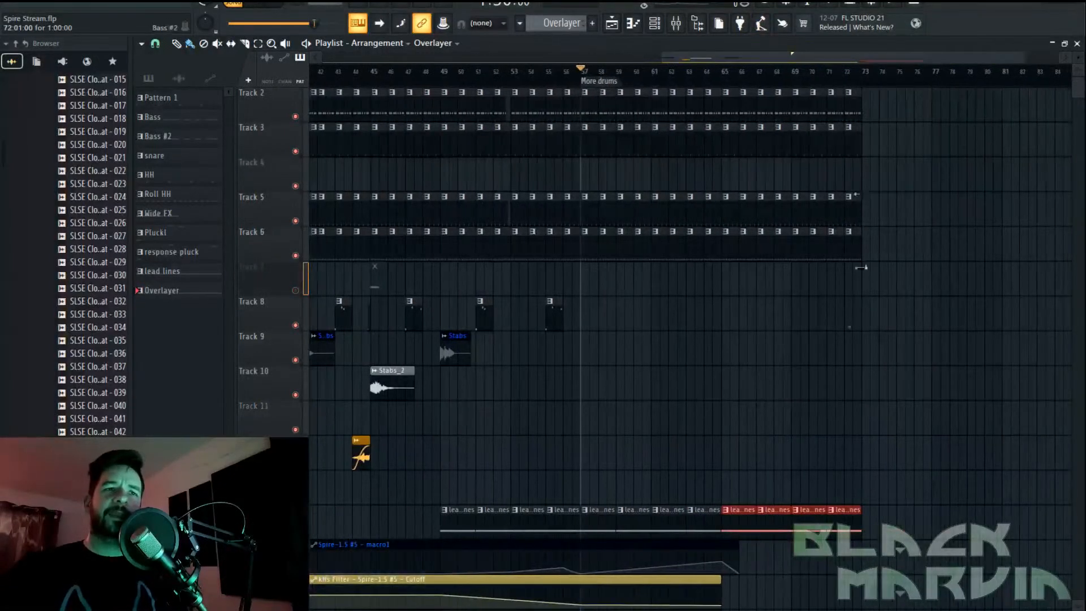
pyautogui.click(733, 495)
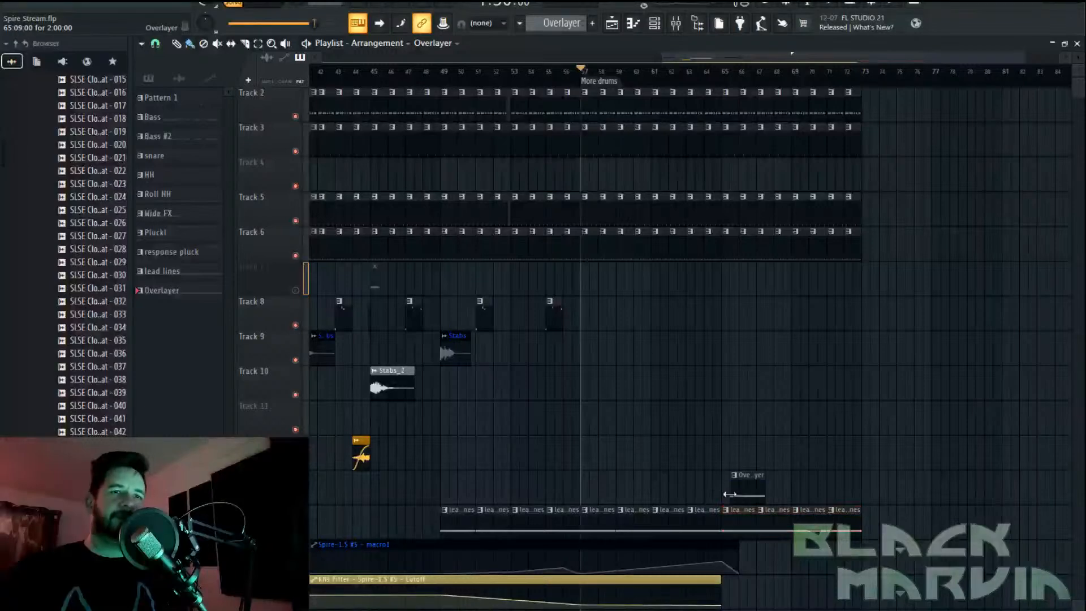
pyautogui.click(768, 482)
pyautogui.click(799, 486)
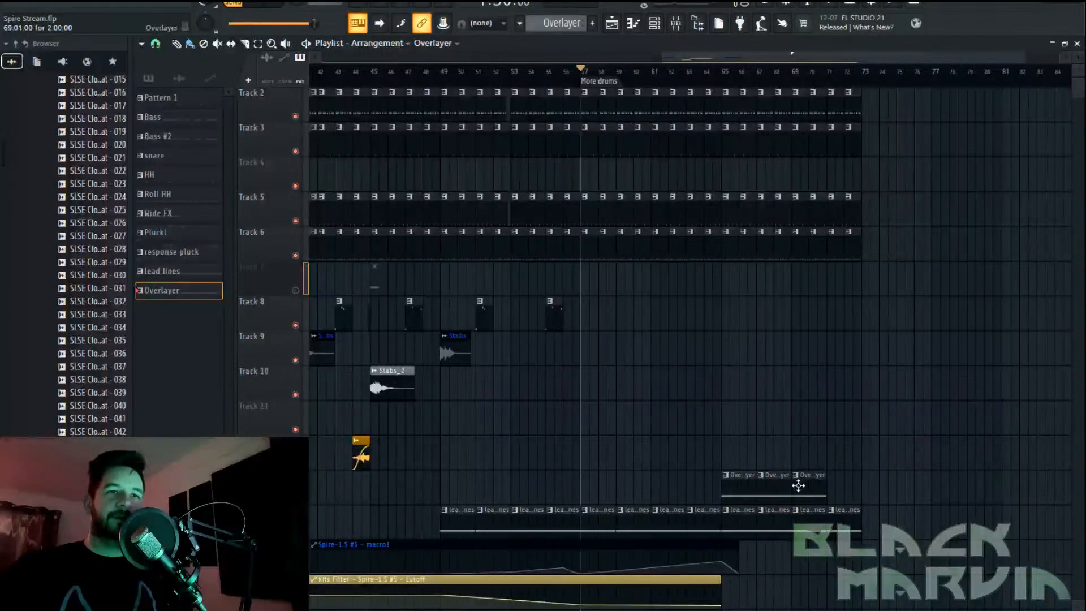
pyautogui.click(836, 483)
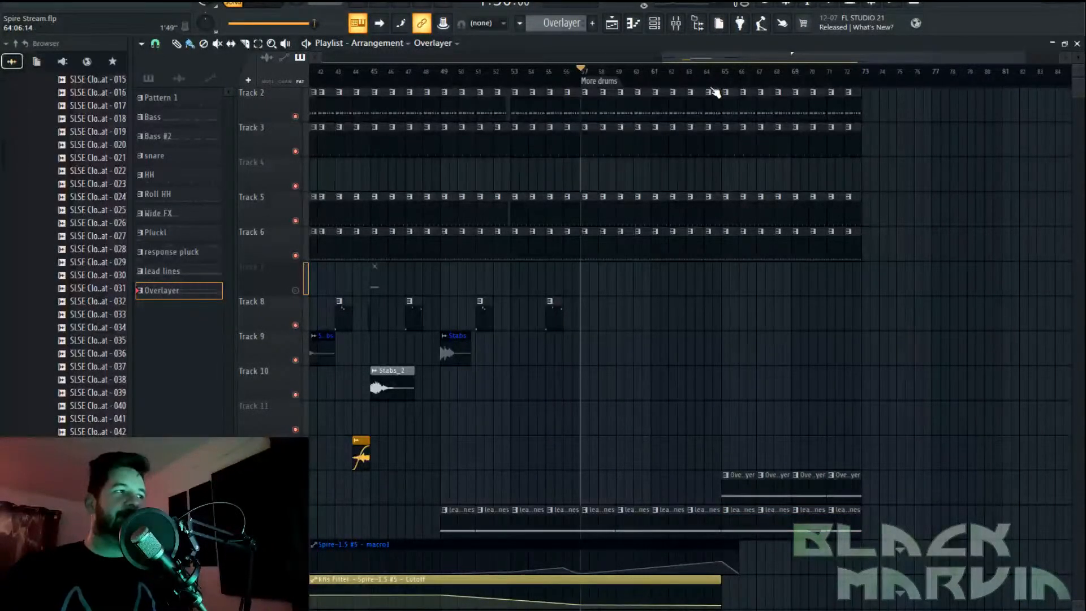
# Extend the kHs Filter cutoff automation clip on Track 16 to about bar 71
pyautogui.click(700, 73)
pyautogui.scroll(-3, 710, 451)
pyautogui.moveTo(721, 382); pyautogui.dragTo(825, 382)
pyautogui.scroll(4, 728, 94)
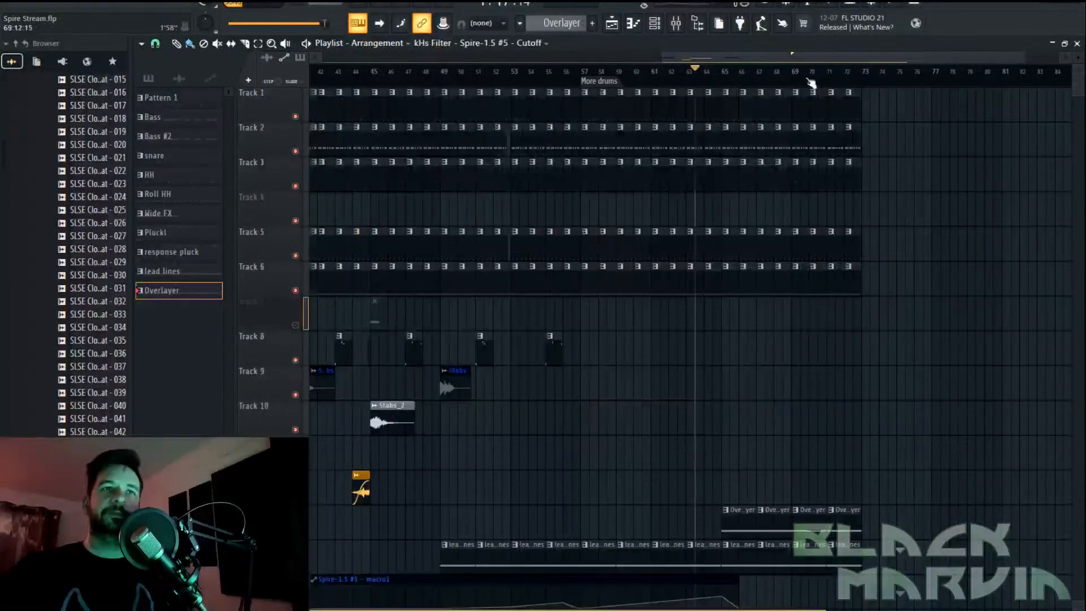
pyautogui.scroll(3, 810, 86)
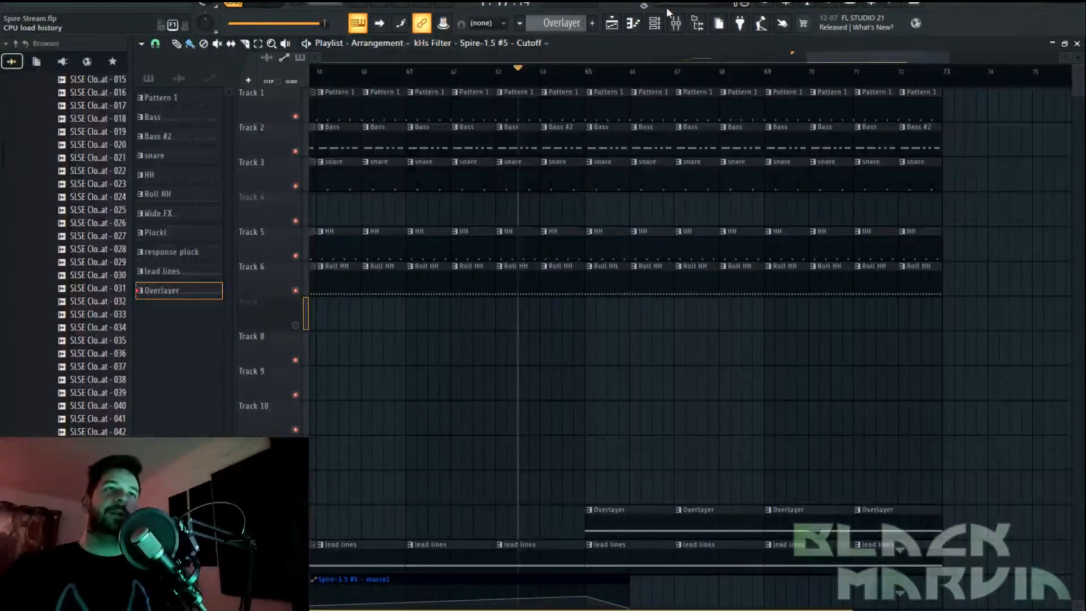
# Route the Acid Overlayer channel to mixer insert 9
pyautogui.click(654, 23)
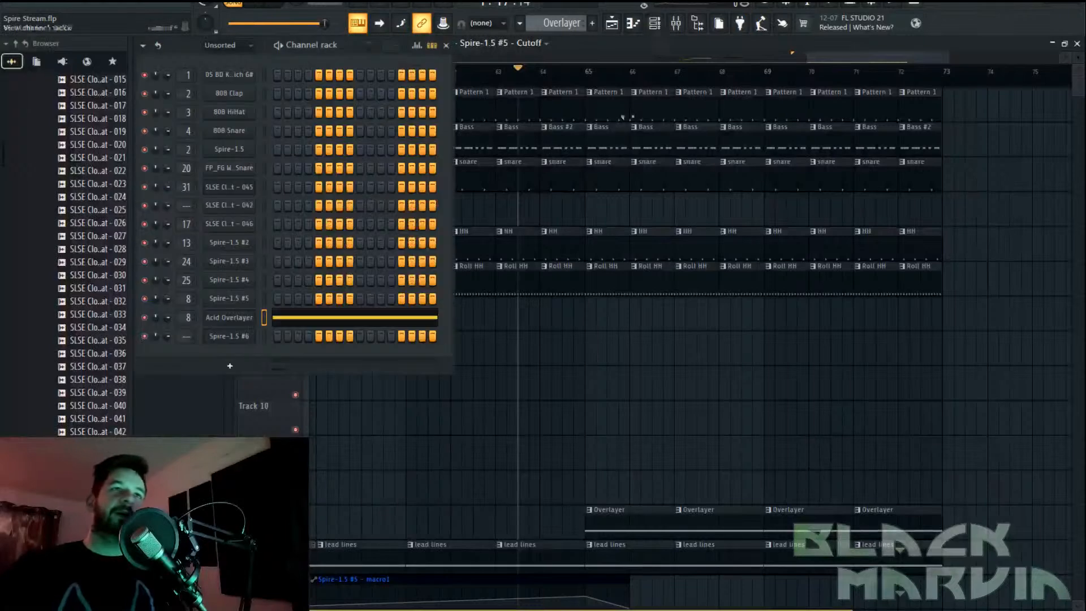
pyautogui.click(231, 320)
pyautogui.click(678, 23)
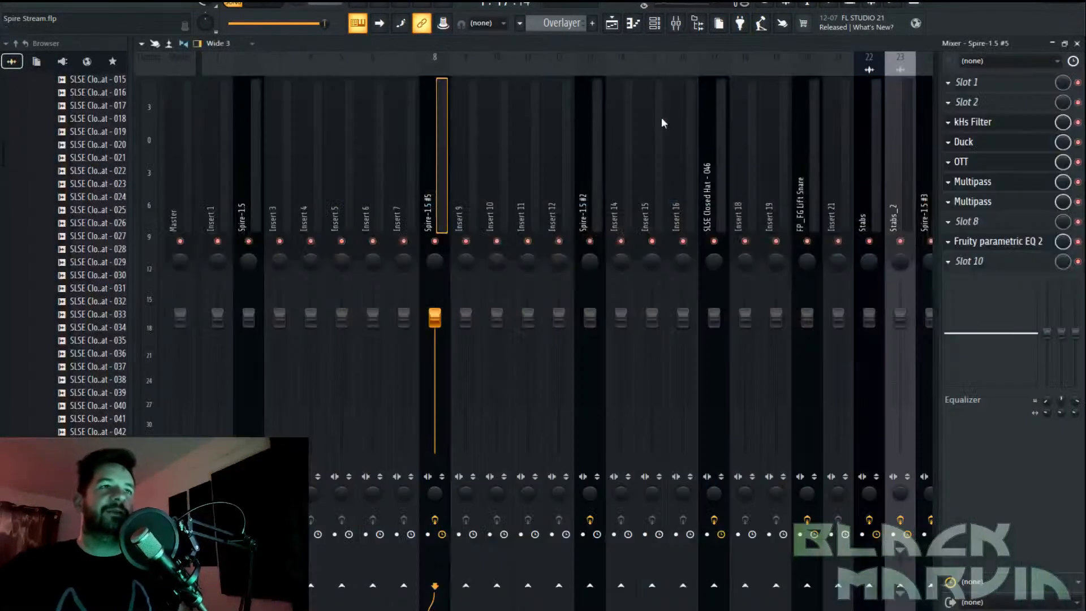
pyautogui.rightClick(479, 56)
pyautogui.moveTo(526, 199)
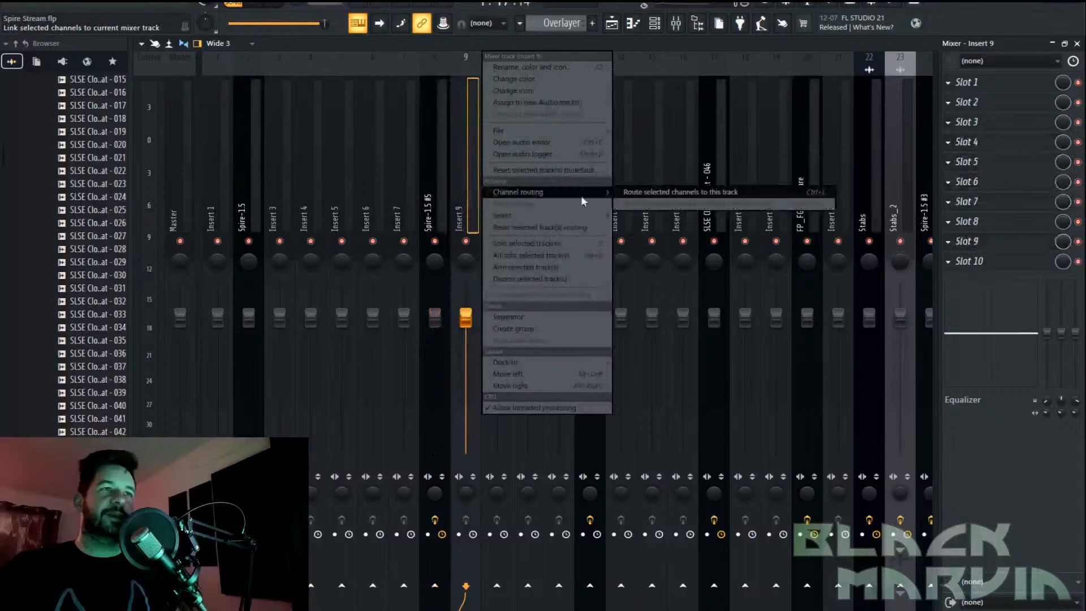
pyautogui.click(636, 198)
# Load Fruity parametric EQ 2 in slot 7 of the Acid Overlayer mixer track and apply its HP preset
pyautogui.click(954, 180)
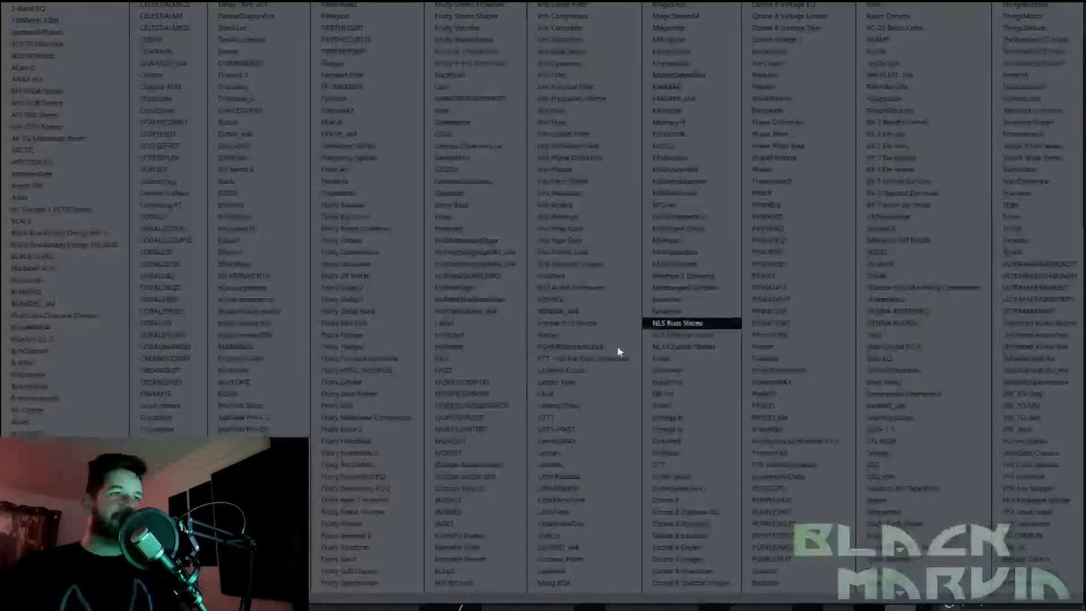
pyautogui.click(389, 490)
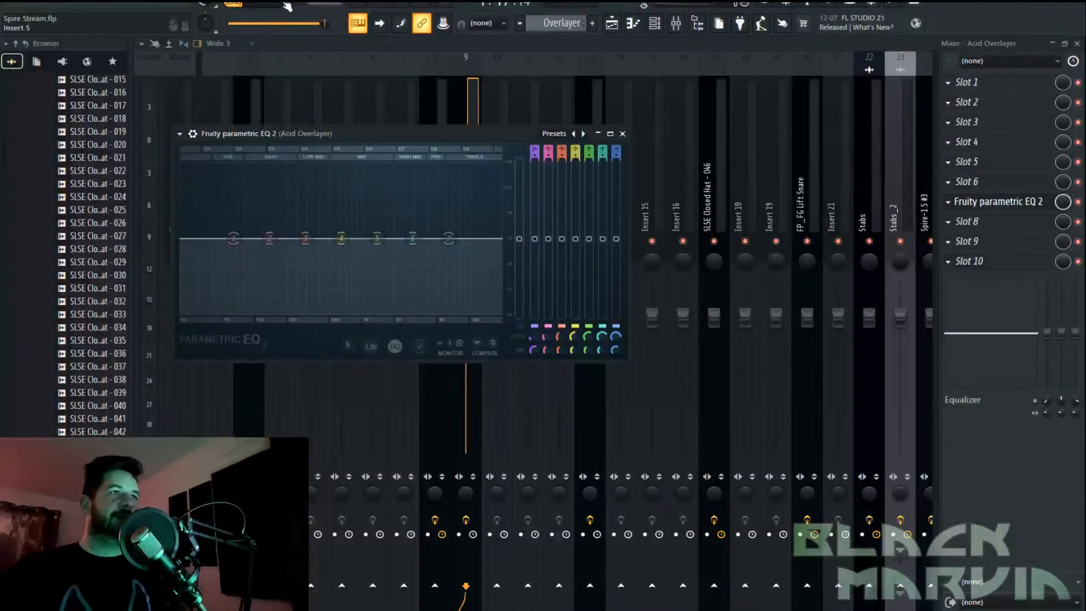
pyautogui.click(180, 133)
pyautogui.moveTo(214, 181)
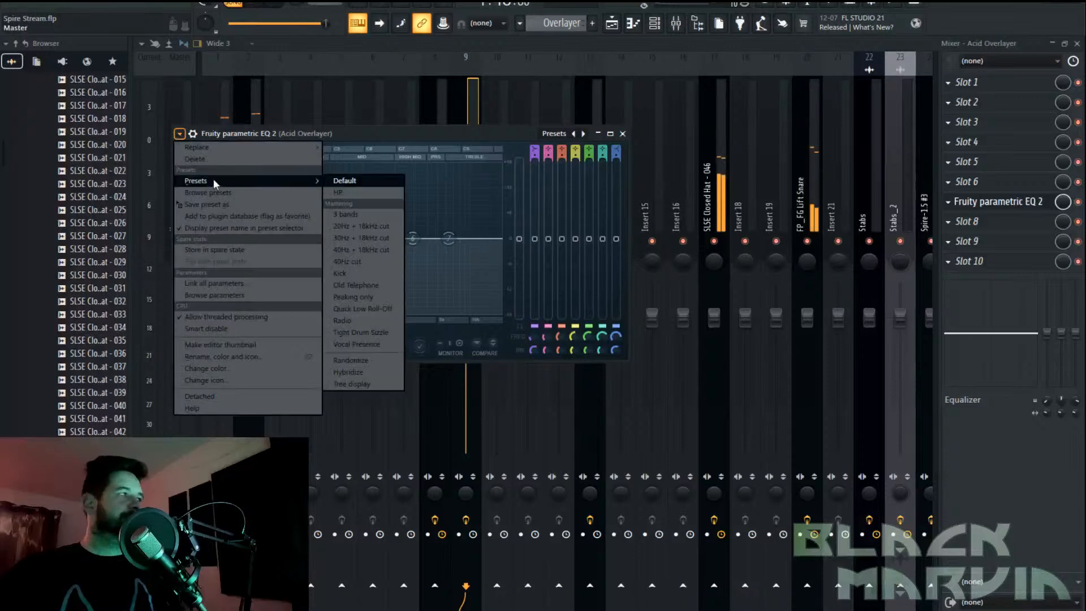
pyautogui.click(390, 193)
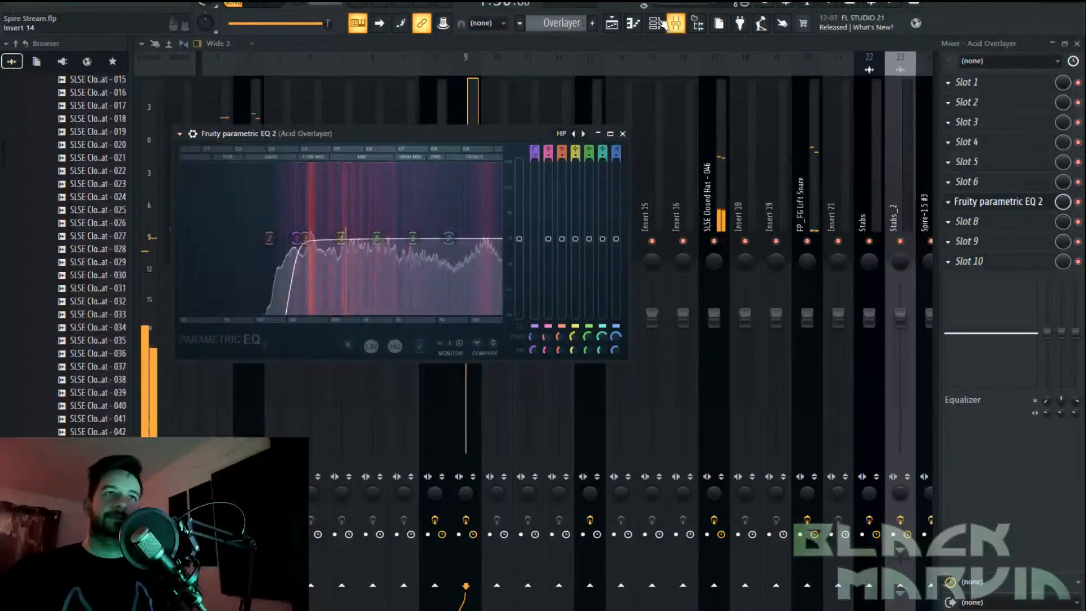
# Shorten the Pattern 1 clip at bar 64 on Track 1 to its first beat
pyautogui.click(613, 24)
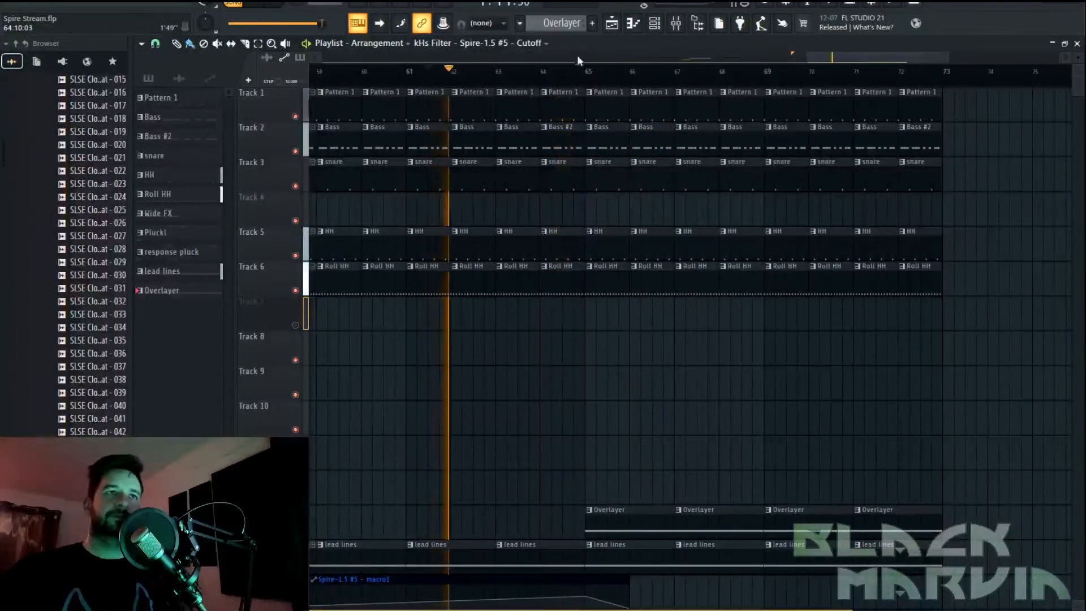
pyautogui.scroll(3, 579, 54)
pyautogui.rightClick(594, 93)
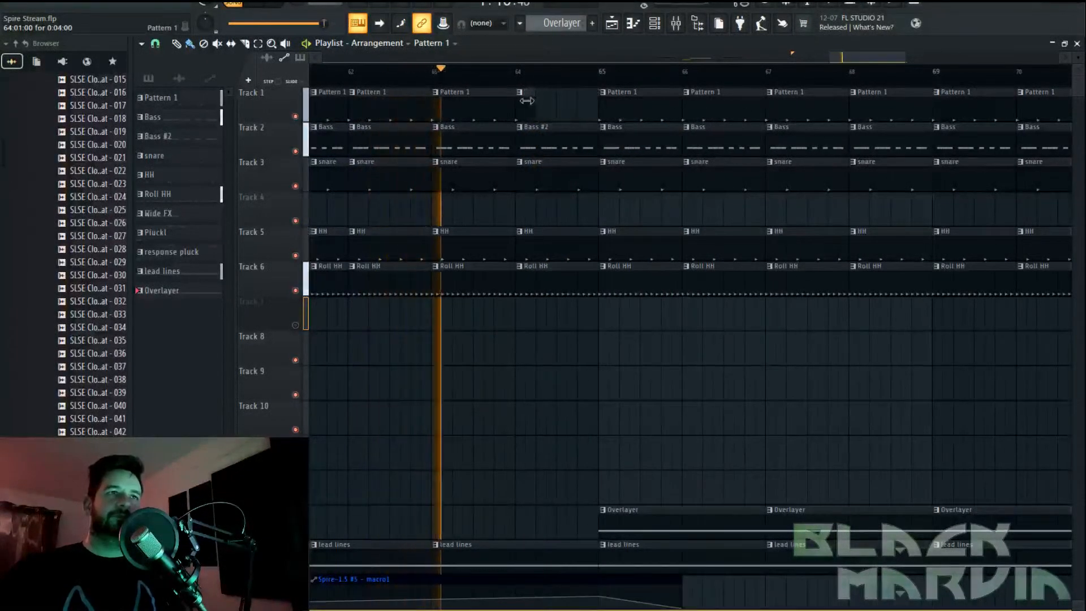
# Delete the Bass #2, snare, HH and Roll HH clips in bar 64 to create a one-bar break
pyautogui.rightClick(554, 132)
pyautogui.rightClick(565, 170)
pyautogui.rightClick(570, 238)
pyautogui.rightClick(572, 269)
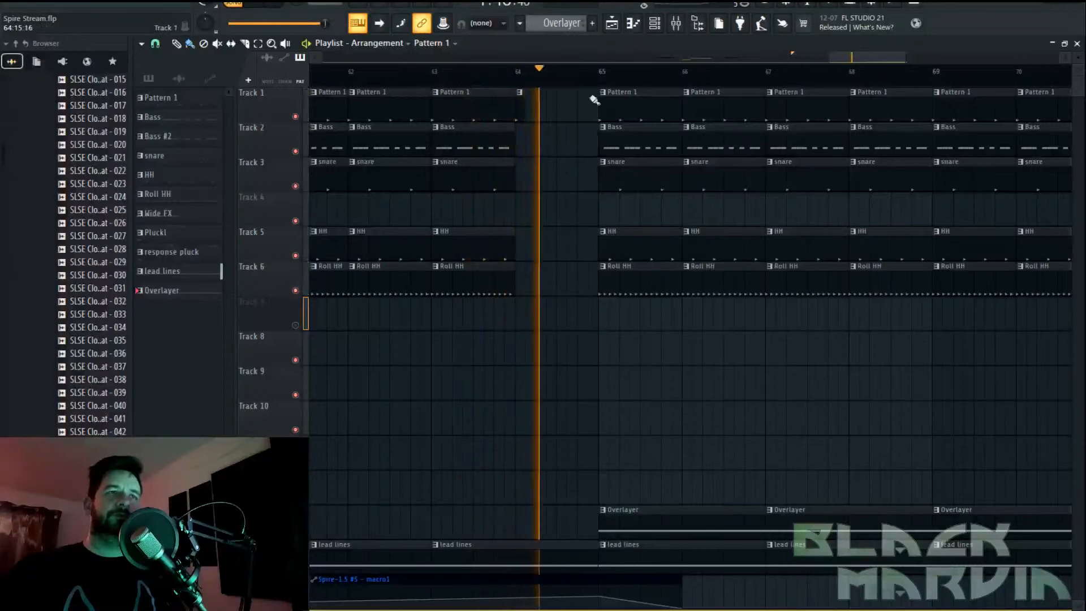
pyautogui.scroll(-1, 598, 79)
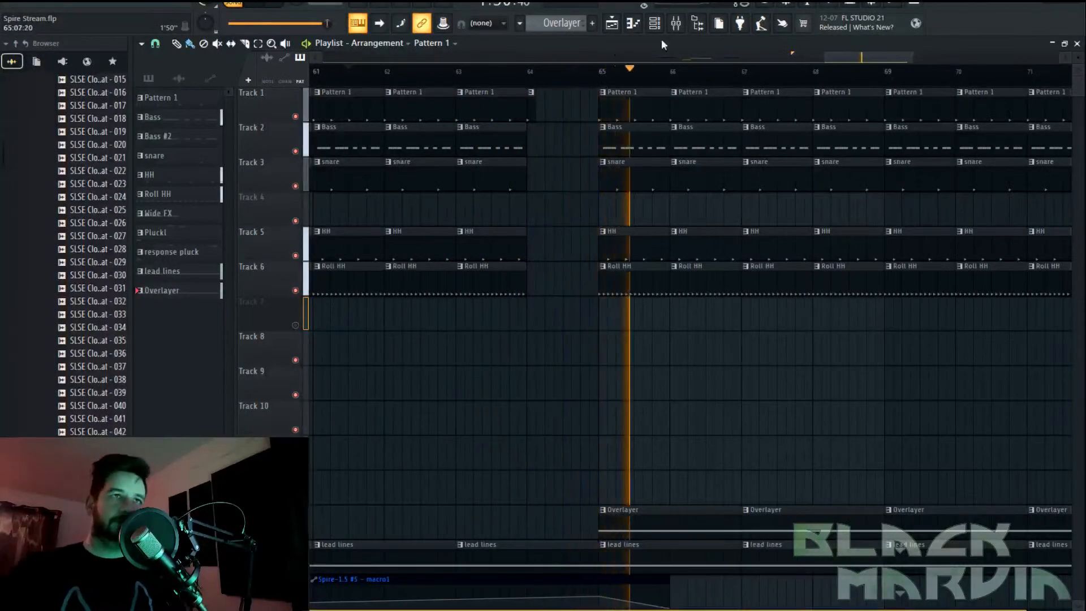
pyautogui.click(677, 31)
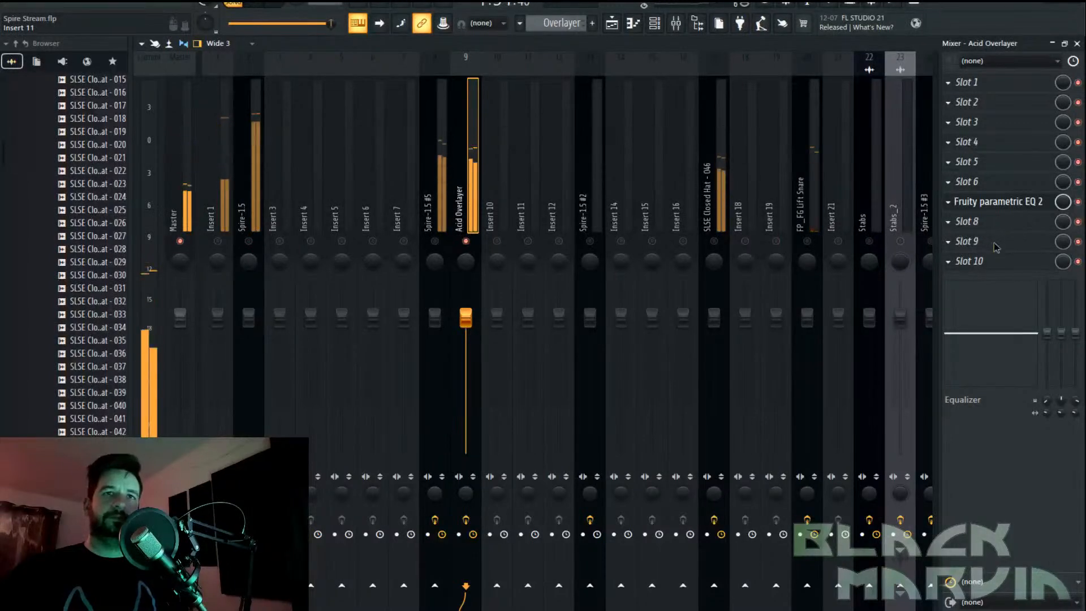
pyautogui.click(1018, 224)
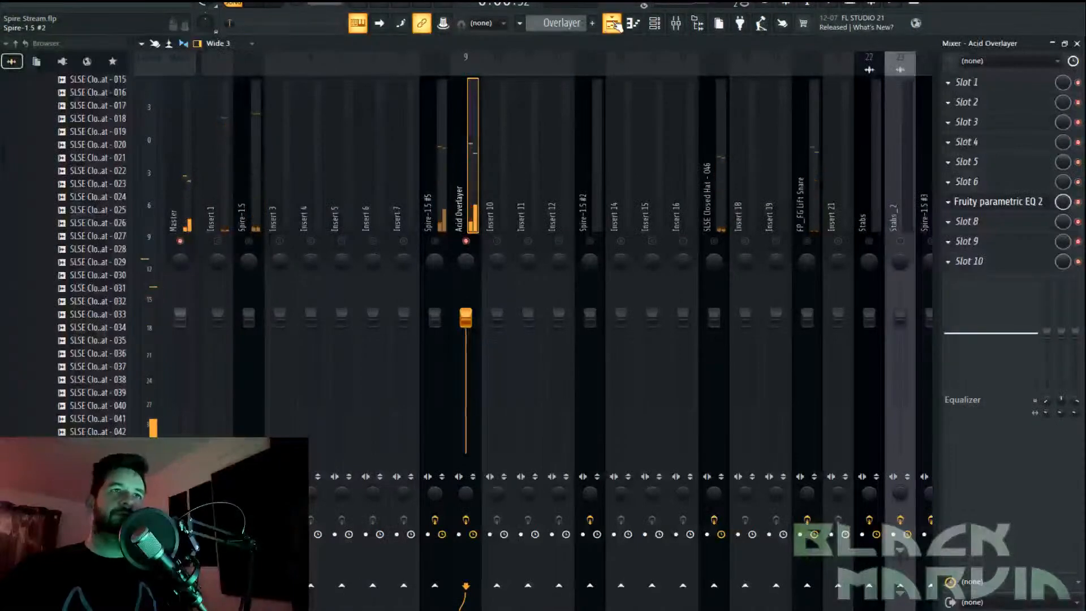
pyautogui.click(612, 22)
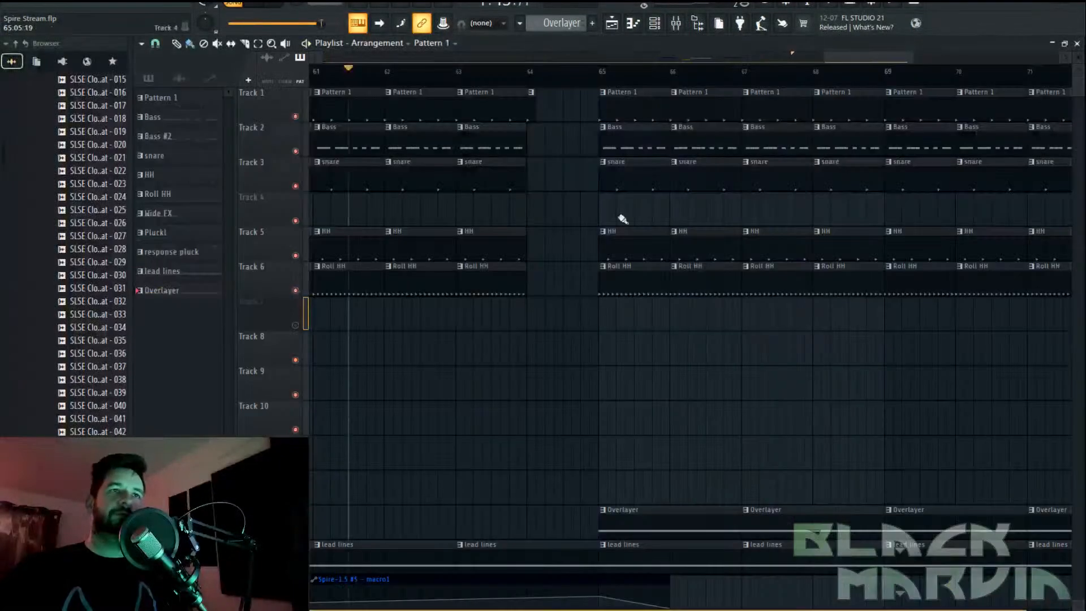
pyautogui.press('F9')
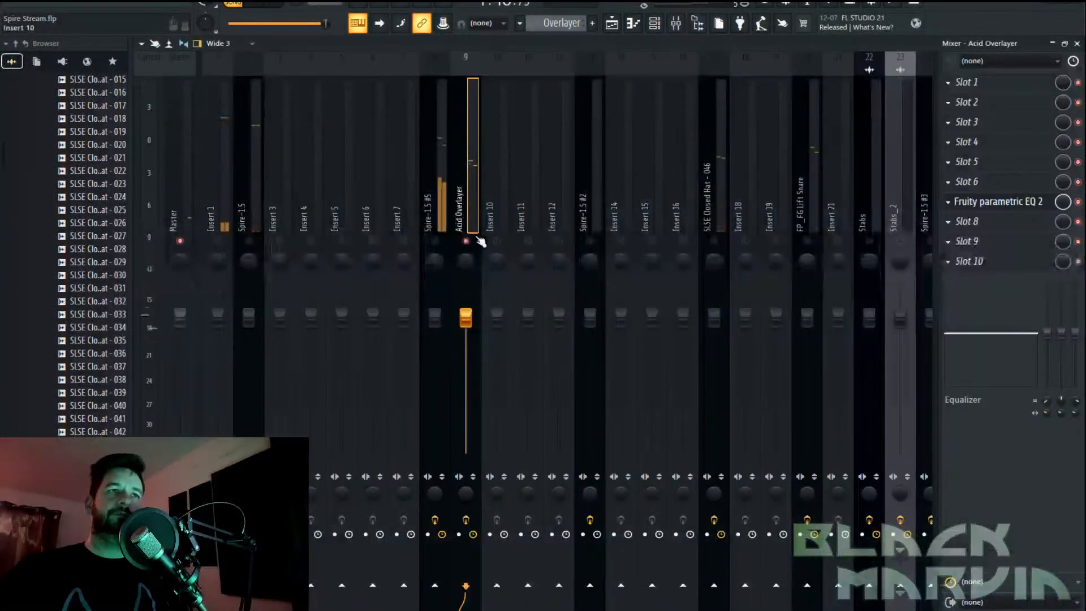
# Turn up mod 1 on the Acid Overlayer channel's Spire synth and create an automation clip for that macro
pyautogui.click(653, 22)
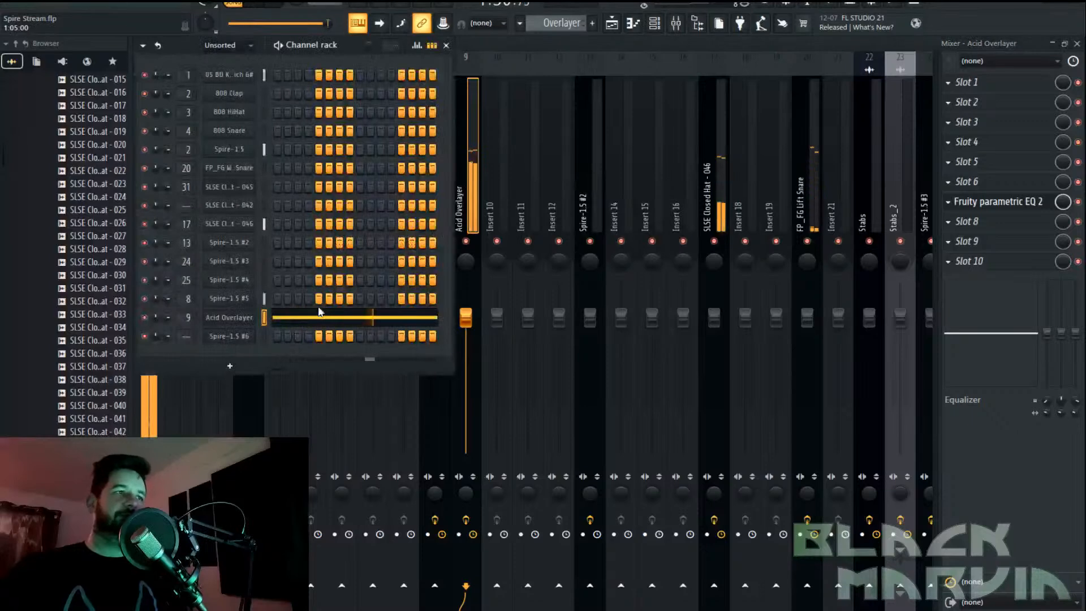
pyautogui.click(245, 318)
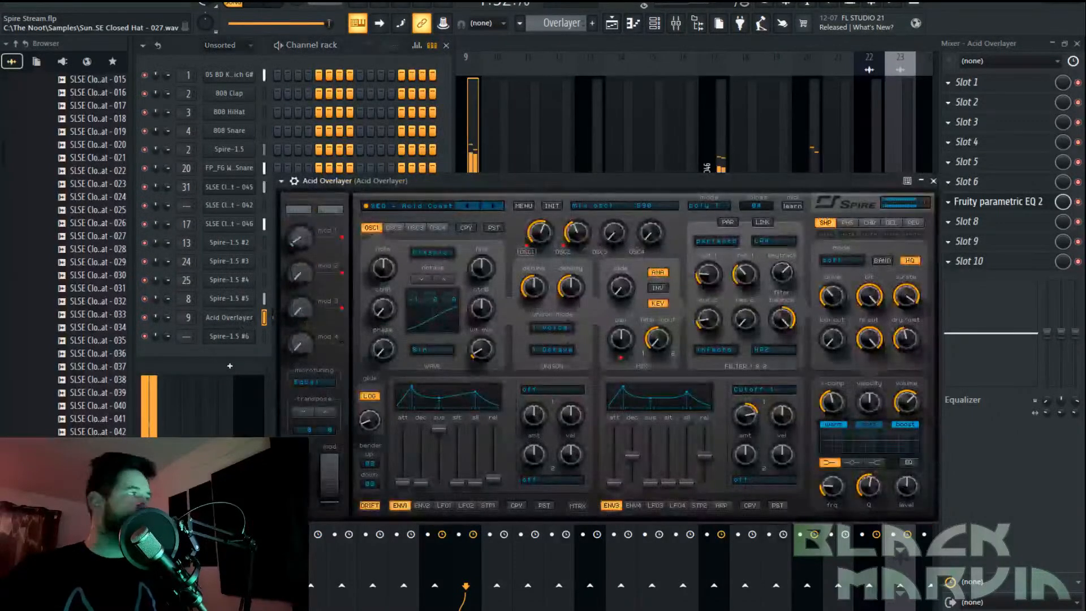
pyautogui.moveTo(308, 248); pyautogui.dragTo(308, 230)
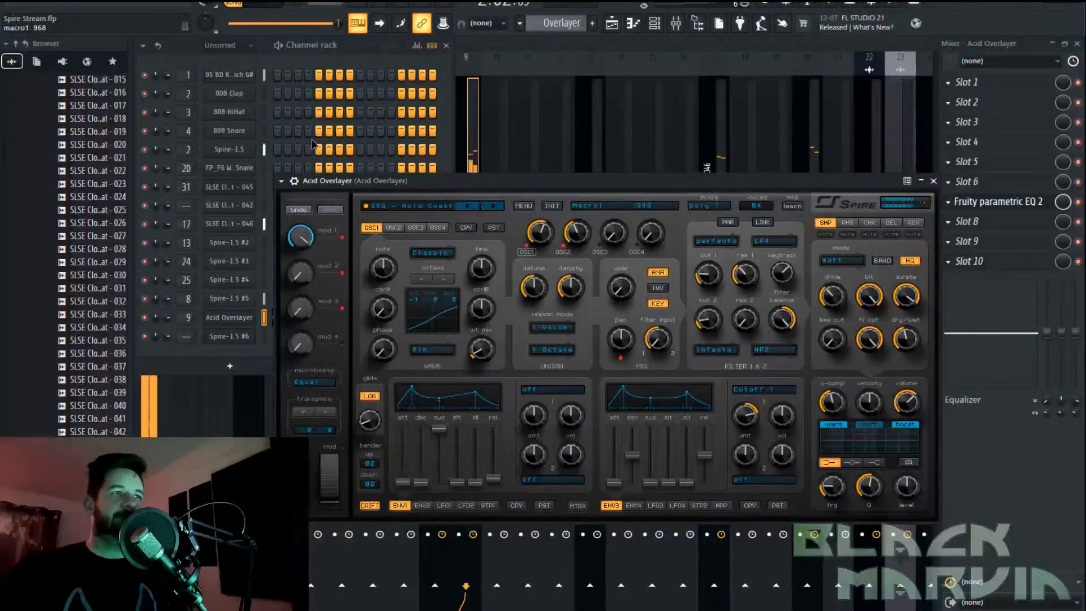
pyautogui.press('space')
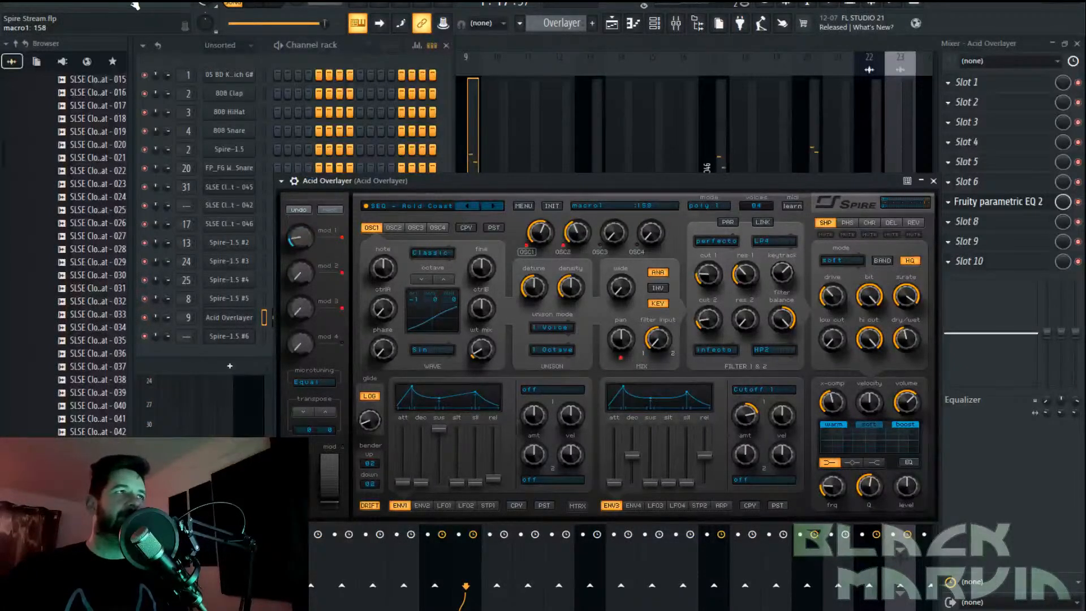
pyautogui.click(131, 6)
pyautogui.moveTo(190, 154)
pyautogui.click(334, 203)
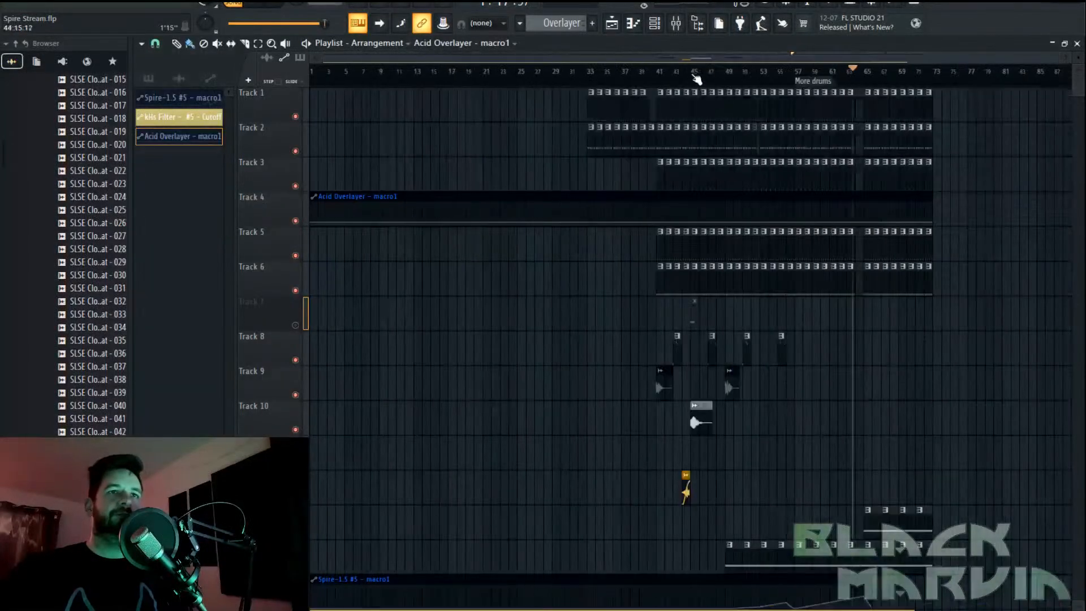
# Move the Acid Overlayer macro1 automation clip to the track below the kHs Filter automation and ramp it up from bar 65 to bar 73
pyautogui.click(707, 78)
pyautogui.press('space')
pyautogui.moveTo(579, 196); pyautogui.dragTo(534, 591)
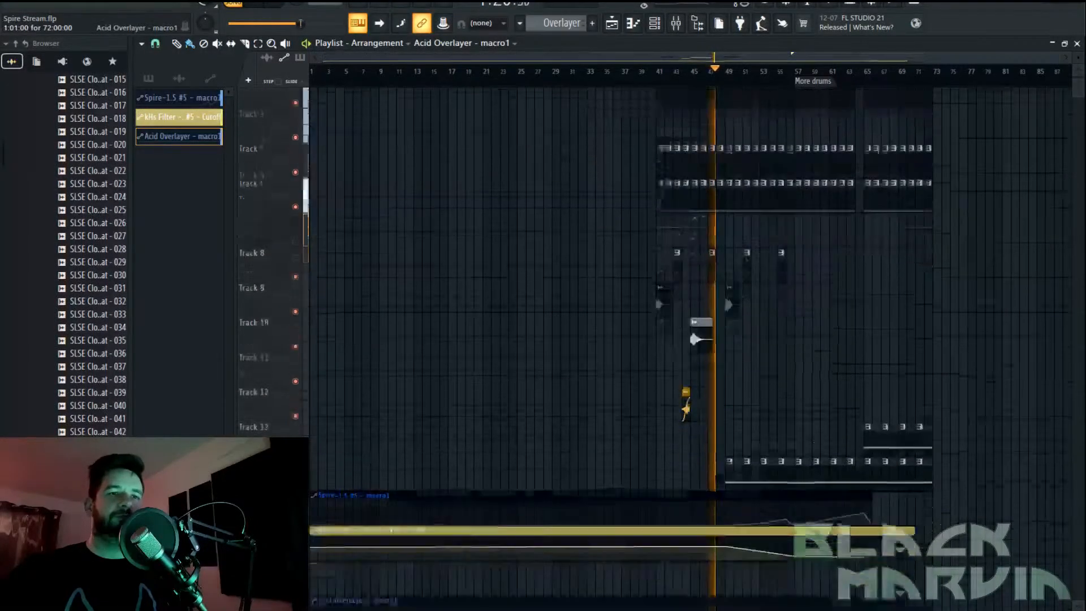
pyautogui.scroll(3, 870, 67)
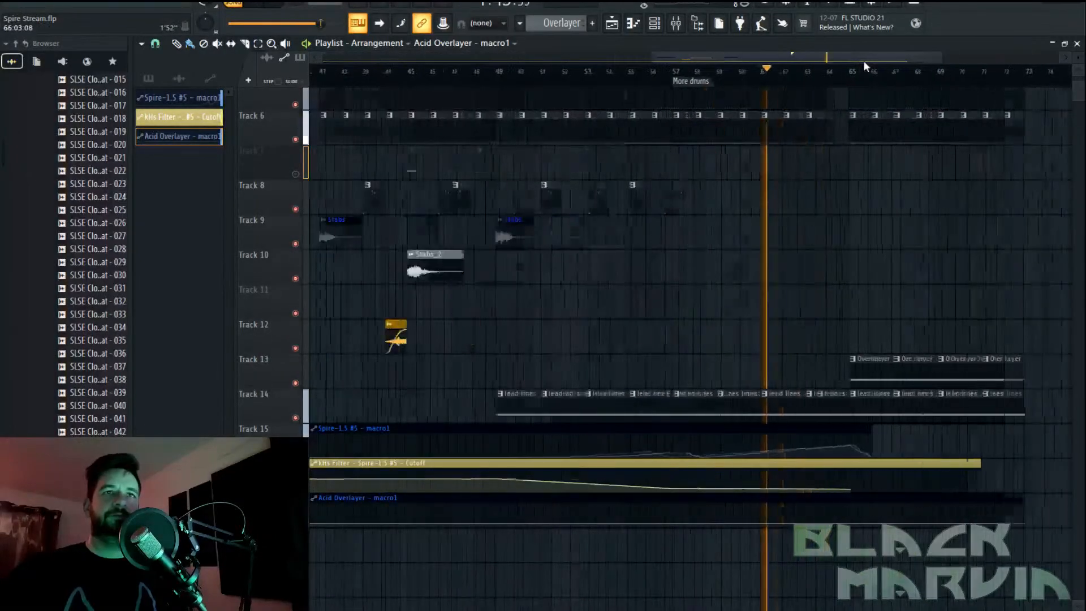
pyautogui.scroll(2, 870, 67)
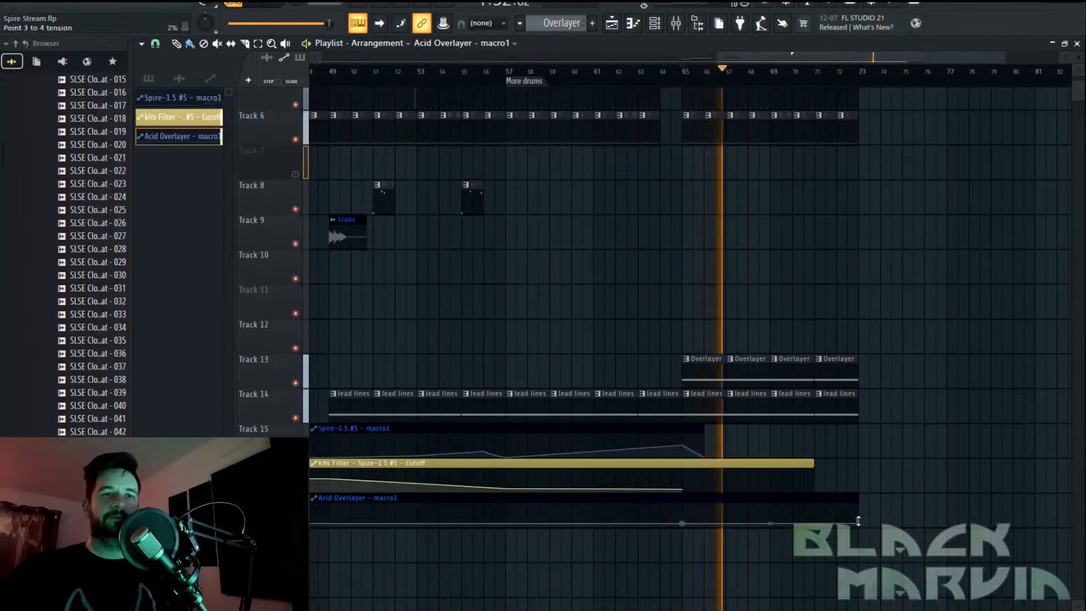
pyautogui.moveTo(857, 522); pyautogui.dragTo(859, 518)
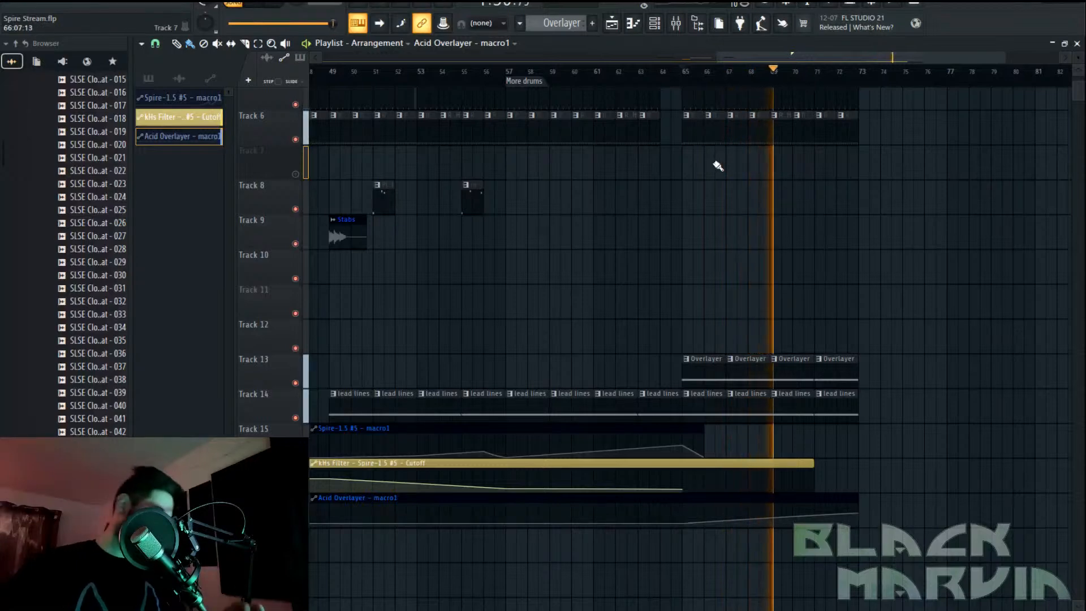
# Add the Duck effect to the Acid Overlayer mixer track and load its Synth 3 user preset
pyautogui.click(676, 23)
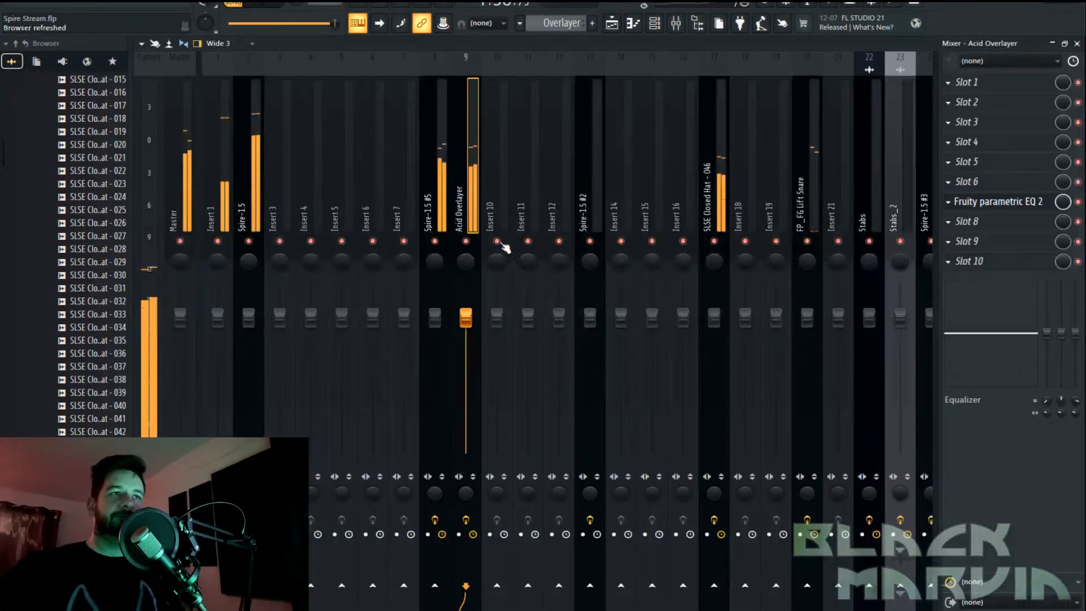
pyautogui.click(993, 162)
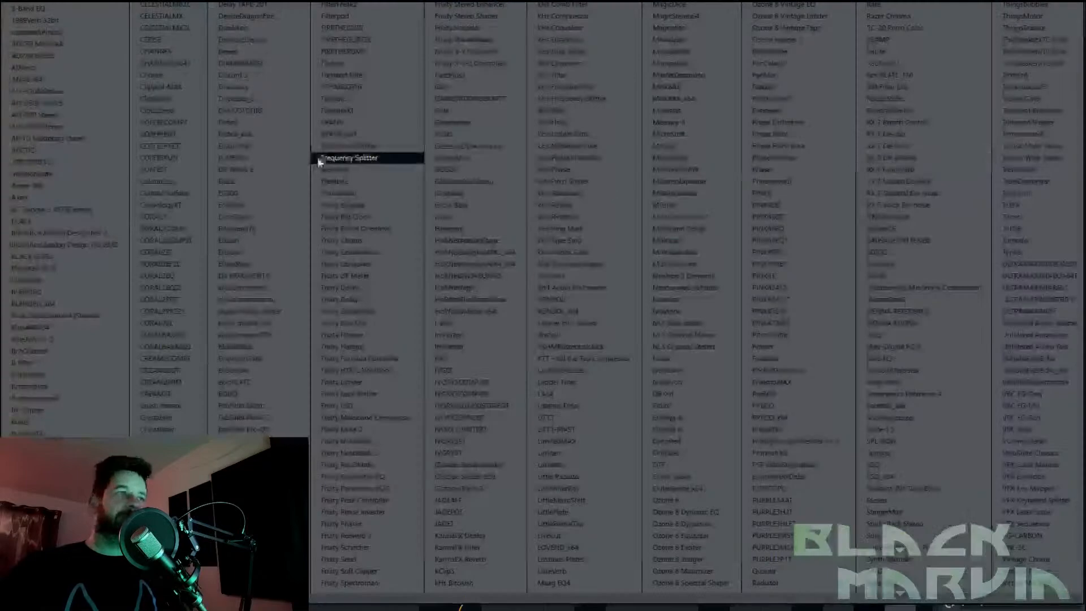
pyautogui.click(243, 170)
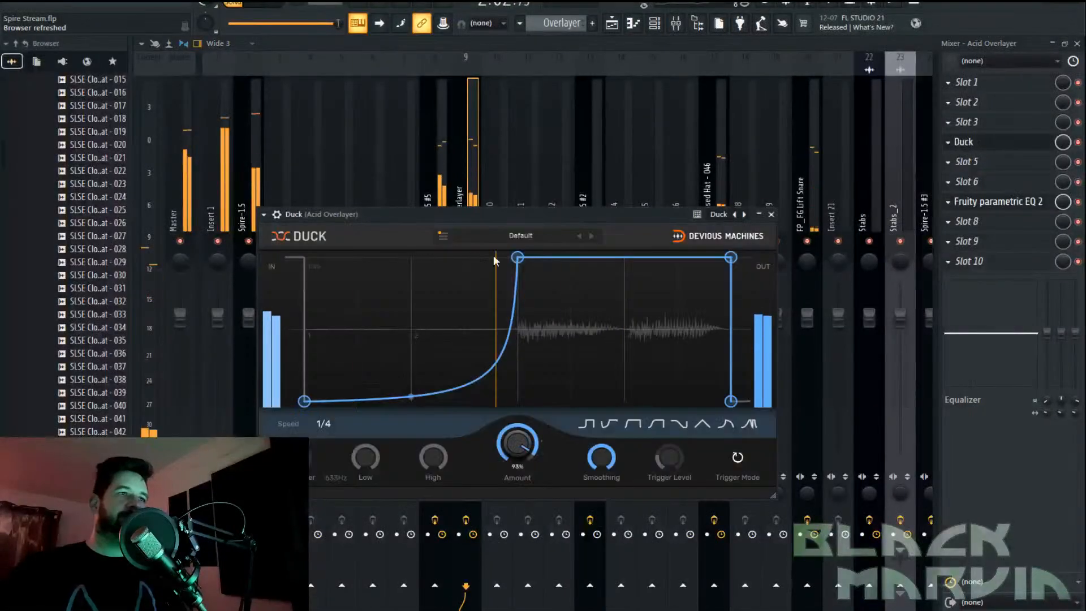
pyautogui.click(443, 235)
pyautogui.moveTo(509, 262)
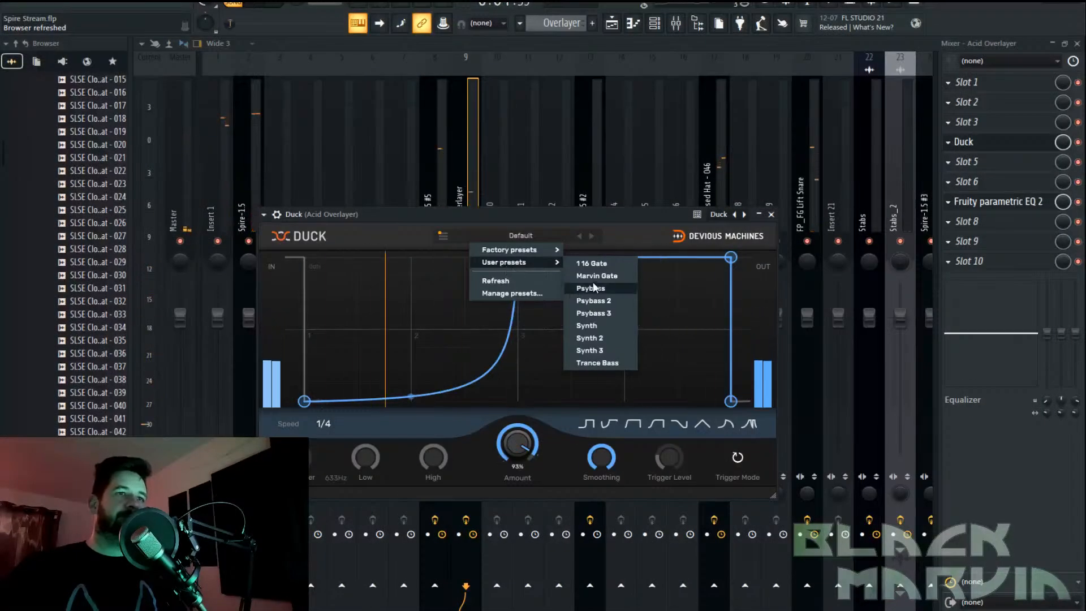
pyautogui.click(589, 350)
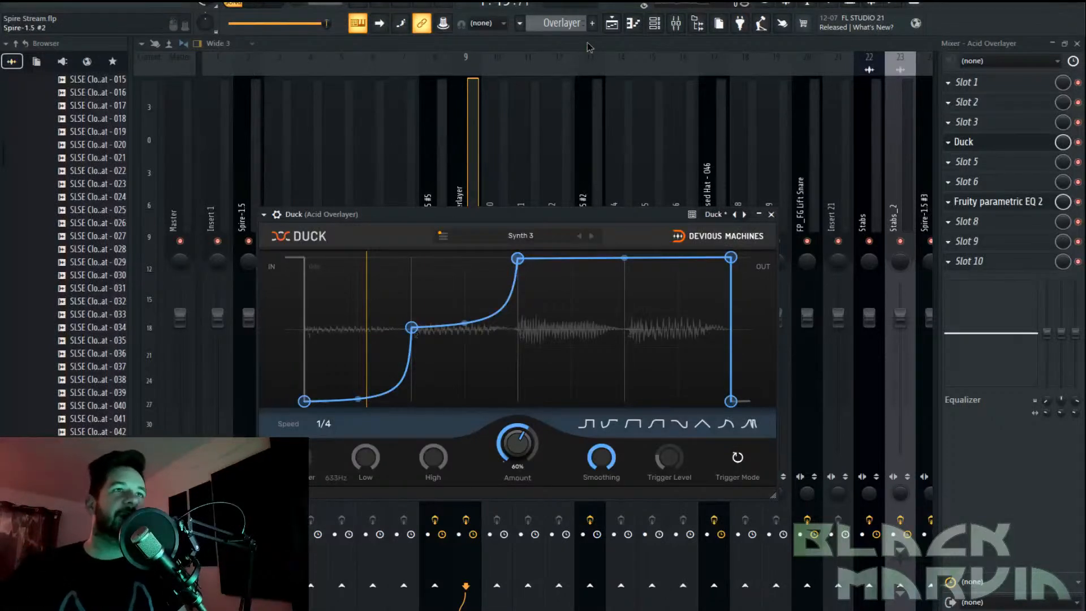
# Examine the playlist arrangement around bars 65 to 73 and the Acid Overlayer mixer track's effects
pyautogui.click(613, 25)
pyautogui.scroll(-2, 717, 77)
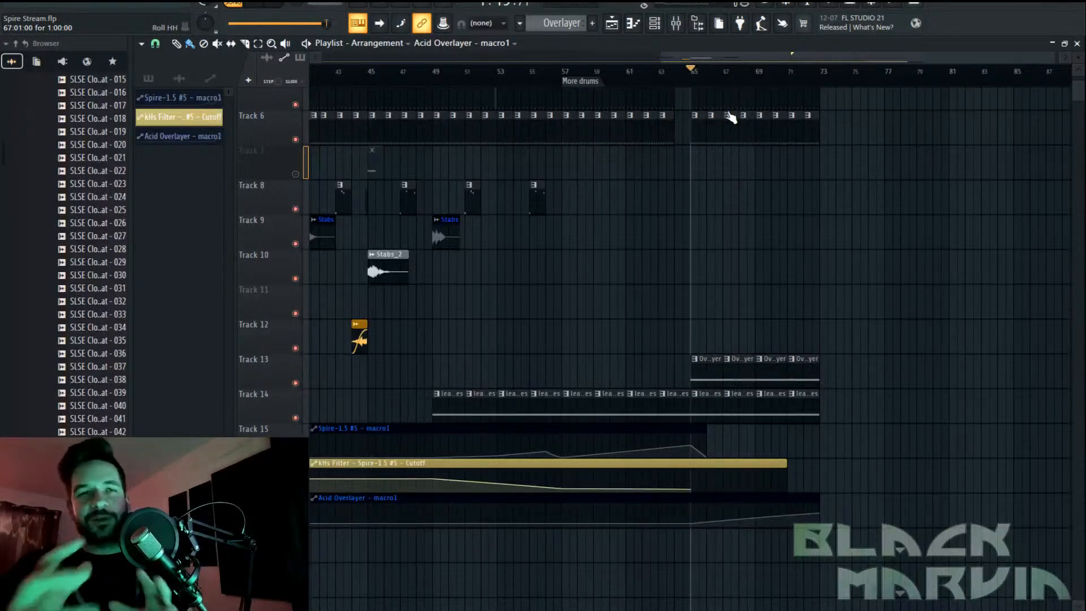
pyautogui.scroll(4, 743, 96)
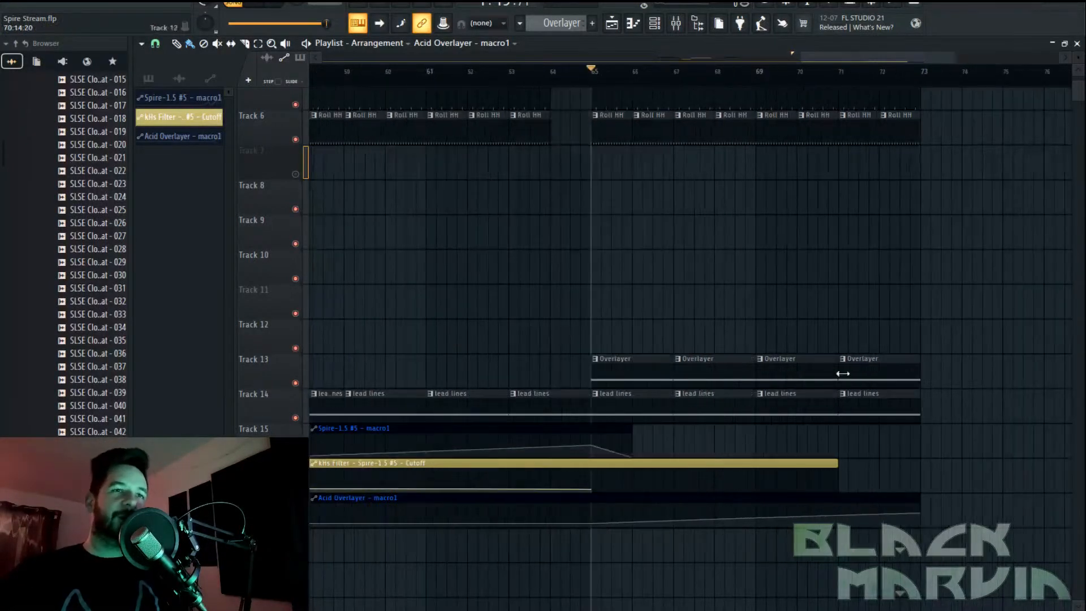
pyautogui.moveTo(826, 54); pyautogui.dragTo(846, 60)
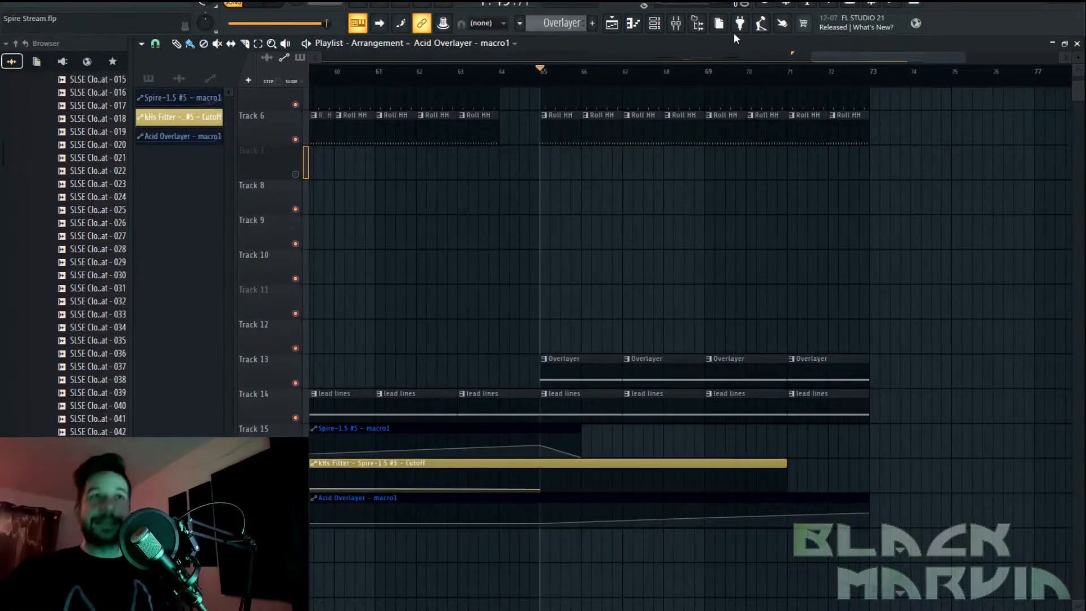
pyautogui.scroll(2, 784, 87)
pyautogui.scroll(4, 858, 313)
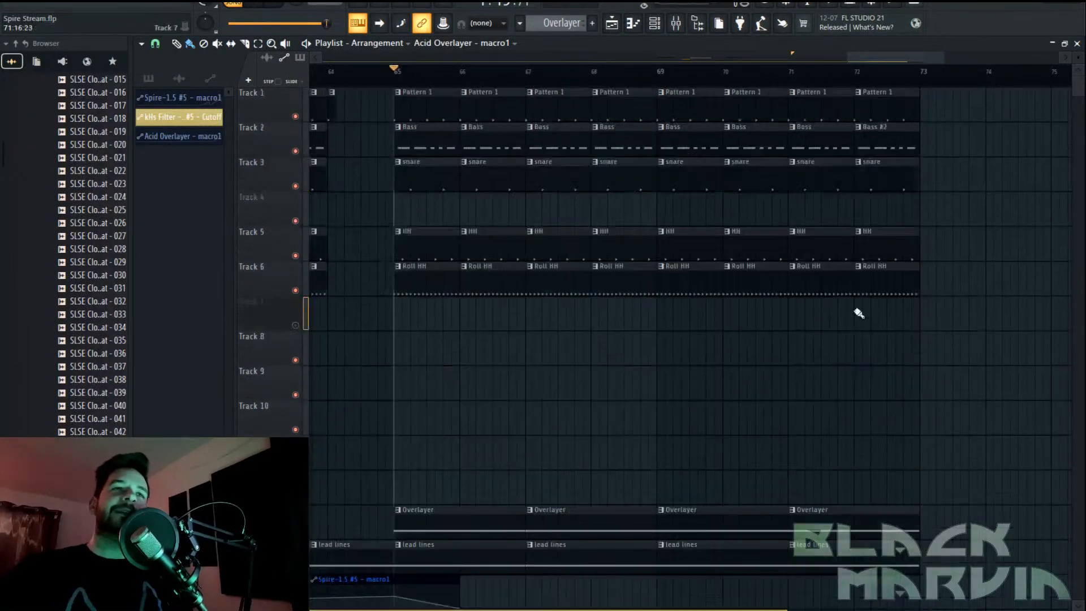
pyautogui.click(682, 29)
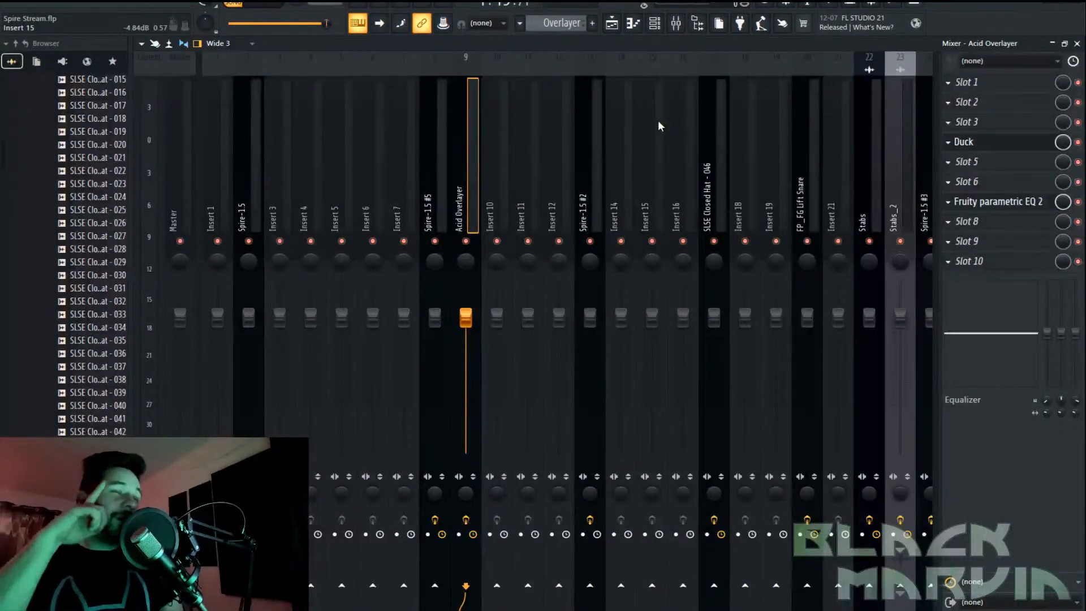
pyautogui.click(617, 28)
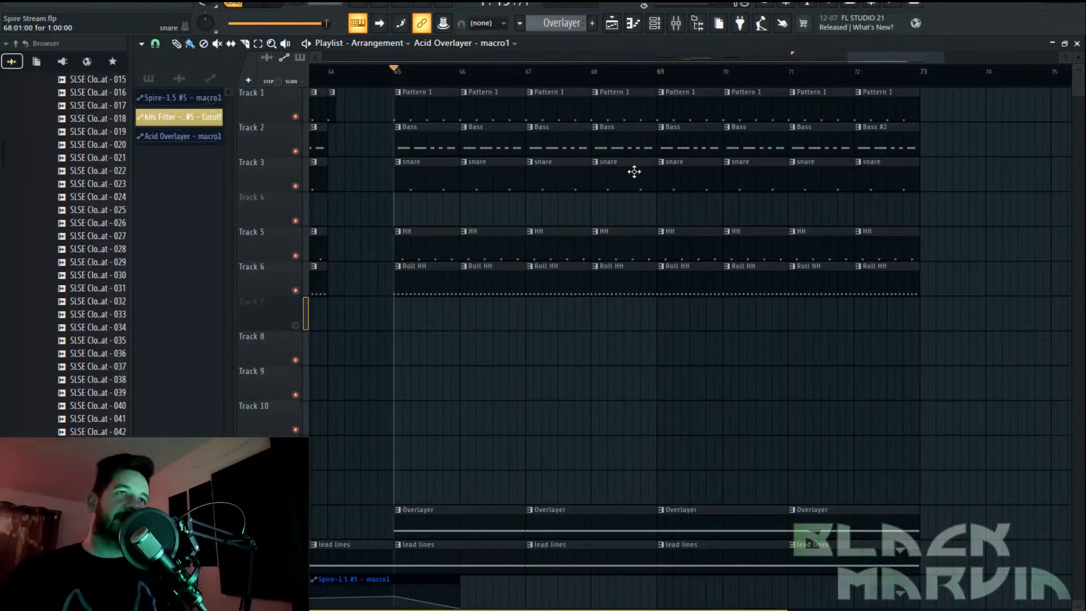
pyautogui.scroll(-5, 590, 82)
pyautogui.click(623, 71)
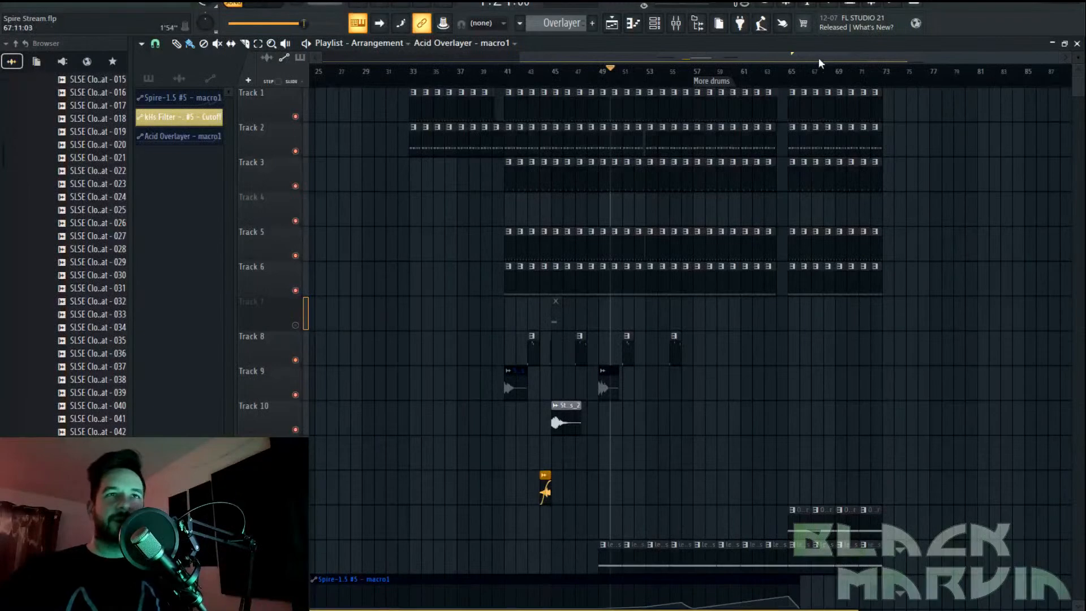
pyautogui.scroll(4, 836, 79)
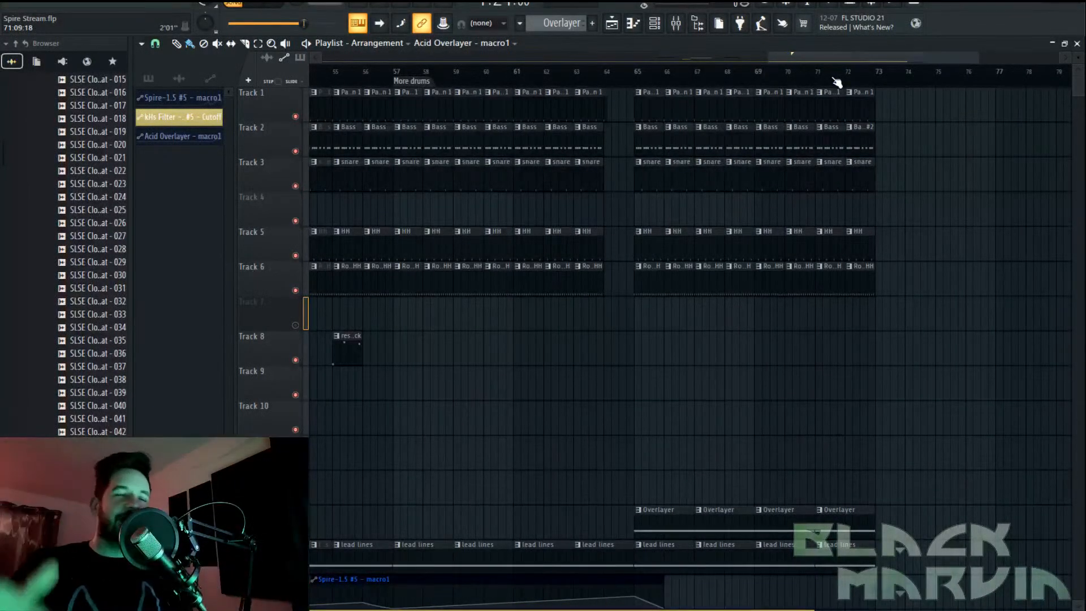
pyautogui.moveTo(935, 116); pyautogui.dragTo(899, 126)
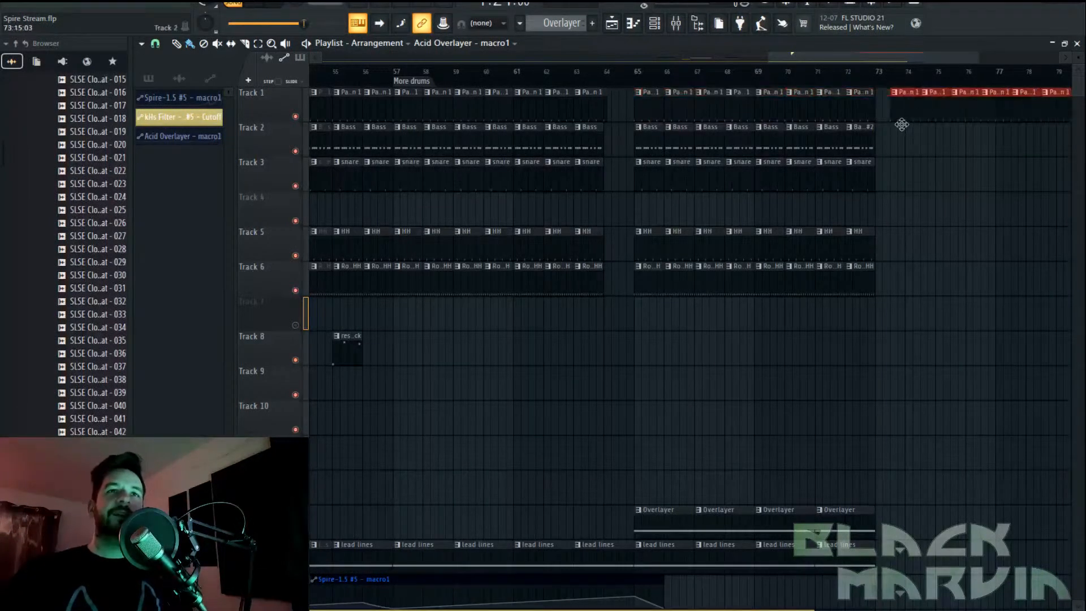
pyautogui.press('Delete')
pyautogui.scroll(-3, 838, 71)
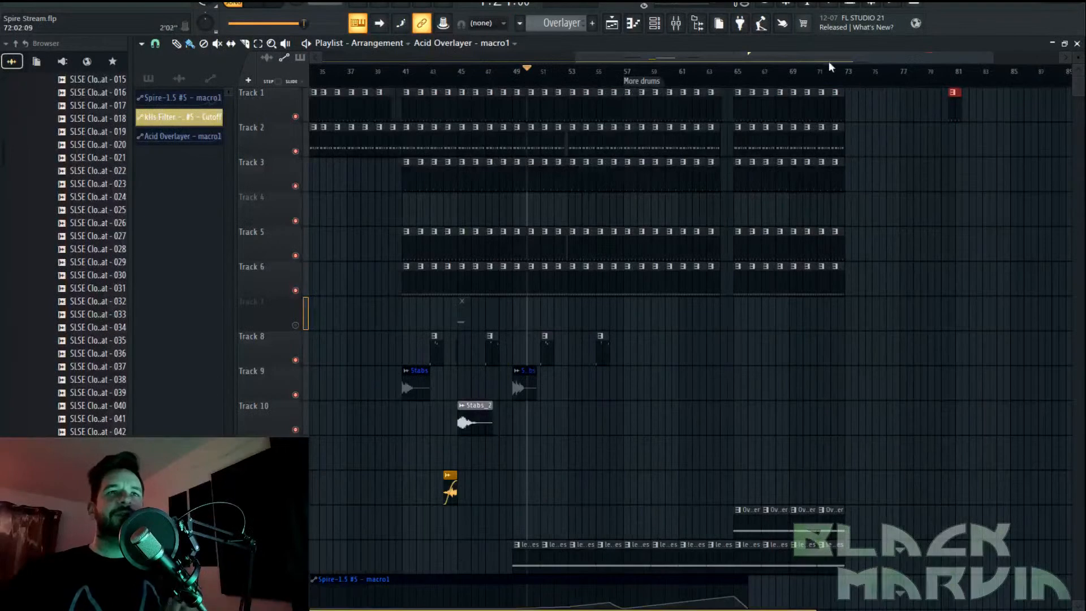
pyautogui.moveTo(838, 72); pyautogui.dragTo(726, 83)
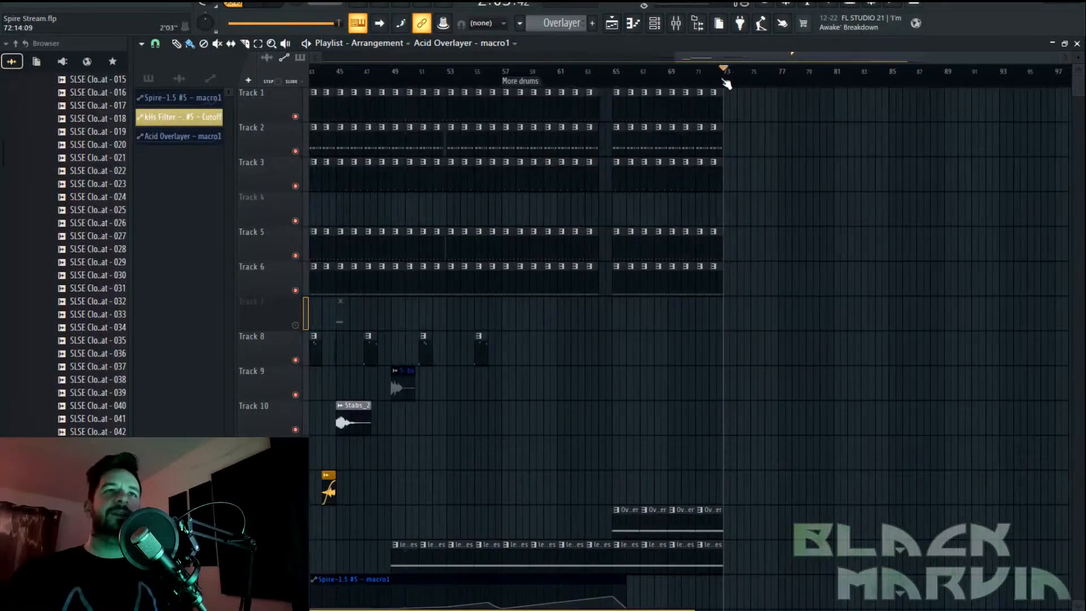
pyautogui.click(833, 113)
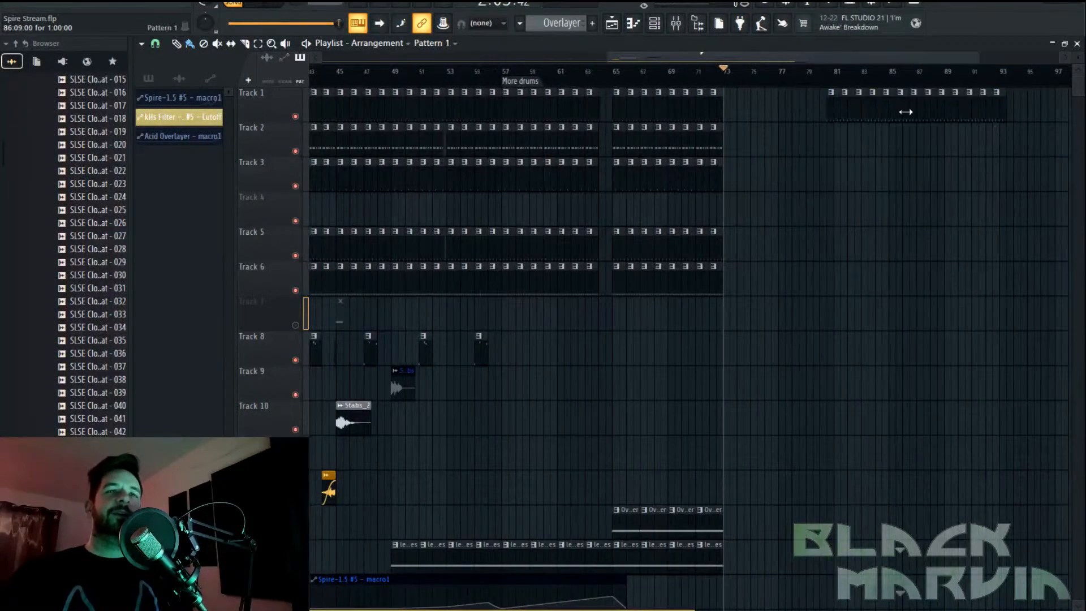
pyautogui.rightClick(1000, 109)
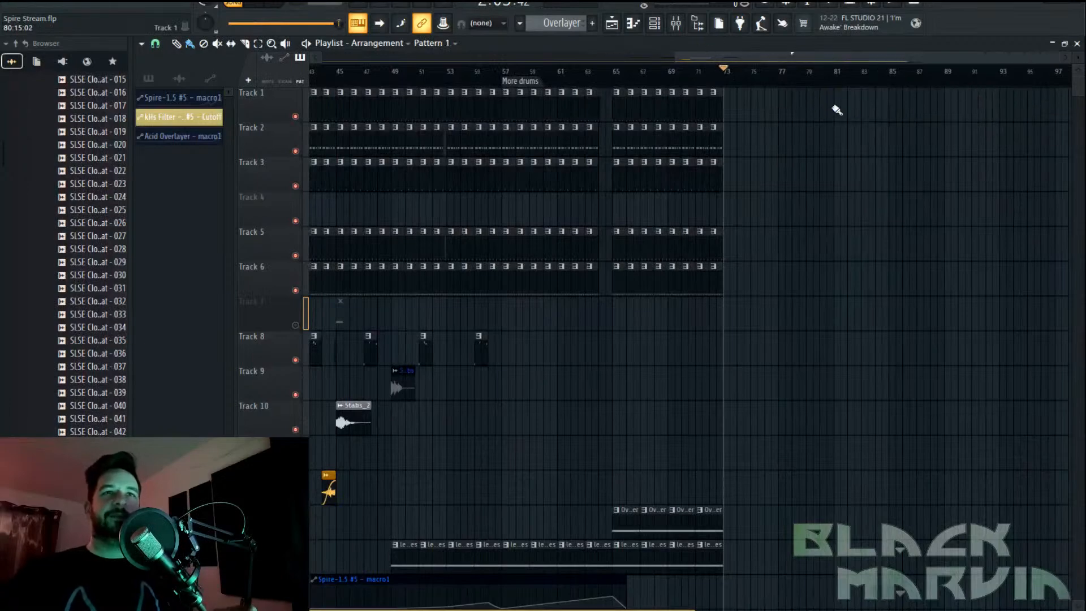
# Paint Pattern 1 clips along Track 1 from bar 81 onward and return the playhead to bar 33
pyautogui.moveTo(837, 109); pyautogui.dragTo(927, 118)
pyautogui.moveTo(654, 56); pyautogui.dragTo(416, 63)
pyautogui.click(370, 78)
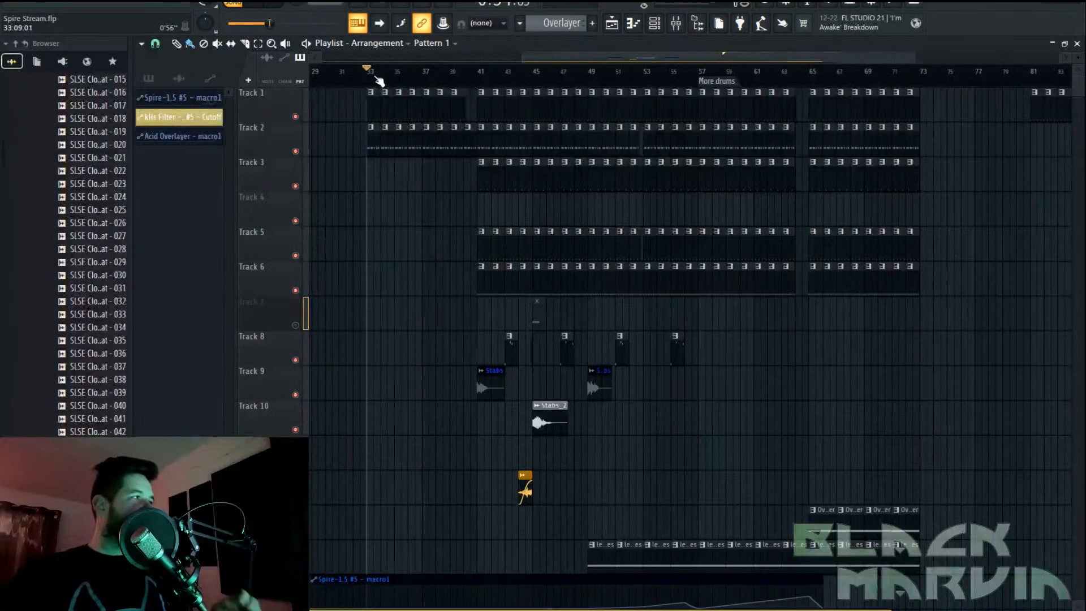
pyautogui.scroll(6, 380, 81)
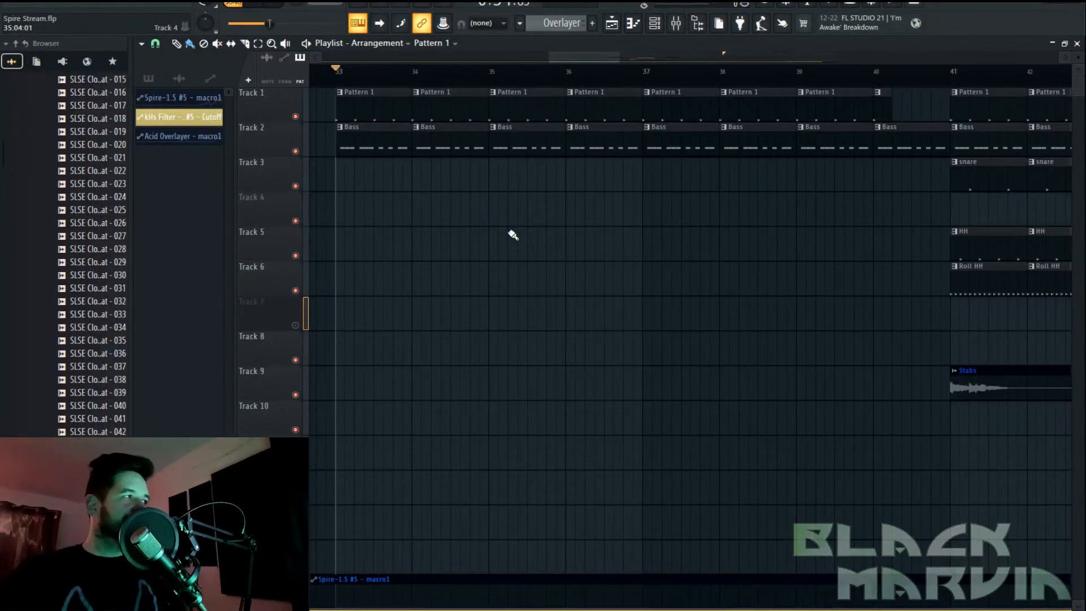
# Start playback from bar 33 and open the Bass clip's notes in the piano roll
pyautogui.click(512, 572)
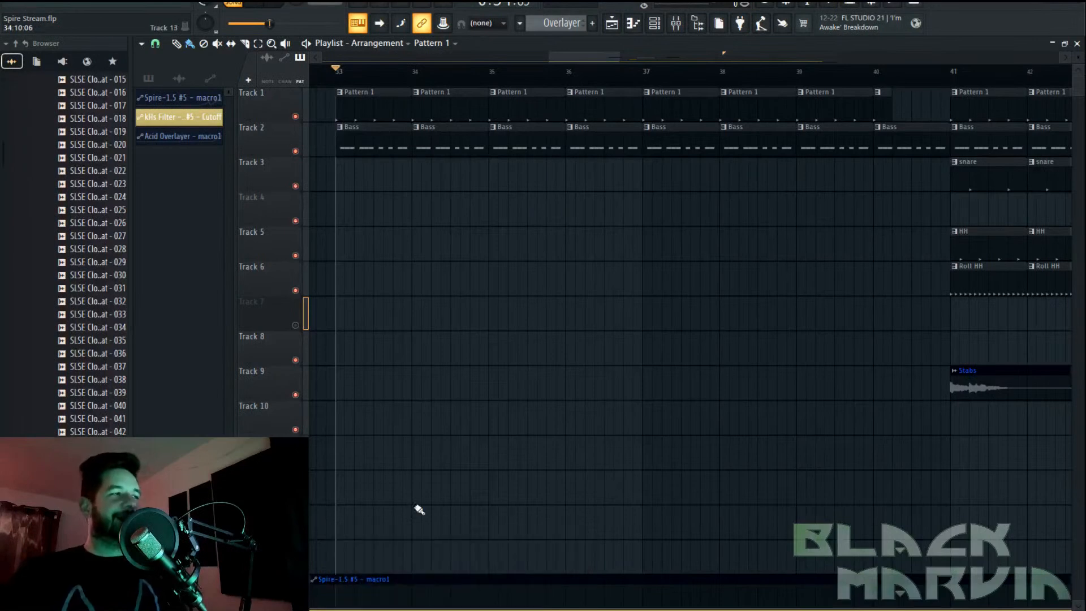
pyautogui.press('space')
pyautogui.scroll(3, 388, 73)
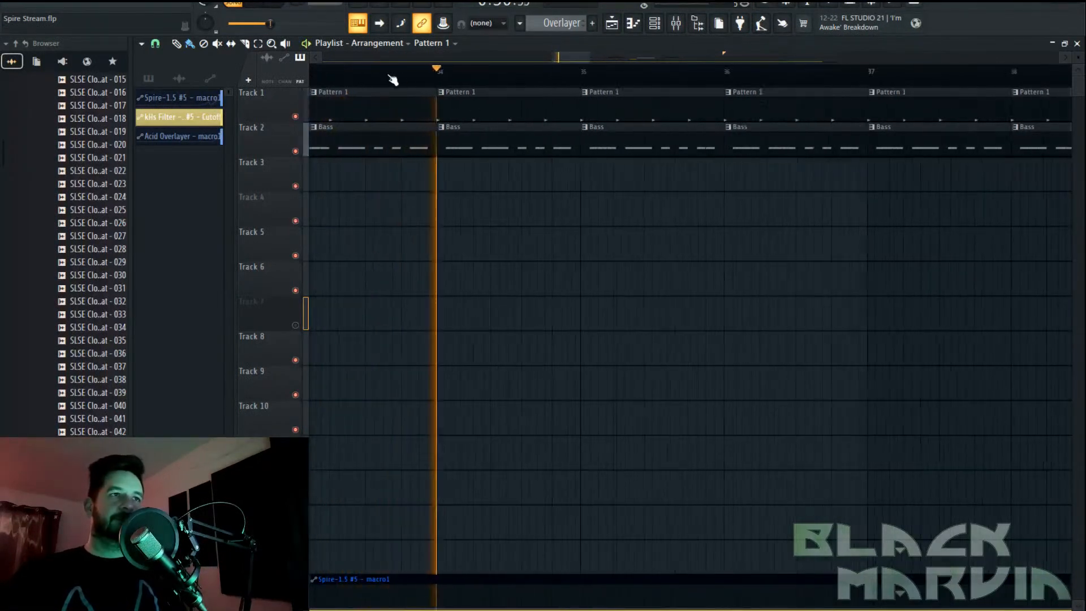
pyautogui.doubleClick(400, 145)
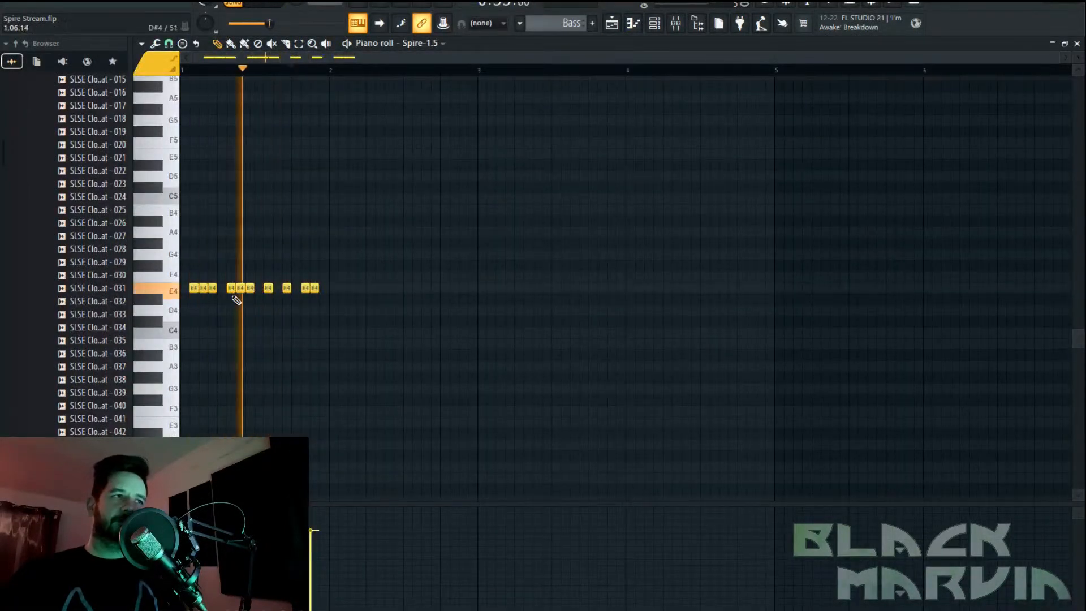
# Rename the first Spire-1.5 channel in the channel rack to BAss
pyautogui.press('F6')
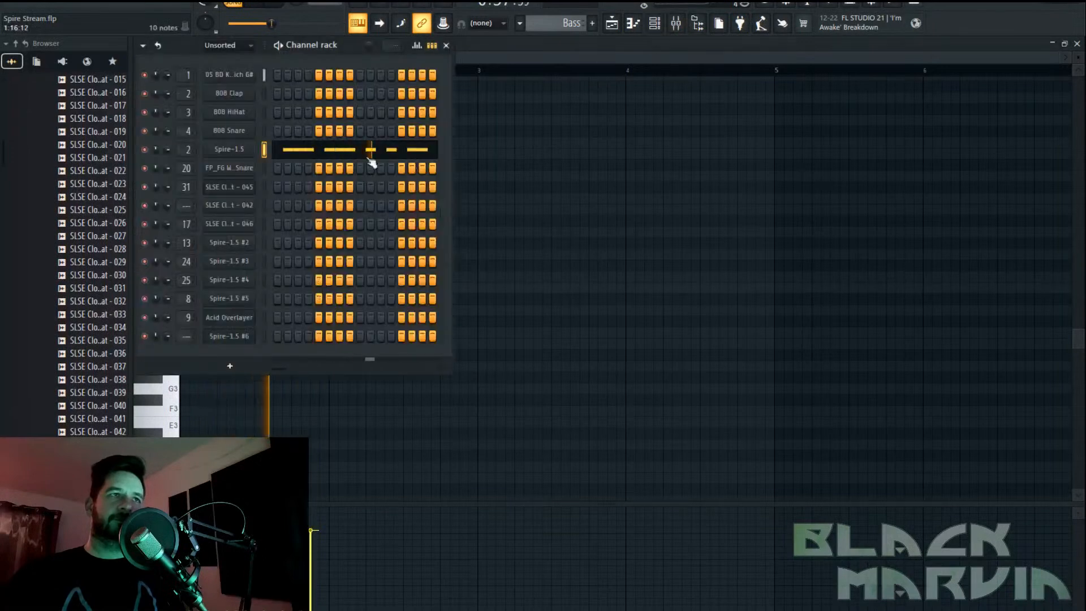
pyautogui.rightClick(226, 150)
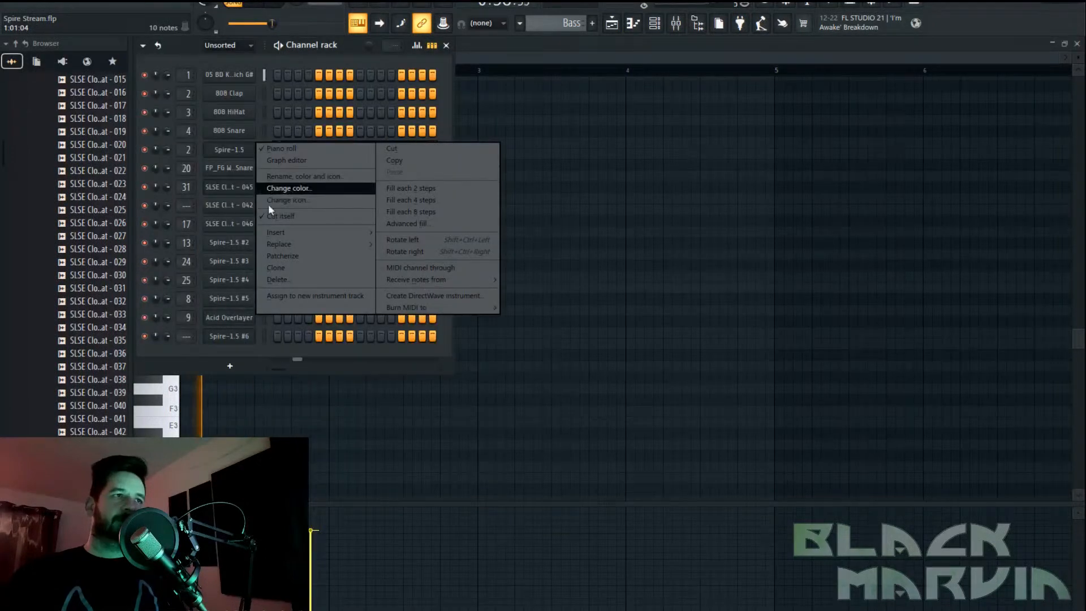
pyautogui.click(305, 188)
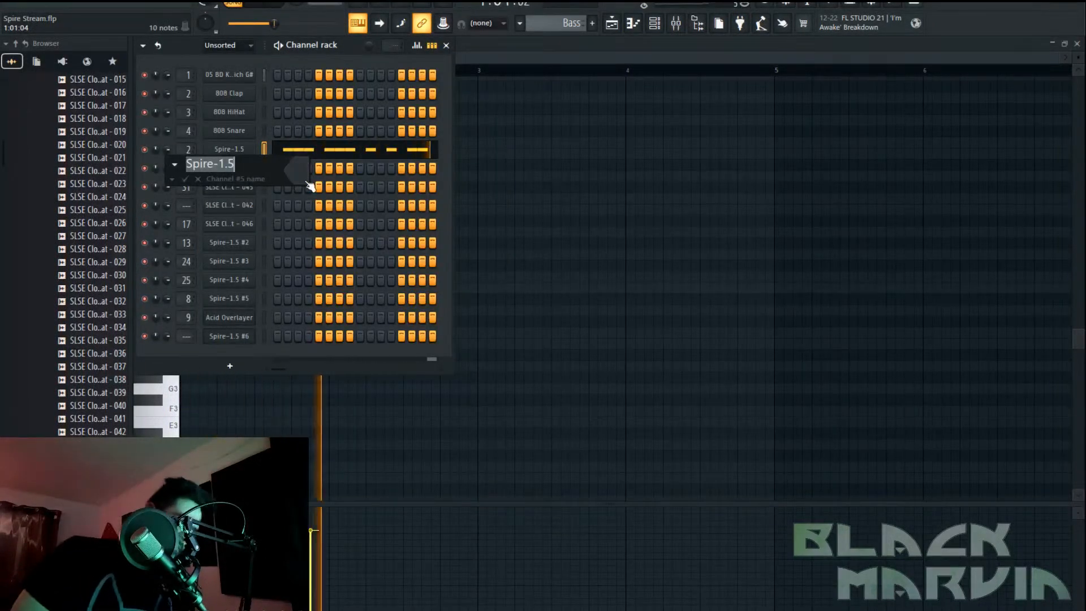
pyautogui.press('BackSpace')
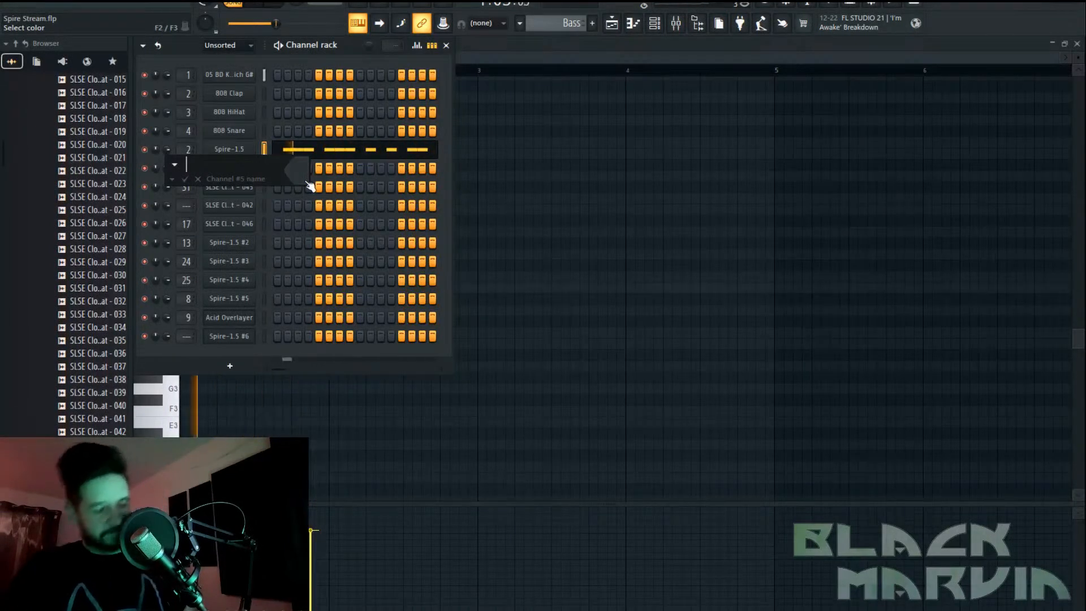
pyautogui.write('BAss')
pyautogui.press('Return')
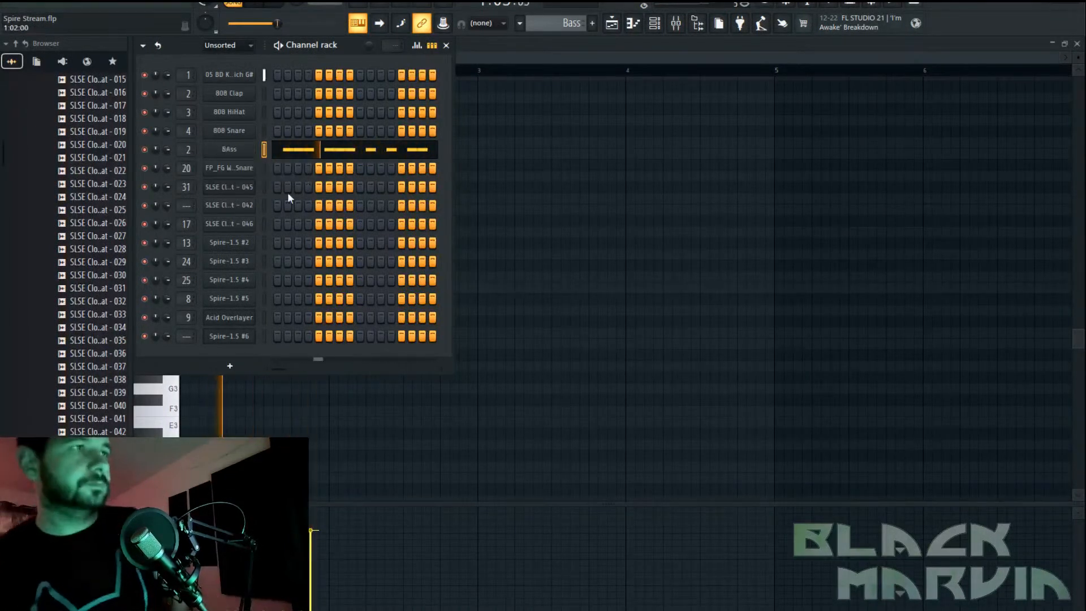
pyautogui.rightClick(242, 148)
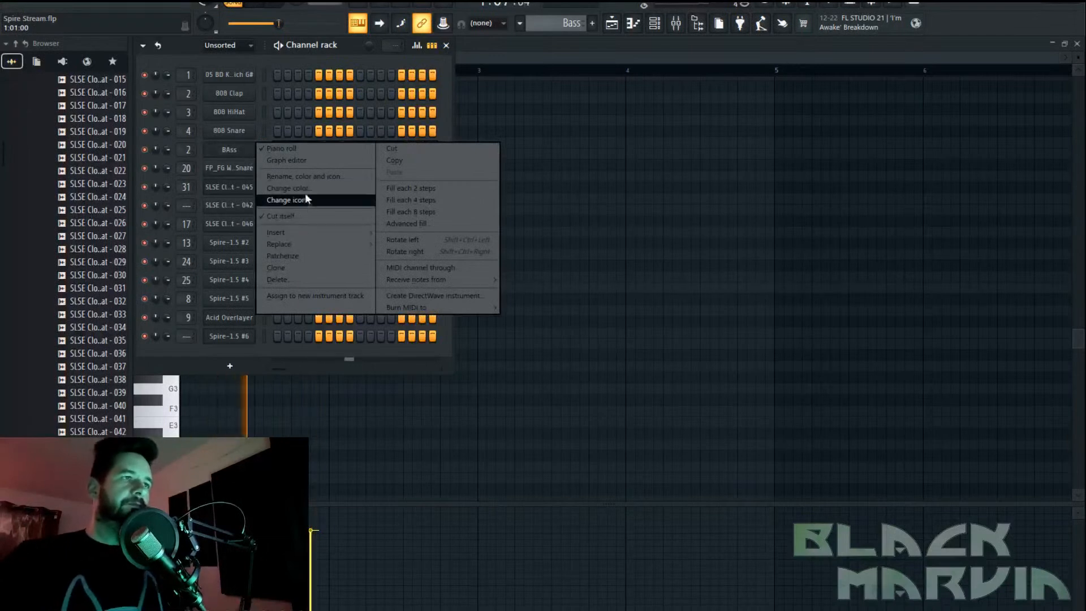
pyautogui.moveTo(310, 235)
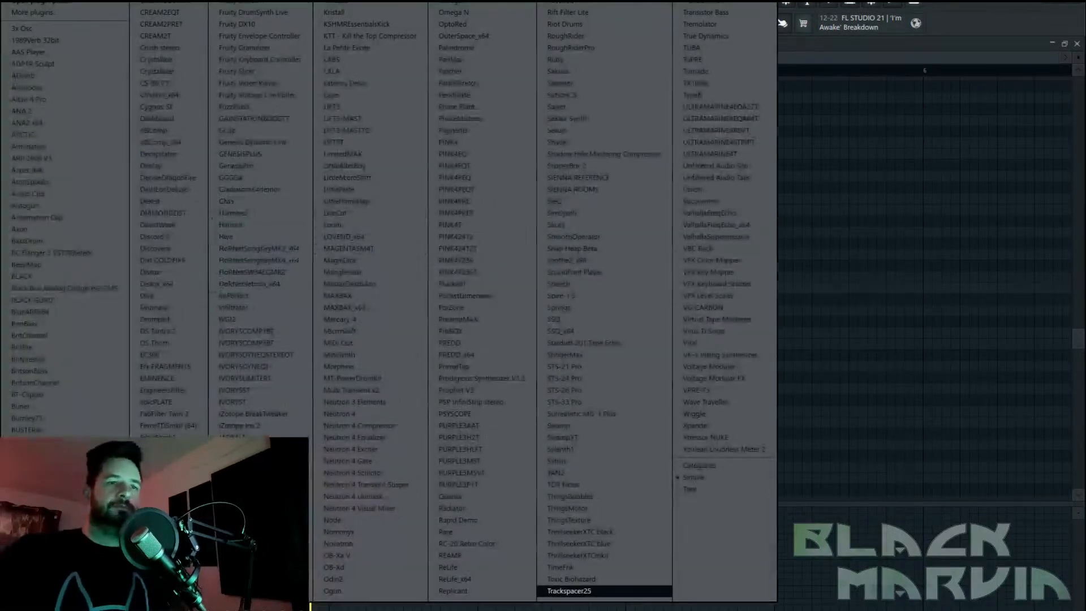
pyautogui.press('Escape')
# Clone the BAss channel and copy the original channel's notes into the clone
pyautogui.rightClick(236, 152)
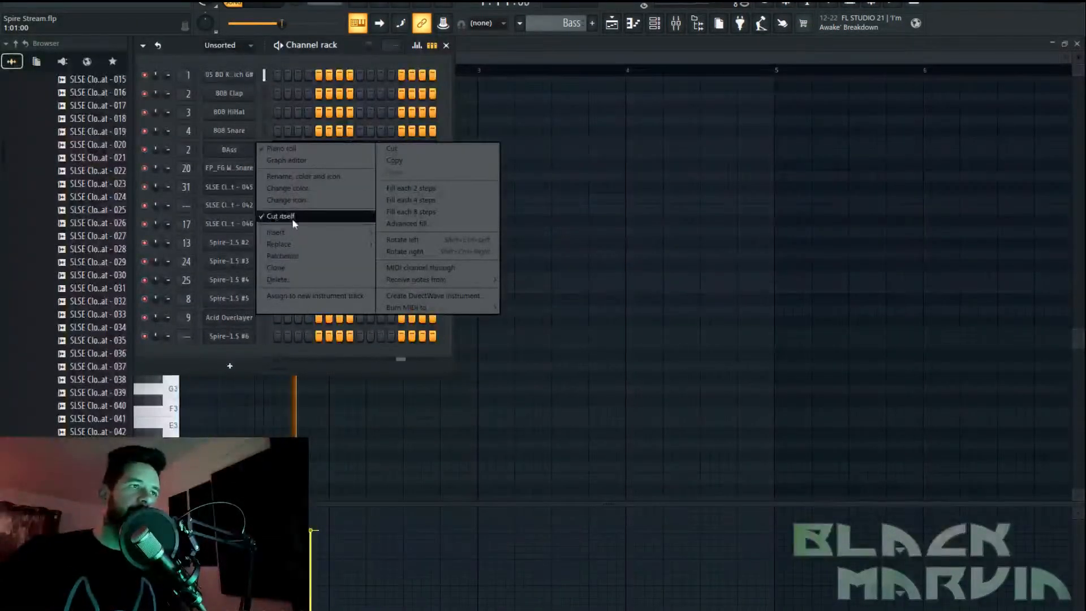
pyautogui.click(313, 266)
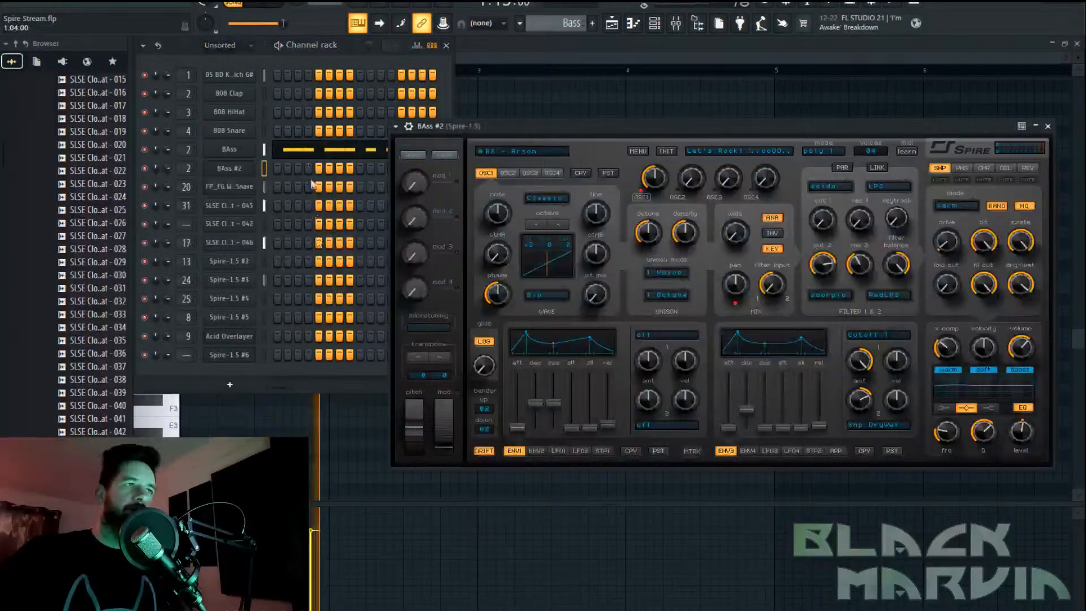
pyautogui.rightClick(252, 148)
pyautogui.click(391, 163)
pyautogui.rightClick(252, 163)
pyautogui.click(294, 171)
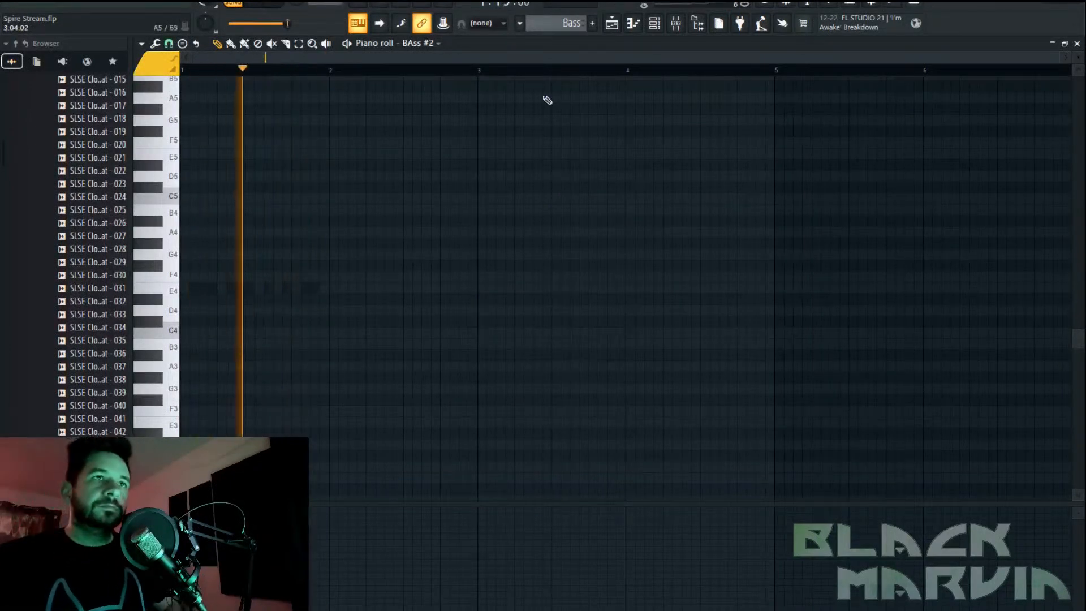
pyautogui.press('F6')
pyautogui.rightClick(243, 174)
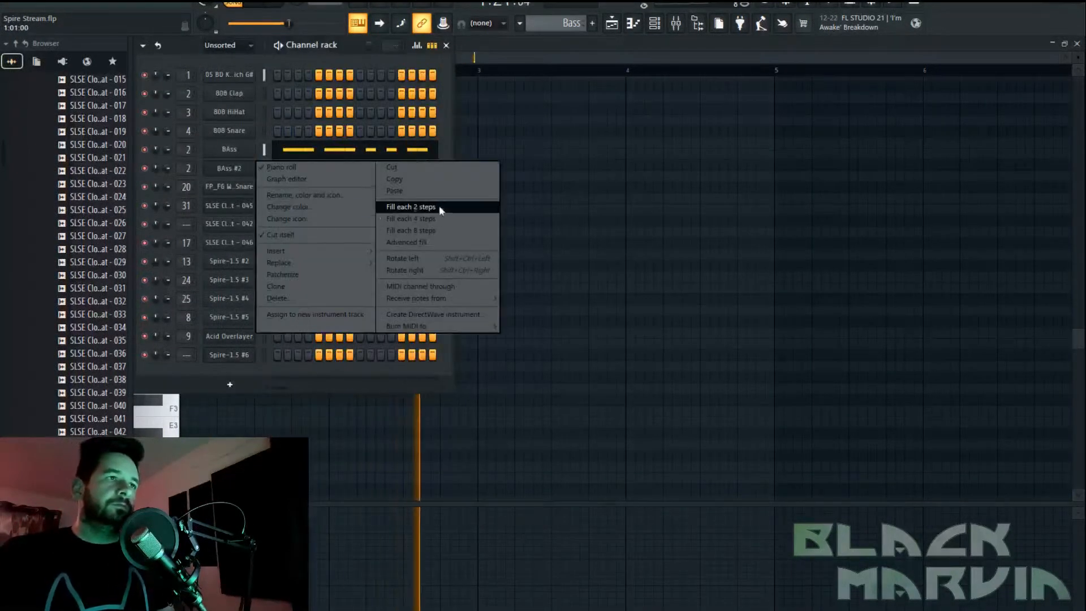
pyautogui.click(396, 191)
# Reduce the BAss #2 notes to a single E4 note stretched across the span of the second three-note group
pyautogui.rightClick(243, 170)
pyautogui.click(284, 171)
pyautogui.rightClick(247, 170)
pyautogui.click(280, 170)
pyautogui.rightClick(195, 289)
pyautogui.rightClick(212, 288)
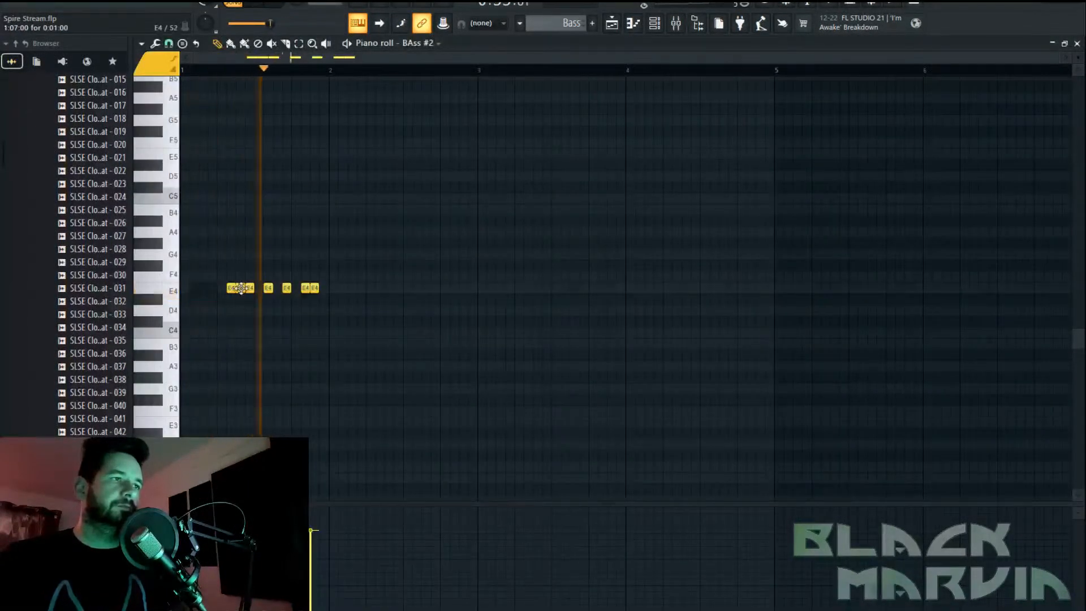
pyautogui.rightClick(240, 288)
pyautogui.rightClick(249, 288)
pyautogui.moveTo(235, 289); pyautogui.dragTo(254, 289)
pyautogui.rightClick(268, 289)
pyautogui.rightClick(287, 288)
pyautogui.rightClick(306, 288)
pyautogui.rightClick(315, 288)
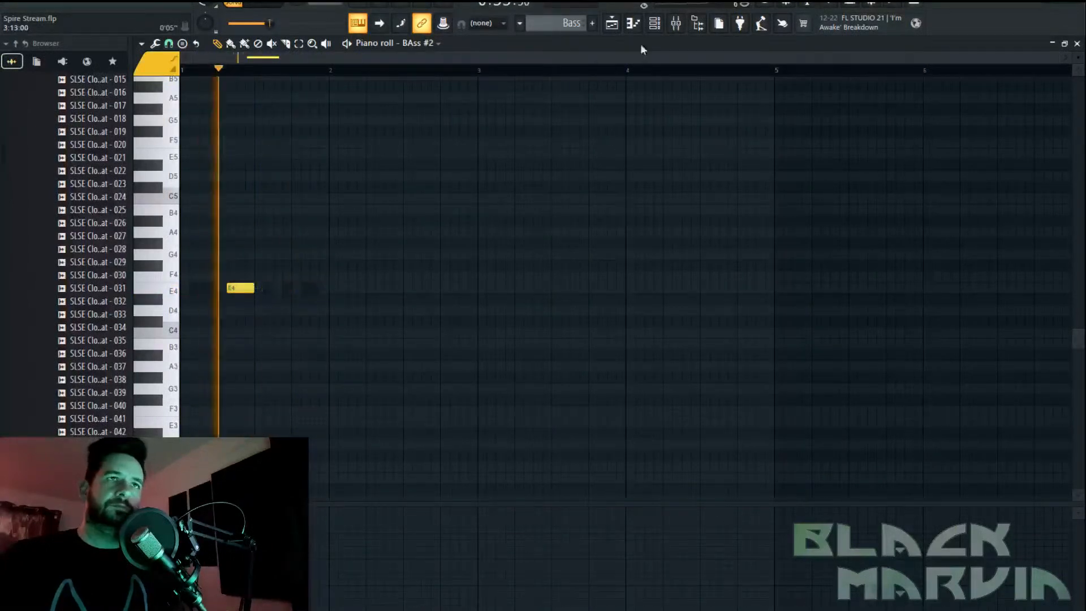
# Remove the second group of three E4 notes from the original BAss channel and open the BAss #2 Spire synth
pyautogui.press('F6')
pyautogui.rightClick(266, 149)
pyautogui.click(267, 148)
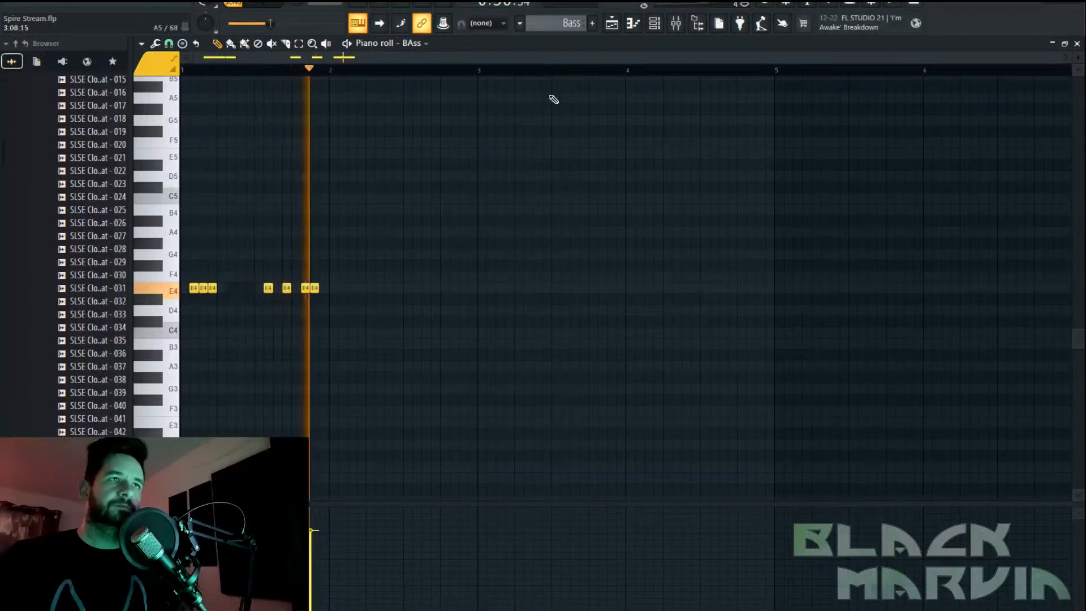
pyautogui.click(655, 23)
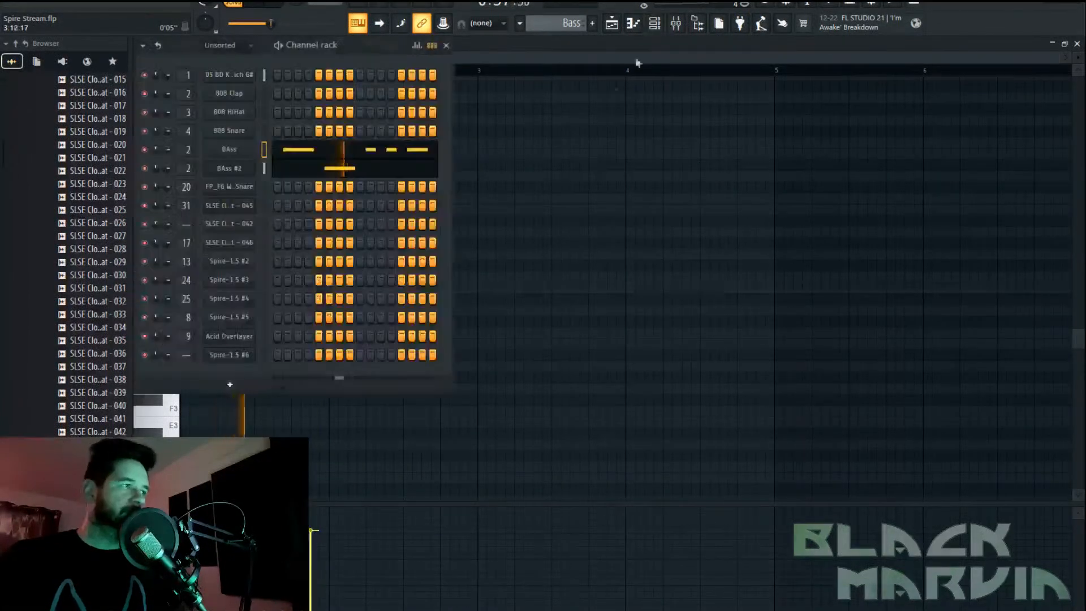
pyautogui.click(239, 167)
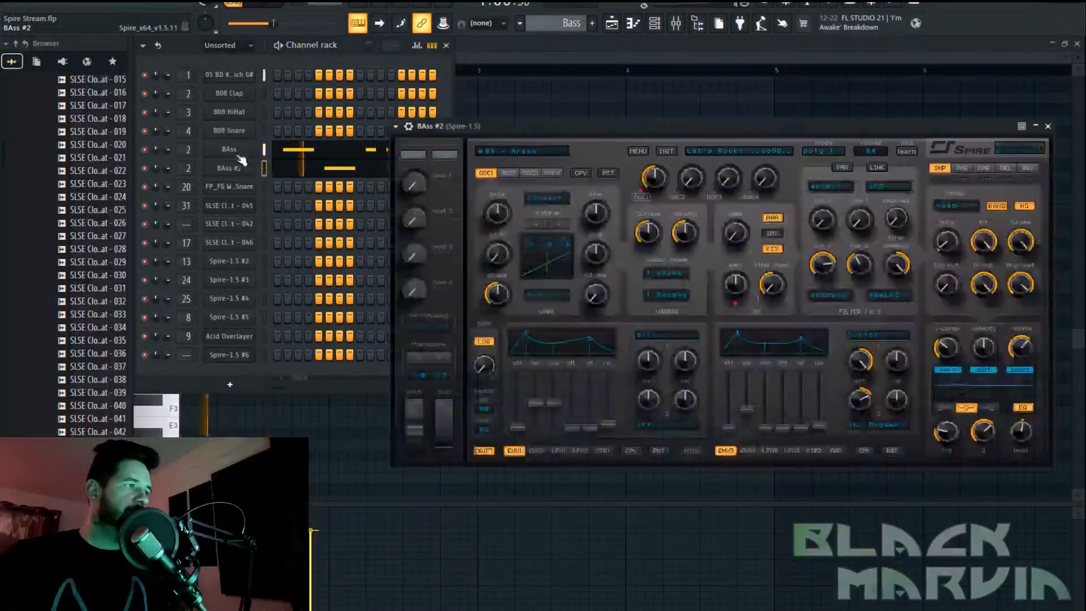
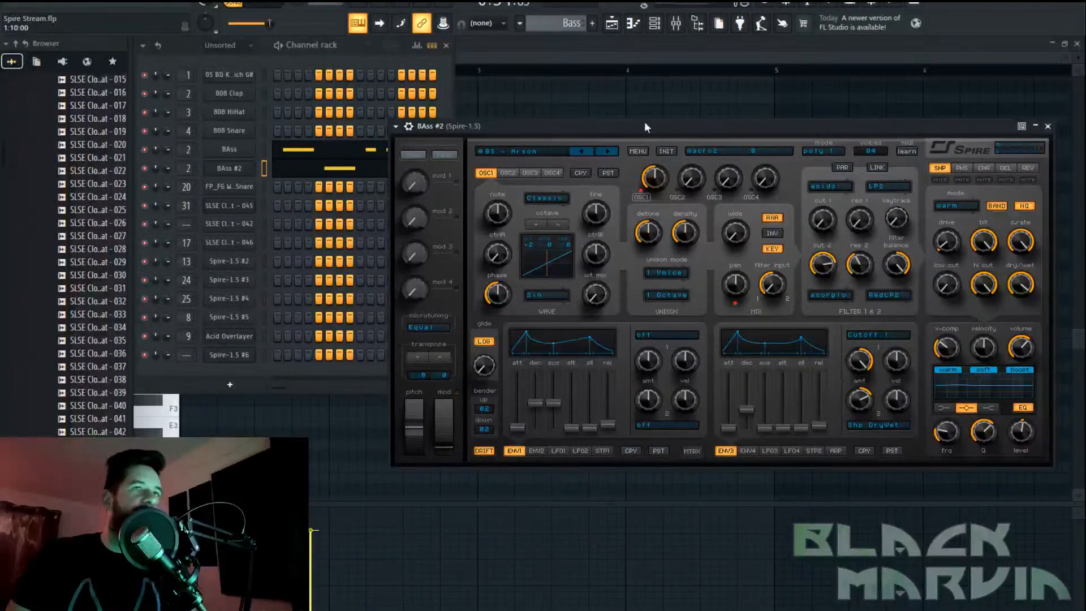
# Play the playlist arrangement from bar 65 and review the transition beyond bar 73
pyautogui.click(653, 58)
pyautogui.moveTo(649, 59); pyautogui.dragTo(825, 59)
pyautogui.click(525, 76)
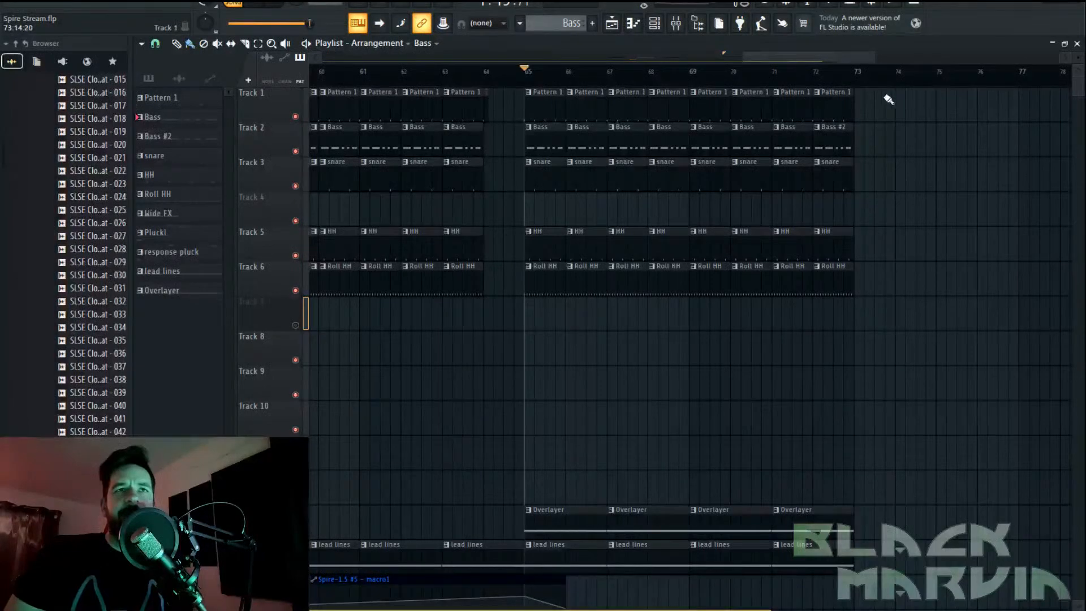
pyautogui.click(895, 72)
pyautogui.moveTo(830, 56); pyautogui.dragTo(867, 73)
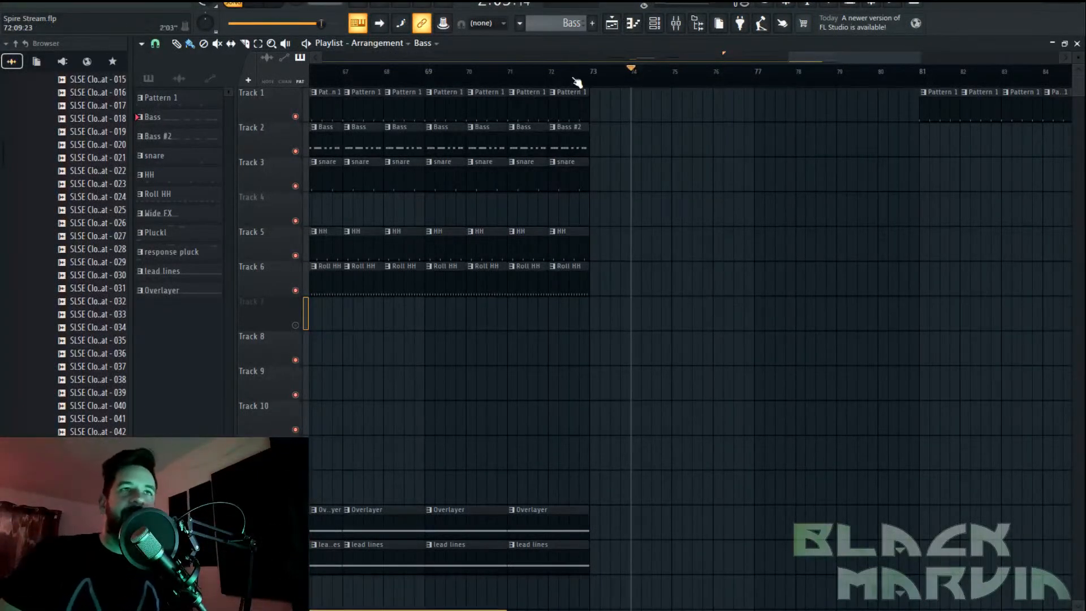
# Save the project as a new version, Spire Stream_2.flp
pyautogui.scroll(-3, 574, 84)
pyautogui.moveTo(741, 56); pyautogui.dragTo(616, 53)
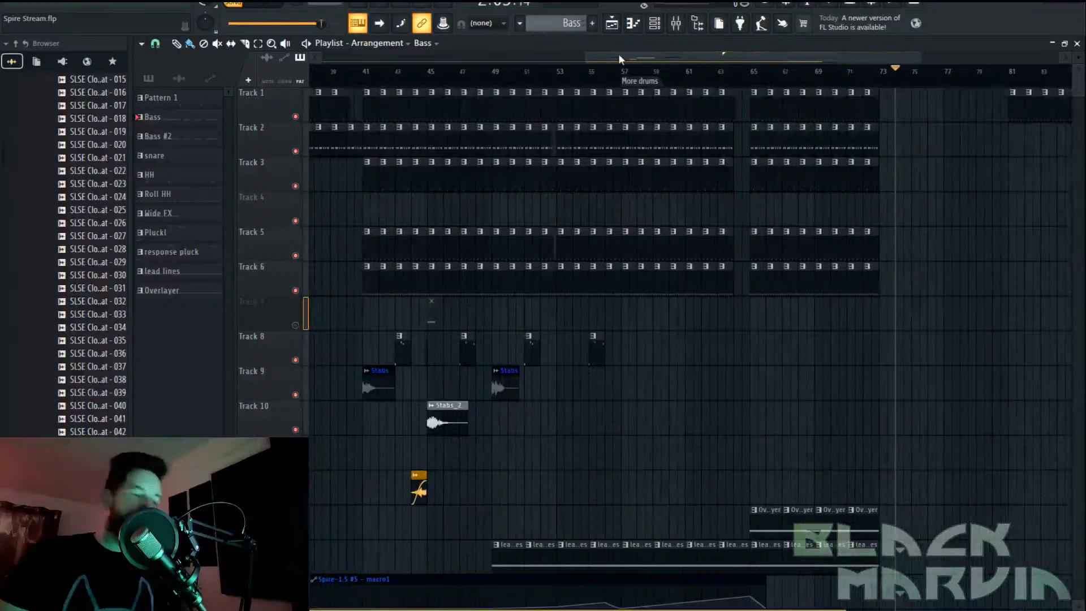
pyautogui.click(12, 3)
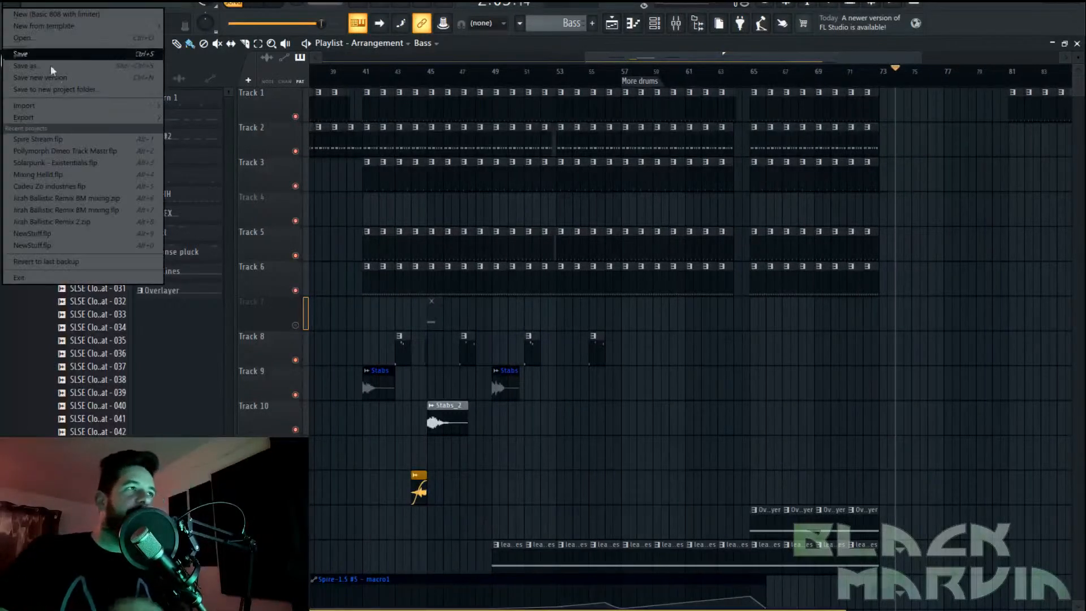
pyautogui.click(61, 78)
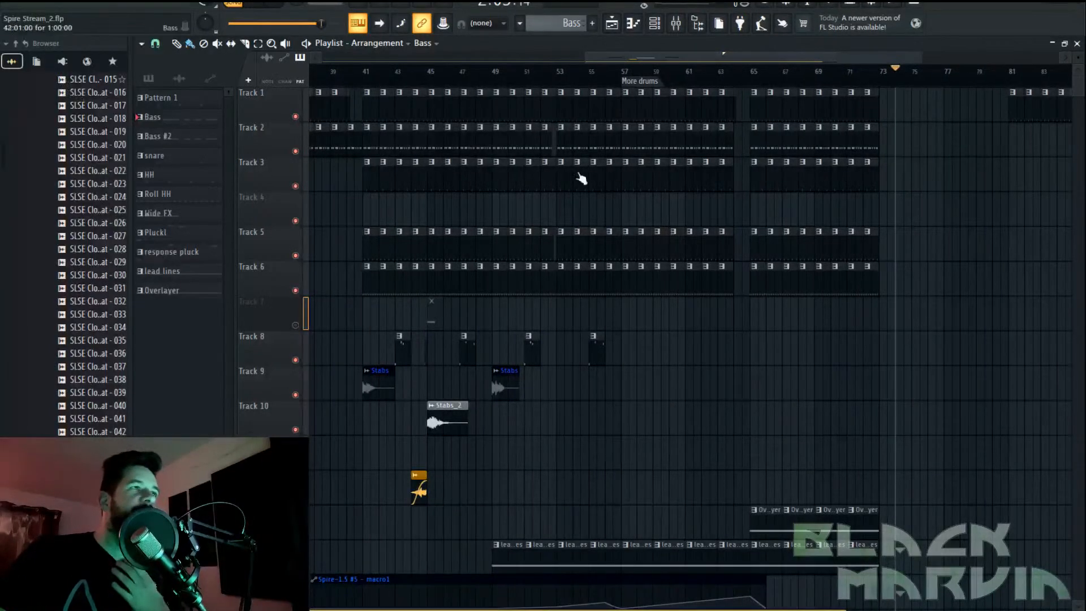
# Look through the mixer inserts as far as the SLSE Closed Hat - 045 track and return to the playlist
pyautogui.click(687, 26)
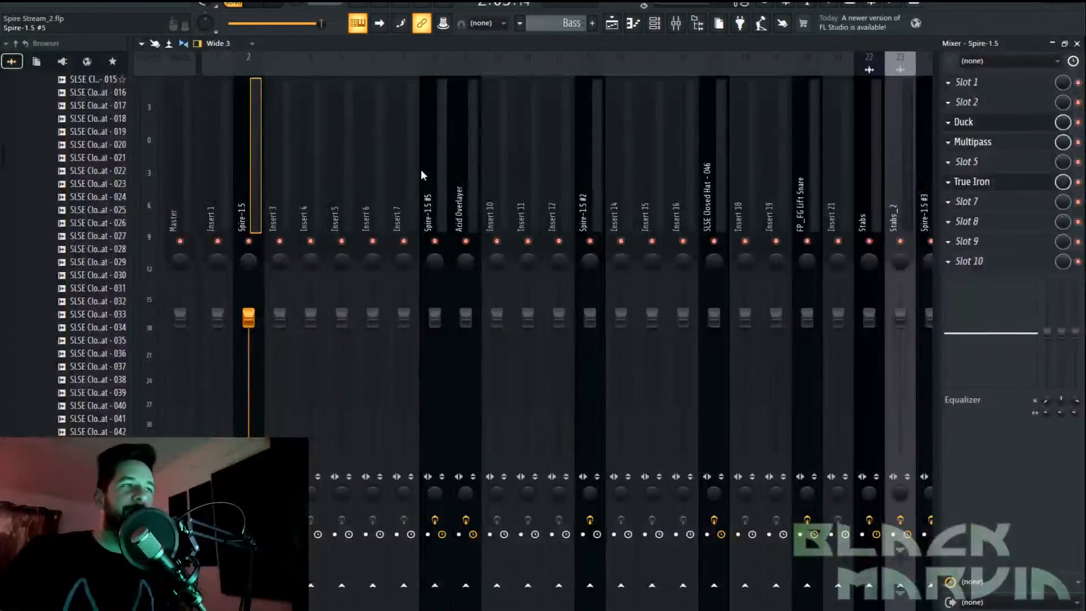
pyautogui.scroll(-5, 512, 192)
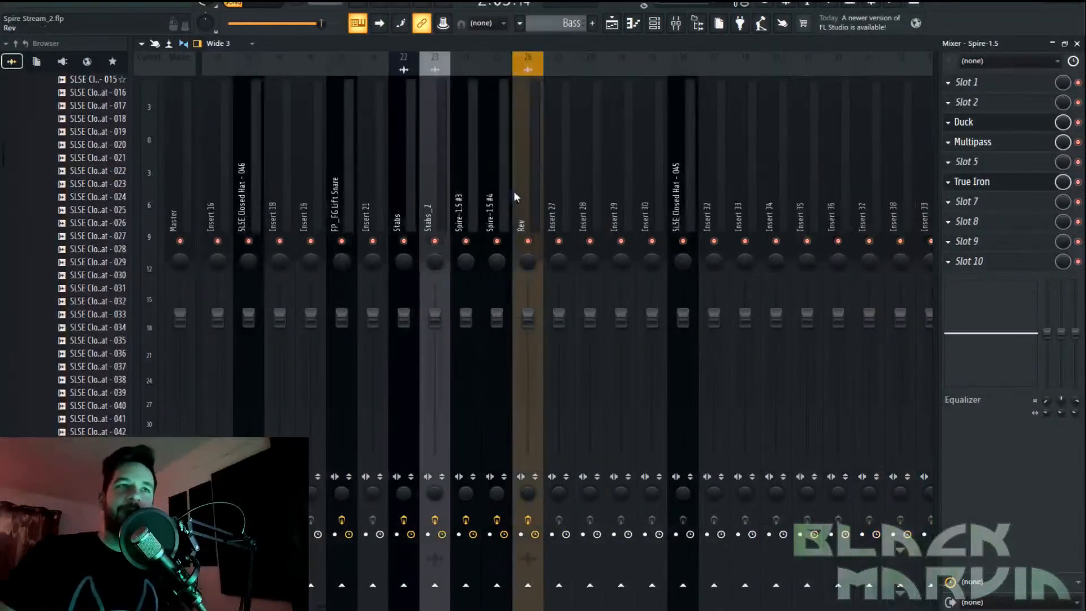
pyautogui.click(686, 171)
pyautogui.click(612, 23)
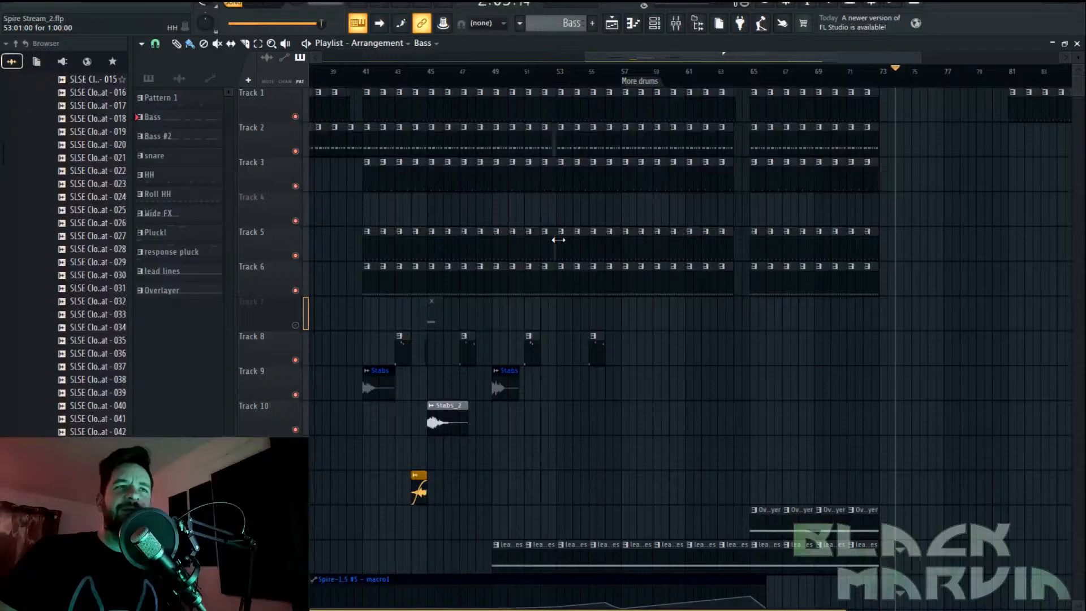
# Replace the Pattern 1 and HH clips at bar 52 with full-length clips
pyautogui.scroll(2, 549, 124)
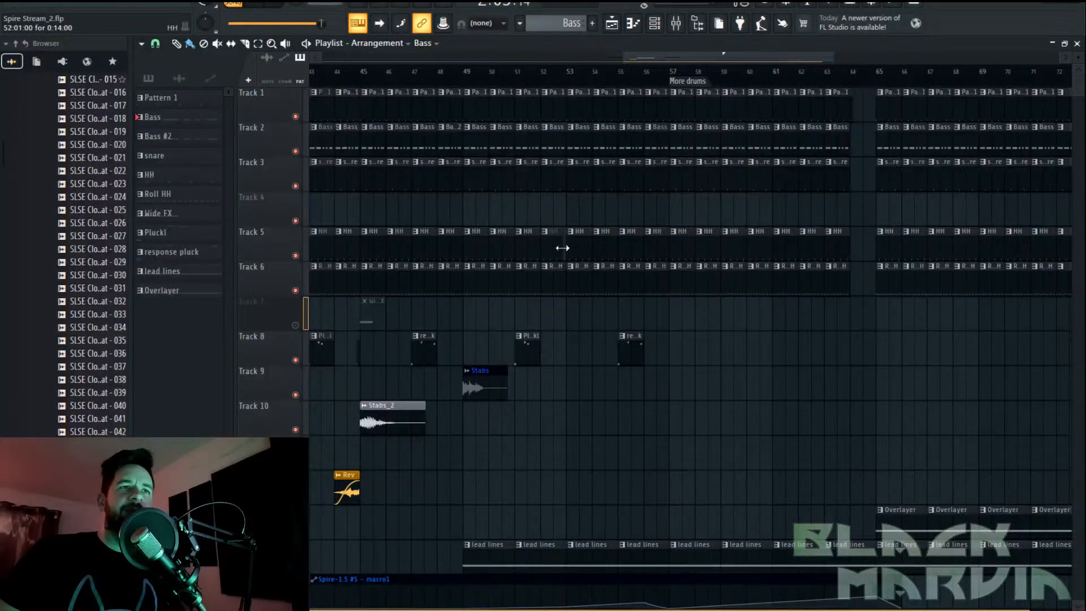
pyautogui.rightClick(552, 95)
pyautogui.rightClick(553, 236)
pyautogui.click(528, 114)
pyautogui.click(557, 109)
pyautogui.click(530, 245)
pyautogui.click(552, 243)
# Fill the gap at bar 64 with Pattern 1, Bass, snare, HH and Roll HH clips on their respective tracks
pyautogui.scroll(-3, 577, 91)
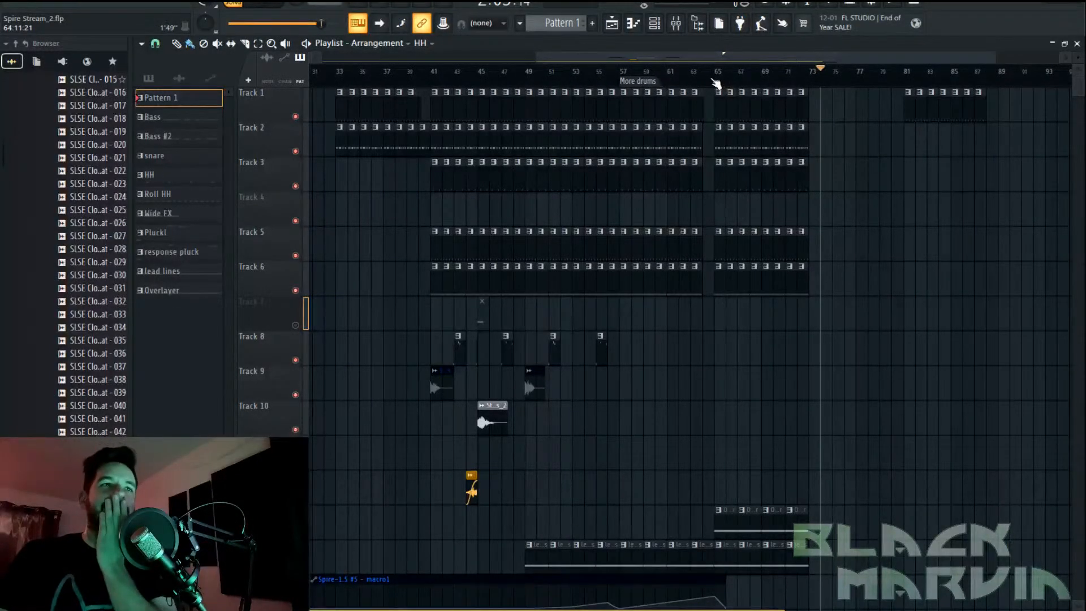
pyautogui.scroll(1, 711, 77)
pyautogui.scroll(3, 711, 77)
pyautogui.click(688, 140)
pyautogui.click(706, 140)
pyautogui.click(683, 165)
pyautogui.click(707, 170)
pyautogui.click(687, 248)
pyautogui.click(703, 250)
pyautogui.click(687, 286)
pyautogui.click(704, 286)
# Try removing the kick, bass, snare and hi-hat clips from bars 65 to 72 on Tracks 1 to 6, and undo the removal
pyautogui.moveTo(1018, 89); pyautogui.dragTo(745, 331)
pyautogui.scroll(-4, 542, 77)
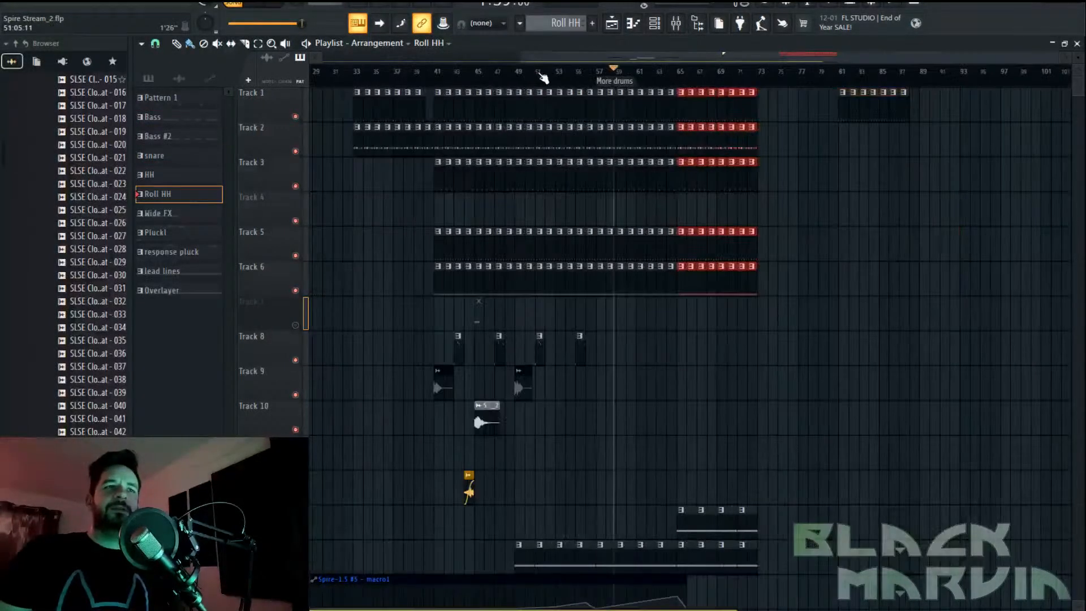
pyautogui.moveTo(748, 72); pyautogui.dragTo(762, 84)
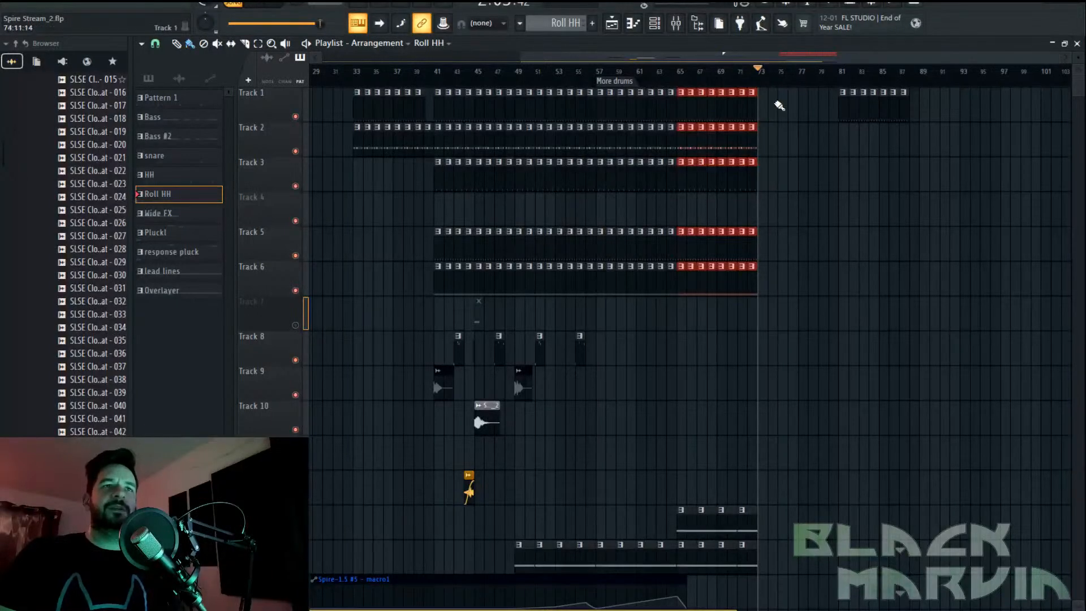
pyautogui.click(780, 106)
pyautogui.rightClick(703, 111)
pyautogui.rightClick(688, 148)
pyautogui.rightClick(690, 170)
pyautogui.rightClick(755, 249)
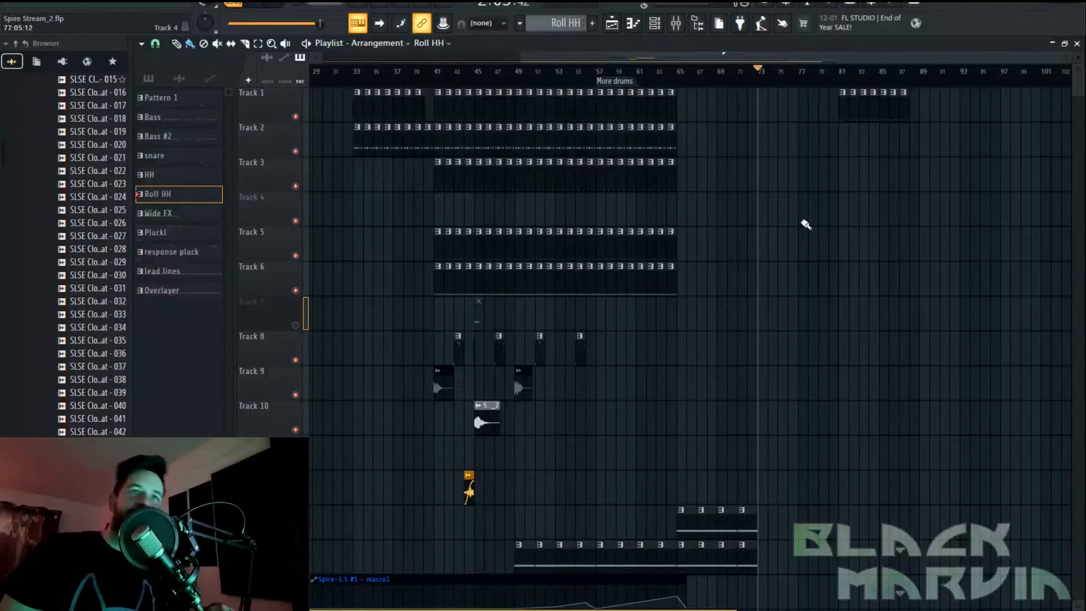
pyautogui.hotkey('ctrl', 'z')
pyautogui.hotkey('ctrl', 'z')
pyautogui.hotkey('ctrl', 'z')
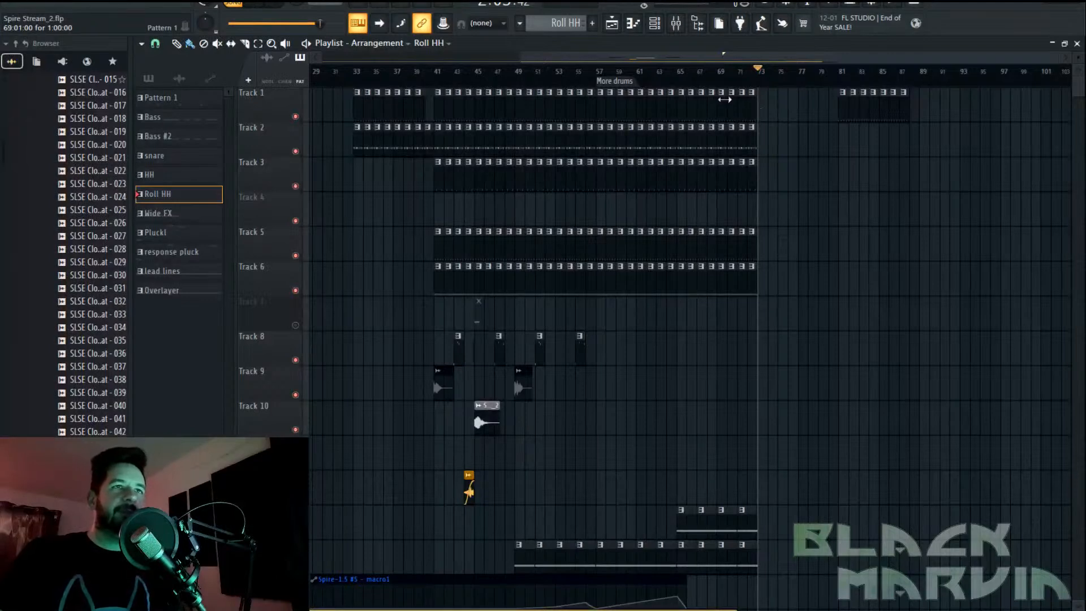
# Fill bars 73 to 80 with Pattern 1, Bass #2 and snare clips on Tracks 1, 2 and 3
pyautogui.click(749, 102)
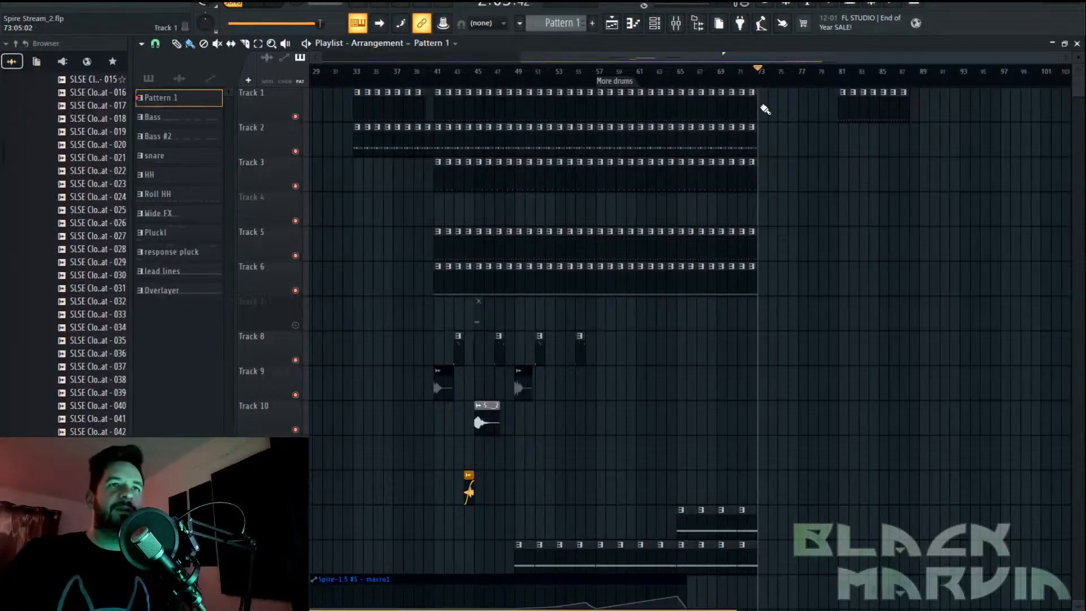
pyautogui.moveTo(764, 107); pyautogui.dragTo(831, 114)
pyautogui.moveTo(764, 147); pyautogui.dragTo(835, 131)
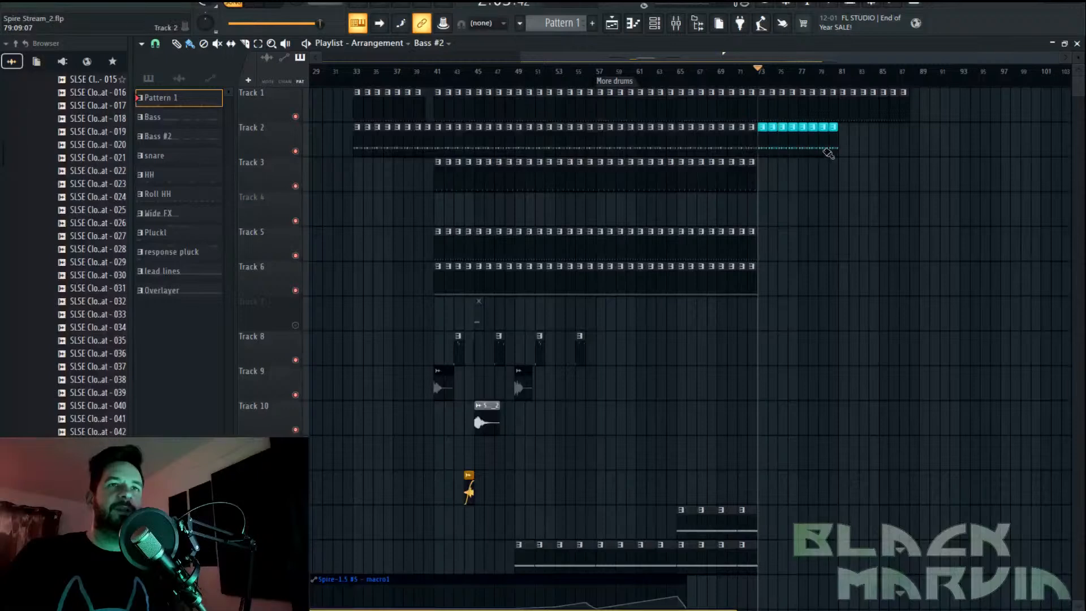
pyautogui.click(752, 177)
pyautogui.click(770, 179)
pyautogui.moveTo(771, 179); pyautogui.dragTo(830, 181)
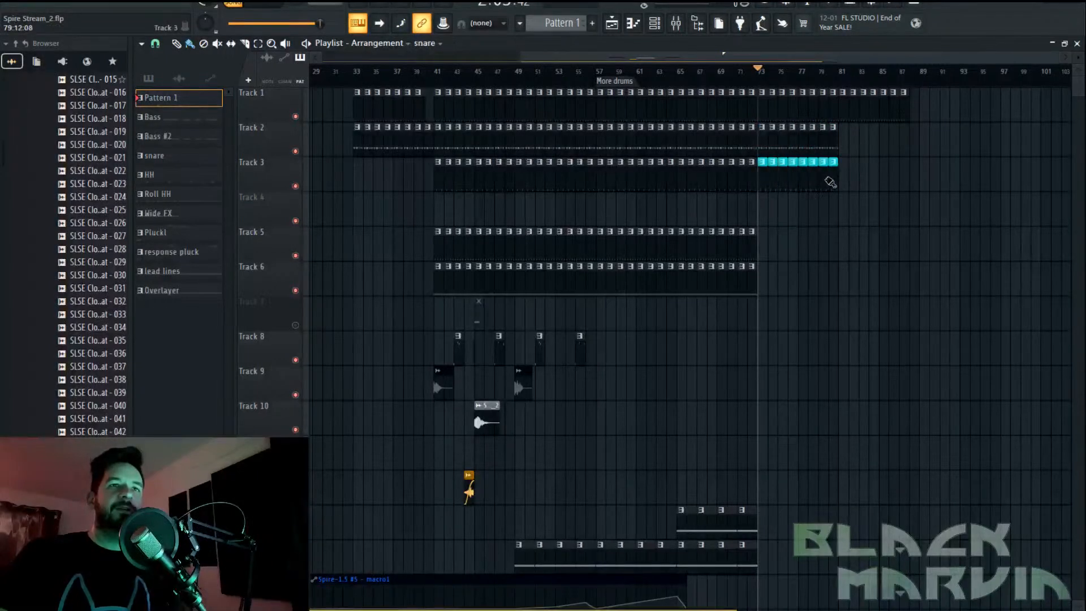
# Extend the HH, Roll HH, Overlayer and lead lines clips through bars 73 to 80 on their respective tracks
pyautogui.click(751, 250)
pyautogui.moveTo(763, 252); pyautogui.dragTo(850, 258)
pyautogui.click(743, 282)
pyautogui.moveTo(758, 283); pyautogui.dragTo(838, 283)
pyautogui.moveTo(794, 505); pyautogui.dragTo(682, 566)
pyautogui.moveTo(759, 510); pyautogui.dragTo(836, 511)
pyautogui.moveTo(767, 556)
pyautogui.mouseDown()
pyautogui.moveTo(699, 578)
pyautogui.moveTo(773, 560)
pyautogui.moveTo(761, 560)
pyautogui.mouseUp()
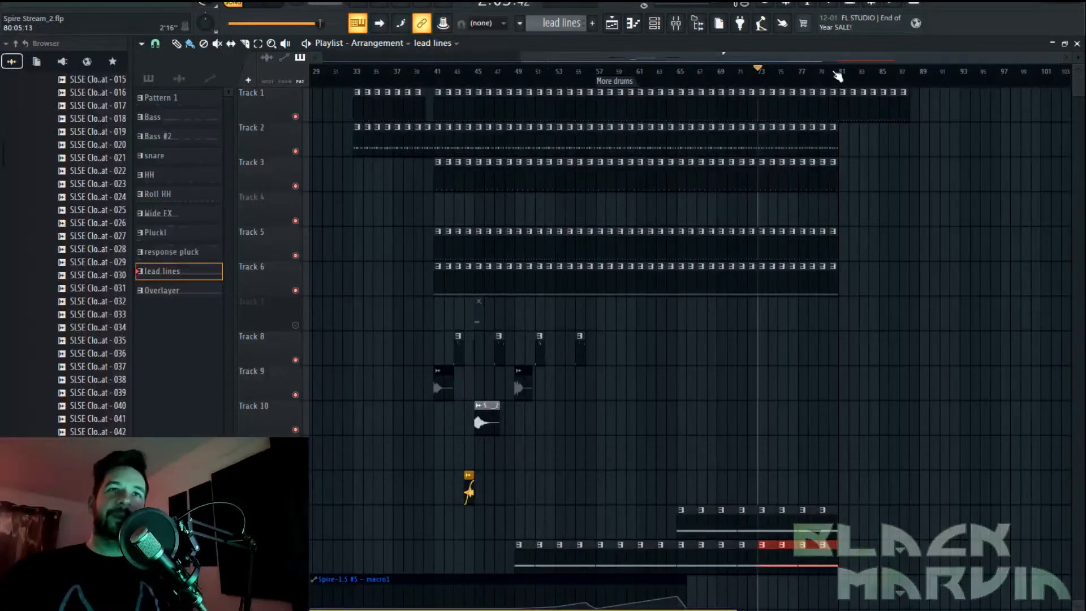
# Review the arrangement around bar 65, including the mixer inserts and the automation clips below the lead lines
pyautogui.moveTo(803, 84); pyautogui.dragTo(682, 84)
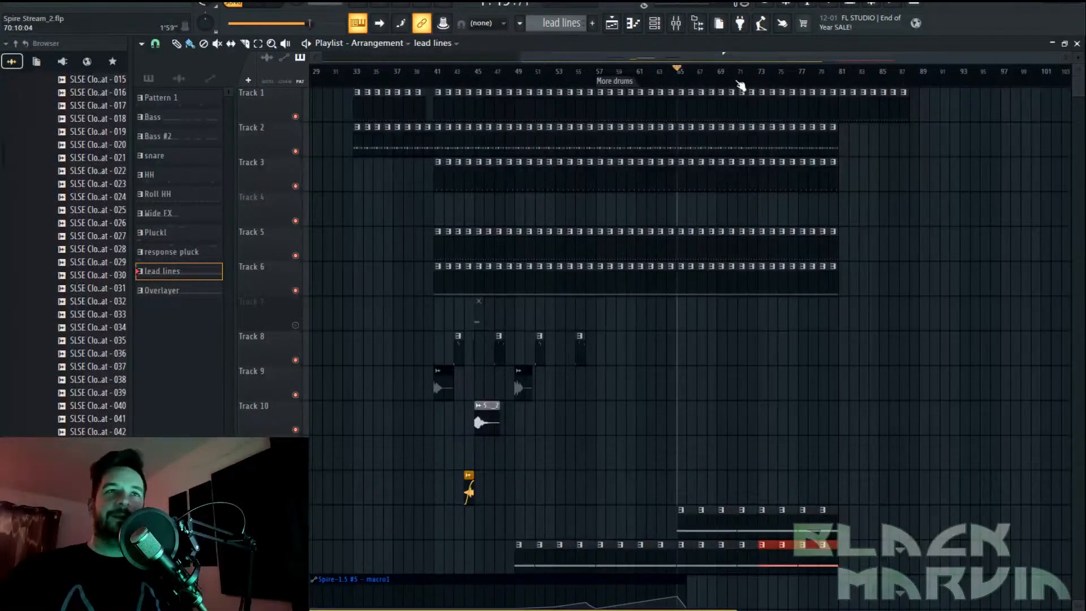
pyautogui.scroll(2, 738, 84)
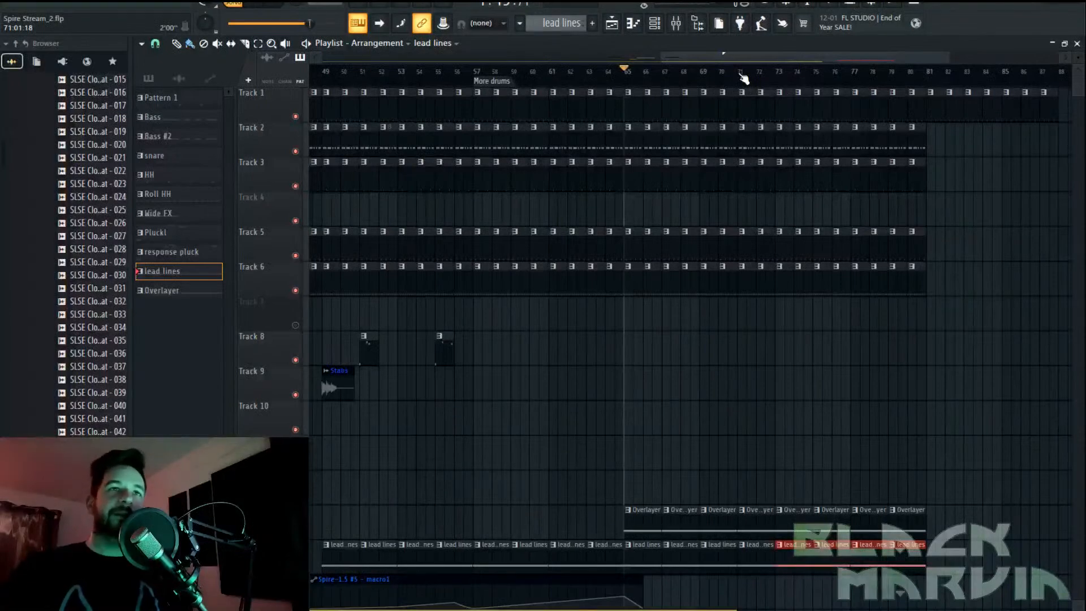
pyautogui.scroll(-3, 743, 79)
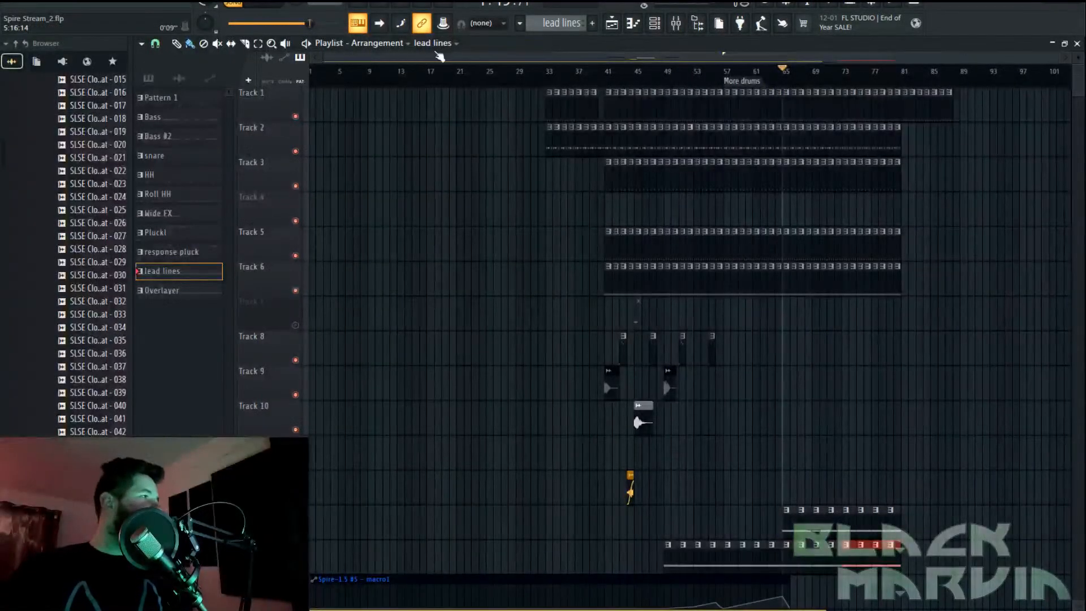
pyautogui.click(676, 23)
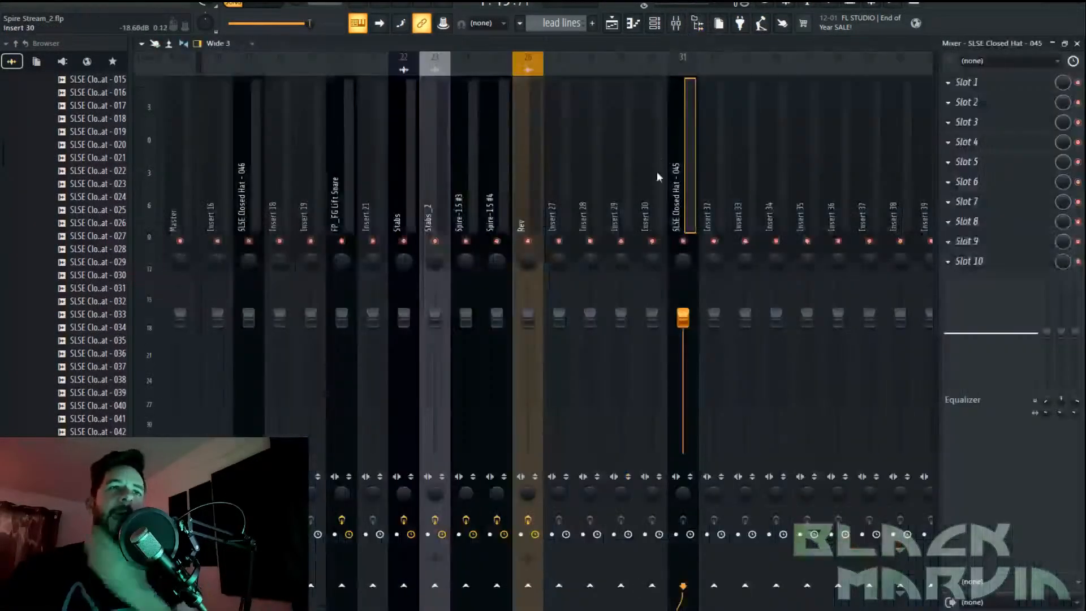
pyautogui.click(611, 22)
pyautogui.scroll(-3, 882, 191)
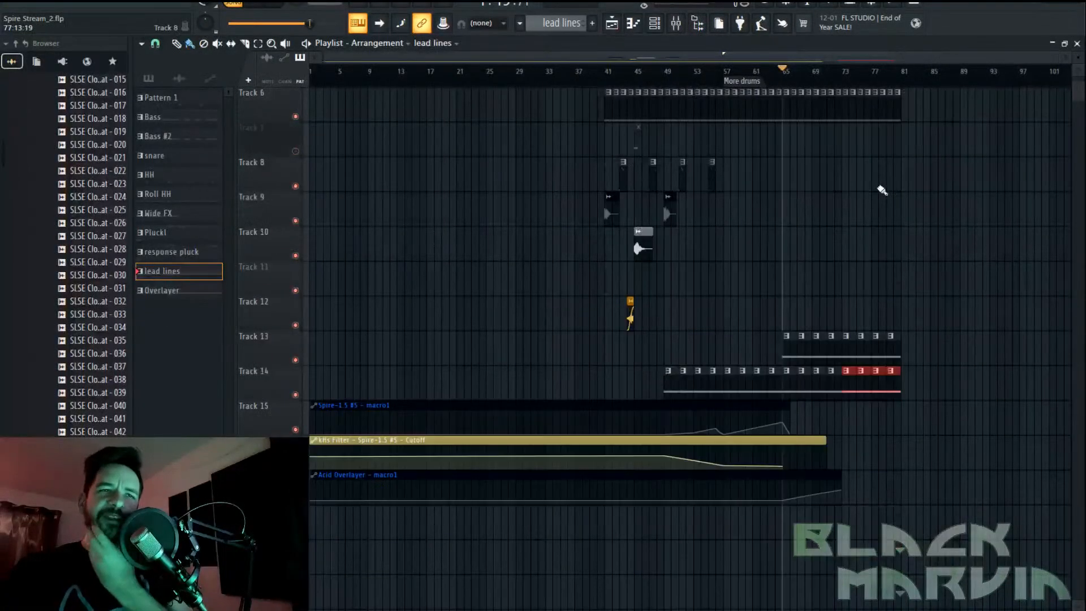
pyautogui.scroll(3, 994, 243)
pyautogui.scroll(3, 831, 82)
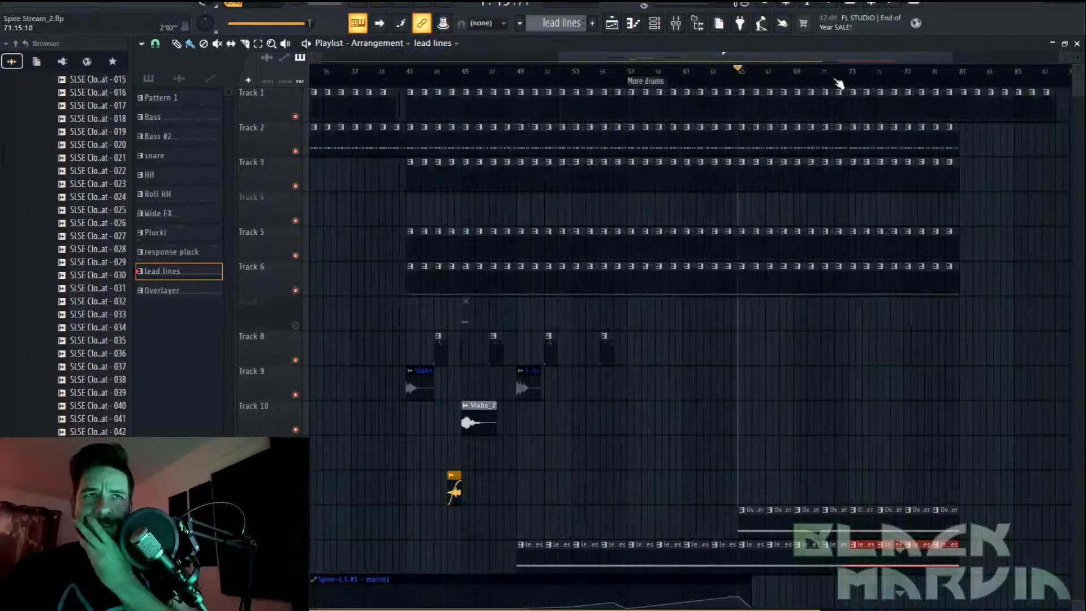
# Play the arrangement from bar 33 and adjust the envelope 3 decay in the BAss #2 Spire instrument
pyautogui.moveTo(826, 61); pyautogui.dragTo(850, 61)
pyautogui.moveTo(626, 59); pyautogui.dragTo(500, 59)
pyautogui.click(499, 74)
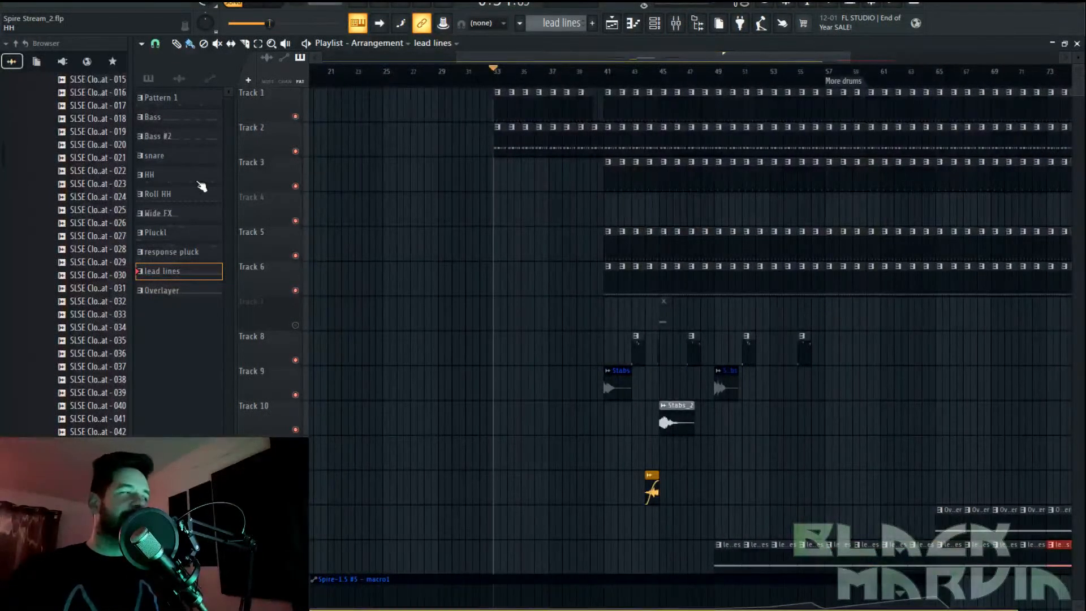
pyautogui.press('space')
pyautogui.click(665, 28)
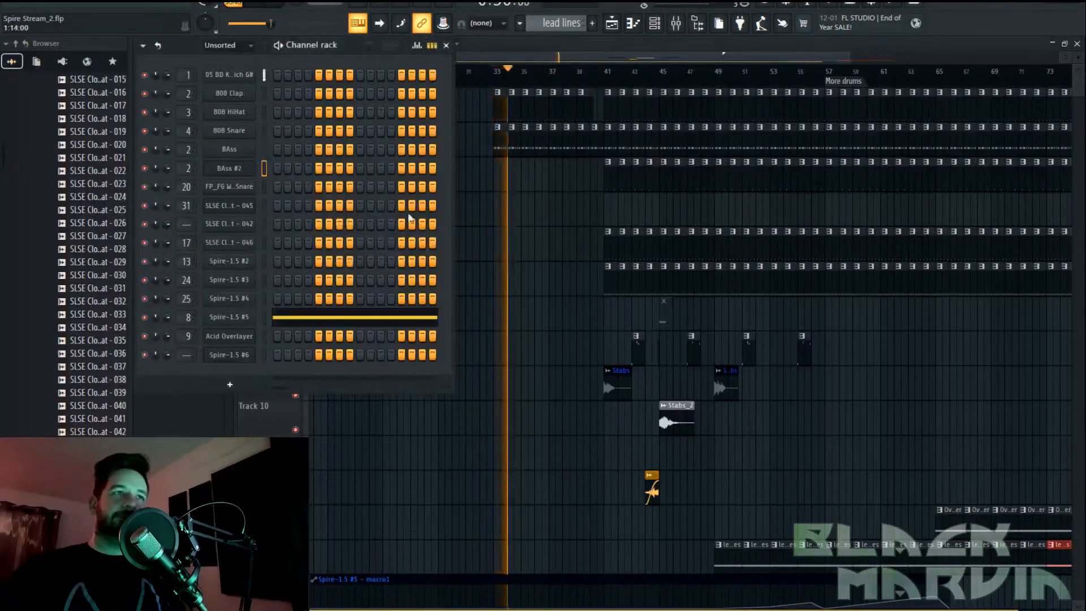
pyautogui.click(230, 168)
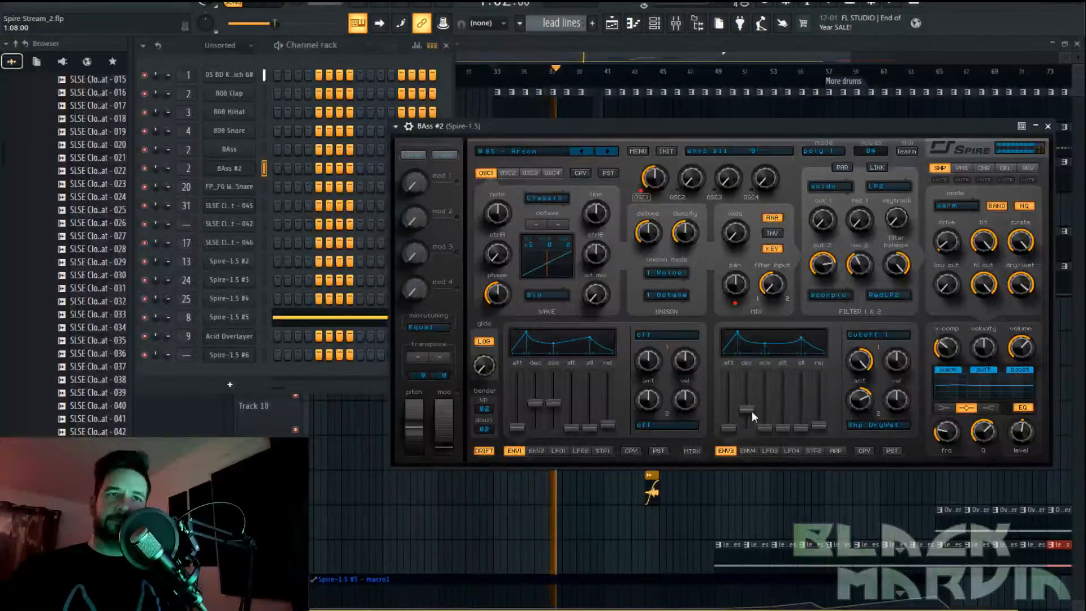
pyautogui.moveTo(747, 409)
pyautogui.mouseDown()
pyautogui.moveTo(748, 395)
pyautogui.moveTo(747, 413)
pyautogui.moveTo(765, 420)
pyautogui.mouseUp()
# Check the Bass pattern's notes in the piano roll during playback, return to the playlist and save the project
pyautogui.click(619, 22)
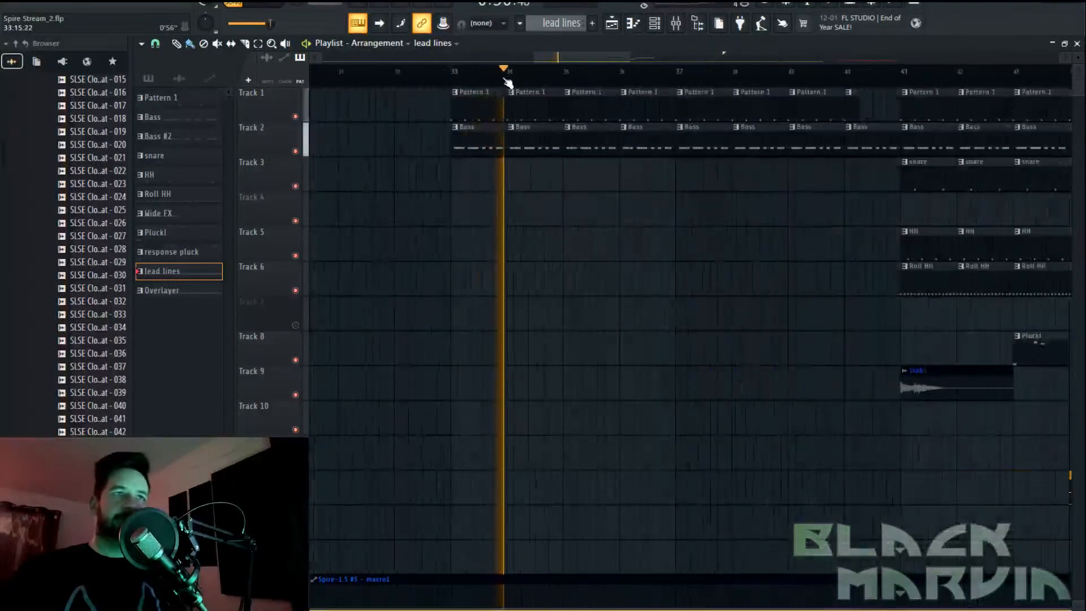
pyautogui.scroll(4, 495, 83)
pyautogui.doubleClick(508, 151)
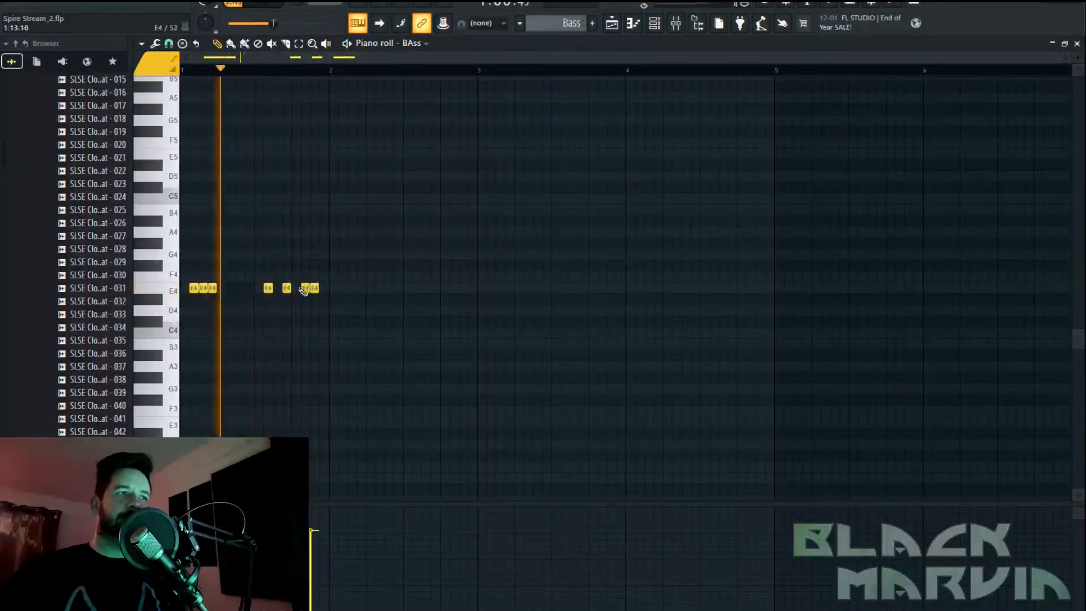
pyautogui.moveTo(295, 284); pyautogui.dragTo(282, 303)
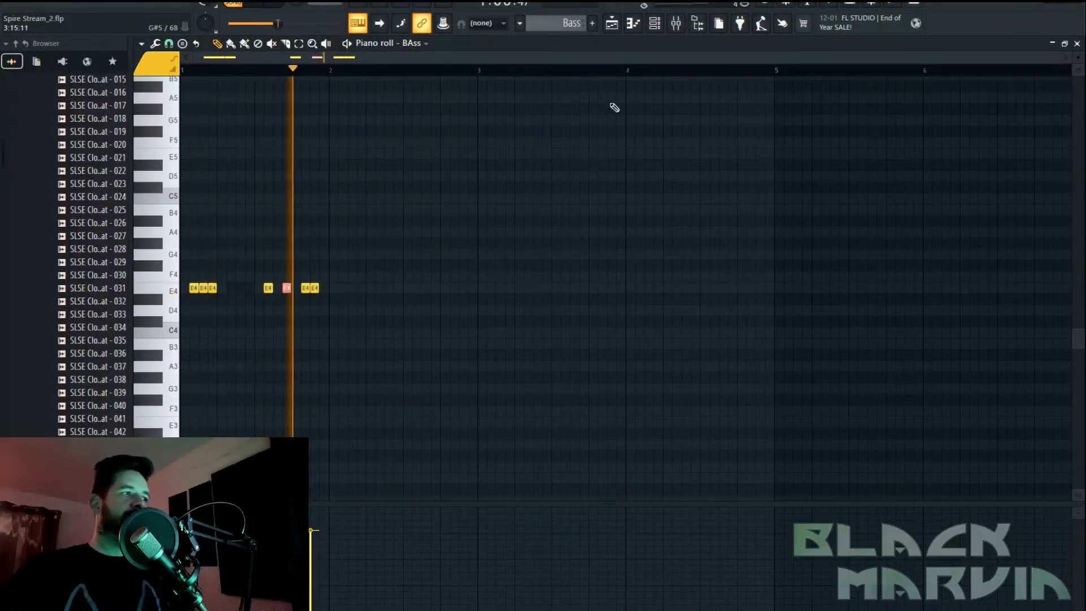
pyautogui.press('F5')
pyautogui.scroll(-2, 625, 79)
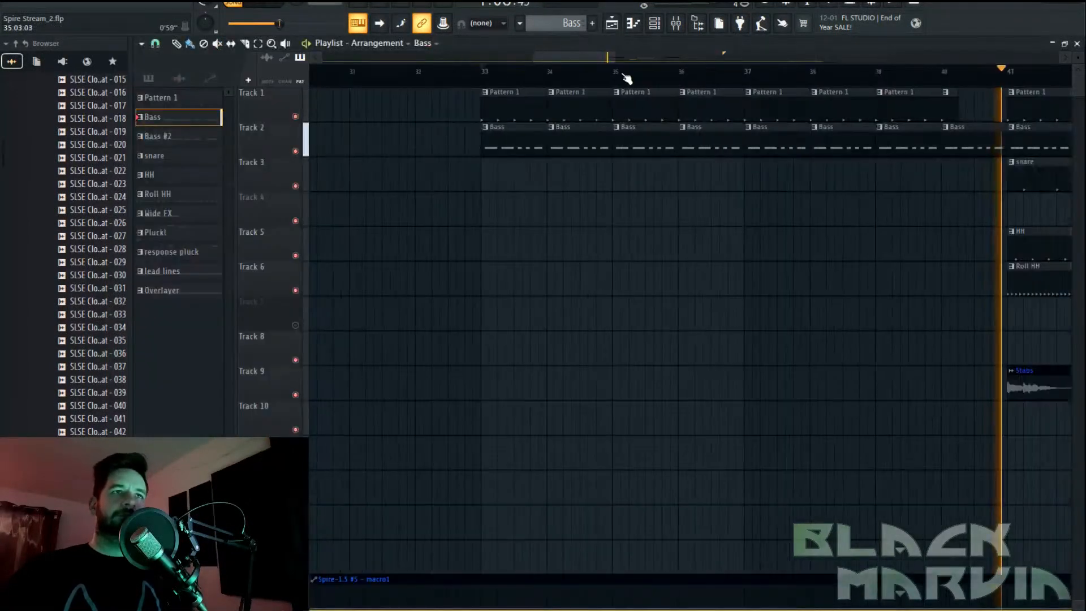
pyautogui.hotkey('ctrl', 's')
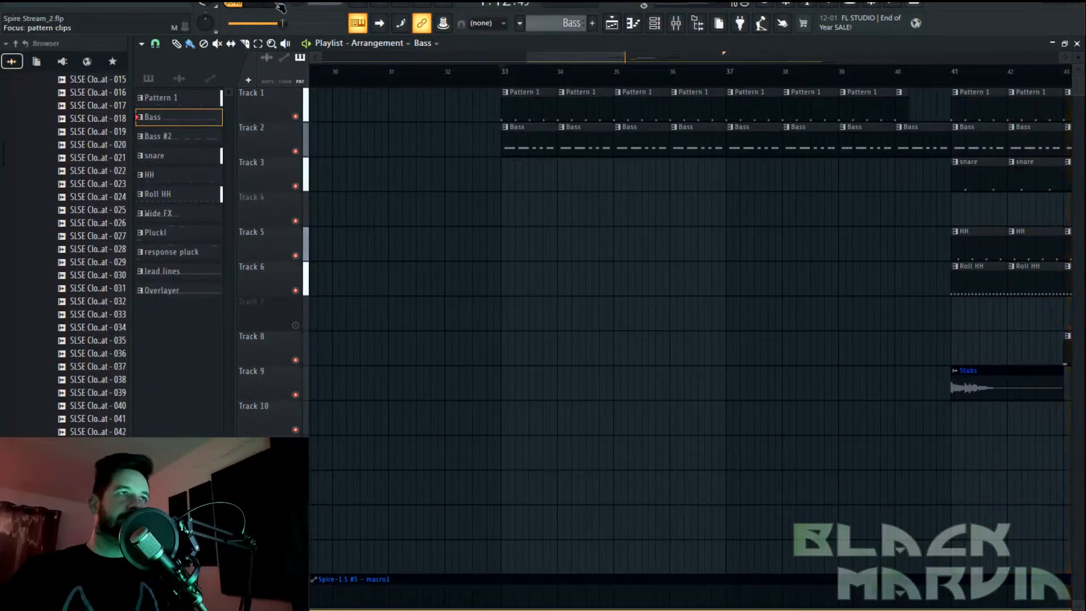
pyautogui.press('space')
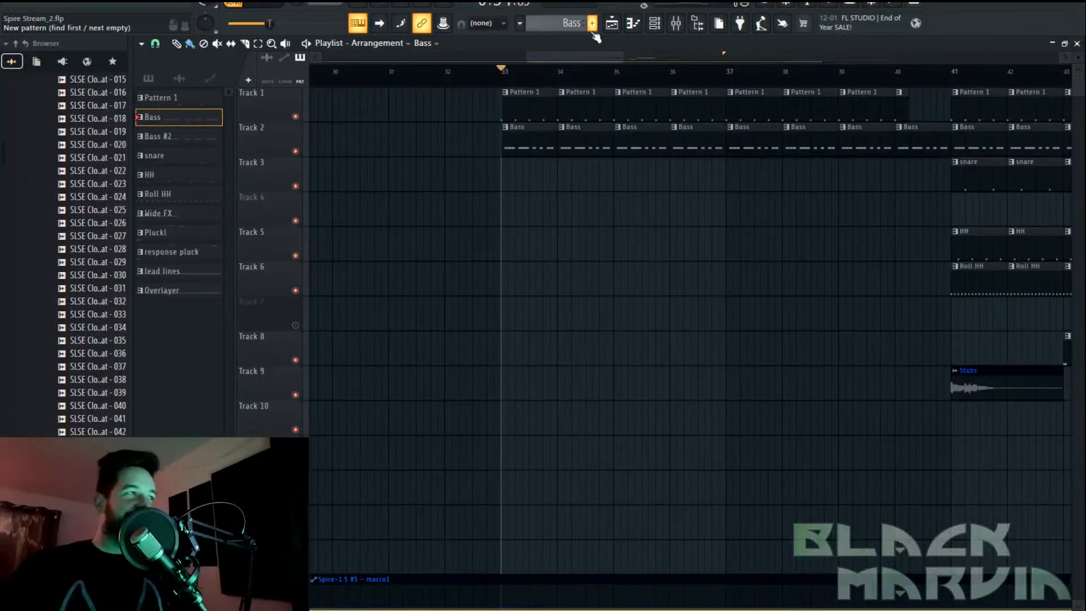
# Play the arrangement from bar 41, where the snare and hi-hat clips enter
pyautogui.moveTo(594, 62); pyautogui.dragTo(633, 74)
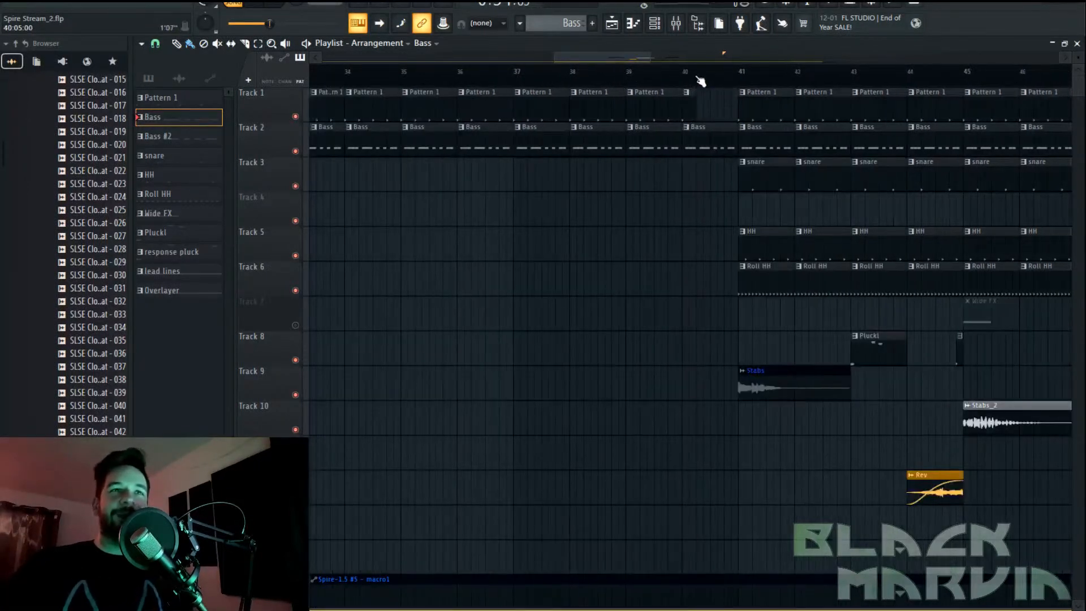
pyautogui.scroll(-6, 702, 83)
pyautogui.click(654, 86)
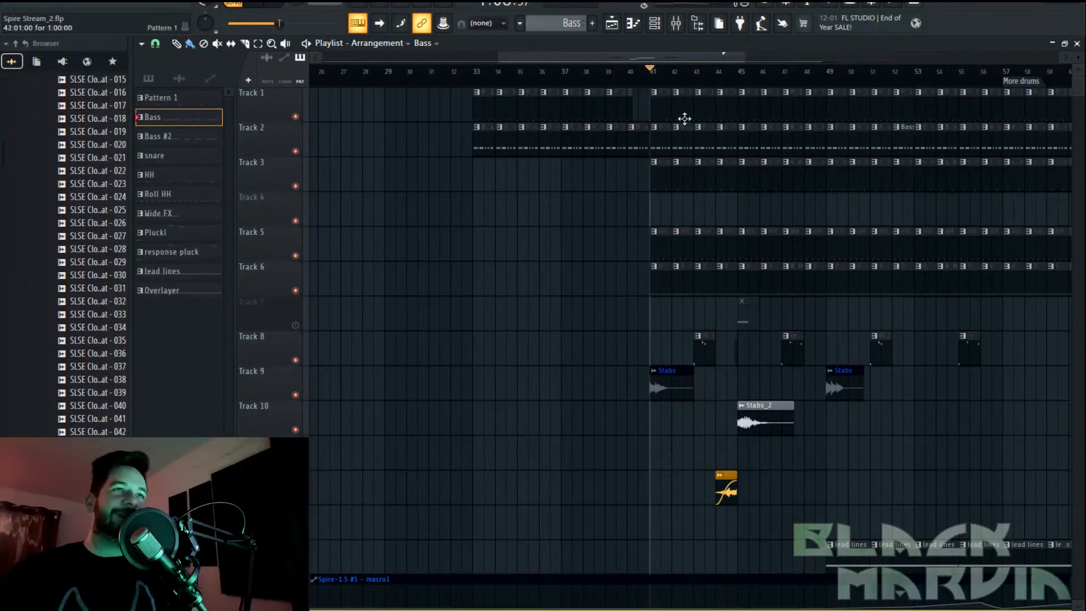
pyautogui.scroll(2, 688, 103)
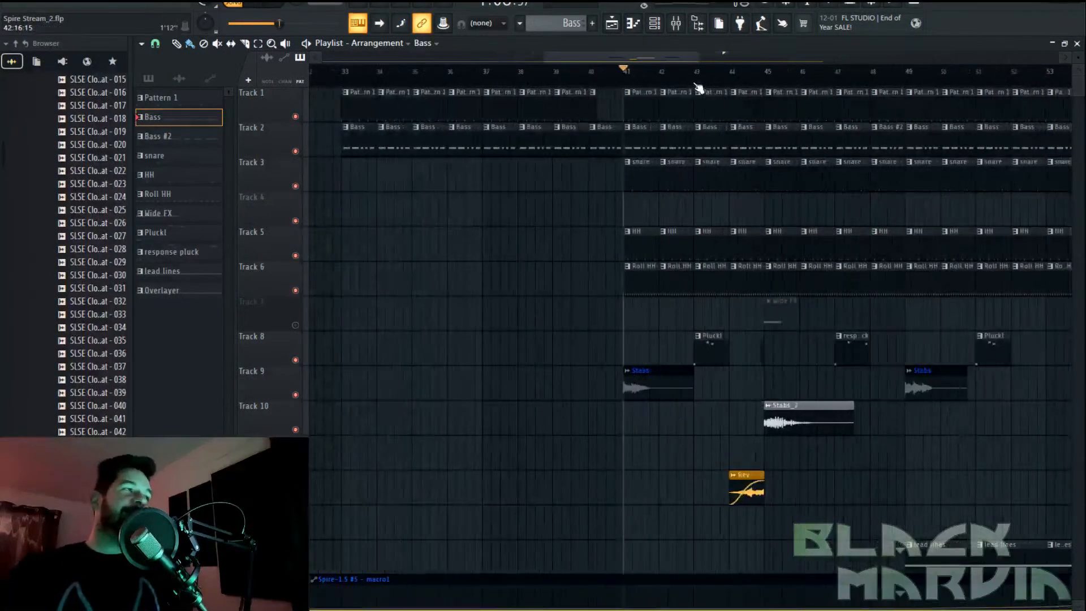
pyautogui.moveTo(649, 57); pyautogui.dragTo(664, 56)
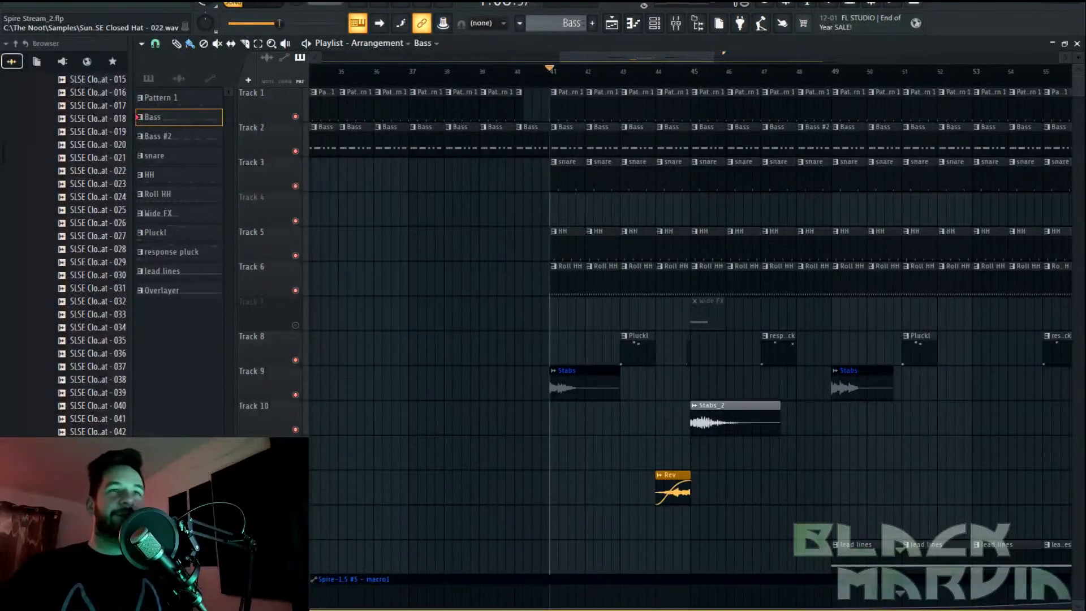
pyautogui.moveTo(686, 60); pyautogui.dragTo(694, 56)
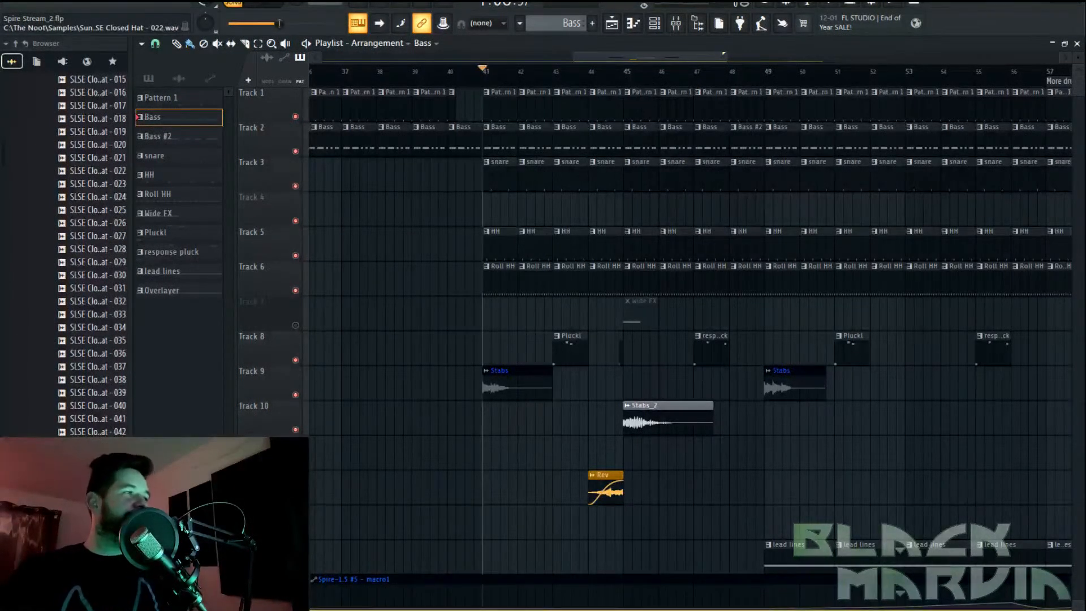
pyautogui.click(253, 10)
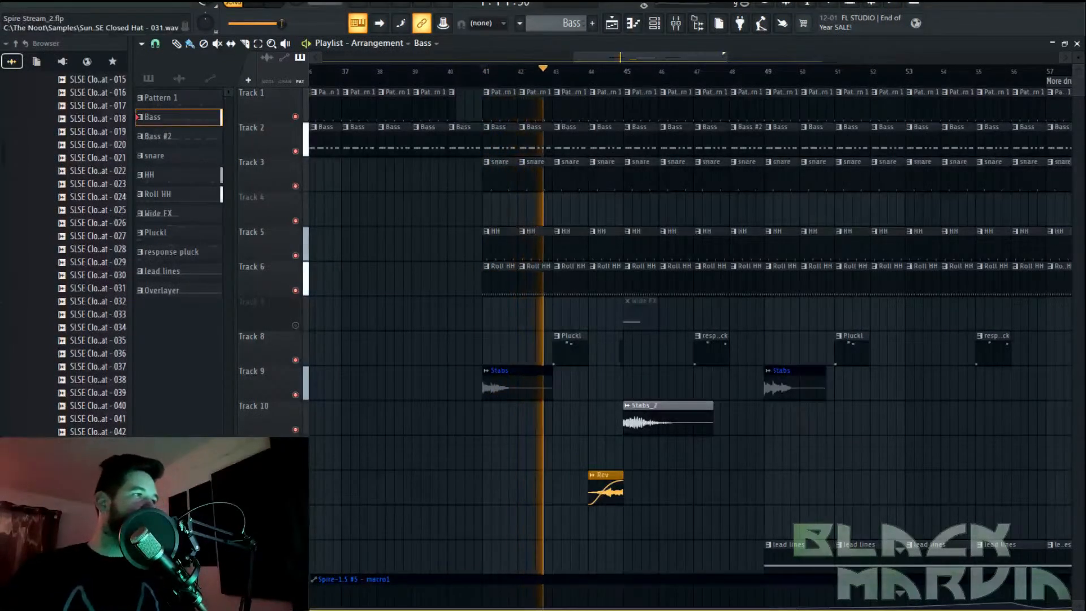
# Follow the playback past the More drums marker to the Overlayer entry at bar 65, examining the clips and automation
pyautogui.moveTo(635, 58); pyautogui.dragTo(644, 57)
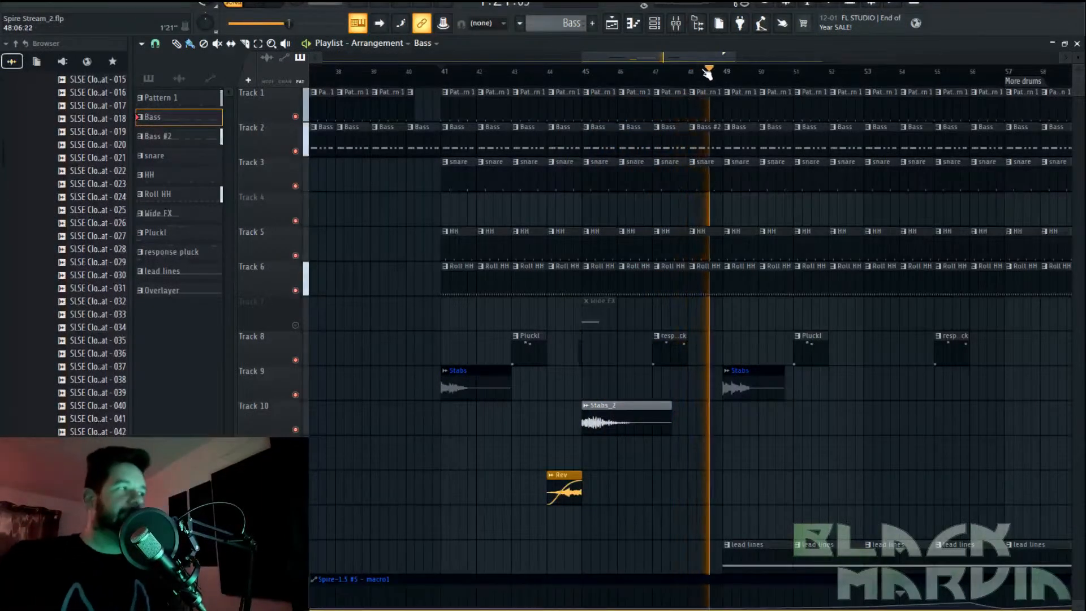
pyautogui.scroll(-2, 708, 71)
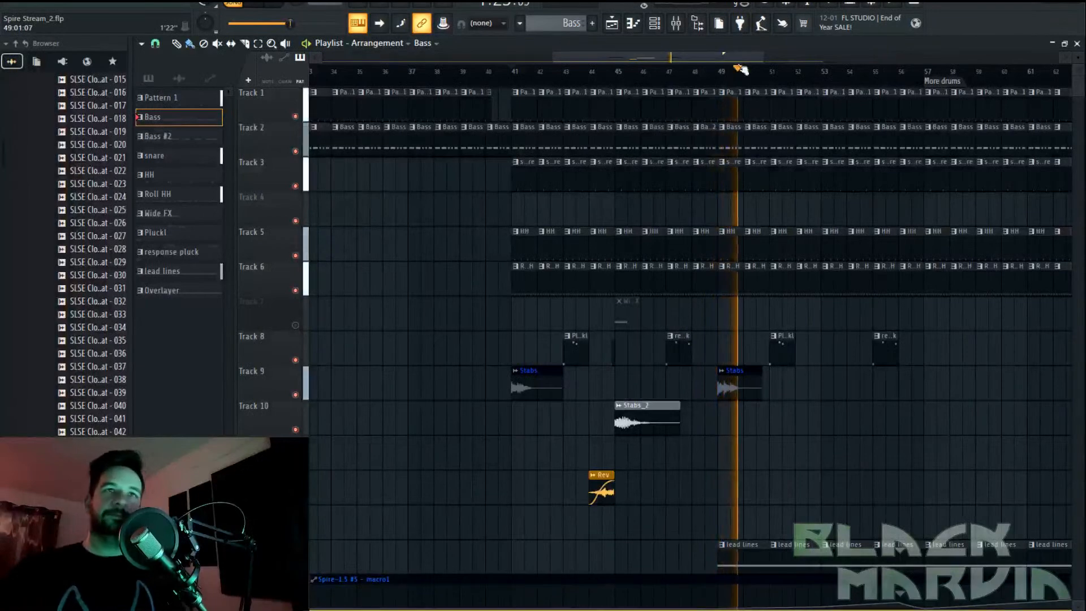
pyautogui.moveTo(732, 57); pyautogui.dragTo(780, 63)
pyautogui.scroll(-2, 722, 76)
pyautogui.scroll(-2, 820, 220)
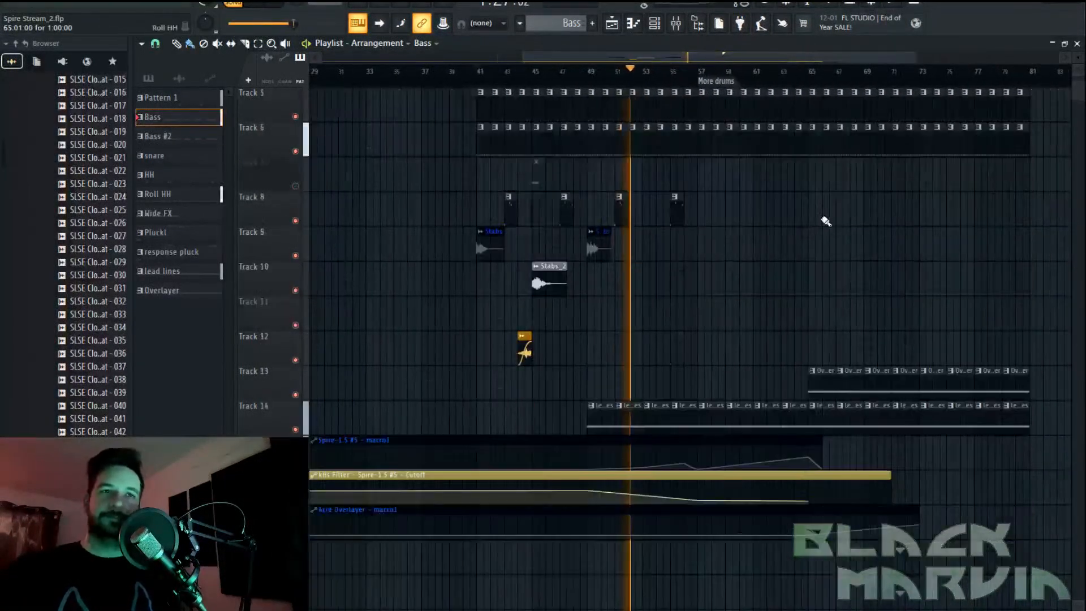
pyautogui.scroll(2, 811, 225)
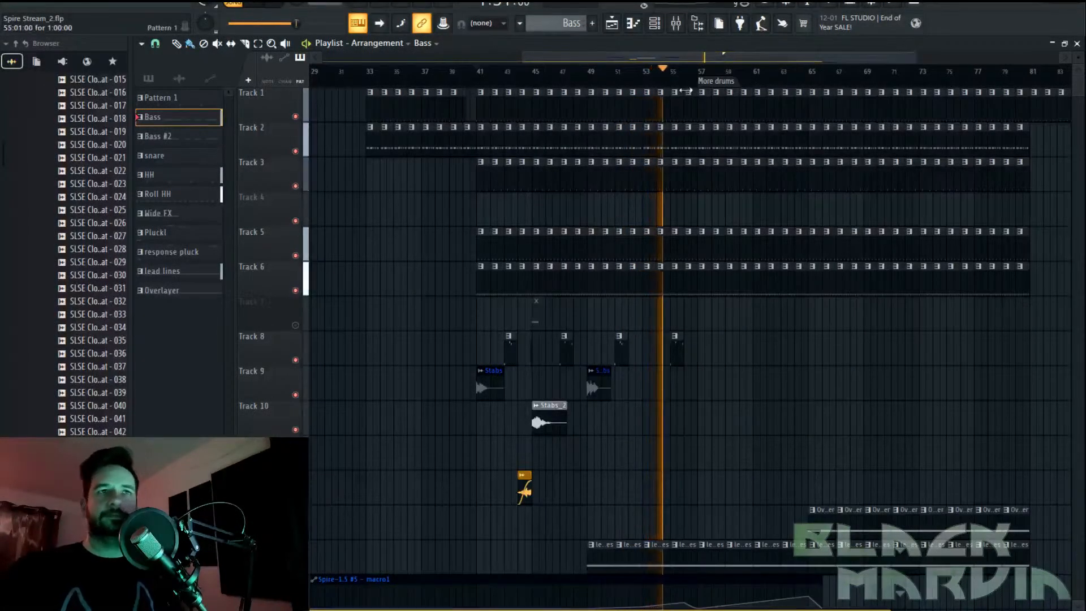
pyautogui.scroll(2, 709, 80)
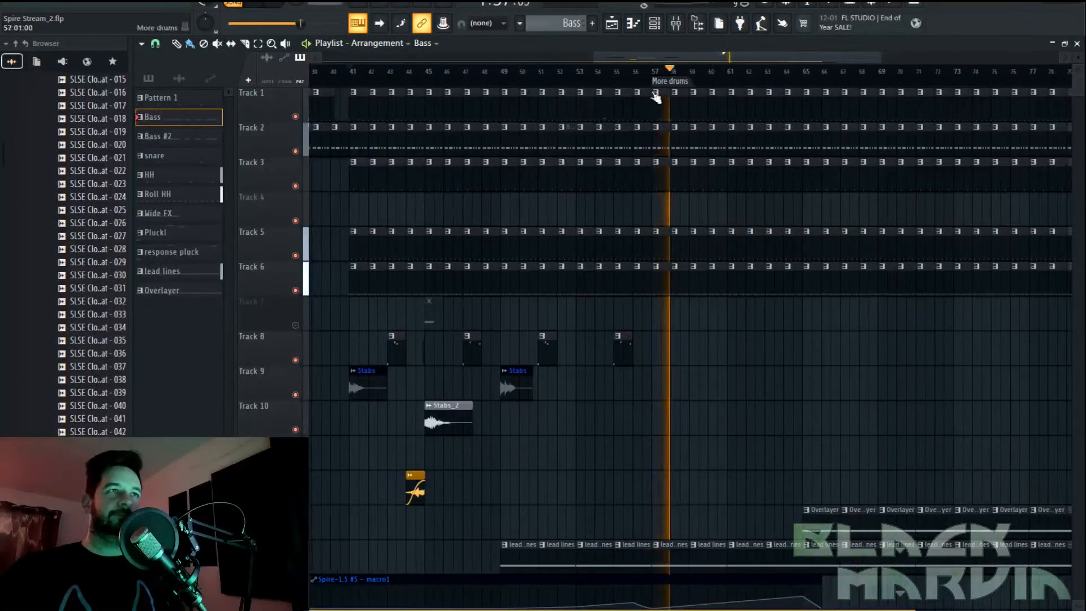
pyautogui.scroll(-2, 723, 90)
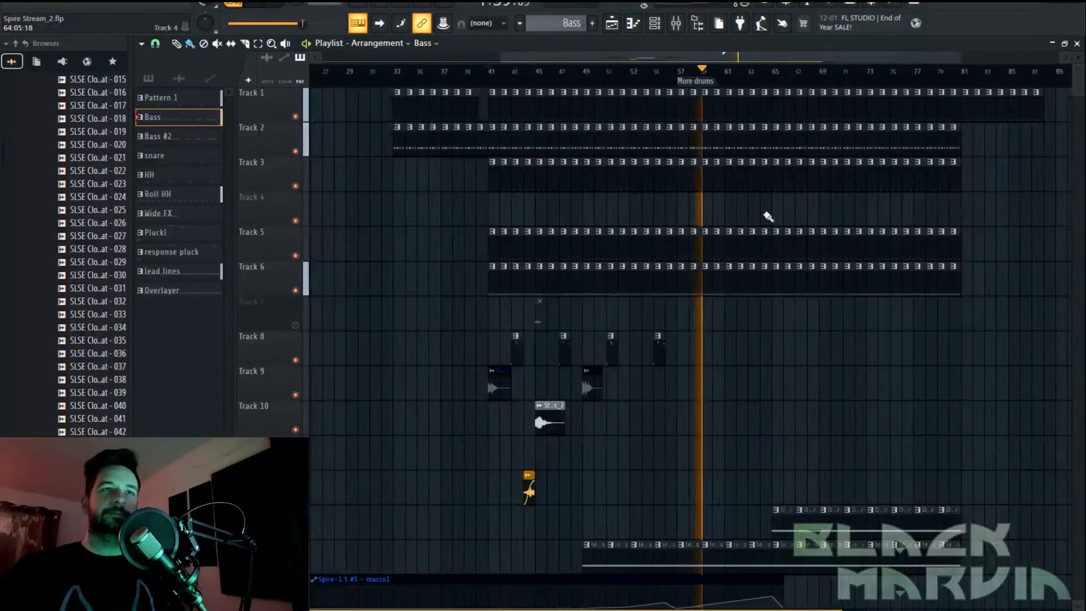
pyautogui.scroll(-2, 846, 266)
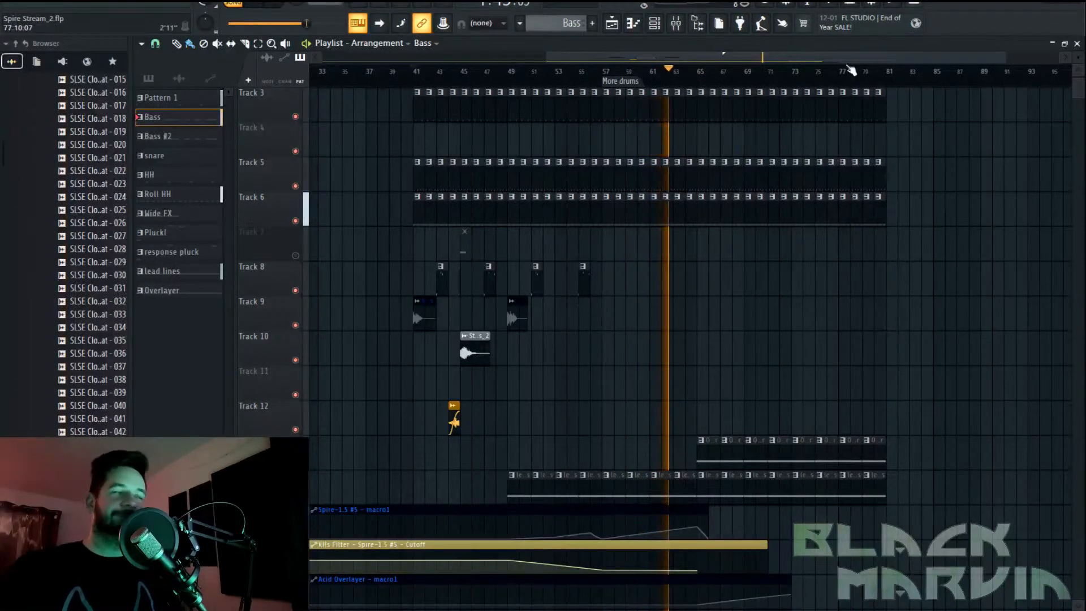
pyautogui.scroll(1, 724, 113)
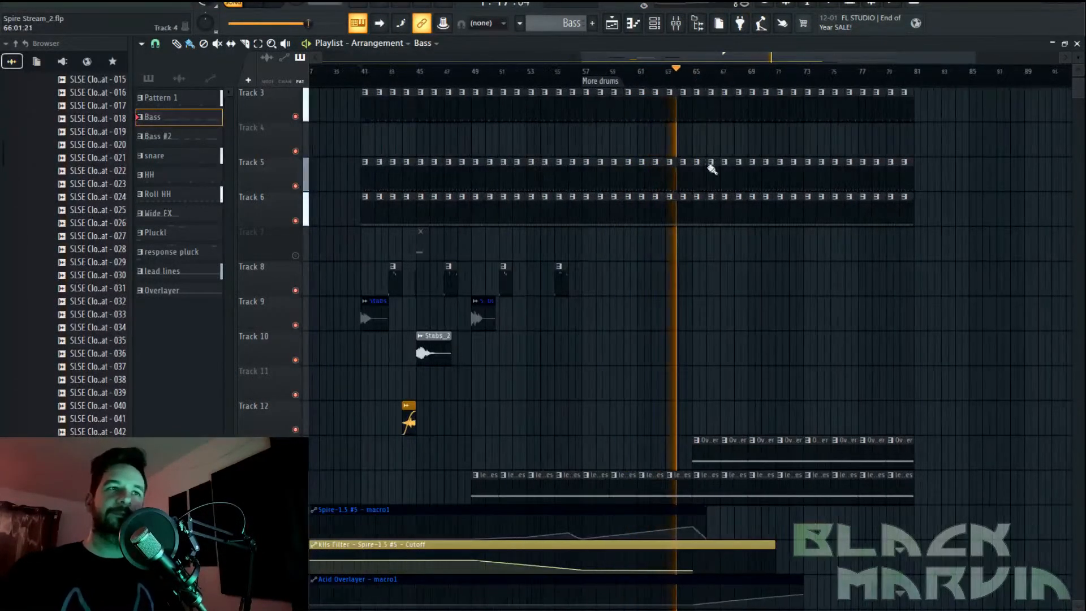
pyautogui.scroll(2, 735, 169)
pyautogui.hscroll(3, 715, 65)
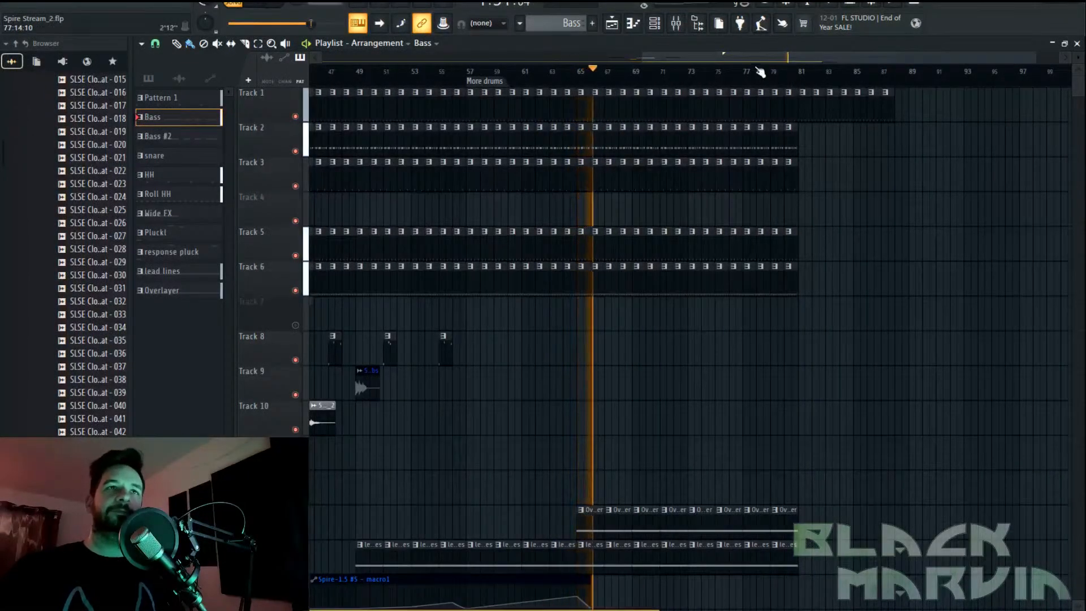
pyautogui.hscroll(1, 769, 63)
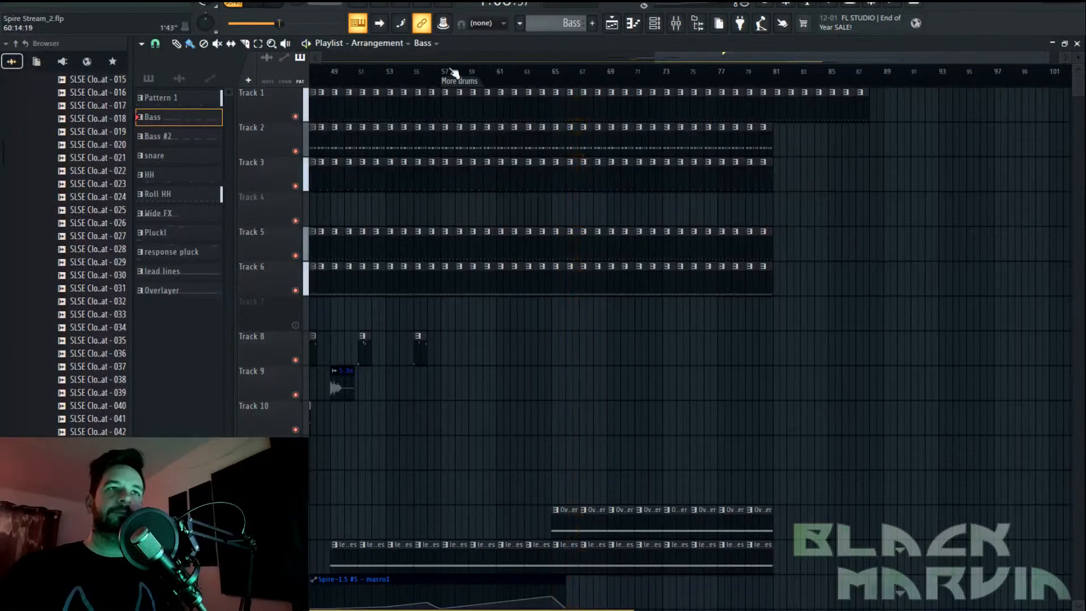
# Stop playback and mute the lead lines and Overlayer tracks in the playlist
pyautogui.press('space')
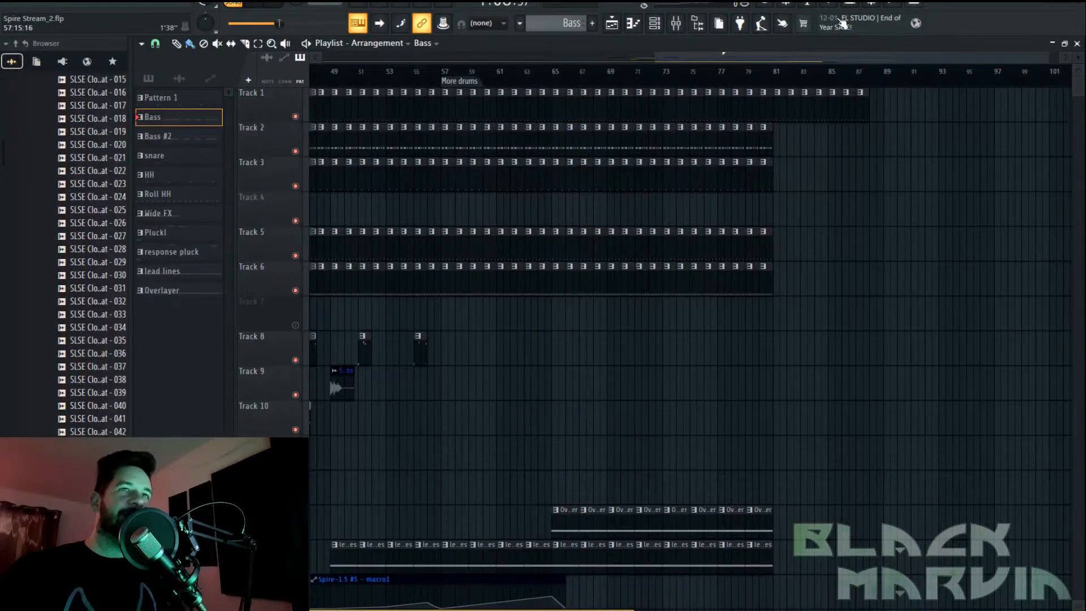
pyautogui.hscroll(-6, 758, 56)
pyautogui.scroll(-2, 726, 484)
pyautogui.click(296, 500)
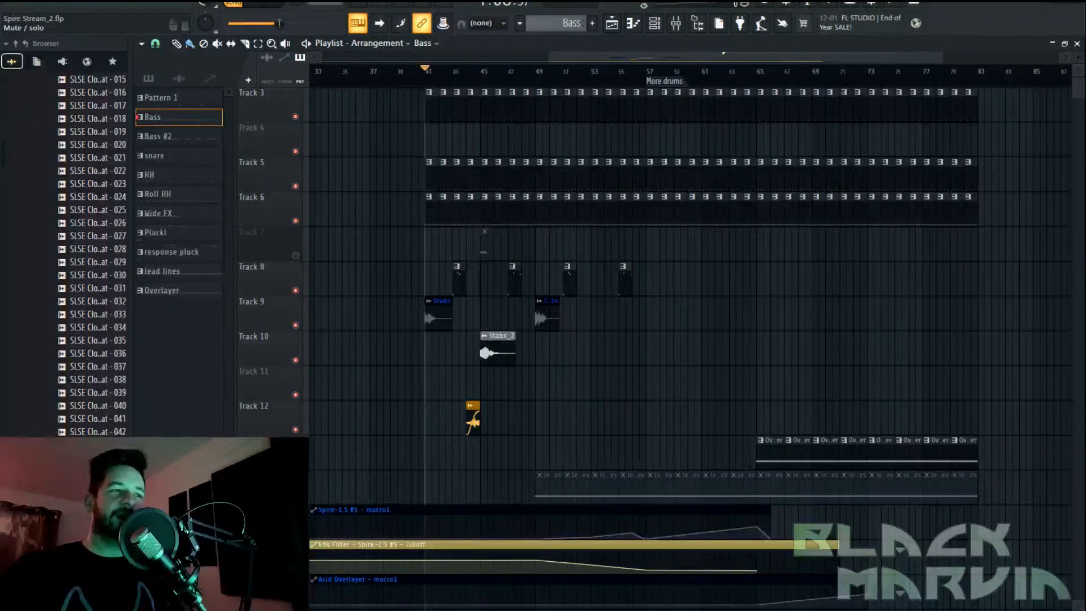
pyautogui.click(295, 465)
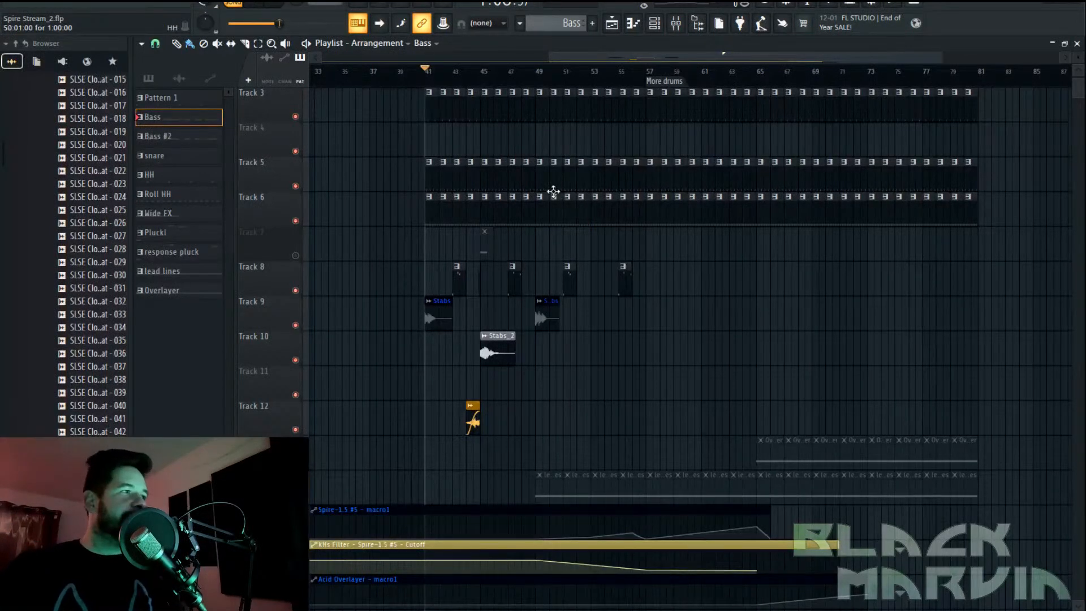
# Select the Overlayer pattern, open the Spire-1.5 #6 instrument and show the FS - Polymorph For Spire presets
pyautogui.click(654, 26)
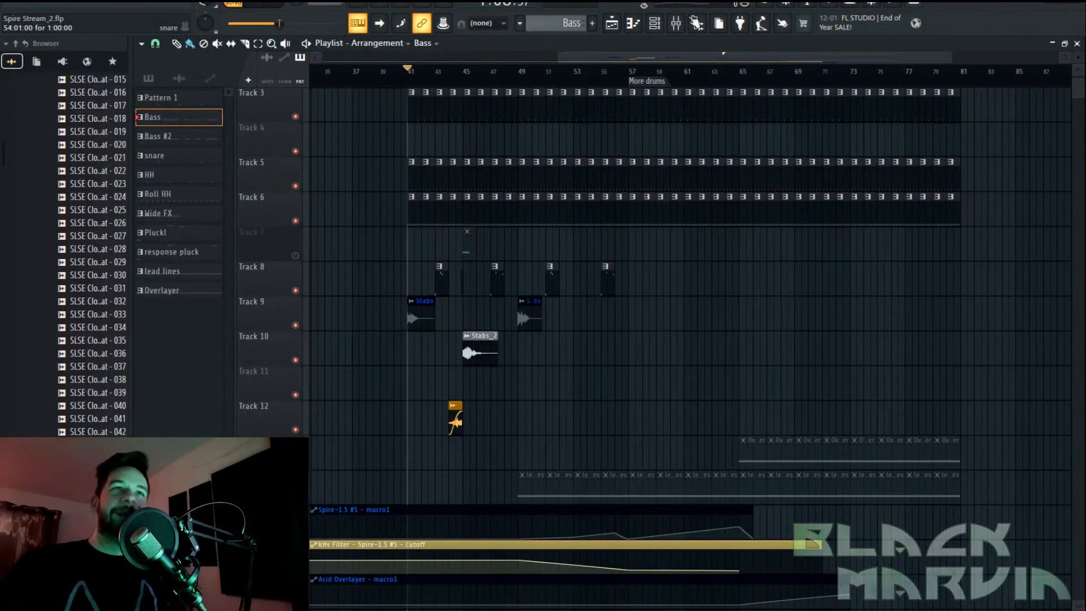
pyautogui.click(655, 24)
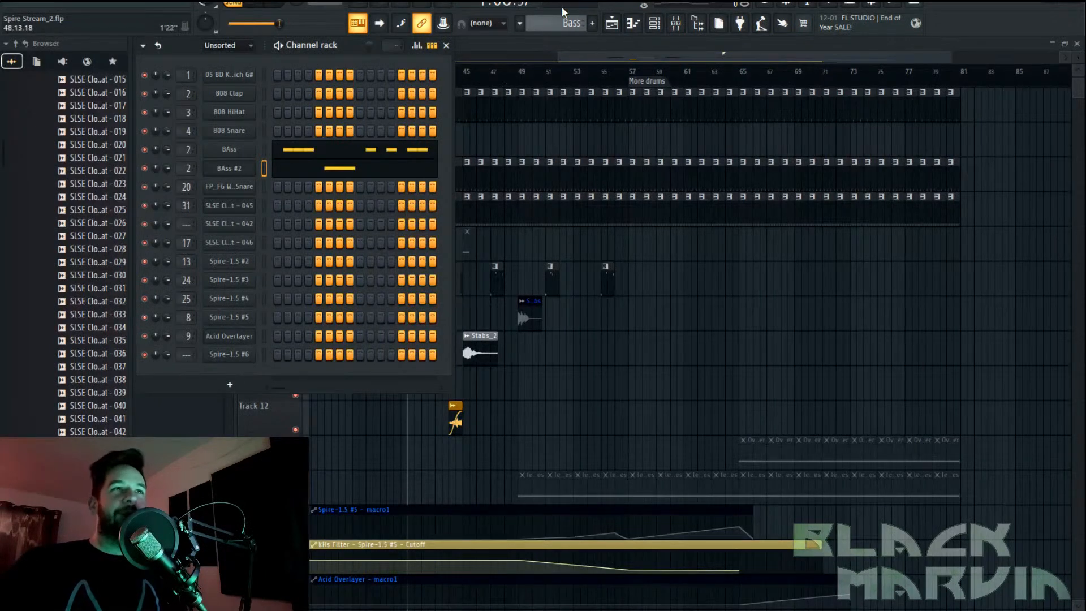
pyautogui.click(571, 26)
pyautogui.click(594, 149)
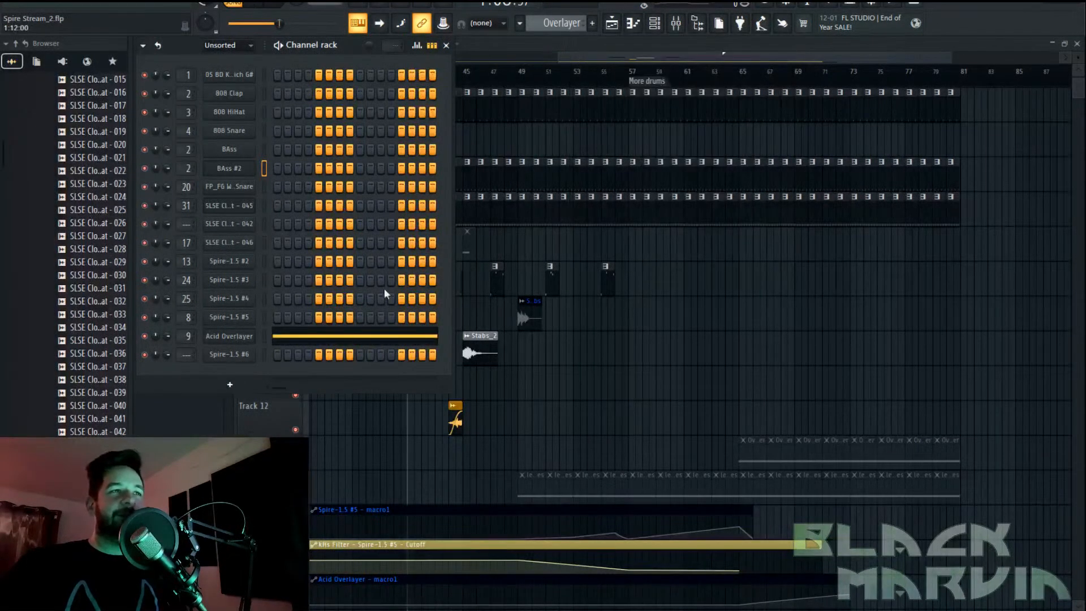
pyautogui.click(229, 356)
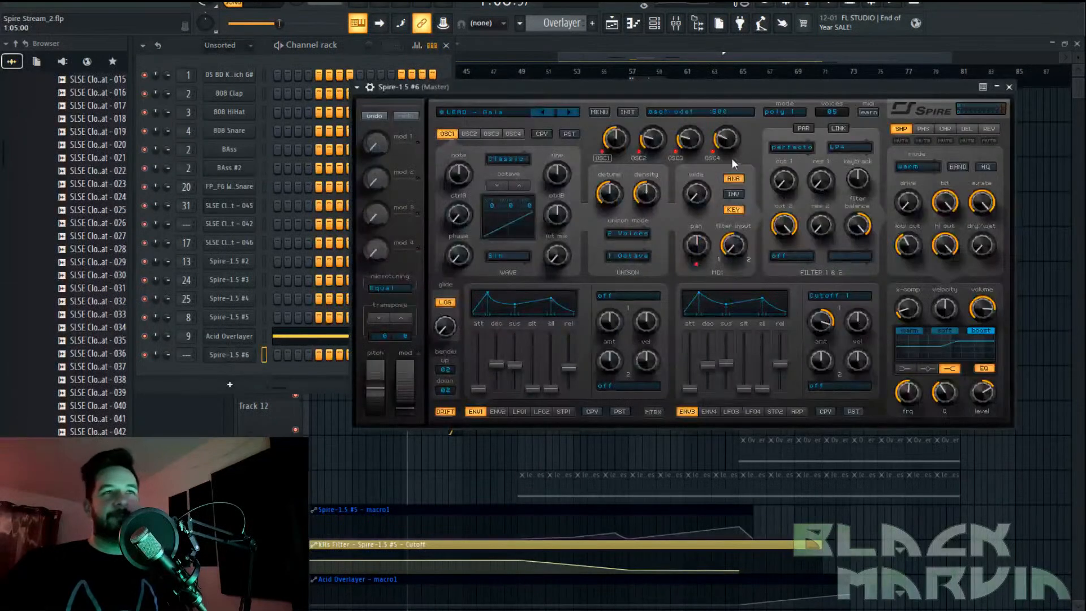
pyautogui.click(508, 114)
pyautogui.click(512, 300)
# Audition LD - Slippery When Wet, PL - Deadnettles, SEQ - Pillars Of Sanity and SEQ - Pura Noctis, and load SEQ - R4VEN
pyautogui.click(795, 286)
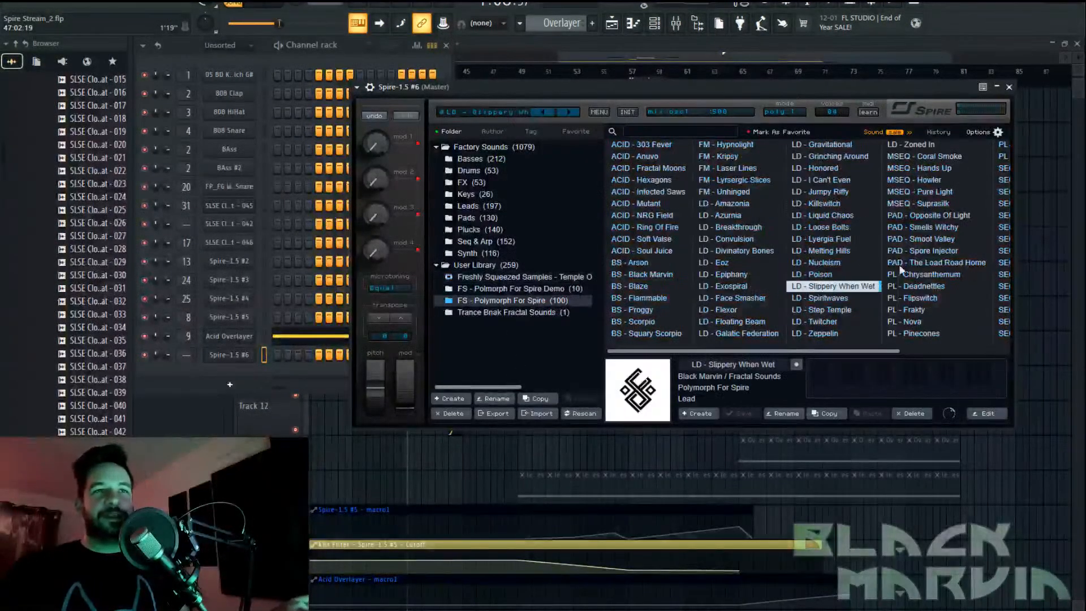
pyautogui.scroll(-2, 894, 269)
pyautogui.click(843, 287)
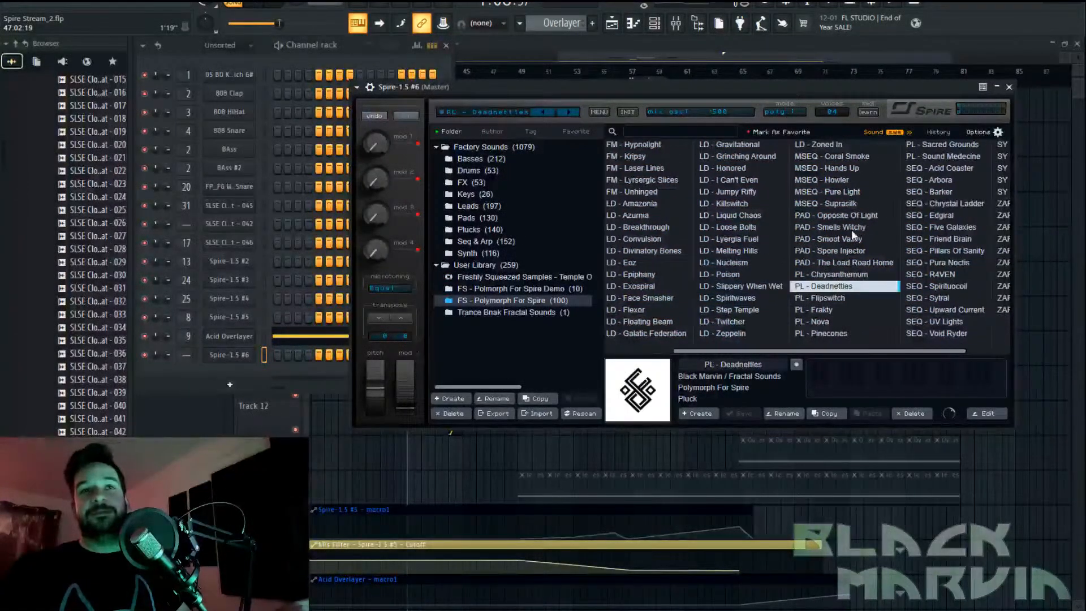
pyautogui.click(934, 253)
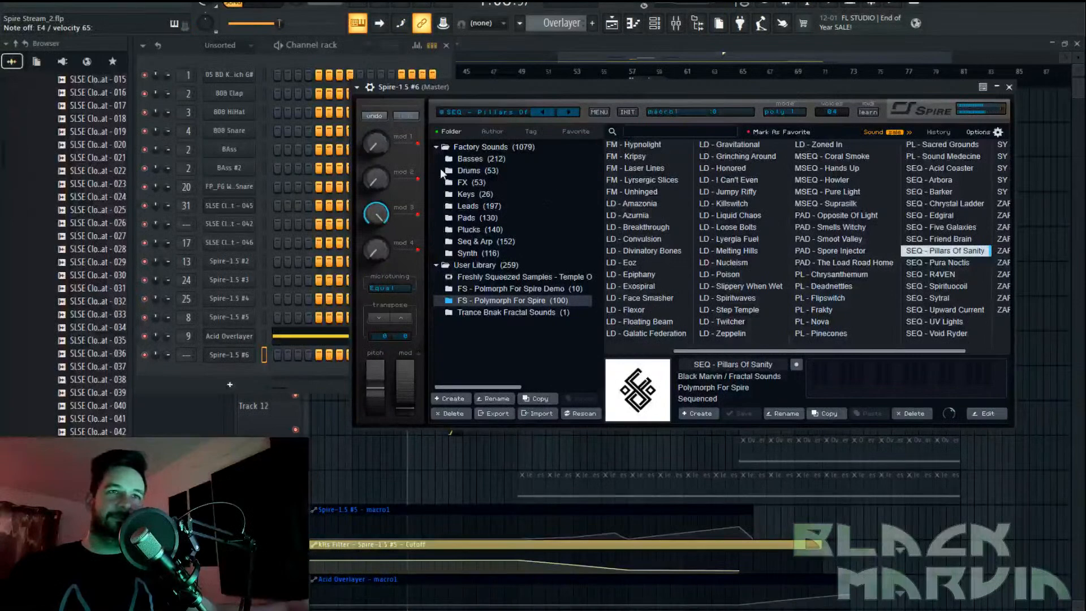
pyautogui.click(952, 262)
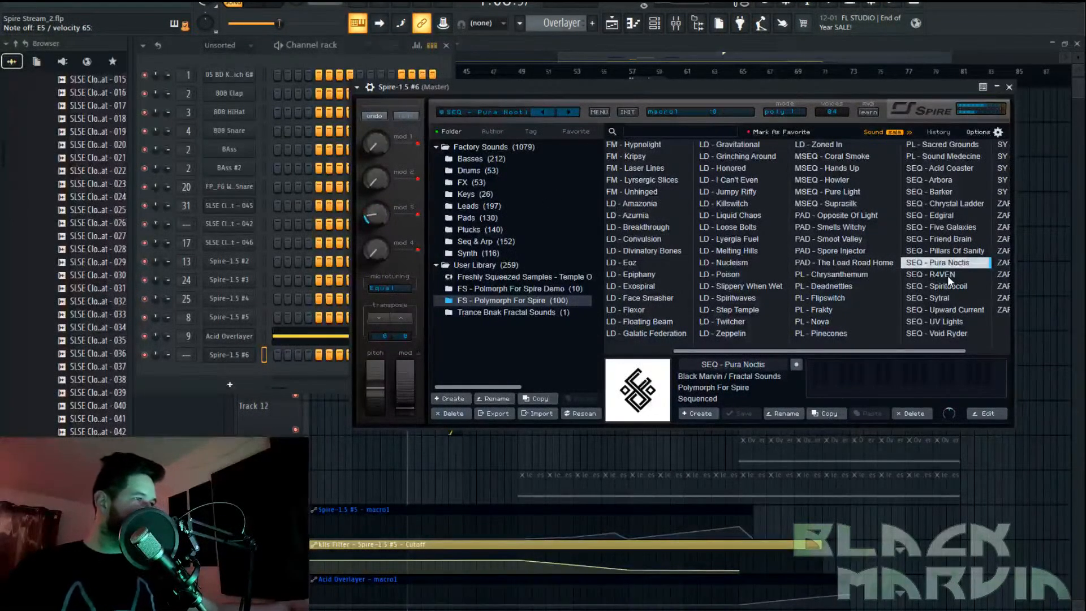
pyautogui.click(949, 276)
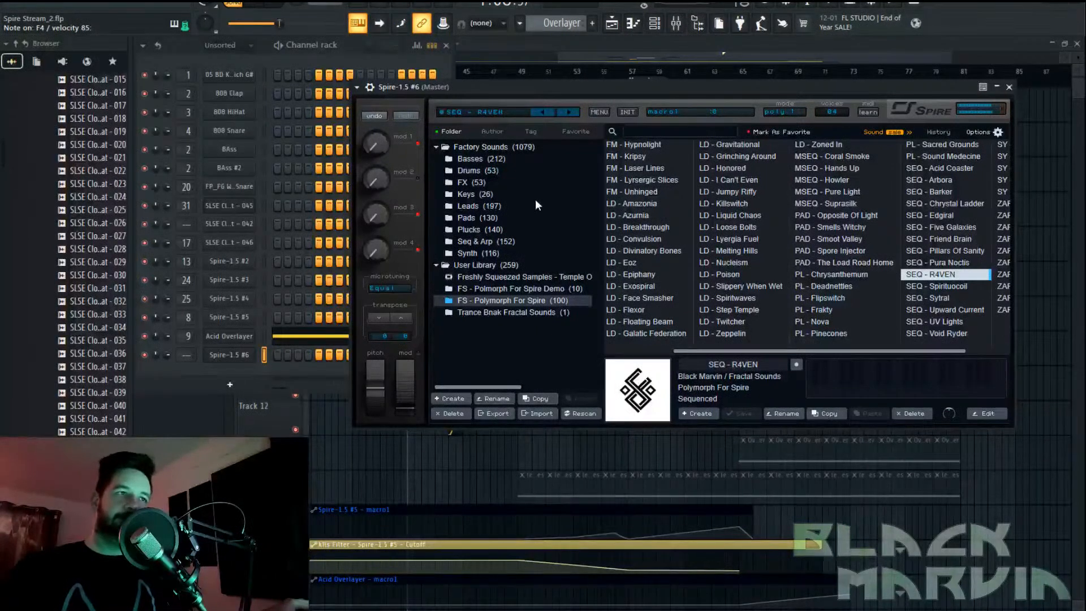
# Create a new pattern named syth
pyautogui.click(357, 50)
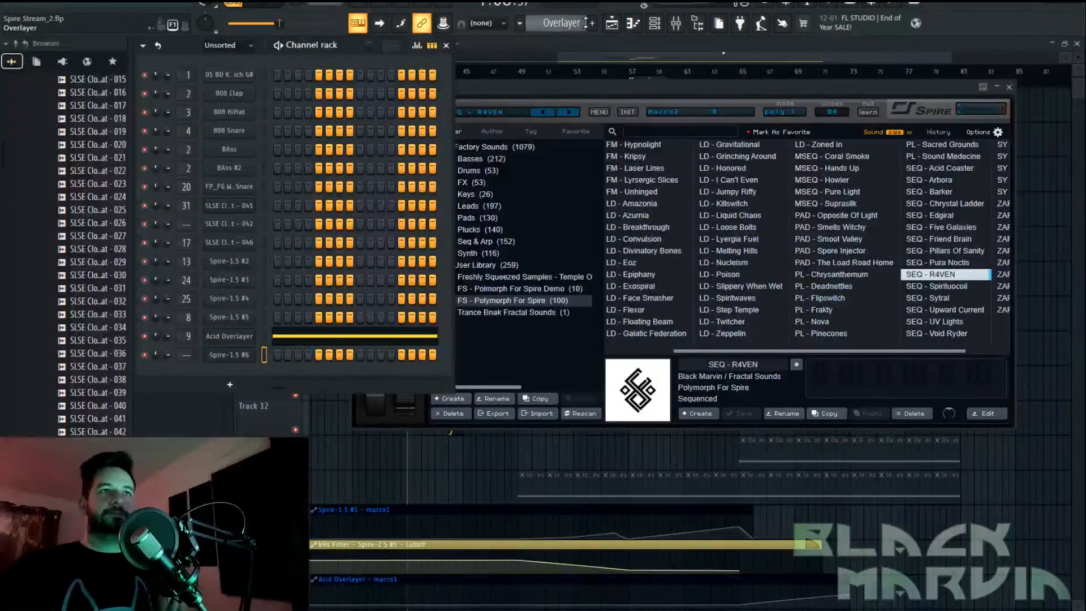
pyautogui.scroll(-1, 595, 26)
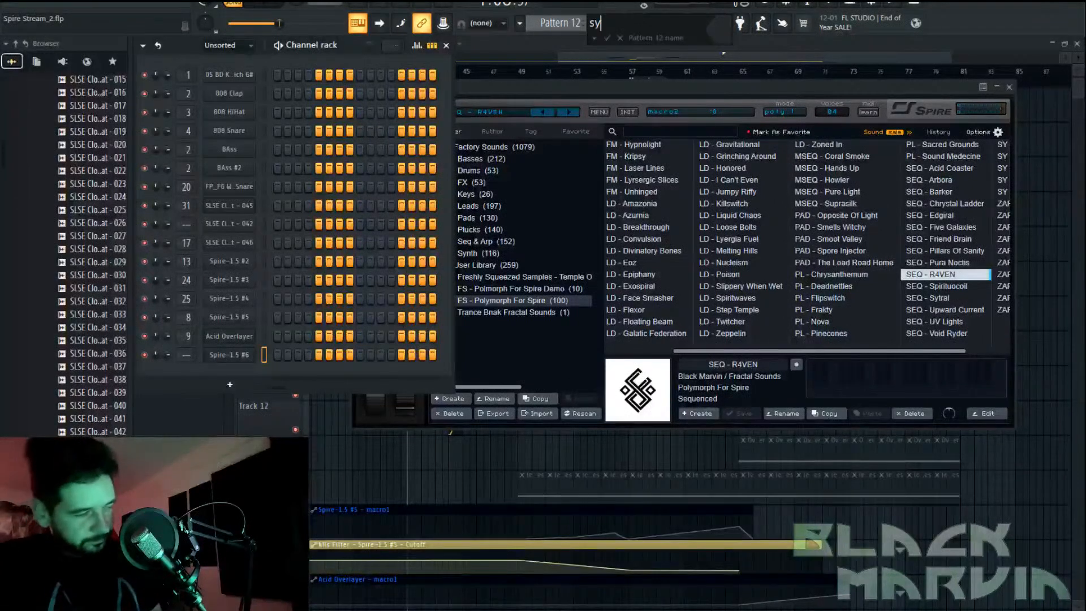
pyautogui.scroll(-1, 597, 29)
pyautogui.hotkey('ctrl', 's')
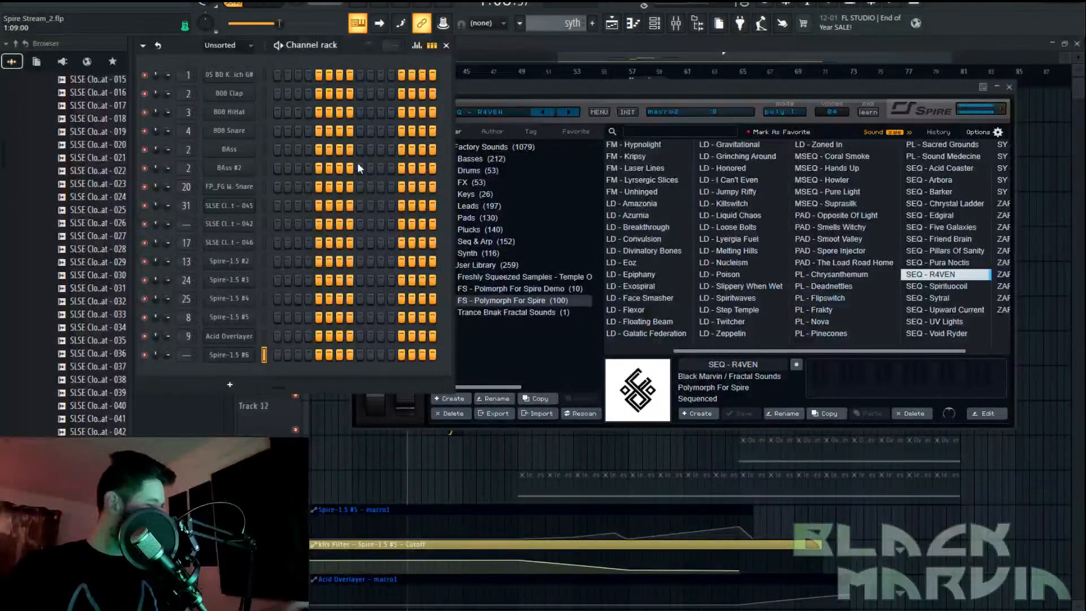
# Draw a one-beat E4 note followed directly by a one-beat F4 note for Spire-1.5 #6 in the piano roll
pyautogui.rightClick(249, 355)
pyautogui.click(274, 352)
pyautogui.click(192, 288)
pyautogui.moveTo(214, 292); pyautogui.dragTo(295, 294)
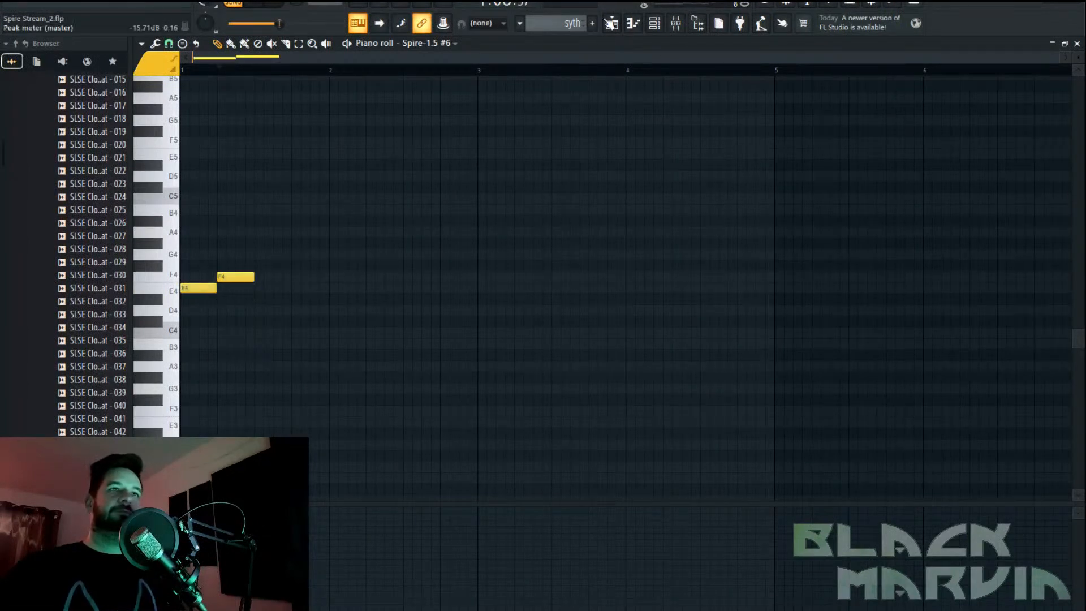
# Place the syth pattern on Track 9 at bar 57, by the More drums marker, and listen to it in the arrangement
pyautogui.click(608, 22)
pyautogui.scroll(2, 583, 86)
pyautogui.click(592, 85)
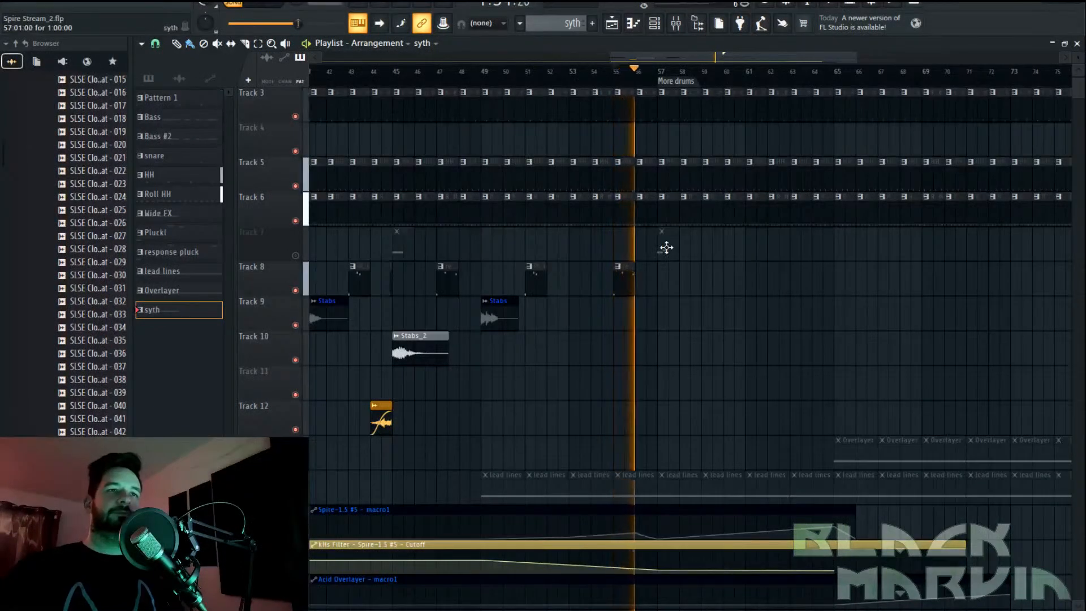
pyautogui.scroll(2, 681, 85)
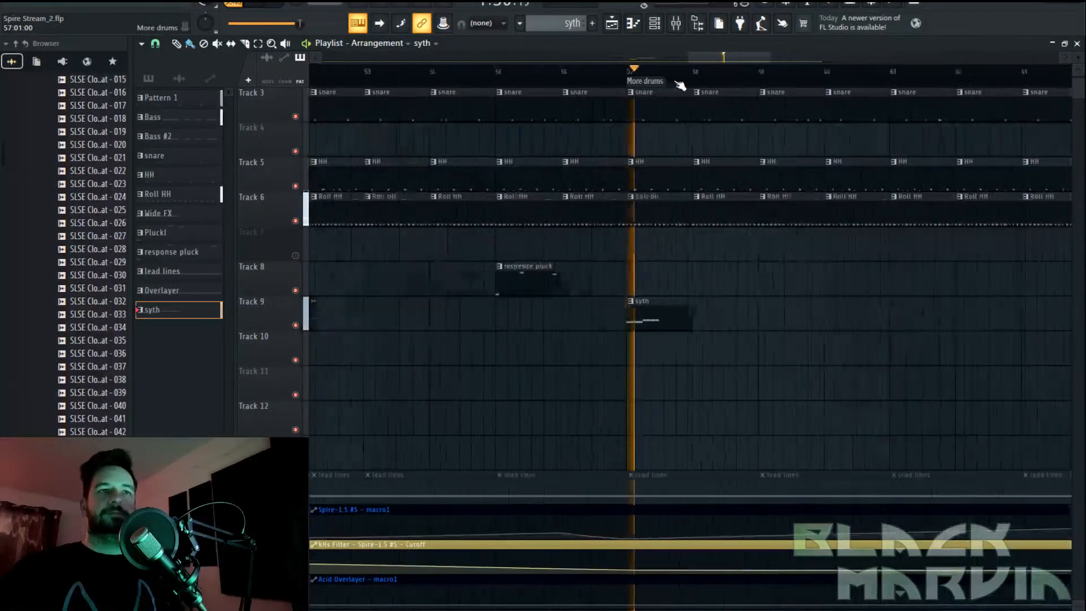
pyautogui.scroll(2, 680, 85)
pyautogui.press('space')
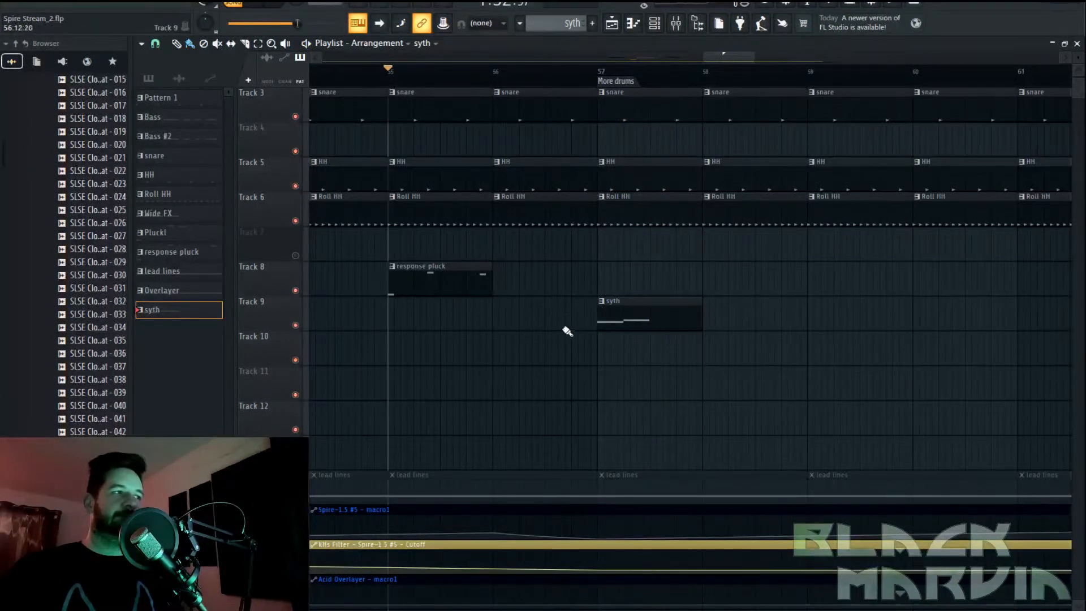
# Lengthen the syth pattern's E4 to six steps, shorten the following F4 to two steps and play from bar 57
pyautogui.doubleClick(628, 314)
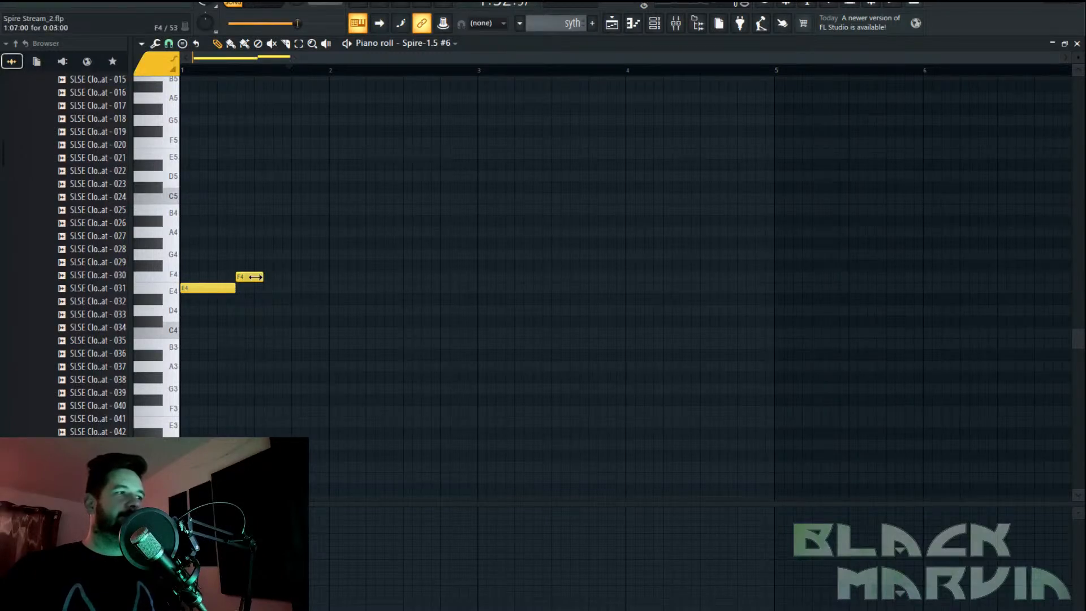
pyautogui.click(613, 23)
pyautogui.click(591, 84)
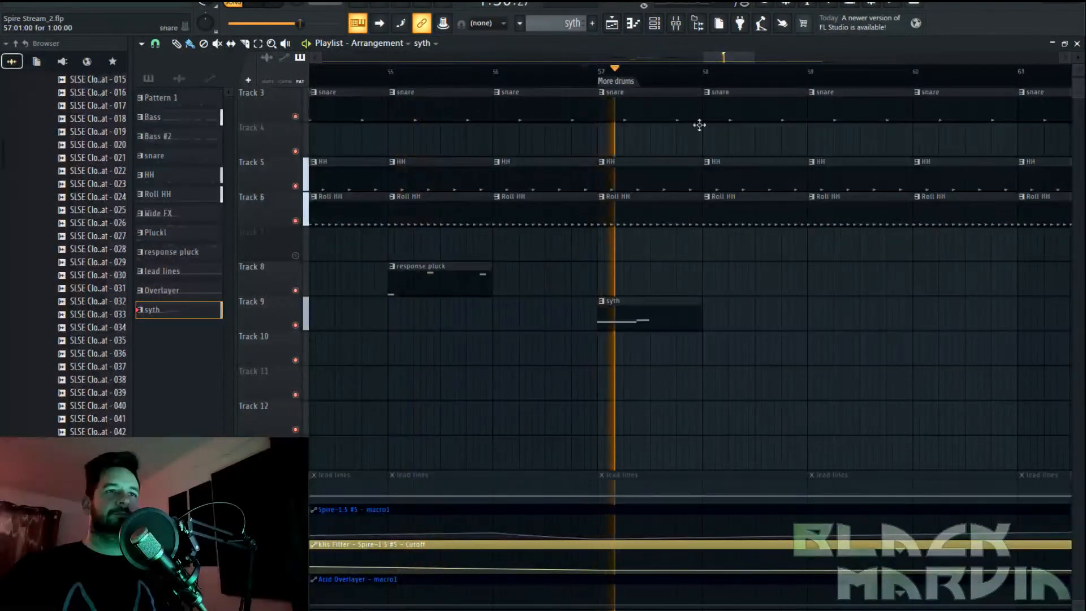
# Play the syth pattern on its own and add a two-step F4 and a six-step E4 starting at bar 3
pyautogui.doubleClick(672, 315)
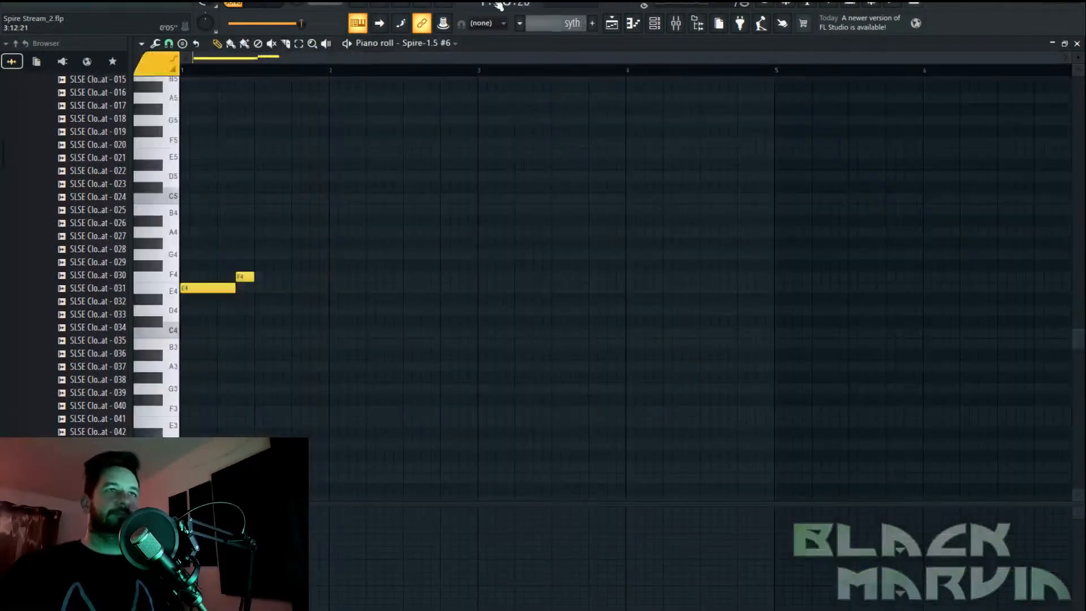
pyautogui.click(255, 11)
pyautogui.press('space')
pyautogui.press('space')
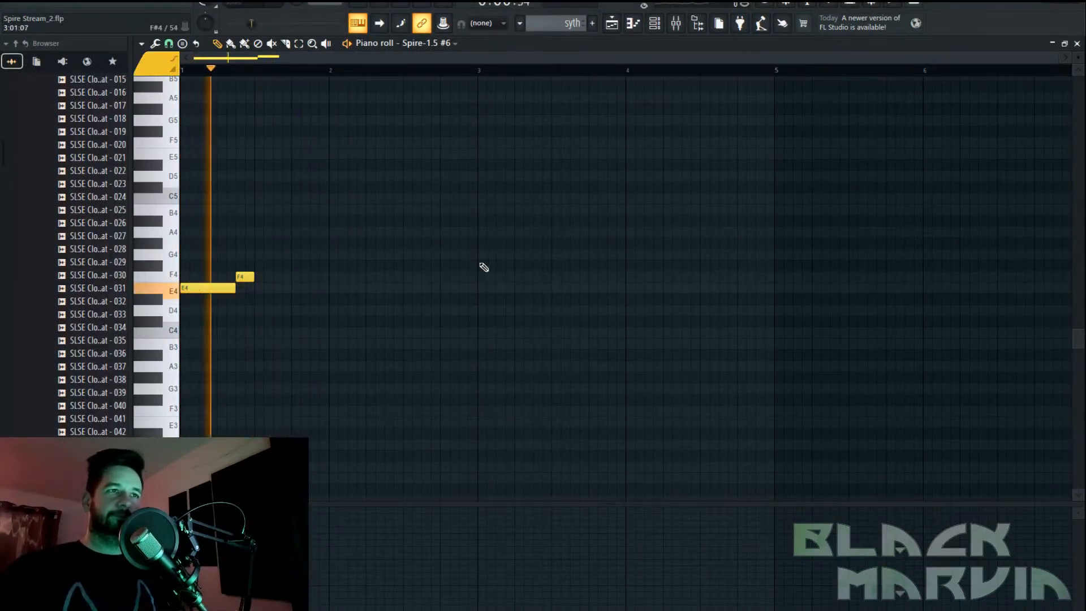
pyautogui.click(481, 279)
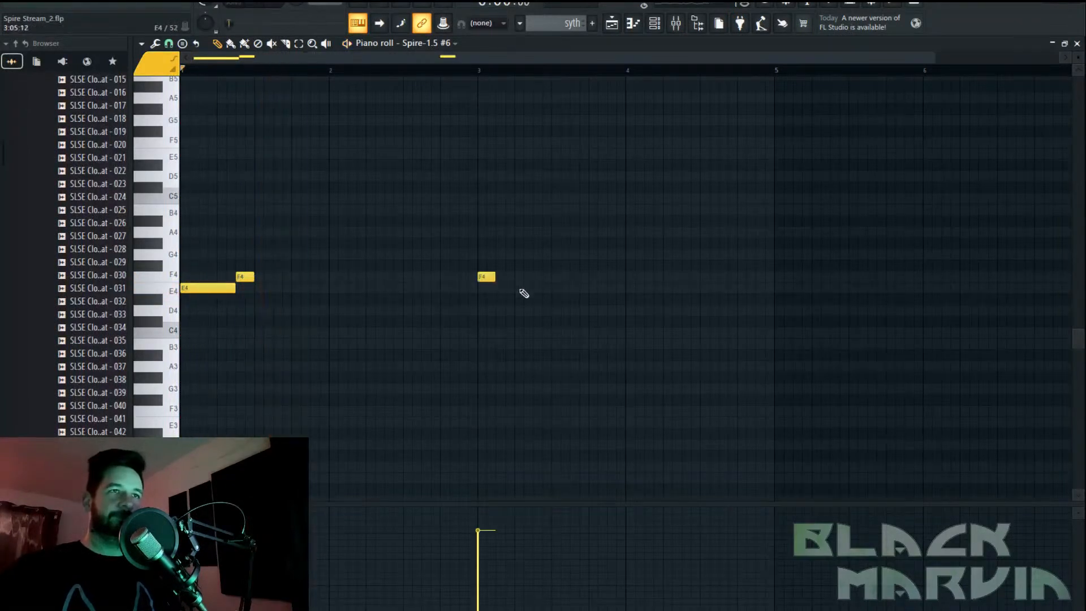
pyautogui.click(514, 291)
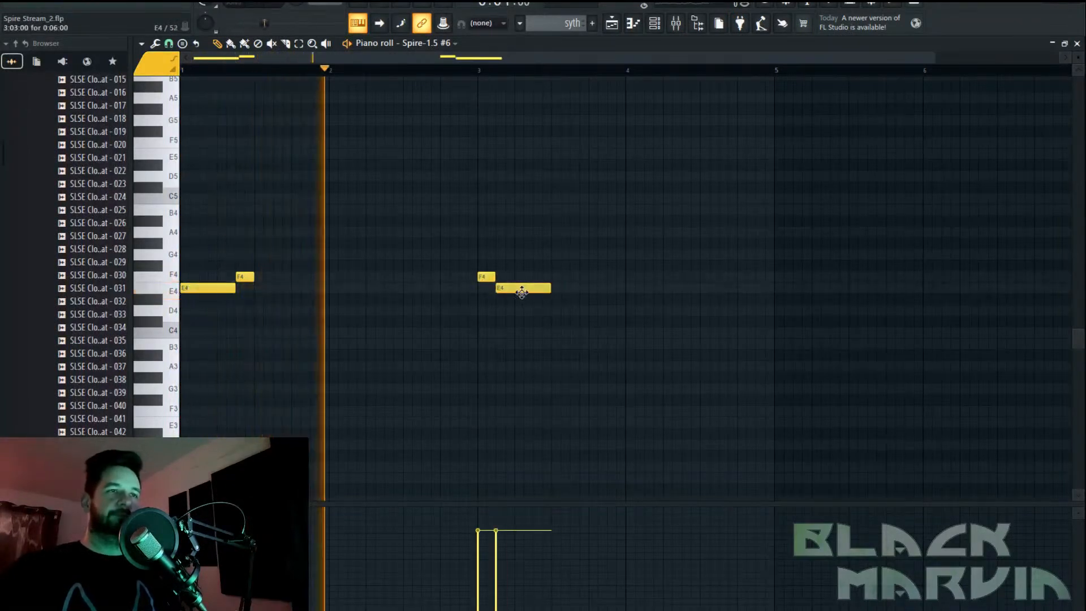
# Play the arrangement around bar 57, then lengthen the bar 3 F4 to six steps with the E4 directly after it
pyautogui.click(611, 23)
pyautogui.press('space')
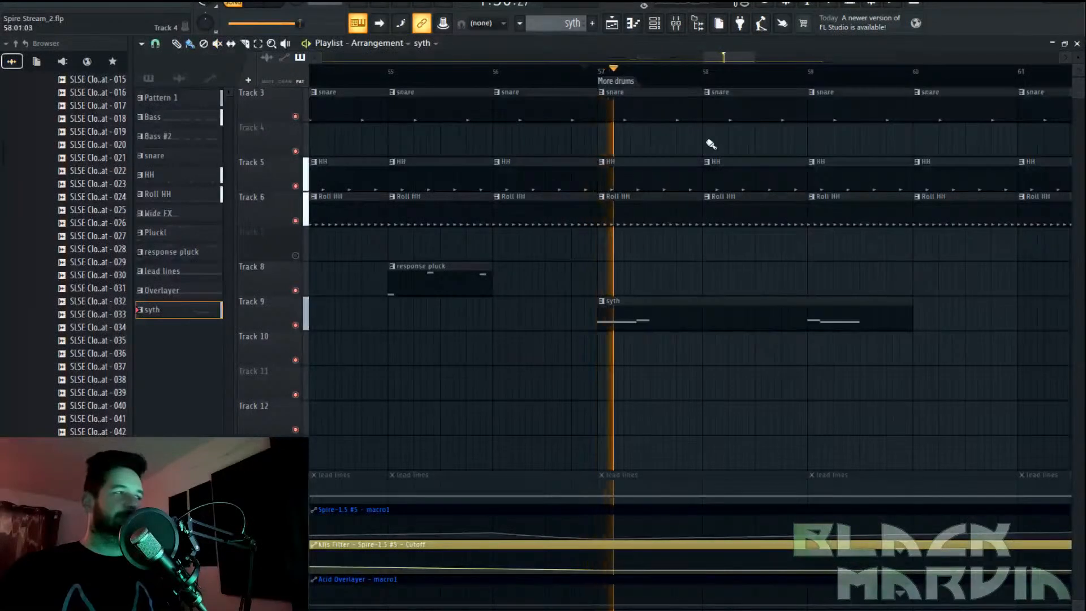
pyautogui.moveTo(730, 60); pyautogui.dragTo(751, 61)
pyautogui.doubleClick(580, 319)
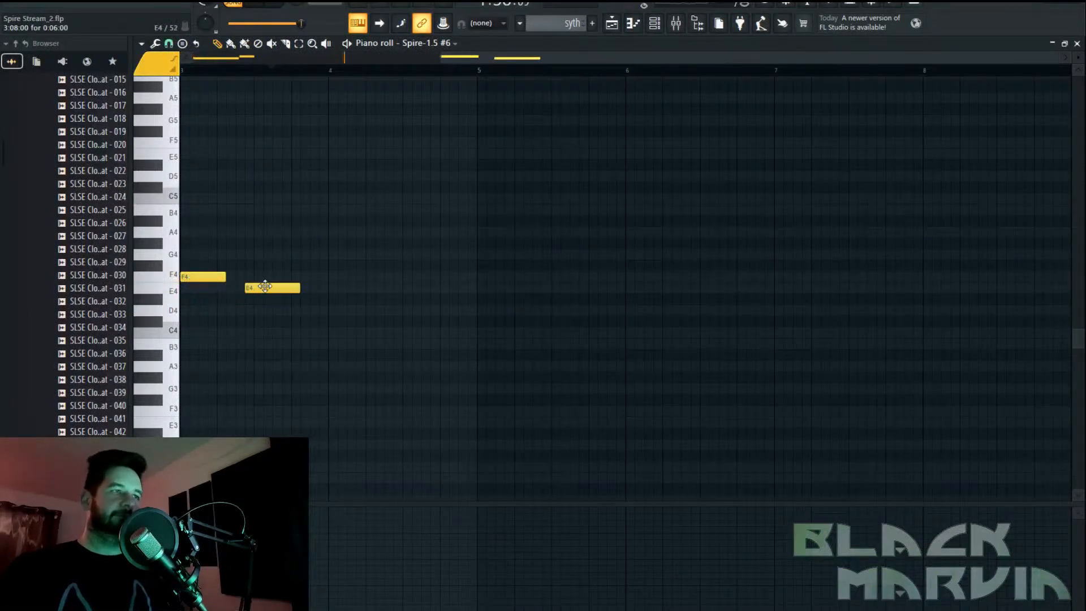
pyautogui.moveTo(276, 288); pyautogui.dragTo(231, 276)
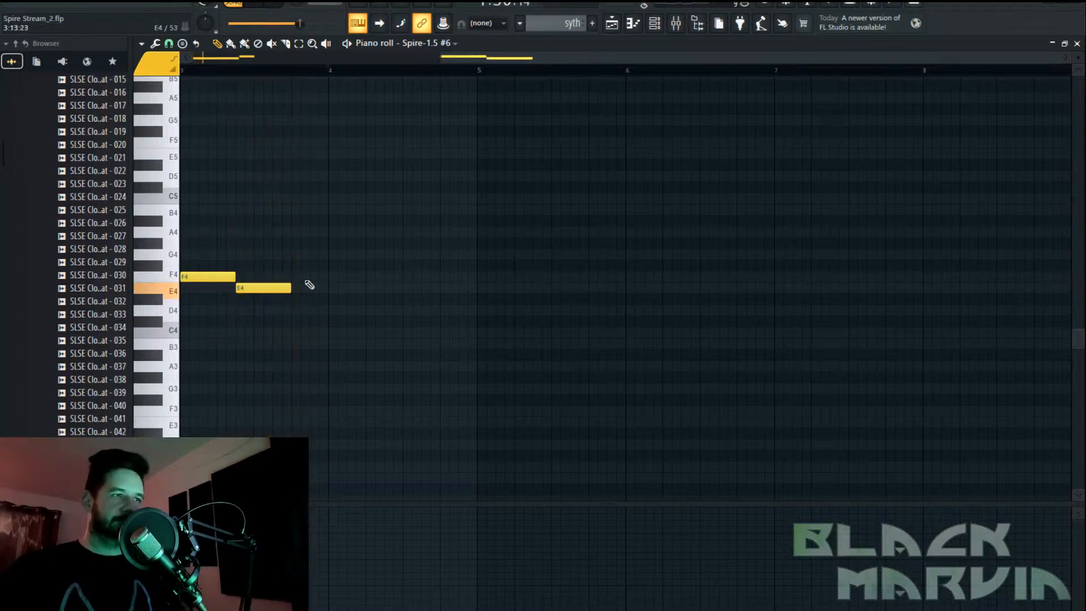
# Lengthen the first F4 in the syth pattern to six steps and add a second syth clip on Track 9 at bar 61
pyautogui.click(611, 22)
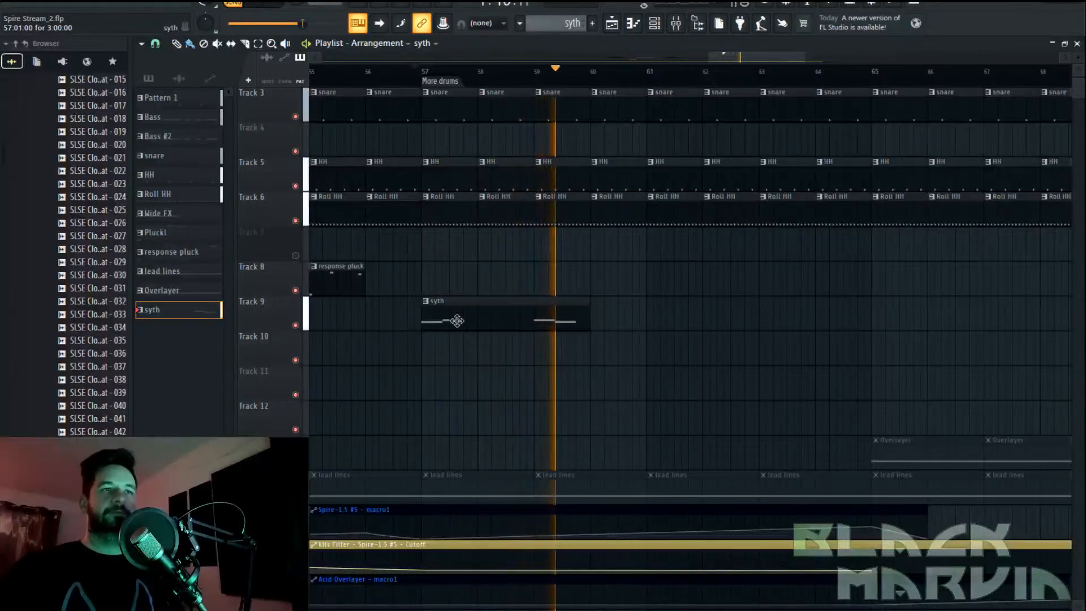
pyautogui.doubleClick(436, 327)
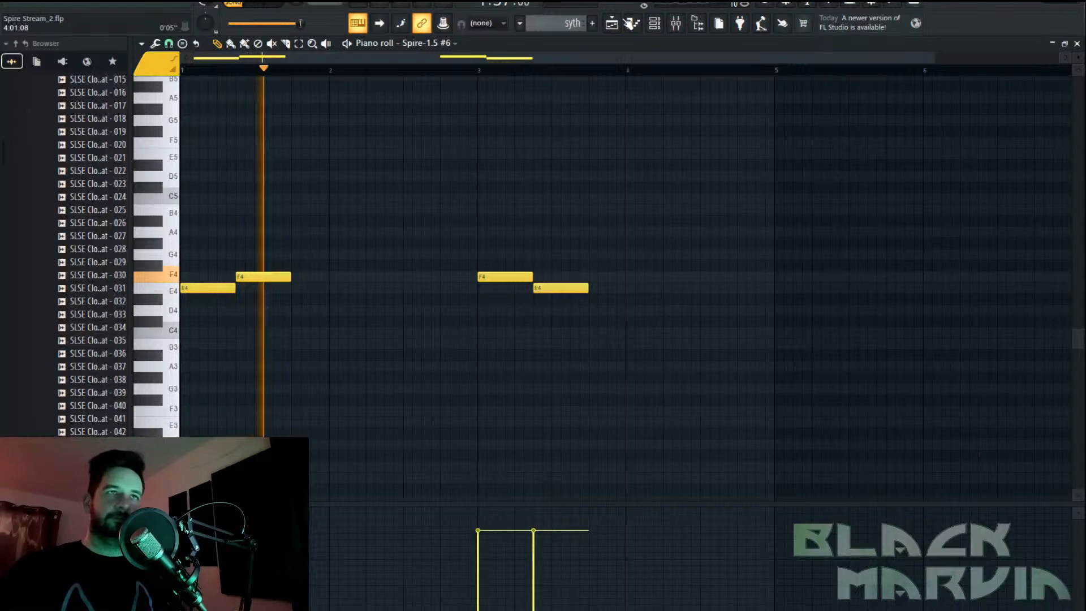
pyautogui.press('F5')
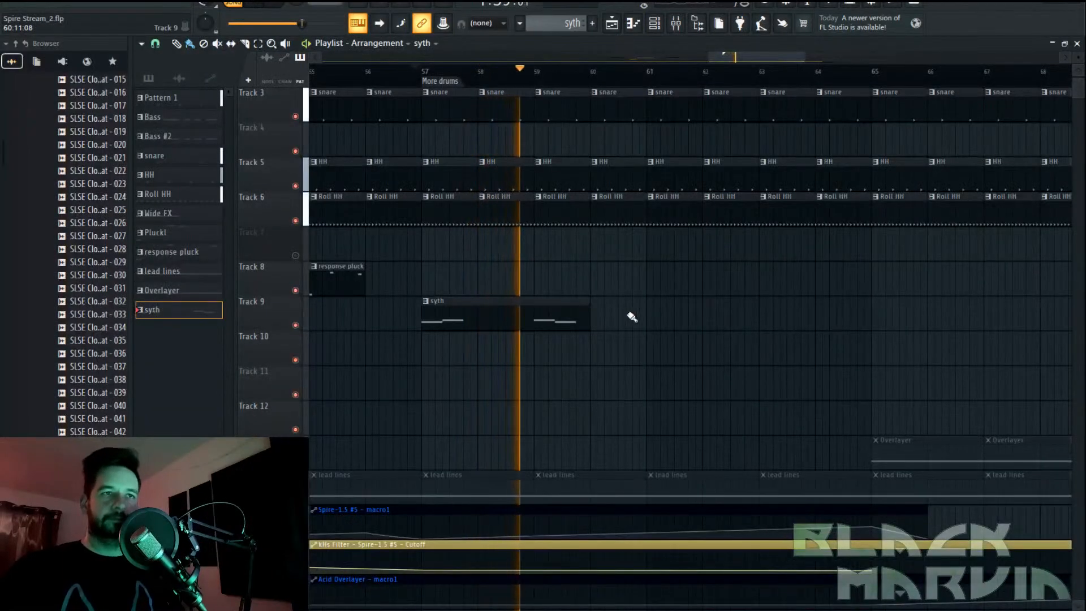
pyautogui.click(650, 312)
# Check the Spire-1.5 #6 instrument during playback, replay the arrangement from bar 57 and save the project
pyautogui.press('F6')
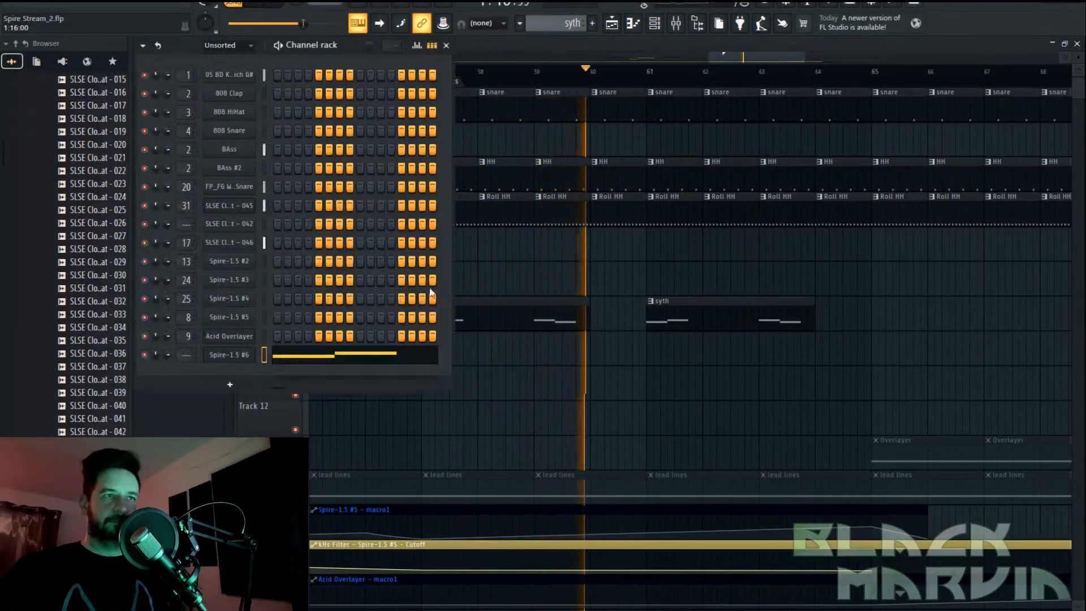
pyautogui.click(246, 355)
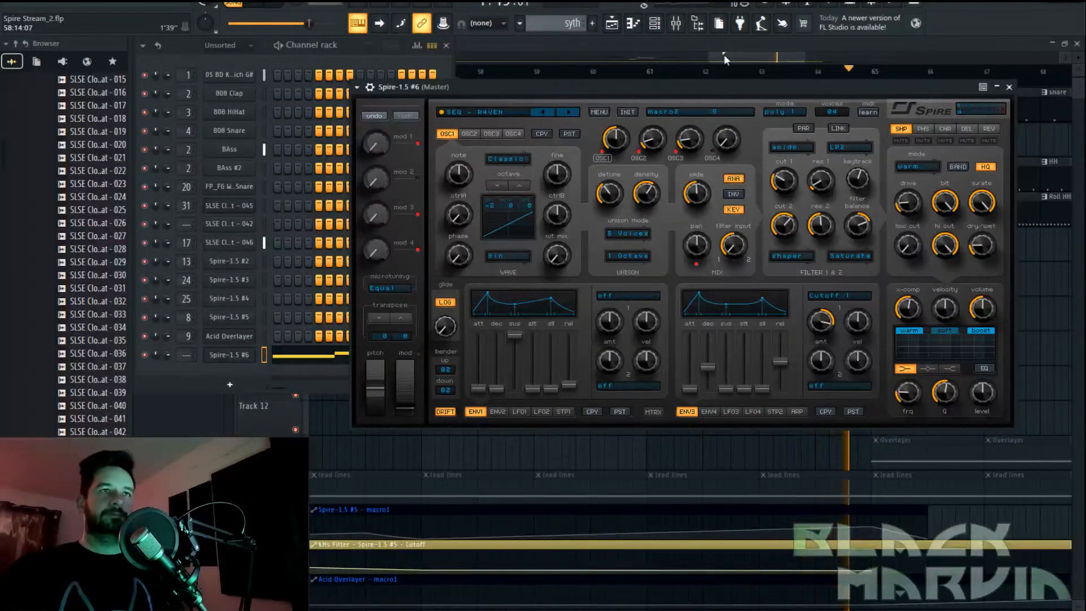
pyautogui.moveTo(722, 56); pyautogui.dragTo(717, 56)
pyautogui.click(452, 81)
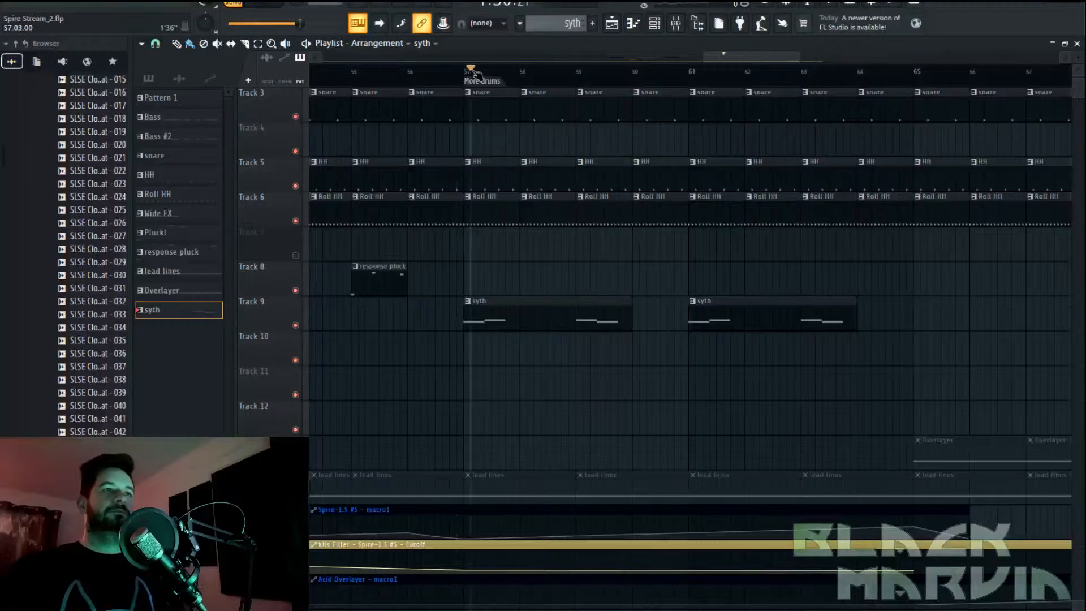
pyautogui.press('space')
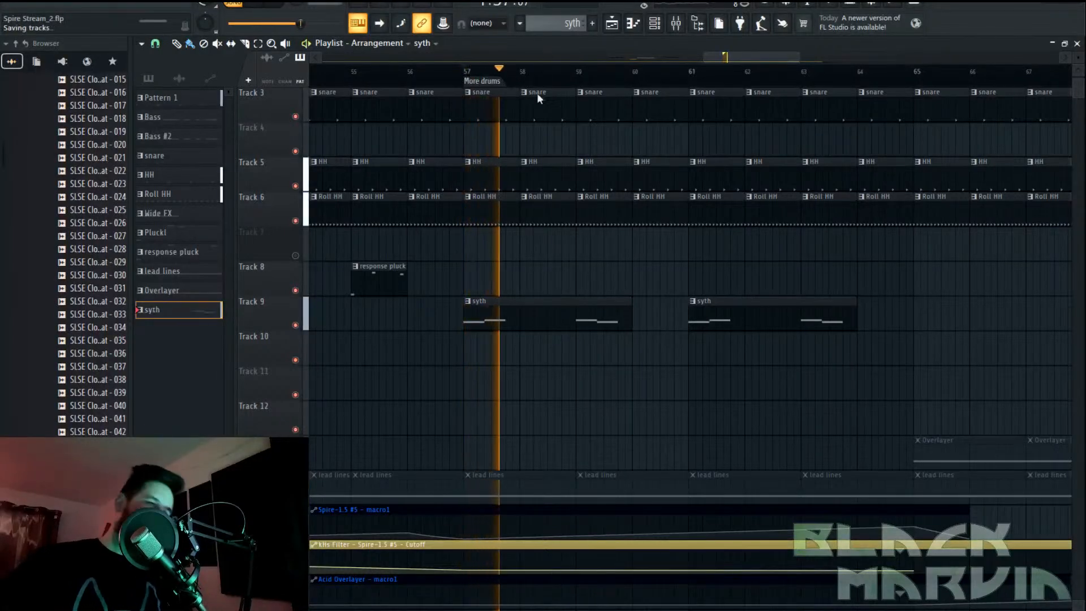
# Try shortening the first pair's F4 and the bar 3 E4 in the syth pattern to four steps during playback
pyautogui.doubleClick(521, 322)
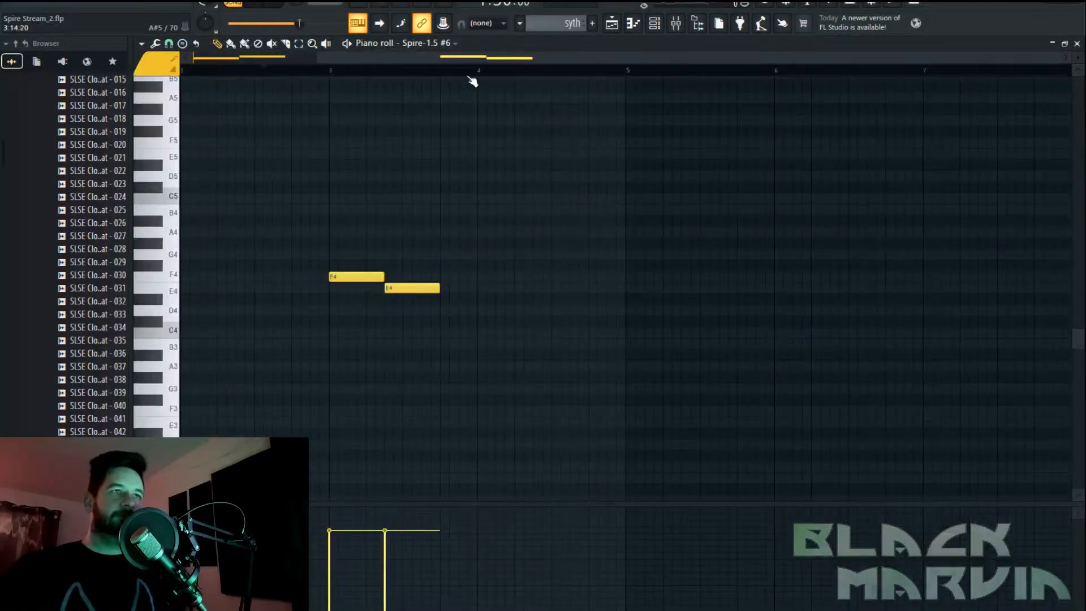
pyautogui.moveTo(275, 288); pyautogui.dragTo(267, 288)
pyautogui.moveTo(583, 289); pyautogui.dragTo(566, 296)
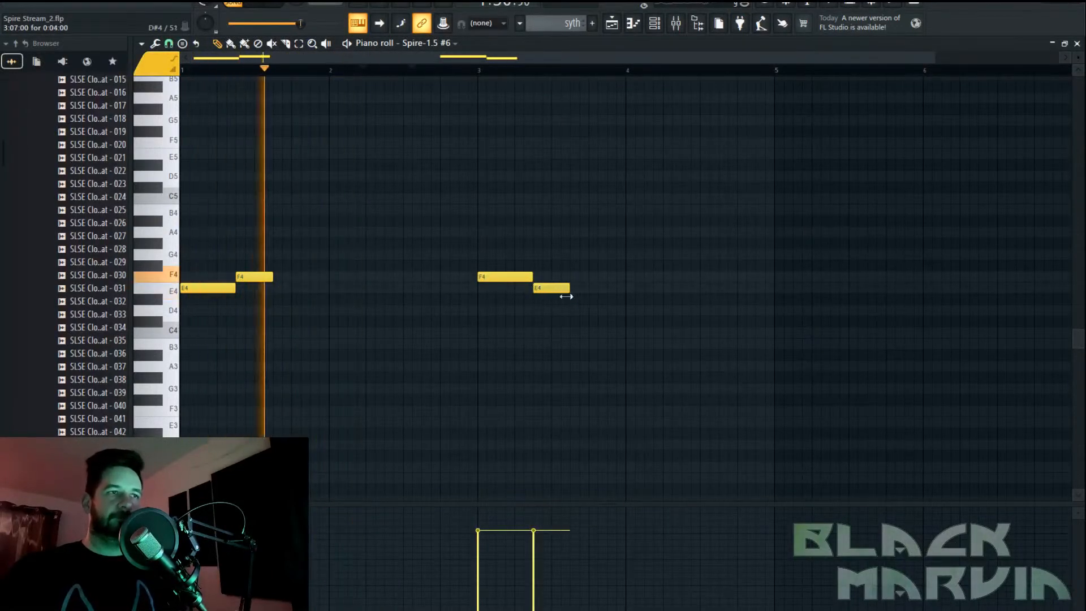
pyautogui.press('space')
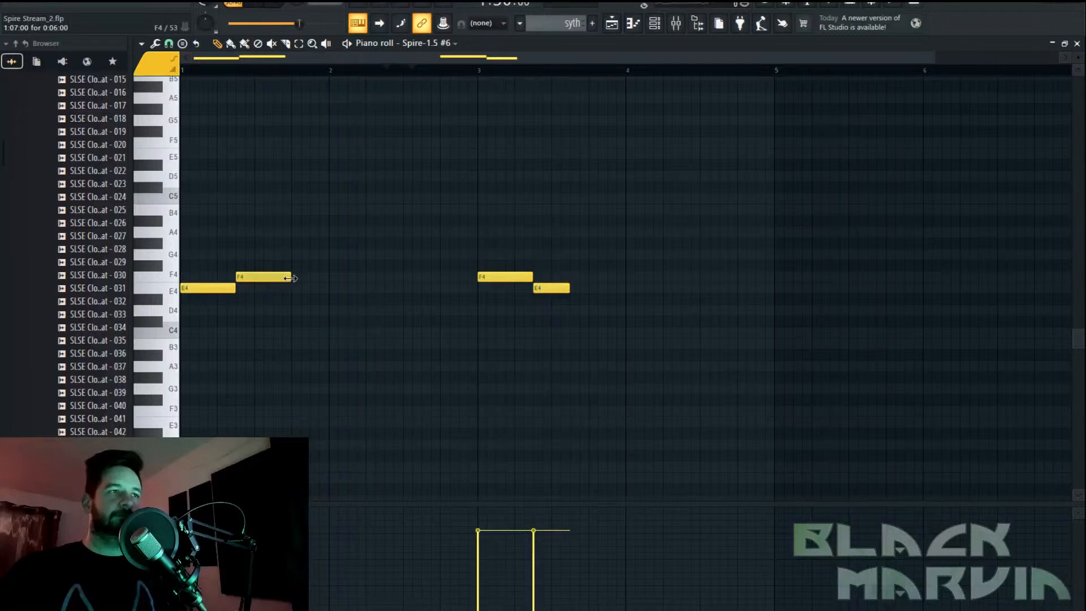
pyautogui.press('space')
pyautogui.moveTo(569, 288); pyautogui.dragTo(588, 289)
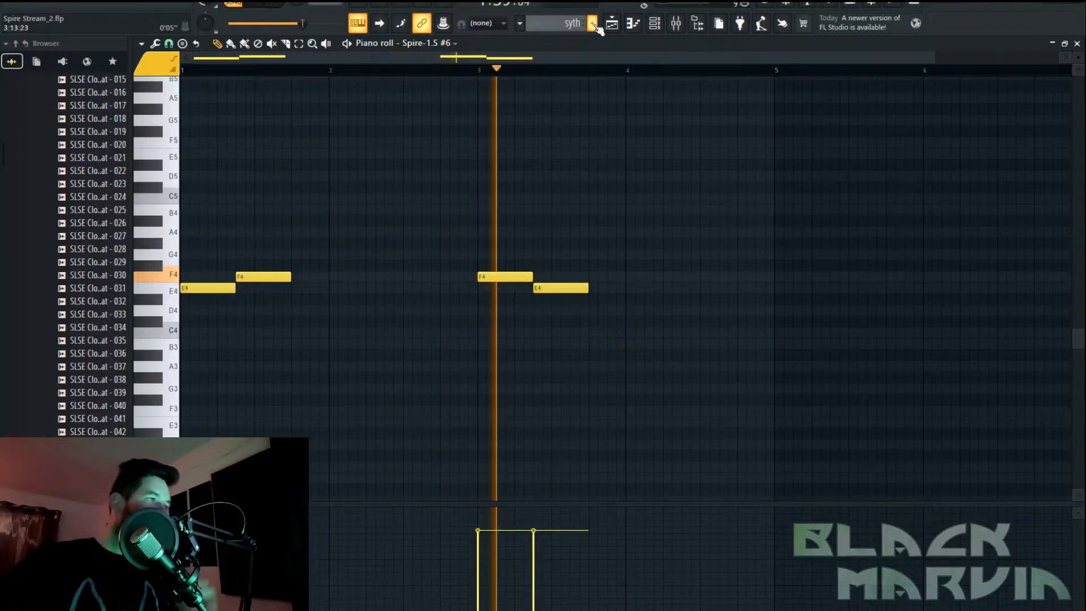
# Route the Spire-1.5 #6 channel to mixer insert 10
pyautogui.click(676, 24)
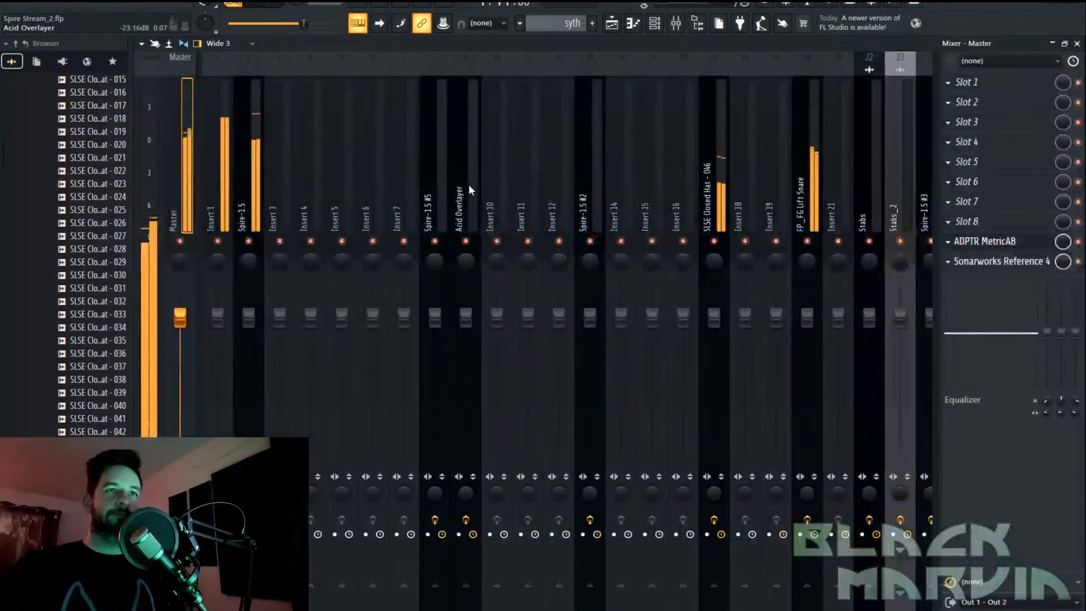
pyautogui.rightClick(498, 199)
pyautogui.moveTo(577, 195)
pyautogui.click(661, 194)
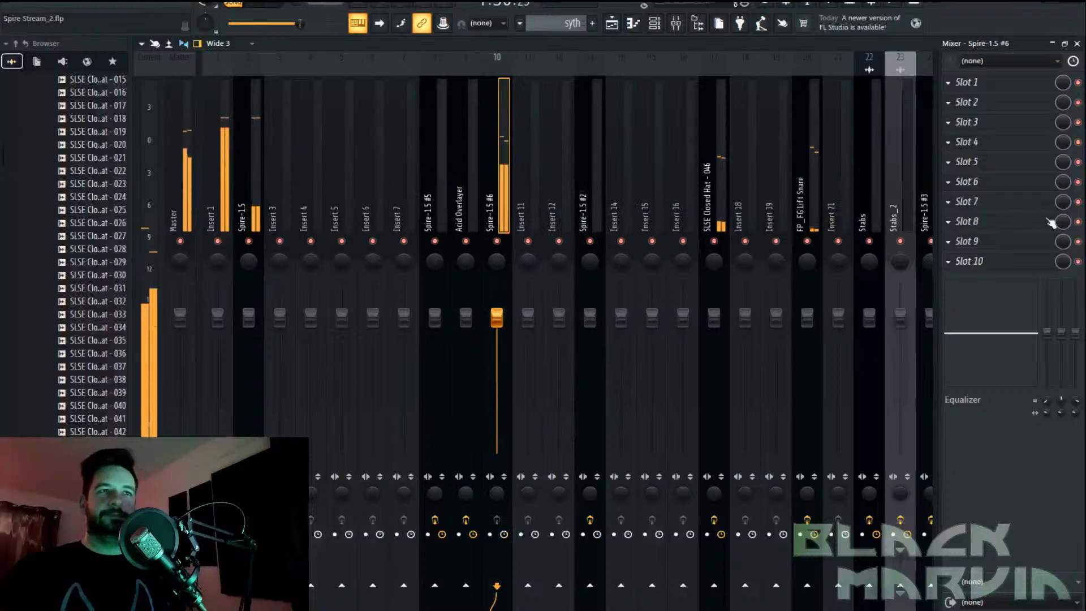
# Add Fruity Parametric EQ 2 in slot 9 of Spire-1.5 #6, load the HP preset and set the band 1 high pass to about 166 Hz
pyautogui.click(1028, 218)
pyautogui.click(365, 417)
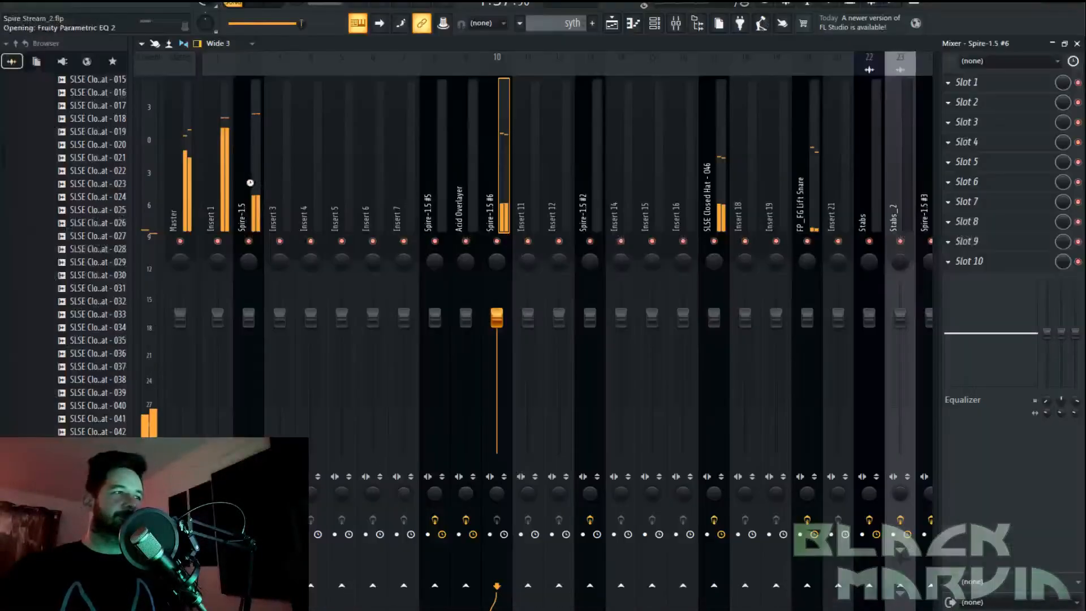
pyautogui.click(246, 198)
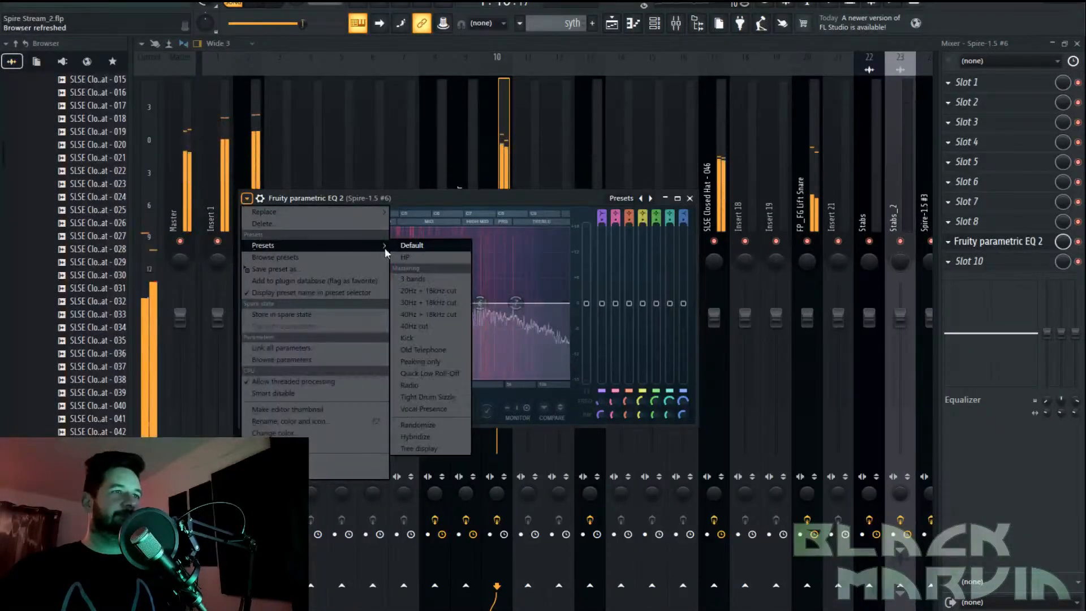
pyautogui.click(405, 257)
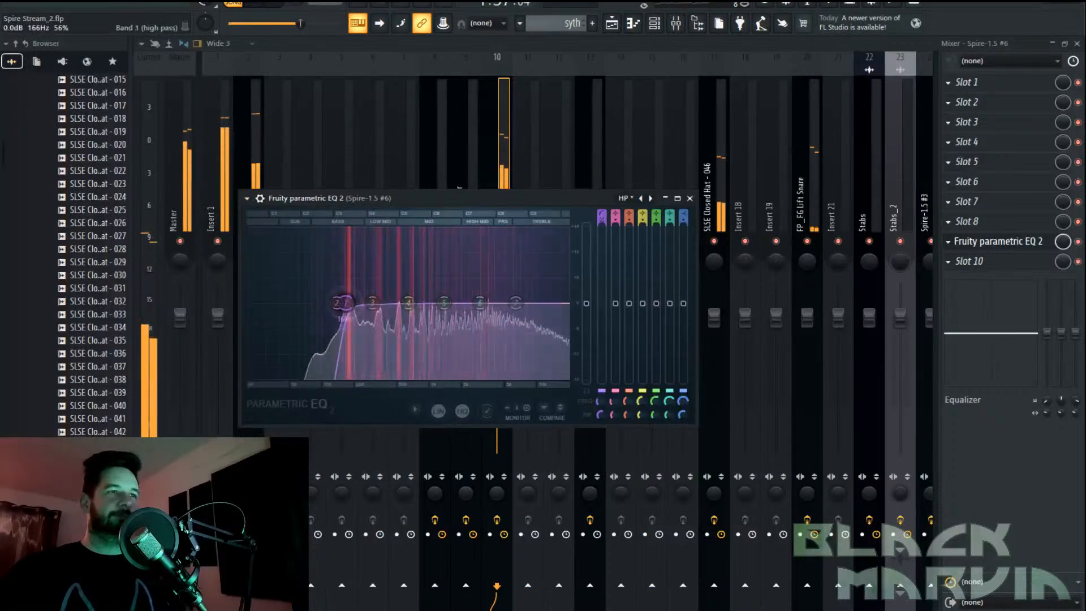
pyautogui.moveTo(345, 303); pyautogui.dragTo(350, 303)
# Insert Duck in slot 4 of Spire-1.5 #6, load a factory preset, adjust its Amount and save the project
pyautogui.click(1012, 147)
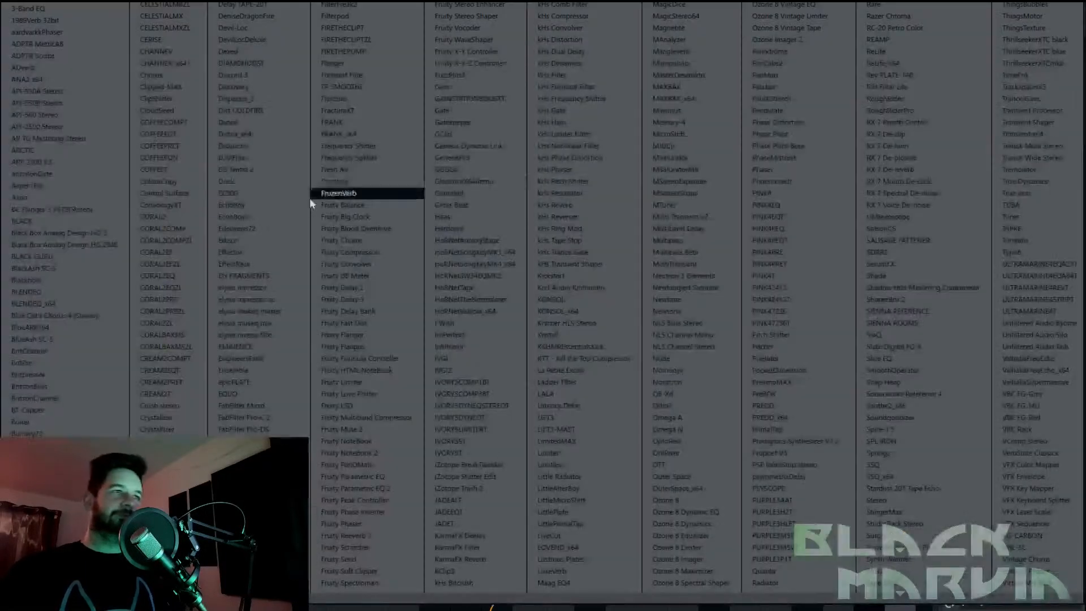
pyautogui.click(273, 185)
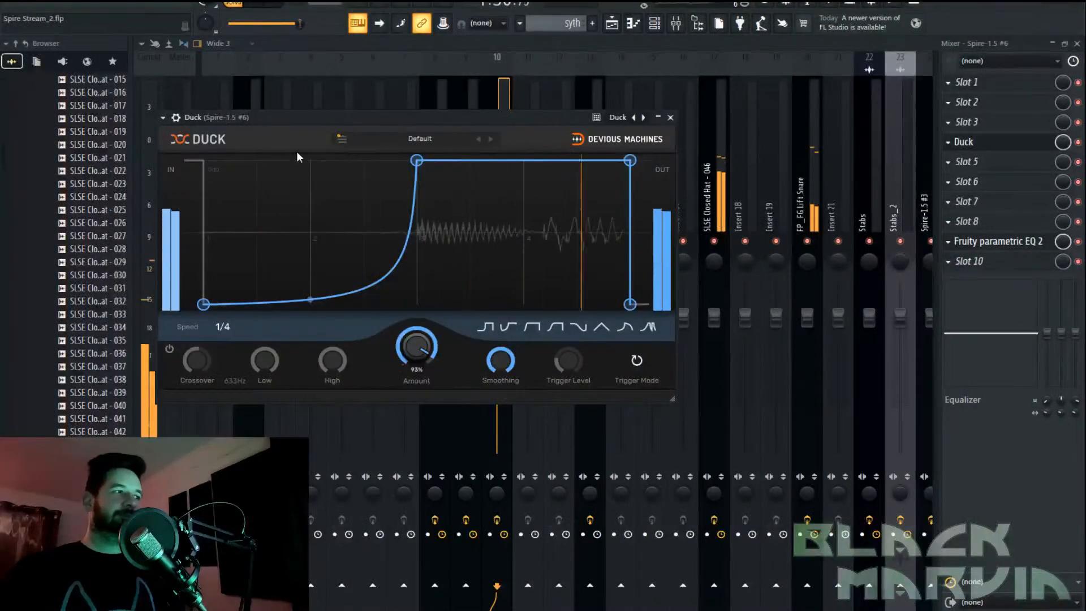
pyautogui.click(426, 140)
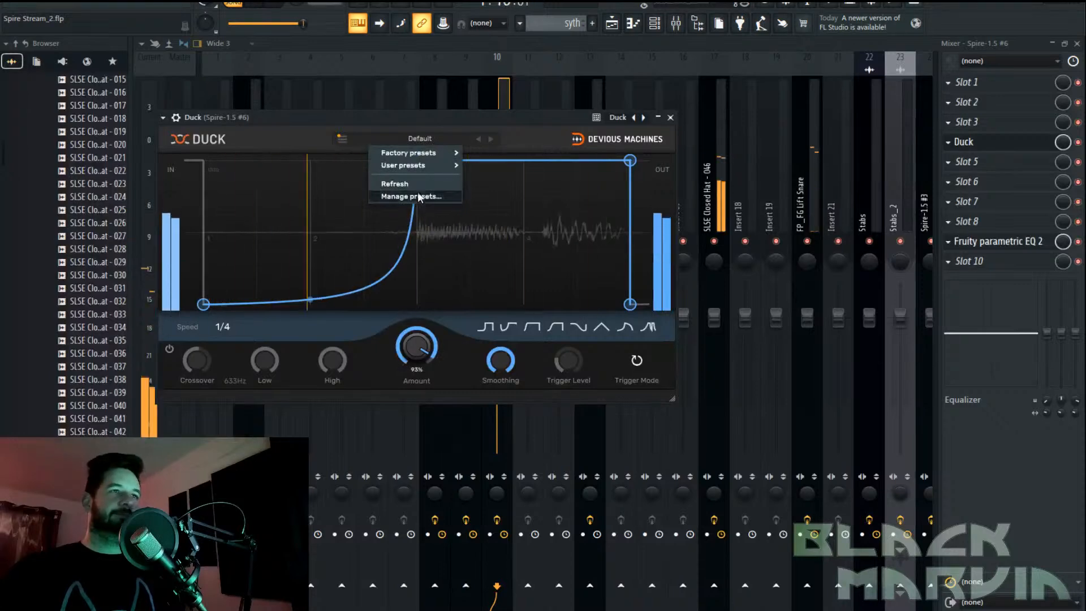
pyautogui.moveTo(413, 153)
pyautogui.click(488, 279)
pyautogui.moveTo(417, 349); pyautogui.dragTo(416, 351)
pyautogui.click(507, 99)
pyautogui.hotkey('ctrl', 's')
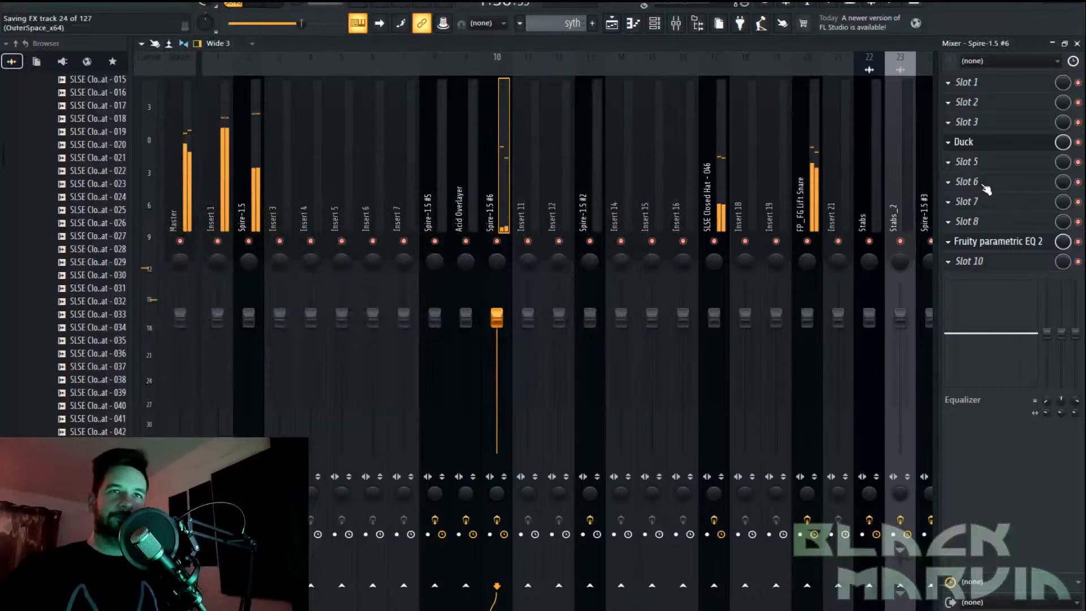
# Review the EQ during playback and insert Multipass in slot 7 with Overdrive Distortion on Band 3 and Band 4
pyautogui.click(997, 241)
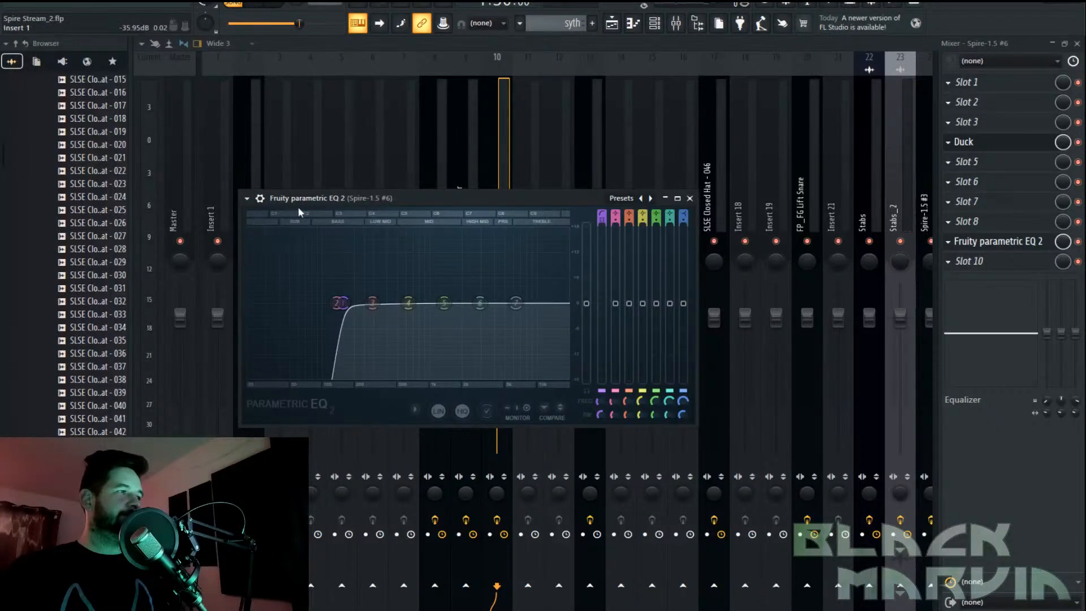
pyautogui.click(253, 5)
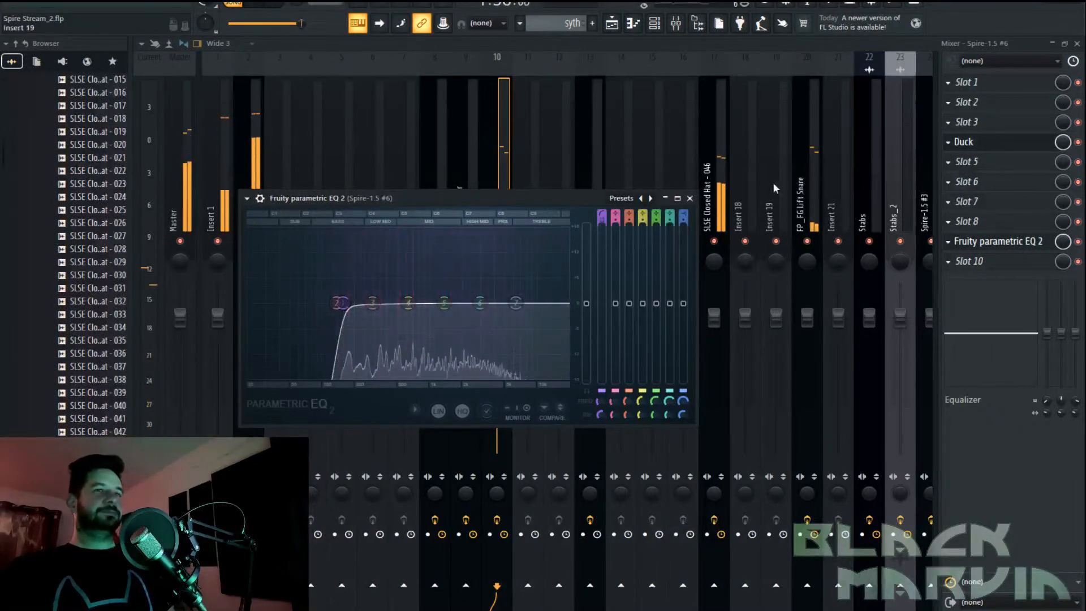
pyautogui.click(997, 209)
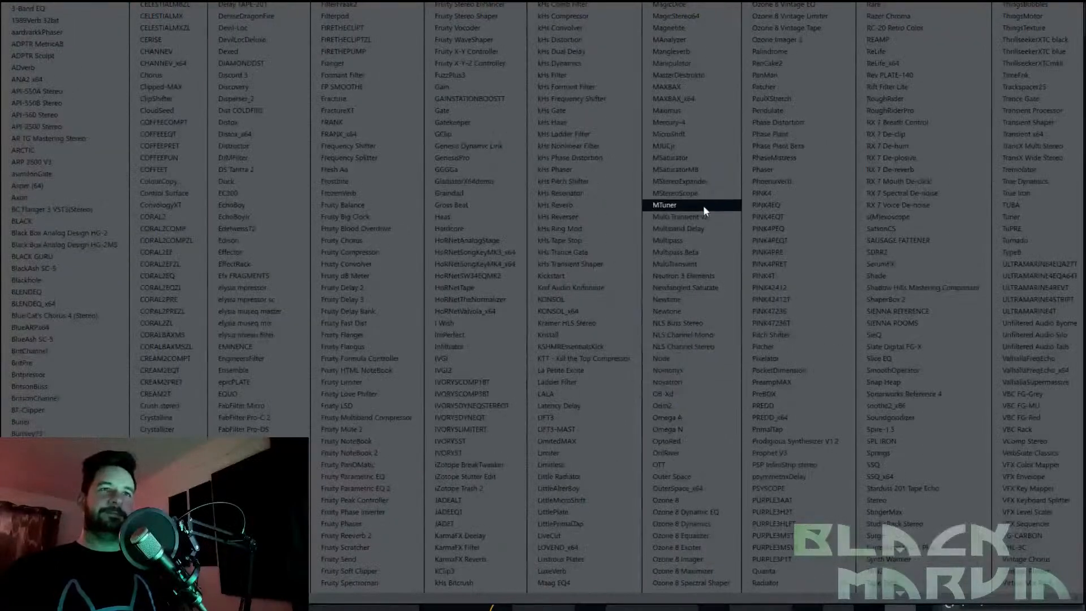
pyautogui.click(698, 239)
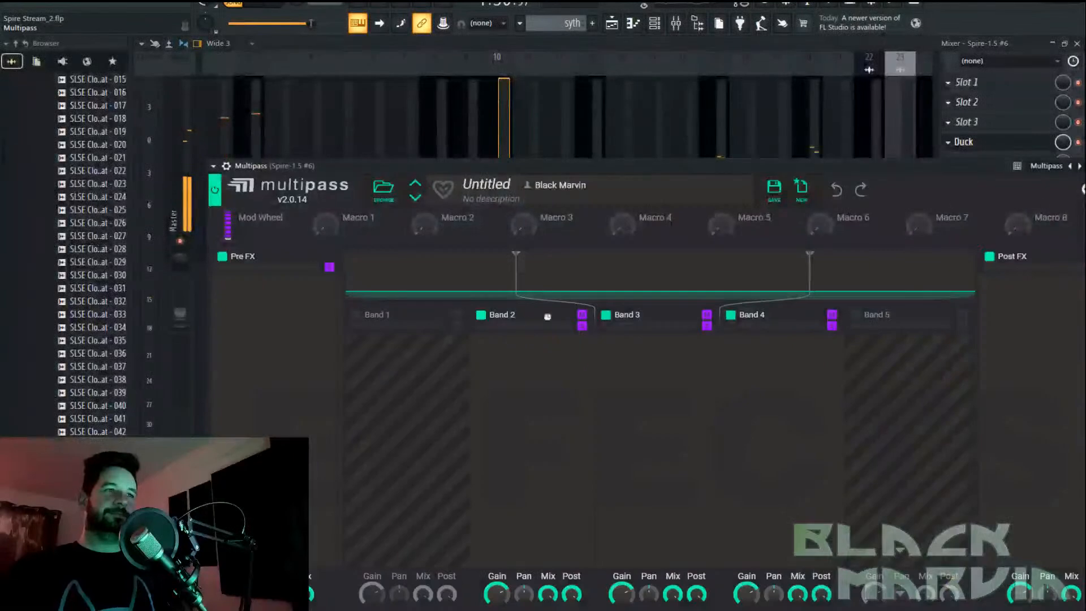
pyautogui.click(662, 368)
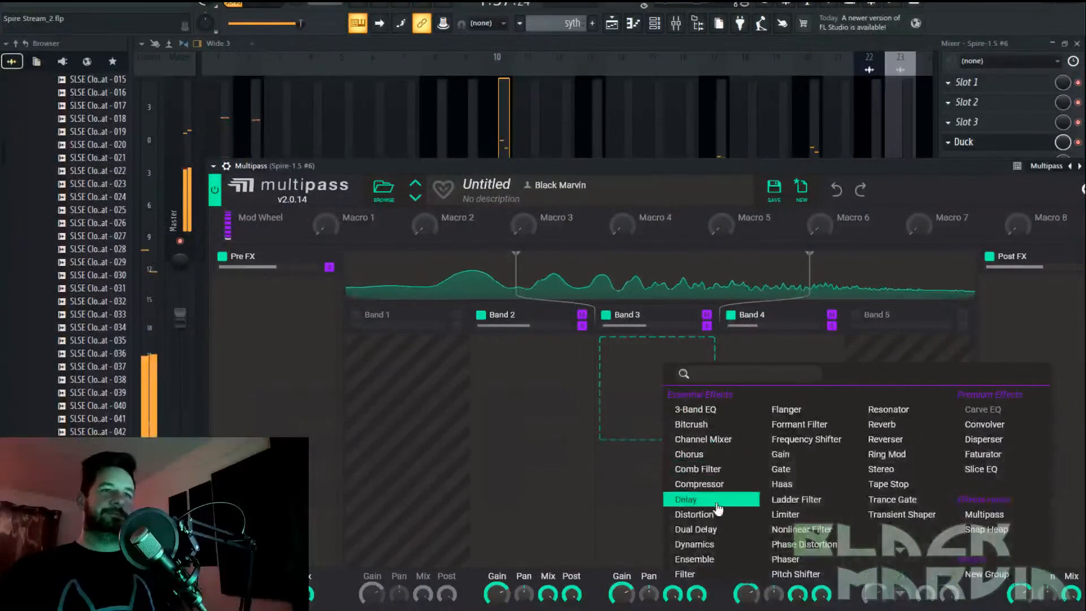
pyautogui.click(702, 514)
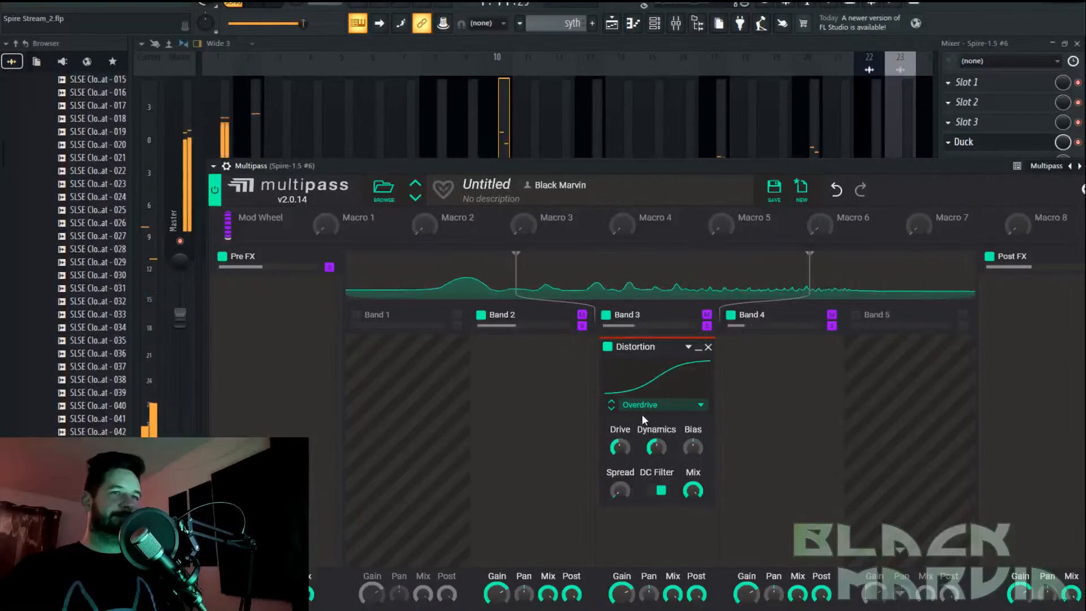
pyautogui.moveTo(691, 347); pyautogui.dragTo(757, 348)
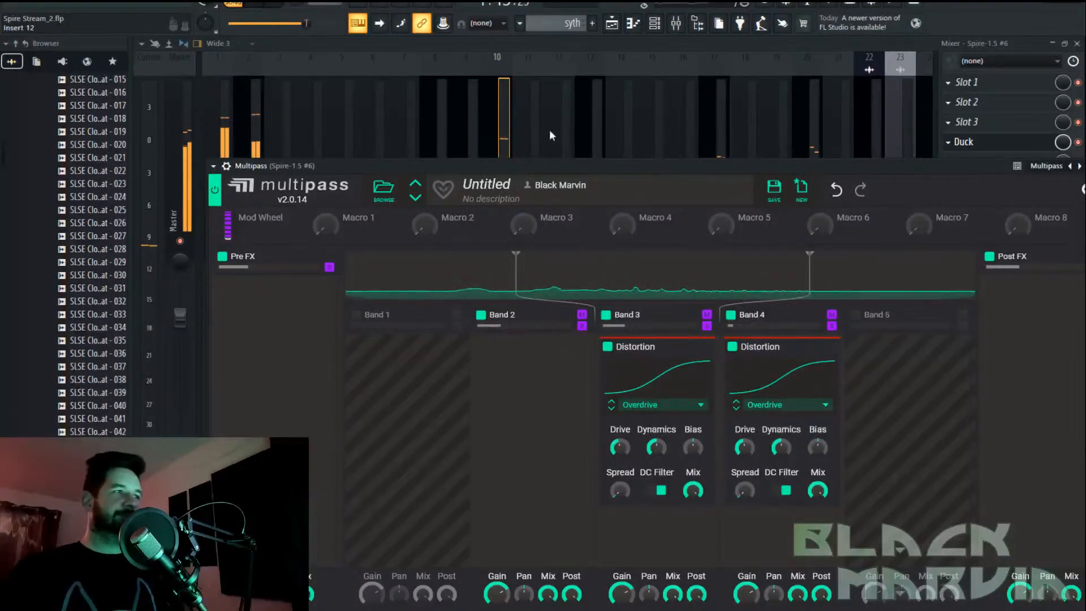
pyautogui.click(507, 142)
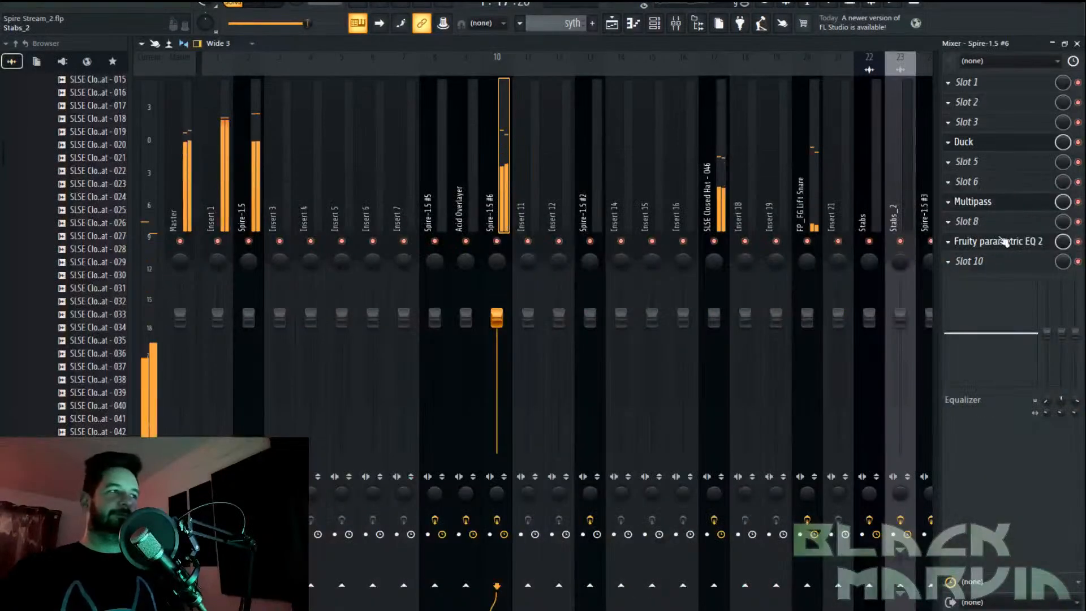
# Replay the arrangement from the More drums marker at bar 57 and move Multipass up to slot 5 on Spire-1.5 #6
pyautogui.click(612, 23)
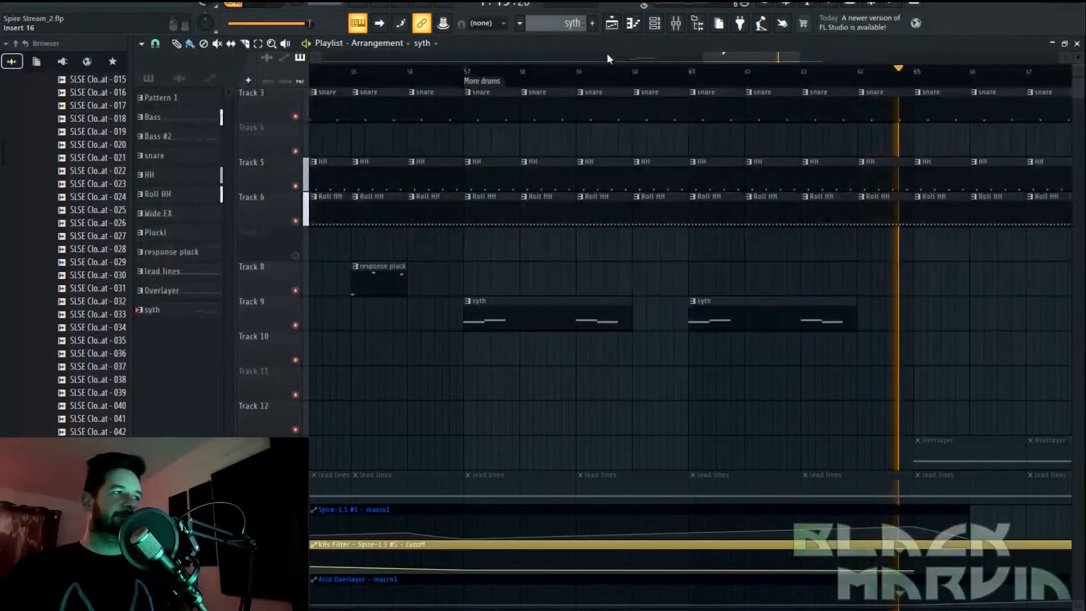
pyautogui.click(460, 84)
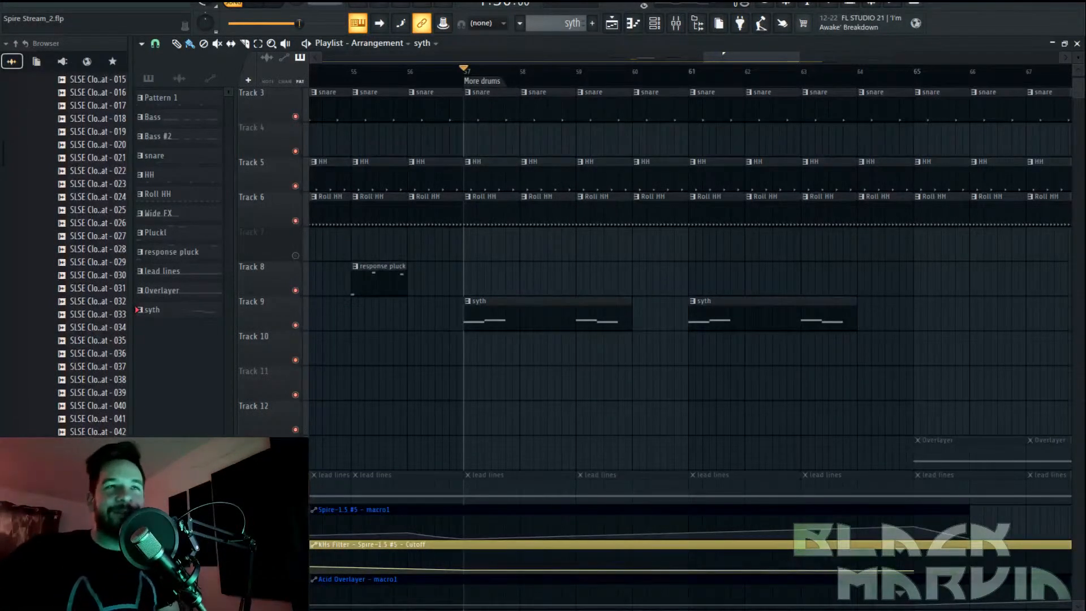
pyautogui.click(677, 24)
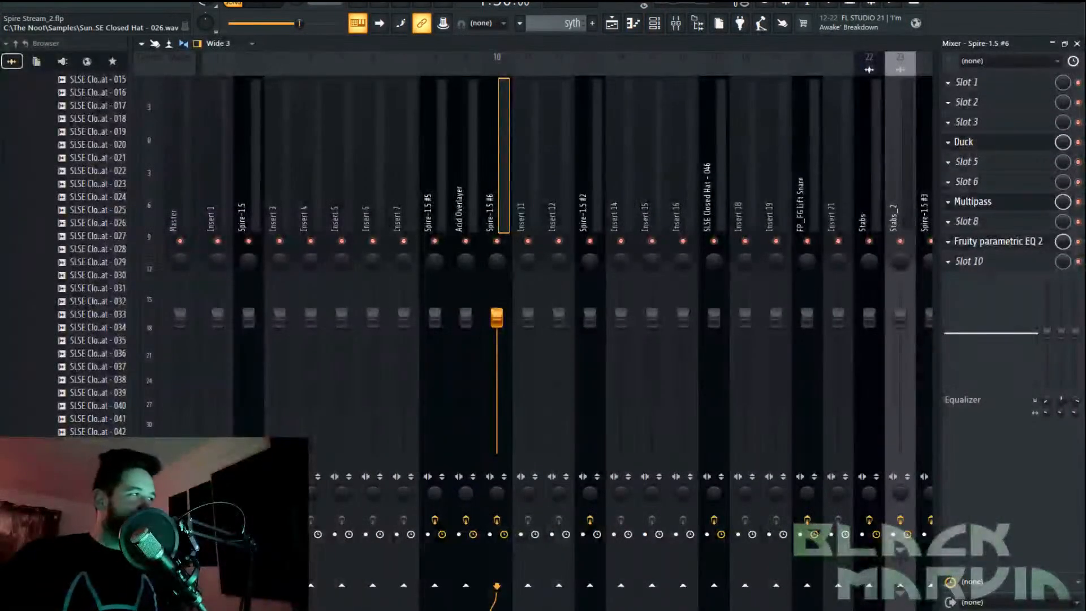
pyautogui.press('space')
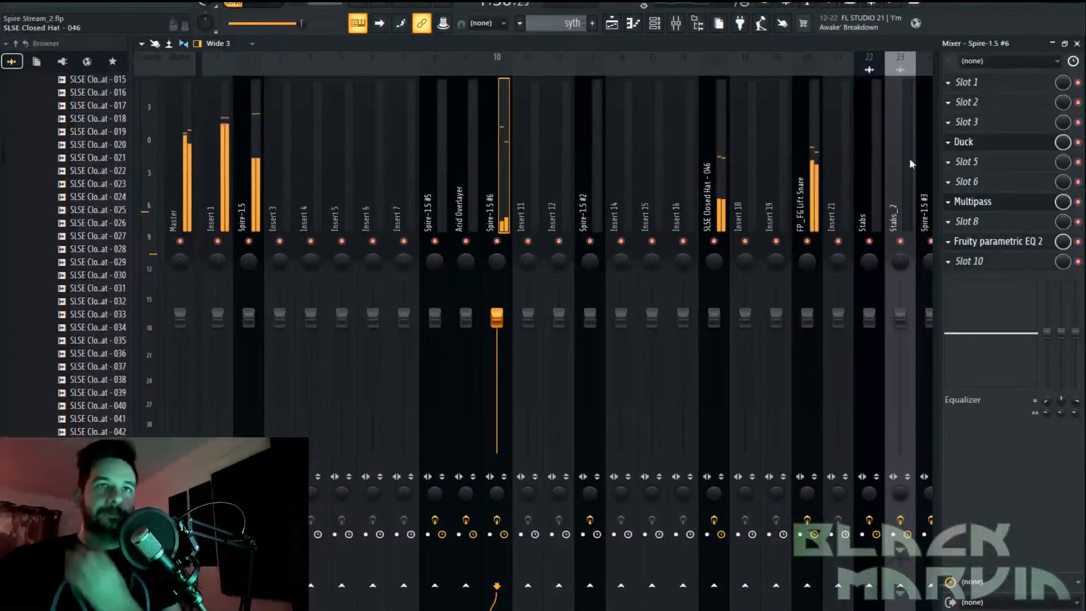
pyautogui.click(997, 217)
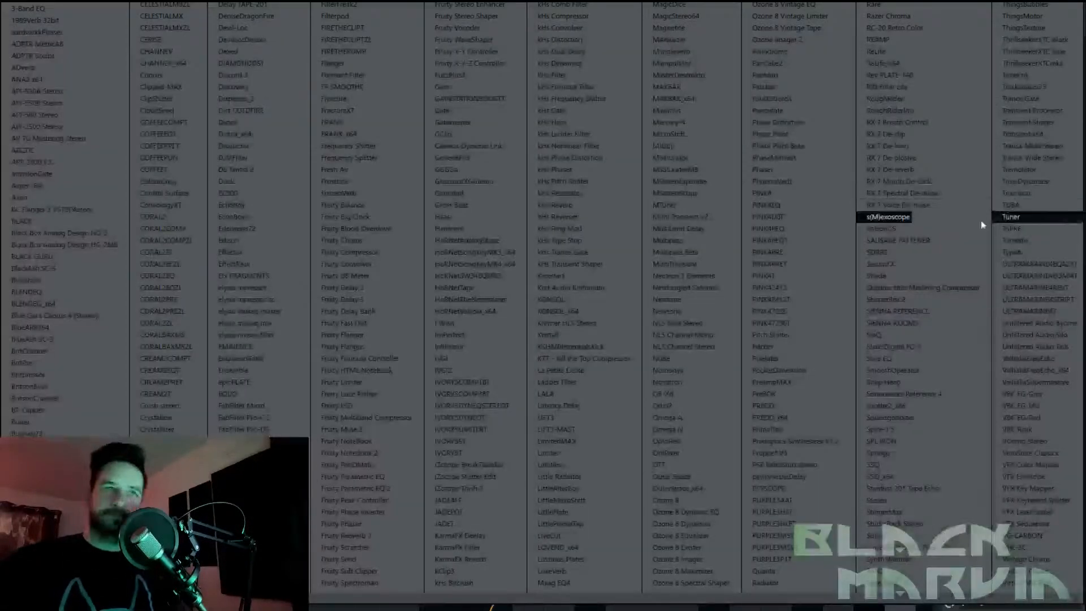
pyautogui.press('Escape')
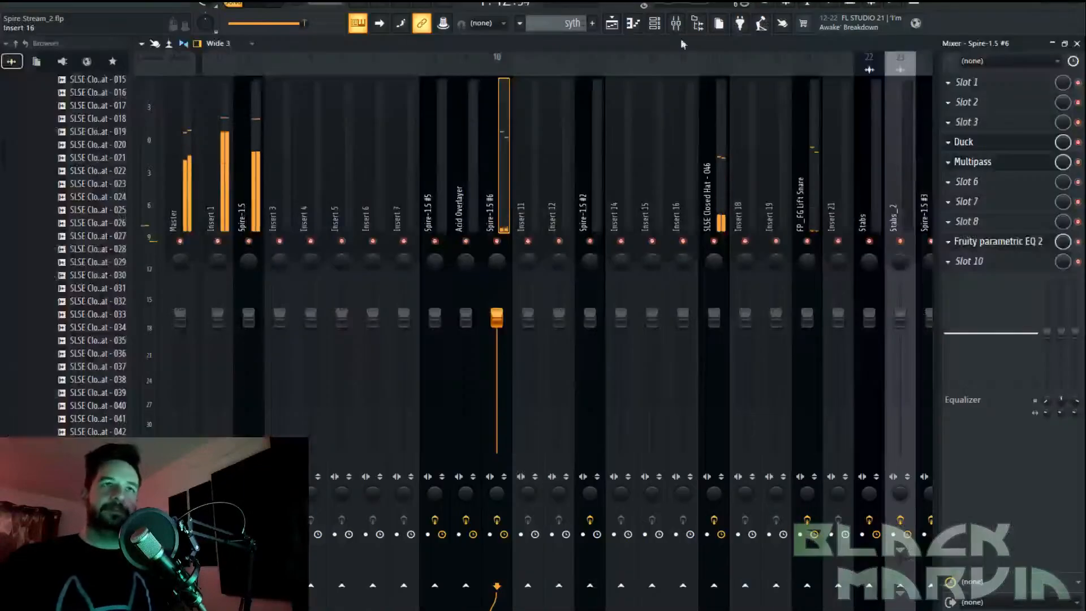
# Transpose all notes of the syth pattern up one octave to E5 and F5 and play the arrangement
pyautogui.click(611, 25)
pyautogui.doubleClick(560, 315)
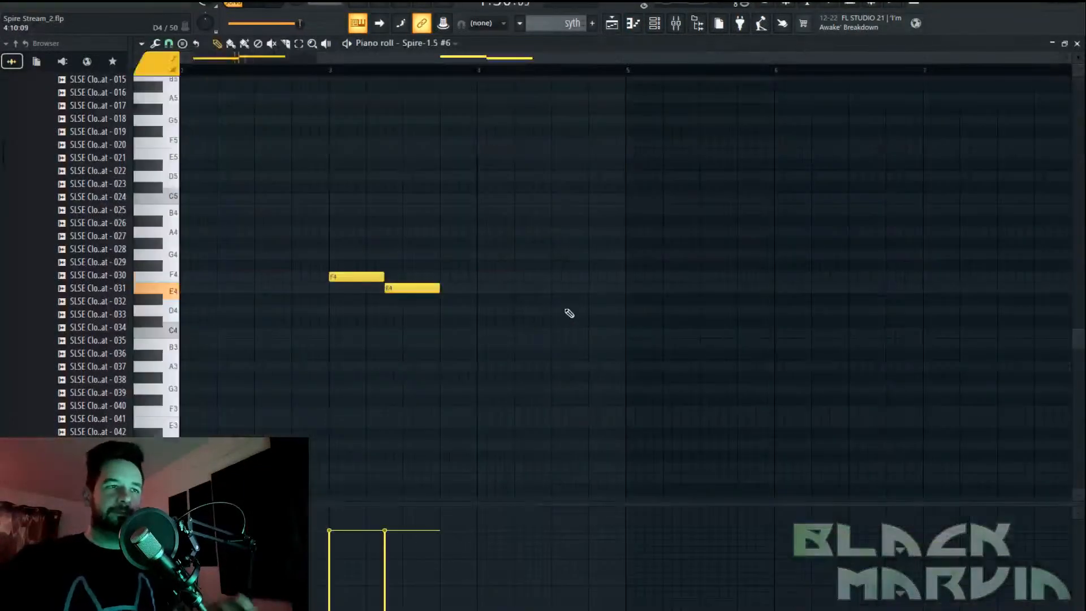
pyautogui.hotkey('ctrl', 'Up')
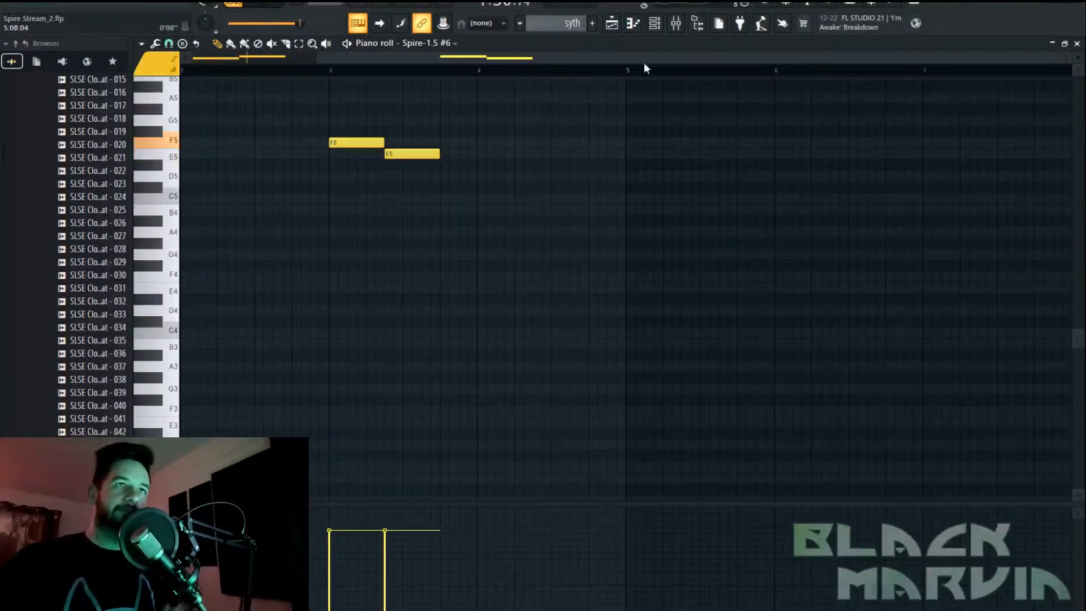
pyautogui.press('space')
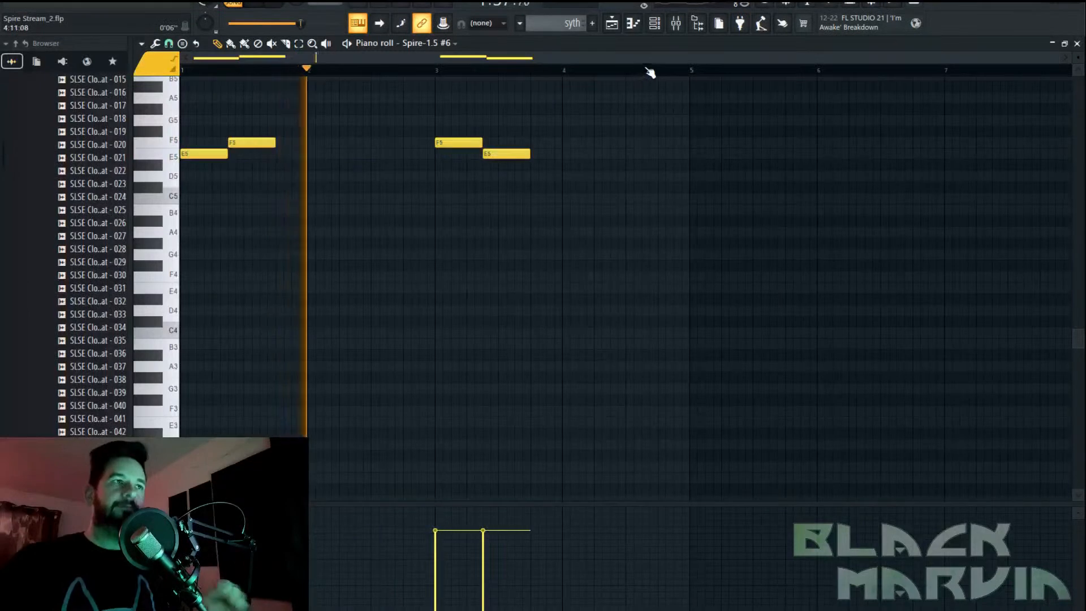
# Open the Spire-1.5 #6 instrument and mute its built-in delay effect
pyautogui.click(676, 23)
pyautogui.click(655, 24)
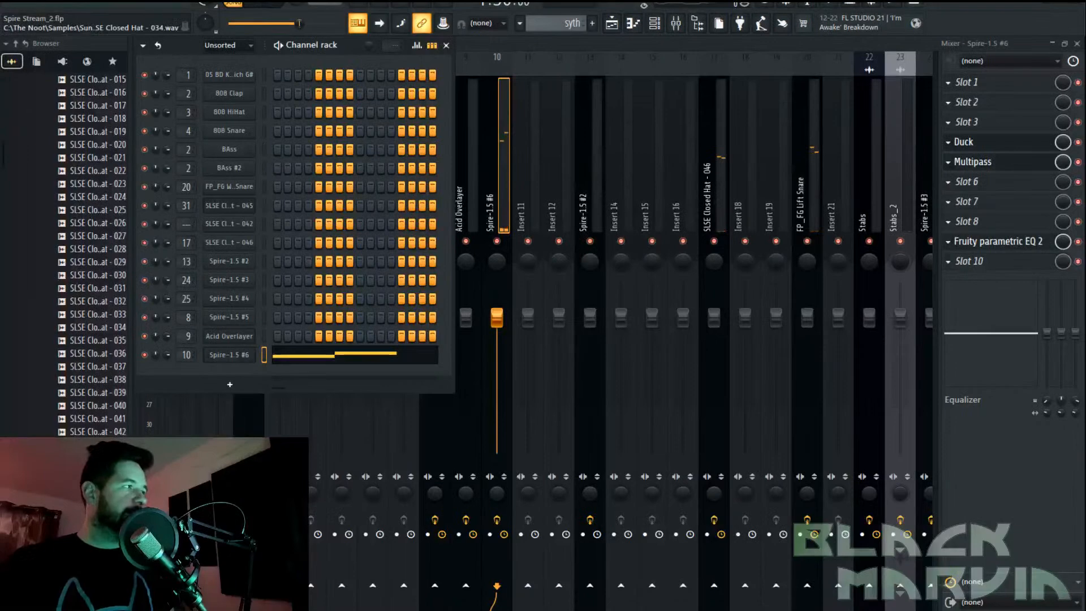
pyautogui.click(230, 354)
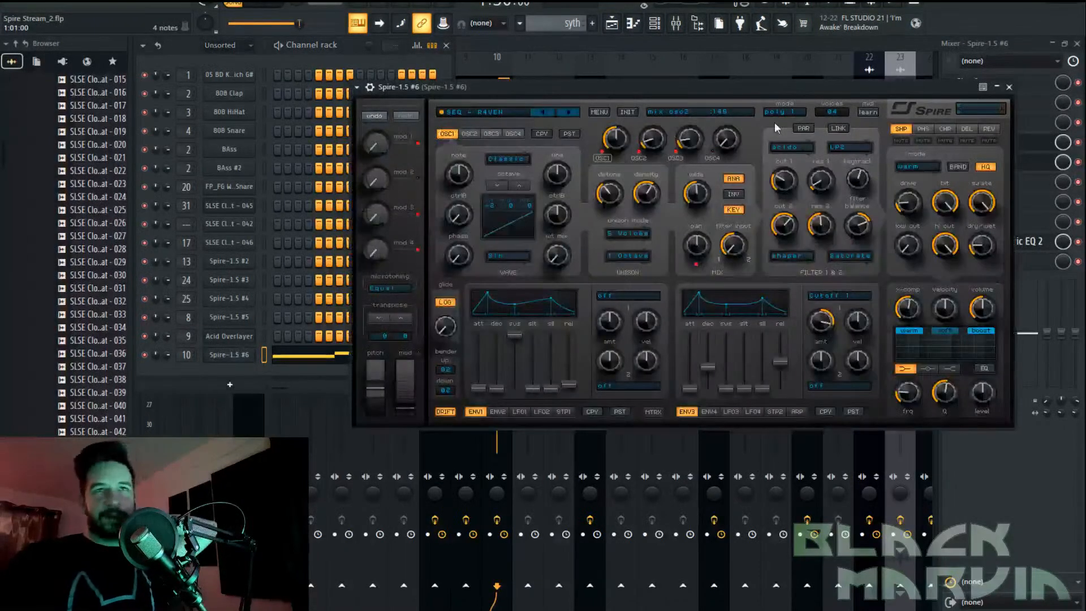
pyautogui.click(975, 129)
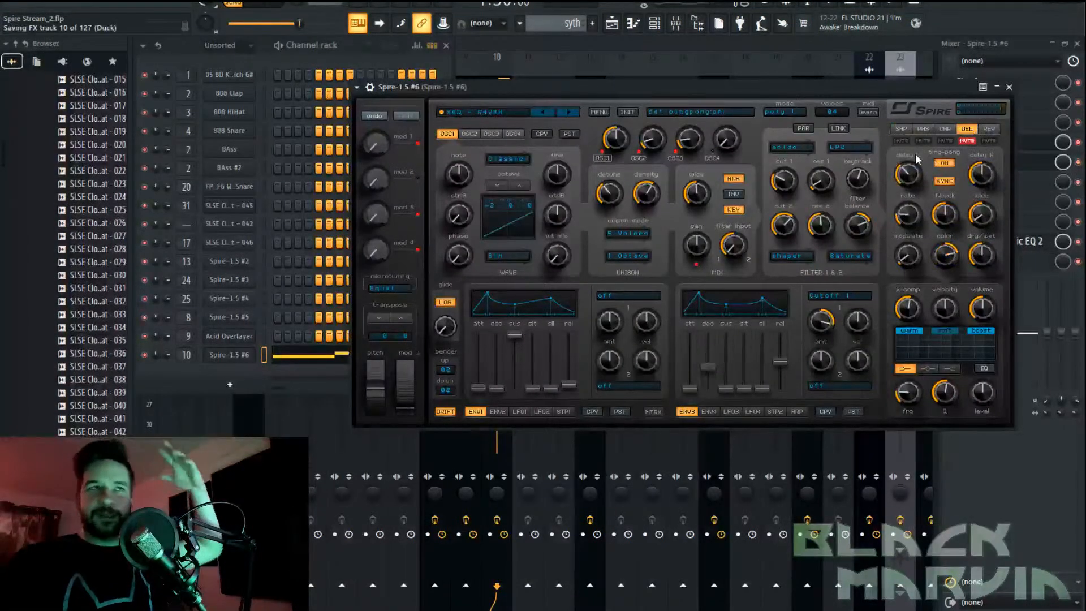
pyautogui.click(712, 49)
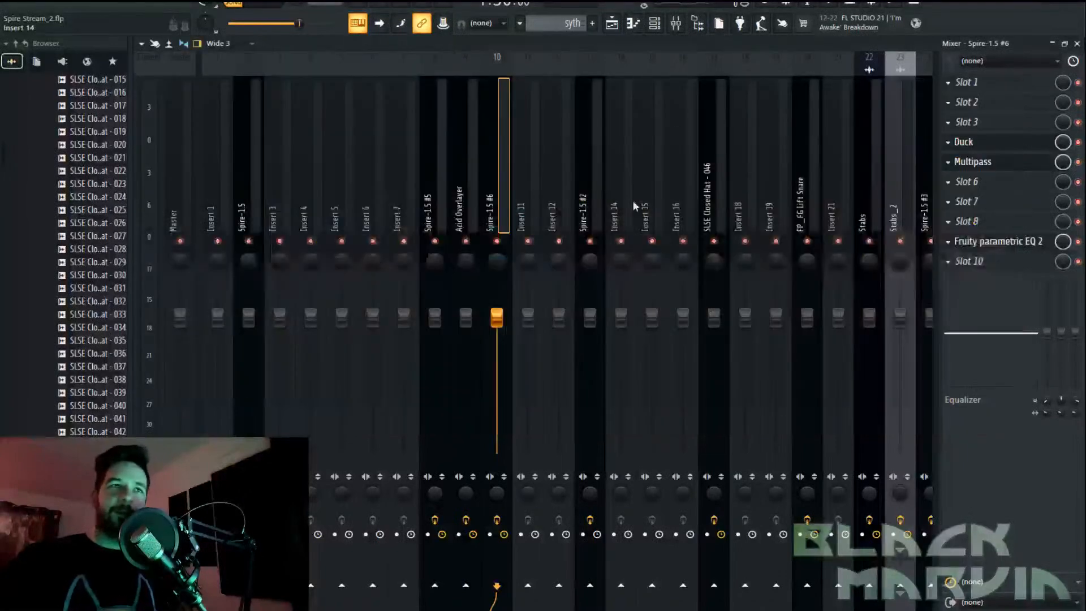
# Insert OuterSpace_x64 in slot 7 of the Spire-1.5 #6 mixer track and load the Marvin Zap 1 preset
pyautogui.click(991, 205)
pyautogui.click(786, 583)
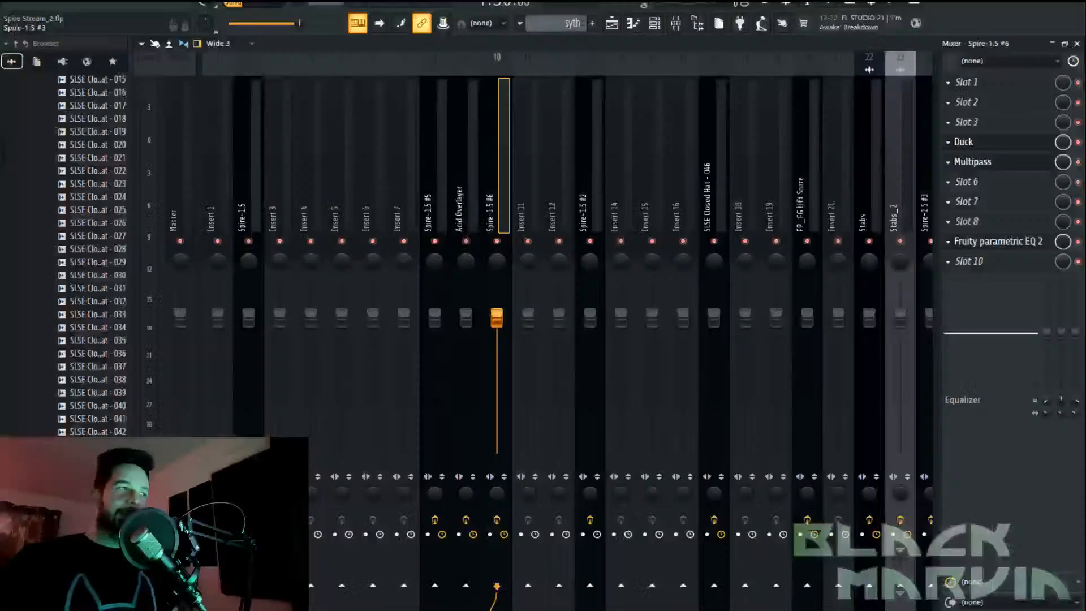
pyautogui.click(1001, 207)
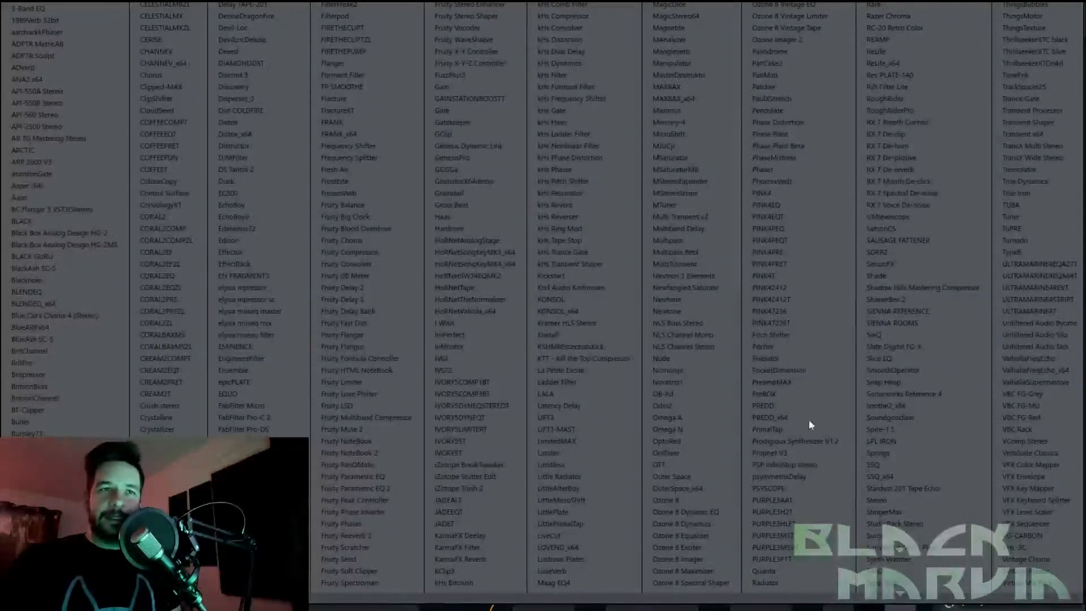
pyautogui.click(716, 489)
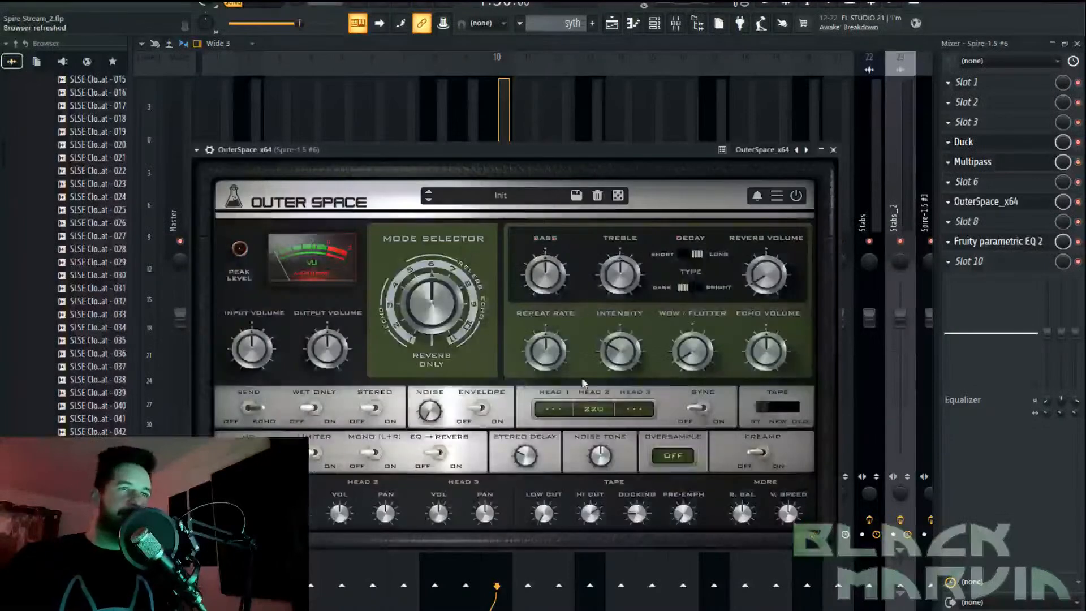
pyautogui.click(517, 197)
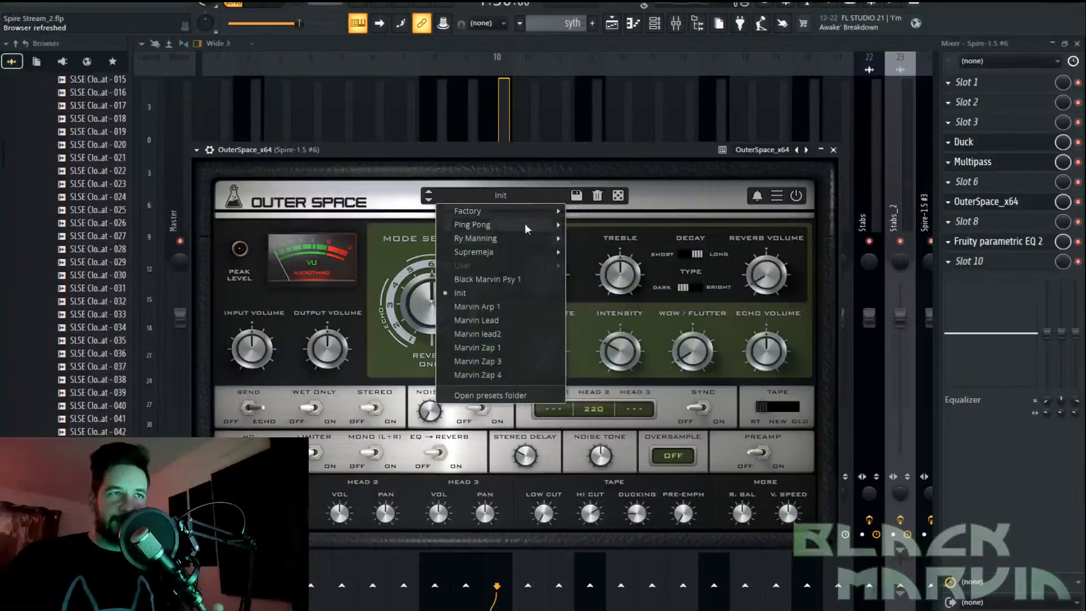
pyautogui.click(500, 347)
# Set Outer Space's Intensity to 51% and Echo Volume to 48% while listening to the synth
pyautogui.moveTo(545, 150); pyautogui.dragTo(566, 129)
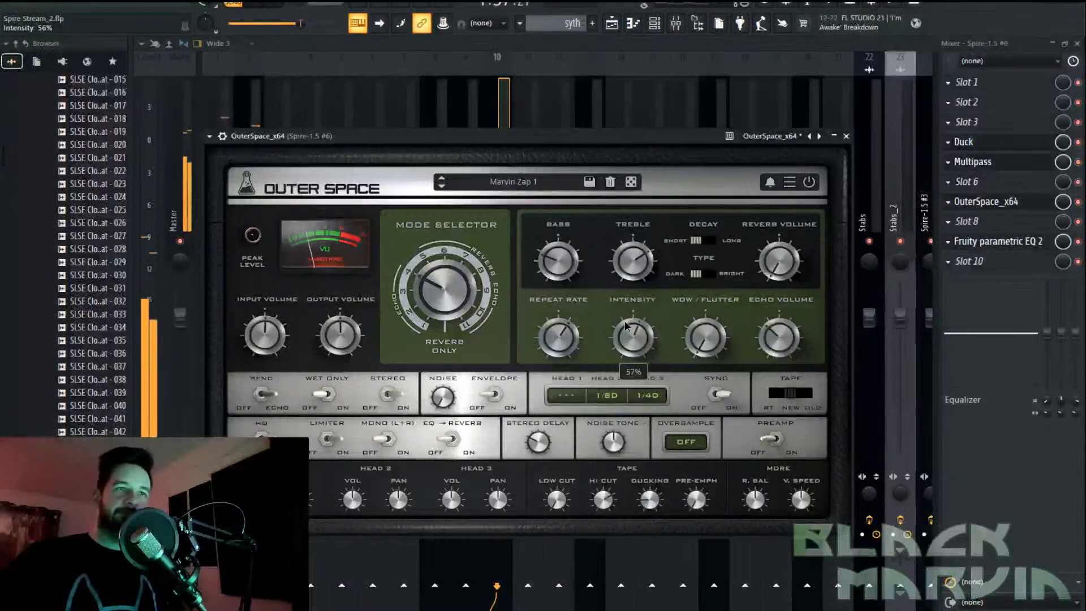
pyautogui.moveTo(790, 343); pyautogui.dragTo(786, 322)
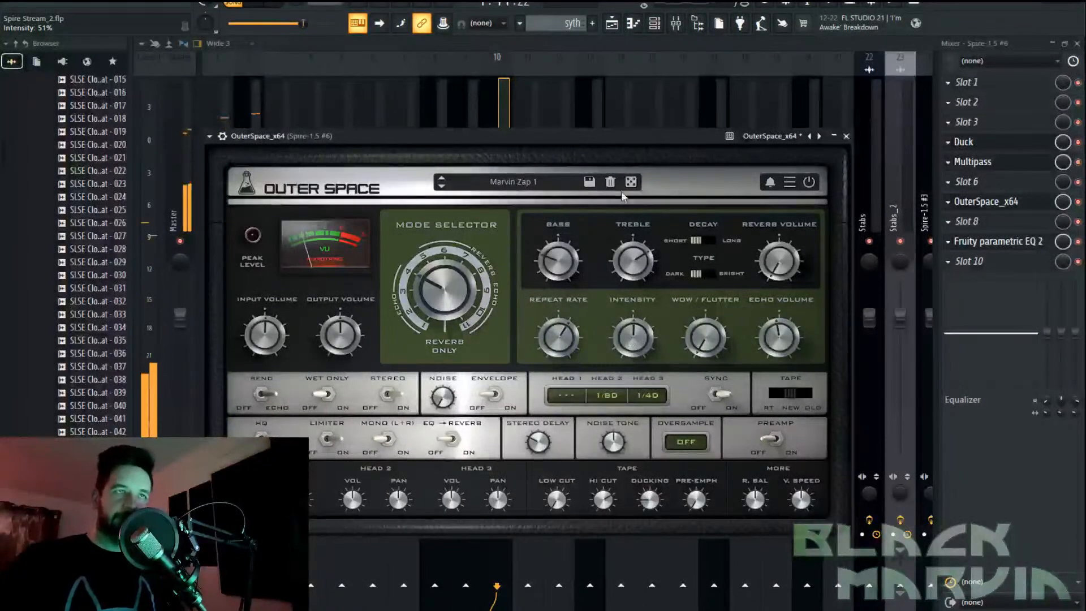
pyautogui.click(504, 113)
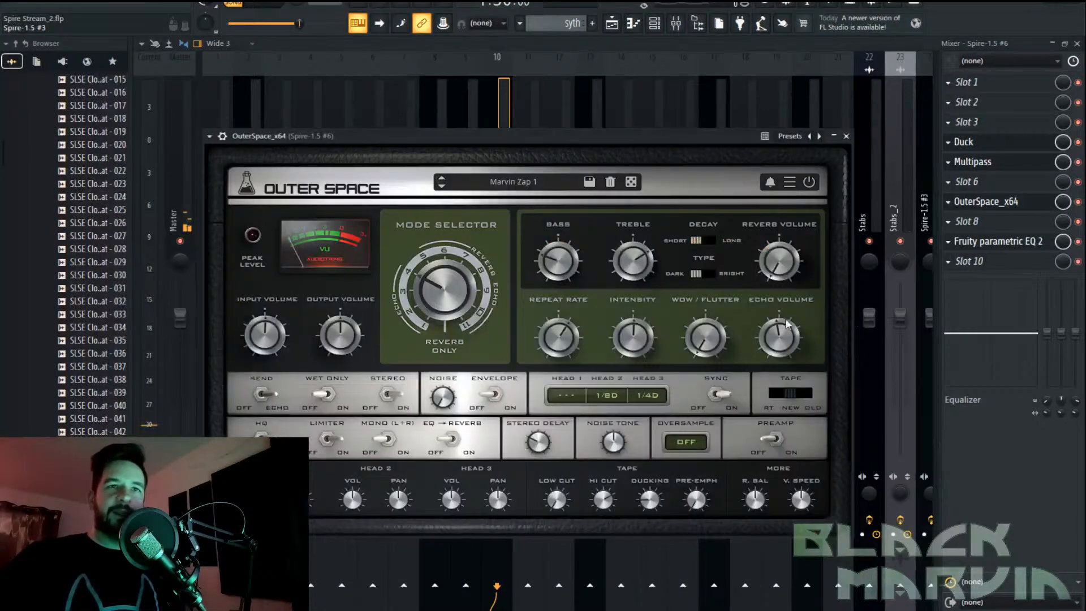
# Select four bars from the More drums marker at bar 57 and create an automation clip for Outer Space's Echo Volume
pyautogui.click(617, 25)
pyautogui.moveTo(481, 83); pyautogui.dragTo(684, 95)
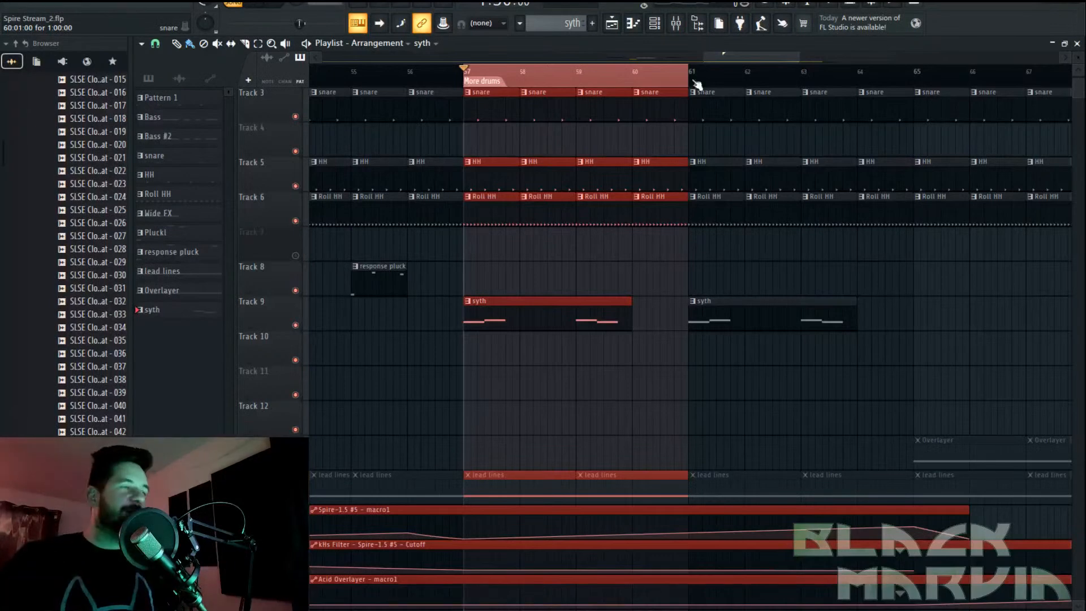
pyautogui.click(676, 25)
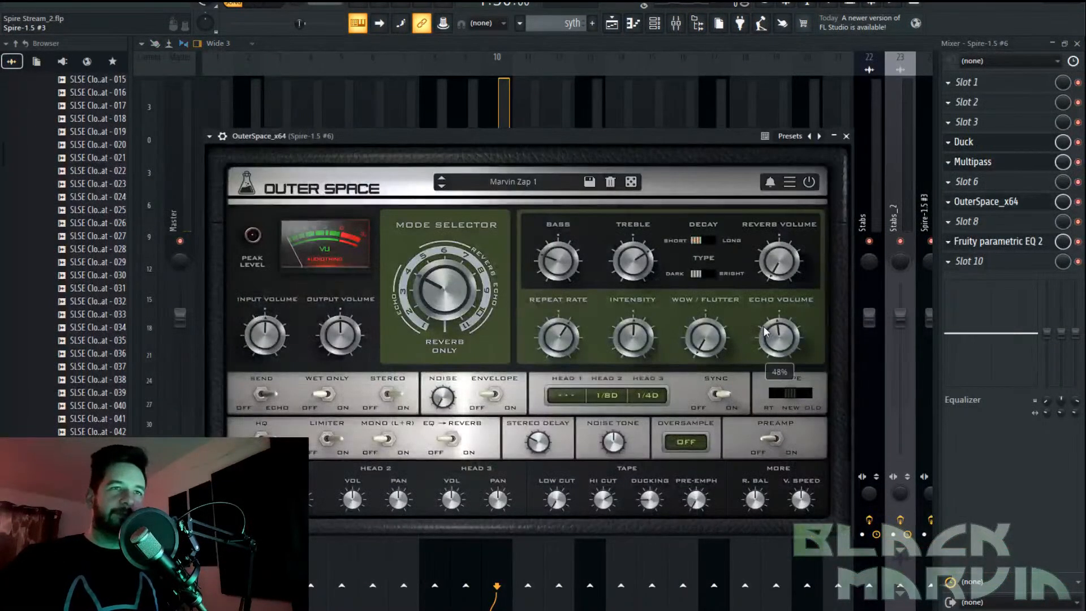
pyautogui.click(161, 3)
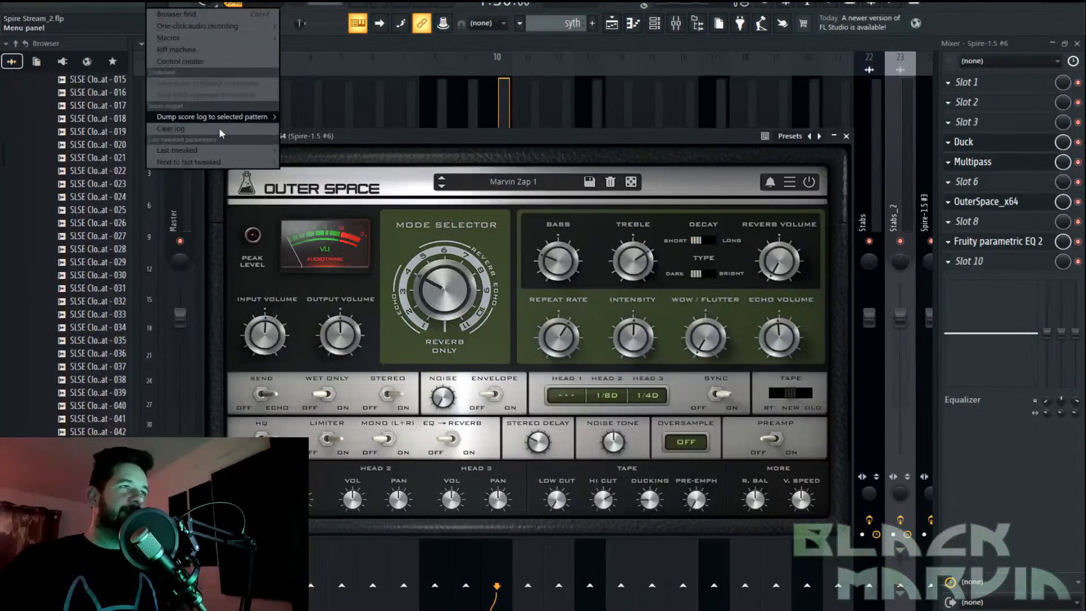
pyautogui.moveTo(241, 154)
pyautogui.click(351, 233)
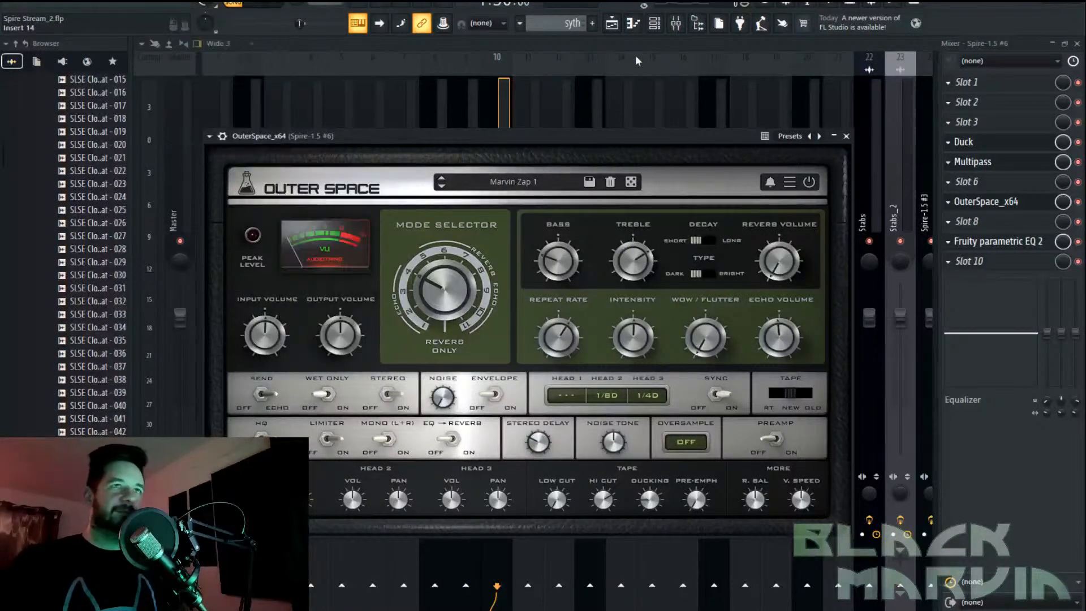
pyautogui.click(619, 29)
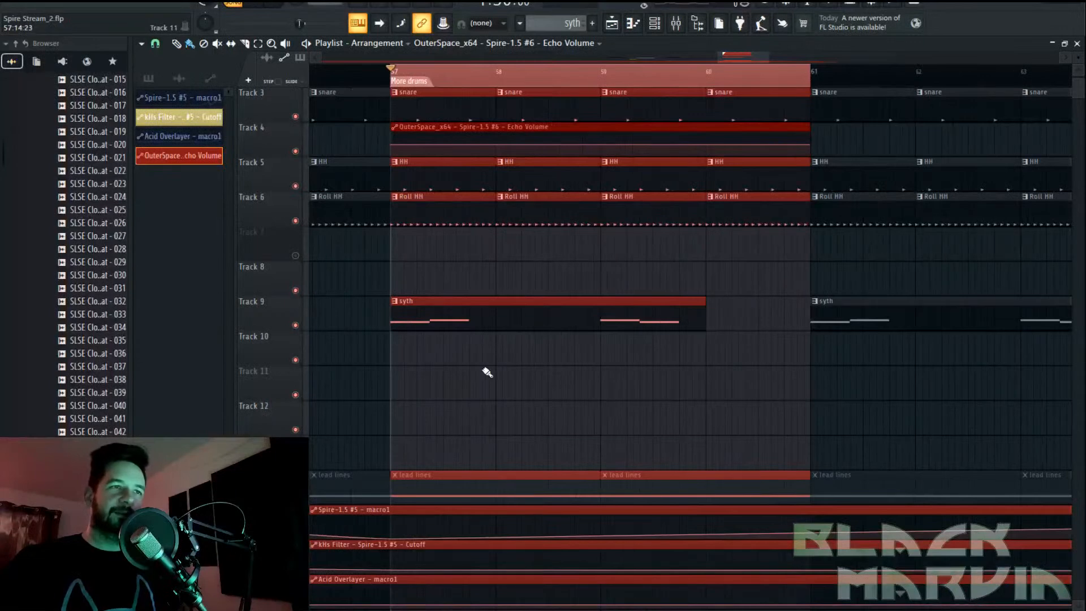
# Move the Echo Volume automation clip to Track 8 and add points that hold the level, then curve down to a dip at bar 59
pyautogui.moveTo(470, 127); pyautogui.dragTo(469, 266)
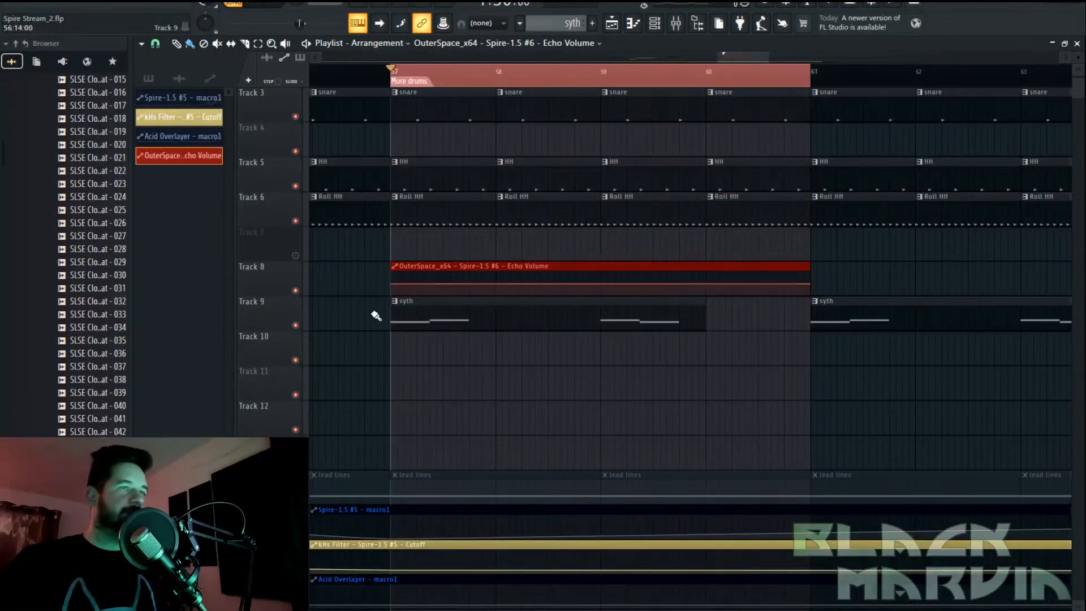
pyautogui.rightClick(392, 285)
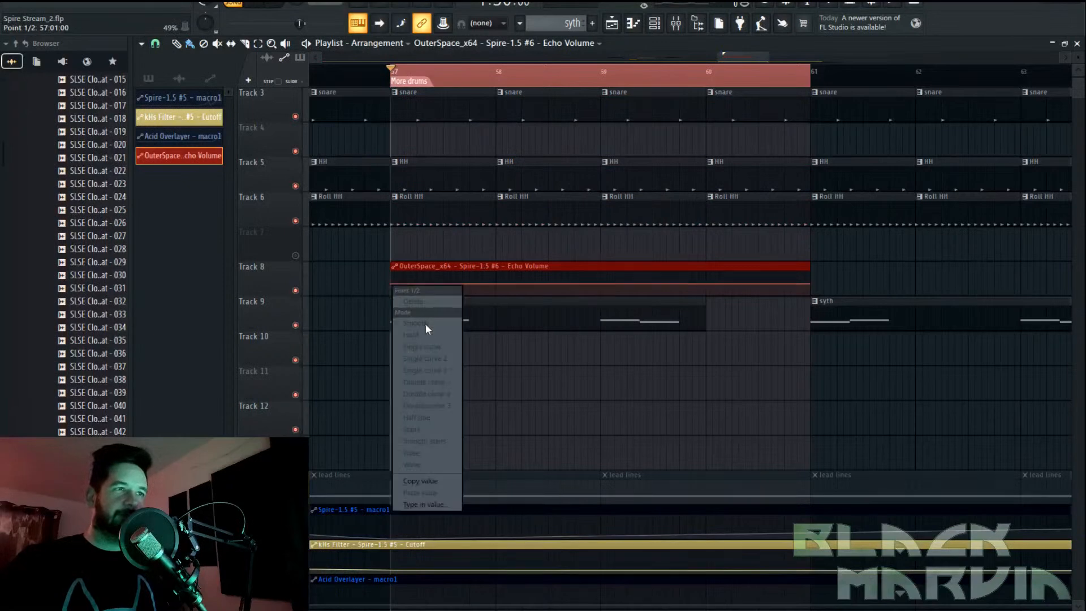
pyautogui.click(440, 478)
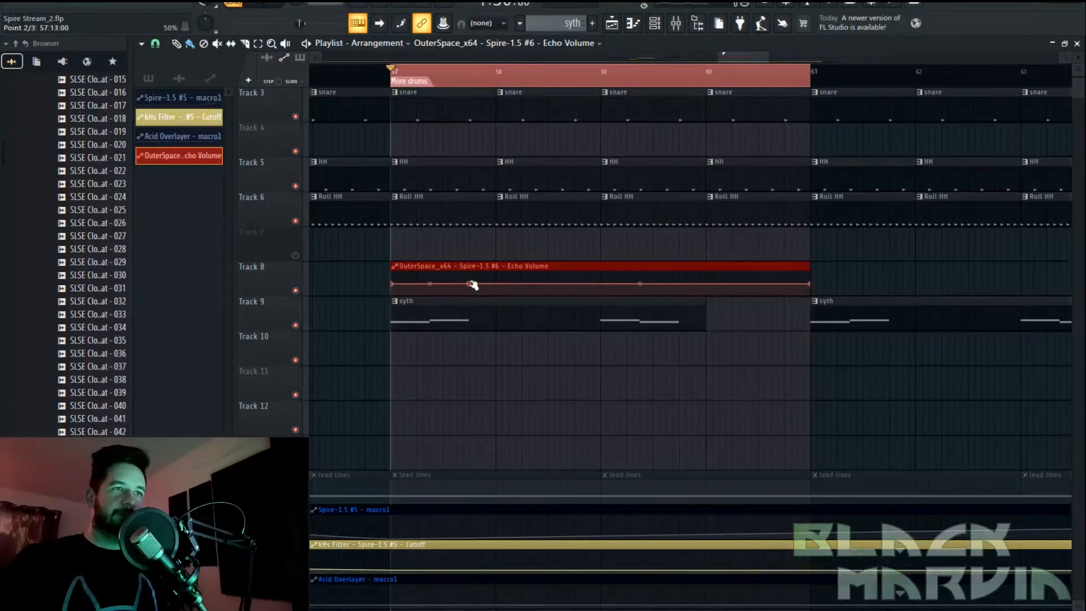
pyautogui.press('space')
pyautogui.press('space')
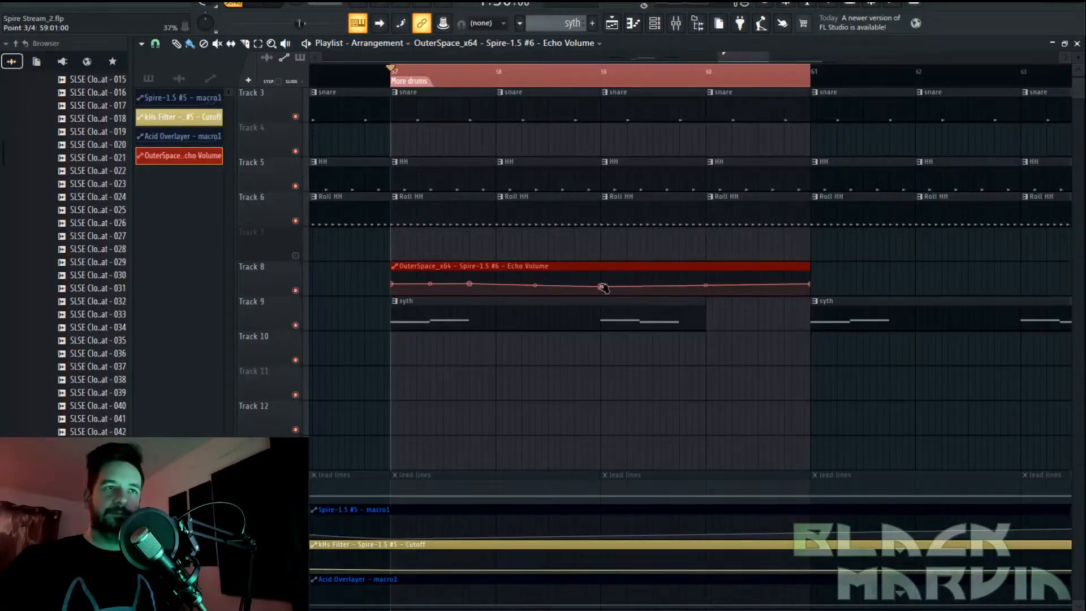
pyautogui.moveTo(535, 289); pyautogui.dragTo(535, 283)
pyautogui.press('space')
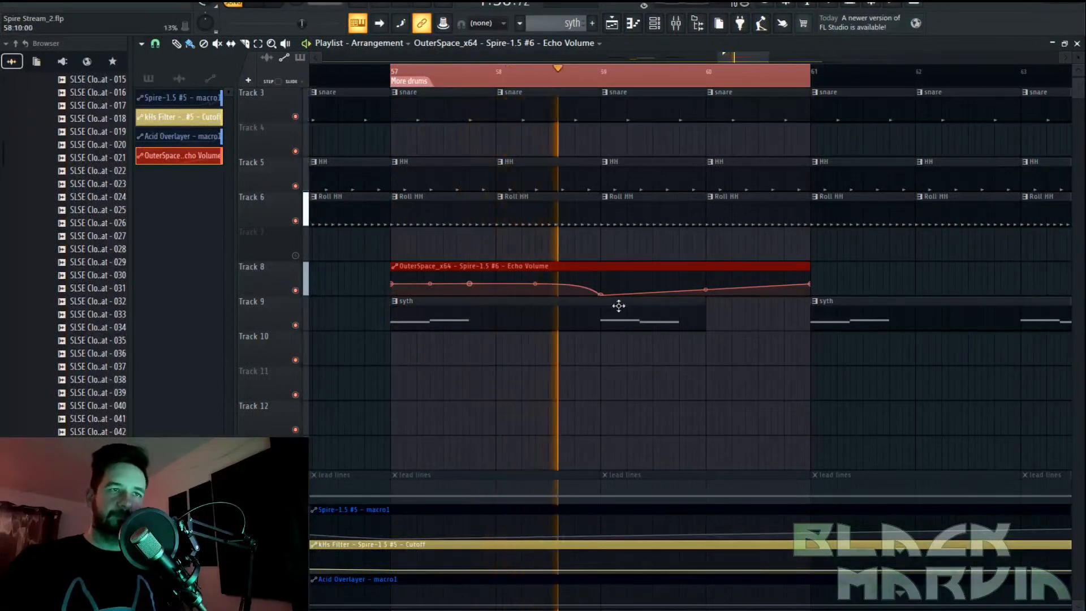
# Add points after the bar 59 dip to bring the echo back up and shape a fade-in from zero at bar 57
pyautogui.click(701, 288)
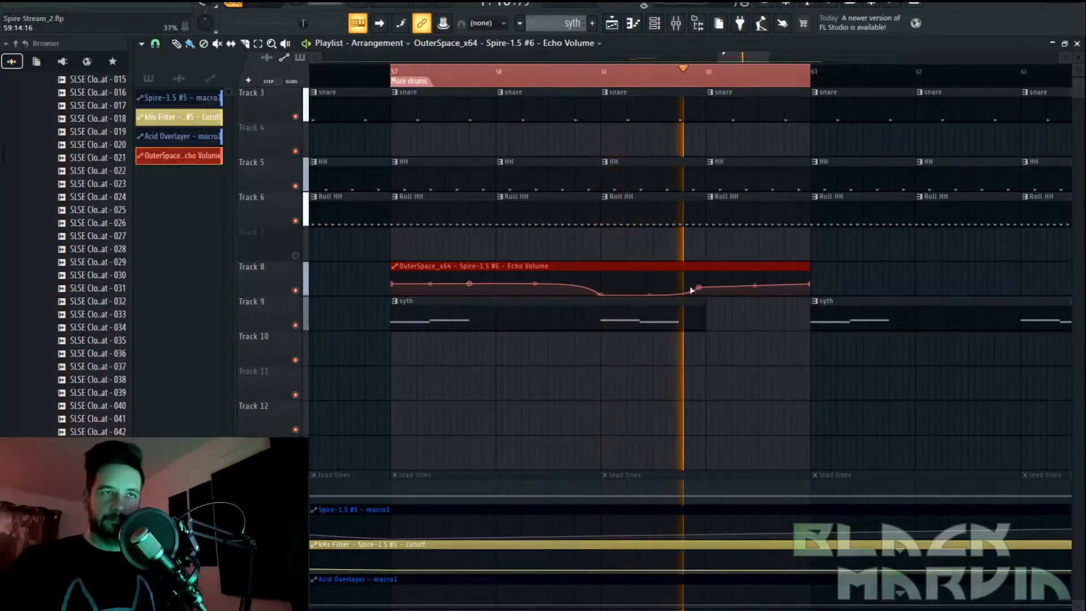
pyautogui.moveTo(601, 294); pyautogui.dragTo(601, 295)
pyautogui.rightClick(615, 289)
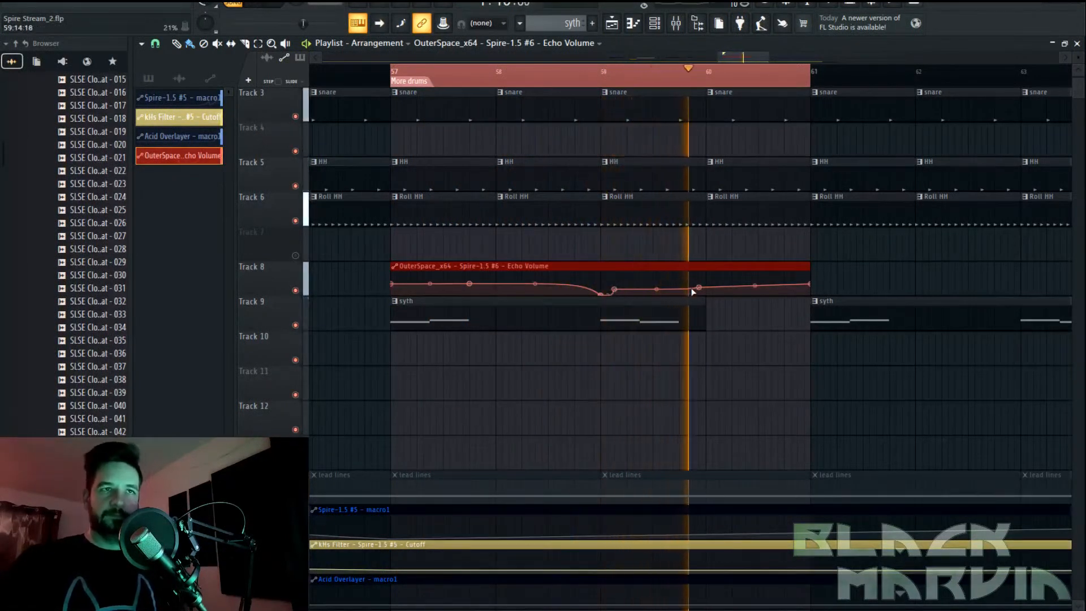
pyautogui.moveTo(699, 287); pyautogui.dragTo(699, 286)
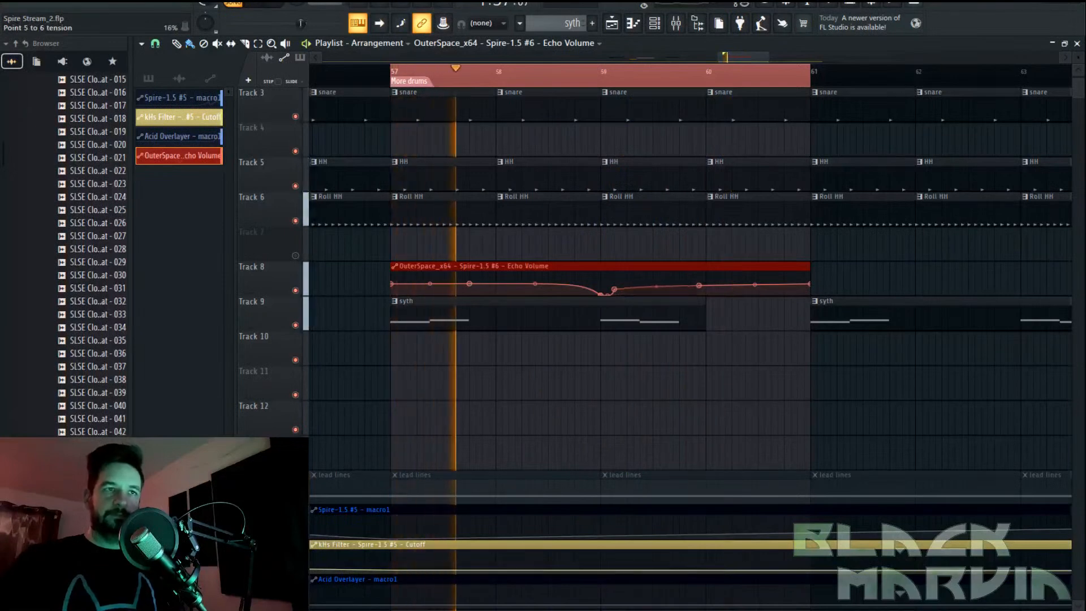
pyautogui.press('space')
pyautogui.press('space')
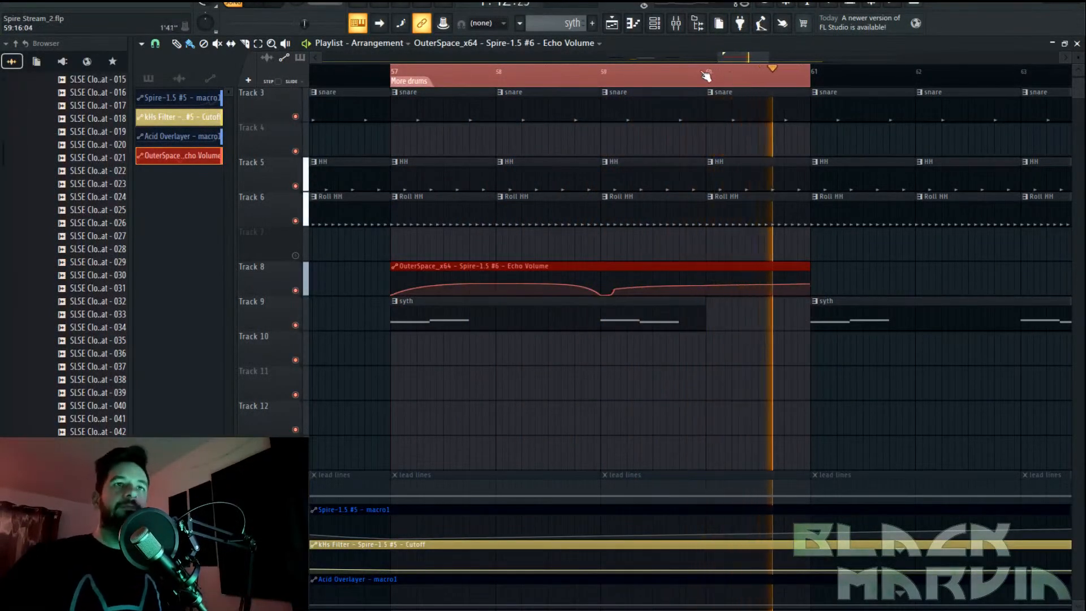
# Clear the time selection, copy the Echo Volume automation clip to bar 61 on Track 8, and save the project
pyautogui.click(559, 65)
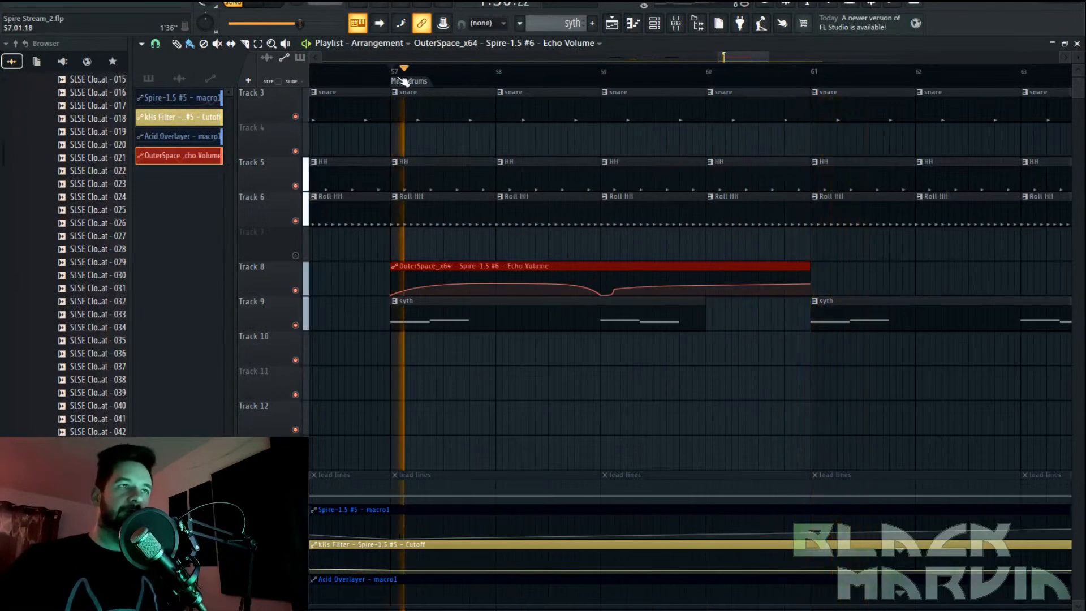
pyautogui.click(837, 269)
pyautogui.moveTo(837, 268); pyautogui.dragTo(831, 268)
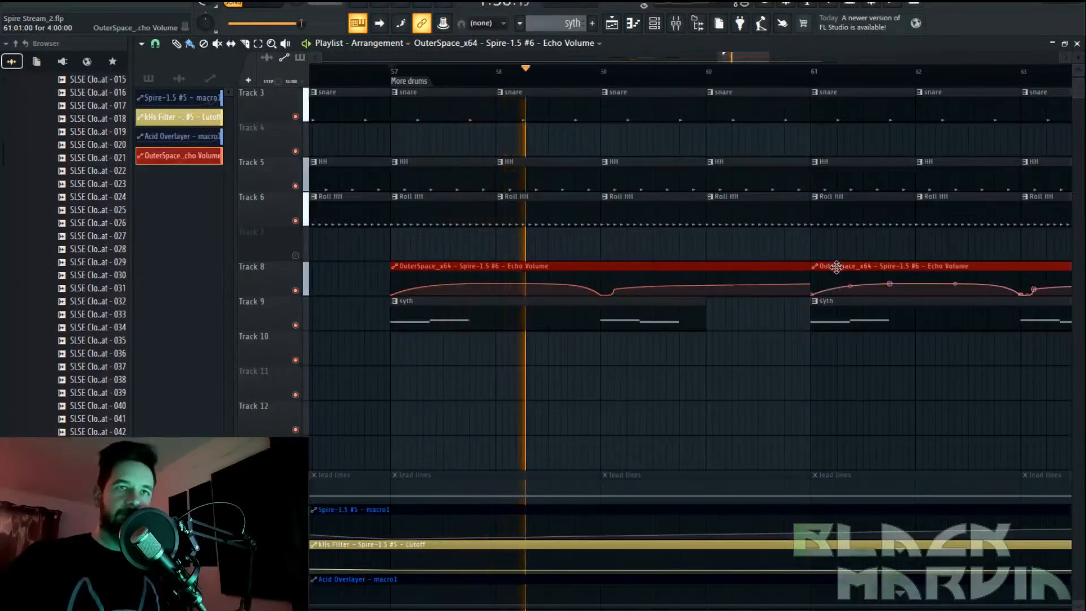
pyautogui.hotkey('ctrl', 's')
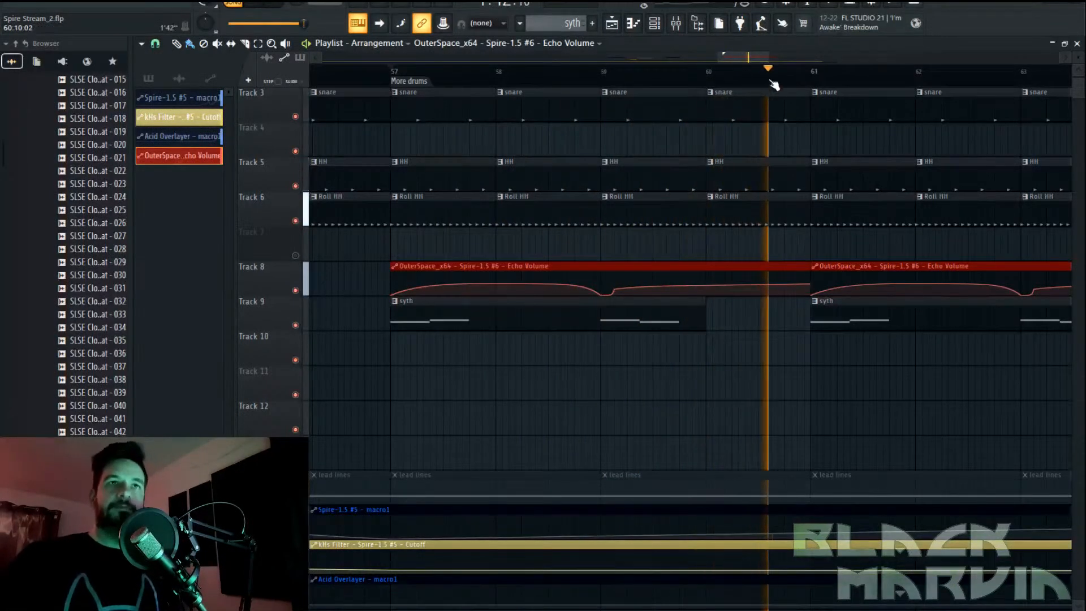
# Place another syth pattern clip at bar 65 on Track 9 and replay the transition into the More drums section
pyautogui.moveTo(744, 58); pyautogui.dragTo(771, 65)
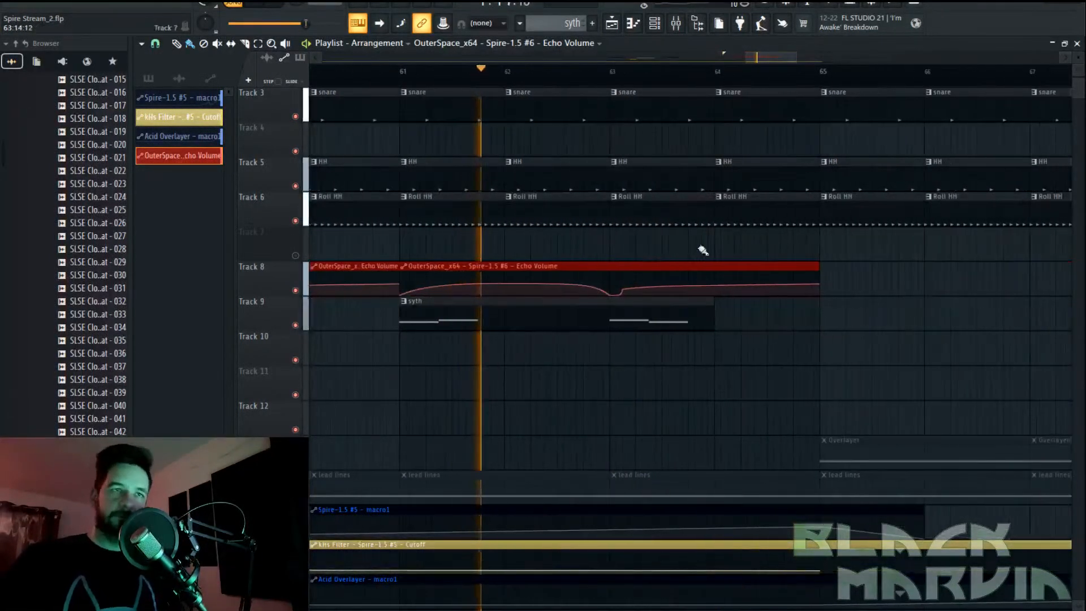
pyautogui.click(686, 310)
pyautogui.click(829, 312)
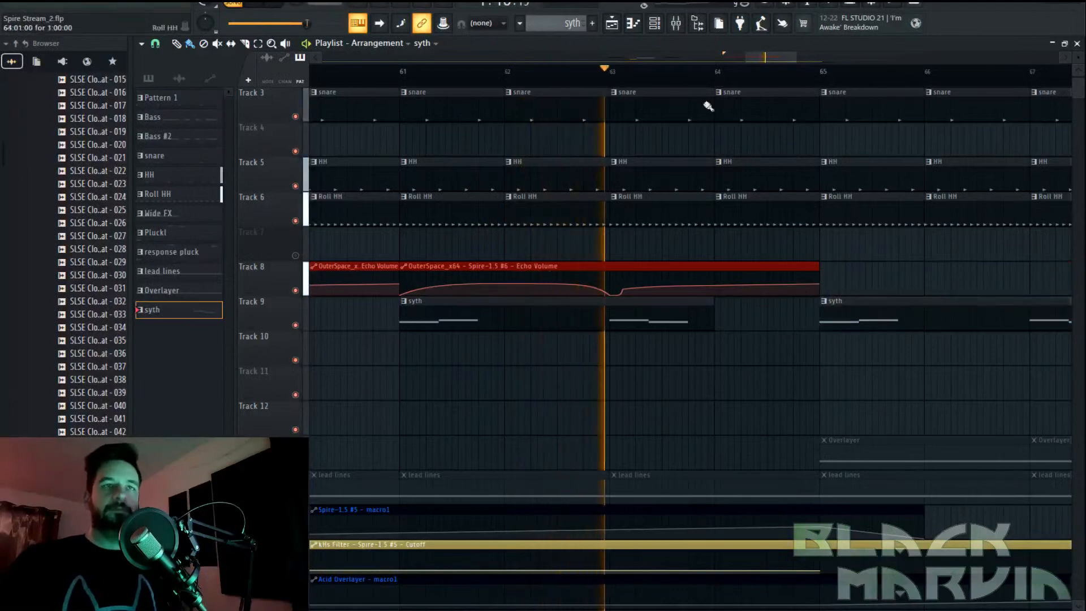
pyautogui.scroll(-4, 686, 73)
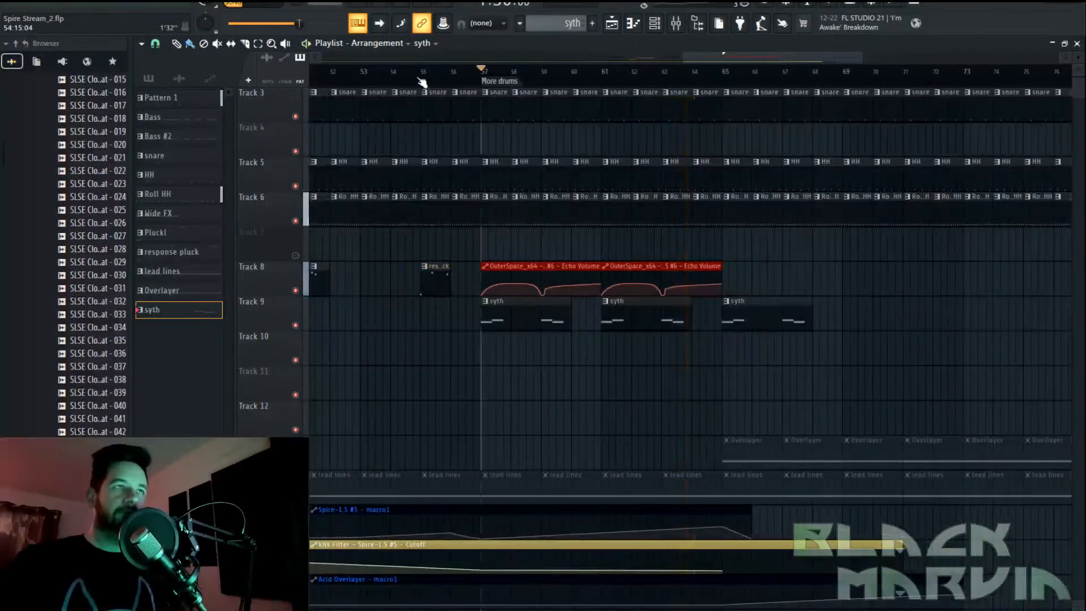
pyautogui.press('space')
pyautogui.press('space')
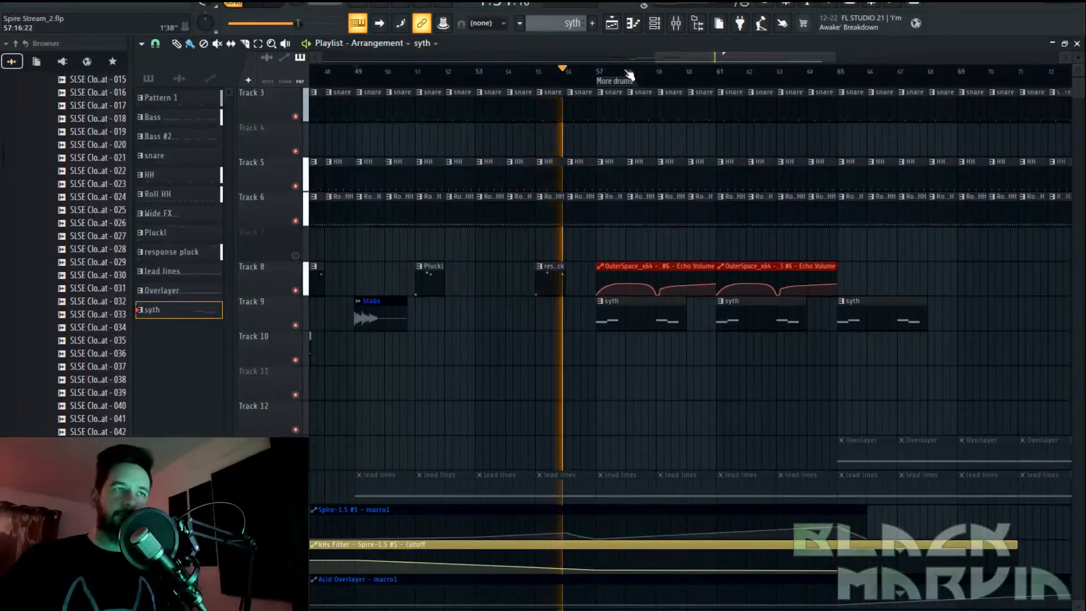
pyautogui.scroll(-3, 616, 75)
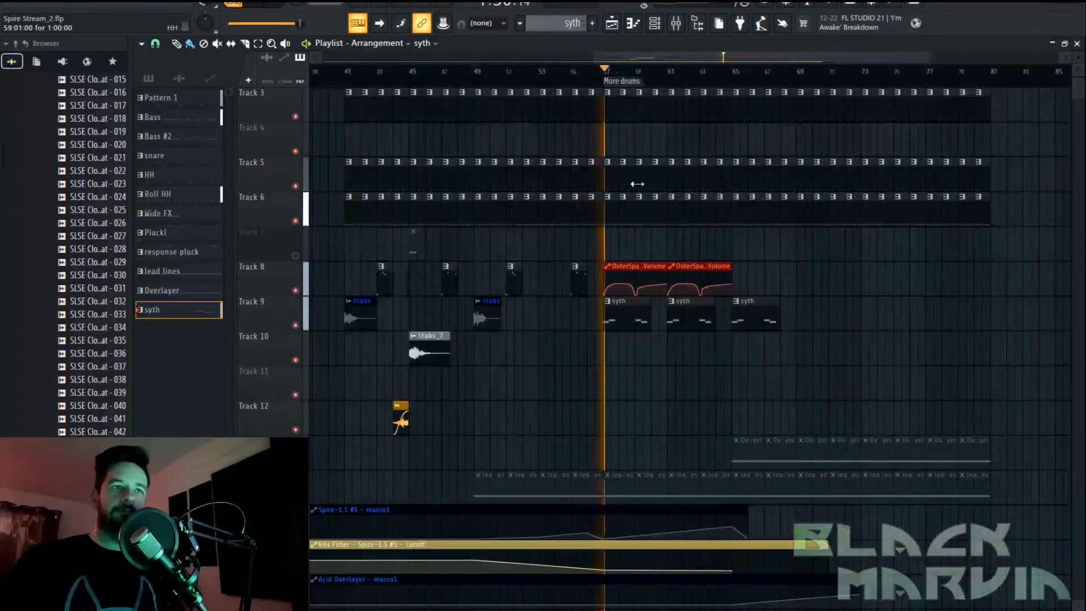
# Add a syth clip at bar 69 and copy the Echo Volume automation clips to bars 65 and 69
pyautogui.click(512, 275)
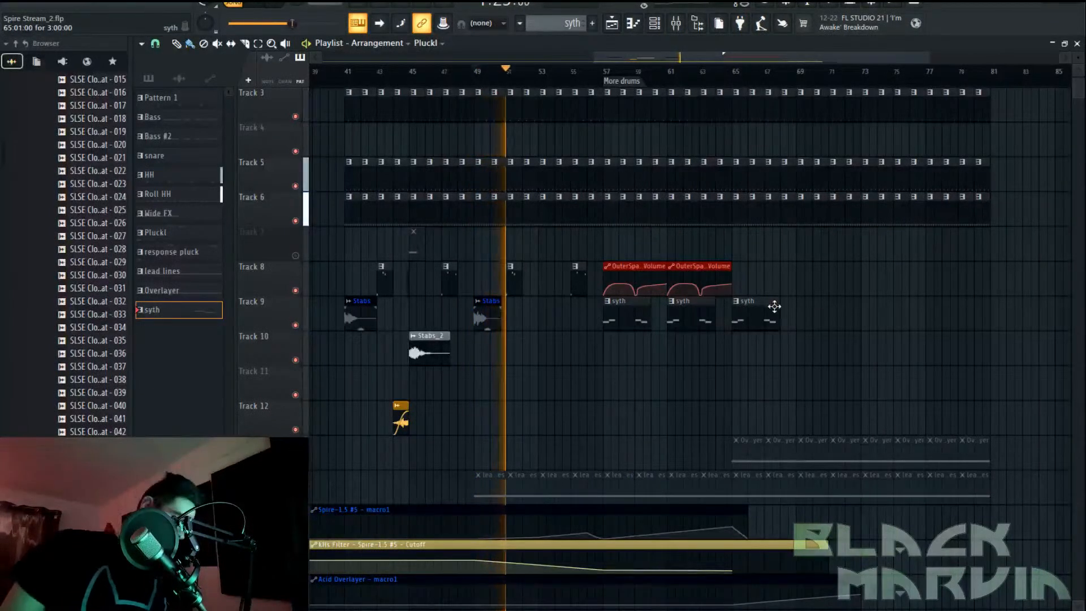
pyautogui.click(797, 313)
pyautogui.moveTo(807, 312); pyautogui.dragTo(814, 313)
pyautogui.moveTo(776, 280); pyautogui.dragTo(753, 268)
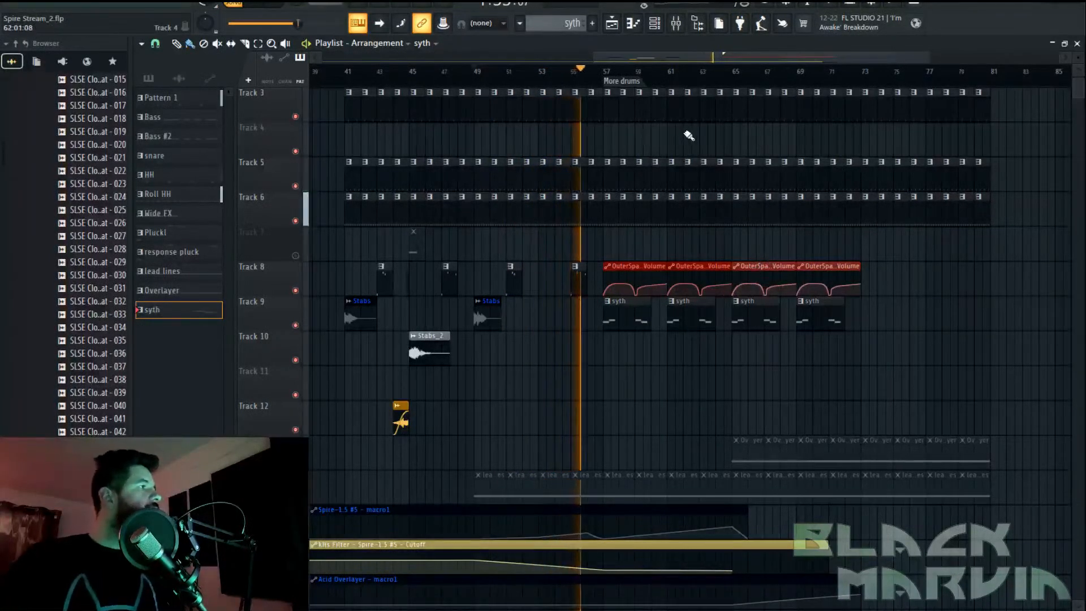
pyautogui.scroll(3, 718, 56)
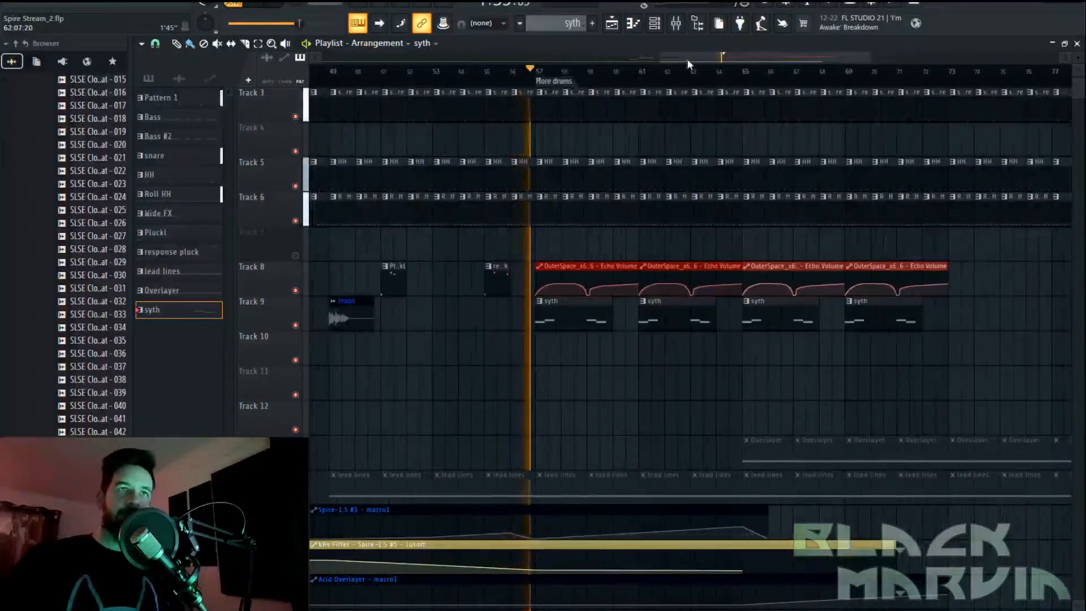
# Select all four syth clips with their Echo Volume automation clips and move them down to Tracks 11 and 10
pyautogui.moveTo(687, 59); pyautogui.dragTo(660, 59)
pyautogui.moveTo(1060, 253); pyautogui.dragTo(650, 353)
pyautogui.moveTo(650, 266); pyautogui.dragTo(648, 333)
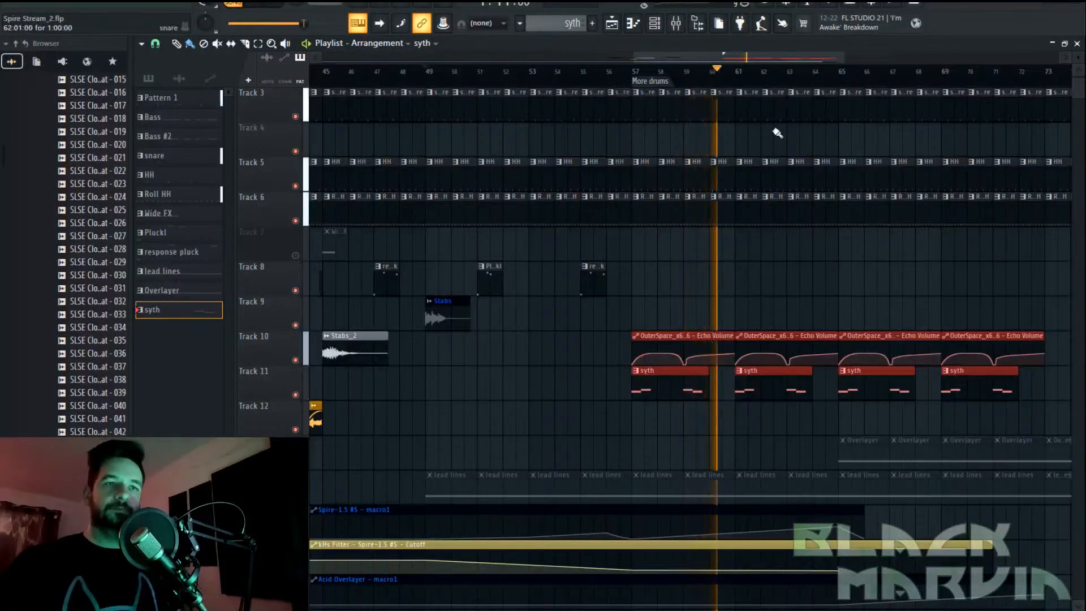
# Stop playback and open the channel rack with all channels listed
pyautogui.scroll(-5, 775, 113)
pyautogui.press('space')
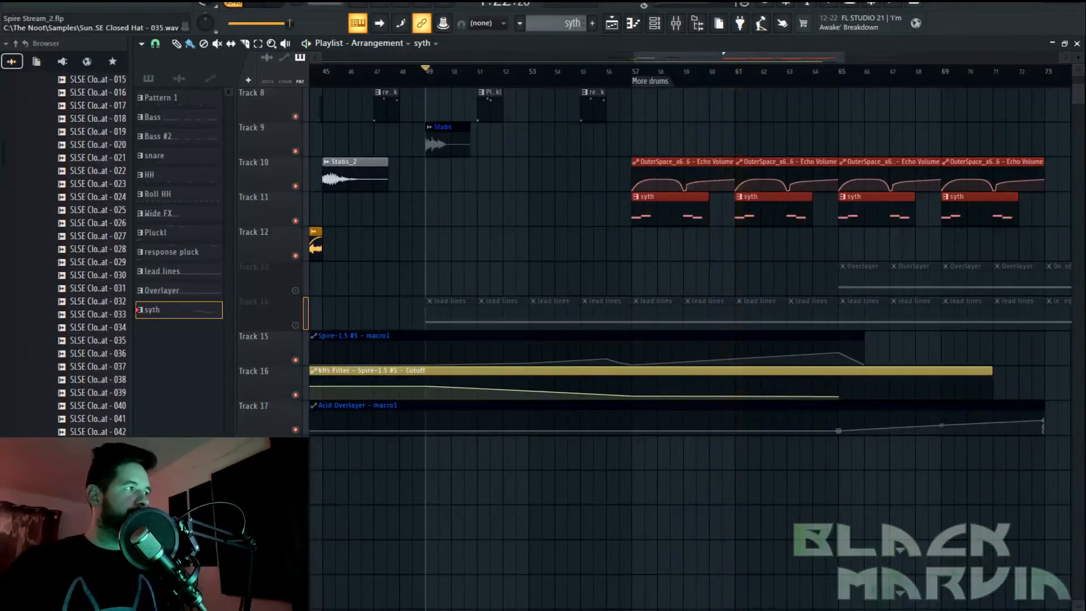
pyautogui.click(673, 25)
pyautogui.click(238, 59)
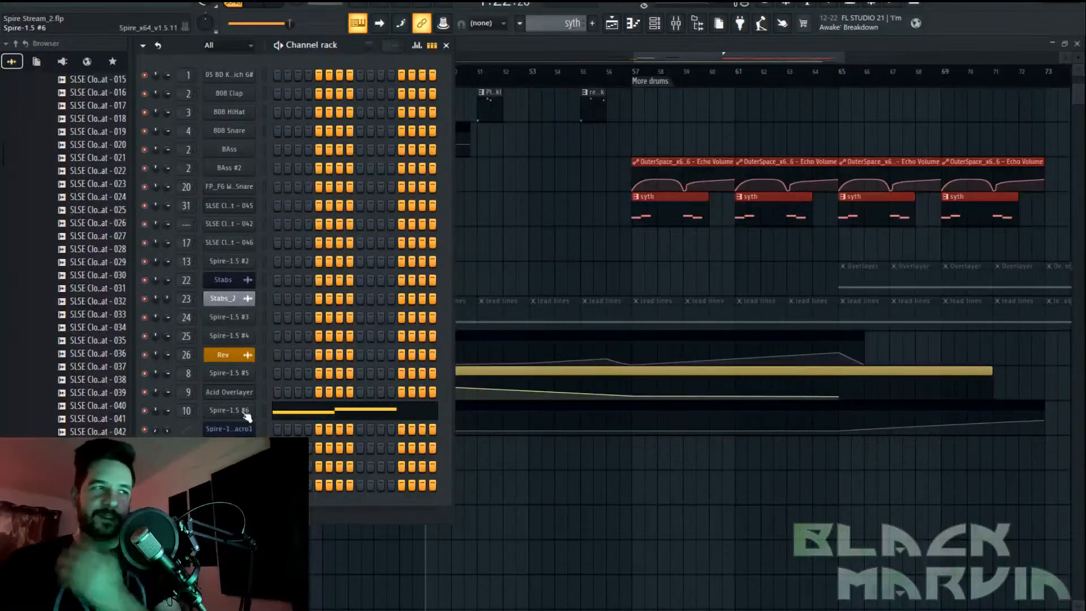
# Create an automation clip for macro1 of the Spire-1.5 #6 synth
pyautogui.click(245, 411)
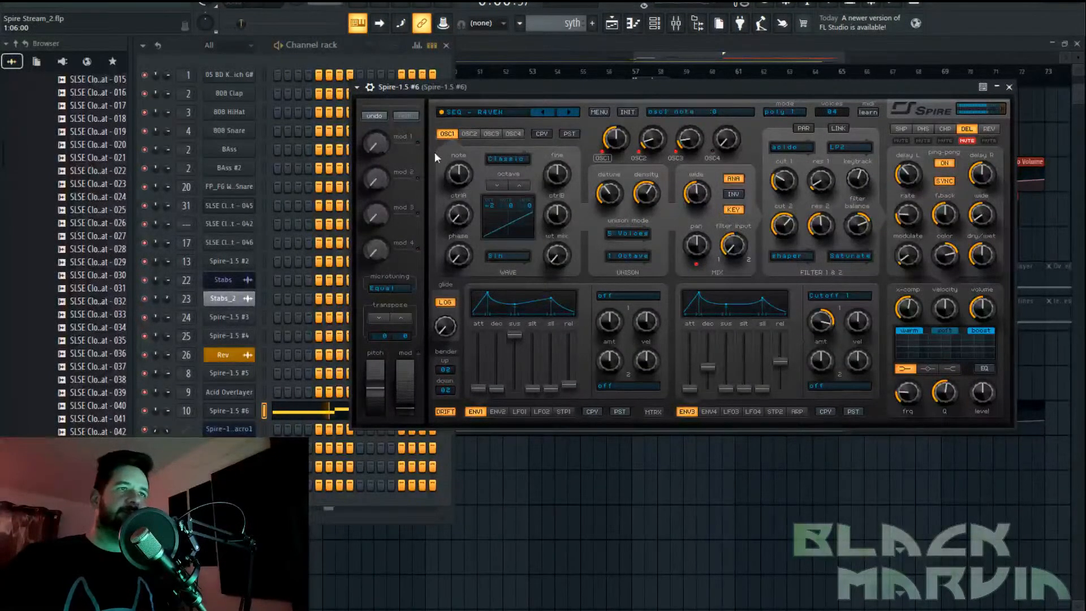
pyautogui.click(151, 5)
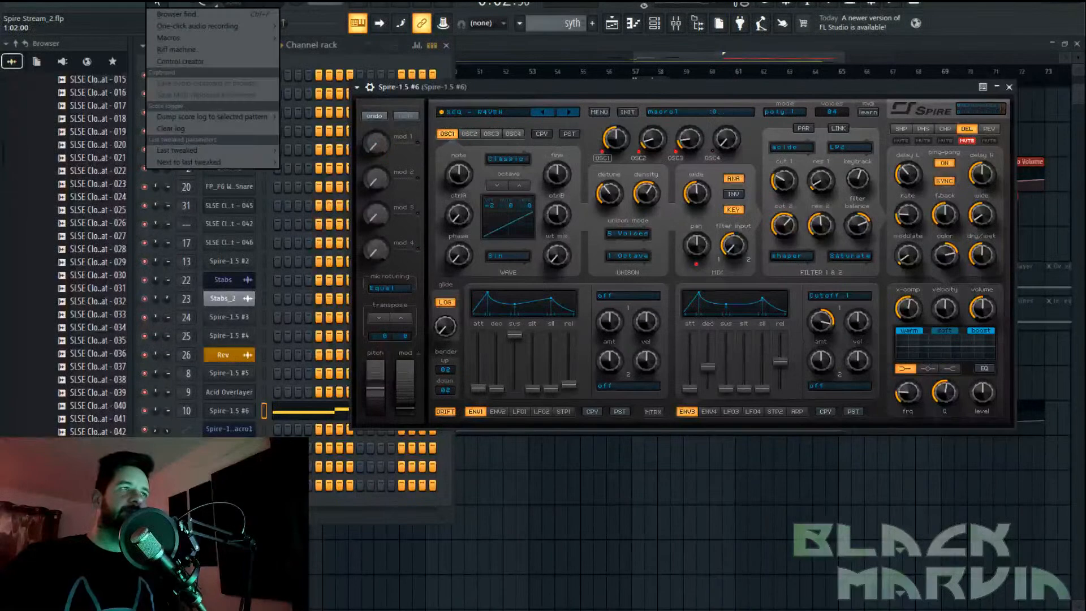
pyautogui.moveTo(205, 151)
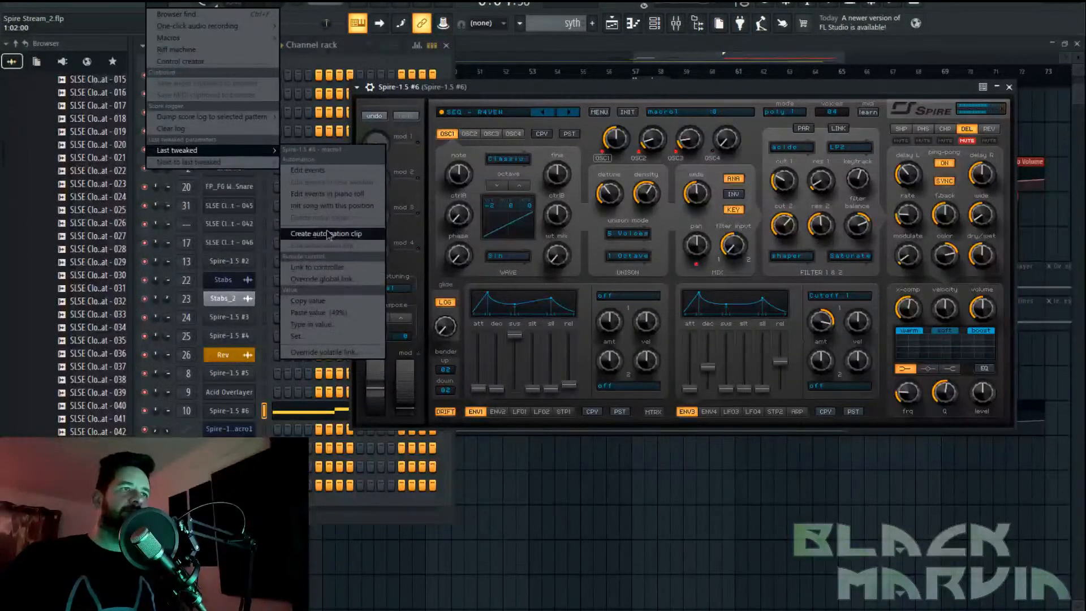
pyautogui.click(329, 234)
pyautogui.click(518, 52)
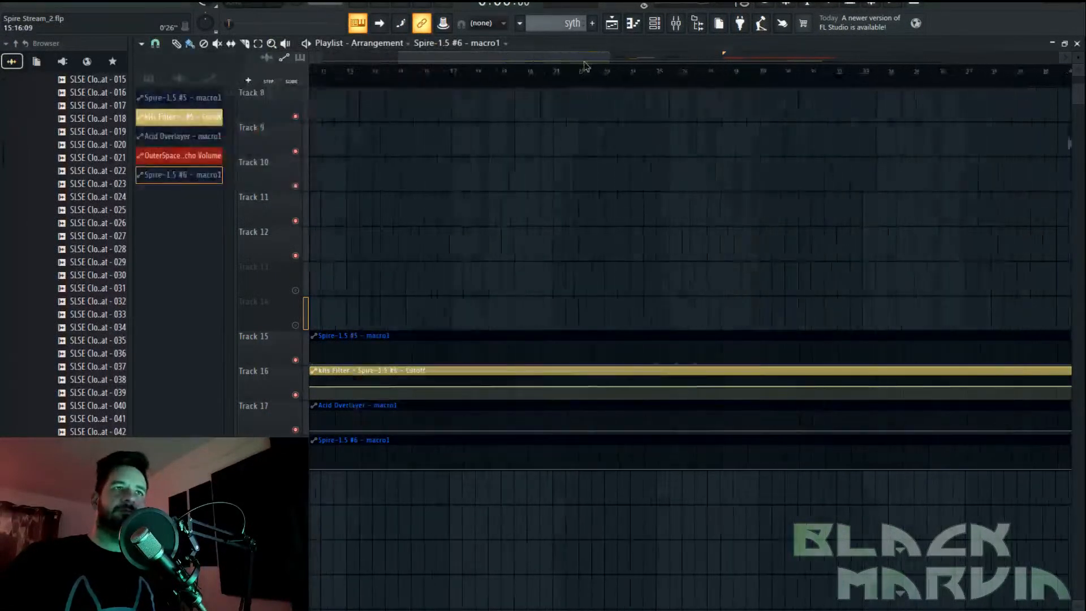
# Shape gentle rises in the Spire-1.5 #6 macro1 automation between bars 56 and 65, about 16% at bar 58 and 18% at bar 63
pyautogui.scroll(-5, 707, 72)
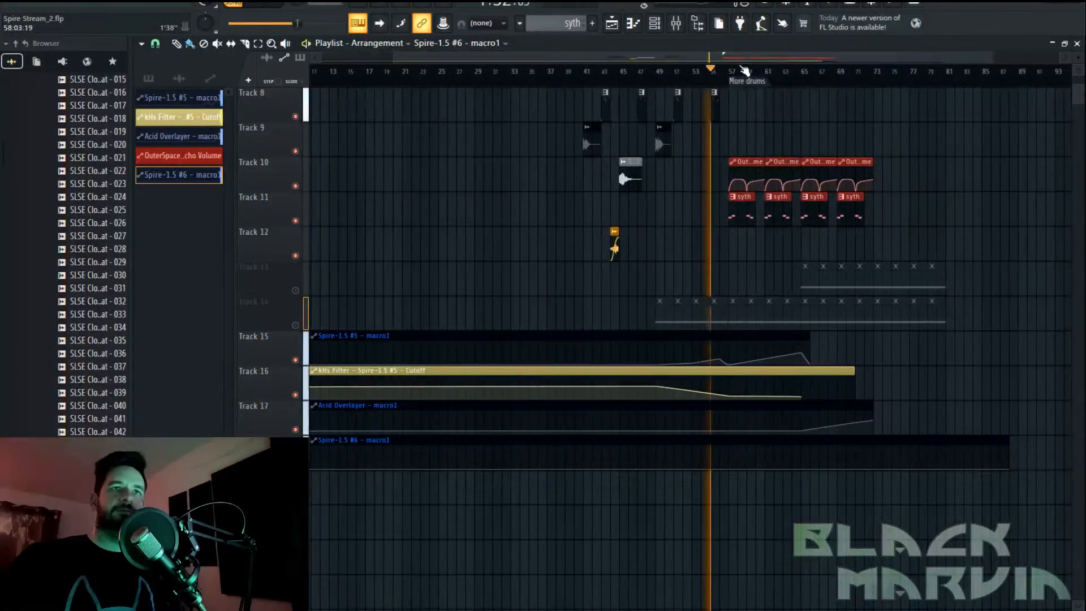
pyautogui.moveTo(744, 69); pyautogui.dragTo(851, 68)
pyautogui.press('space')
pyautogui.scroll(3, 665, 74)
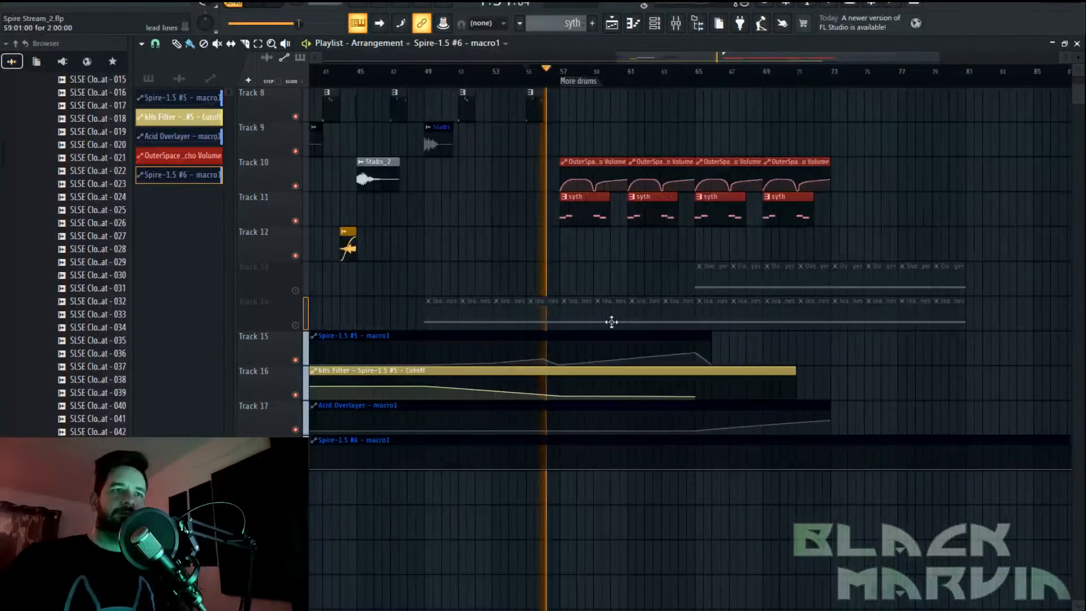
pyautogui.rightClick(579, 459)
pyautogui.moveTo(578, 459); pyautogui.dragTo(578, 466)
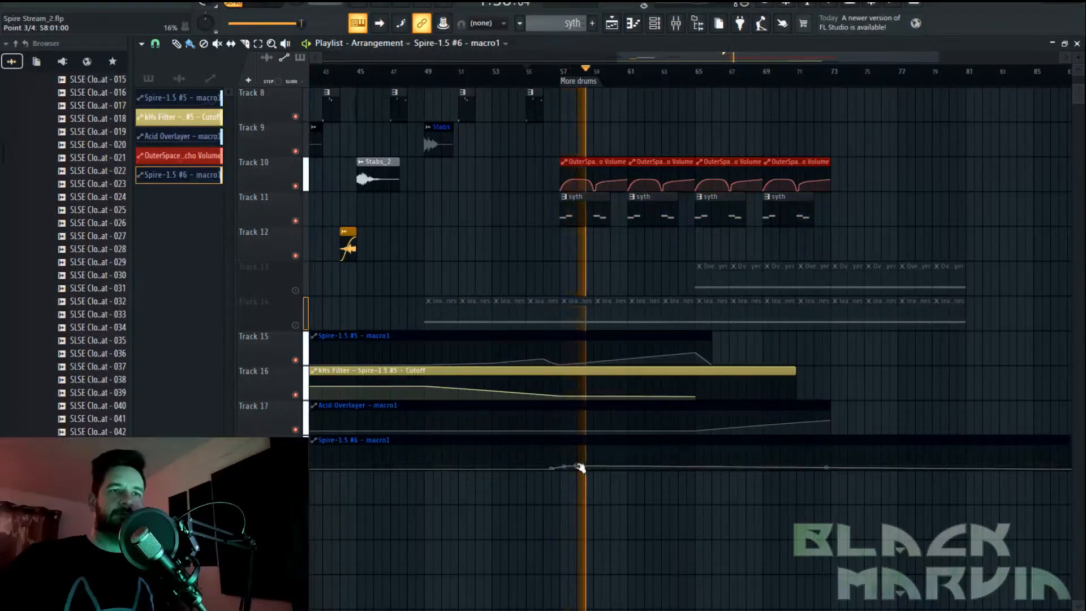
pyautogui.rightClick(630, 468)
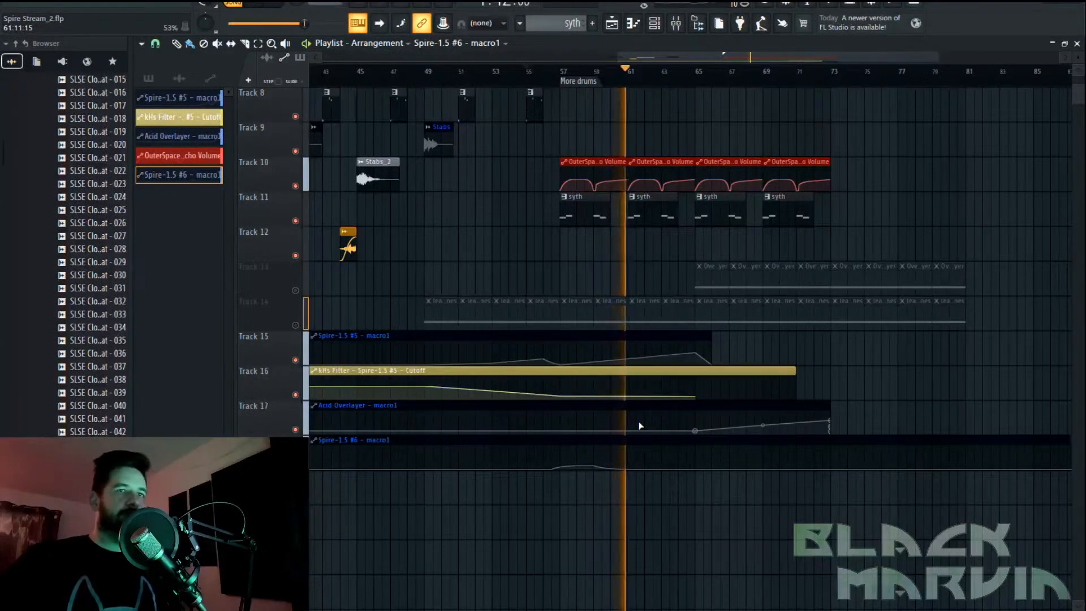
pyautogui.rightClick(662, 467)
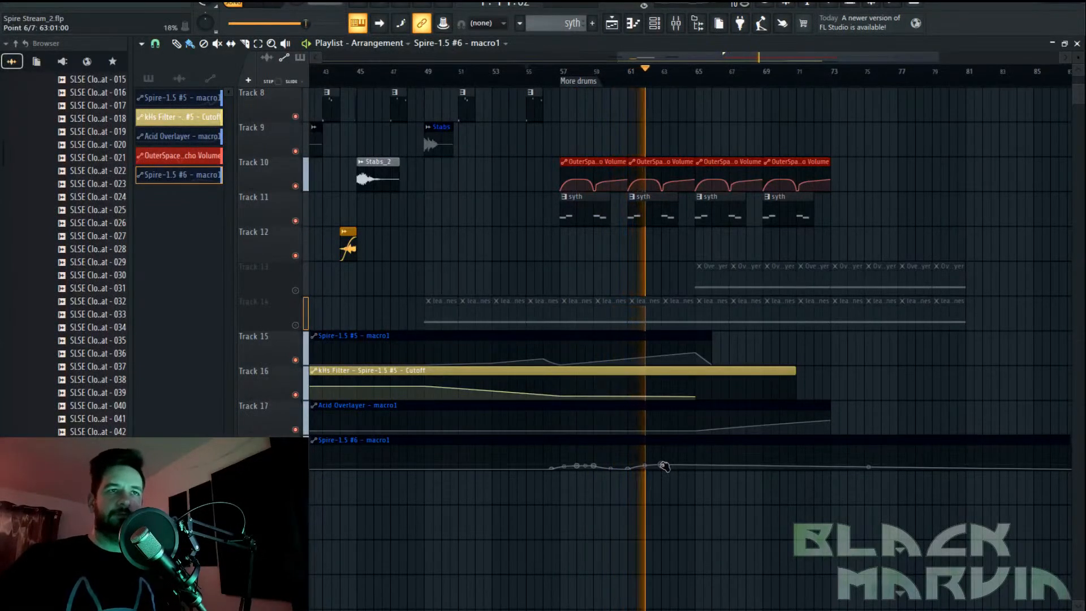
pyautogui.rightClick(701, 465)
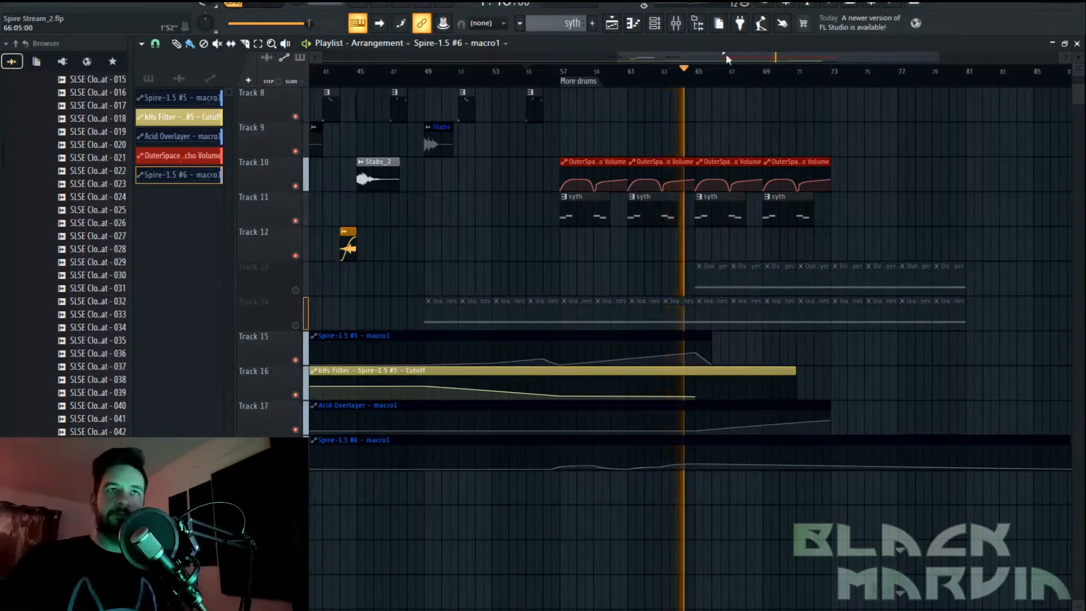
# Extend the Spire-1.5 #6 macro1 curve with small rises at bars 67 and 70 while replaying from More drums
pyautogui.scroll(3, 727, 72)
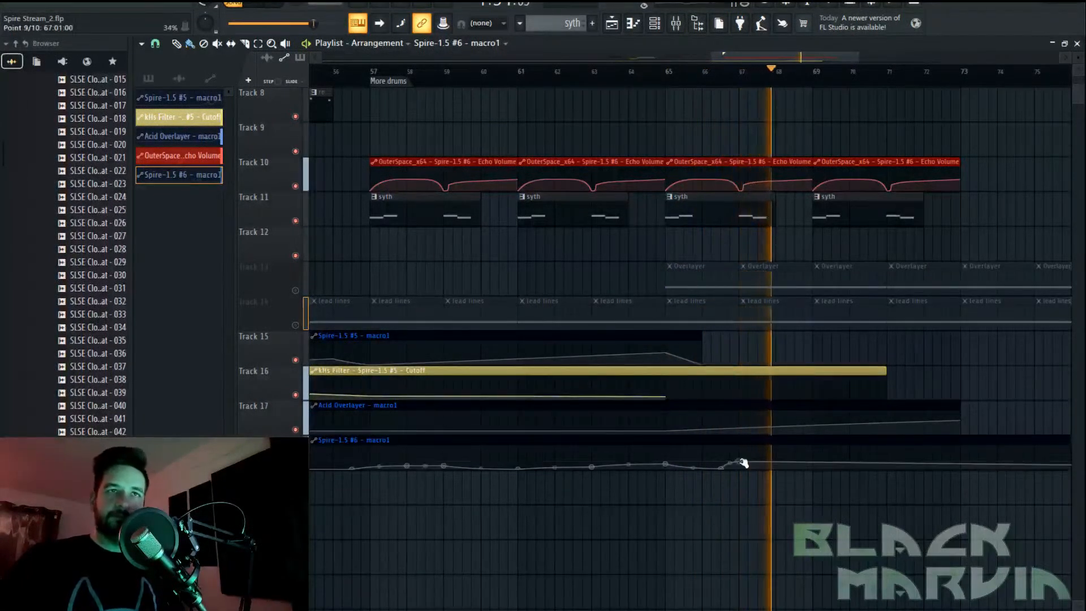
pyautogui.press('space')
pyautogui.click(371, 76)
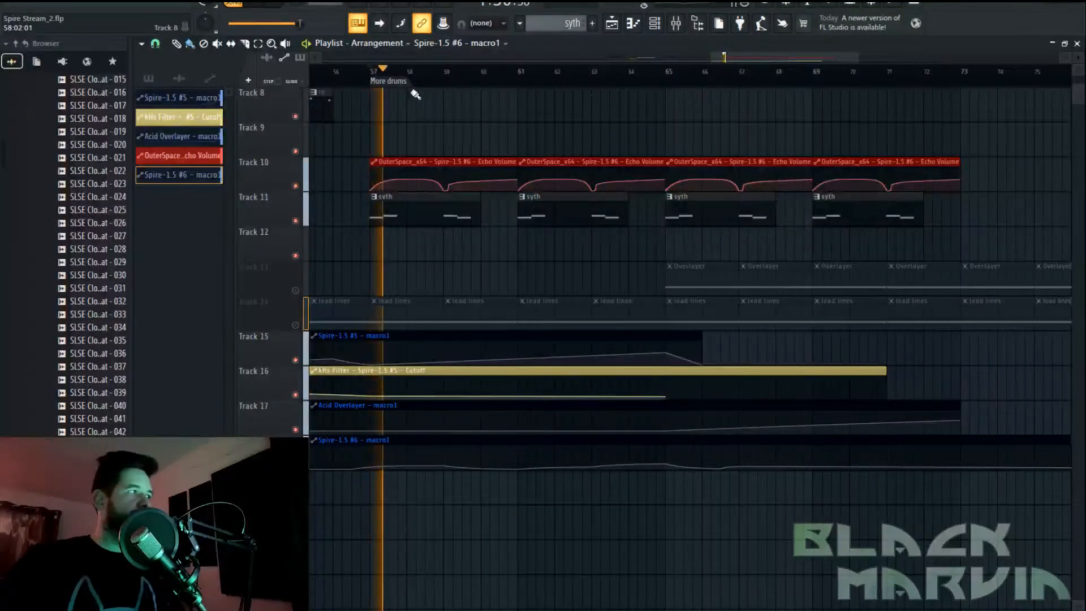
pyautogui.hscroll(3, 815, 215)
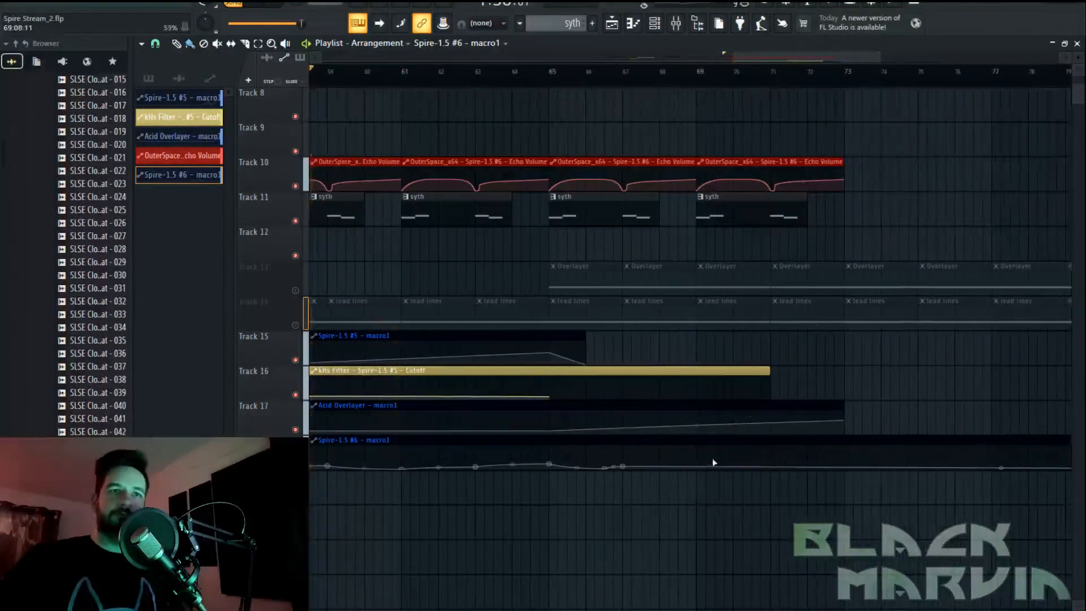
pyautogui.click(733, 467)
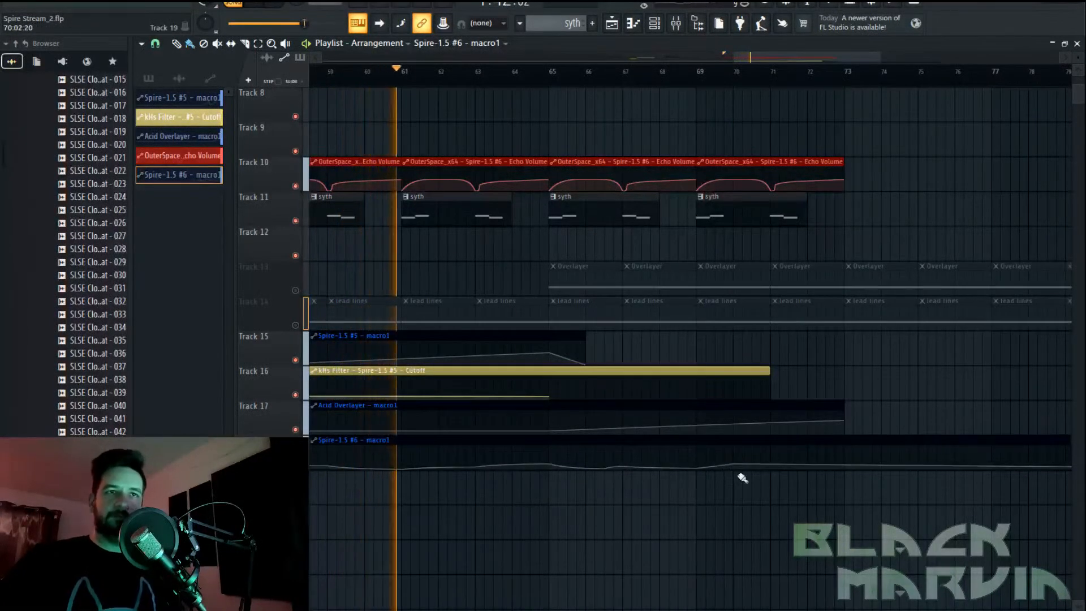
pyautogui.click(771, 467)
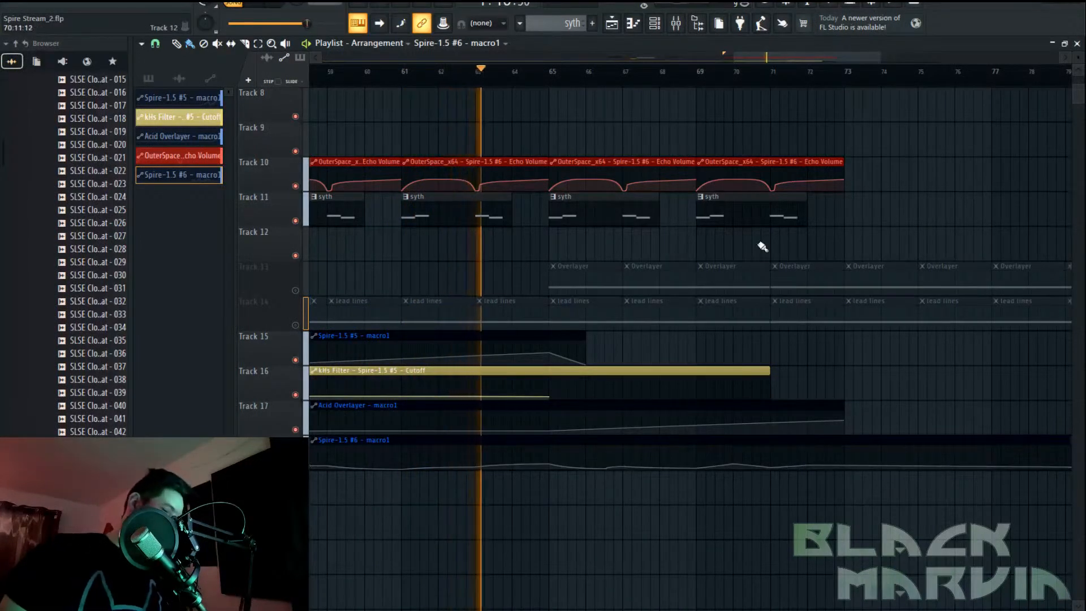
# Shorten the syth clips at bars 57 and 61 to two bars and one bar, and delete those at bars 65 and 69
pyautogui.scroll(5, 844, 274)
pyautogui.scroll(2, 844, 274)
pyautogui.scroll(-2, 788, 73)
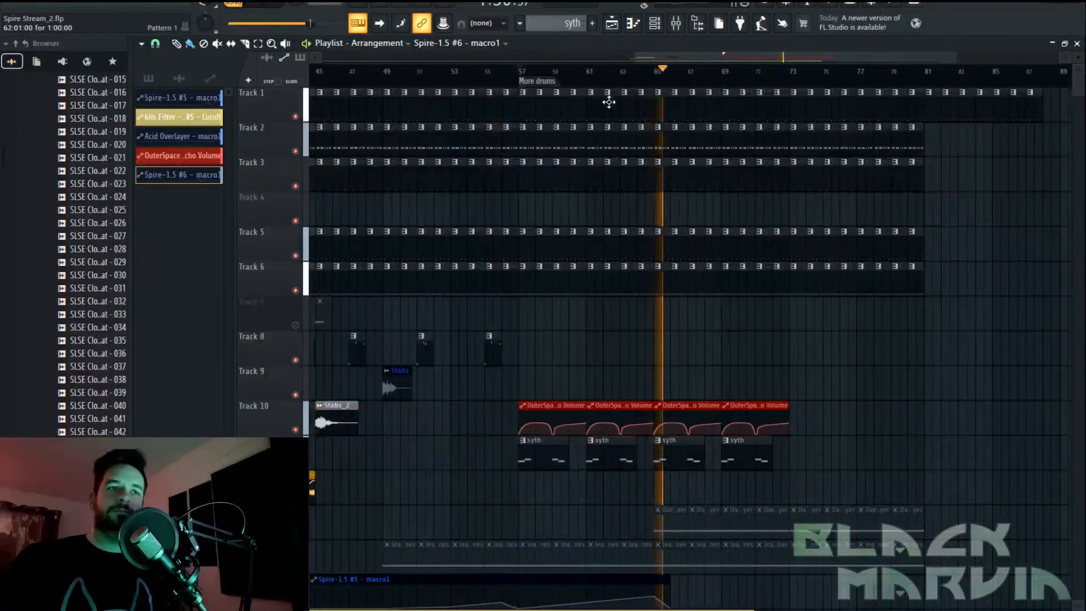
pyautogui.press('space')
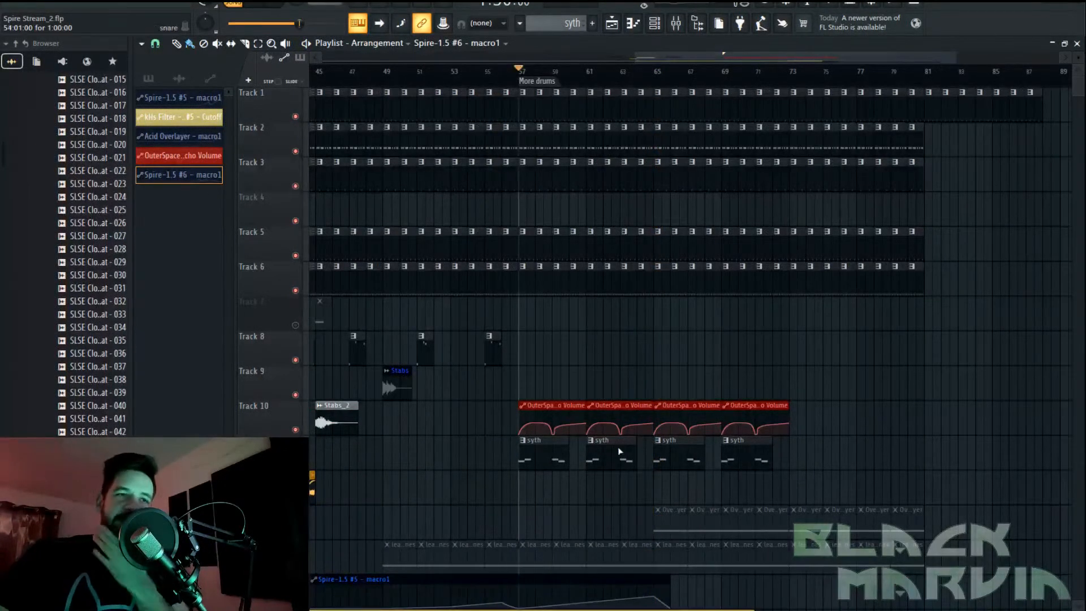
pyautogui.scroll(3, 552, 82)
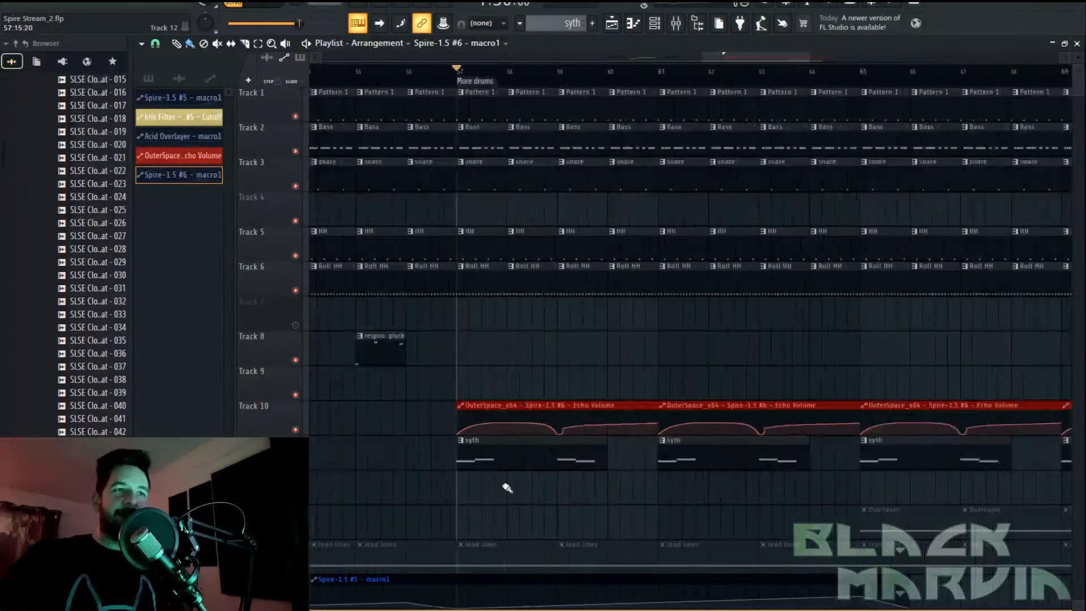
pyautogui.click(526, 459)
pyautogui.doubleClick(569, 460)
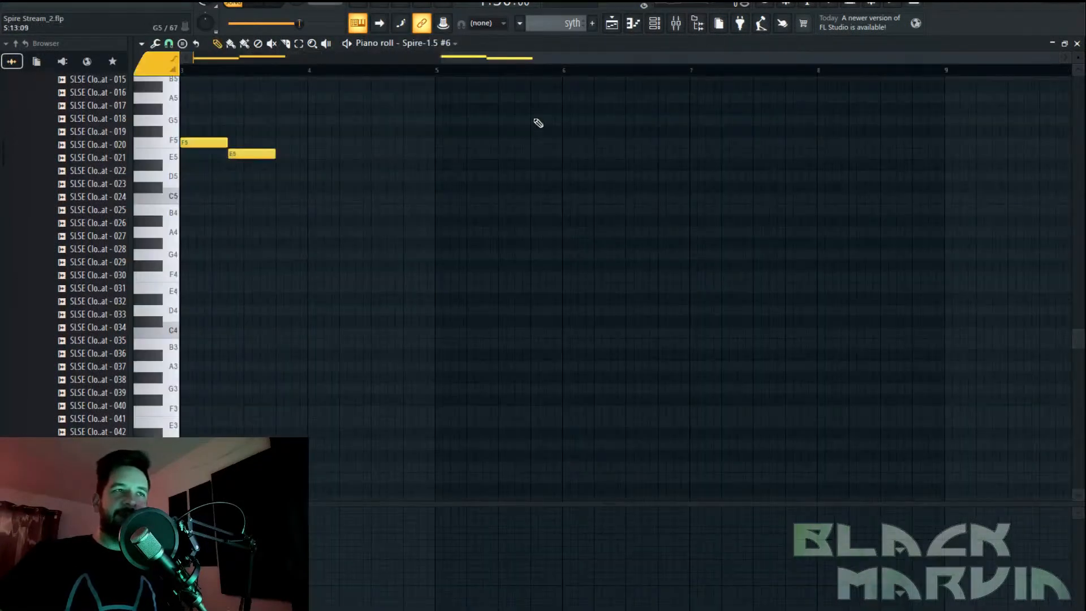
pyautogui.click(621, 23)
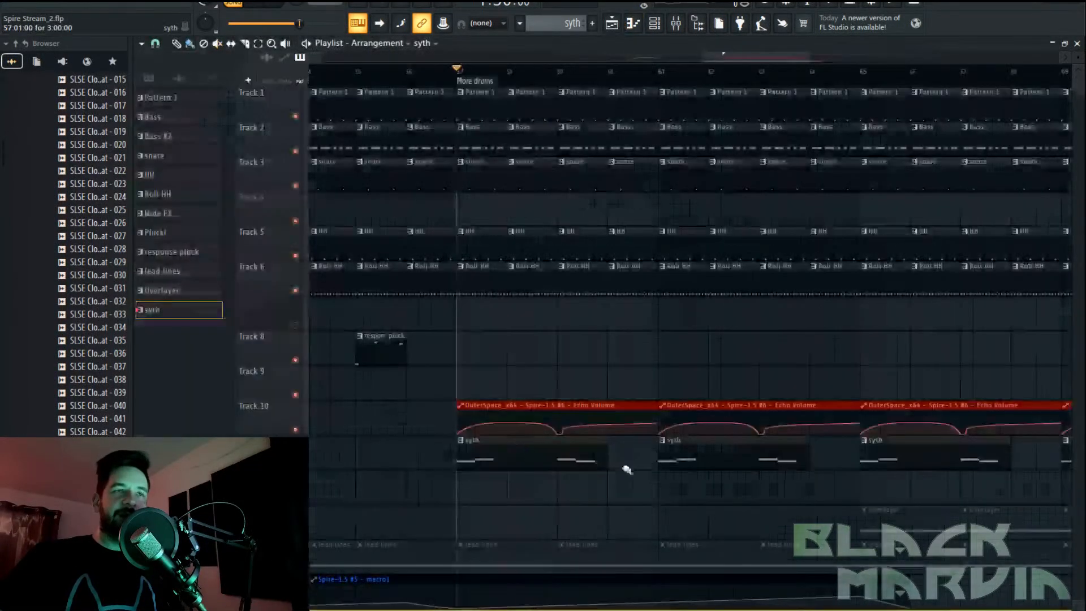
pyautogui.rightClick(663, 463)
pyautogui.rightClick(868, 460)
pyautogui.rightClick(1066, 459)
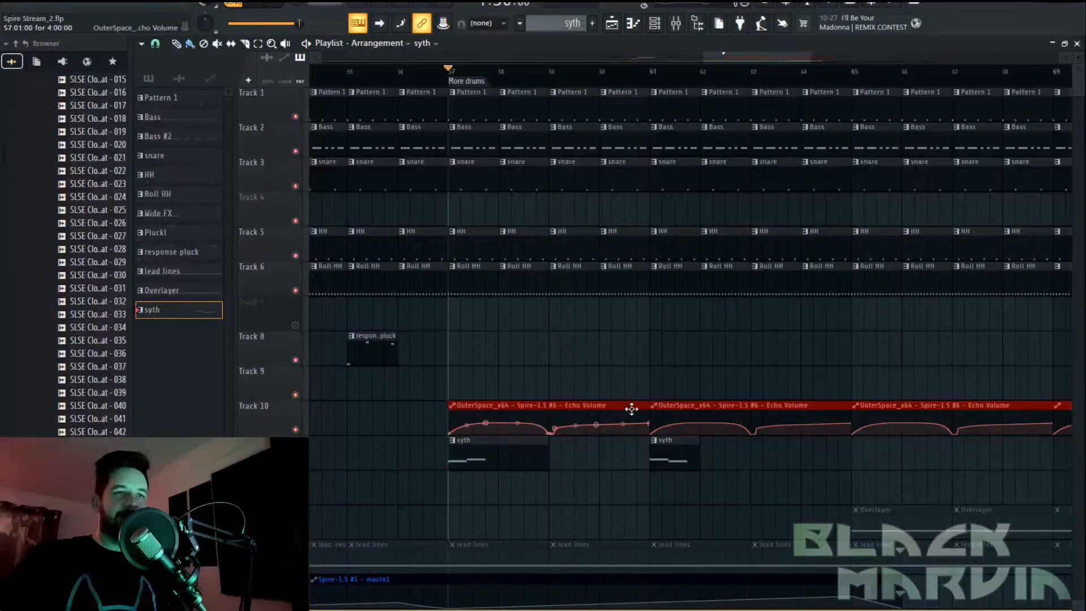
# Shorten the Echo Volume automation clip at bar 57 to about one and a half bars and replay the section
pyautogui.moveTo(530, 413); pyautogui.dragTo(522, 413)
pyautogui.press('space')
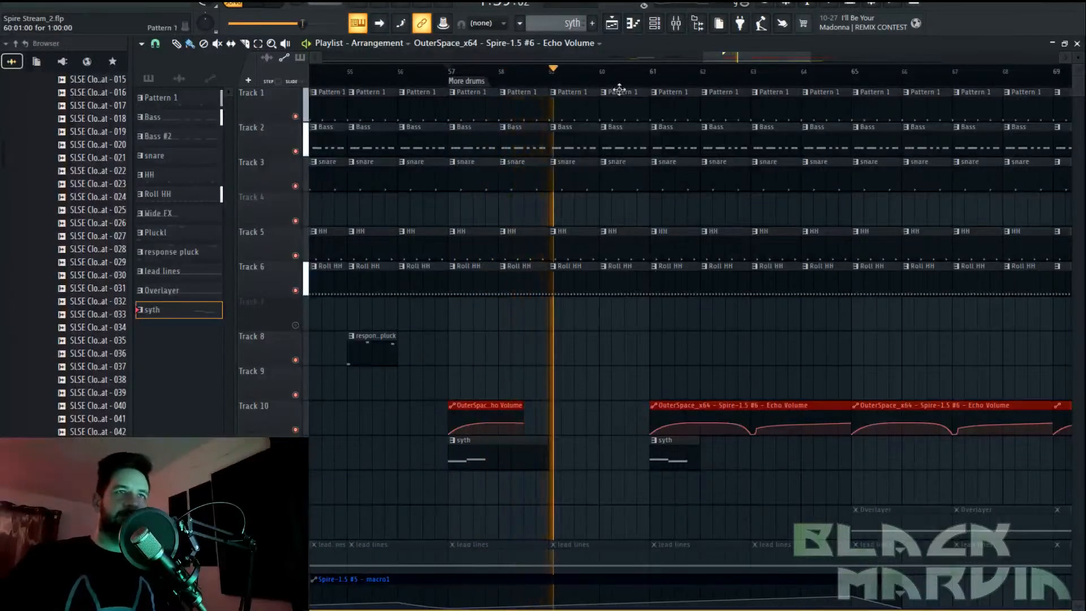
pyautogui.scroll(-5, 650, 80)
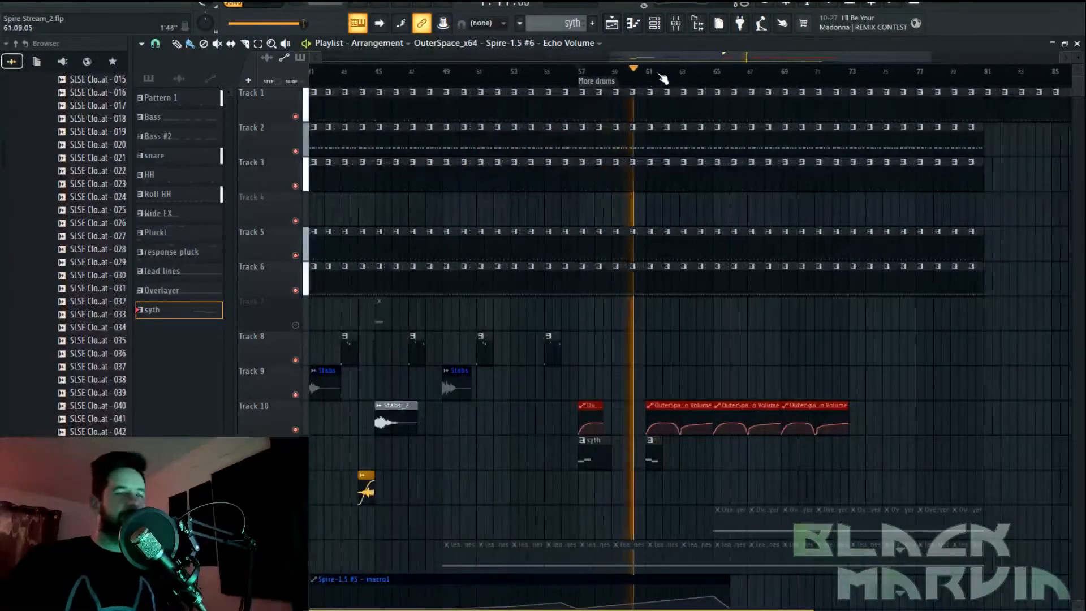
pyautogui.moveTo(674, 58); pyautogui.dragTo(687, 58)
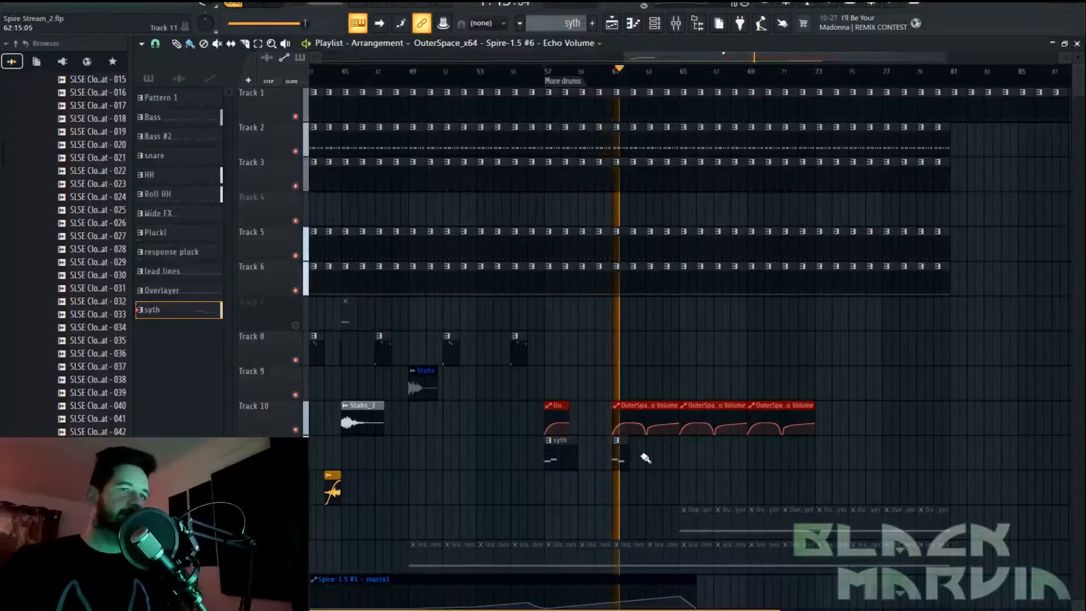
# Replace the long Echo Volume clips from bar 61 onward with one shortened copy at bar 61 and stop playback
pyautogui.rightClick(673, 418)
pyautogui.rightClick(713, 419)
pyautogui.rightClick(806, 422)
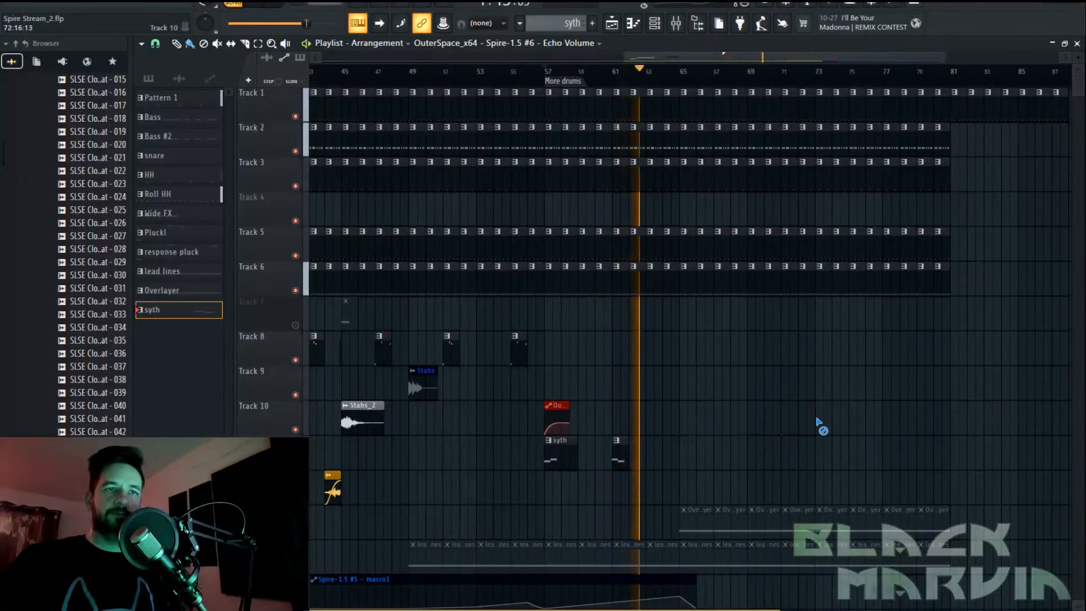
pyautogui.click(619, 419)
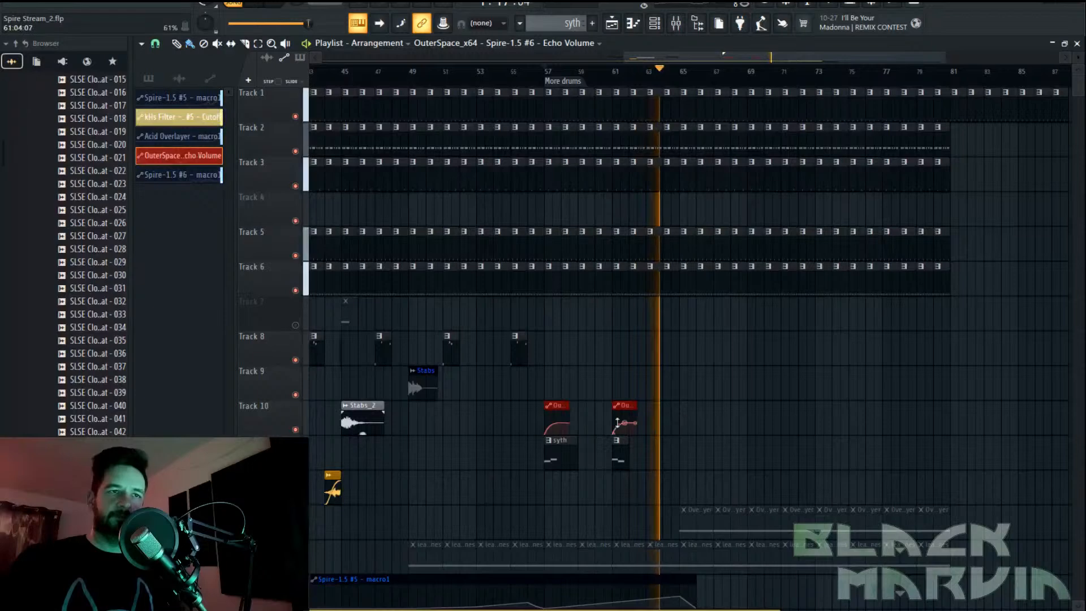
pyautogui.click(619, 447)
pyautogui.press('space')
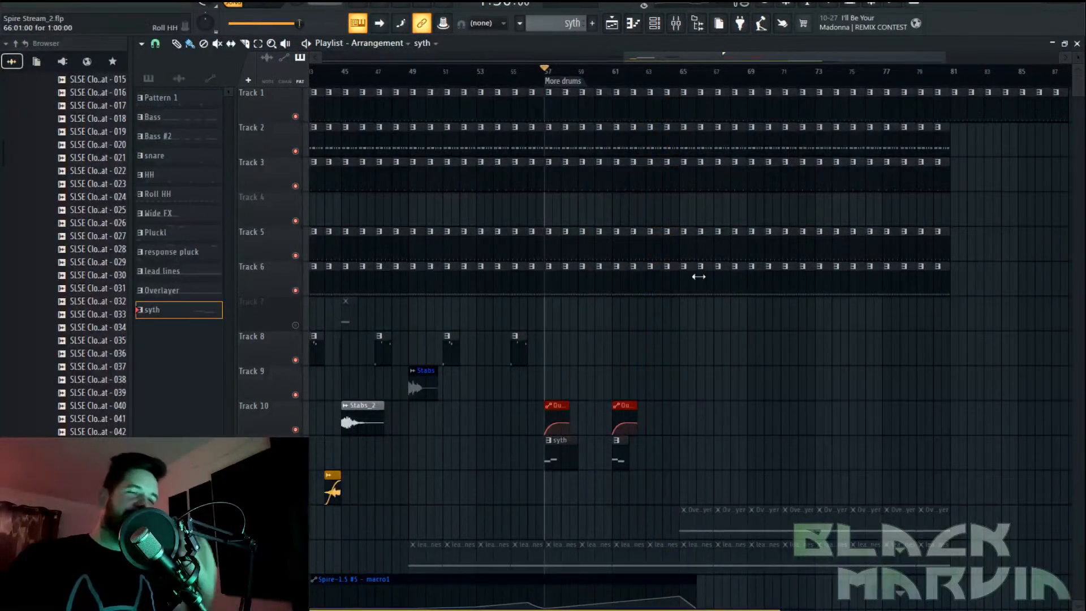
# Copy the two syth clips and their Echo Volume automation clips to bars 65 and 69, and replay from More drums
pyautogui.click(553, 464)
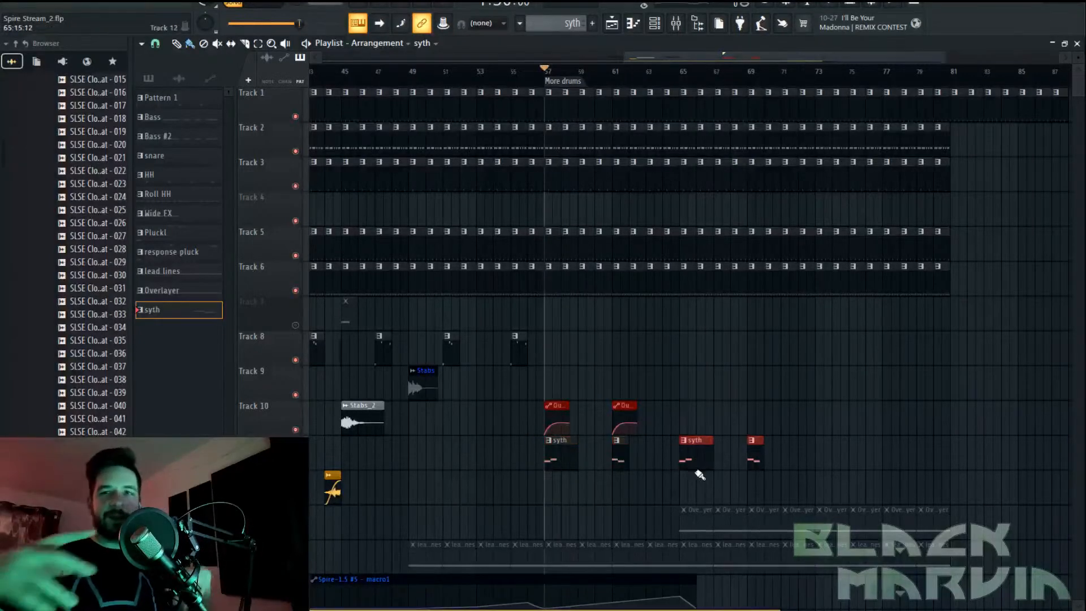
pyautogui.moveTo(746, 369); pyautogui.dragTo(562, 407)
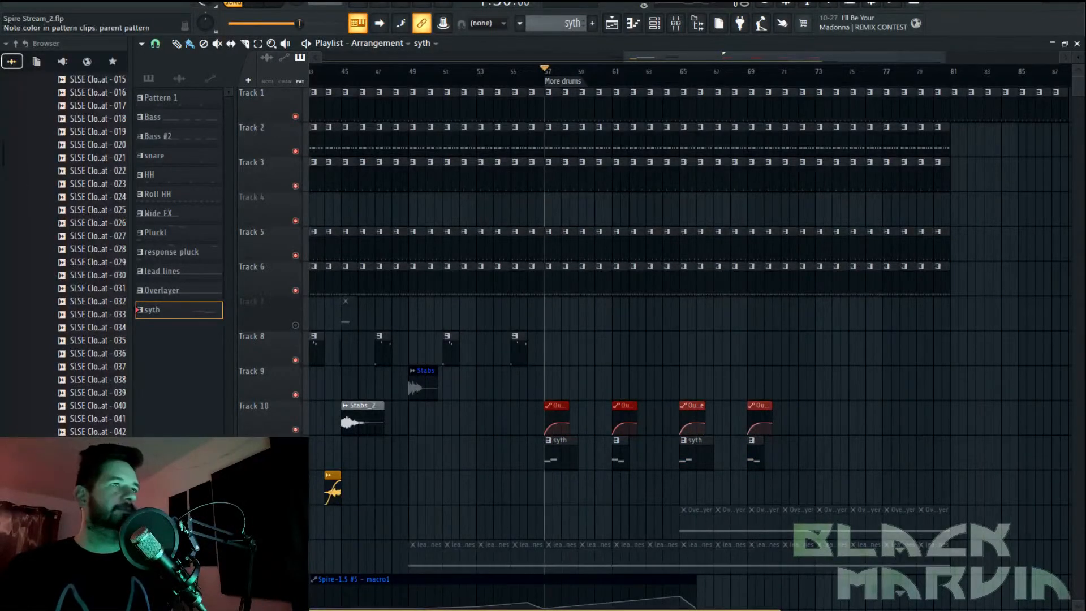
pyautogui.press('space')
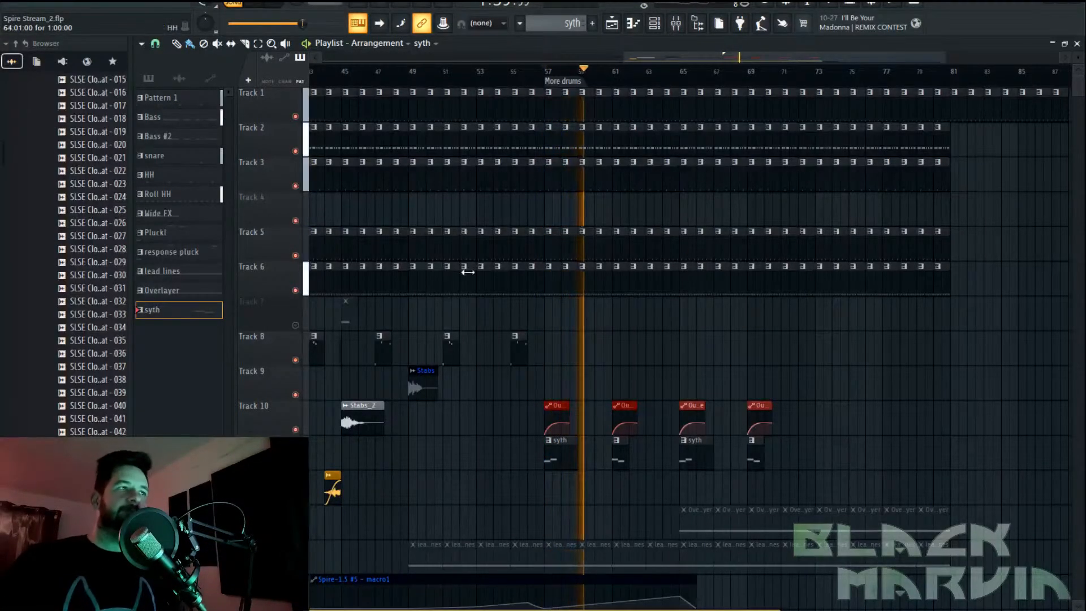
pyautogui.scroll(10, 105, 234)
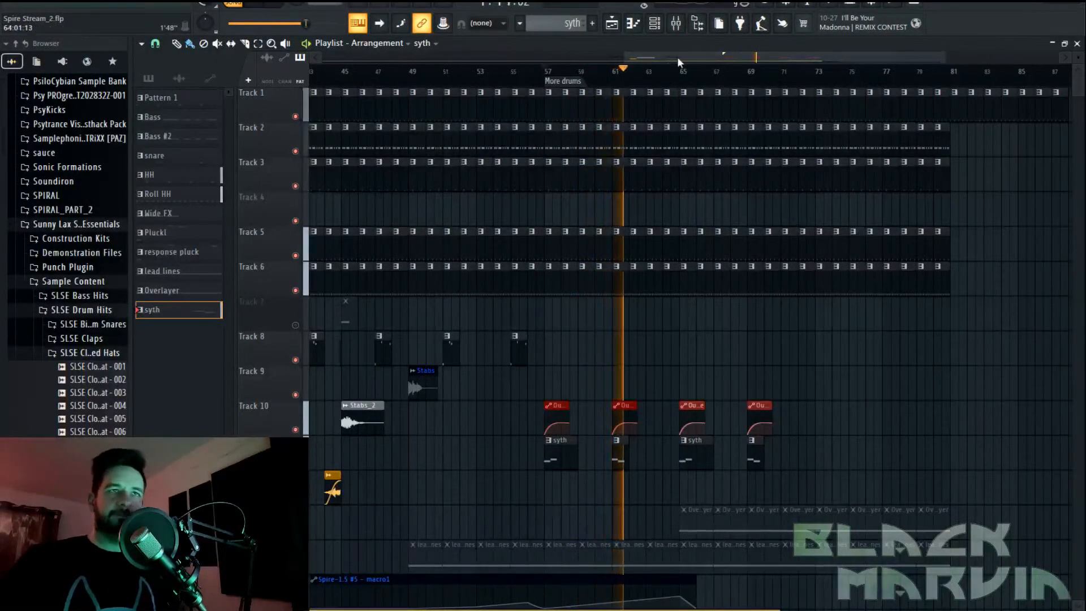
# Duplicate the four syth clips to start at bar 73 and add Echo Volume automation clips at bars 73, 77 and 81
pyautogui.moveTo(678, 62); pyautogui.dragTo(715, 62)
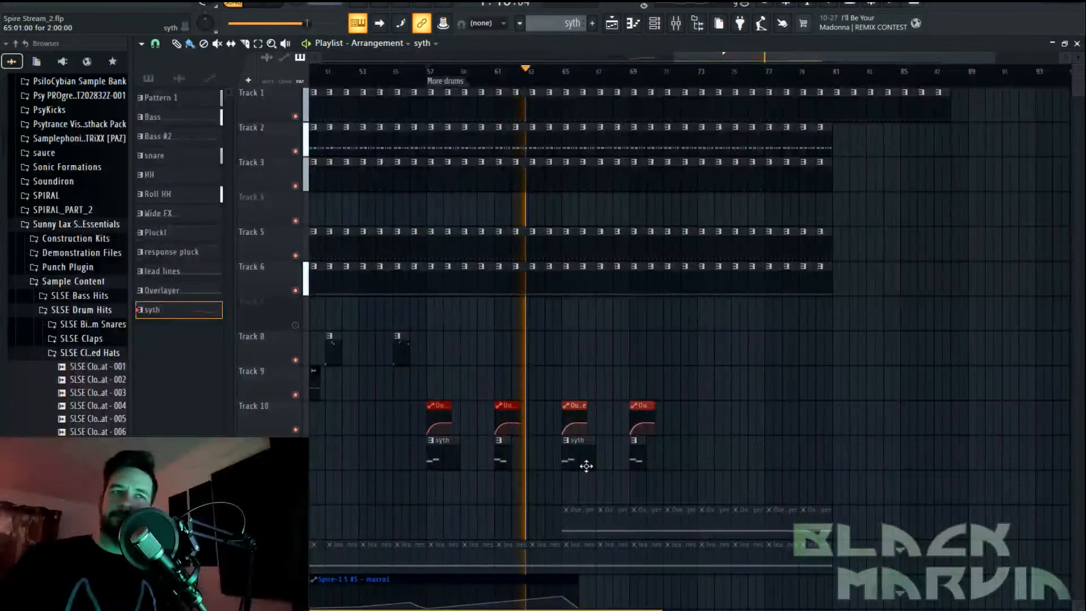
pyautogui.moveTo(695, 436); pyautogui.dragTo(427, 505)
pyautogui.hotkey('ctrl', 'b')
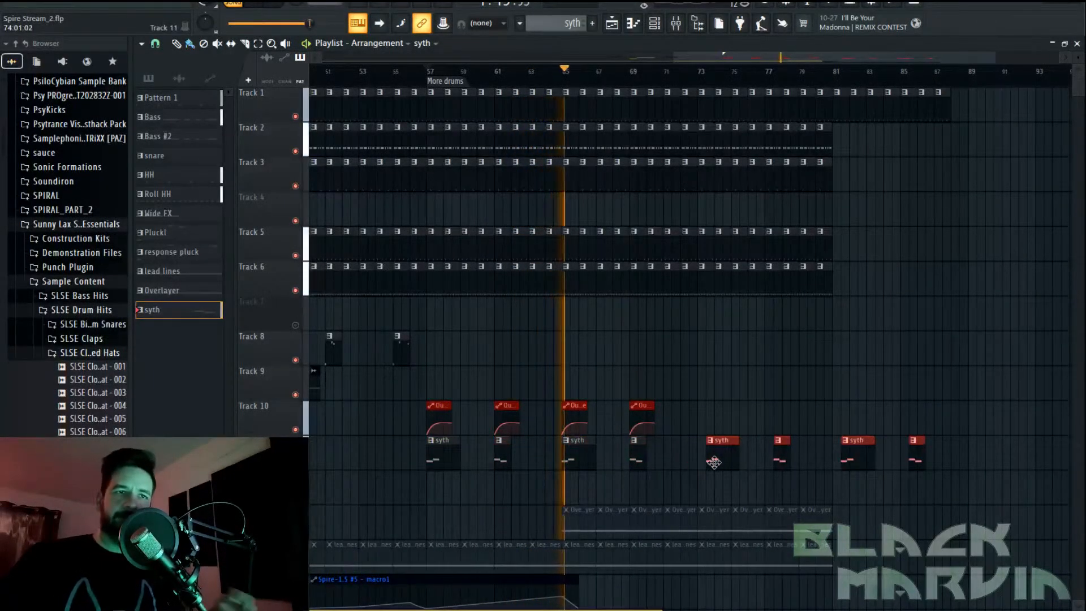
pyautogui.moveTo(714, 463); pyautogui.dragTo(707, 463)
pyautogui.click(643, 406)
pyautogui.click(703, 408)
pyautogui.click(838, 416)
# Raise the Spire-1.5 #6 macro1 automation curve with points at bars 73, 77 and 81, and save the project
pyautogui.scroll(-5, 809, 368)
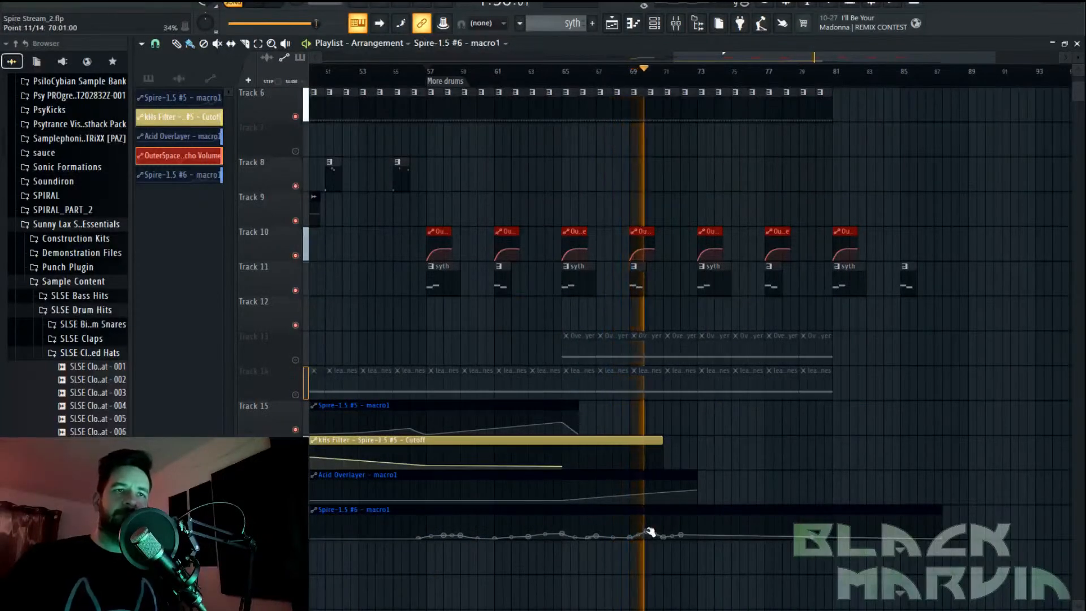
pyautogui.moveTo(683, 537); pyautogui.dragTo(695, 529)
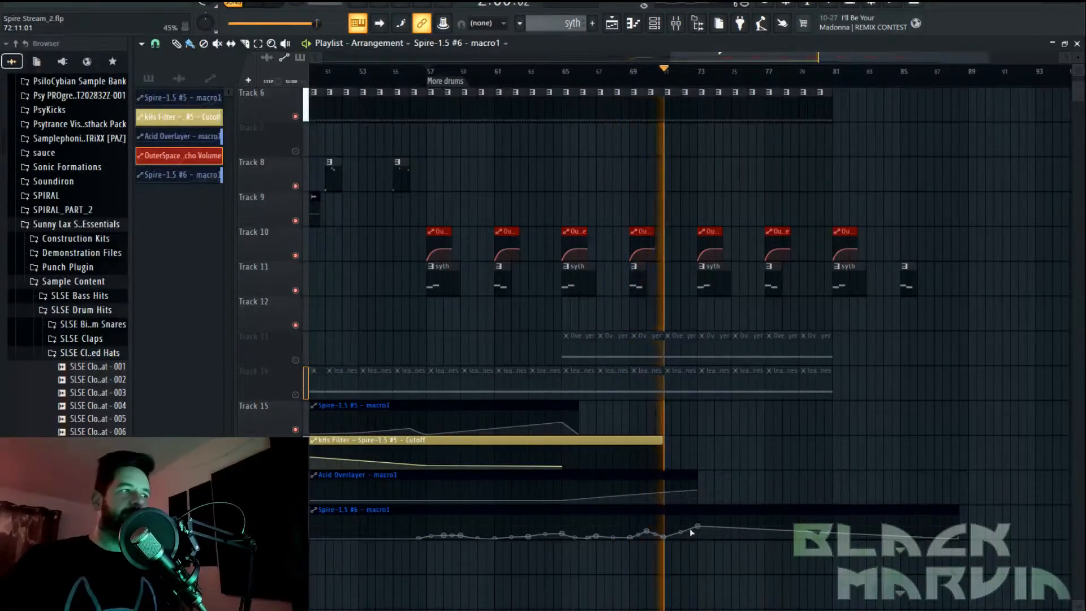
pyautogui.hotkey('ctrl', 's')
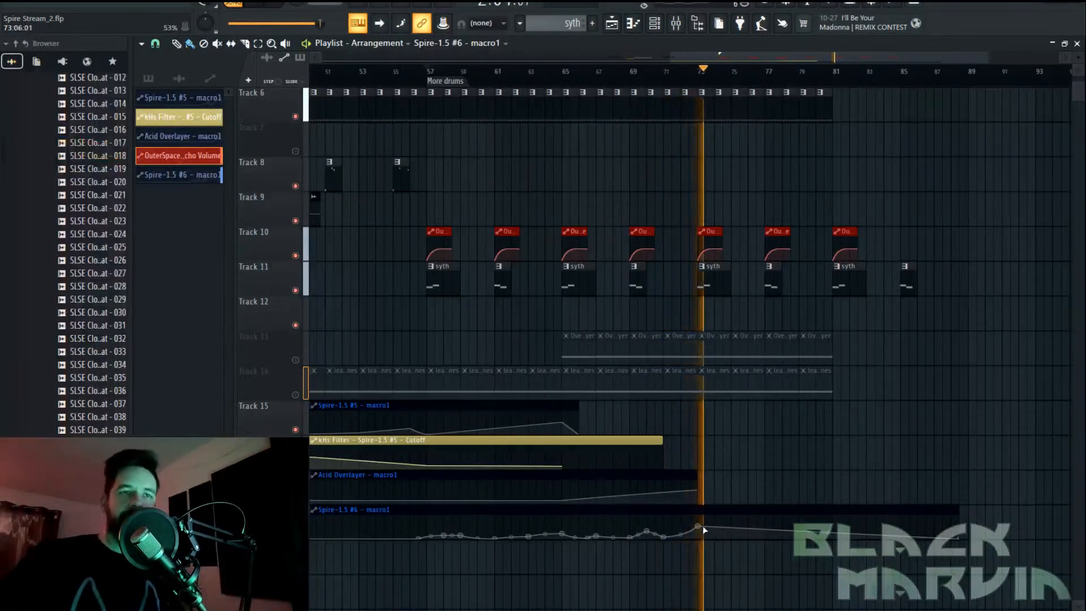
pyautogui.rightClick(766, 524)
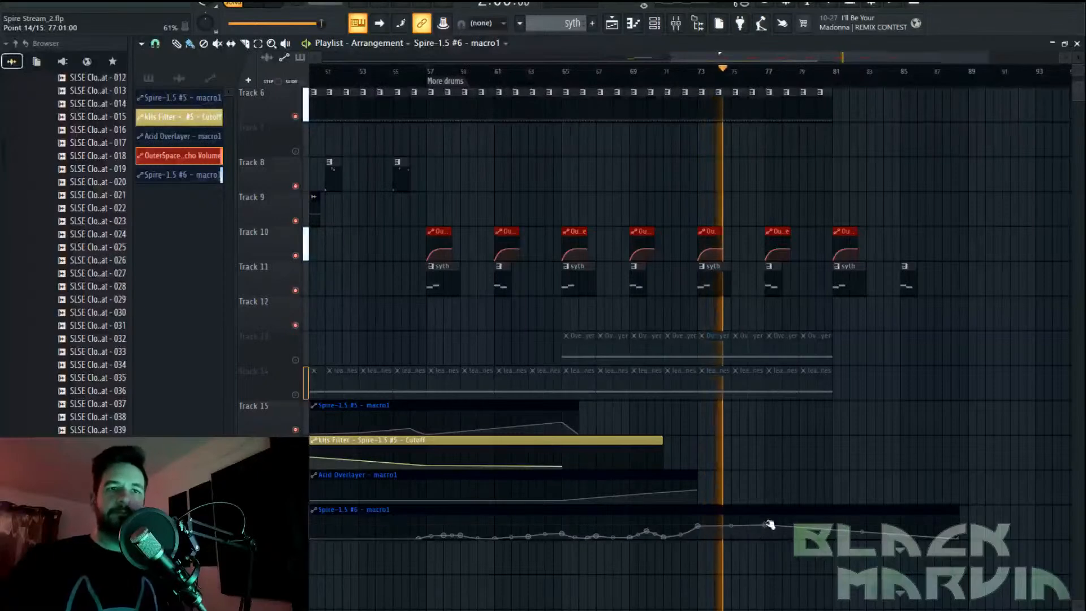
pyautogui.rightClick(833, 516)
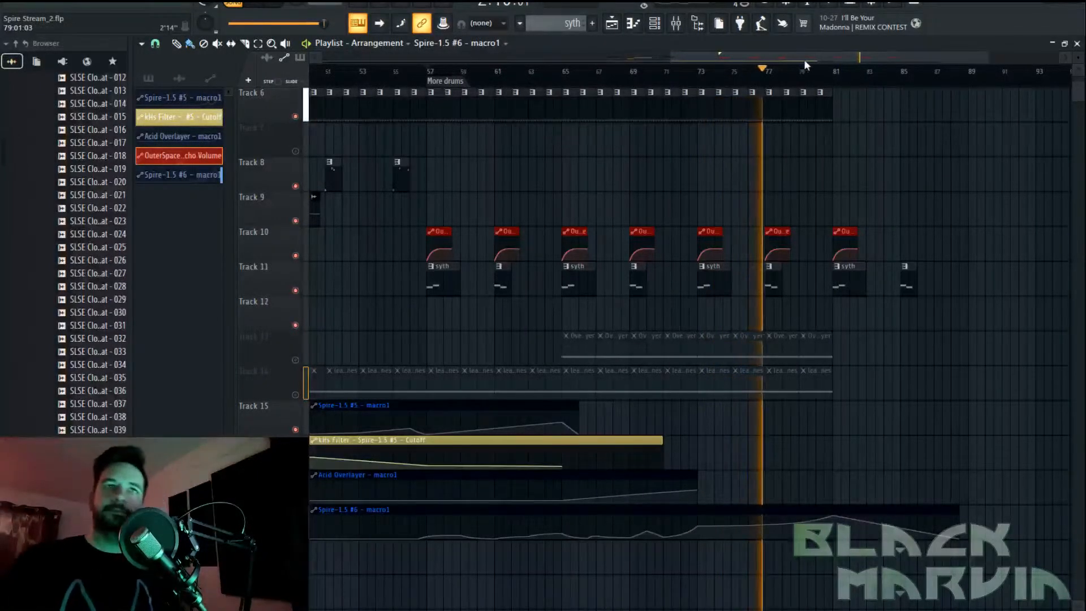
# Remove the surplus Pattern 1 clips after bar 81 on Track 1, leaving one short clip at bar 81
pyautogui.scroll(5, 831, 231)
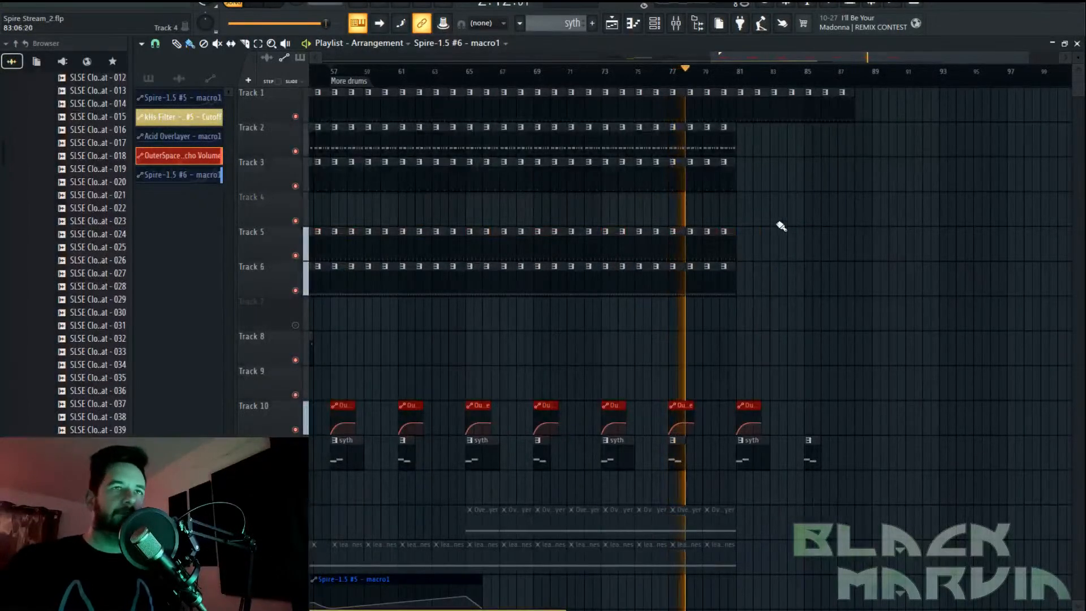
pyautogui.hscroll(-3, 757, 77)
pyautogui.scroll(3, 741, 74)
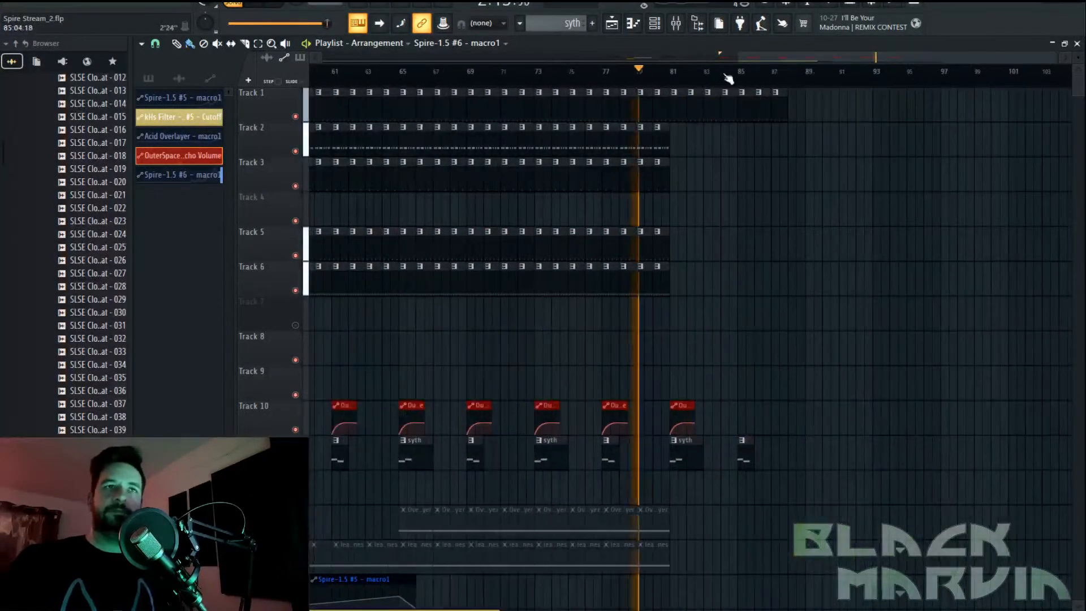
pyautogui.click(640, 104)
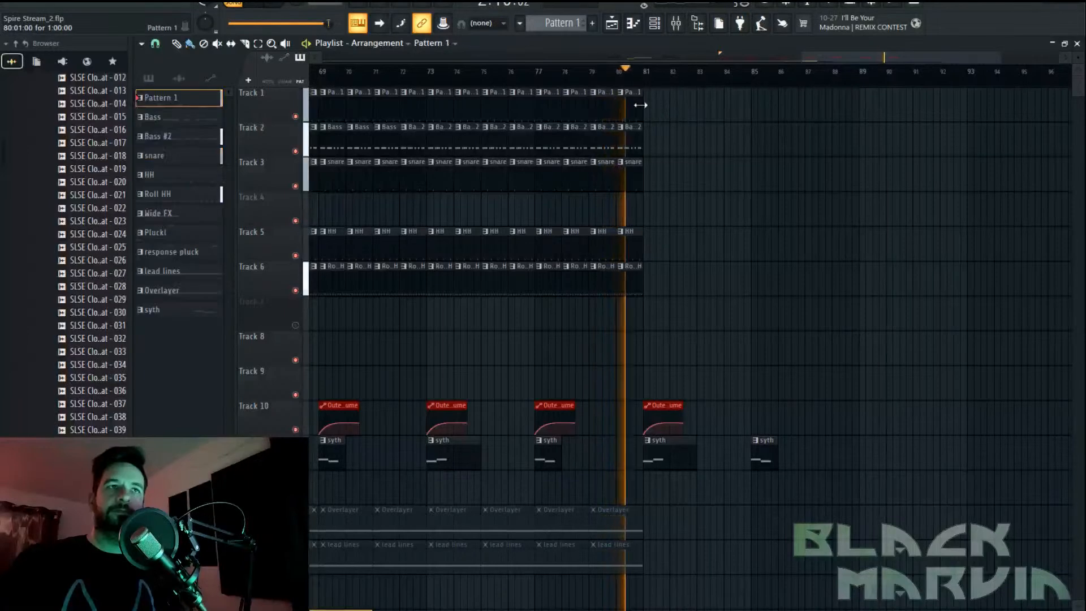
pyautogui.click(659, 104)
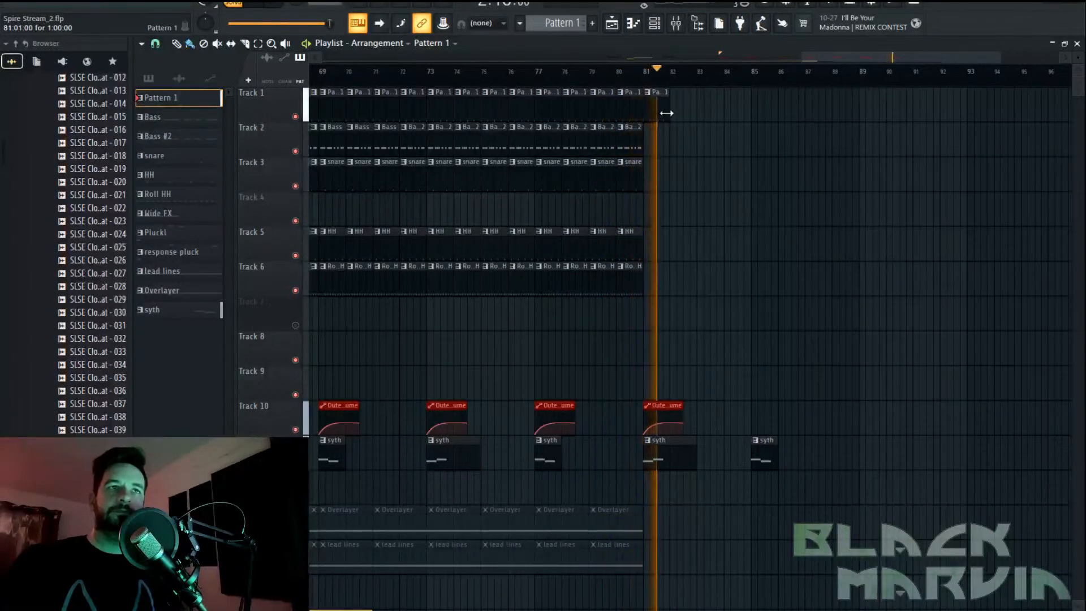
# Place a Pattern 1 clip on Track 1 at bar 89, leaving a gap after bar 81
pyautogui.scroll(-1, 839, 277)
pyautogui.scroll(-4, 746, 388)
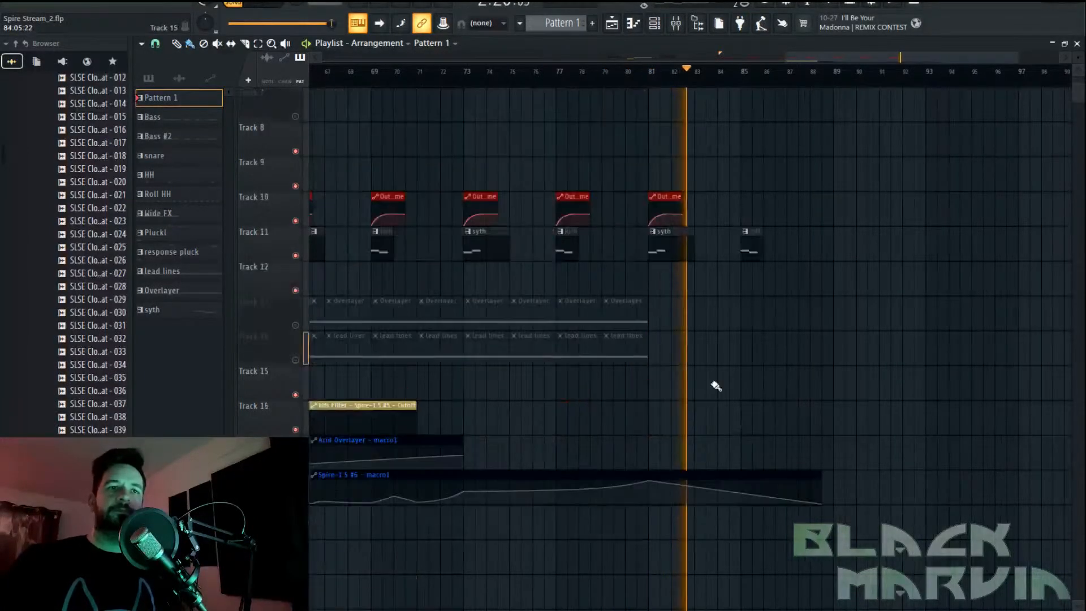
pyautogui.scroll(5, 681, 181)
pyautogui.click(839, 109)
pyautogui.scroll(2, 838, 77)
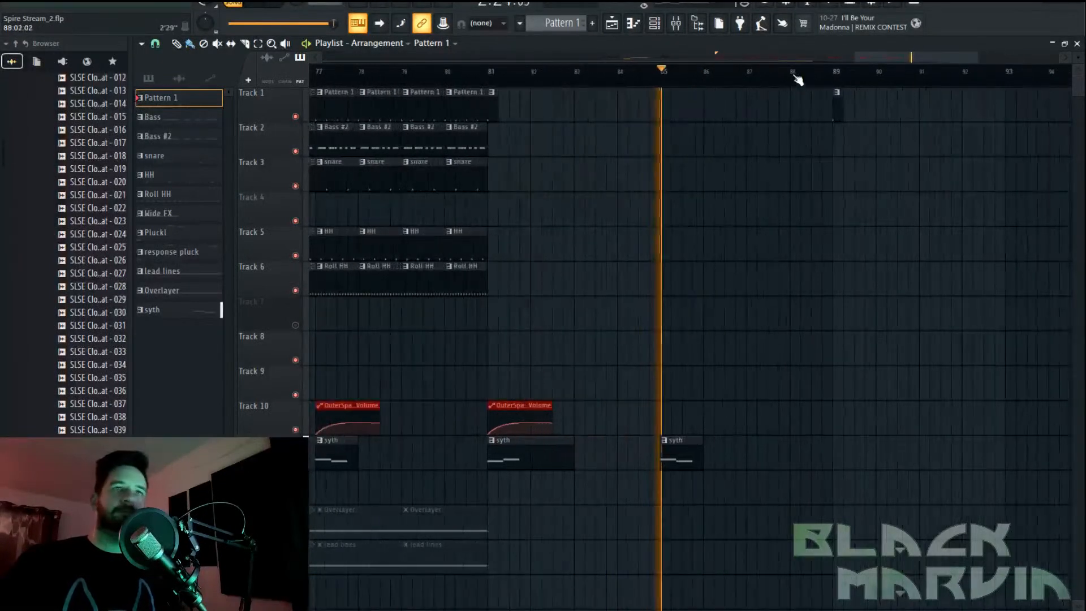
# Create a new pattern named Alternate Bass and open the channel rack
pyautogui.click(592, 23)
pyautogui.write('Alternate Bass')
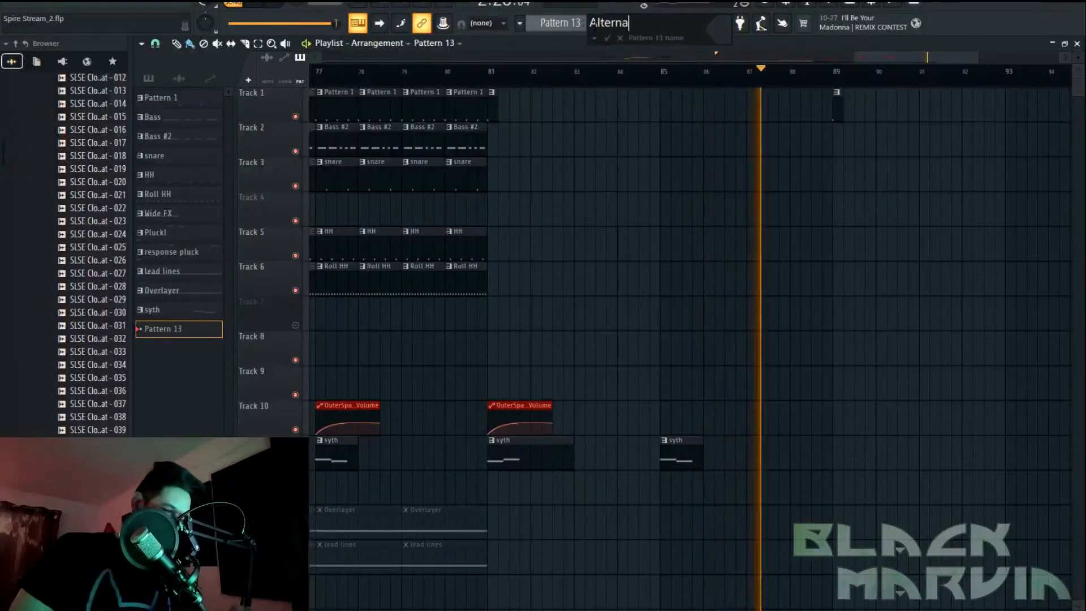
pyautogui.press('Return')
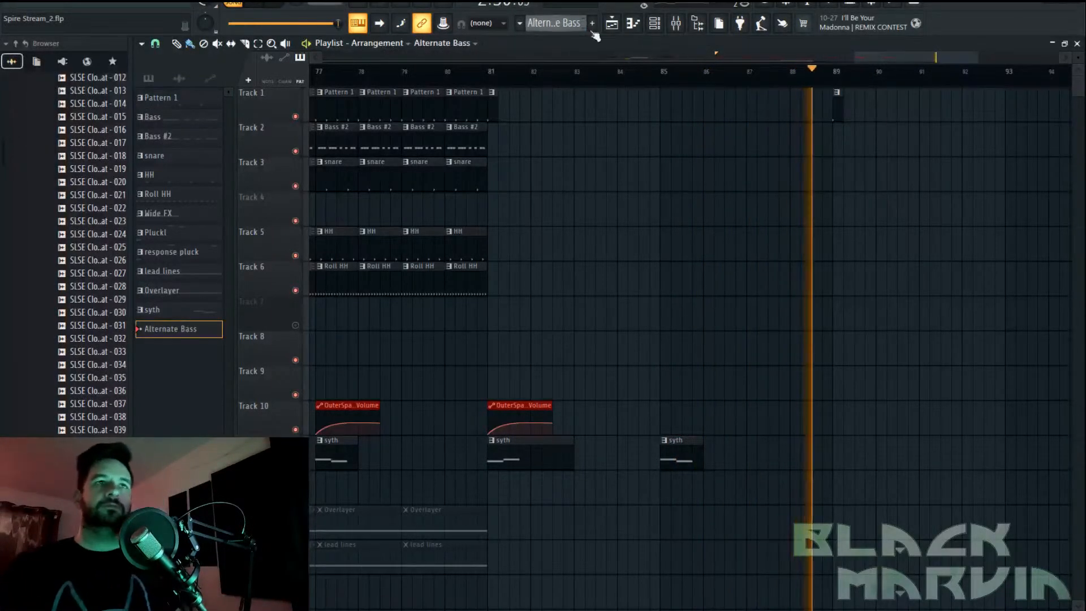
pyautogui.click(654, 24)
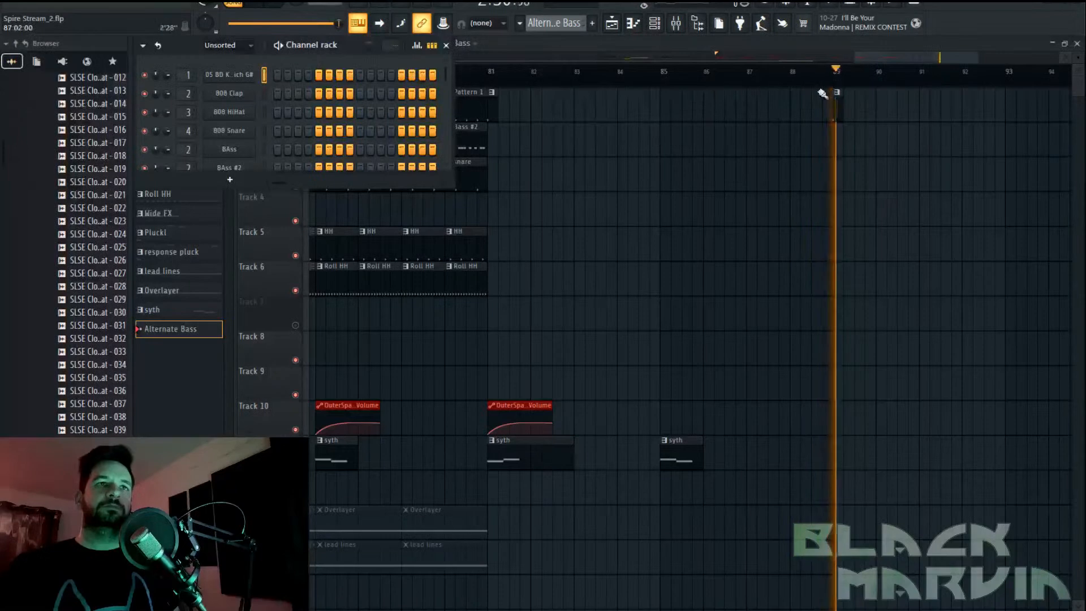
# Make the Pattern 1 clip at bar 89 a full bar long and repeat it on Track 1 through bar 97
pyautogui.click(483, 118)
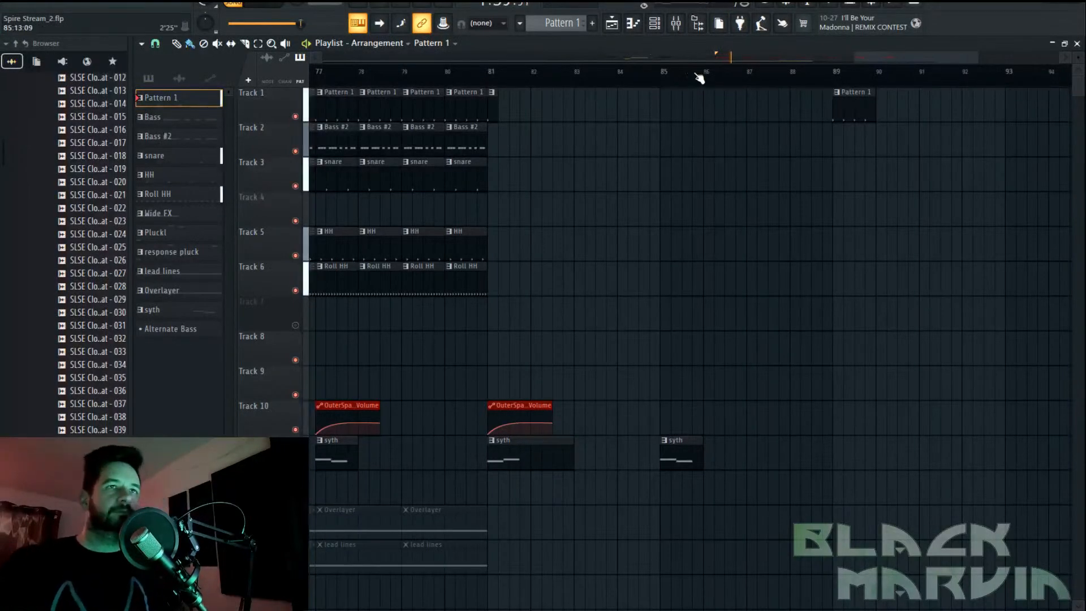
pyautogui.scroll(-4, 699, 78)
pyautogui.hscroll(-3, 699, 78)
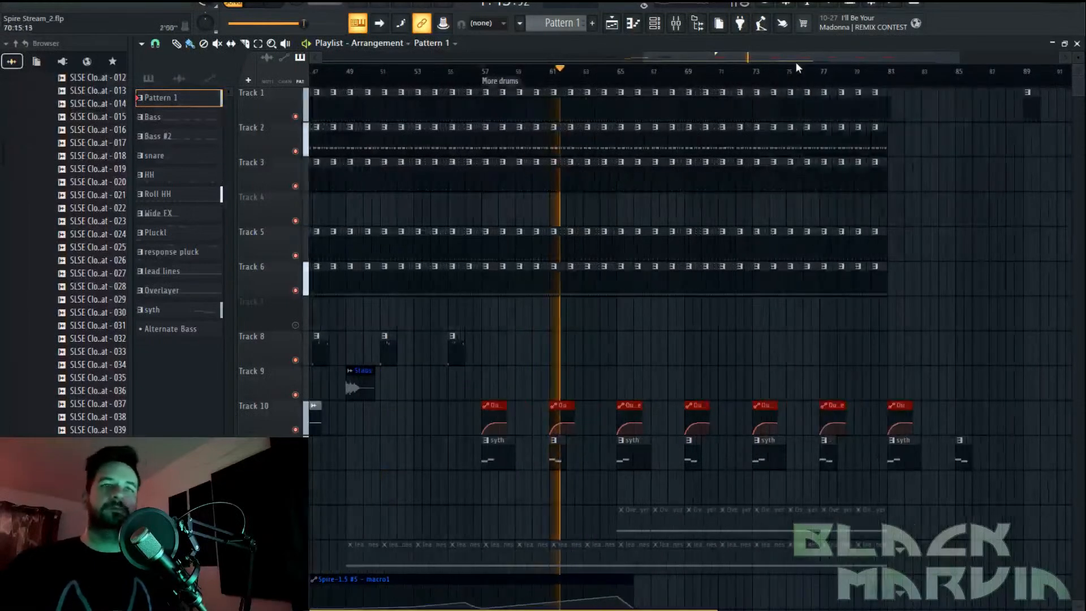
pyautogui.hscroll(3, 795, 62)
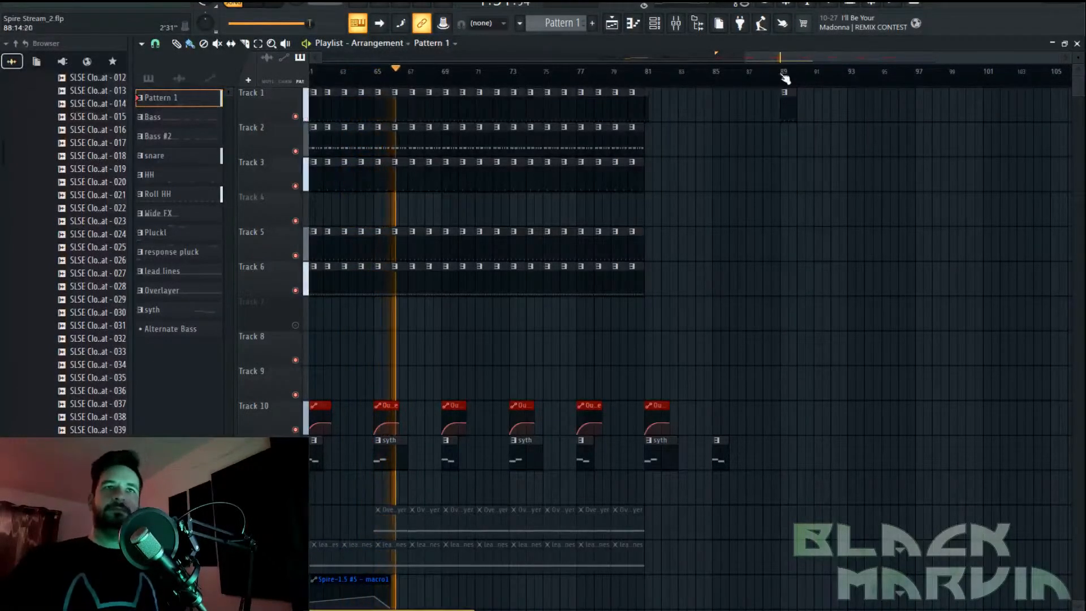
pyautogui.moveTo(800, 105); pyautogui.dragTo(922, 96)
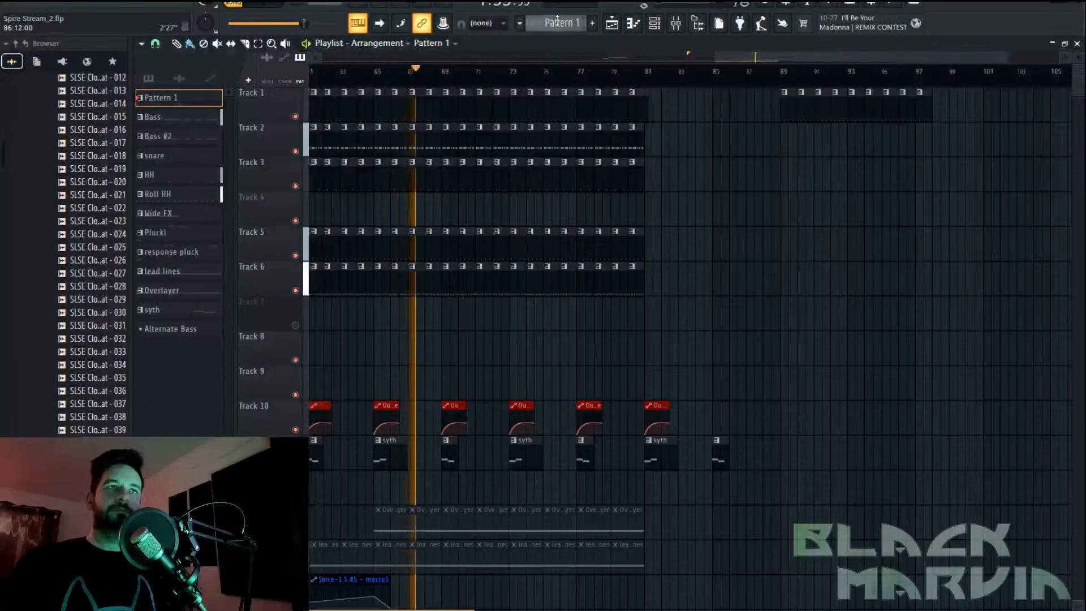
# Open the channel rack and enlarge it to show every channel down to Spire-1.5 #6
pyautogui.click(654, 23)
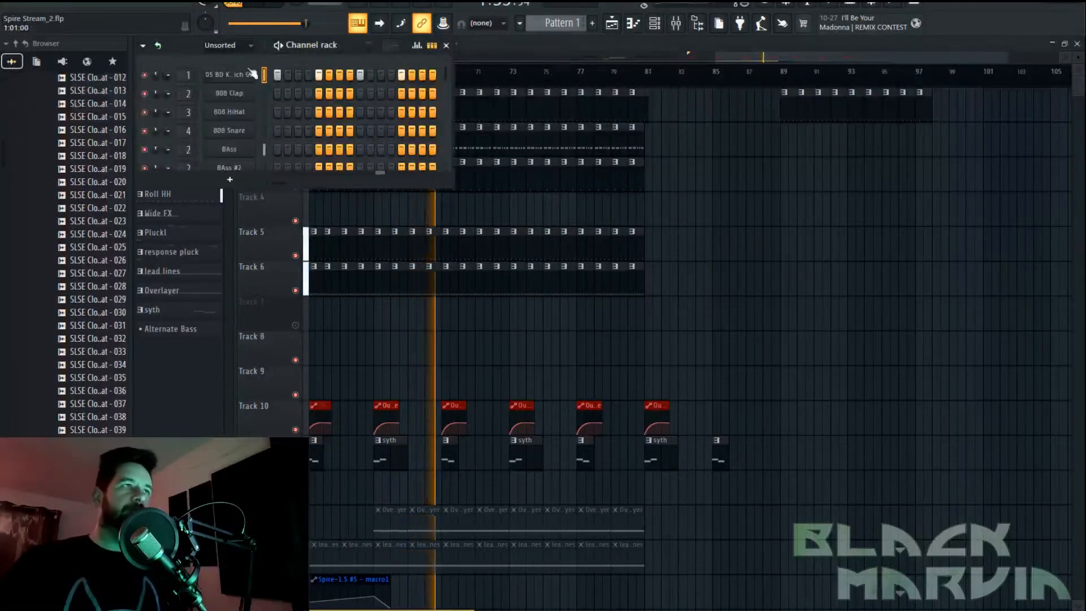
pyautogui.click(304, 188)
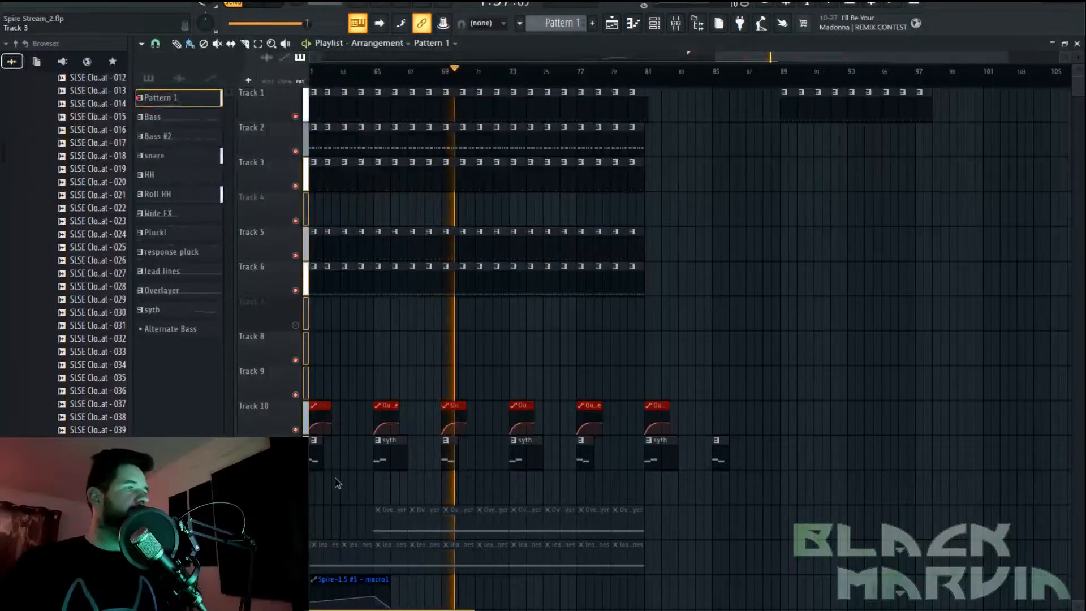
pyautogui.press('F6')
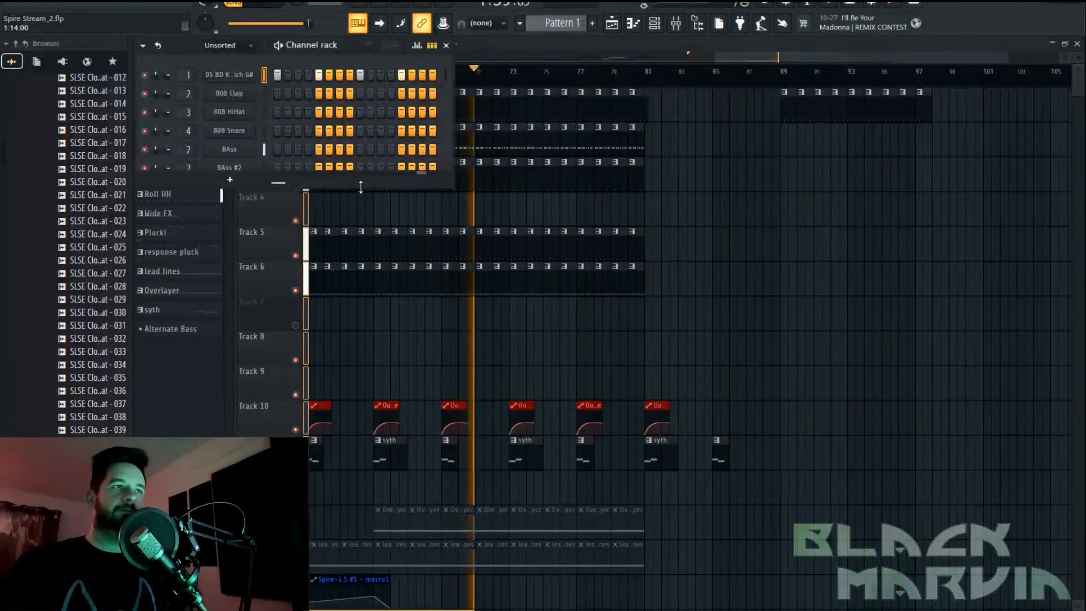
pyautogui.moveTo(386, 189); pyautogui.dragTo(386, 390)
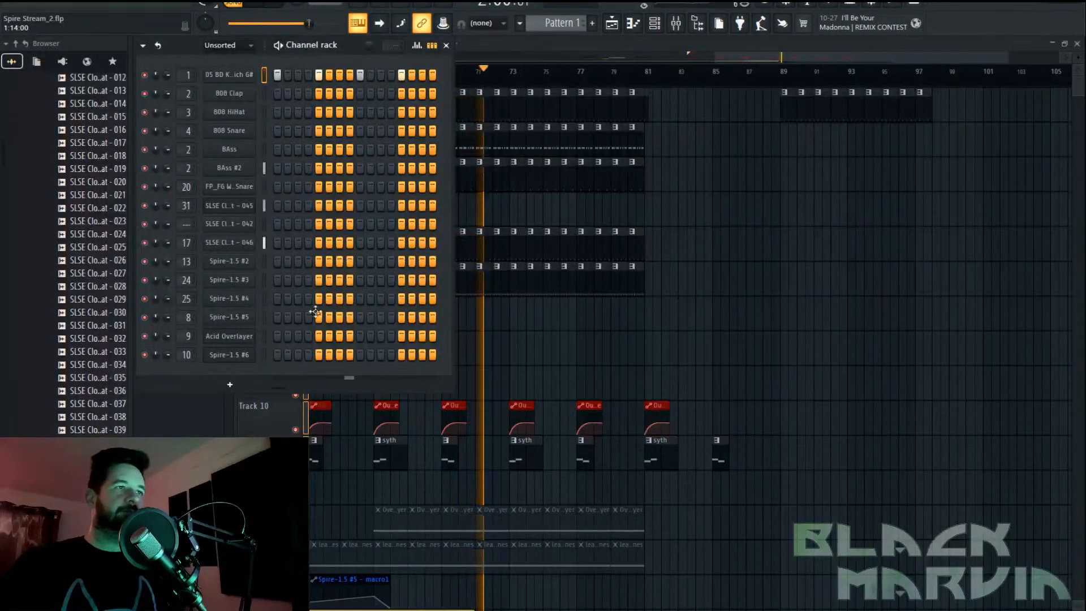
pyautogui.rightClick(244, 169)
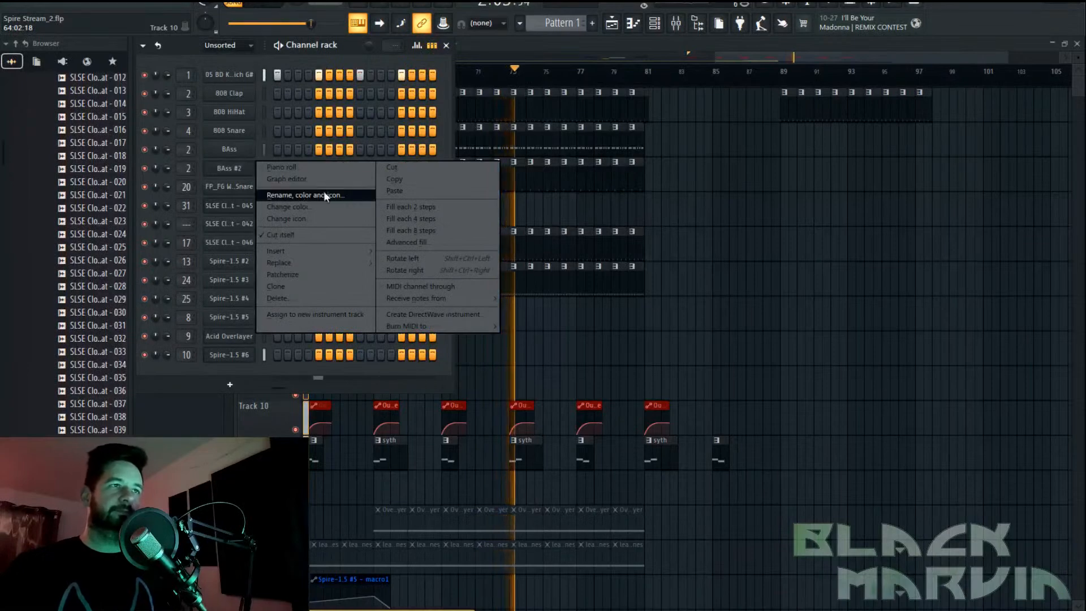
pyautogui.moveTo(324, 263)
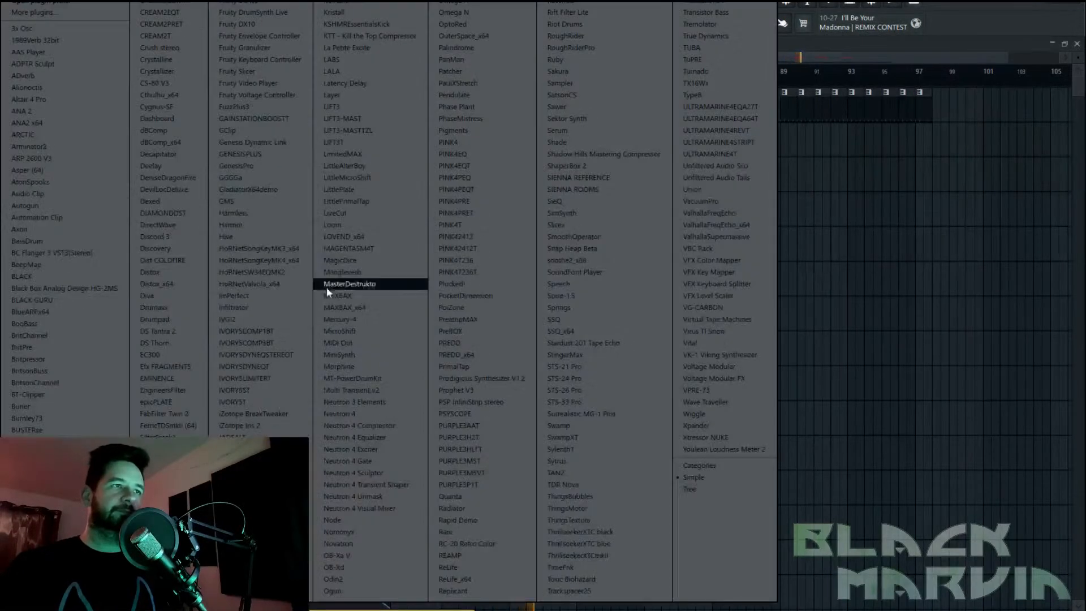
pyautogui.press('Escape')
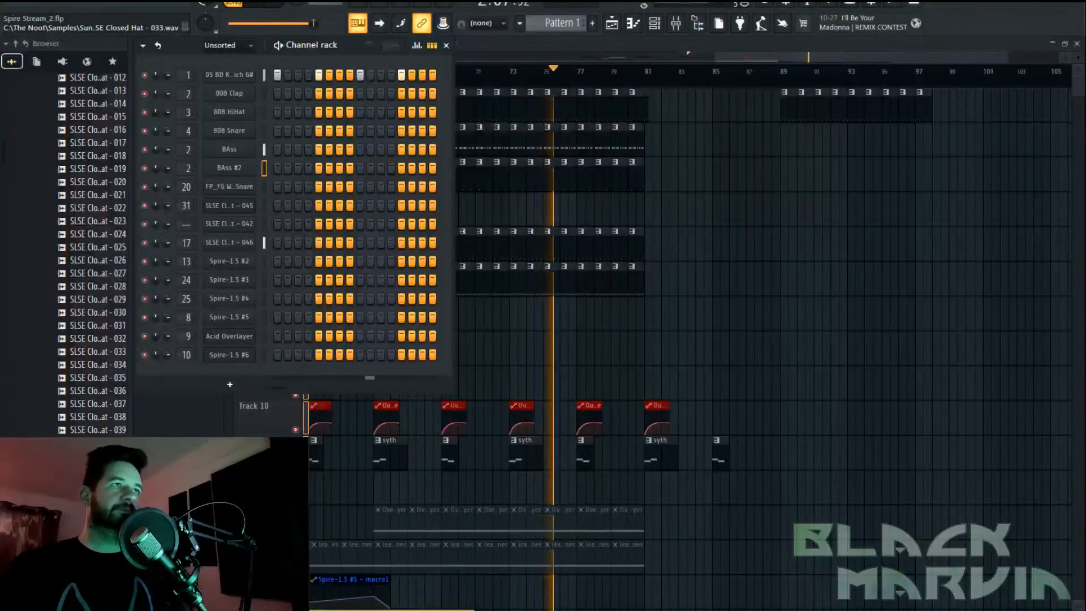
# Stop playback, clone the BAss #2 channel and reposition the clone's Spire window
pyautogui.press('space')
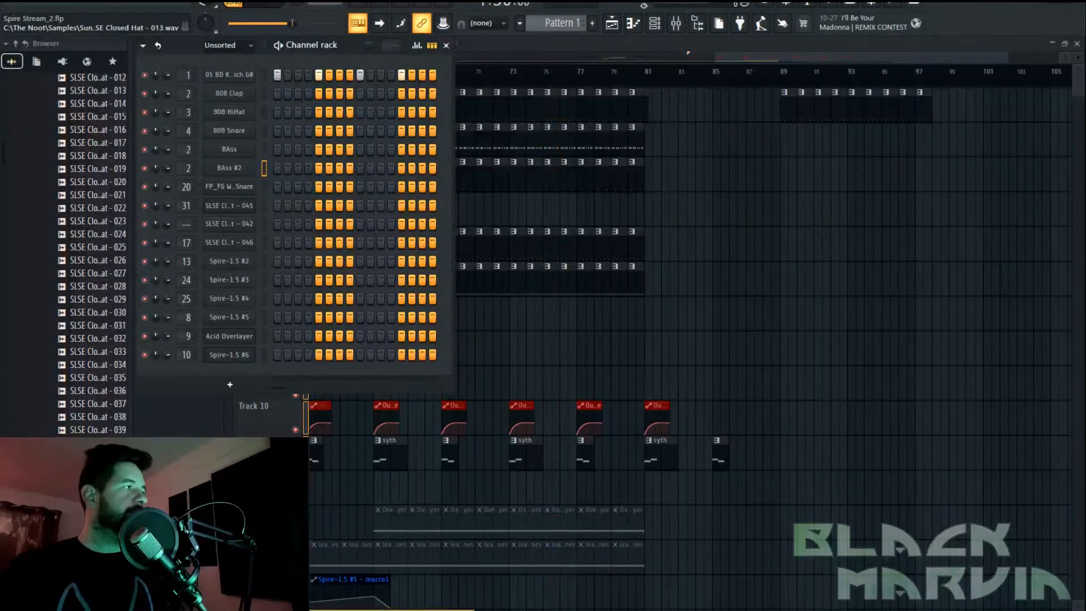
pyautogui.rightClick(252, 166)
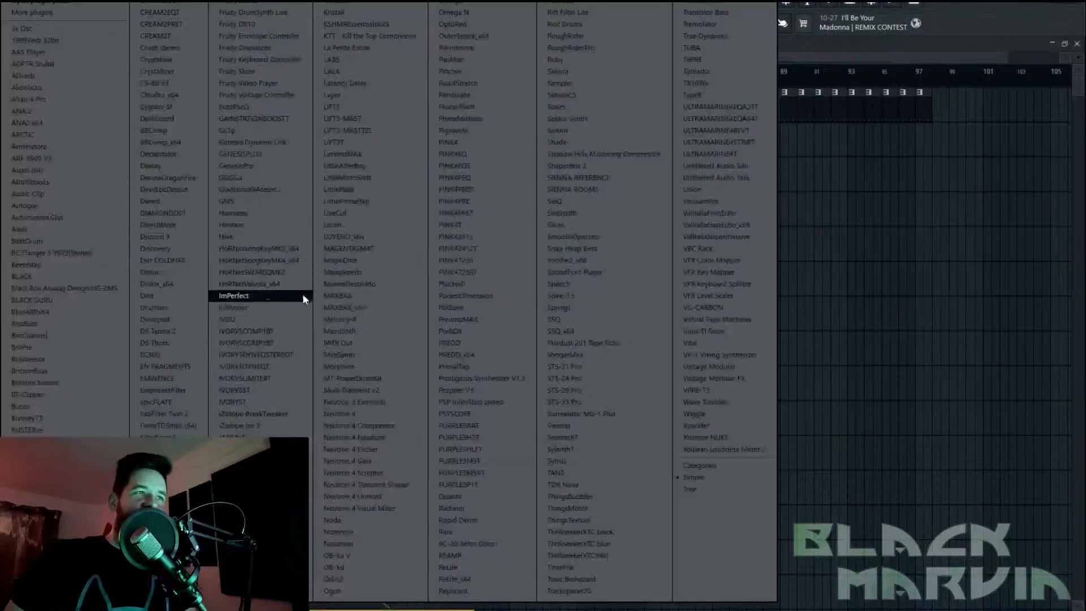
pyautogui.click(529, 594)
pyautogui.rightClick(240, 175)
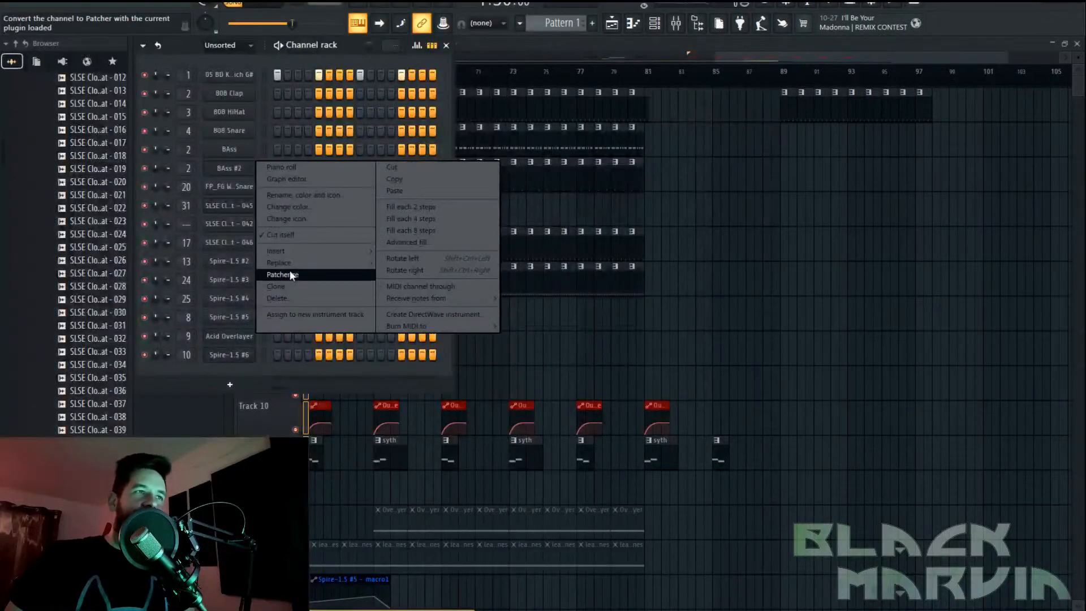
pyautogui.click(293, 284)
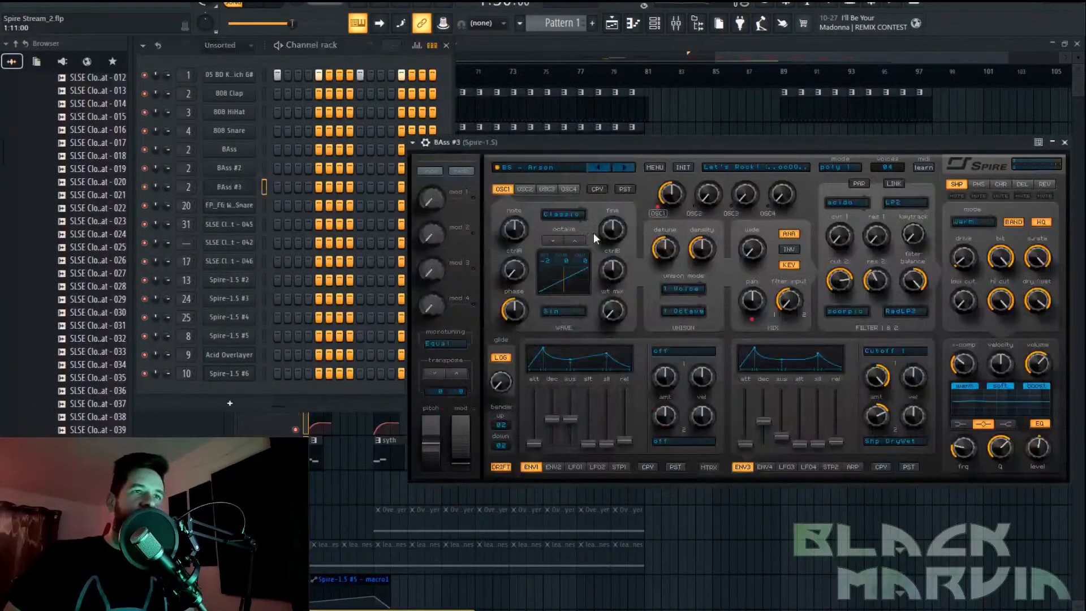
pyautogui.moveTo(592, 138); pyautogui.dragTo(518, 161)
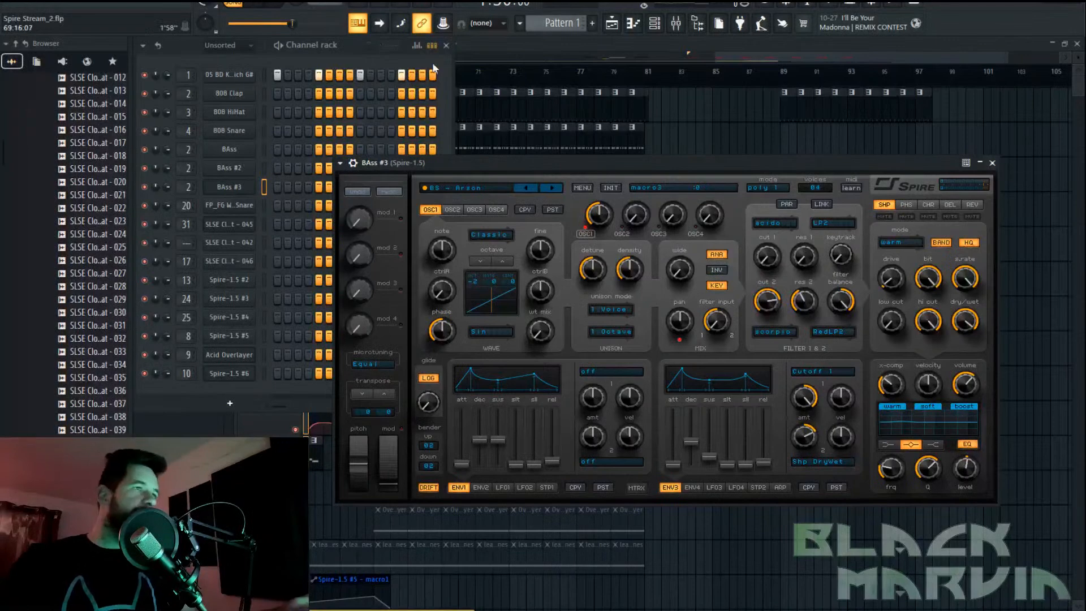
# Rename the cloned BAss #3 channel as Alternate Bass
pyautogui.rightClick(242, 188)
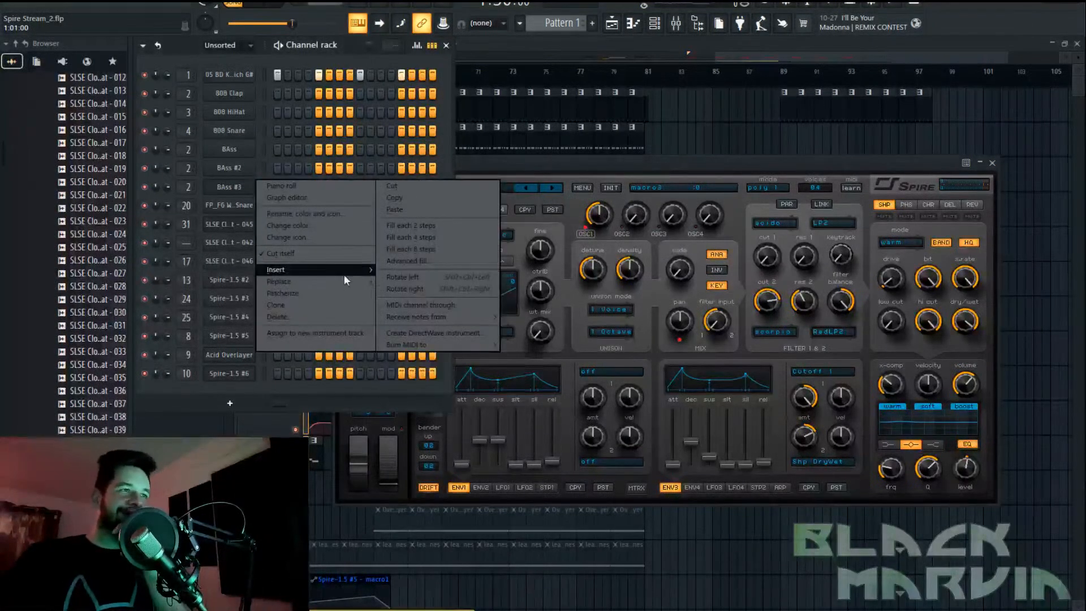
pyautogui.press('Escape')
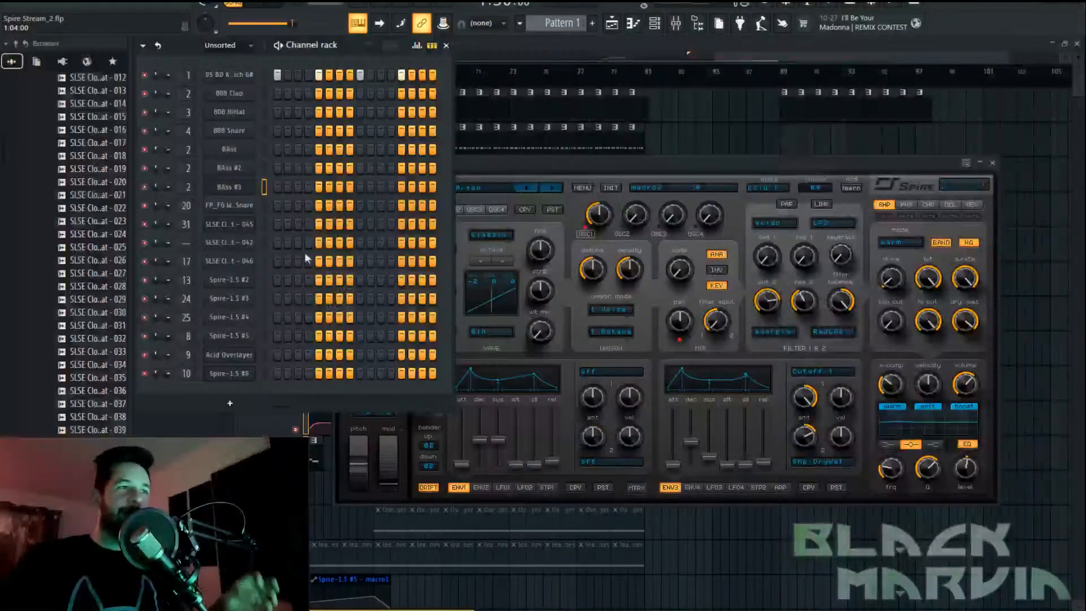
pyautogui.rightClick(225, 191)
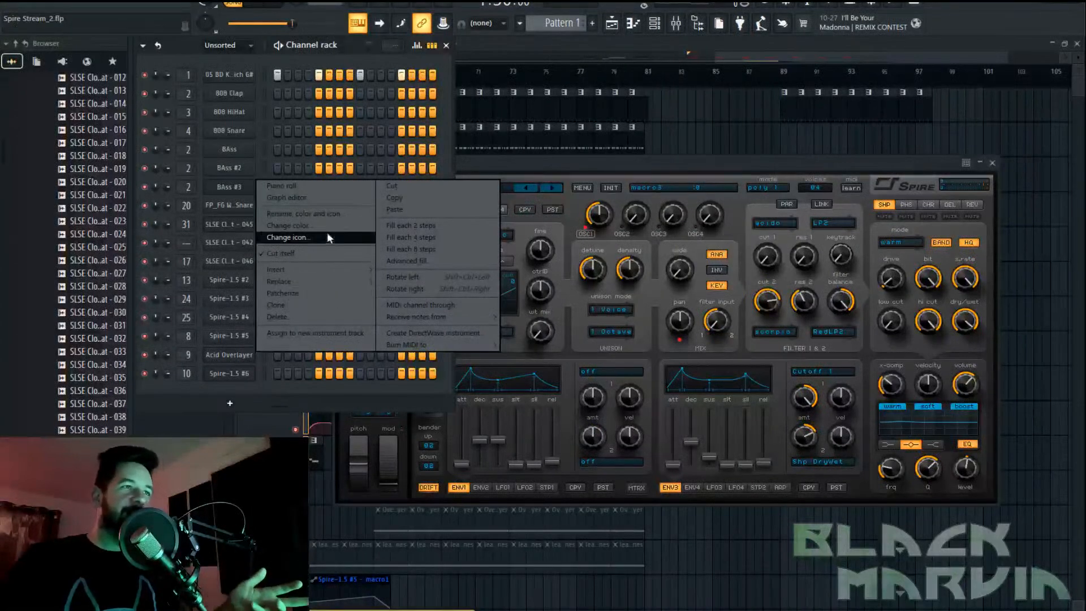
pyautogui.click(321, 214)
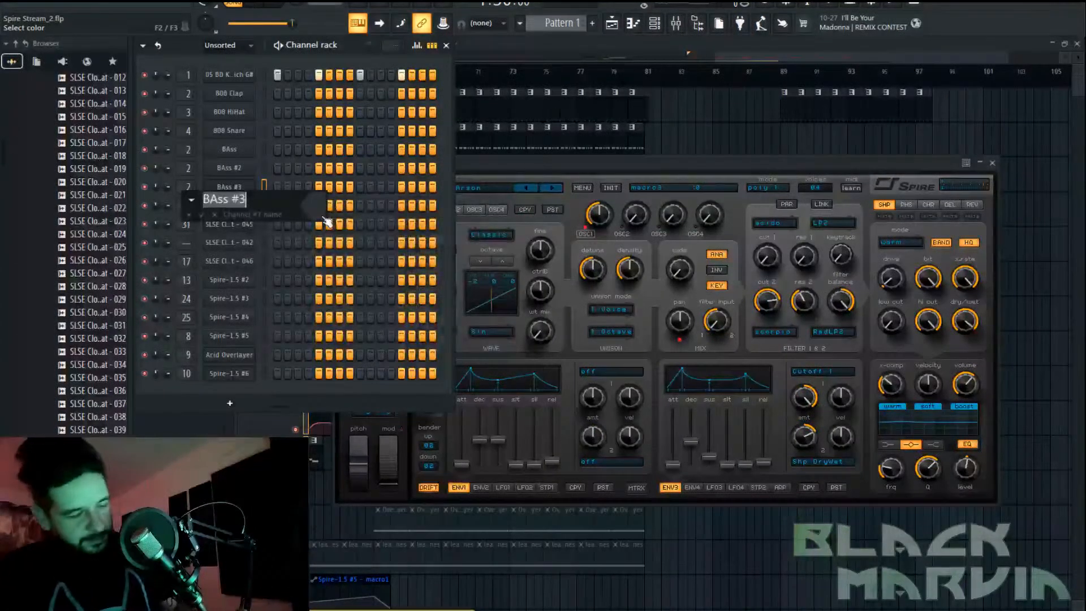
pyautogui.write('Alternate B')
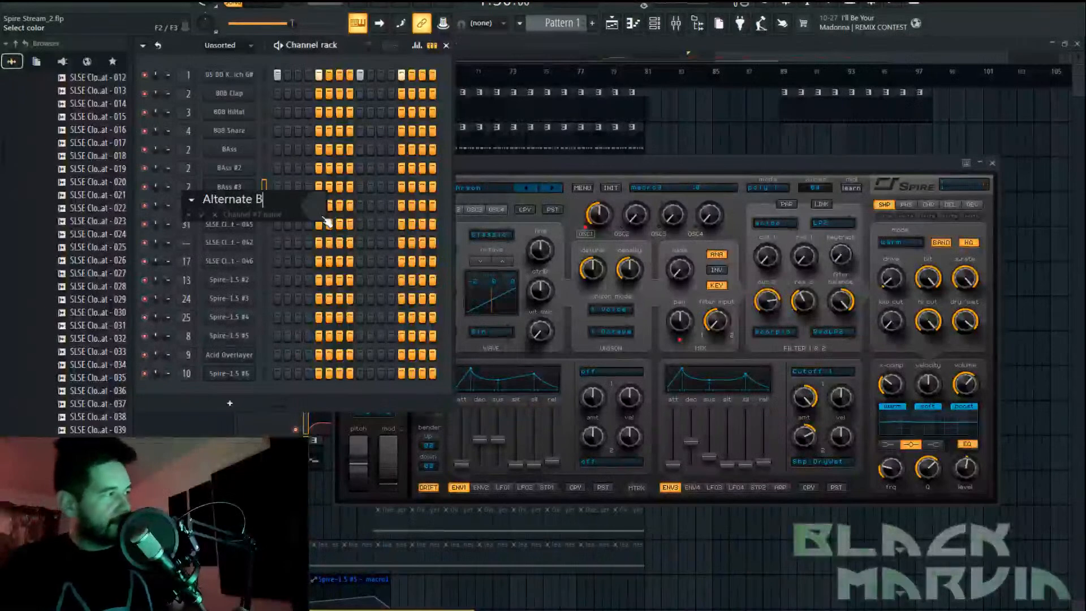
pyautogui.write('ass')
pyautogui.press('Return')
pyautogui.click(569, 165)
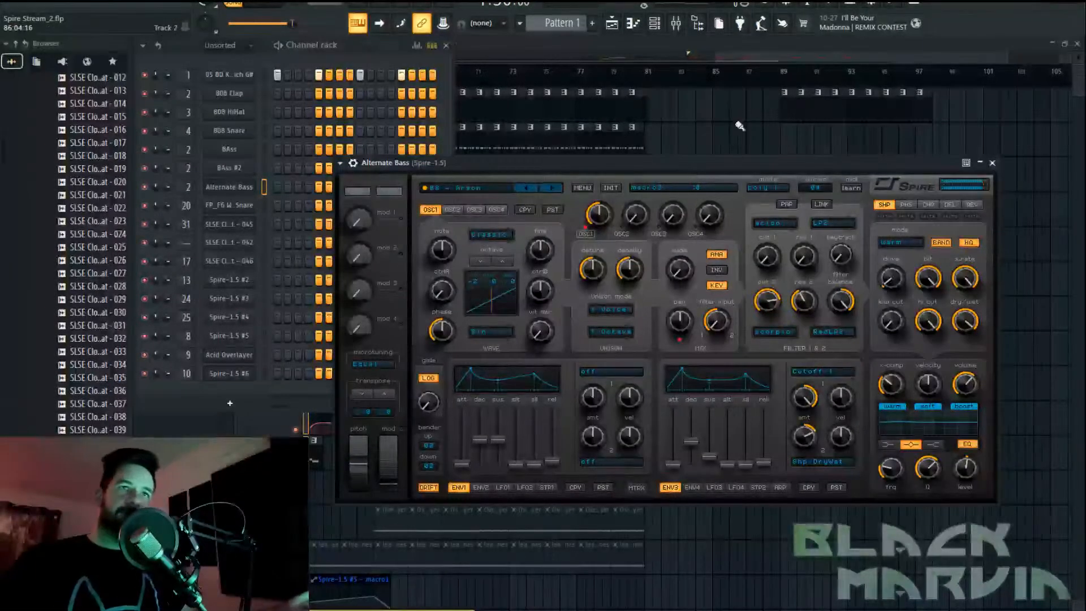
# Switch to the Alternate Bass pattern and fill bar 3 of that channel's piano roll with two half-bar E4 notes
pyautogui.click(357, 253)
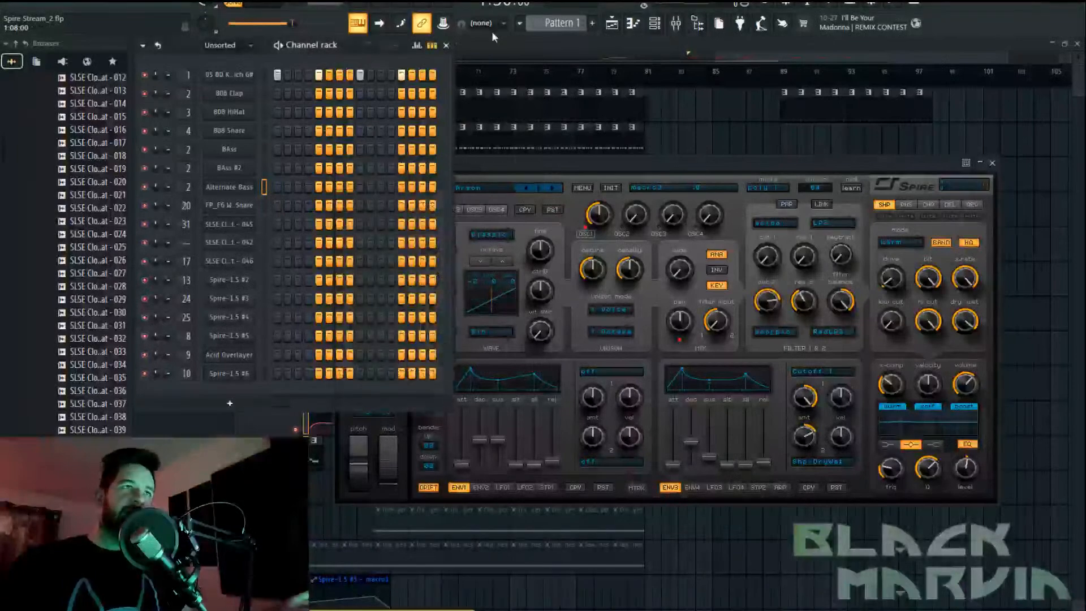
pyautogui.click(535, 23)
pyautogui.click(584, 177)
pyautogui.rightClick(250, 182)
pyautogui.click(283, 183)
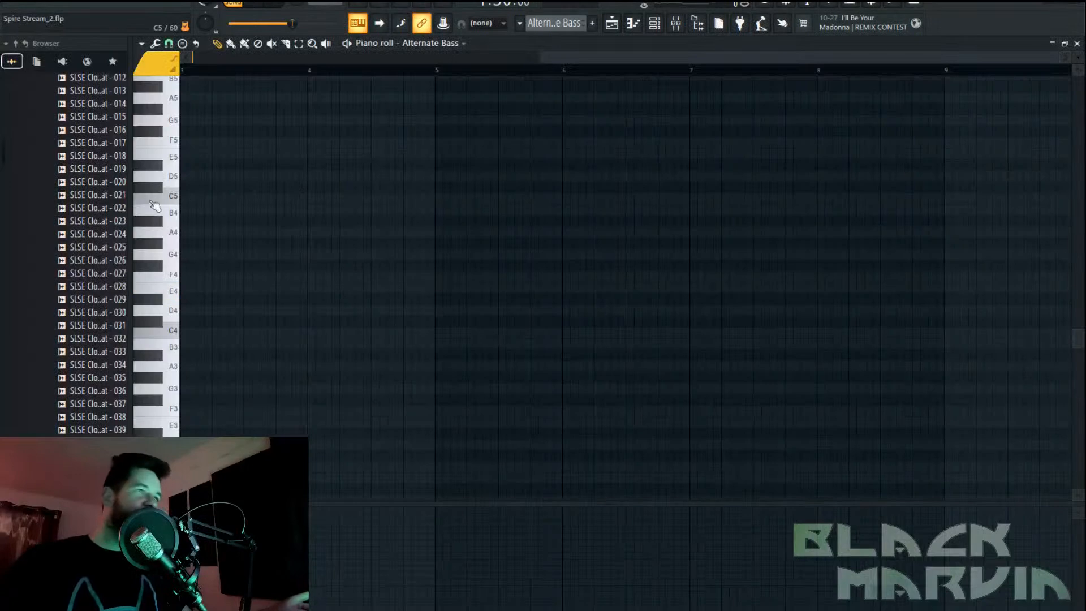
pyautogui.moveTo(199, 306); pyautogui.dragTo(201, 288)
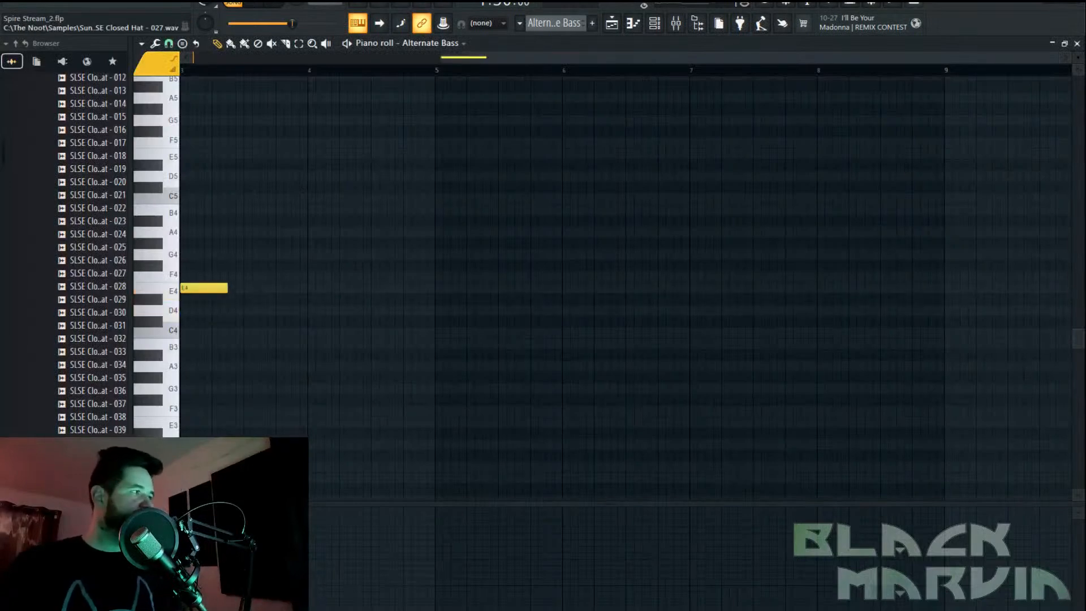
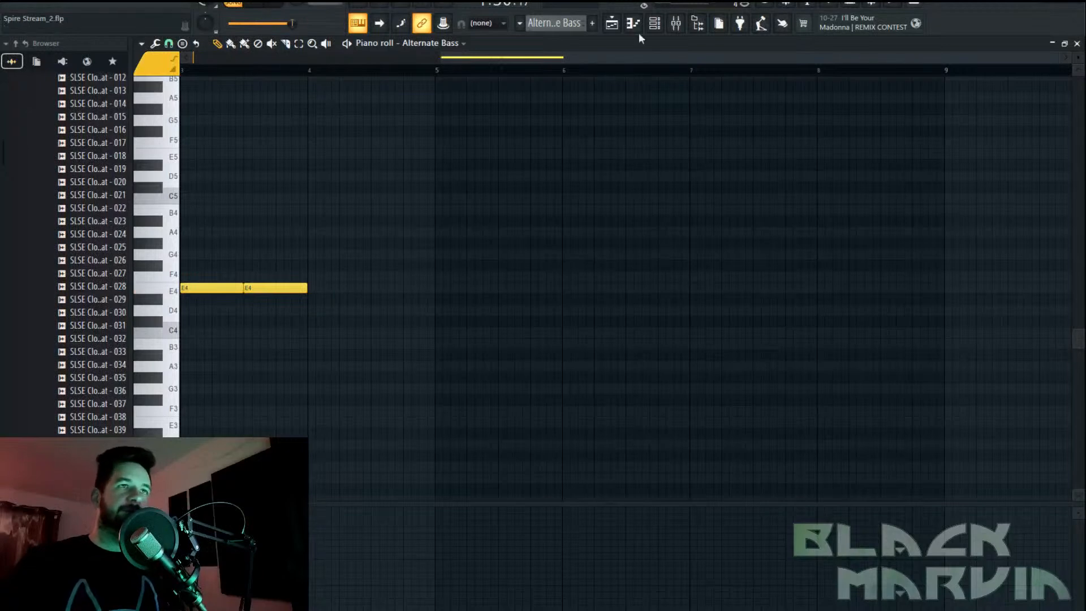
# Place an Alternate Bass clip on Track 2 at bar 89, trimmed to its single bar of notes
pyautogui.click(622, 25)
pyautogui.click(764, 74)
pyautogui.click(786, 136)
pyautogui.scroll(1, 819, 83)
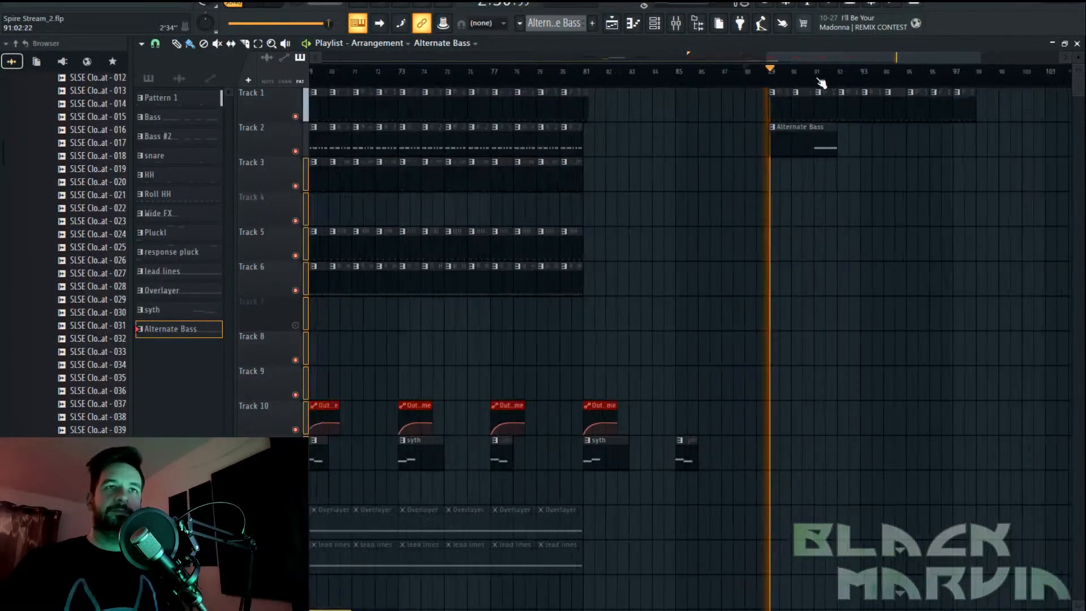
pyautogui.scroll(2, 821, 83)
pyautogui.moveTo(784, 141); pyautogui.dragTo(704, 141)
pyautogui.press('space')
pyautogui.press('space')
pyautogui.moveTo(613, 139); pyautogui.dragTo(710, 137)
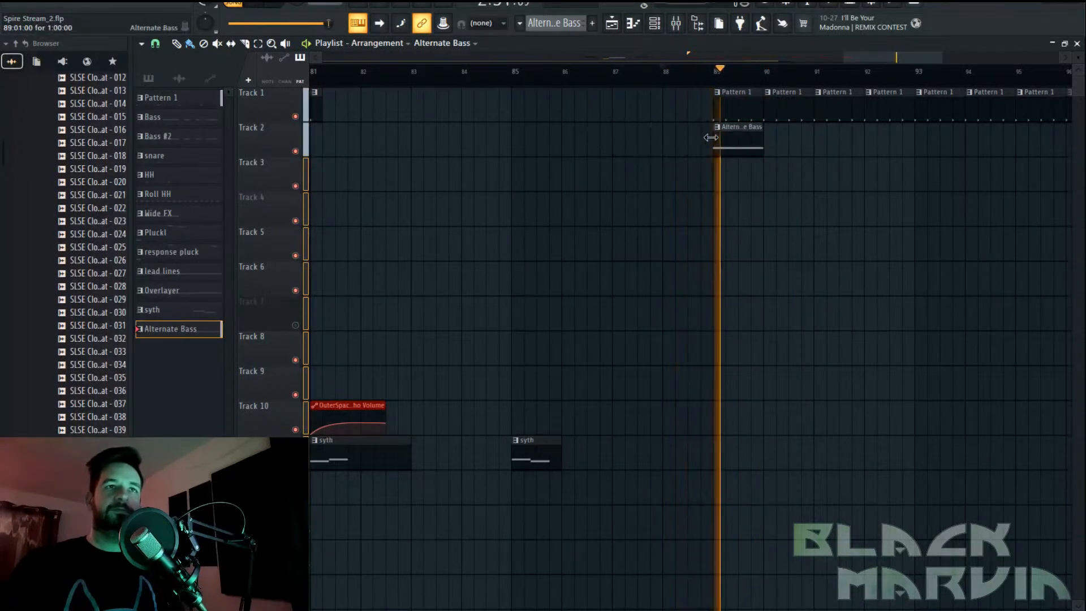
# Rework the Alternate Bass notes into three consecutive quarter-bar E4 notes in bar 3, and audition from bar 89
pyautogui.doubleClick(722, 138)
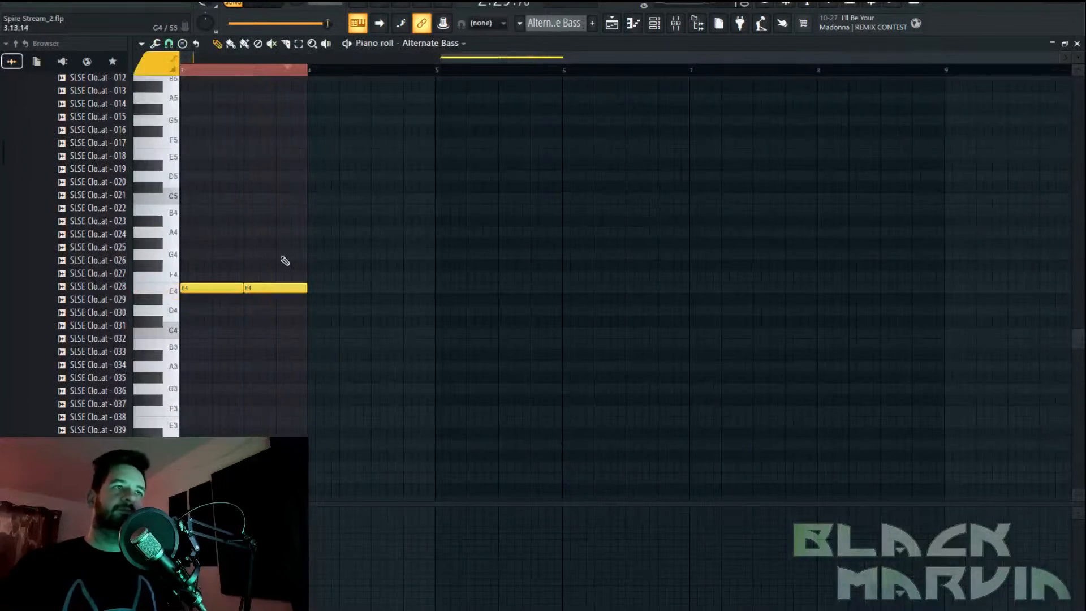
pyautogui.moveTo(224, 296); pyautogui.dragTo(210, 296)
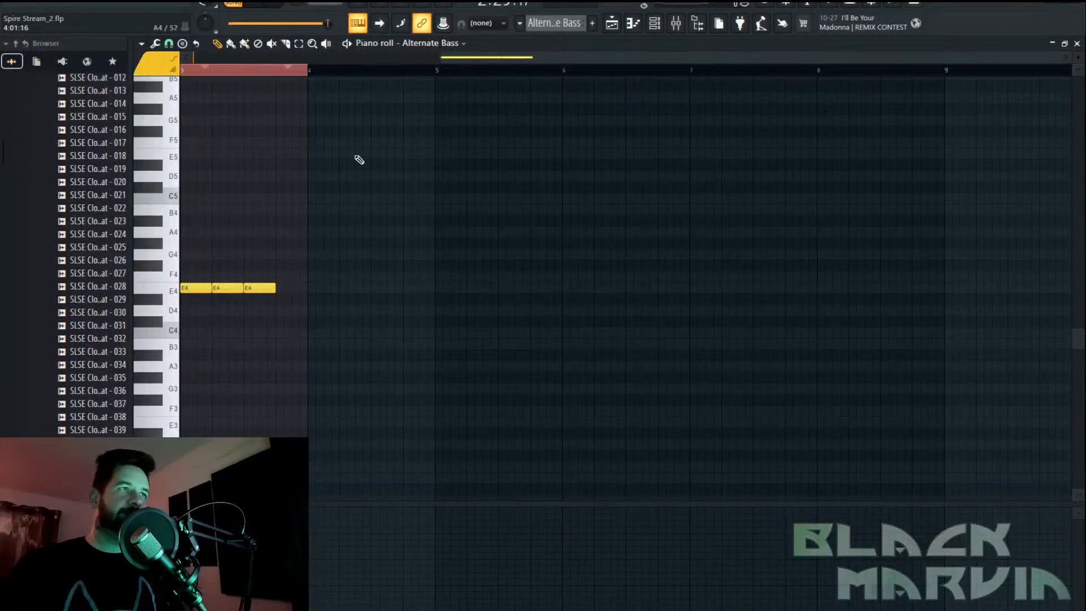
pyautogui.click(634, 28)
pyautogui.click(714, 72)
pyautogui.press('space')
pyautogui.press('space')
# Reopen the Alternate Bass channel's piano roll and add a fourth quarter-bar E4 note at the end of bar 3
pyautogui.click(655, 23)
pyautogui.press('space')
pyautogui.rightClick(229, 190)
pyautogui.click(263, 193)
pyautogui.rightClick(247, 193)
pyautogui.click(281, 187)
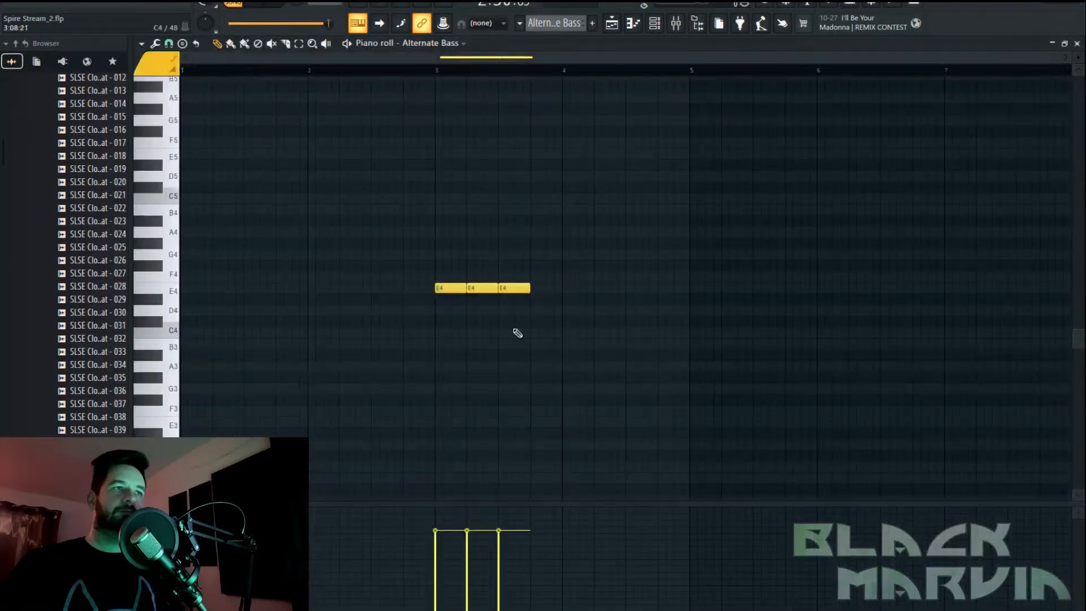
pyautogui.moveTo(540, 293); pyautogui.dragTo(540, 289)
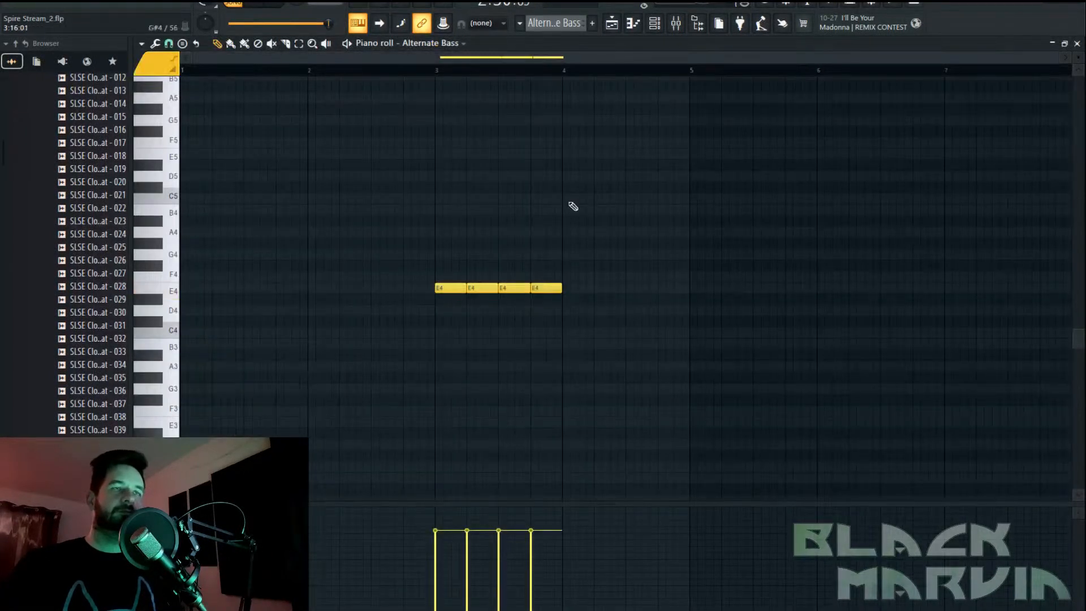
# Repeat the Alternate Bass clip on Track 2 through bar 92 and loop playback over bars 89 to 92
pyautogui.click(615, 28)
pyautogui.moveTo(776, 143)
pyautogui.mouseDown()
pyautogui.moveTo(885, 145)
pyautogui.moveTo(902, 117)
pyautogui.moveTo(953, 138)
pyautogui.moveTo(921, 97)
pyautogui.moveTo(713, 82)
pyautogui.mouseUp()
pyautogui.press('space')
# In the Alternate Bass Spire, set envelope 3's decay to 368 and its second modulation amount to 770
pyautogui.click(654, 23)
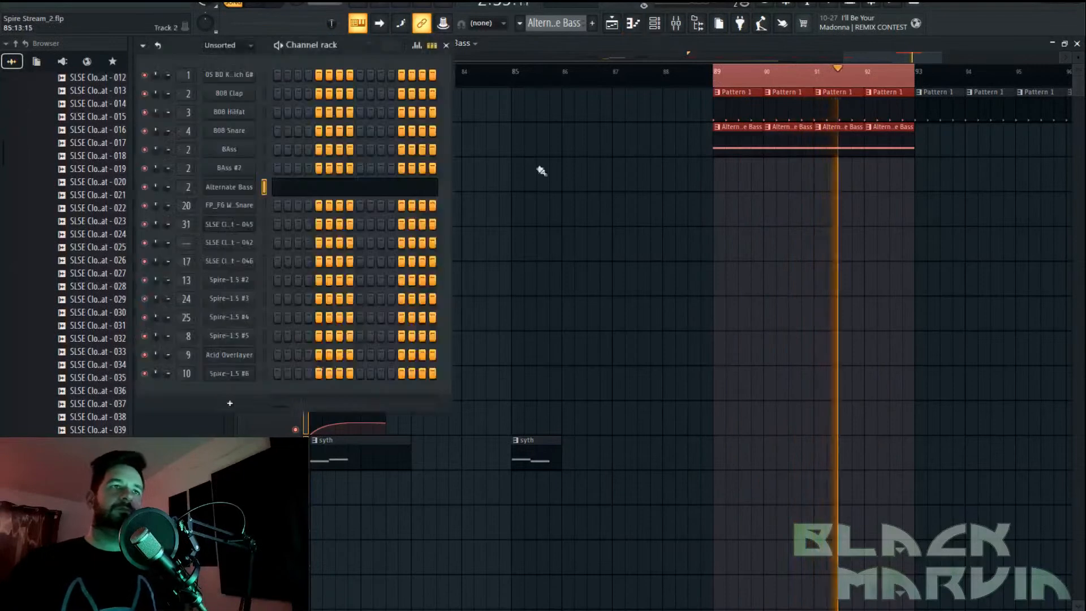
pyautogui.click(229, 189)
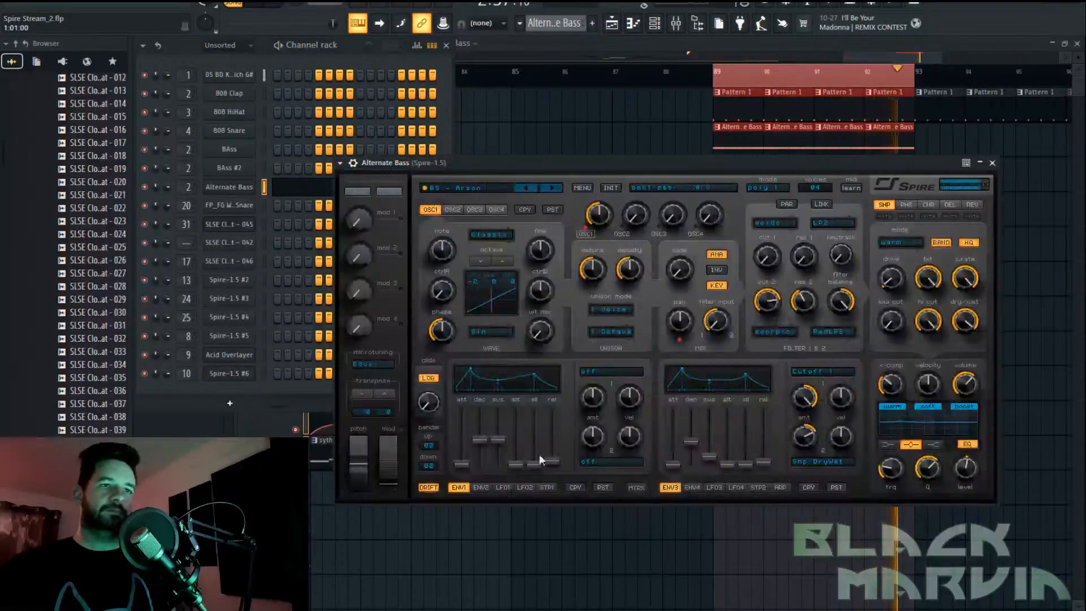
pyautogui.moveTo(692, 454); pyautogui.dragTo(694, 443)
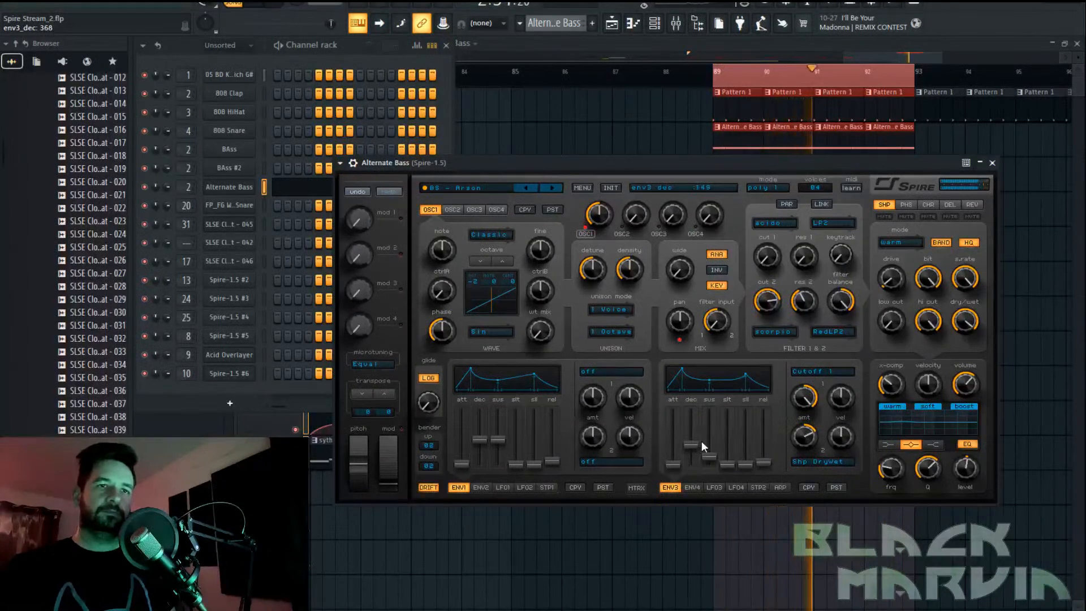
pyautogui.moveTo(814, 439)
pyautogui.mouseDown()
pyautogui.moveTo(819, 423)
pyautogui.moveTo(819, 436)
pyautogui.mouseUp()
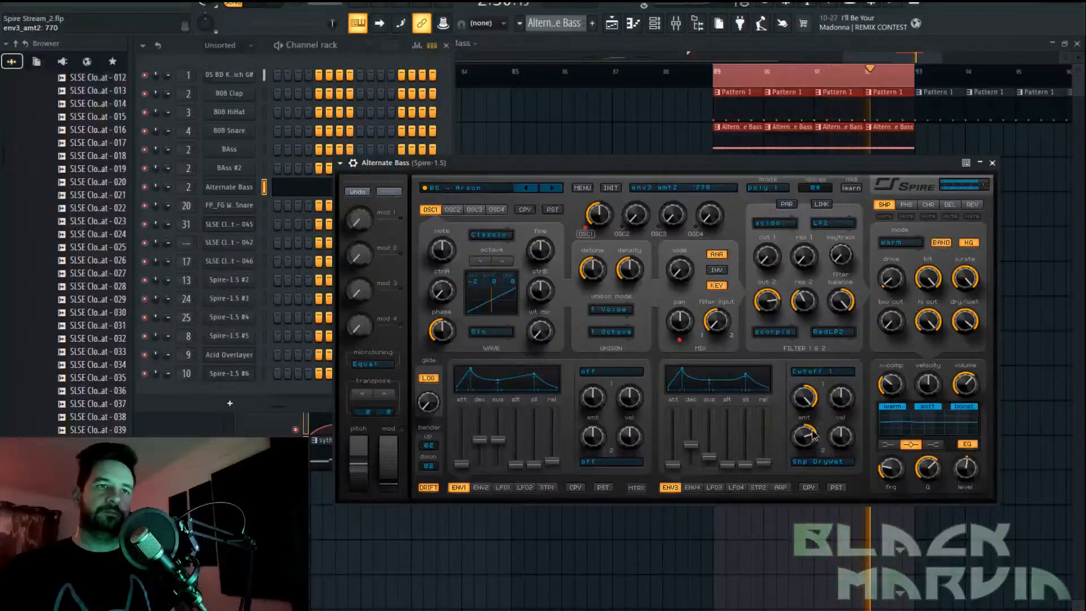
# Assign envelope 4's first target to AllOsc Pitch with an amount of 735
pyautogui.click(698, 487)
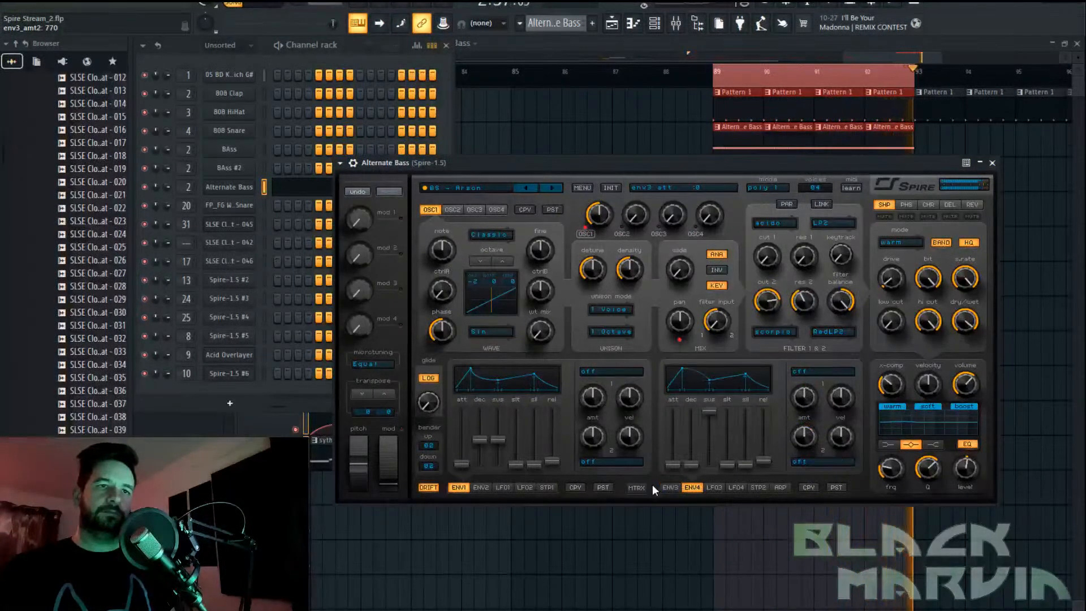
pyautogui.click(815, 372)
pyautogui.click(826, 98)
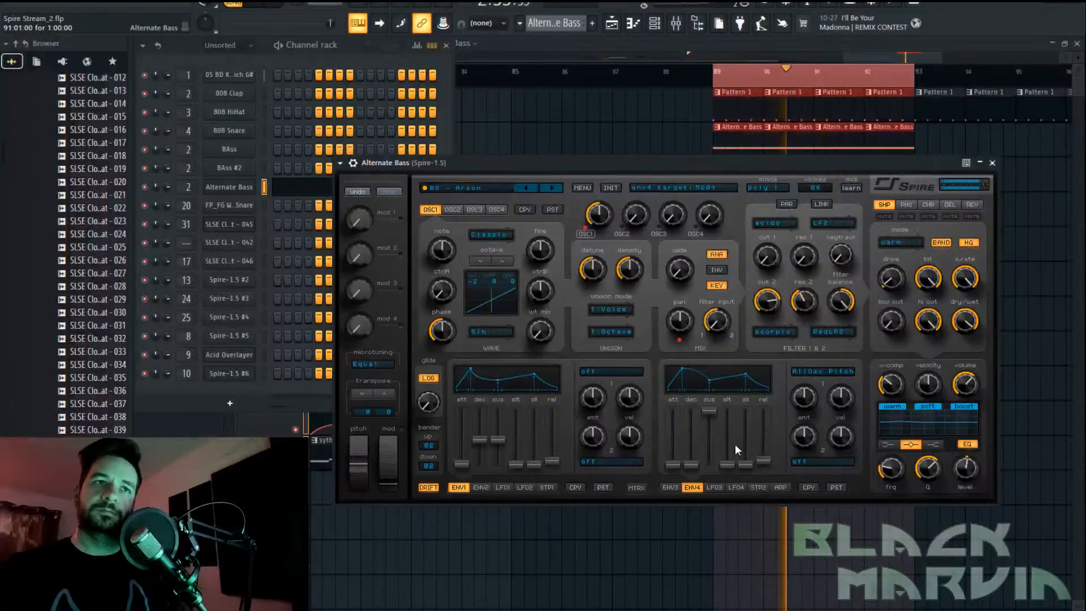
pyautogui.moveTo(806, 398); pyautogui.dragTo(809, 386)
pyautogui.click(834, 401)
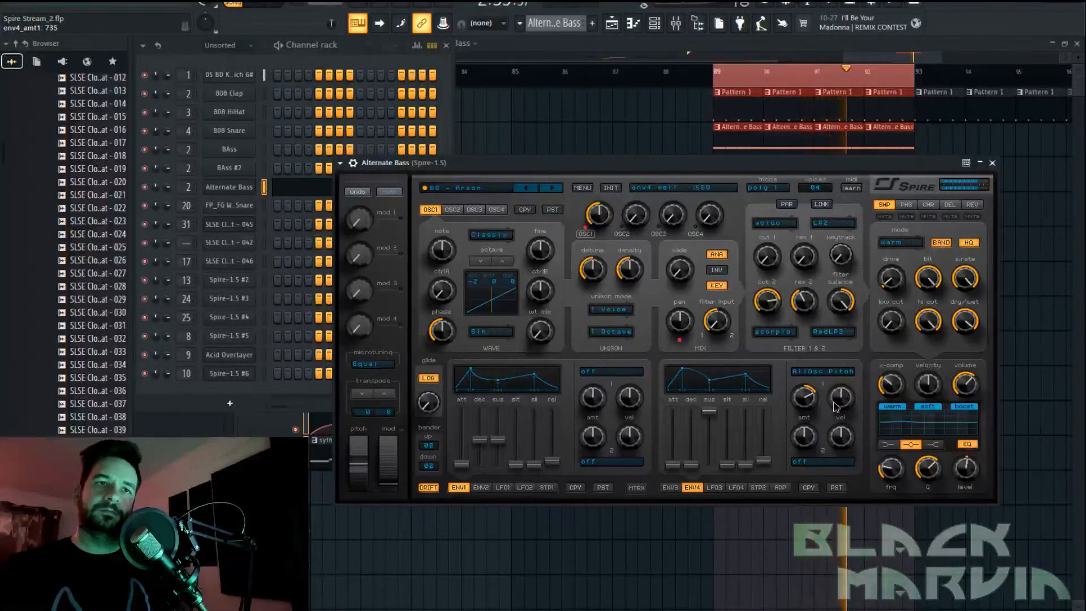
# Lower envelope 4's sustain, raise its decay, set its attack to 103 and reduce its pitch amount to 220
pyautogui.moveTo(711, 433); pyautogui.dragTo(709, 460)
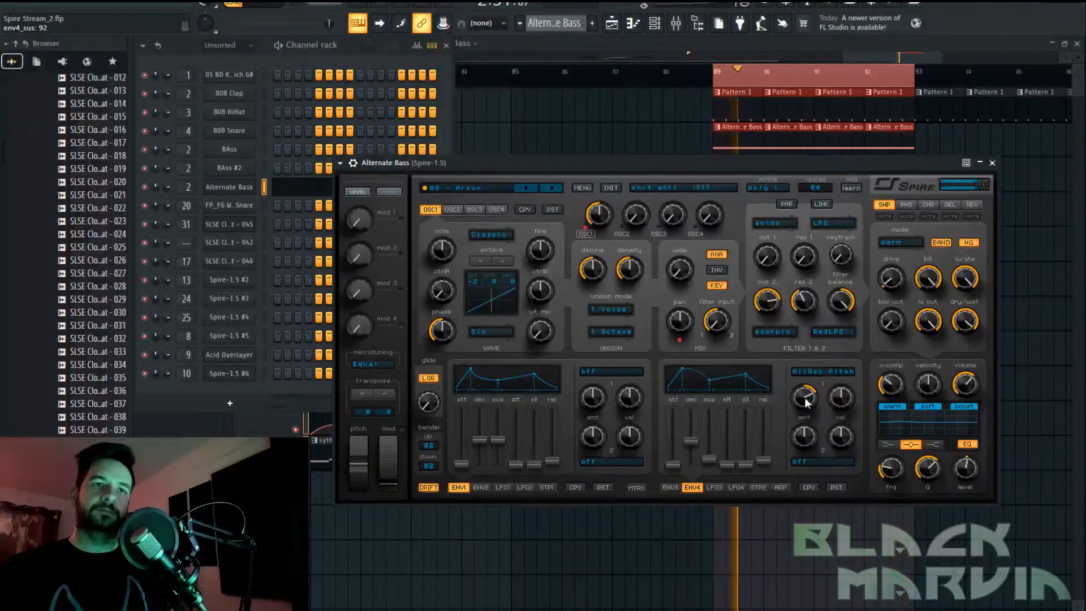
pyautogui.moveTo(807, 402); pyautogui.dragTo(811, 394)
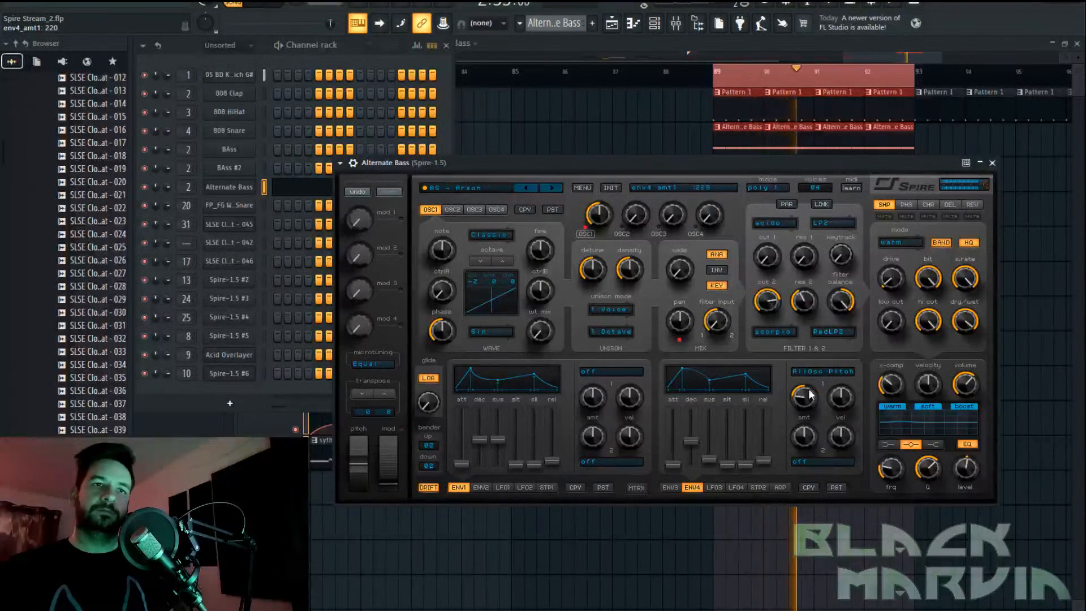
pyautogui.moveTo(691, 441); pyautogui.dragTo(668, 460)
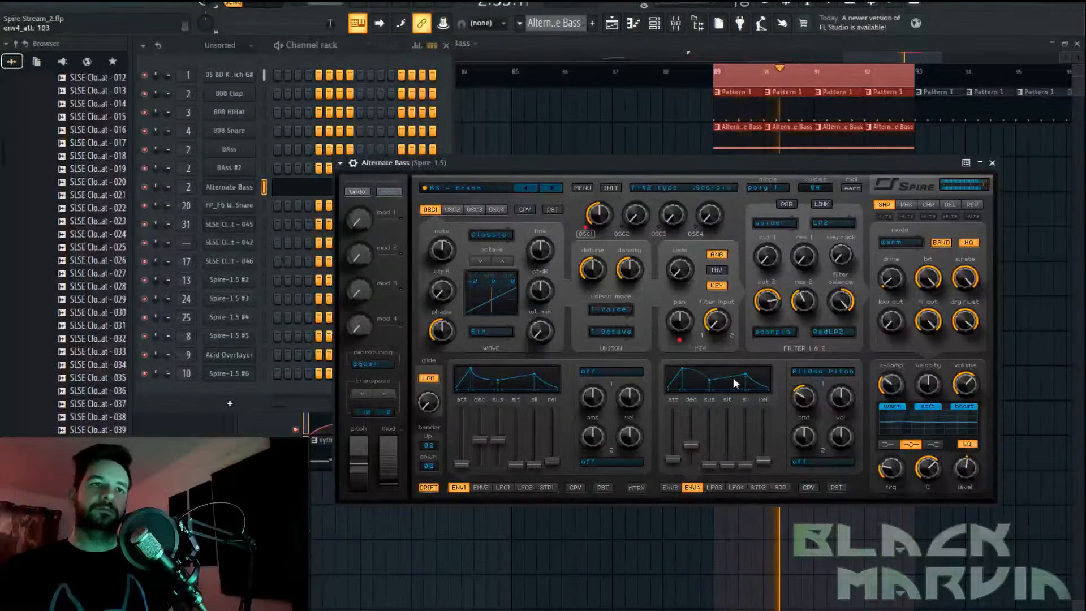
# Return to envelope 3, raise oscillator 1 by one octave and set filter 1's cutoff to 20
pyautogui.click(668, 488)
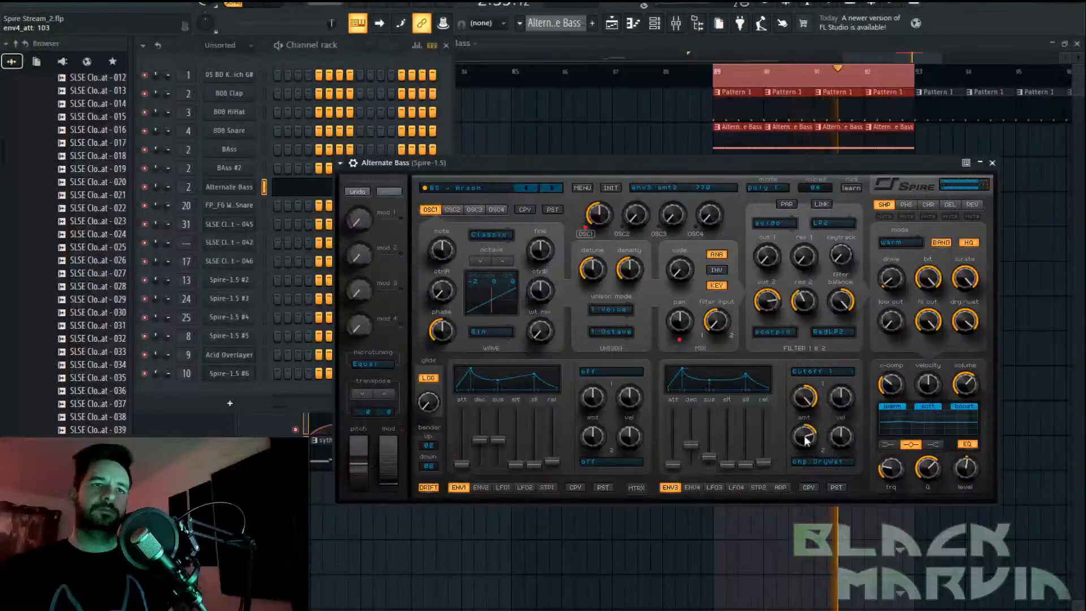
pyautogui.moveTo(772, 240); pyautogui.dragTo(770, 227)
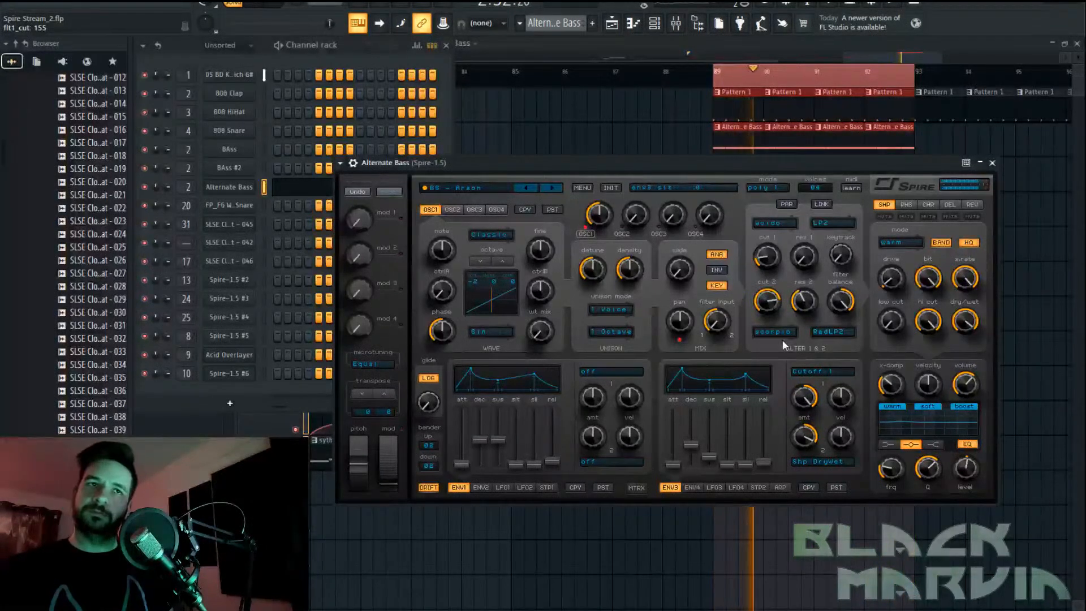
pyautogui.click(501, 261)
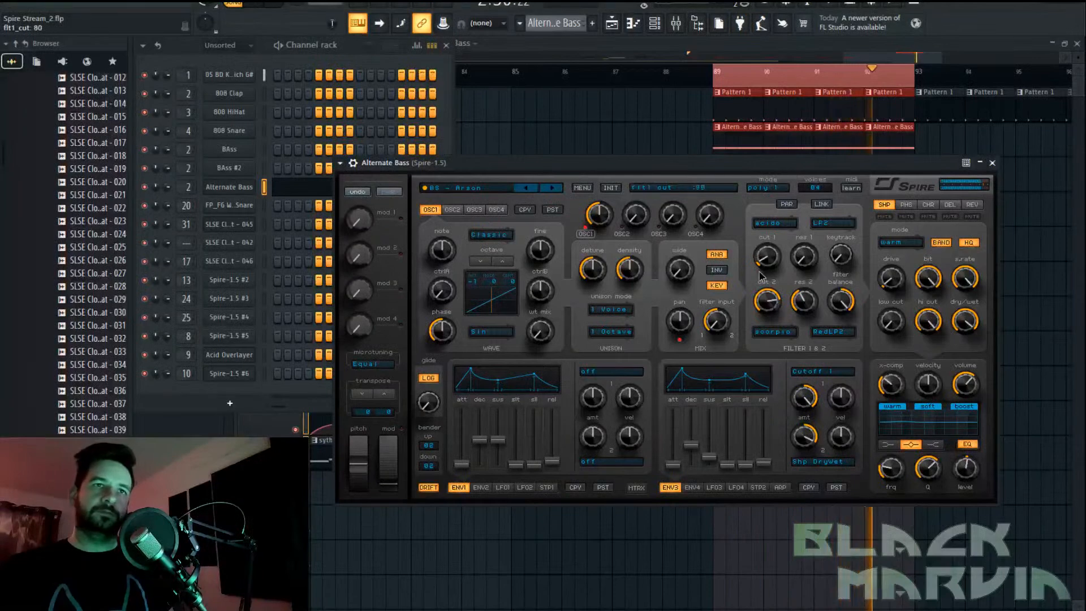
pyautogui.moveTo(767, 255); pyautogui.dragTo(752, 272)
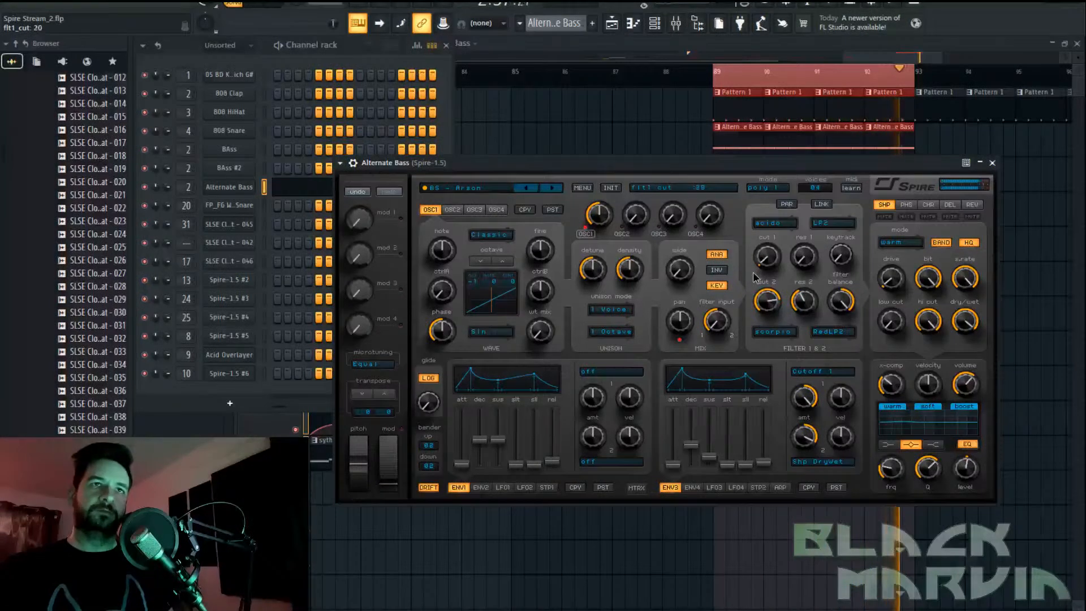
# Return to the playlist and place snare clips on Track 3 from bar 89 through bar 93
pyautogui.click(560, 71)
pyautogui.click(343, 79)
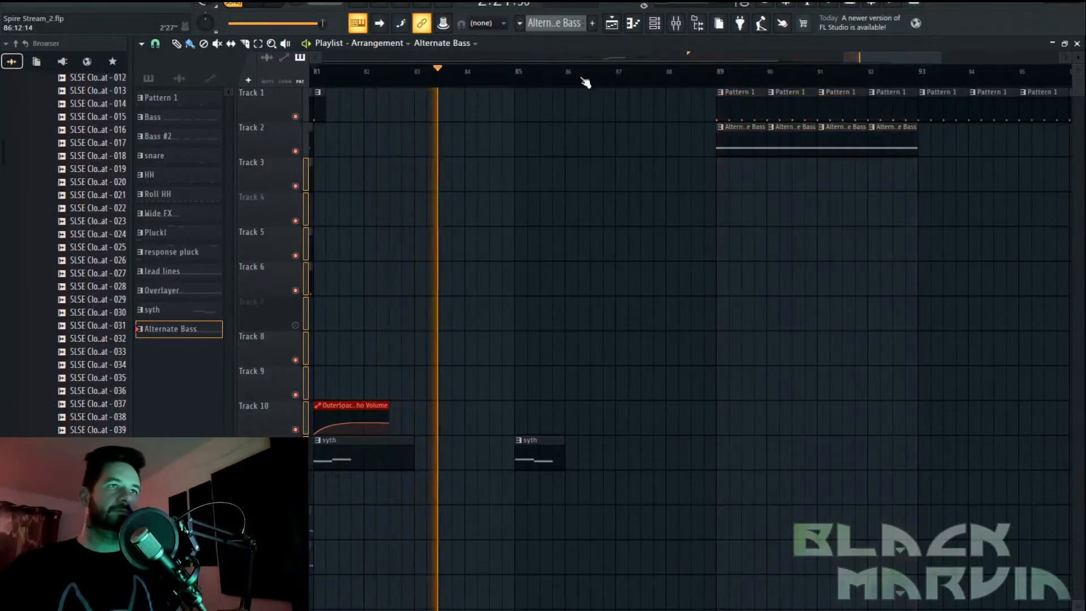
pyautogui.click(557, 23)
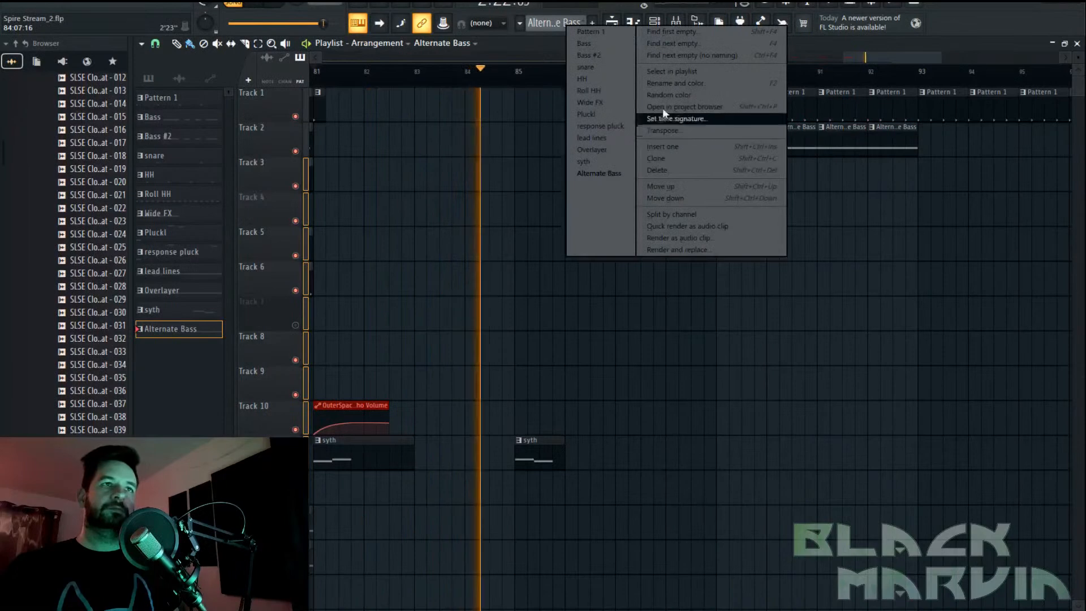
pyautogui.click(616, 69)
pyautogui.moveTo(708, 179)
pyautogui.mouseDown()
pyautogui.moveTo(859, 191)
pyautogui.moveTo(925, 184)
pyautogui.mouseUp()
# Continue the Alternate Bass clips on Track 2 from bar 93 through bar 95
pyautogui.click(924, 145)
pyautogui.rightClick(925, 142)
pyautogui.click(909, 137)
pyautogui.moveTo(925, 140); pyautogui.dragTo(1052, 142)
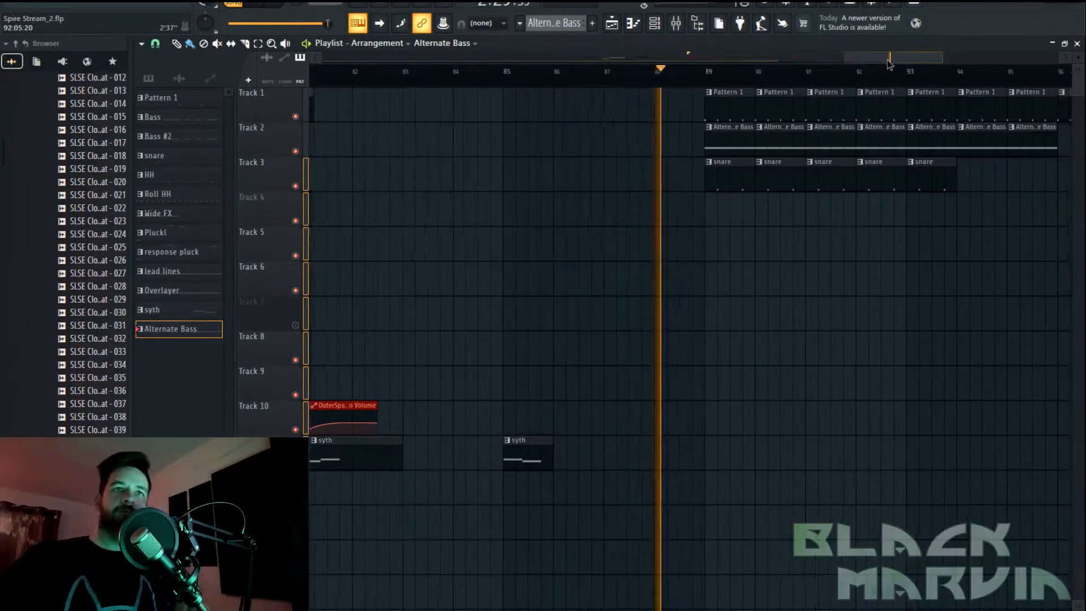
# Extend the snare clips on Track 3 through bar 96 and add an Alternate Bass clip at bar 96
pyautogui.moveTo(890, 59); pyautogui.dragTo(905, 59)
pyautogui.scroll(-3, 717, 76)
pyautogui.click(776, 175)
pyautogui.moveTo(782, 175); pyautogui.dragTo(821, 170)
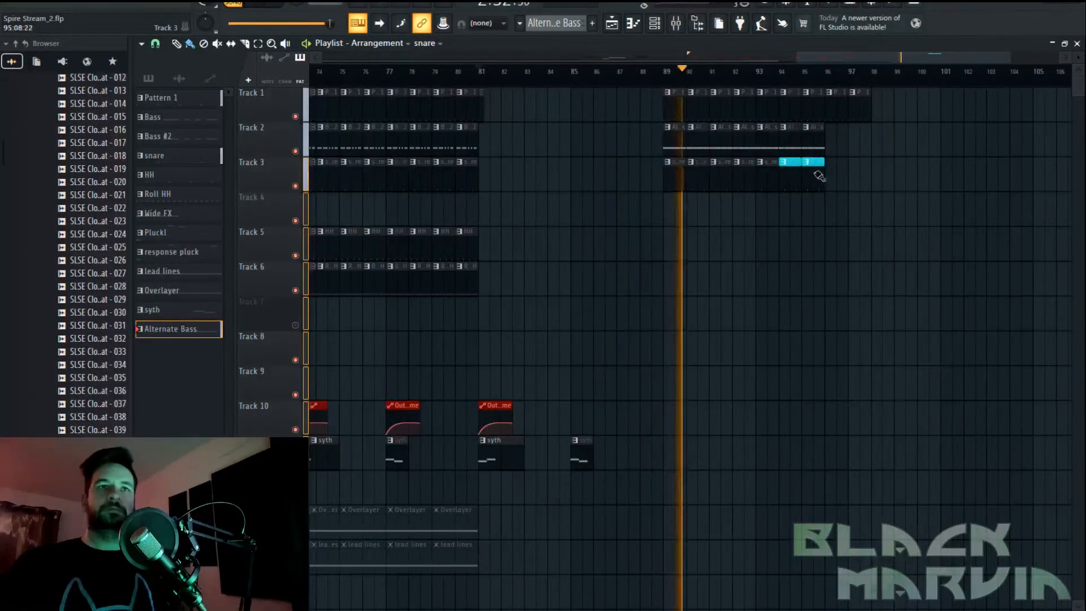
pyautogui.click(835, 143)
pyautogui.click(835, 170)
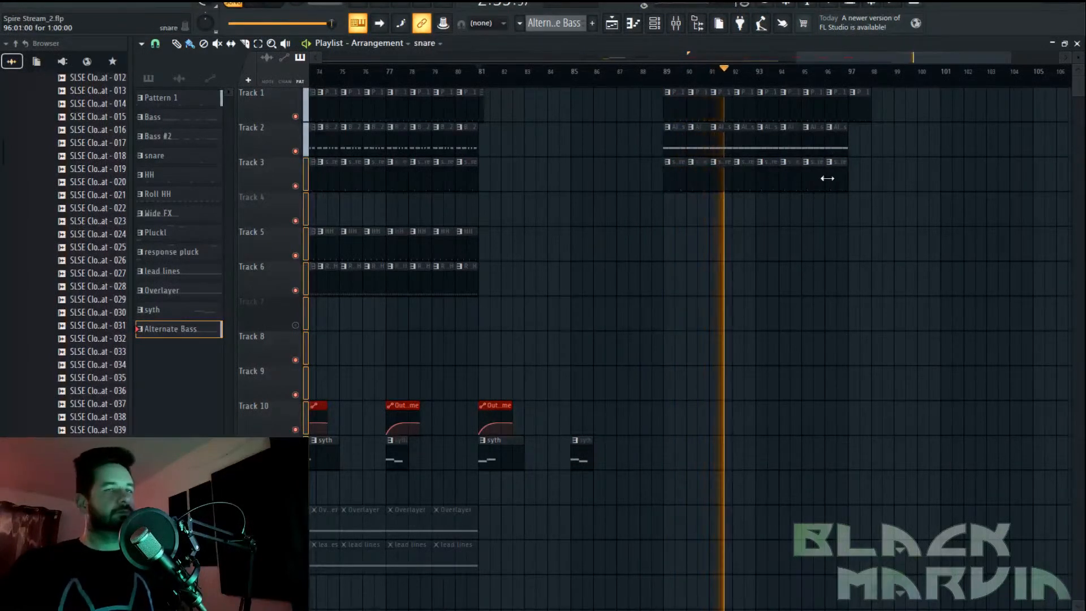
# Select the Alternate Bass channel in the channel rack and audition the arrangement from bar 89
pyautogui.press('space')
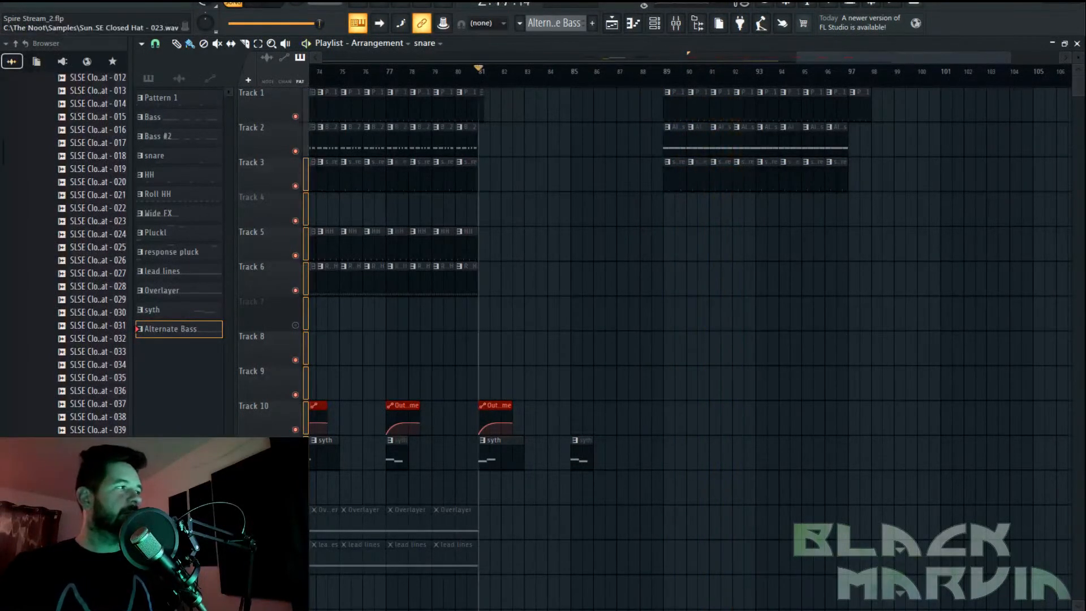
pyautogui.click(653, 26)
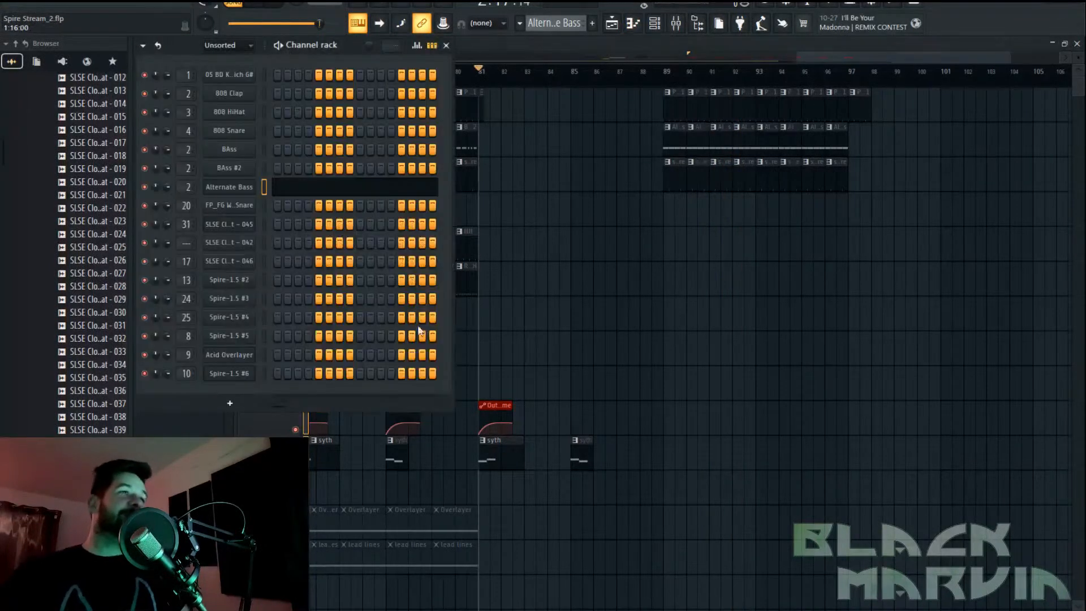
pyautogui.click(231, 191)
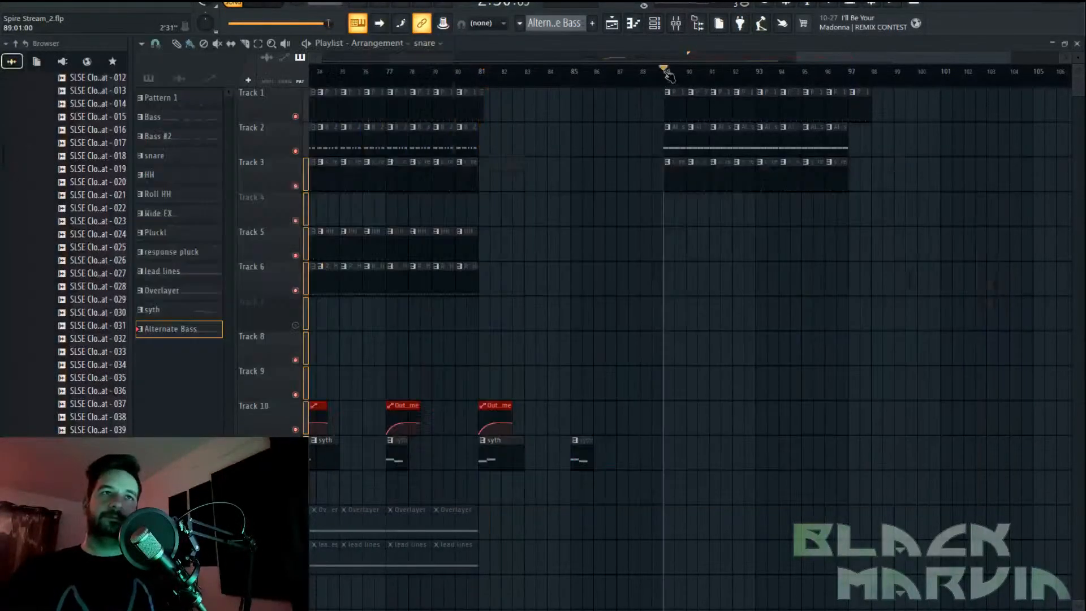
pyautogui.click(667, 72)
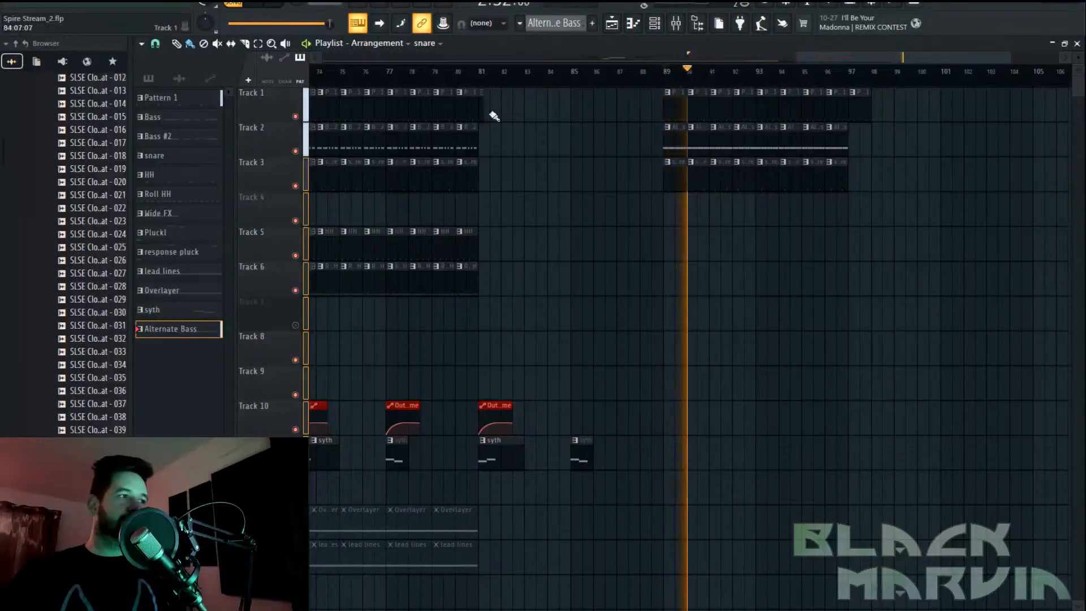
pyautogui.press('space')
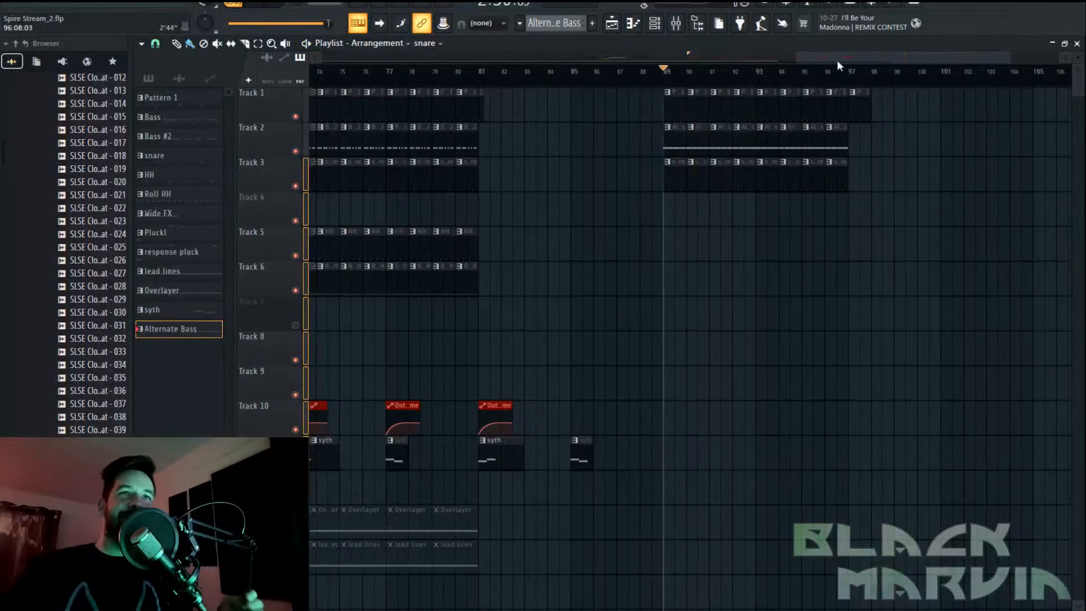
# Duplicate the Pattern 1, Alternate Bass and snare clips of bars 89–96 on Tracks 1–3 so the copies start at bar 97
pyautogui.moveTo(836, 62); pyautogui.dragTo(839, 55)
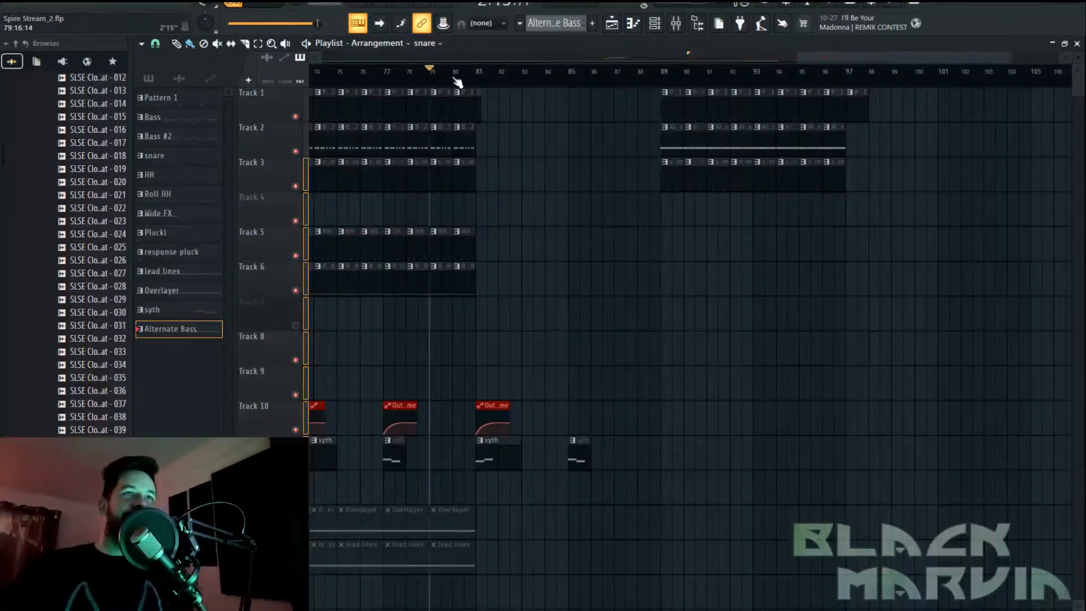
pyautogui.scroll(-2, 459, 80)
pyautogui.click(513, 74)
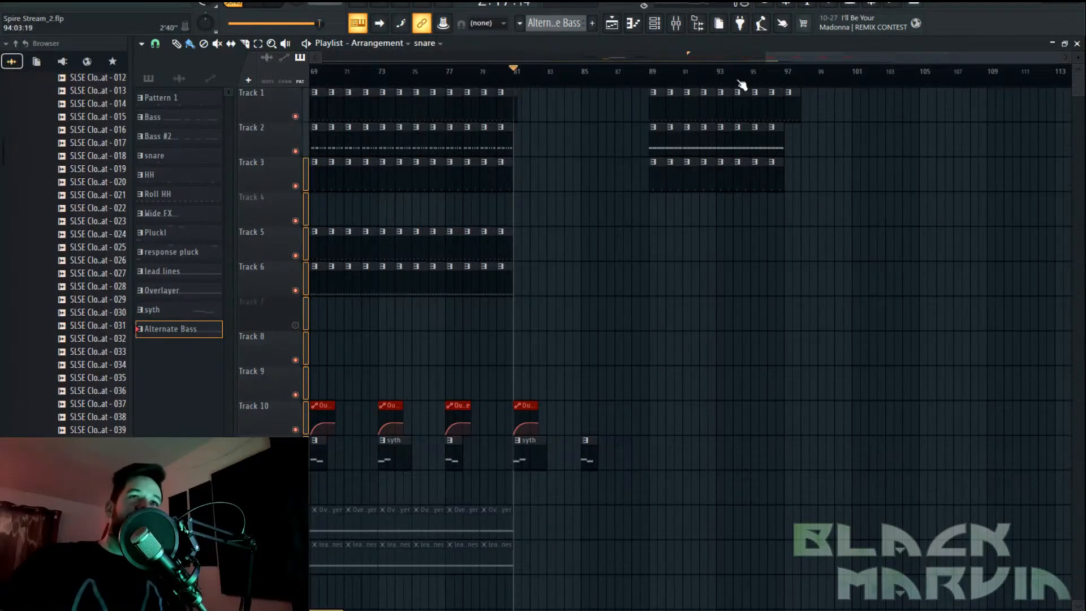
pyautogui.scroll(-4, 740, 85)
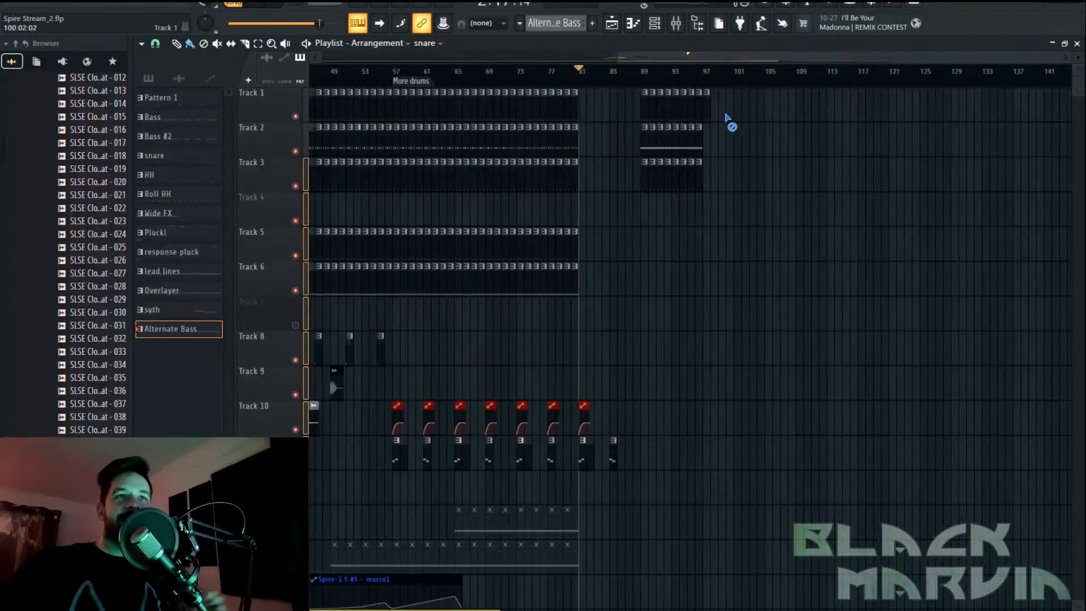
pyautogui.moveTo(730, 105); pyautogui.dragTo(645, 220)
pyautogui.moveTo(645, 107); pyautogui.dragTo(697, 111)
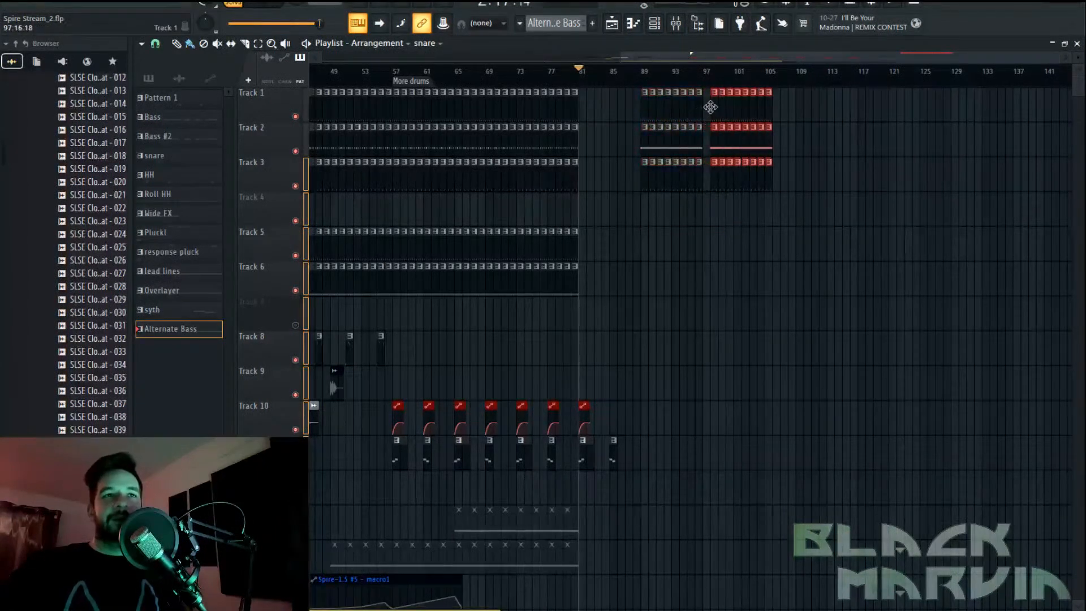
pyautogui.click(726, 96)
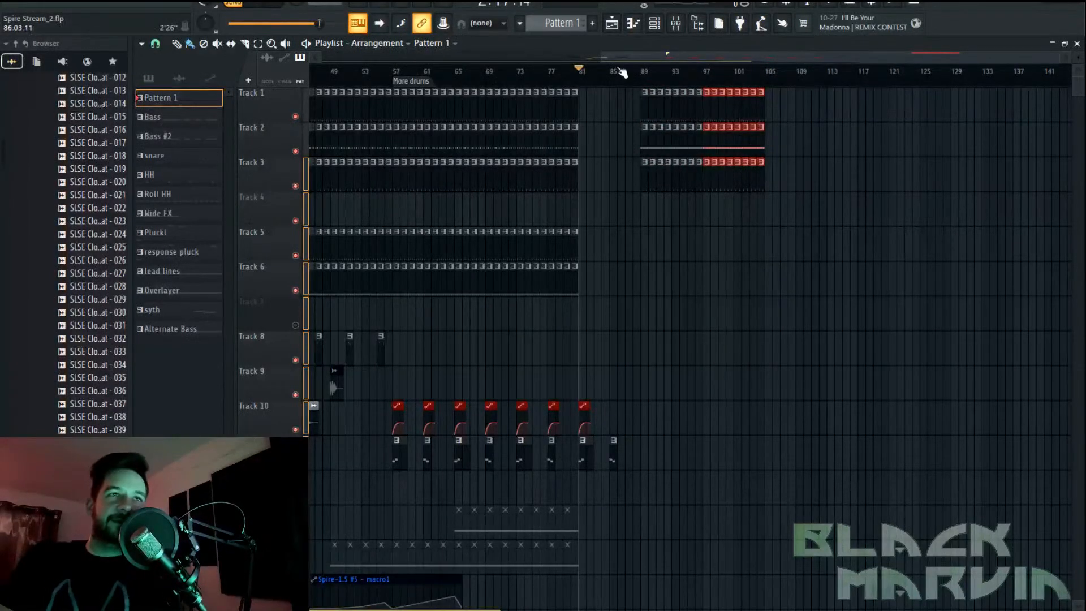
# Move the playhead to bar 89, then back to bar 81, and play the gap leading into the new section
pyautogui.scroll(3, 626, 72)
pyautogui.moveTo(726, 61); pyautogui.dragTo(812, 61)
pyautogui.scroll(2, 733, 78)
pyautogui.click(668, 77)
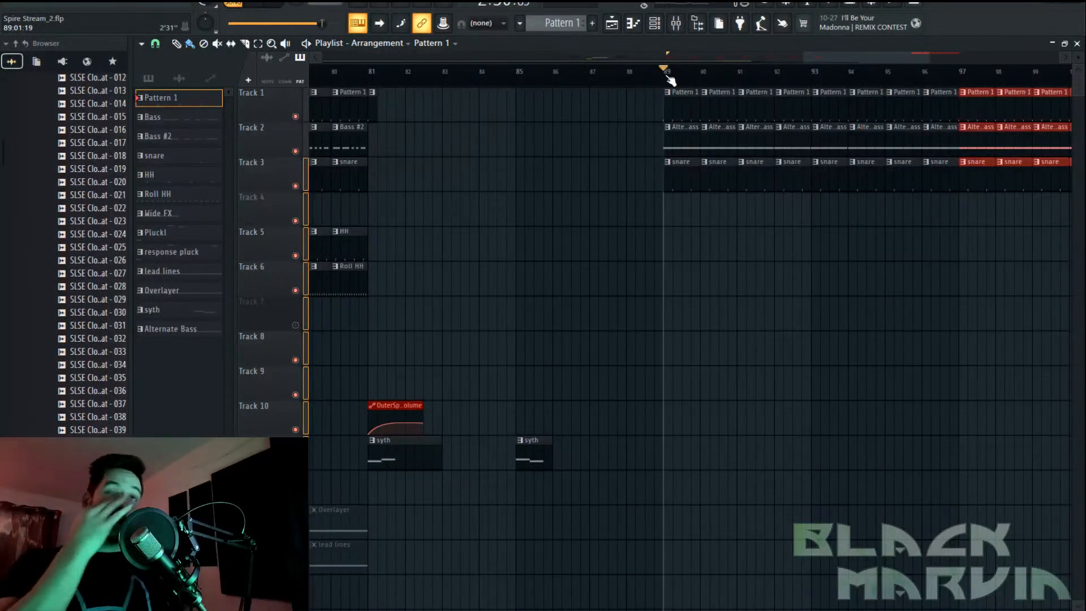
pyautogui.scroll(-3, 670, 81)
pyautogui.click(505, 84)
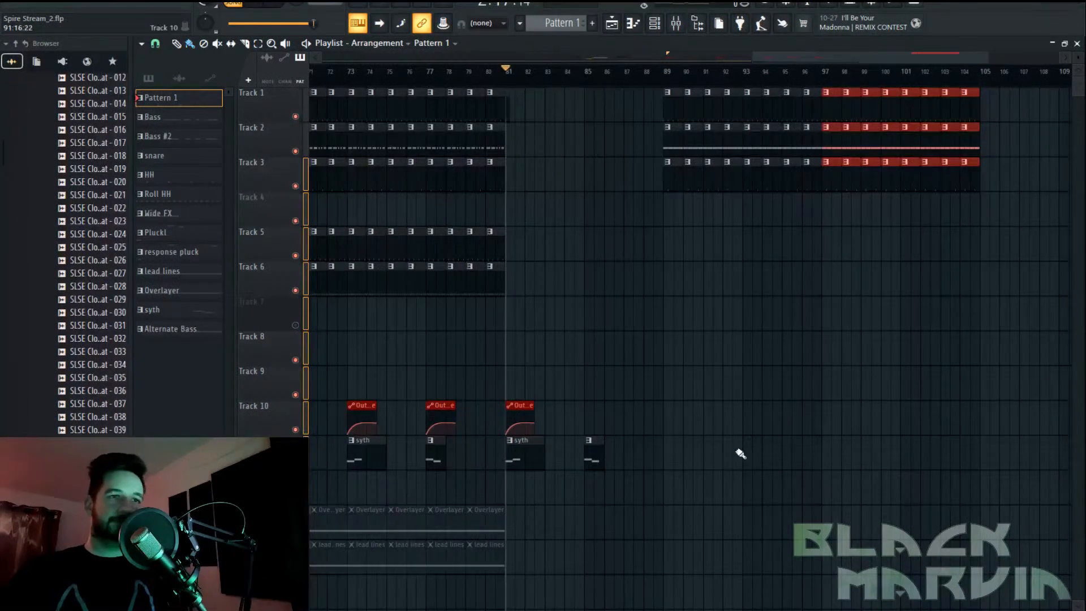
pyautogui.press('space')
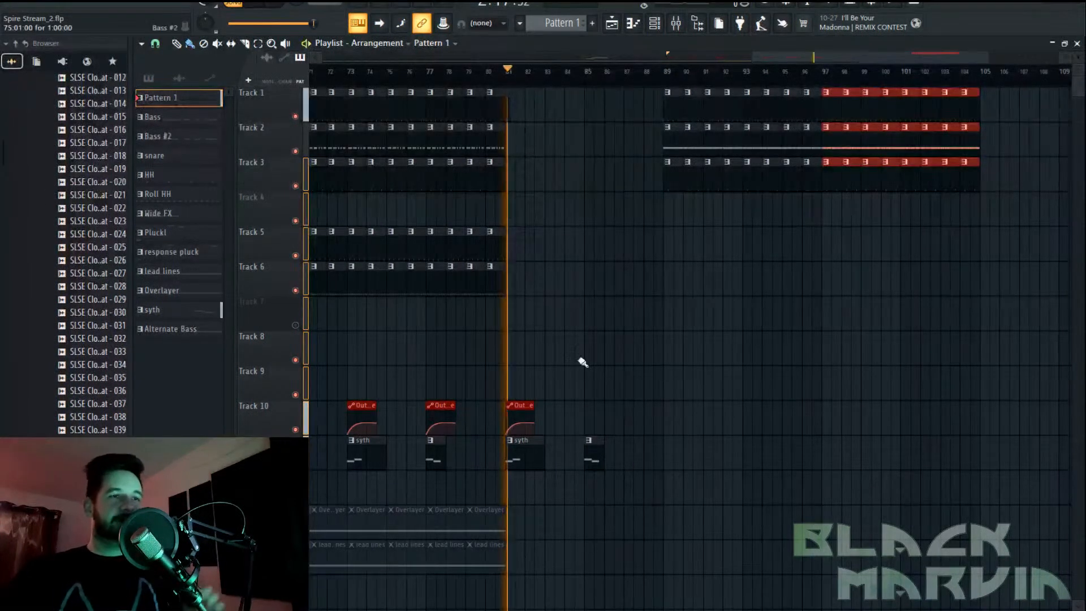
# Place syth clips on Track 11 at bars 89 and 93 and an OuterSpace Echo Volume automation clip on Track 10 at bar 89
pyautogui.moveTo(735, 460); pyautogui.dragTo(686, 460)
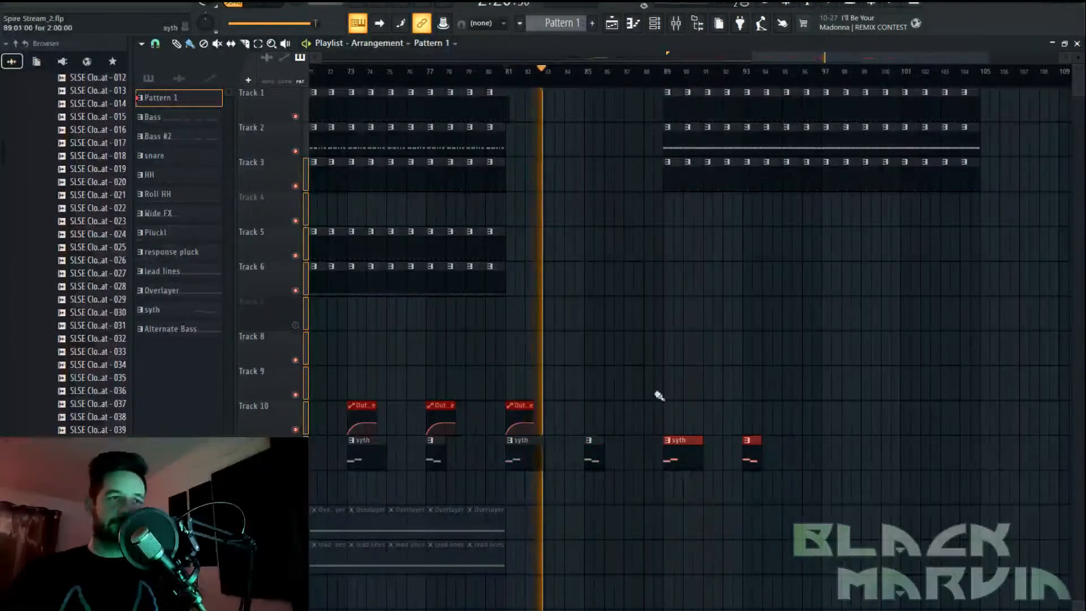
pyautogui.click(520, 407)
pyautogui.click(668, 417)
# Reshape the Spire-1.5 #6 macro1 automation on Track 18 so it drops abruptly to its minimum at bar 81
pyautogui.scroll(-4, 566, 430)
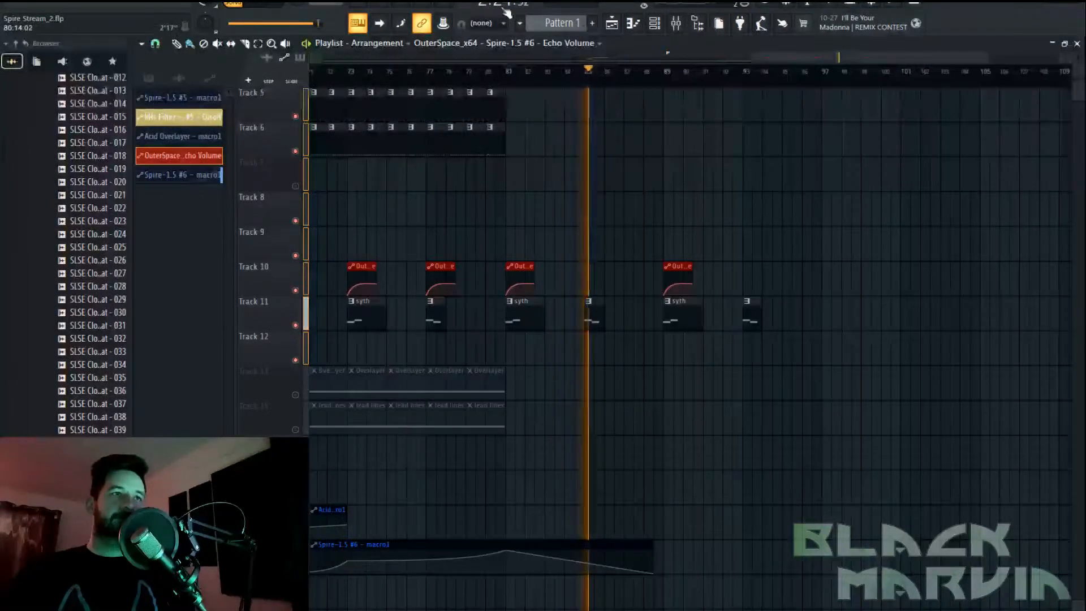
pyautogui.click(438, 72)
pyautogui.scroll(-3, 447, 83)
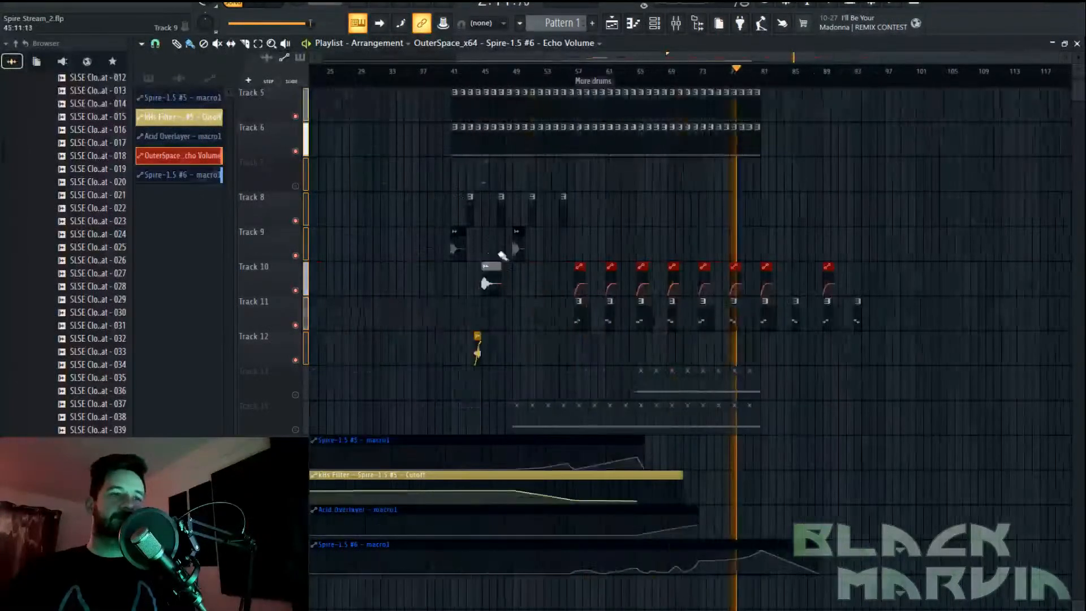
pyautogui.scroll(-4, 748, 94)
pyautogui.scroll(3, 778, 55)
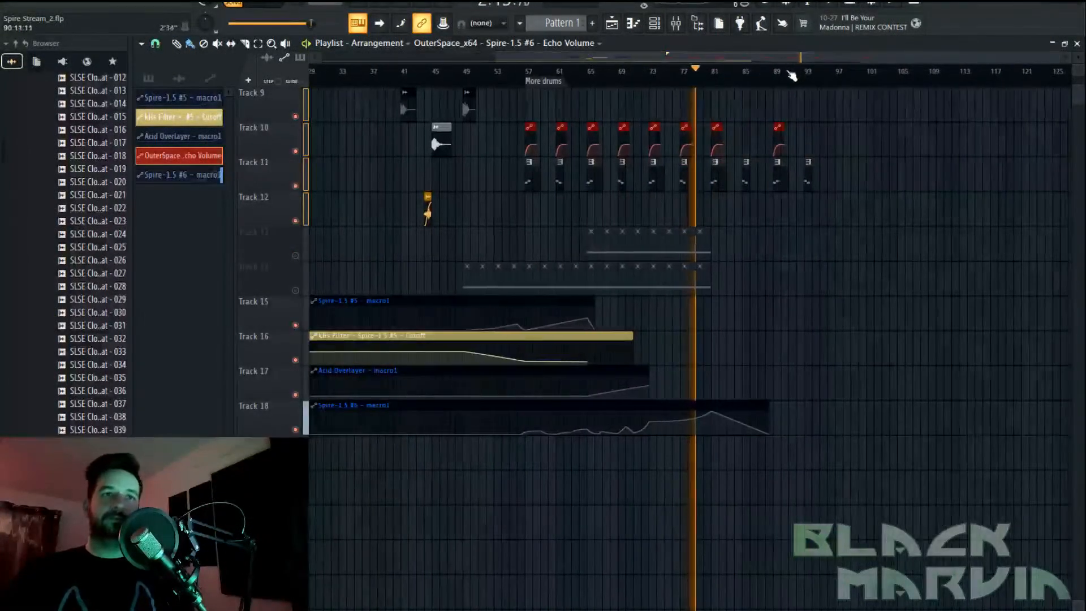
pyautogui.moveTo(667, 430); pyautogui.dragTo(669, 436)
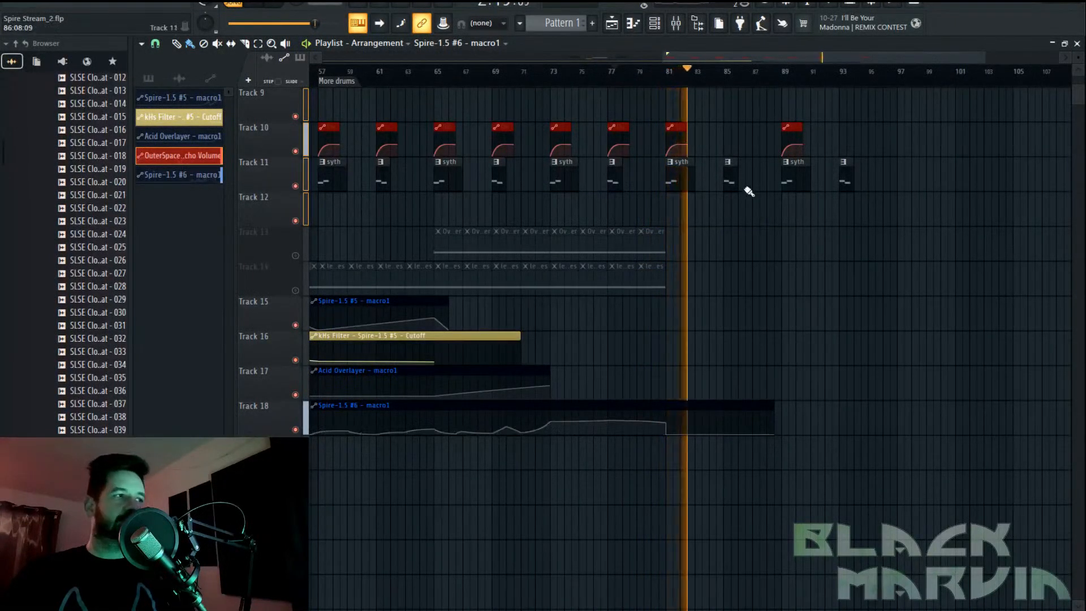
# Play the transition after bar 81 and the start of the new section from bar 89
pyautogui.moveTo(765, 59); pyautogui.dragTo(780, 60)
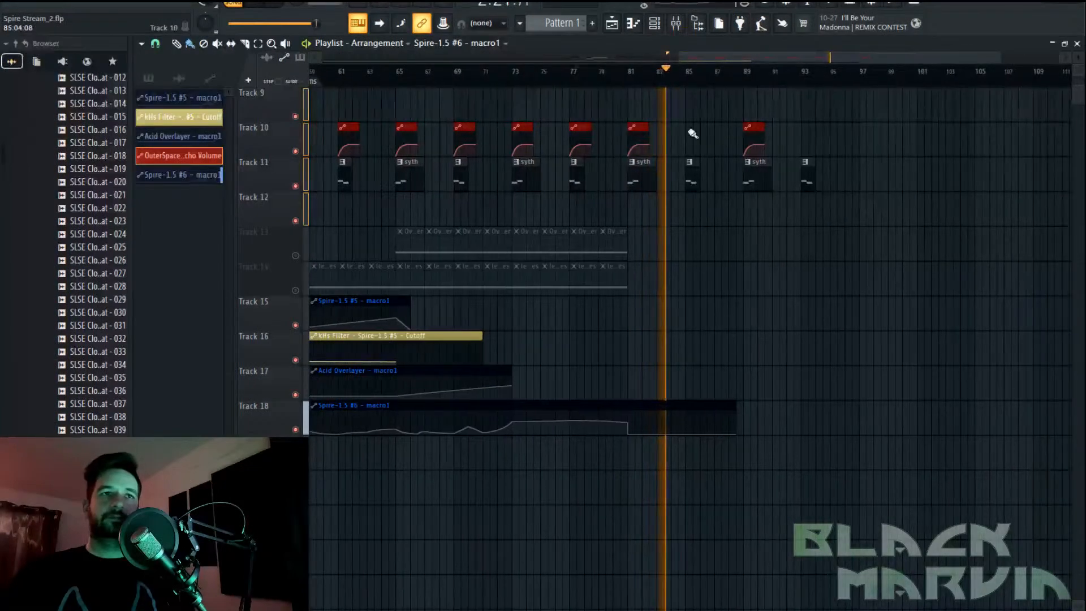
pyautogui.scroll(8, 727, 133)
pyautogui.click(731, 73)
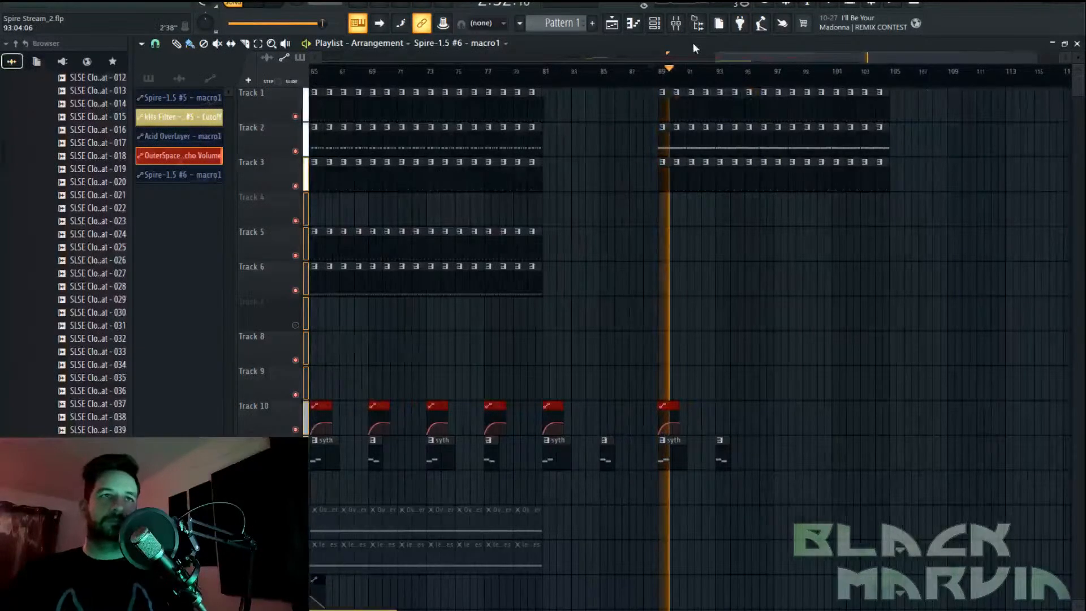
pyautogui.moveTo(754, 60); pyautogui.dragTo(792, 60)
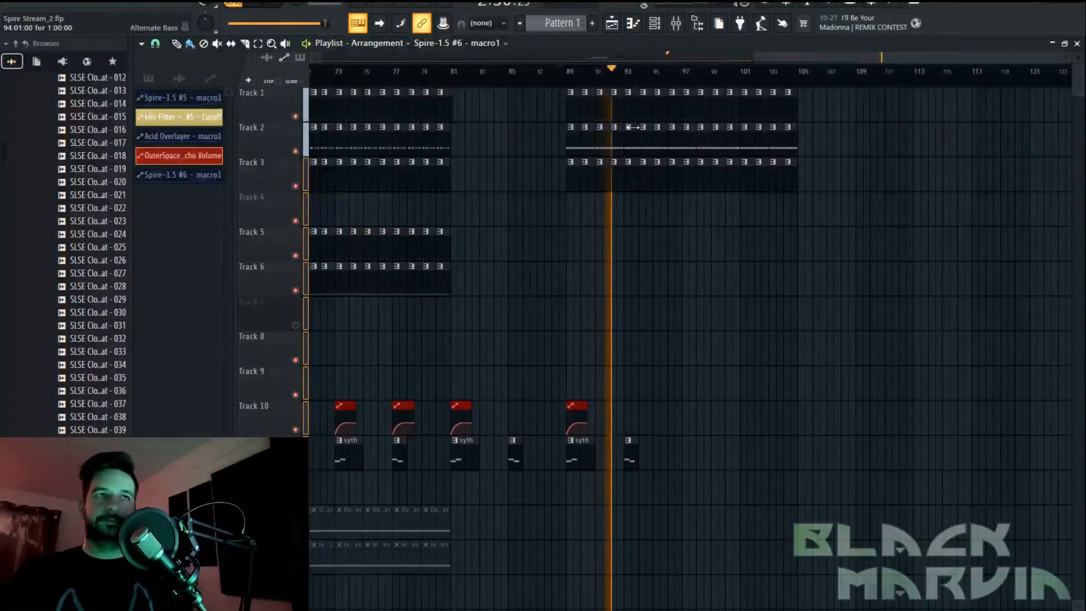
pyautogui.scroll(3, 592, 80)
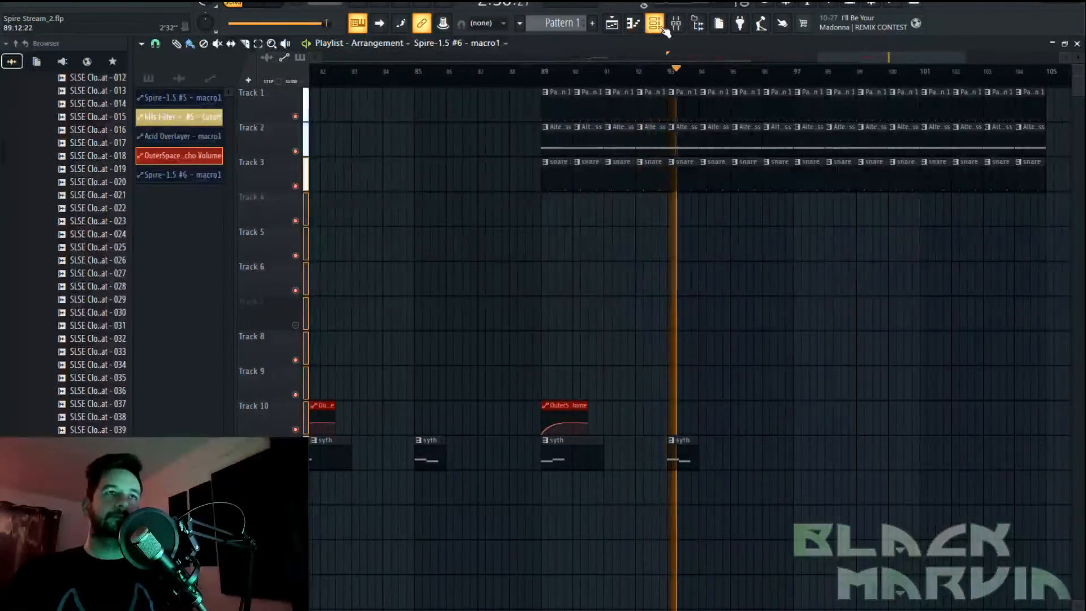
# Show all channels in the channel rack, check the Alternate Bass notes in the piano roll and return to the playlist
pyautogui.press('F6')
pyautogui.click(226, 45)
pyautogui.click(234, 60)
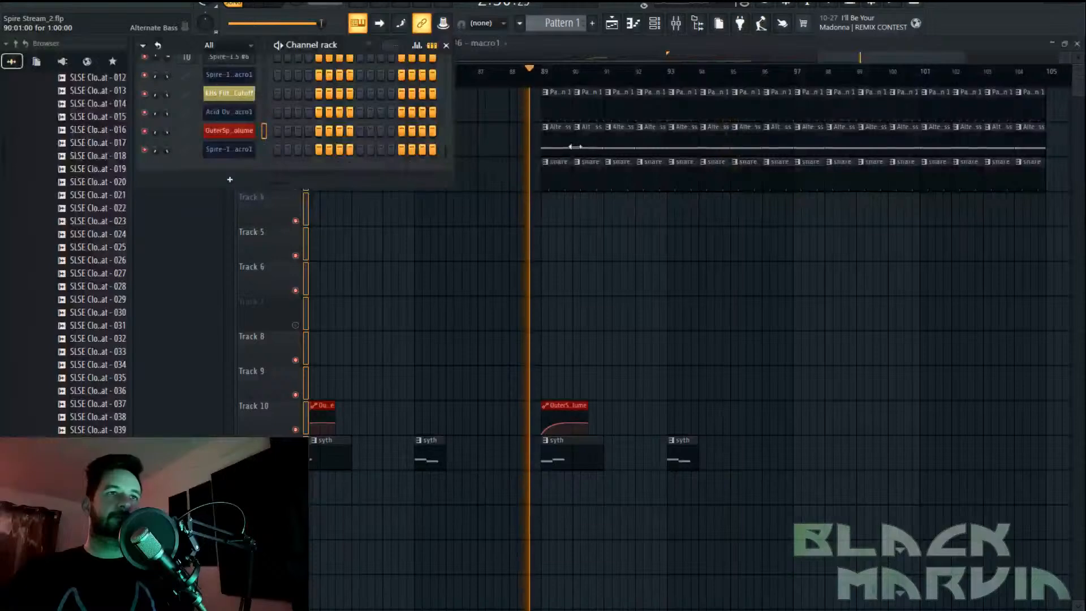
pyautogui.doubleClick(559, 135)
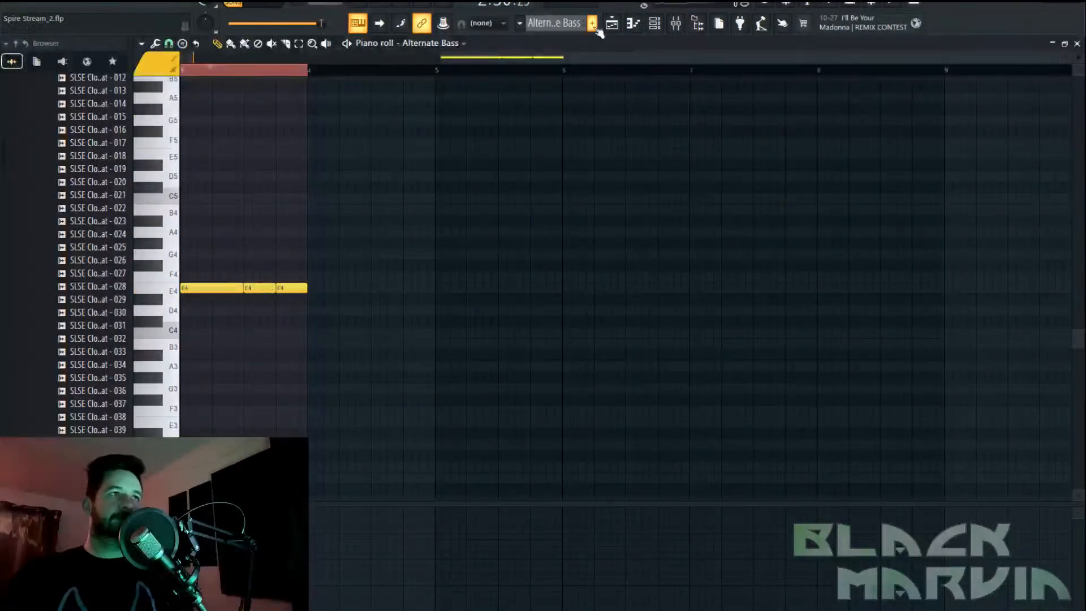
pyautogui.click(614, 25)
pyautogui.press('F6')
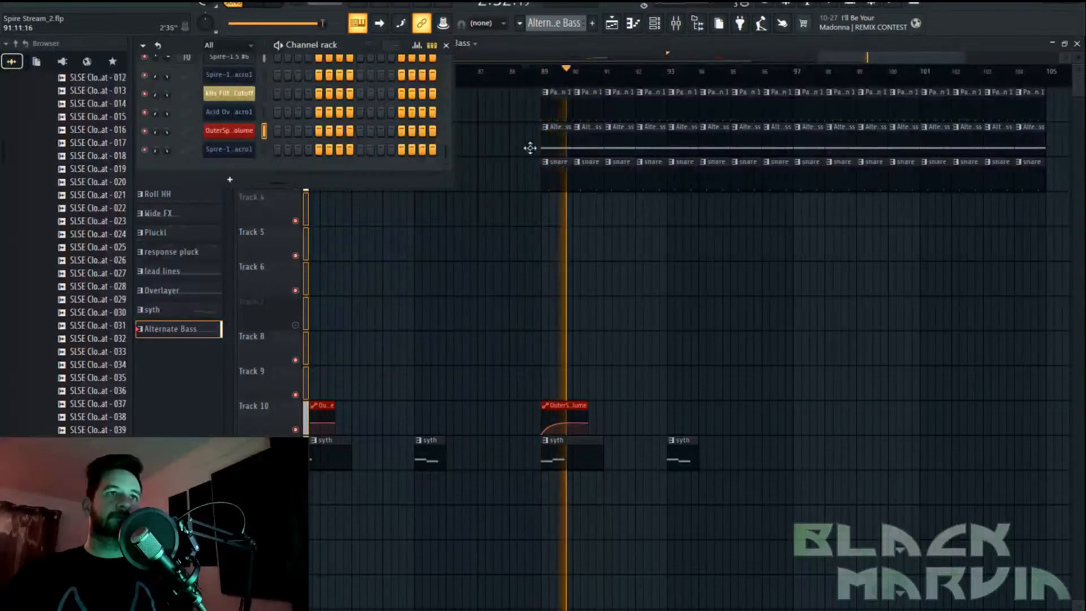
pyautogui.press('space')
pyautogui.click(562, 141)
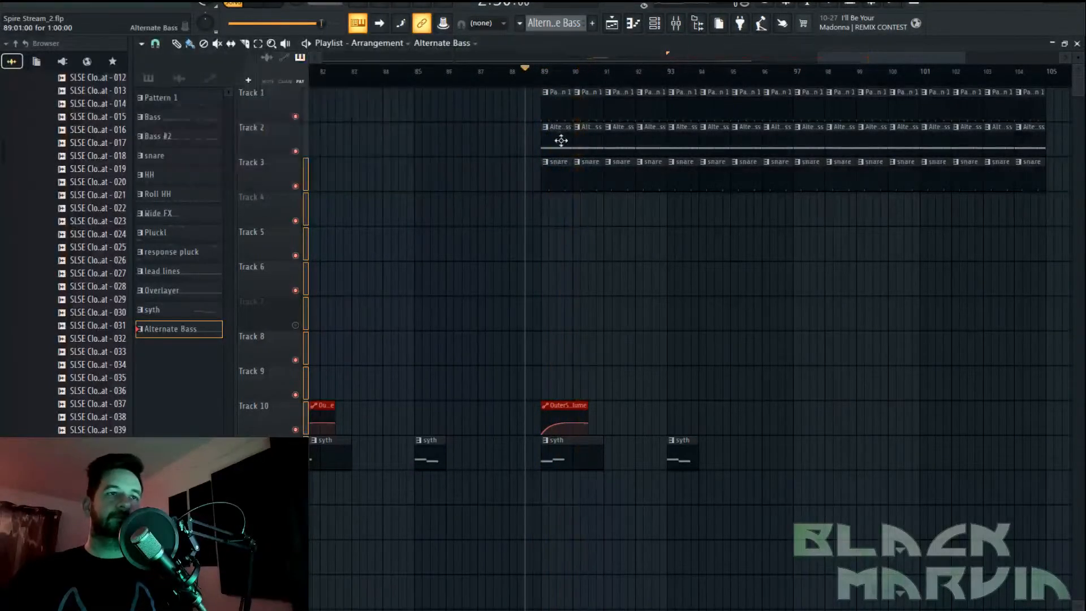
# Solo Track 2, bring Tracks 3 and 1 back in and audition the section from bar 89
pyautogui.rightClick(296, 151)
pyautogui.click(296, 186)
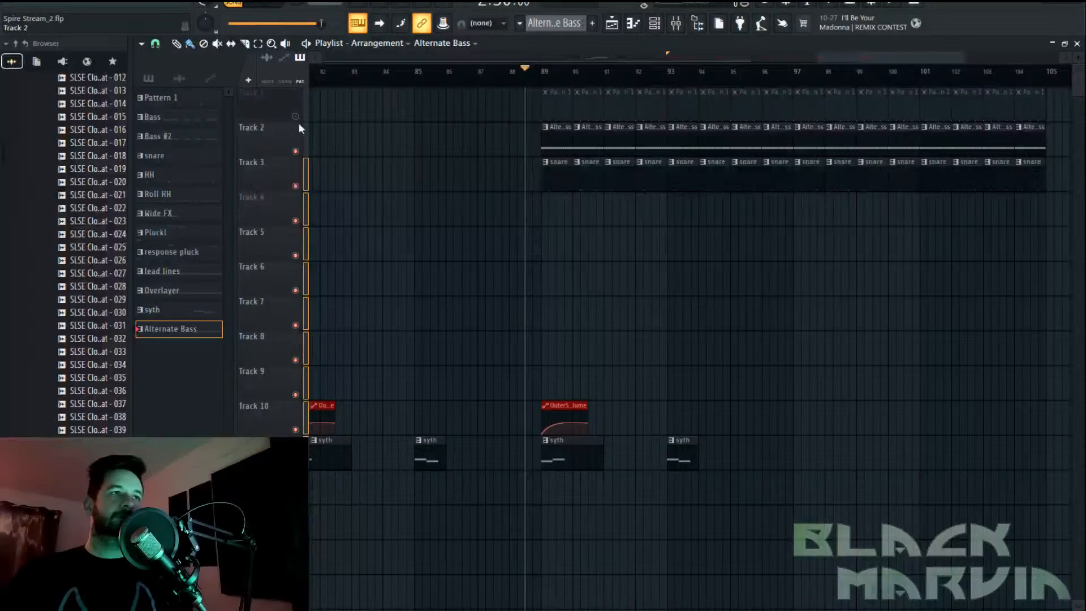
pyautogui.click(296, 116)
pyautogui.press('space')
pyautogui.scroll(3, 552, 74)
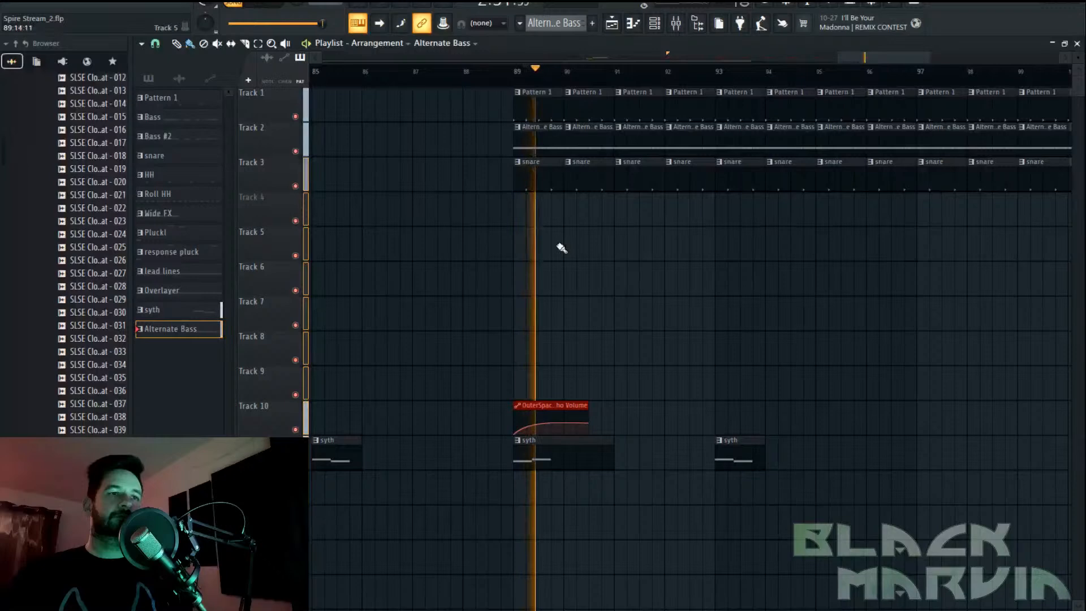
pyautogui.press('space')
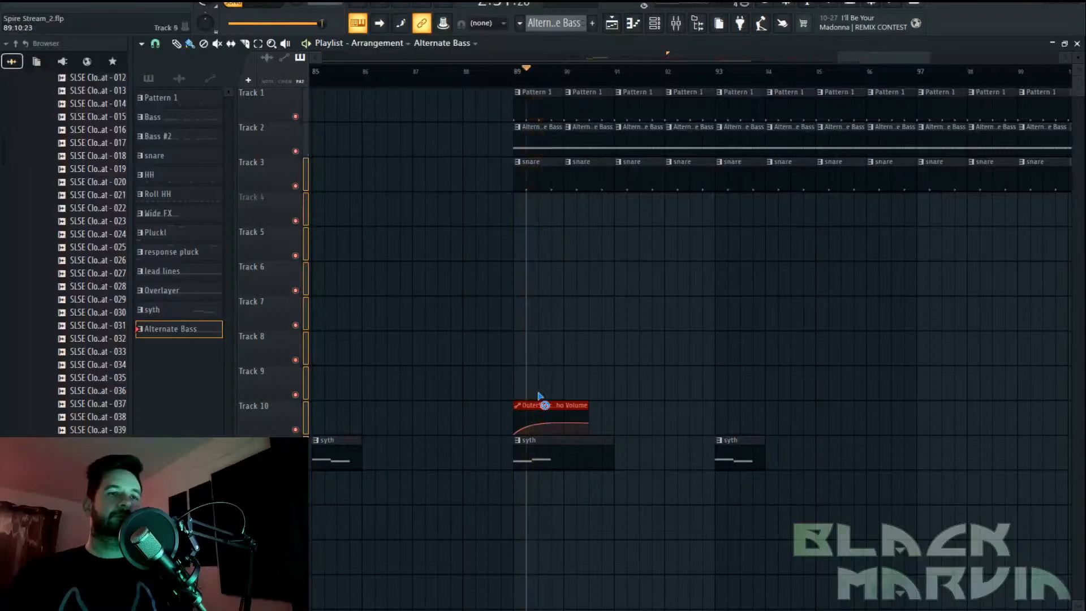
# Delete the Echo Volume automation clip at bar 89 and the syth clips at bars 89 and 93, and replay the section
pyautogui.rightClick(544, 416)
pyautogui.rightClick(545, 456)
pyautogui.rightClick(735, 455)
pyautogui.press('space')
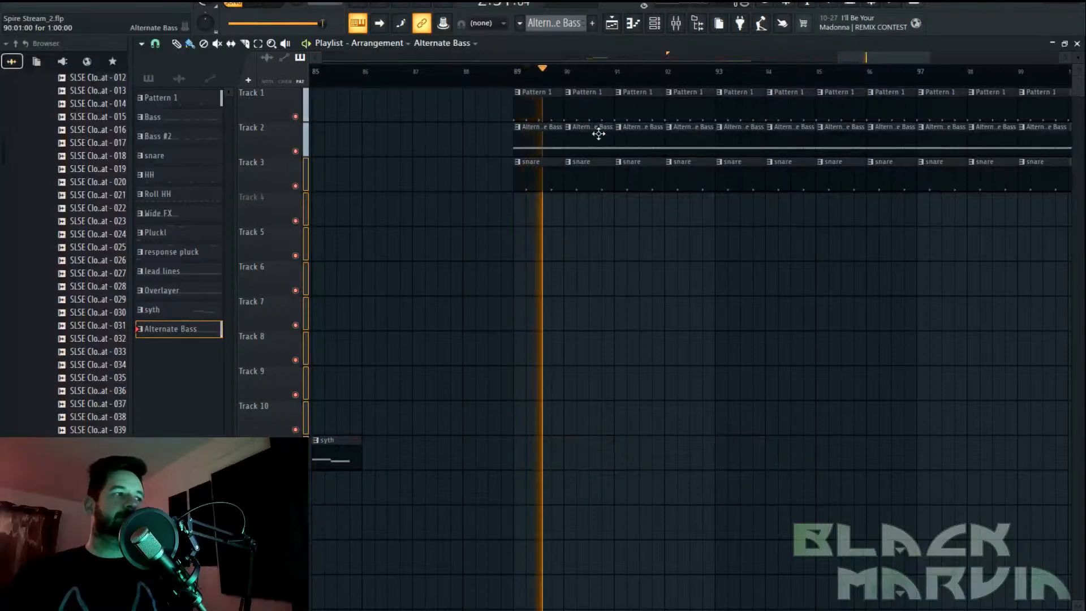
pyautogui.press('space')
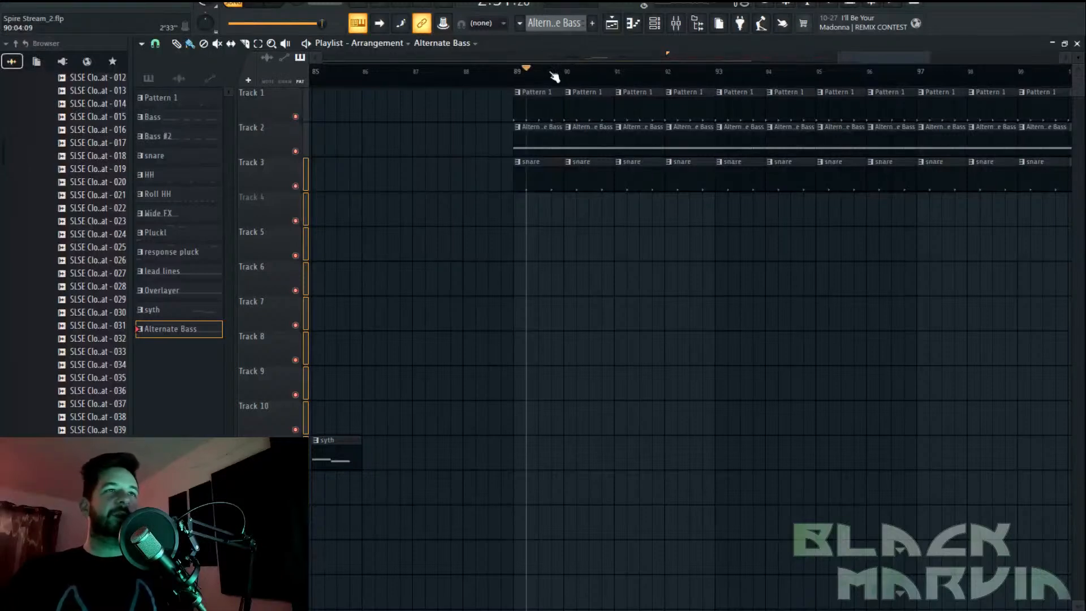
# Return the playhead to bar 89, open the Alternate Bass pattern in the piano roll and save the project
pyautogui.scroll(1, 527, 75)
pyautogui.moveTo(521, 74); pyautogui.dragTo(512, 74)
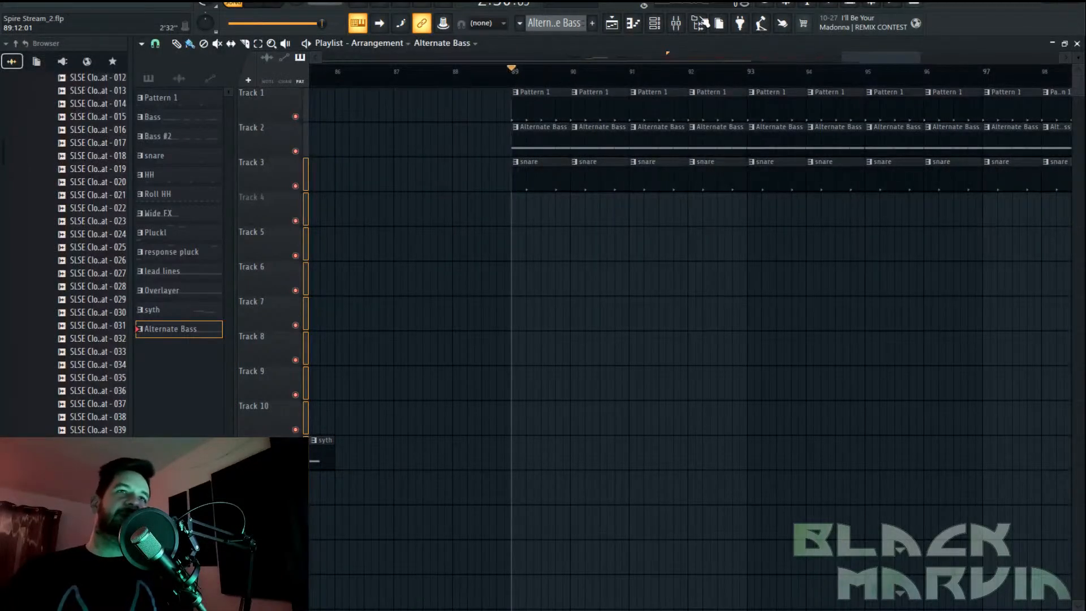
pyautogui.doubleClick(545, 137)
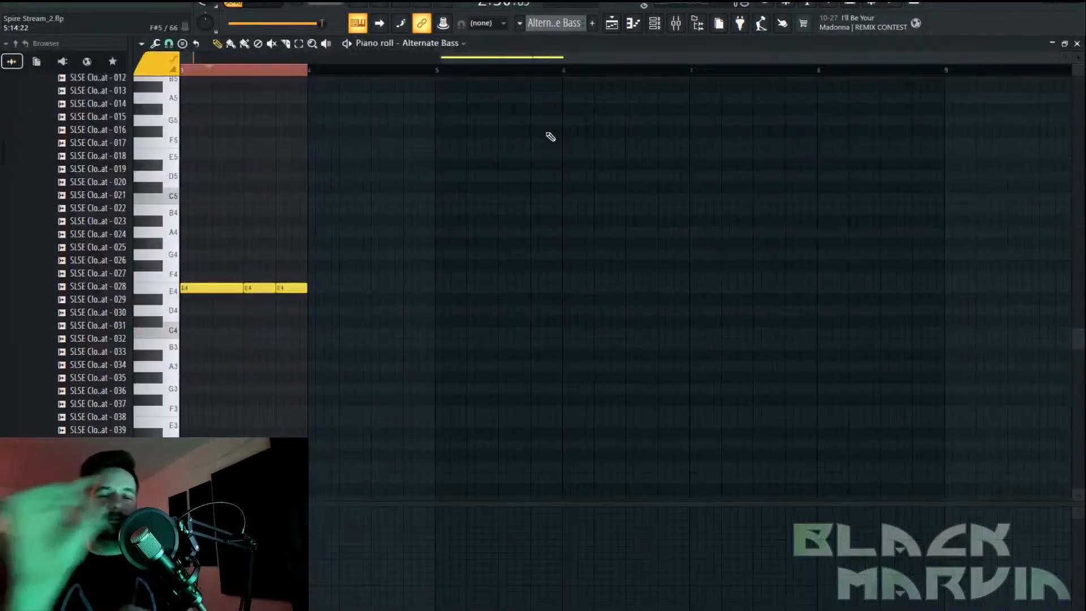
pyautogui.hotkey('ctrl', 's')
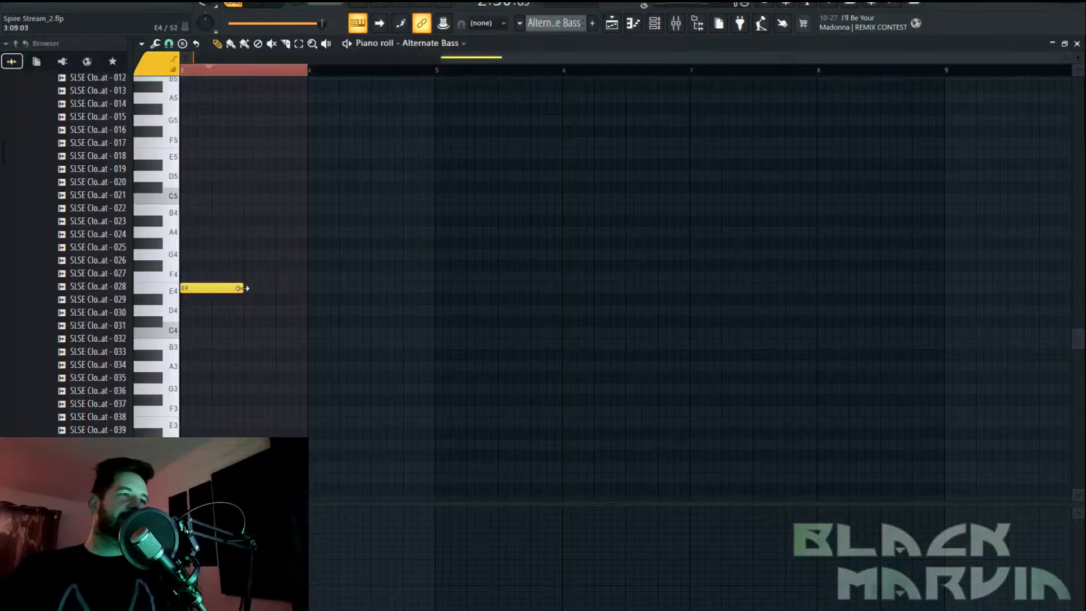
# Play the arrangement from bar 89 to hear the Alternate Bass with the kick and snare
pyautogui.click(611, 26)
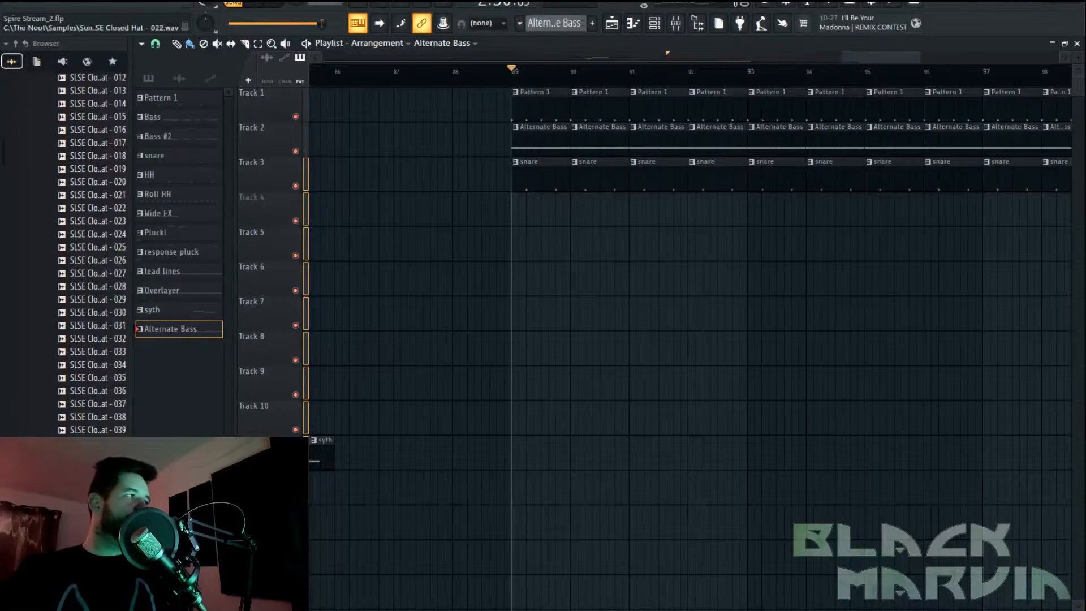
pyautogui.click(251, 10)
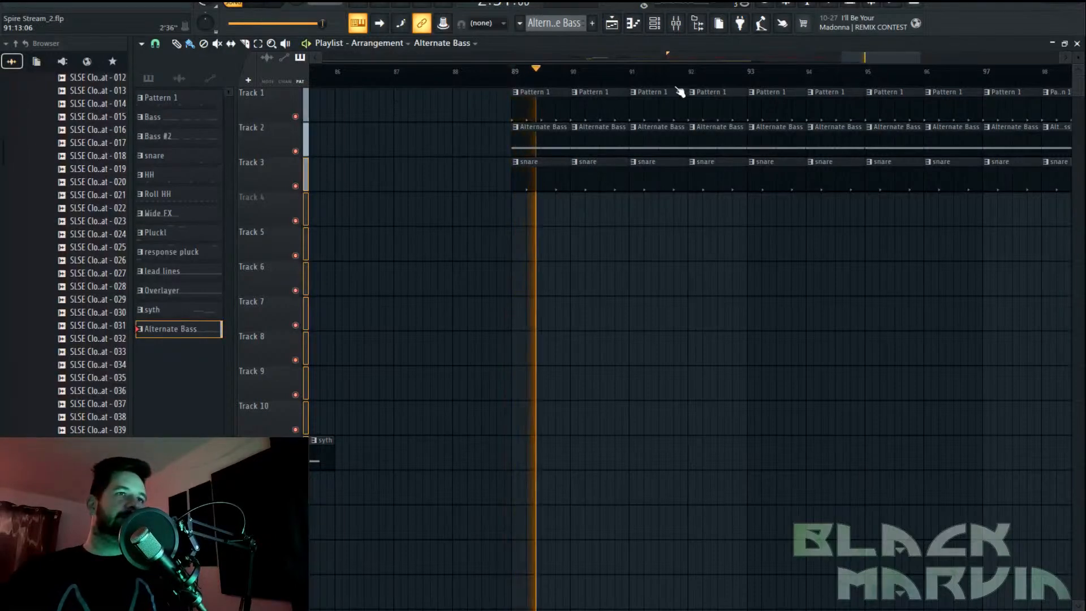
pyautogui.press('space')
pyautogui.press('space')
# Transpose both Alternate Bass notes down one octave to E3 and play the pattern
pyautogui.doubleClick(518, 138)
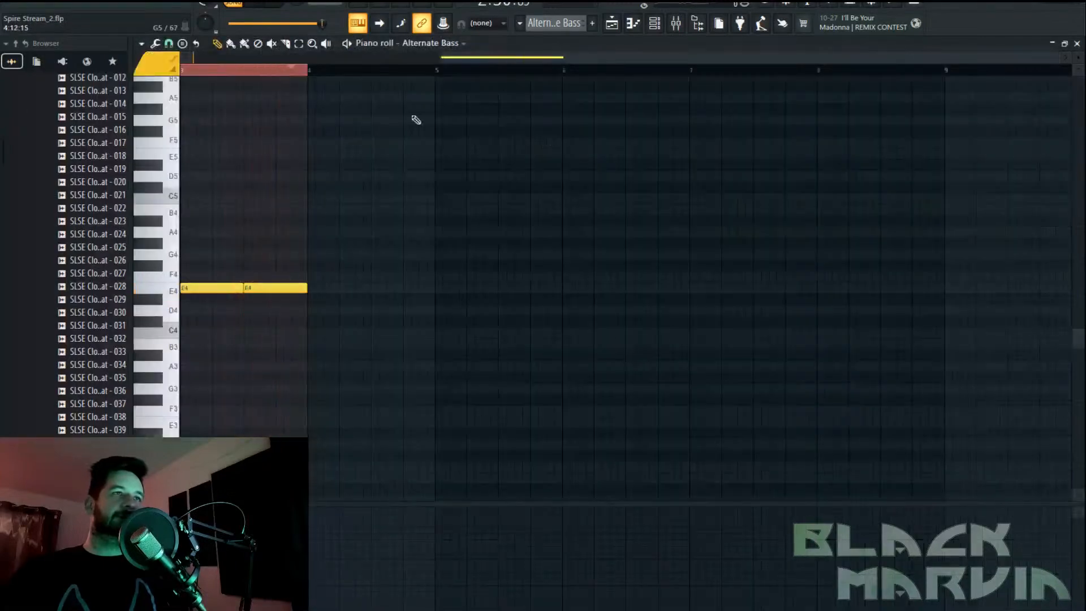
pyautogui.click(611, 28)
pyautogui.doubleClick(549, 140)
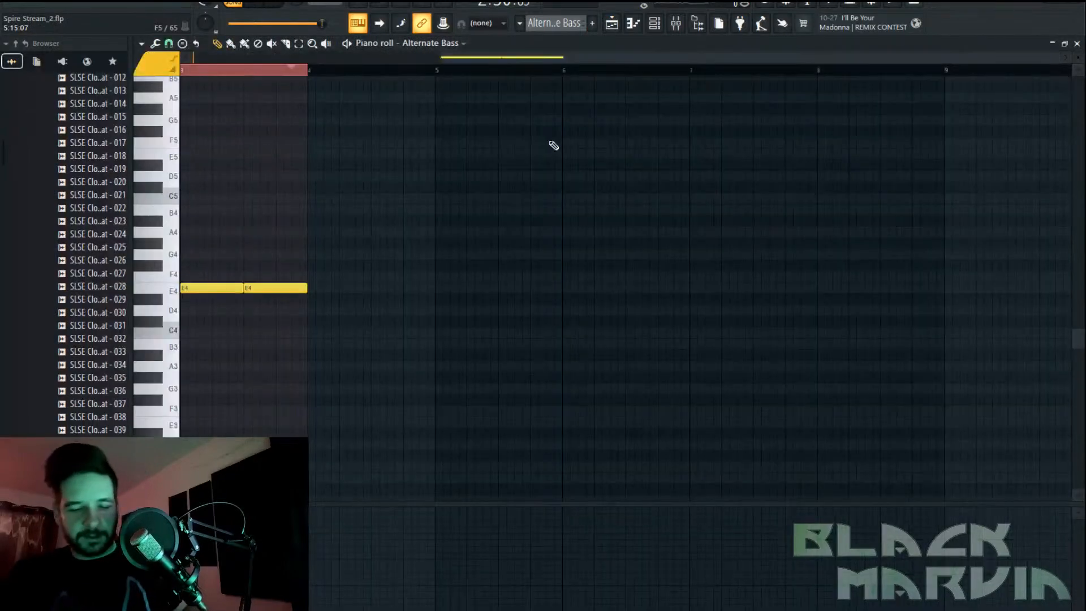
pyautogui.hotkey('ctrl', 'Down')
pyautogui.press('space')
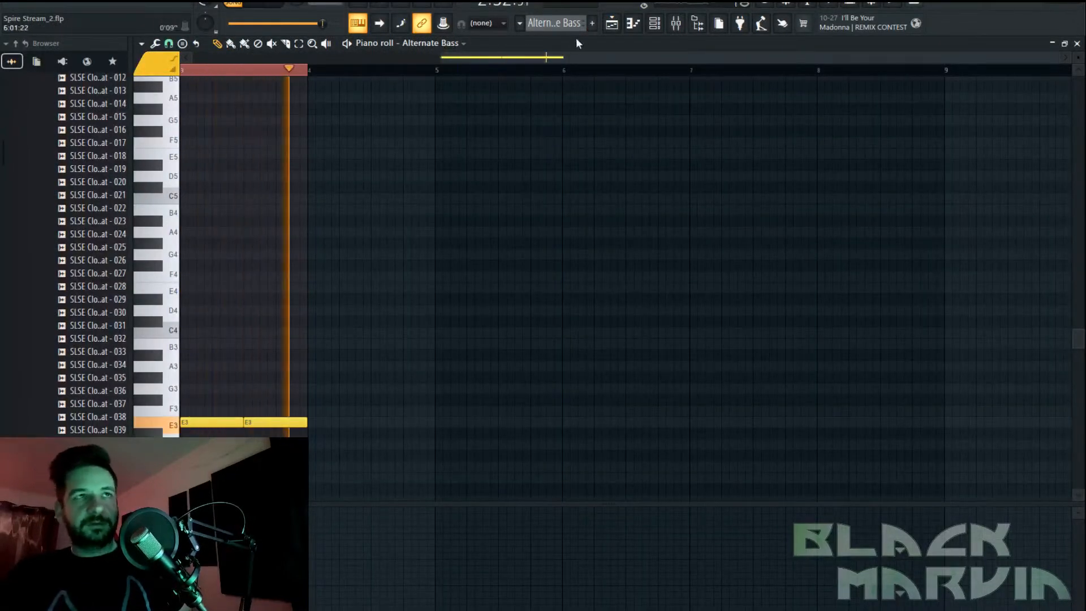
# Play the arrangement with the lowered bass and enlarge the playlist track height to 180%
pyautogui.click(612, 25)
pyautogui.click(655, 25)
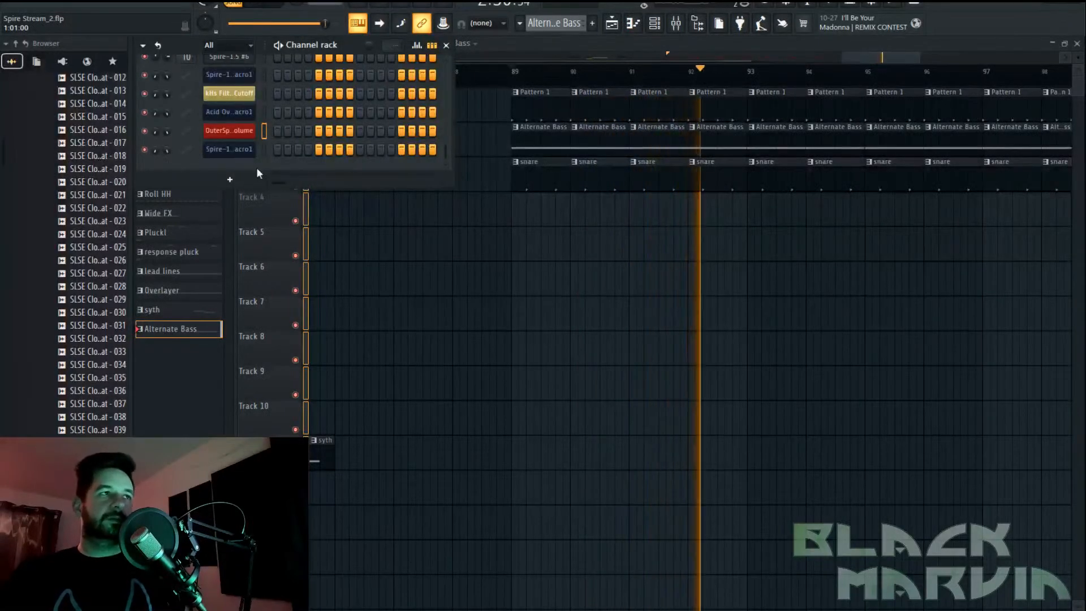
pyautogui.moveTo(263, 191); pyautogui.dragTo(256, 212)
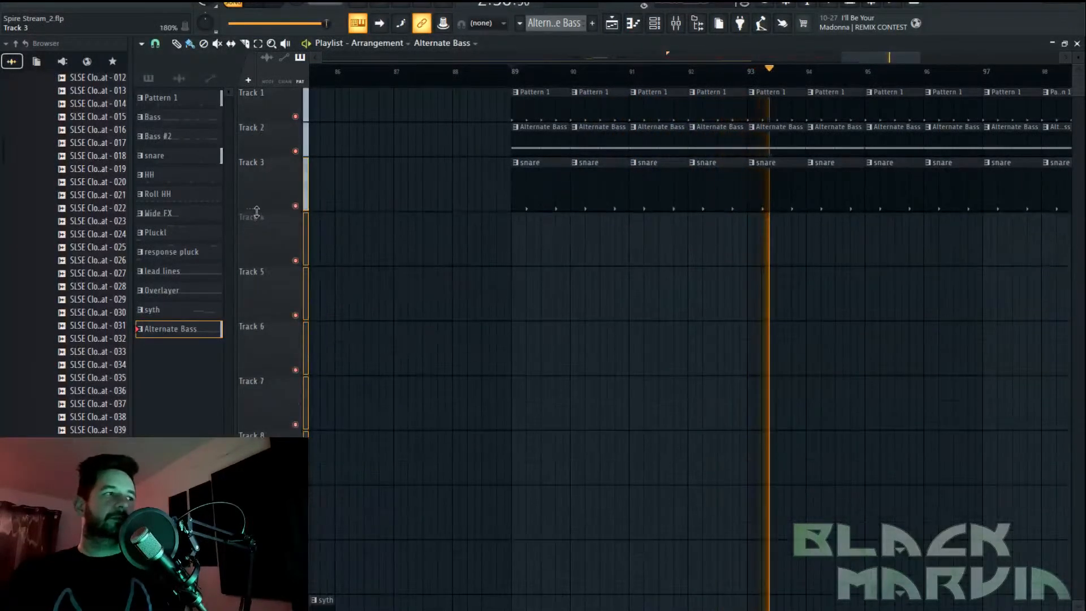
pyautogui.press('space')
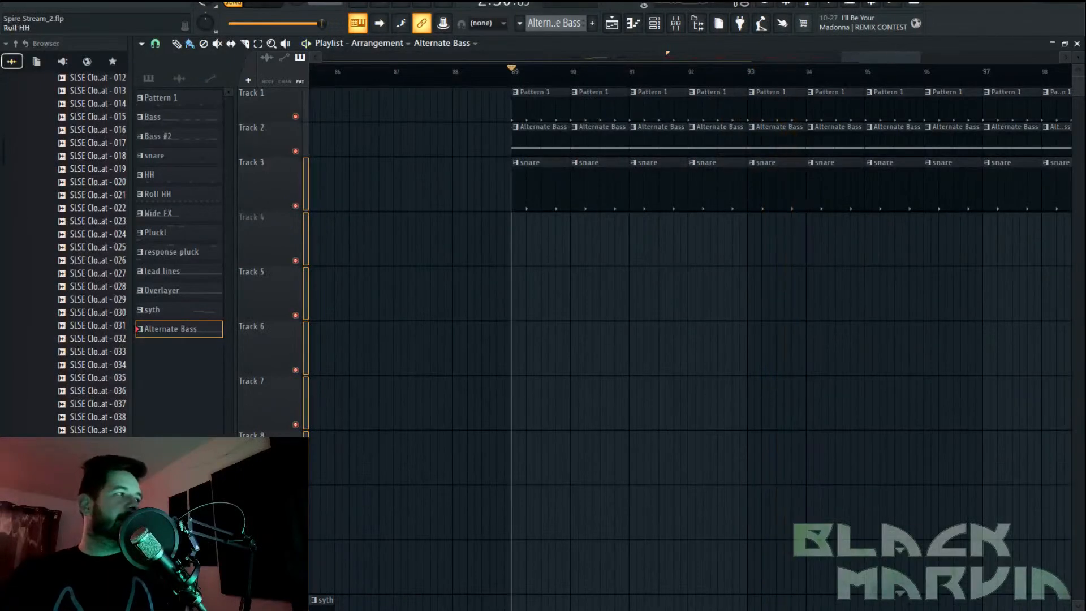
# Open the Alternate Bass channel's Spire synth from an enlarged channel rack, adjust envelope 3's sustain and set its first amount to 920
pyautogui.click(656, 29)
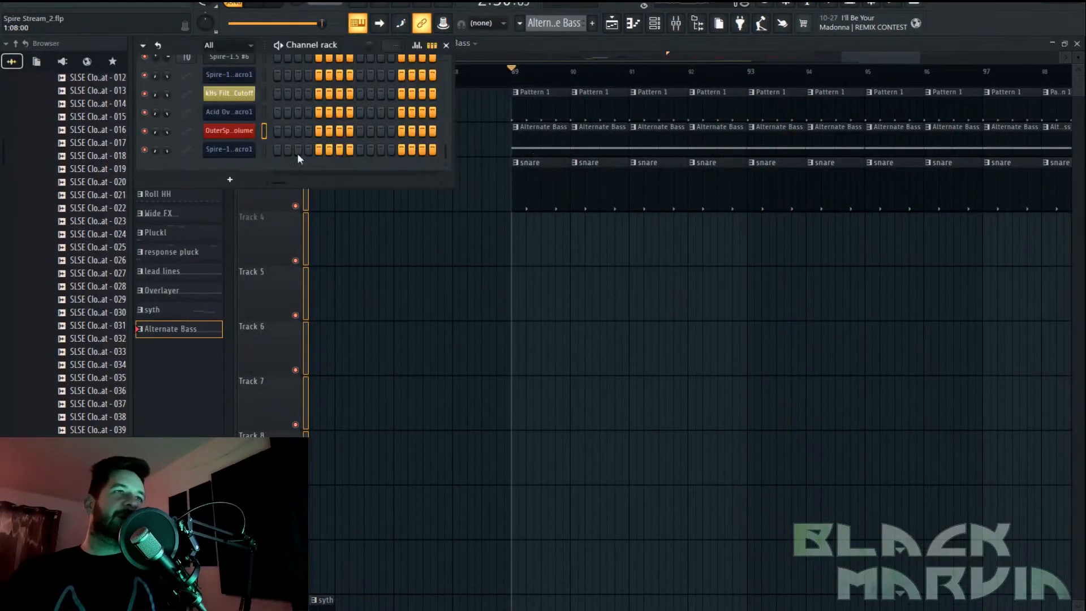
pyautogui.moveTo(346, 187); pyautogui.dragTo(359, 459)
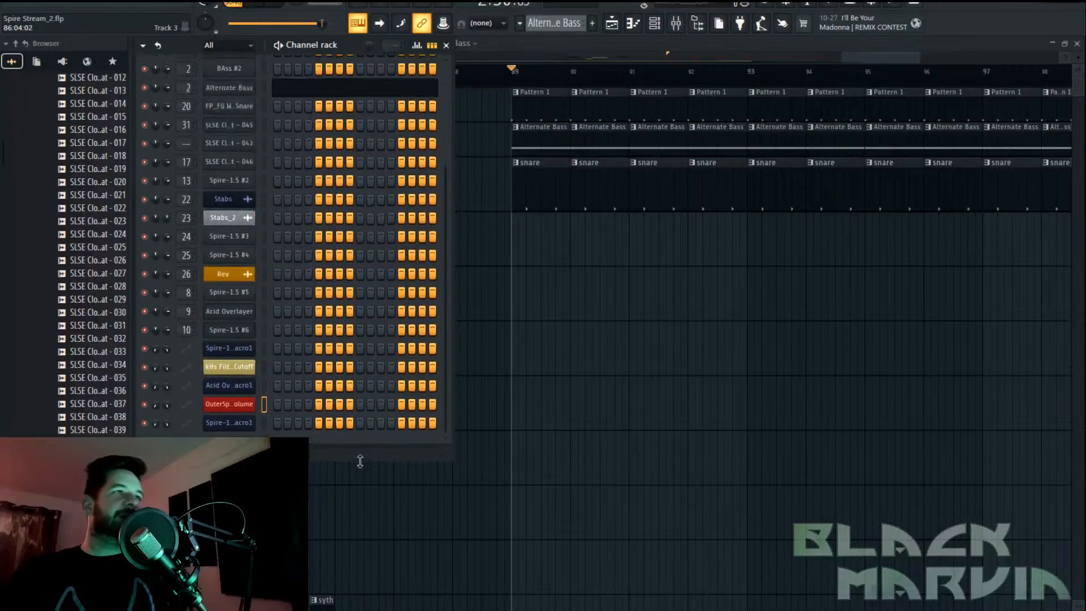
pyautogui.click(237, 89)
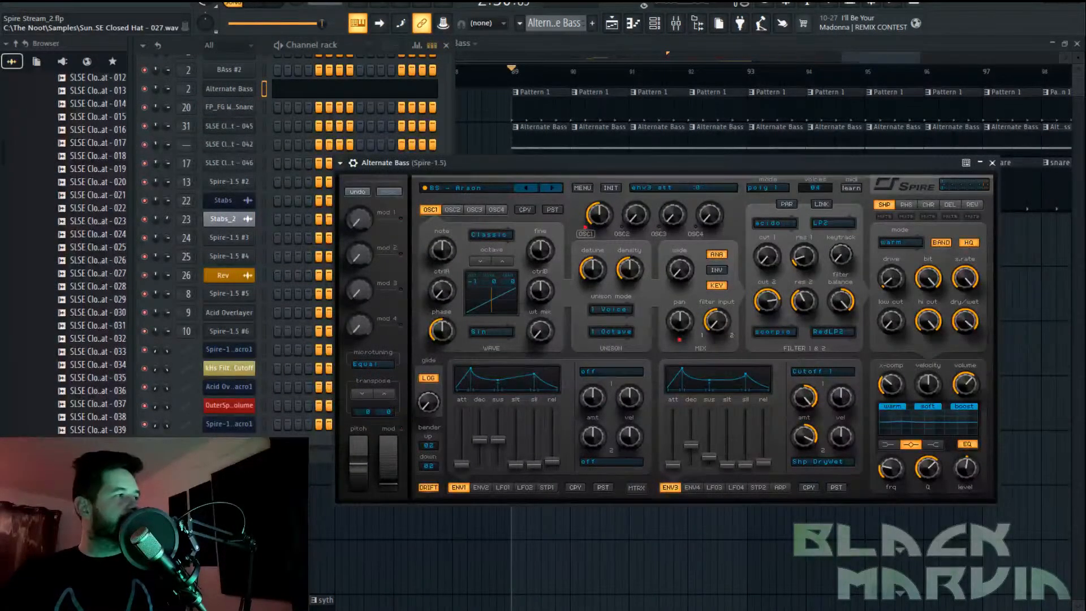
pyautogui.moveTo(714, 458); pyautogui.dragTo(708, 453)
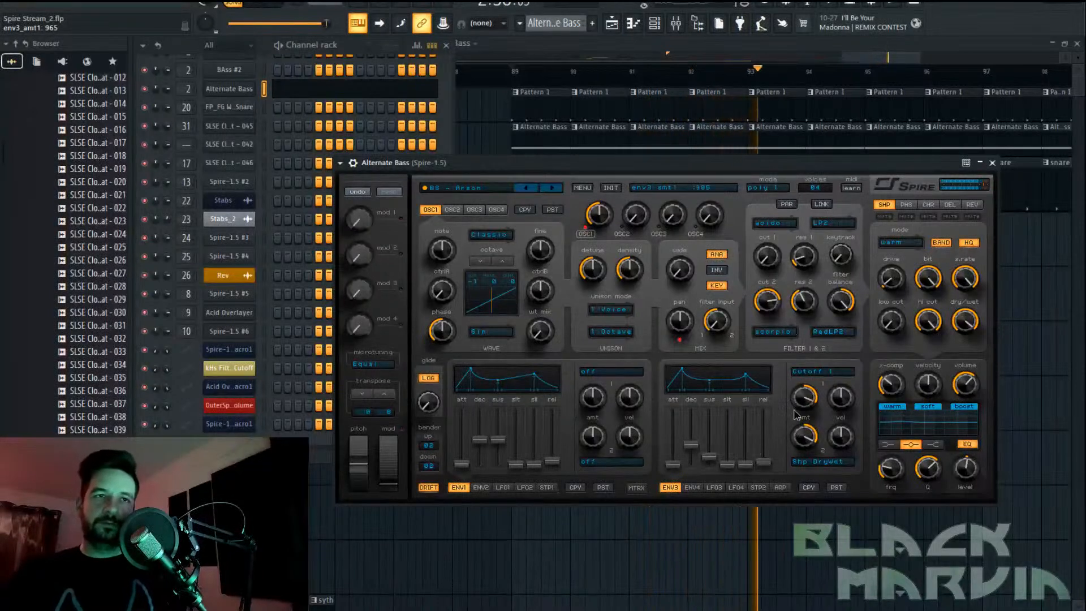
pyautogui.moveTo(803, 402); pyautogui.dragTo(803, 395)
# Shape envelope 4 during playback with an attack of 115 and an adjusted decay, and set its AllOsc Pitch amount to about 165
pyautogui.click(692, 487)
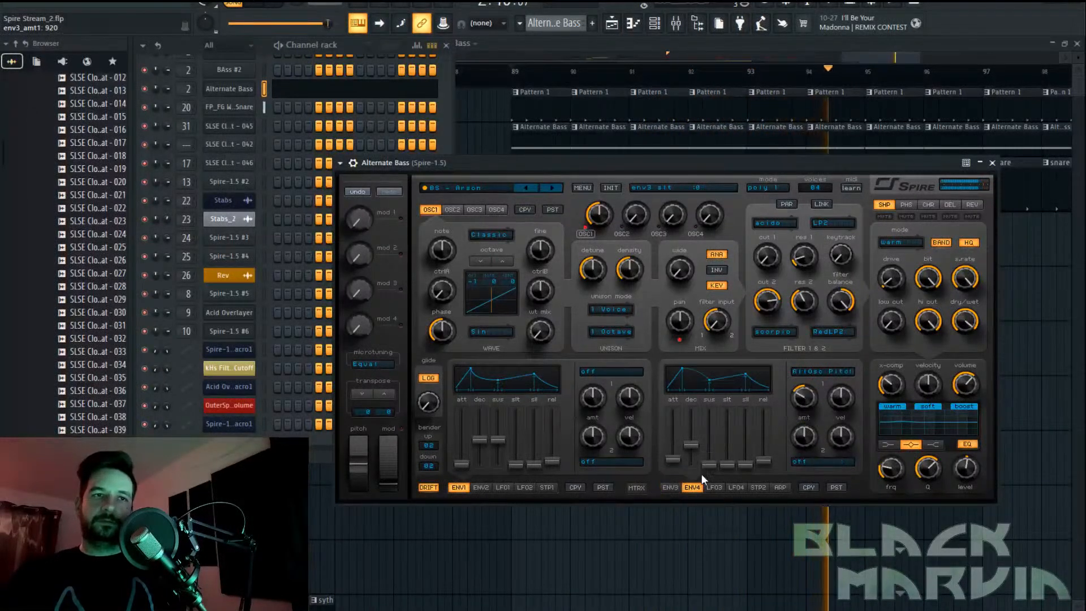
pyautogui.moveTo(689, 451); pyautogui.dragTo(686, 457)
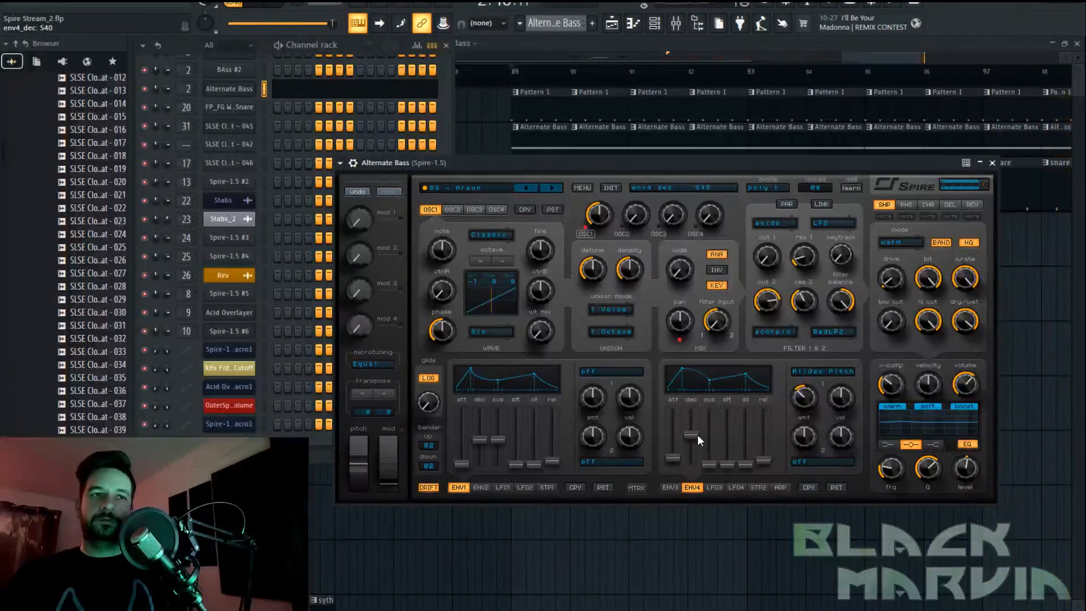
pyautogui.moveTo(699, 437)
pyautogui.mouseDown()
pyautogui.moveTo(696, 461)
pyautogui.moveTo(693, 445)
pyautogui.mouseUp()
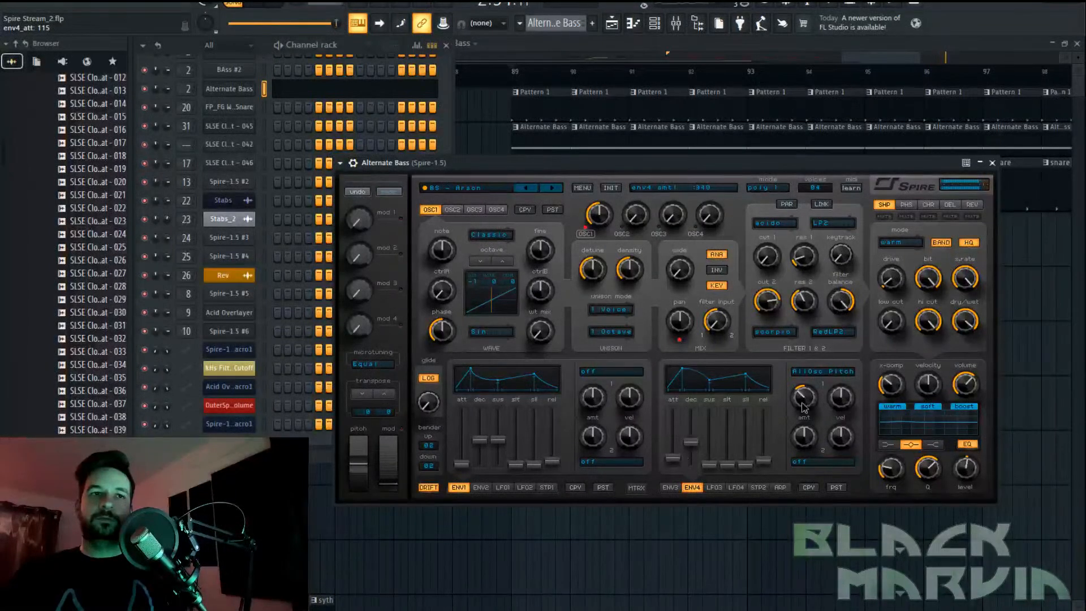
pyautogui.scroll(-3, 806, 401)
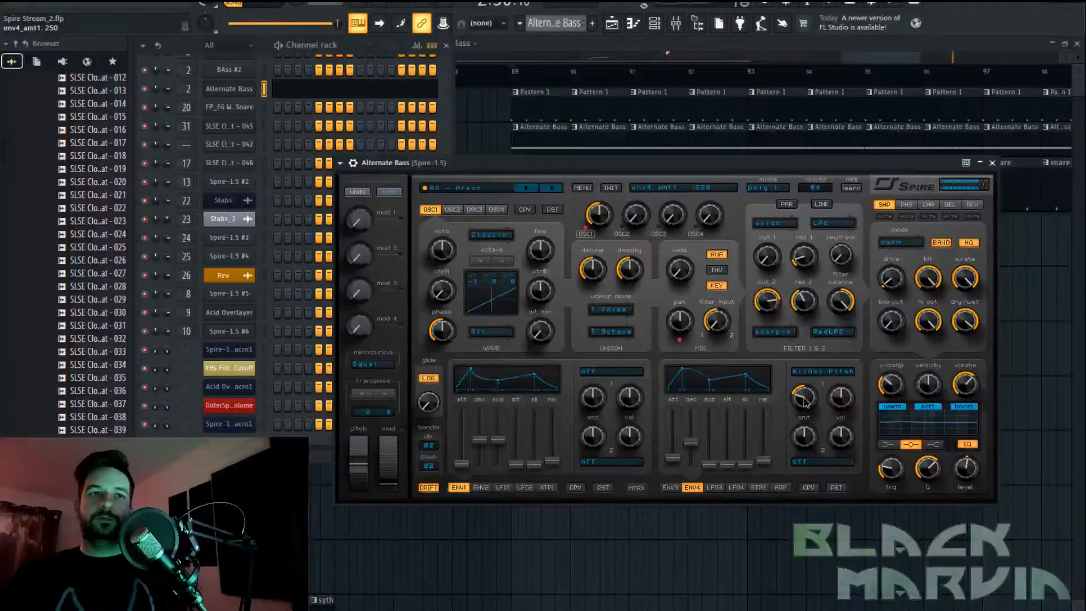
pyautogui.moveTo(805, 397); pyautogui.dragTo(805, 413)
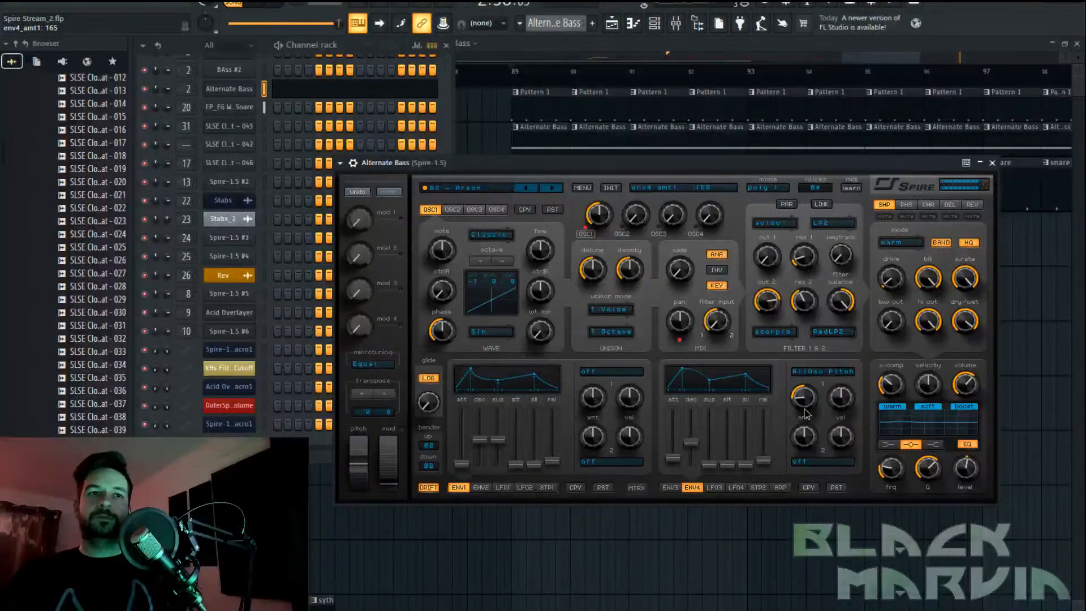
pyautogui.press('space')
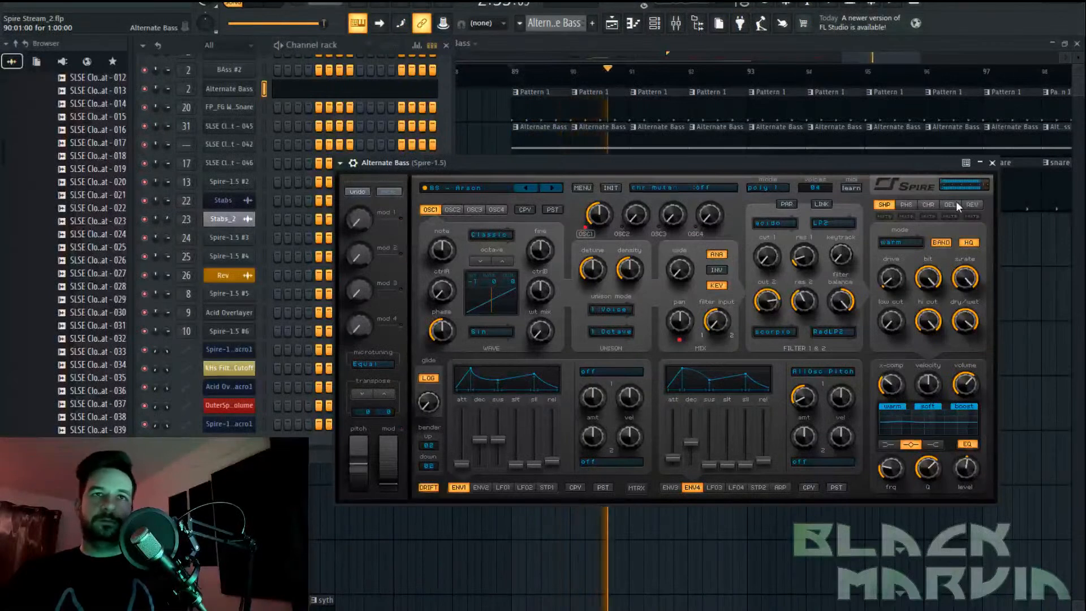
pyautogui.click(504, 72)
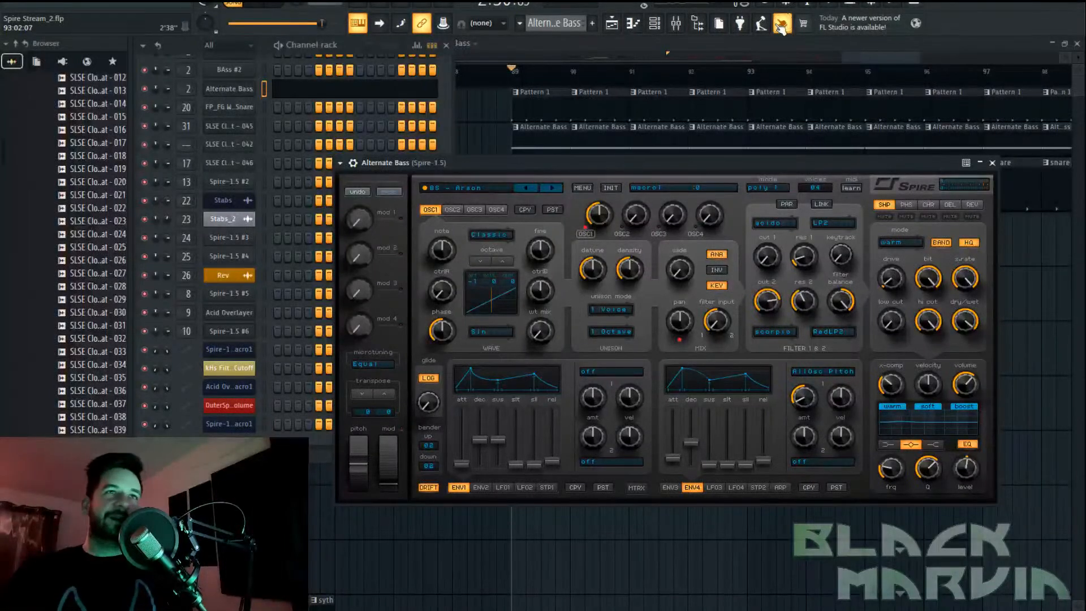
# Copy the Spire-1.5 mixer track's state from insert 2 onto insert 3
pyautogui.click(676, 23)
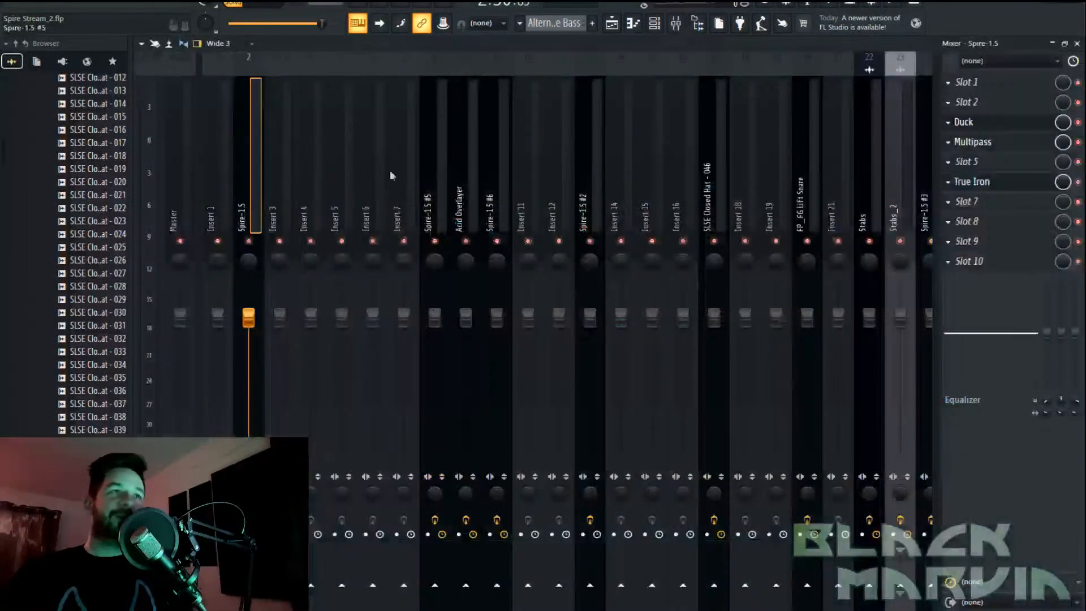
pyautogui.rightClick(252, 192)
pyautogui.moveTo(308, 132)
pyautogui.moveTo(446, 15); pyautogui.dragTo(287, 158)
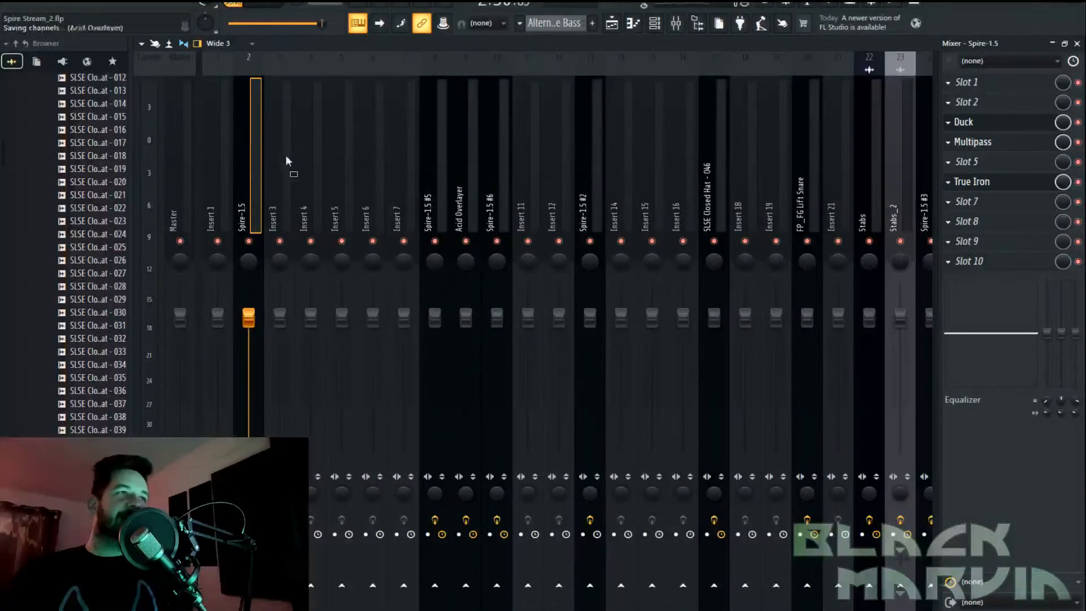
pyautogui.click(256, 176)
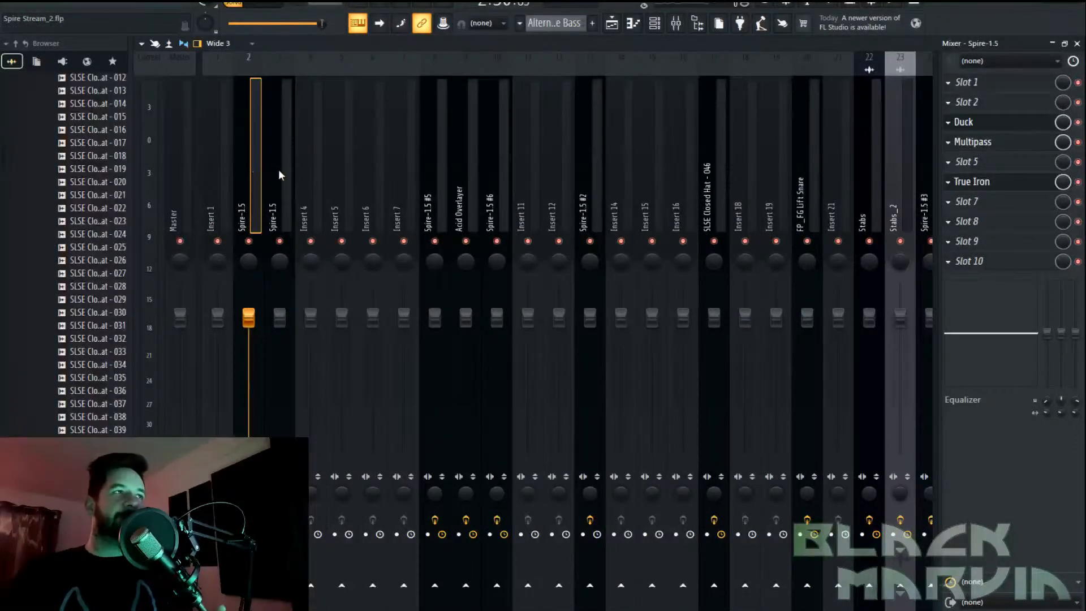
# Select the Alternate Bass channel and route it to the copied Spire-1.5 track on insert 3
pyautogui.press('F6')
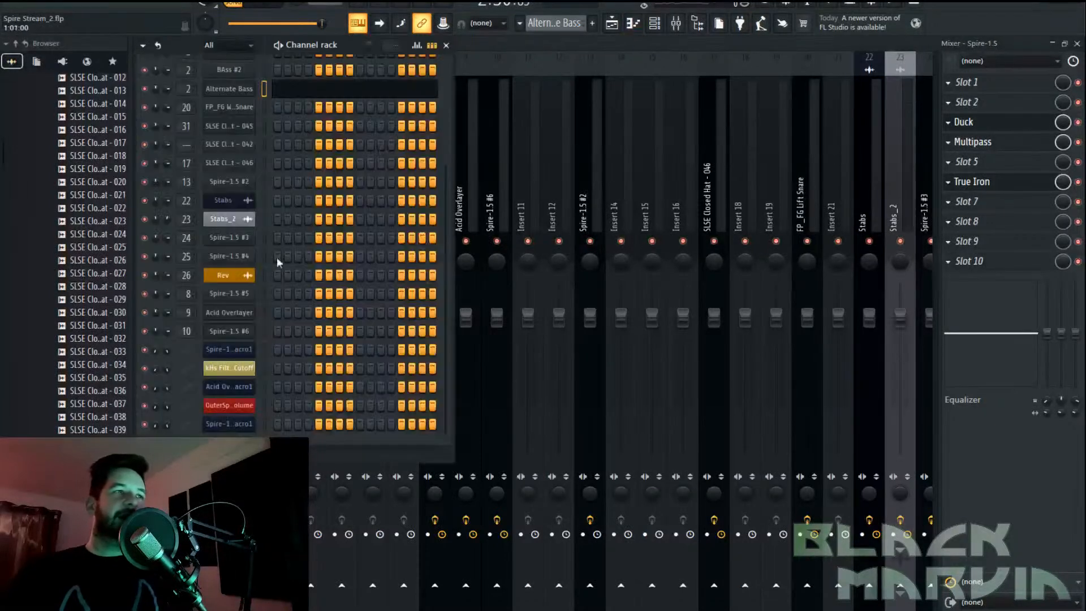
pyautogui.click(245, 92)
pyautogui.press('F9')
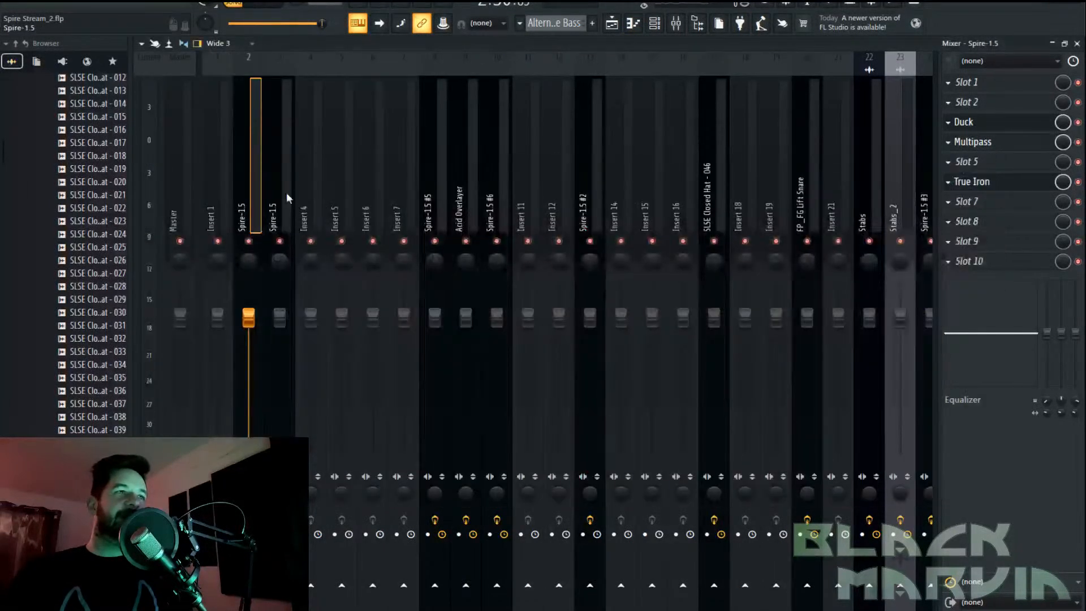
pyautogui.rightClick(281, 202)
pyautogui.moveTo(351, 193)
pyautogui.click(441, 193)
# Add Multipass to effect slot 8 of insert 3 and load its favorite N.O.T.T. preset
pyautogui.click(973, 219)
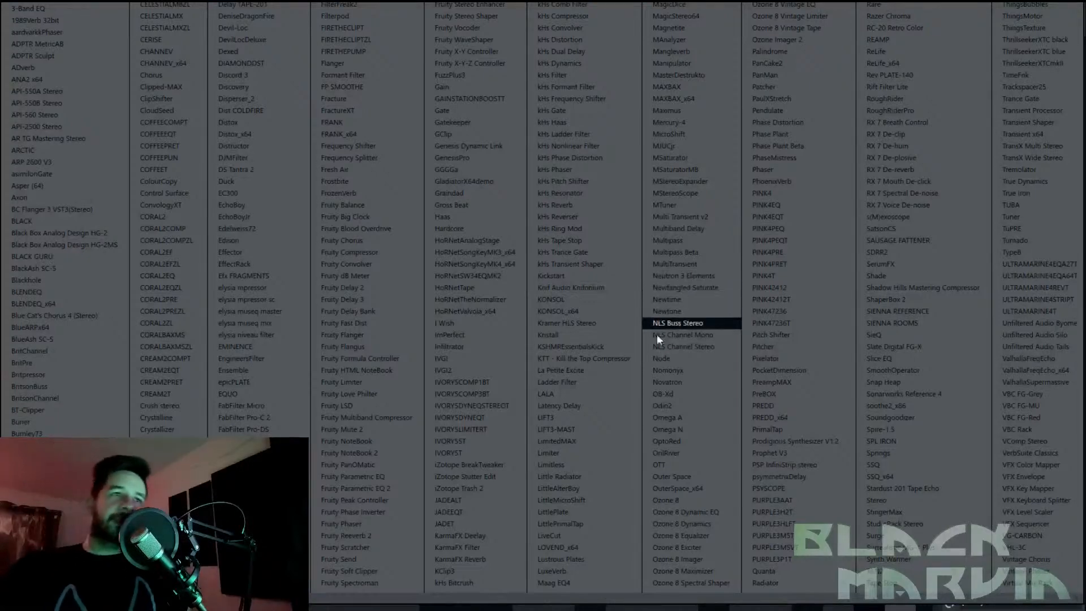
pyautogui.click(699, 238)
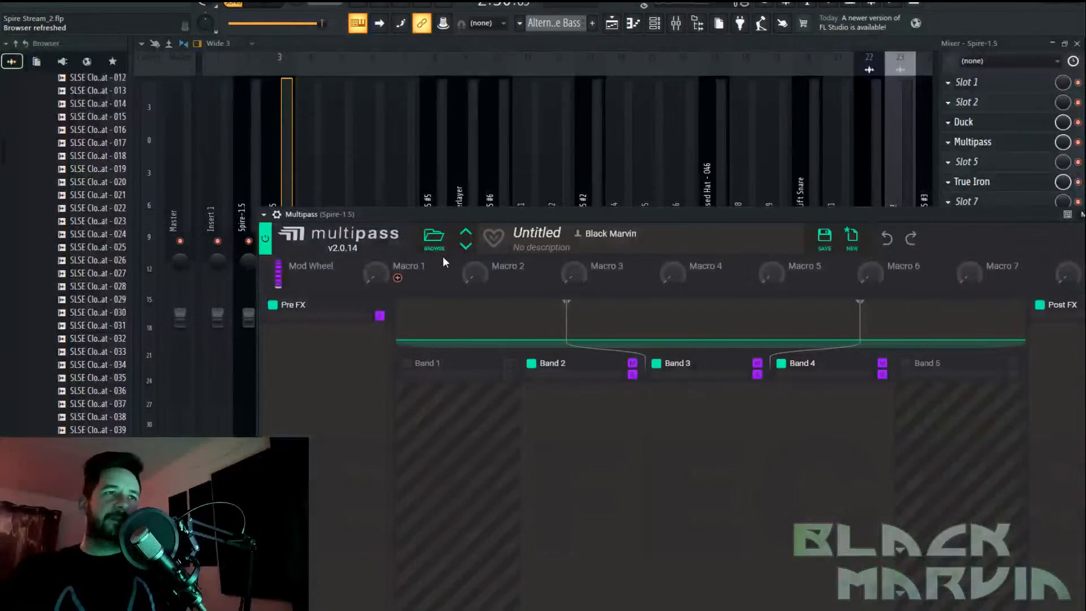
pyautogui.click(434, 238)
pyautogui.click(452, 338)
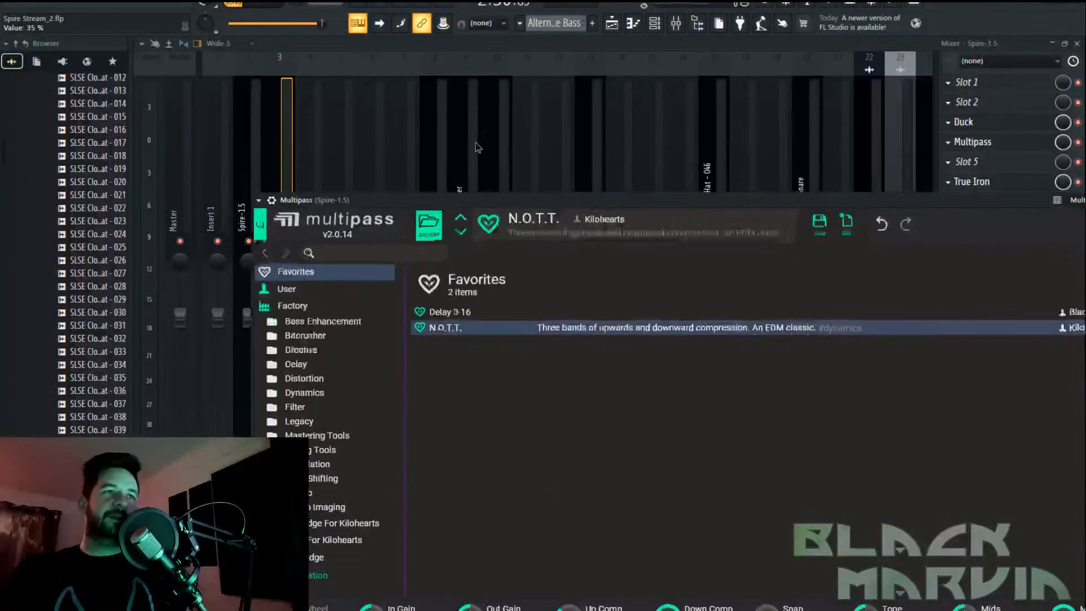
pyautogui.moveTo(498, 198); pyautogui.dragTo(445, 73)
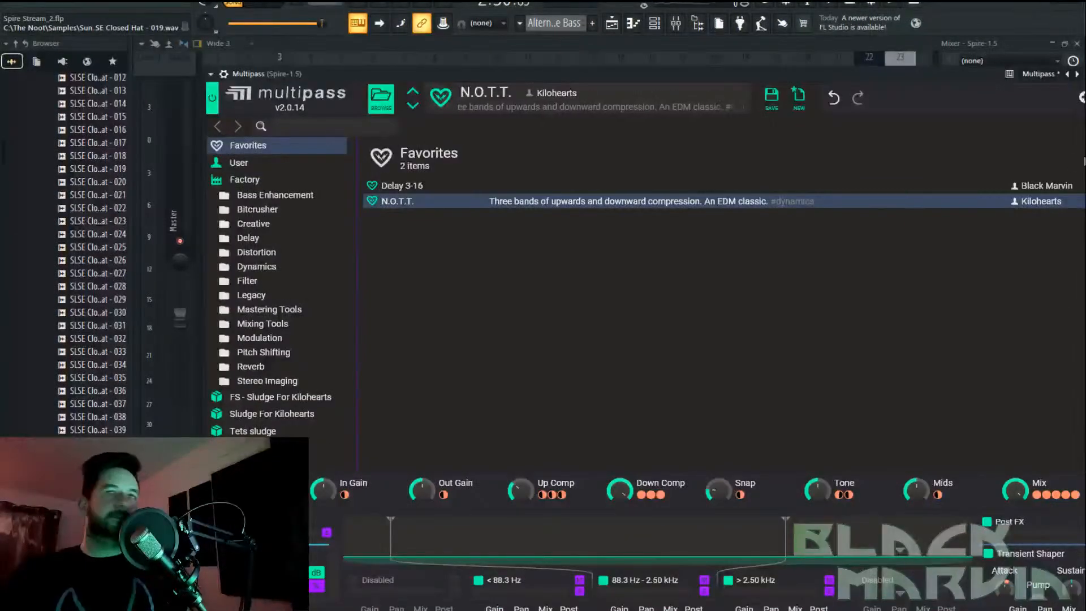
pyautogui.moveTo(958, 81); pyautogui.dragTo(854, 48)
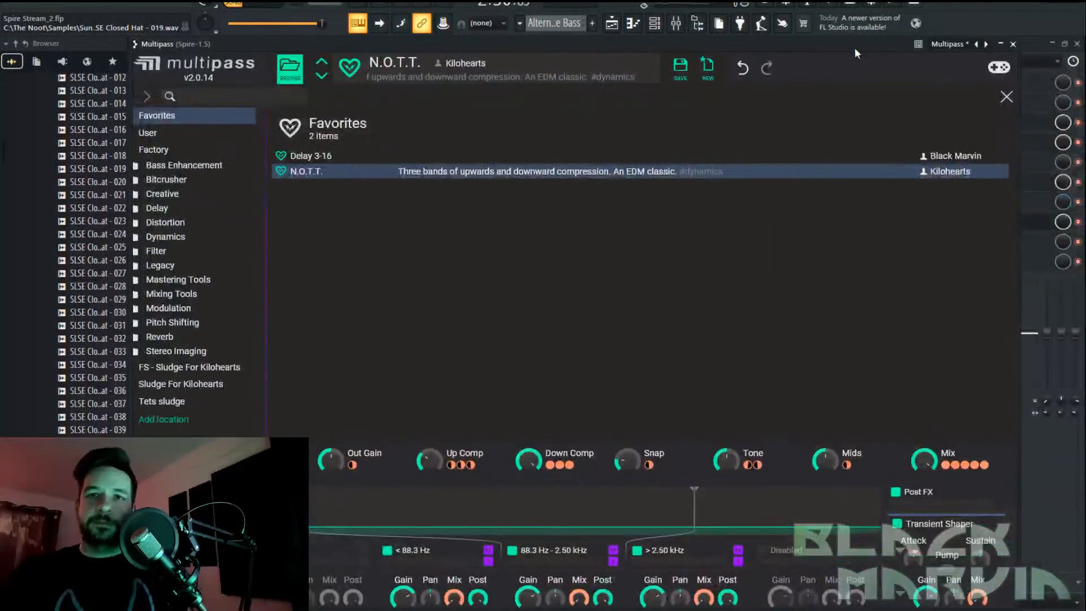
pyautogui.click(1006, 99)
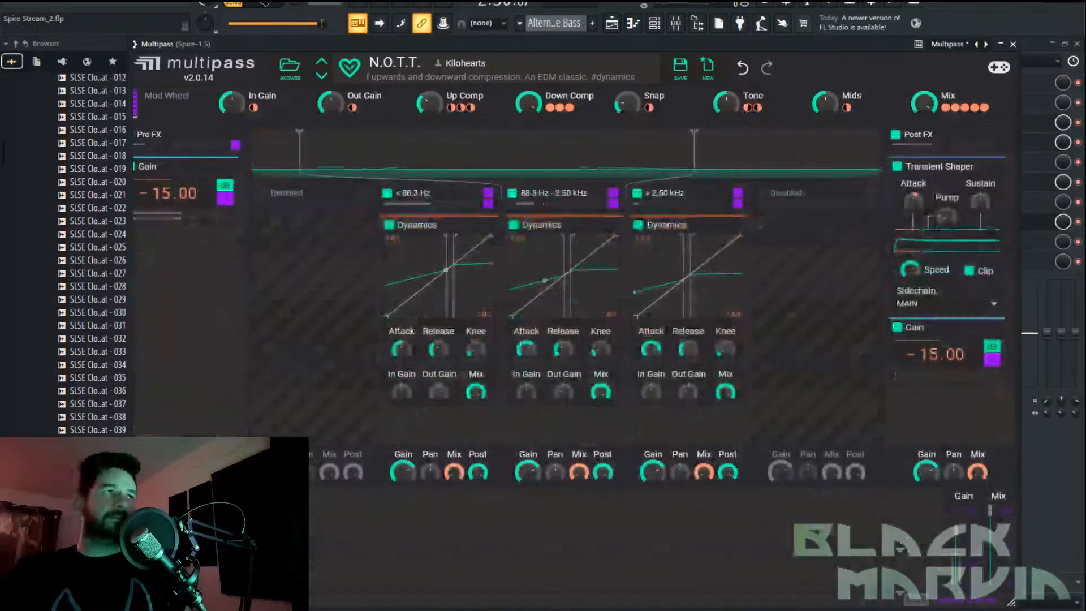
# Play the arrangement from bar 89 again to check the bass with the N.O.T.T. compression
pyautogui.click(619, 31)
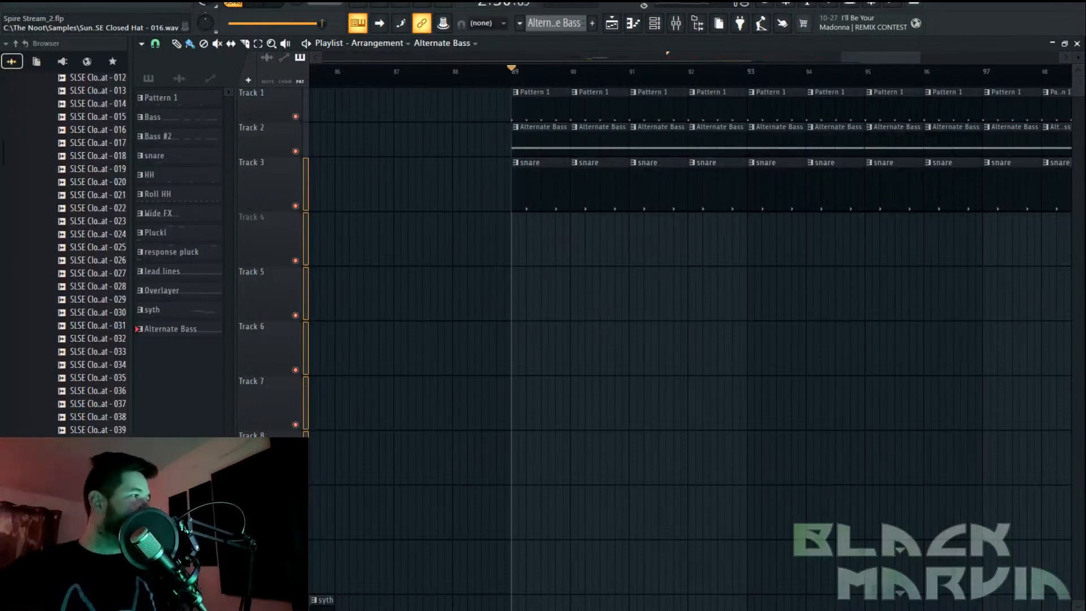
pyautogui.press('space')
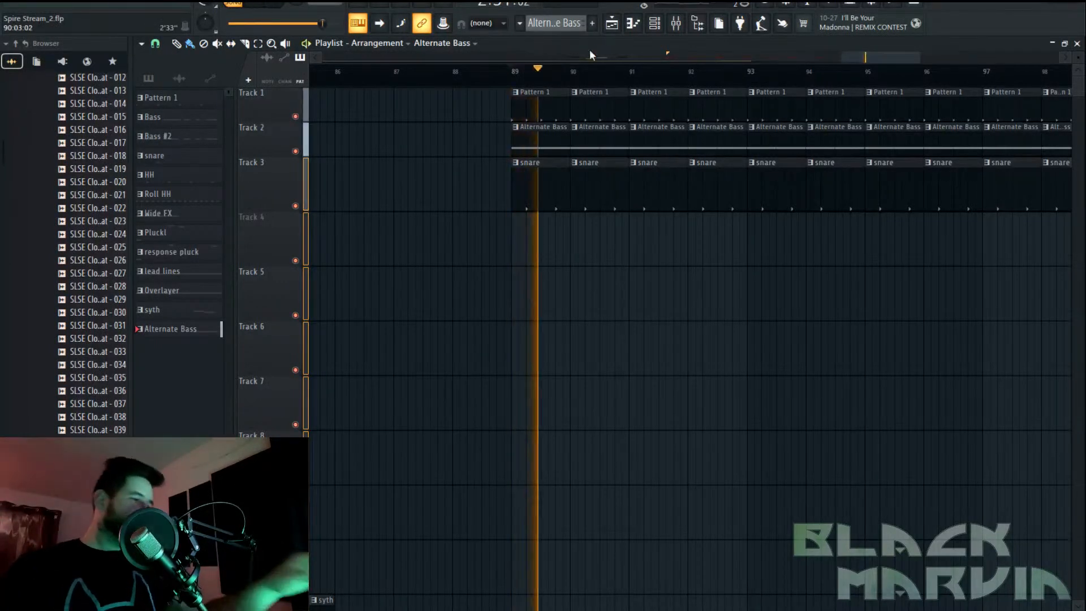
pyautogui.scroll(-1, 585, 79)
pyautogui.click(543, 77)
pyautogui.press('space')
# Add Fruity Parametric EQ 2 to effect slot 10 of the Alternate Bass mixer track
pyautogui.click(673, 32)
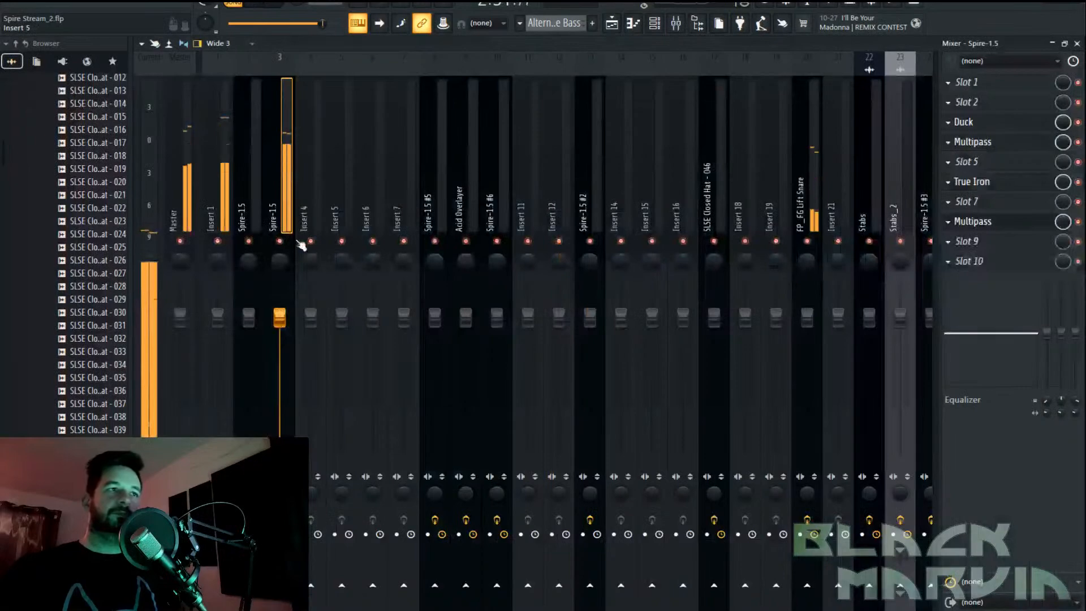
pyautogui.click(1036, 253)
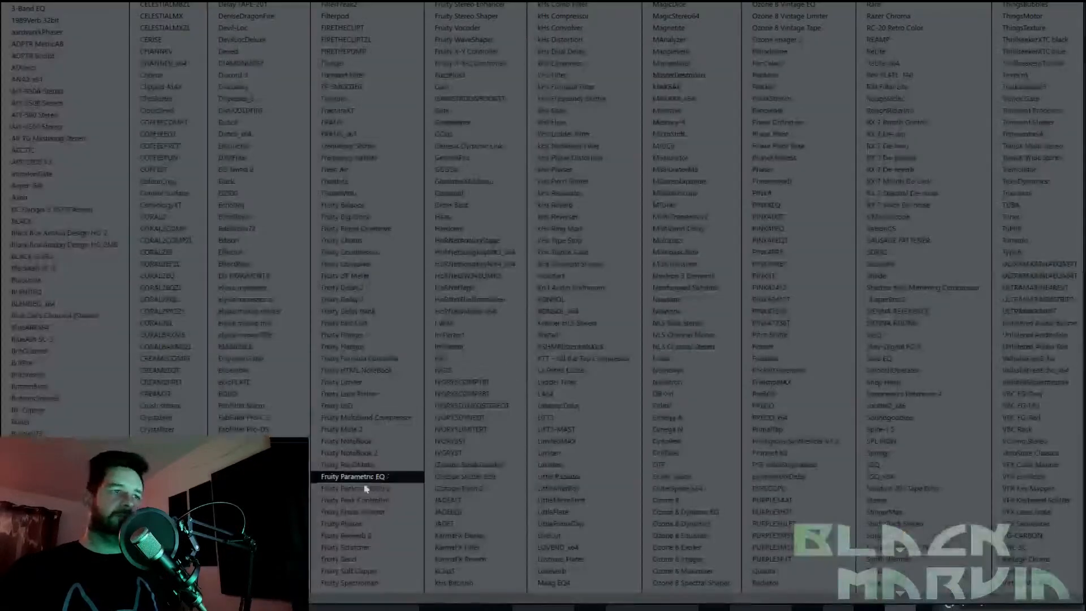
pyautogui.click(339, 472)
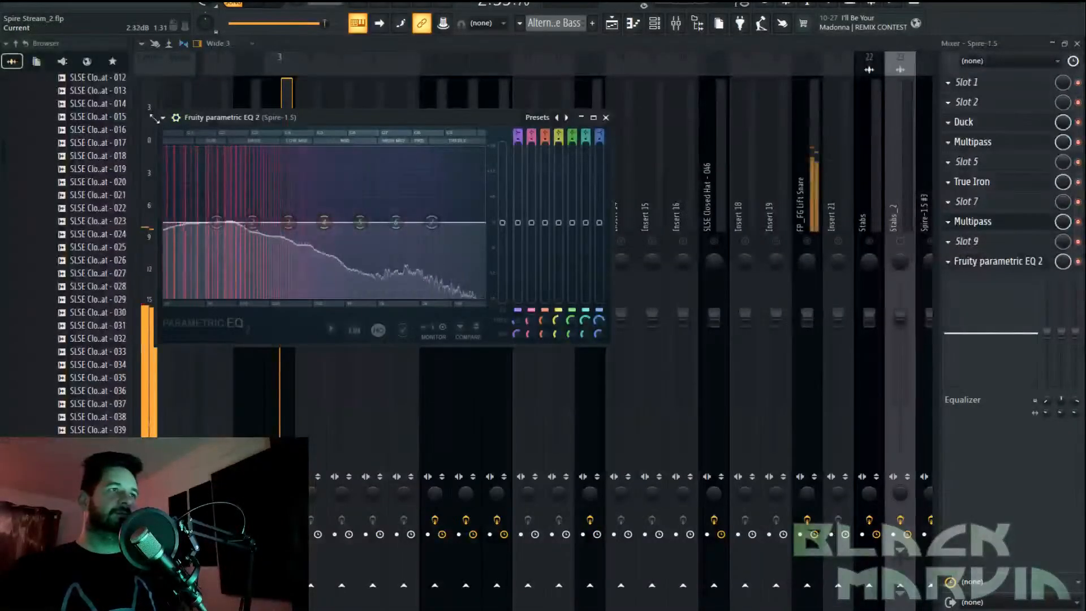
# Load the HP preset in Fruity Parametric EQ 2, lower its cutoff to the bottom of the sub range and raise band 2 slightly there
pyautogui.click(163, 117)
pyautogui.moveTo(186, 164)
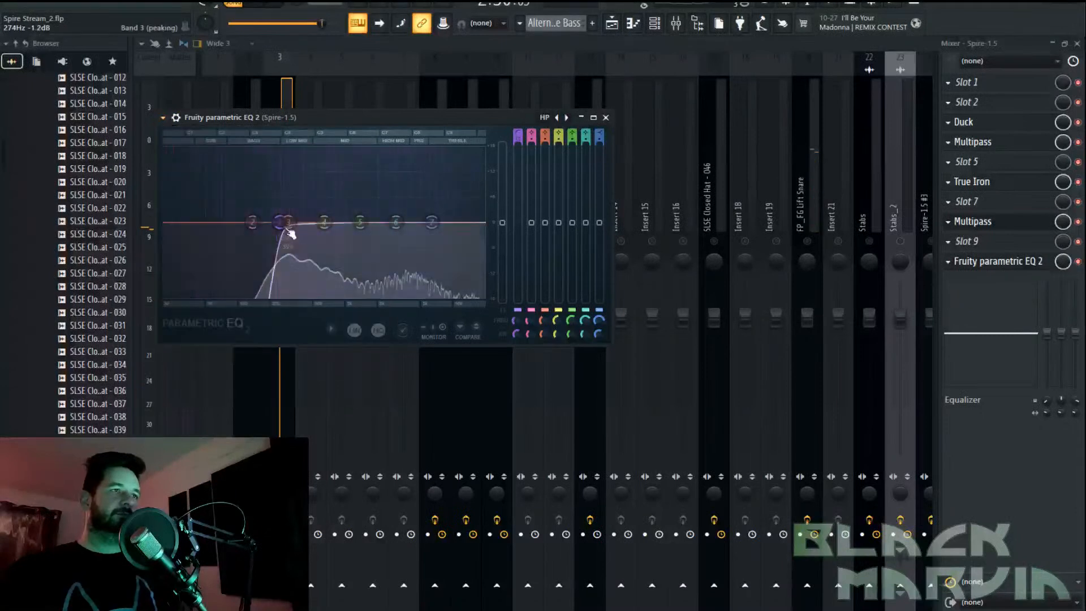
pyautogui.moveTo(287, 230); pyautogui.dragTo(175, 222)
pyautogui.moveTo(251, 222); pyautogui.dragTo(211, 210)
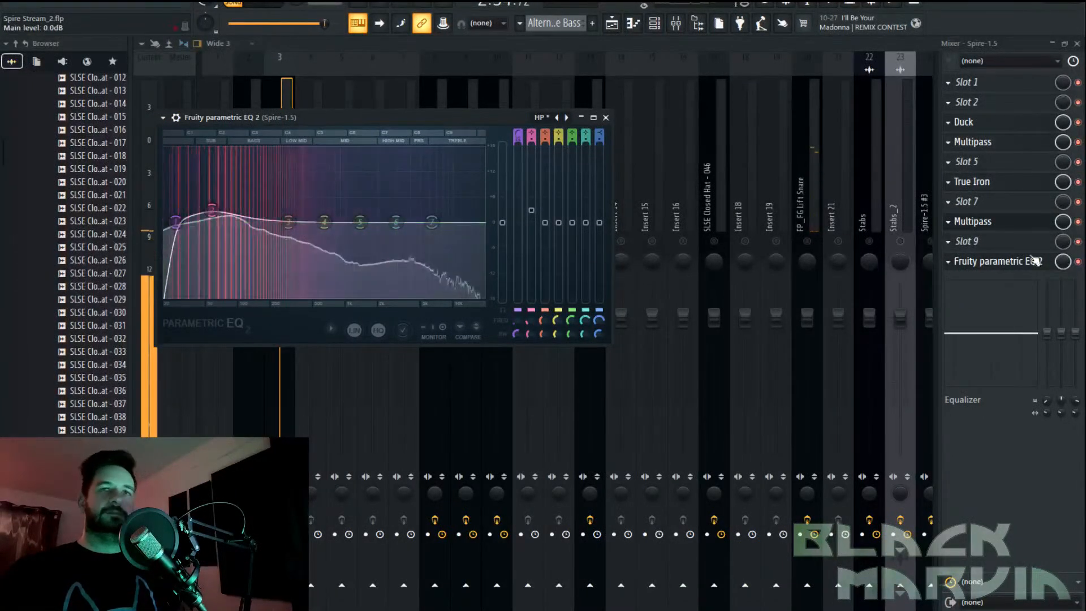
# Add Pixelator to effect slot 9 of the Alternate Bass mixer track
pyautogui.click(947, 222)
pyautogui.scroll(-3, 871, 205)
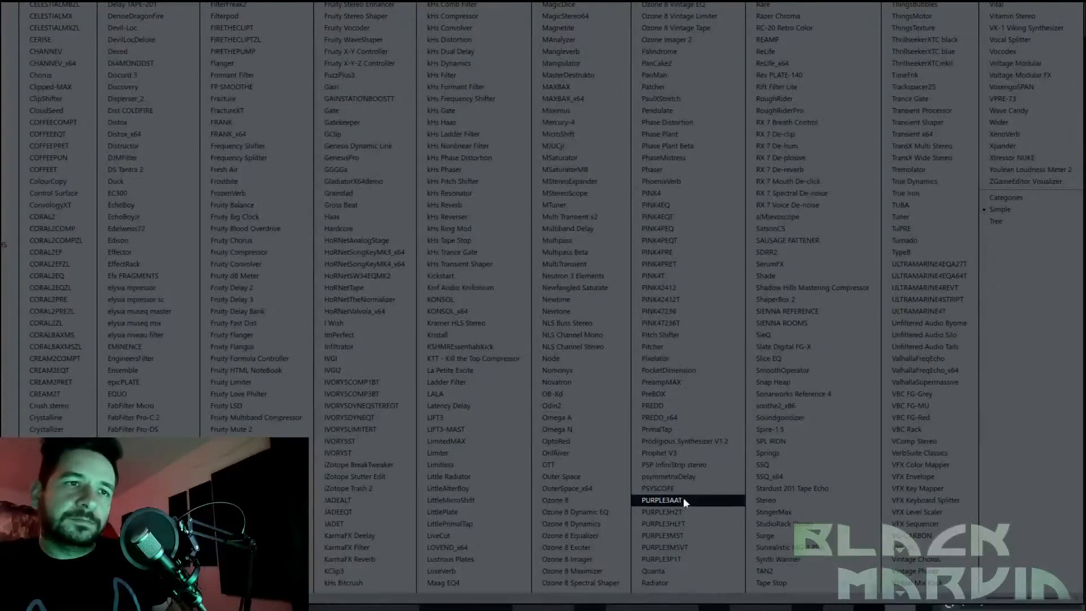
pyautogui.click(693, 358)
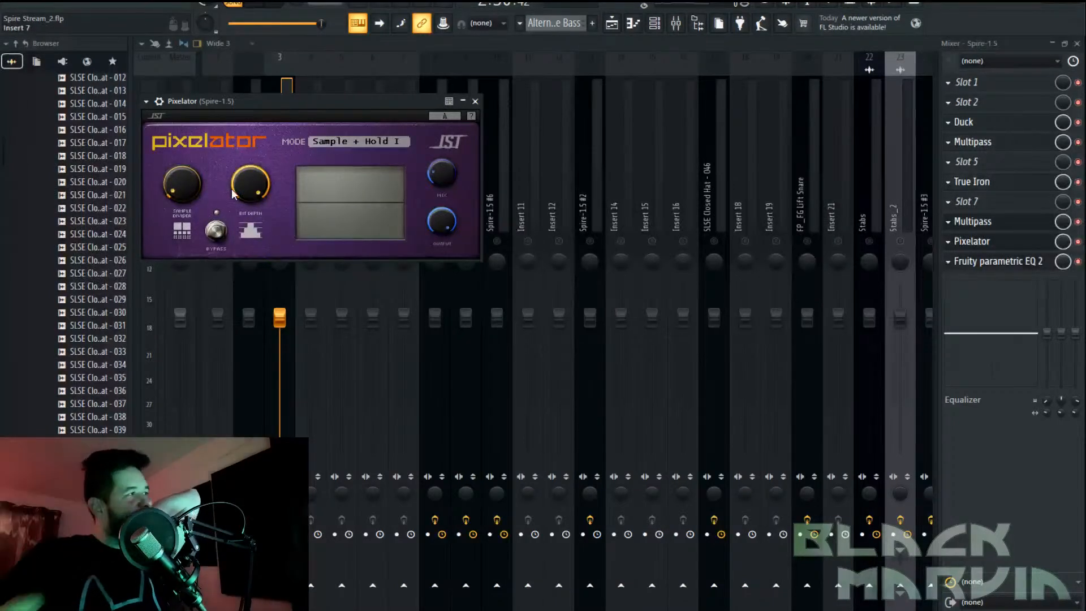
# Play the arrangement from bar 89 to check the bass with Pixelator, viewing the effect's waveform display
pyautogui.click(611, 23)
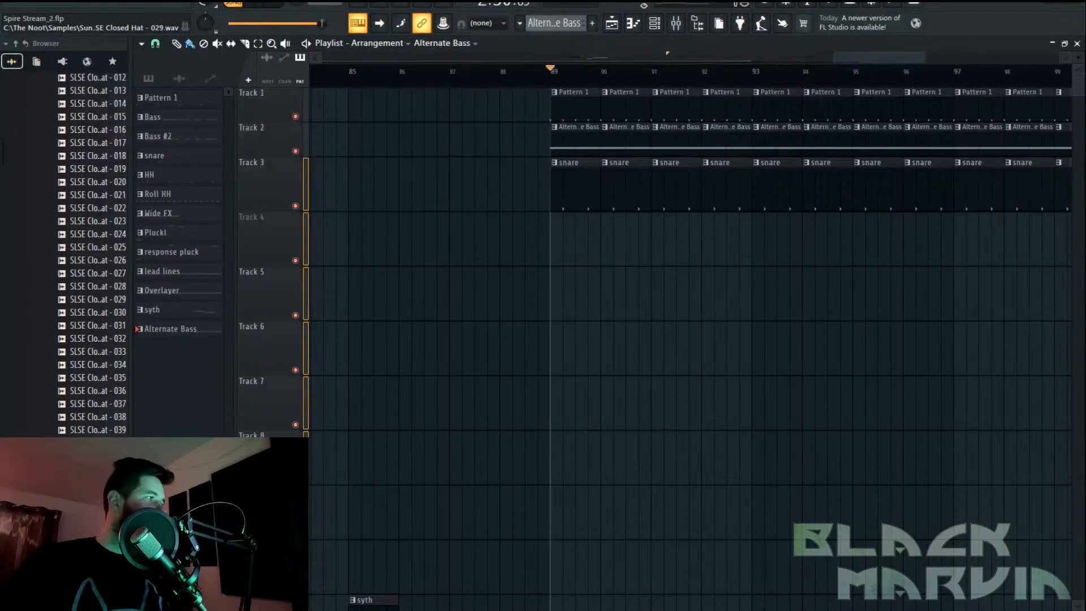
pyautogui.click(252, 5)
pyautogui.click(676, 23)
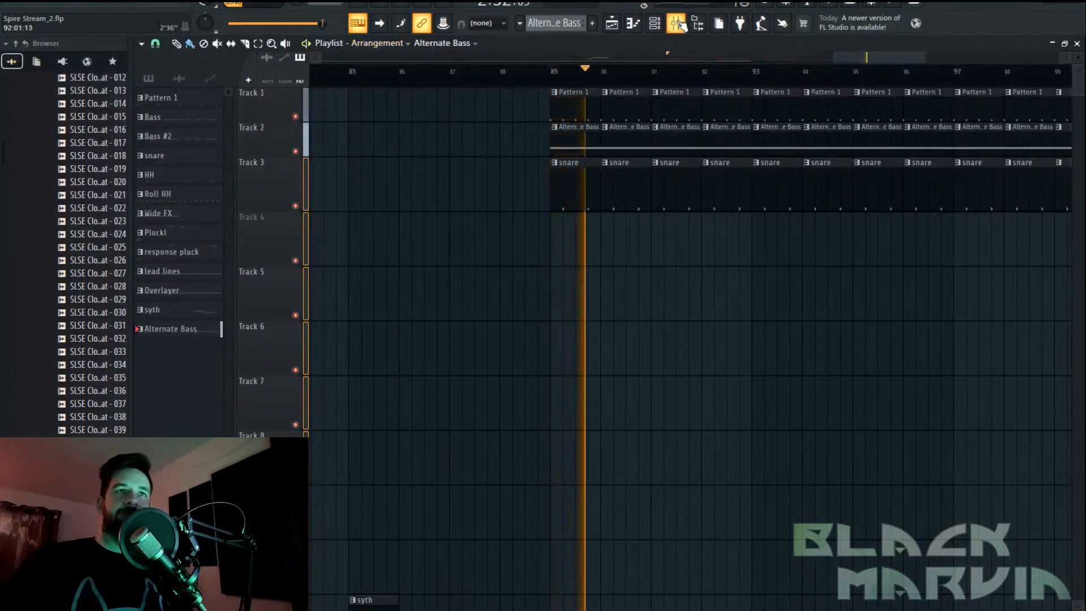
pyautogui.click(1028, 240)
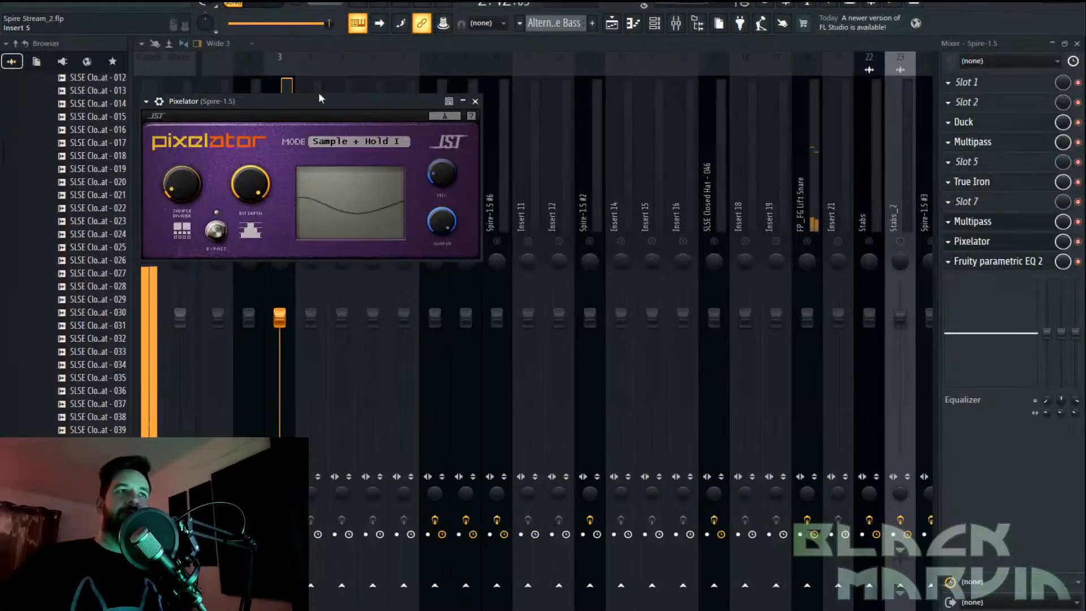
pyautogui.press('Escape')
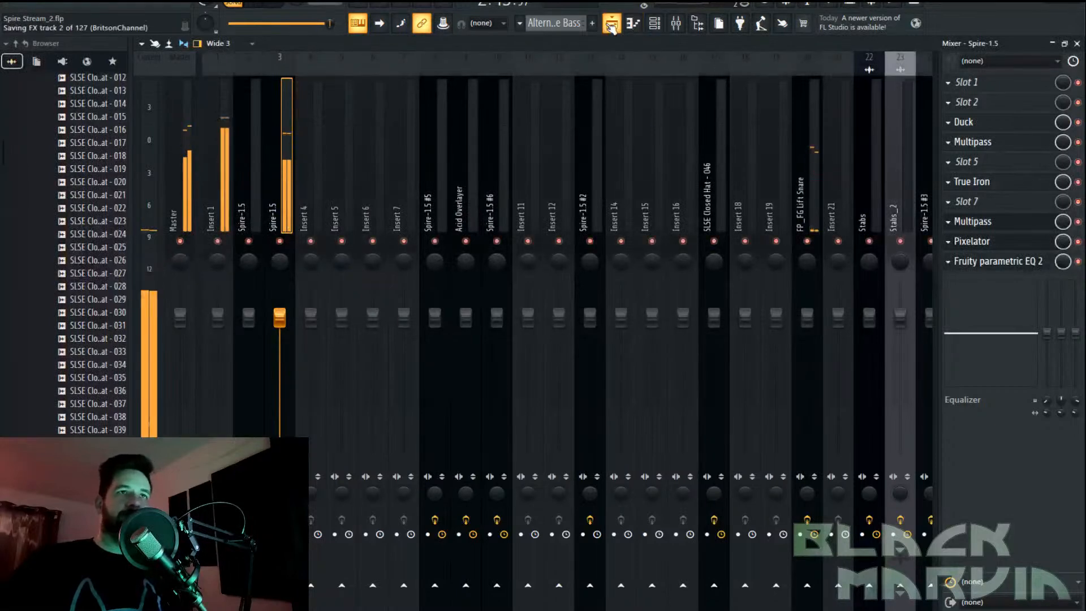
# Set the playlist's playback position just before bar 89
pyautogui.click(611, 23)
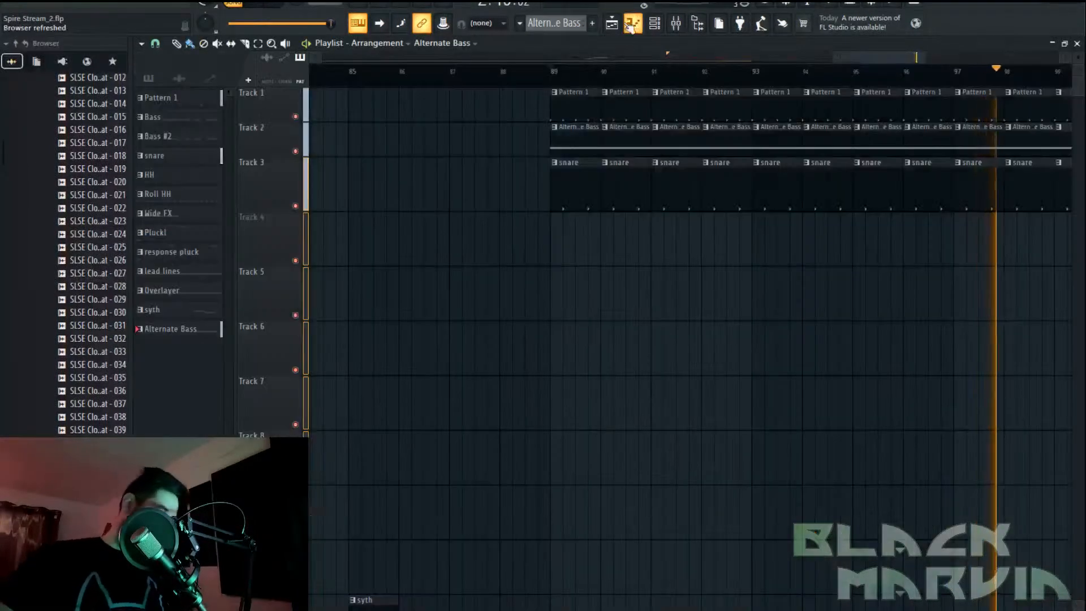
pyautogui.scroll(4, 602, 83)
pyautogui.click(481, 78)
pyautogui.scroll(2, 509, 83)
# Move the effects on insert 3 up so Duck starts in slot 1 and Fruity Parametric EQ 2 ends in slot 8
pyautogui.click(675, 24)
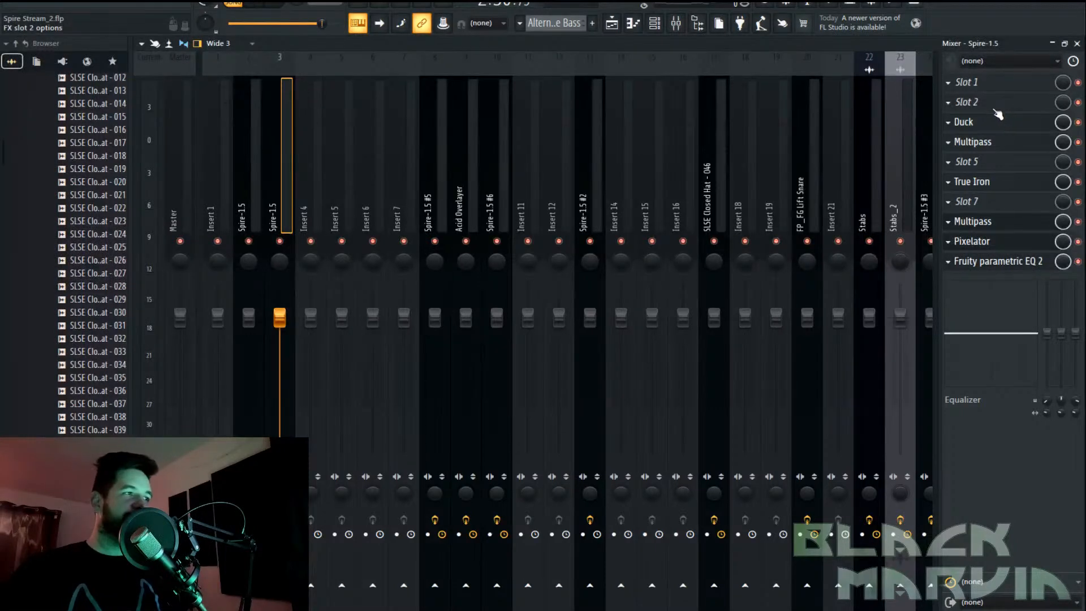
pyautogui.moveTo(1000, 143); pyautogui.dragTo(1003, 110)
pyautogui.moveTo(1007, 190); pyautogui.dragTo(1008, 145)
pyautogui.moveTo(1010, 221); pyautogui.dragTo(1010, 184)
pyautogui.moveTo(1008, 242); pyautogui.dragTo(1010, 202)
pyautogui.moveTo(1009, 267); pyautogui.dragTo(1013, 219)
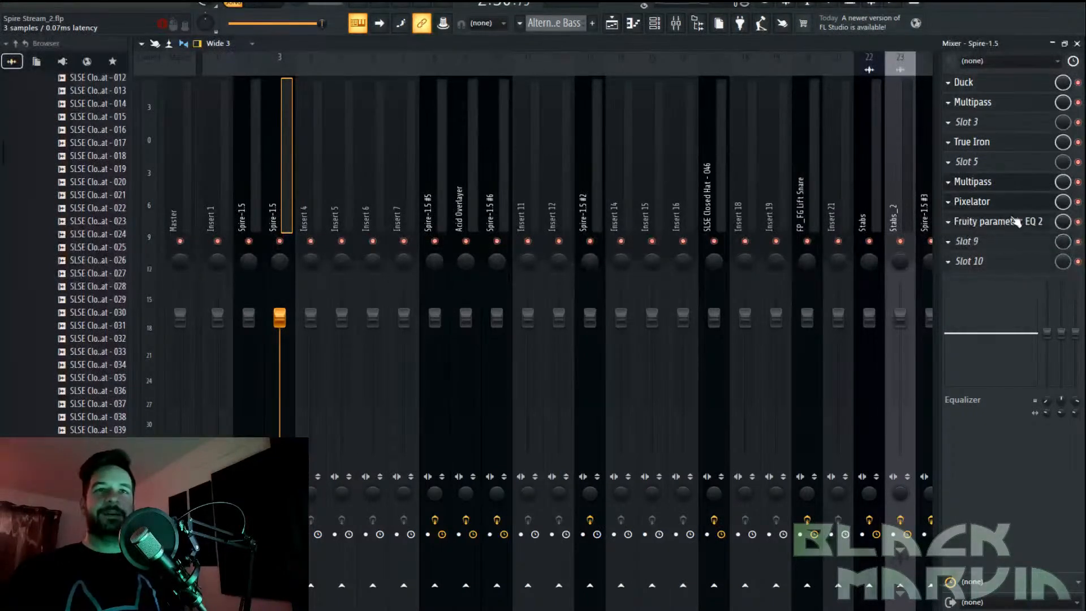
# Add Edison to insert 3 and move it to slot 1, ahead of all the other effects
pyautogui.click(995, 126)
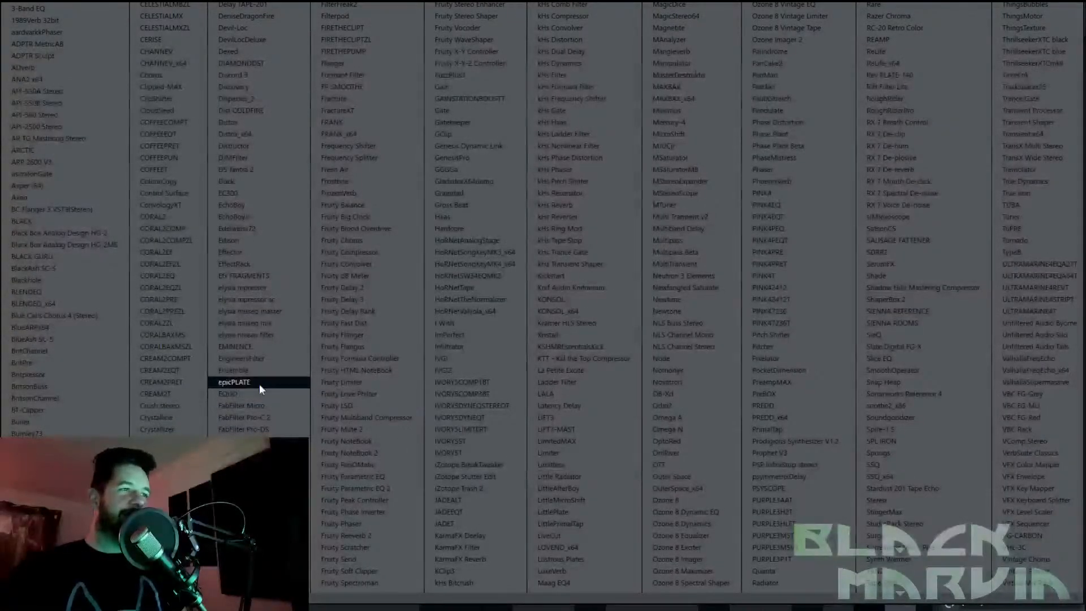
pyautogui.click(256, 236)
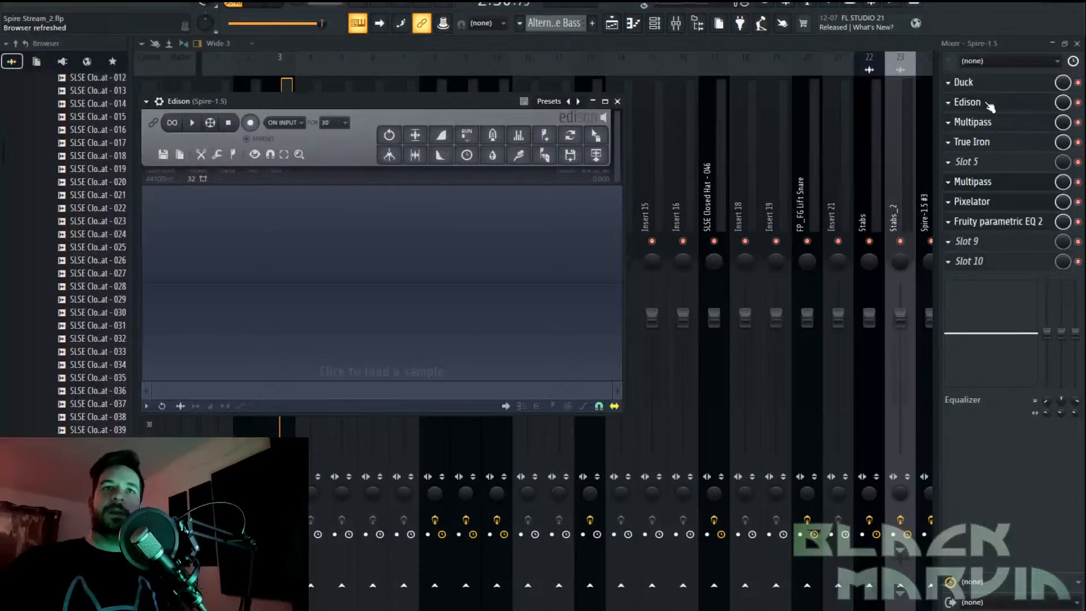
pyautogui.scroll(1, 988, 86)
# Record the unprocessed bass into Edison while the arrangement plays from just before bar 89
pyautogui.click(249, 124)
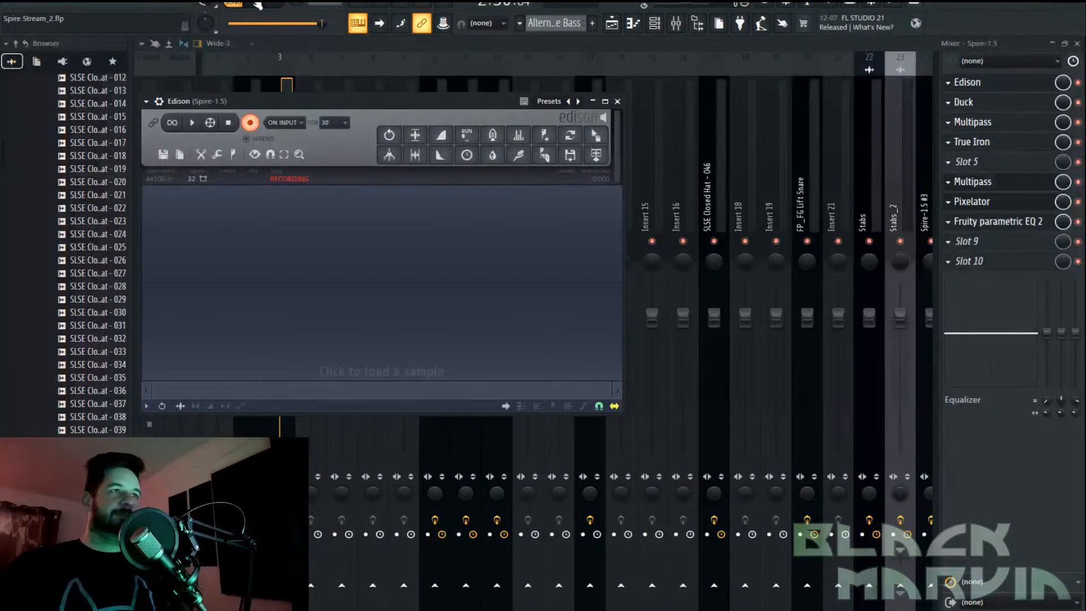
pyautogui.click(258, 5)
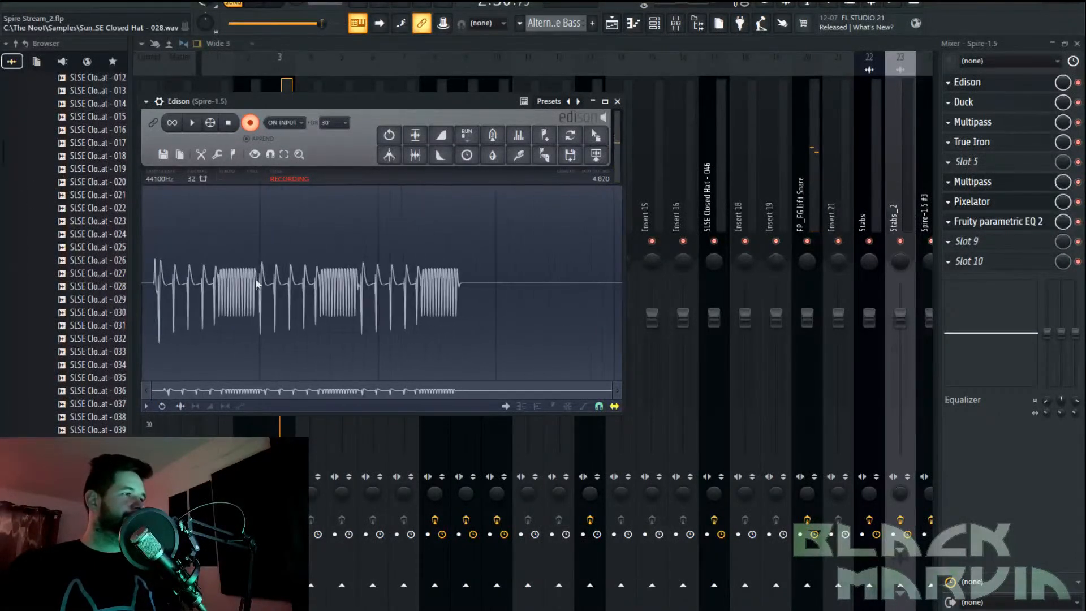
pyautogui.press('space')
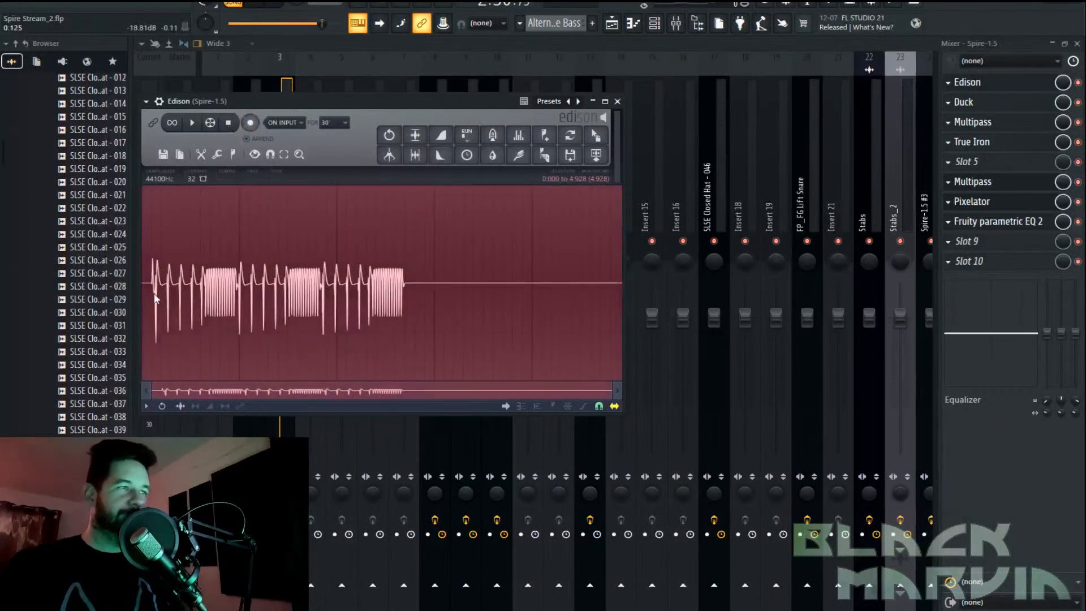
# Delete the silence before the first bass hit in the Edison recording
pyautogui.scroll(6, 156, 295)
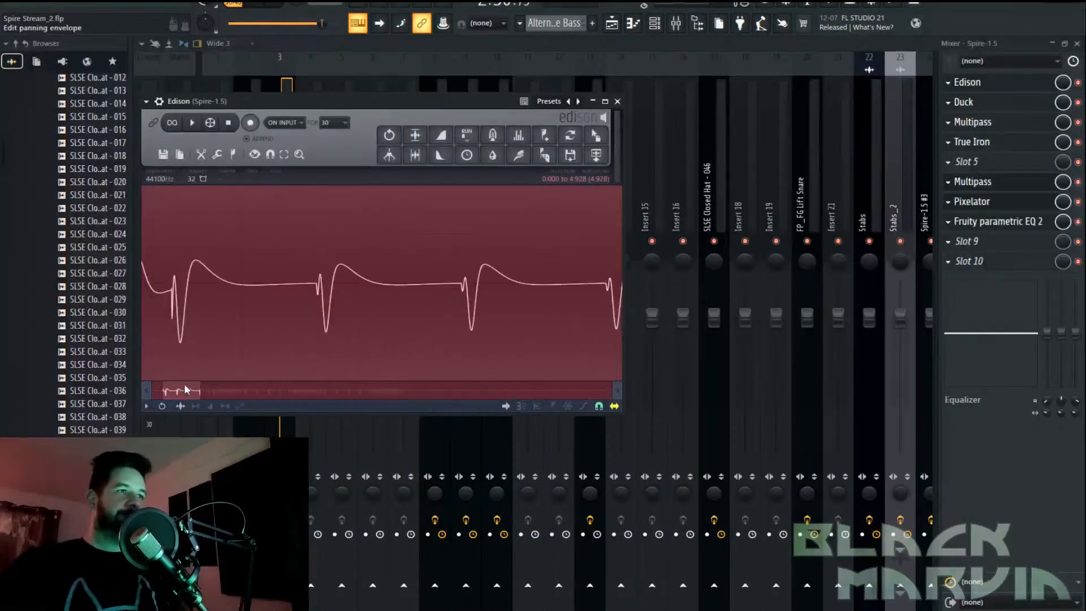
pyautogui.scroll(3, 212, 307)
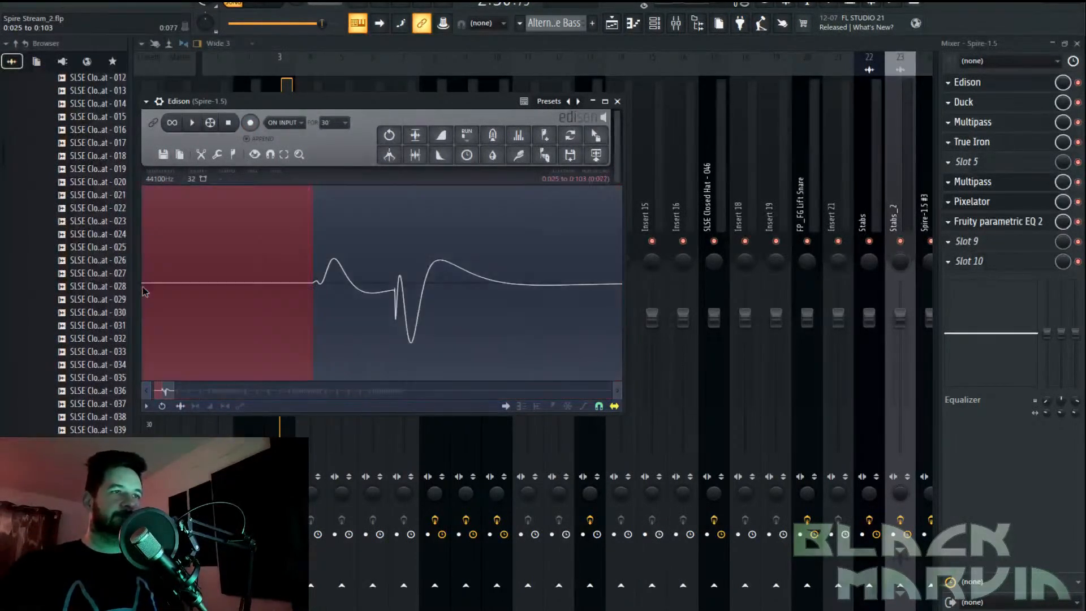
pyautogui.scroll(-5, 326, 286)
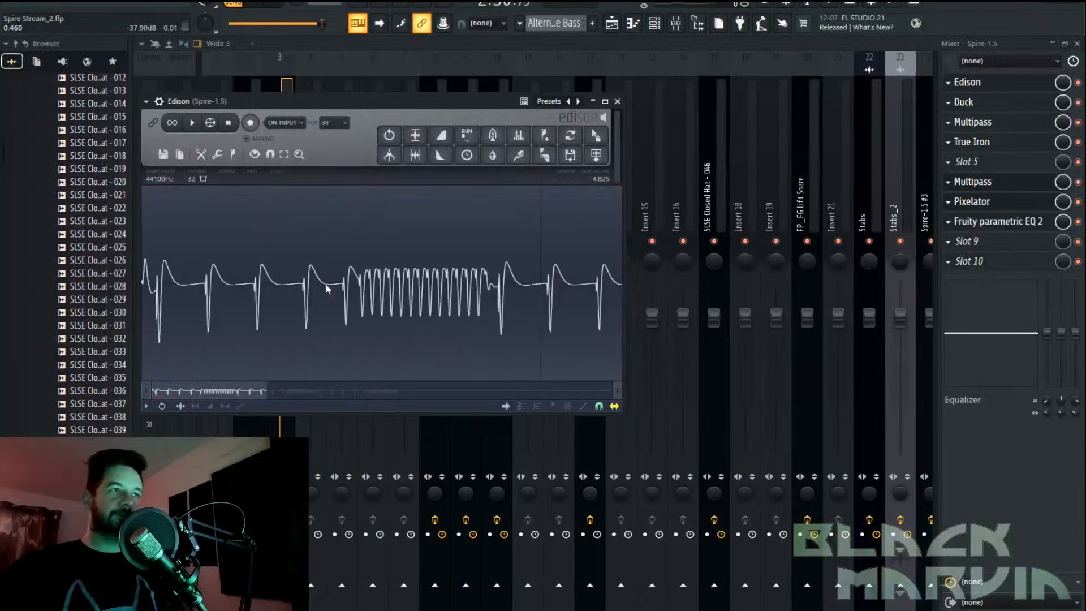
pyautogui.scroll(-3, 325, 284)
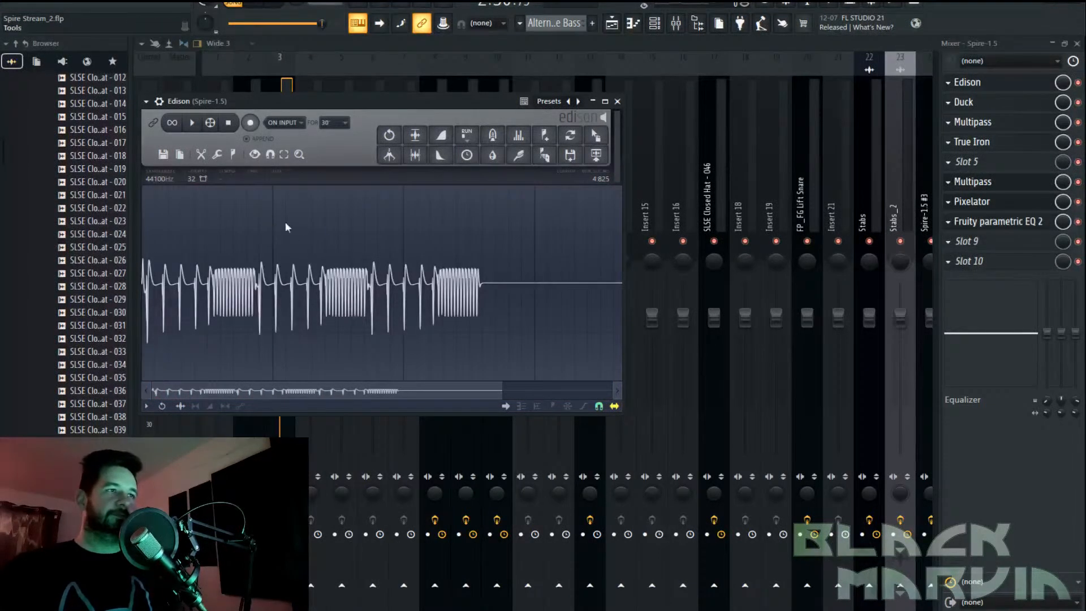
# Tempo-sync the Edison recording at 140 BPM and trim it to its first bar
pyautogui.doubleClick(332, 229)
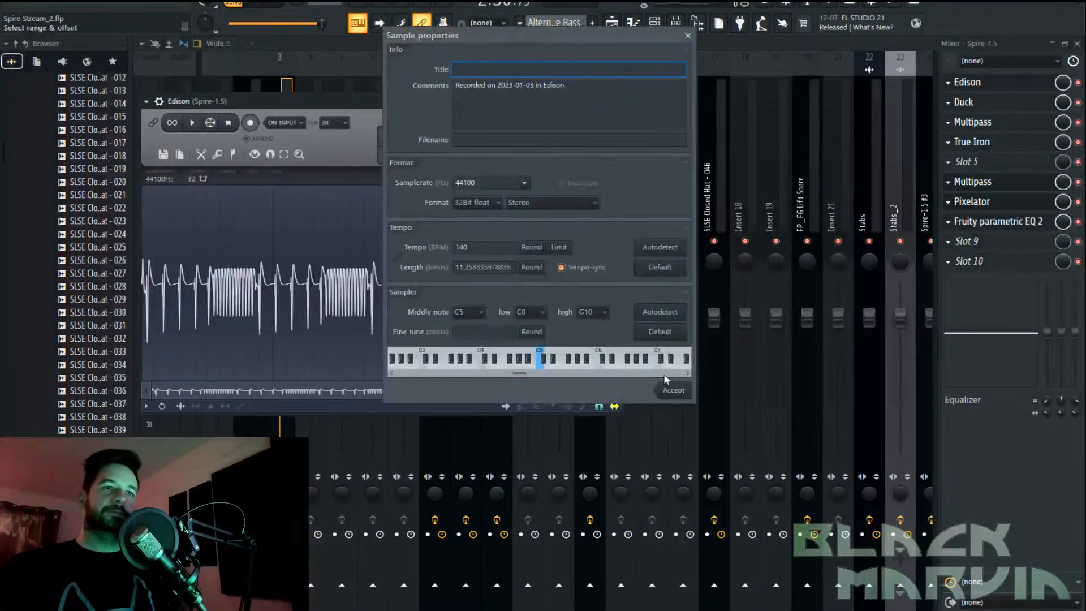
pyautogui.click(673, 390)
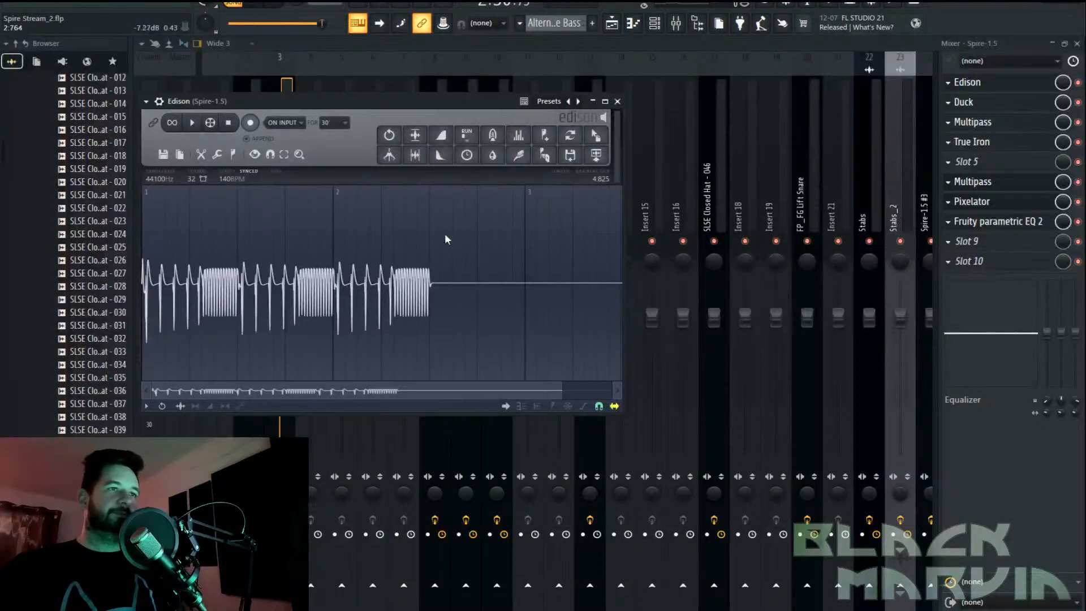
pyautogui.moveTo(512, 243); pyautogui.dragTo(118, 256)
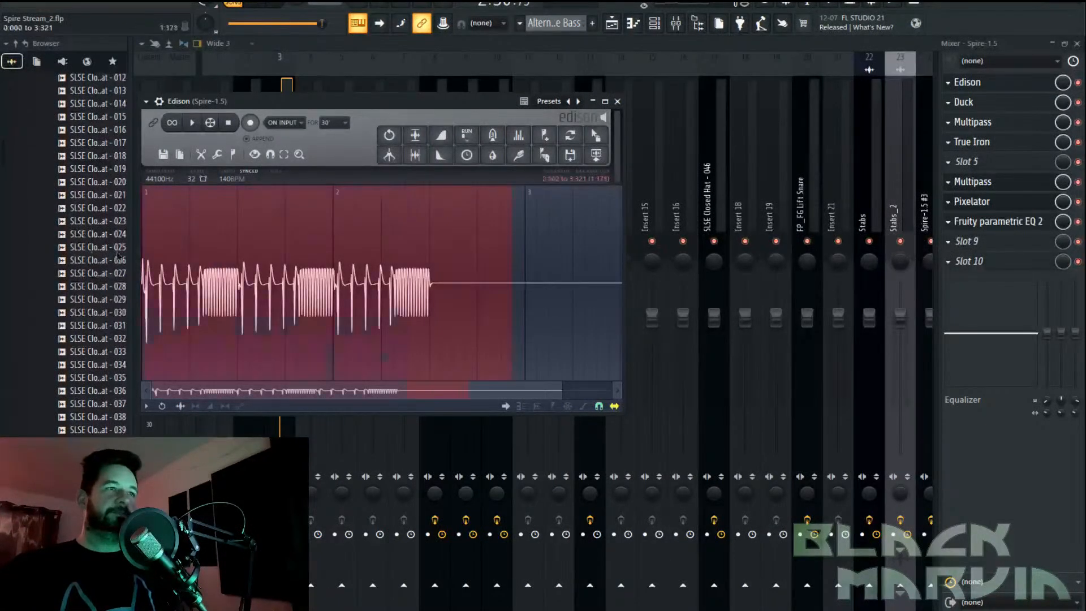
pyautogui.rightClick(332, 251)
pyautogui.moveTo(345, 272)
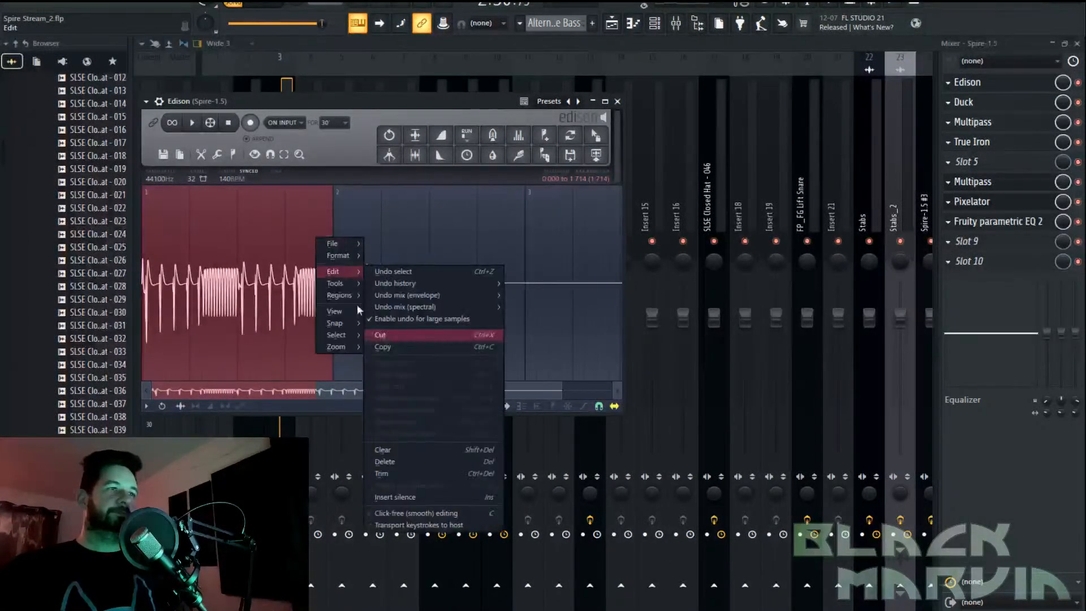
pyautogui.click(402, 478)
# Place the trimmed recording on Track 4 at bar 89 and delete the Alternate Bass clip from that bar
pyautogui.moveTo(595, 136); pyautogui.dragTo(485, 249)
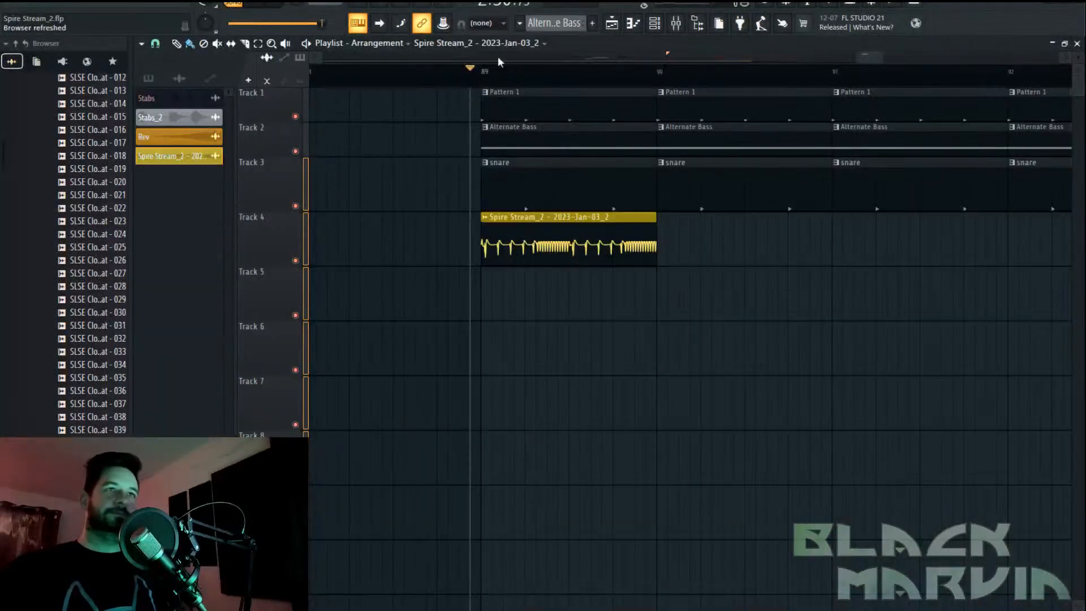
pyautogui.rightClick(502, 151)
pyautogui.press('space')
pyautogui.scroll(2, 537, 75)
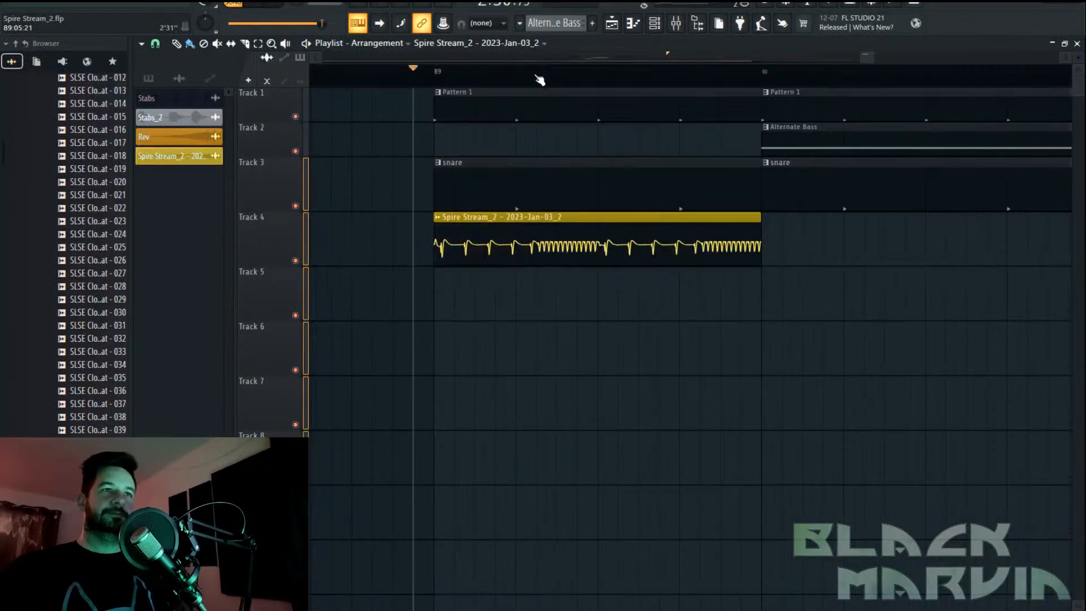
pyautogui.press('space')
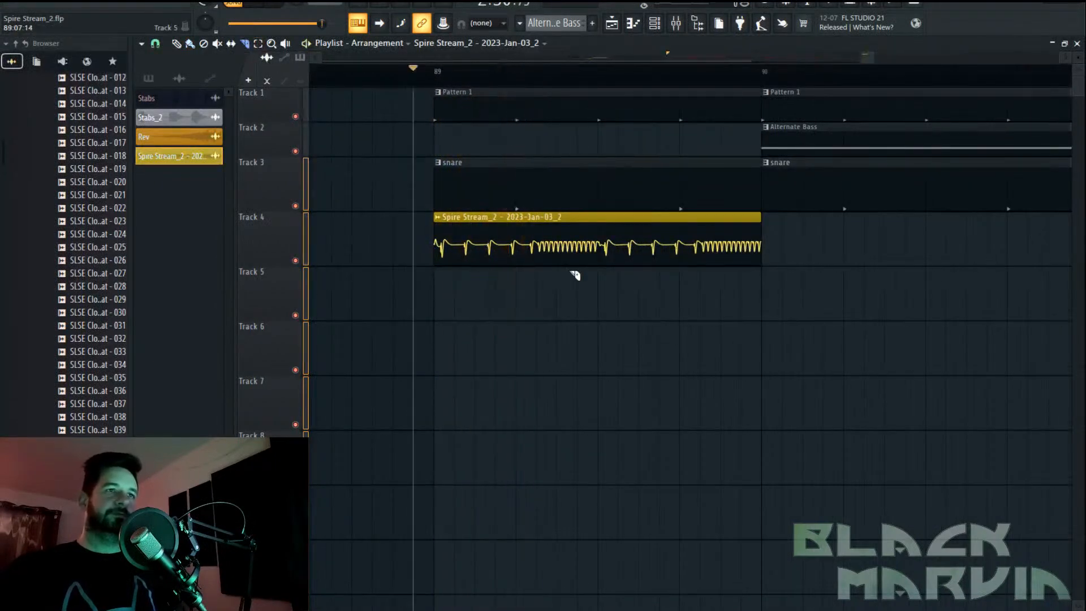
# Slice the recorded audio clip on Track 4 at the second beat of bar 89
pyautogui.moveTo(517, 286); pyautogui.dragTo(516, 287)
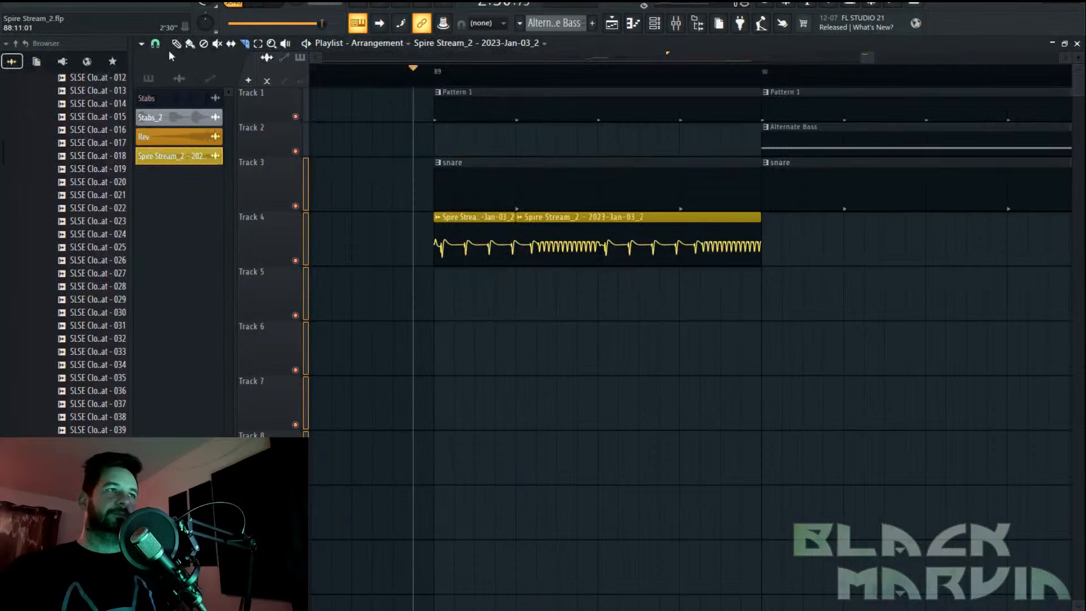
pyautogui.scroll(3, 526, 84)
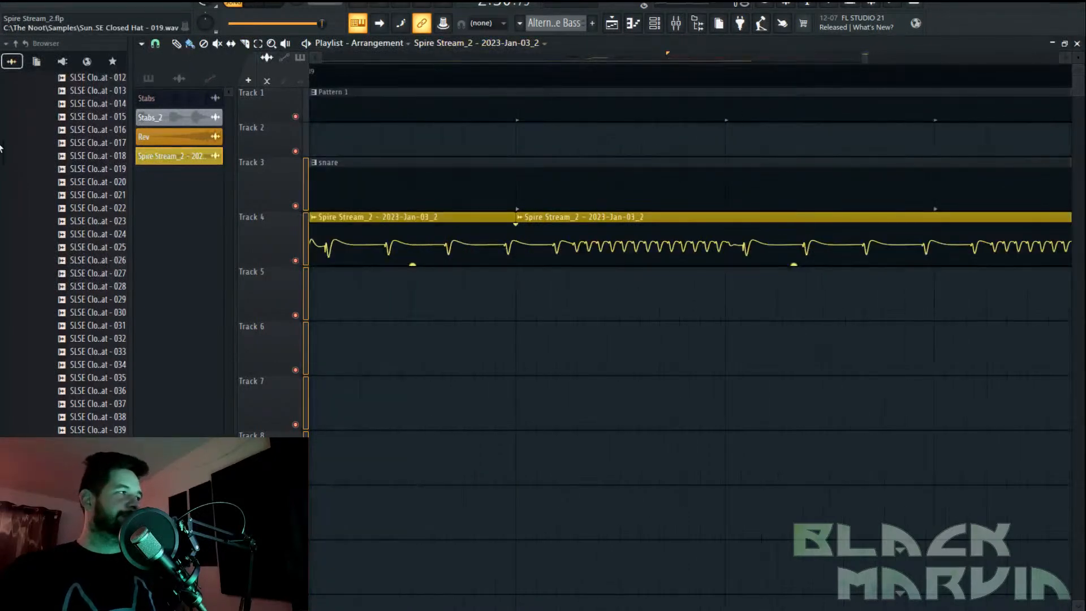
pyautogui.scroll(2, 534, 87)
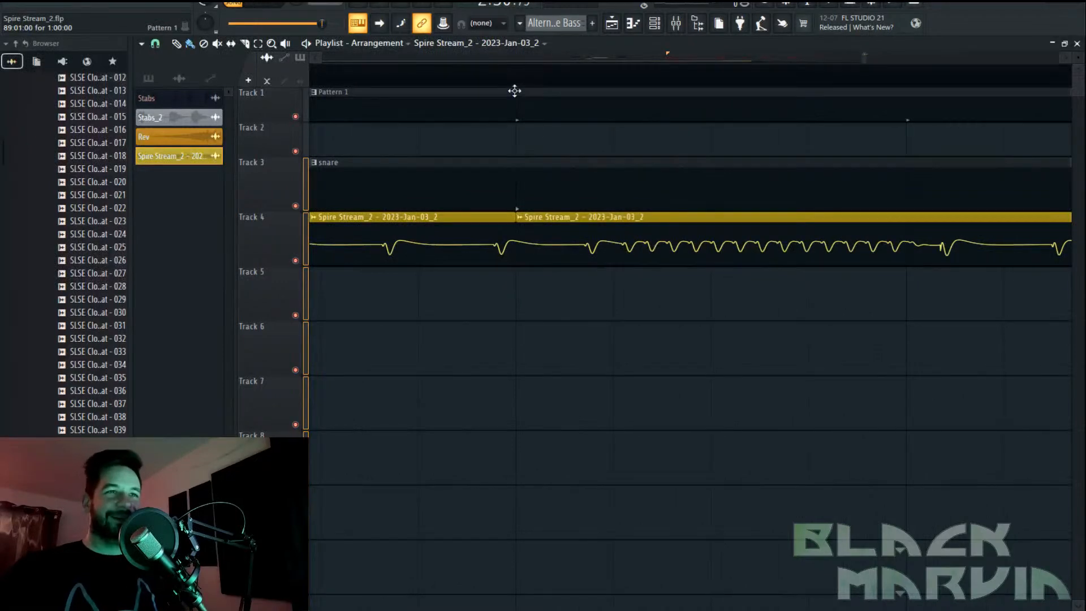
pyautogui.scroll(-4, 485, 87)
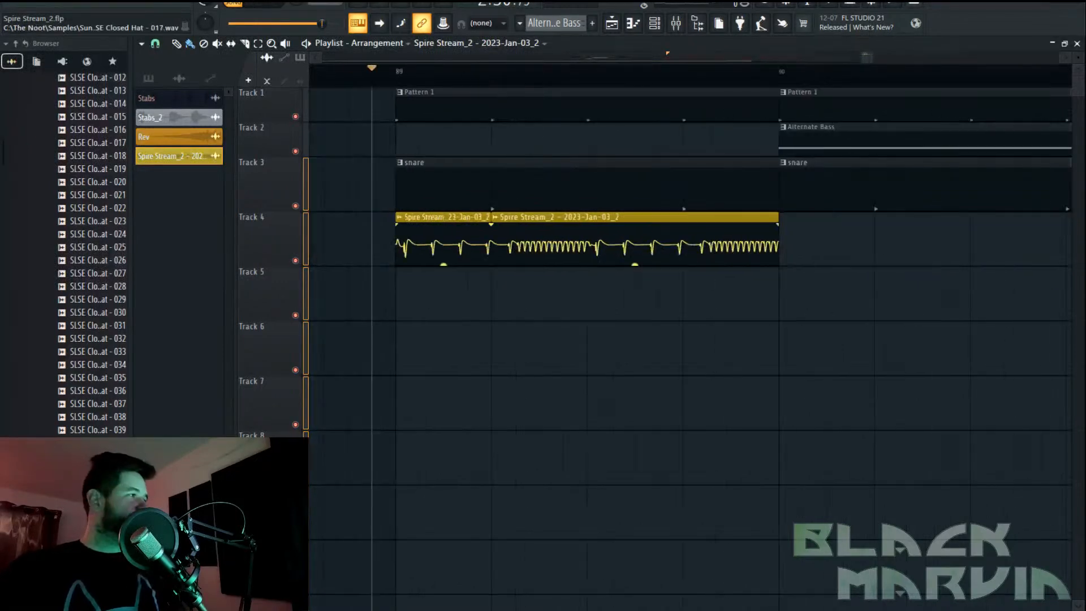
# Play the sliced audio clip from bar 89 to check its timing
pyautogui.click(405, 86)
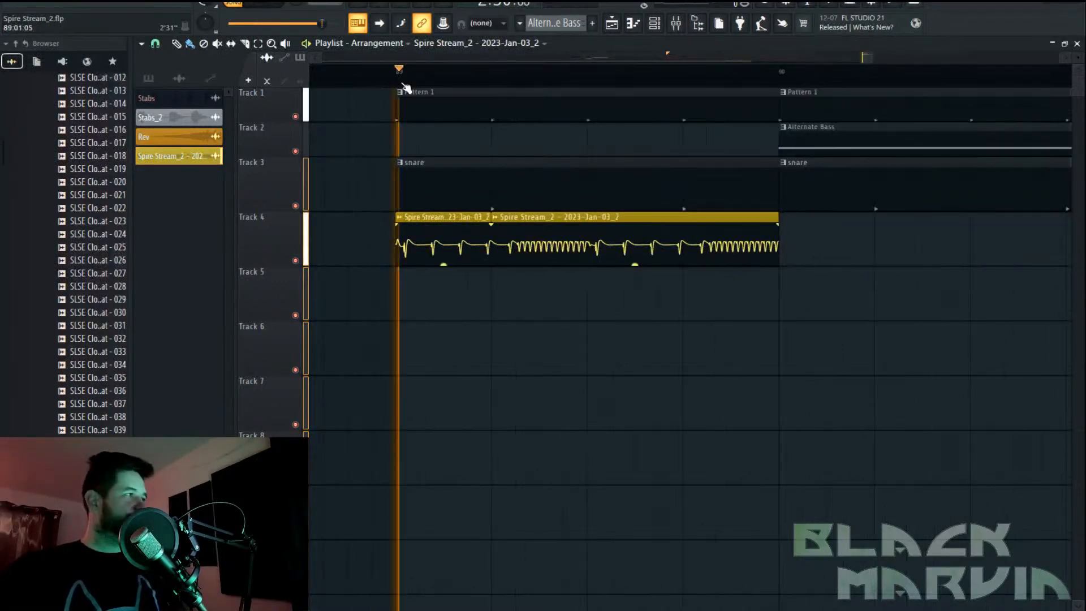
pyautogui.scroll(5, 408, 88)
pyautogui.press('space')
pyautogui.press('space')
pyautogui.scroll(-2, 896, 86)
# Slice the second audio piece off the grid, at the last bass hit before the fast repeating waveform
pyautogui.scroll(2, 896, 87)
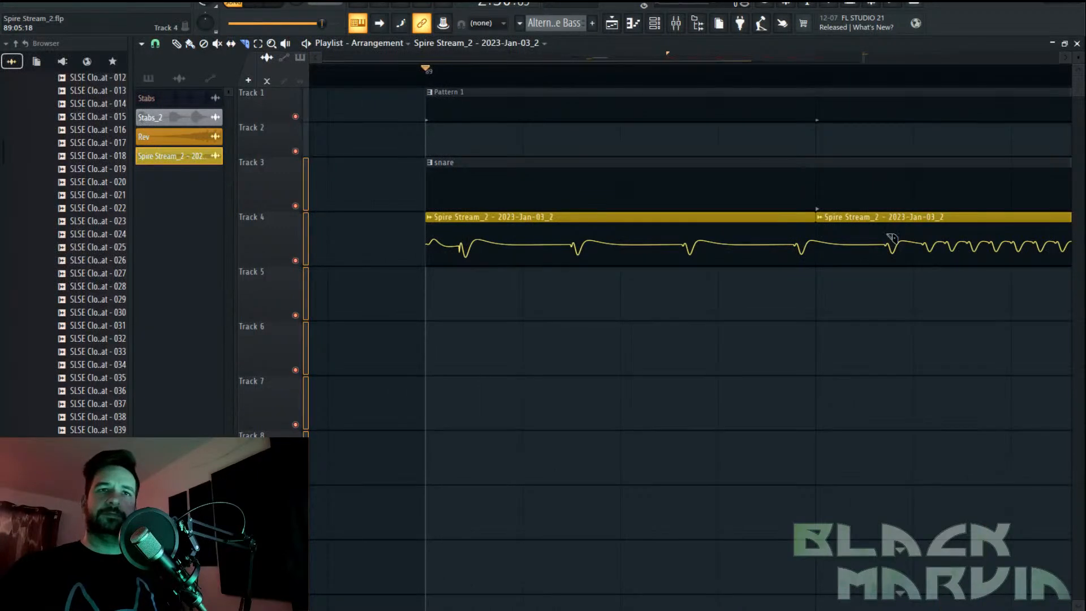
pyautogui.click(155, 44)
pyautogui.click(172, 96)
pyautogui.moveTo(885, 225); pyautogui.dragTo(888, 281)
pyautogui.press('space')
pyautogui.press('space')
pyautogui.click(190, 44)
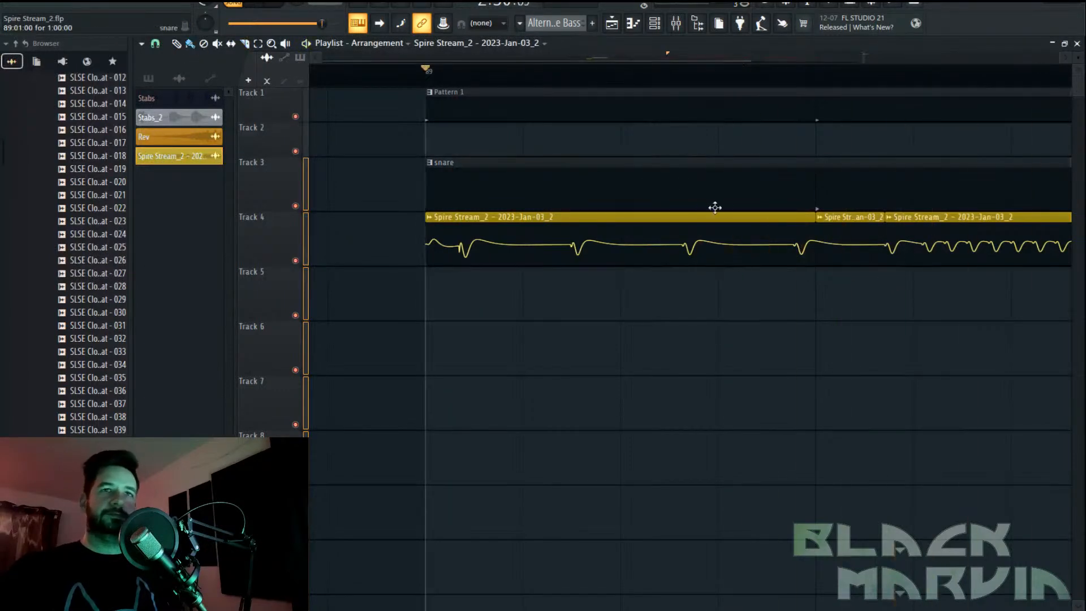
# Delete the short slice after the second beat, shift the remaining audio back to that beat and play the result
pyautogui.rightClick(832, 235)
pyautogui.moveTo(939, 230); pyautogui.dragTo(870, 229)
pyautogui.press('space')
pyautogui.scroll(-4, 841, 77)
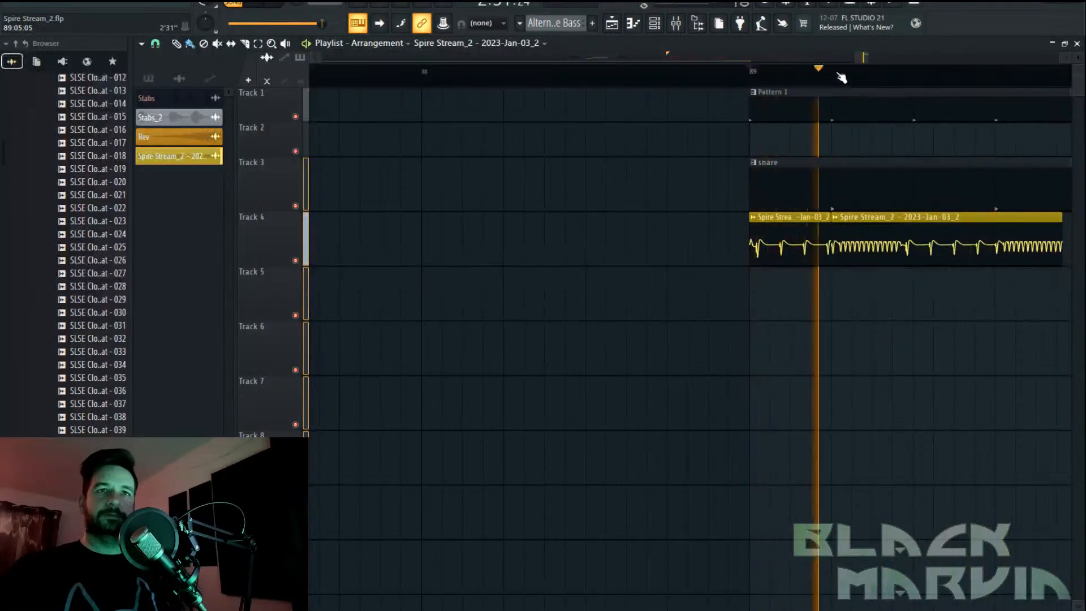
# Check the mixer track levels while the sliced bass audio plays from bar 89
pyautogui.scroll(-3, 843, 79)
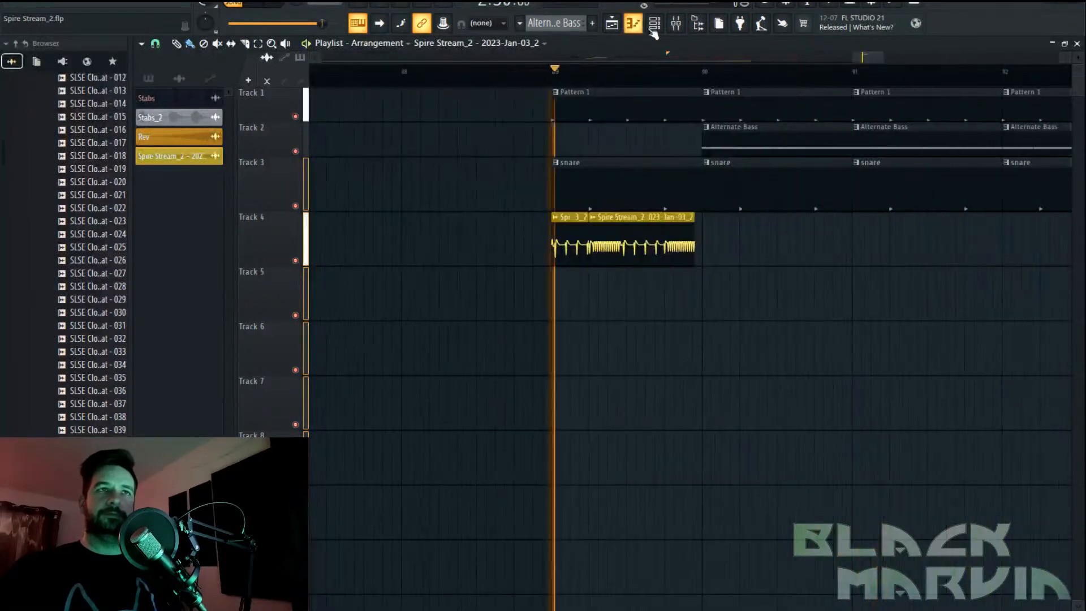
pyautogui.click(676, 22)
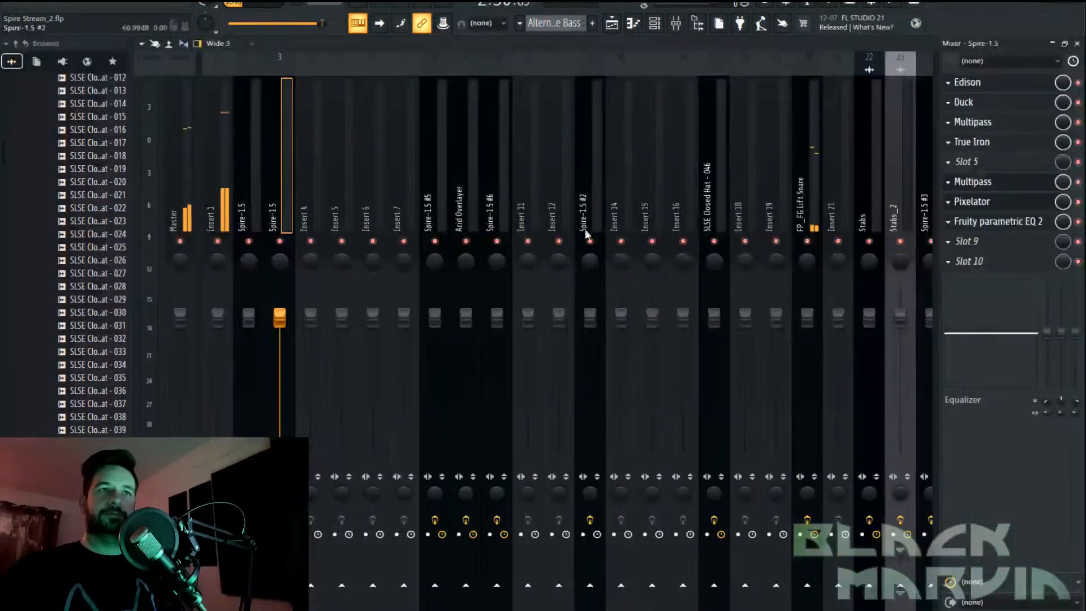
pyautogui.rightClick(290, 174)
pyautogui.moveTo(365, 192)
pyautogui.click(490, 195)
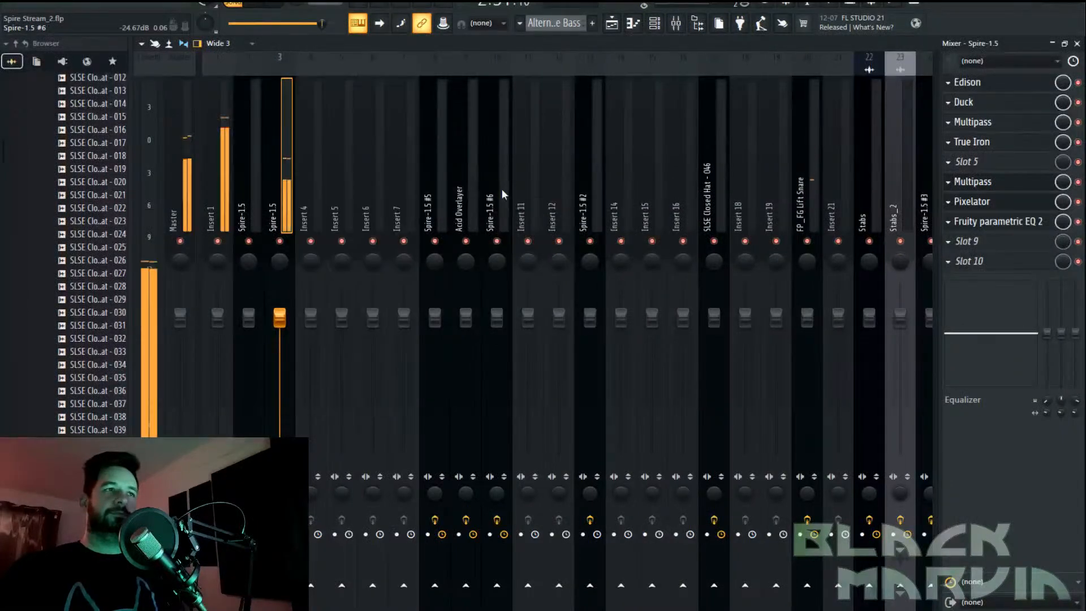
pyautogui.click(675, 22)
# Trim the second audio slice on Track 4 to end right after its first fast repeating waveform and play the result
pyautogui.scroll(3, 662, 81)
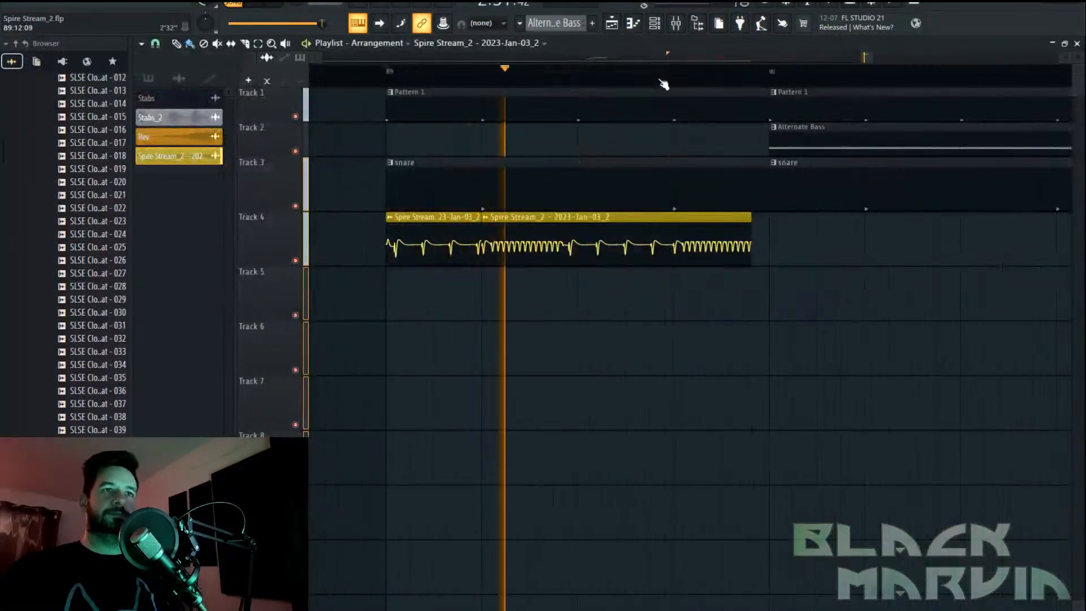
pyautogui.moveTo(748, 225); pyautogui.dragTo(565, 238)
pyautogui.press('space')
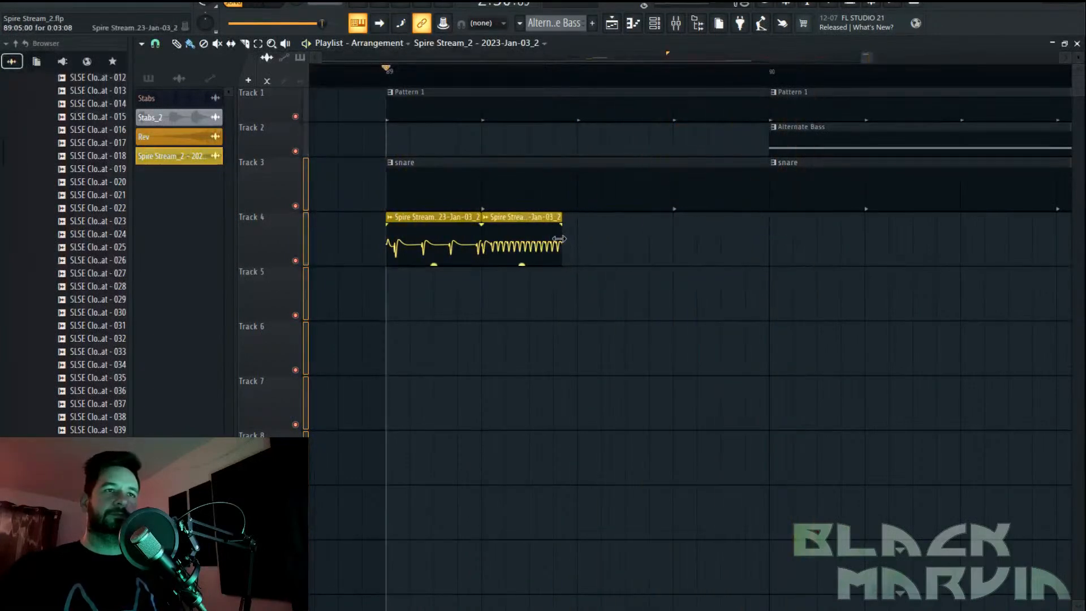
pyautogui.press('space')
pyautogui.scroll(4, 527, 82)
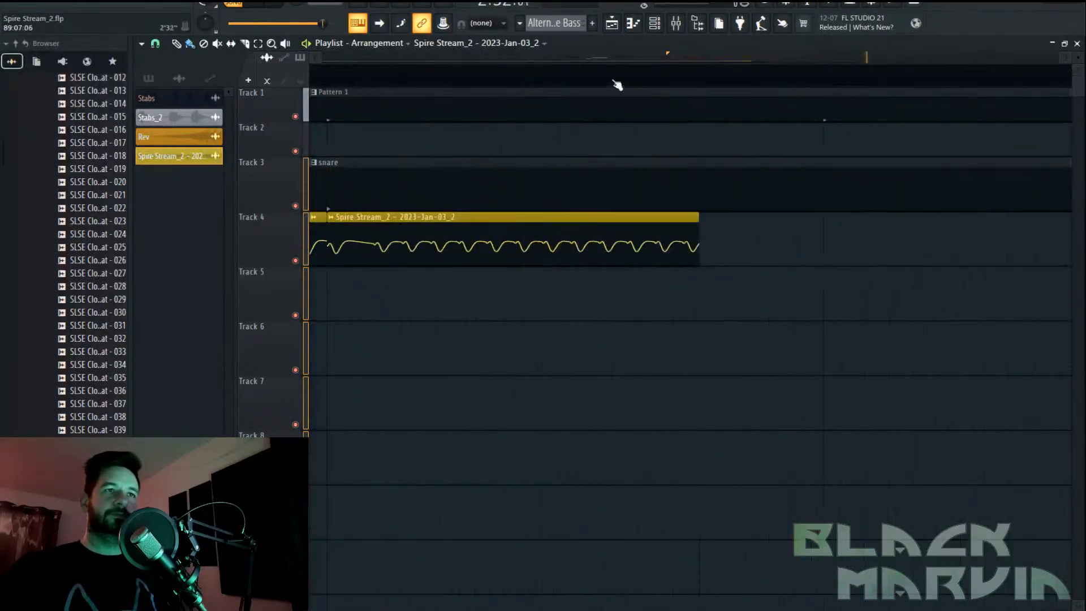
pyautogui.scroll(-4, 594, 82)
pyautogui.press('space')
# Place a copy of the first audio slice directly after the fast repeating slice on Track 4 and play it
pyautogui.click(545, 223)
pyautogui.press('space')
pyautogui.click(620, 229)
pyautogui.moveTo(621, 229); pyautogui.dragTo(610, 230)
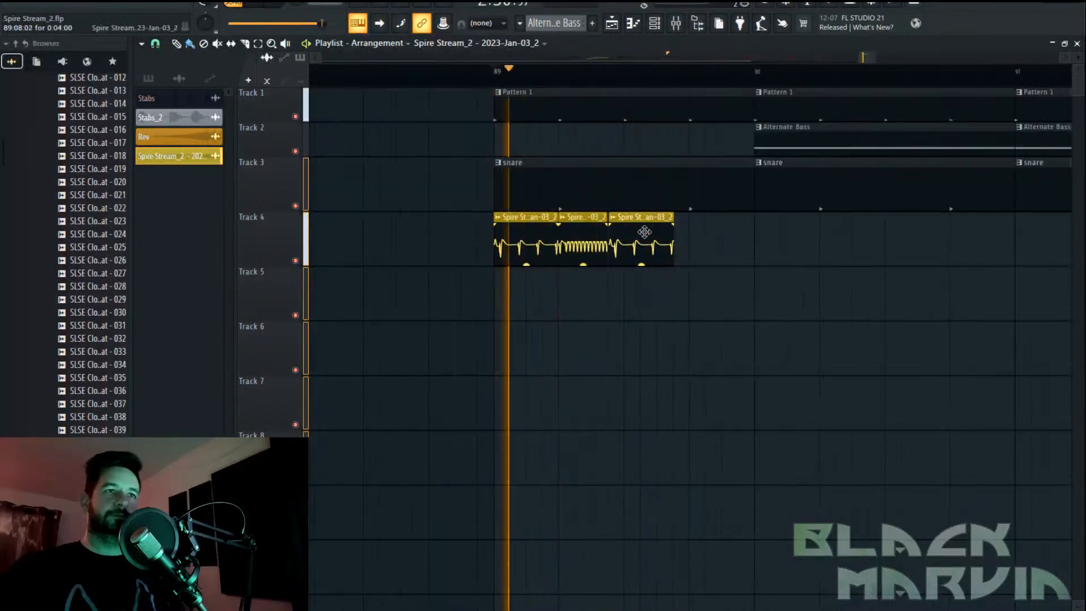
pyautogui.press('space')
pyautogui.scroll(3, 631, 73)
pyautogui.press('space')
pyautogui.press('space')
# Trim the third slice's start to its first bass hit with a fade-in of about 0.004 s, and shift it toward the second slice
pyautogui.moveTo(626, 249); pyautogui.dragTo(635, 249)
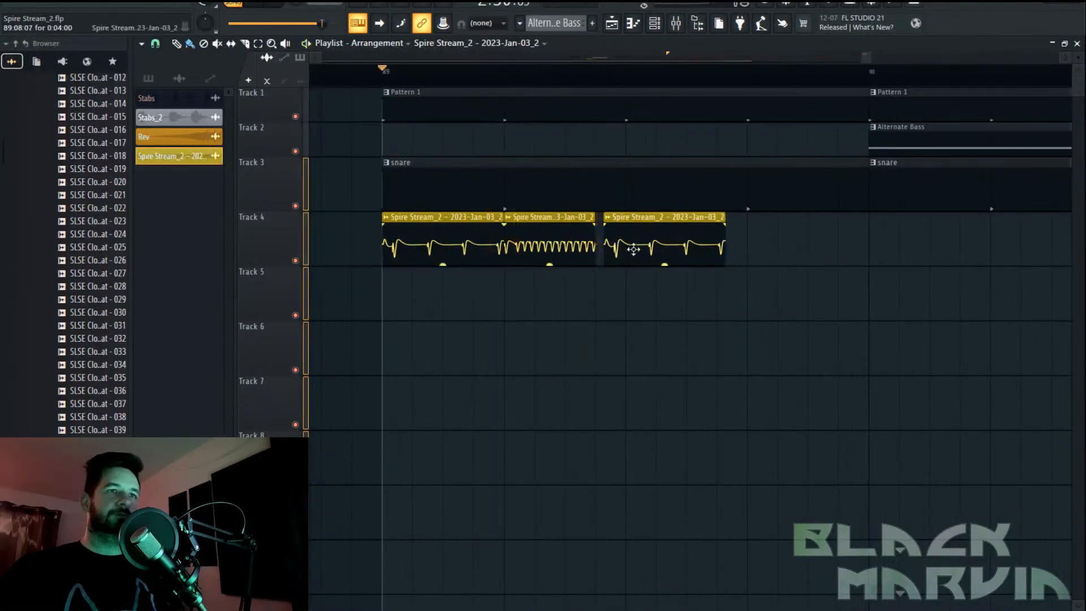
pyautogui.scroll(4, 608, 91)
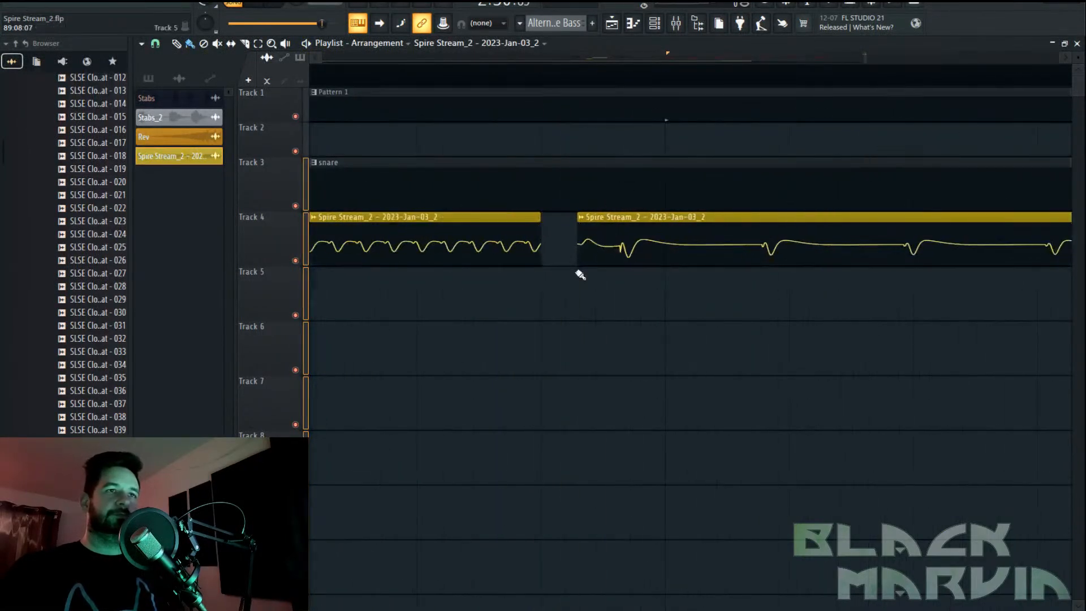
pyautogui.moveTo(578, 262); pyautogui.dragTo(624, 262)
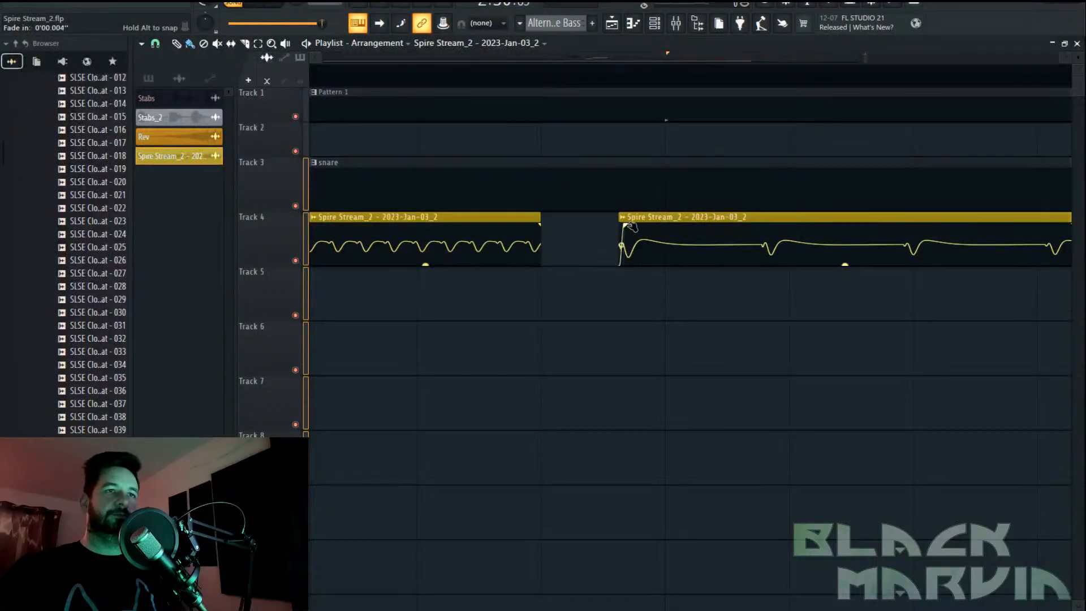
pyautogui.moveTo(654, 216); pyautogui.dragTo(576, 219)
# Fade out the second slice's end over about 0.027 s, move the third slice directly against it and play the transition
pyautogui.press('space')
pyautogui.scroll(-3, 658, 76)
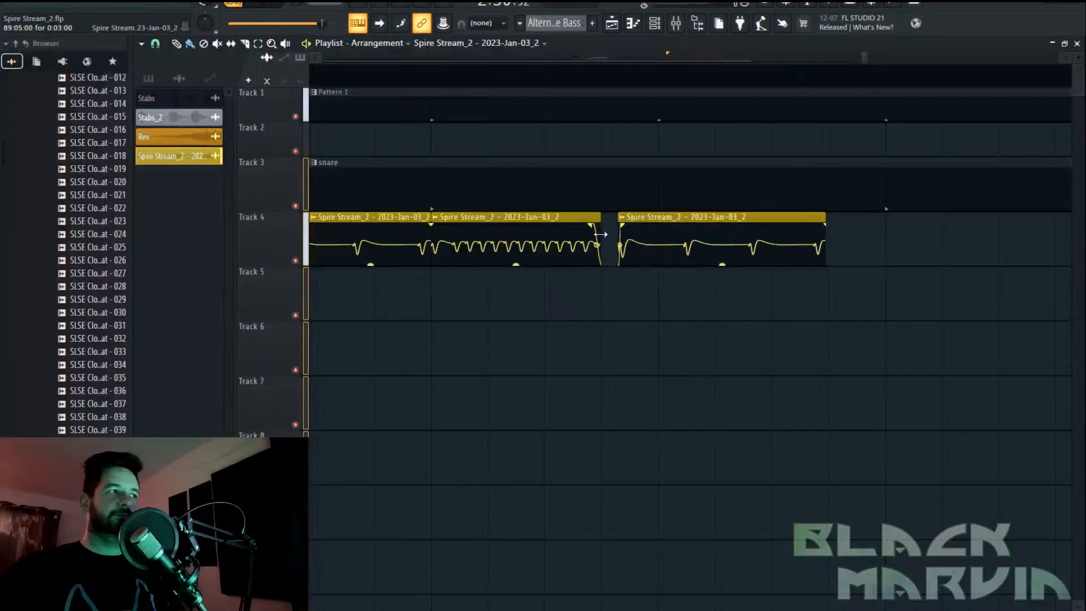
pyautogui.moveTo(599, 233)
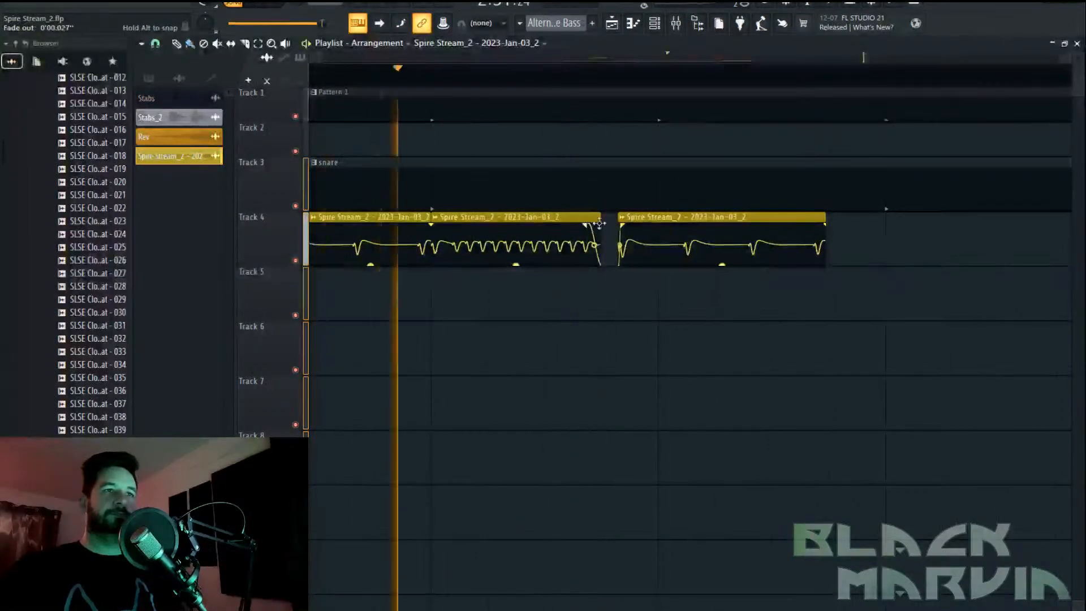
pyautogui.moveTo(630, 227); pyautogui.dragTo(620, 227)
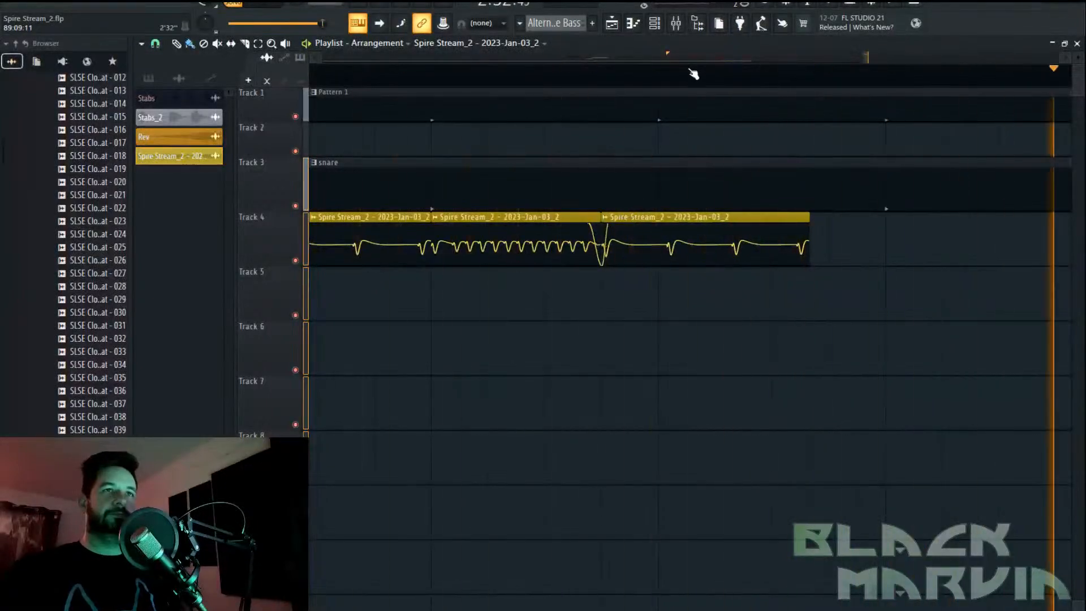
pyautogui.press('space')
pyautogui.scroll(-2, 701, 82)
pyautogui.press('space')
# Extend the third slice's end to the fourth beat of bar 89 and play the bar
pyautogui.moveTo(747, 217); pyautogui.dragTo(782, 211)
pyautogui.scroll(-2, 703, 73)
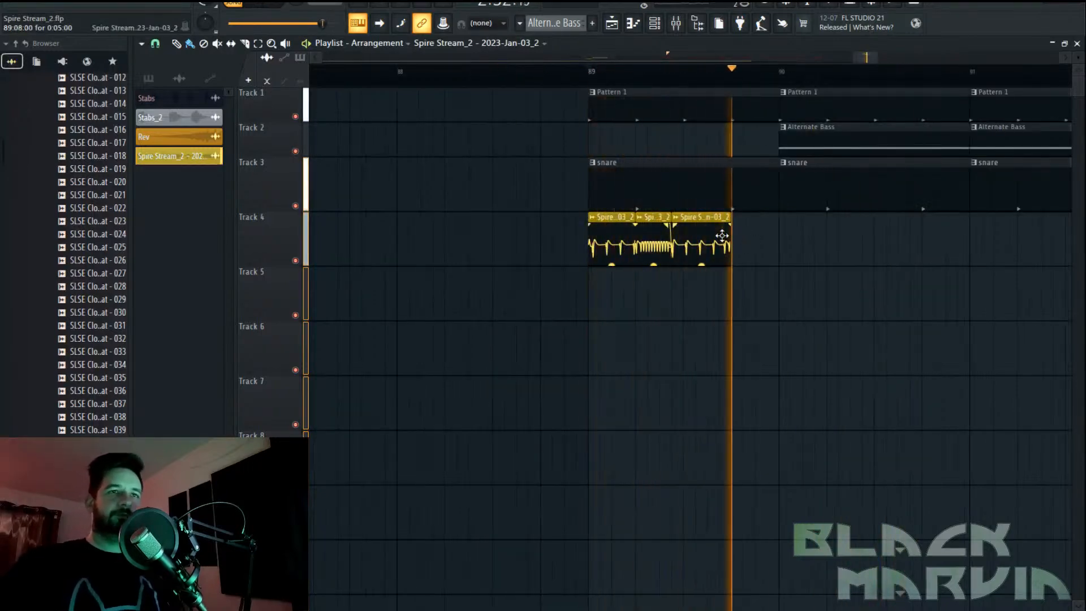
pyautogui.press('space')
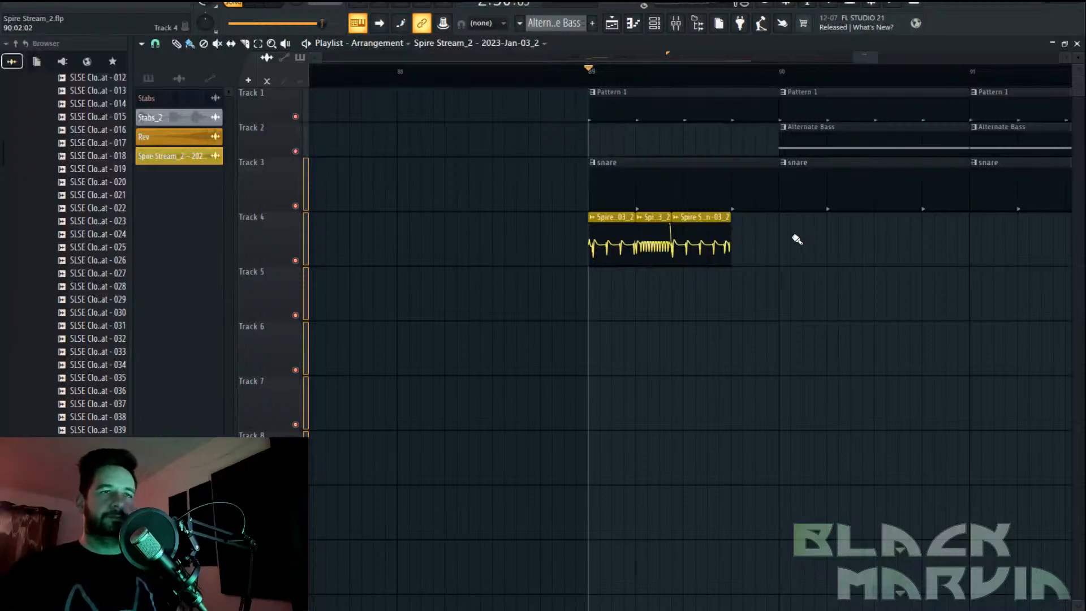
pyautogui.press('space')
# Place a short copy of the fast repeating slice at the end of bar 89 on Track 4 and play it
pyautogui.moveTo(660, 237); pyautogui.dragTo(757, 236)
pyautogui.press('space')
pyautogui.press('space')
pyautogui.press('space')
pyautogui.press('space')
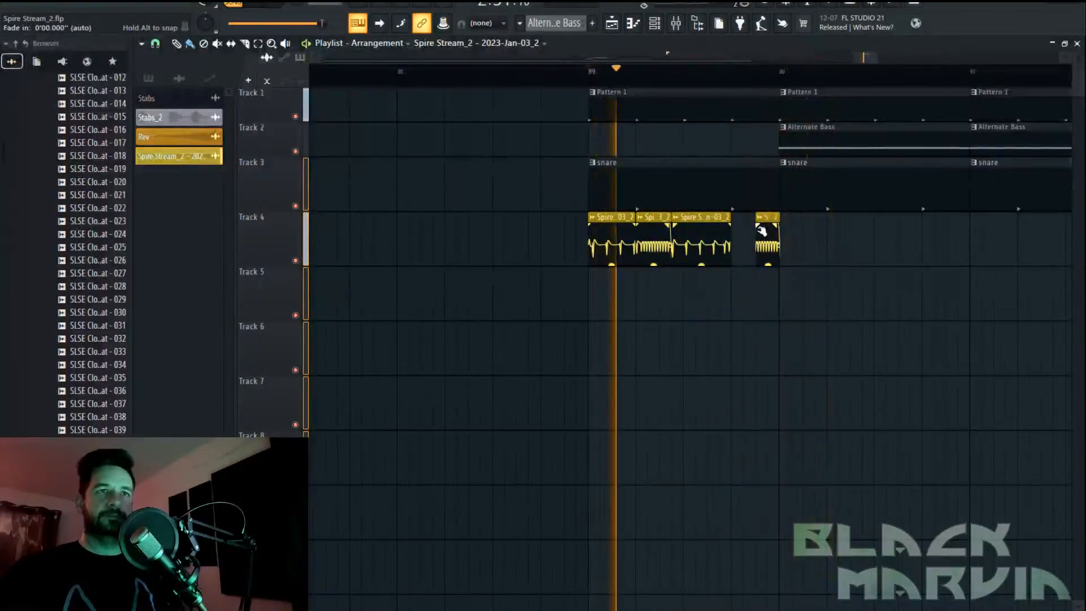
# Fade both ends of the short slice at the end of bar 89, extend its start slightly earlier and play the result
pyautogui.keyDown('ctrl'); pyautogui.scroll(3, 768, 89); pyautogui.keyUp('ctrl')
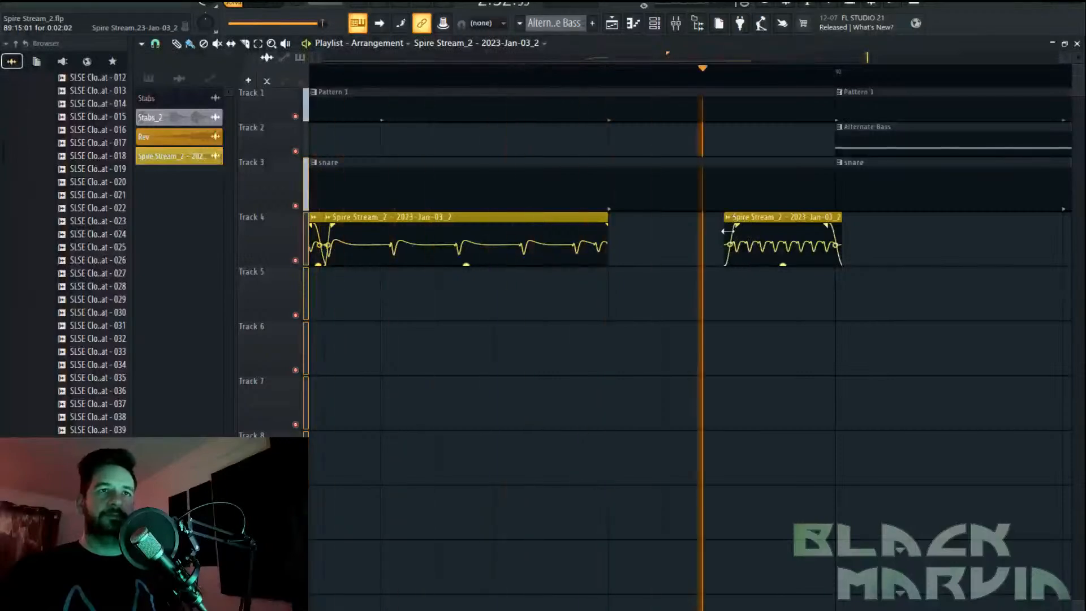
pyautogui.moveTo(725, 241); pyautogui.dragTo(721, 240)
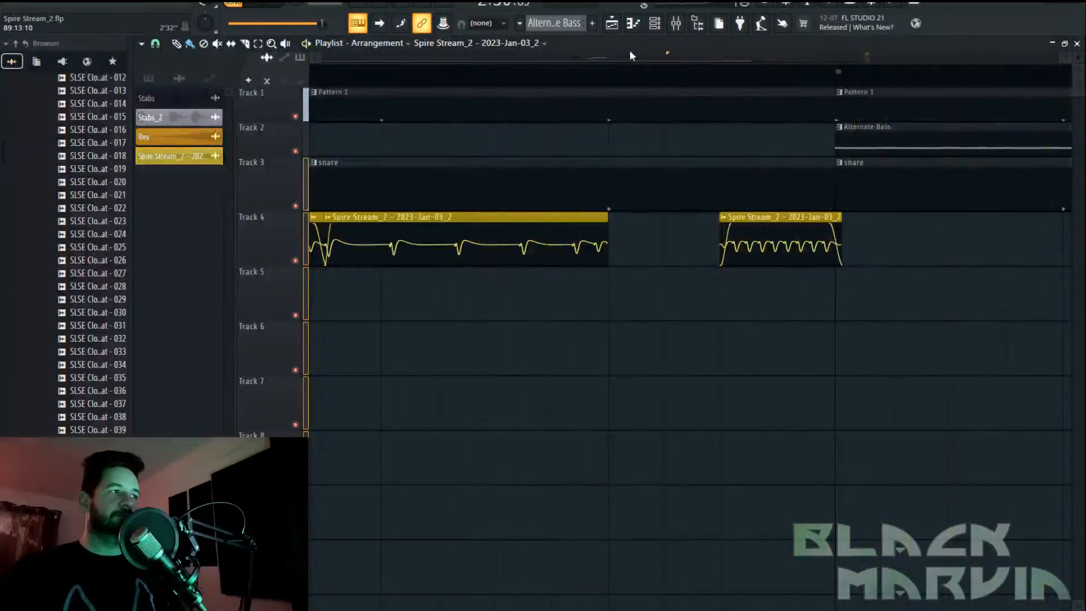
pyautogui.keyDown('ctrl'); pyautogui.scroll(-4, 633, 91); pyautogui.keyUp('ctrl')
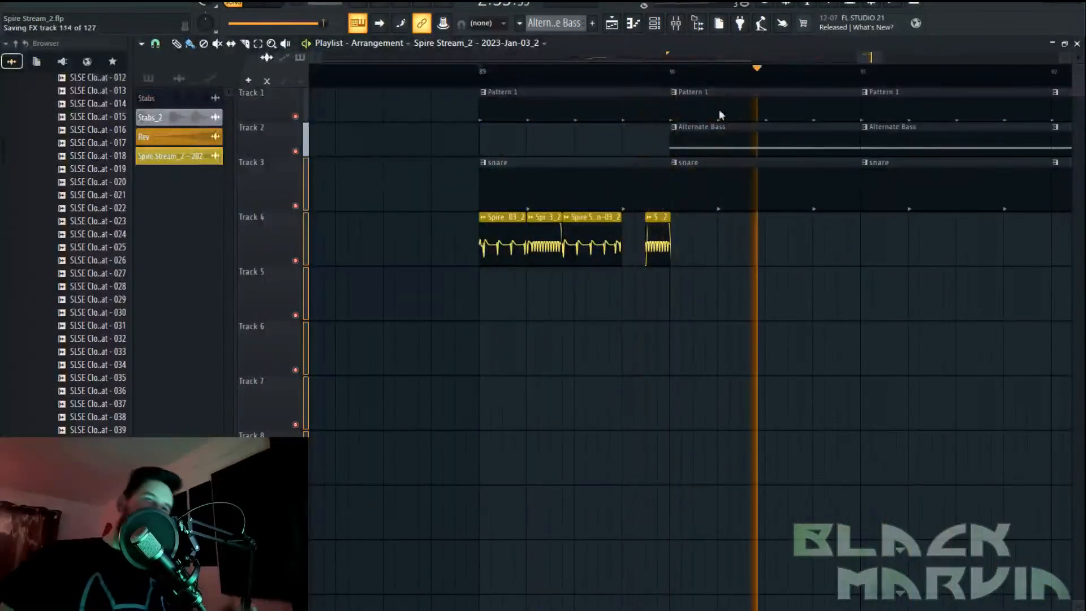
pyautogui.press('space')
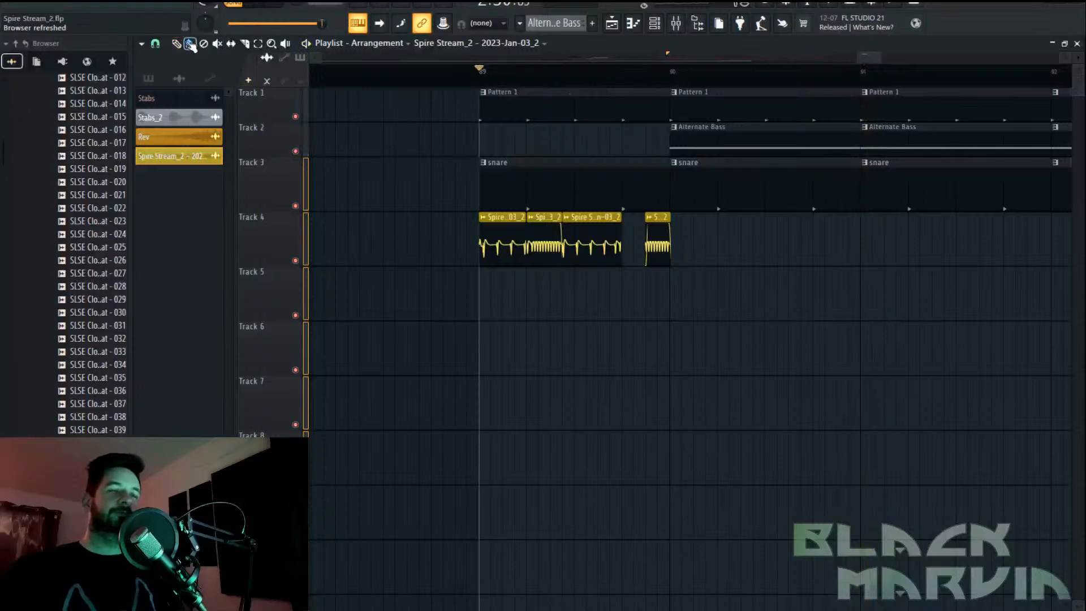
pyautogui.press('space')
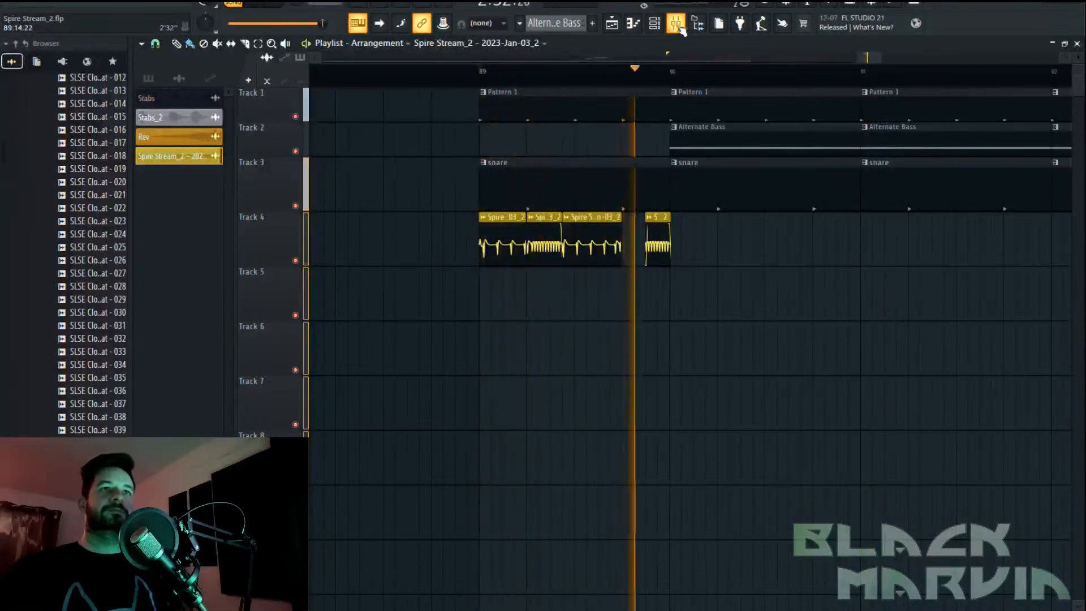
# Check the existing N.O.T.T. Multipass on the Spire-1.5 mixer track and load another Multipass in slot 9
pyautogui.click(676, 23)
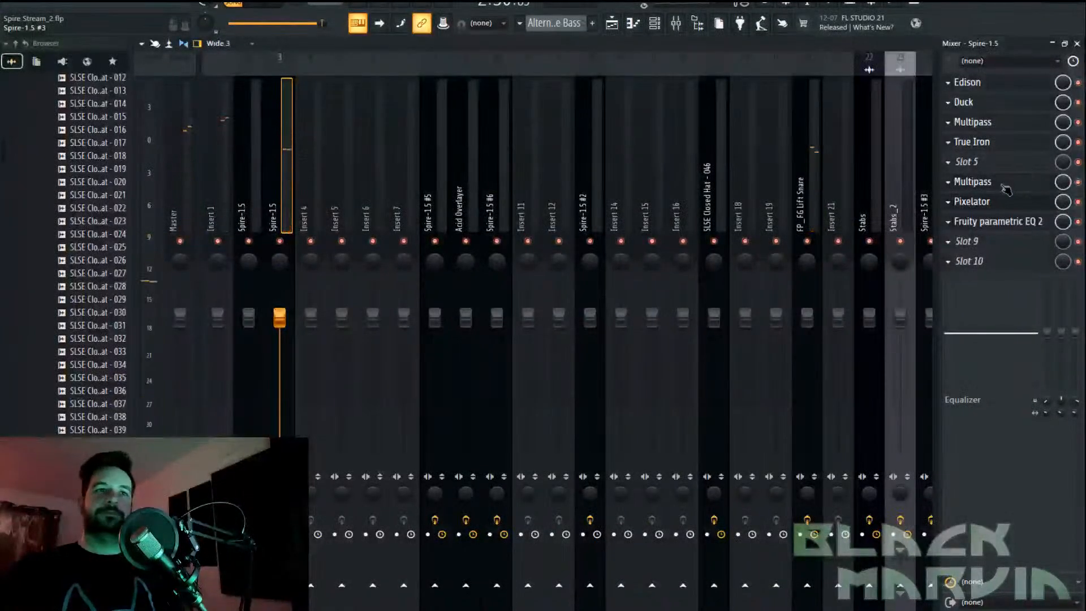
pyautogui.click(1003, 184)
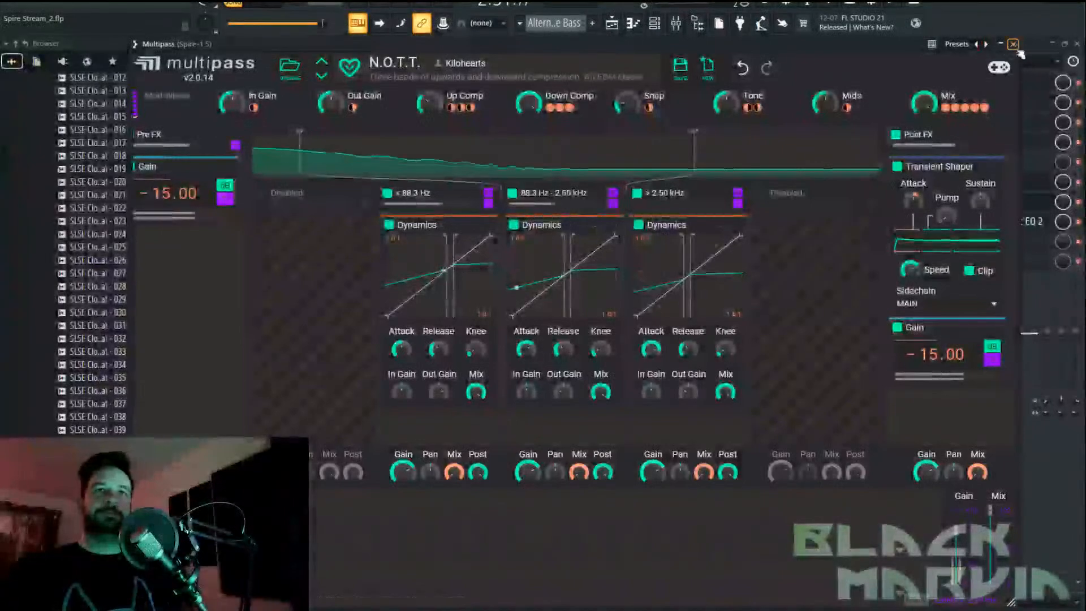
pyautogui.click(1013, 44)
pyautogui.click(997, 247)
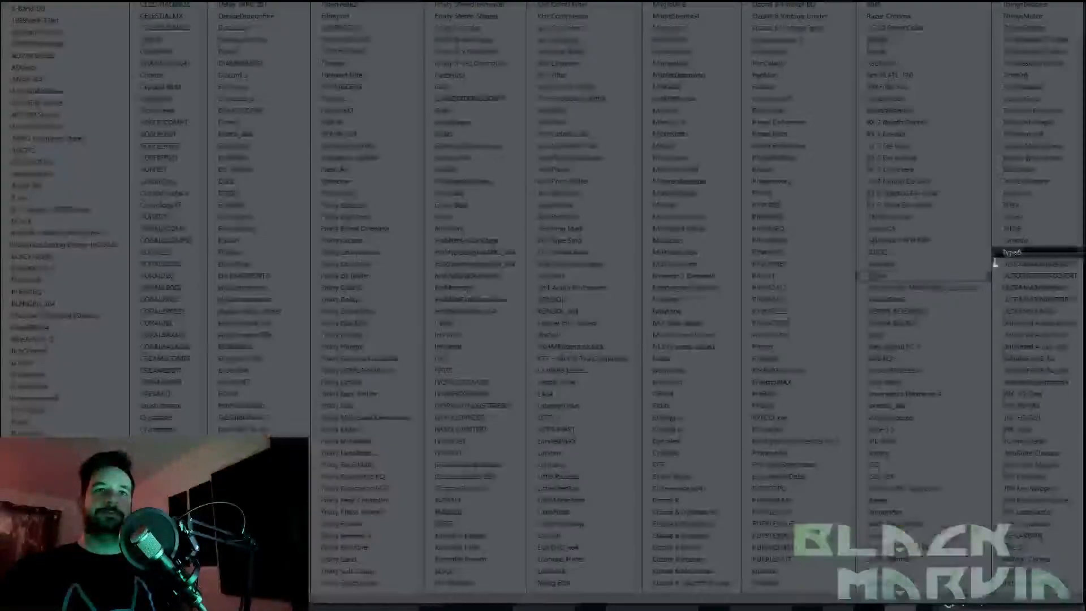
pyautogui.click(702, 242)
# Add an Overdrive Distortion to Band 3 of the new Multipass and copy it to Band 4 with Drive at about 4.76 dB
pyautogui.click(729, 398)
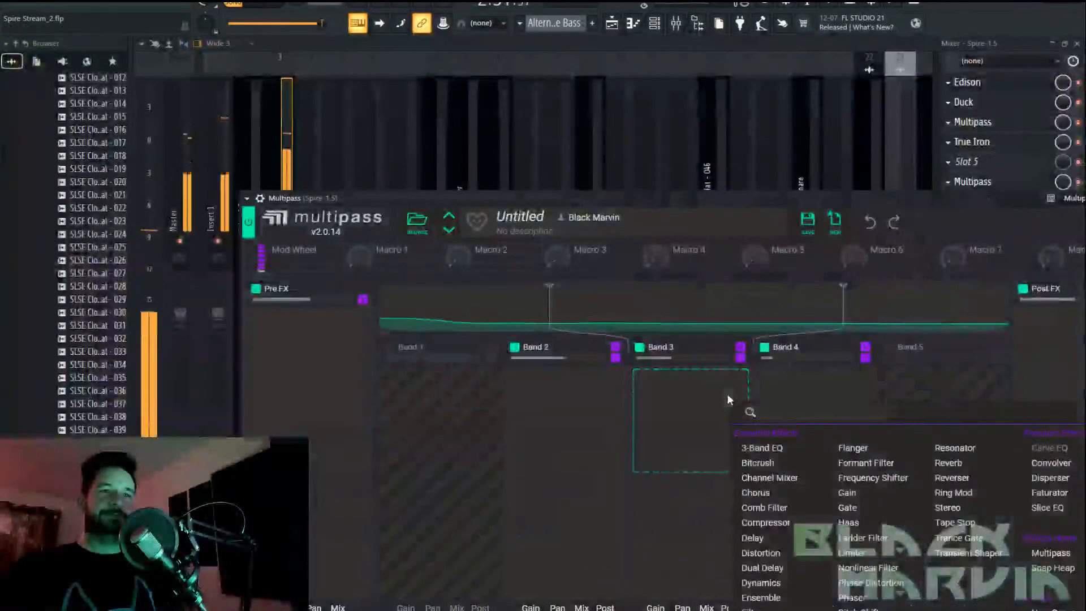
pyautogui.click(781, 556)
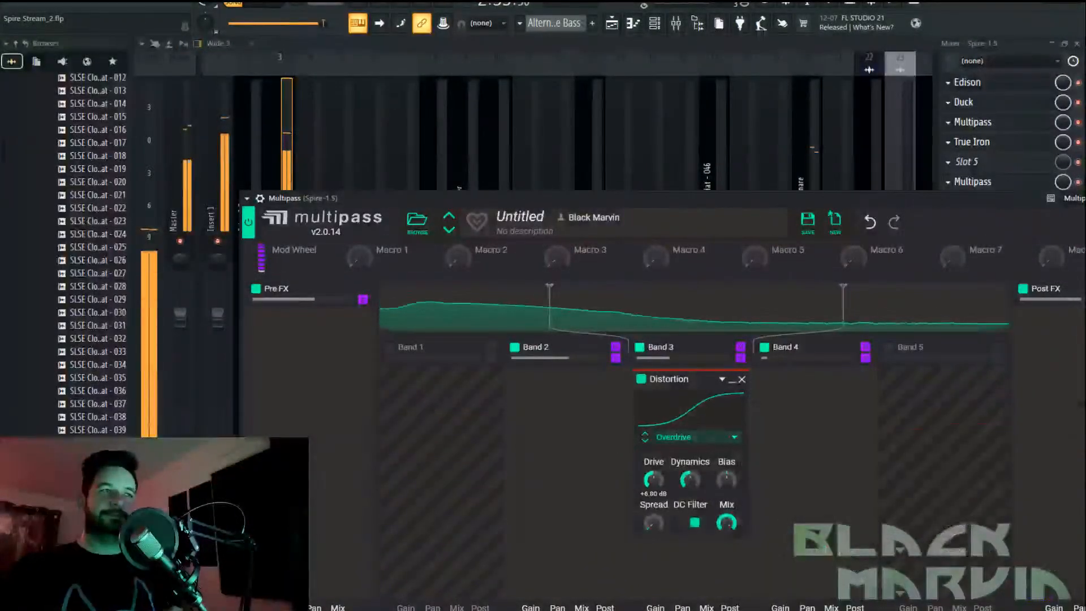
pyautogui.moveTo(669, 378); pyautogui.dragTo(757, 388)
pyautogui.moveTo(778, 480)
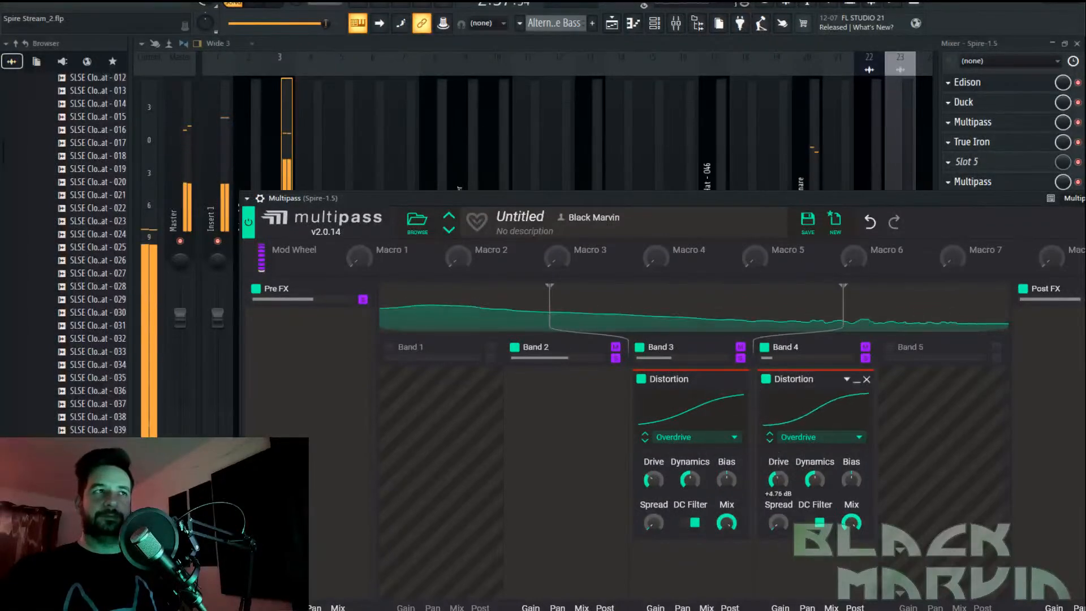
pyautogui.moveTo(711, 199); pyautogui.dragTo(695, 158)
pyautogui.press('space')
pyautogui.click(616, 22)
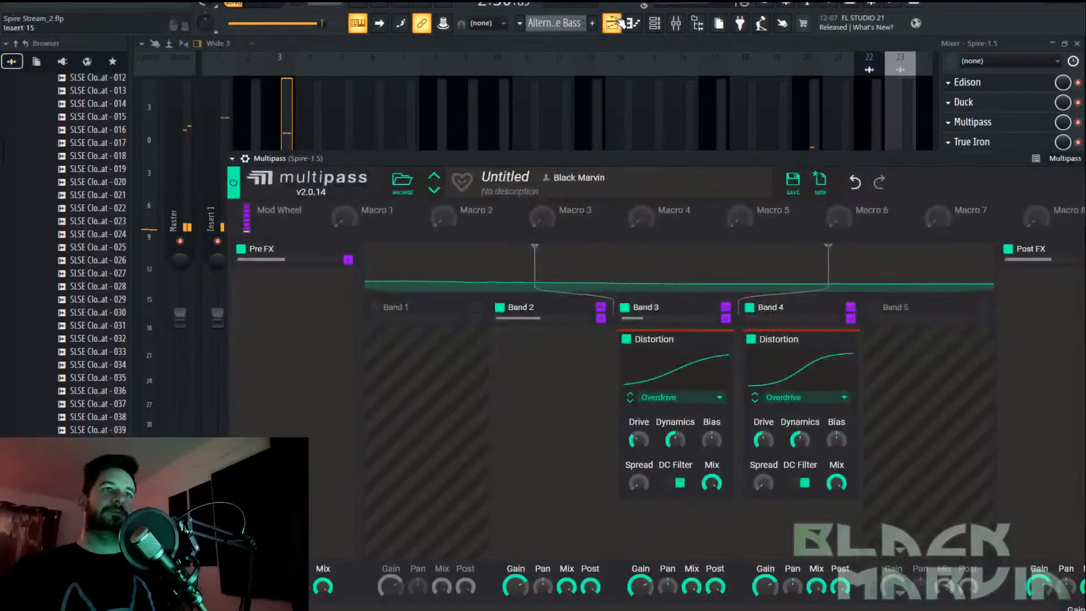
# Delete the Alternate Bass clips in bars 90 and 91 on Track 2 and play the arrangement
pyautogui.scroll(2, 666, 74)
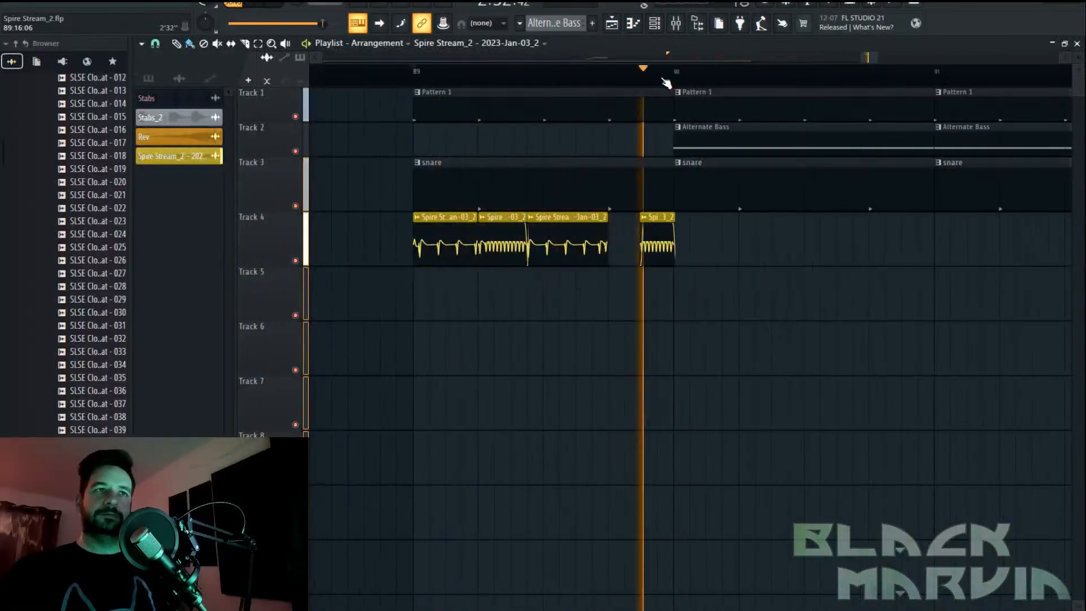
pyautogui.press('space')
pyautogui.press('space')
pyautogui.rightClick(729, 145)
pyautogui.rightClick(965, 142)
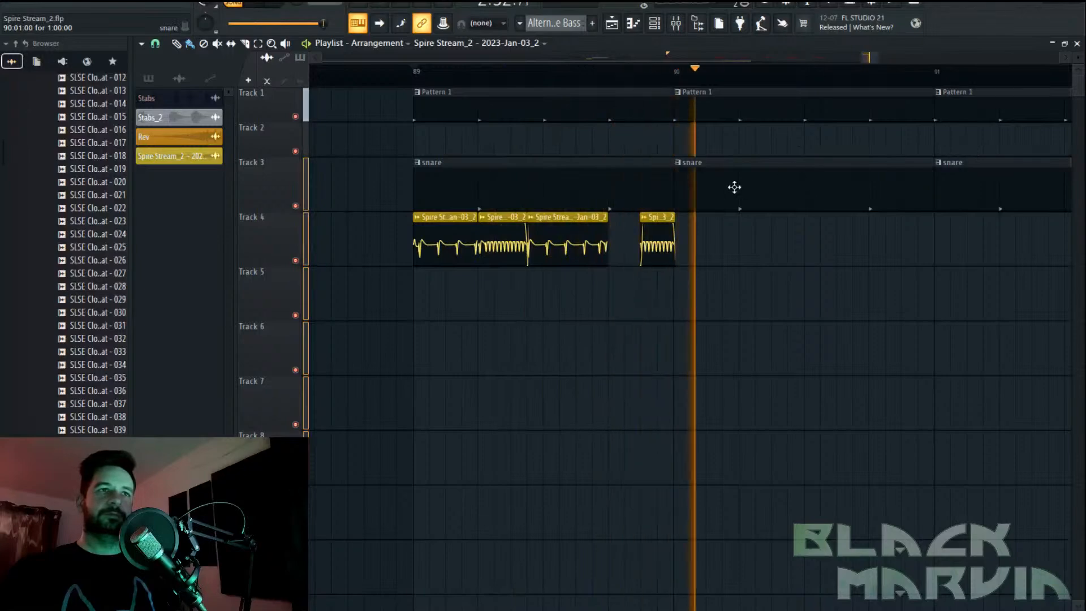
pyautogui.scroll(4, 639, 135)
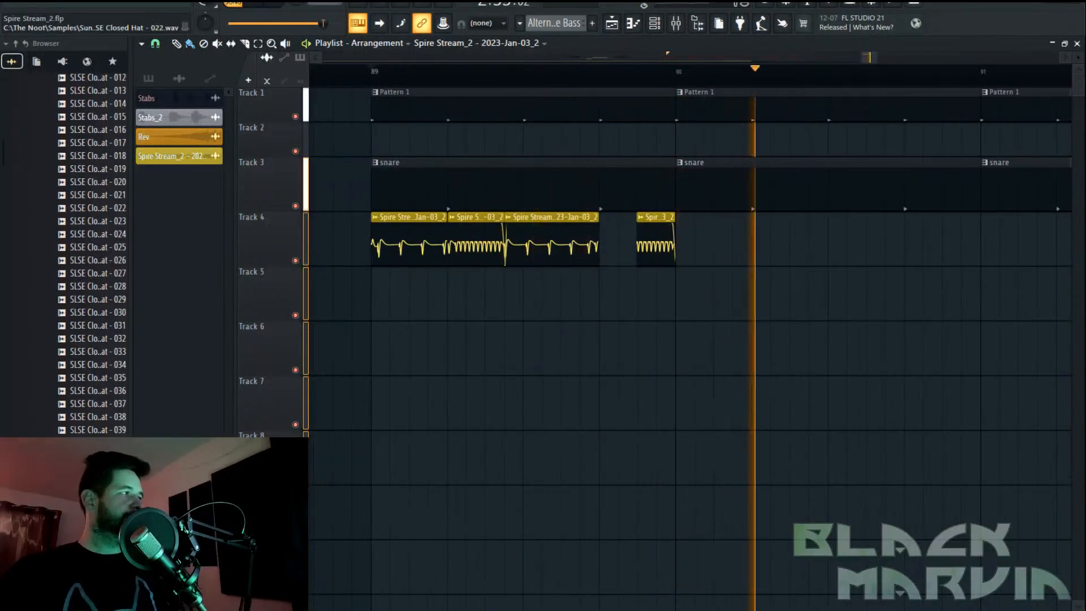
pyautogui.press('space')
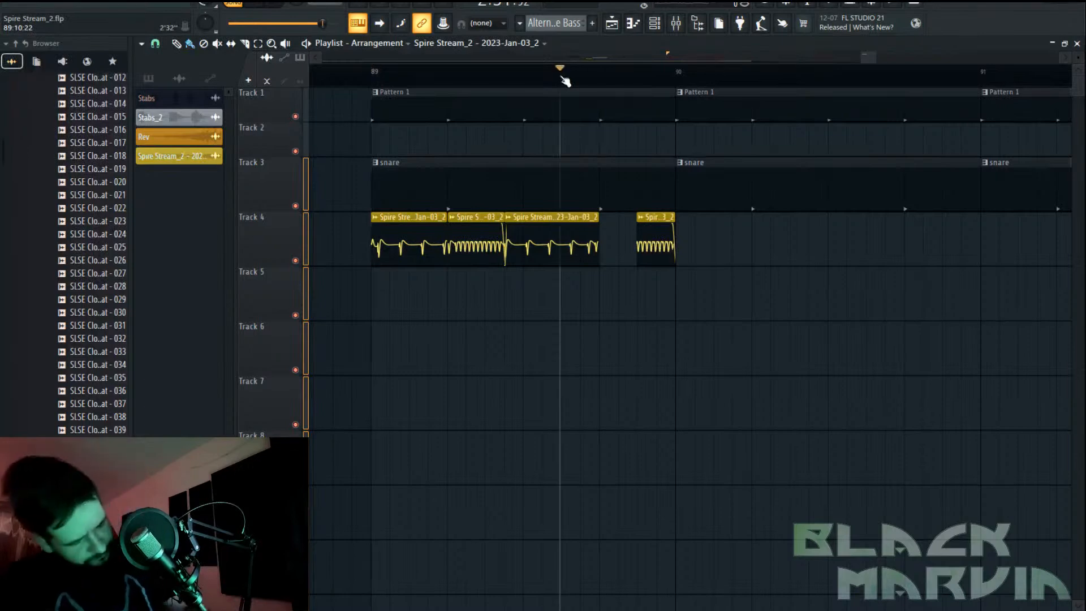
# Select the four audio slices in bar 89 on Track 4 and duplicate them into bar 90
pyautogui.scroll(-5, 565, 79)
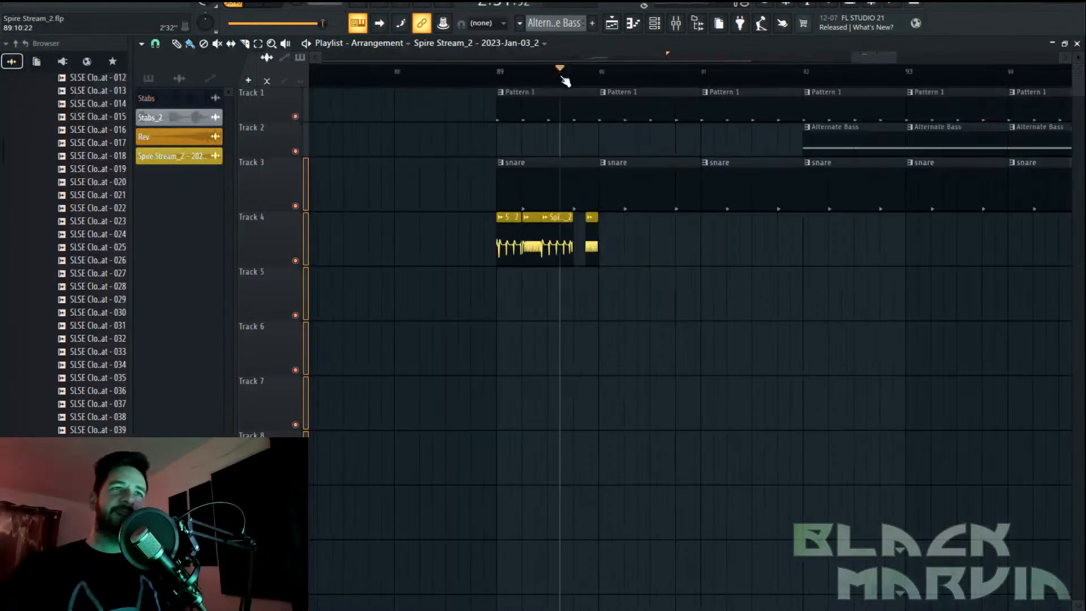
pyautogui.click(156, 44)
pyautogui.click(175, 78)
pyautogui.moveTo(689, 265); pyautogui.dragTo(496, 276)
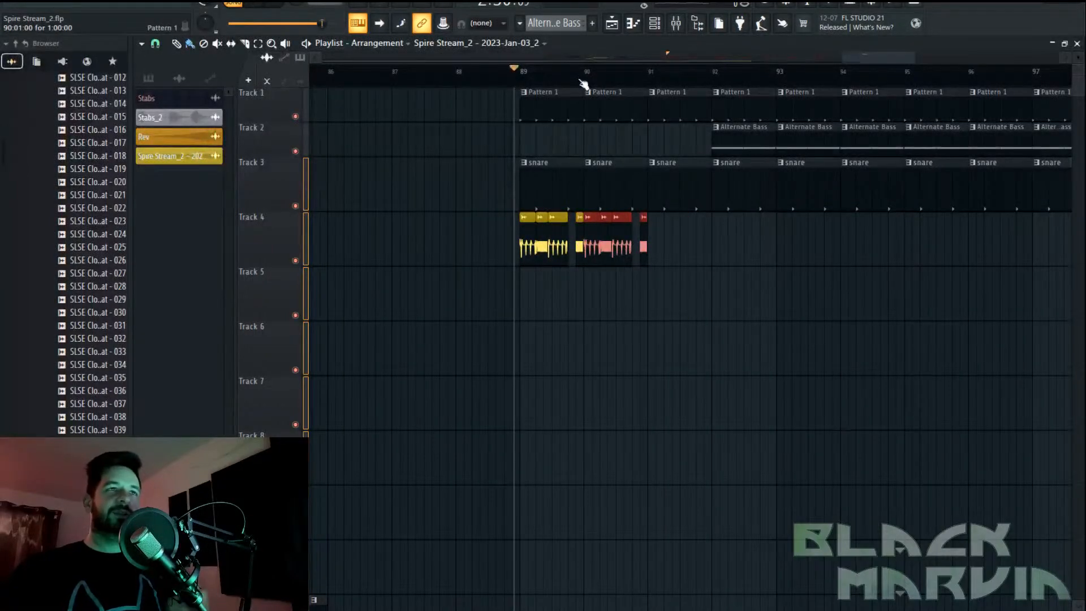
# Place a short piece of the Bass pattern on Track 5 in the gap at the fourth beat of bar 89
pyautogui.scroll(3, 576, 81)
pyautogui.moveTo(871, 58); pyautogui.dragTo(868, 86)
pyautogui.click(550, 129)
pyautogui.click(625, 299)
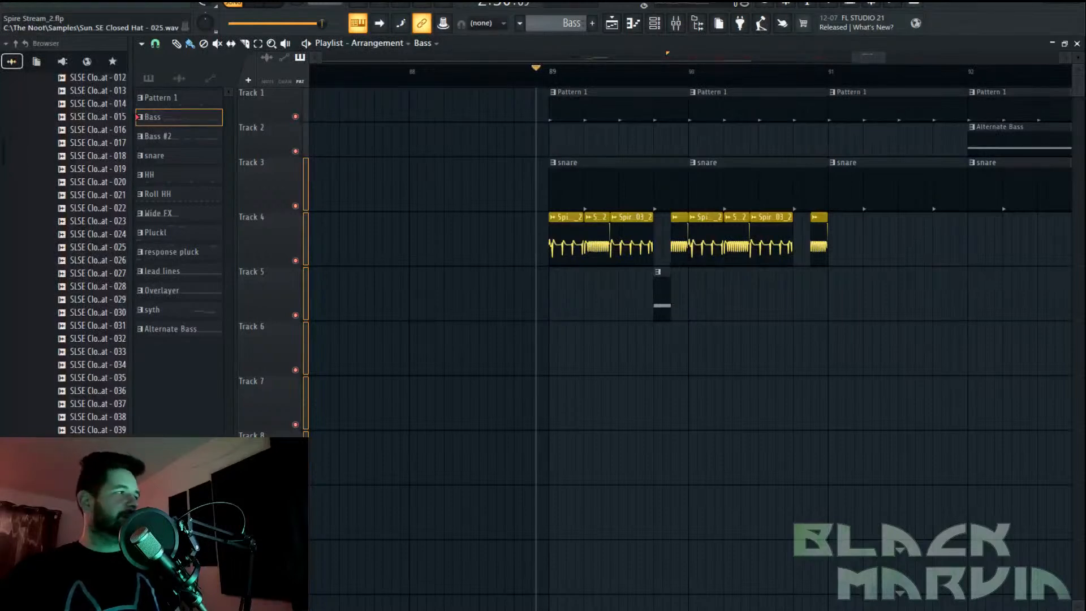
# Place a short piece of the Bass pattern on Track 5 in the gap at the fourth beat of bar 90 and play it
pyautogui.press('space')
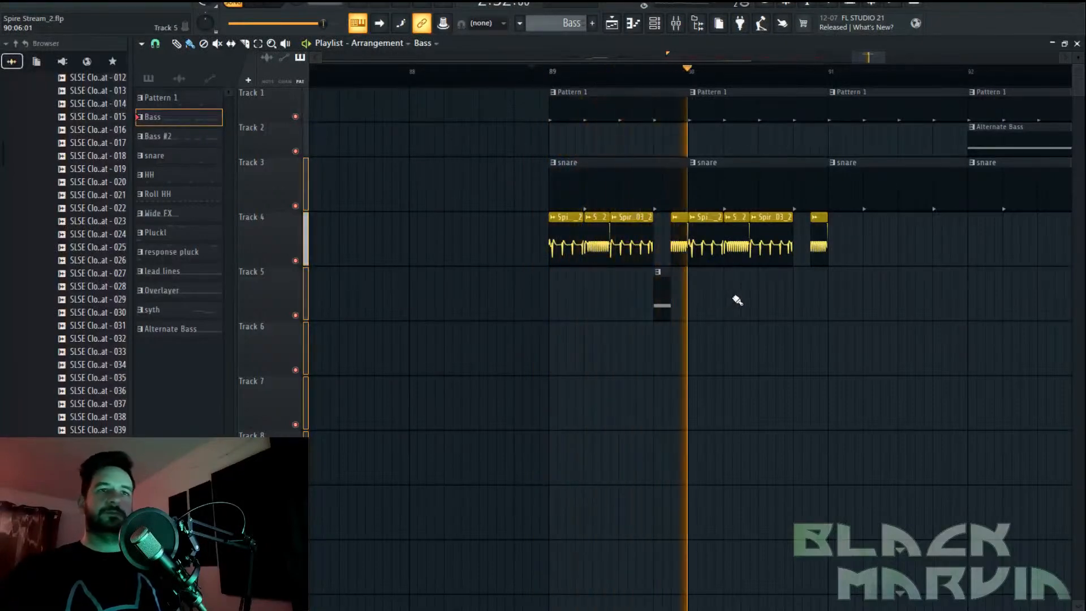
pyautogui.click(789, 300)
pyautogui.press('space')
pyautogui.moveTo(795, 301); pyautogui.dragTo(804, 301)
pyautogui.press('space')
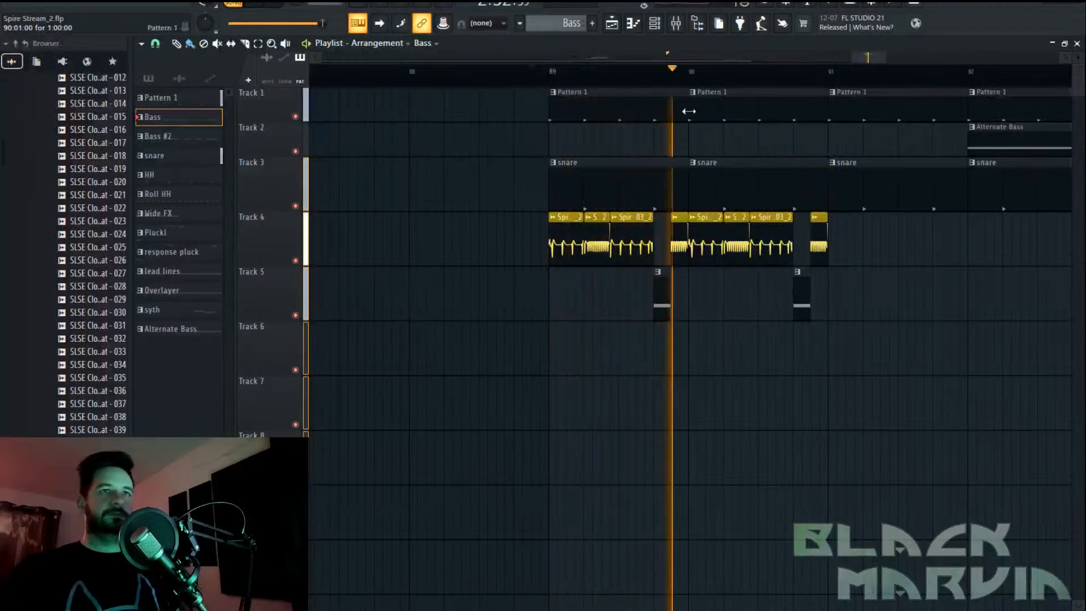
pyautogui.scroll(-4, 707, 81)
pyautogui.moveTo(860, 57); pyautogui.dragTo(870, 56)
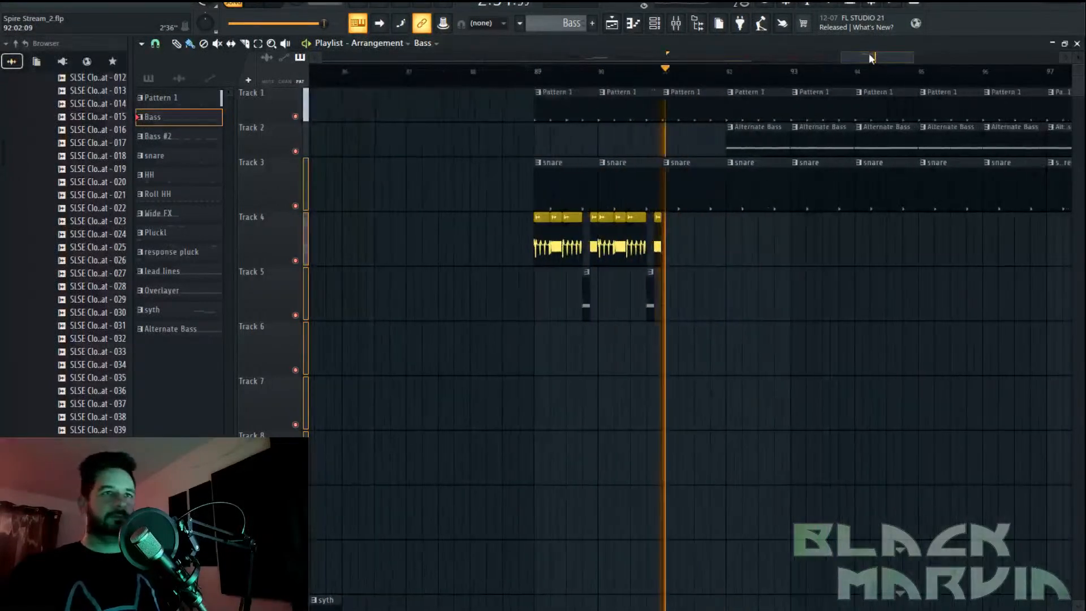
pyautogui.press('space')
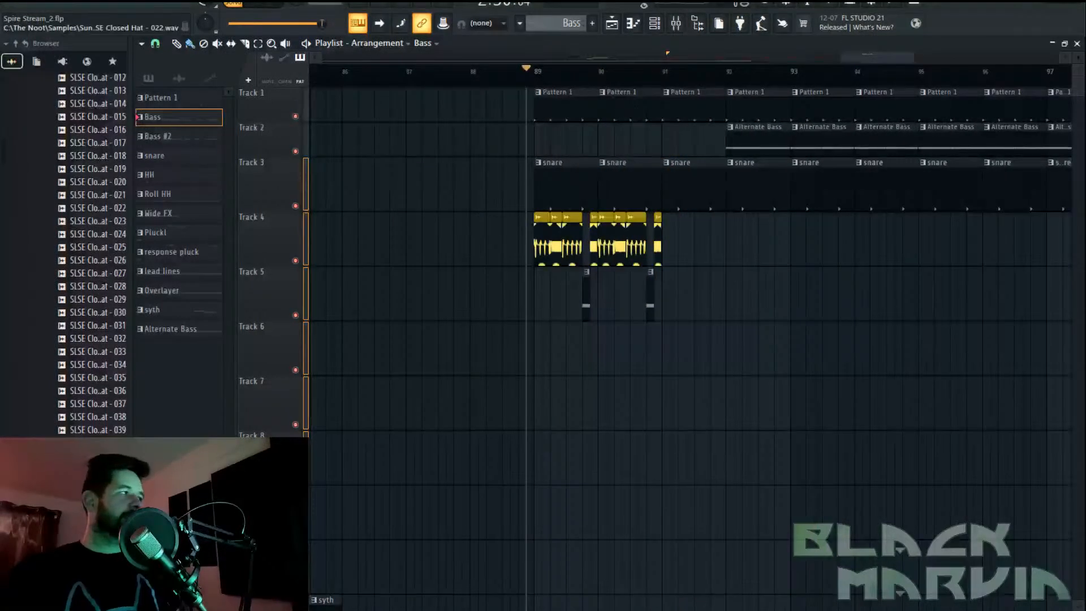
# Delete the snare clips in bars 89 to 96 on Track 3 and duplicate the Track 4 and 5 clips of bars 89–90 into bars 91–92
pyautogui.press('F6')
pyautogui.press('F6')
pyautogui.moveTo(582, 209); pyautogui.dragTo(1043, 190)
pyautogui.moveTo(776, 213); pyautogui.dragTo(537, 327)
pyautogui.moveTo(556, 245); pyautogui.dragTo(685, 247)
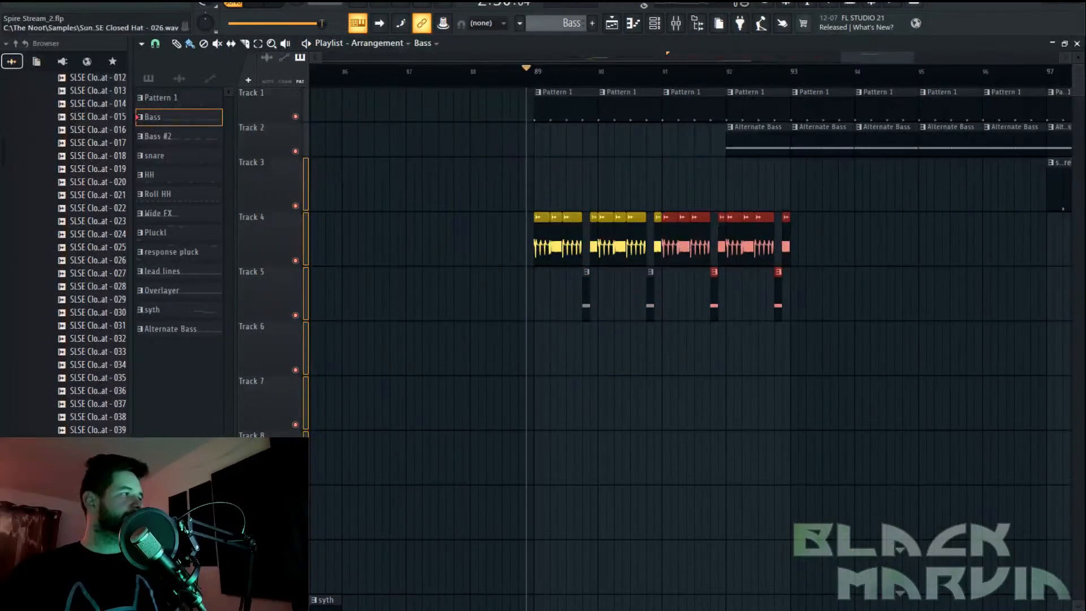
# Play the arrangement and delete all the short Bass pieces from Track 5
pyautogui.press('space')
pyautogui.scroll(-1, 658, 86)
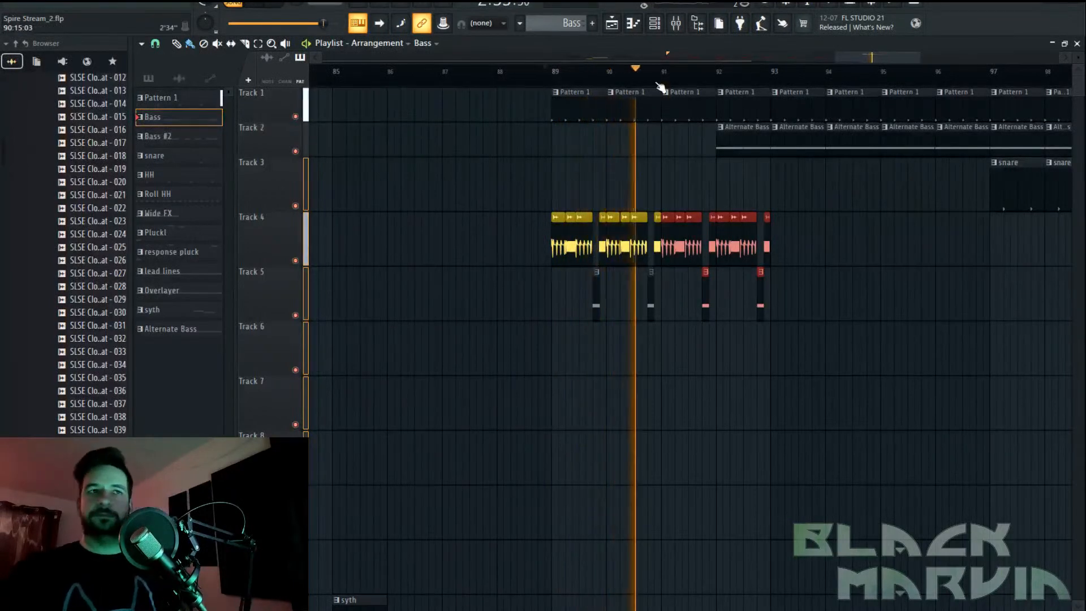
pyautogui.scroll(2, 661, 87)
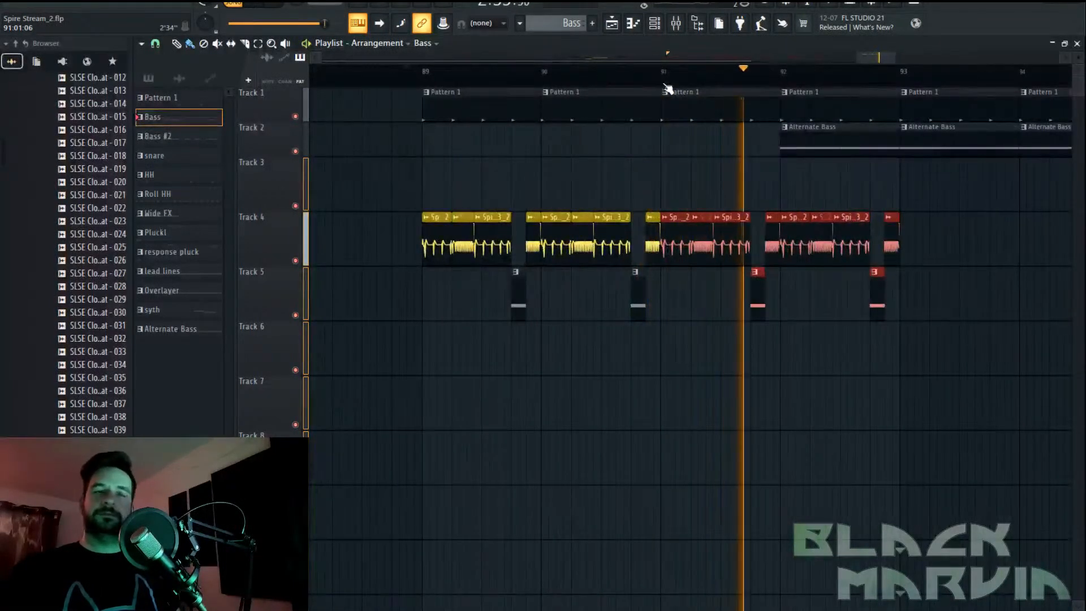
pyautogui.press('space')
pyautogui.press('space')
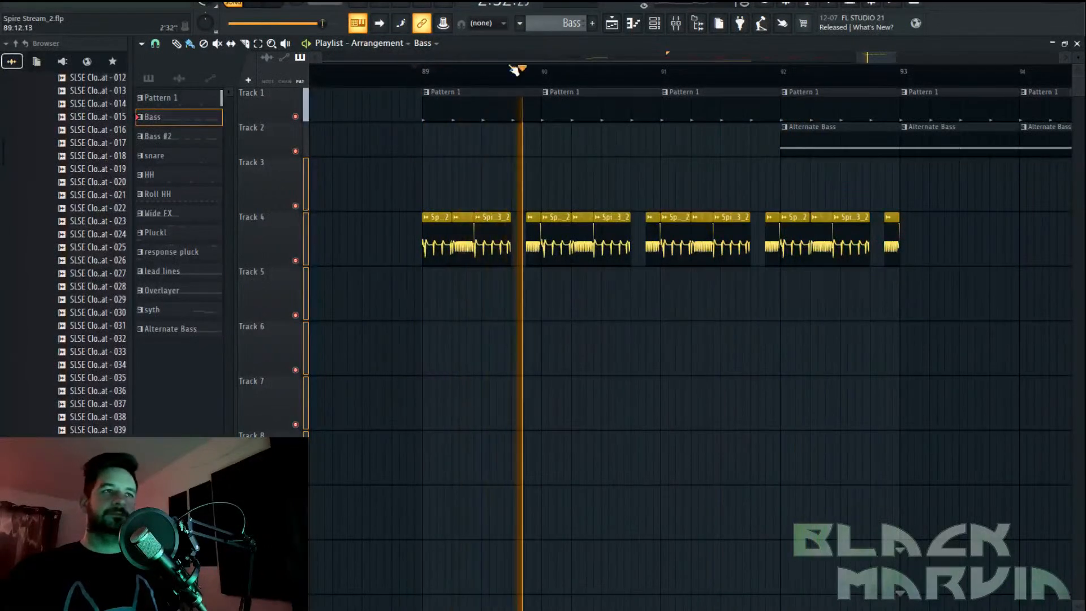
pyautogui.press('space')
# Move the second audio slice of bar 89 from Track 4 down to Track 5, one step later, and play it
pyautogui.scroll(1, 431, 82)
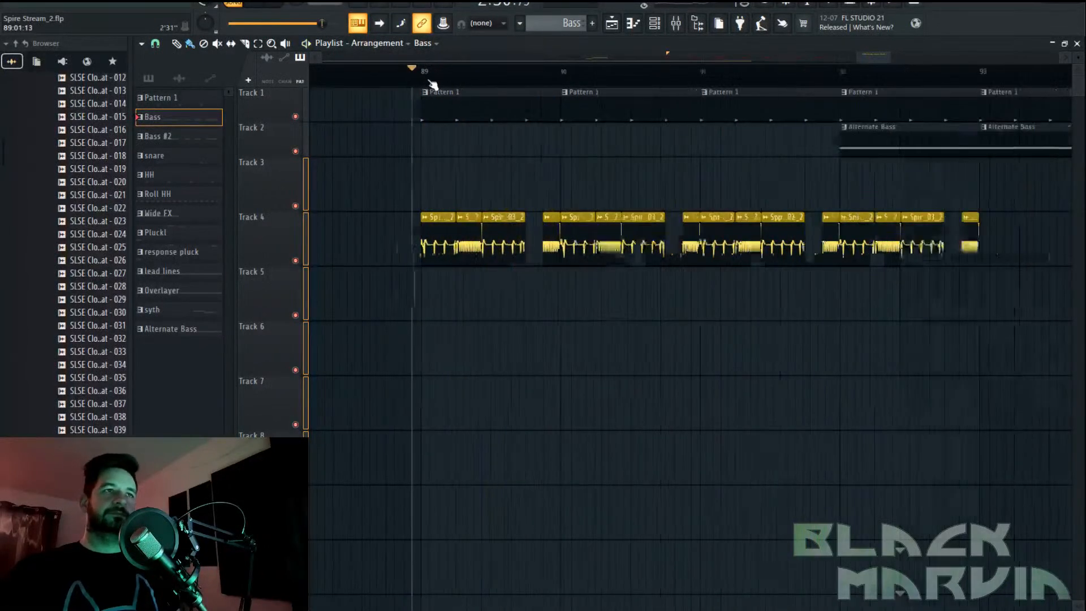
pyautogui.scroll(2, 433, 84)
pyautogui.press('space')
pyautogui.press('space')
pyautogui.press('space')
pyautogui.moveTo(514, 241); pyautogui.dragTo(526, 306)
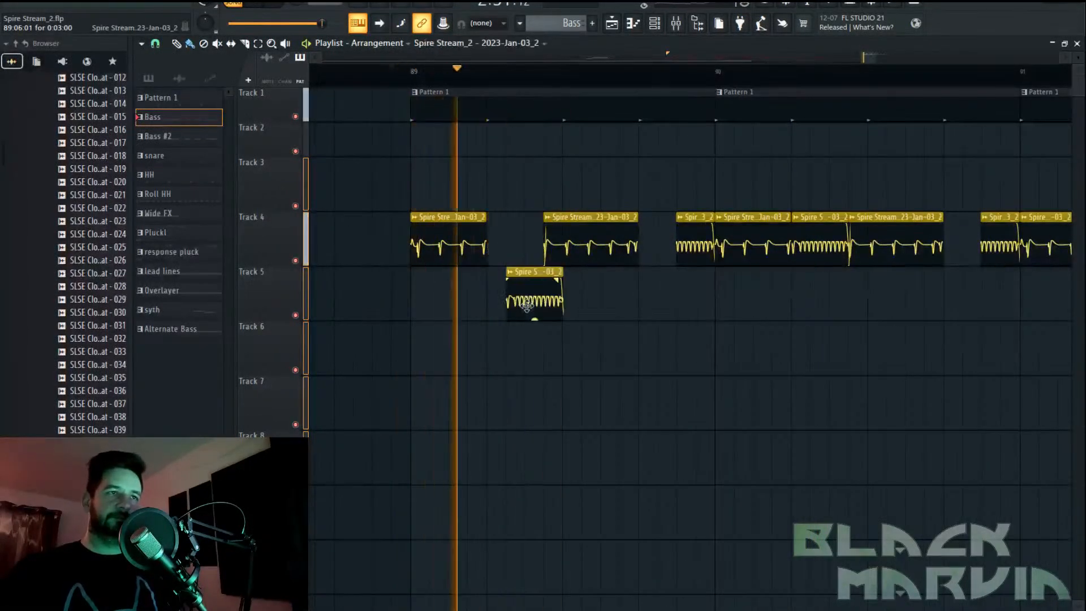
pyautogui.press('space')
pyautogui.press('space')
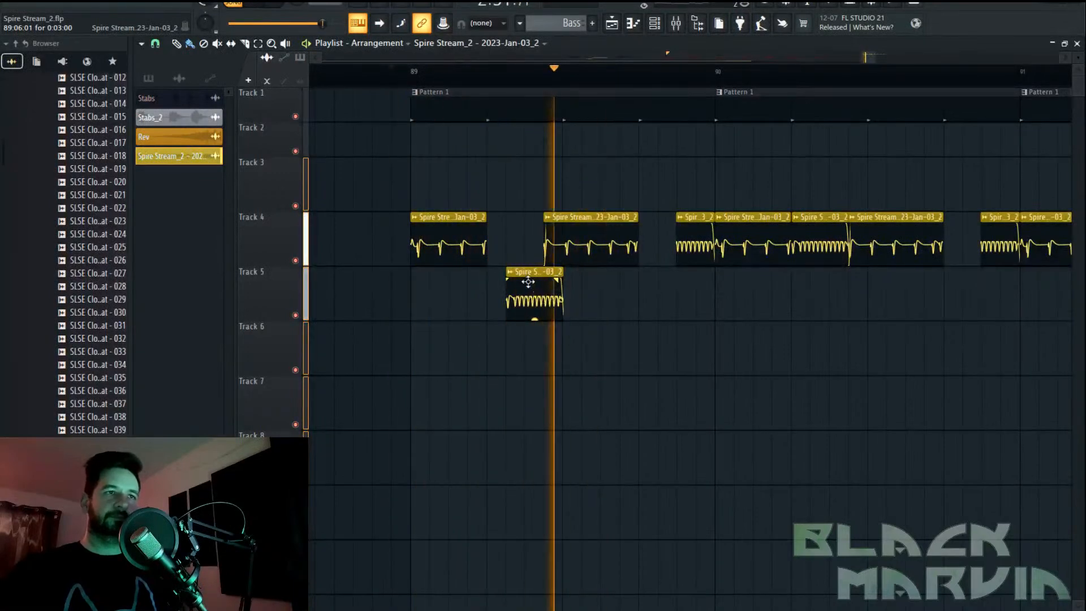
# Trim the Track 5 slice to a one-step piece ending where the next Track 4 slice starts, and play it
pyautogui.moveTo(529, 283); pyautogui.dragTo(543, 291)
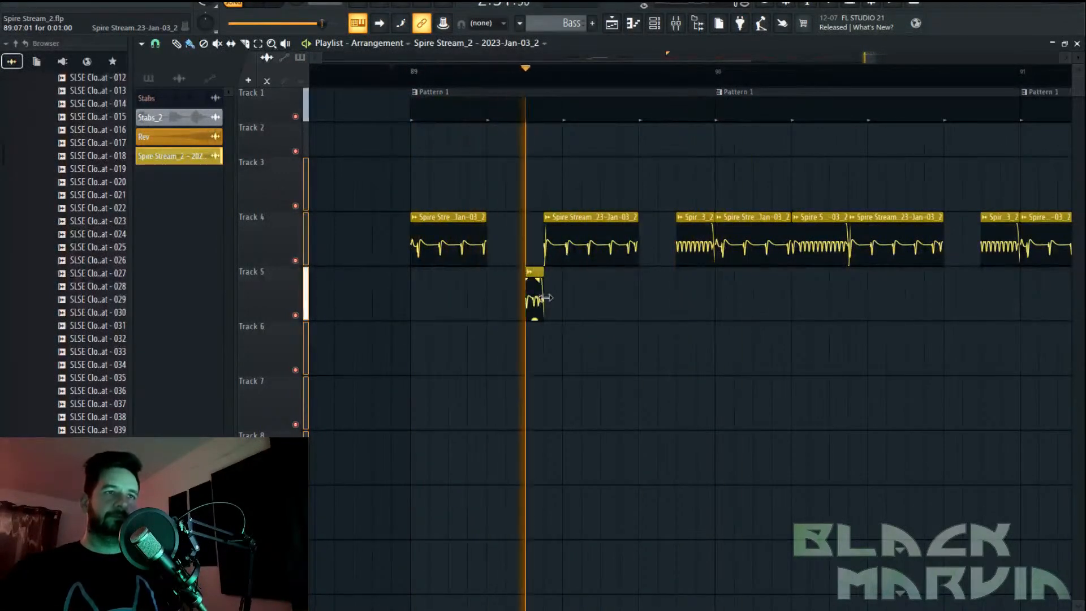
pyautogui.scroll(3, 538, 86)
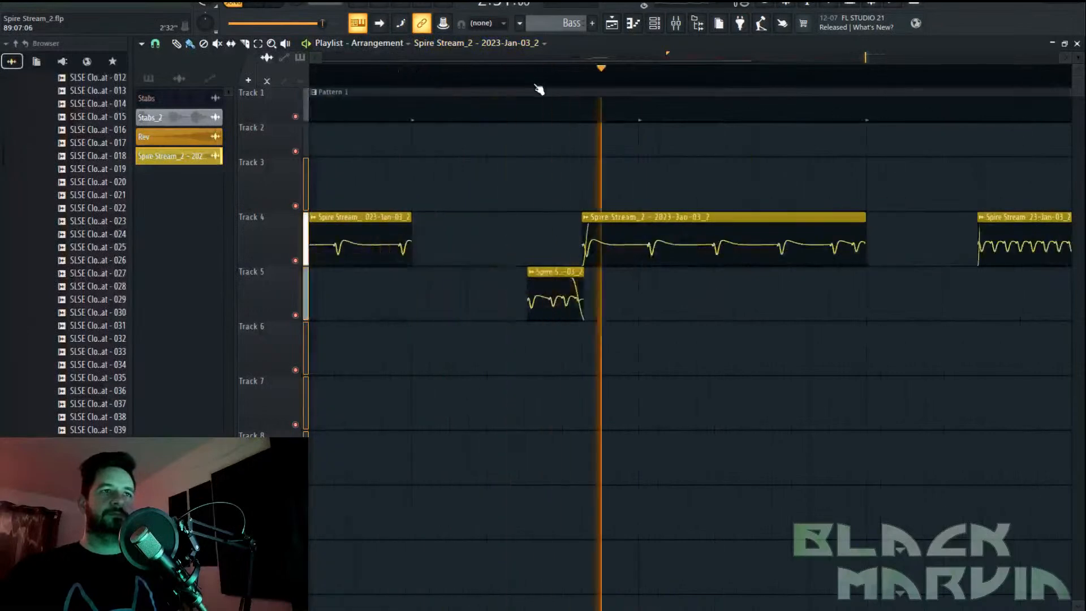
pyautogui.scroll(-4, 537, 86)
pyautogui.press('space')
pyautogui.press('space')
# Fill the gap in bar 89 on Track 5 with a copy of the first slice, shortened to end at the next slice
pyautogui.click(504, 289)
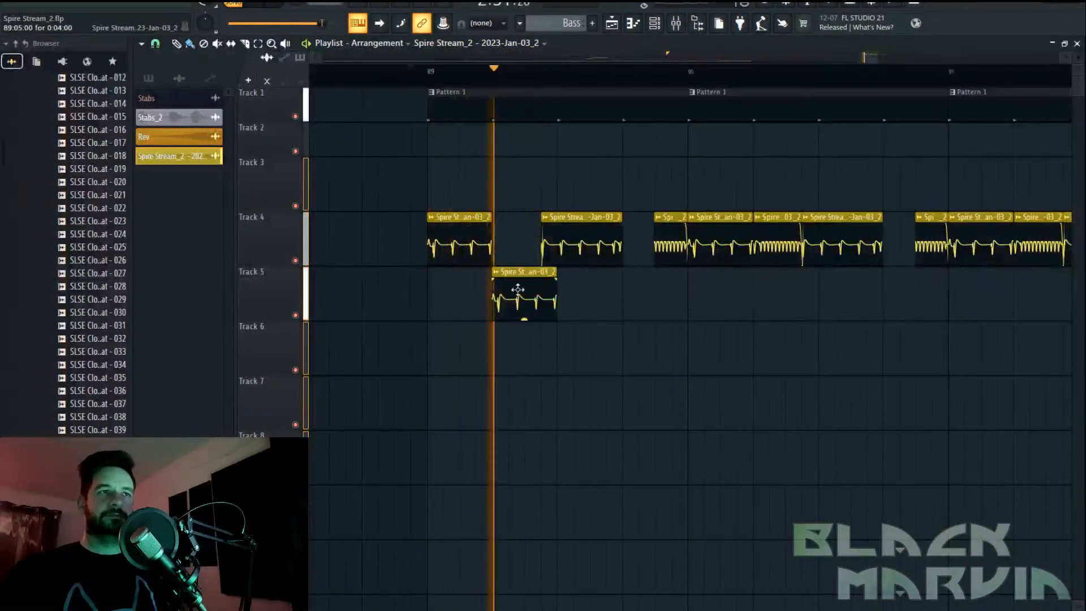
pyautogui.moveTo(557, 292); pyautogui.dragTo(541, 295)
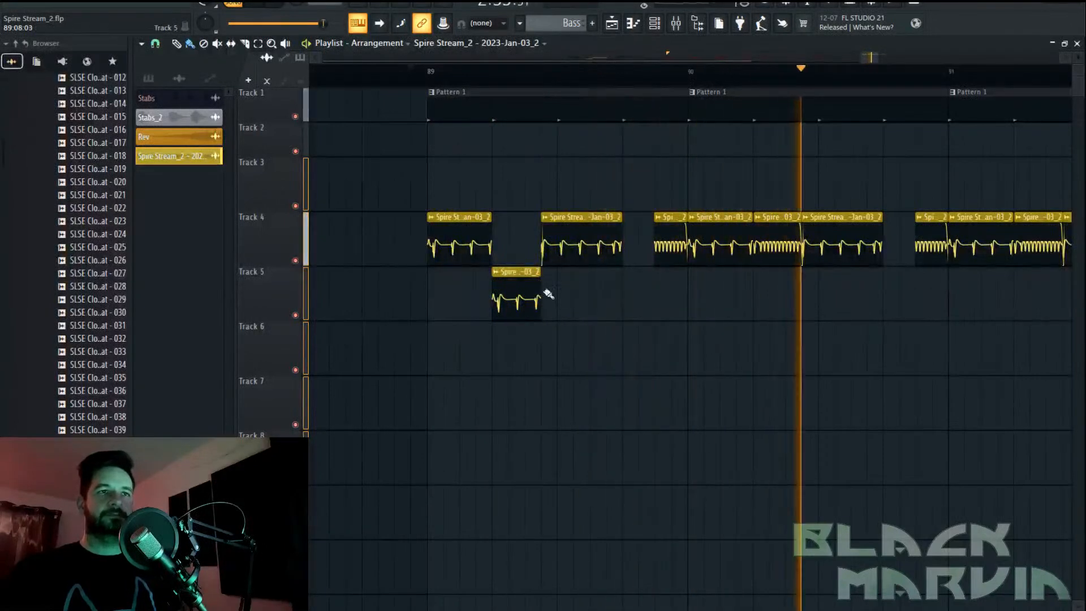
pyautogui.scroll(-2, 650, 178)
pyautogui.scroll(2, 658, 147)
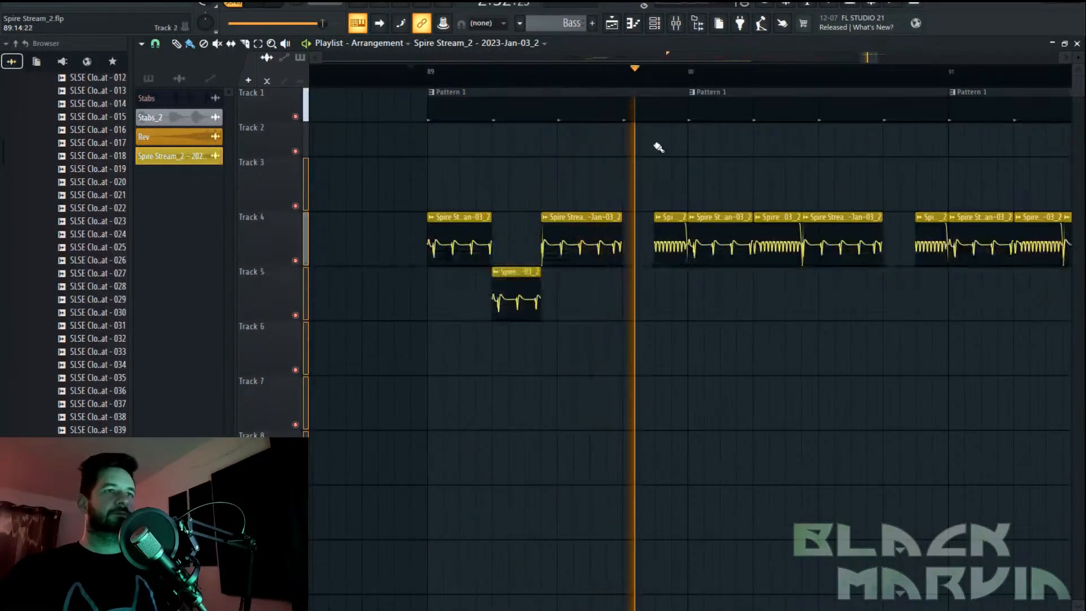
pyautogui.scroll(-2, 674, 79)
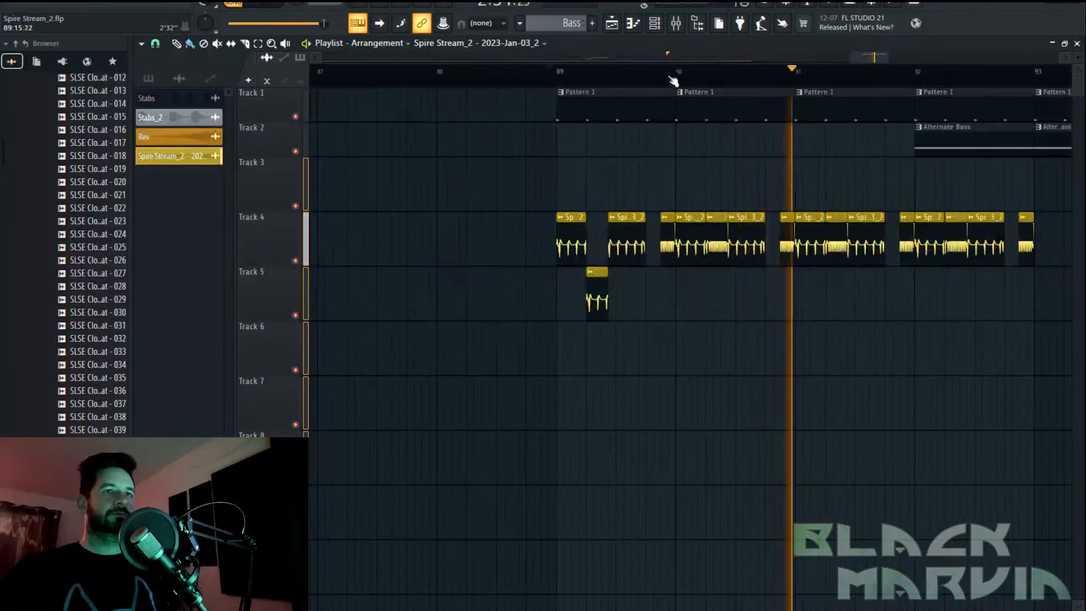
pyautogui.press('space')
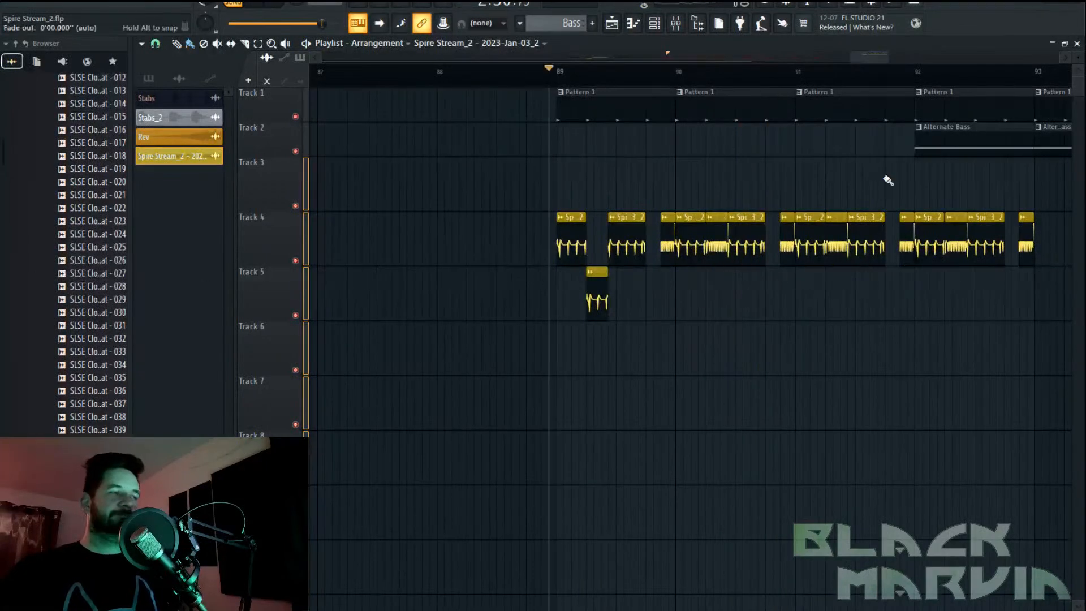
# Delete the filler slice on Track 5 and undo back to the untrimmed three-step slice
pyautogui.scroll(3, 587, 84)
pyautogui.rightClick(616, 291)
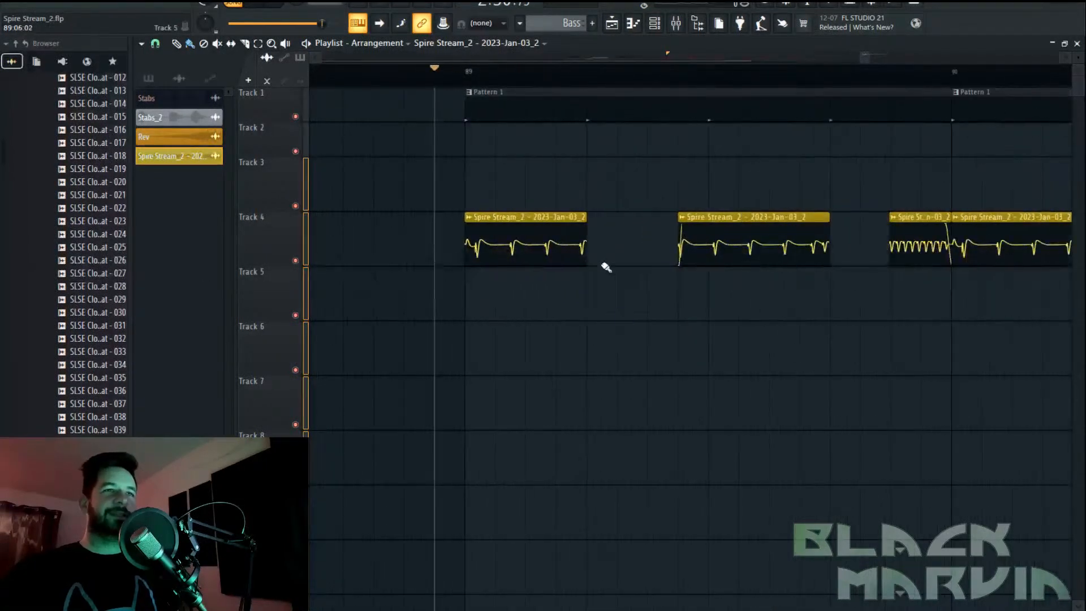
pyautogui.hotkey('ctrl', 'z')
pyautogui.hotkey('ctrl', 'z')
pyautogui.hotkey('ctrl', 'z')
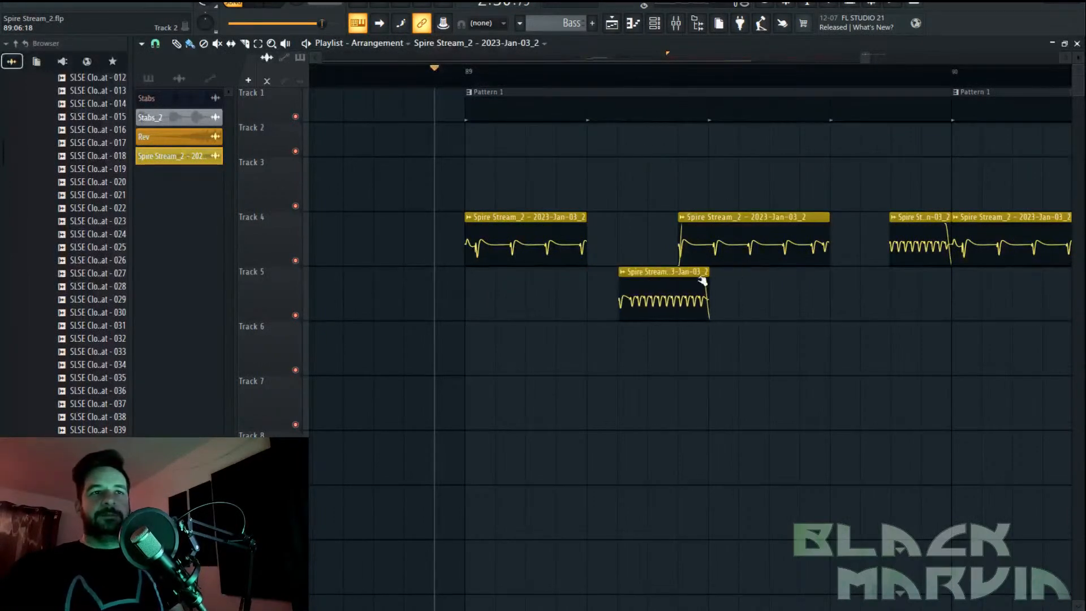
# Extend the first audio slice of bar 89 by one step and move the Track 5 slice two steps later
pyautogui.press('space')
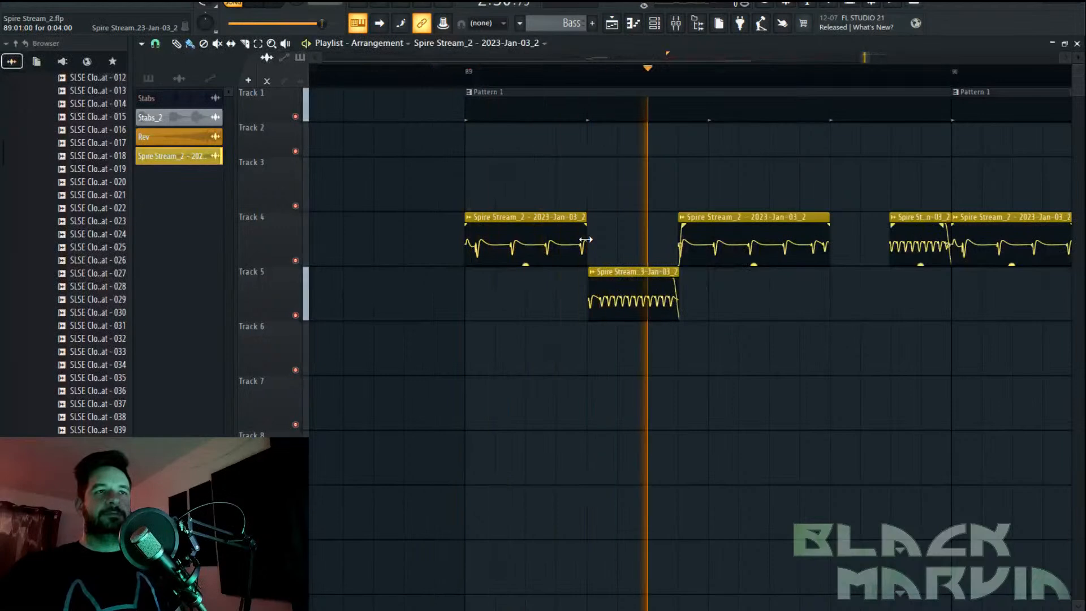
pyautogui.press('space')
pyautogui.moveTo(587, 243); pyautogui.dragTo(616, 244)
pyautogui.press('space')
pyautogui.moveTo(671, 280); pyautogui.dragTo(731, 280)
pyautogui.press('space')
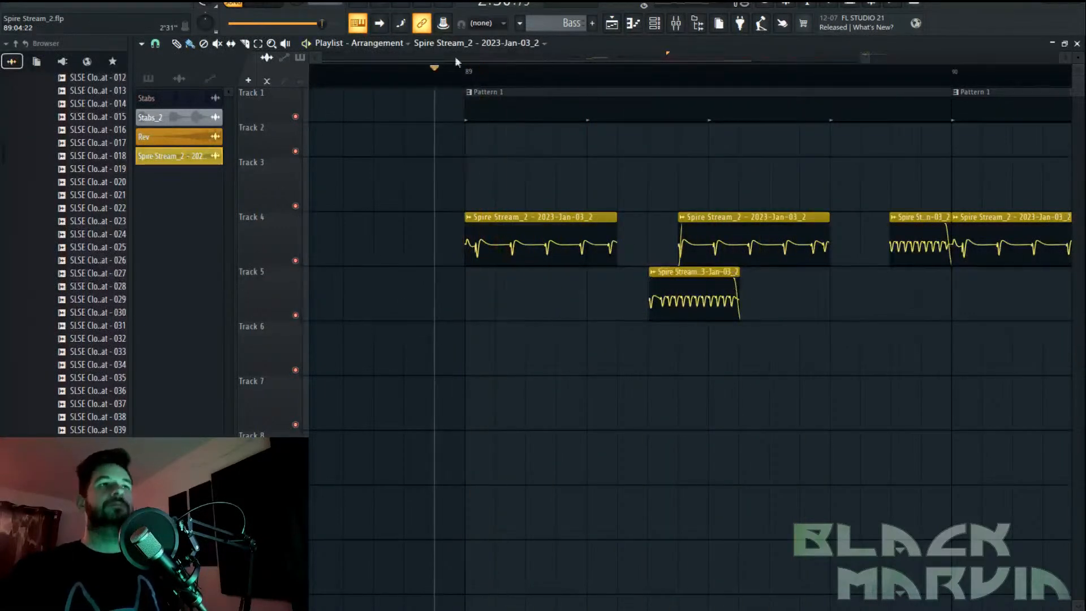
# Shorten the Track 5 slice to two steps, play it, and remove it from bar 89
pyautogui.press('space')
pyautogui.moveTo(737, 294); pyautogui.dragTo(709, 300)
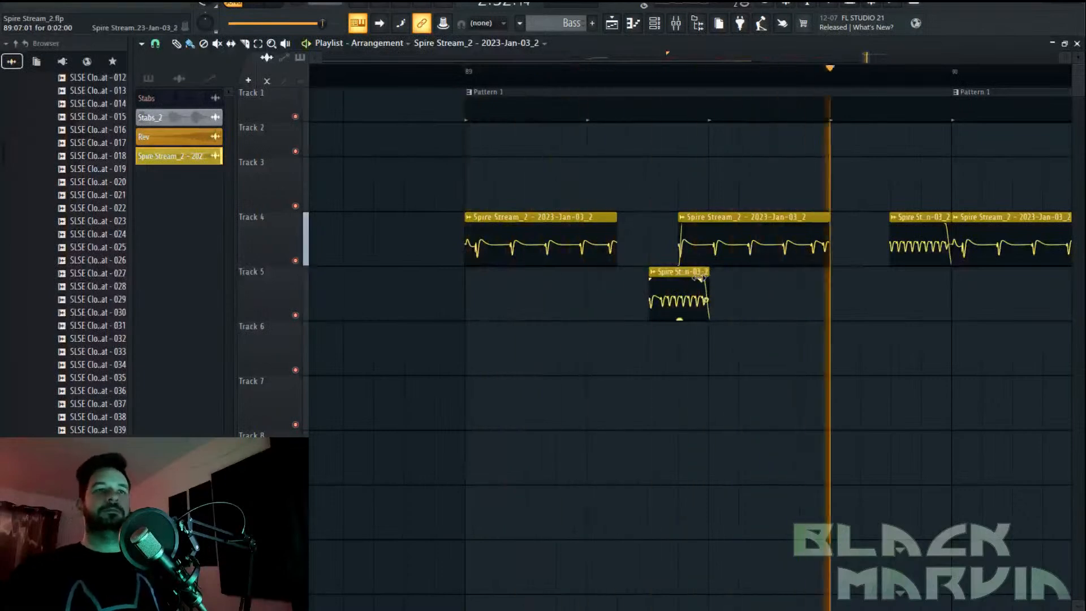
pyautogui.scroll(-3, 865, 85)
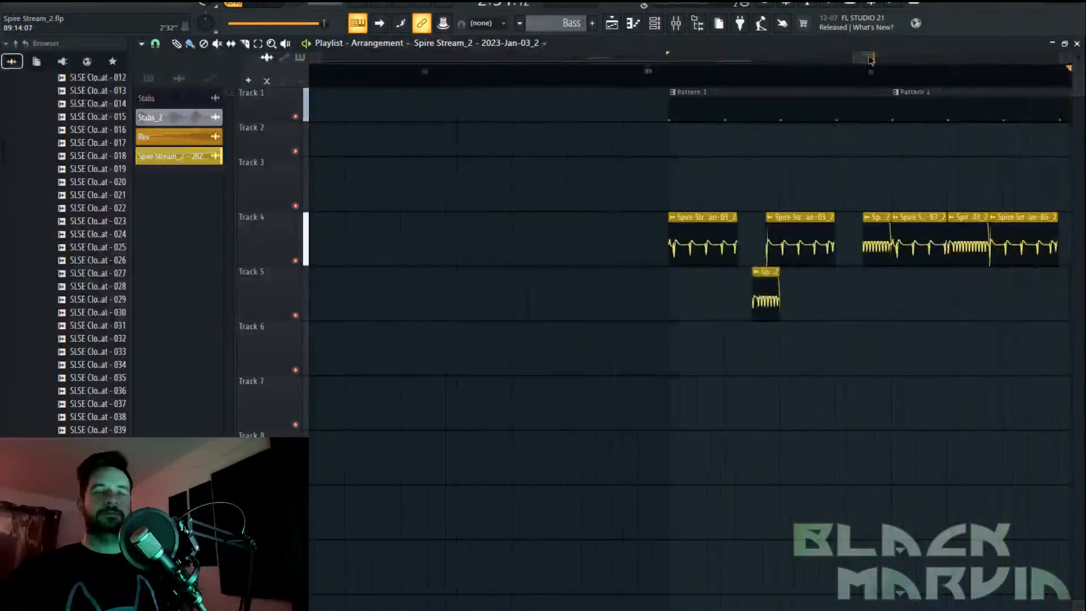
pyautogui.press('space')
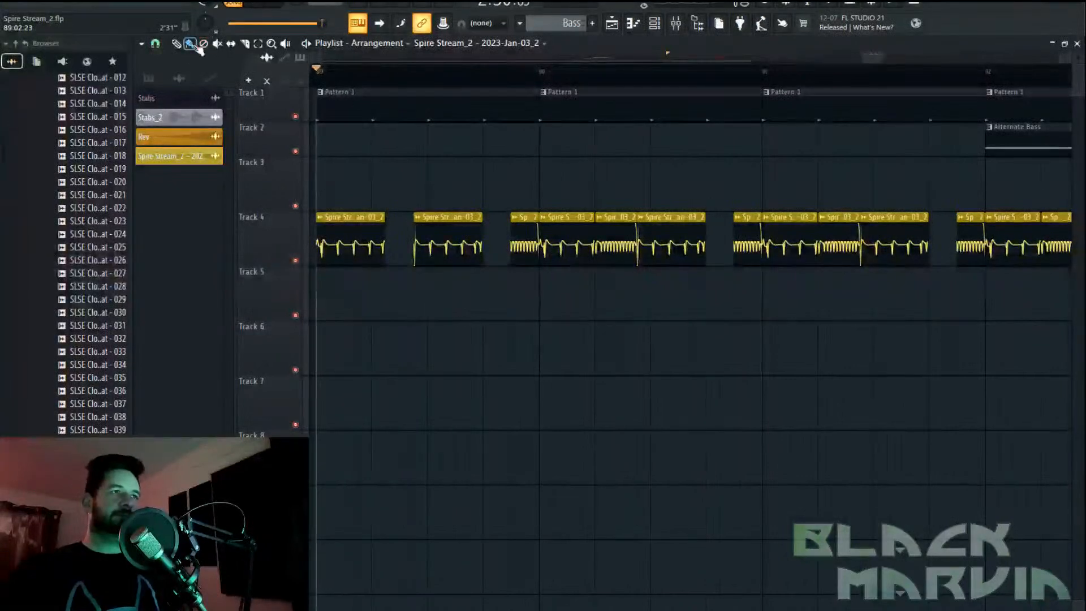
# Play bar 89 and delete the short audio slice just before bar 90 on Track 4
pyautogui.press('space')
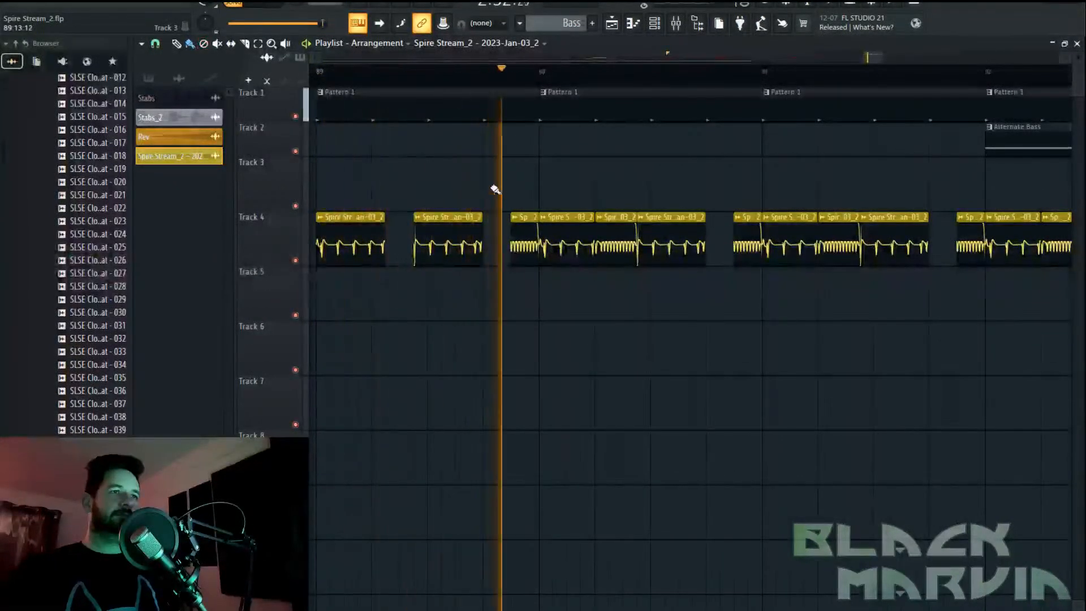
pyautogui.rightClick(534, 232)
pyautogui.press('space')
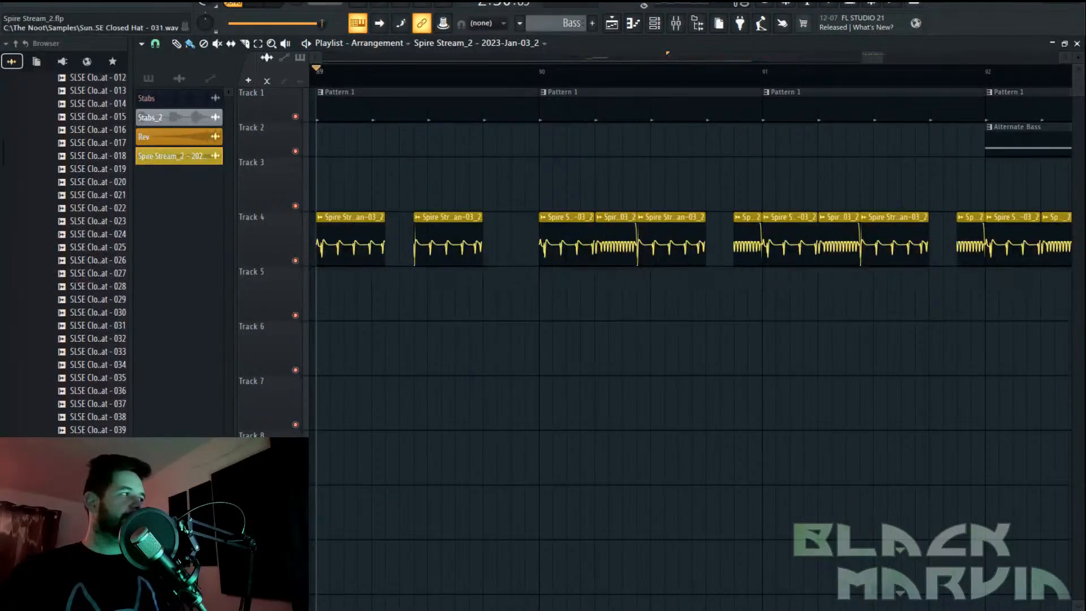
# Show all channels in the channel rack and select the BAss #2 channel
pyautogui.click(654, 24)
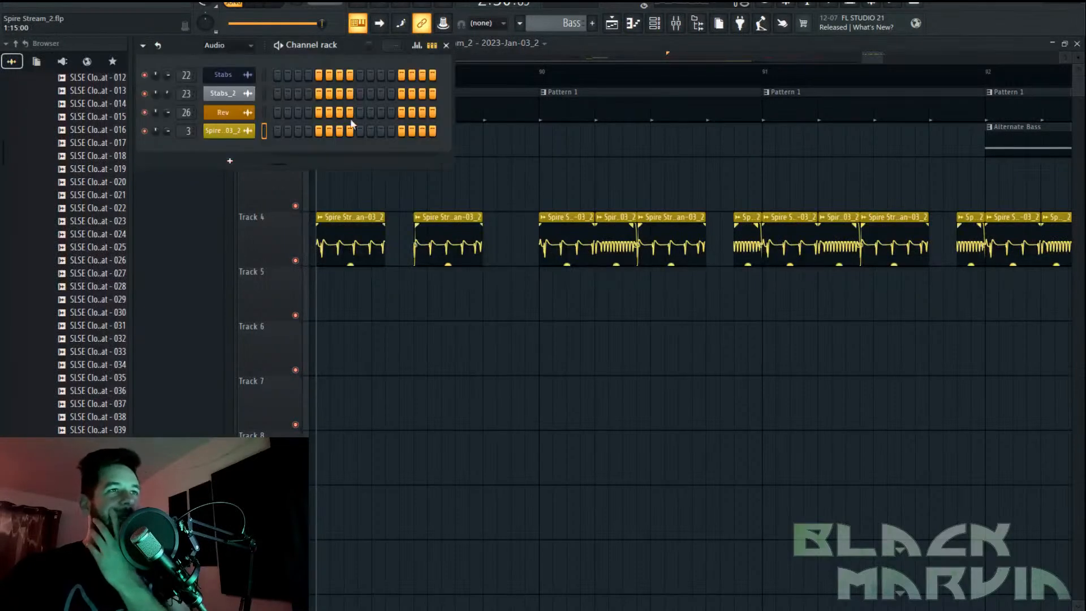
pyautogui.click(223, 45)
pyautogui.click(221, 59)
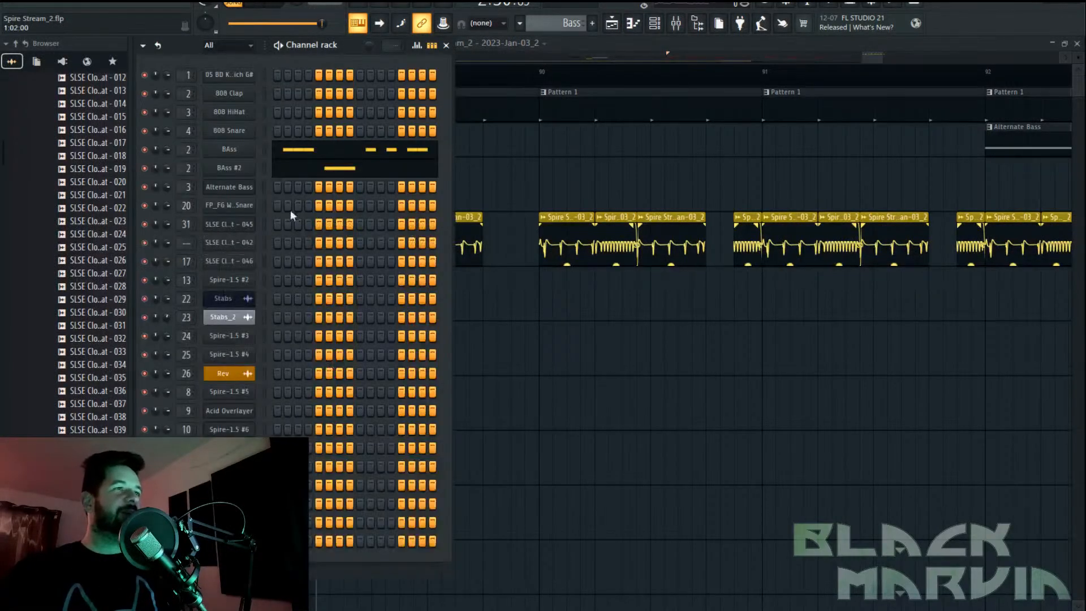
pyautogui.click(231, 169)
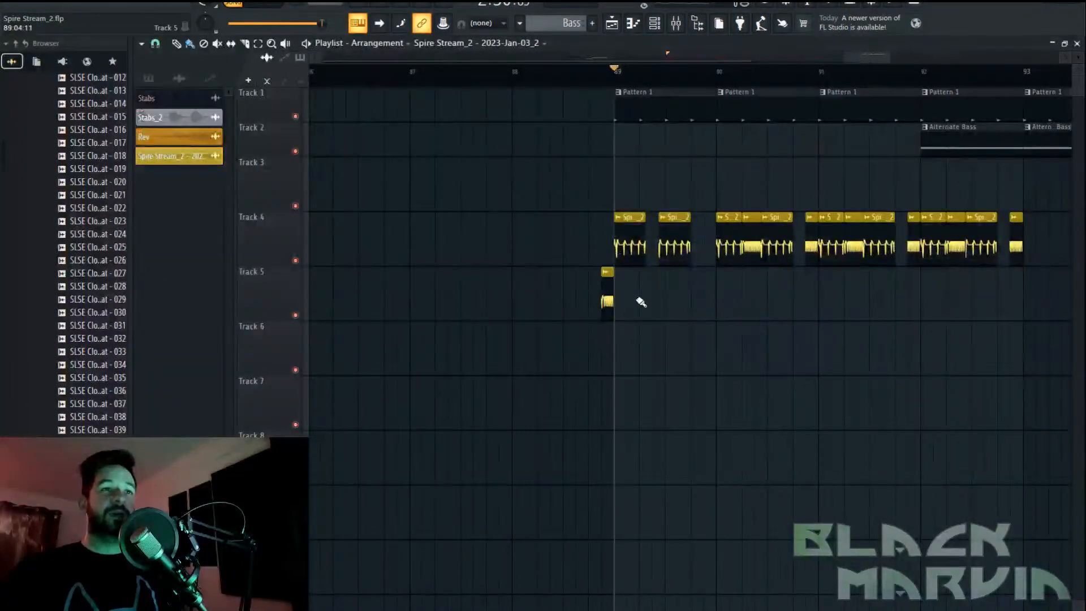
# Place the Bass #2 pattern on Track 5 at the start of bar 89
pyautogui.click(570, 23)
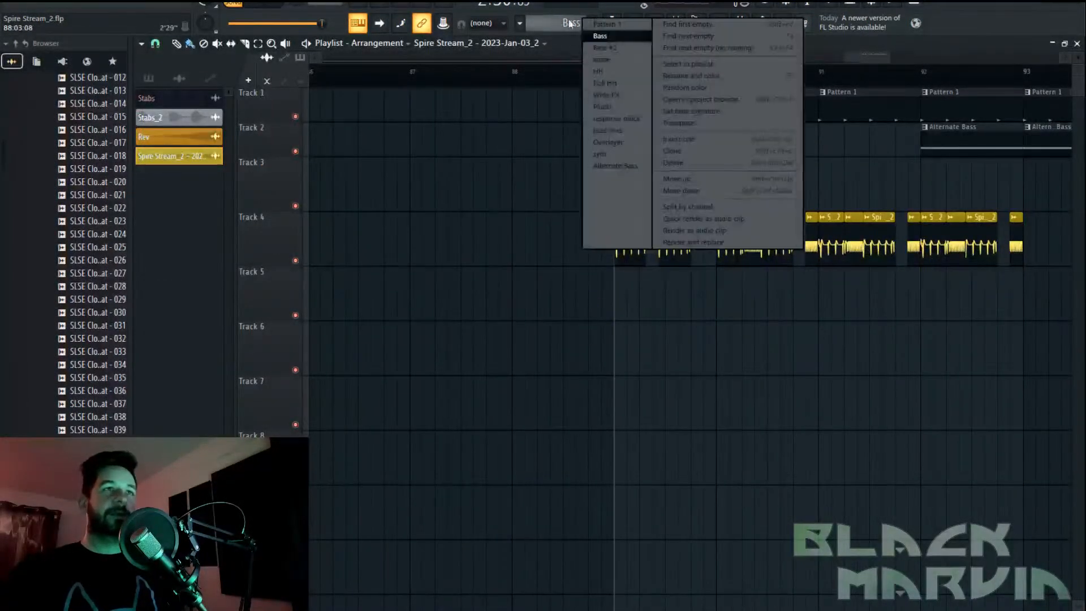
pyautogui.click(618, 48)
pyautogui.click(615, 299)
pyautogui.moveTo(617, 295); pyautogui.dragTo(540, 293)
pyautogui.scroll(3, 680, 63)
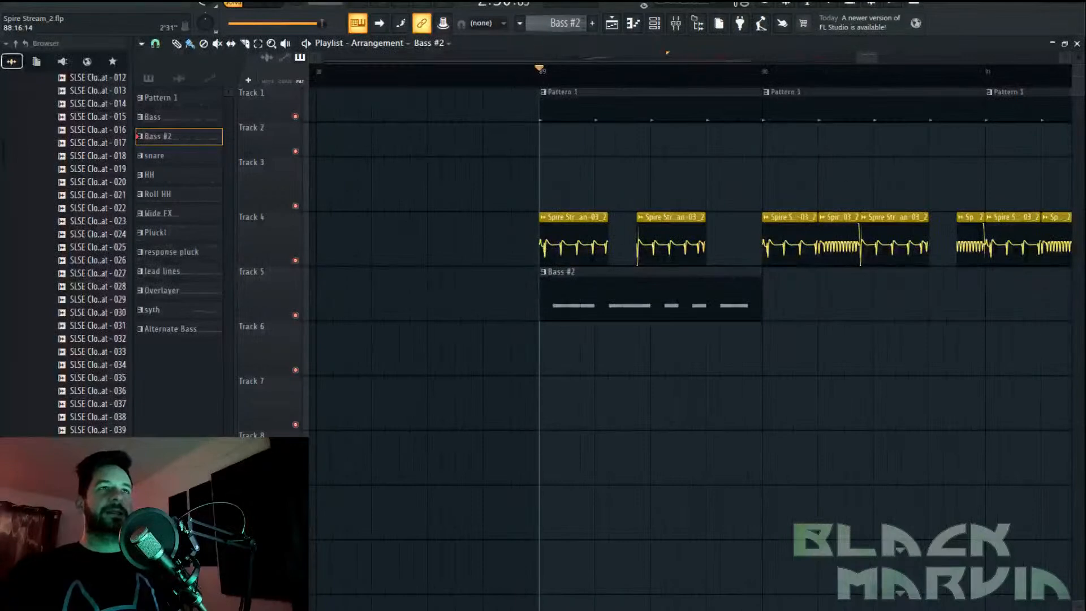
# Replace the Bass #2 clip with the Bass pattern on Track 6 in bar 89, trimmed to start at its second note
pyautogui.click(560, 22)
pyautogui.click(568, 47)
pyautogui.click(555, 356)
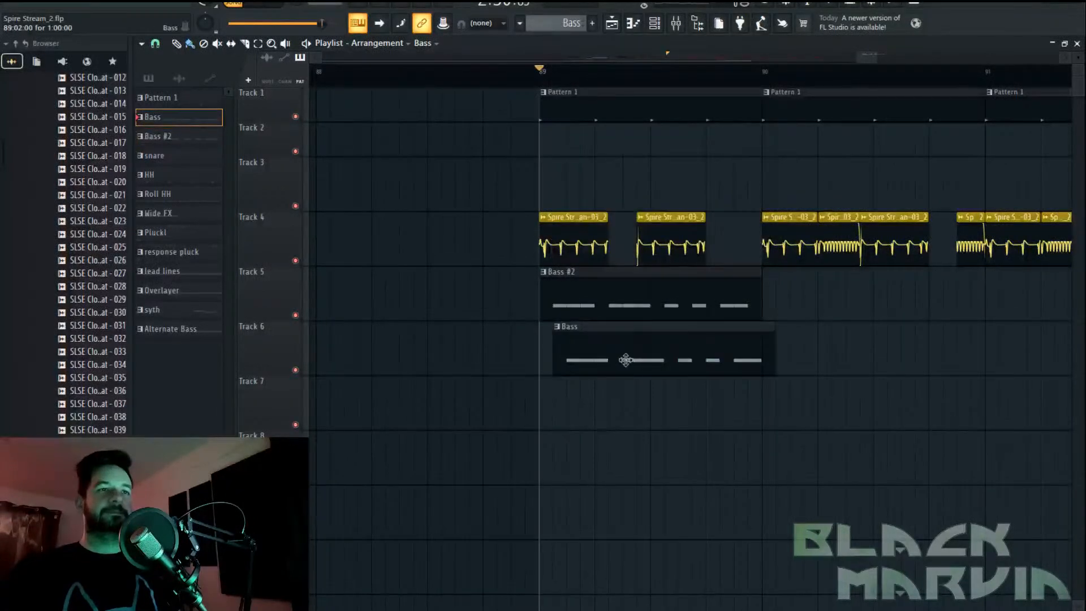
pyautogui.moveTo(629, 361); pyautogui.dragTo(615, 361)
pyautogui.rightClick(625, 300)
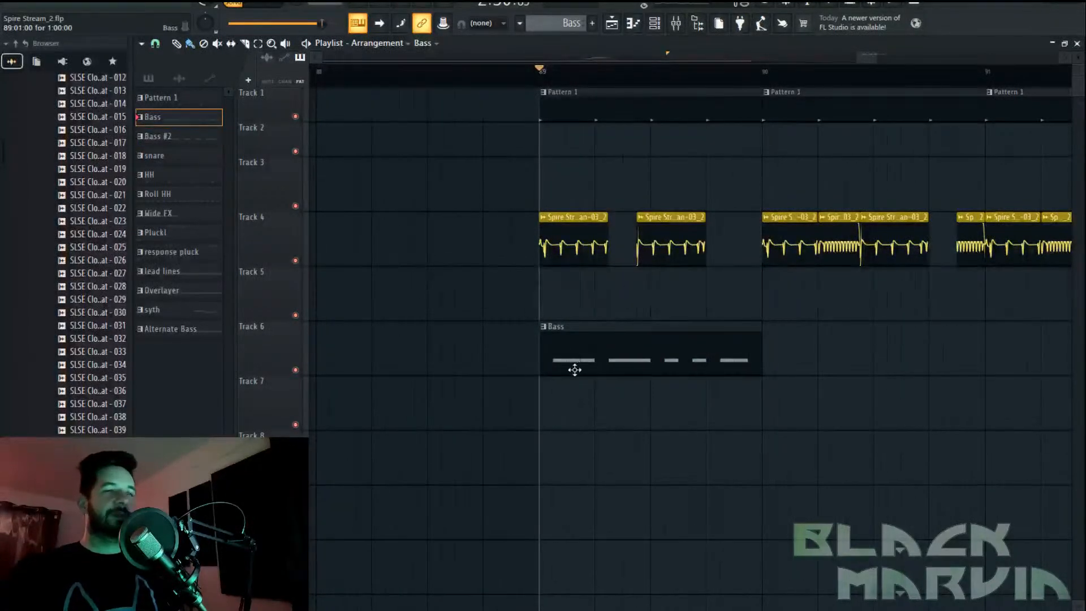
pyautogui.moveTo(540, 367); pyautogui.dragTo(609, 356)
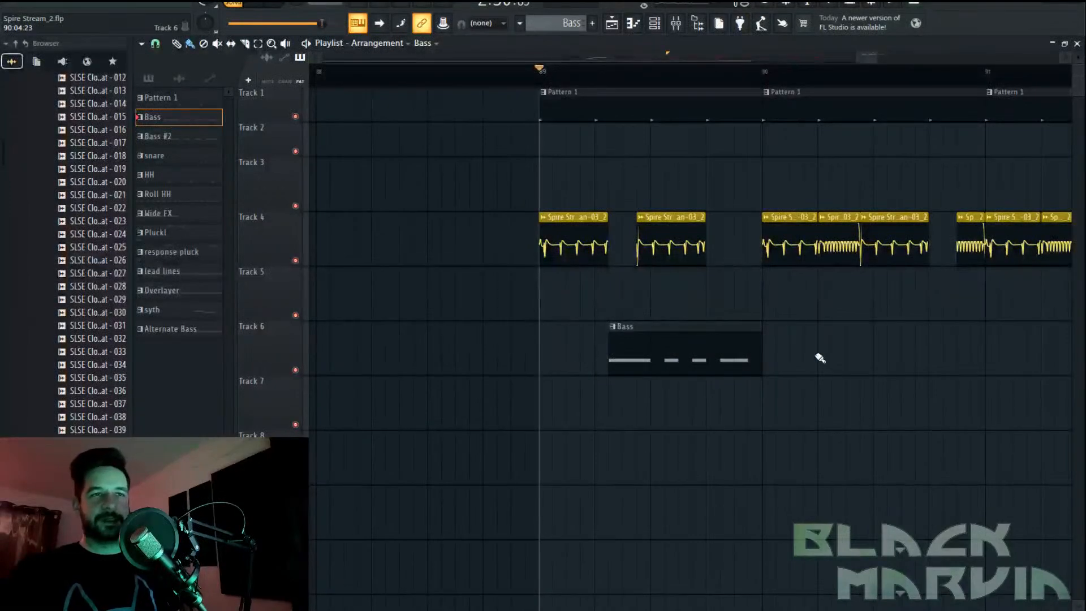
# Trim the Bass clip on Track 6 in bar 89 to a single note and play the bar
pyautogui.moveTo(758, 355); pyautogui.dragTo(650, 355)
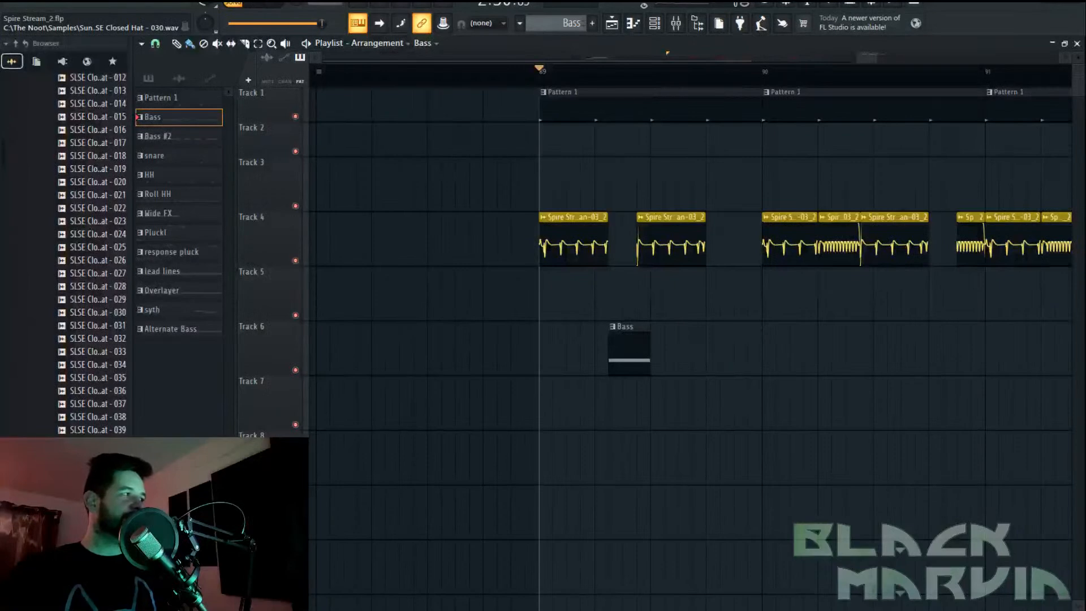
pyautogui.click(263, 6)
pyautogui.press('space')
pyautogui.press('space')
# Fade in the second audio slice on Track 4 and place another trimmed Bass clip right after it on Track 6
pyautogui.scroll(5, 661, 74)
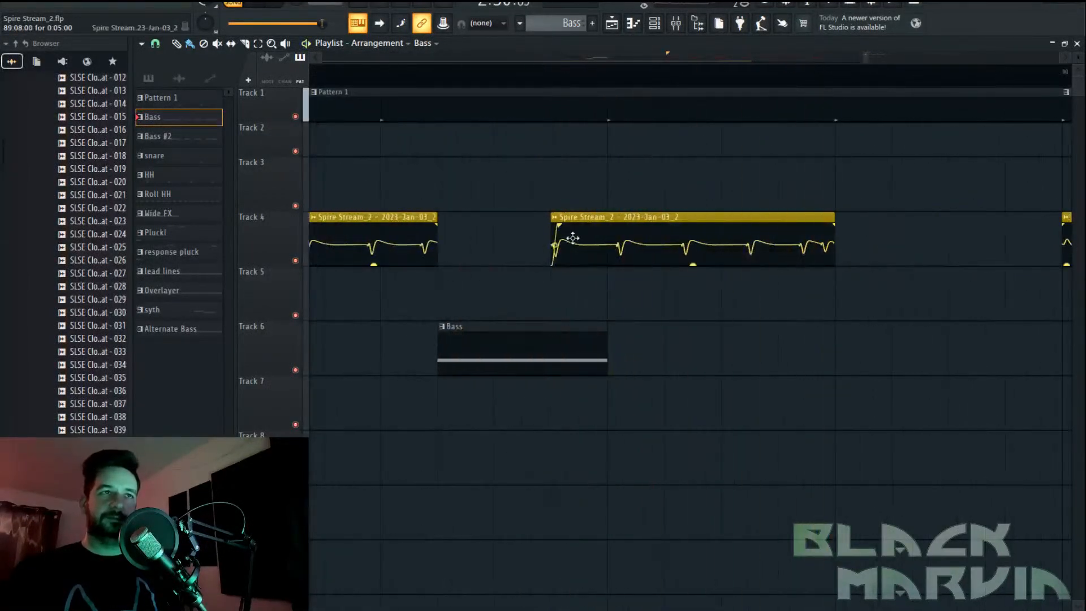
pyautogui.moveTo(574, 225); pyautogui.dragTo(609, 224)
pyautogui.press('space')
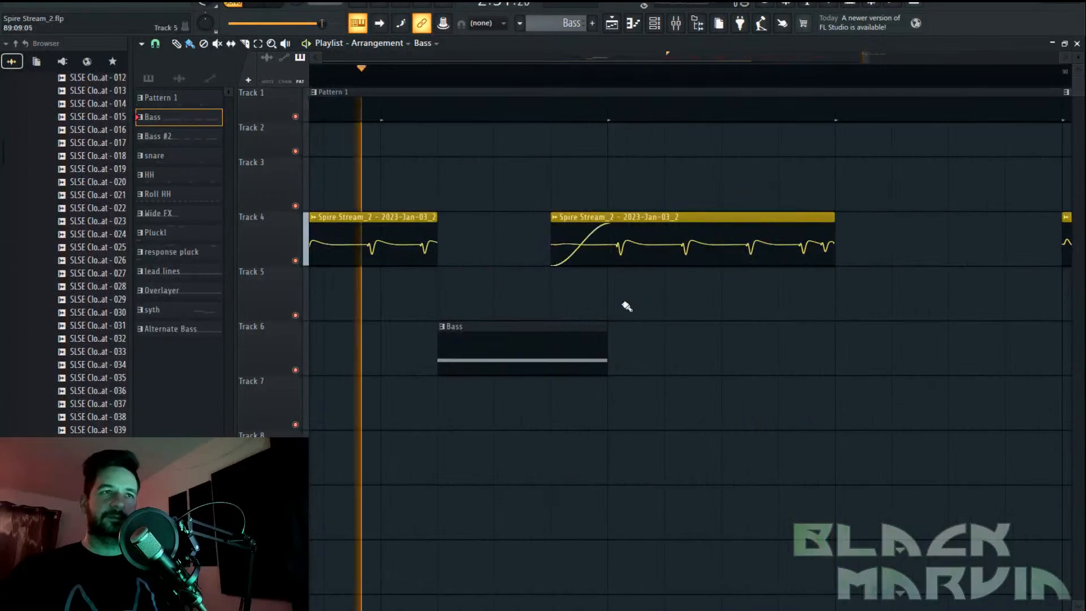
pyautogui.click(830, 338)
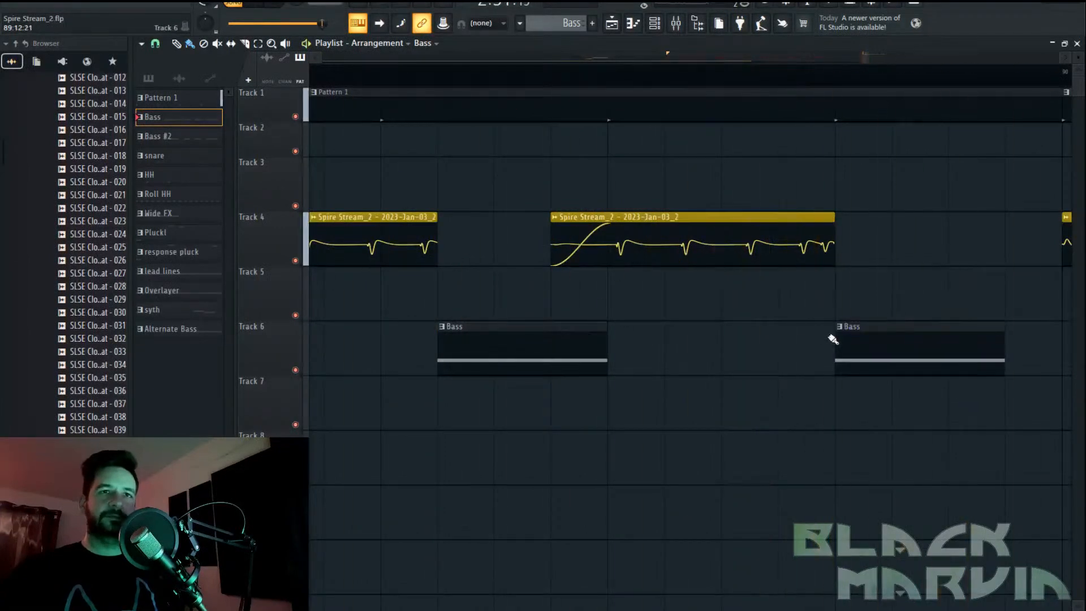
pyautogui.scroll(-3, 866, 86)
pyautogui.scroll(-3, 868, 86)
pyautogui.press('space')
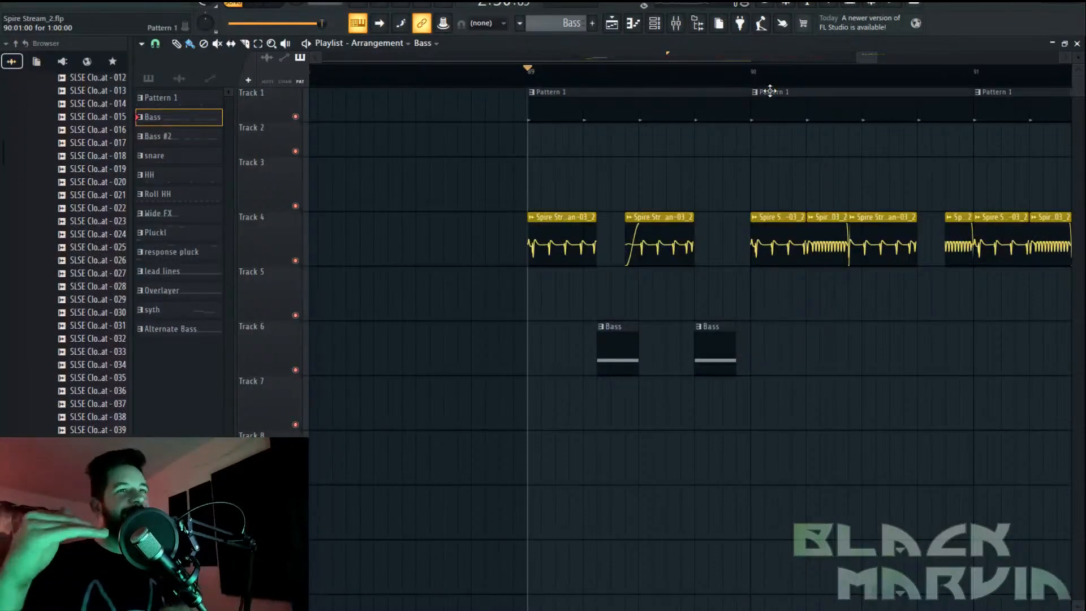
# Delete the Track 4 audio slices and the Track 6 Bass clips, and fill bars 89 to 91 of Track 2 with Alternate Bass
pyautogui.scroll(-4, 747, 83)
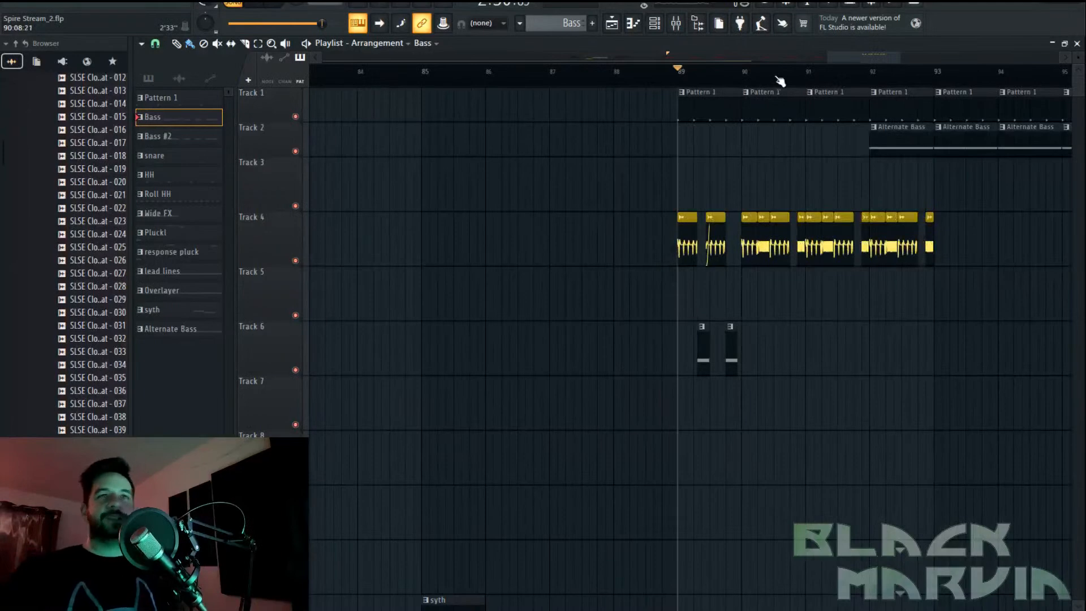
pyautogui.moveTo(860, 59); pyautogui.dragTo(868, 60)
pyautogui.click(834, 138)
pyautogui.moveTo(935, 237); pyautogui.dragTo(591, 260)
pyautogui.click(605, 150)
pyautogui.moveTo(610, 149); pyautogui.dragTo(631, 139)
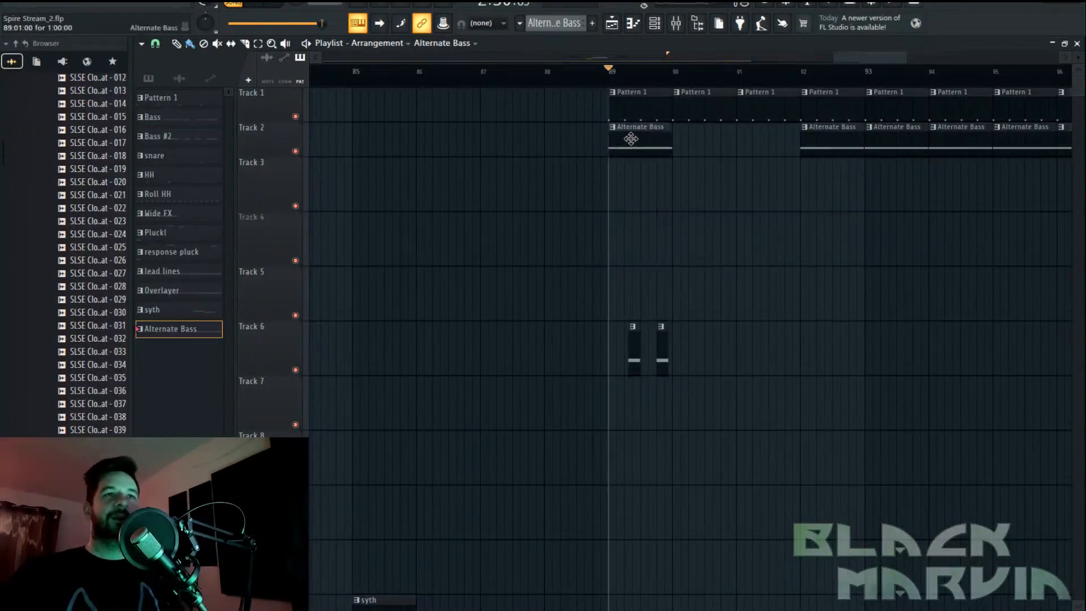
pyautogui.moveTo(769, 328); pyautogui.dragTo(603, 360)
pyautogui.moveTo(679, 137); pyautogui.dragTo(772, 138)
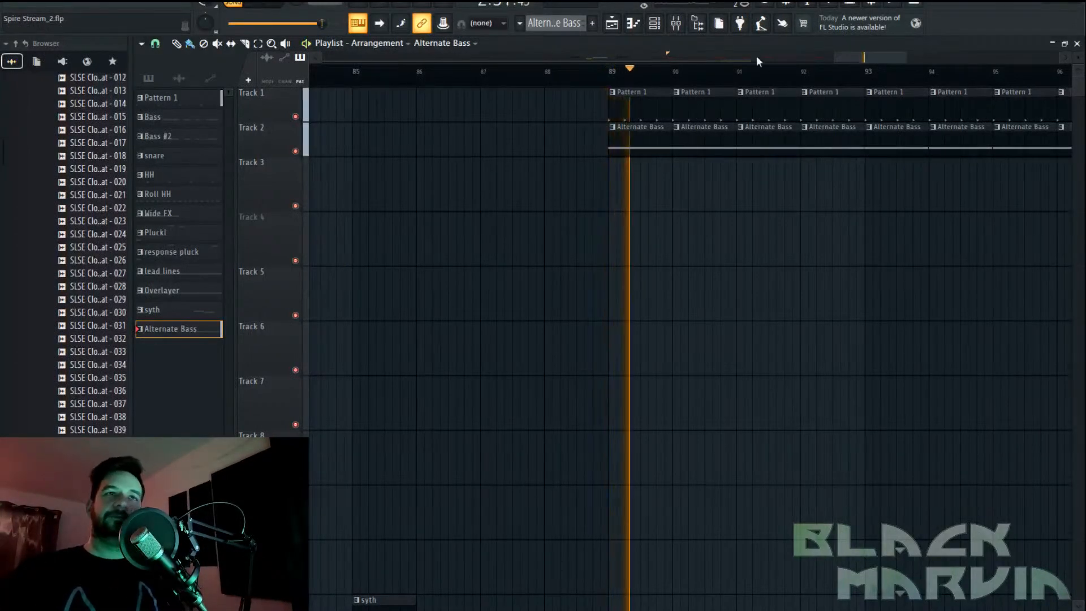
# Open the BAss #2 synth from the channel rack and lower envelope 3's sustain to its minimum
pyautogui.doubleClick(650, 140)
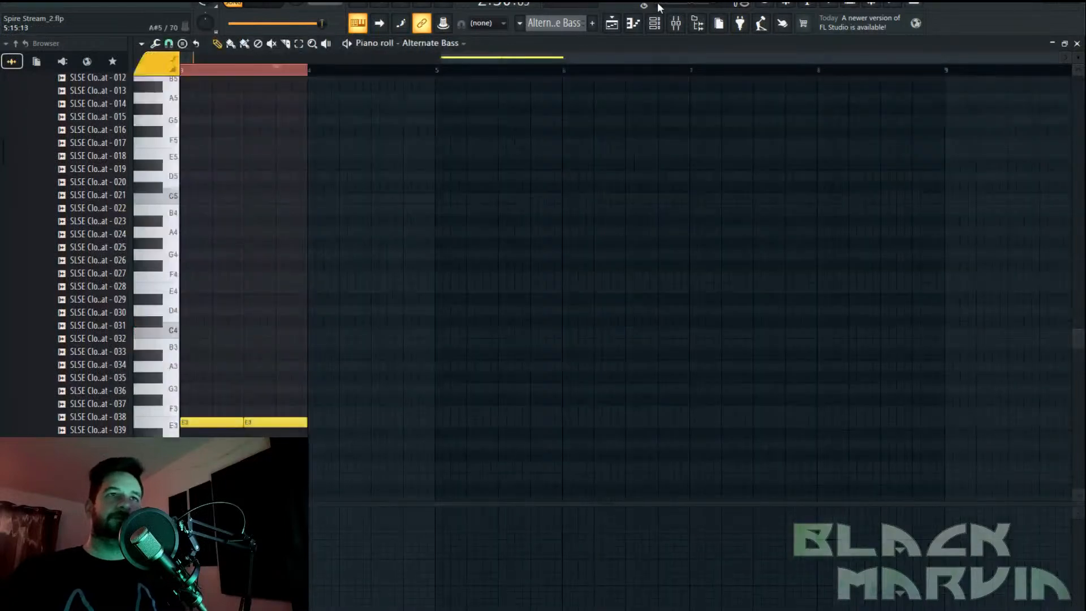
pyautogui.click(654, 23)
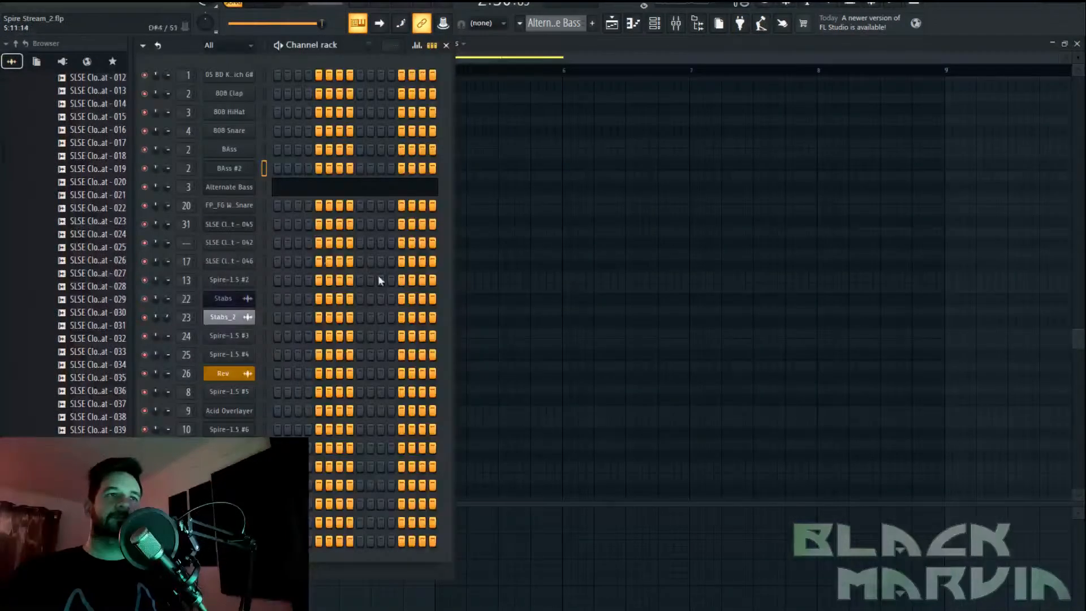
pyautogui.click(233, 170)
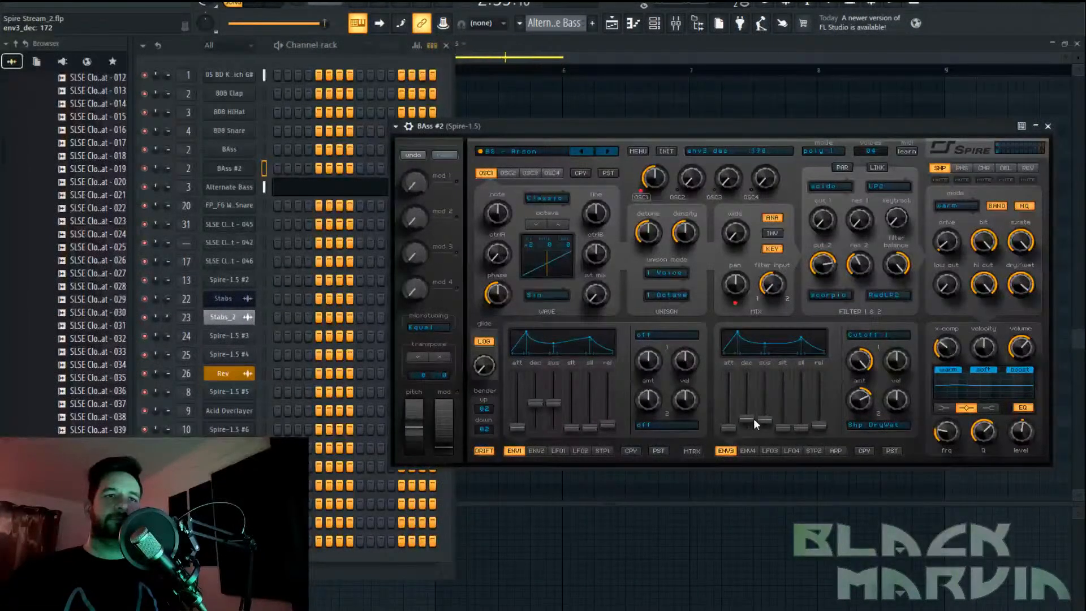
pyautogui.moveTo(763, 418); pyautogui.dragTo(764, 438)
pyautogui.click(747, 450)
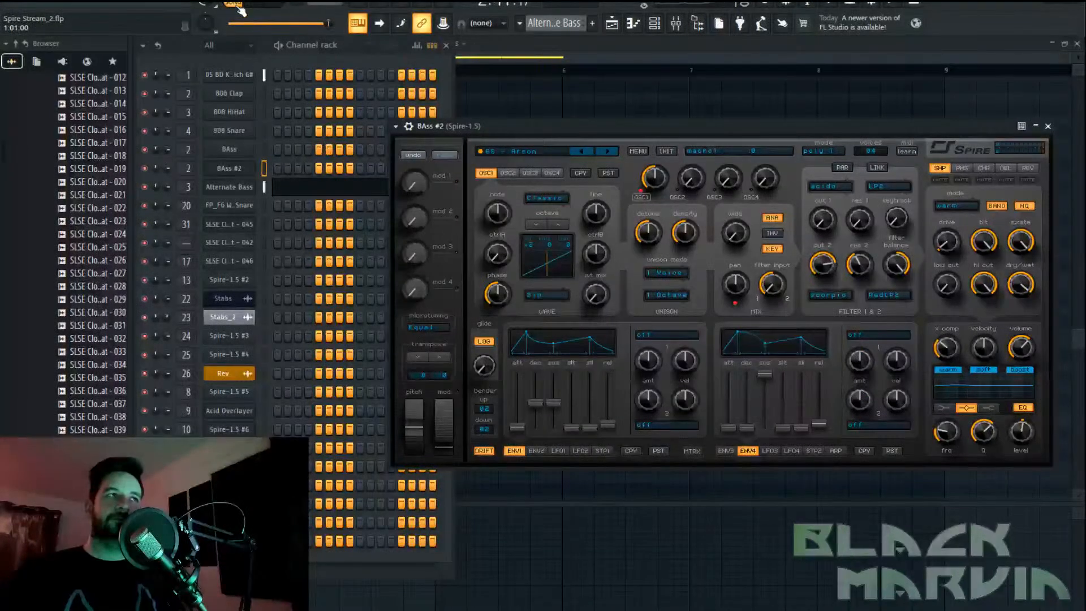
pyautogui.click(725, 451)
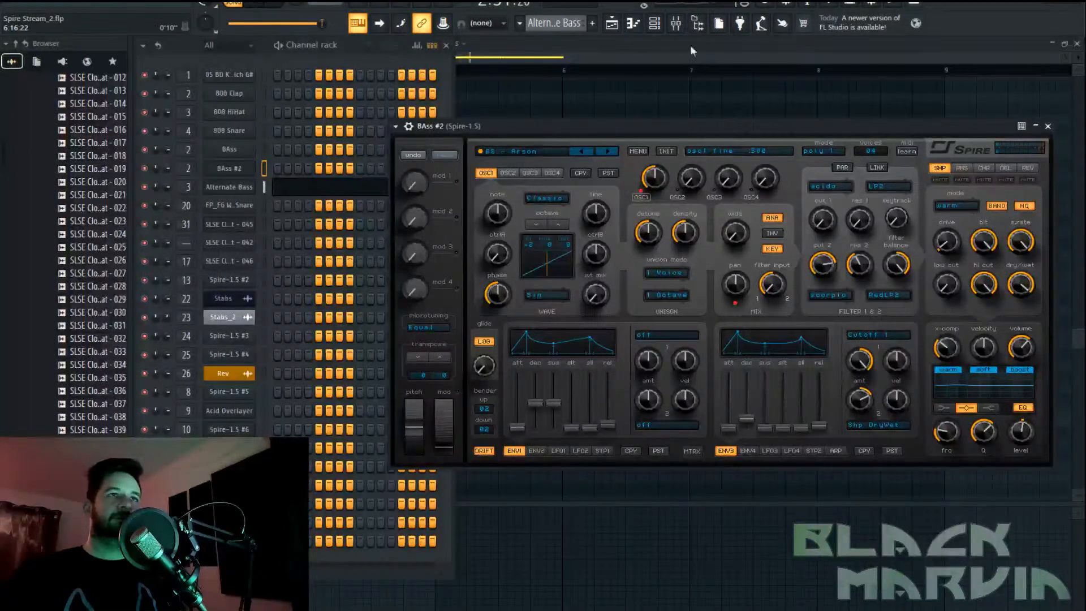
# Return to the playlist and play the earlier Bass section around bar 38
pyautogui.click(612, 23)
pyautogui.click(846, 77)
pyautogui.scroll(-5, 848, 78)
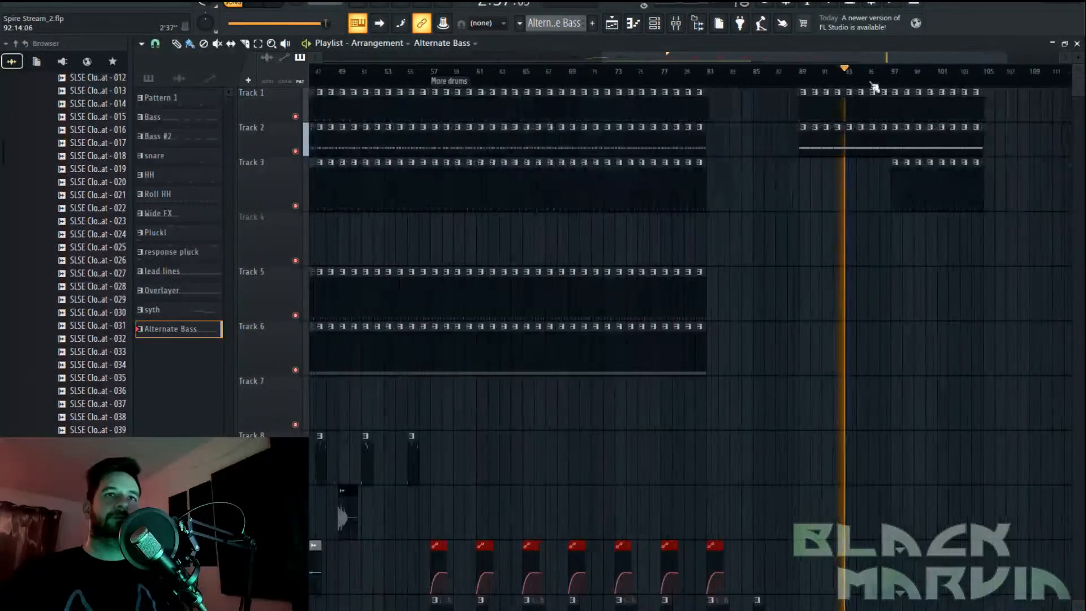
pyautogui.click(533, 72)
pyautogui.moveTo(636, 58); pyautogui.dragTo(496, 58)
pyautogui.click(479, 72)
pyautogui.scroll(5, 481, 74)
pyautogui.press('space')
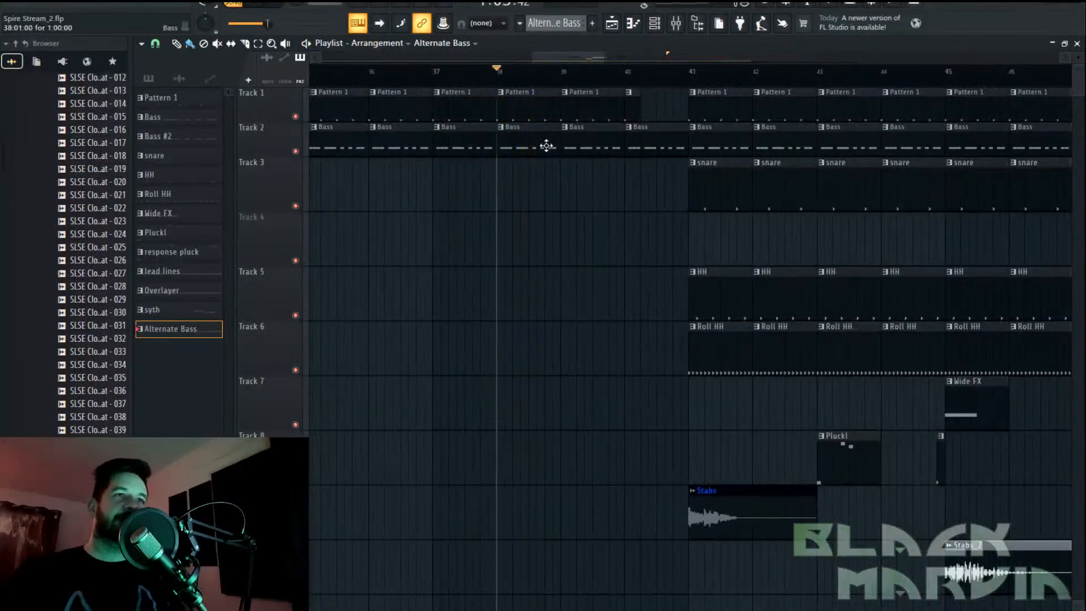
# Open the Bass pattern in bar 38 and set envelope 3's decay on the BAss #2 synth to 333
pyautogui.doubleClick(553, 143)
pyautogui.click(655, 25)
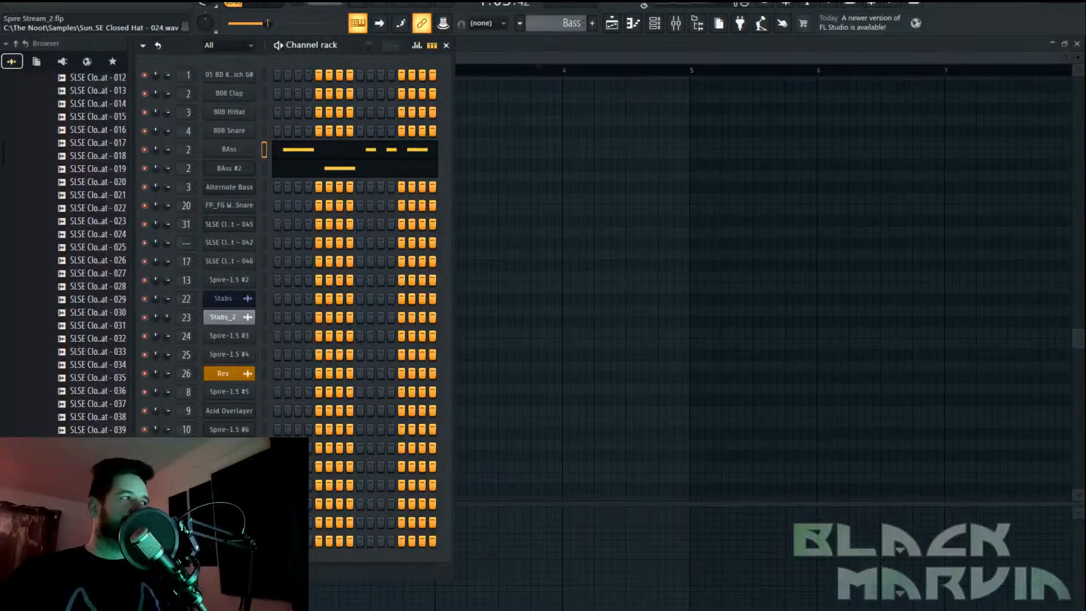
pyautogui.click(237, 169)
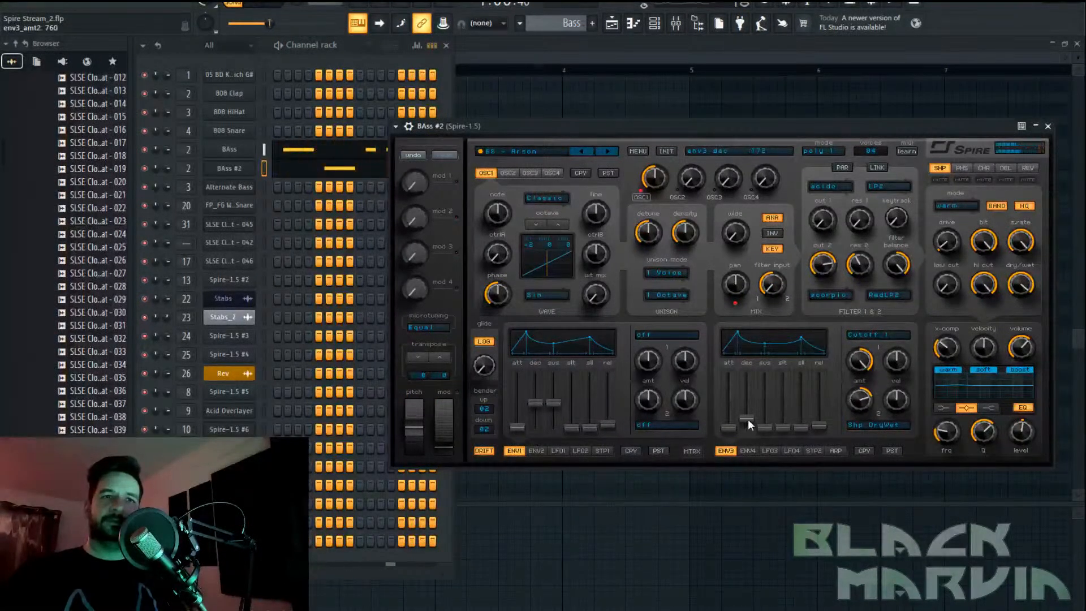
pyautogui.moveTo(755, 401); pyautogui.dragTo(748, 409)
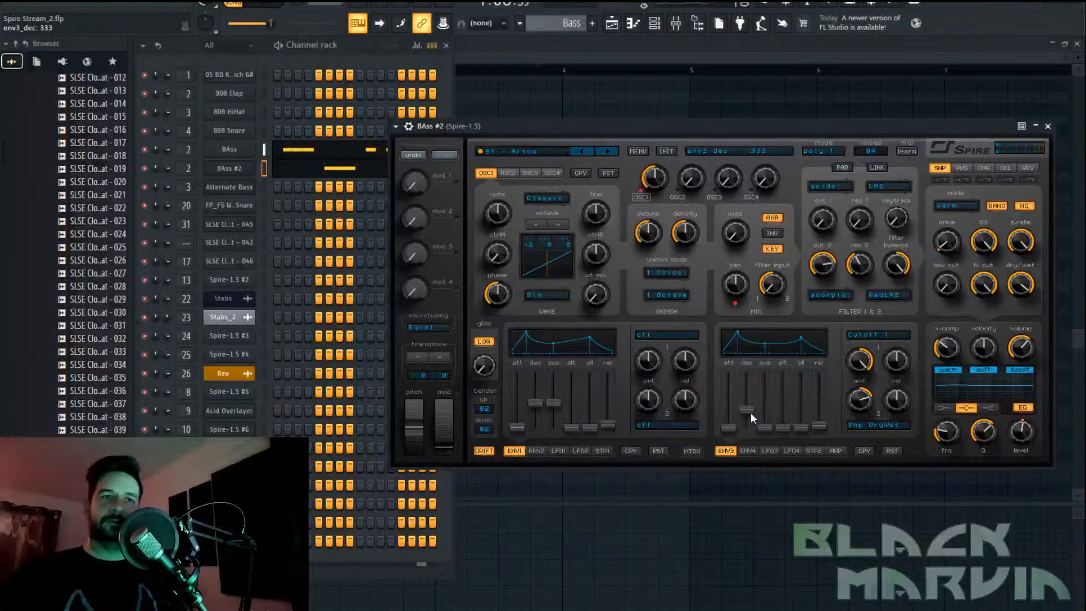
# Play the arrangement from bar 37 to check the adjusted bass sound
pyautogui.click(612, 23)
pyautogui.press('space')
pyautogui.click(441, 80)
pyautogui.press('space')
pyautogui.scroll(-2, 462, 80)
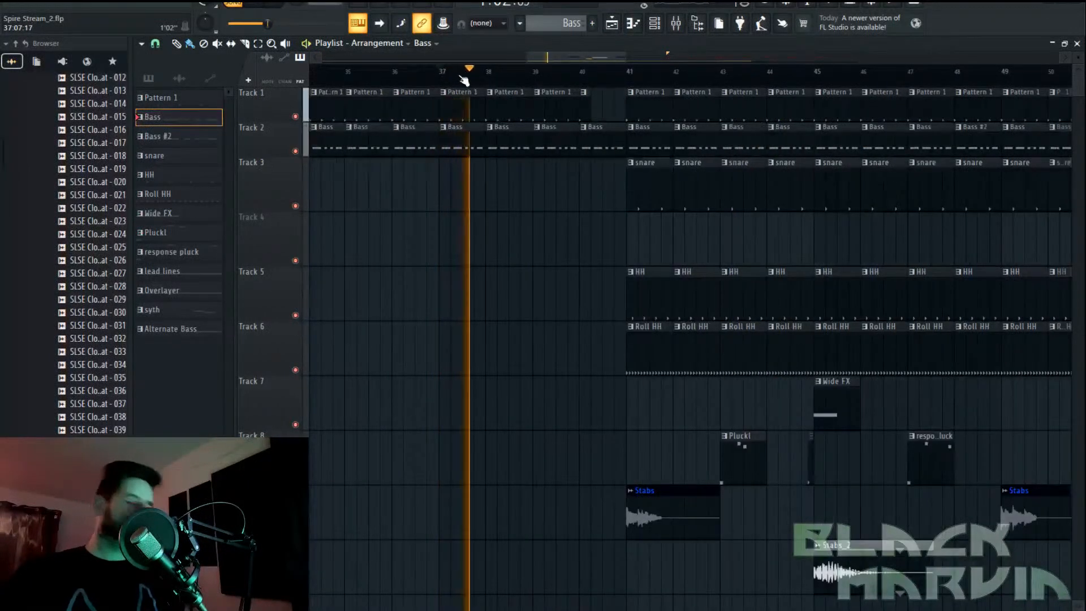
# Fine-tune envelope 3's decay on the BAss #2 synth and replay the arrangement from bar 37
pyautogui.click(653, 24)
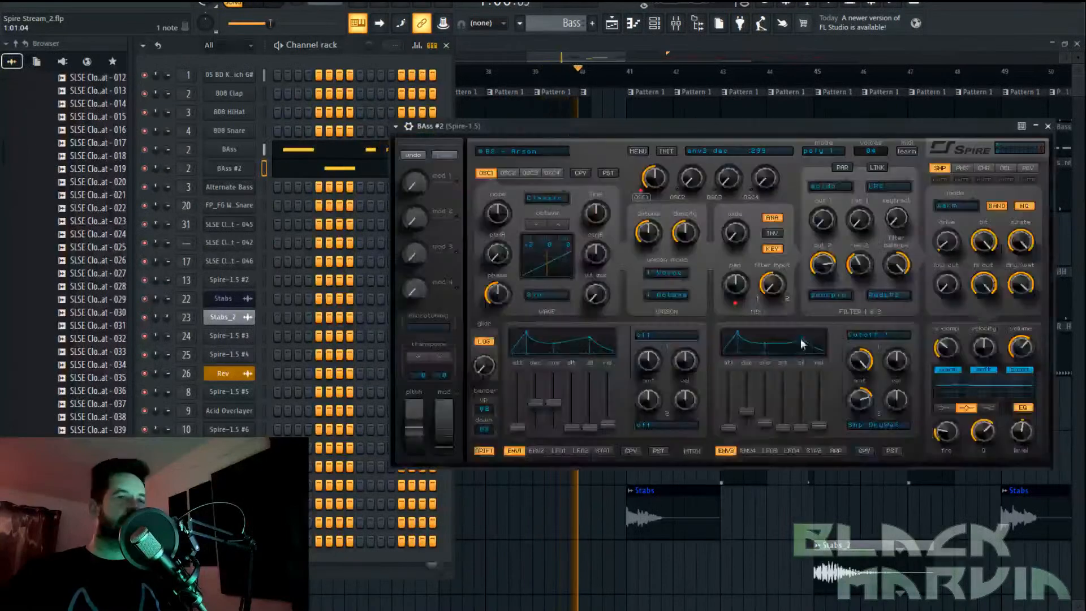
pyautogui.moveTo(748, 408); pyautogui.dragTo(733, 425)
pyautogui.click(613, 63)
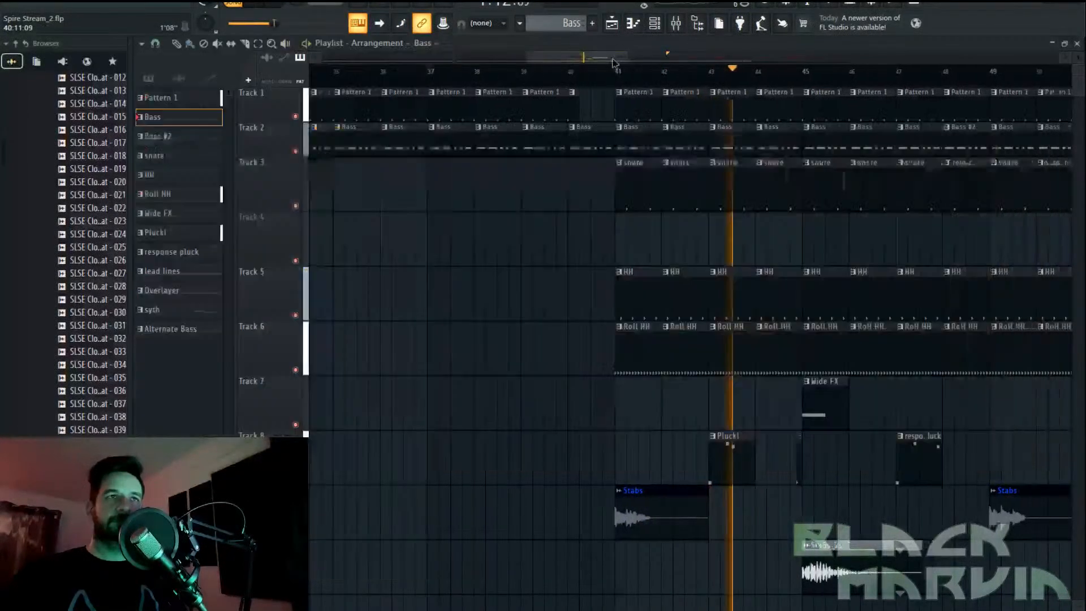
pyautogui.moveTo(367, 73); pyautogui.dragTo(373, 76)
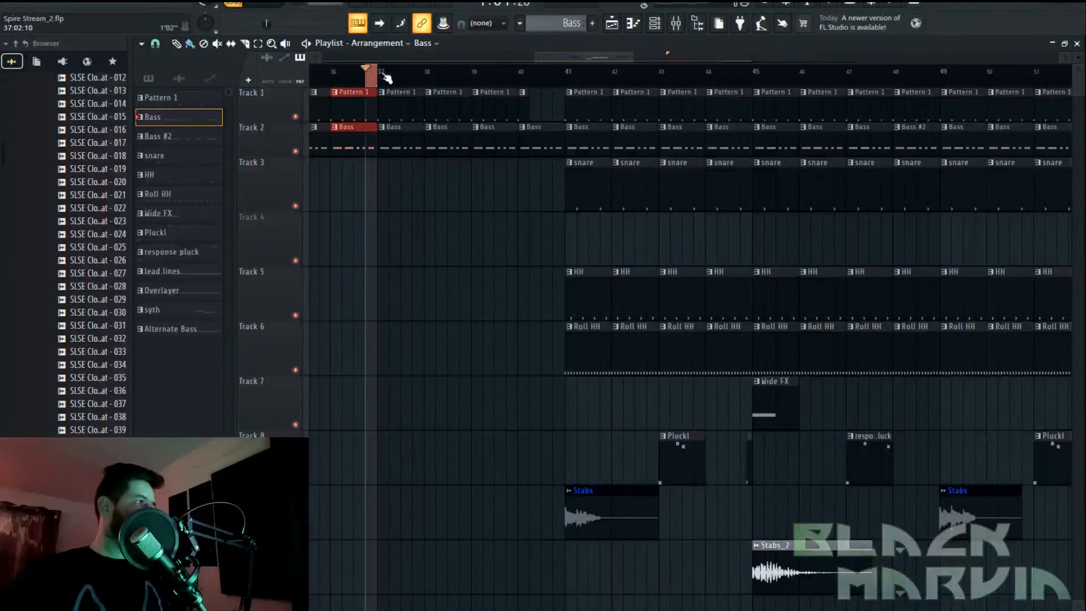
pyautogui.click(386, 77)
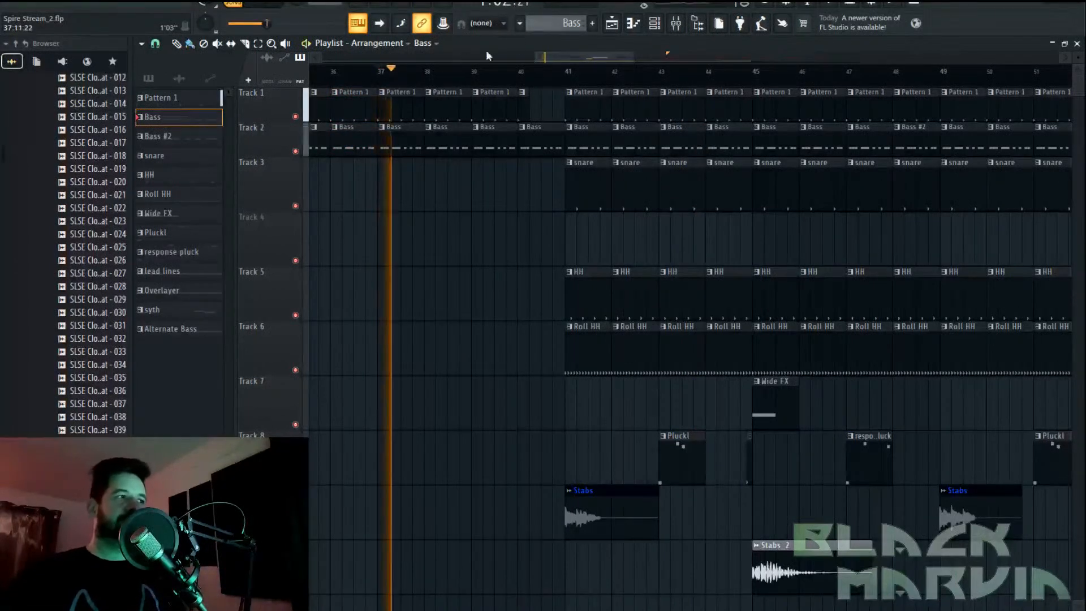
# Set envelope 3's attack to its minimum and its sustain to 92 on the BAss #2 synth
pyautogui.press('space')
pyautogui.click(656, 25)
pyautogui.press('space')
pyautogui.click(246, 169)
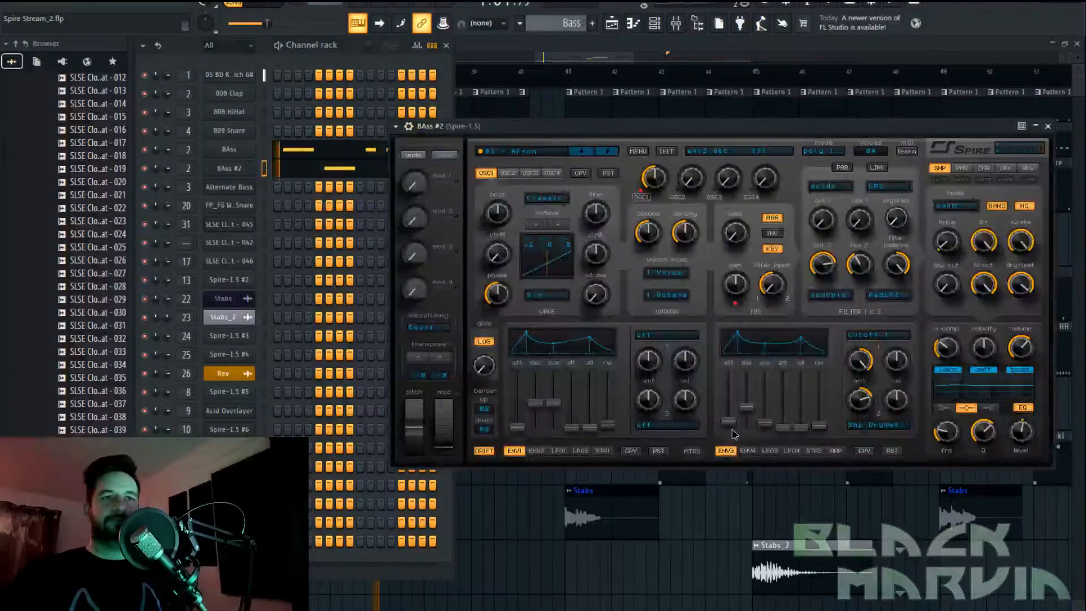
pyautogui.moveTo(728, 421); pyautogui.dragTo(766, 423)
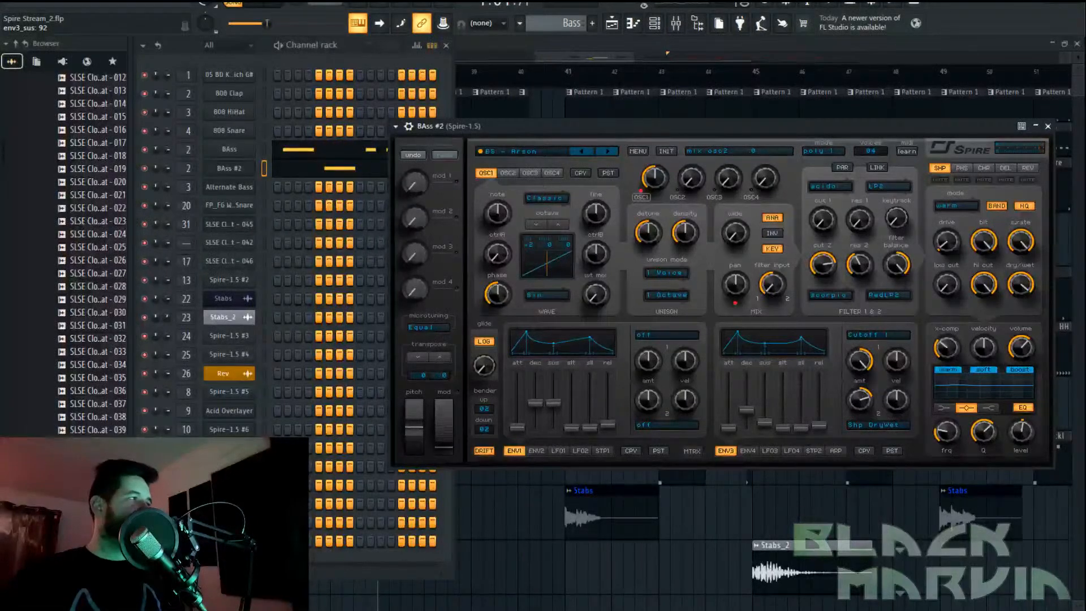
pyautogui.click(600, 52)
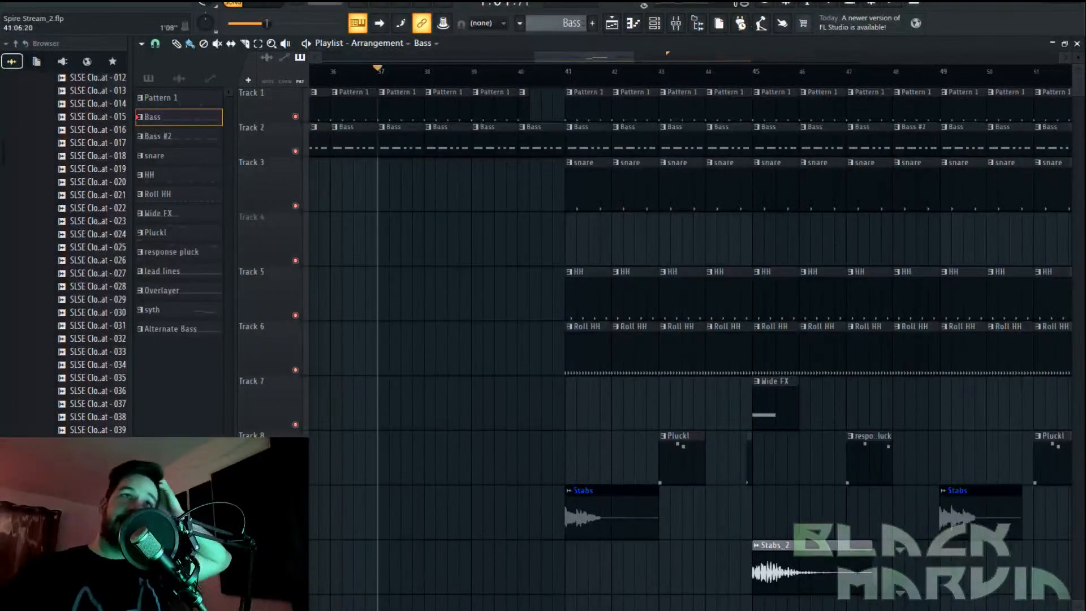
# Move the playhead to the start of the Alternate Bass section at bar 89
pyautogui.click(572, 27)
pyautogui.moveTo(547, 56); pyautogui.dragTo(608, 59)
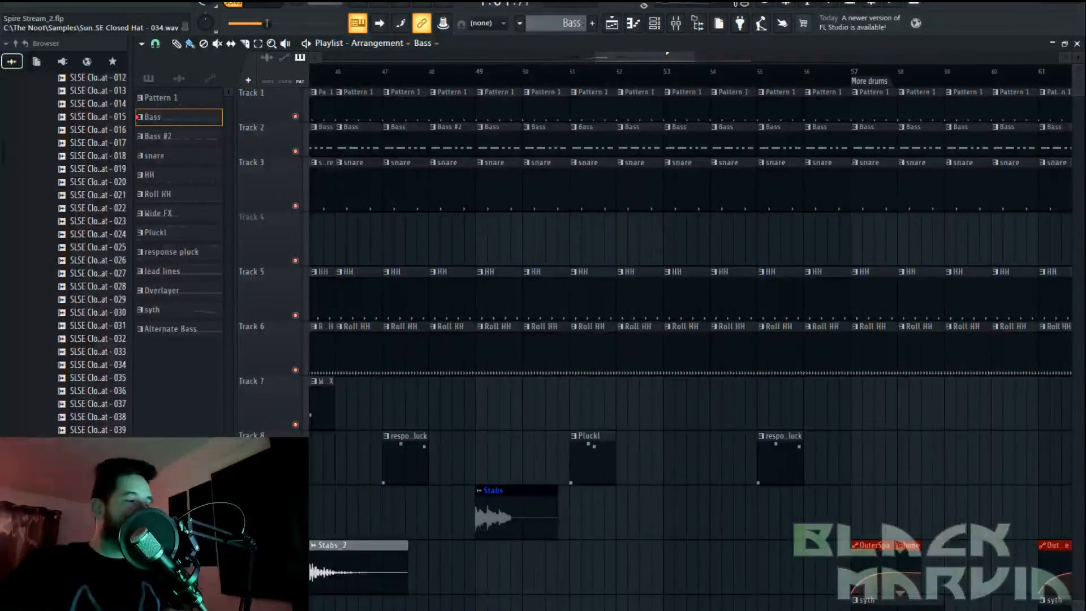
pyautogui.scroll(-3, 730, 60)
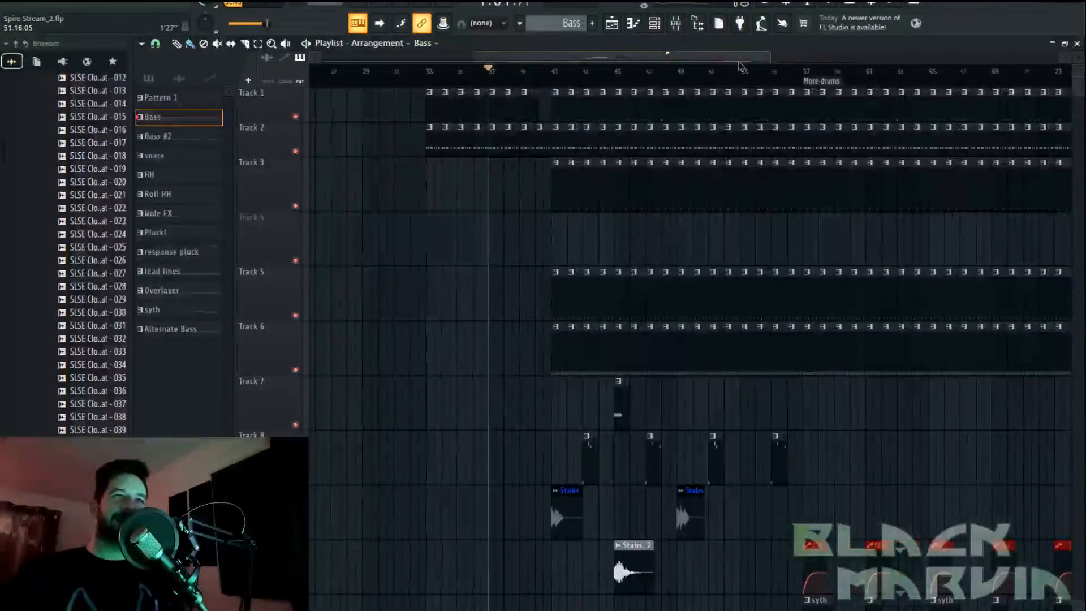
pyautogui.moveTo(733, 59); pyautogui.dragTo(925, 59)
pyautogui.moveTo(832, 71); pyautogui.dragTo(819, 90)
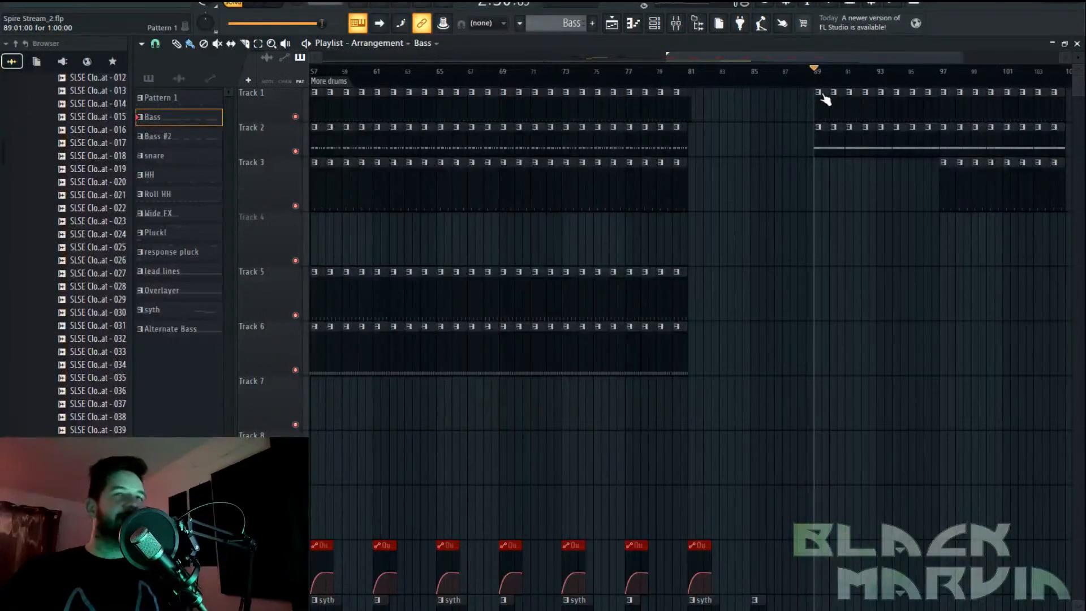
pyautogui.scroll(4, 893, 78)
pyautogui.moveTo(880, 59); pyautogui.dragTo(900, 59)
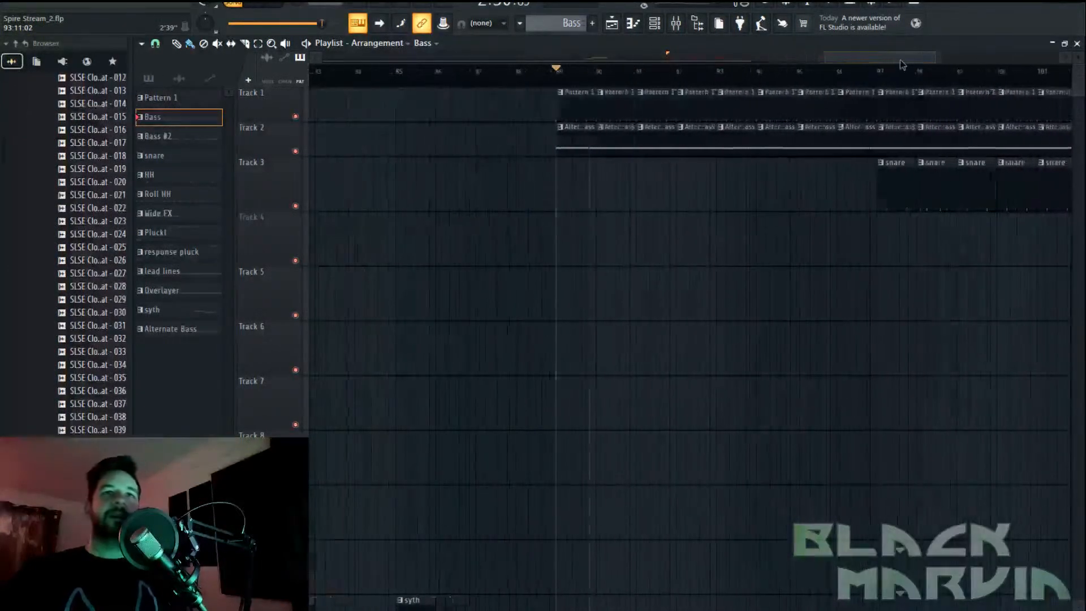
# Open the Alternate Bass synth and adjust envelope 4's AllOsc Pitch amount while playing the section from bar 89
pyautogui.click(675, 27)
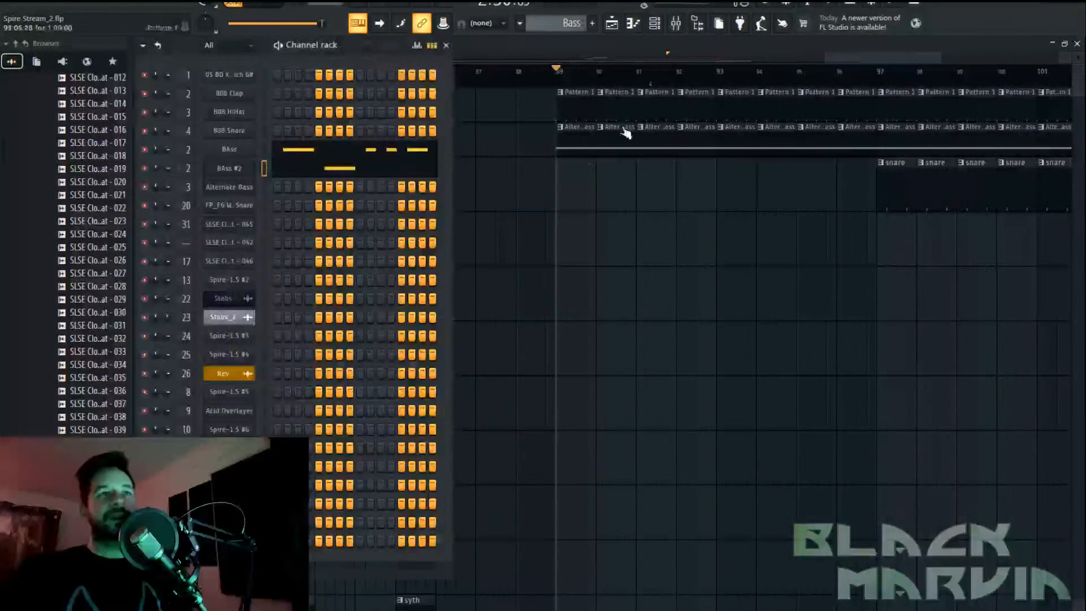
pyautogui.click(231, 168)
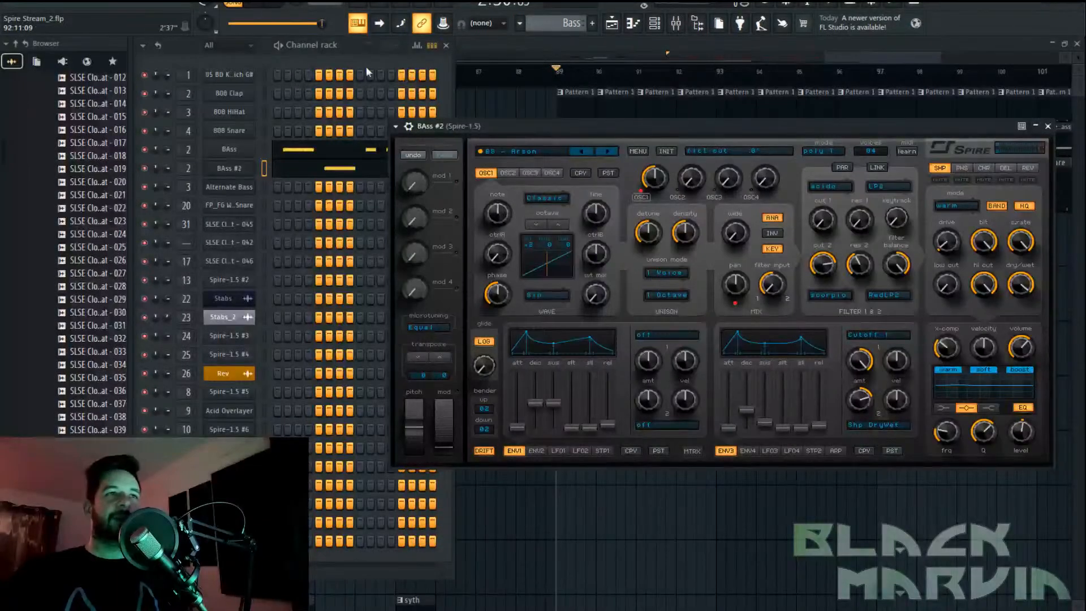
pyautogui.click(229, 186)
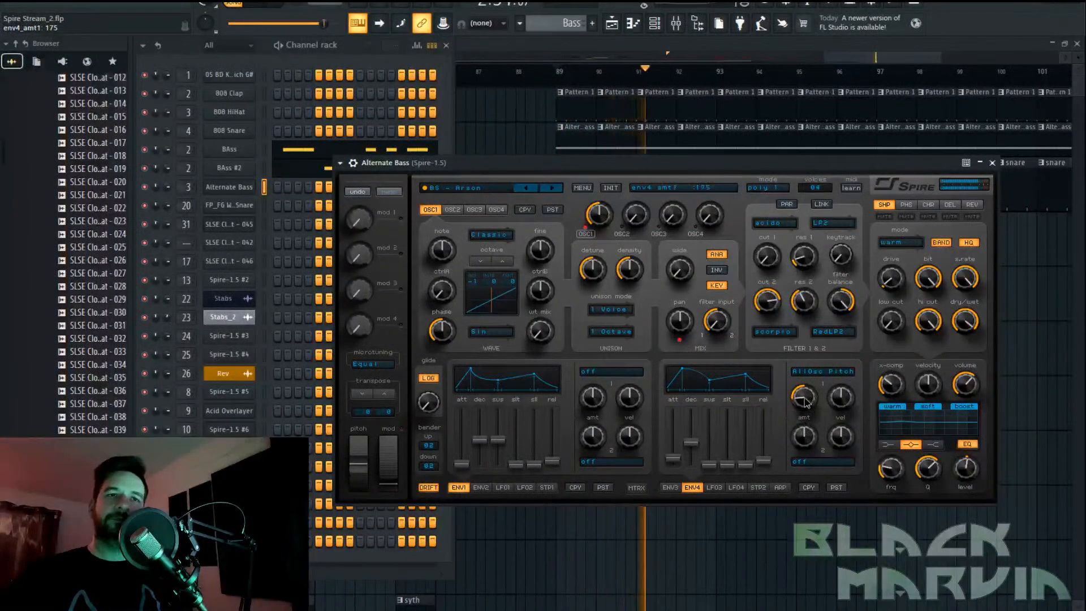
pyautogui.moveTo(806, 399); pyautogui.dragTo(804, 405)
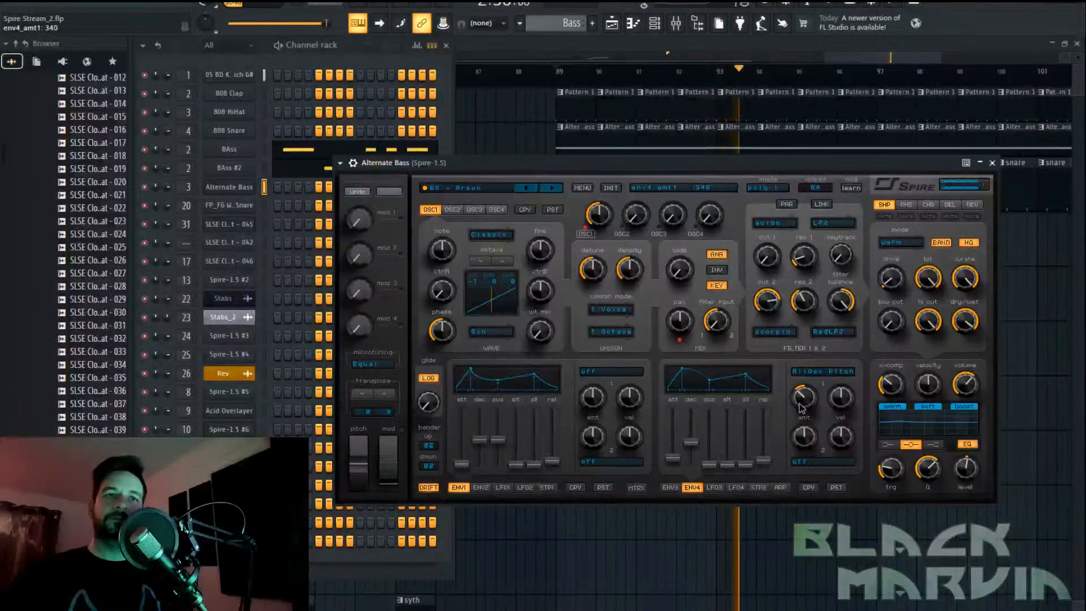
pyautogui.moveTo(806, 405); pyautogui.dragTo(806, 411)
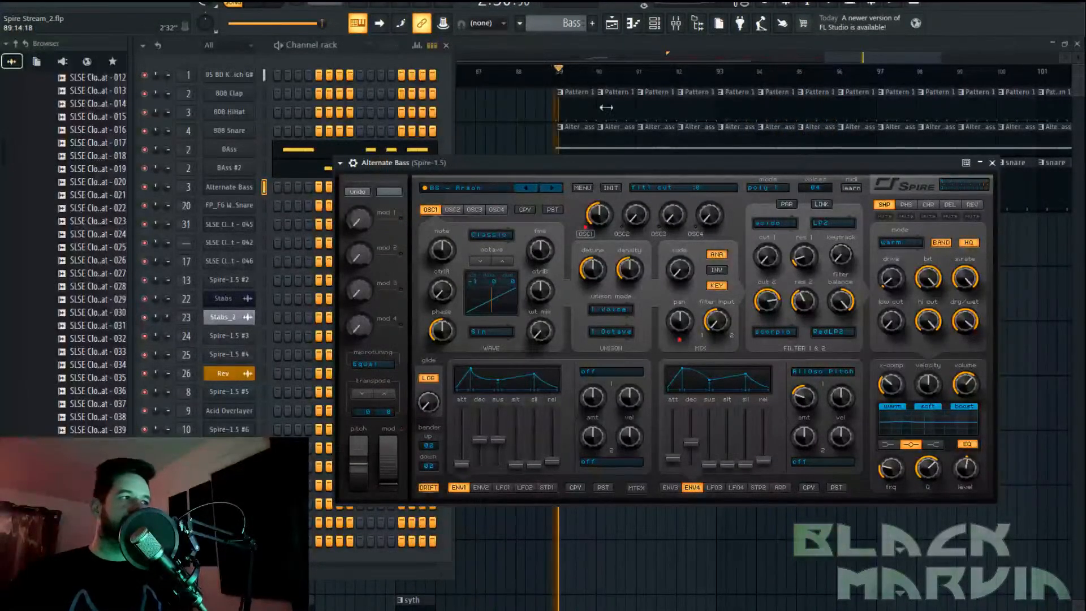
# Adjust envelope 4's AllOsc Pitch amount and raise its attack slightly on the Alternate Bass synth while replaying from bar 89
pyautogui.moveTo(810, 402); pyautogui.dragTo(800, 421)
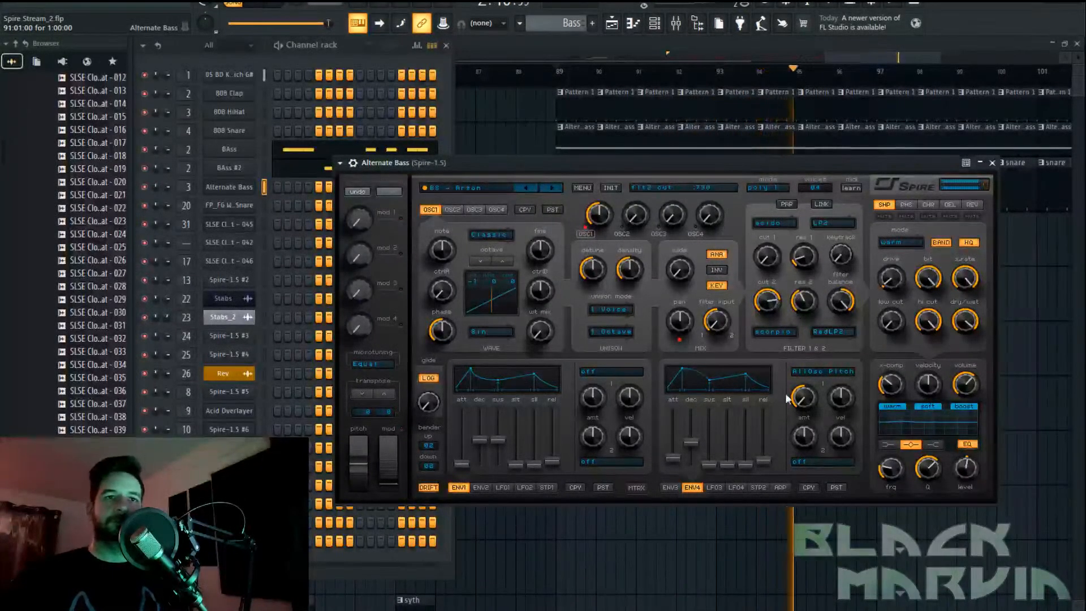
pyautogui.click(558, 71)
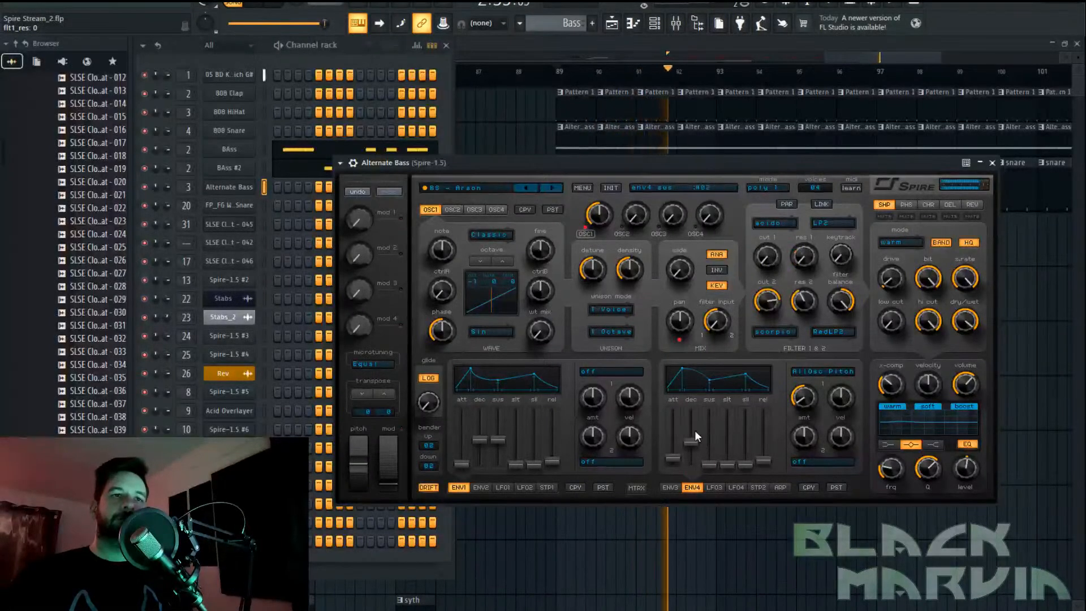
pyautogui.moveTo(673, 464); pyautogui.dragTo(678, 456)
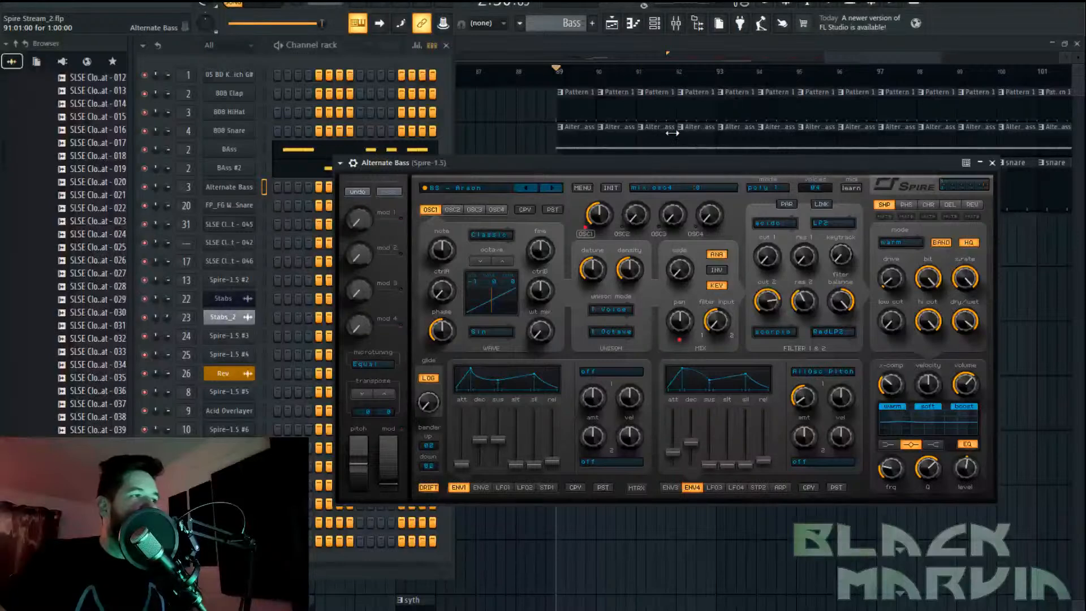
# Save the project and play the Alternate Bass section from bar 89
pyautogui.click(834, 58)
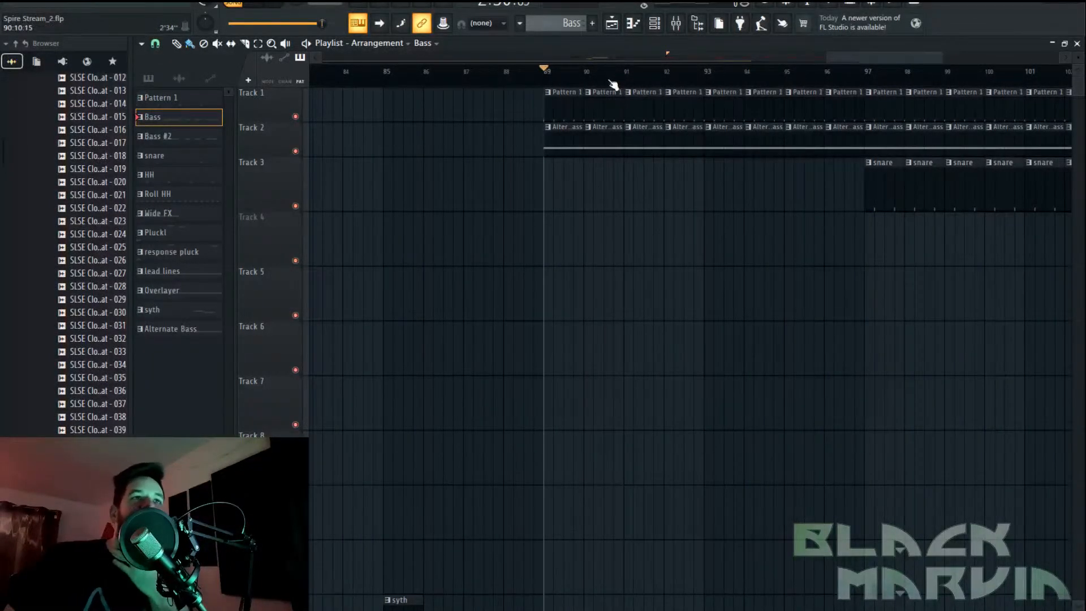
pyautogui.click(660, 28)
pyautogui.click(612, 23)
pyautogui.hotkey('ctrl', 's')
pyautogui.moveTo(596, 83)
pyautogui.mouseDown()
pyautogui.moveTo(876, 85)
pyautogui.moveTo(546, 71)
pyautogui.mouseUp()
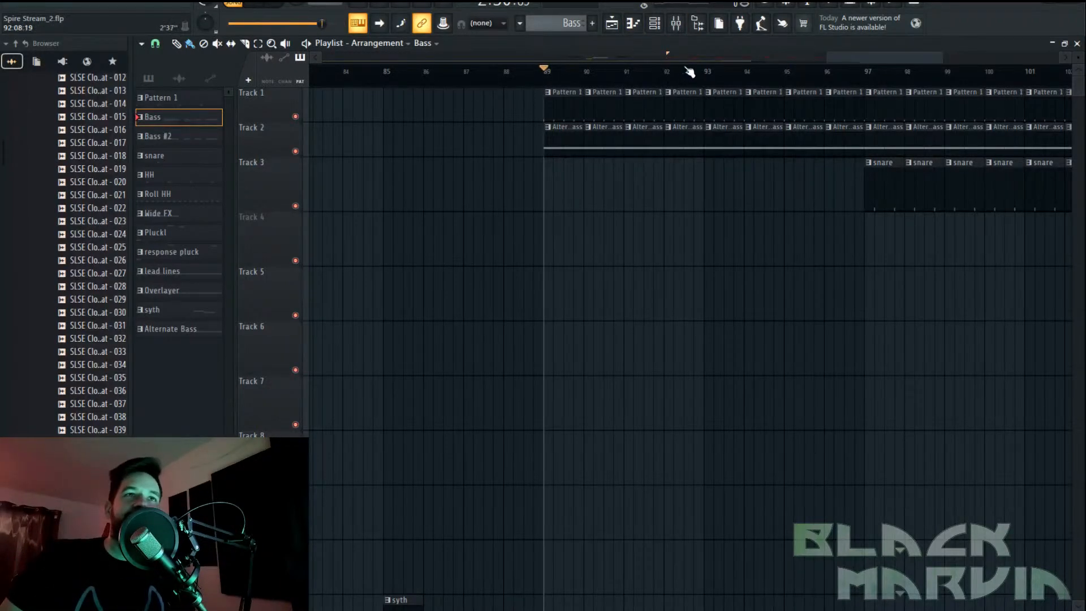
pyautogui.scroll(-3, 841, 76)
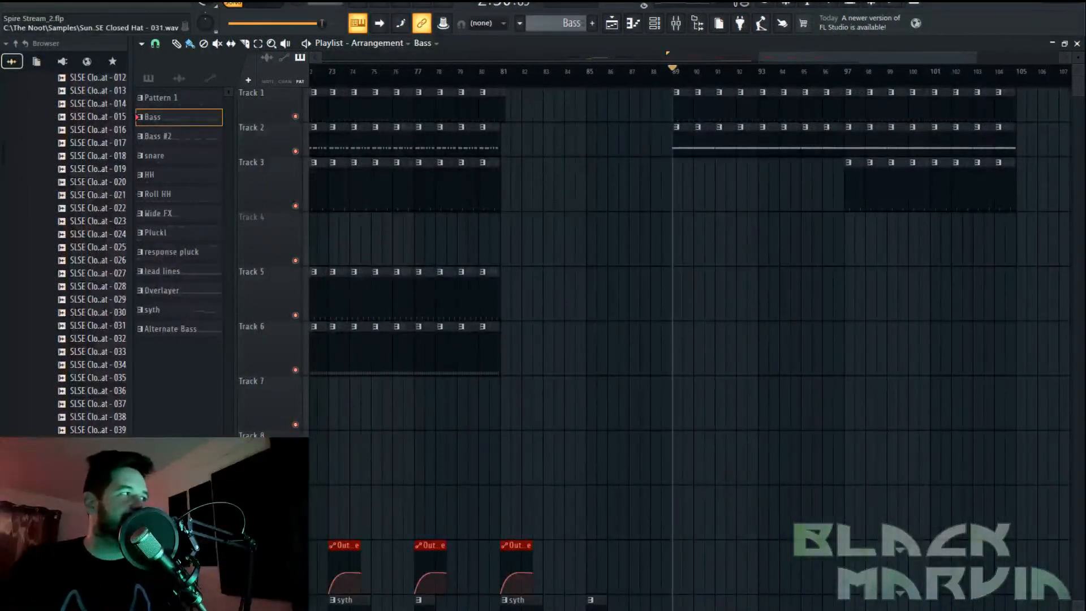
pyautogui.click(252, 4)
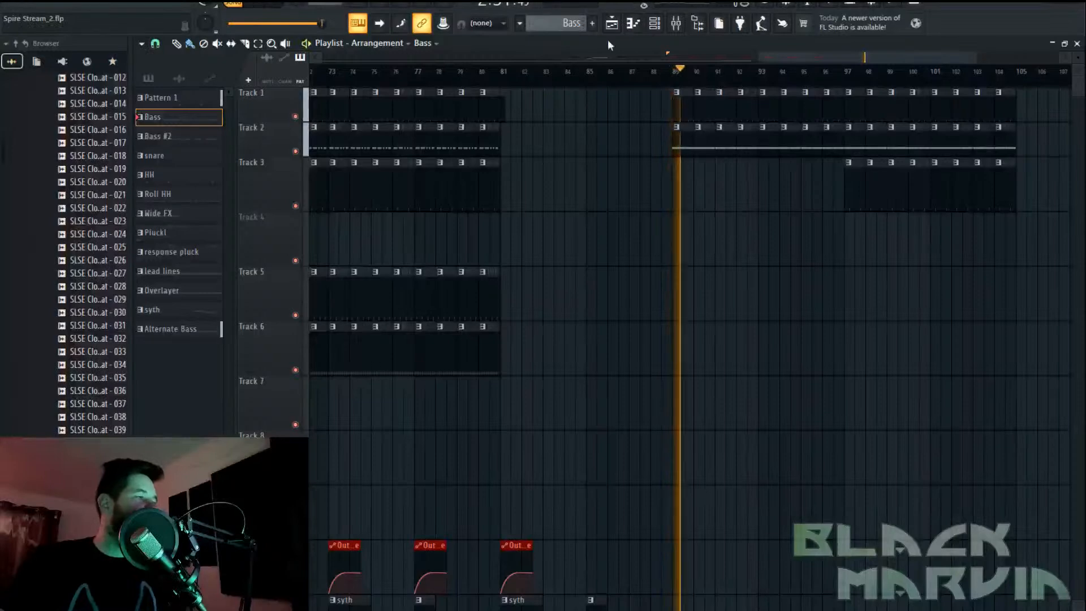
# Shorten the first Alternate Bass clip in bar 89 to one beat and place two short copies after it
pyautogui.scroll(5, 735, 77)
pyautogui.press('F6')
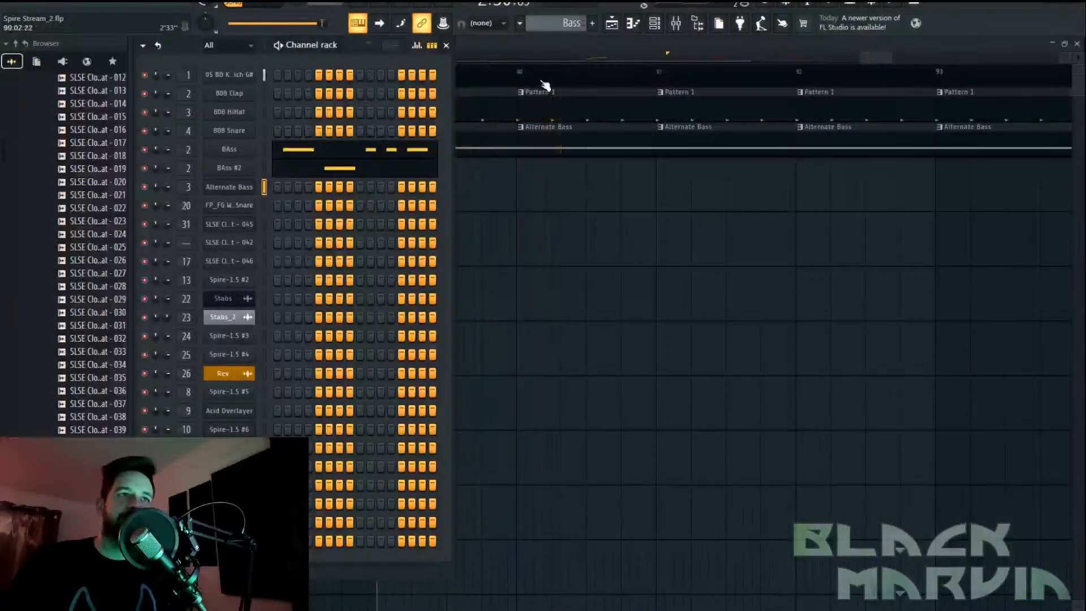
pyautogui.press('F6')
pyautogui.click(389, 81)
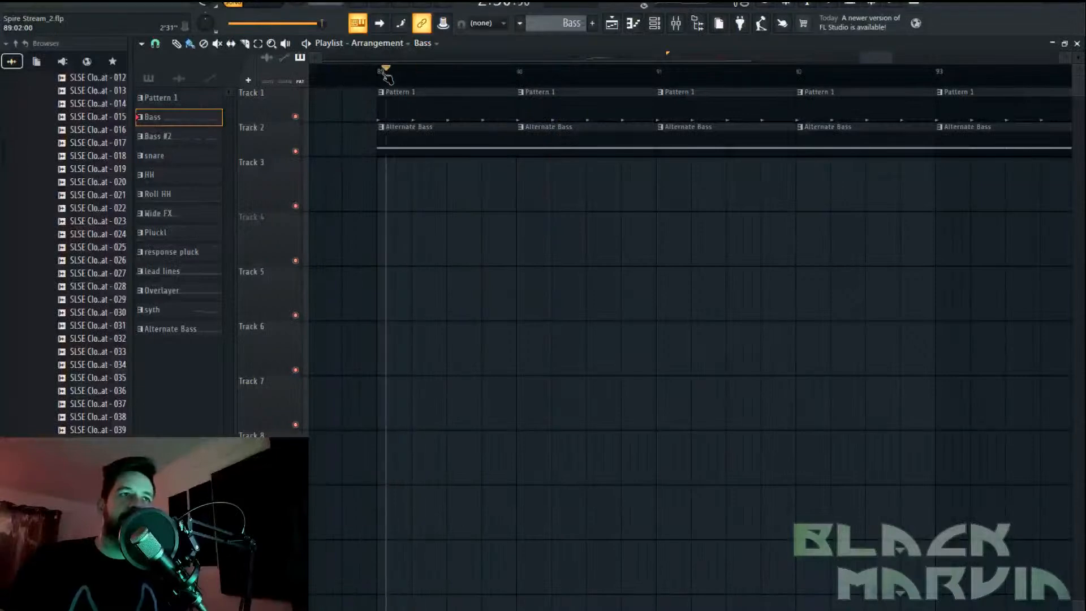
pyautogui.moveTo(514, 148); pyautogui.dragTo(410, 149)
pyautogui.press('space')
pyautogui.click(424, 145)
pyautogui.click(478, 145)
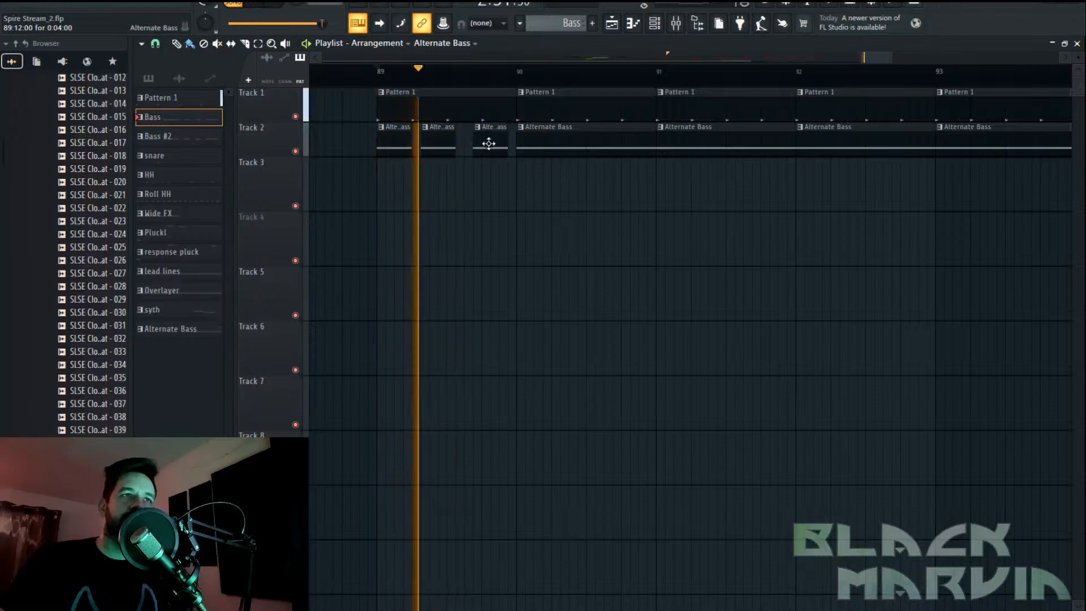
# Remove the short copies, extend the first Alternate Bass clip to seven steps and place a matching second clip in bar 89
pyautogui.rightClick(450, 148)
pyautogui.moveTo(405, 145); pyautogui.dragTo(431, 142)
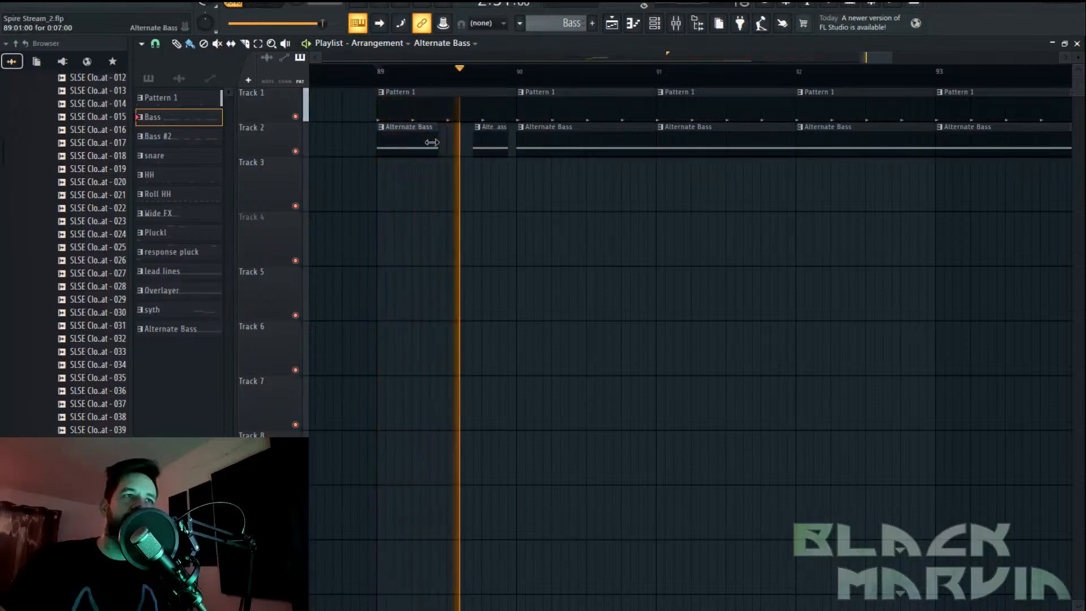
pyautogui.rightClick(481, 144)
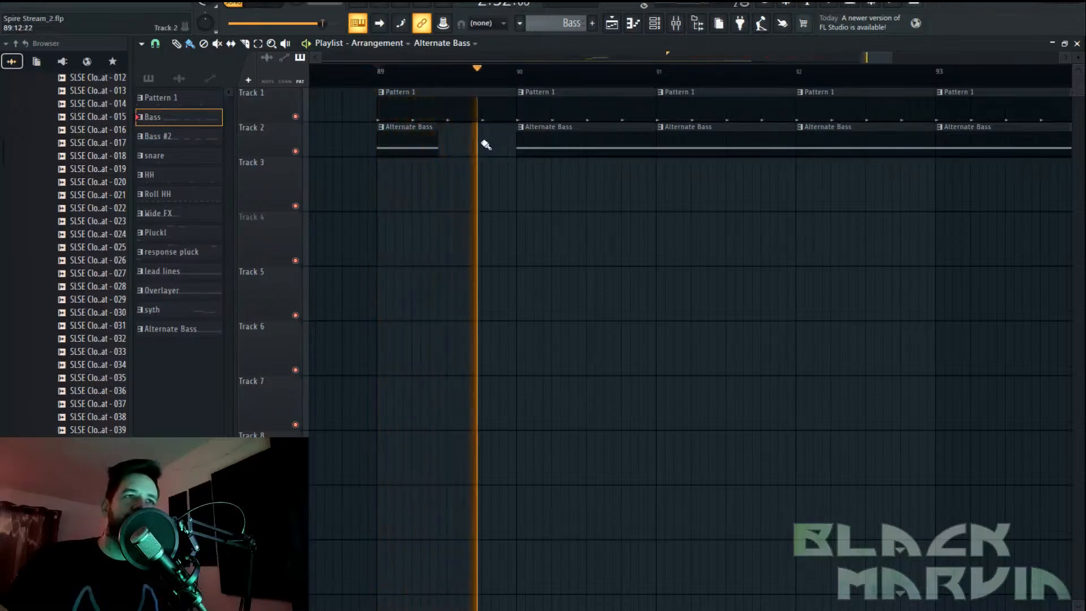
pyautogui.click(450, 145)
pyautogui.press('space')
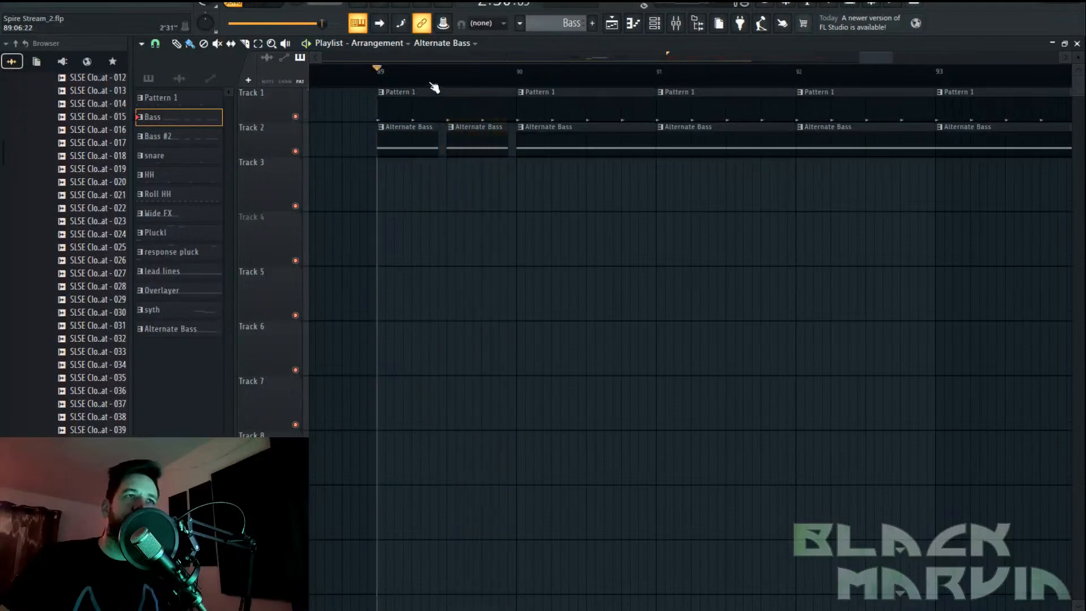
# Rework bar 89 on track 2 into four consecutive one-beat Alternate Bass clips
pyautogui.scroll(2, 434, 87)
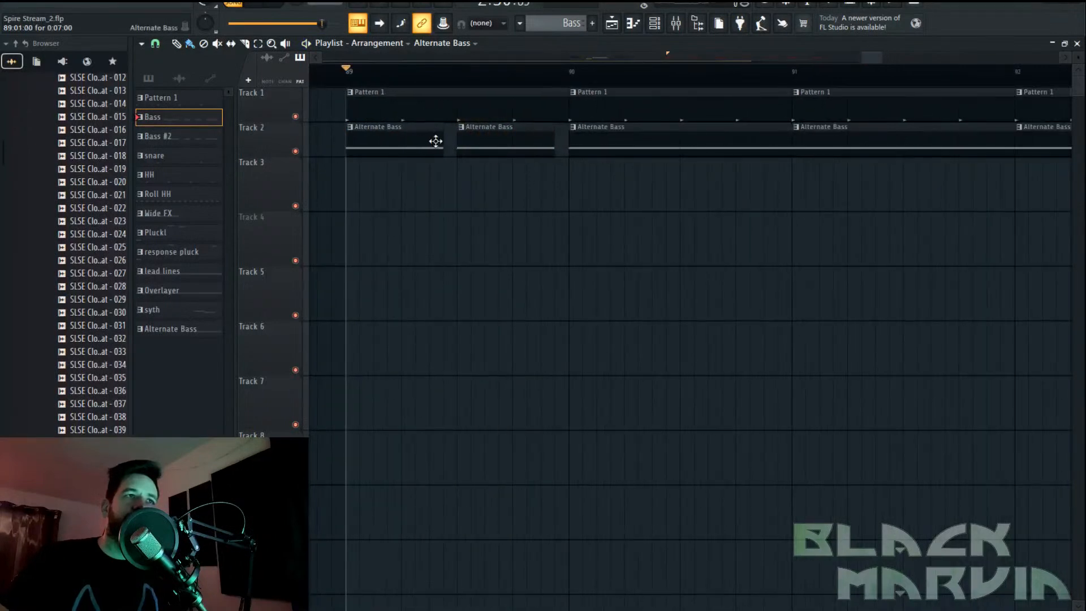
pyautogui.press('space')
pyautogui.click(418, 145)
pyautogui.rightClick(470, 144)
pyautogui.press('space')
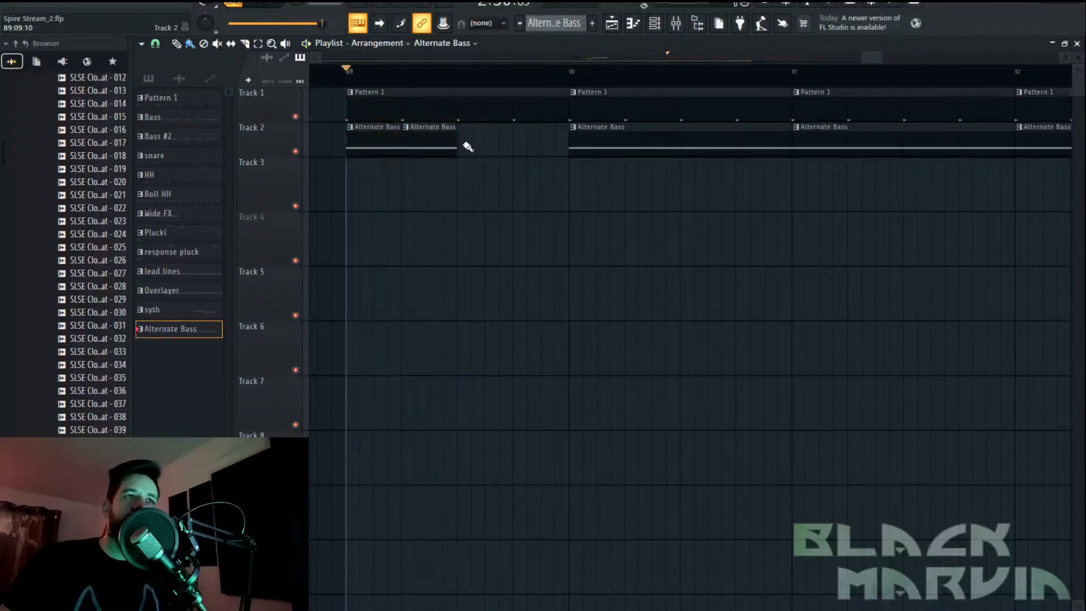
pyautogui.click(468, 145)
pyautogui.click(520, 141)
# Open the Alternate Bass synth and lower envelope 4's decay while playing the section from bar 89
pyautogui.click(654, 23)
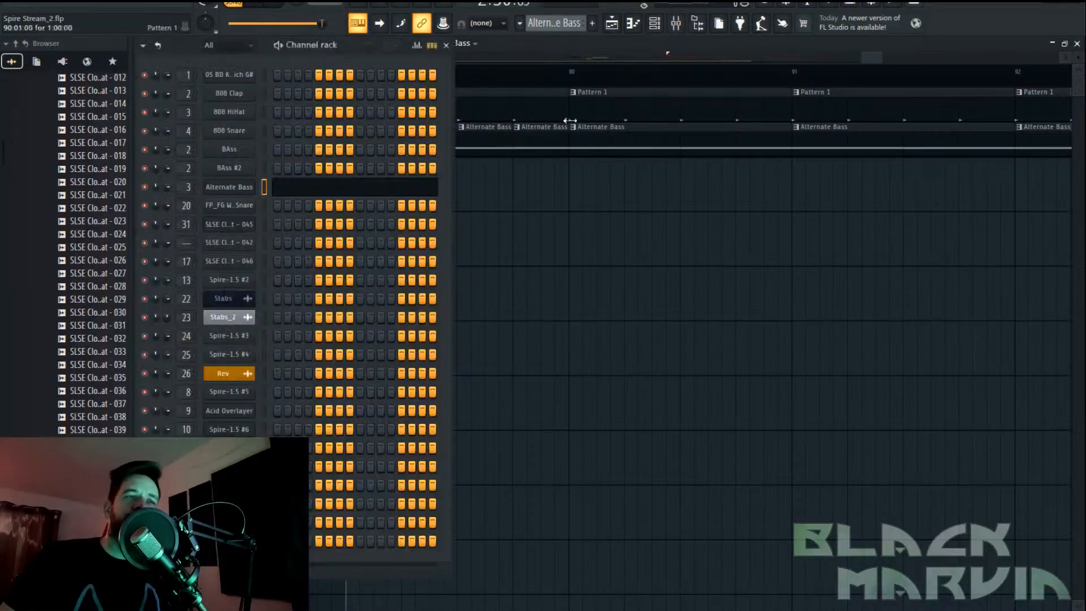
pyautogui.click(241, 191)
pyautogui.press('space')
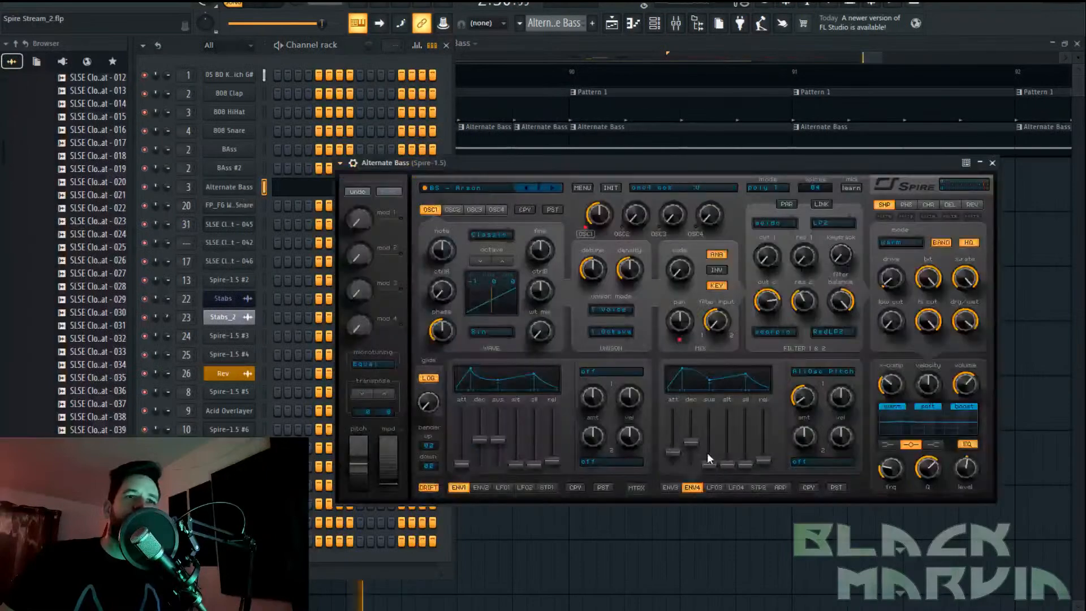
pyautogui.moveTo(691, 445); pyautogui.dragTo(690, 460)
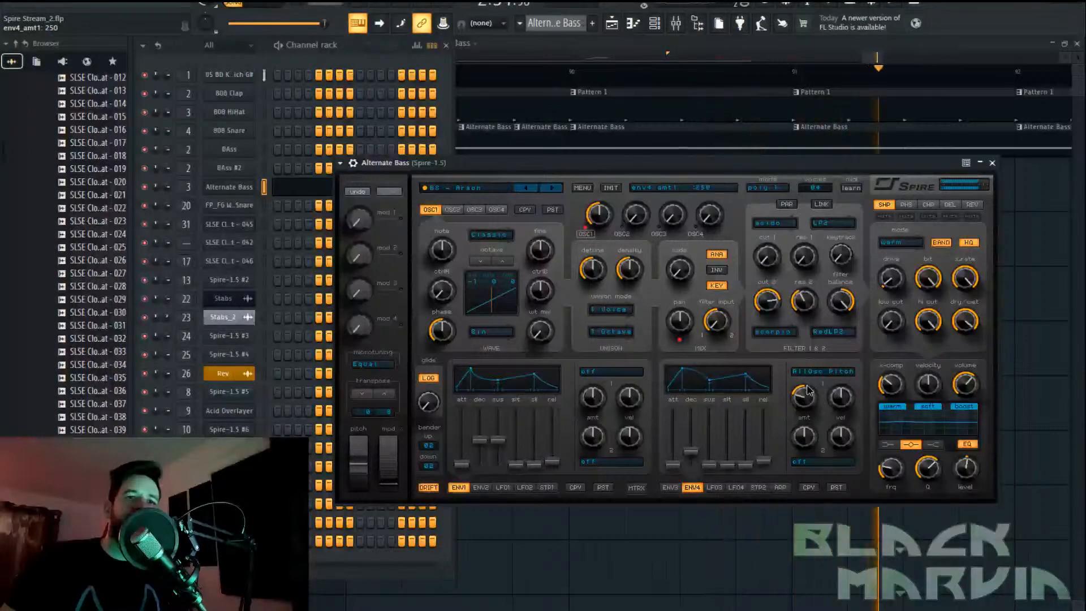
pyautogui.moveTo(691, 450)
pyautogui.mouseDown()
pyautogui.moveTo(692, 435)
pyautogui.moveTo(674, 465)
pyautogui.moveTo(692, 457)
pyautogui.mouseUp()
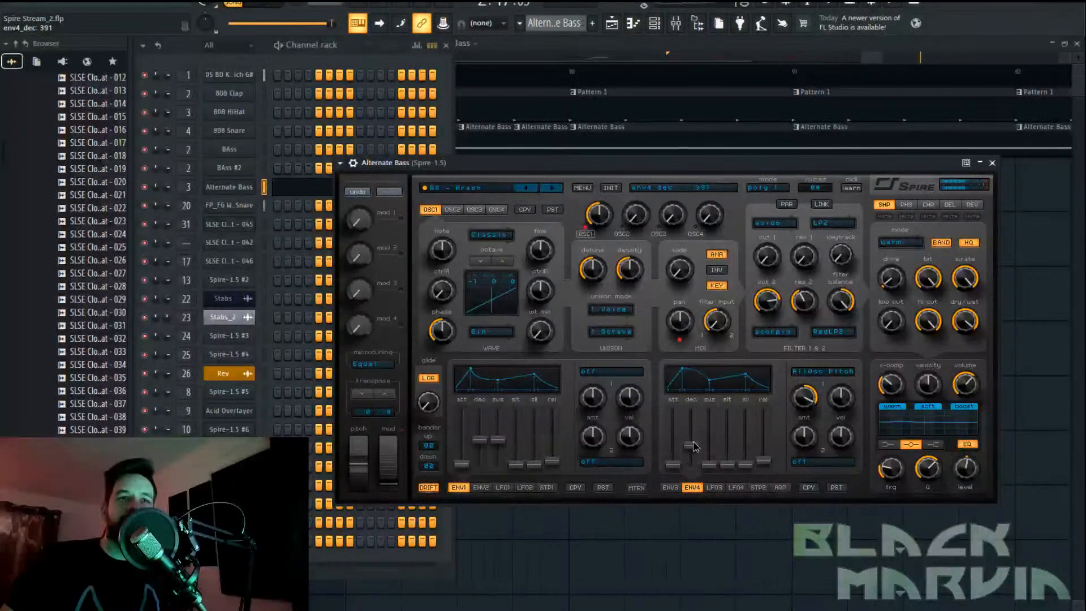
# Fine-tune envelope 4's AllOsc Pitch amount and decay on the Alternate Bass synth while replaying the section from bar 89
pyautogui.moveTo(802, 399); pyautogui.dragTo(806, 381)
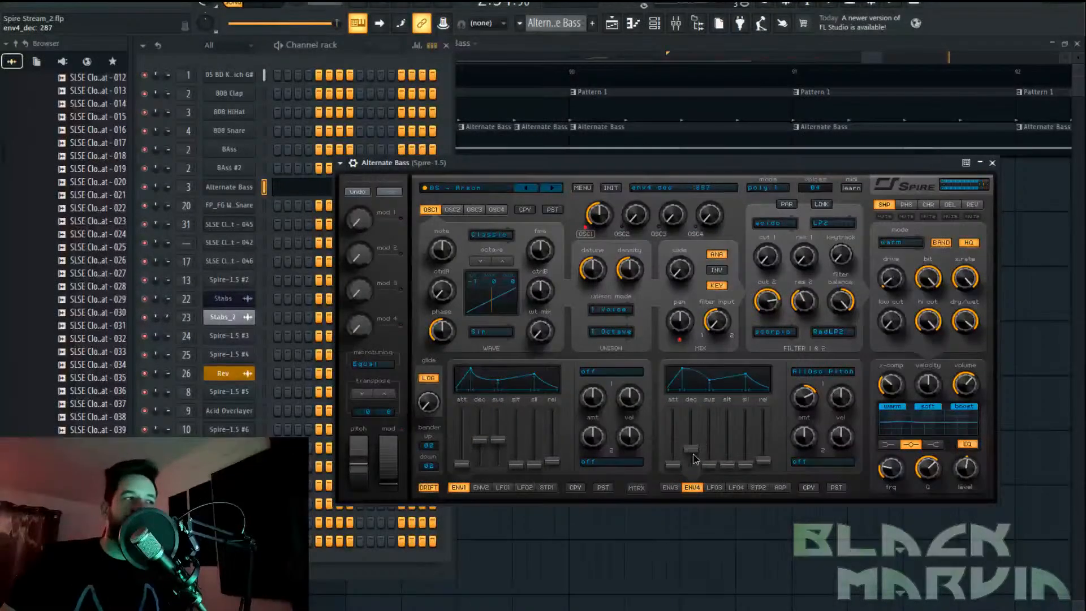
pyautogui.scroll(2, 695, 447)
pyautogui.press('space')
pyautogui.press('space')
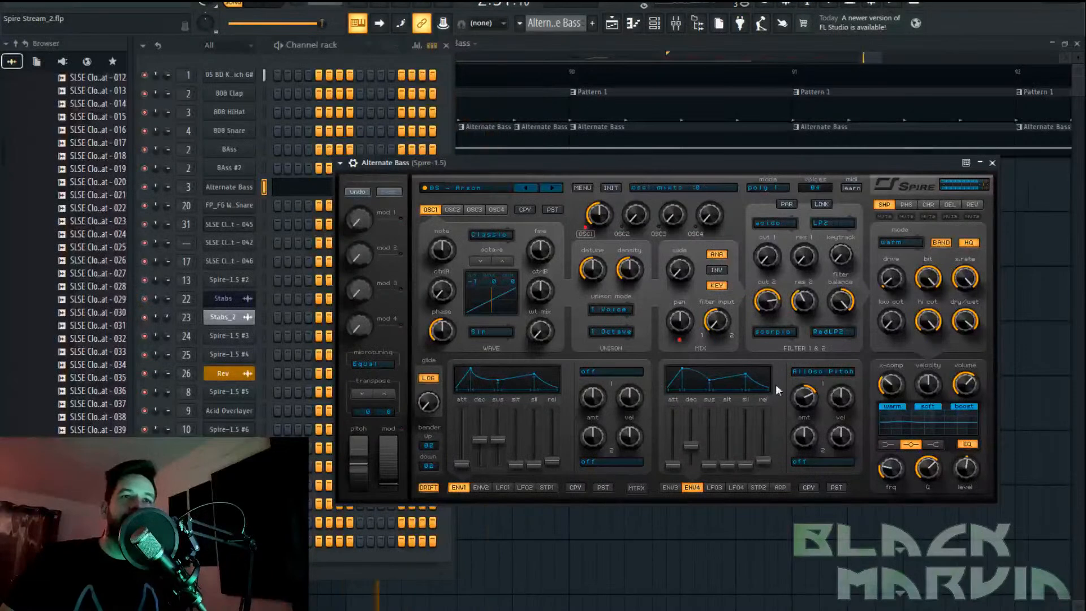
pyautogui.scroll(-3, 806, 405)
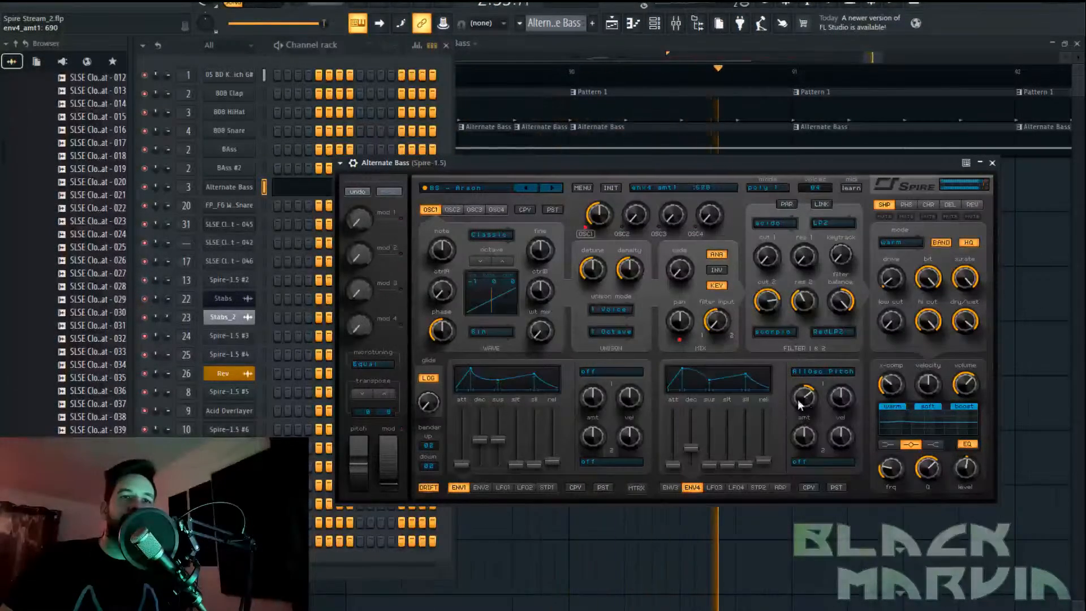
pyautogui.moveTo(691, 448); pyautogui.dragTo(692, 439)
pyautogui.press('space')
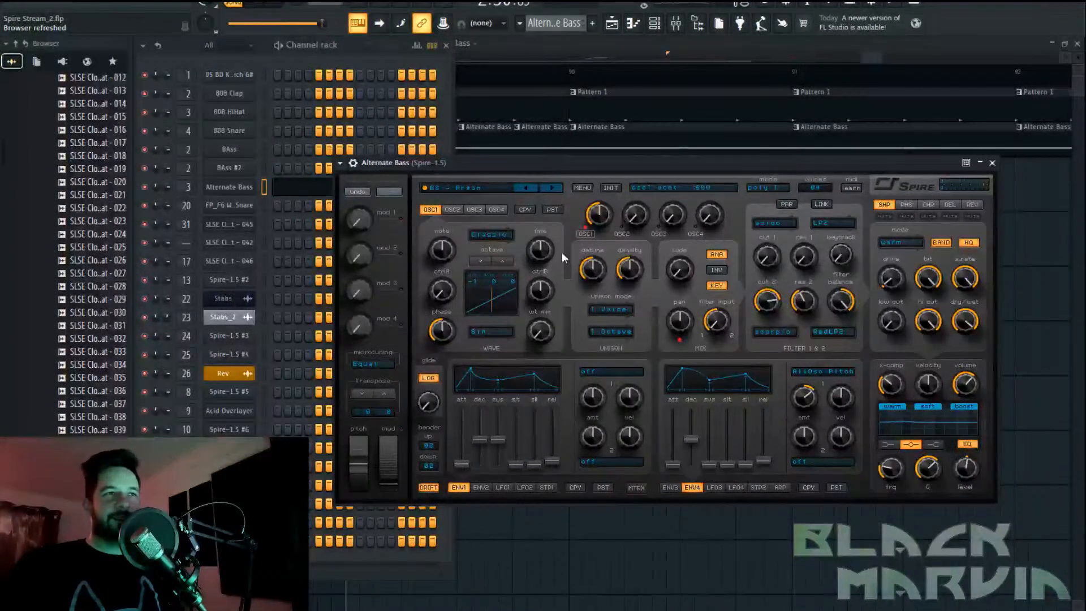
# Delete the Alternate Bass channel and return to the playlist
pyautogui.rightClick(246, 187)
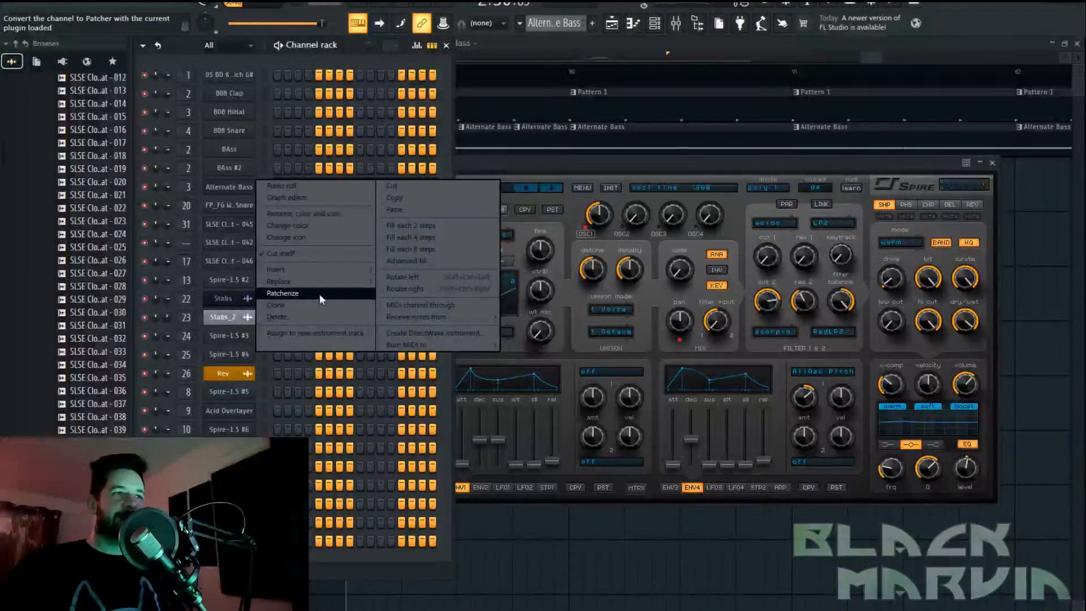
pyautogui.click(317, 316)
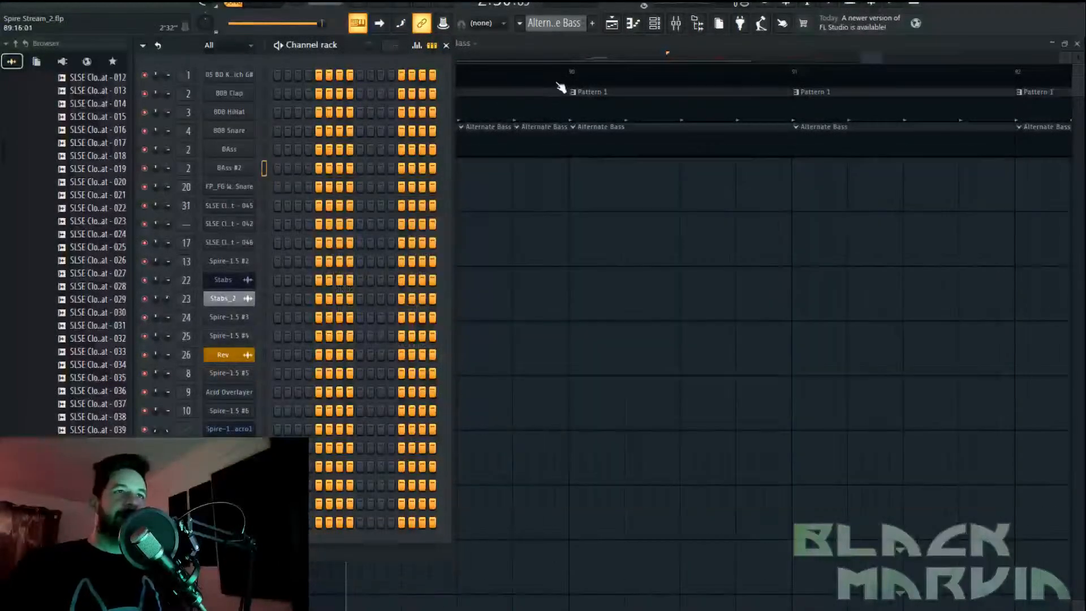
pyautogui.click(575, 62)
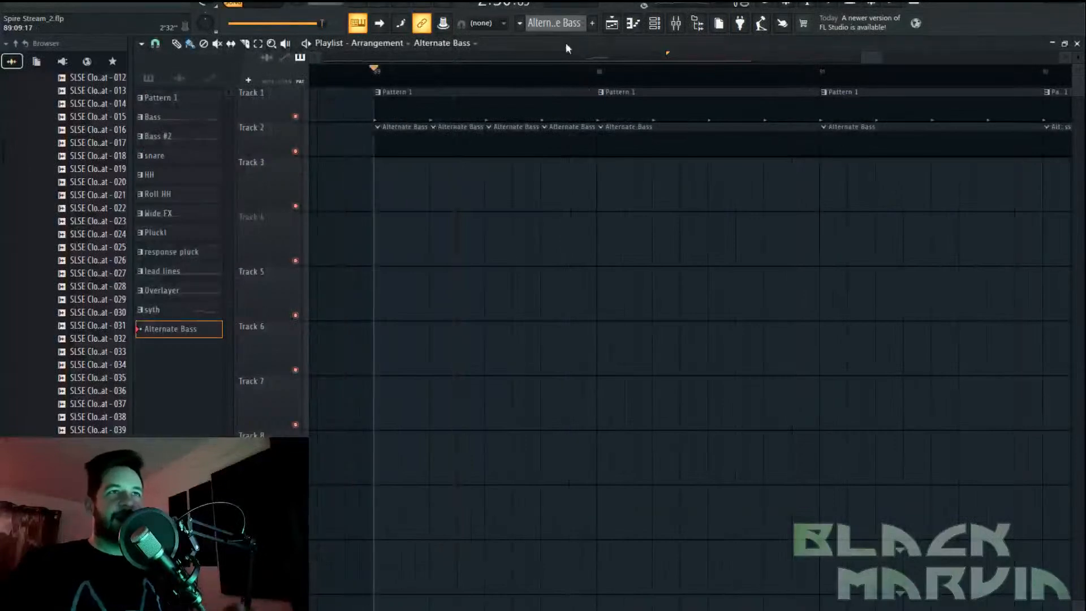
# Place a Bass #2 clip on track 3 at the start of bar 89 and play it
pyautogui.click(568, 24)
pyautogui.click(582, 80)
pyautogui.click(368, 186)
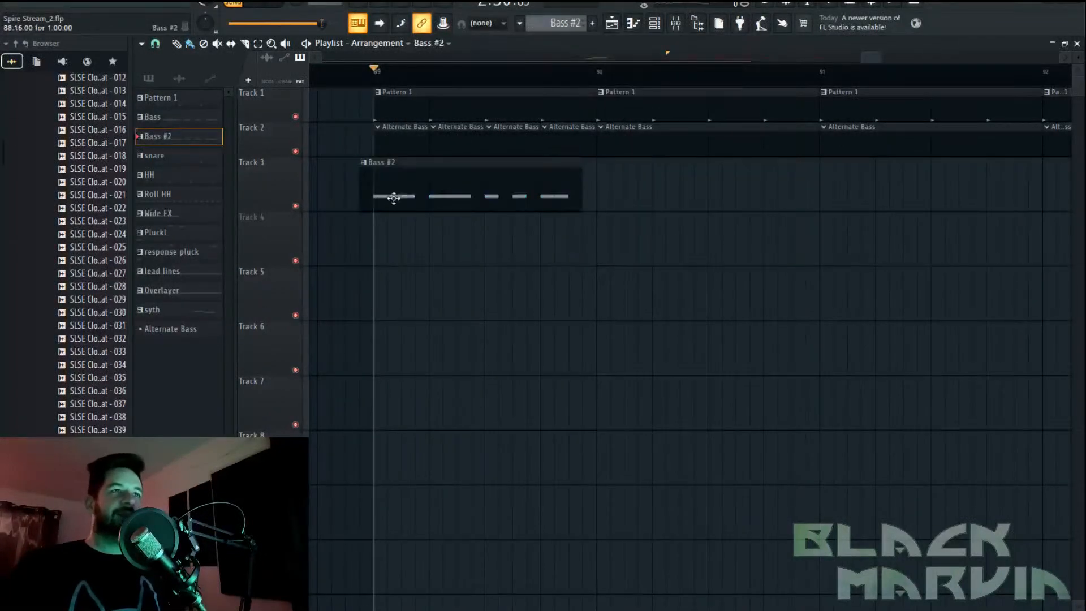
pyautogui.moveTo(481, 190); pyautogui.dragTo(487, 187)
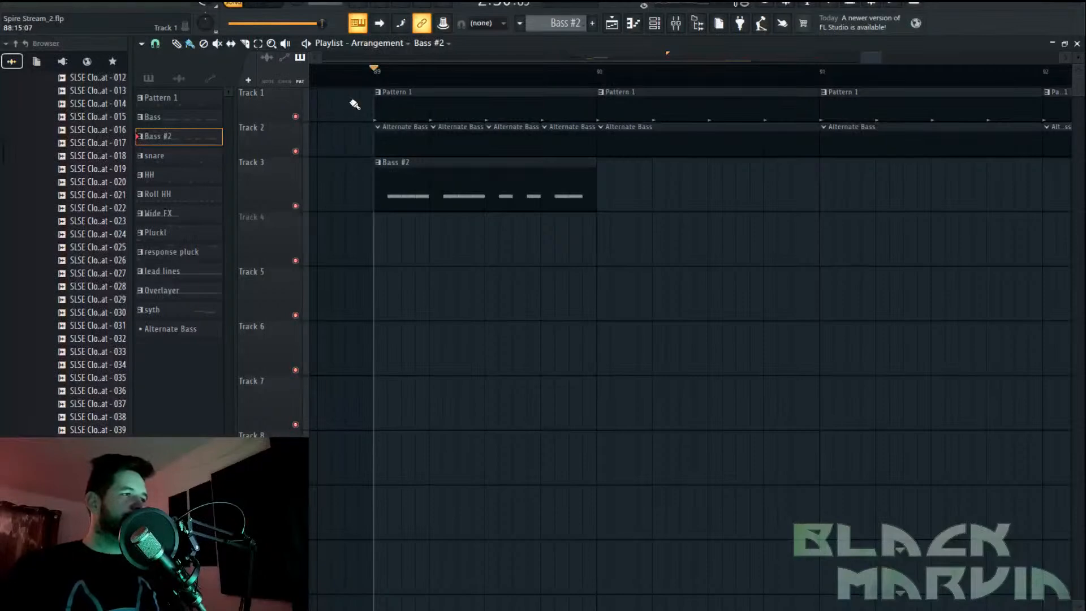
pyautogui.scroll(-3, 374, 73)
pyautogui.press('space')
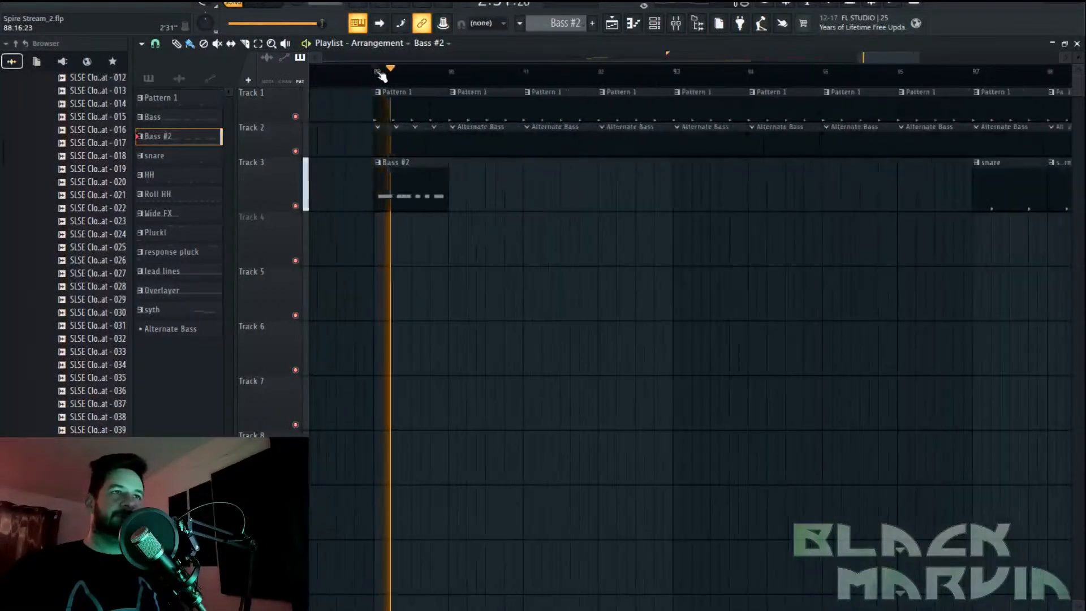
# Replace the Bass #2 clip on track 3 at bar 89 with a Bass clip and play it
pyautogui.rightClick(410, 192)
pyautogui.click(563, 23)
pyautogui.click(592, 43)
pyautogui.press('space')
pyautogui.click(386, 190)
pyautogui.press('space')
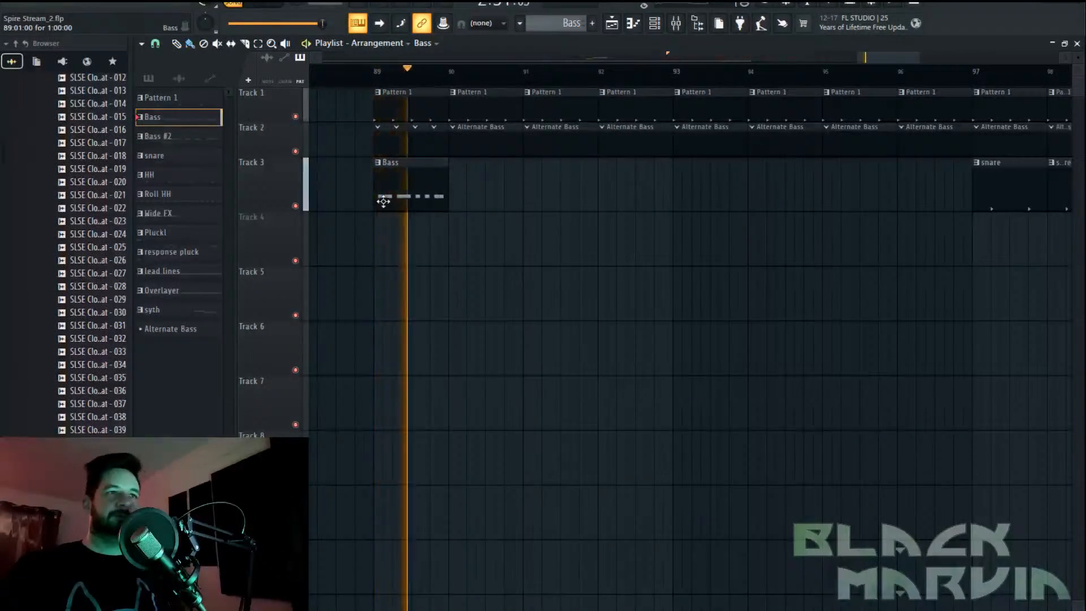
# Shorten the Bass clip to one beat and repeat it across bars 89 and 90 on track 3
pyautogui.moveTo(382, 195)
pyautogui.mouseDown()
pyautogui.moveTo(399, 195)
pyautogui.moveTo(391, 204)
pyautogui.moveTo(435, 186)
pyautogui.mouseUp()
pyautogui.press('space')
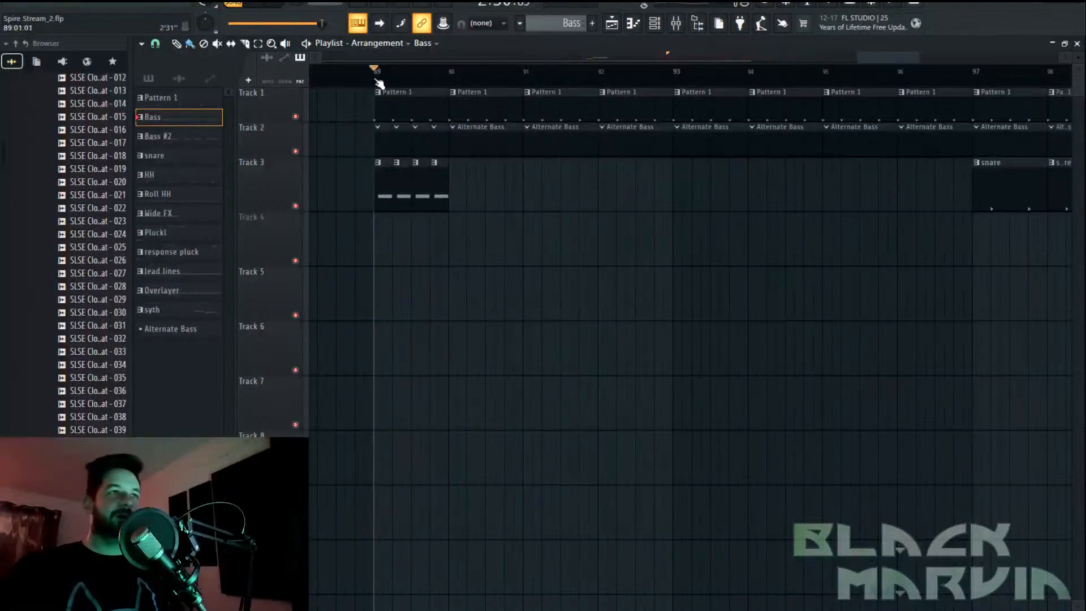
pyautogui.press('space')
pyautogui.moveTo(453, 189); pyautogui.dragTo(537, 187)
pyautogui.press('space')
pyautogui.scroll(5, 396, 162)
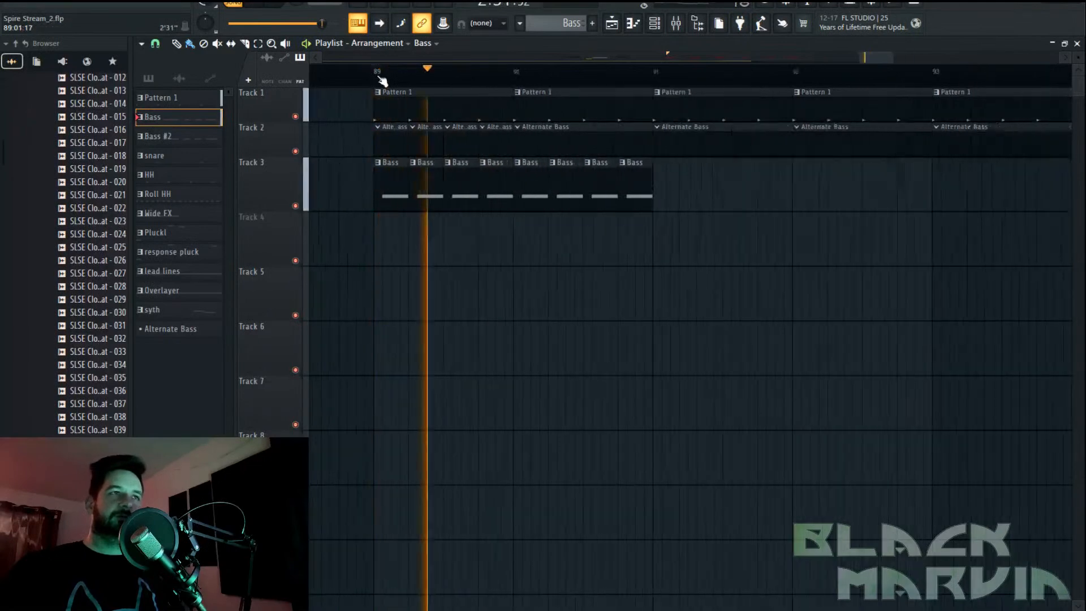
# Cut the repeated Bass clips down to a single longer clip starting just after bar 89 and play it
pyautogui.press('space')
pyautogui.press('space')
pyautogui.moveTo(422, 177); pyautogui.dragTo(475, 193)
pyautogui.press('space')
pyautogui.rightClick(498, 193)
pyautogui.rightClick(553, 198)
pyautogui.press('space')
pyautogui.press('space')
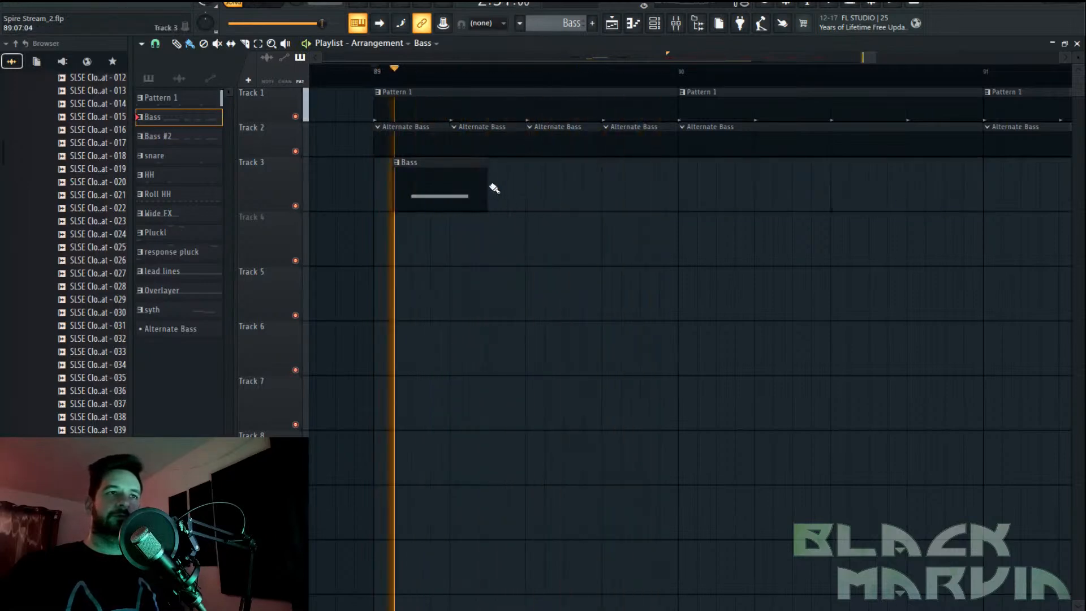
# Try a second Bass clip after the first and delete both Bass clips from track 3
pyautogui.click(494, 187)
pyautogui.press('space')
pyautogui.rightClick(560, 190)
pyautogui.rightClick(435, 195)
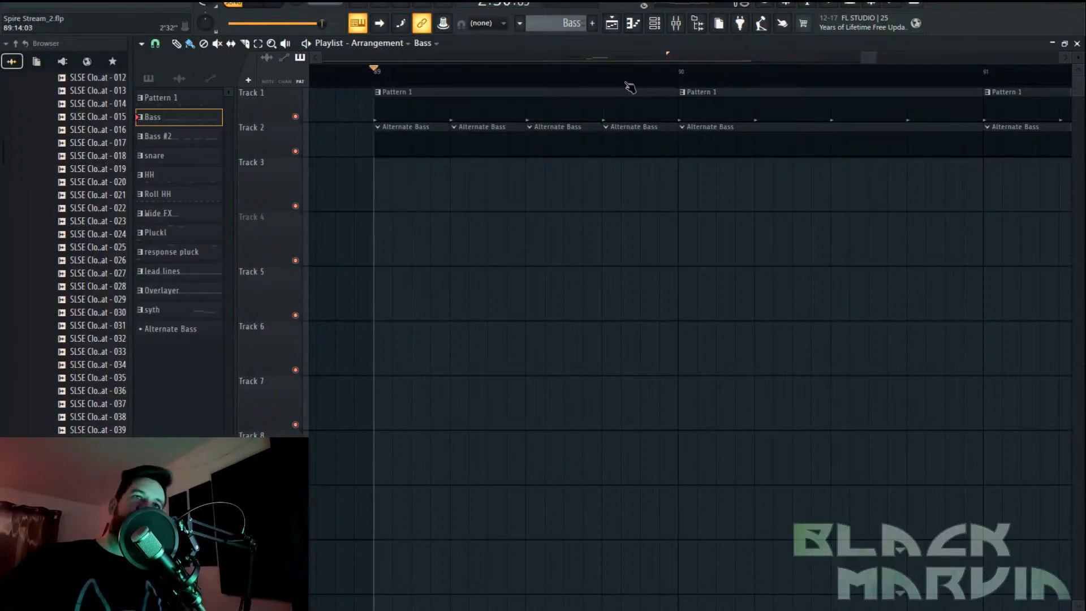
pyautogui.scroll(-5, 630, 87)
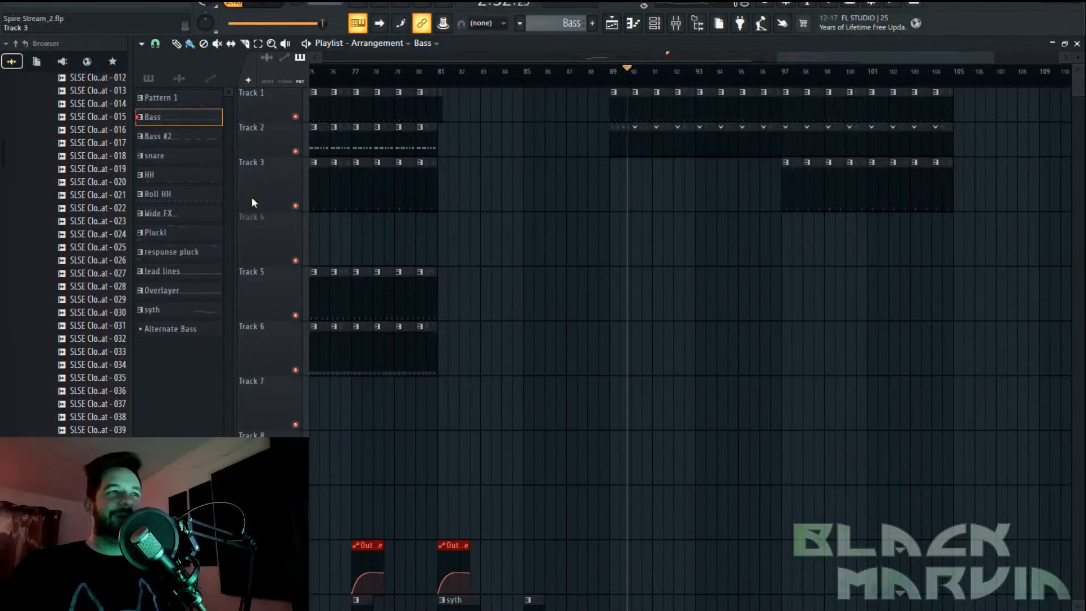
pyautogui.scroll(-3, 252, 200)
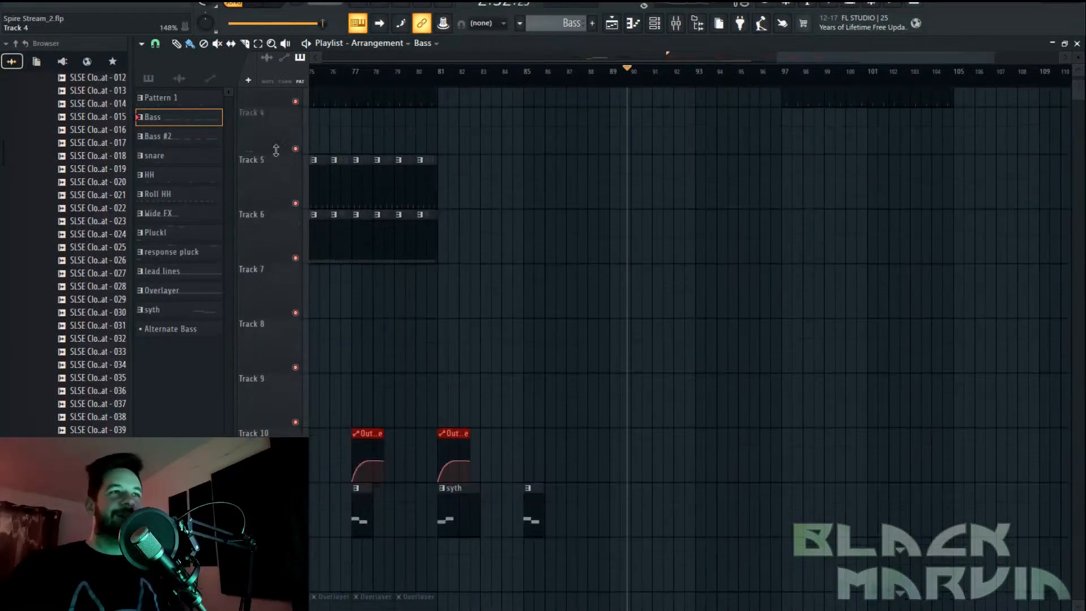
pyautogui.scroll(3, 651, 192)
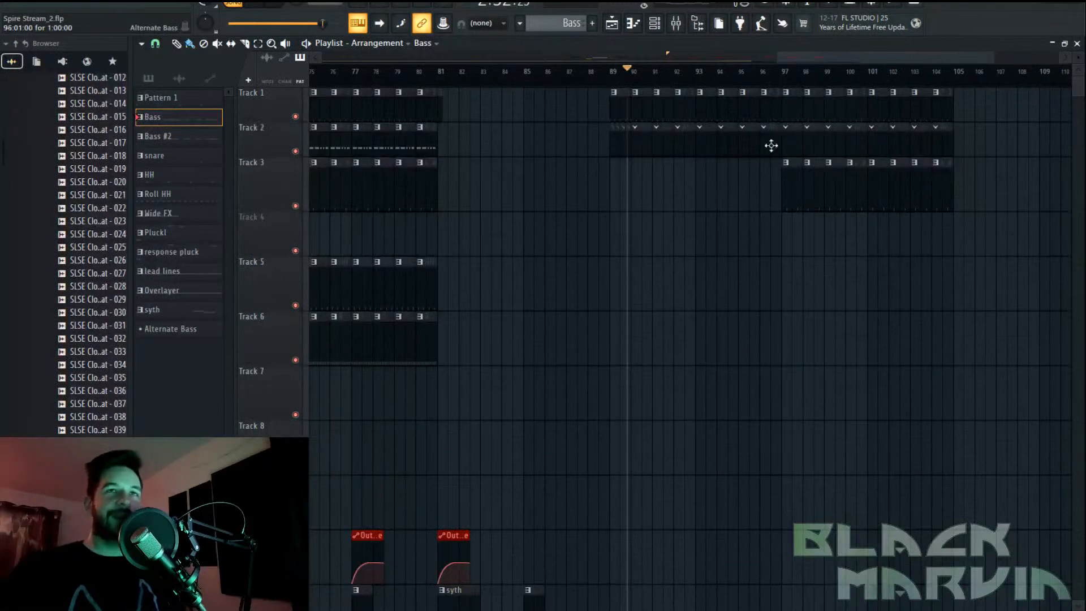
pyautogui.scroll(2, 816, 85)
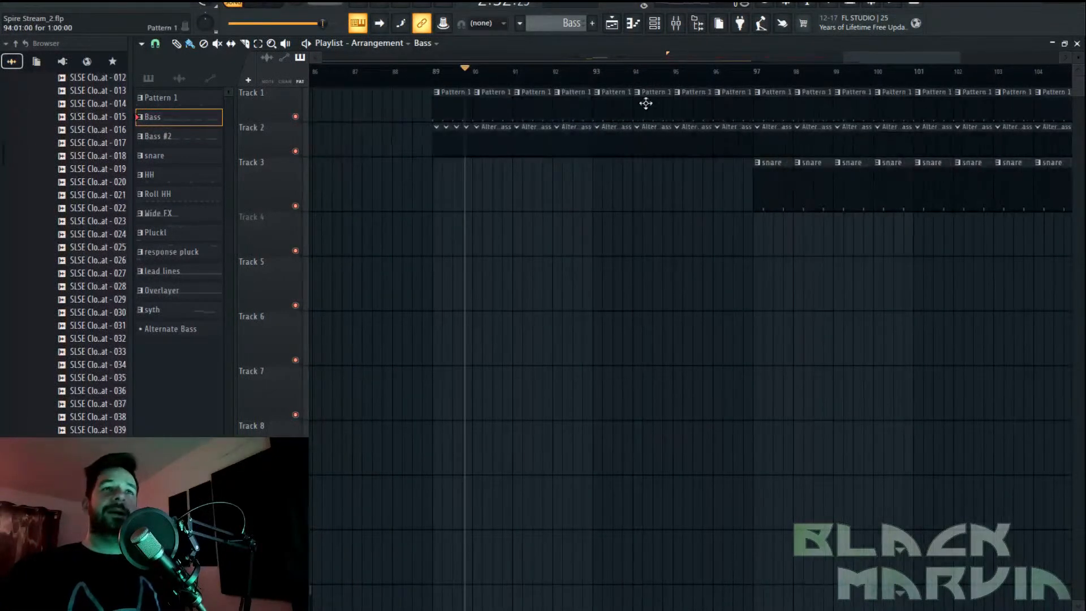
pyautogui.scroll(-2, 648, 90)
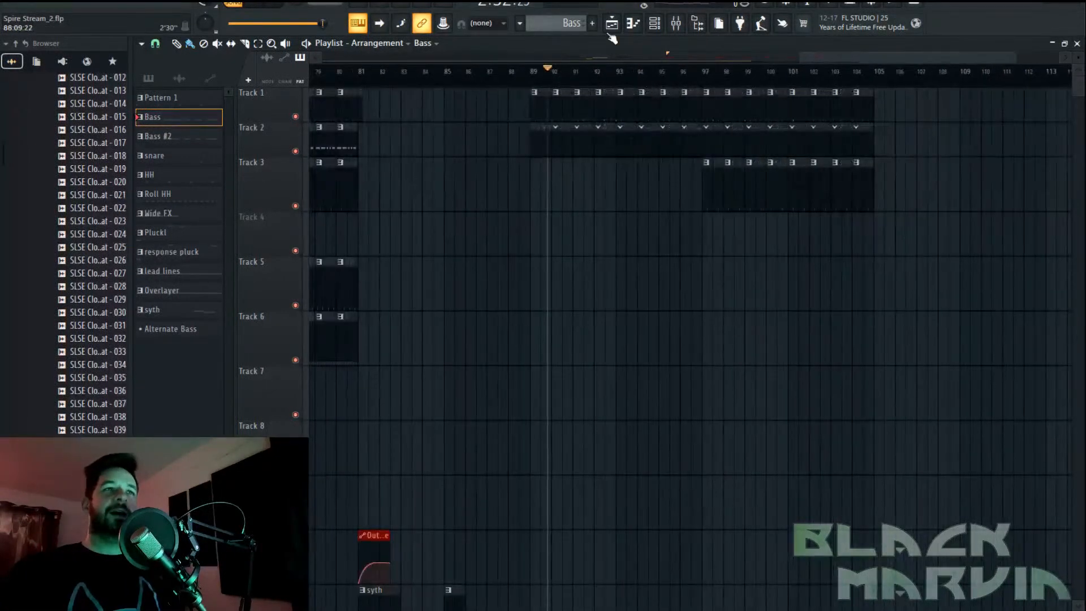
pyautogui.click(569, 25)
pyautogui.click(590, 50)
pyautogui.click(529, 207)
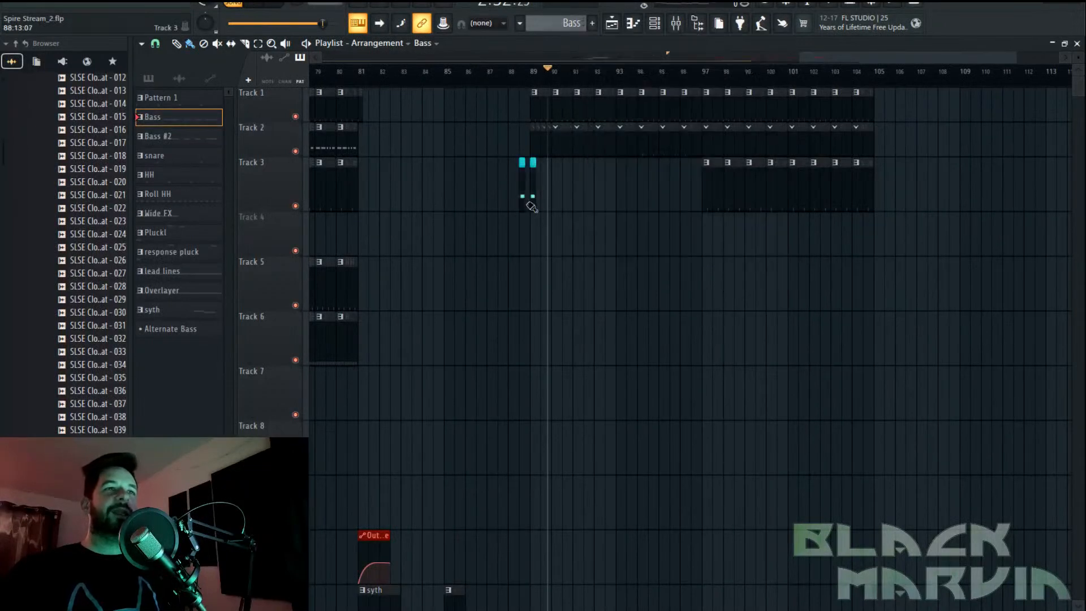
# Place four short offbeat Bass clips on track 3 across bar 89, one per beat, and play them
pyautogui.scroll(4, 548, 84)
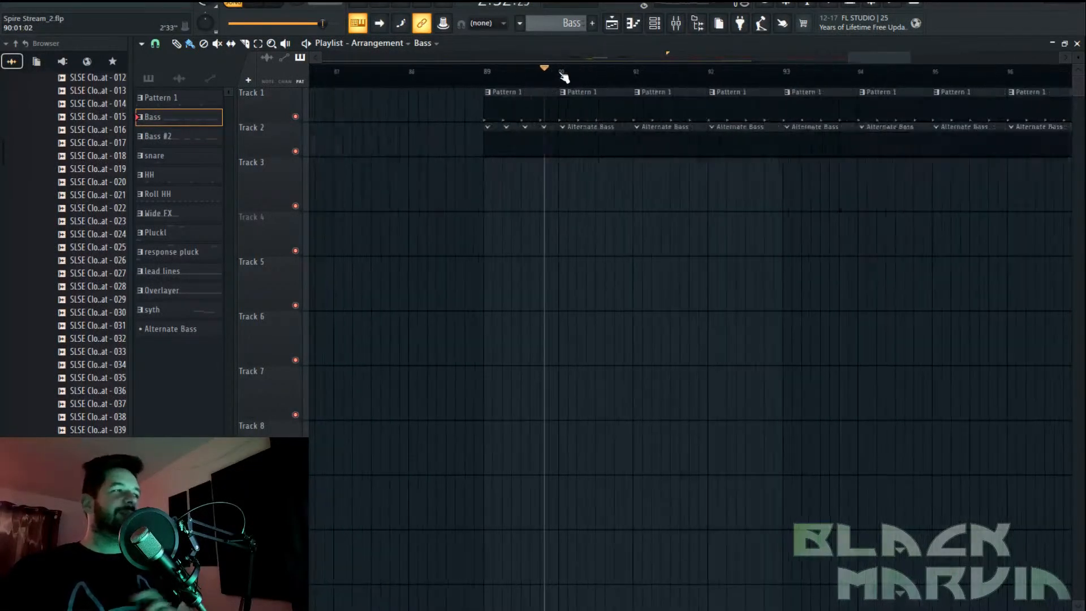
pyautogui.click(495, 189)
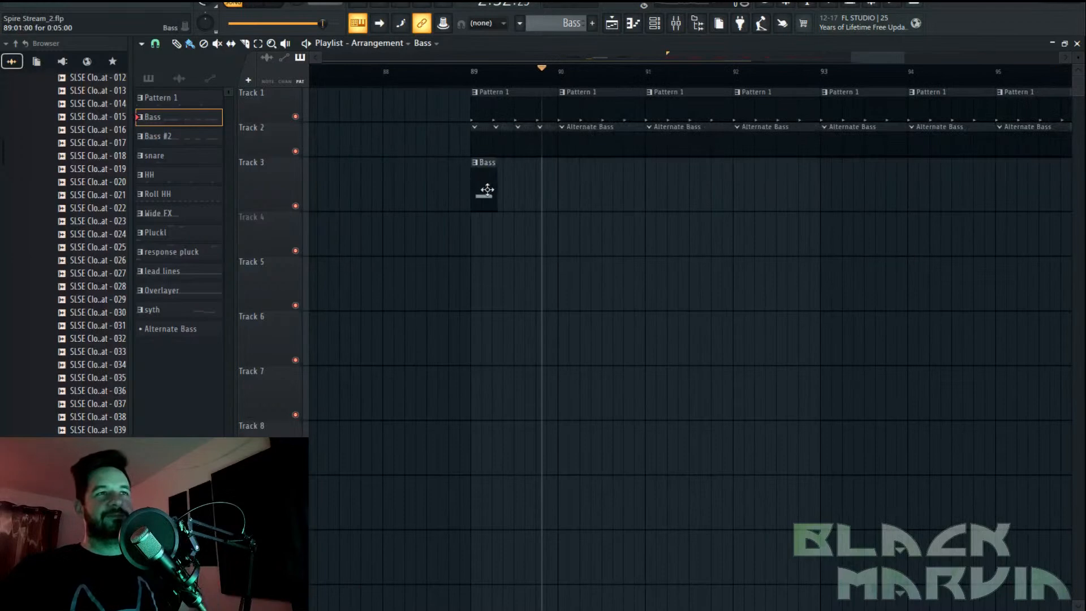
pyautogui.scroll(2, 487, 78)
pyautogui.moveTo(493, 193); pyautogui.dragTo(541, 182)
pyautogui.click(590, 189)
pyautogui.click(662, 187)
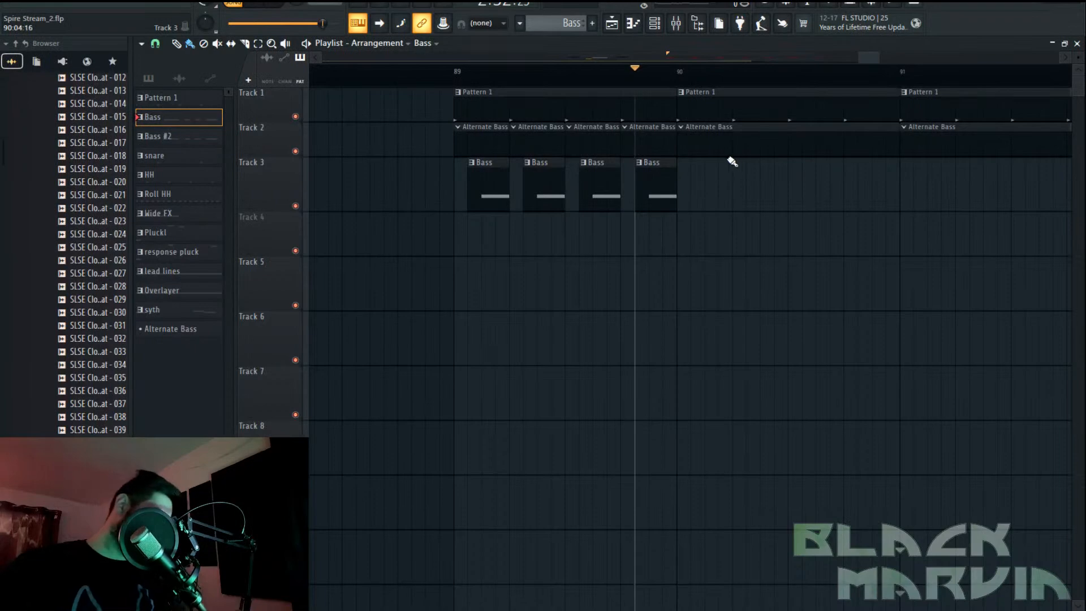
pyautogui.click(452, 78)
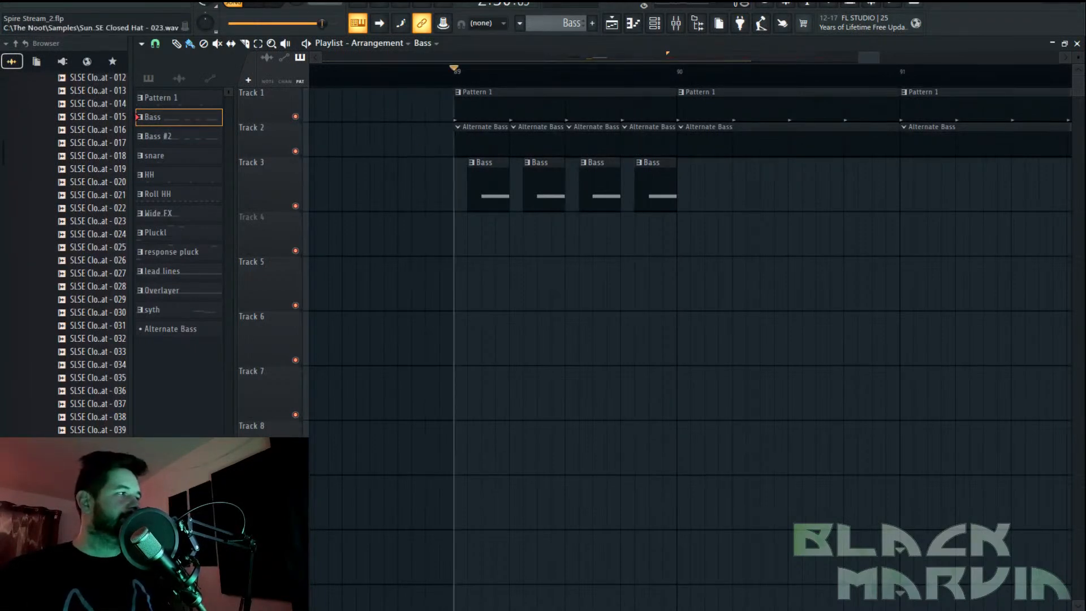
pyautogui.click(246, 6)
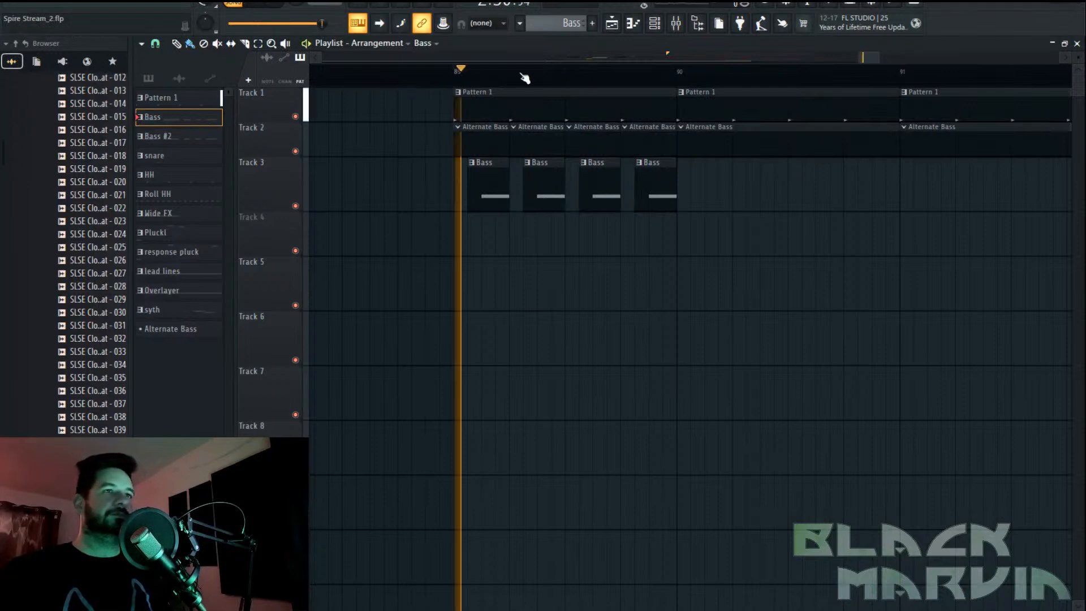
# Continue the one-per-beat Bass clips on track 3 through the end of bar 90
pyautogui.scroll(-2, 660, 146)
pyautogui.moveTo(678, 186); pyautogui.dragTo(718, 187)
pyautogui.press('space')
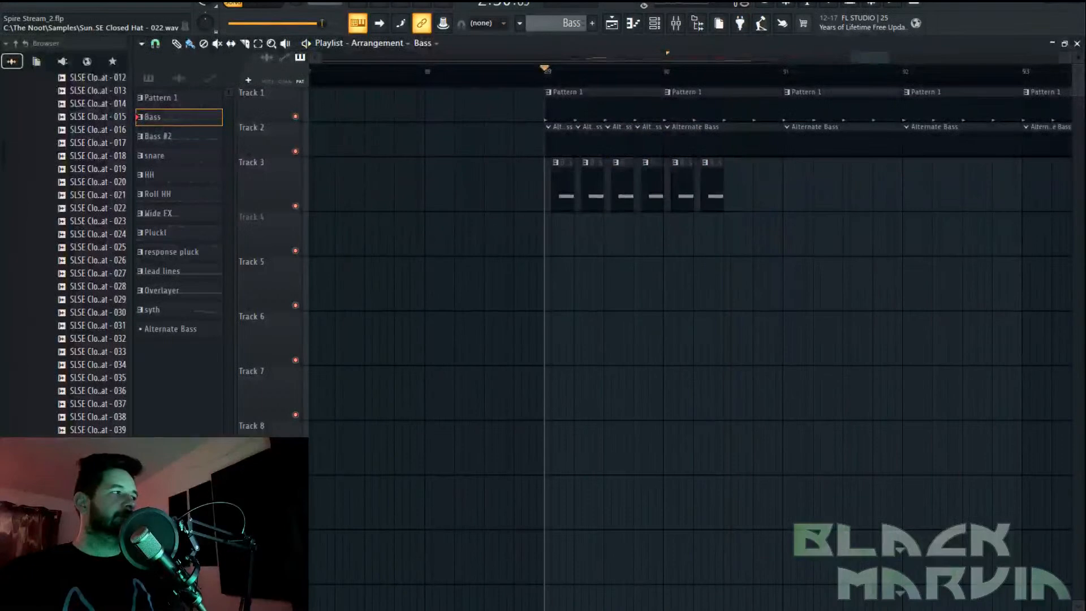
pyautogui.scroll(-2, 774, 82)
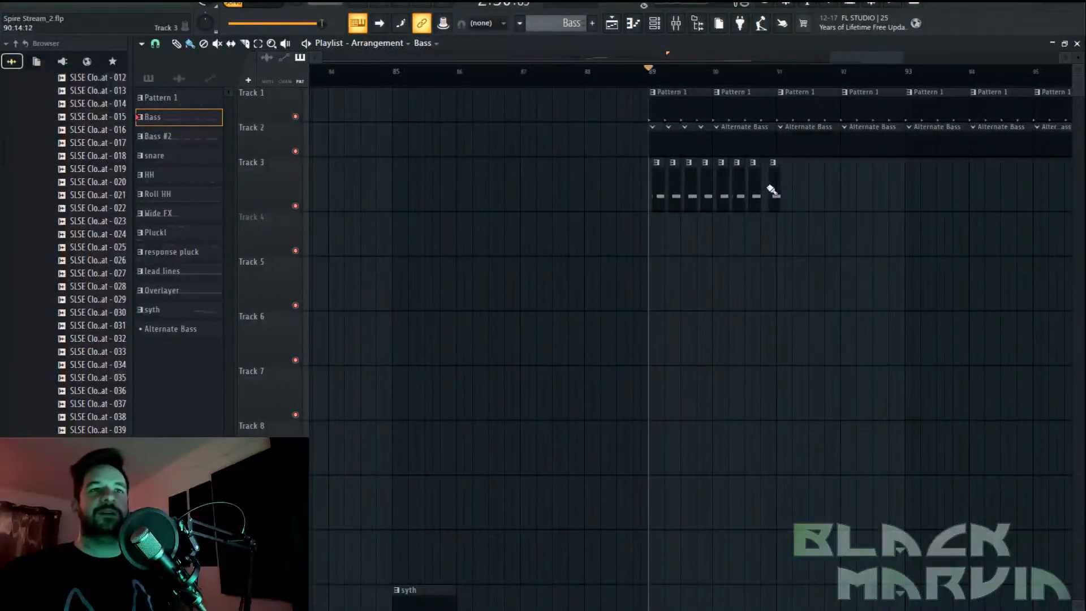
pyautogui.scroll(3, 761, 79)
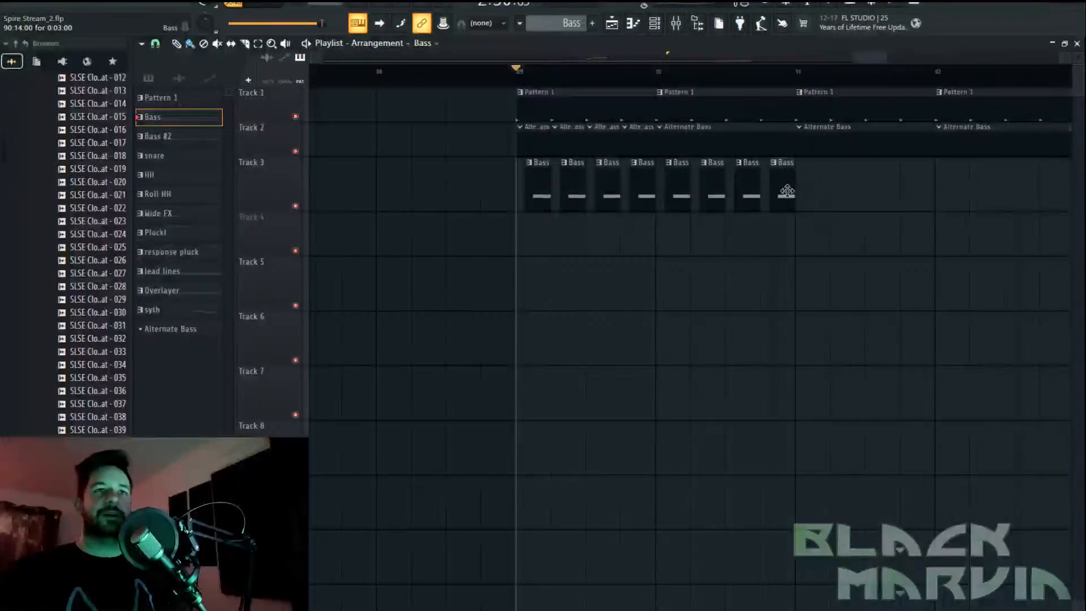
# Duplicate the Bass clips of bars 89 and 90 along track 3 until they fill it through bar 96, checking the playback
pyautogui.moveTo(848, 192); pyautogui.dragTo(501, 213)
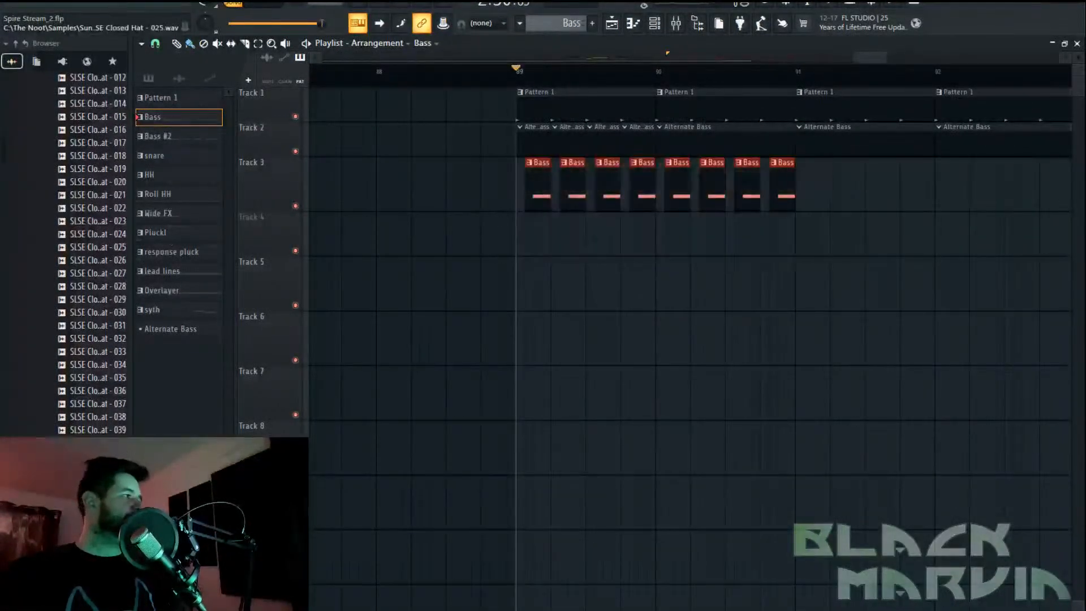
pyautogui.click(523, 70)
pyautogui.press('space')
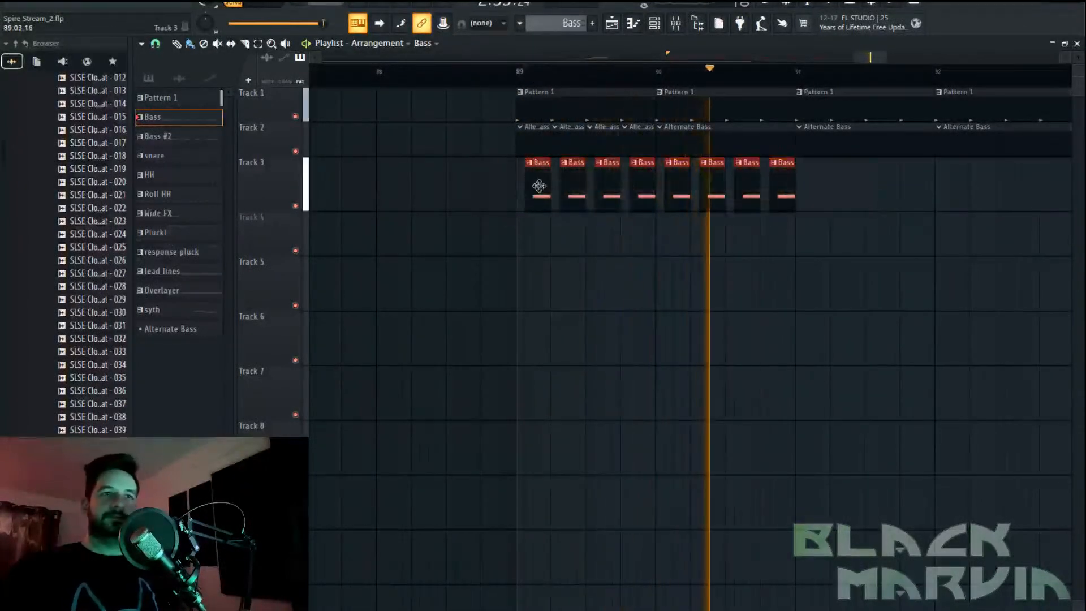
pyautogui.keyDown('shift'); pyautogui.moveTo(538, 186); pyautogui.dragTo(813, 188); pyautogui.keyUp('shift')
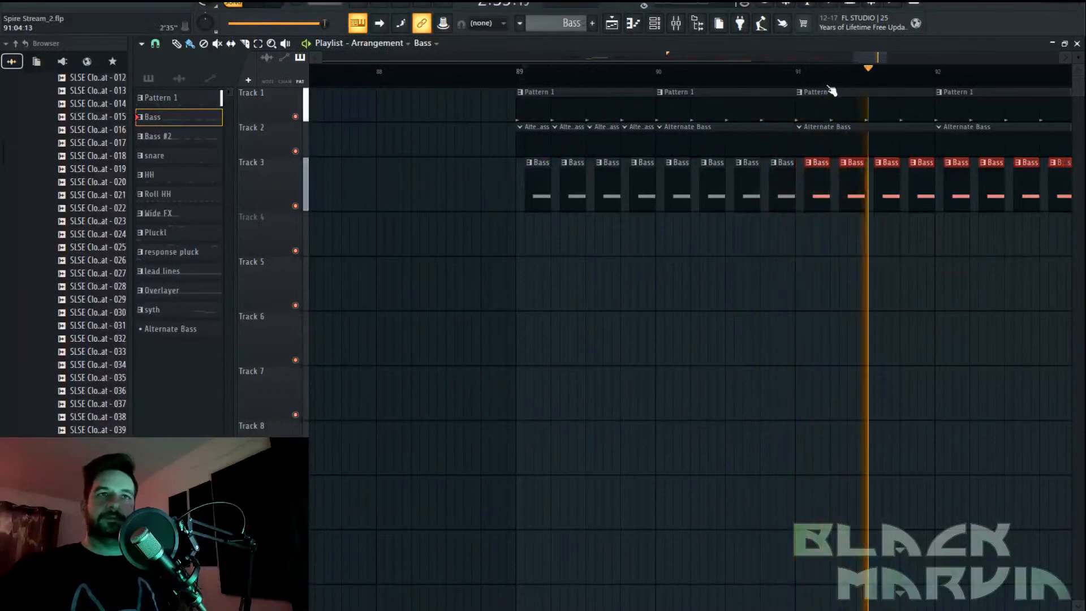
pyautogui.scroll(-3, 840, 86)
pyautogui.press('space')
pyautogui.press('space')
pyautogui.keyDown('ctrl'); pyautogui.moveTo(880, 210); pyautogui.dragTo(778, 192); pyautogui.keyUp('ctrl')
# Add snare clips to track 4 across bars 89 to 96 and move the track 3 snare clips down to track 4 from bar 97
pyautogui.click(1009, 185)
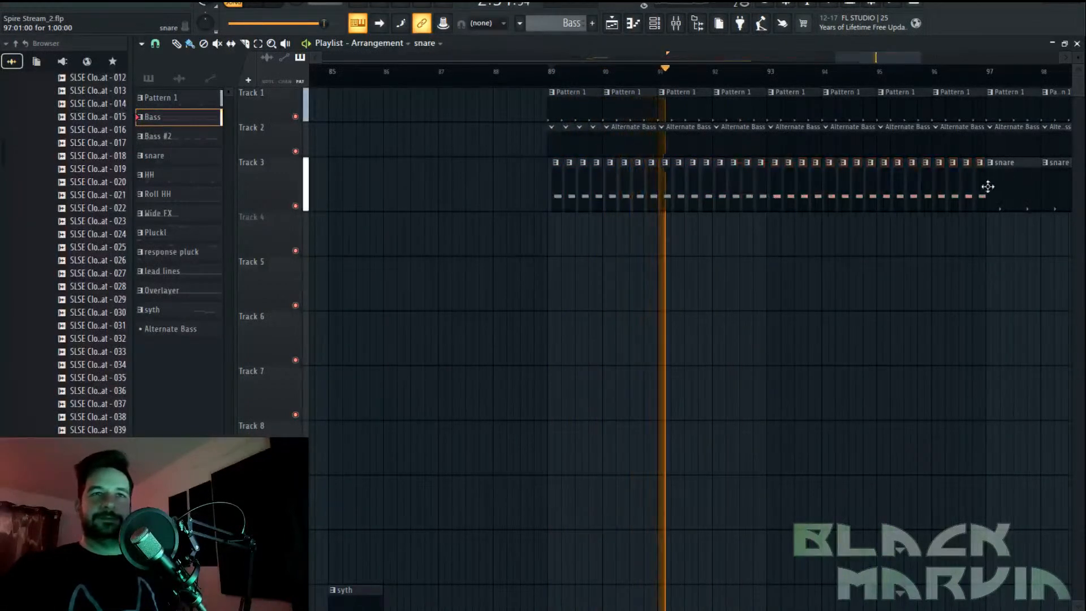
pyautogui.moveTo(552, 245); pyautogui.dragTo(938, 235)
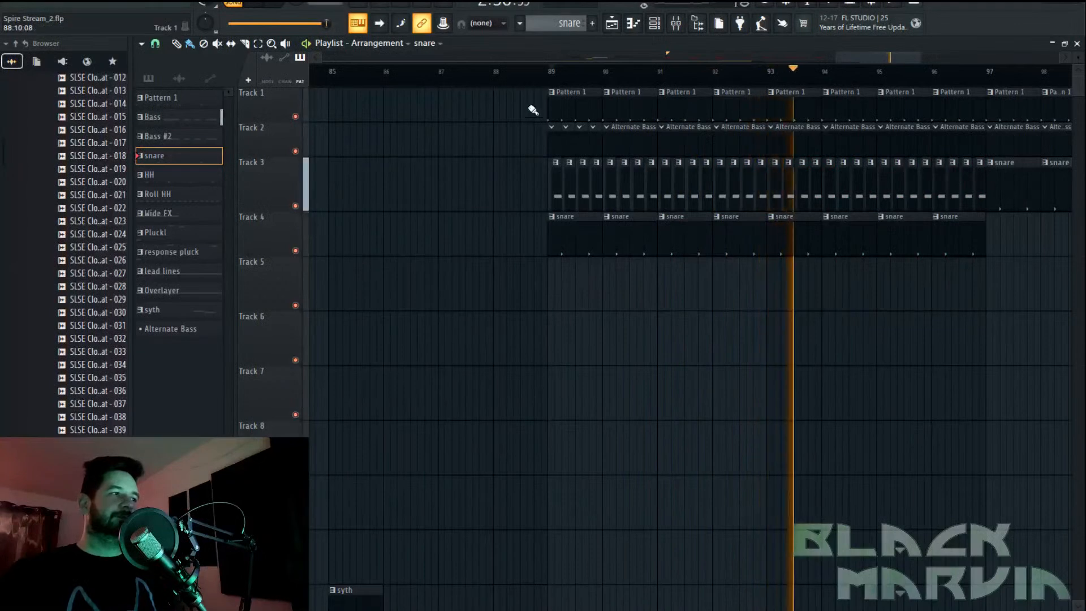
pyautogui.scroll(-3, 826, 75)
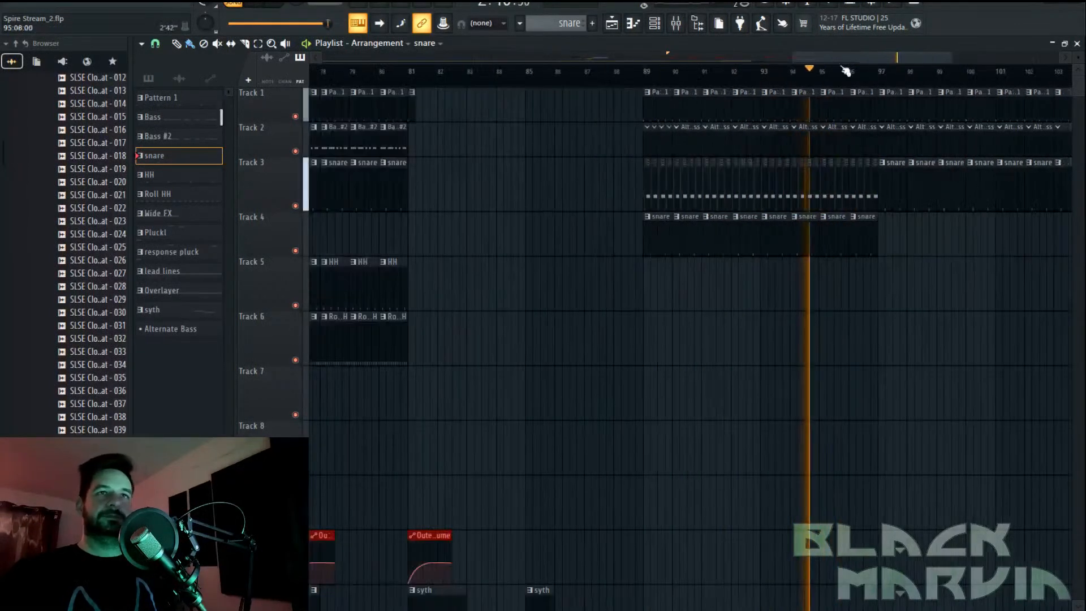
pyautogui.moveTo(871, 61); pyautogui.dragTo(880, 61)
pyautogui.moveTo(771, 185)
pyautogui.mouseDown()
pyautogui.moveTo(957, 194)
pyautogui.moveTo(764, 255)
pyautogui.moveTo(967, 241)
pyautogui.mouseUp()
pyautogui.press('space')
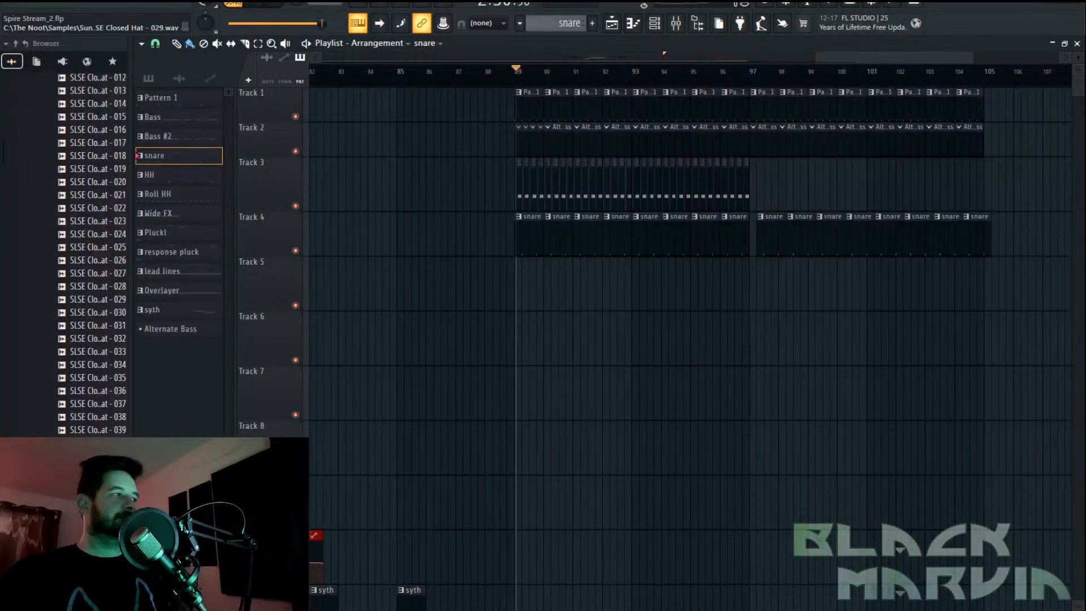
pyautogui.moveTo(1047, 253); pyautogui.dragTo(767, 233)
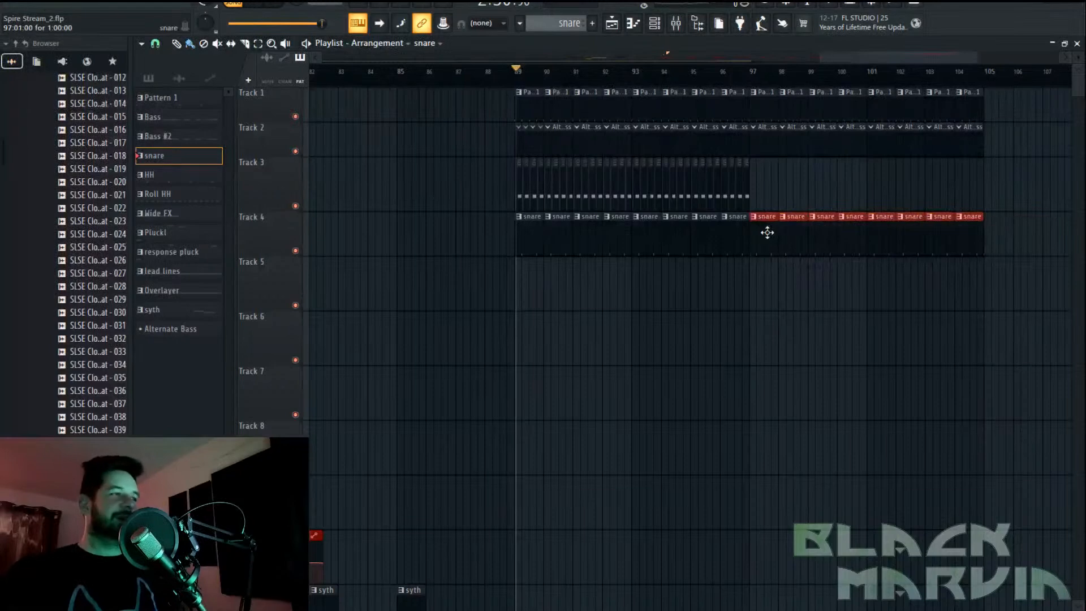
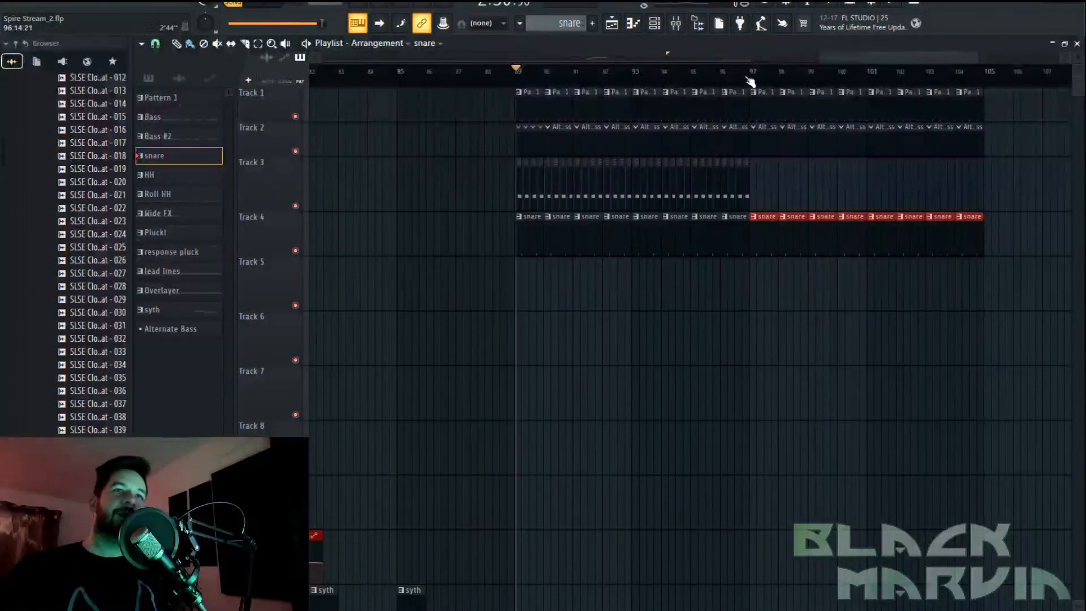
# Play the section from bar 89 to hear the Bass and snare clips together
pyautogui.scroll(-4, 766, 77)
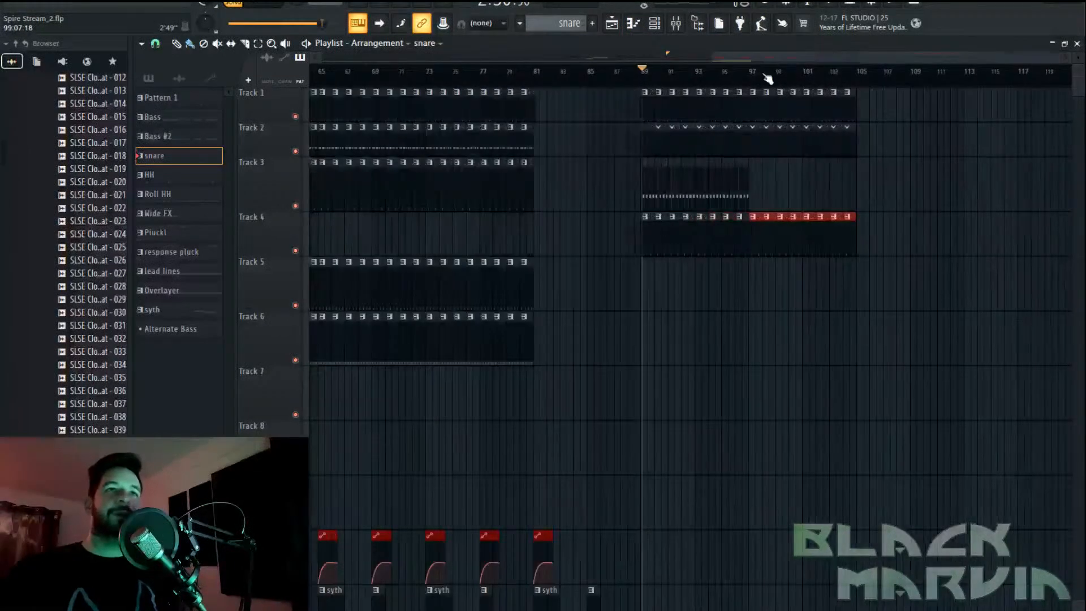
pyautogui.scroll(4, 768, 77)
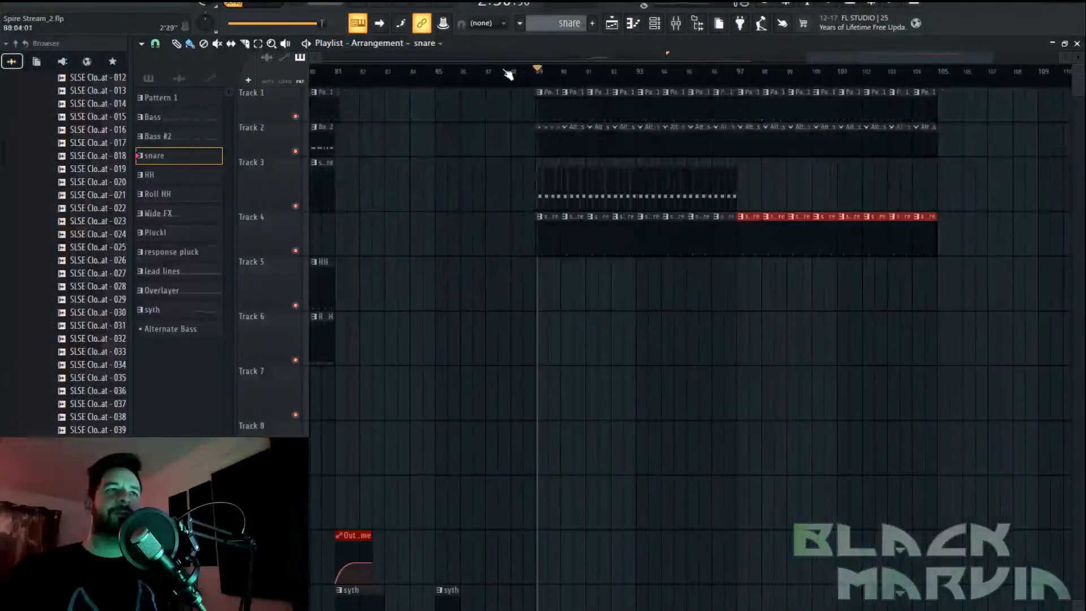
pyautogui.click(538, 78)
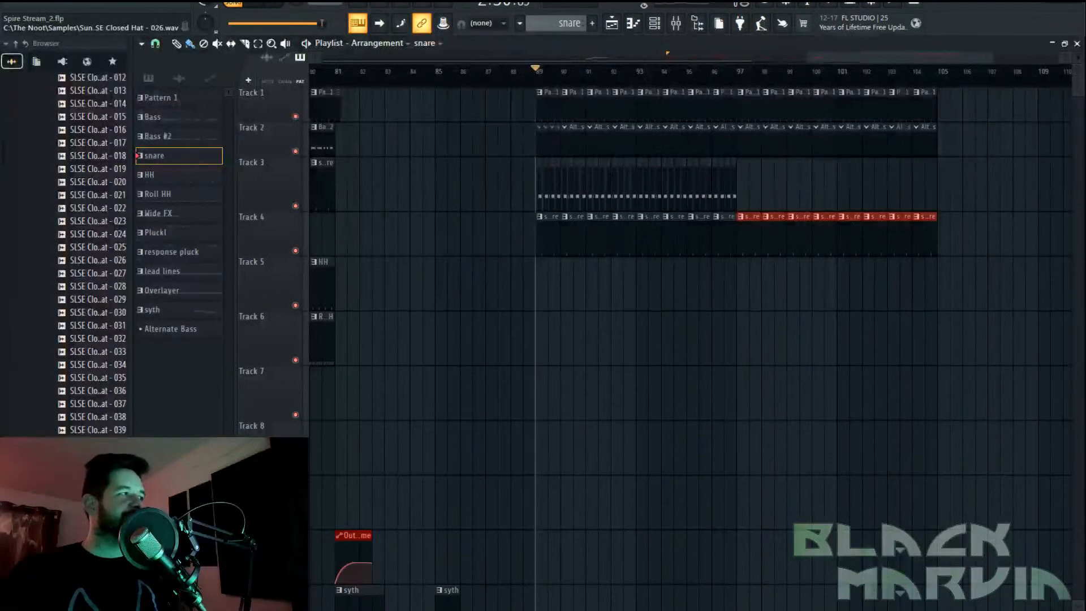
pyautogui.press('space')
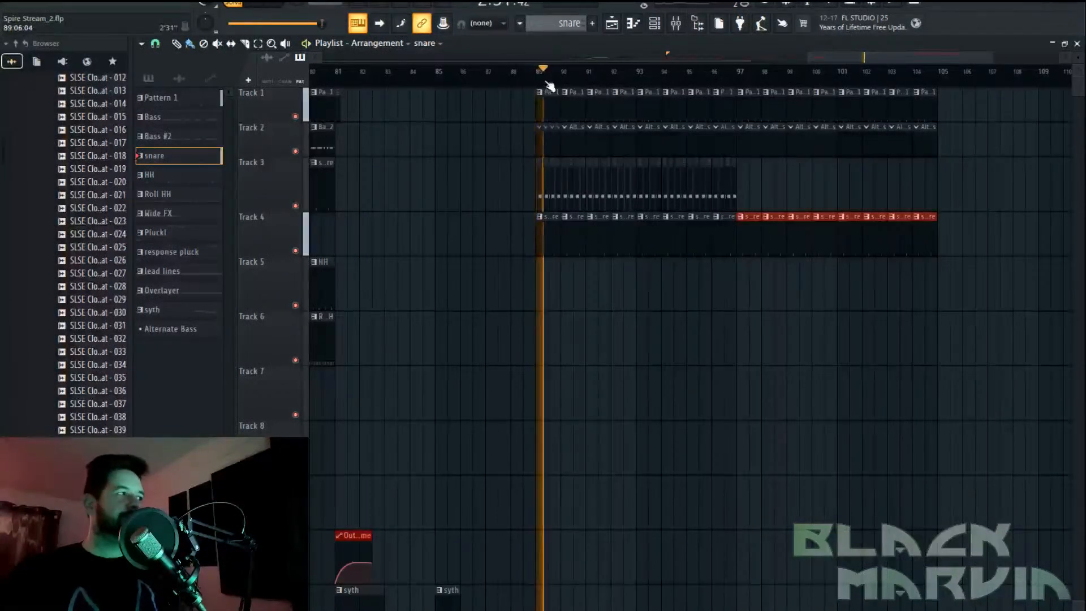
pyautogui.press('space')
# Leave the closed hat samples and look through the SLSE Open Hats samples in the browser
pyautogui.scroll(2, 553, 78)
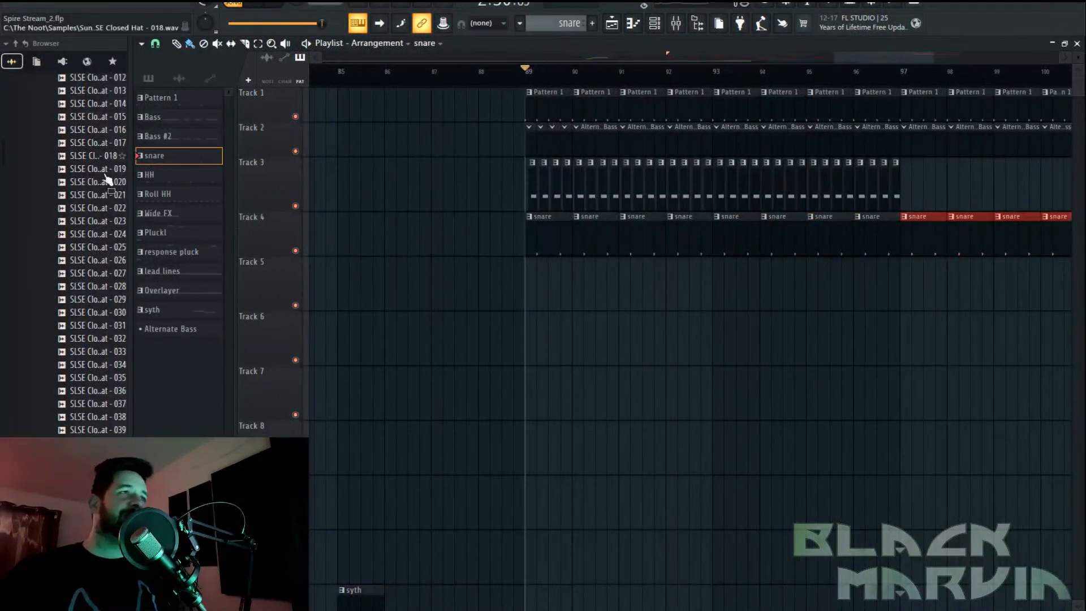
pyautogui.scroll(10, 110, 169)
pyautogui.click(69, 317)
pyautogui.scroll(-8, 71, 318)
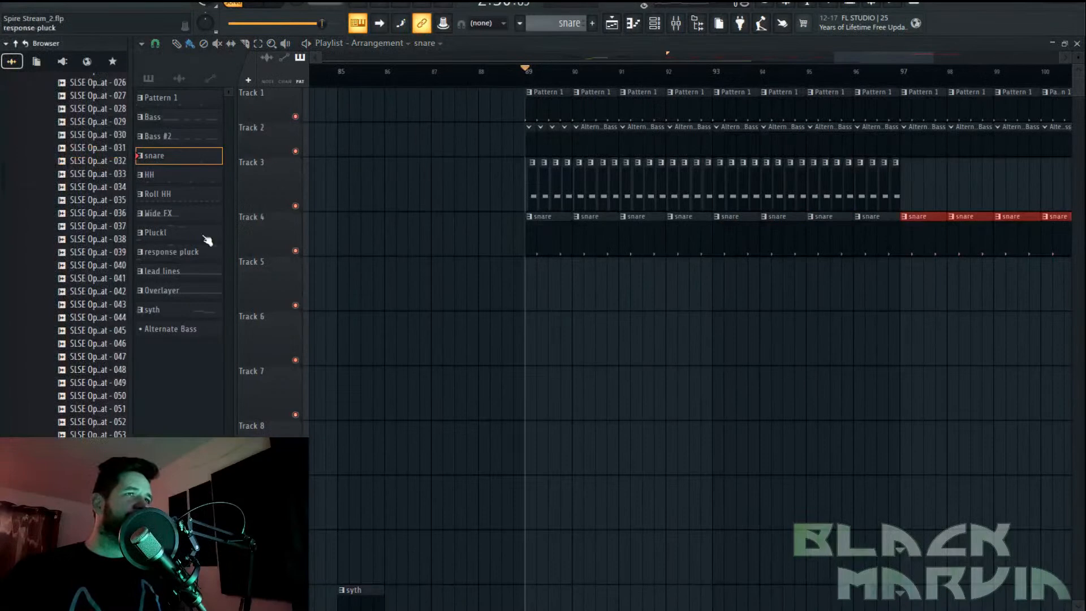
# Create a new pattern named zappy snare
pyautogui.click(592, 24)
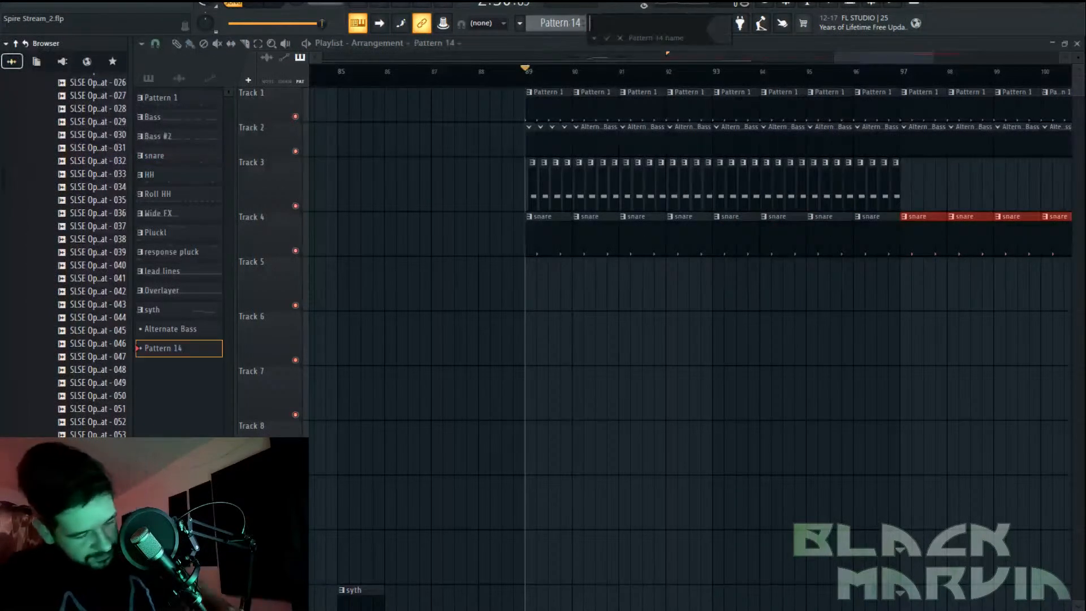
pyautogui.write('zappy')
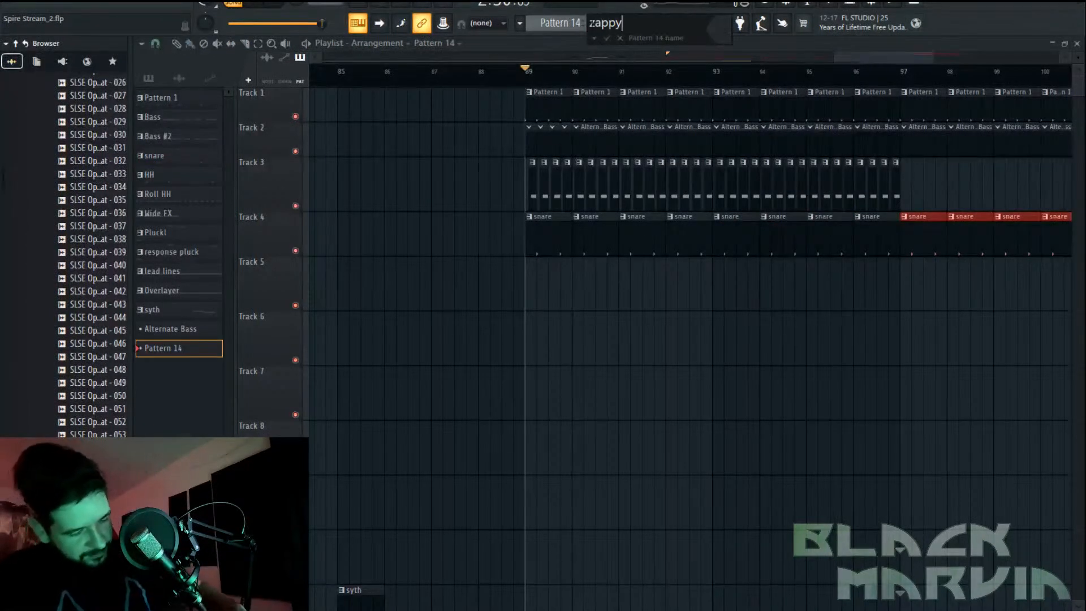
pyautogui.write(' snare')
pyautogui.press('Return')
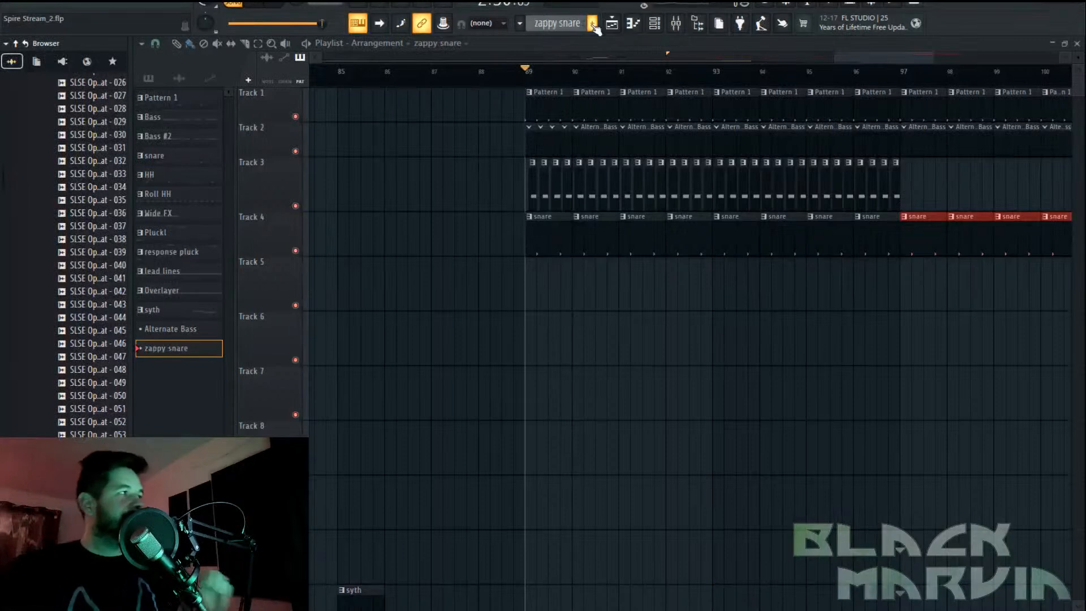
# Open the channel rack and the SLSE Percussions sample folder in the browser
pyautogui.click(658, 27)
pyautogui.scroll(-20, 105, 339)
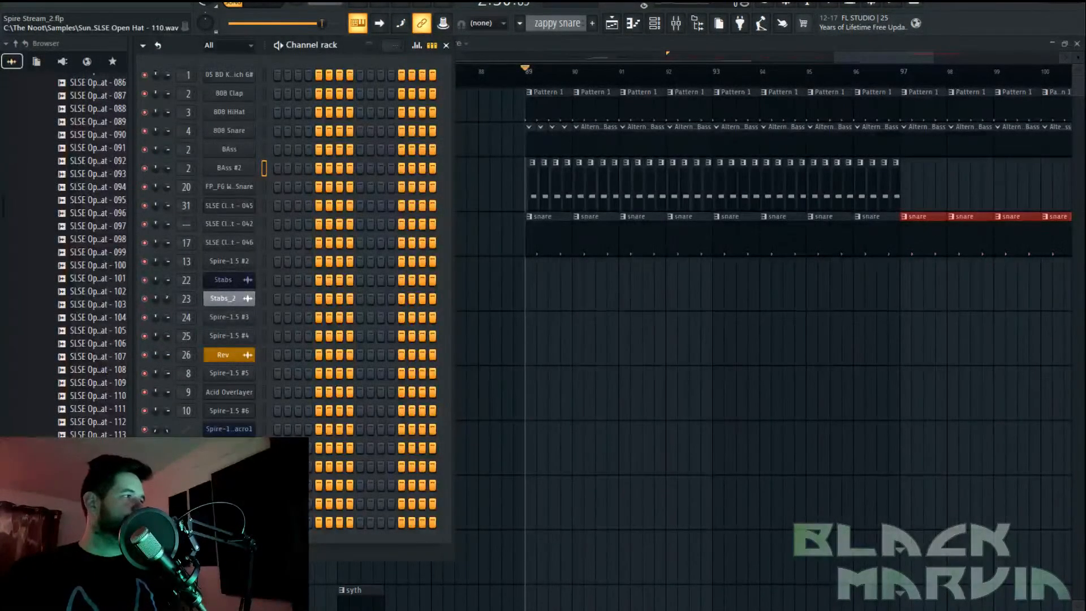
pyautogui.scroll(-12, 70, 336)
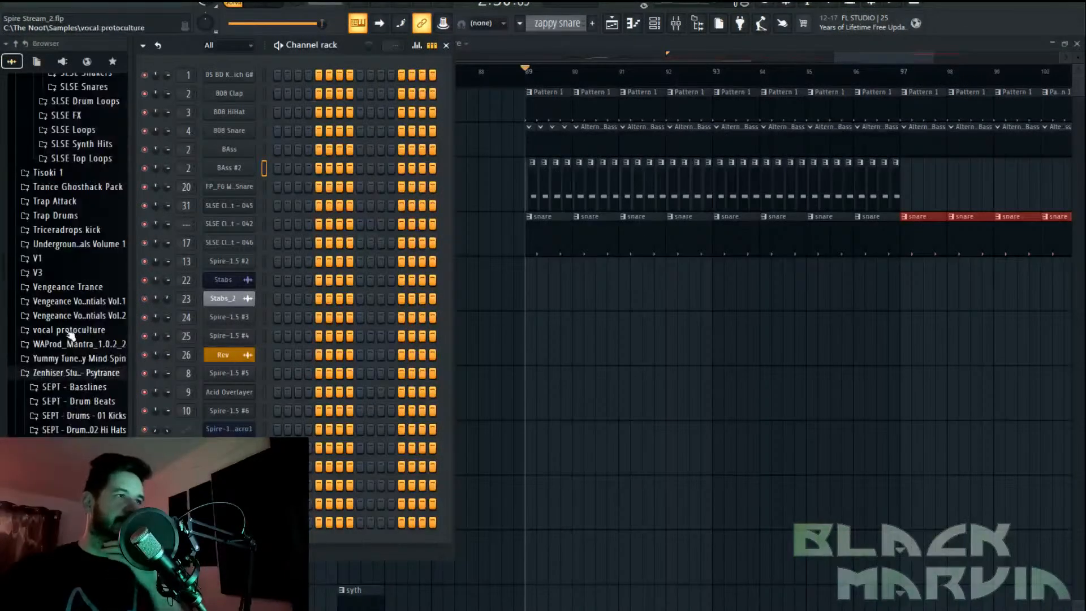
pyautogui.scroll(20, 85, 373)
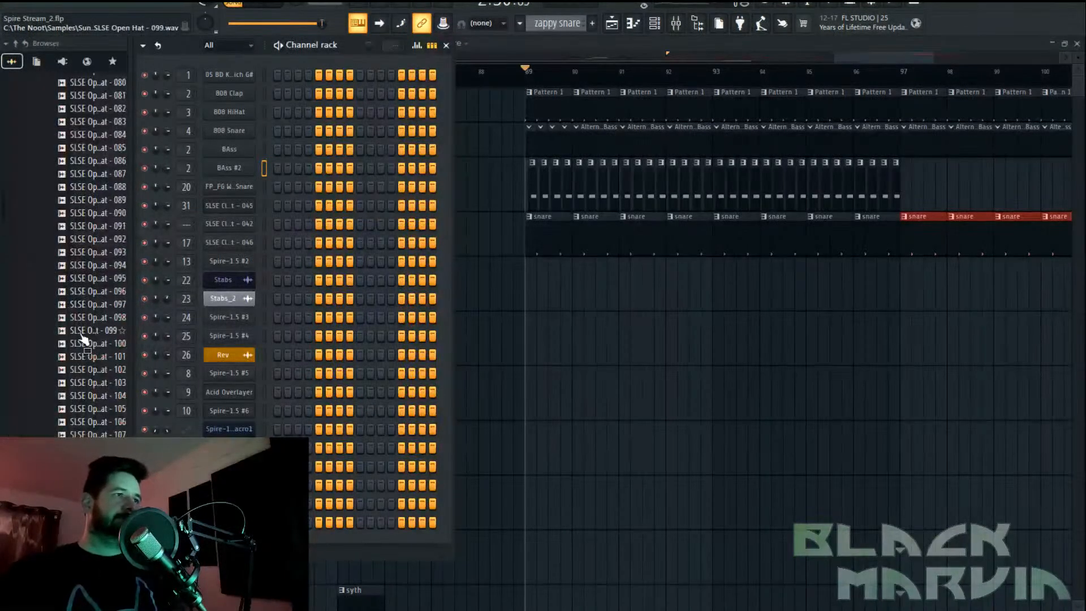
pyautogui.scroll(10, 83, 340)
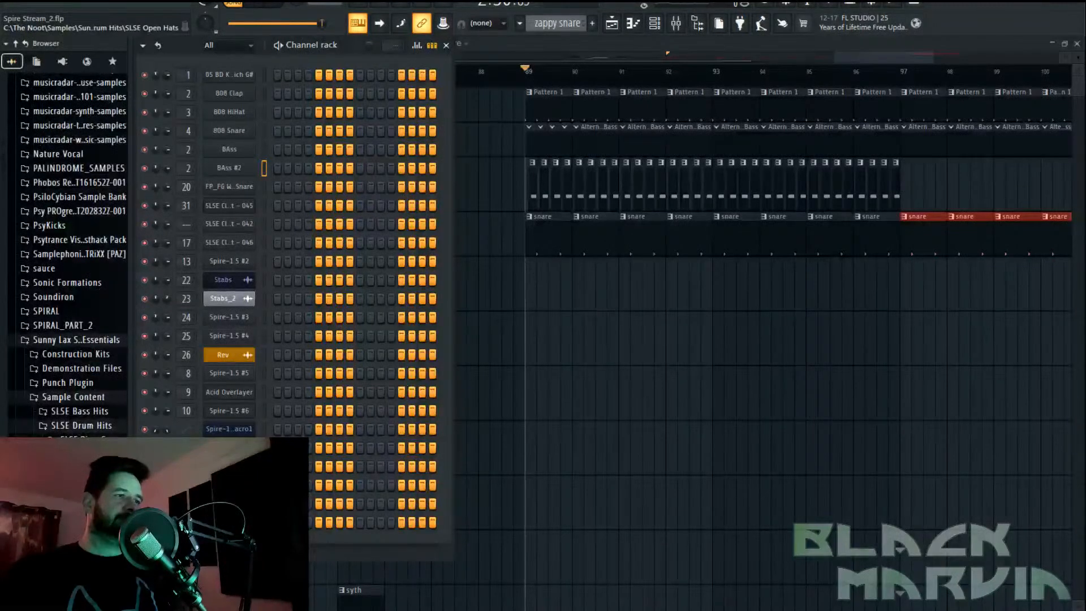
pyautogui.scroll(-11, 83, 340)
pyautogui.click(99, 385)
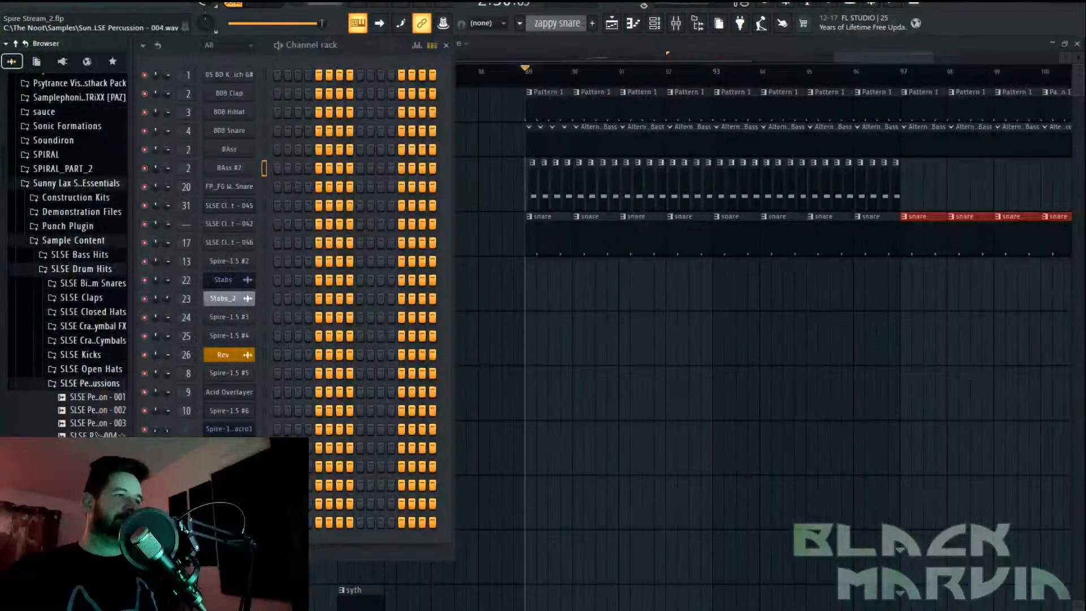
# Audition the percussion samples and add SLSE Percussion - 047 as a new channel with hits on beats 2 and 4
pyautogui.scroll(-20, 90, 408)
pyautogui.click(88, 413)
pyautogui.scroll(-8, 87, 396)
pyautogui.click(91, 372)
pyautogui.click(93, 387)
pyautogui.click(95, 373)
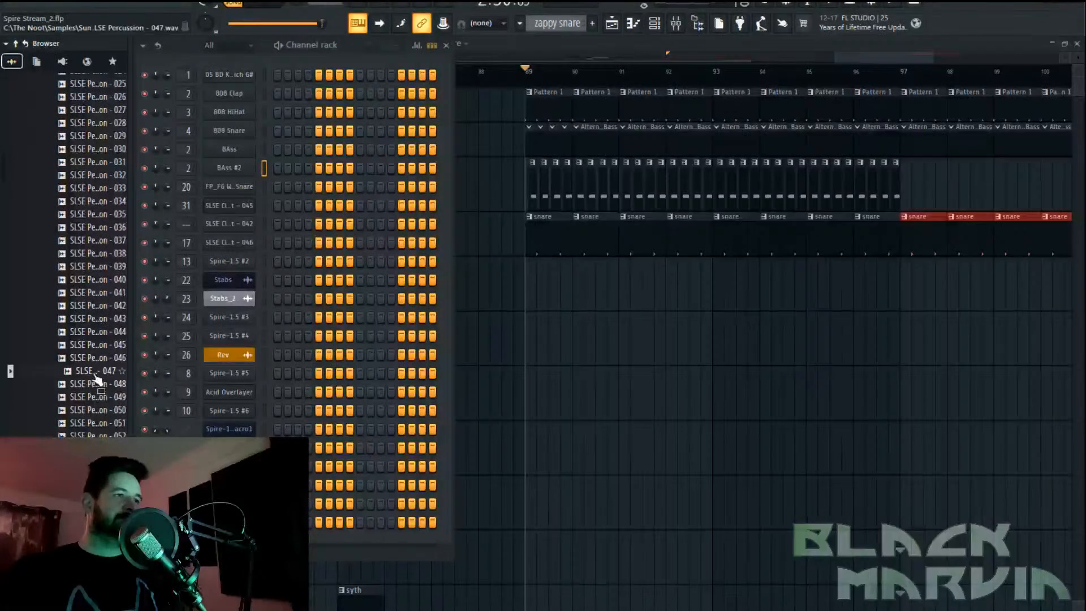
pyautogui.moveTo(95, 371); pyautogui.dragTo(371, 388)
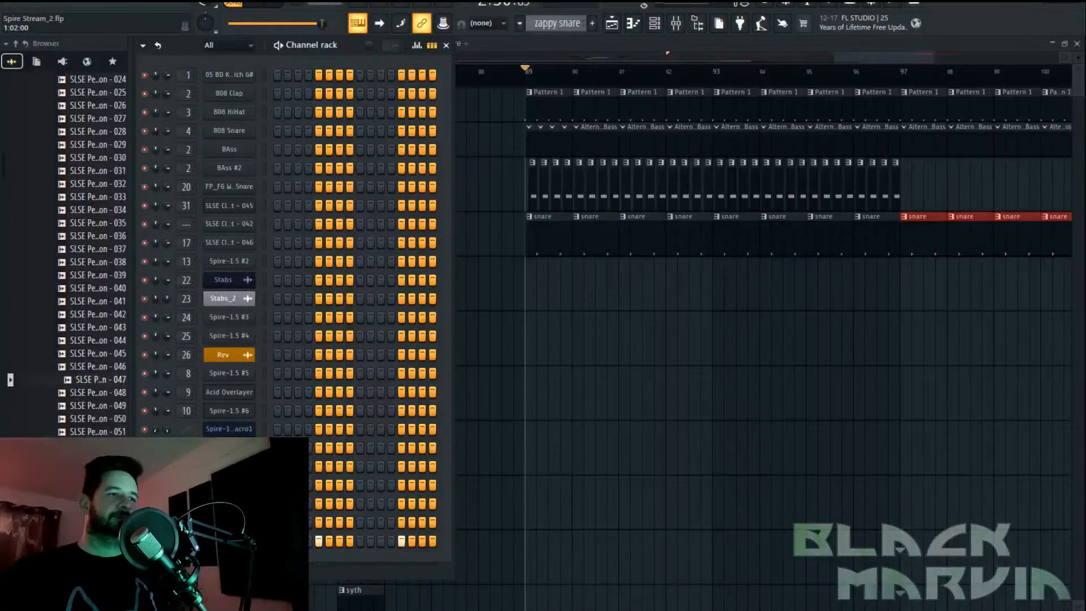
# Place zappy snare clips on track 5 starting at bar 89 and open the pattern's notes
pyautogui.click(527, 283)
pyautogui.doubleClick(647, 291)
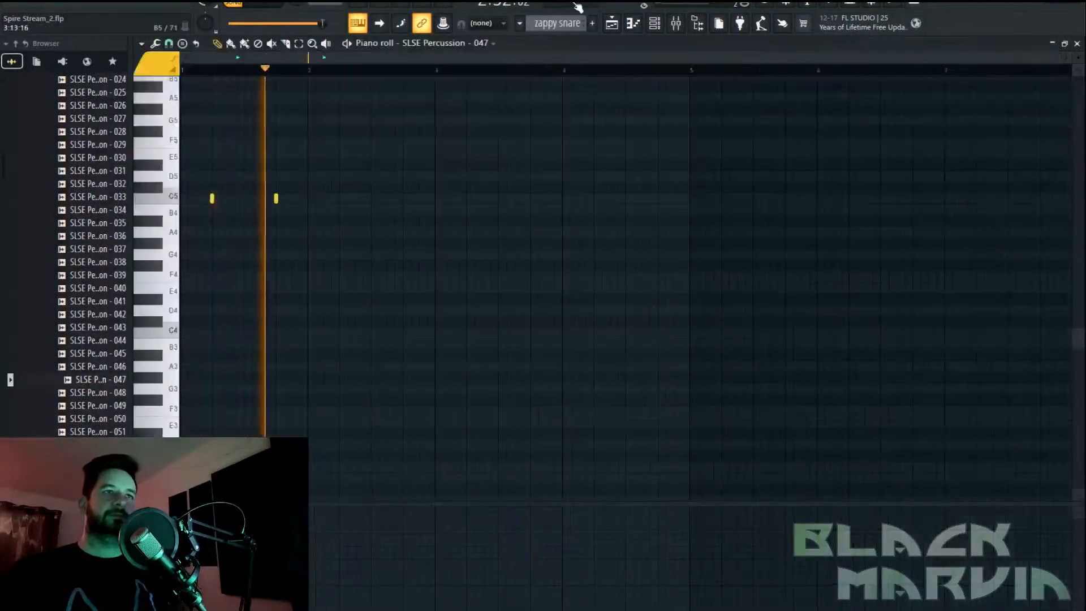
# Shorten the volume envelope of the SLSE Percussion - 047 channel, removing attack, hold and sustain and setting the decay to about 9%
pyautogui.press('F6')
pyautogui.hscroll(2, 324, 339)
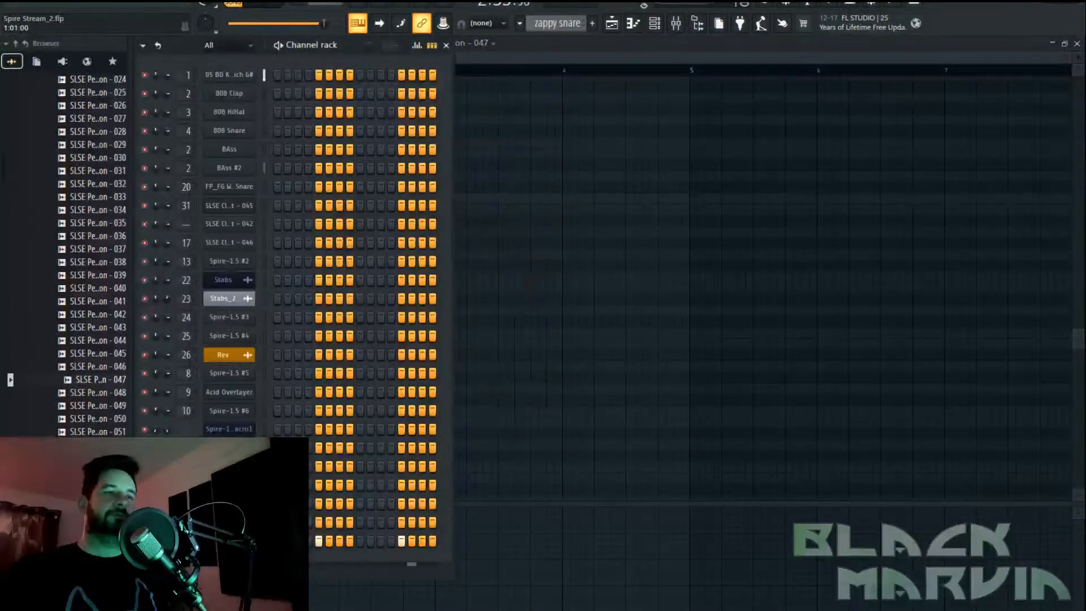
pyautogui.click(229, 540)
pyautogui.click(233, 178)
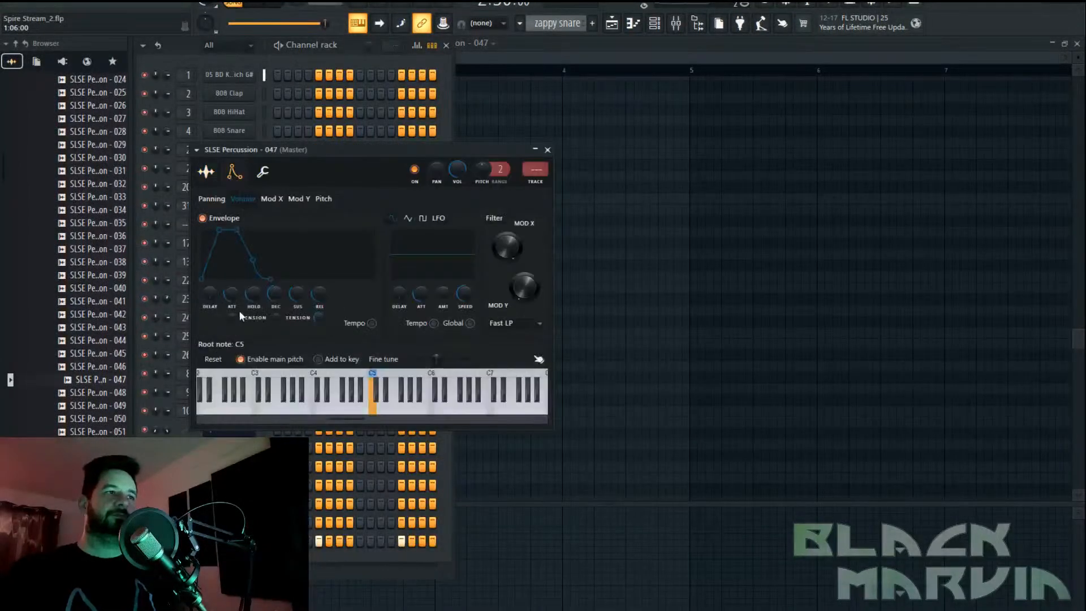
pyautogui.scroll(-5, 232, 295)
pyautogui.scroll(-3, 254, 294)
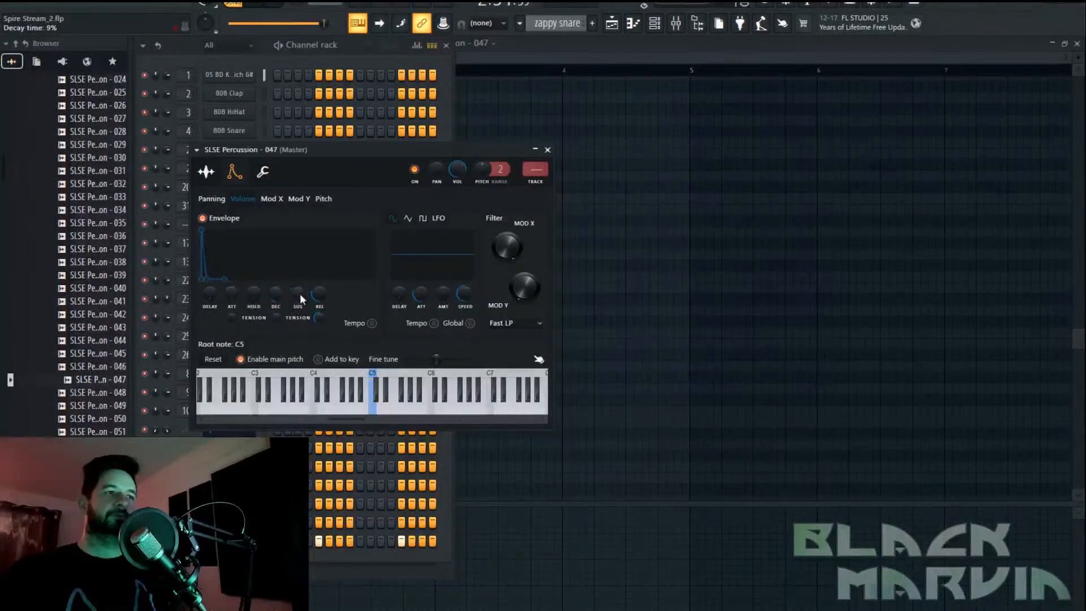
# Replace the track 4 snare clips with zappy snare clips on track 5 through bar 96, and select bars 89 to 96 for playback
pyautogui.click(612, 22)
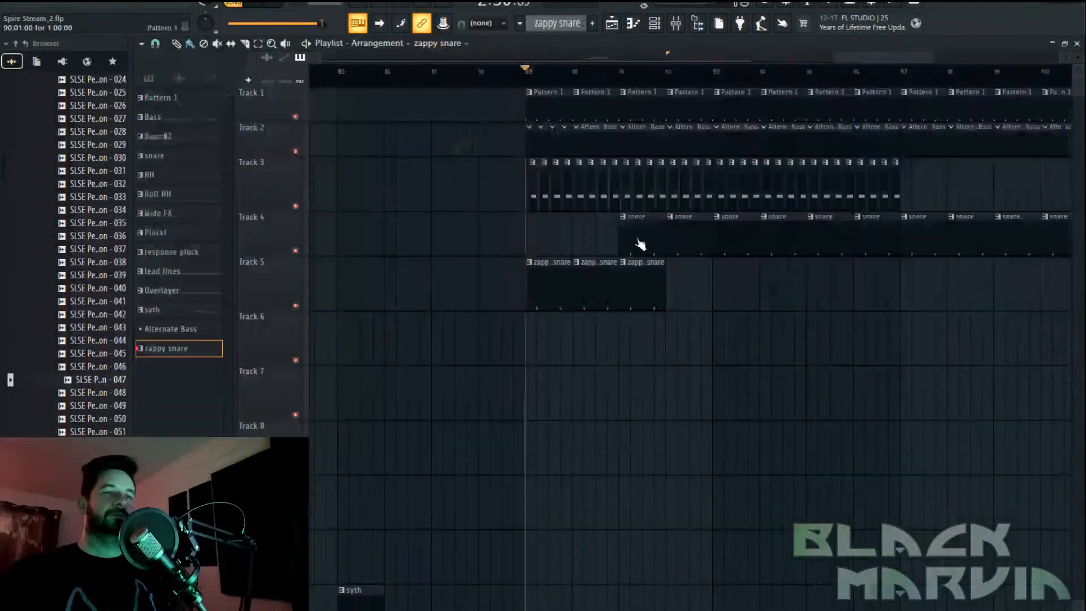
pyautogui.click(684, 291)
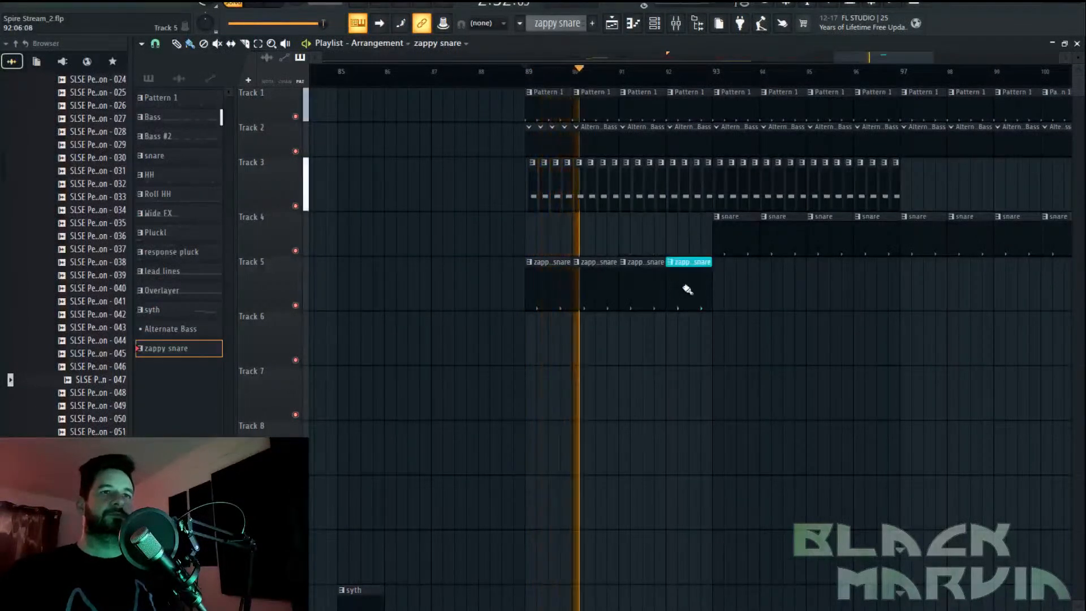
pyautogui.rightClick(741, 244)
pyautogui.moveTo(710, 283); pyautogui.dragTo(832, 284)
pyautogui.rightClick(863, 235)
pyautogui.click(874, 264)
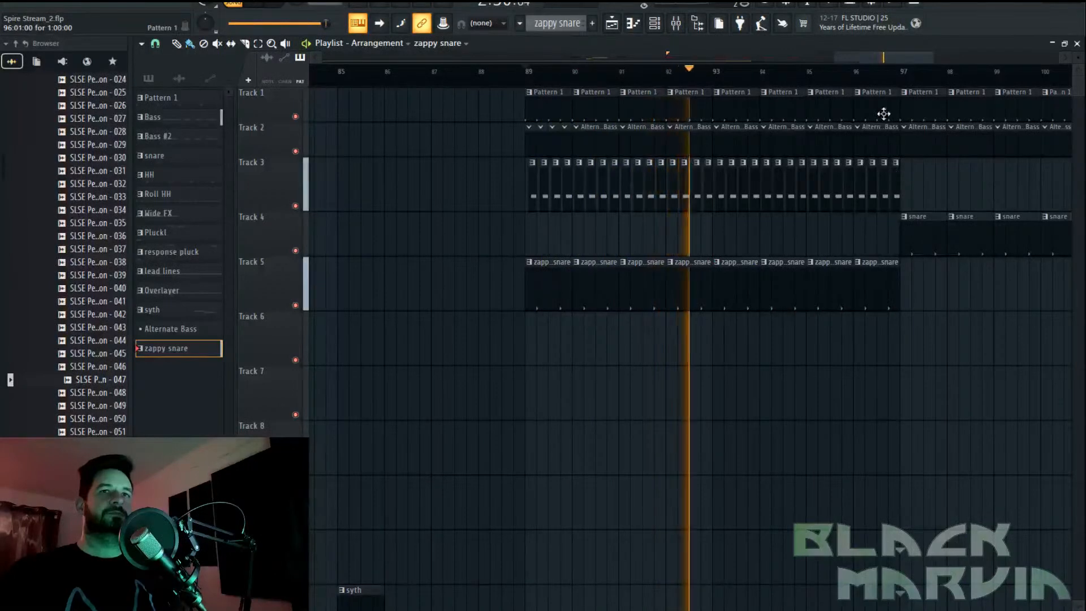
pyautogui.moveTo(894, 73); pyautogui.dragTo(517, 126)
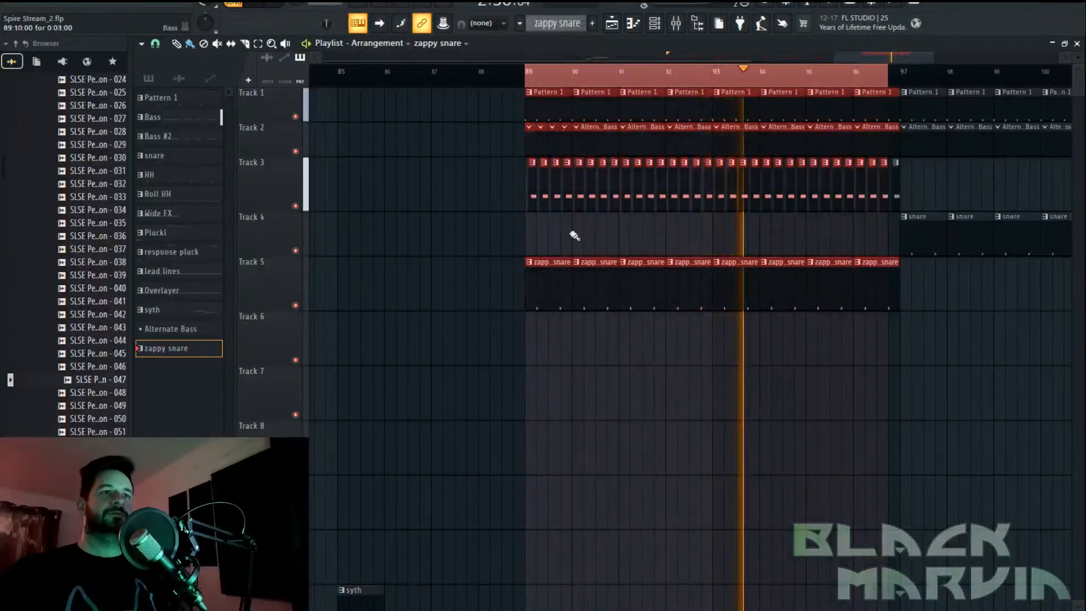
# Shift both notes of the zappy snare pattern together so they start slightly after beats 2 and 4
pyautogui.doubleClick(550, 278)
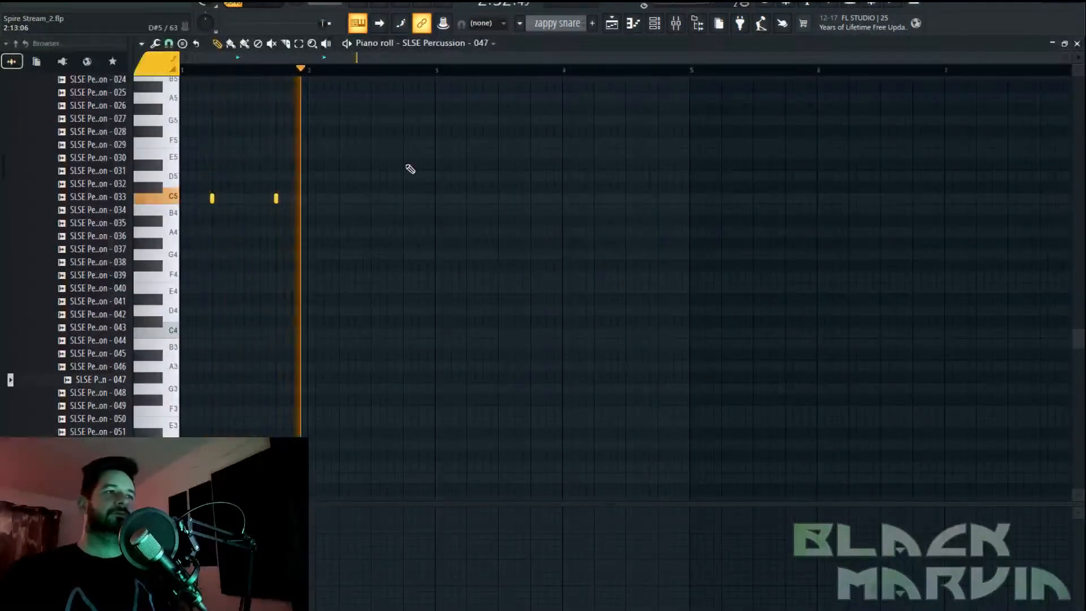
pyautogui.hotkey('ctrl', 'a')
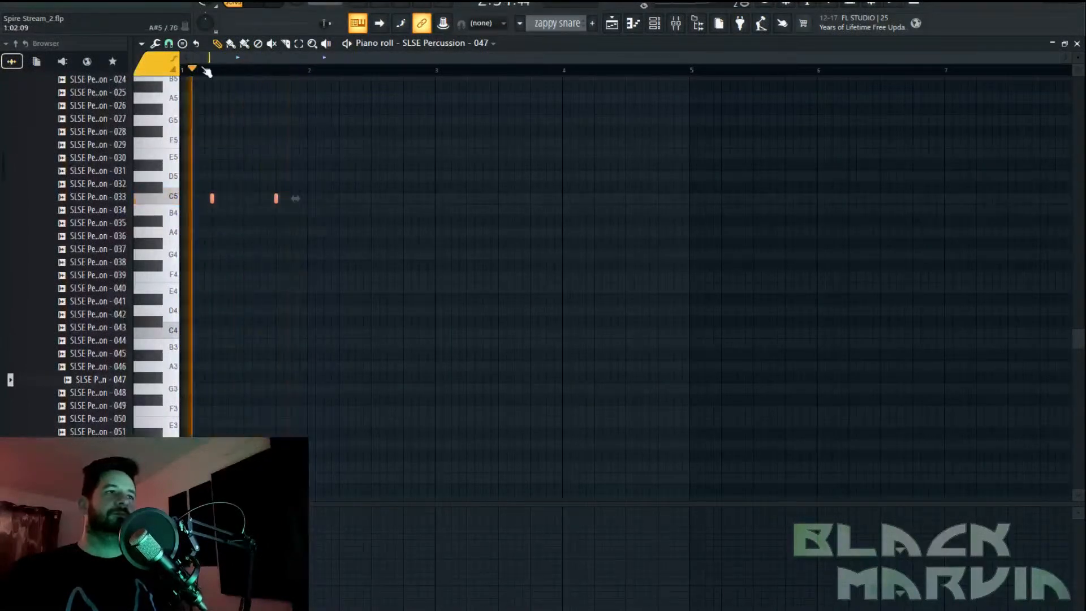
pyautogui.scroll(3, 208, 74)
pyautogui.click(155, 44)
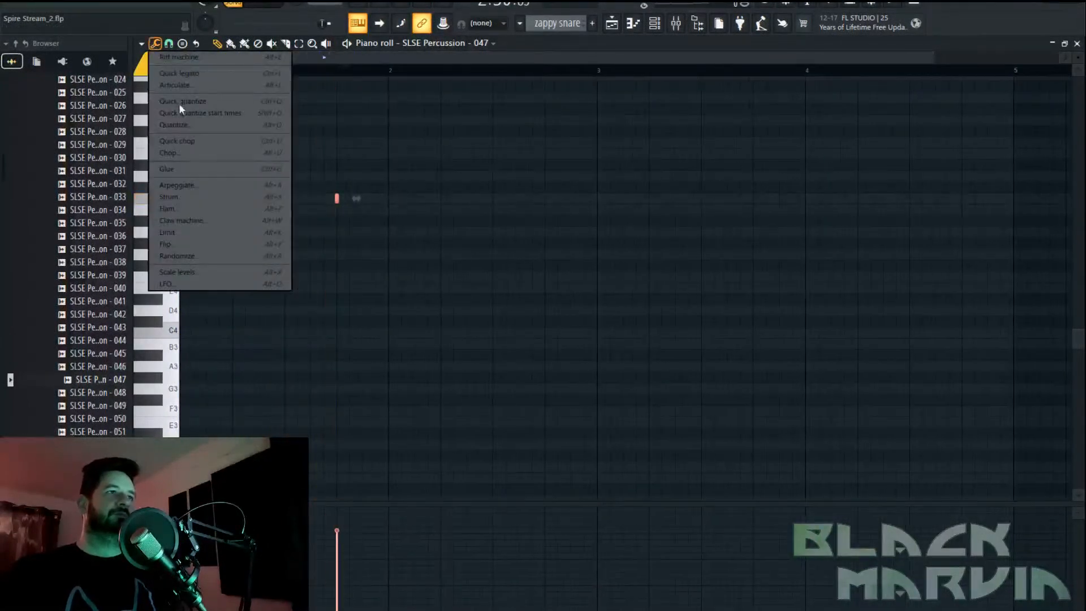
pyautogui.click(169, 43)
pyautogui.click(169, 44)
pyautogui.click(169, 44)
pyautogui.click(195, 108)
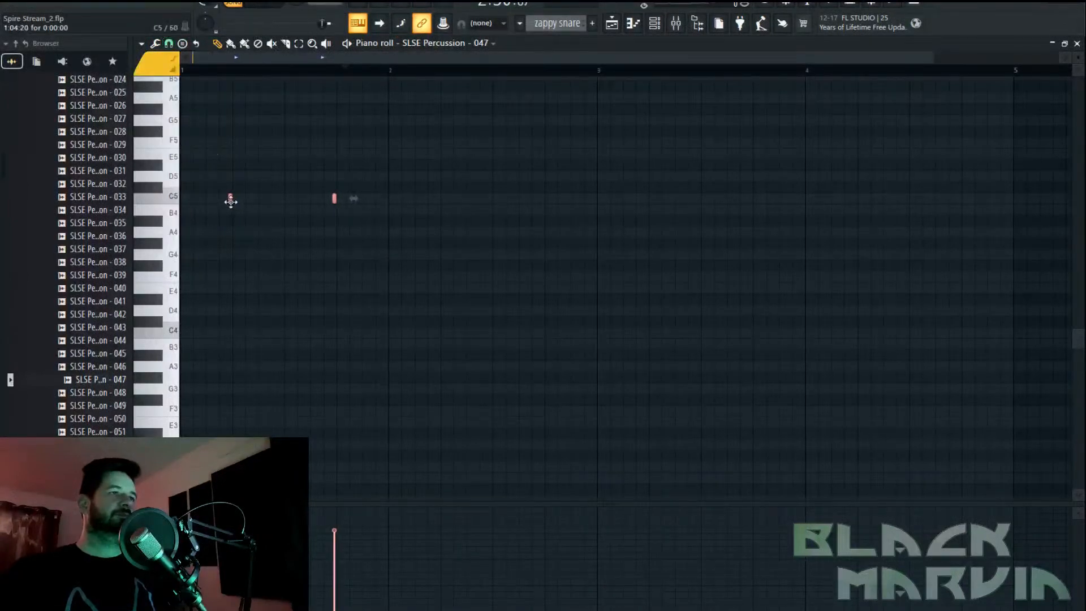
pyautogui.scroll(5, 233, 70)
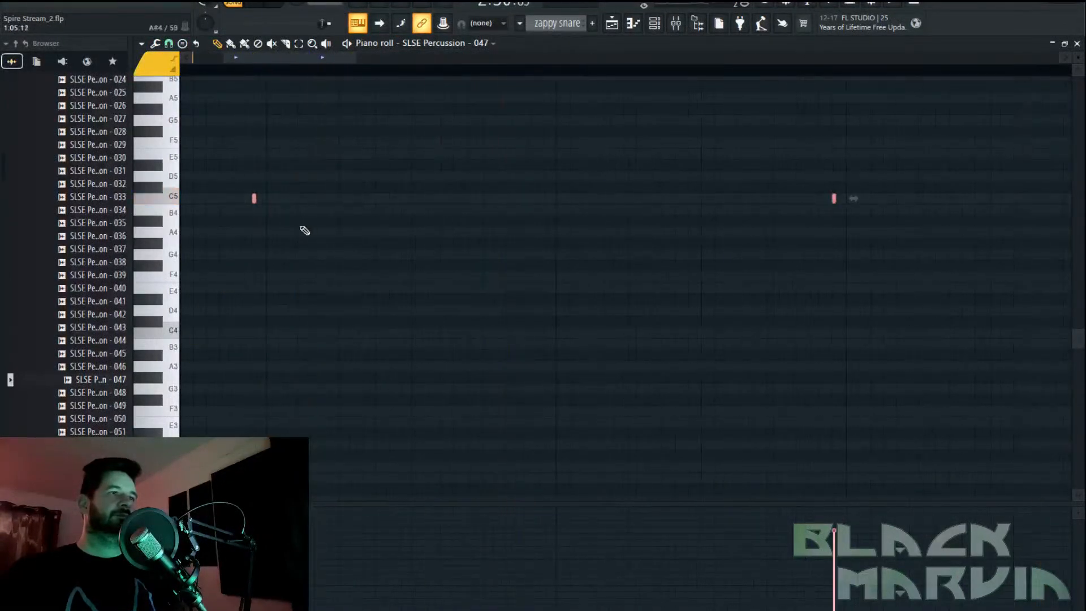
pyautogui.moveTo(254, 202); pyautogui.dragTo(277, 199)
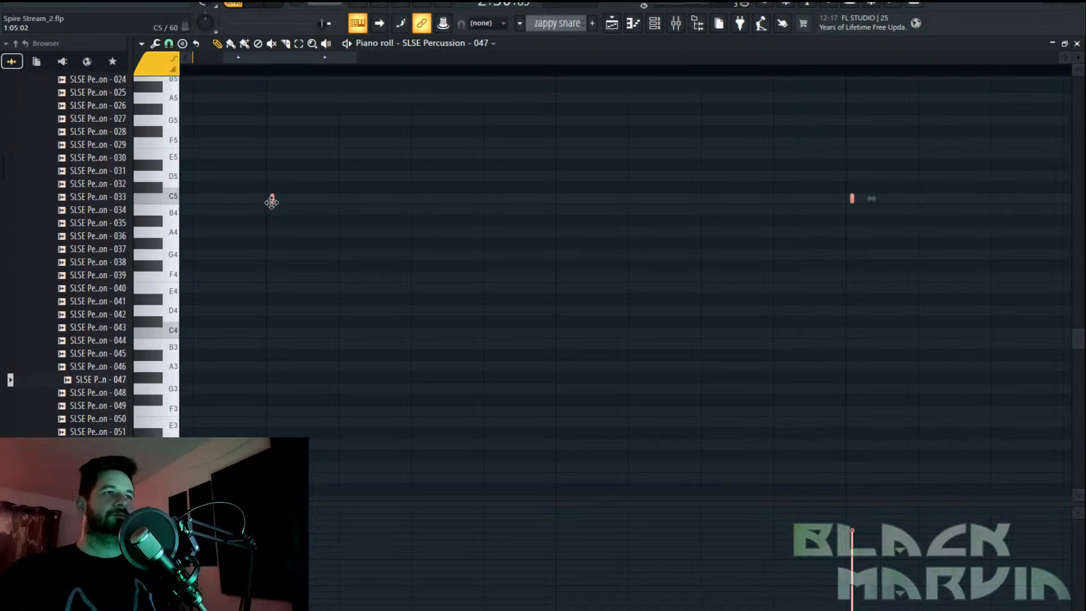
# Route the SLSE Percussion - 047 channel to mixer track 7 and insert Fruity parametric EQ 2 in slot 8
pyautogui.press('F9')
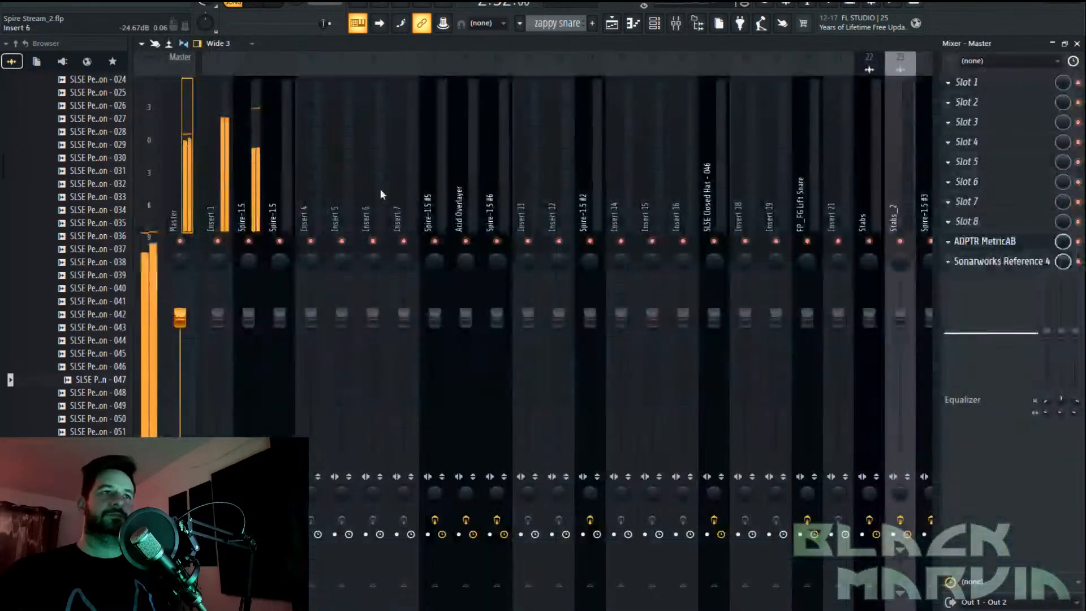
pyautogui.rightClick(404, 192)
pyautogui.moveTo(455, 193)
pyautogui.click(568, 190)
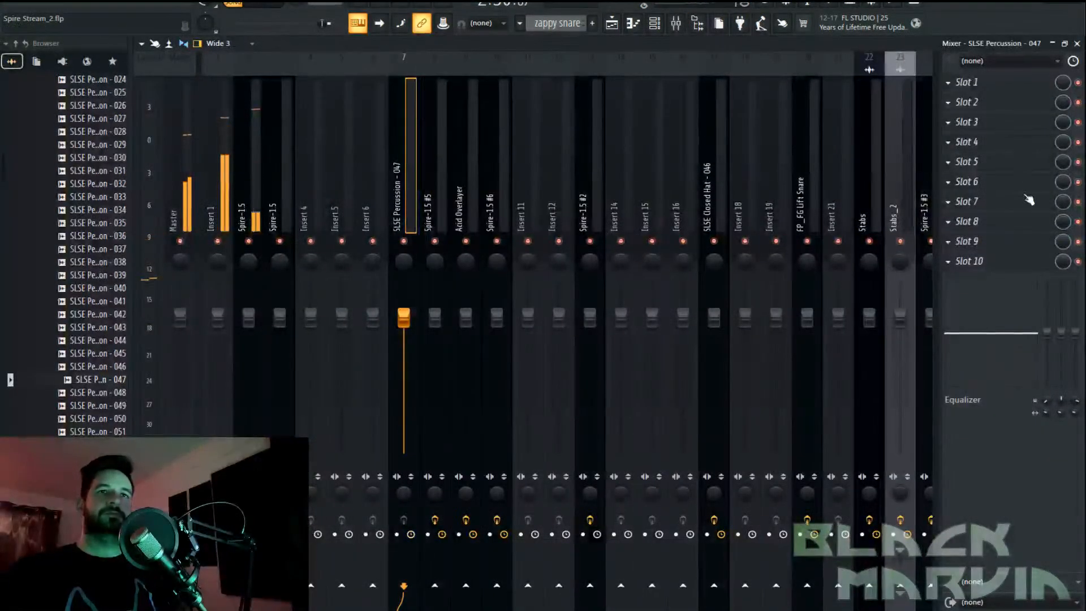
pyautogui.click(986, 213)
pyautogui.click(367, 491)
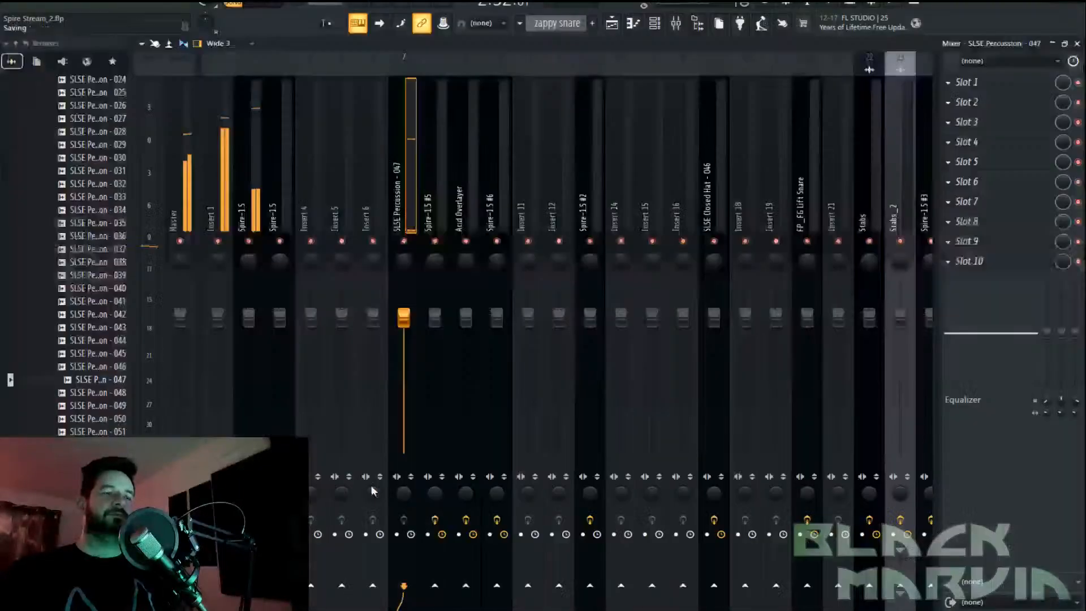
# Load the HP preset in the percussion's EQ and lower the band 1 high-pass cutoff to band 3's position
pyautogui.click(264, 215)
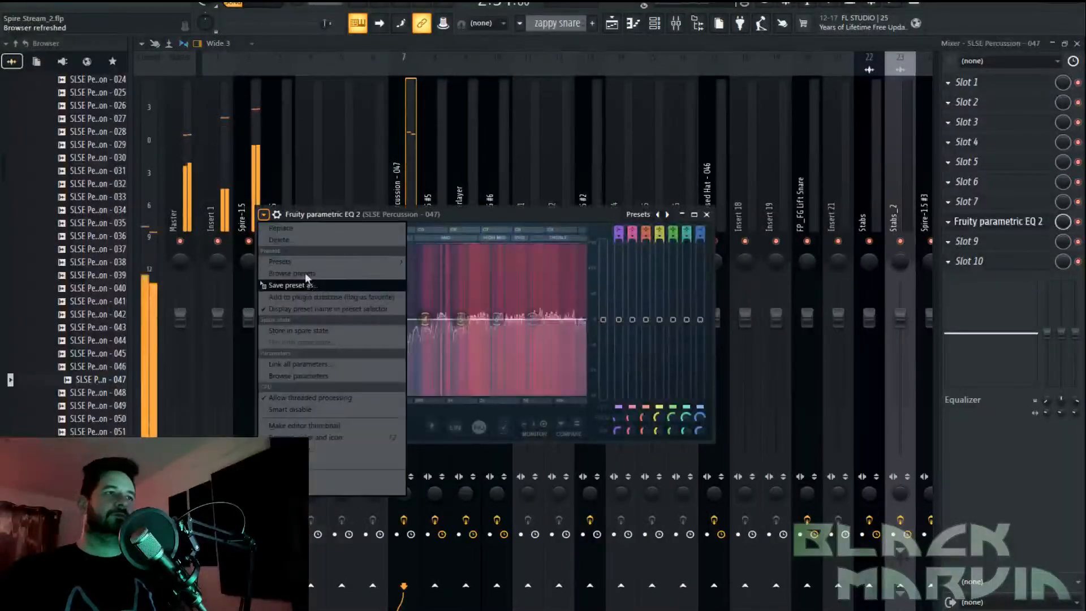
pyautogui.click(304, 271)
pyautogui.click(264, 215)
pyautogui.moveTo(399, 264)
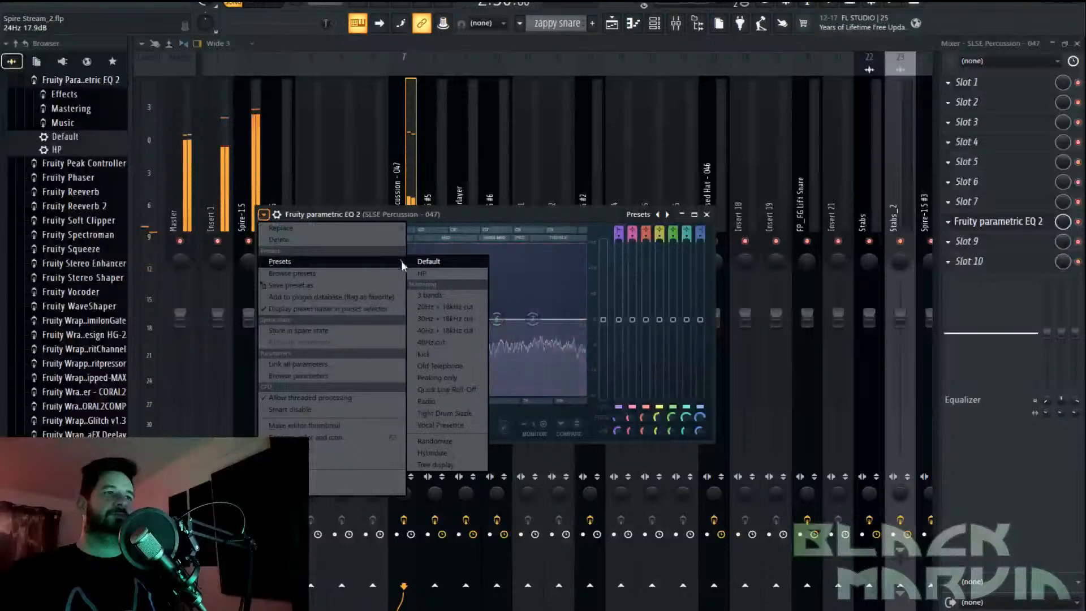
pyautogui.click(426, 277)
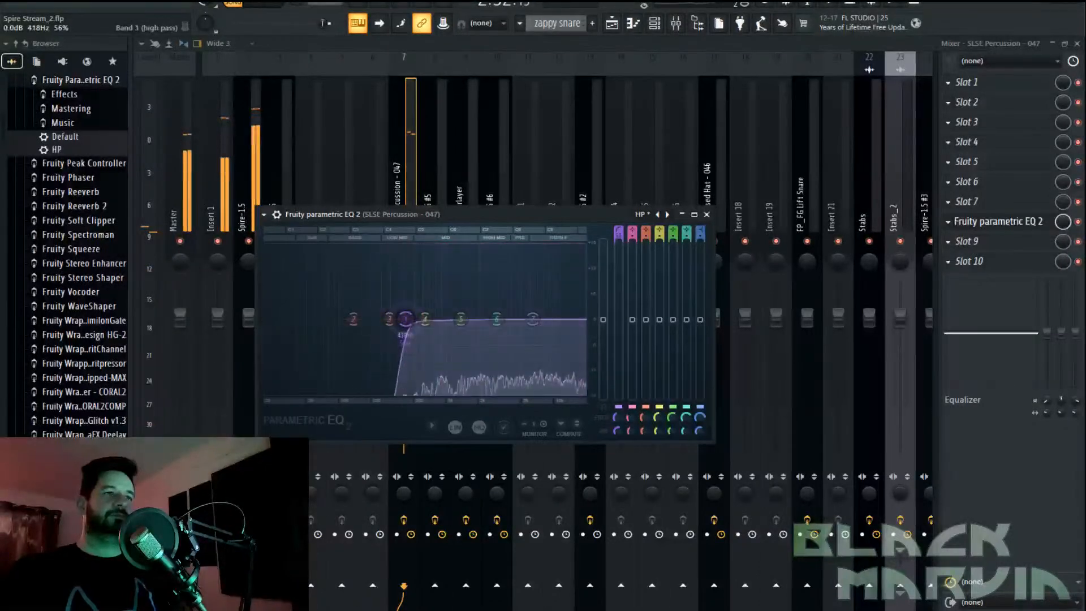
pyautogui.moveTo(405, 319); pyautogui.dragTo(389, 319)
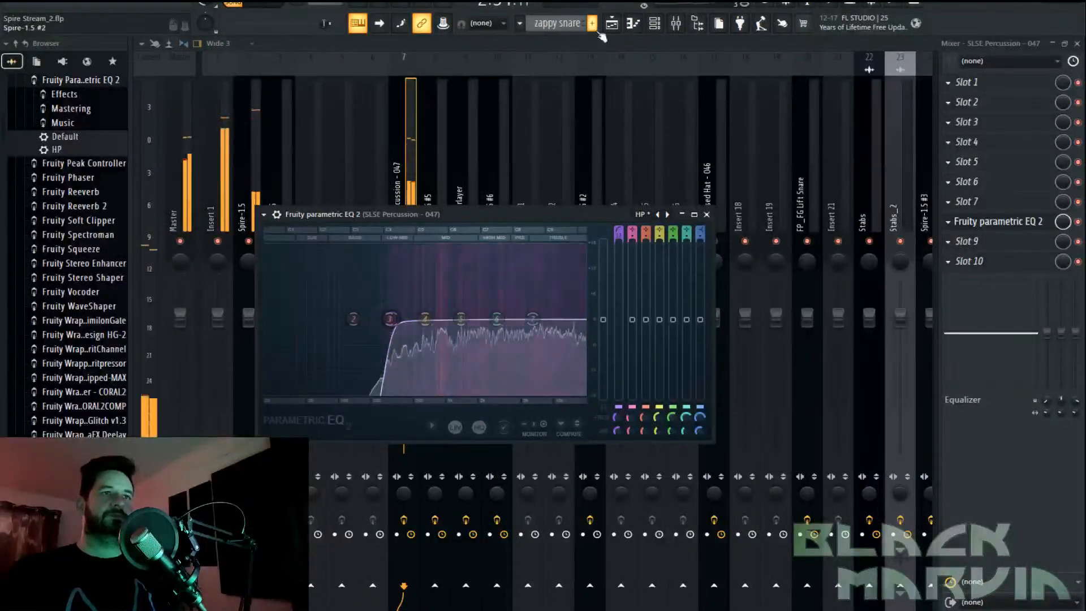
# Tune the SLSE Percussion - 047 channel's pitch with its pitch range set to 13
pyautogui.click(654, 29)
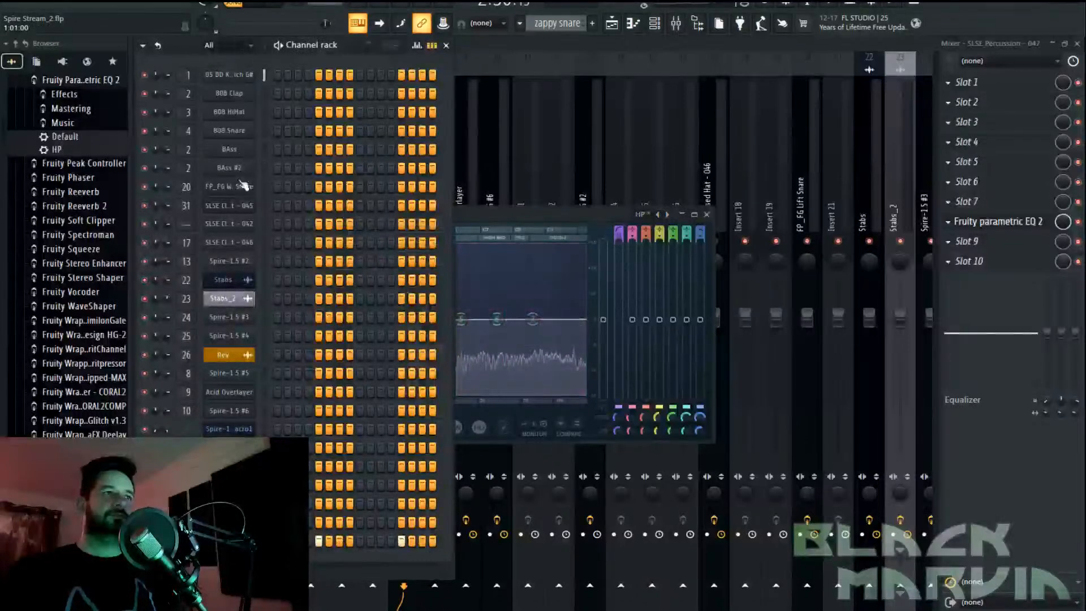
pyautogui.click(230, 541)
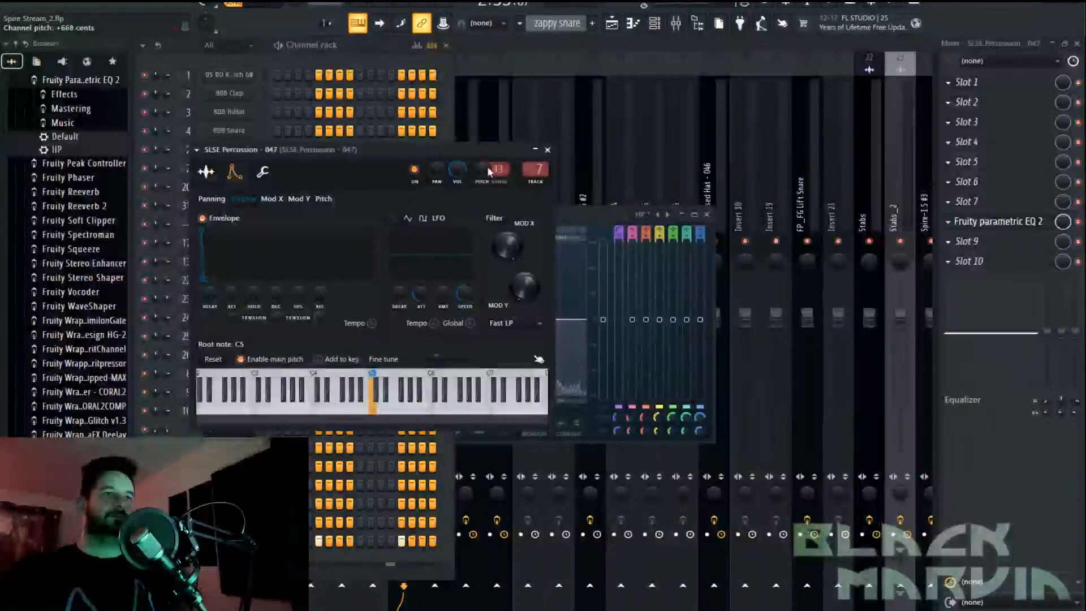
pyautogui.moveTo(485, 168)
pyautogui.mouseDown()
pyautogui.moveTo(484, 217)
pyautogui.moveTo(485, 156)
pyautogui.mouseUp()
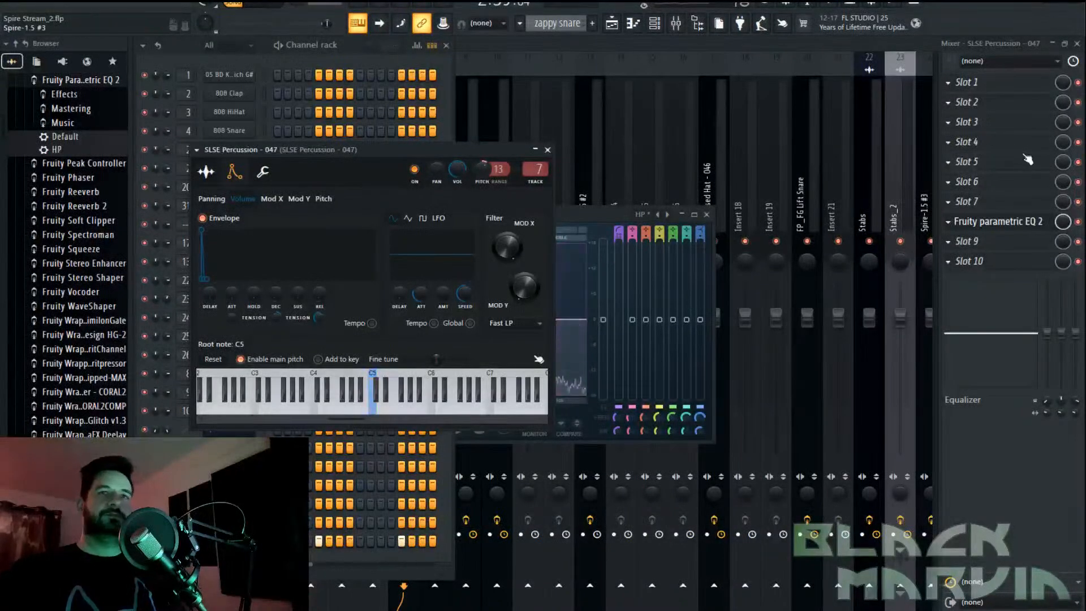
# Add Multipass to the percussion's mixer track with a Haas effect on Band 3 and a second one on Band 4
pyautogui.click(1025, 160)
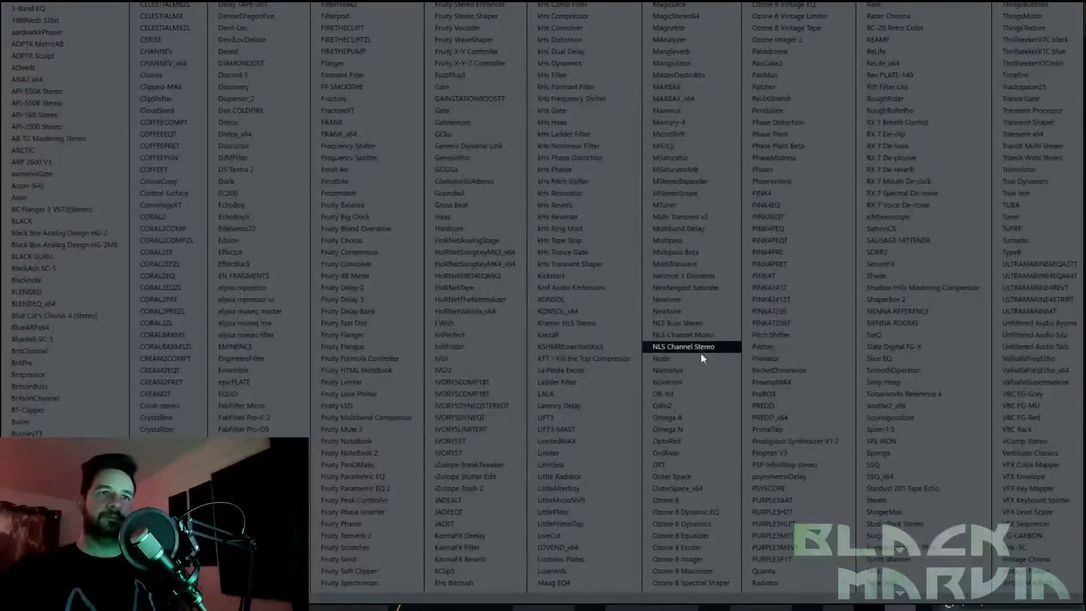
pyautogui.click(693, 240)
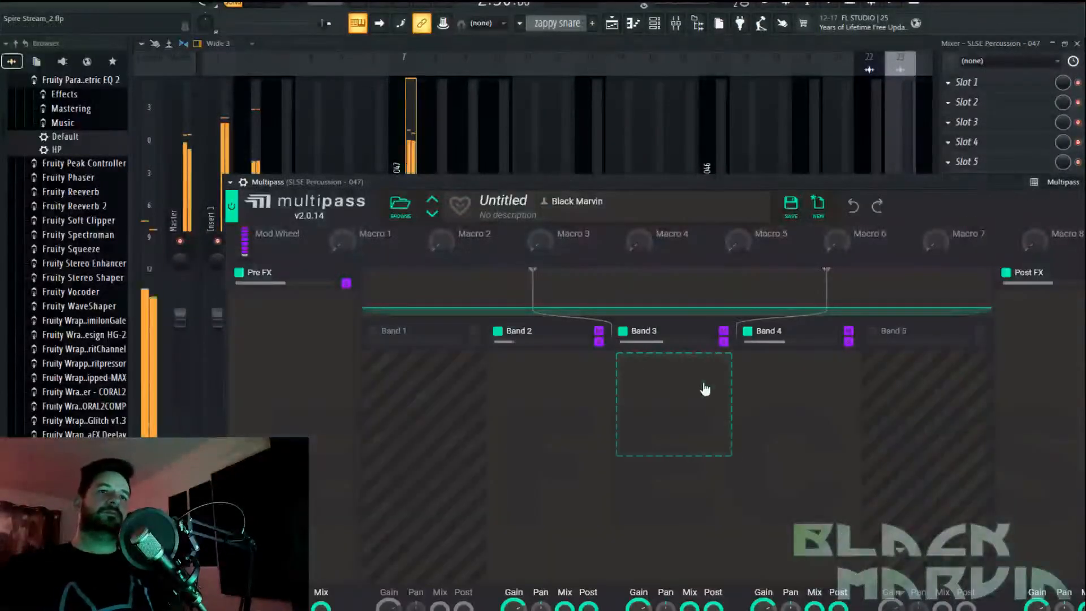
pyautogui.click(705, 388)
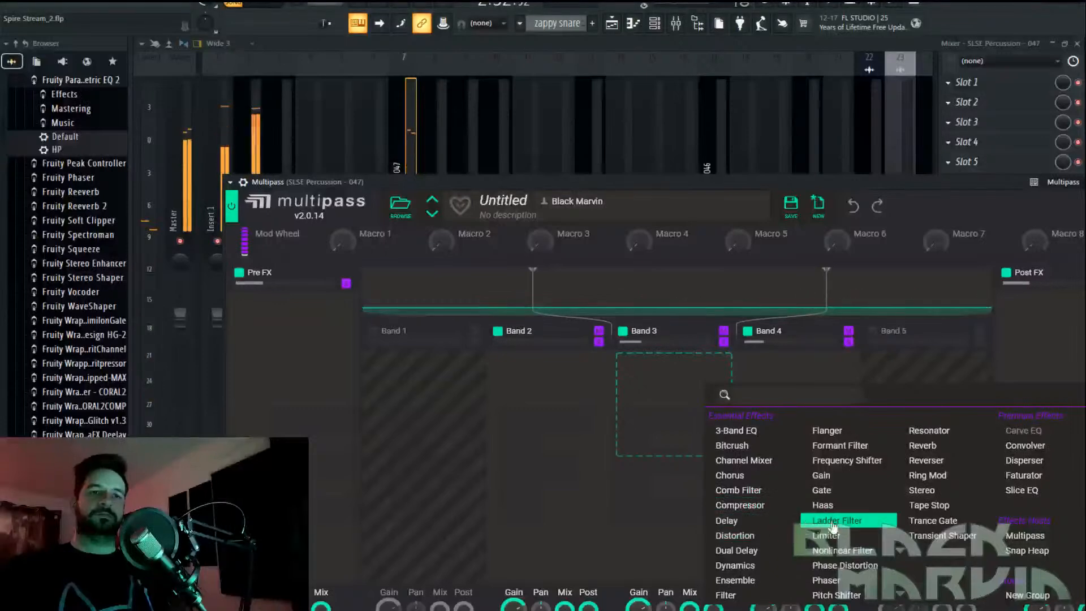
pyautogui.click(823, 505)
pyautogui.moveTo(664, 366); pyautogui.dragTo(807, 366)
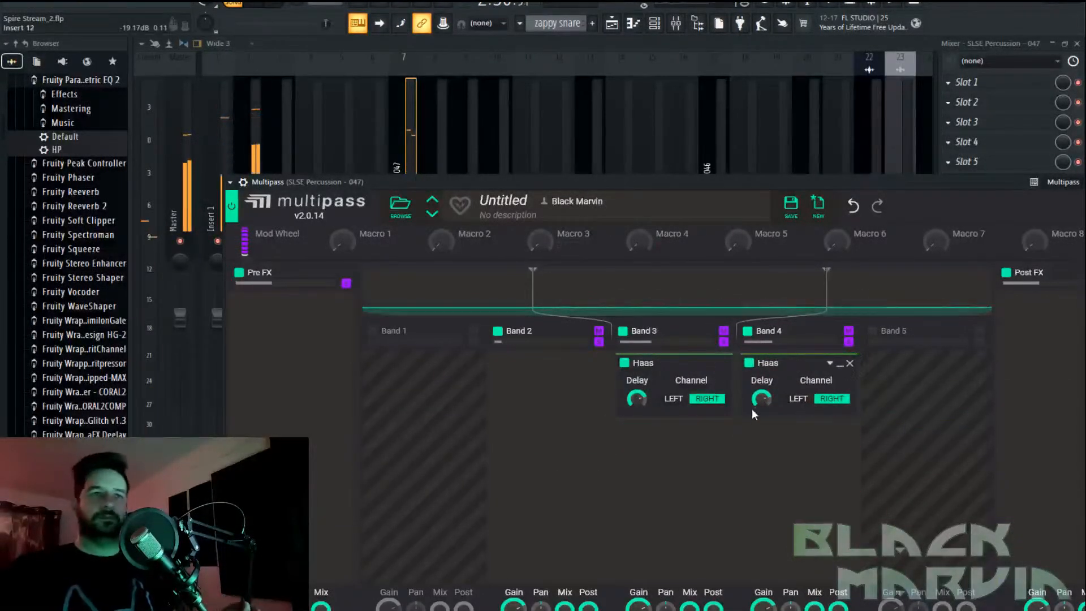
# Set the Band 4 Haas channel to left in the percussion's Multipass and bring up the playlist
pyautogui.click(798, 398)
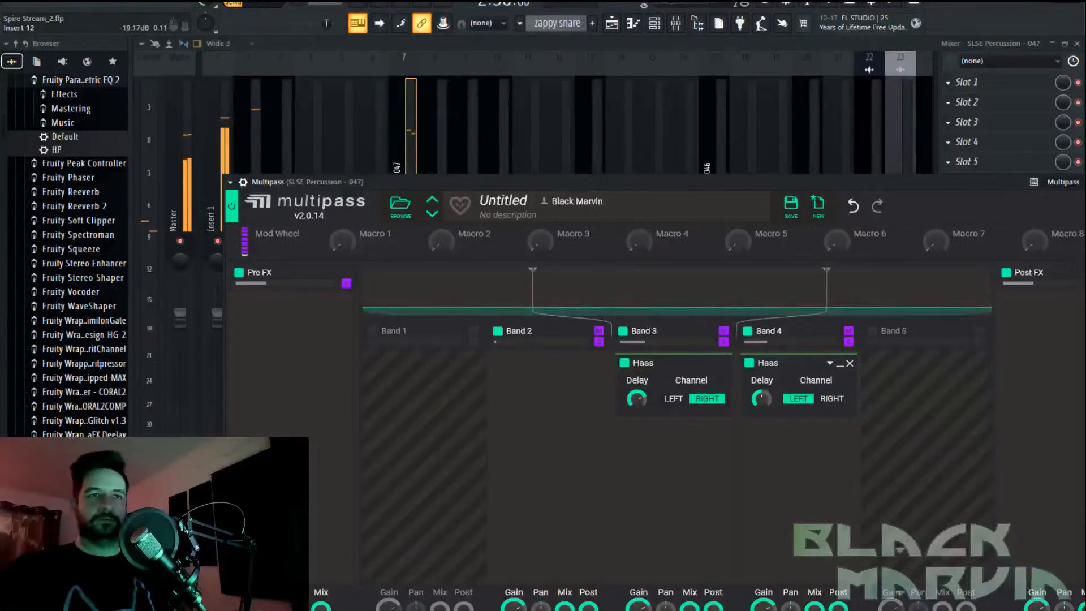
pyautogui.click(403, 138)
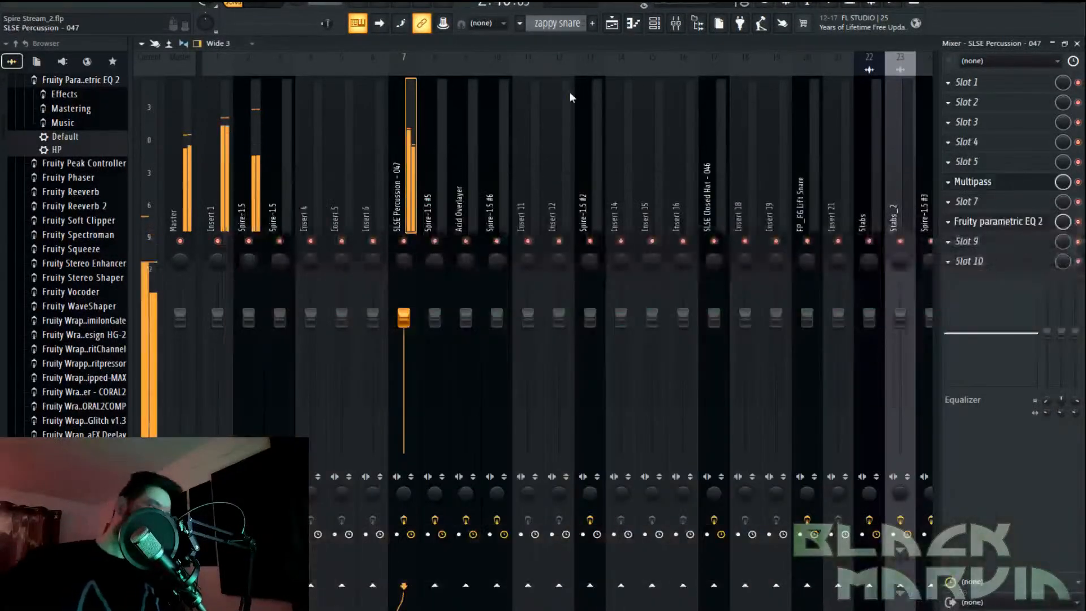
pyautogui.click(612, 23)
# Play the arrangement from before the alternate section and clear the time selection at bar 89
pyautogui.click(388, 71)
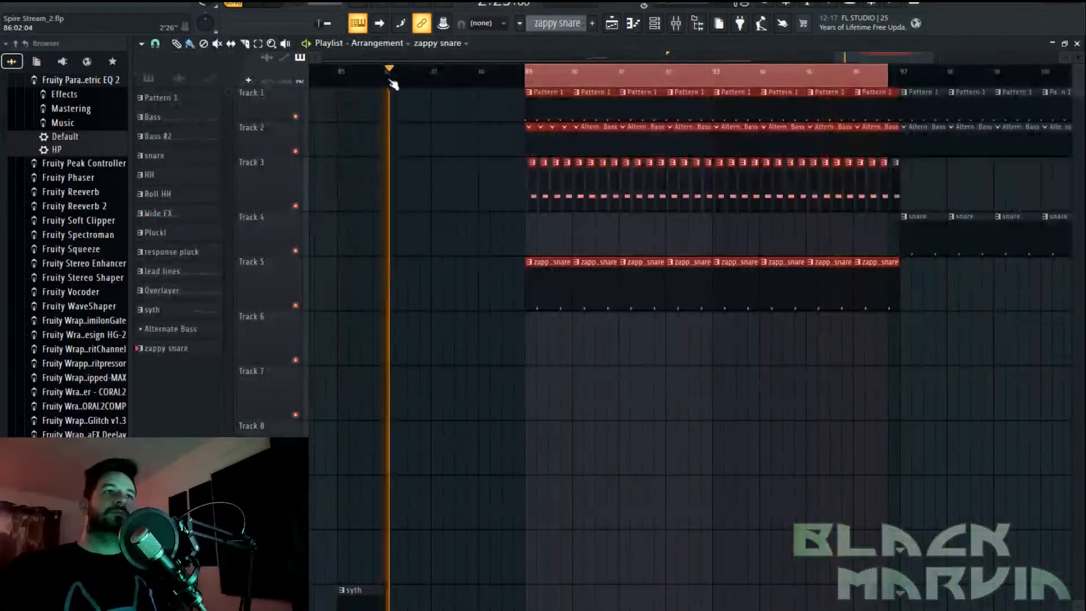
pyautogui.click(526, 79)
pyautogui.scroll(-2, 527, 80)
pyautogui.moveTo(362, 83); pyautogui.dragTo(404, 98)
pyautogui.press('space')
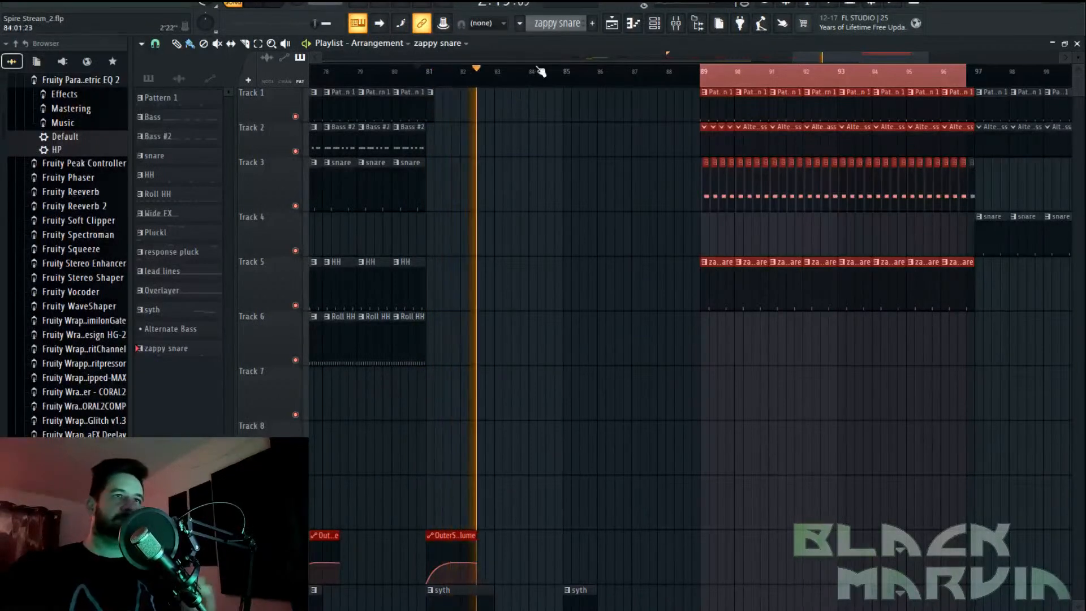
pyautogui.rightClick(703, 75)
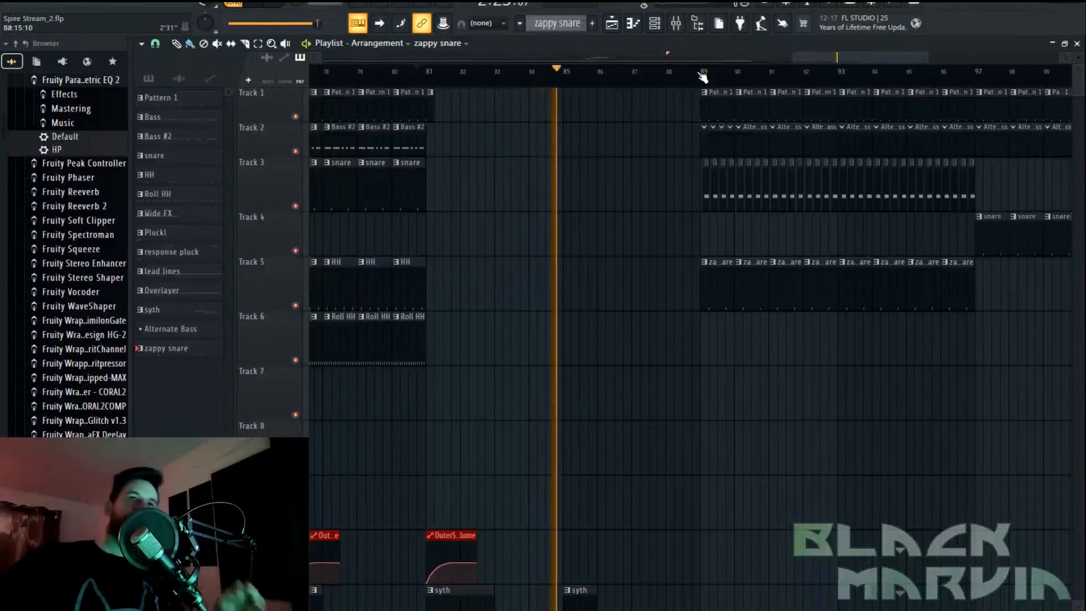
# Copy the OuterSpace volume automation and the two syth clips from bars 81 and 85 to bars 89 and 93
pyautogui.scroll(-3, 538, 417)
pyautogui.moveTo(716, 304); pyautogui.dragTo(388, 497)
pyautogui.moveTo(467, 429); pyautogui.dragTo(742, 430)
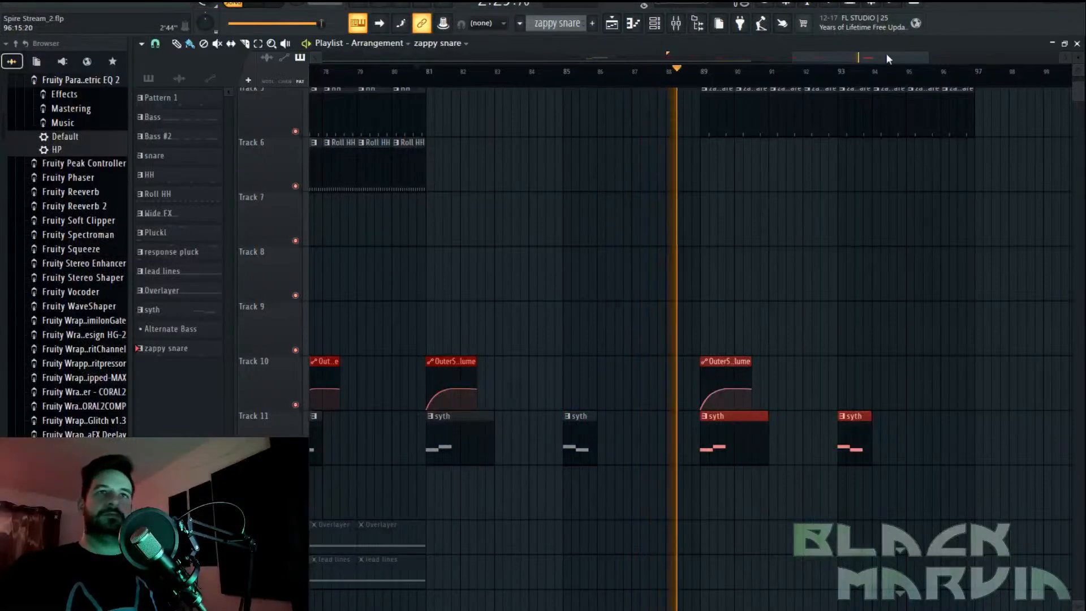
# Delete the snare clips on Track 4 from bar 97 to the end of the alternate section
pyautogui.moveTo(888, 53); pyautogui.dragTo(904, 53)
pyautogui.scroll(4, 922, 245)
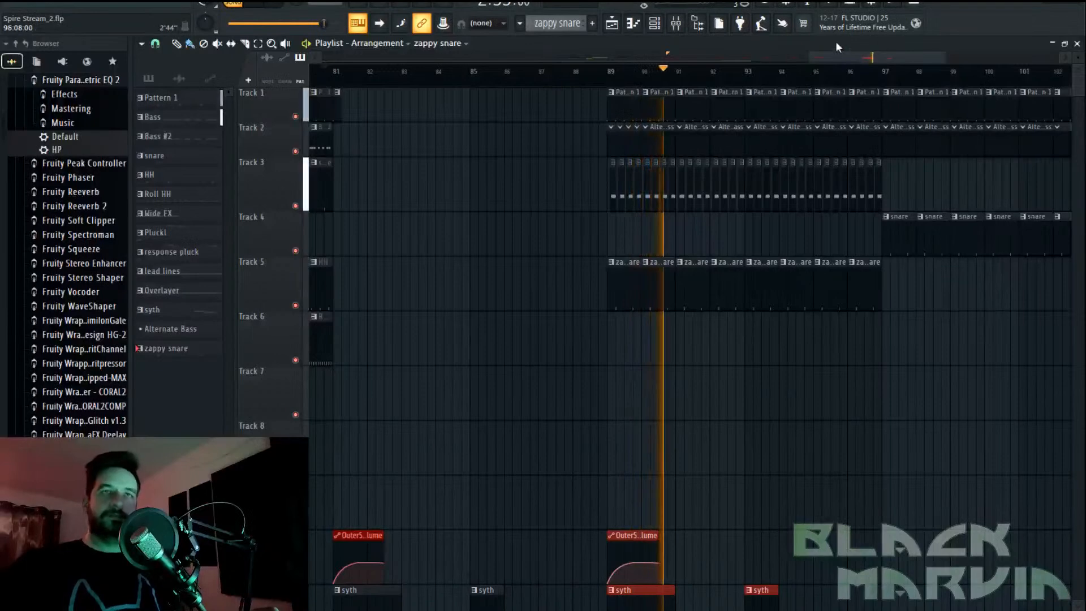
pyautogui.moveTo(866, 58); pyautogui.dragTo(888, 53)
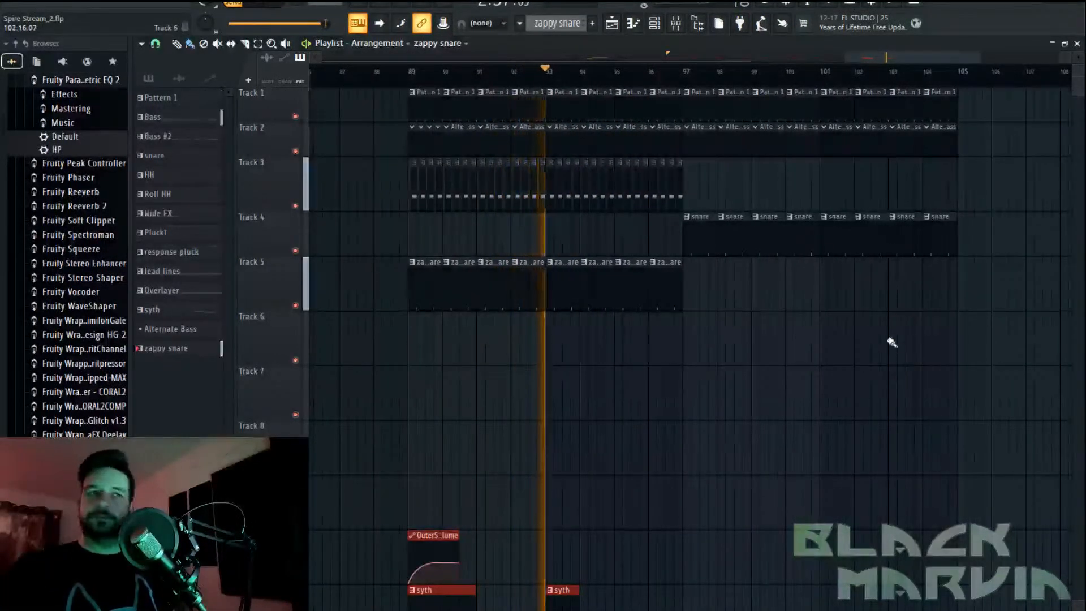
pyautogui.rightClick(927, 238)
pyautogui.rightClick(894, 238)
pyautogui.rightClick(784, 237)
# Fill Track 5 with zappy snare clips from bar 97 to 105 and repeat the short Track 3 clips over the same bars
pyautogui.click(669, 292)
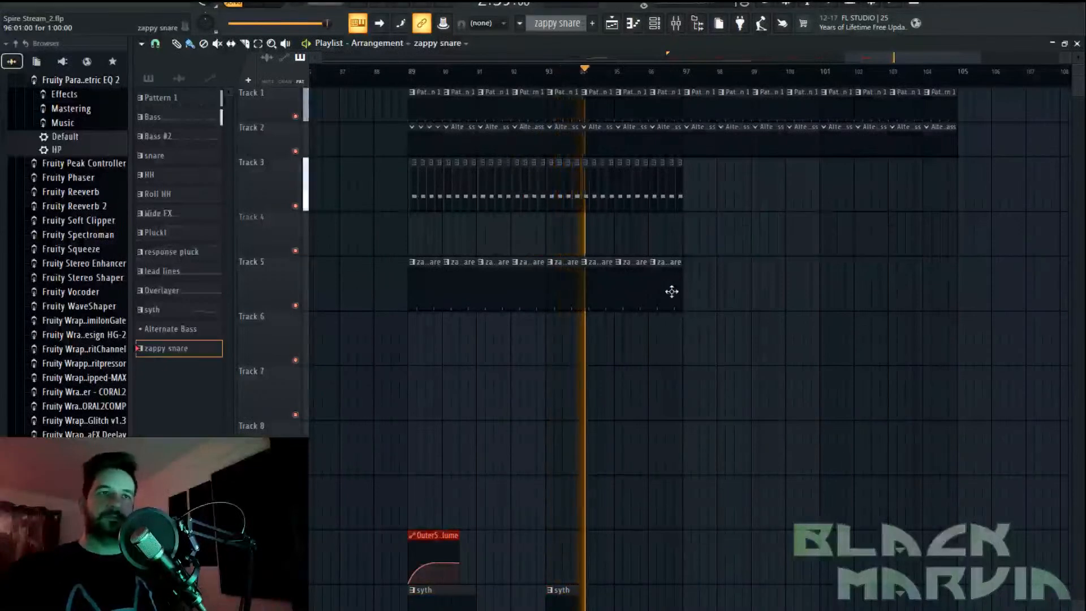
pyautogui.moveTo(688, 286); pyautogui.dragTo(953, 291)
pyautogui.moveTo(730, 160); pyautogui.dragTo(692, 198)
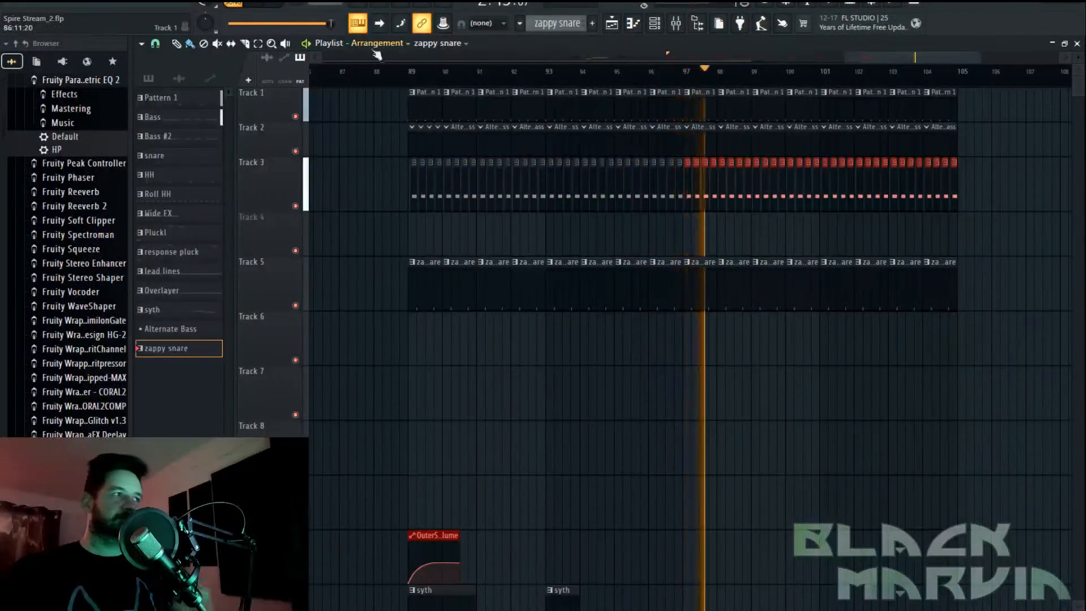
pyautogui.press('space')
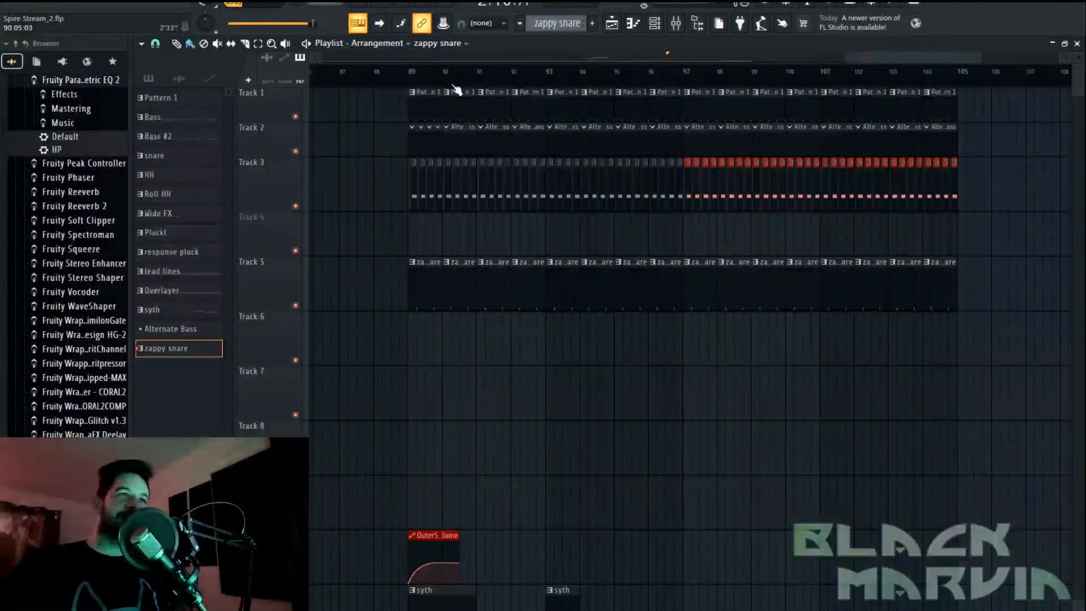
# Place the playhead at bar 33, where the first Pattern 1 and Bass clips begin
pyautogui.scroll(-2, 458, 88)
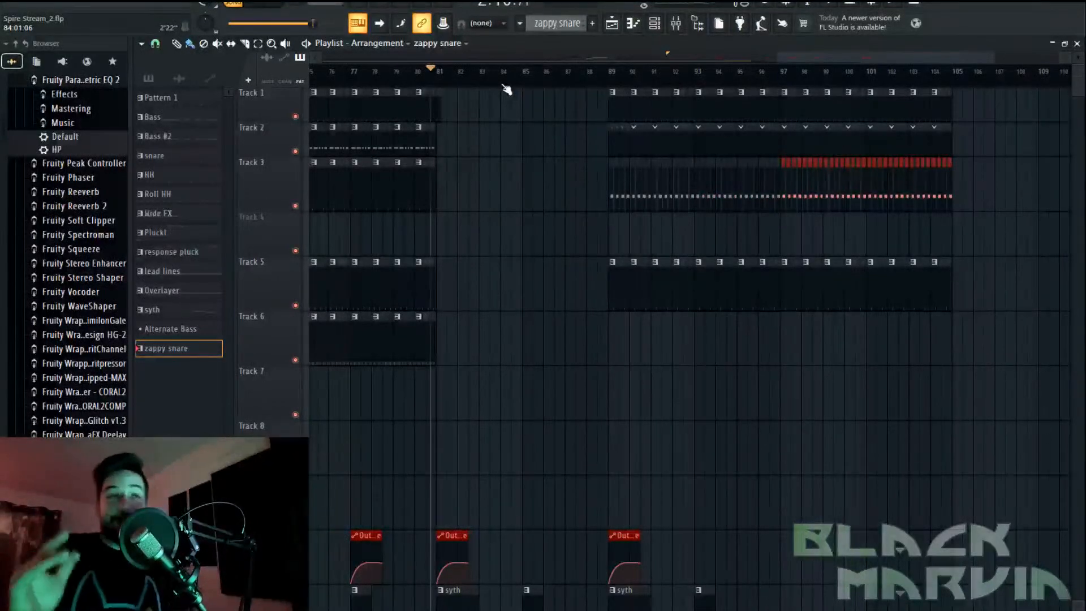
pyautogui.scroll(-4, 507, 89)
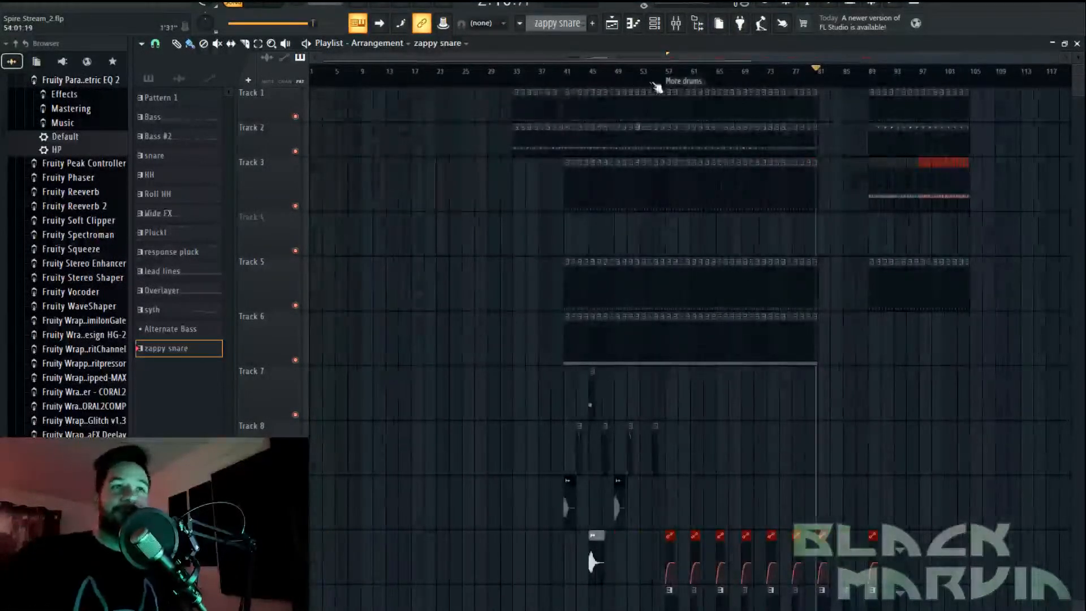
pyautogui.click(514, 74)
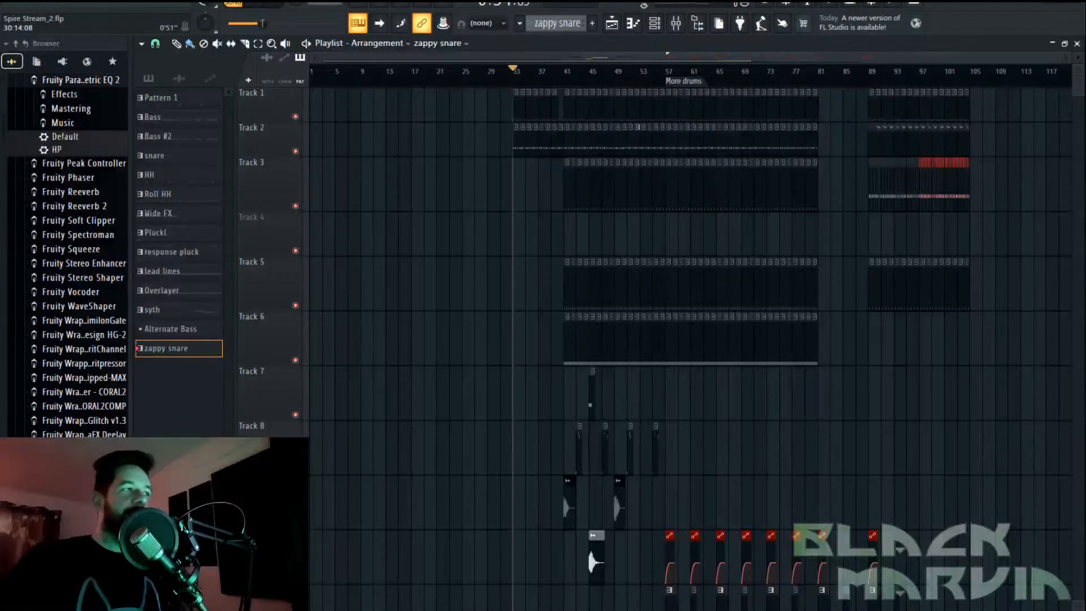
pyautogui.scroll(2, 624, 85)
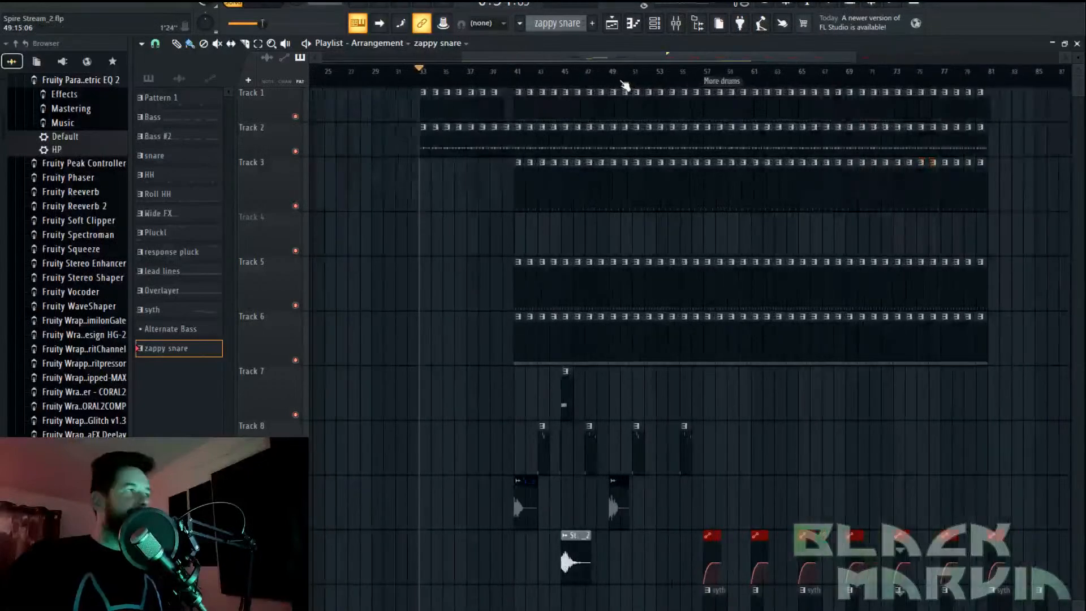
pyautogui.moveTo(650, 57); pyautogui.dragTo(726, 59)
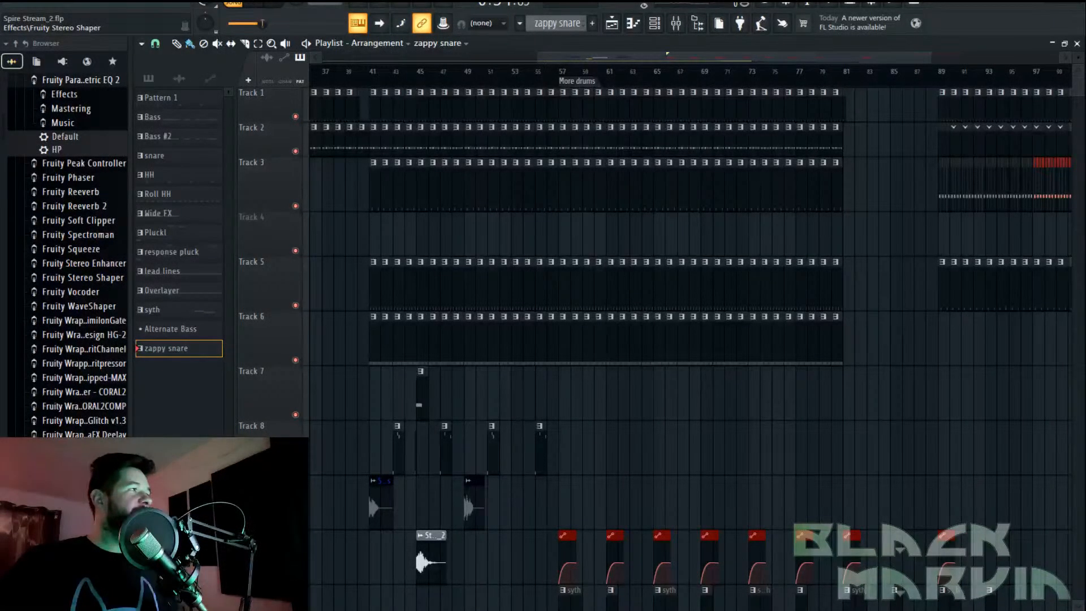
# Switch to the browser, look through the Polymorph For Spire preset page, and return to FL Studio
pyautogui.hotkey('alt', 'Tab')
pyautogui.doubleClick(459, 125)
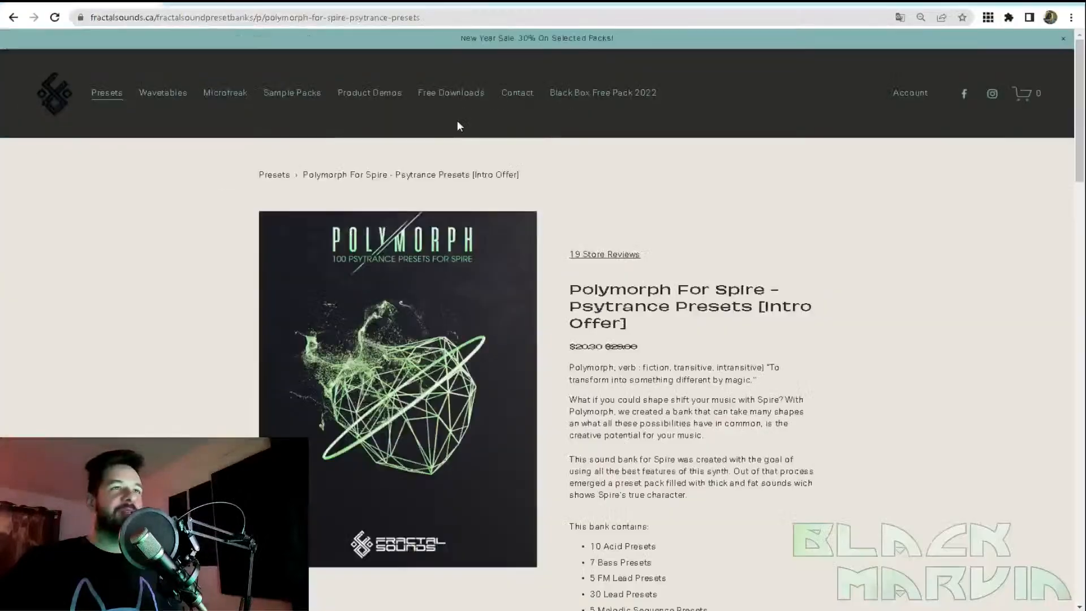
pyautogui.scroll(-1, 704, 263)
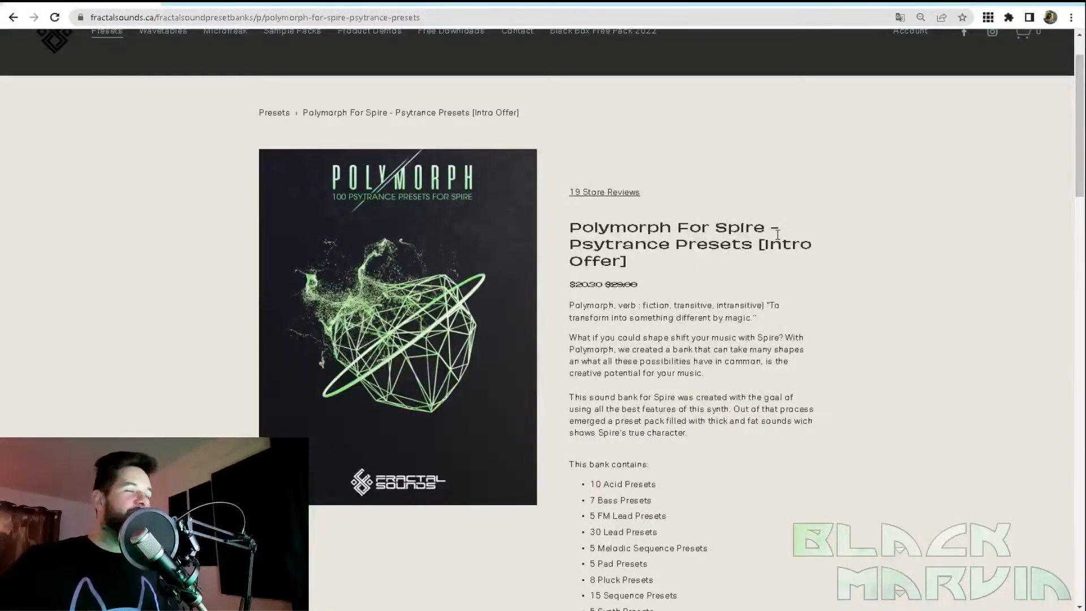
pyautogui.scroll(-4, 778, 249)
pyautogui.scroll(6, 779, 268)
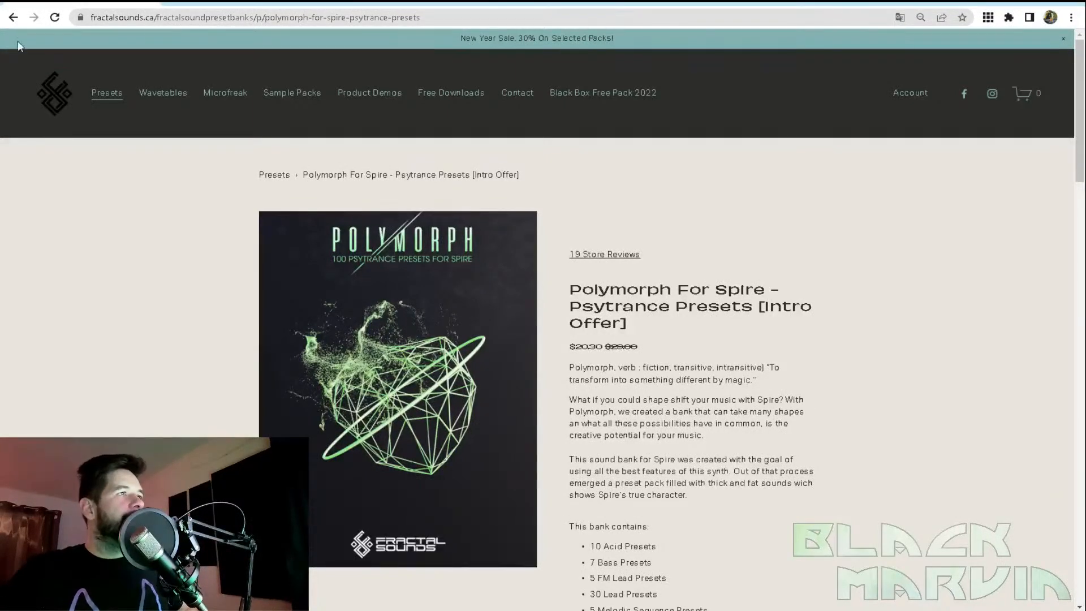
pyautogui.hotkey('alt', 'Tab')
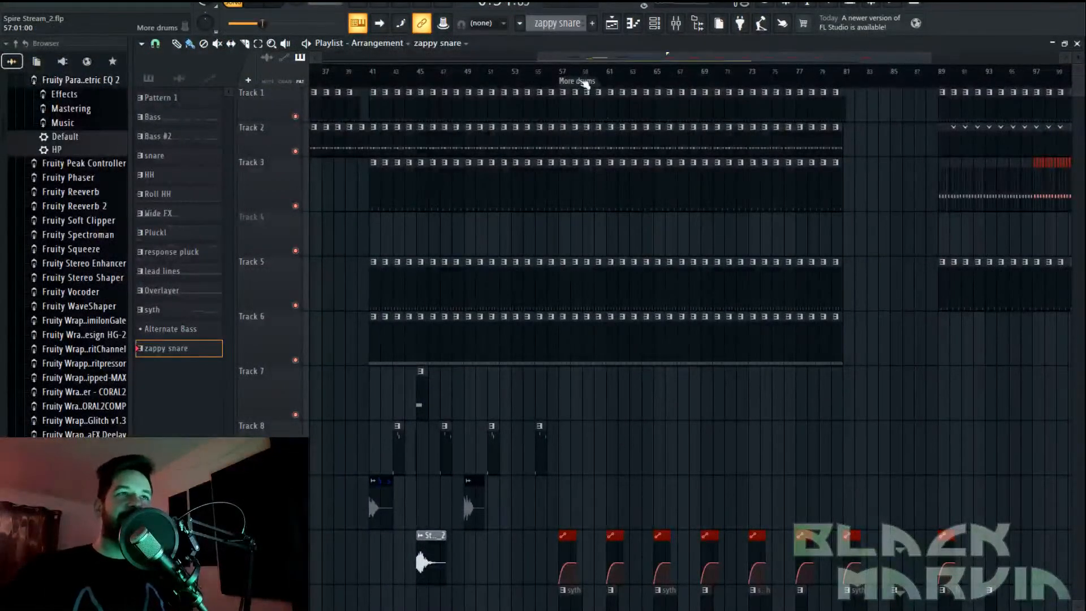
# Play the arrangement from bar 33 to review the opening kick and bass section
pyautogui.moveTo(619, 57); pyautogui.dragTo(523, 59)
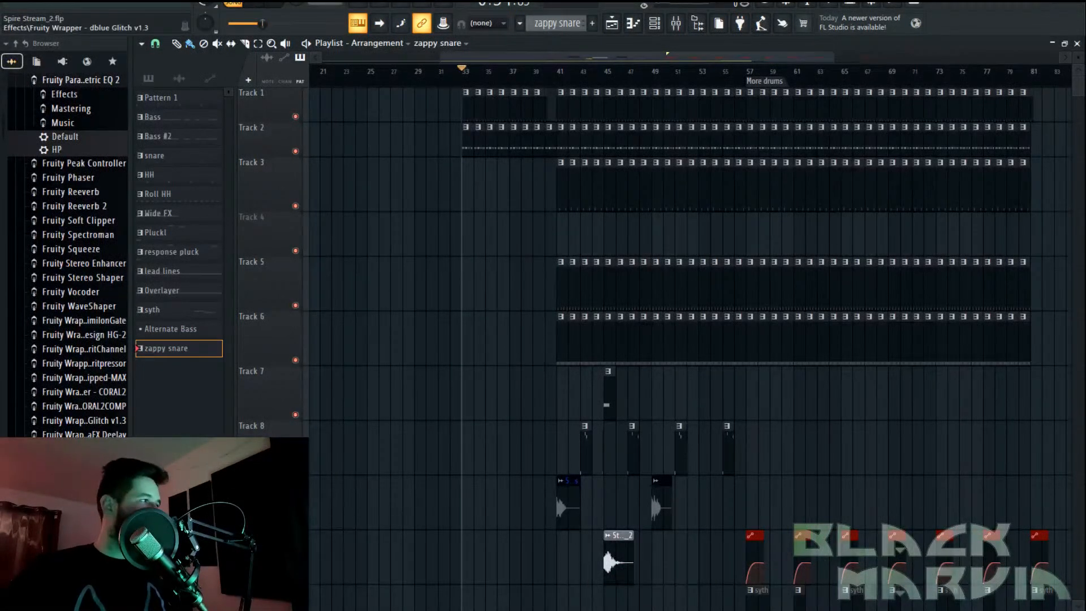
pyautogui.press('space')
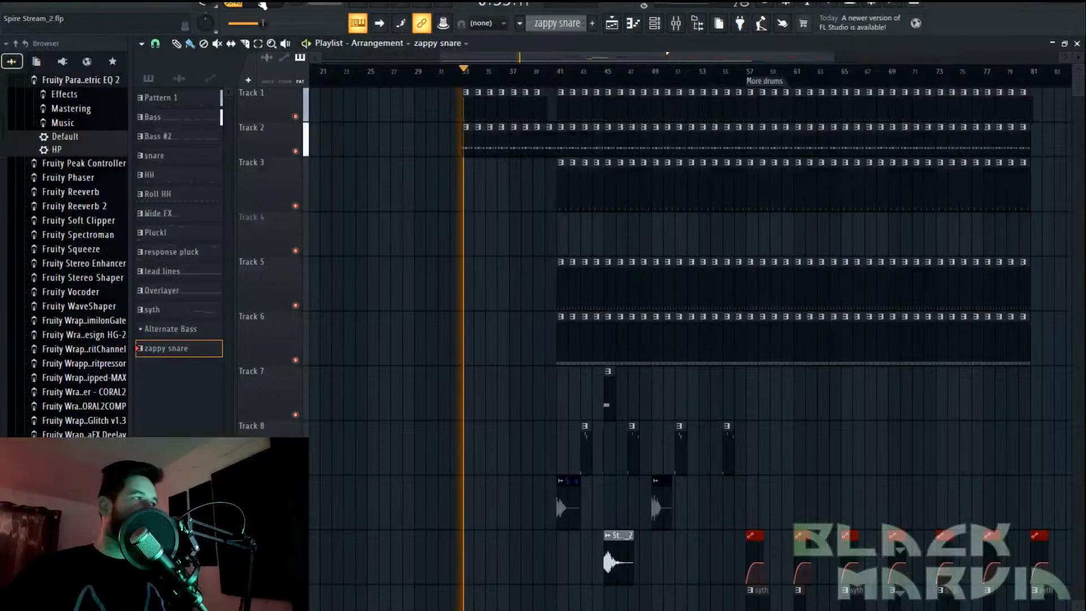
pyautogui.scroll(4, 626, 78)
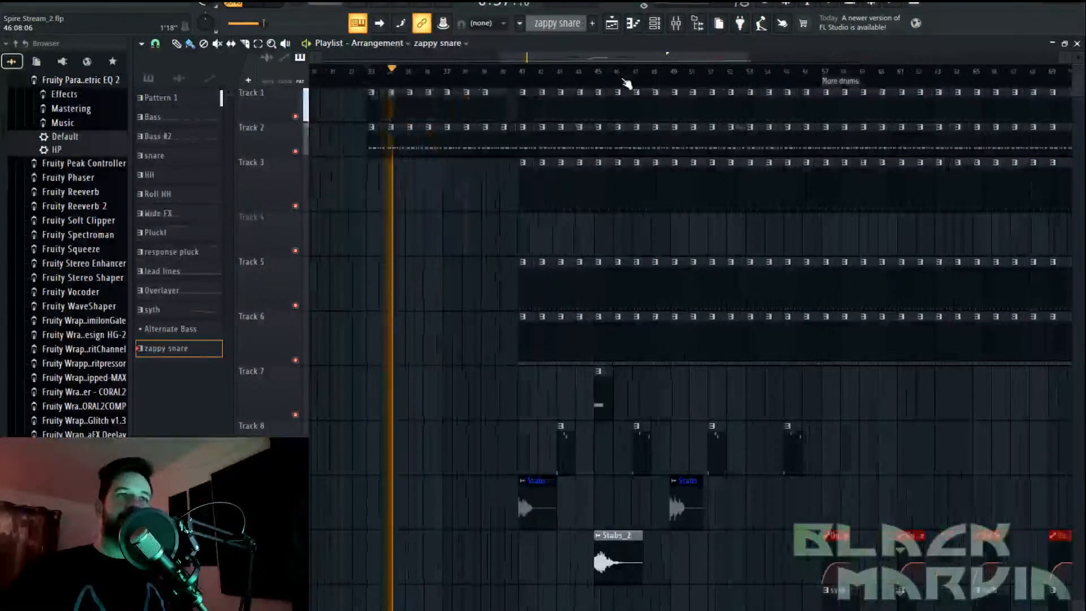
pyautogui.scroll(2, 523, 80)
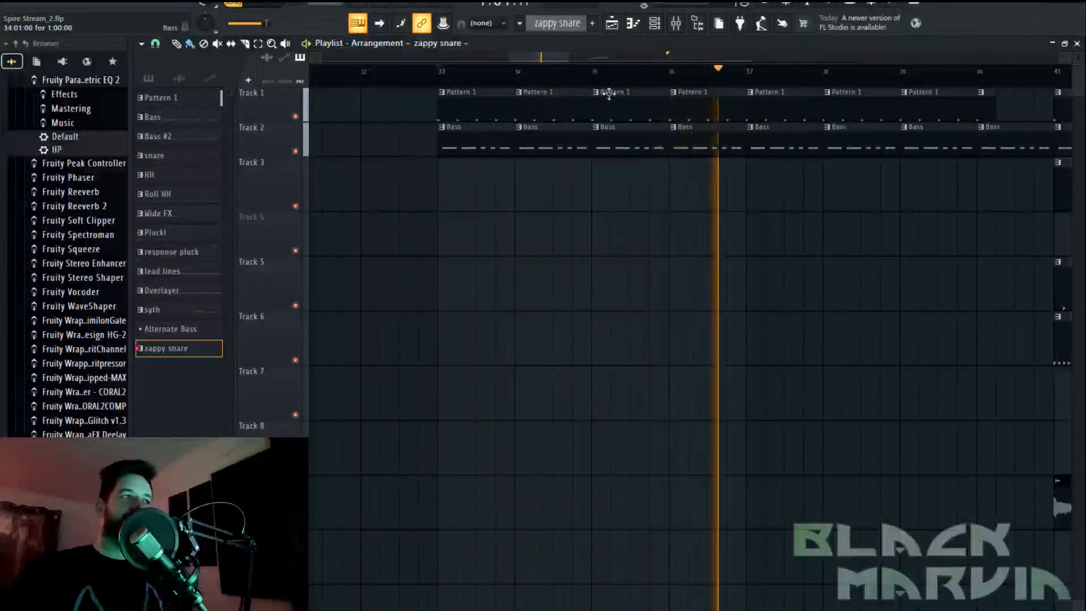
# Open the BAss #2 channel's instrument from the channel rack during playback
pyautogui.press('F6')
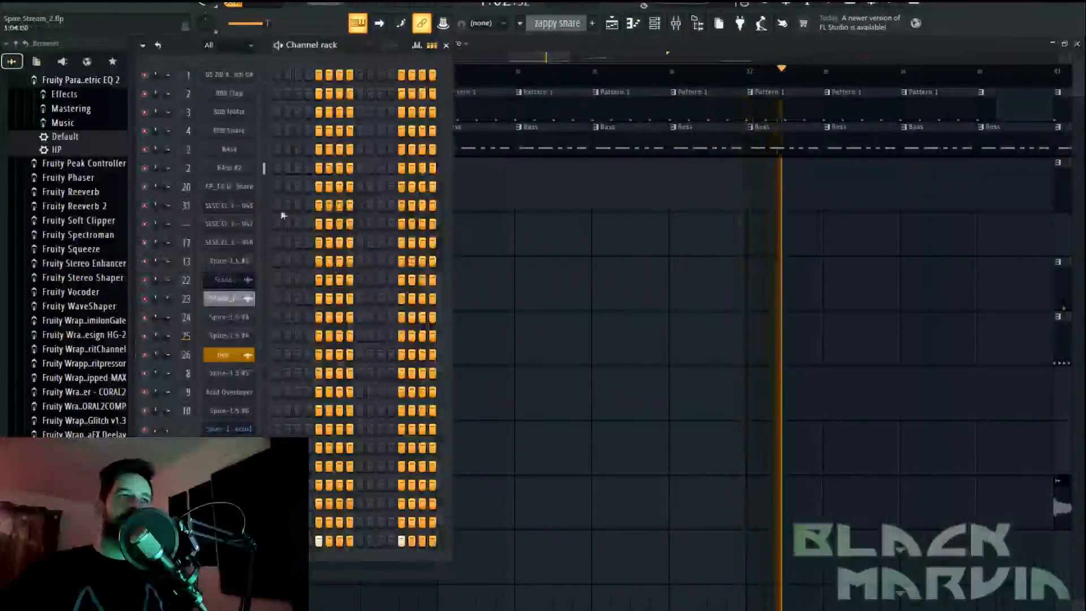
pyautogui.click(229, 168)
pyautogui.moveTo(750, 421); pyautogui.dragTo(734, 417)
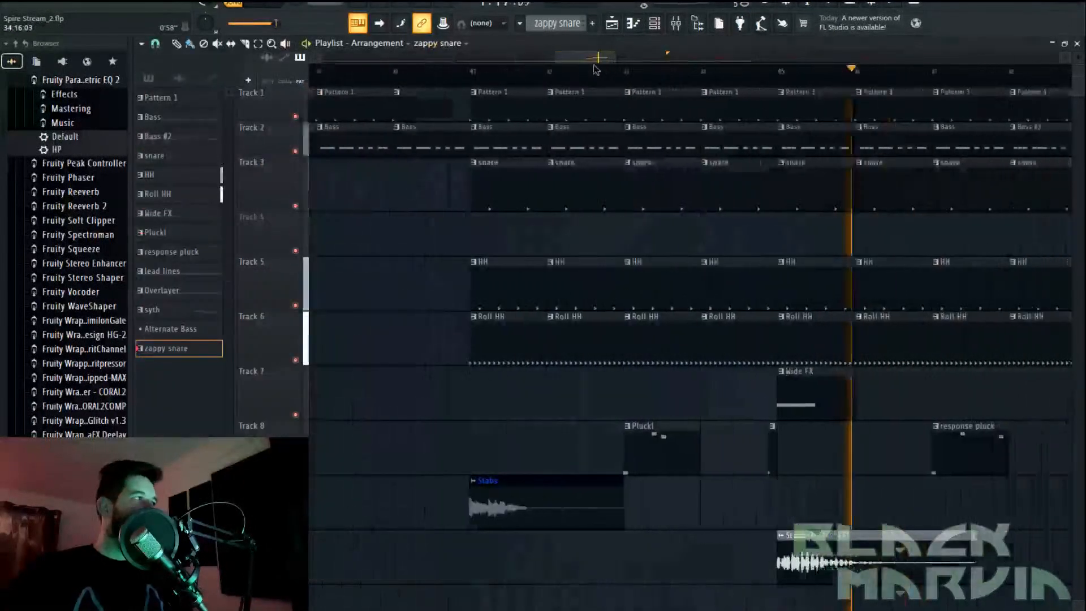
# Select the snare pattern and open the FP_FG Wide Snare channel's settings
pyautogui.scroll(-2, 632, 80)
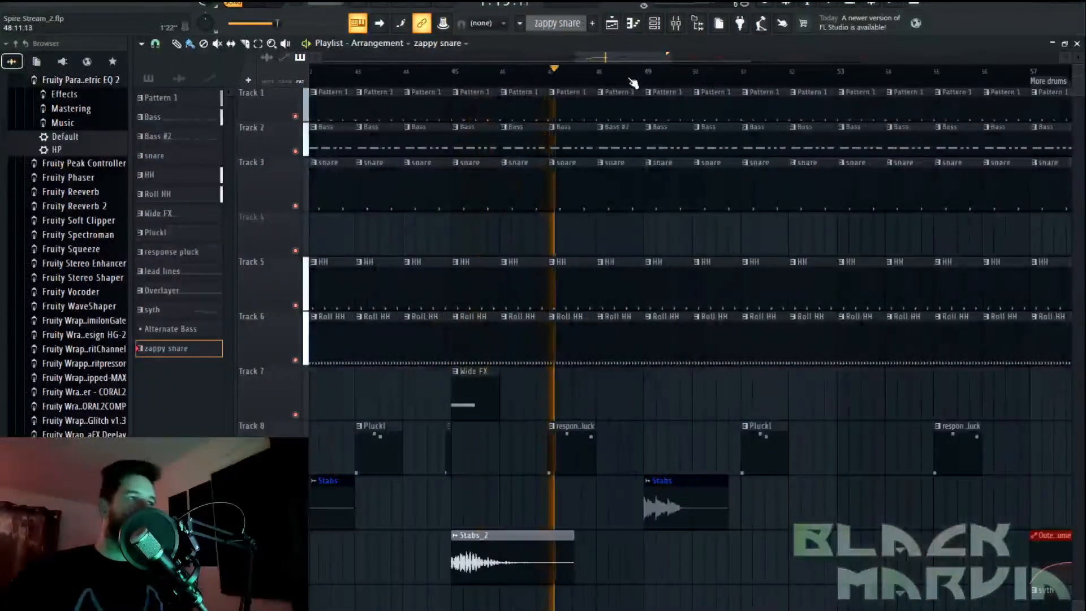
pyautogui.moveTo(632, 60); pyautogui.dragTo(675, 61)
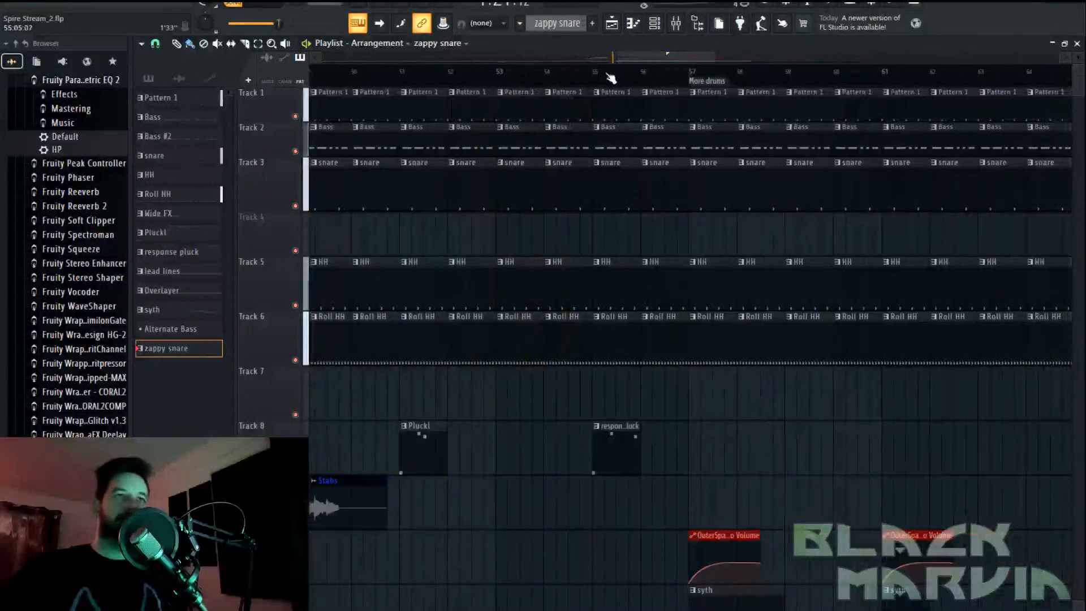
pyautogui.click(684, 28)
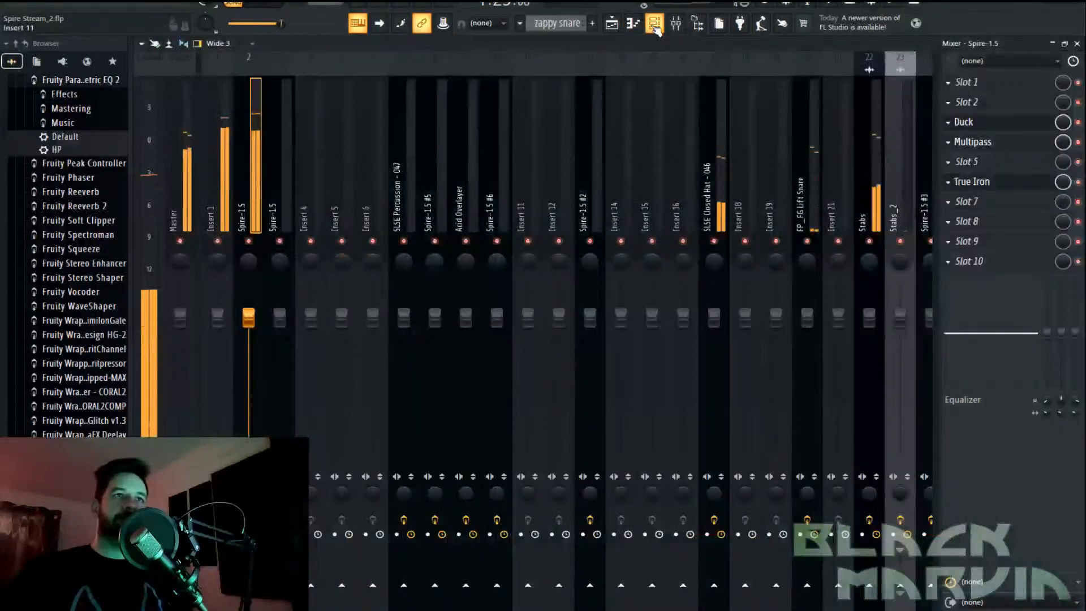
pyautogui.click(655, 23)
pyautogui.click(550, 24)
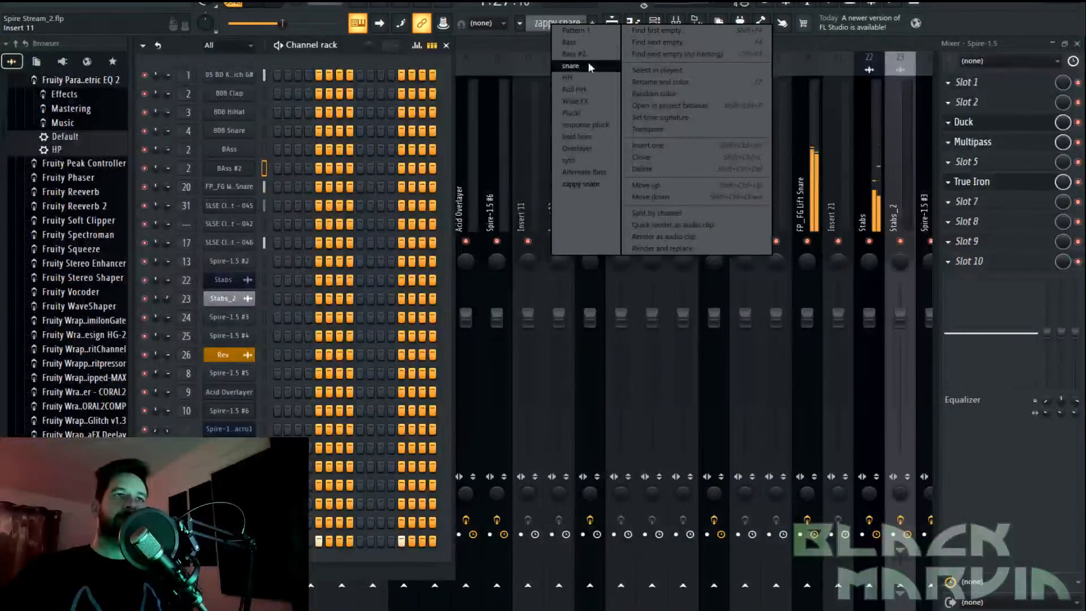
pyautogui.click(571, 66)
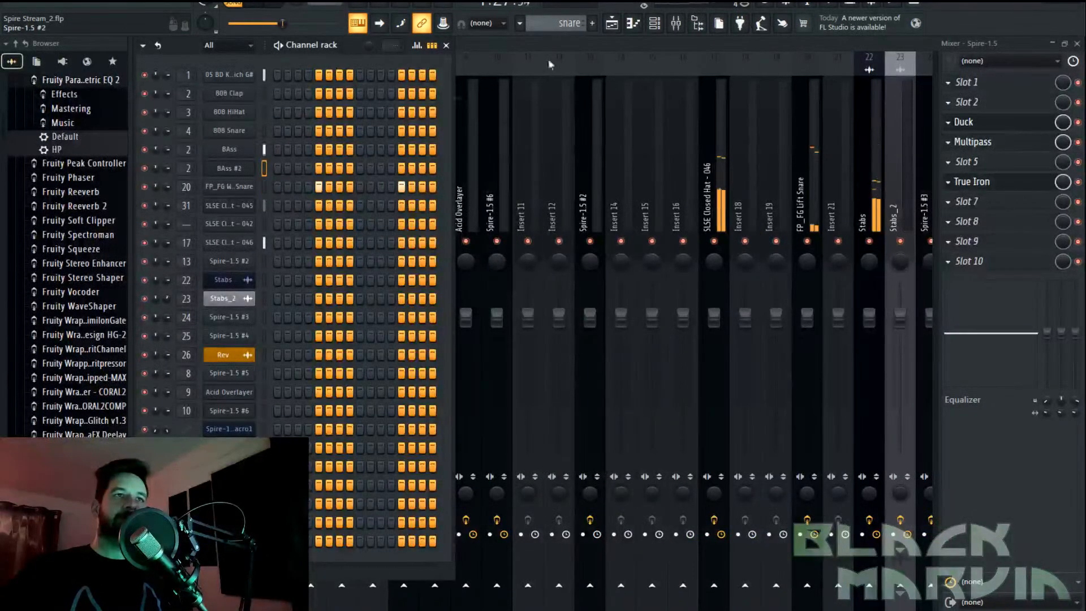
pyautogui.click(237, 186)
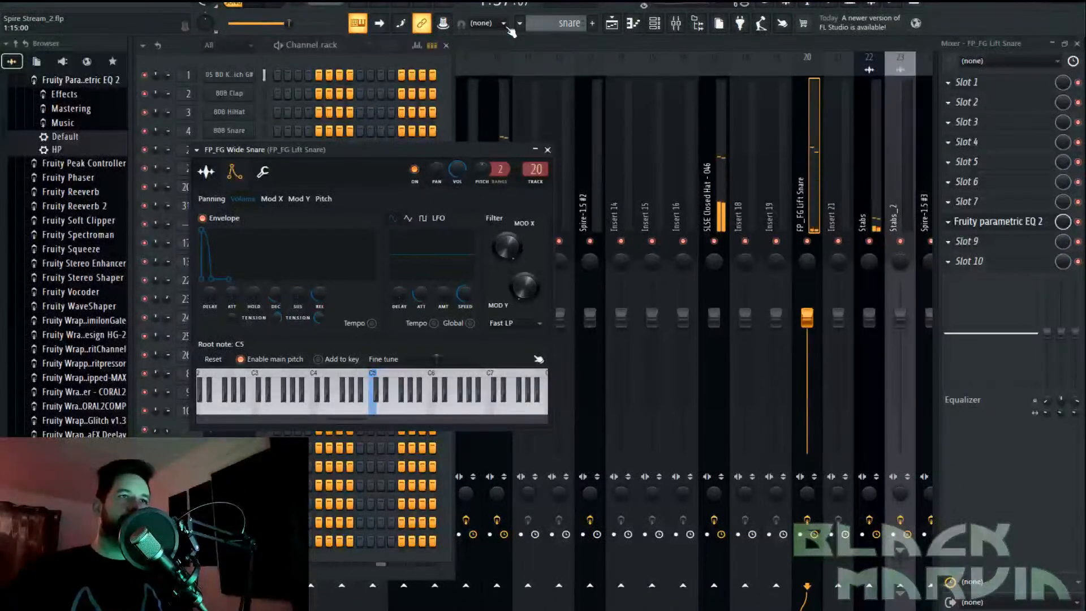
# Close the snare channel's settings and save the project
pyautogui.click(553, 45)
pyautogui.hotkey('ctrl', 's')
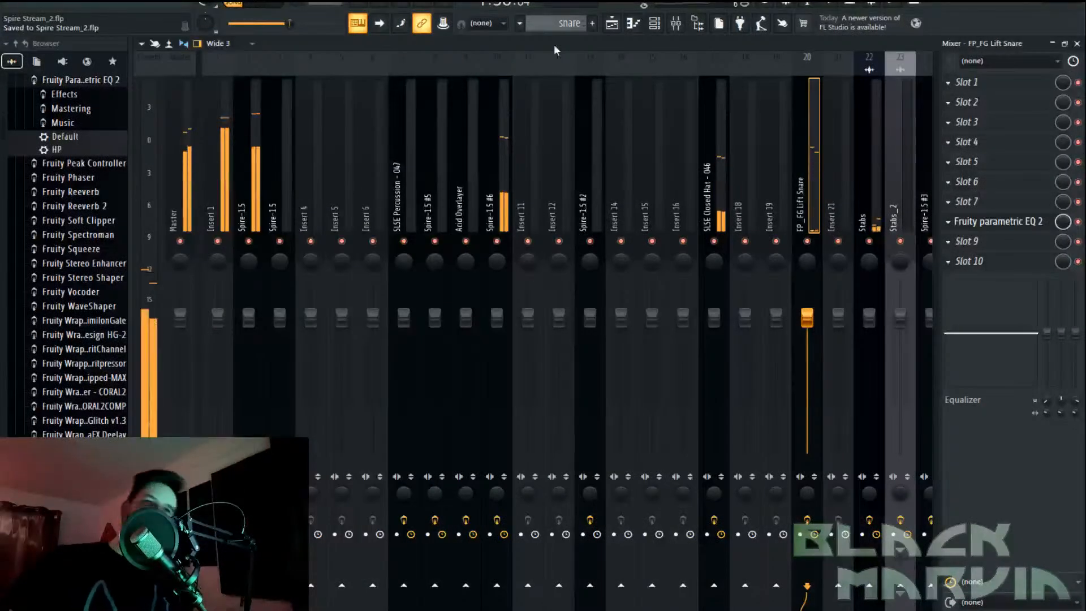
# Raise the sustain and shorten the release of the FP_FG Wide Snare channel's volume envelope
pyautogui.press('F5')
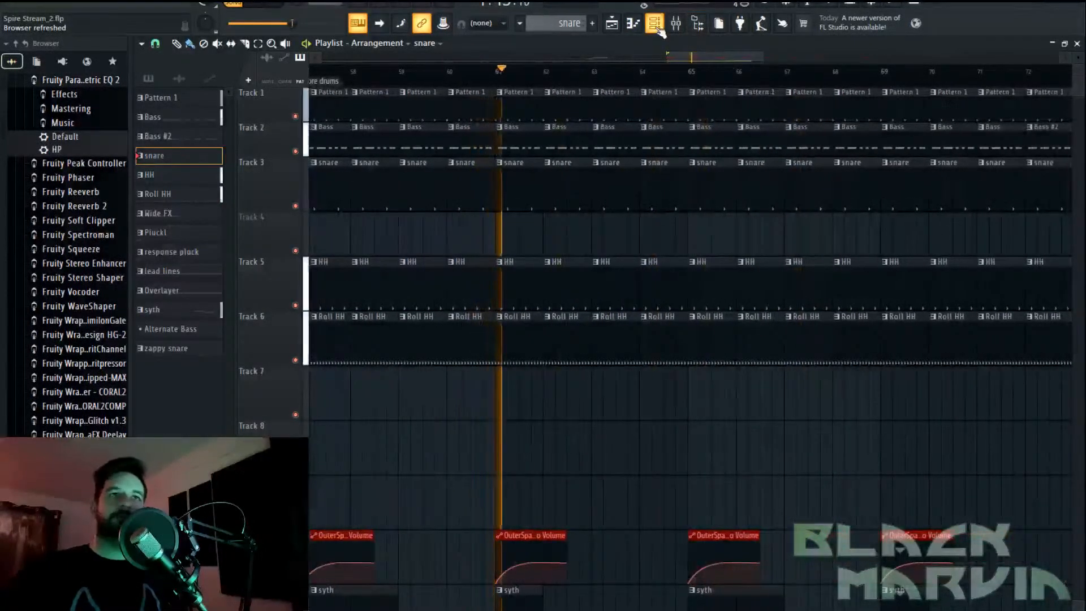
pyautogui.press('F6')
pyautogui.click(229, 187)
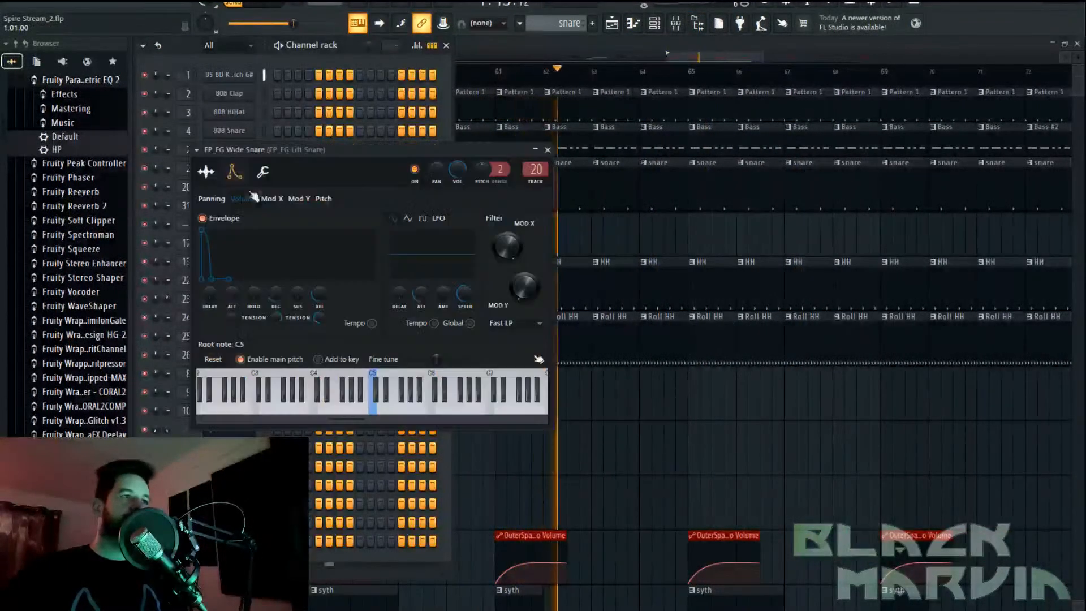
pyautogui.moveTo(298, 296); pyautogui.dragTo(298, 282)
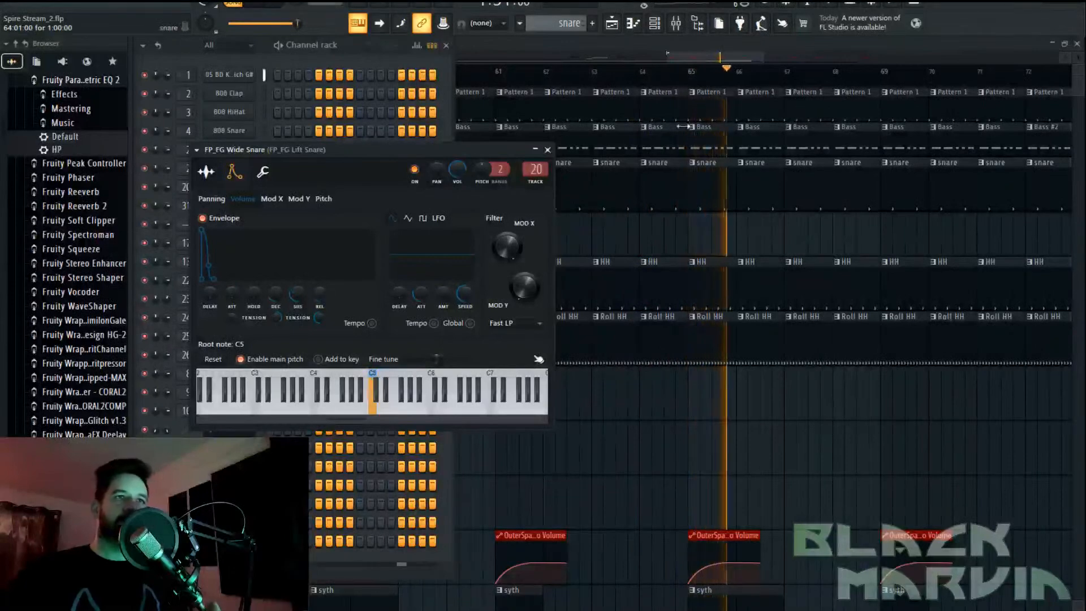
# Transpose all notes of the syth pattern down one octave, starting from E4 and F4
pyautogui.moveTo(690, 56); pyautogui.dragTo(749, 56)
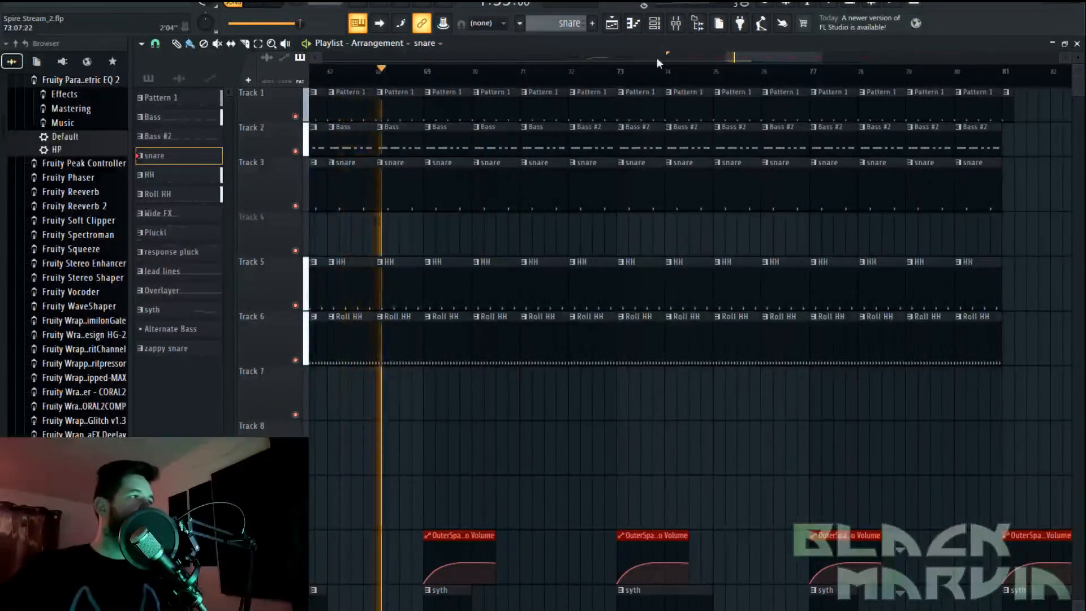
pyautogui.moveTo(762, 58); pyautogui.dragTo(649, 73)
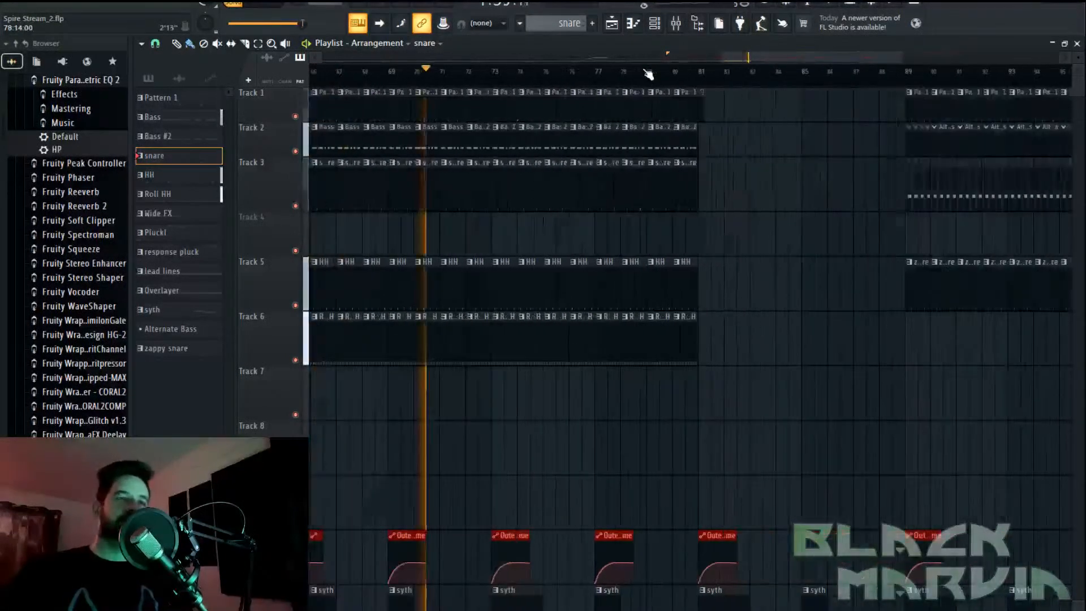
pyautogui.scroll(-3, 648, 73)
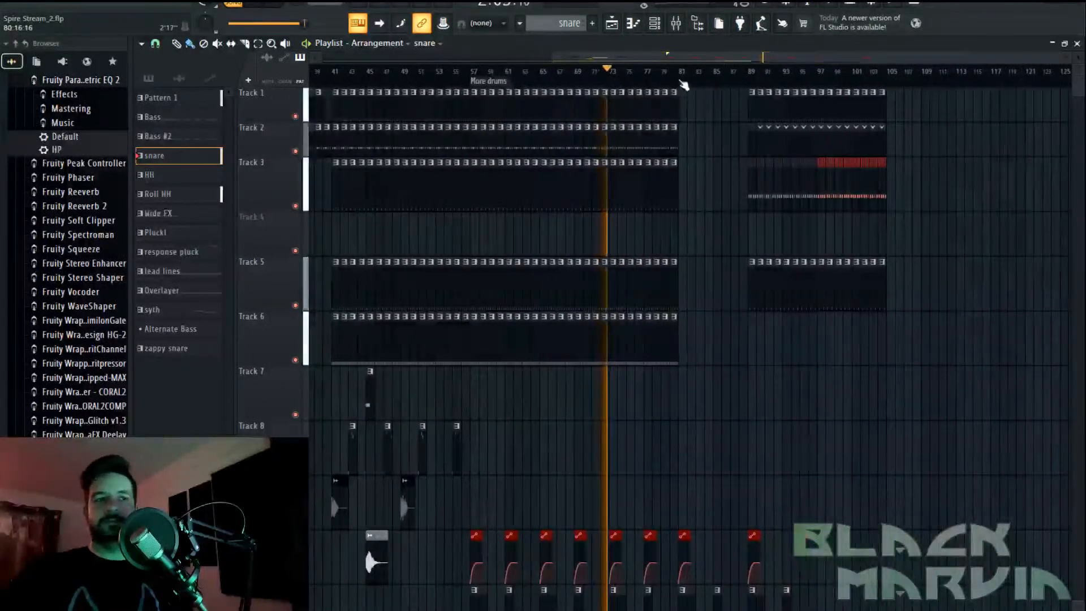
pyautogui.scroll(2, 686, 89)
pyautogui.scroll(2, 699, 89)
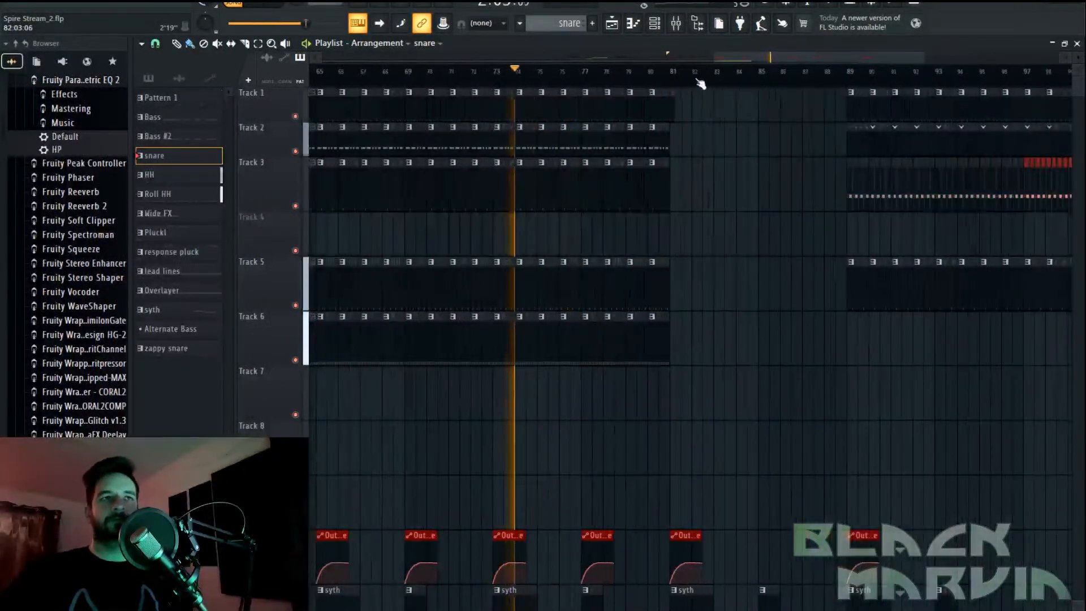
pyautogui.scroll(-3, 622, 339)
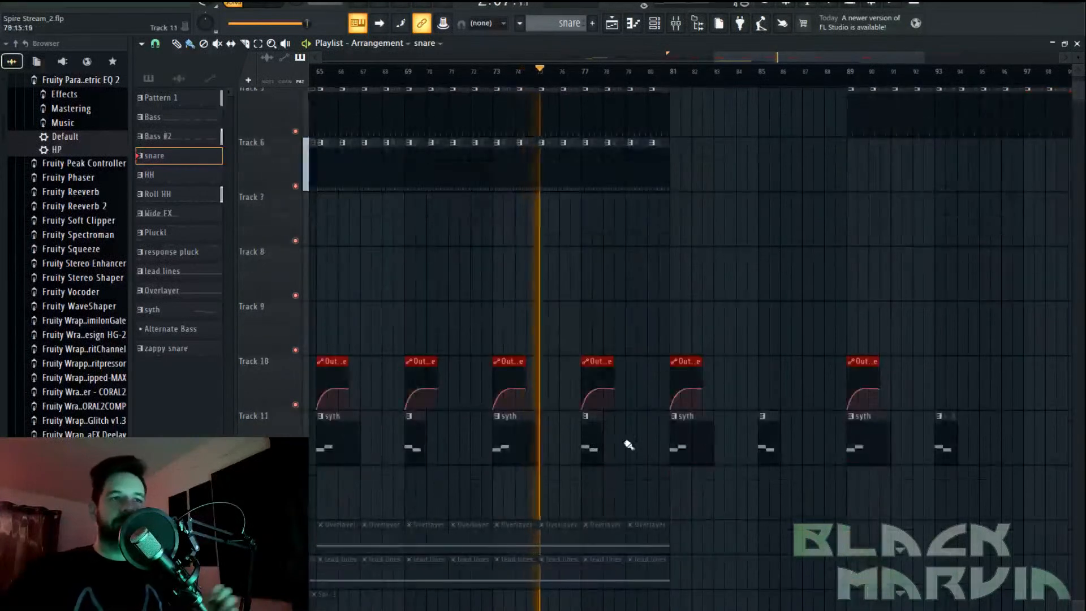
pyautogui.doubleClick(513, 436)
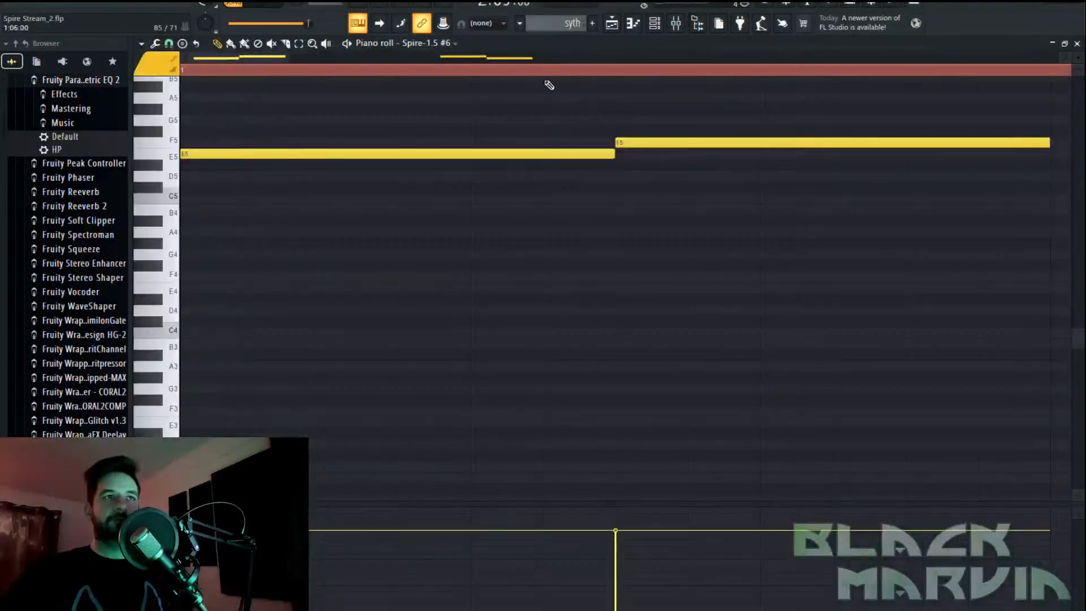
pyautogui.scroll(-4, 549, 76)
pyautogui.moveTo(809, 114); pyautogui.dragTo(208, 235)
pyautogui.hotkey('ctrl', 'Down')
pyautogui.press('space')
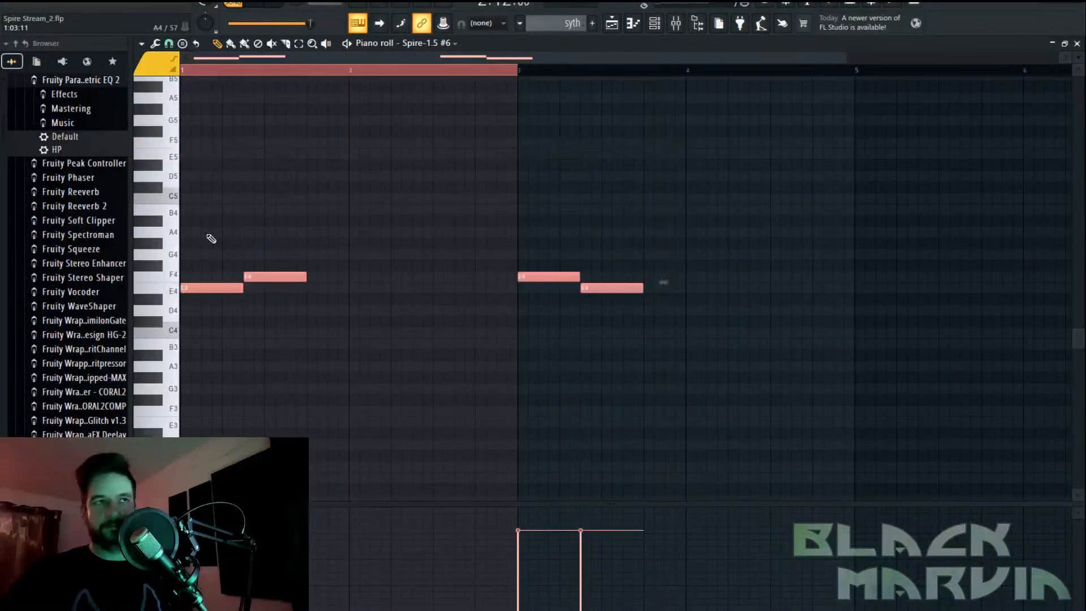
# Return to the playlist and play the arrangement through the break into the alternate section at bar 89
pyautogui.click(610, 28)
pyautogui.press('space')
pyautogui.moveTo(749, 54); pyautogui.dragTo(778, 62)
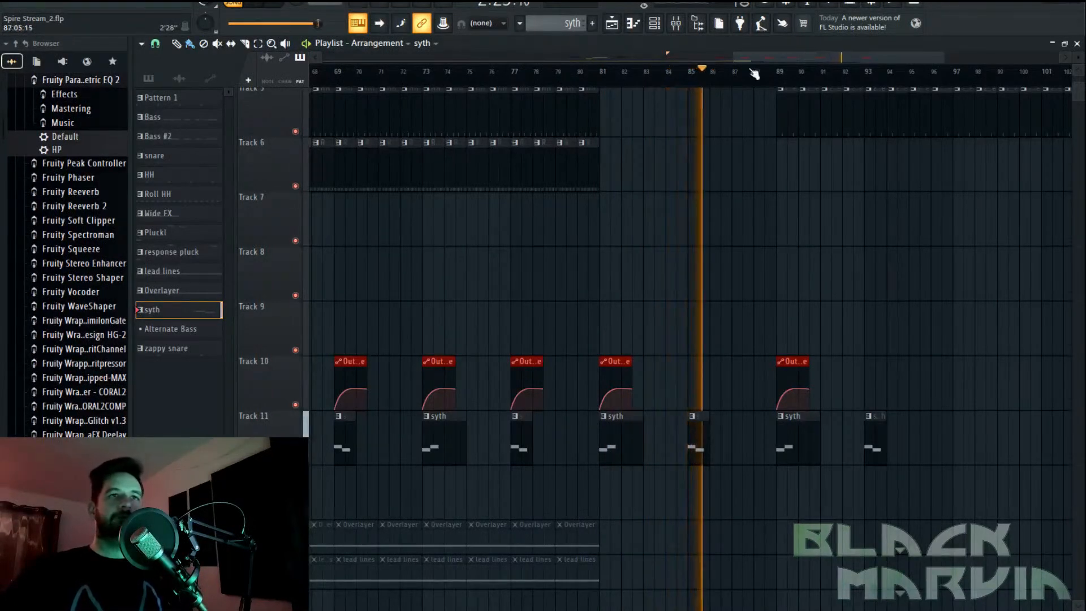
pyautogui.moveTo(780, 57); pyautogui.dragTo(816, 60)
pyautogui.scroll(4, 812, 261)
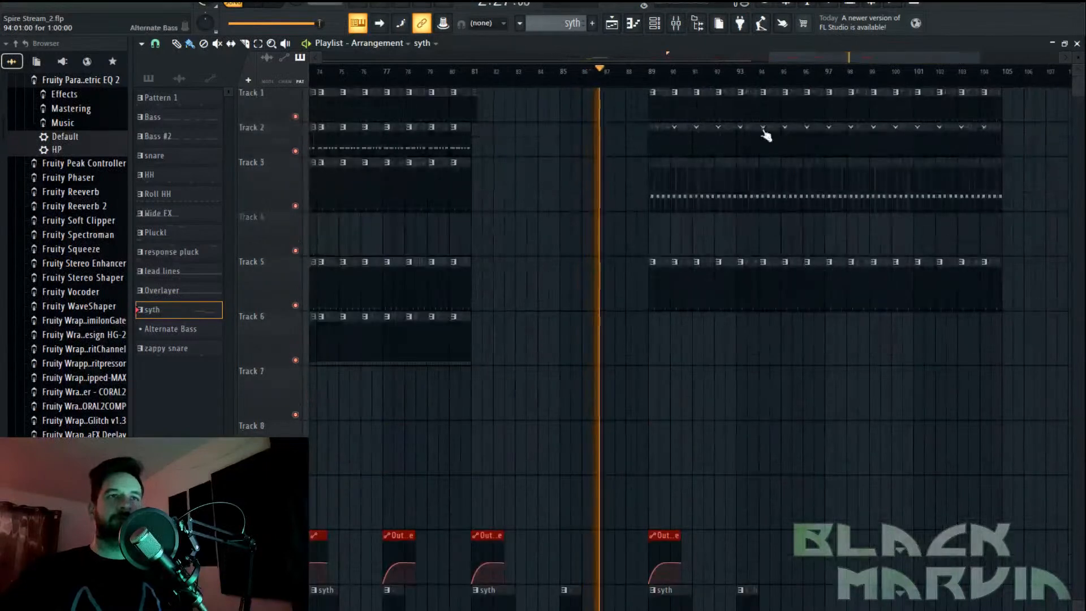
pyautogui.scroll(2, 681, 80)
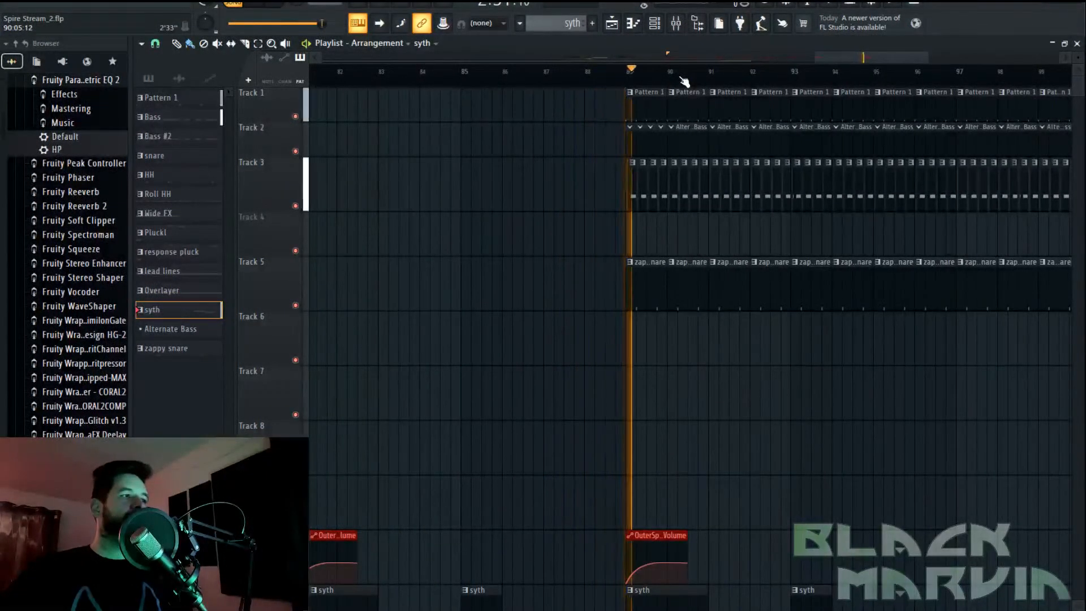
pyautogui.scroll(-3, 779, 81)
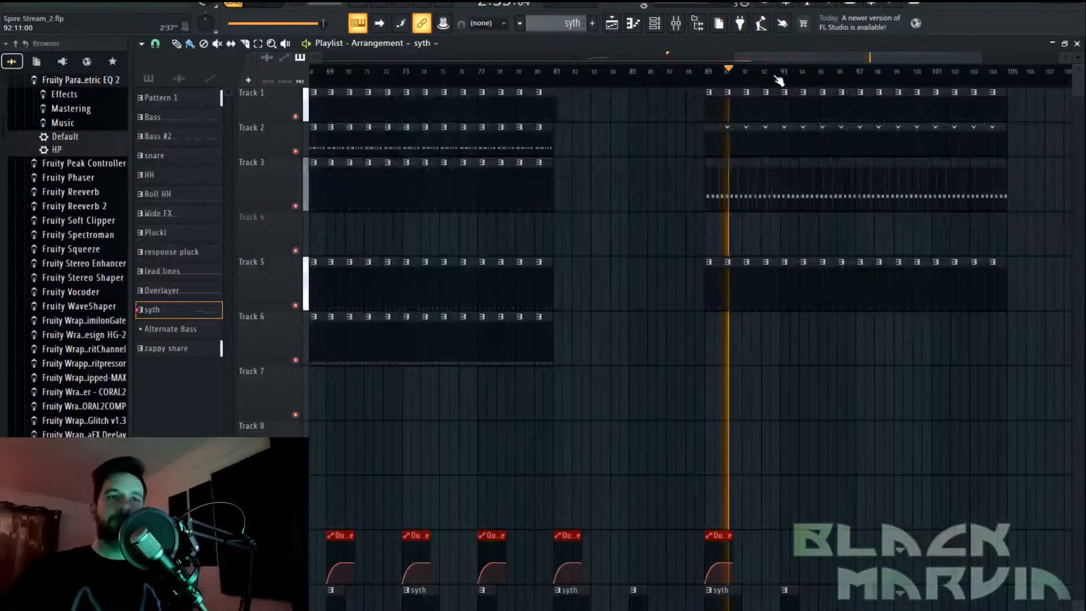
# Look back over the main drum section, then inspect the Bass pattern's notes and return to the playlist
pyautogui.moveTo(840, 57); pyautogui.dragTo(682, 59)
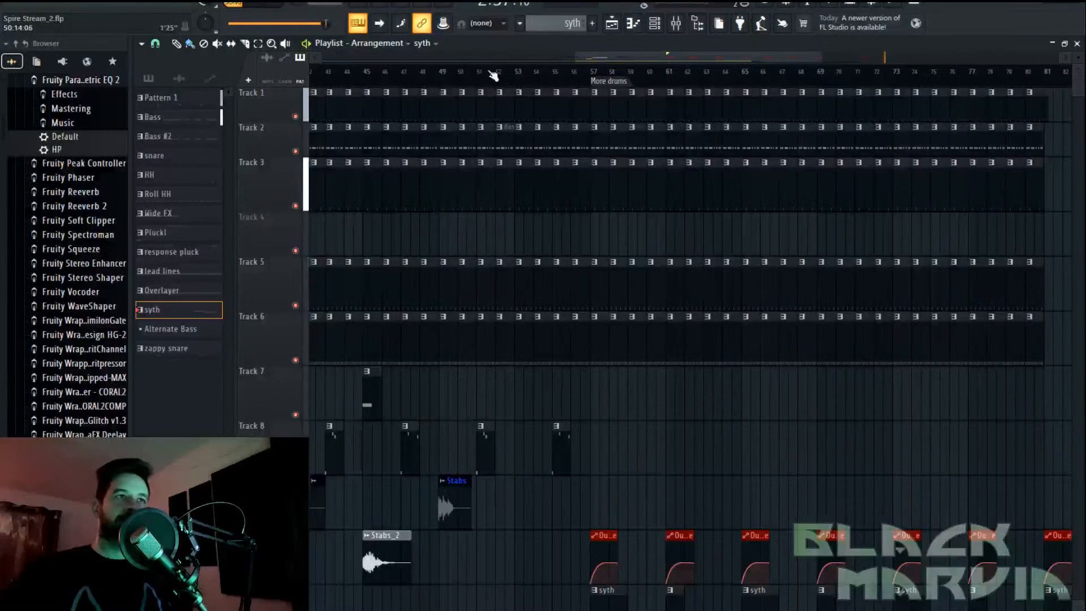
pyautogui.scroll(-3, 626, 240)
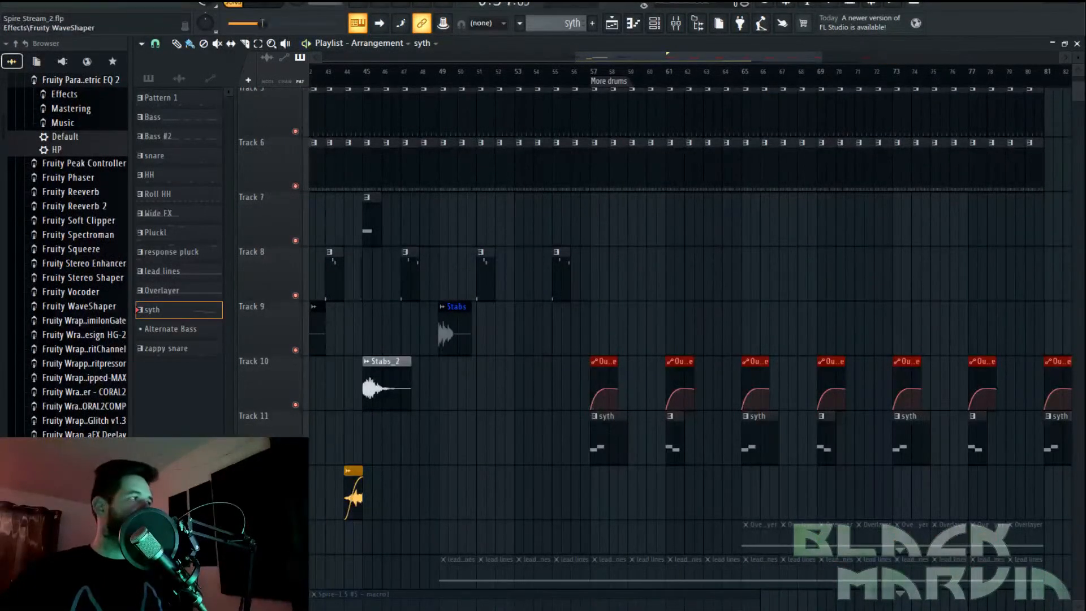
pyautogui.moveTo(701, 59); pyautogui.dragTo(891, 88)
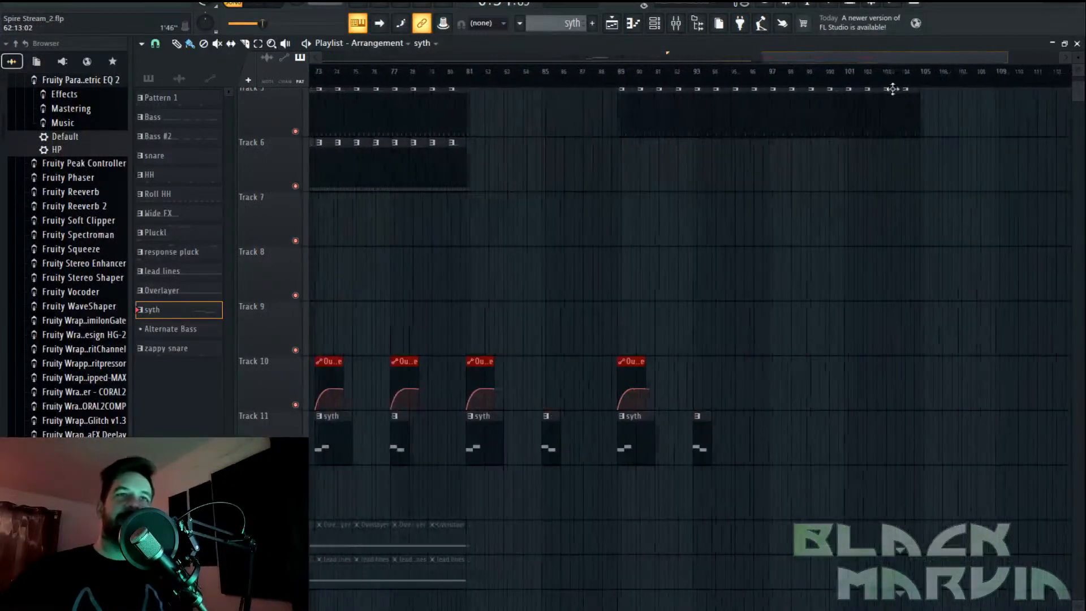
pyautogui.scroll(3, 729, 125)
pyautogui.scroll(4, 656, 78)
pyautogui.scroll(3, 657, 80)
pyautogui.doubleClick(601, 194)
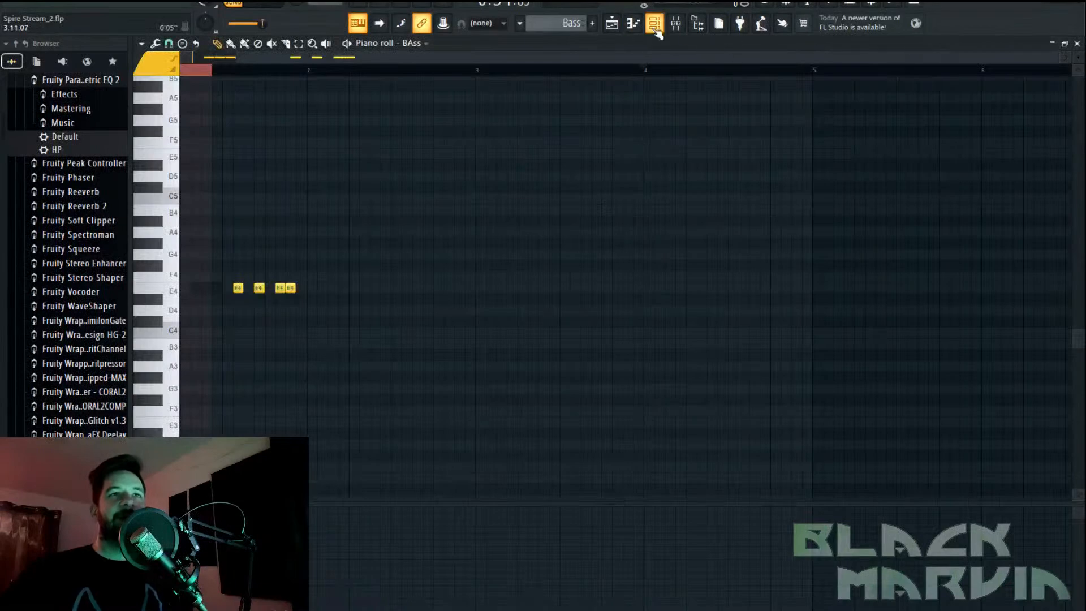
pyautogui.click(612, 23)
# Audition the main section from about bar 42 and move the playhead to bar 89 to compare the alternate section
pyautogui.scroll(-2, 702, 79)
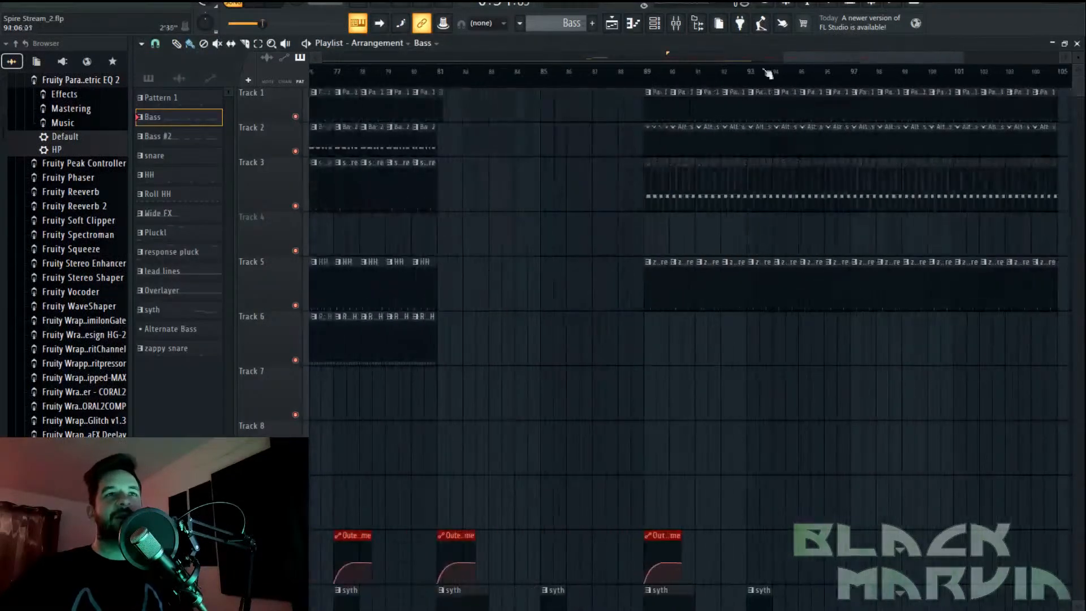
pyautogui.hscroll(-10, 678, 169)
pyautogui.click(558, 72)
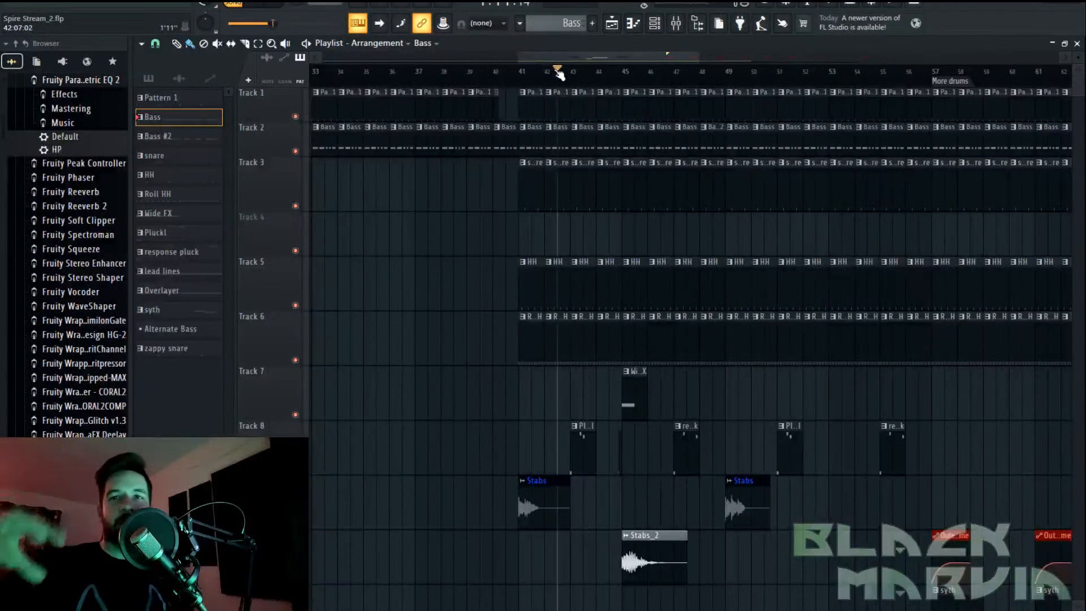
pyautogui.hscroll(10, 594, 57)
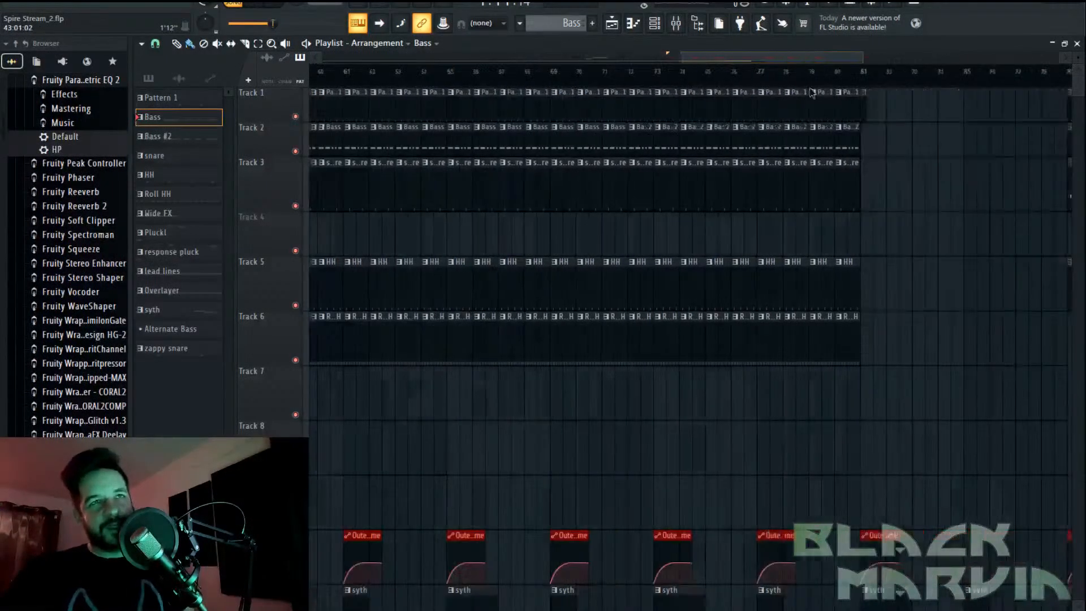
pyautogui.click(701, 74)
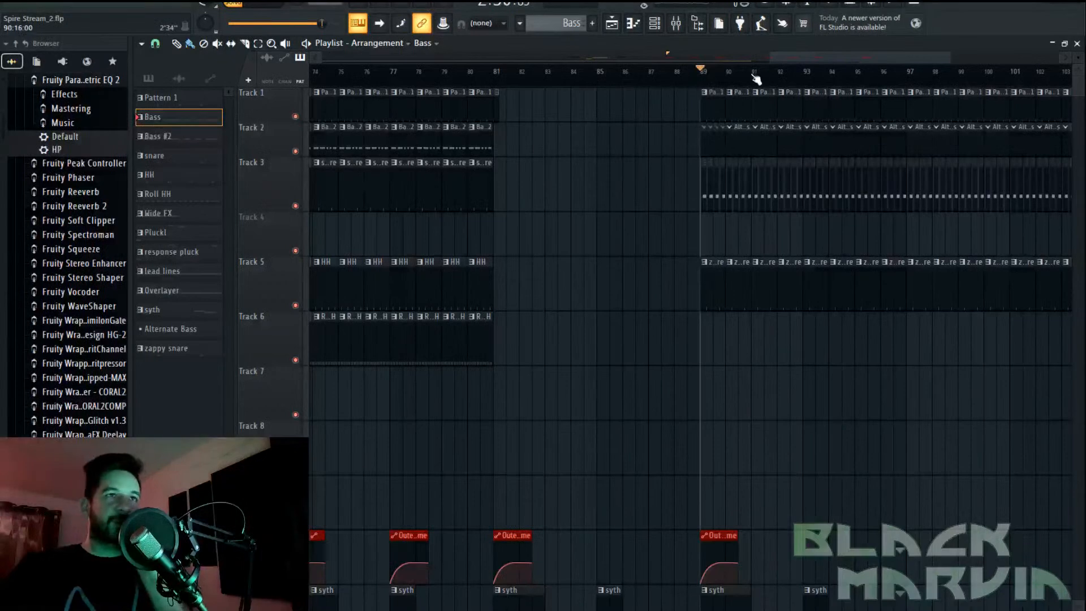
# Examine the syth pattern's notes and the Polymorph For Spire preset used by its Spire-1.5 #6 instrument
pyautogui.hscroll(-5, 789, 56)
pyautogui.scroll(-3, 582, 158)
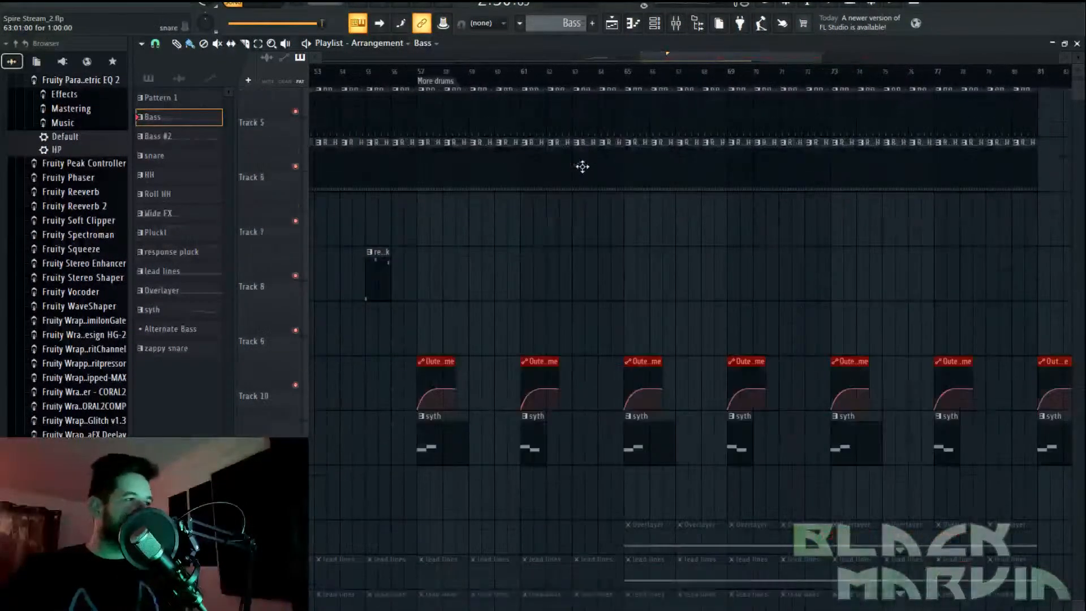
pyautogui.doubleClick(463, 445)
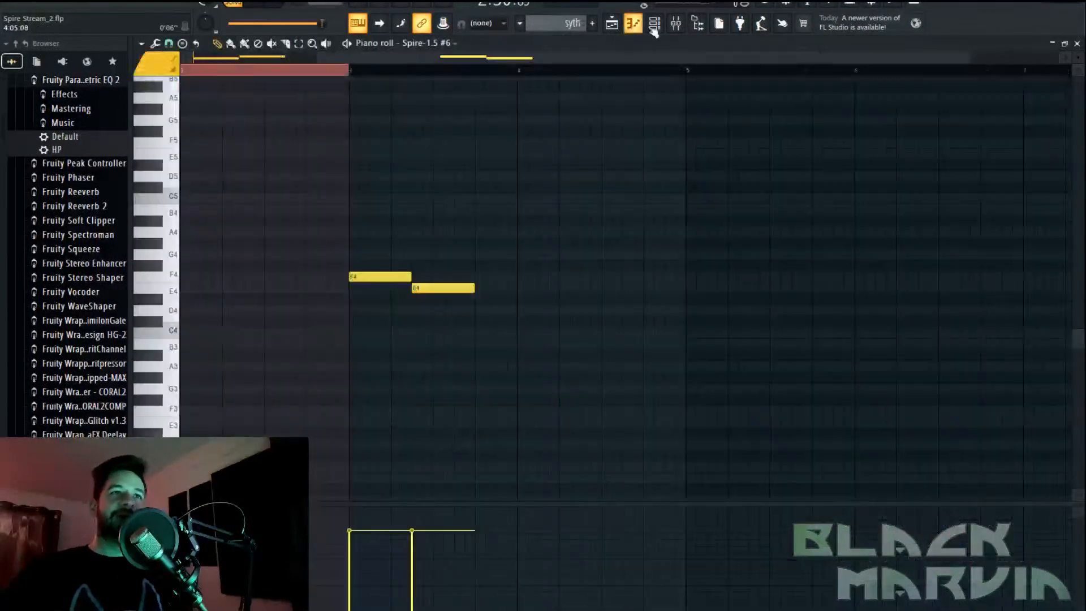
pyautogui.click(654, 24)
pyautogui.click(242, 412)
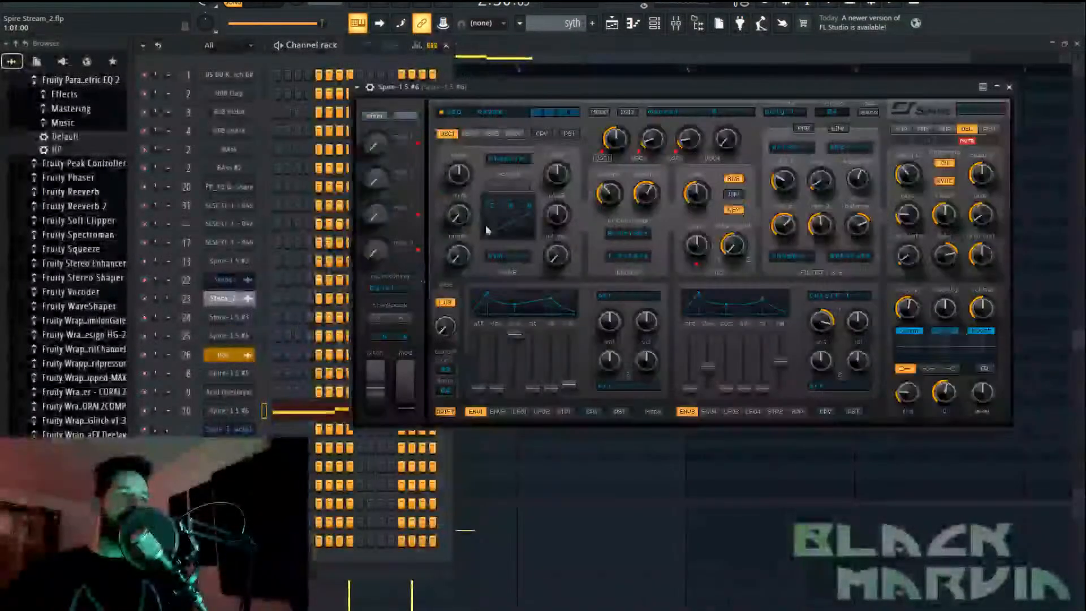
pyautogui.click(494, 114)
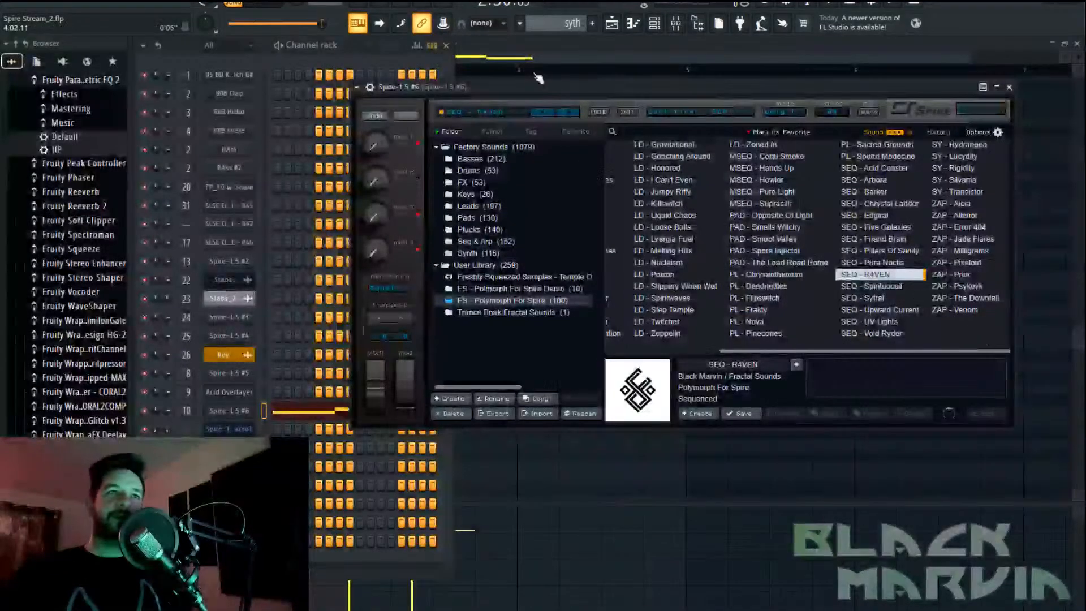
pyautogui.click(325, 411)
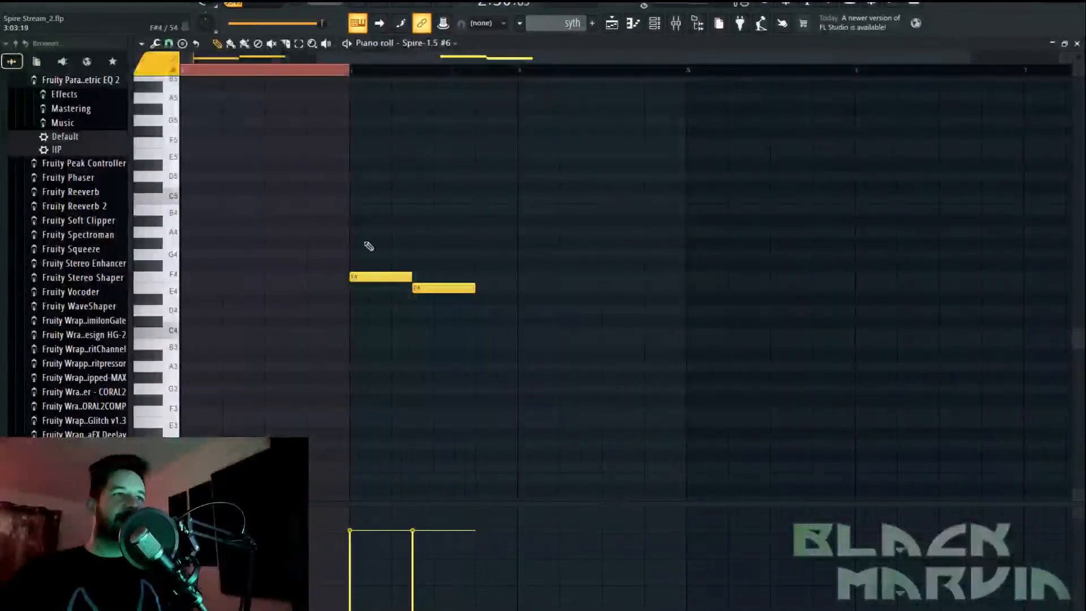
pyautogui.moveTo(503, 41); pyautogui.dragTo(321, 39)
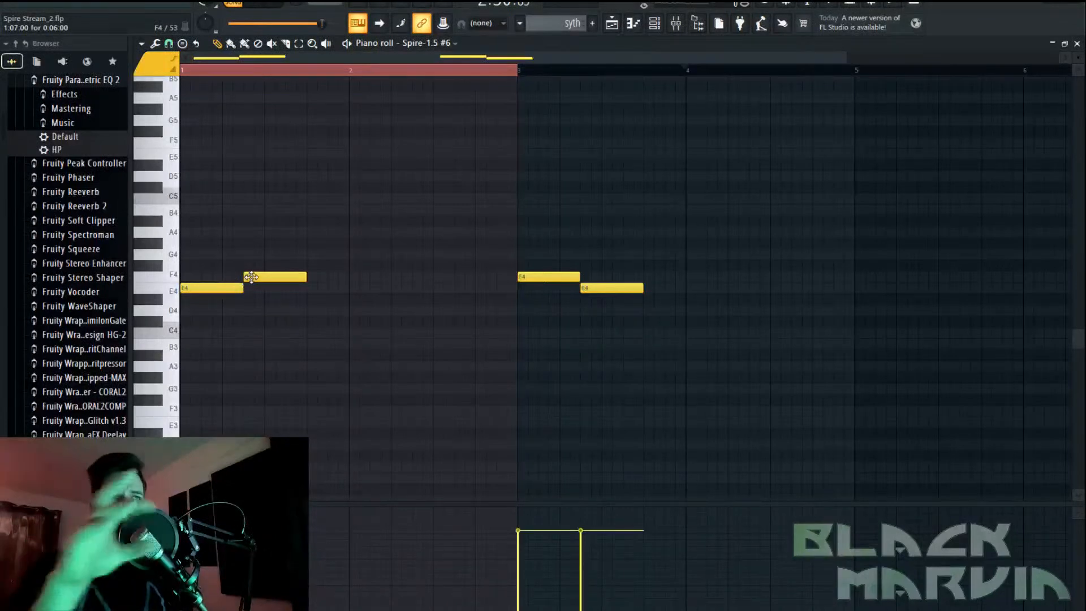
# Return to the playlist and examine the syth and automation clips around the break and the alternate section
pyautogui.click(610, 21)
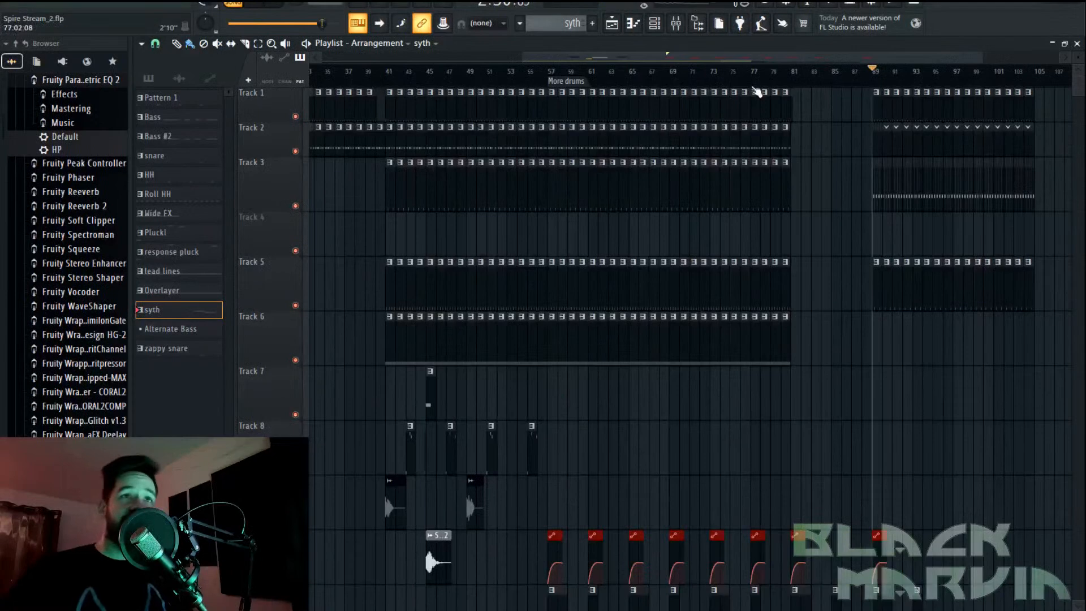
pyautogui.keyDown('ctrl'); pyautogui.scroll(2, 758, 90); pyautogui.keyUp('ctrl')
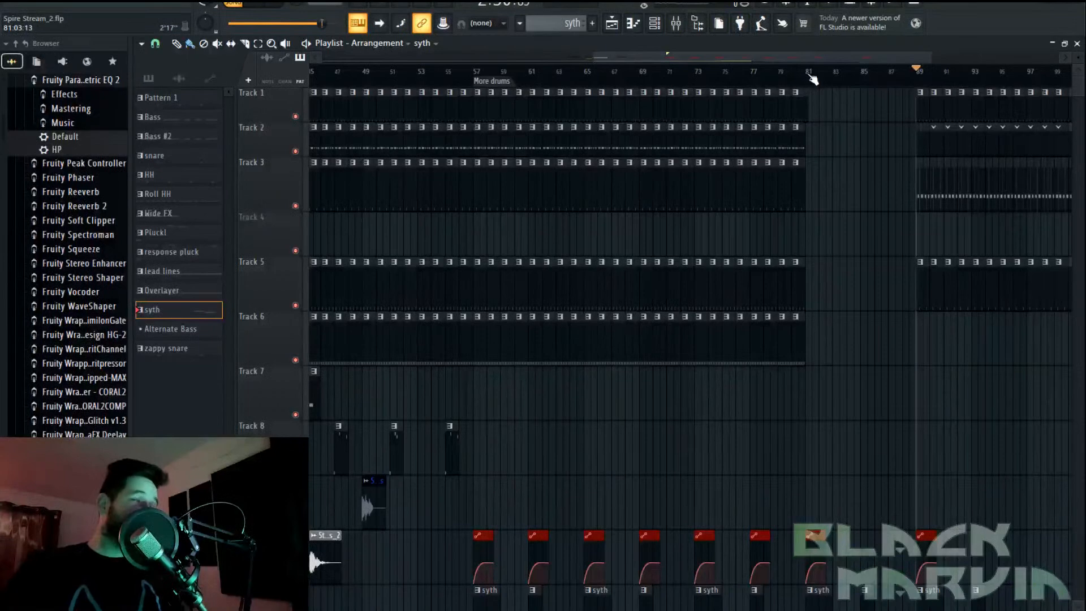
pyautogui.moveTo(813, 58); pyautogui.dragTo(875, 66)
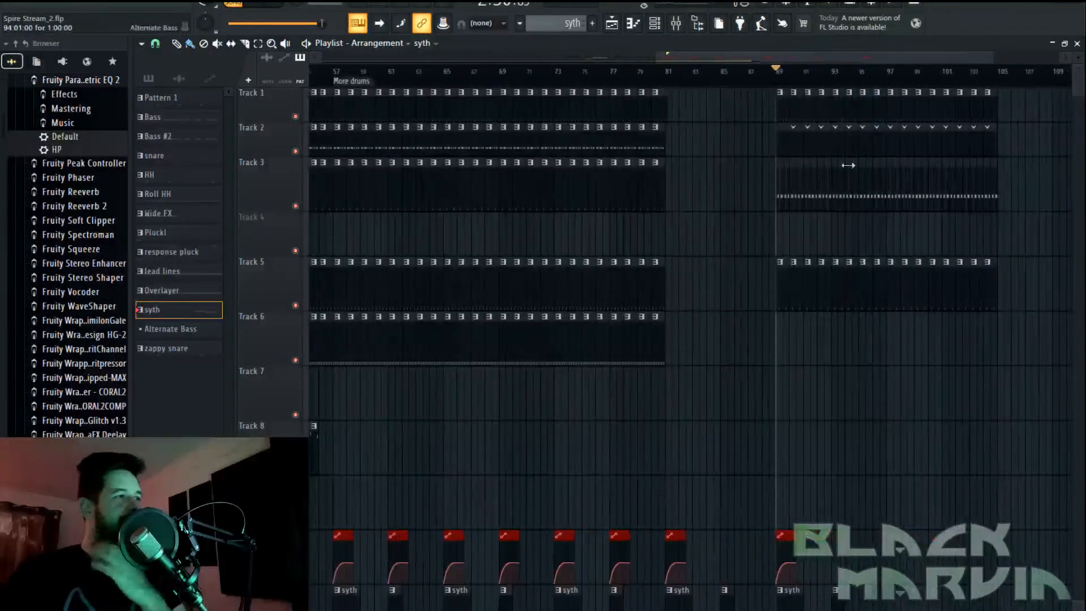
pyautogui.scroll(-3, 866, 271)
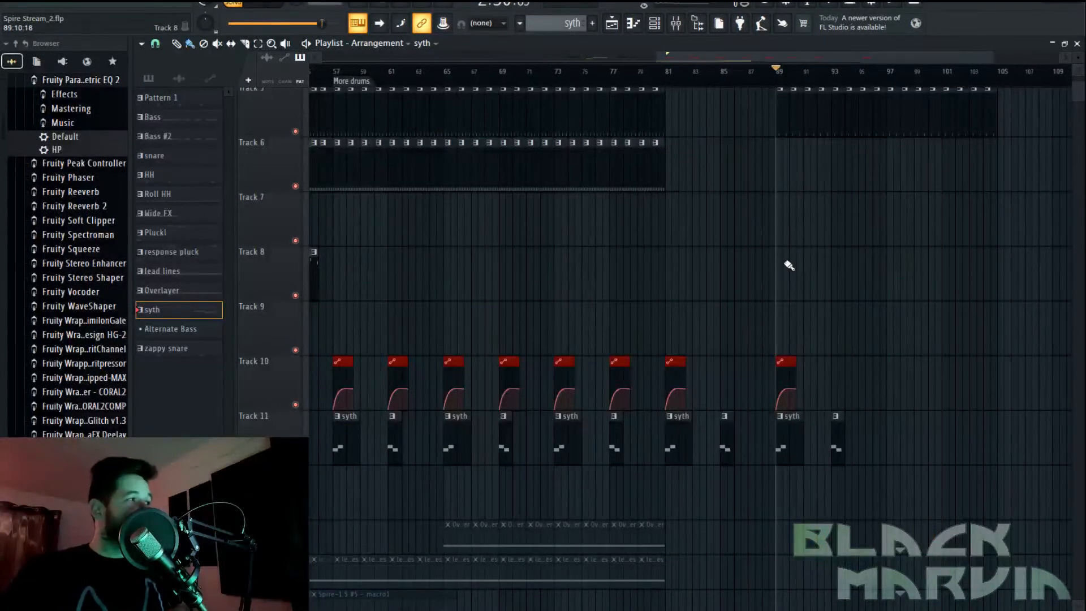